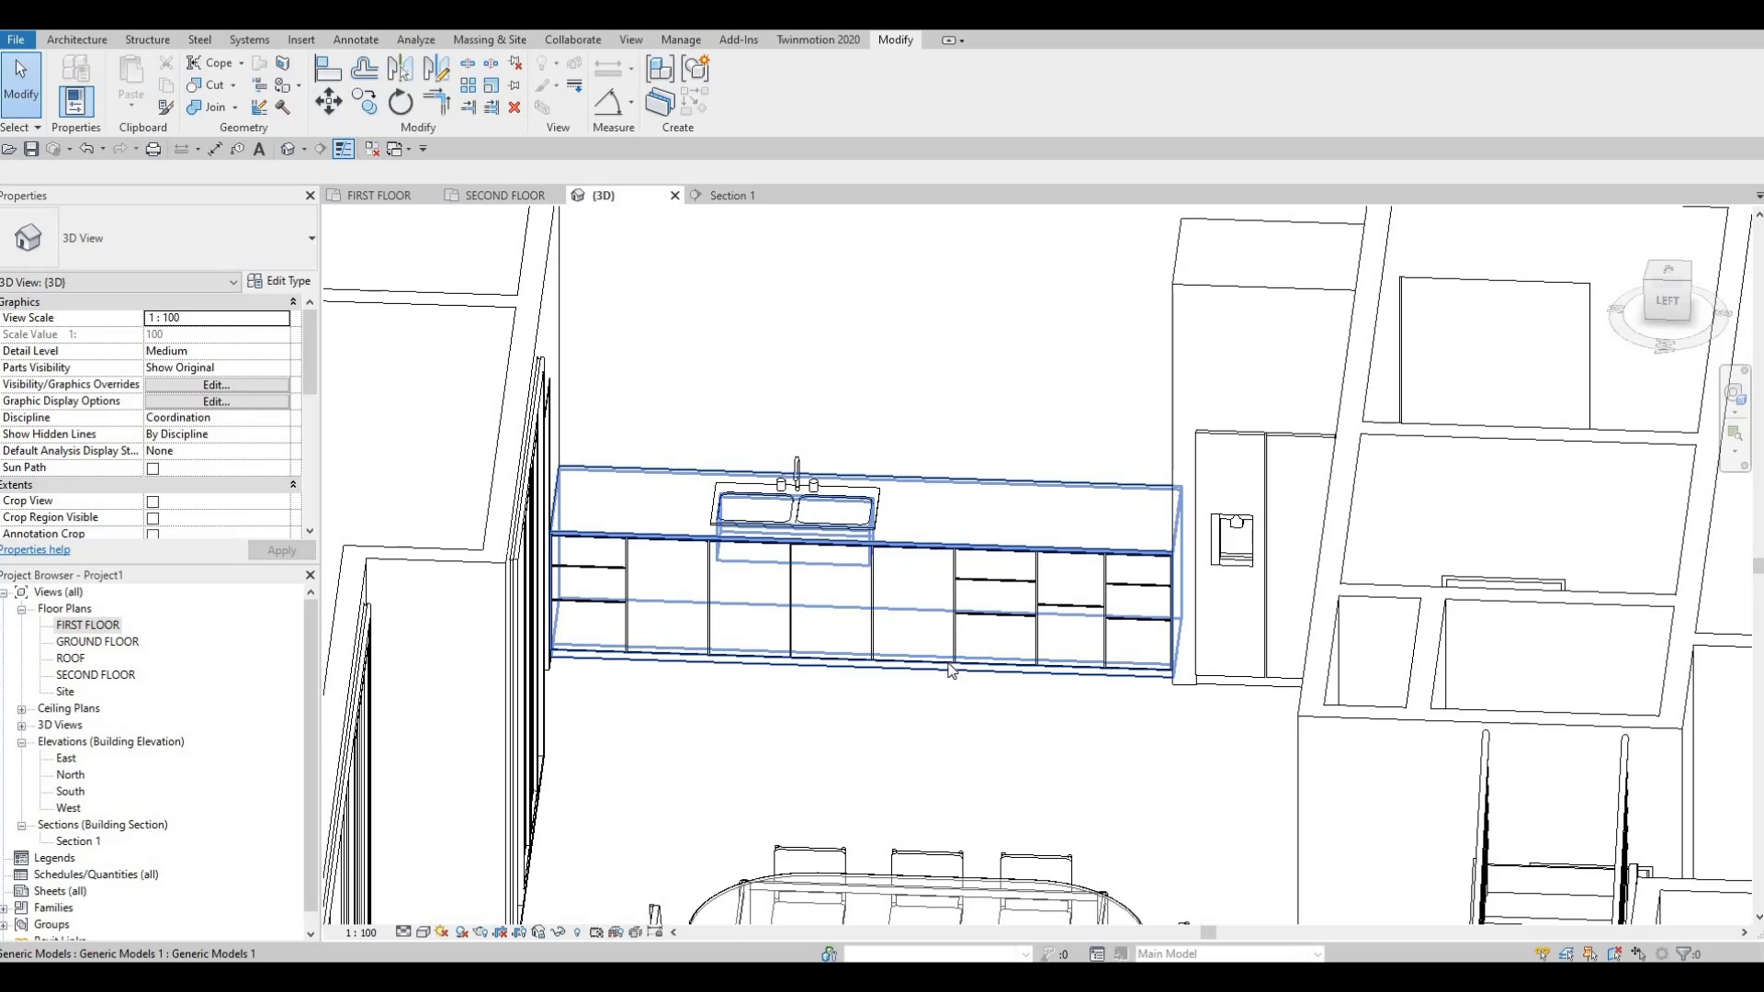
Open the Section 1 view to show the kitchen wall with the base cabinets and sink.
middle_click_drag(992, 701, 960, 734, "shift")
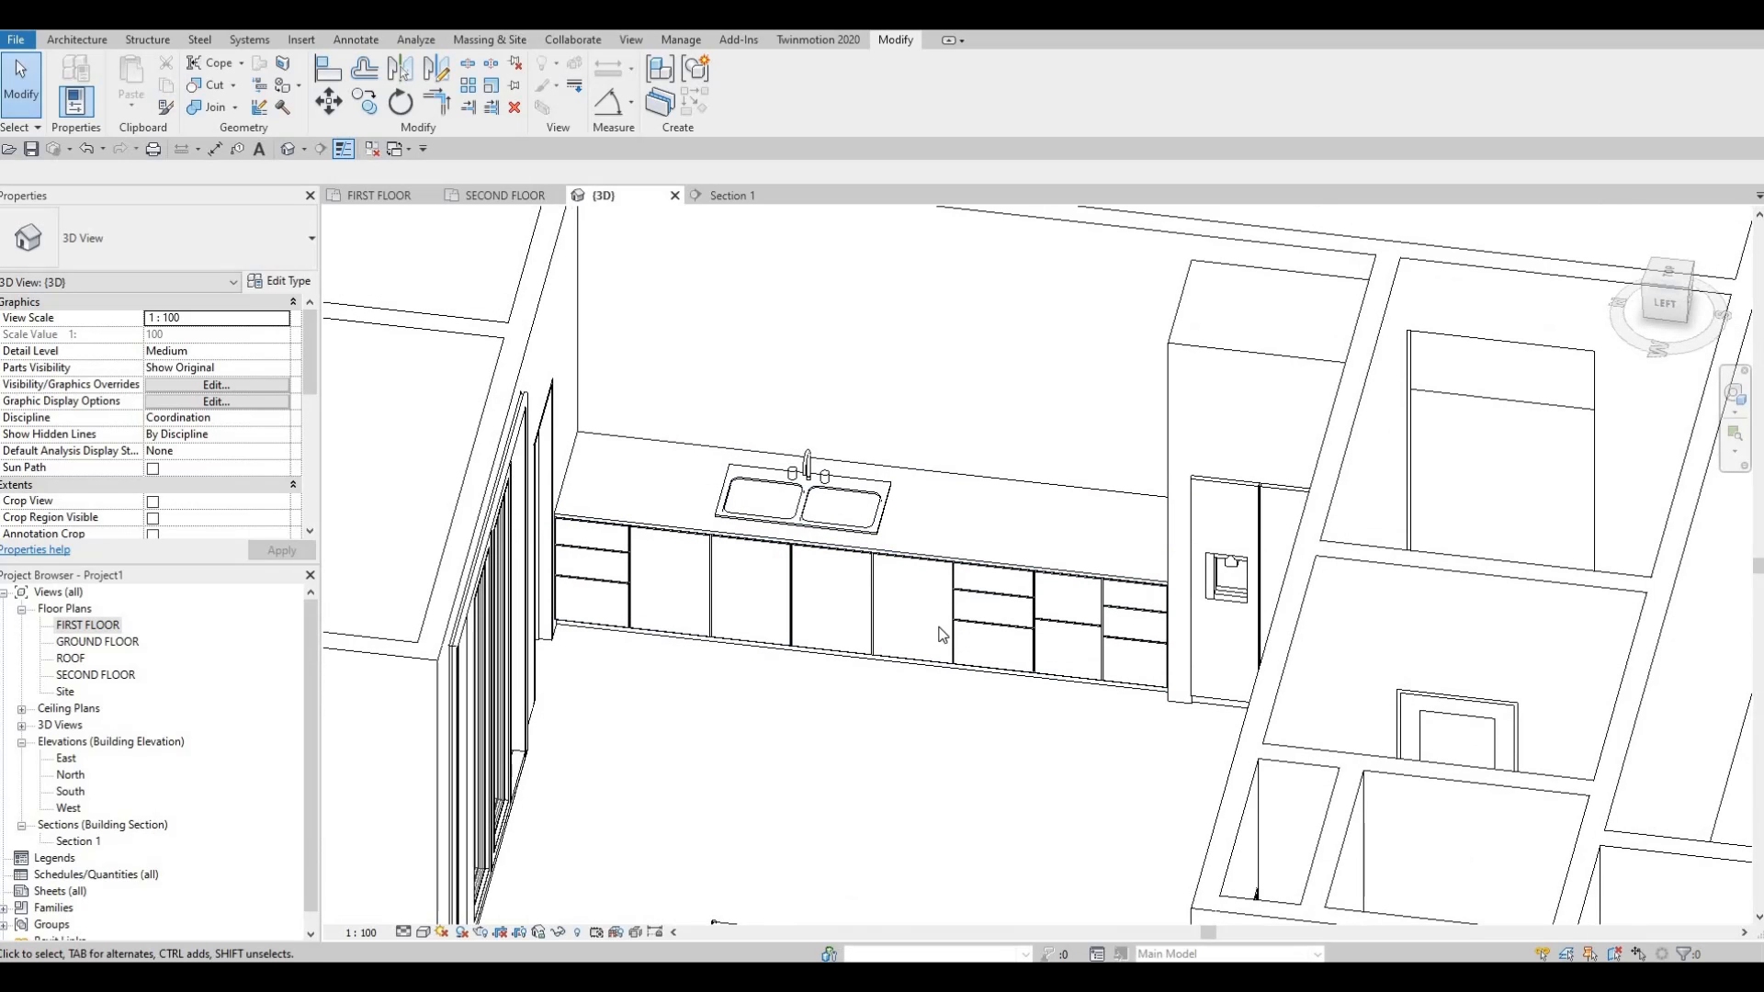
middle_click_drag(939, 632, 939, 673)
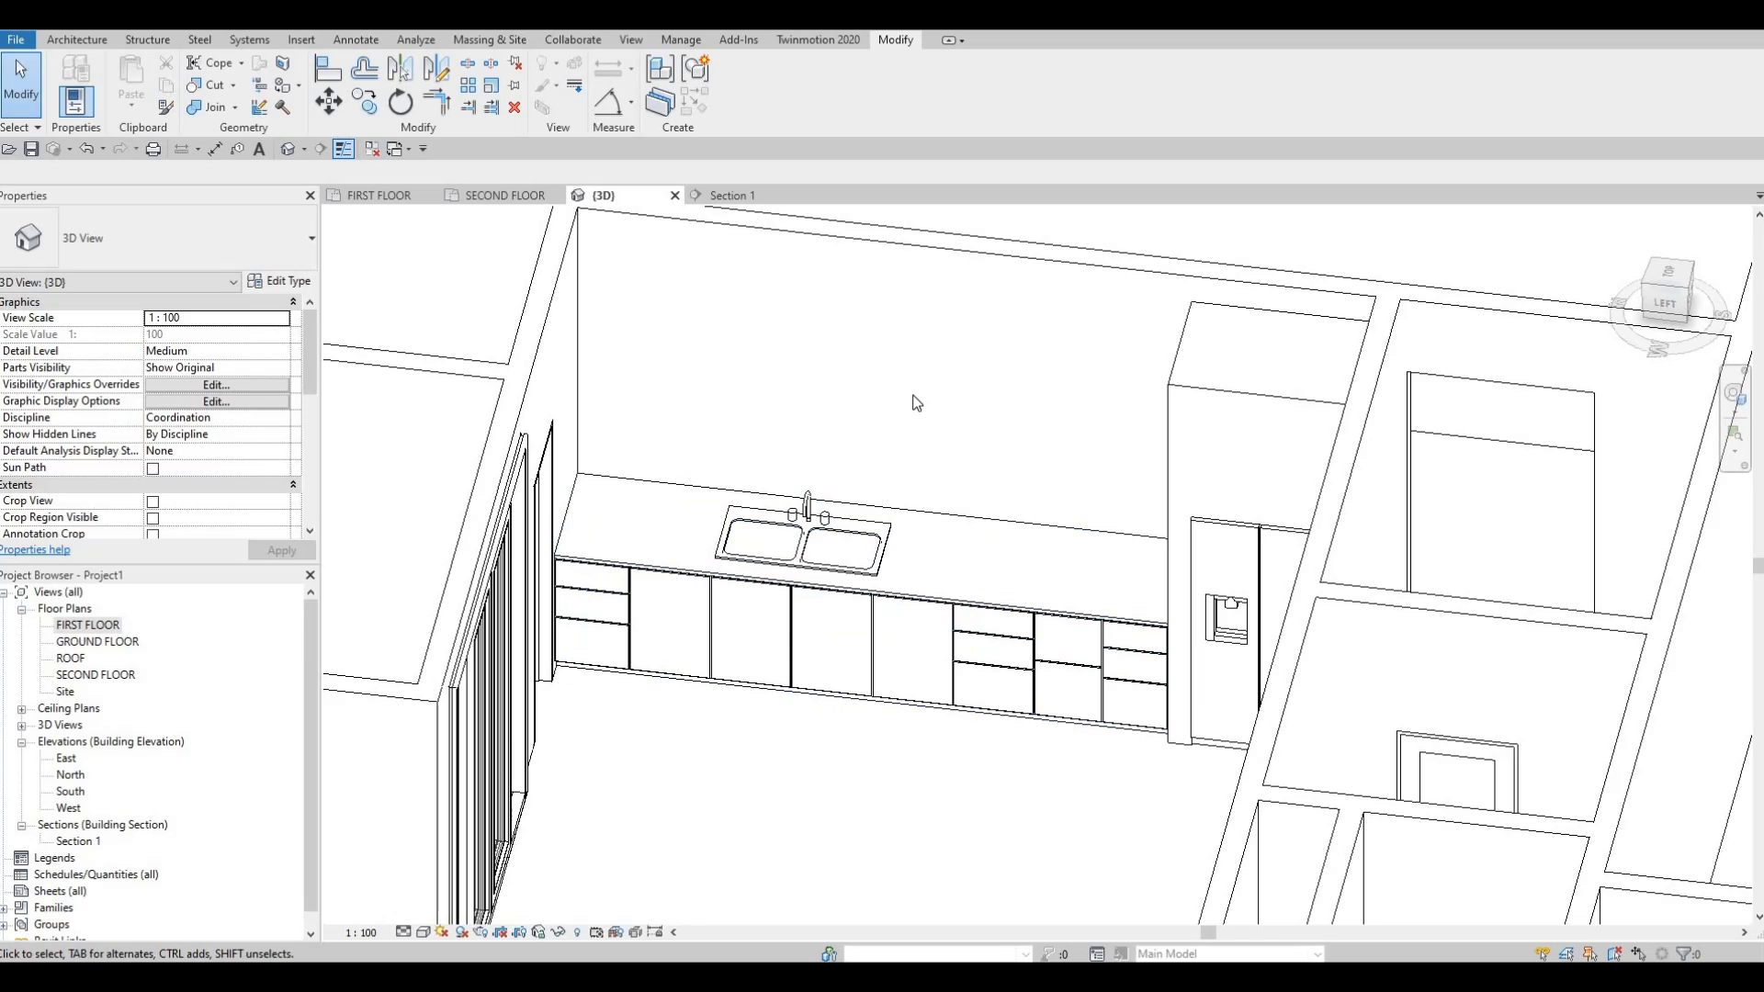
left_click(728, 196)
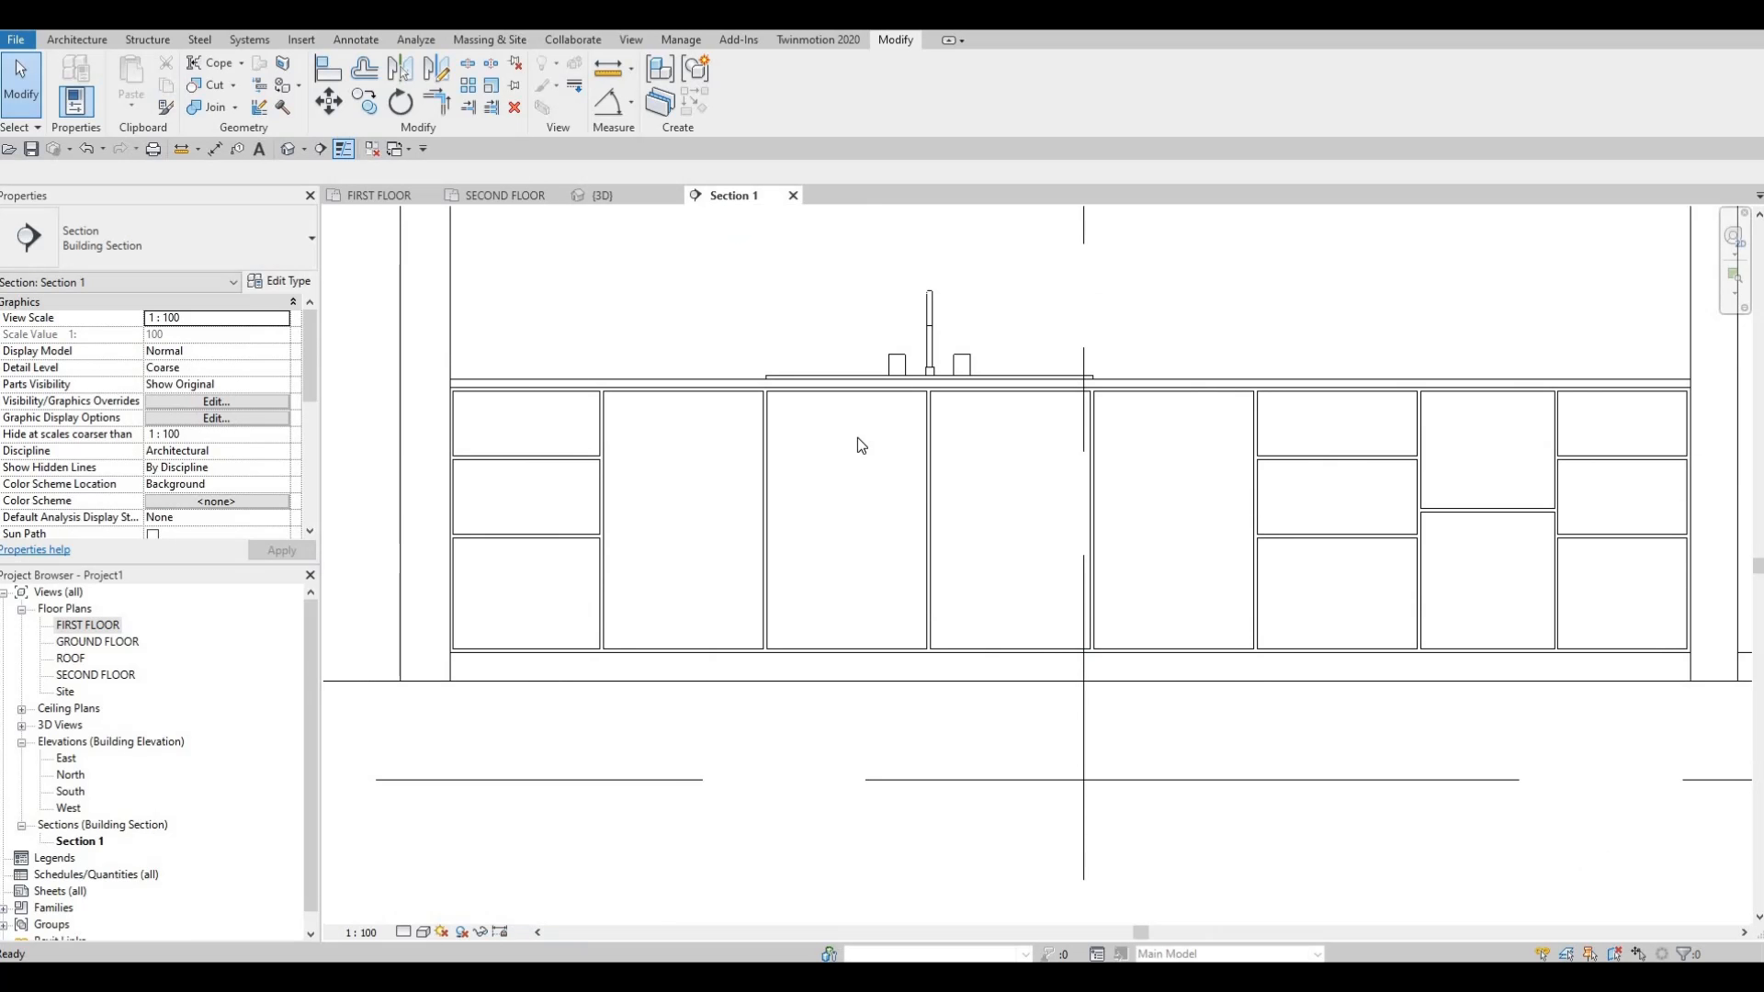
scroll(857, 437, "down", 2)
scroll(696, 441, "up", 2)
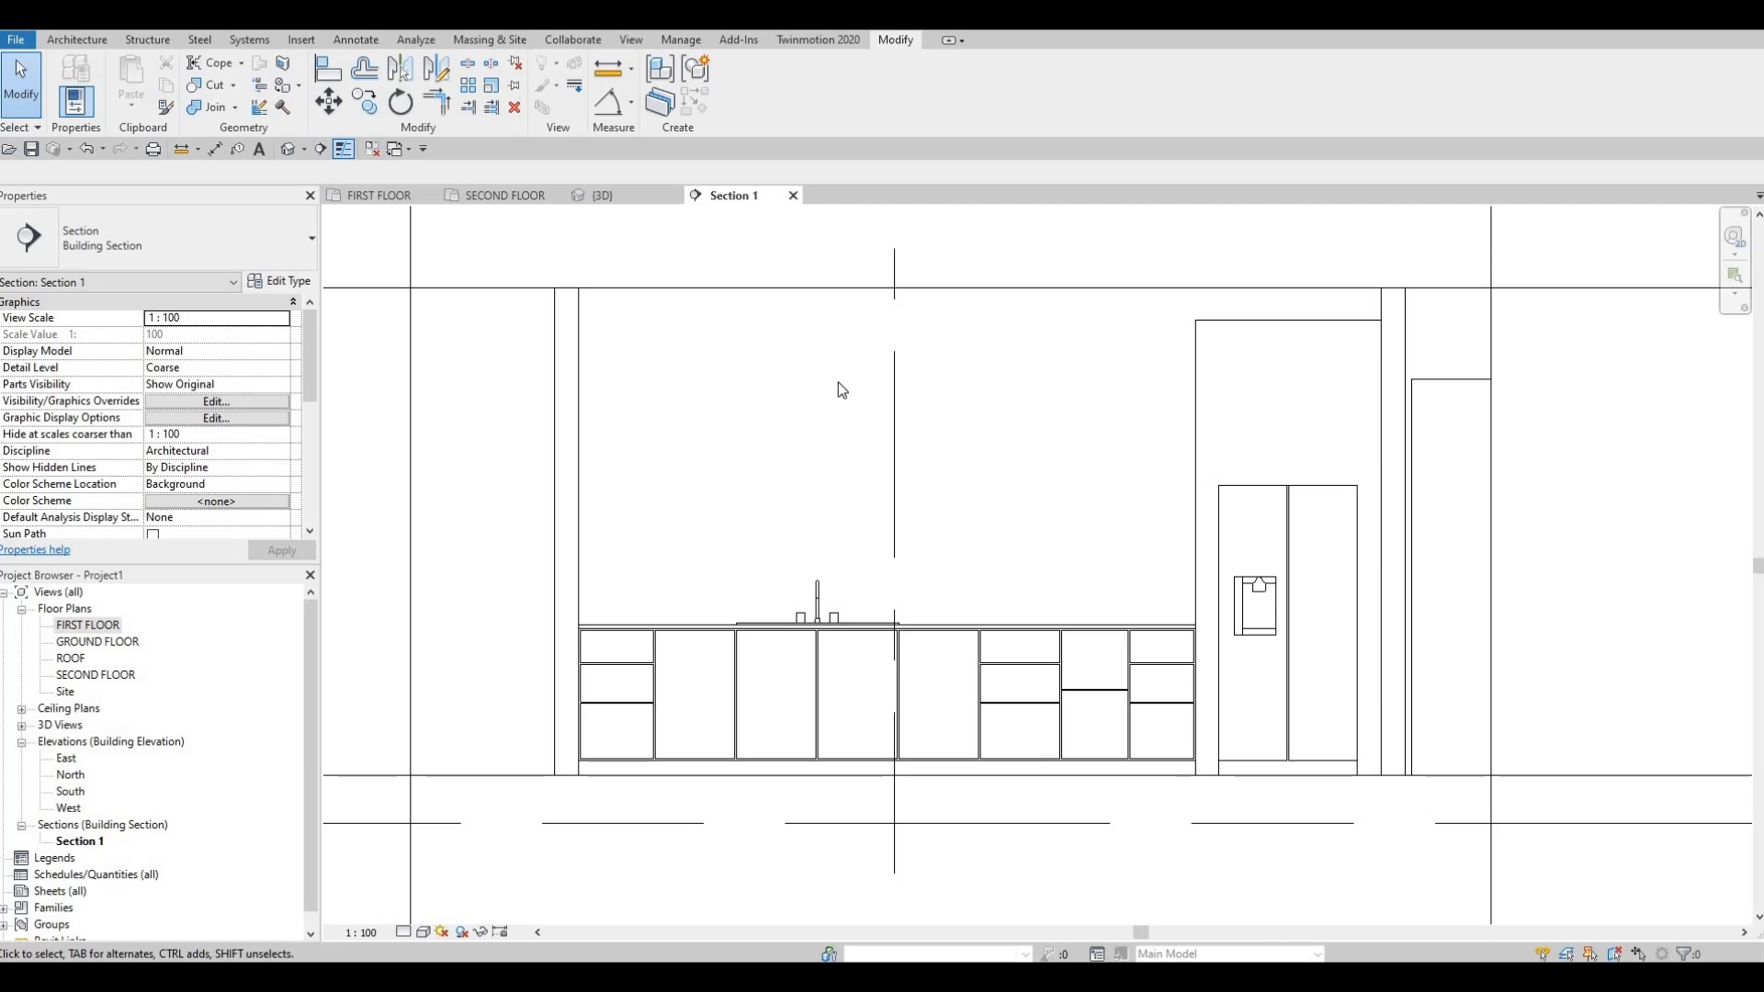
Start a new in-place model component in the Generic Models category.
key("F1")
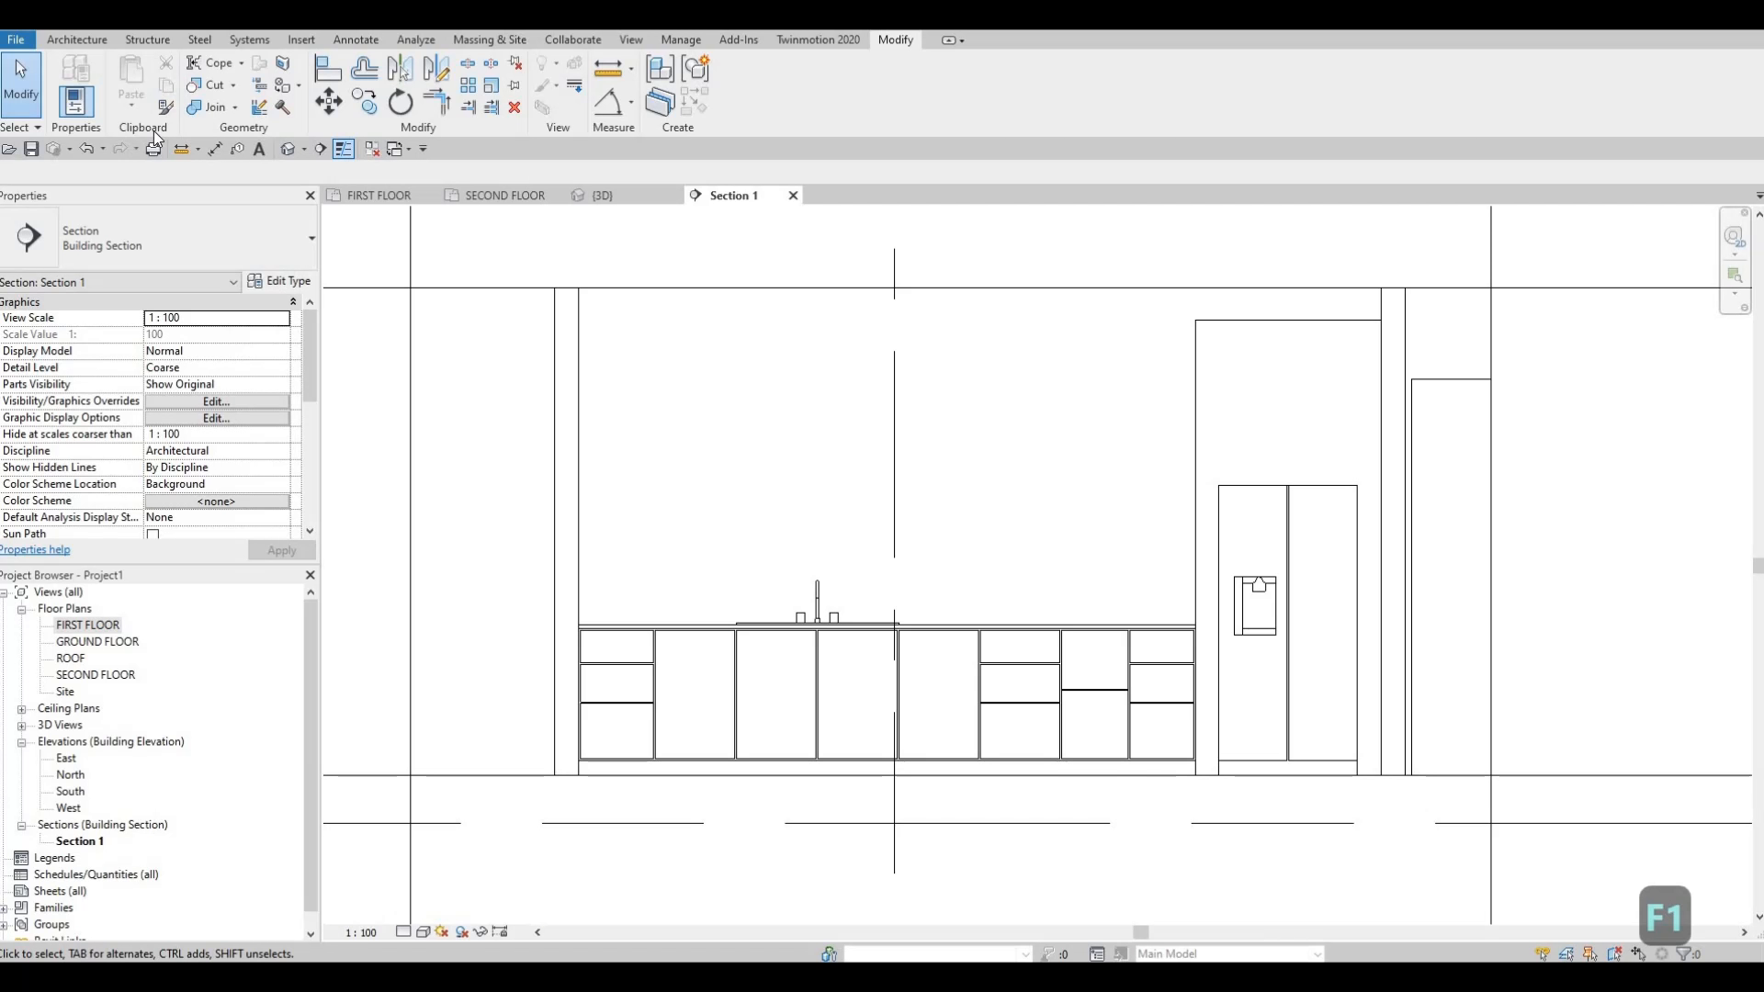
left_click(81, 41)
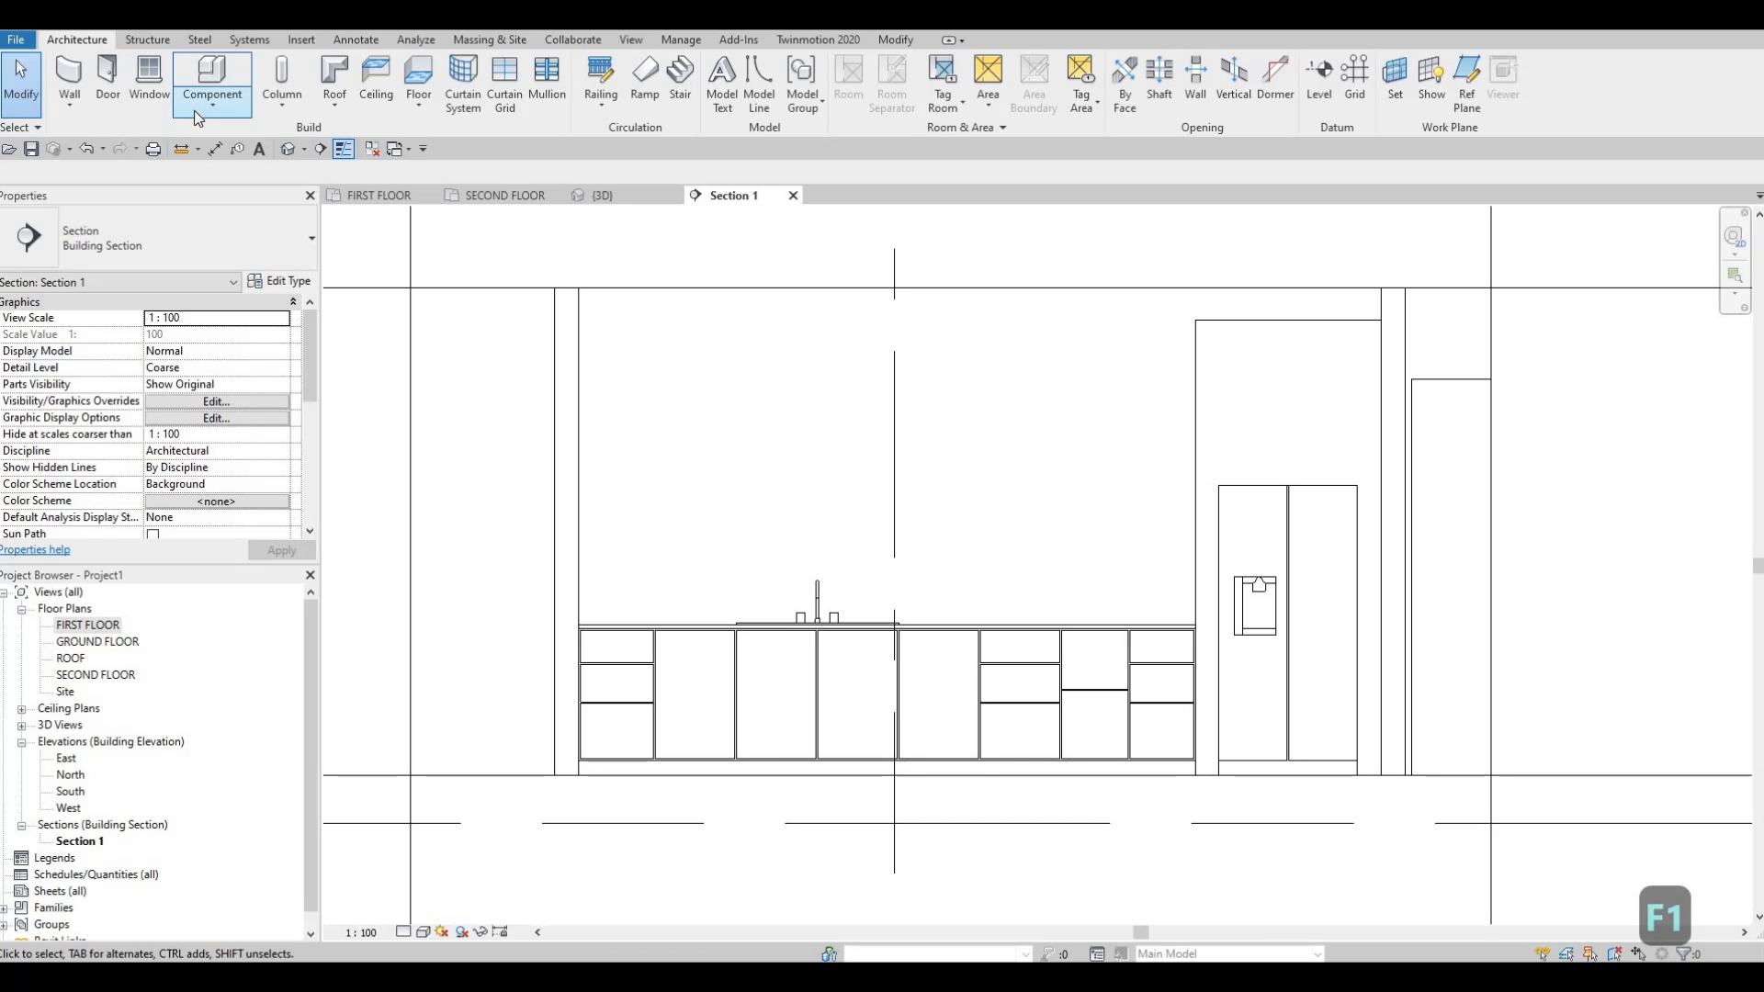
left_click(194, 111)
left_click(217, 188)
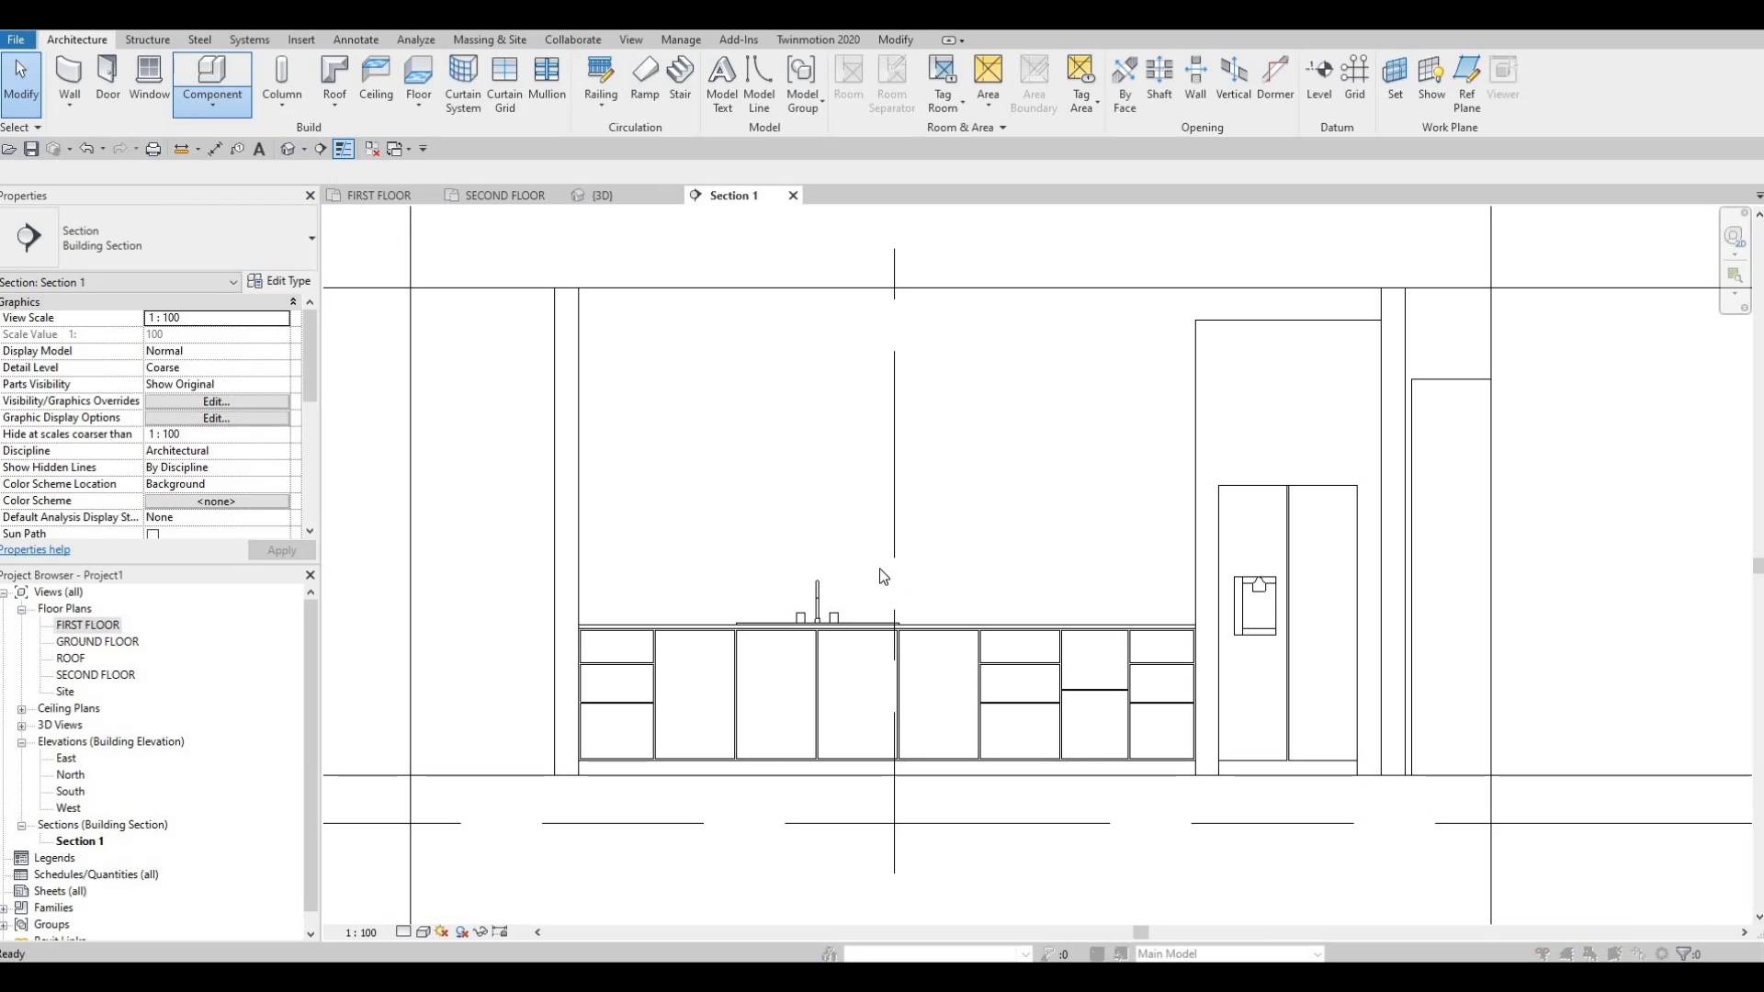
left_click(841, 445)
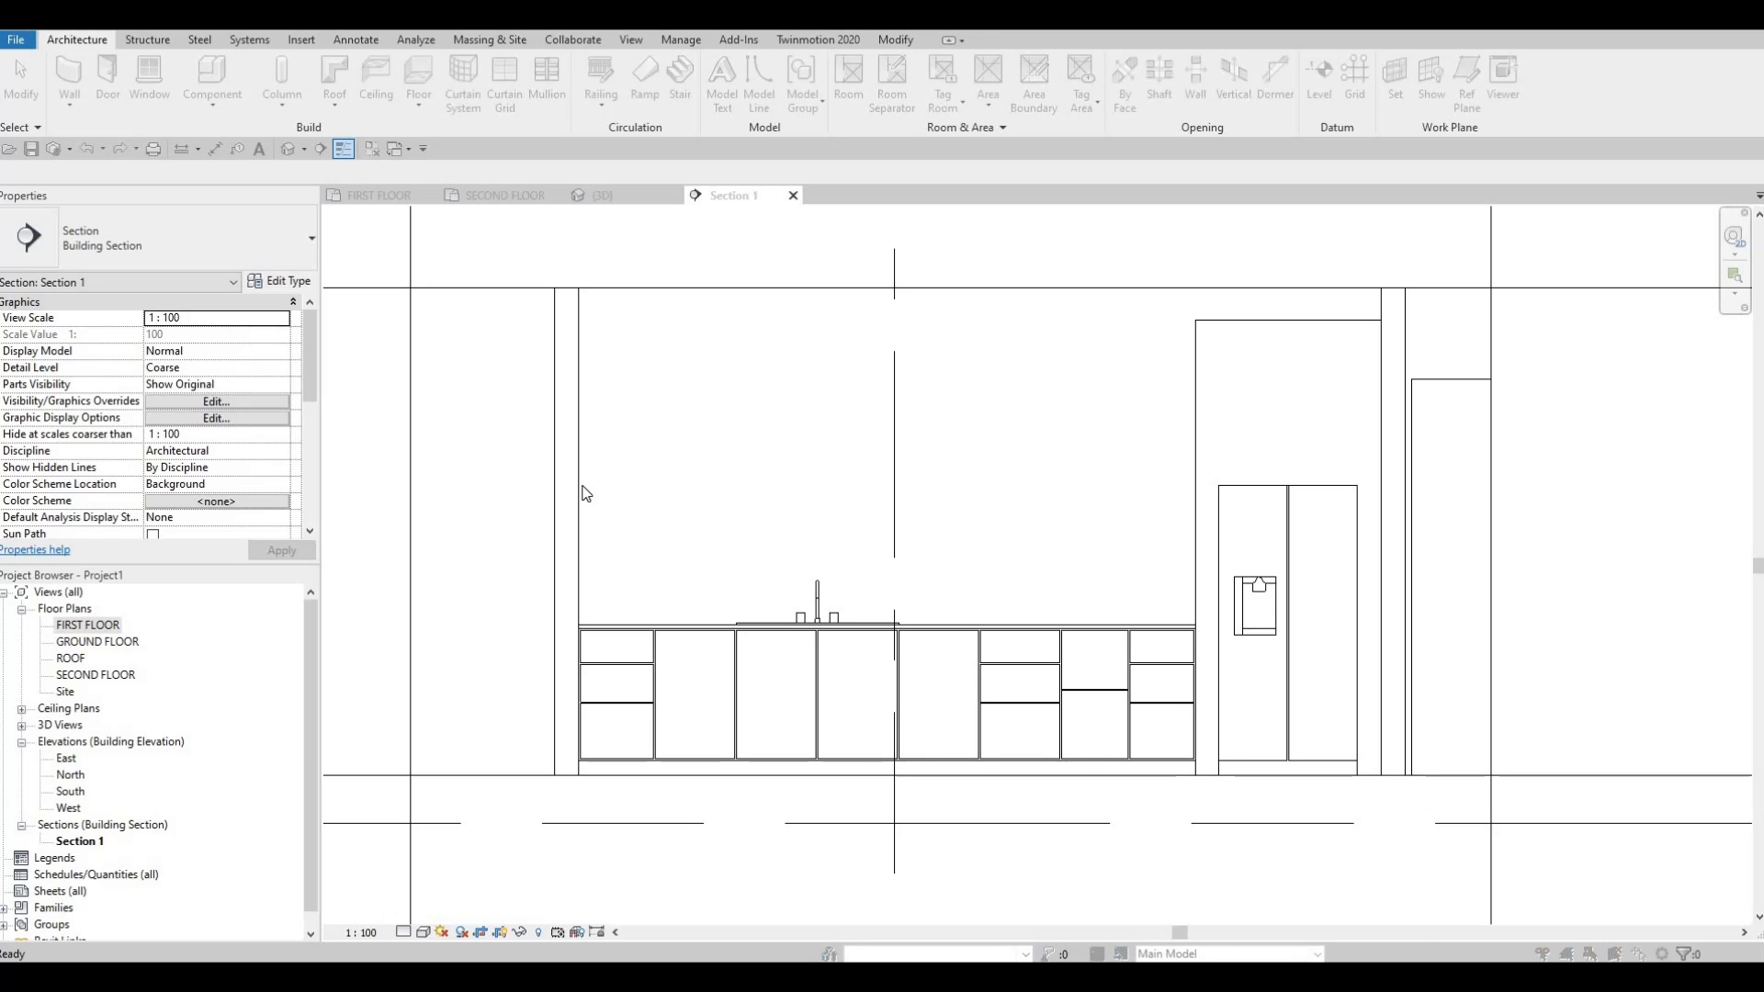
scroll(812, 487, "down", 3)
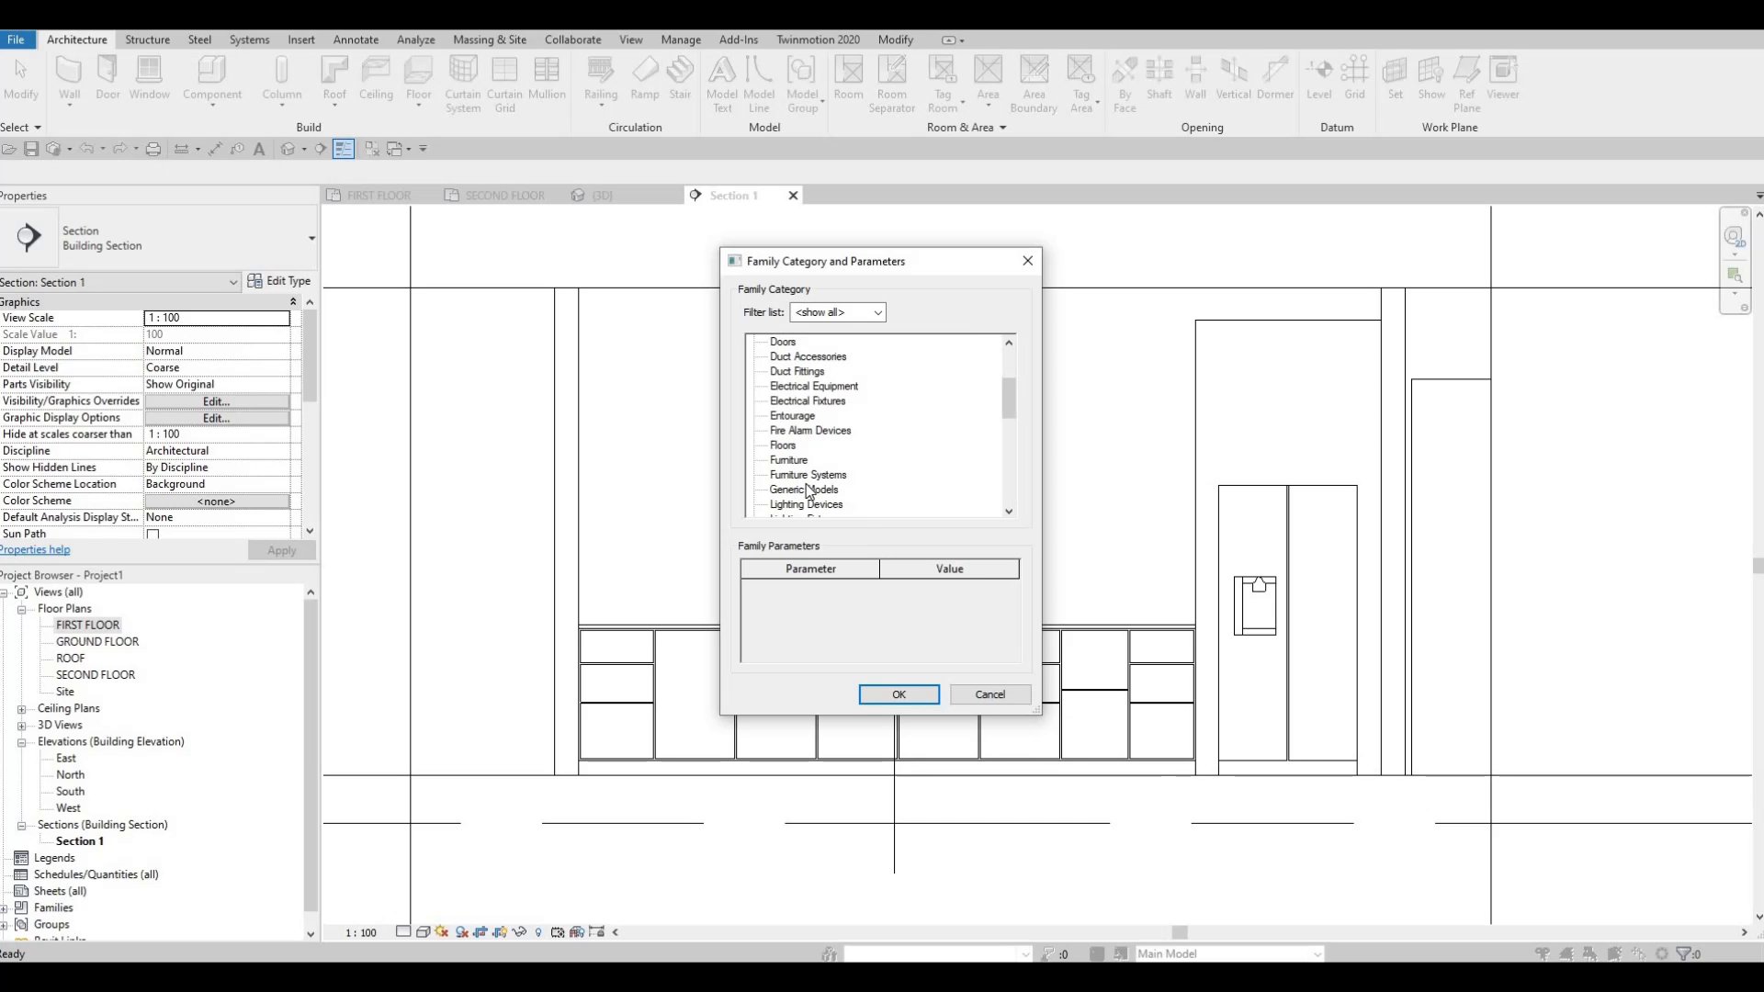
left_click(899, 694)
left_click(854, 525)
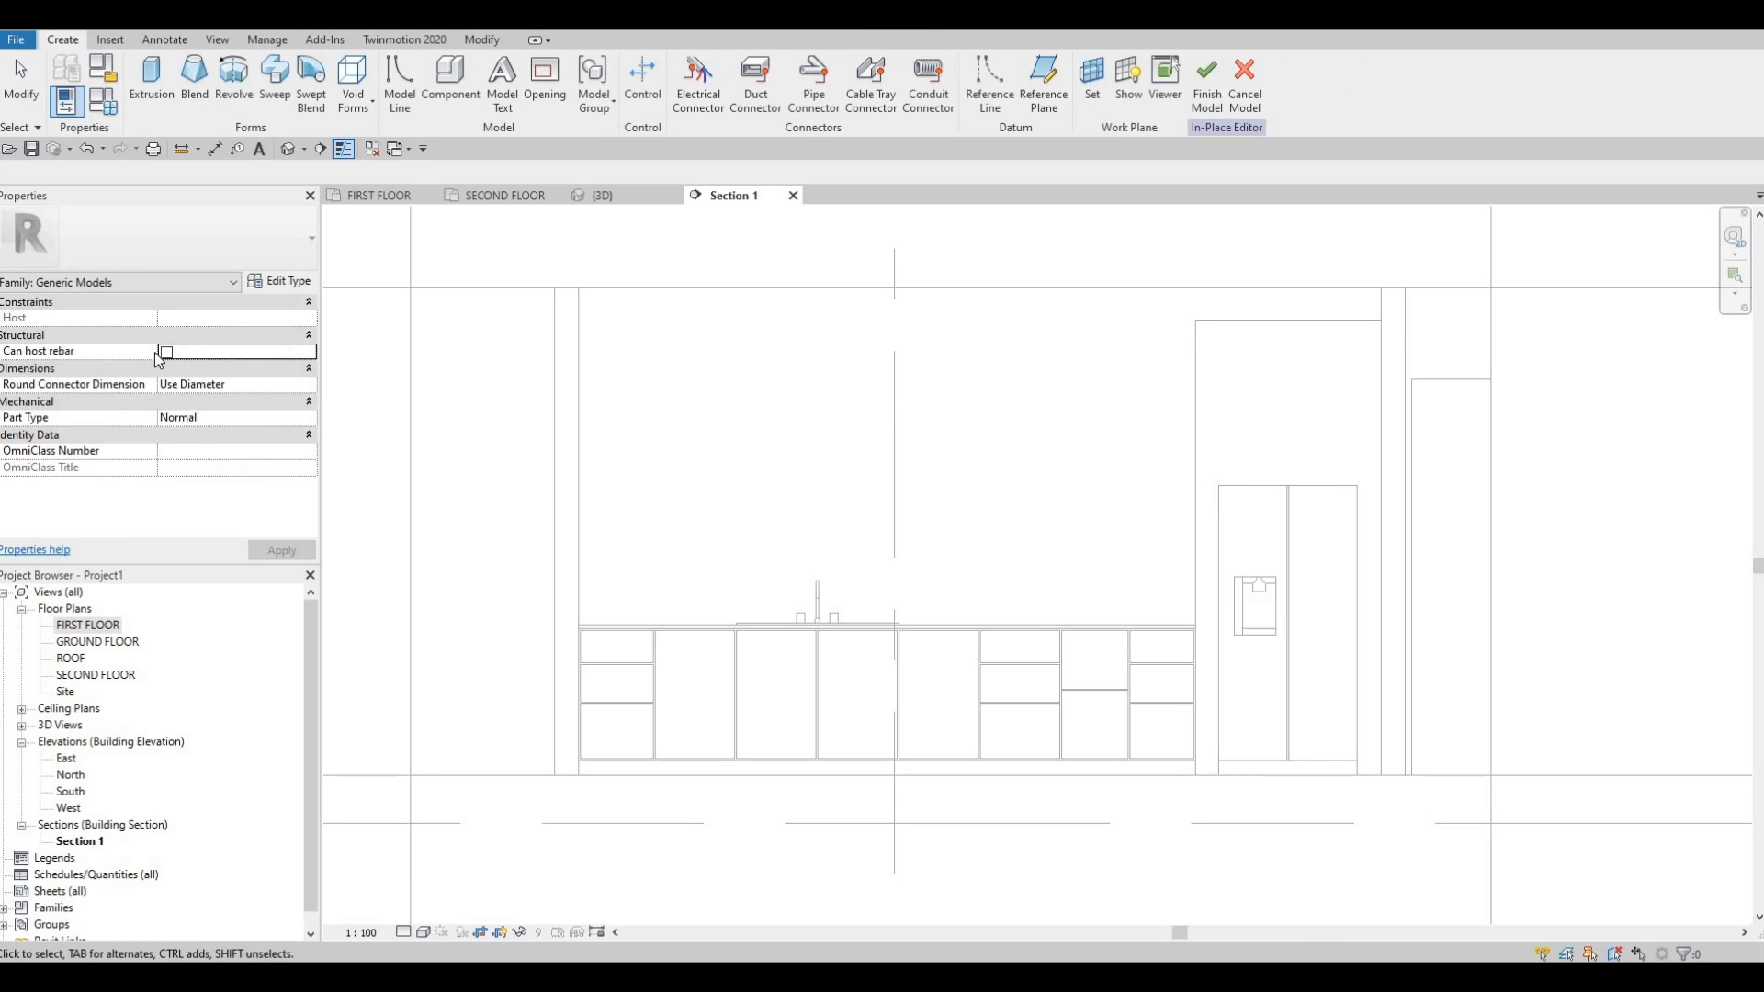
Start an extrusion and pick the EXTERIOR WALL 1 face behind the counter as its work plane.
left_click(164, 85)
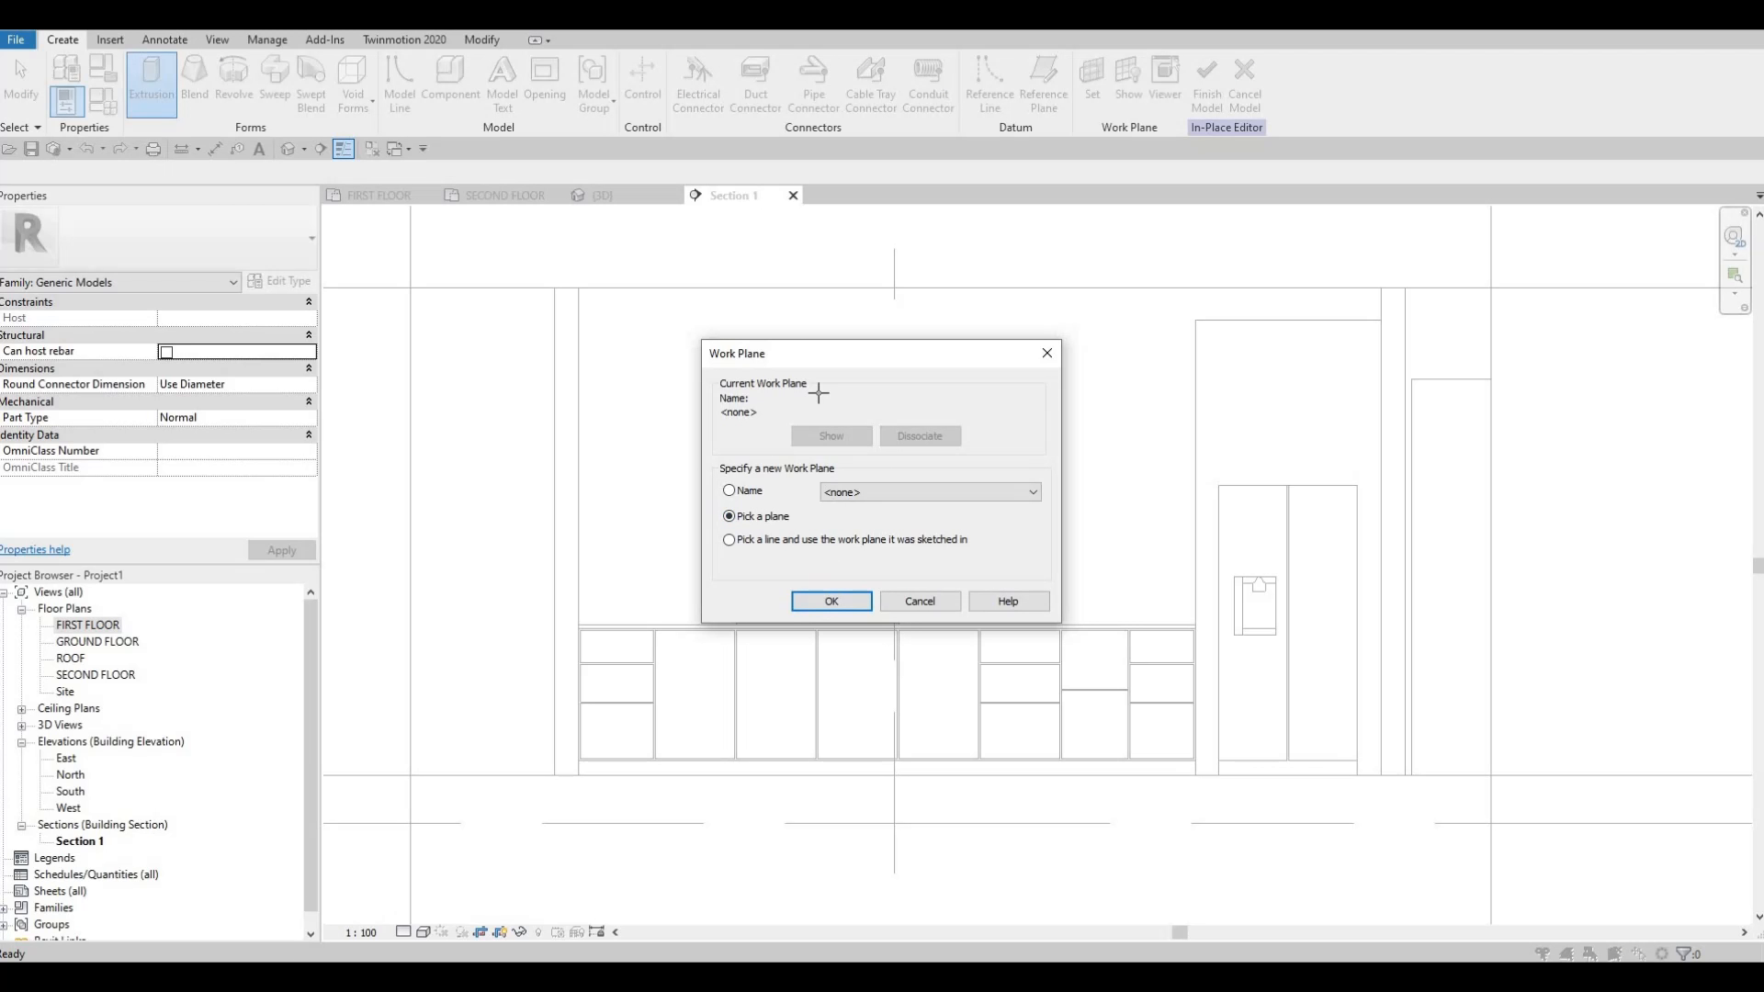
left_click(832, 600)
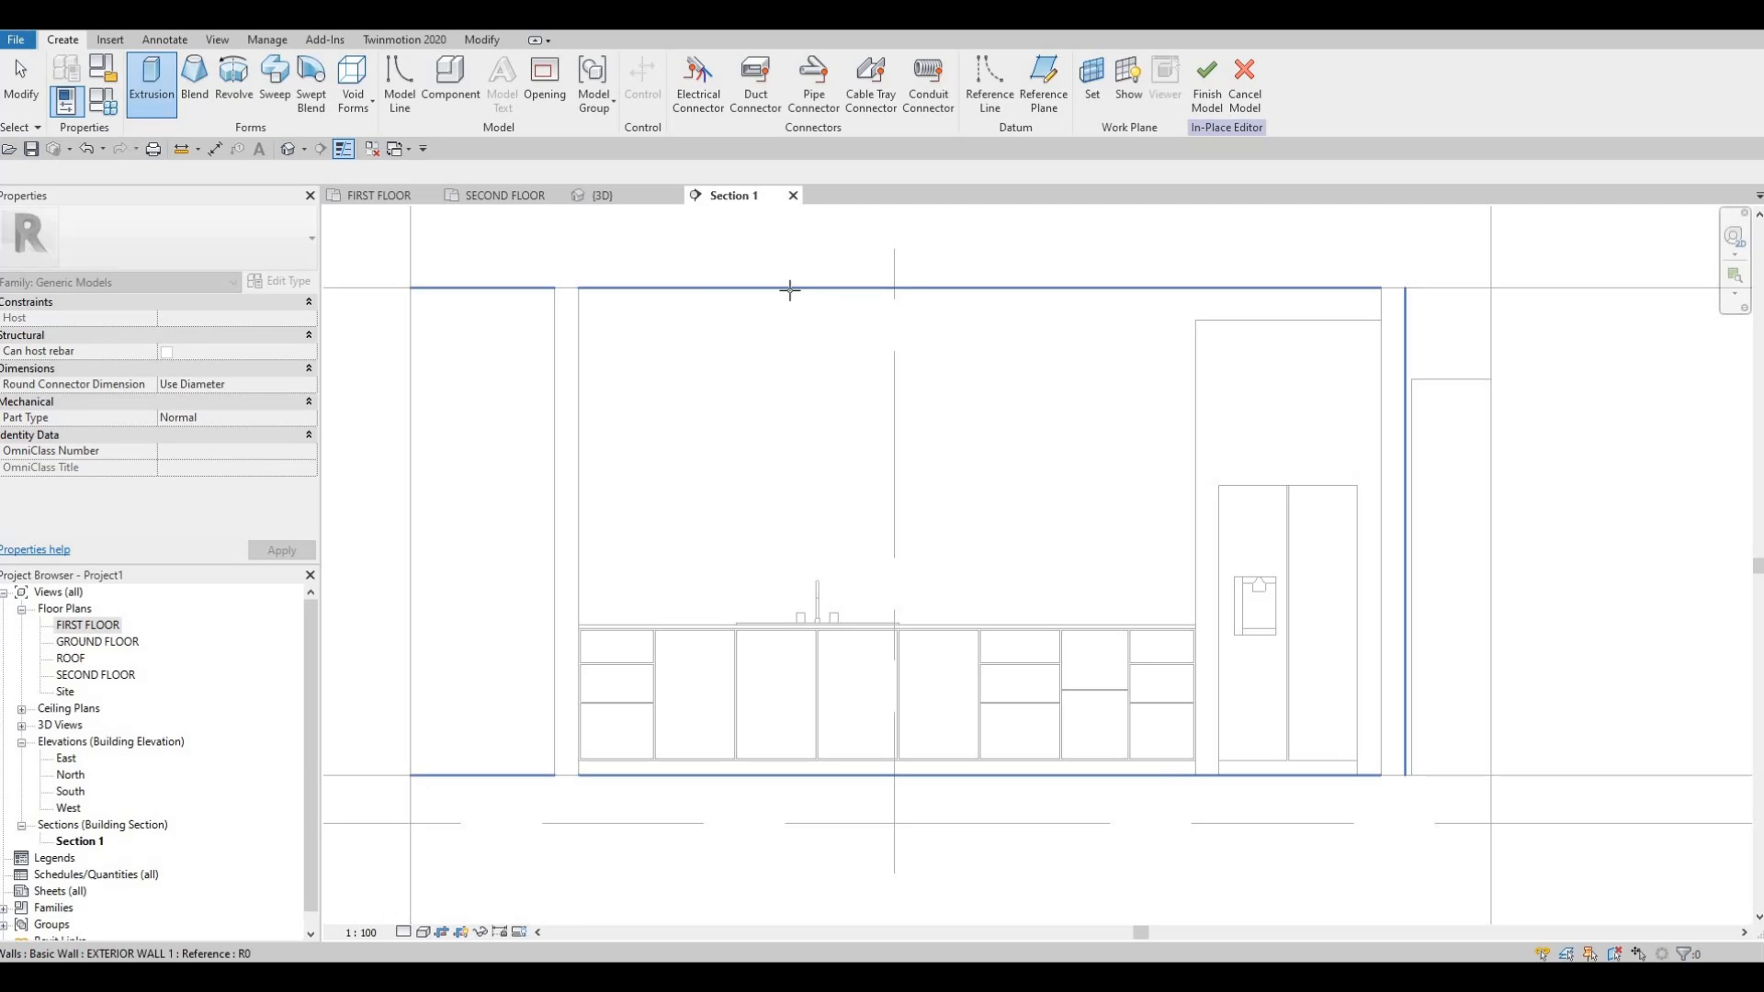
left_click(553, 423)
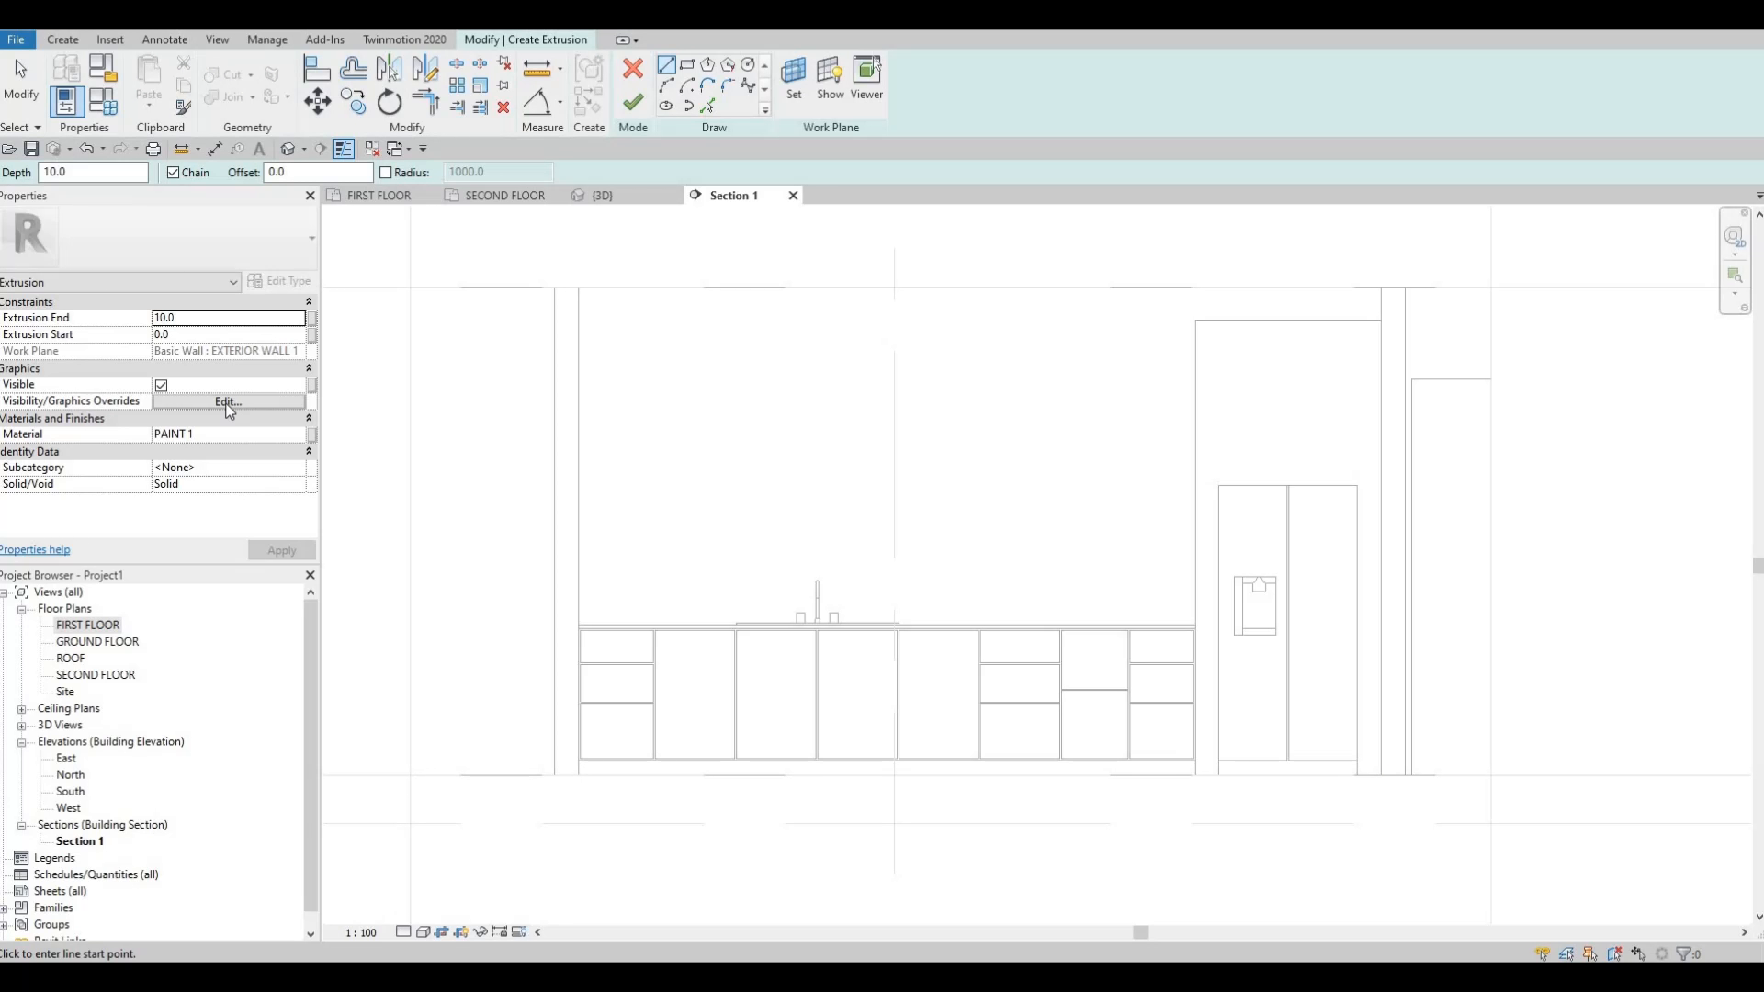
Duplicate the material PAINT 1 as PAINT 4 and assign it to the extrusion.
left_click(287, 436)
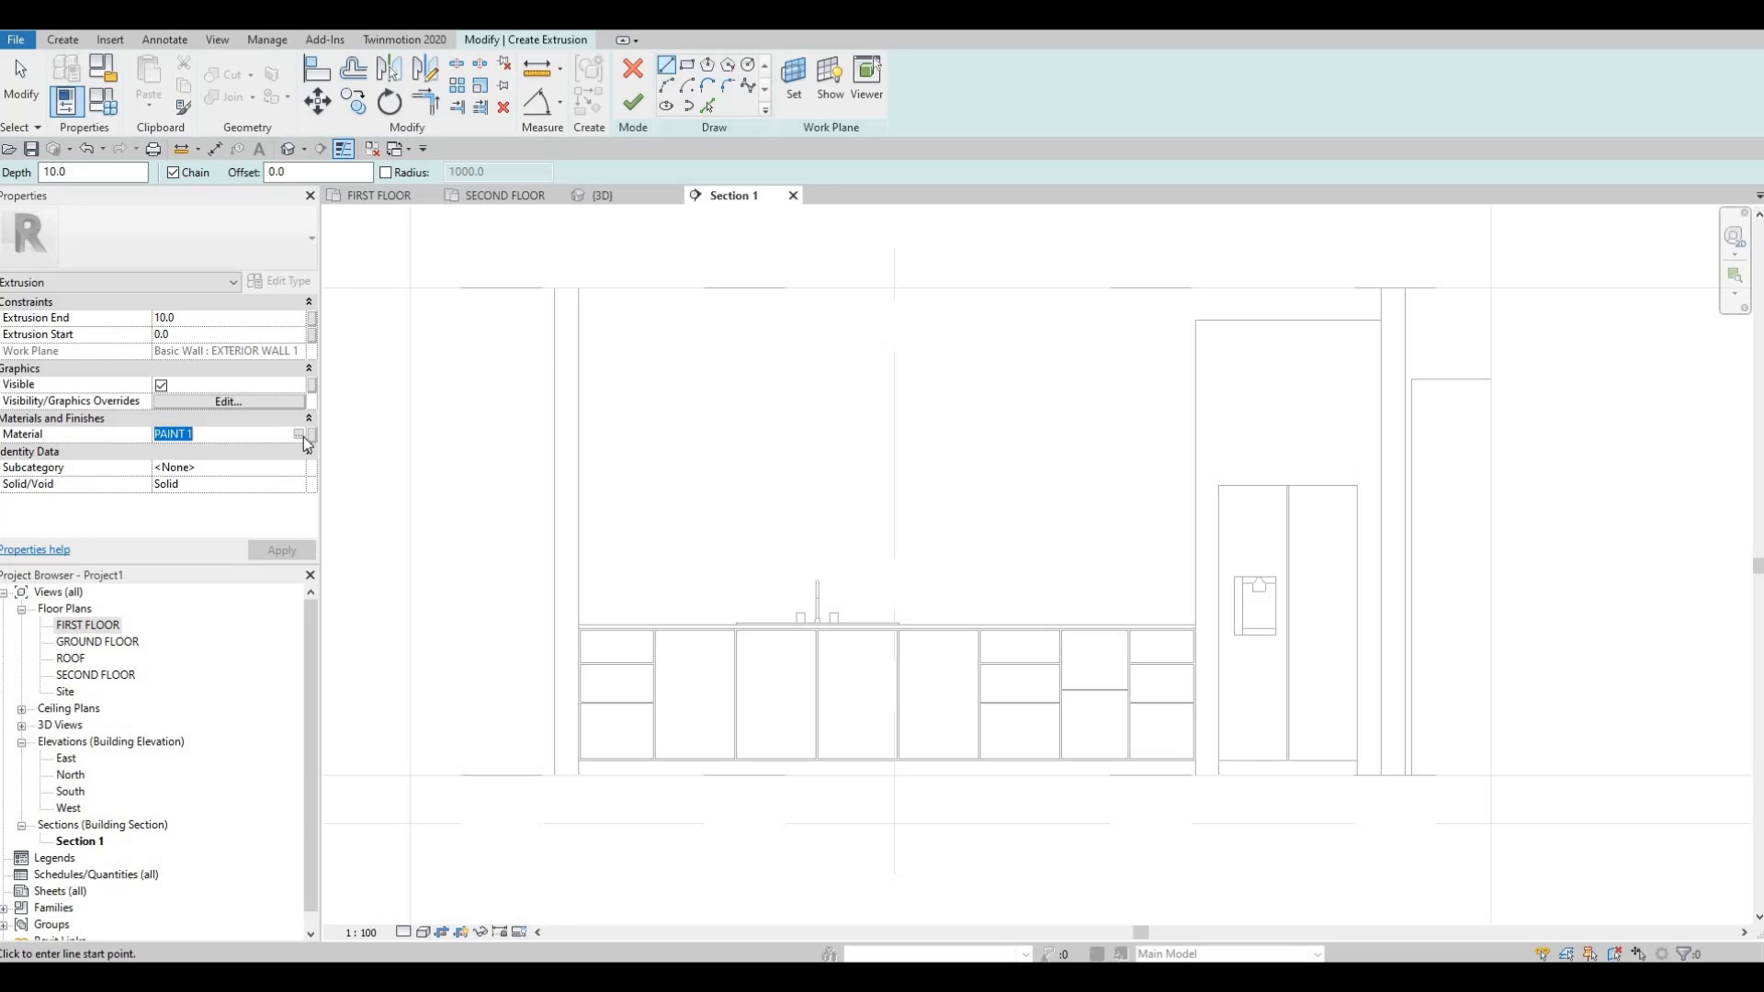
left_click(299, 434)
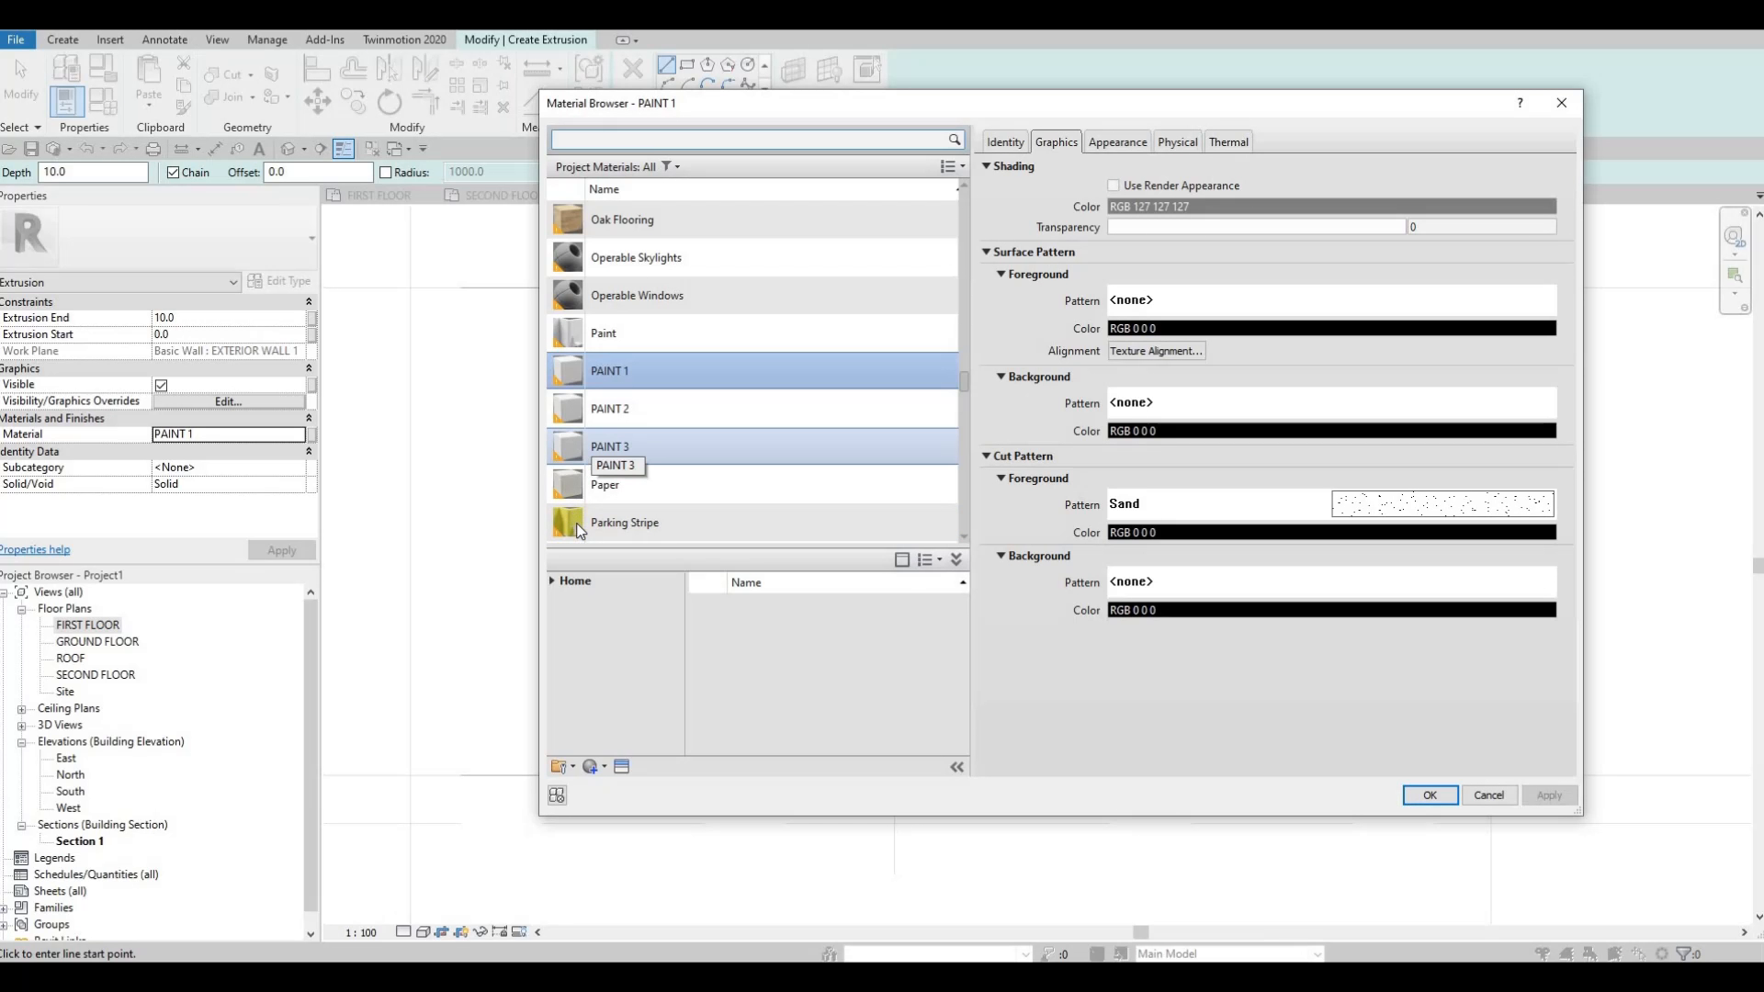
left_click(601, 768)
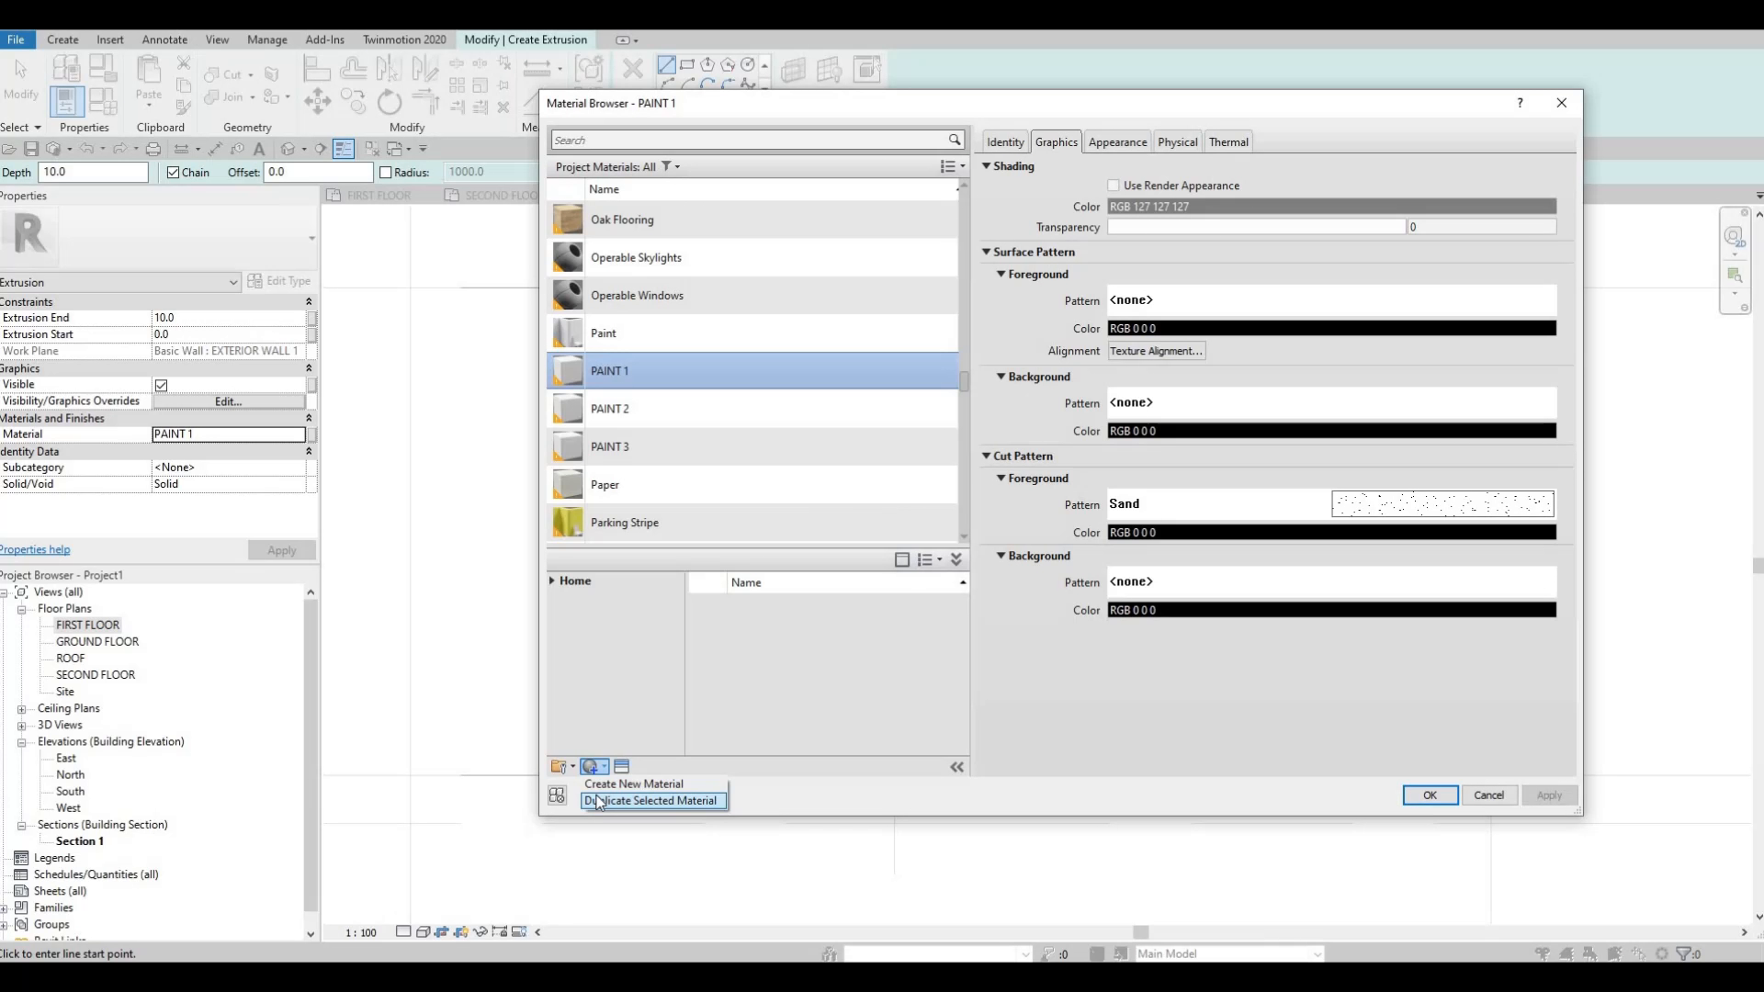
left_click(597, 800)
key("Right")
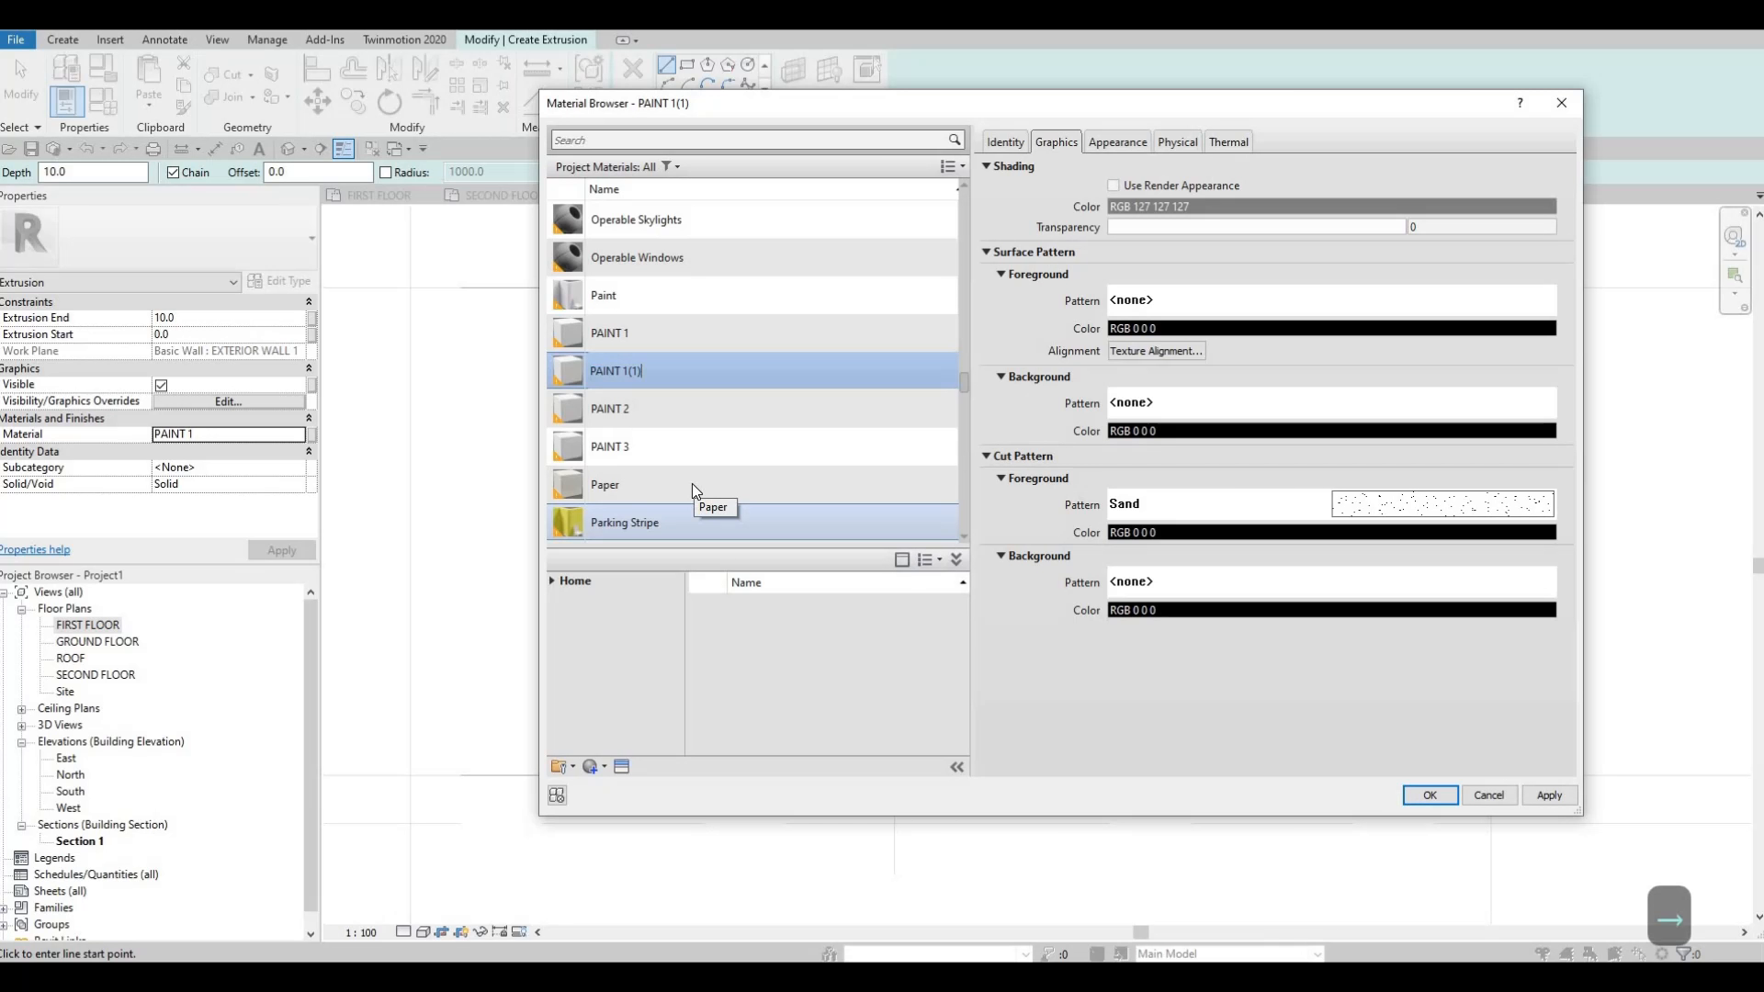
key("BackSpace")
key("BackSpace")
key("BackSpace")
key("BackSpace")
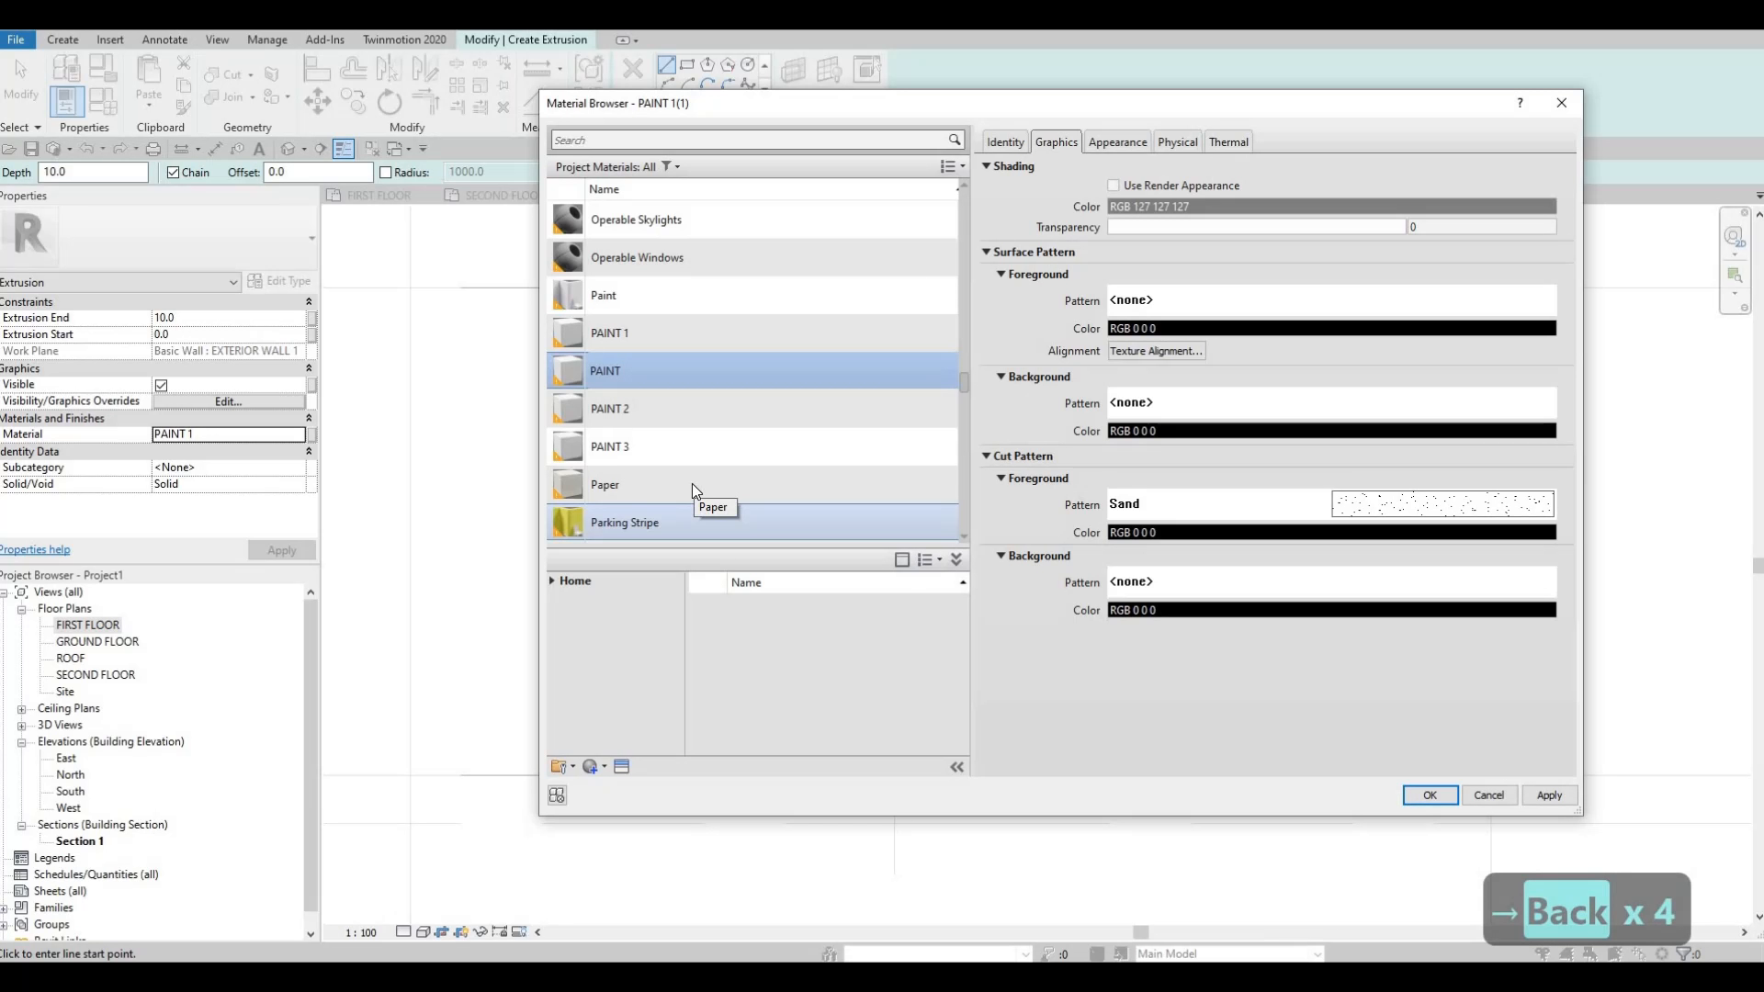
type("4")
key("Return")
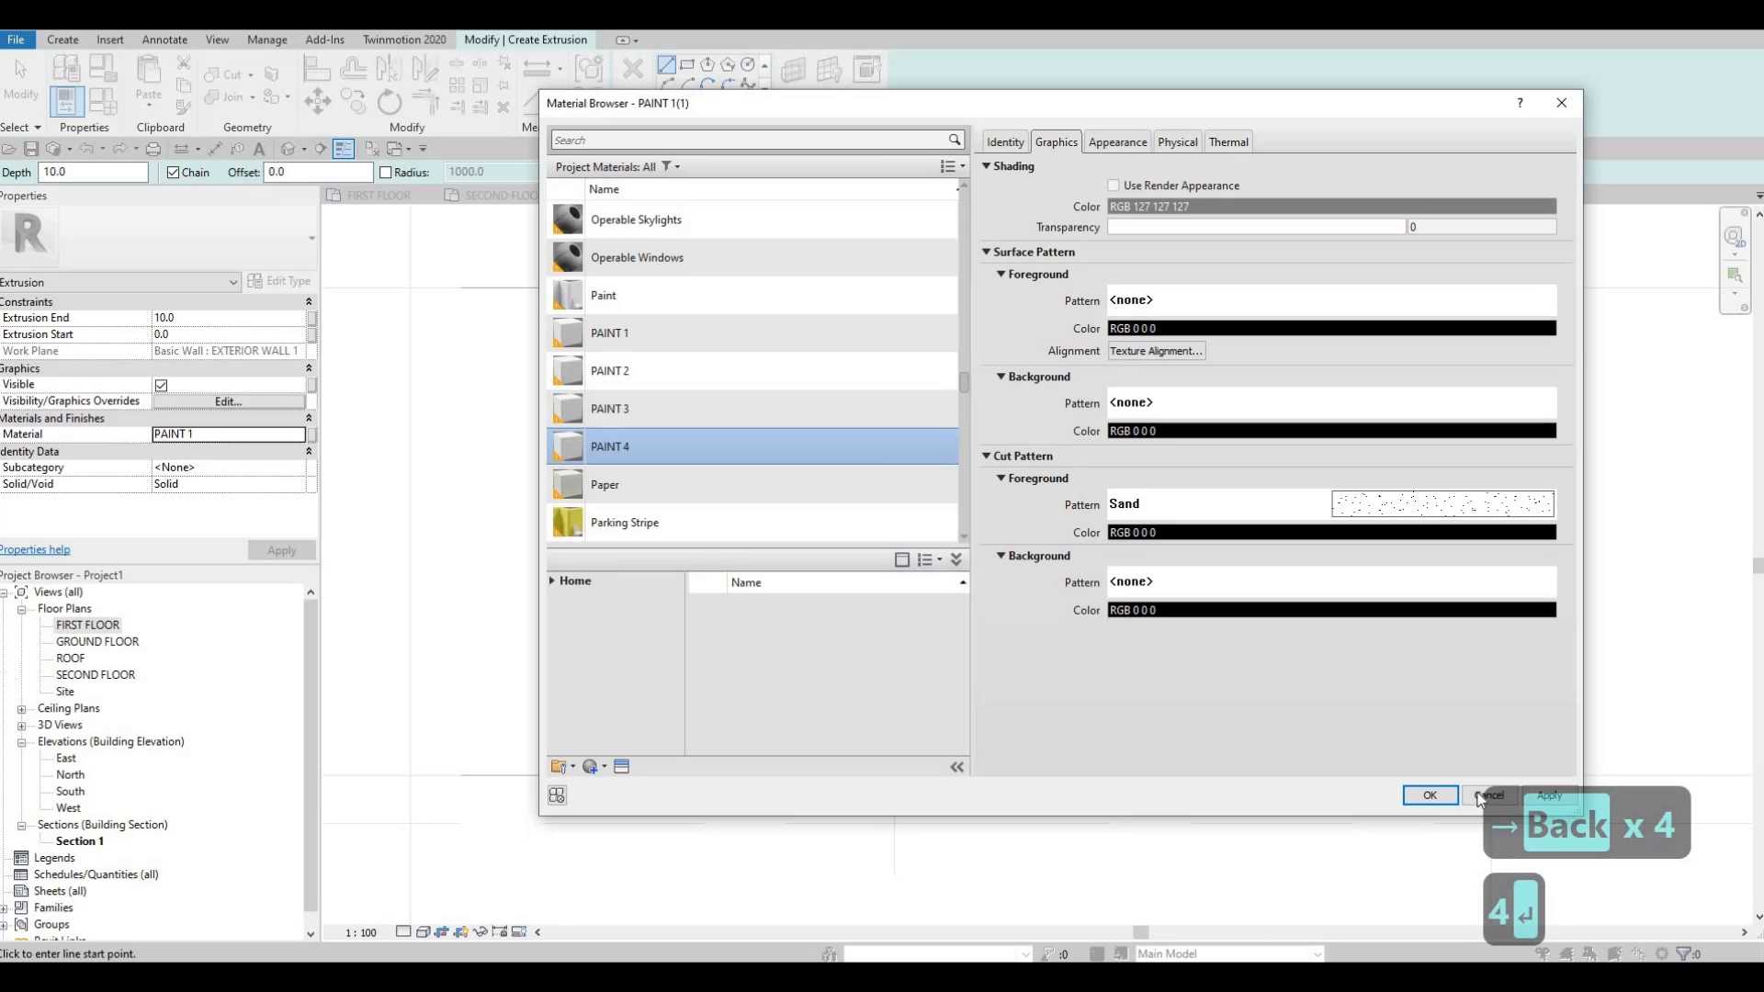
left_click(1426, 796)
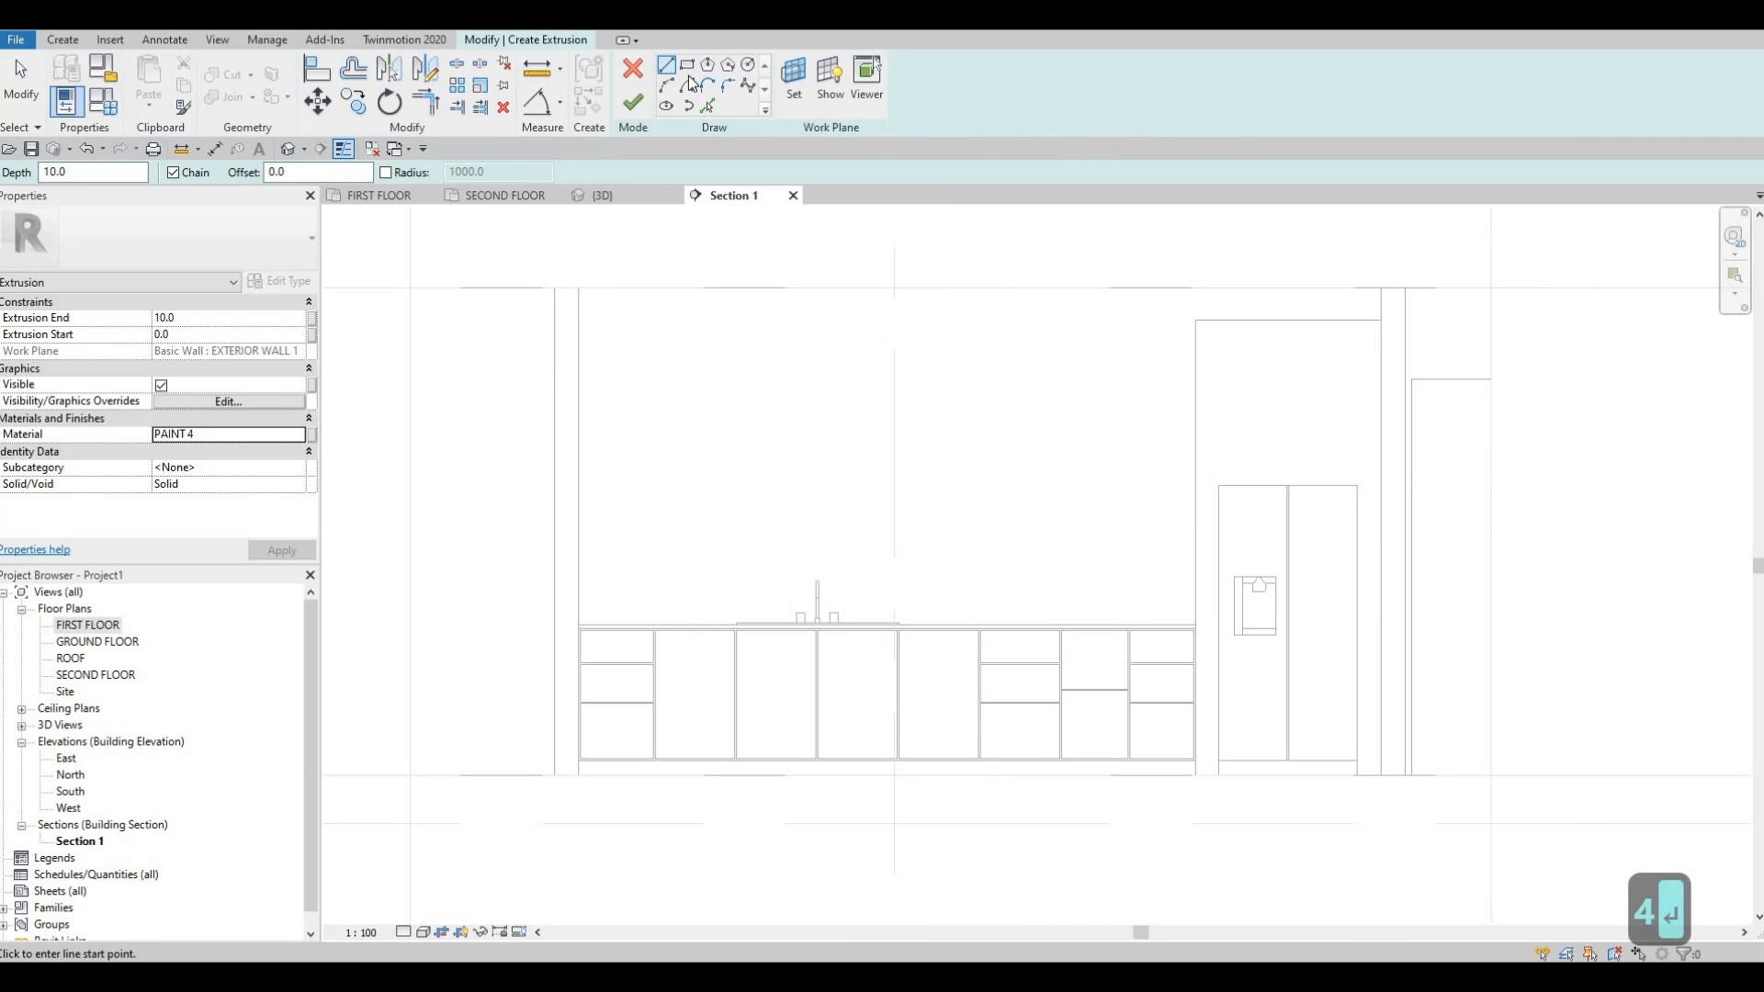
Sketch a rectangle about 3795 by 767 mm above the counter, spanning from the side wall to the refrigerator enclosure.
left_click(687, 64)
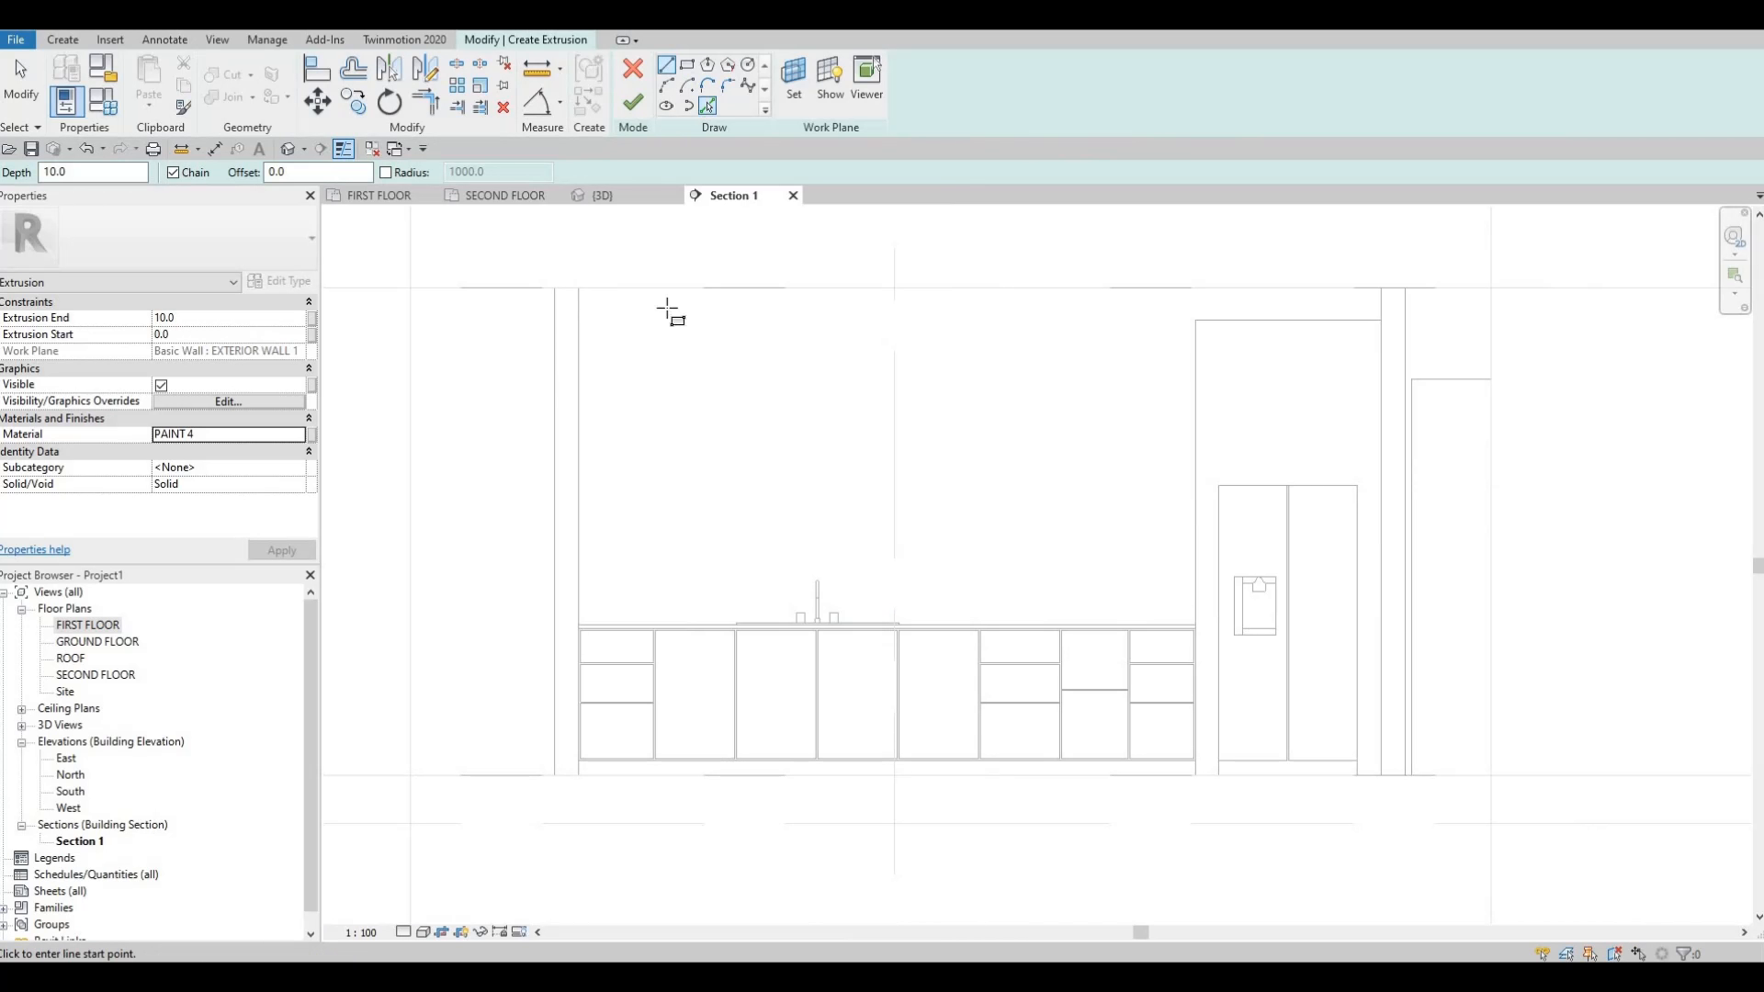
left_click(579, 371)
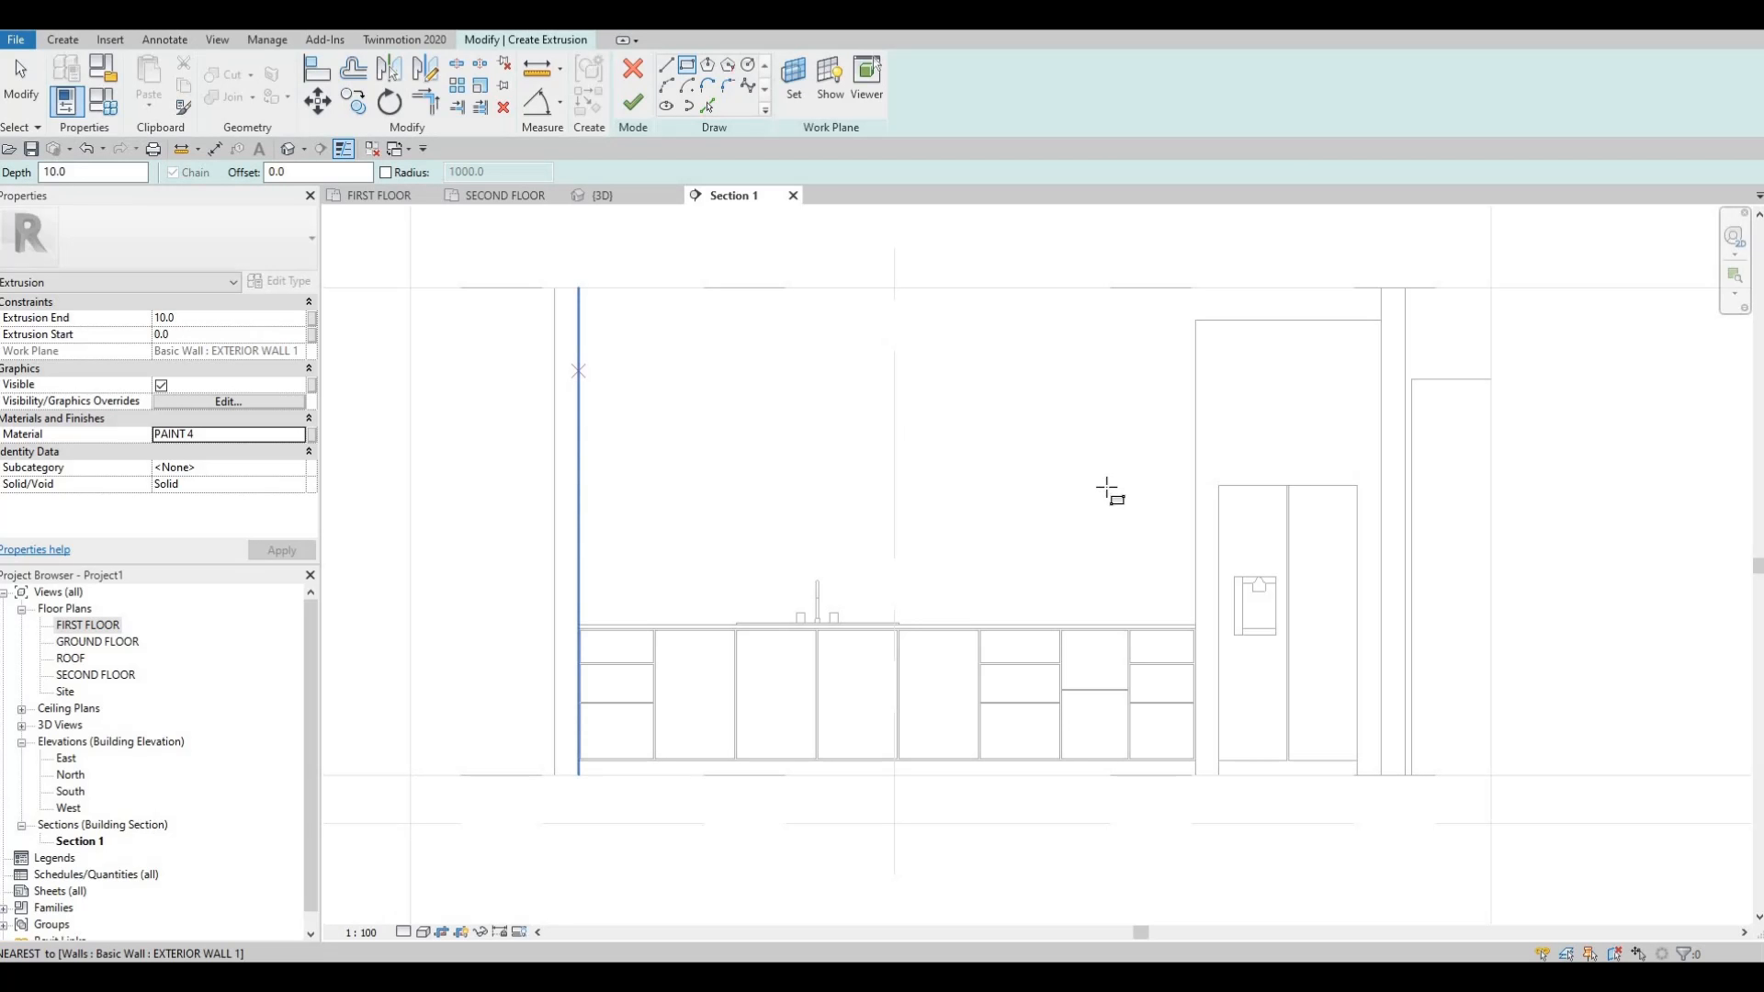
left_click(1195, 496)
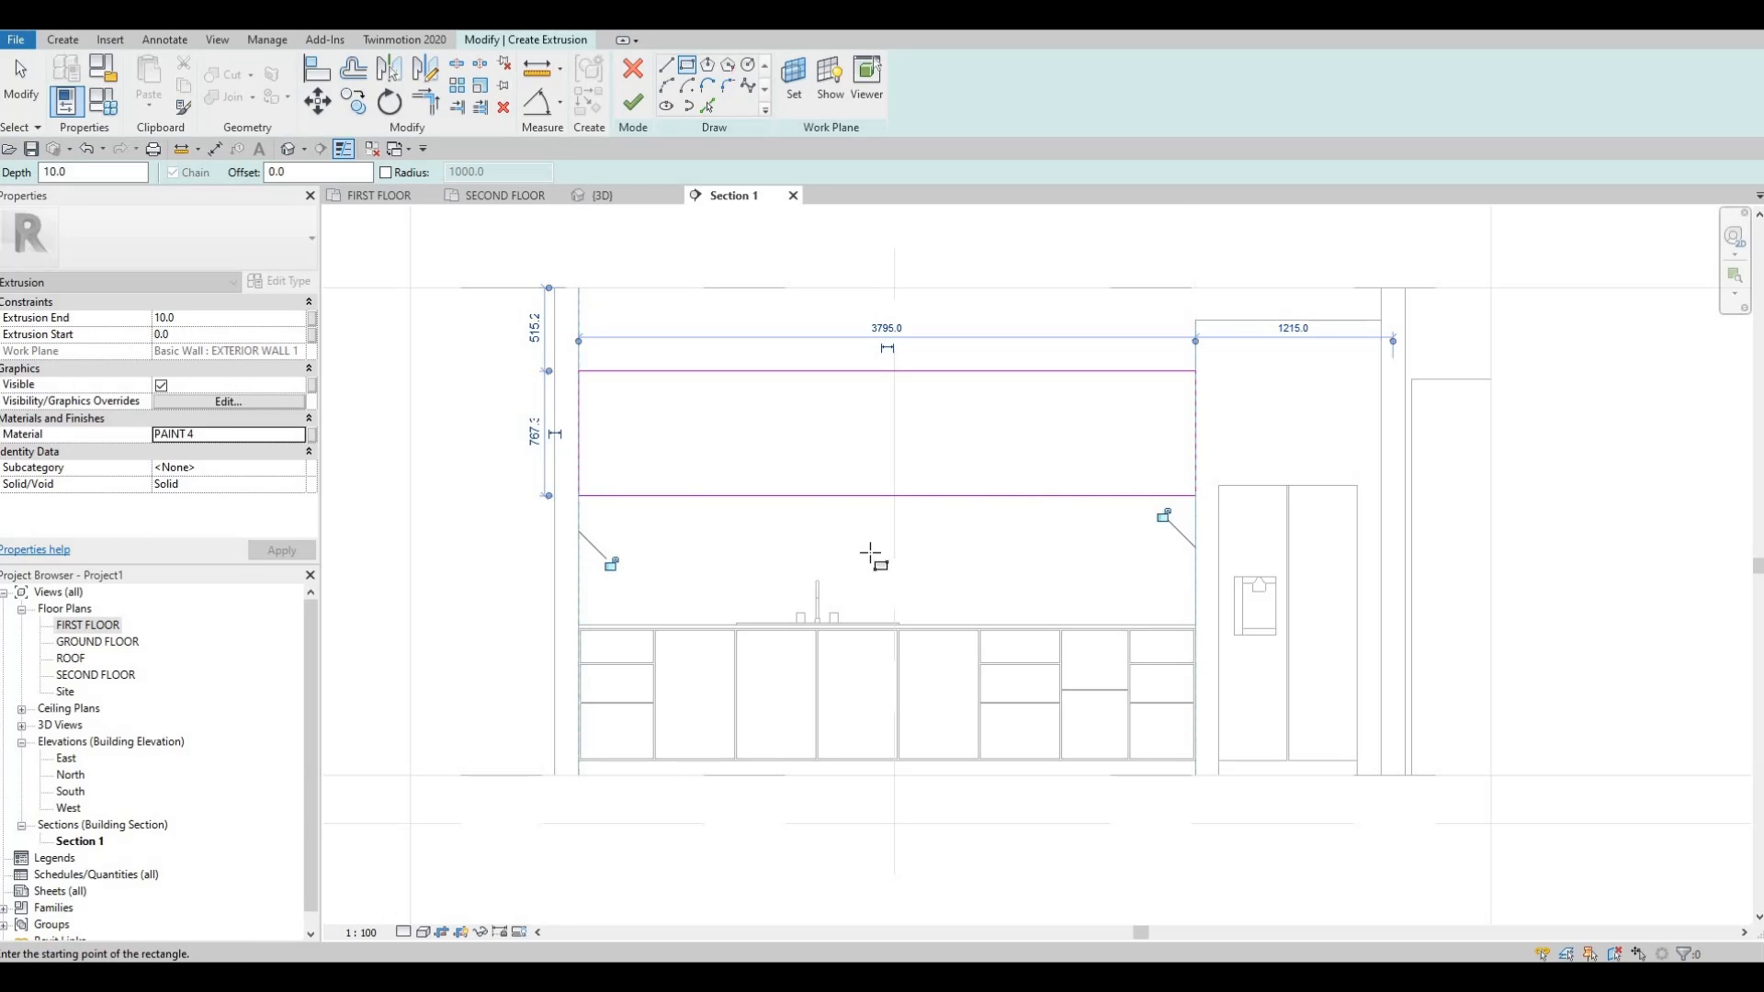
key("Escape")
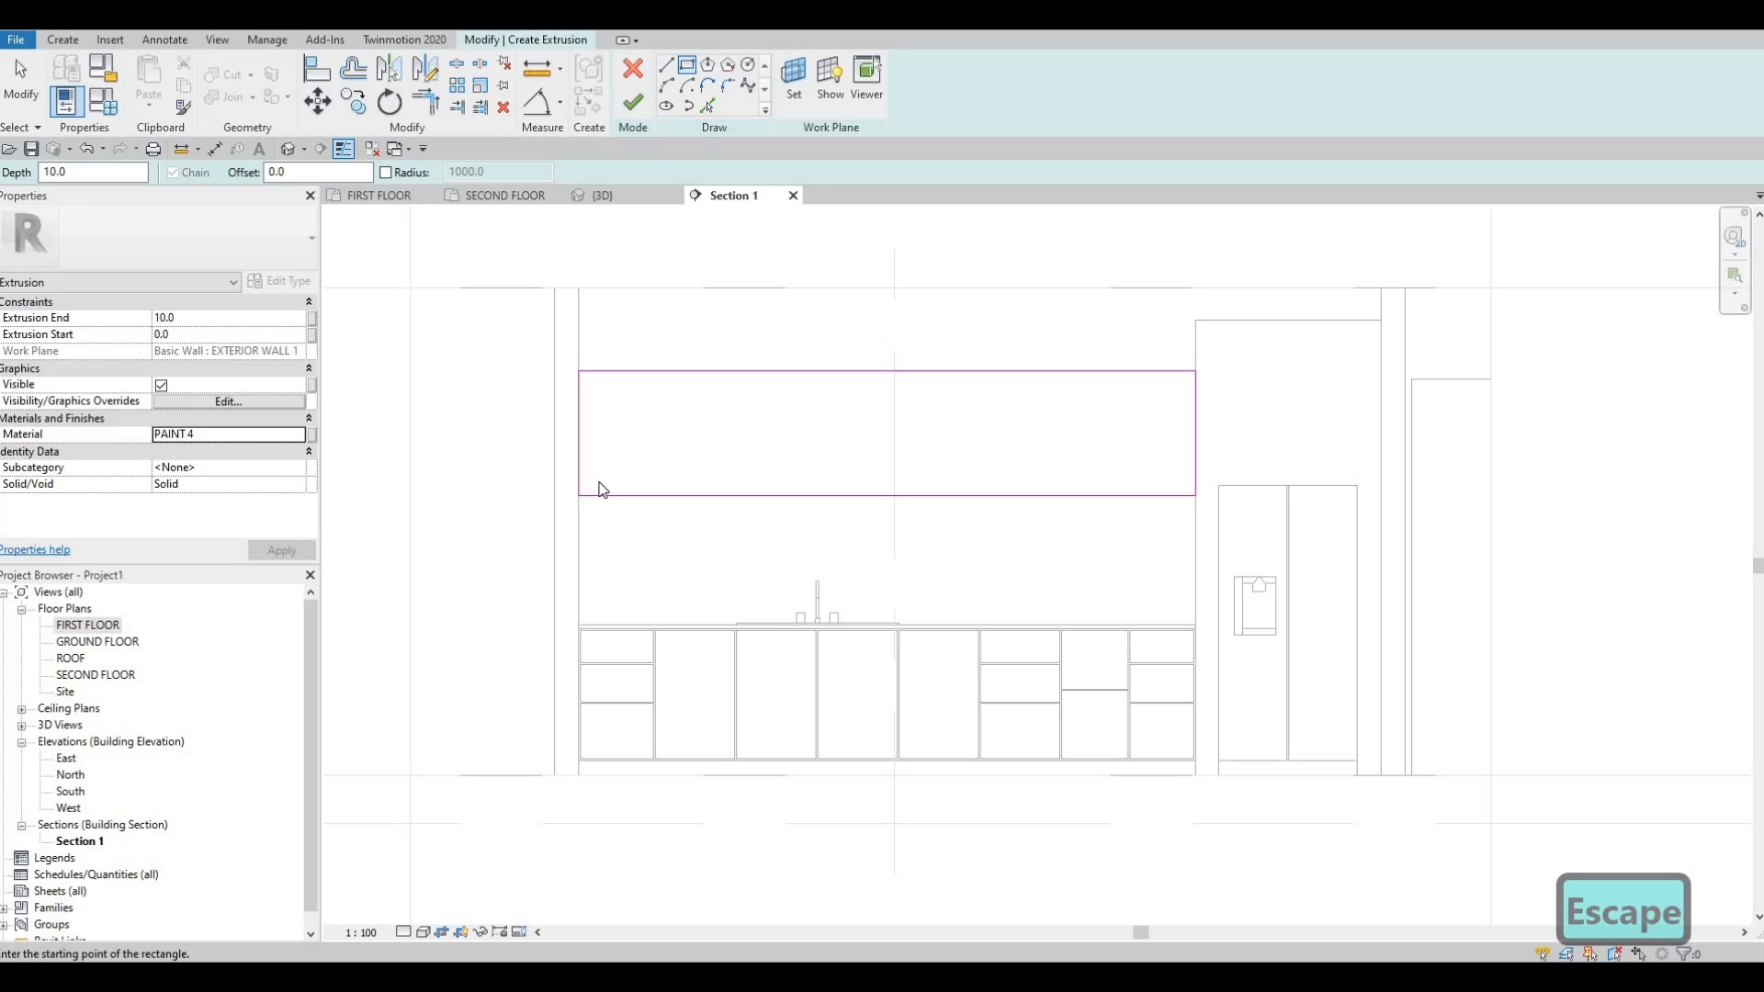
key("Escape")
Set the rectangle's height to 750 mm by moving its upper edge.
left_click(653, 368)
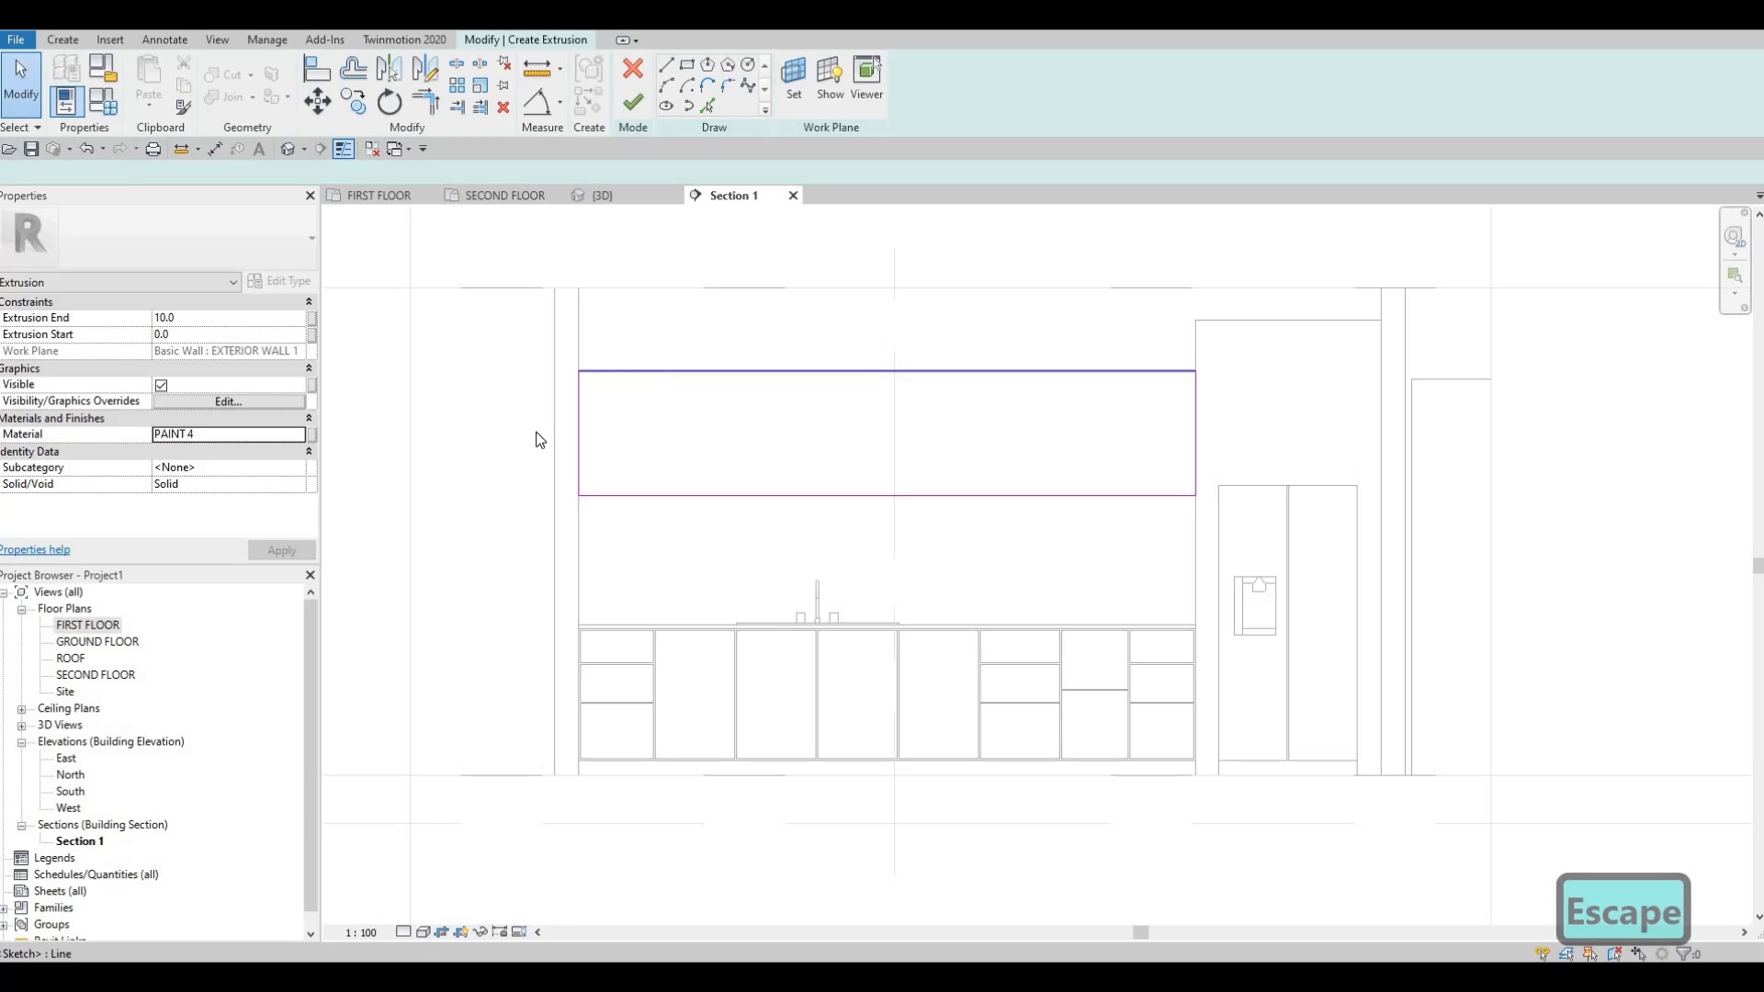
left_click(534, 434)
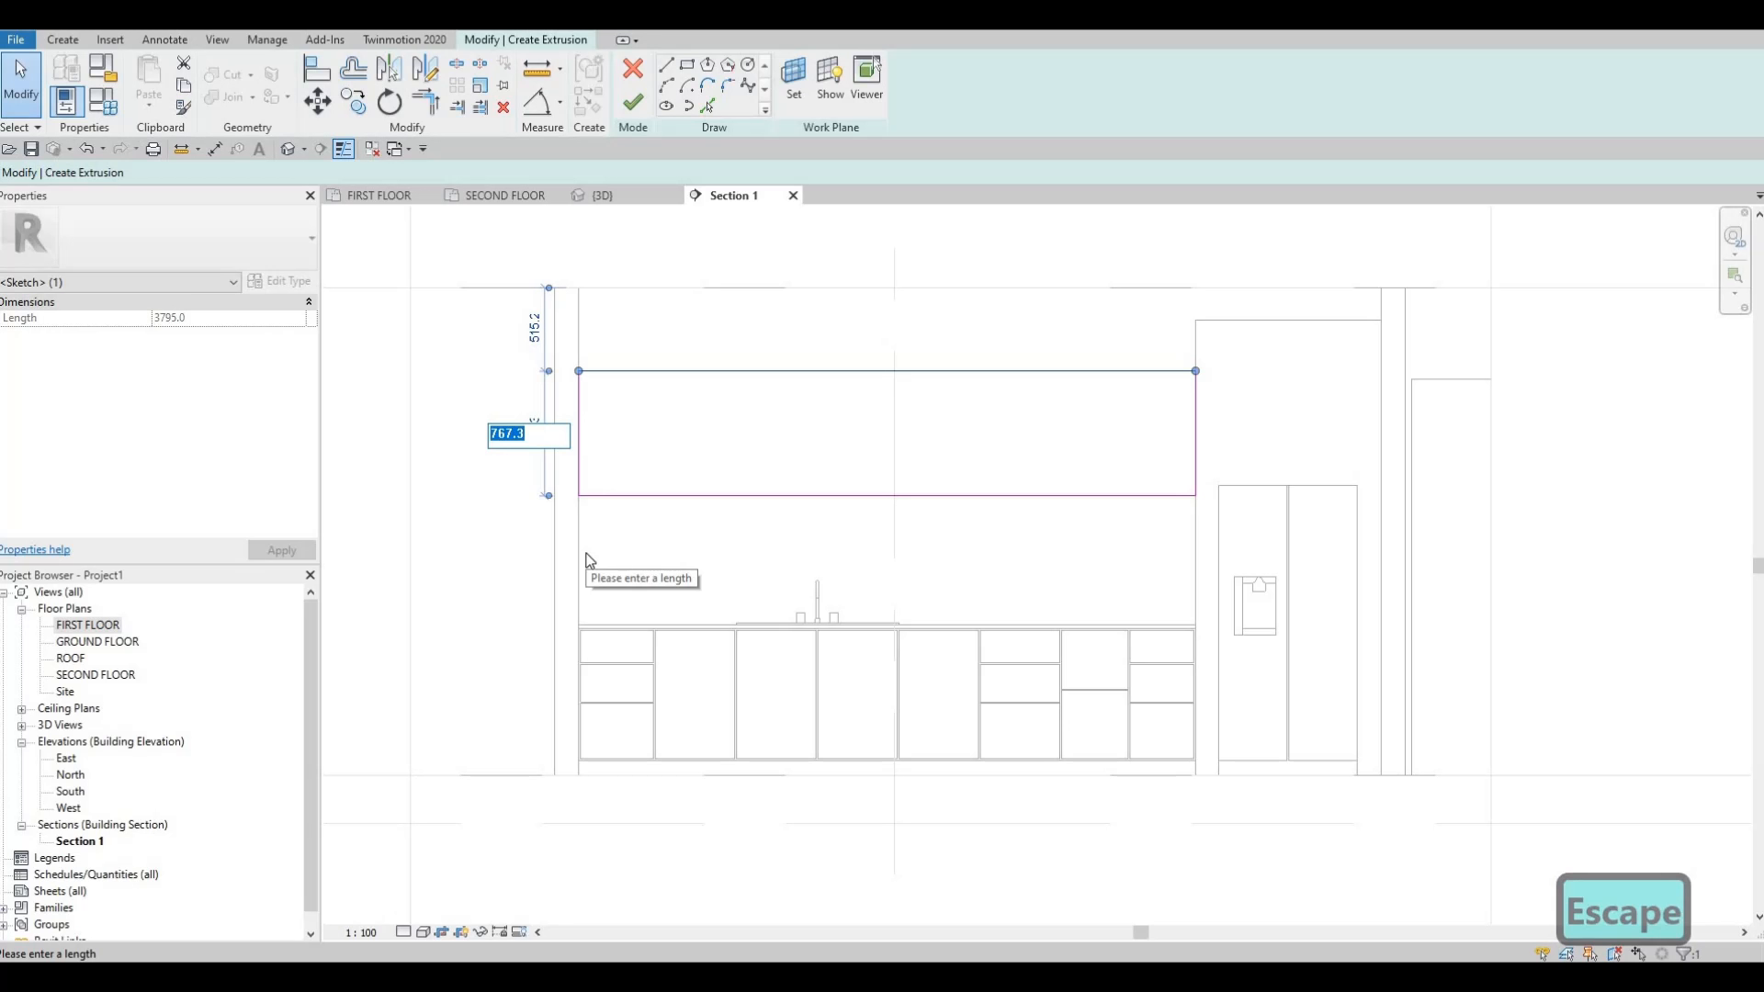
type("750")
key("Return")
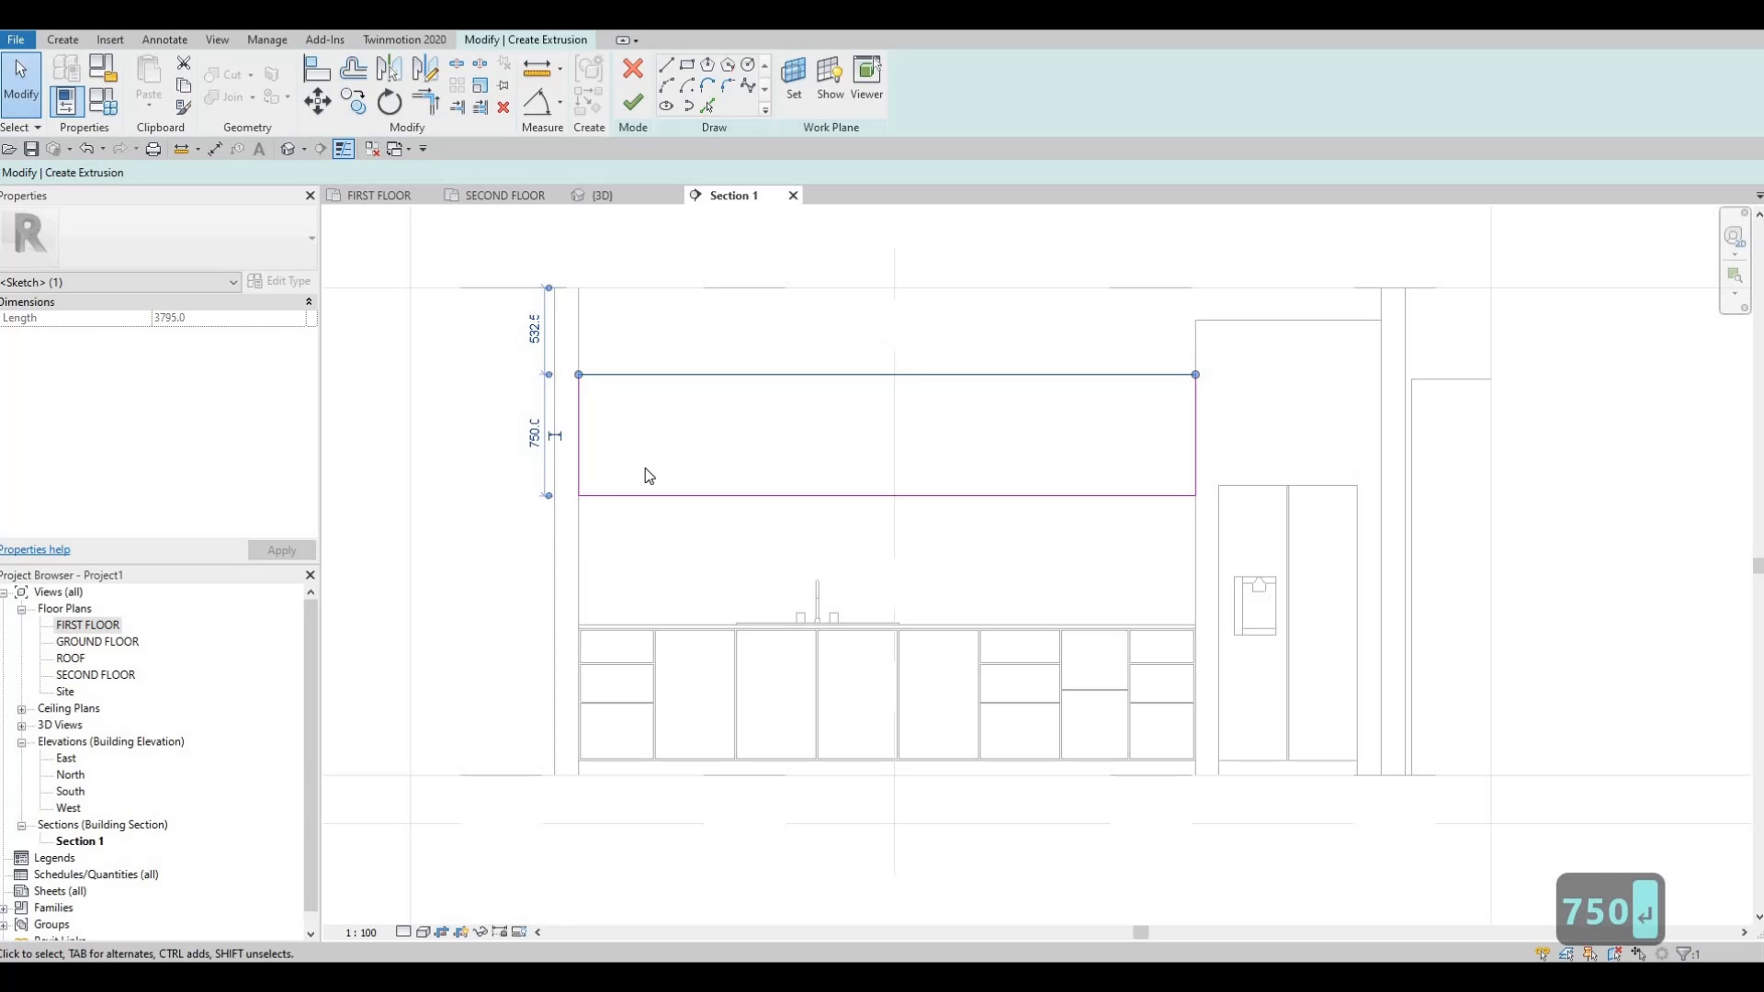
key("Escape")
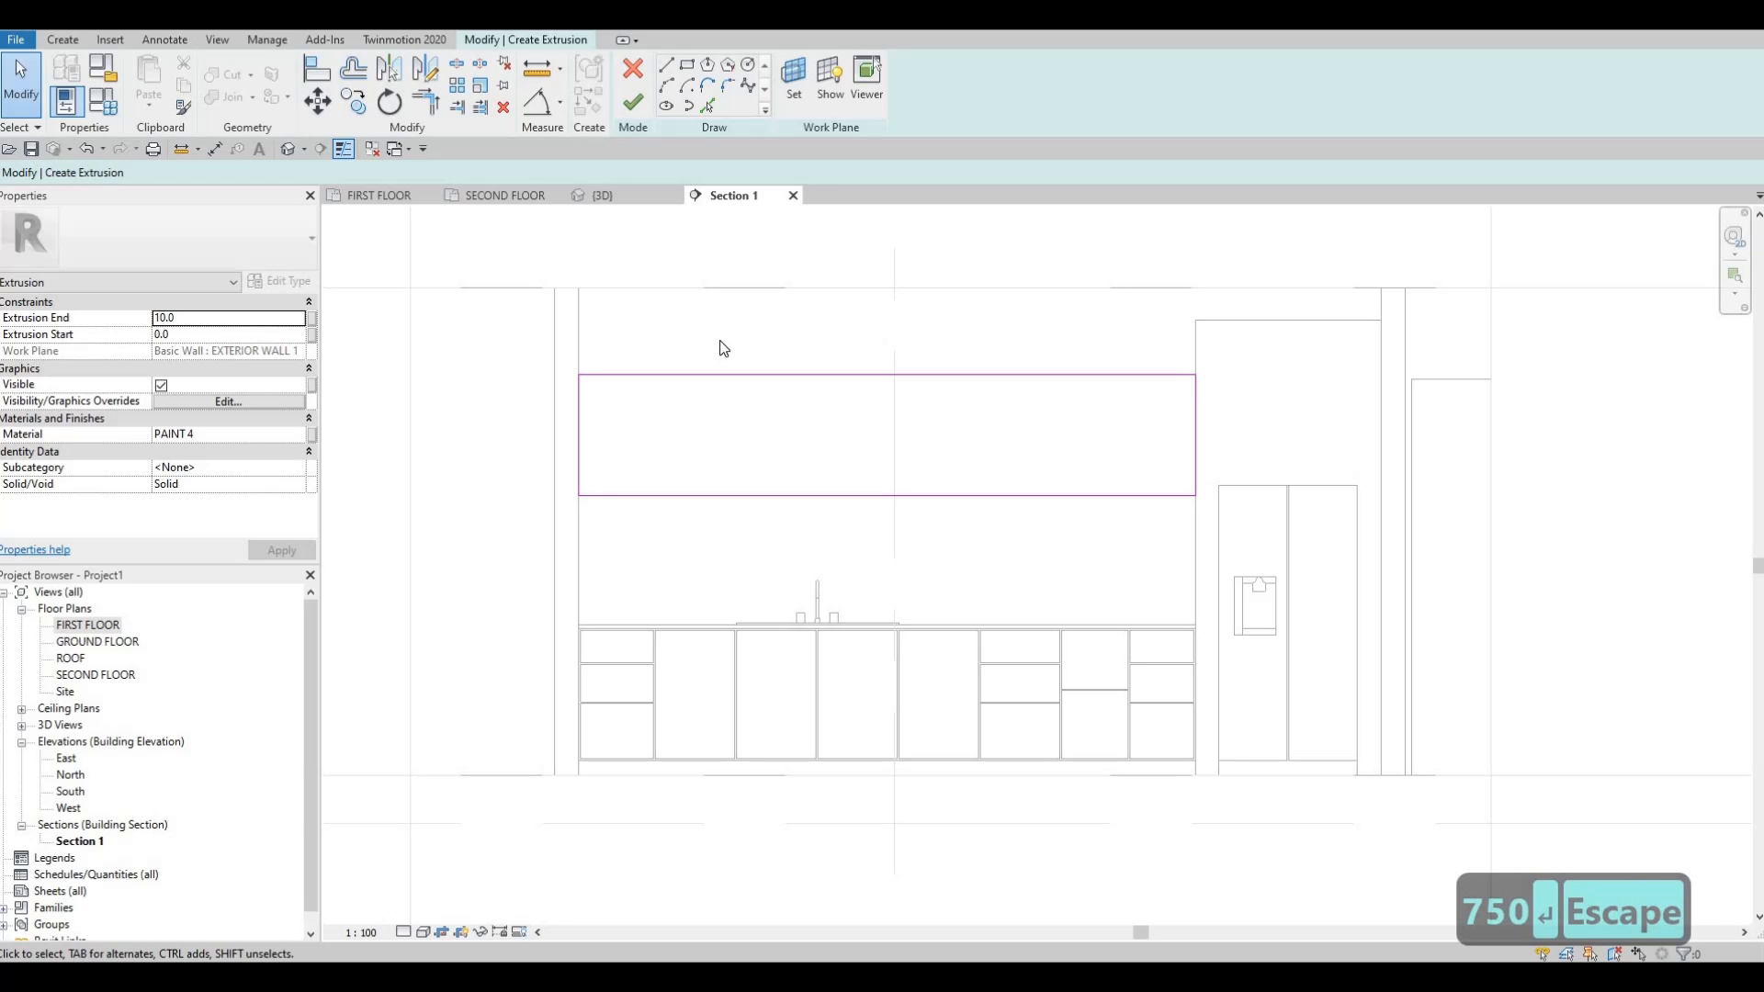
Nudge the whole rectangle slightly downward and finish the extrusion sketch.
middle_click_drag(622, 590, 603, 539)
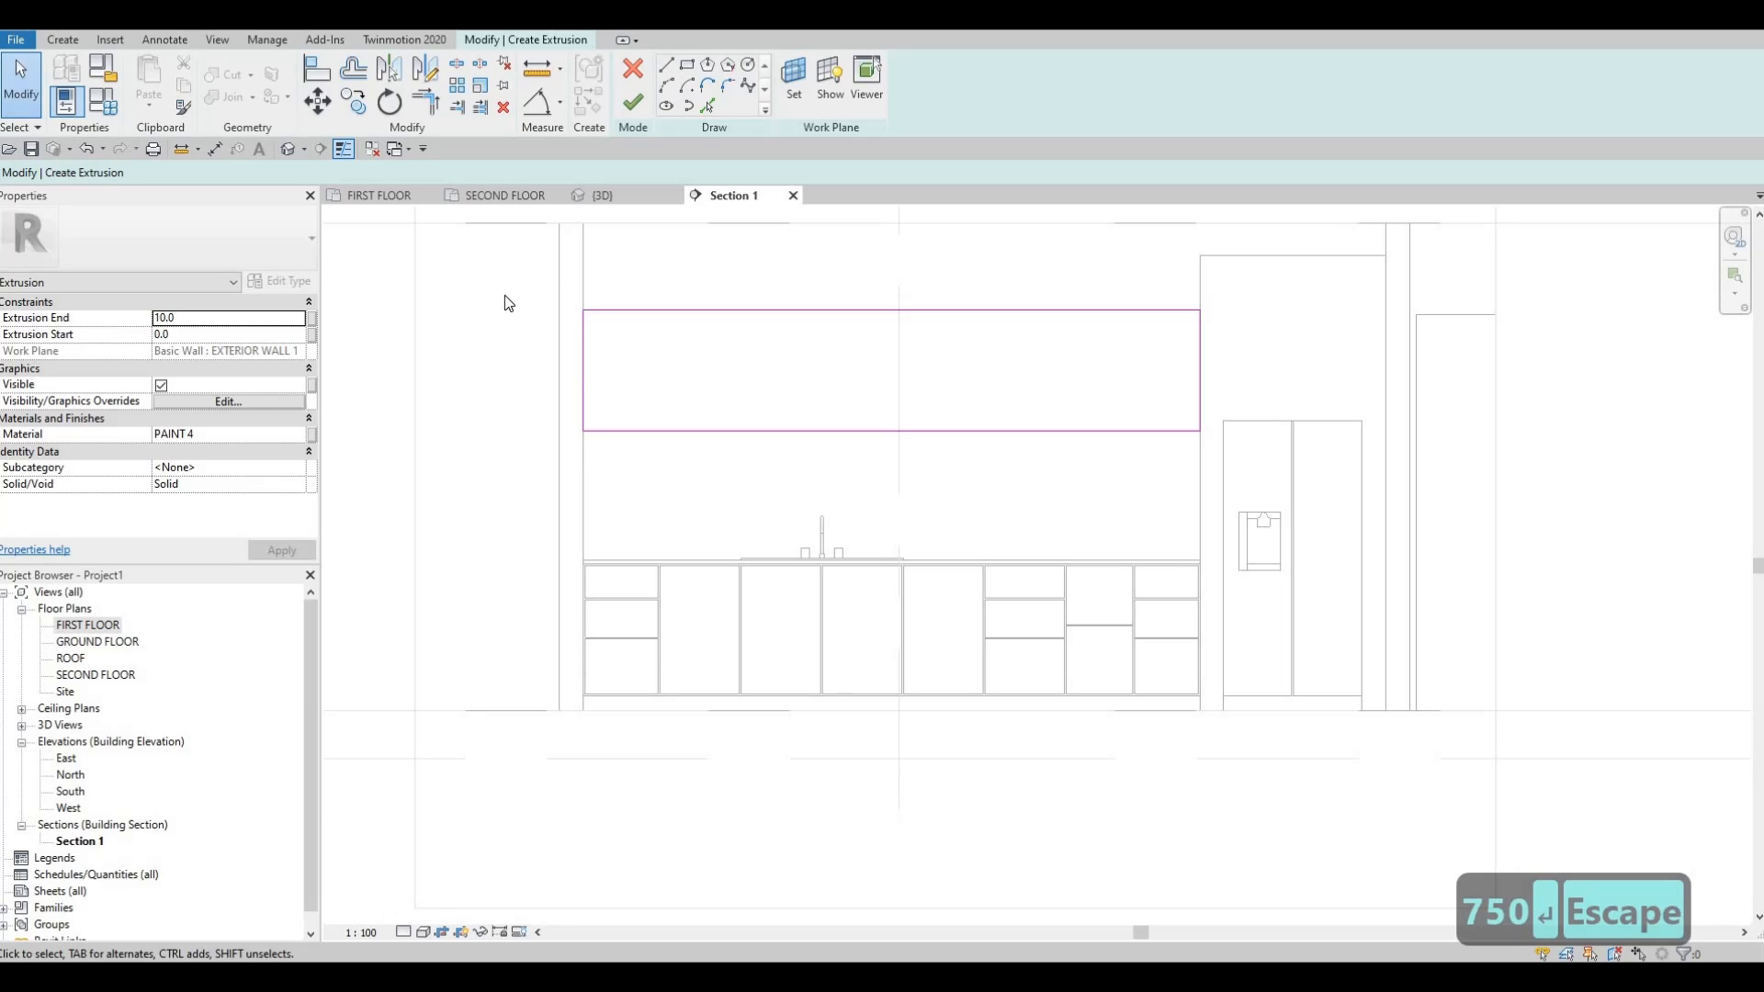
left_click_drag(507, 306, 1253, 520)
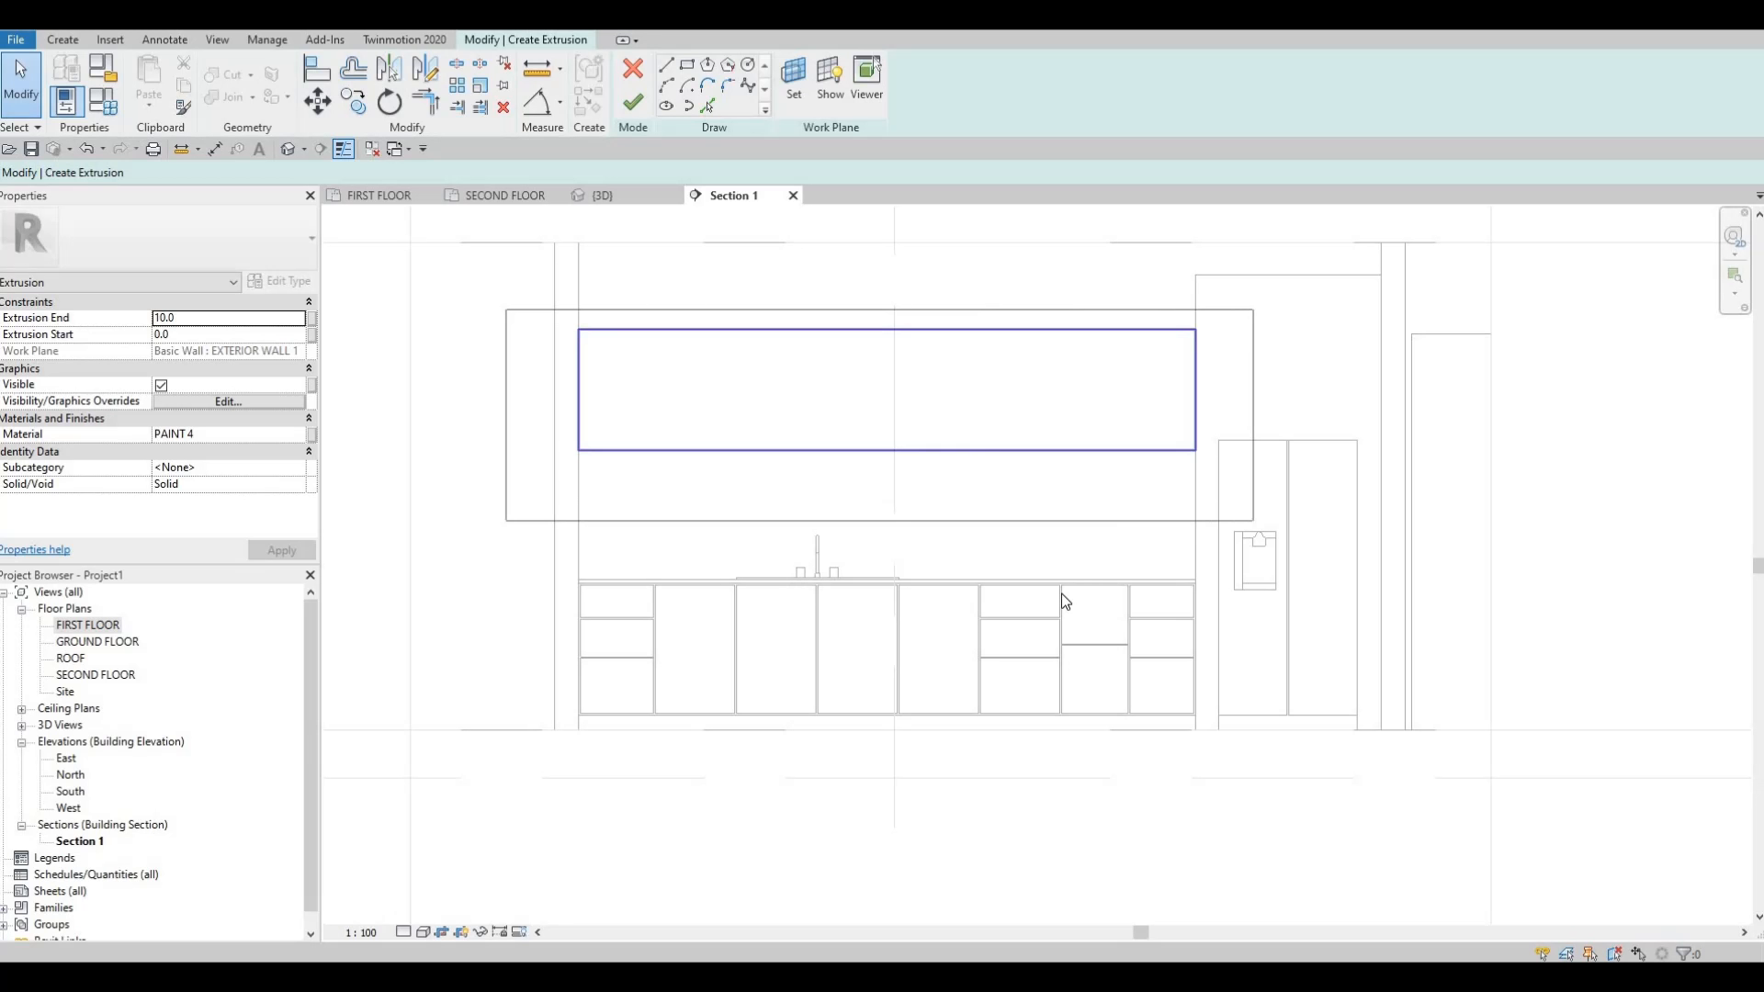
key("Down")
key("Down")
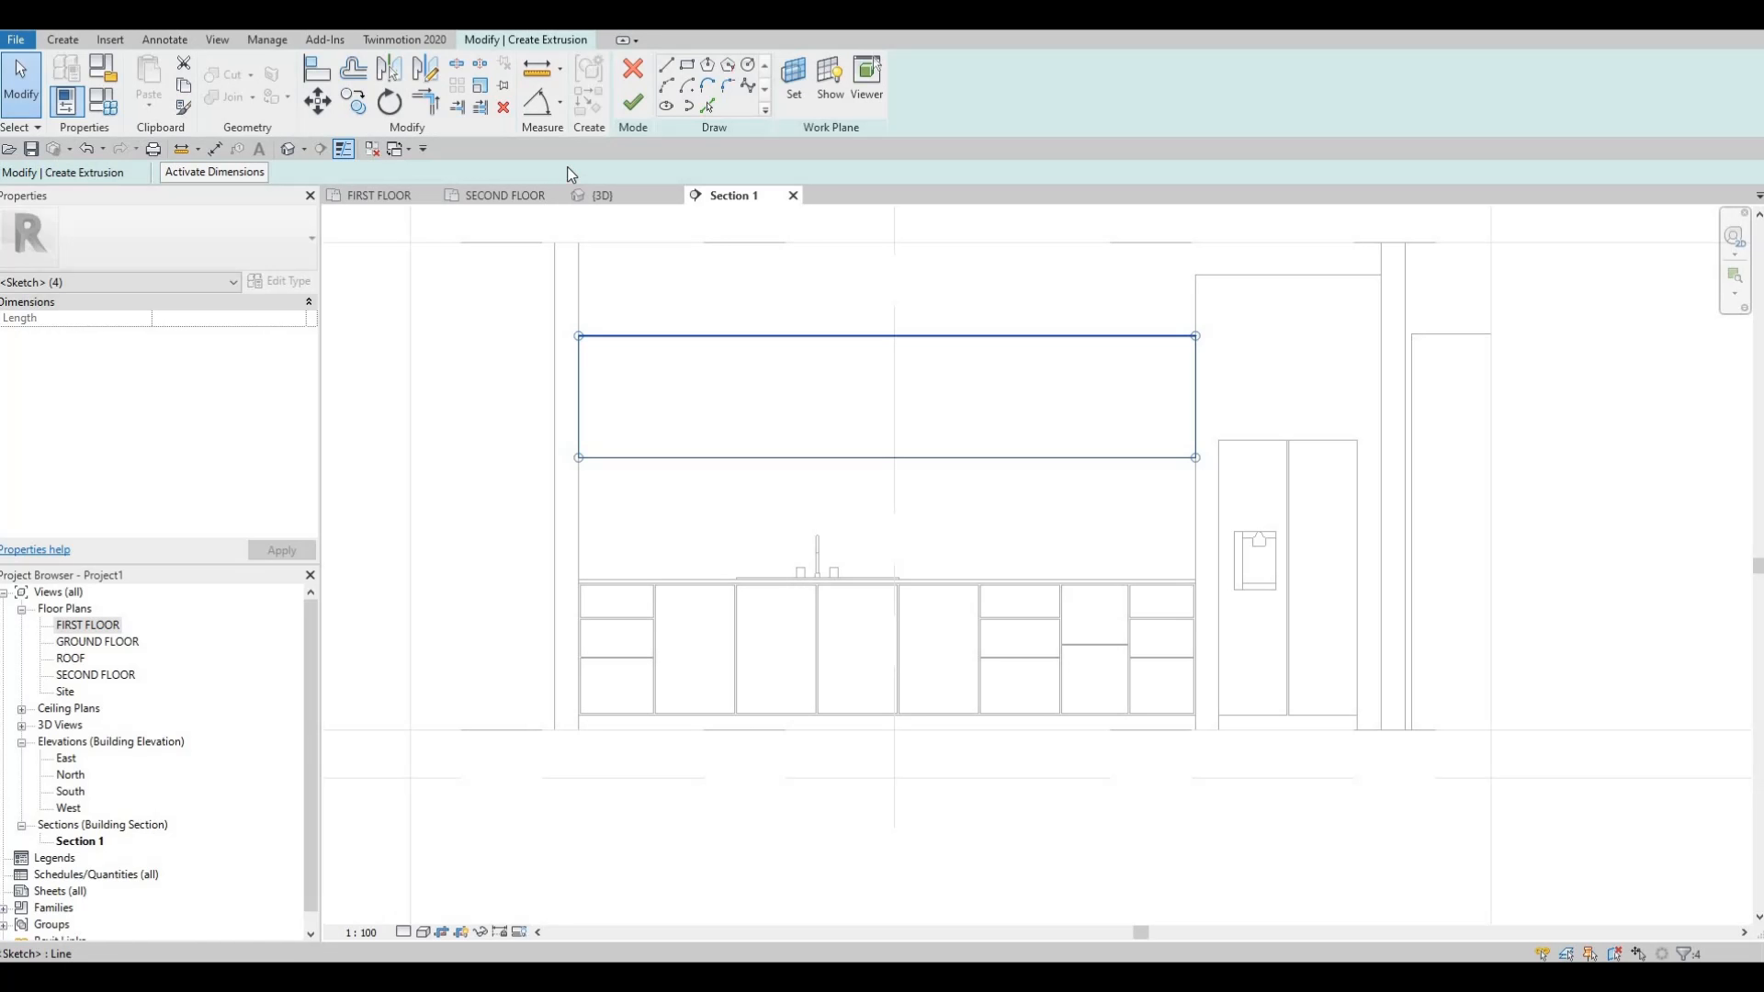
left_click(630, 105)
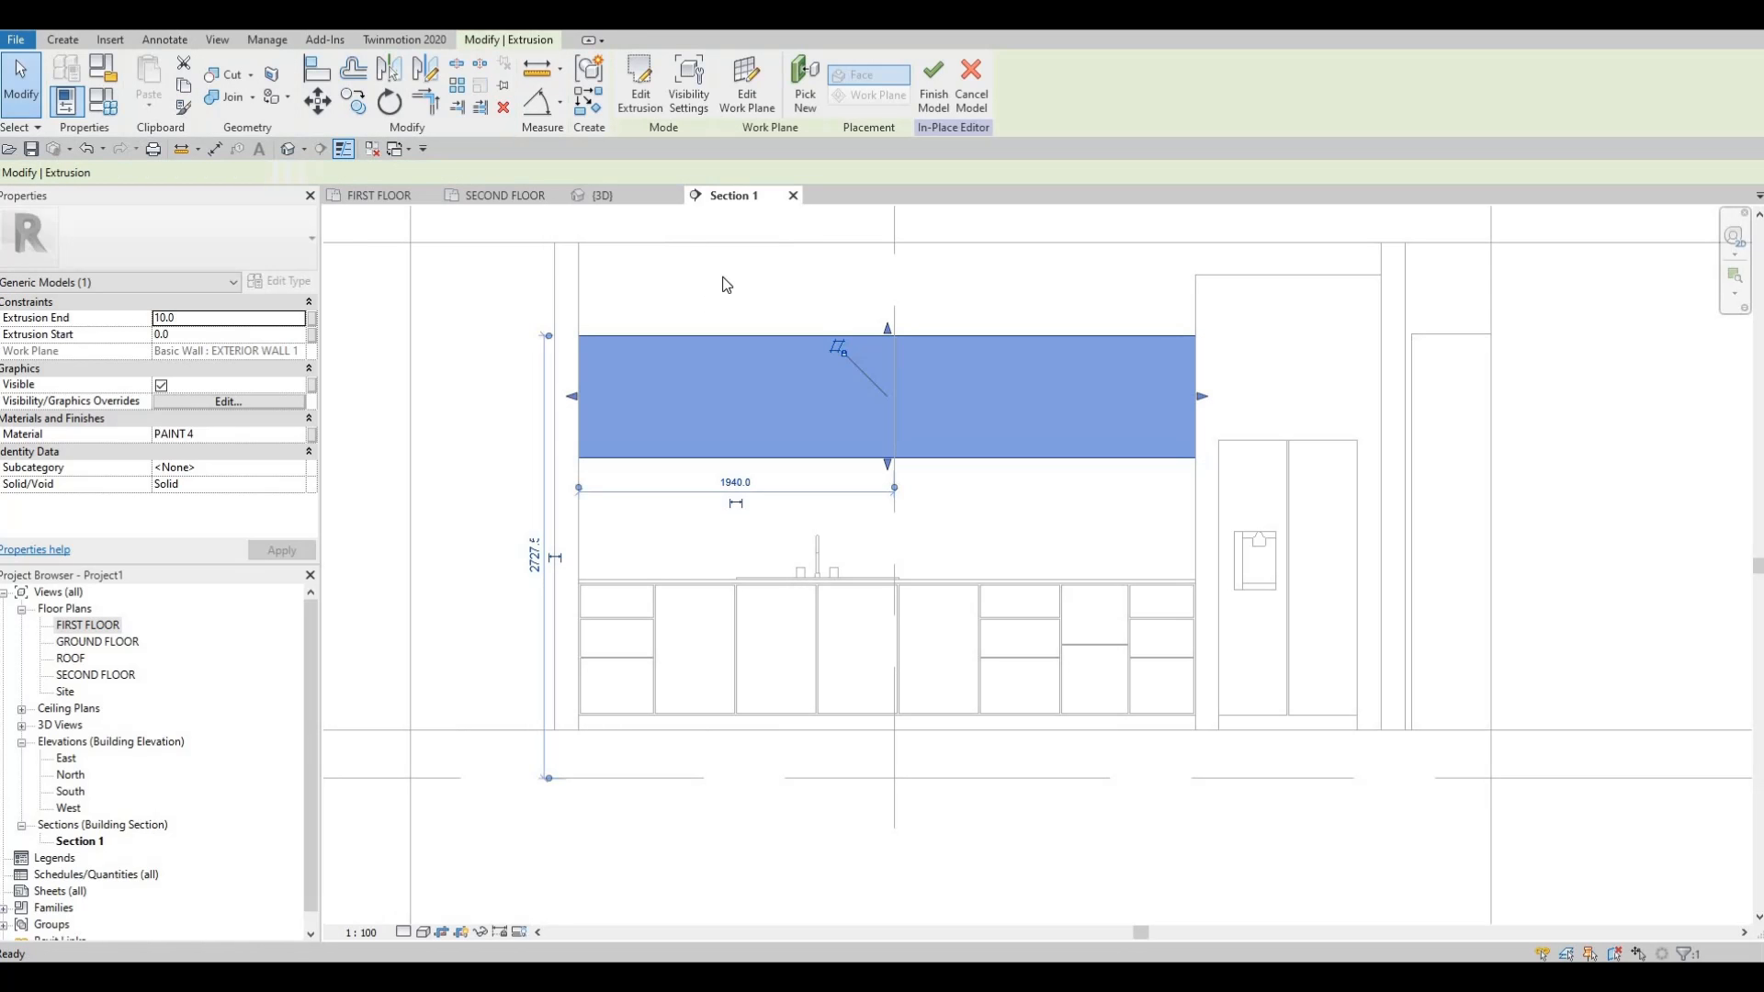
Set the extrusion end of the upper cabinet block to 450 mm.
left_click(211, 321)
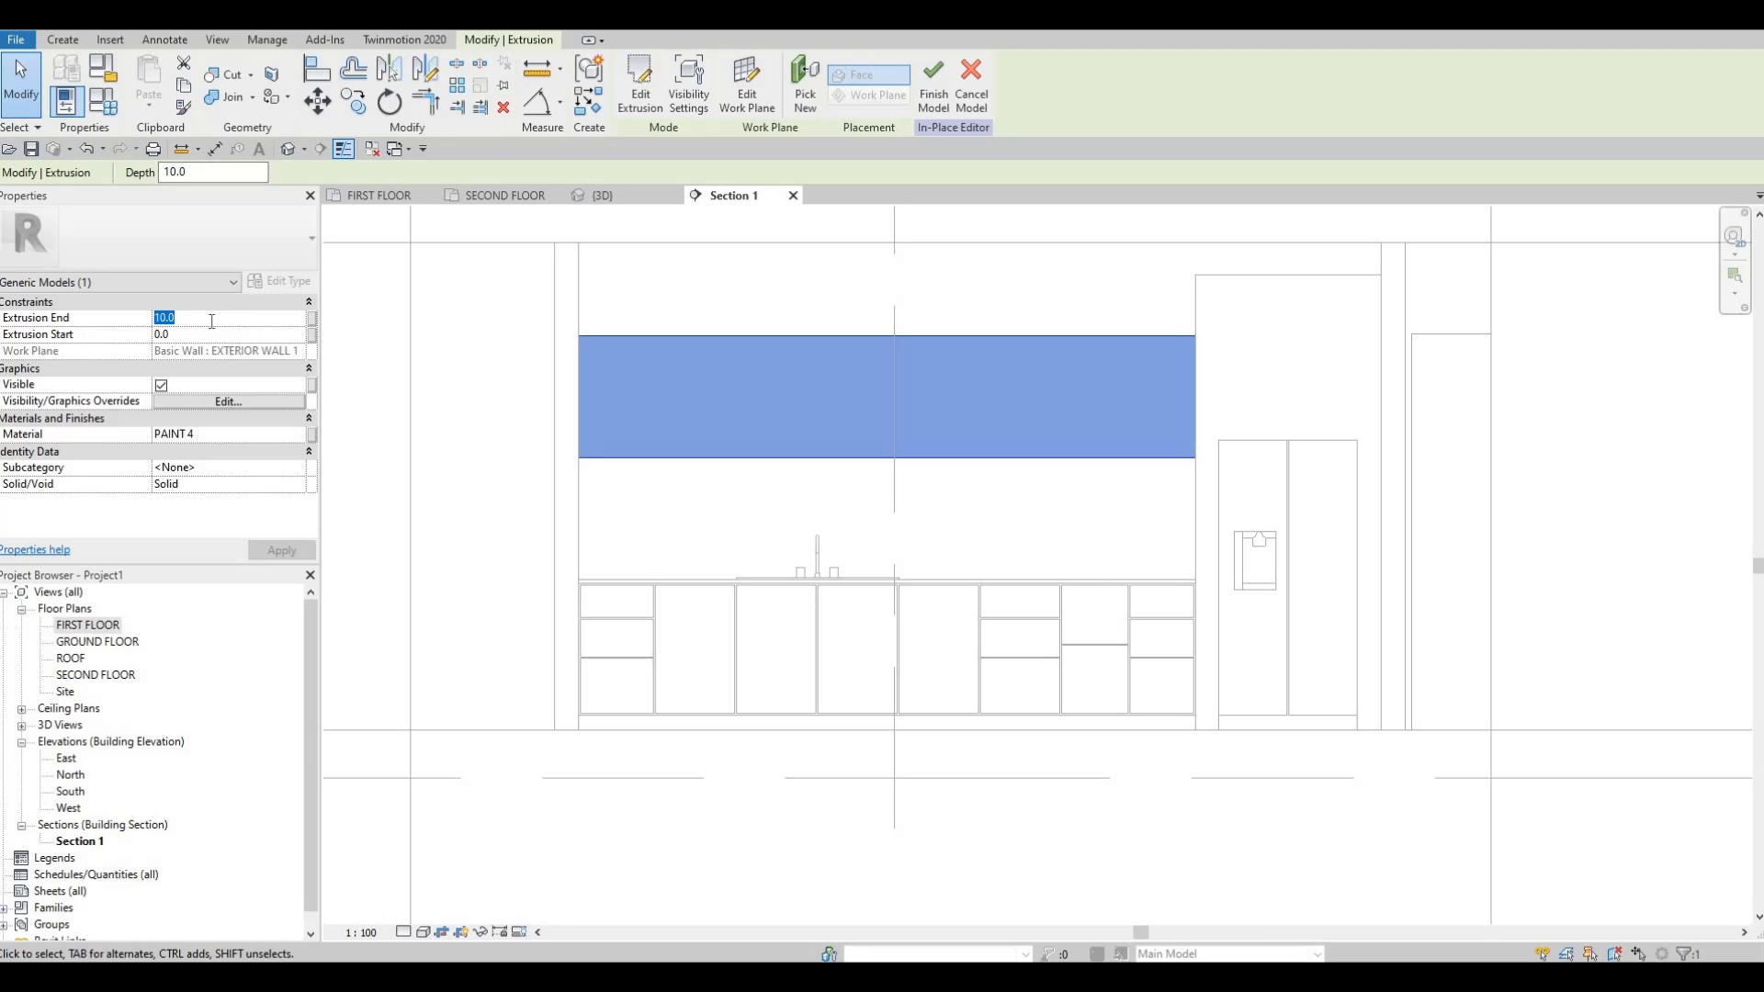
type("500")
key("BackSpace")
key("BackSpace")
key("BackSpace")
key("BackSpace")
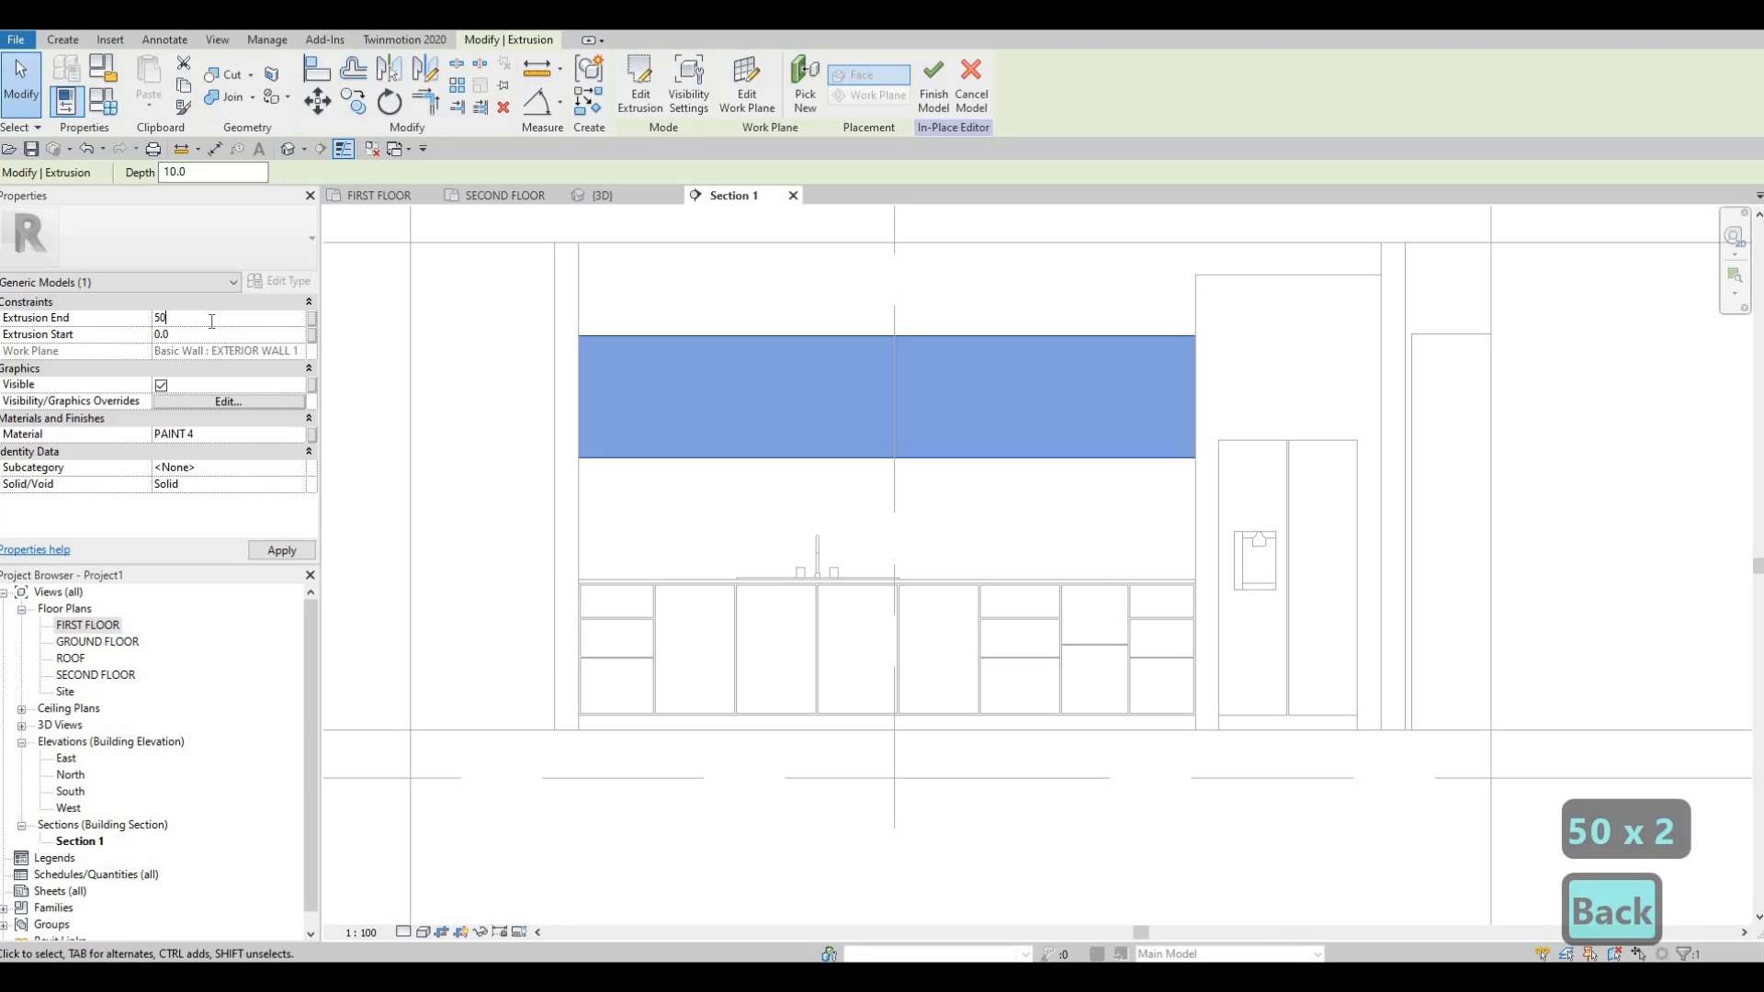
type("450")
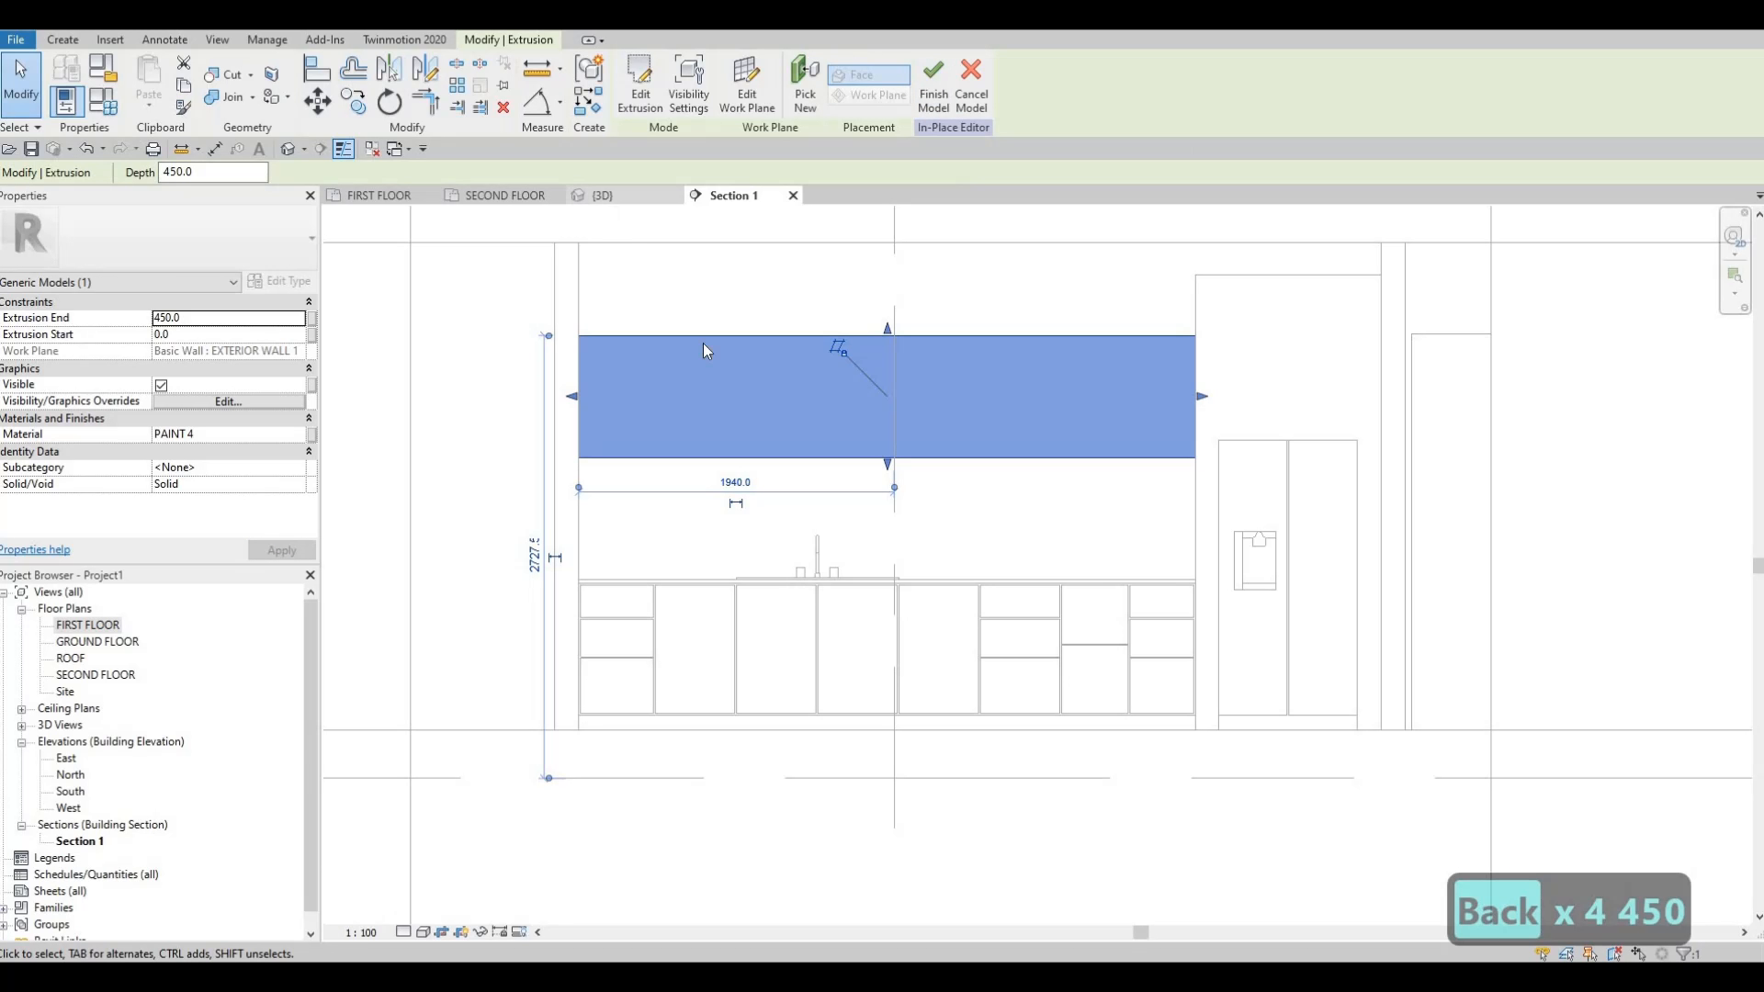
Examine the extruded upper cabinet block in the 3D view and the FIRST FLOOR plan.
left_click(601, 194)
middle_click_drag(322, 444, 643, 607, "shift")
left_click(397, 196)
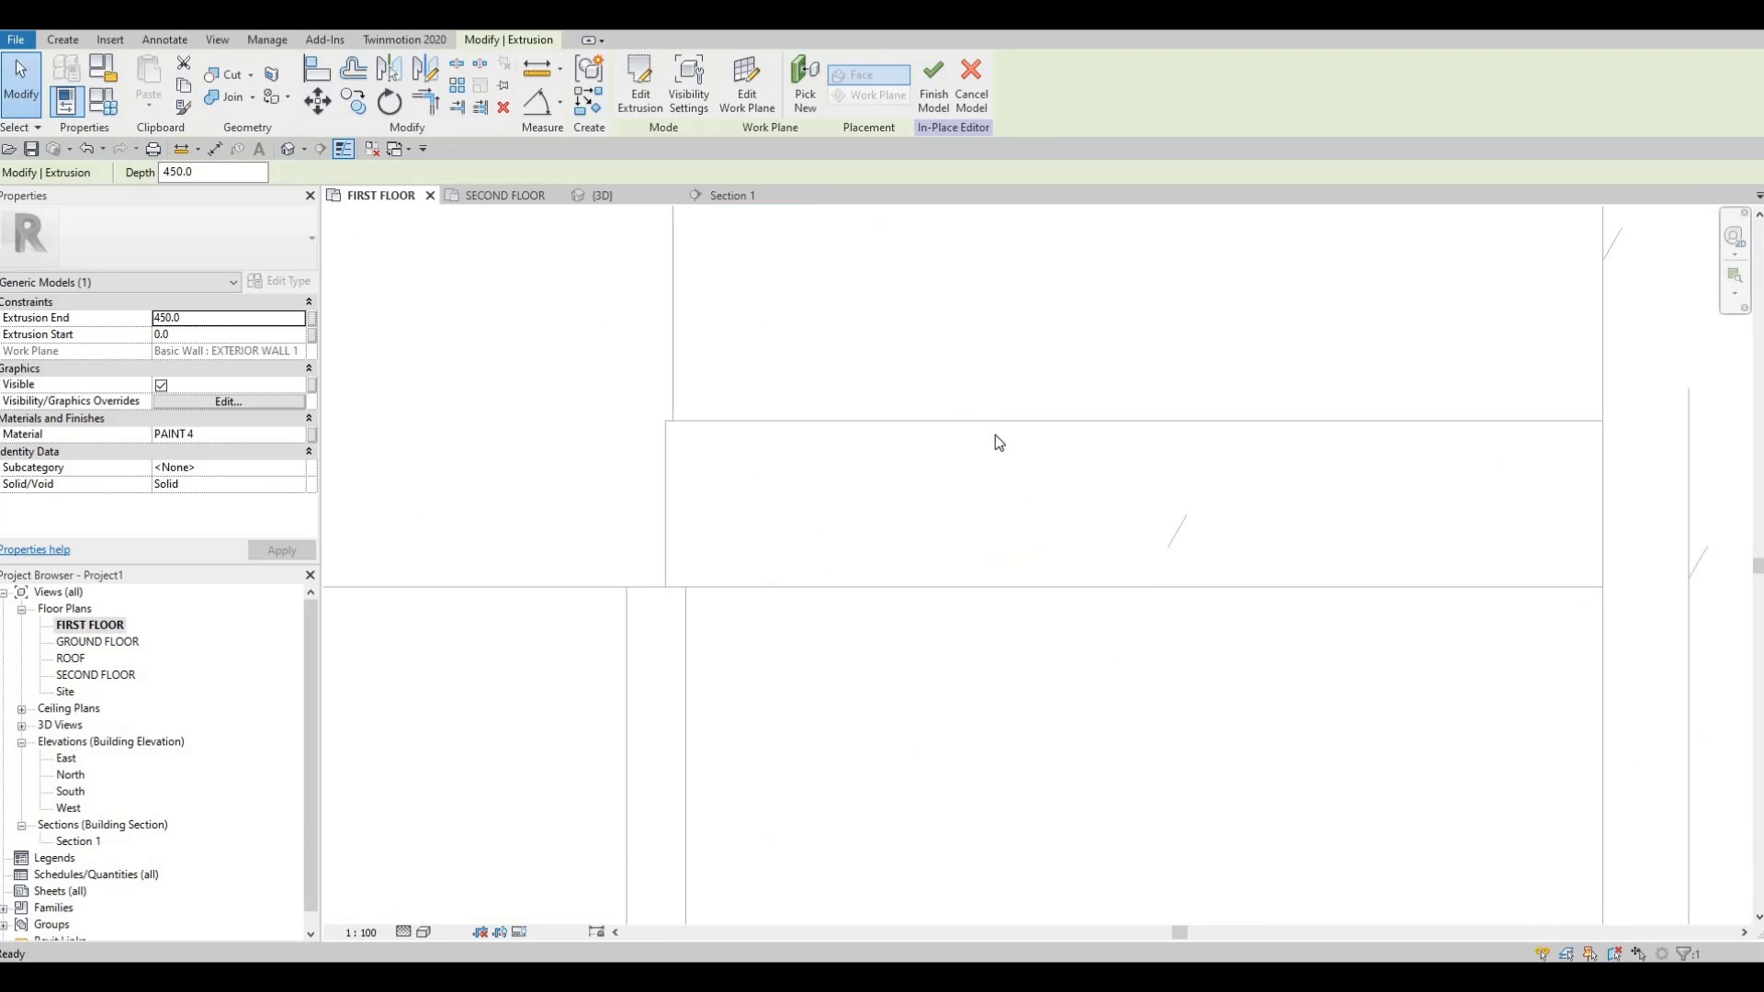
scroll(972, 425, "up", 3)
scroll(973, 377, "down", 3)
scroll(977, 411, "up", 4)
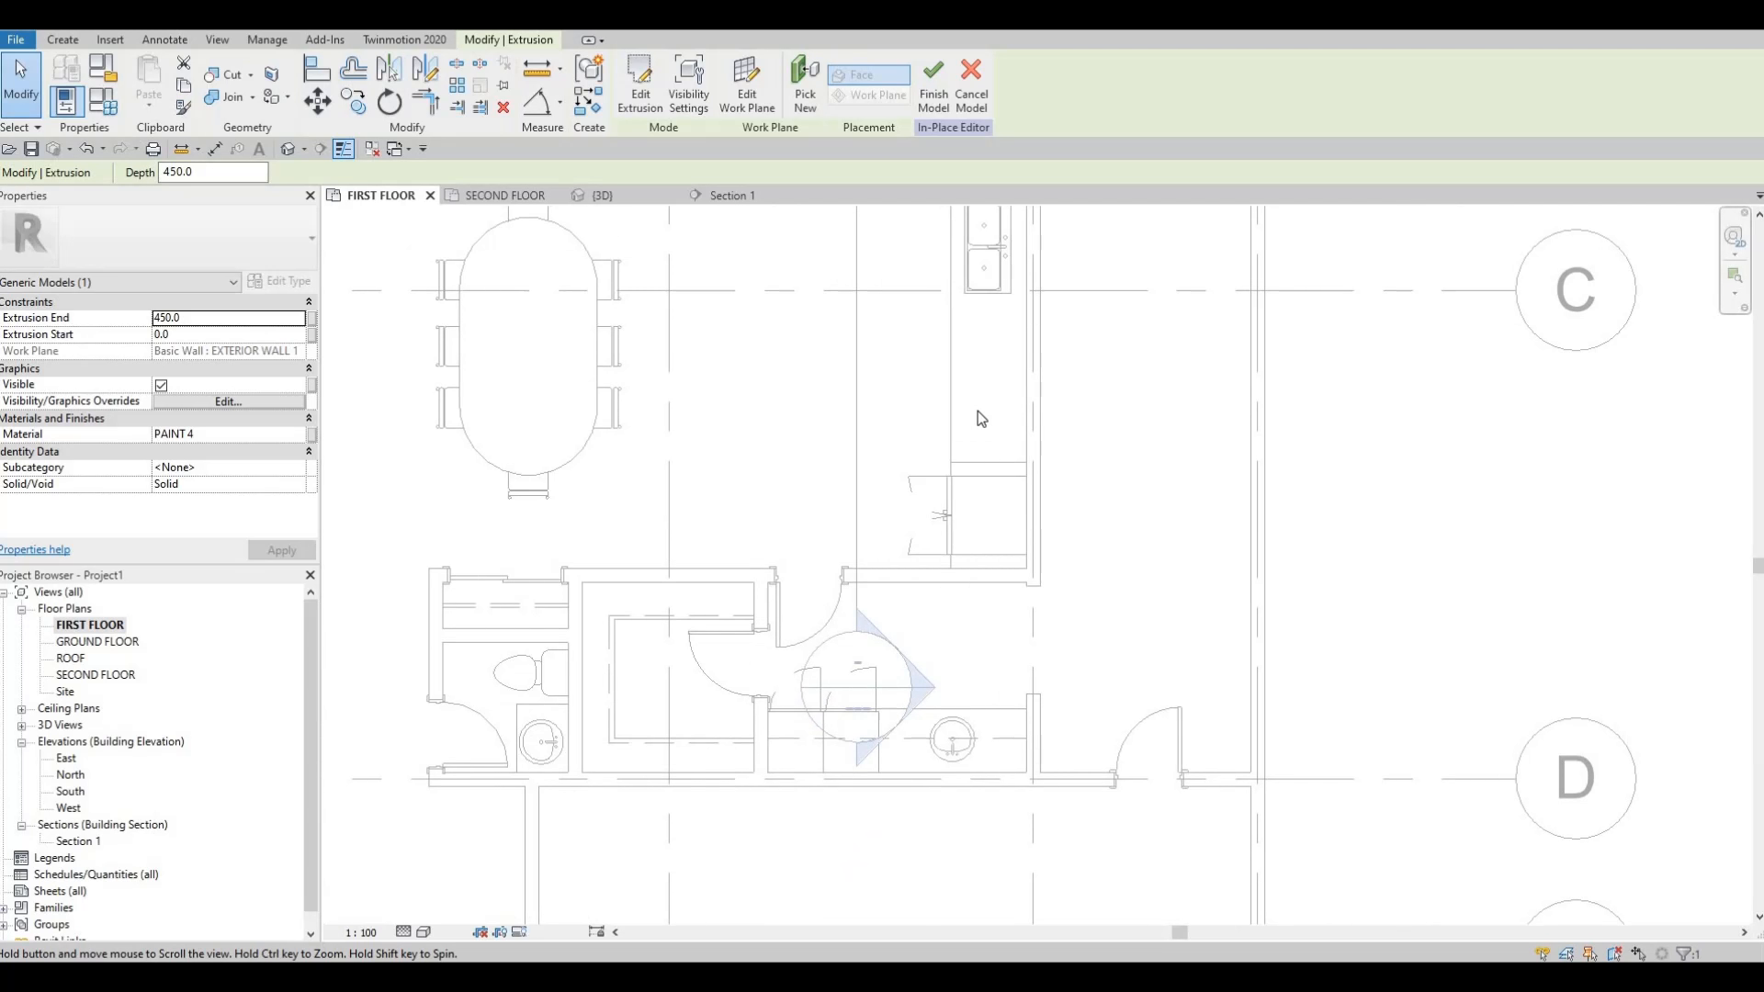
left_click(602, 195)
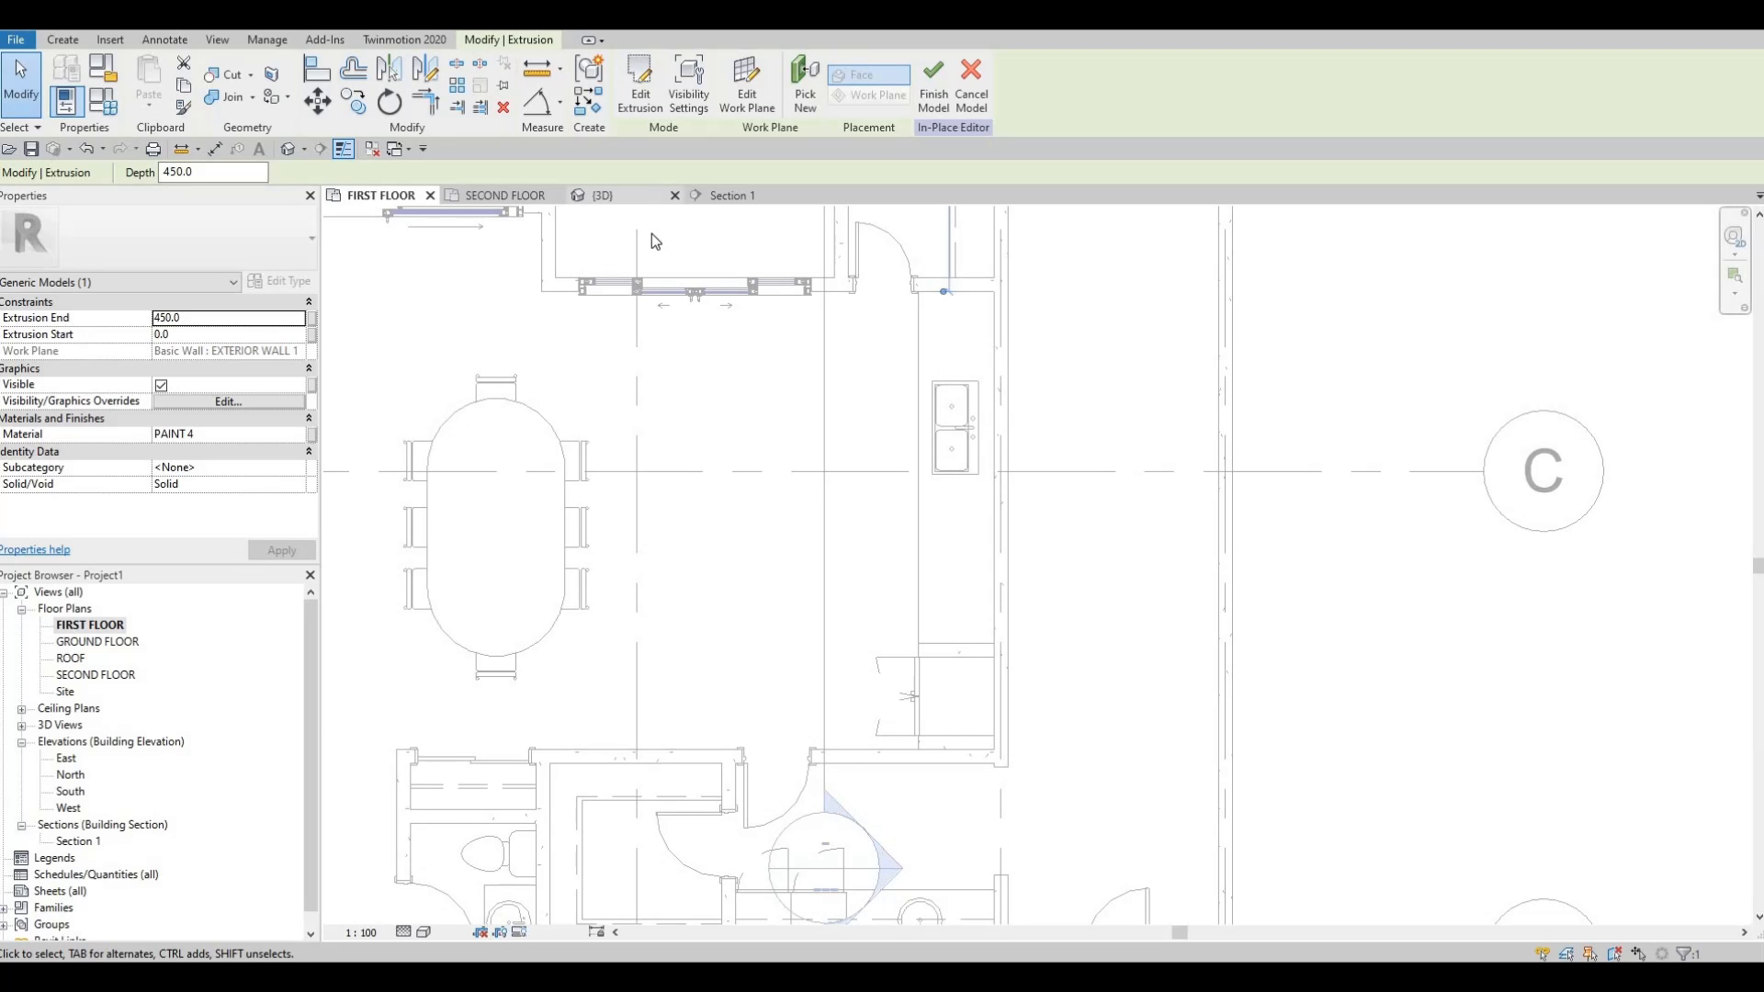
middle_click_drag(1031, 230, 813, 498, "shift")
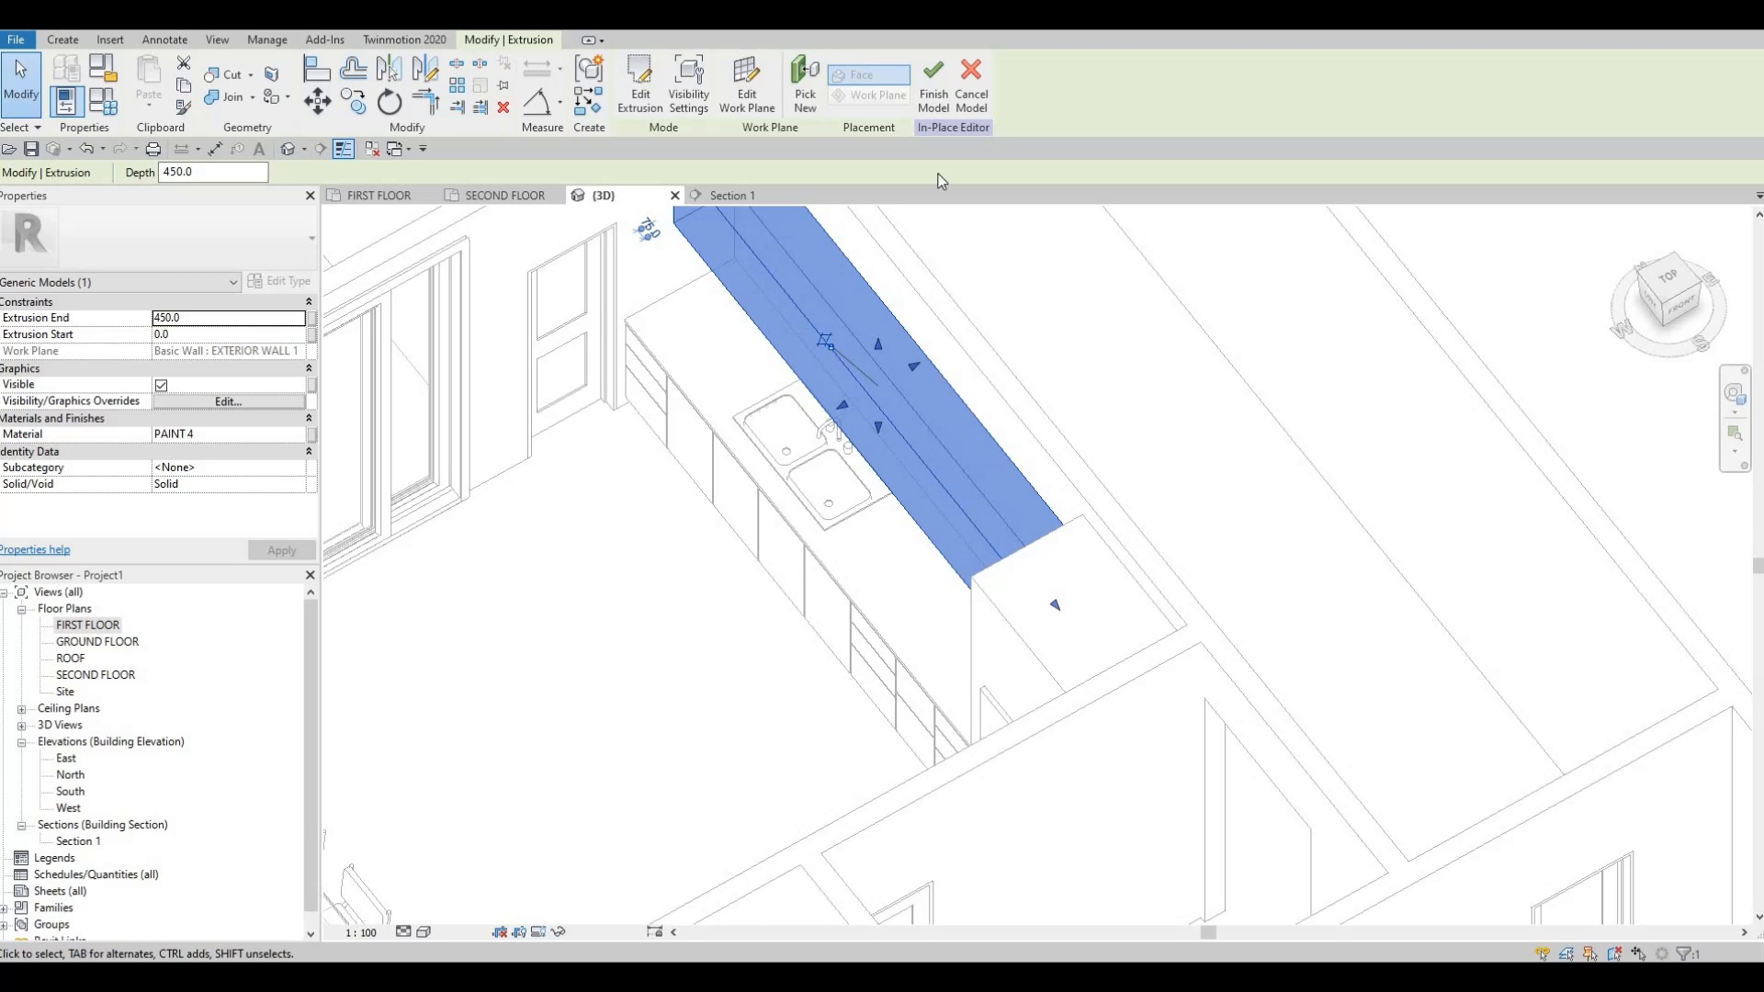
left_click(381, 203)
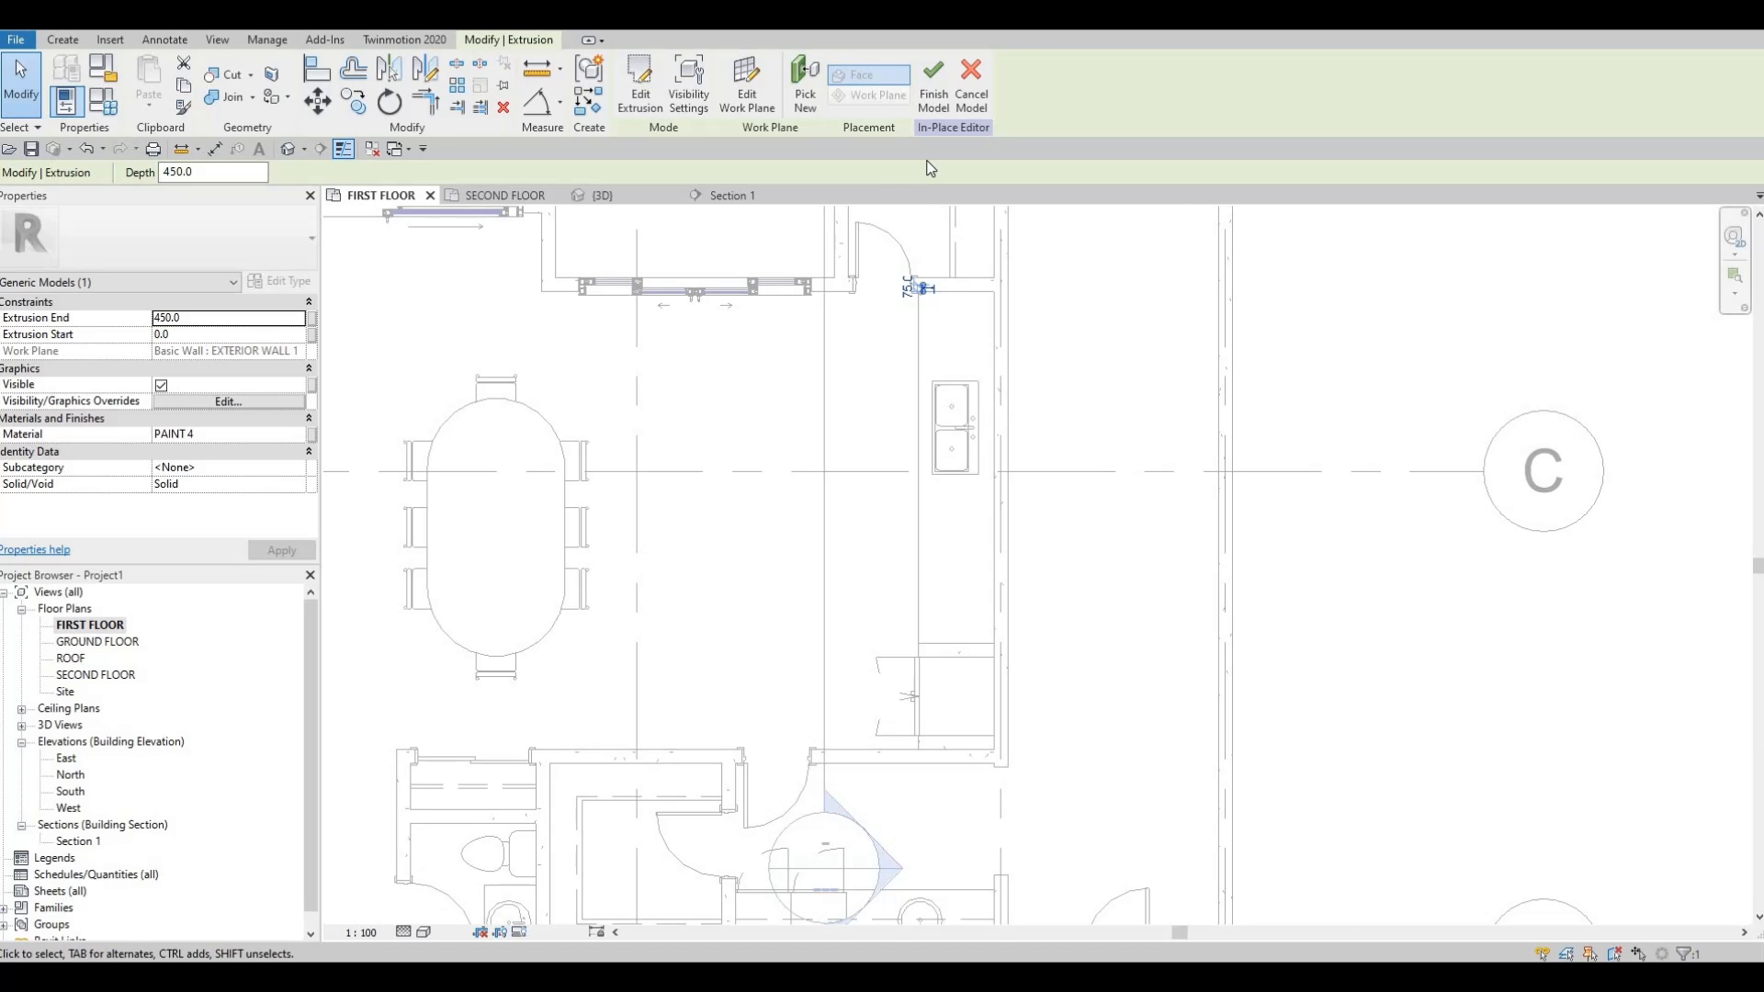
Finish the in-place upper cabinet model and return to the Section 1 view with the block selected.
left_click(936, 101)
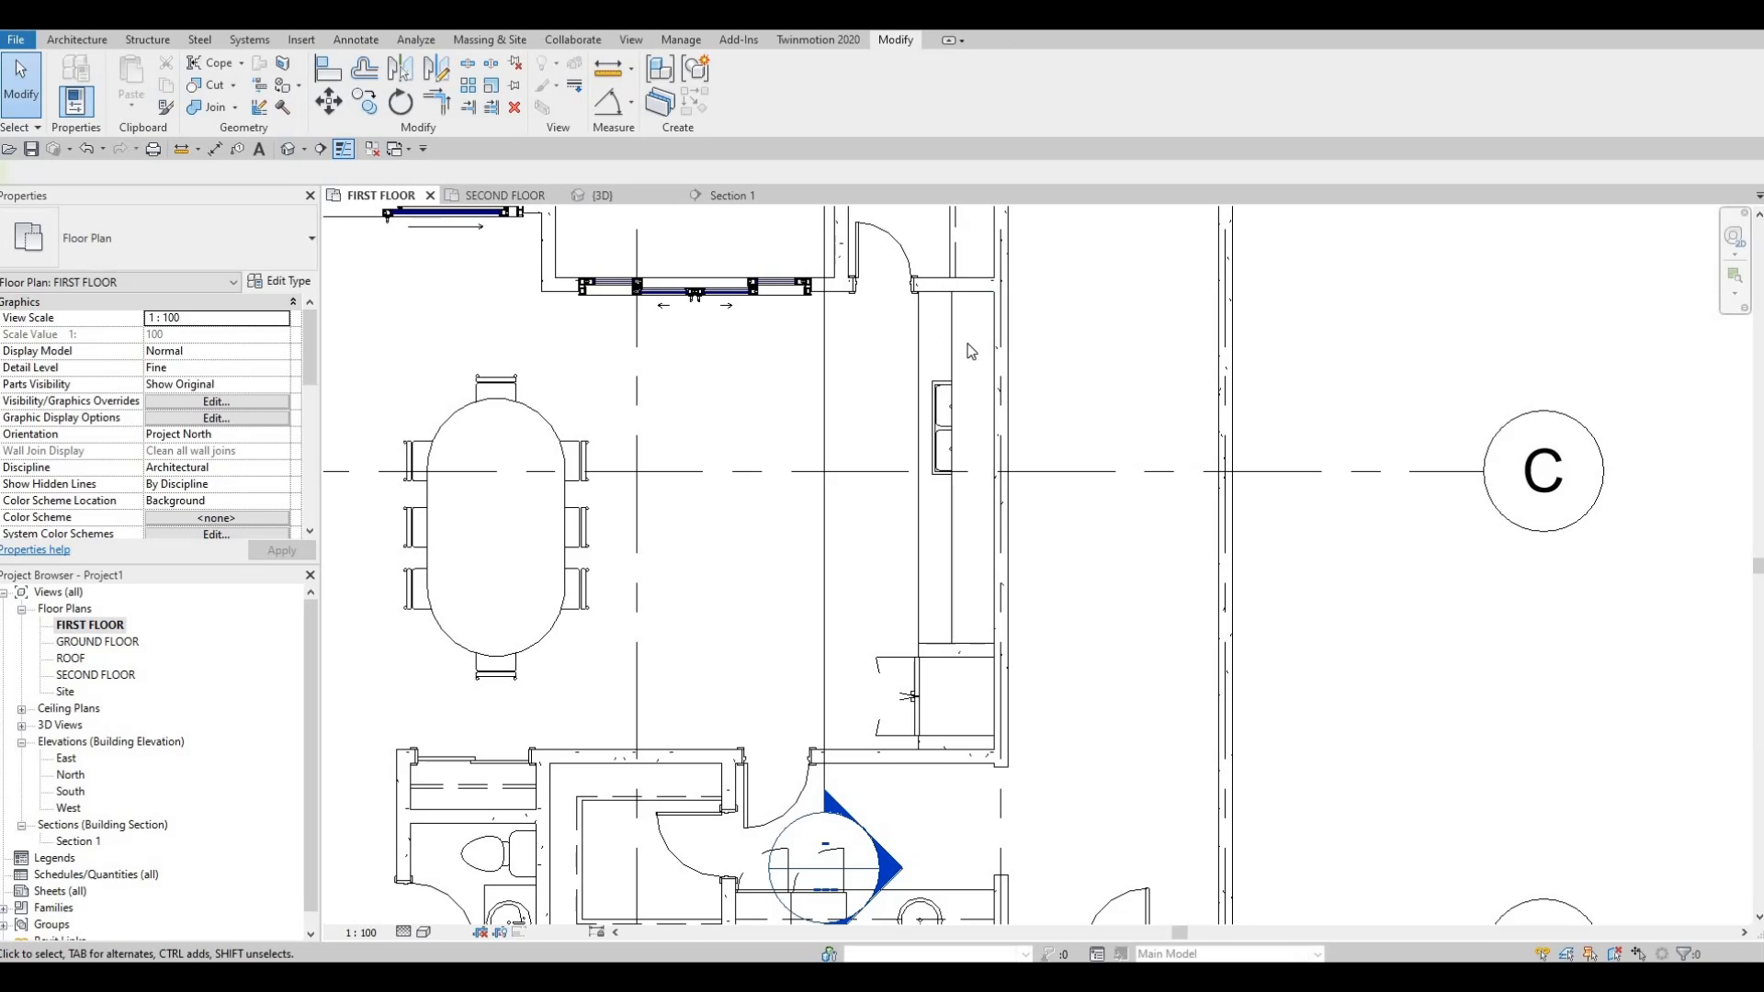
left_click(970, 432)
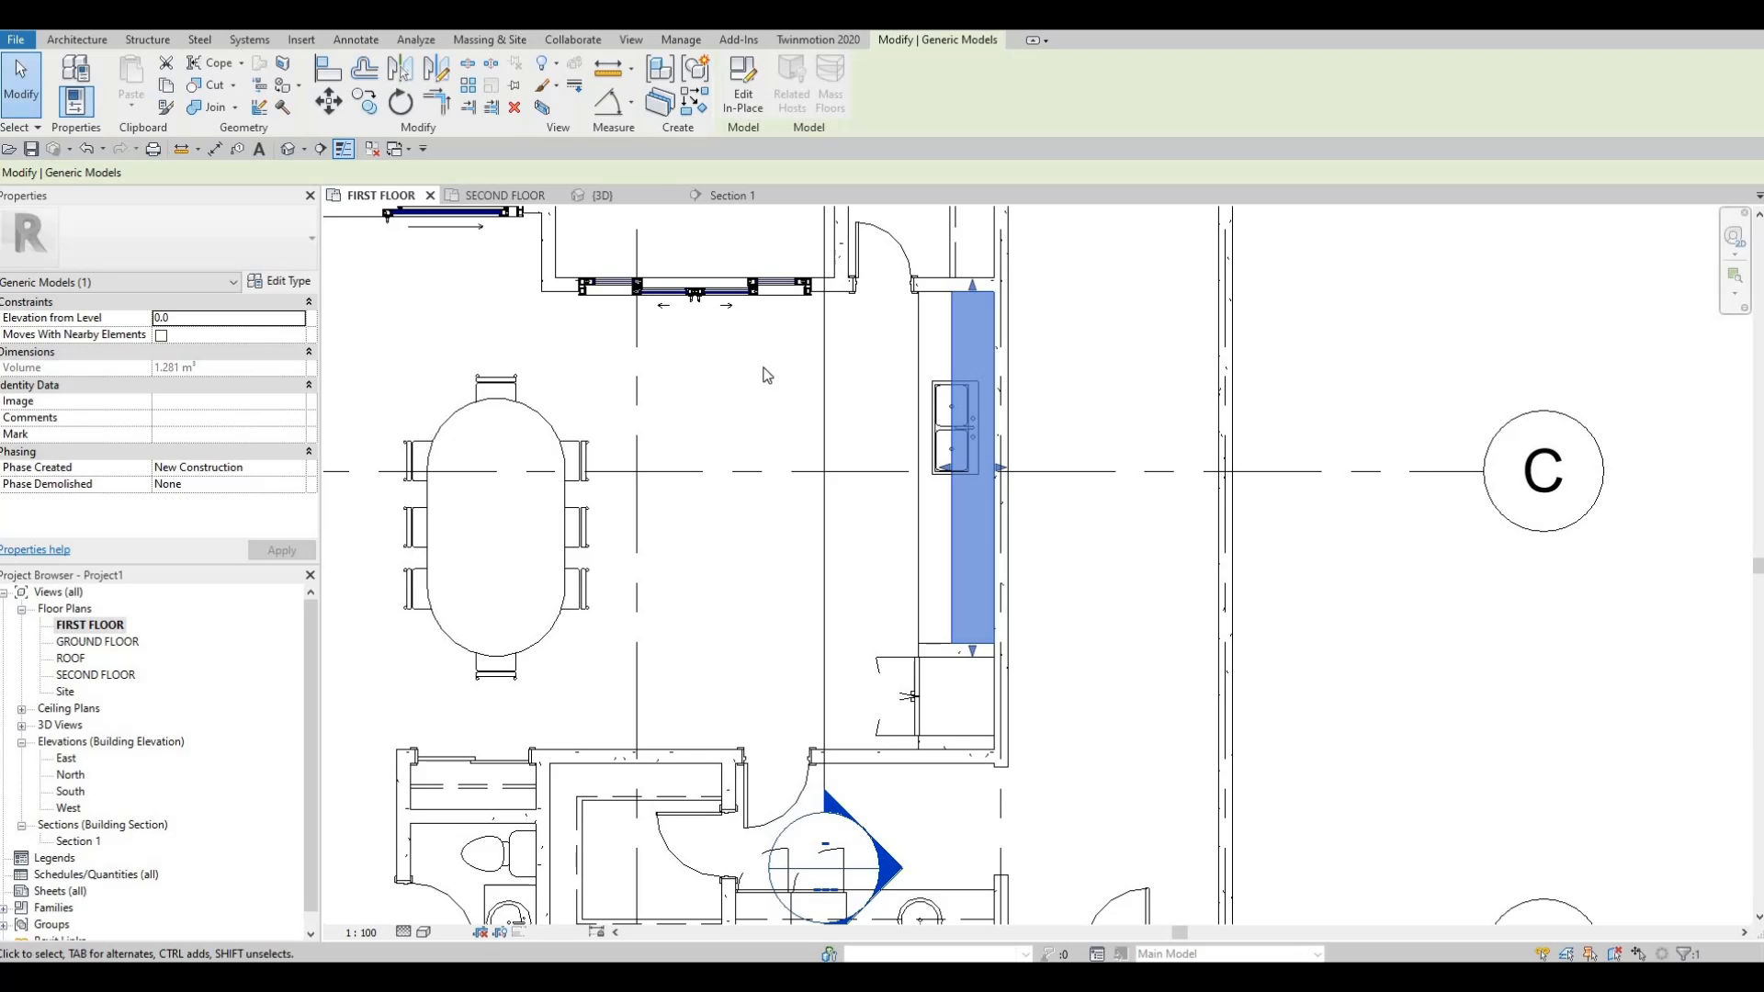
left_click(727, 196)
scroll(753, 355, "down", 1)
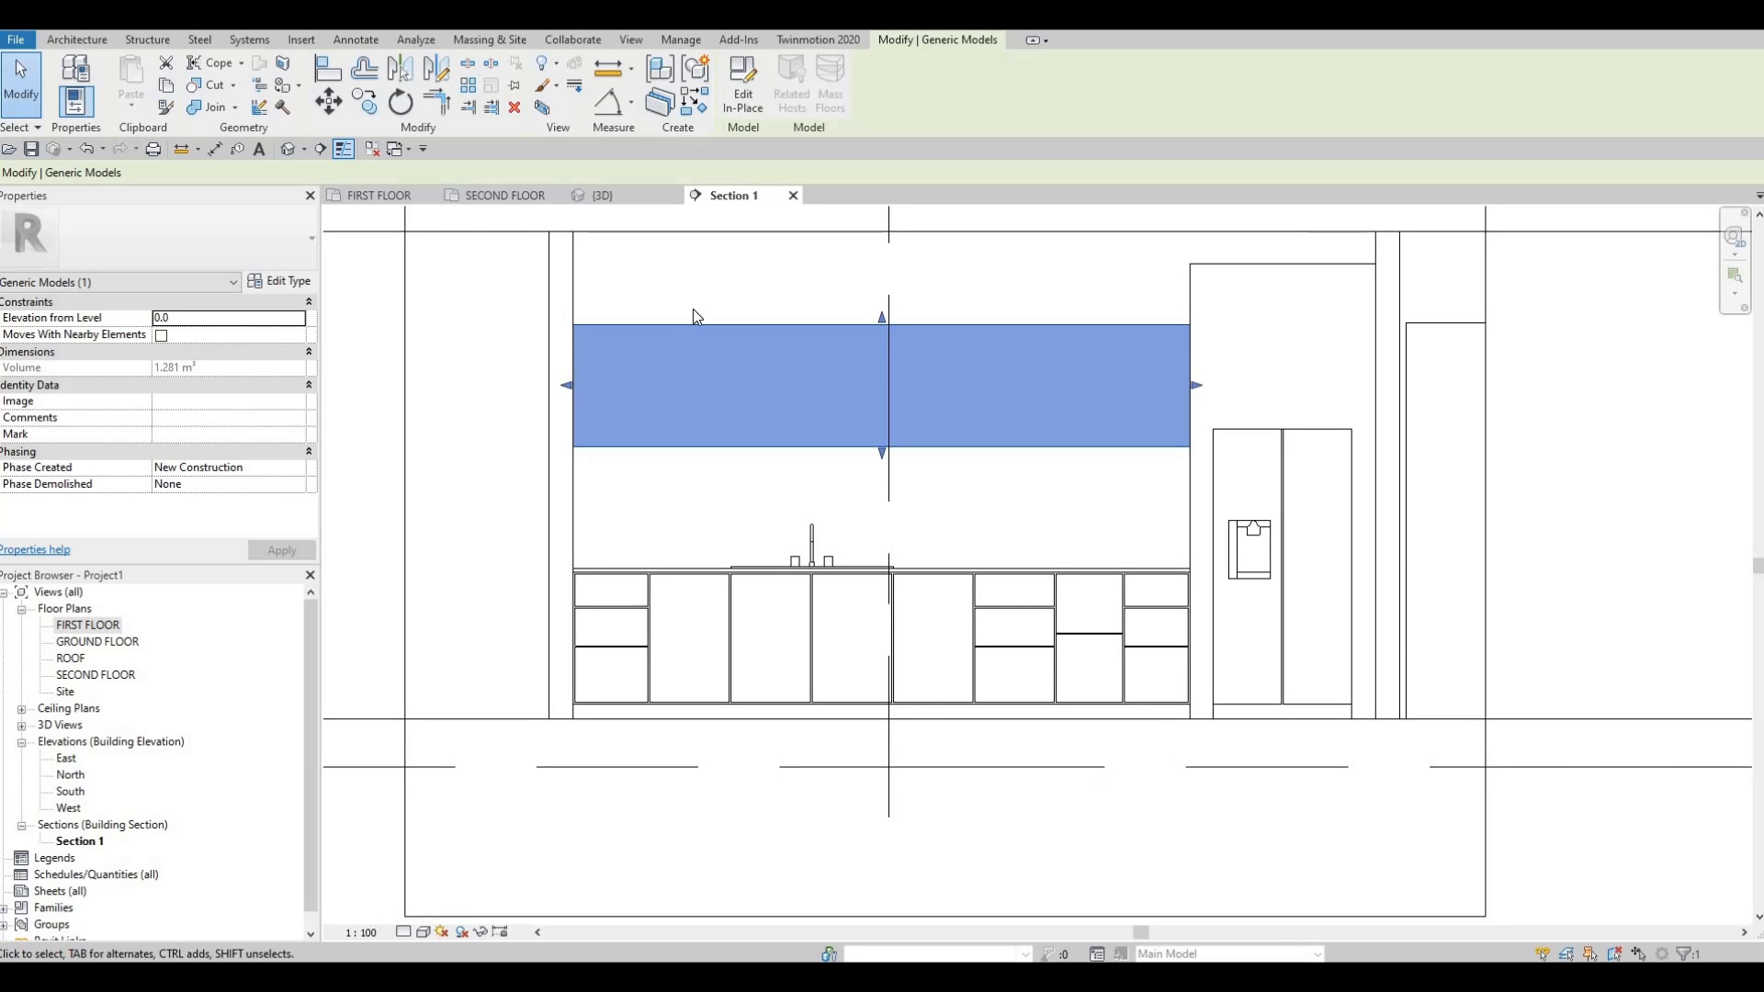
scroll(680, 353, "down", 2)
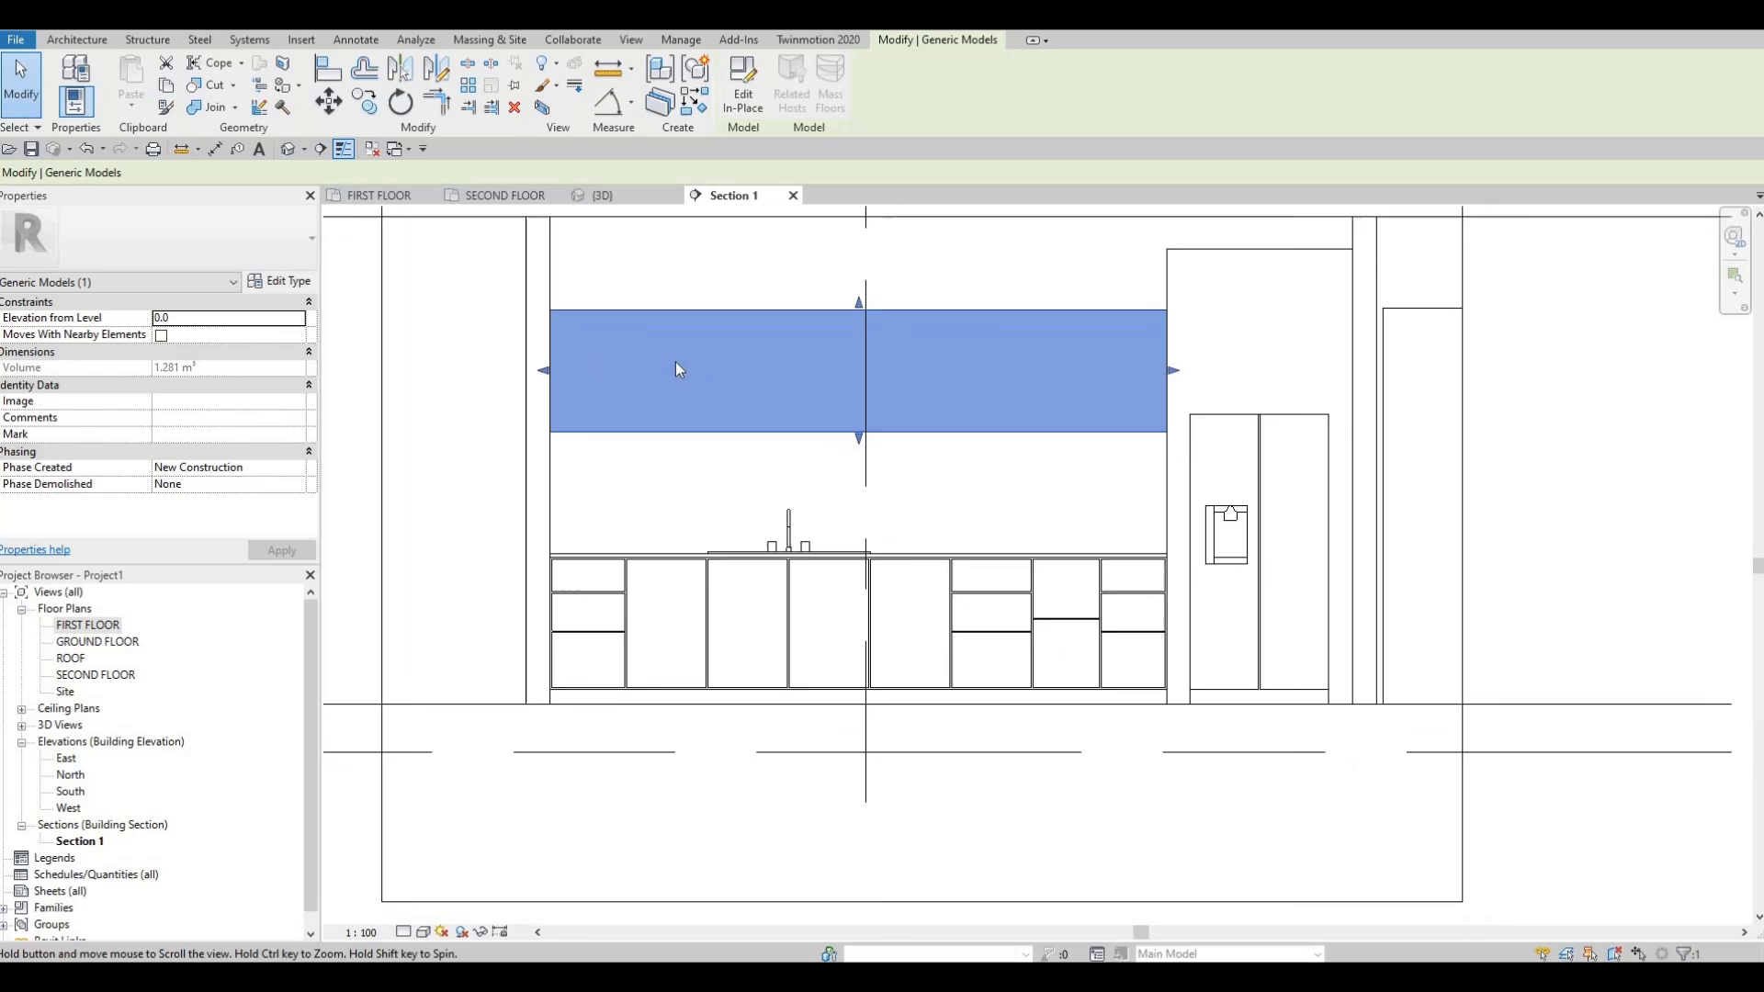
left_click(79, 39)
left_click(212, 101)
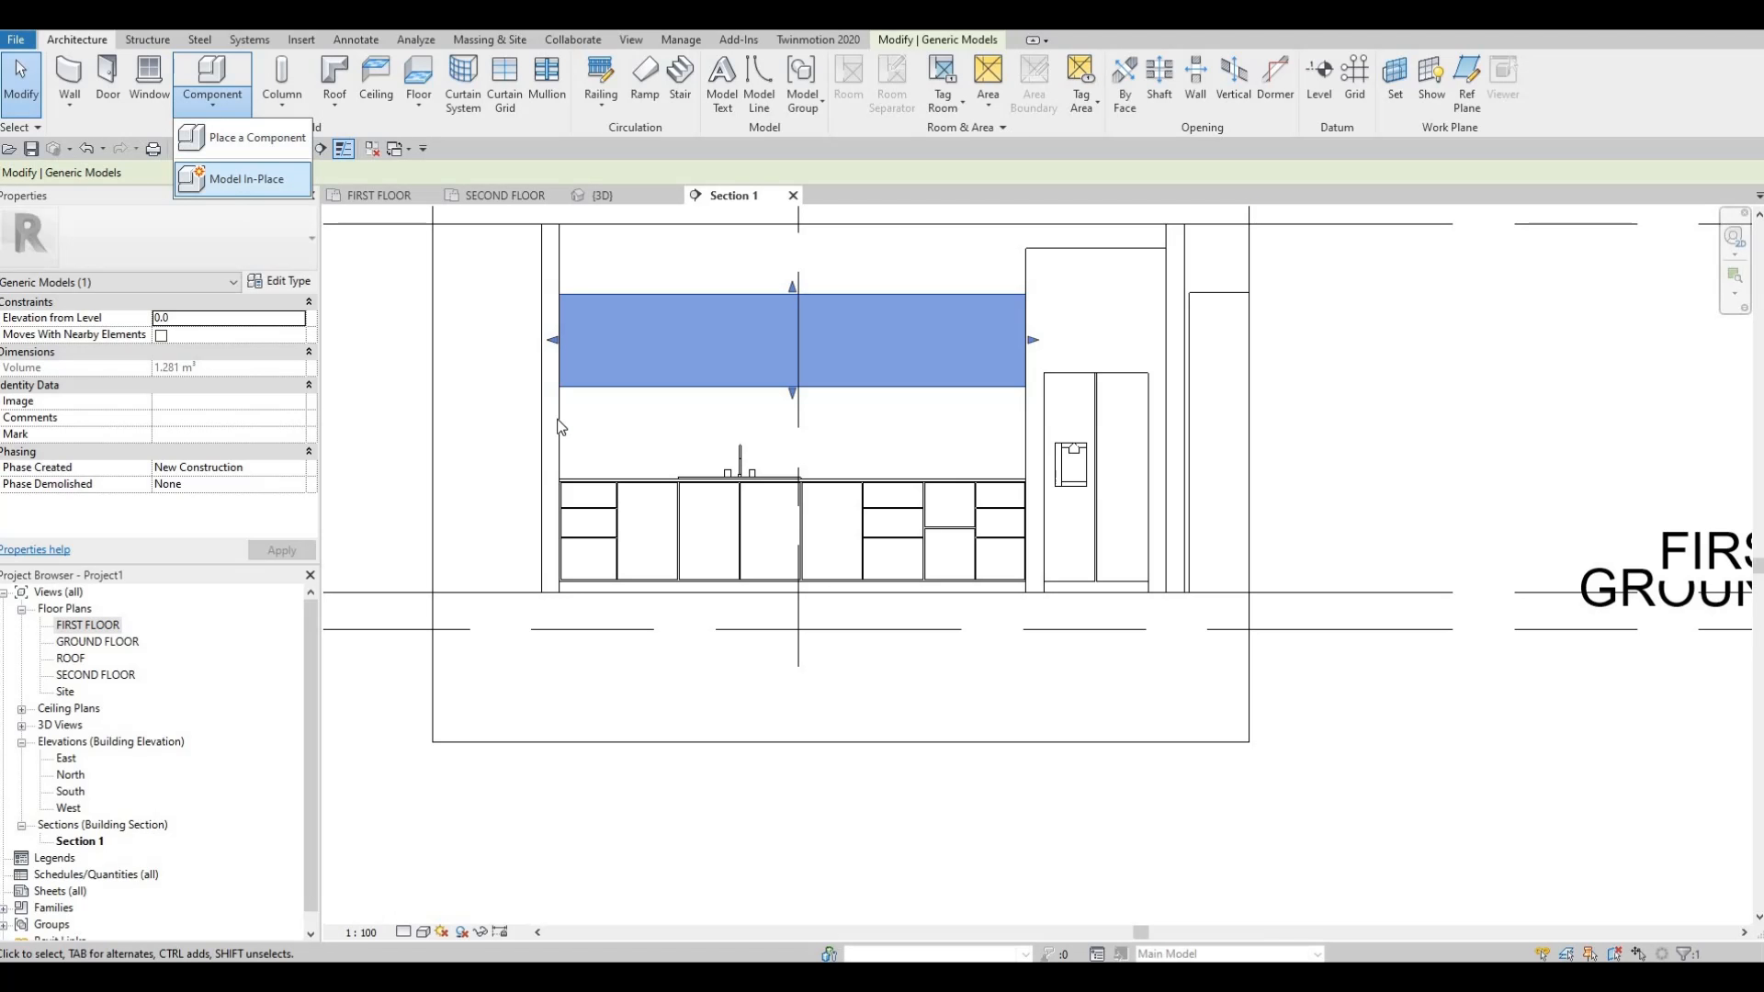
left_click(229, 180)
scroll(845, 485, "down", 3)
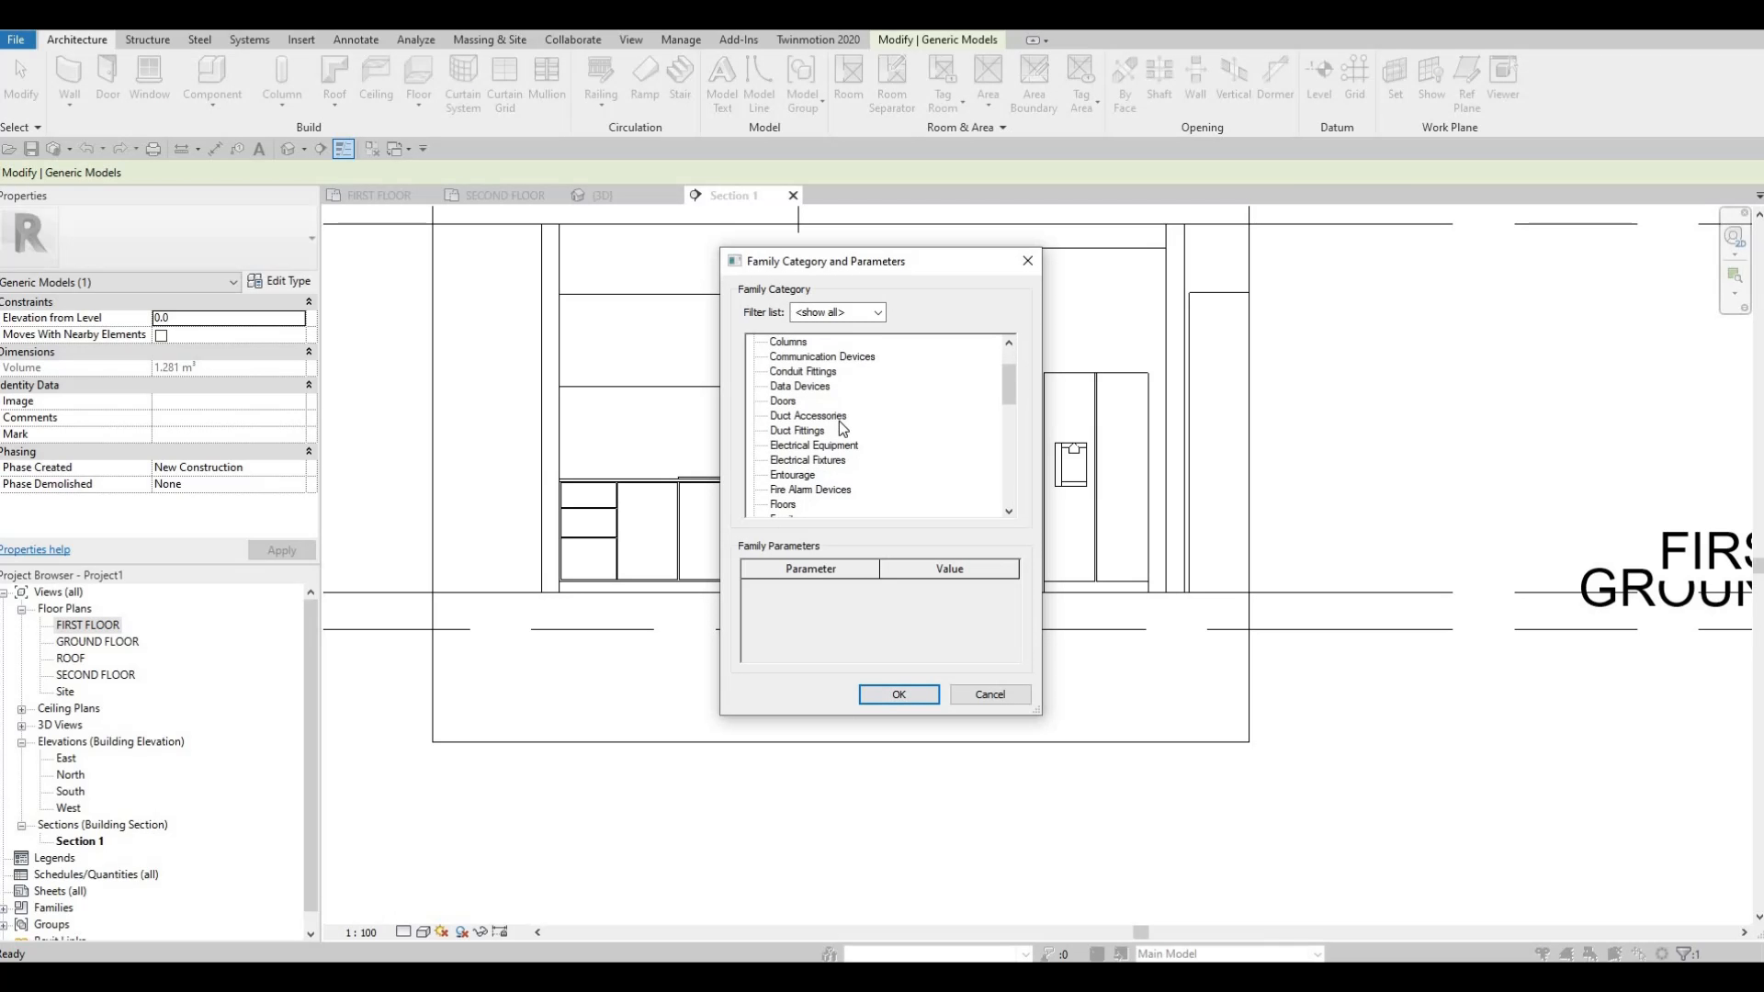
left_click(889, 693)
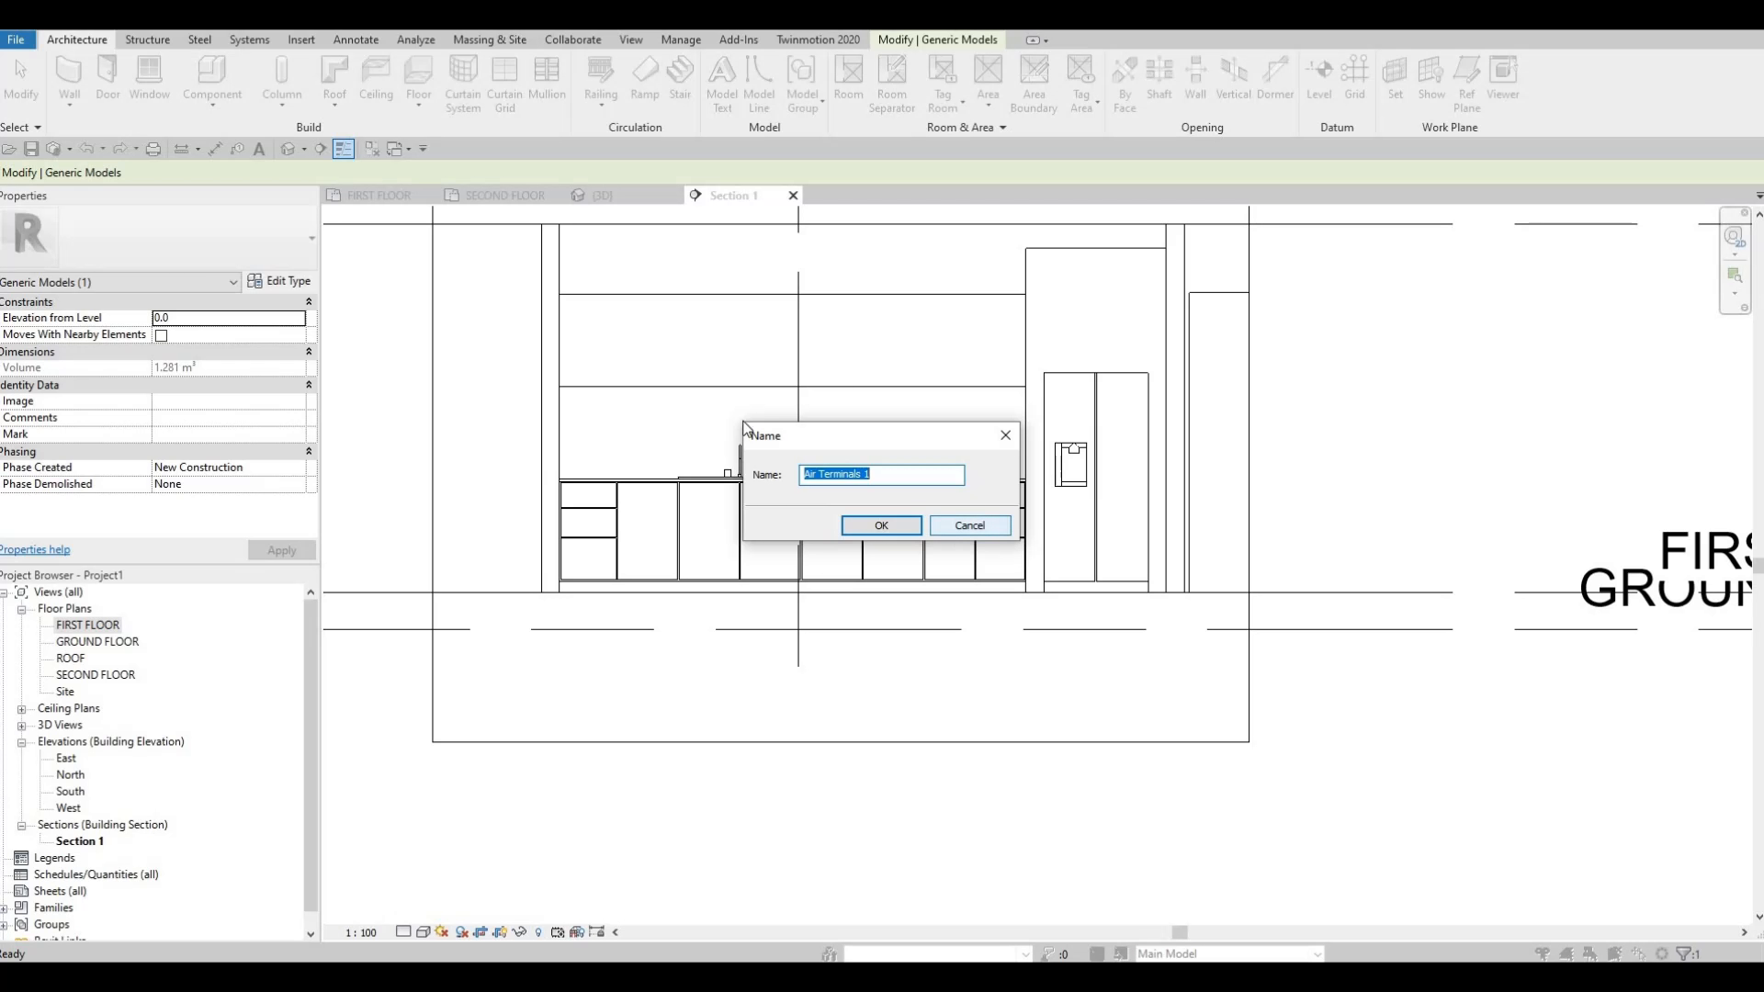
left_click(957, 525)
Create a new in-place model in the Generic Models category with the default name.
left_click(212, 104)
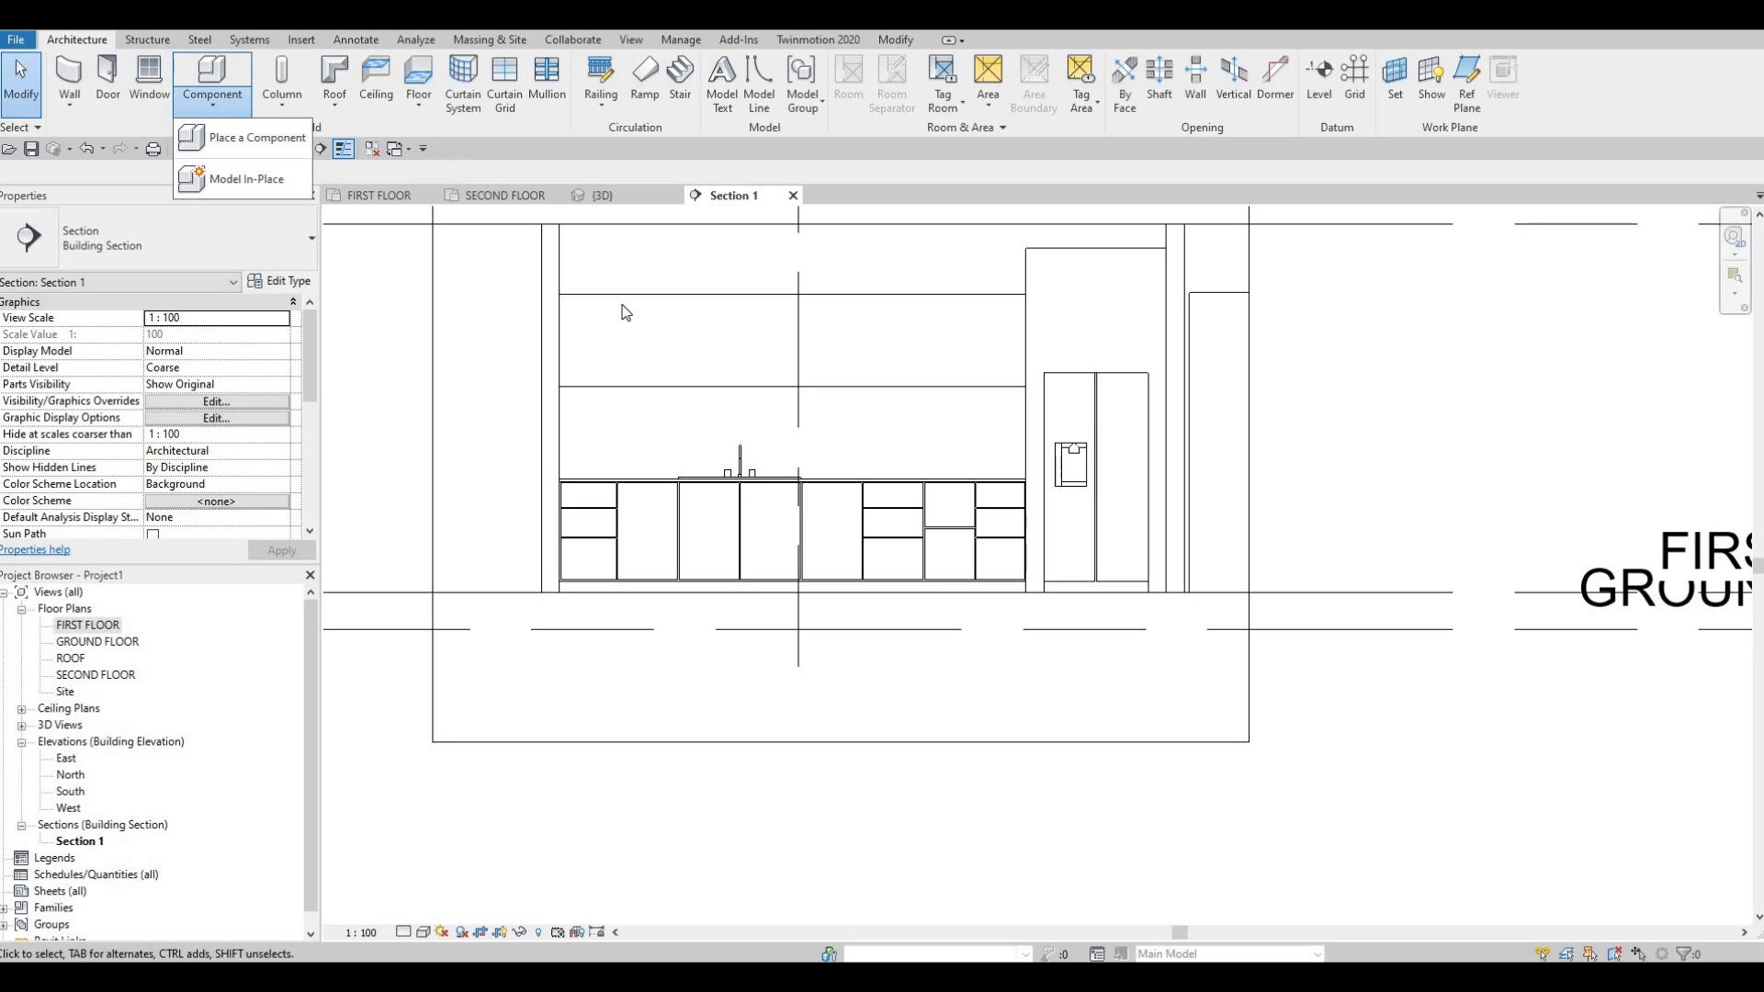
left_click(241, 174)
scroll(808, 494, "down", 3)
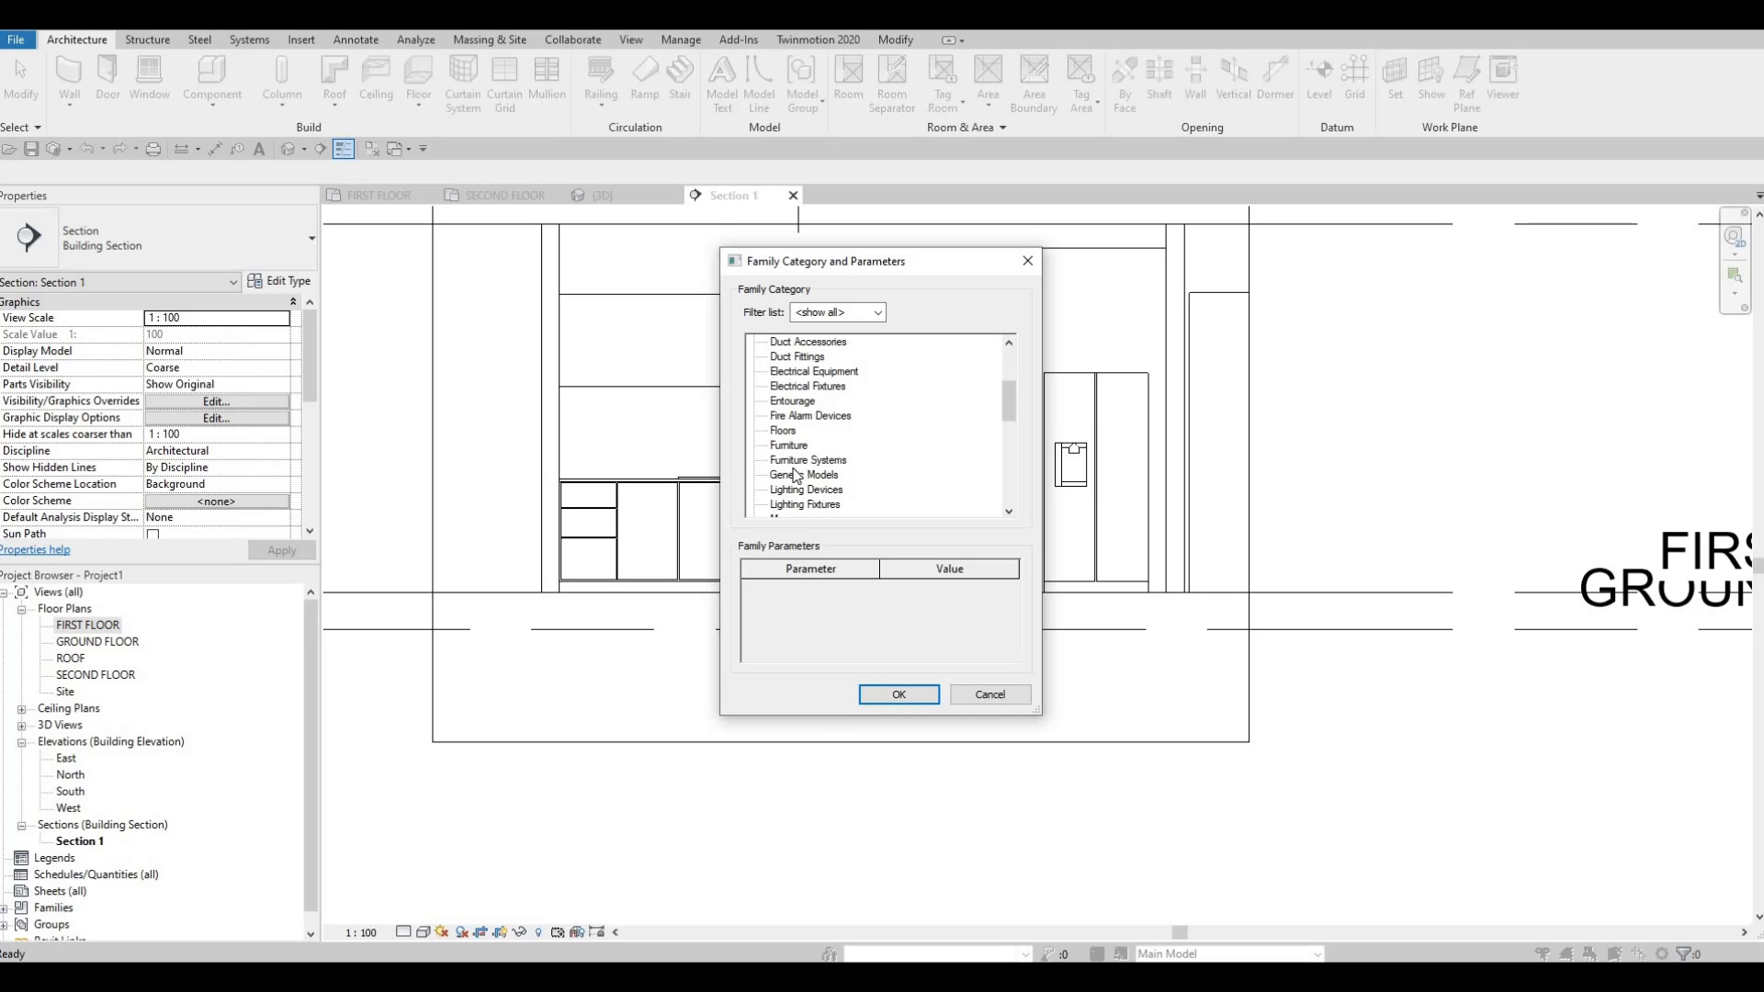
left_click(803, 459)
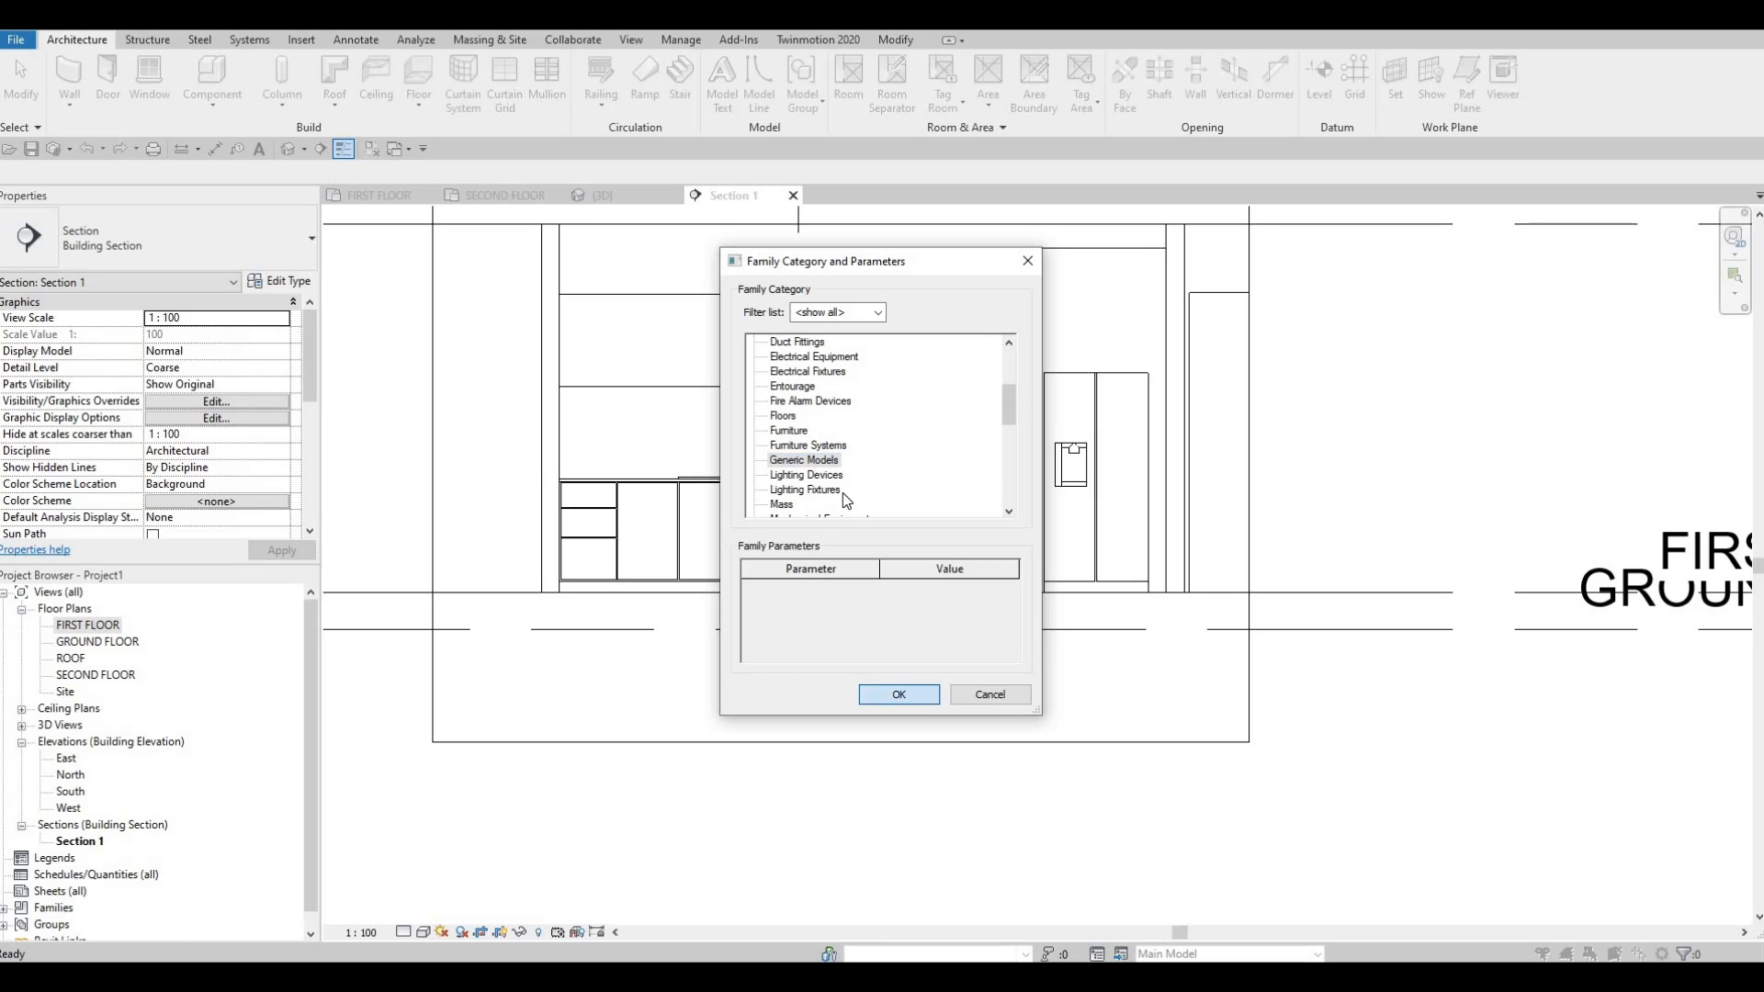
left_click(895, 694)
left_click(881, 526)
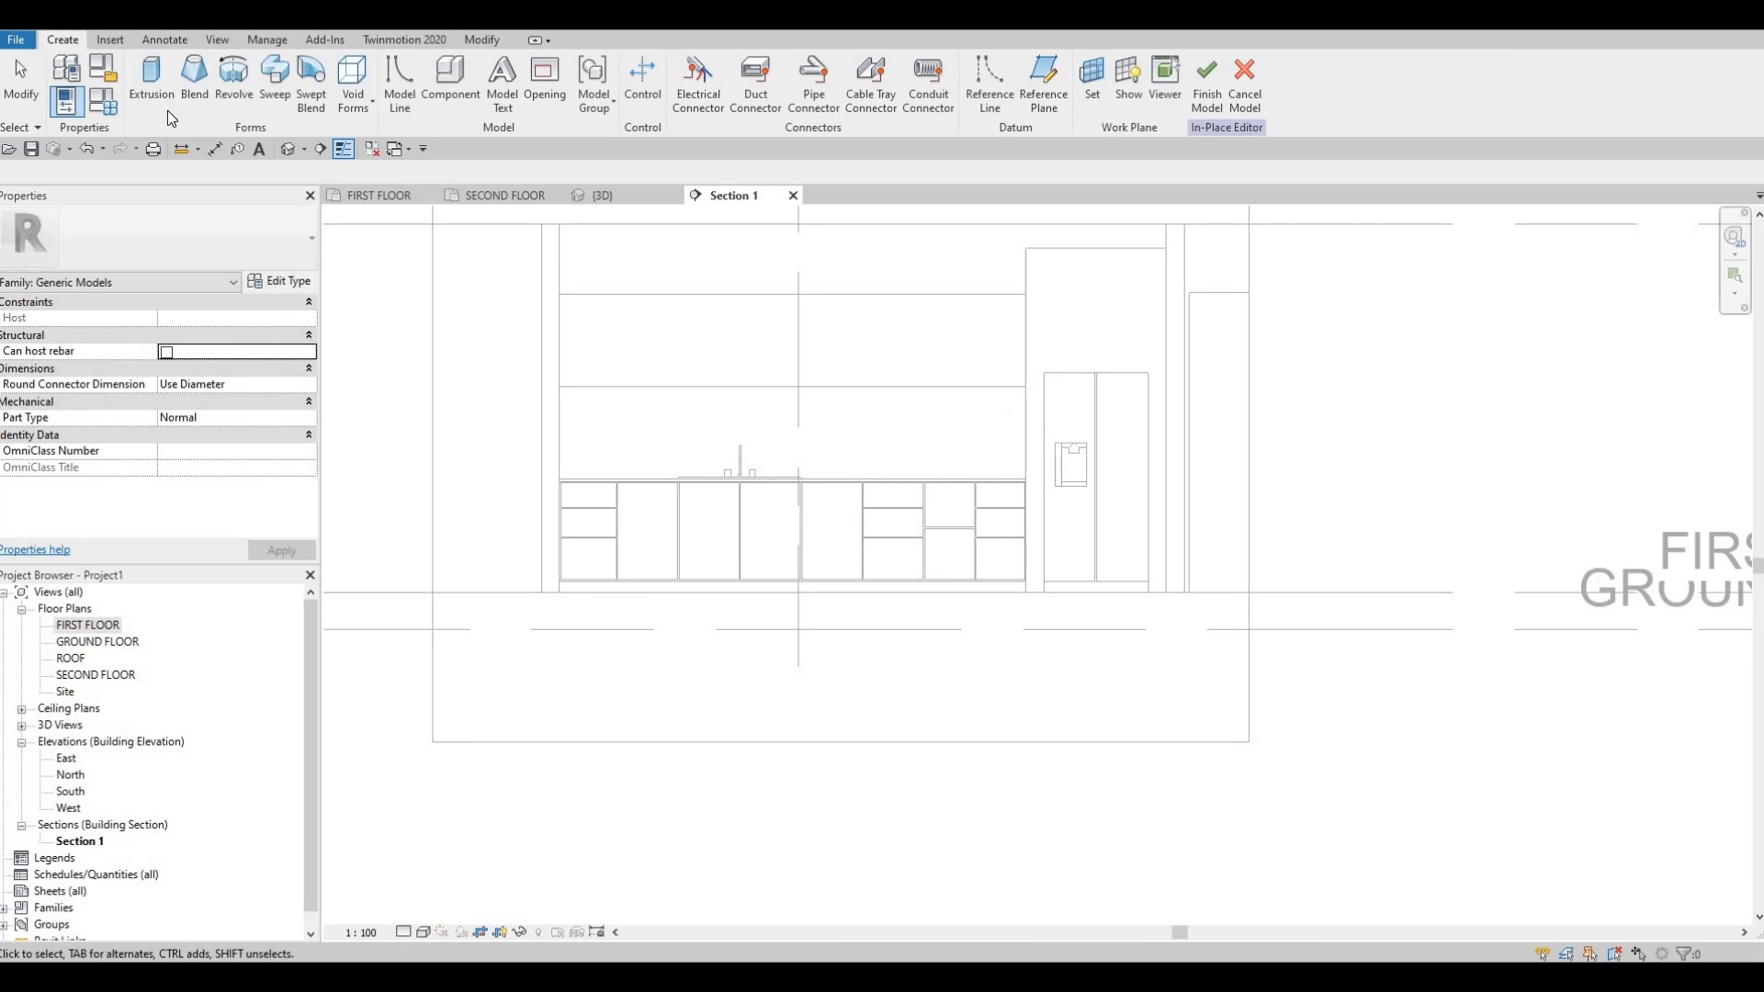
Start an extrusion on the front face of the upper cabinet block, using the PAINT 4 material.
left_click(152, 89)
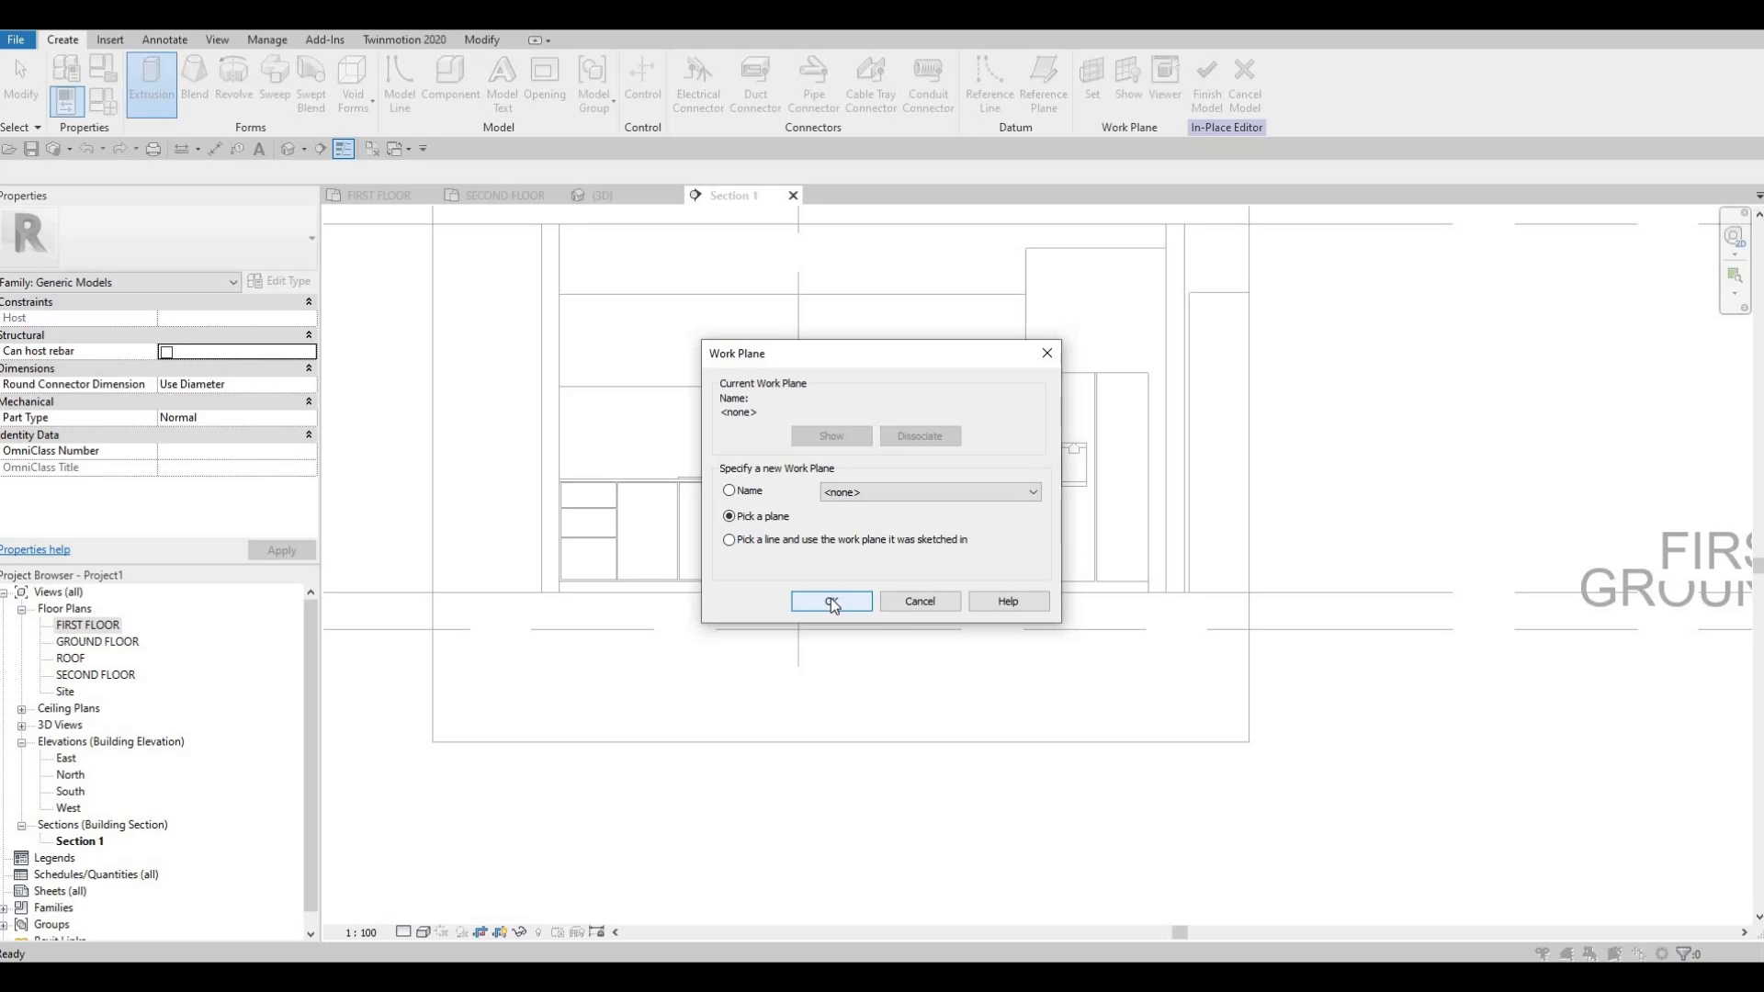
key("Return")
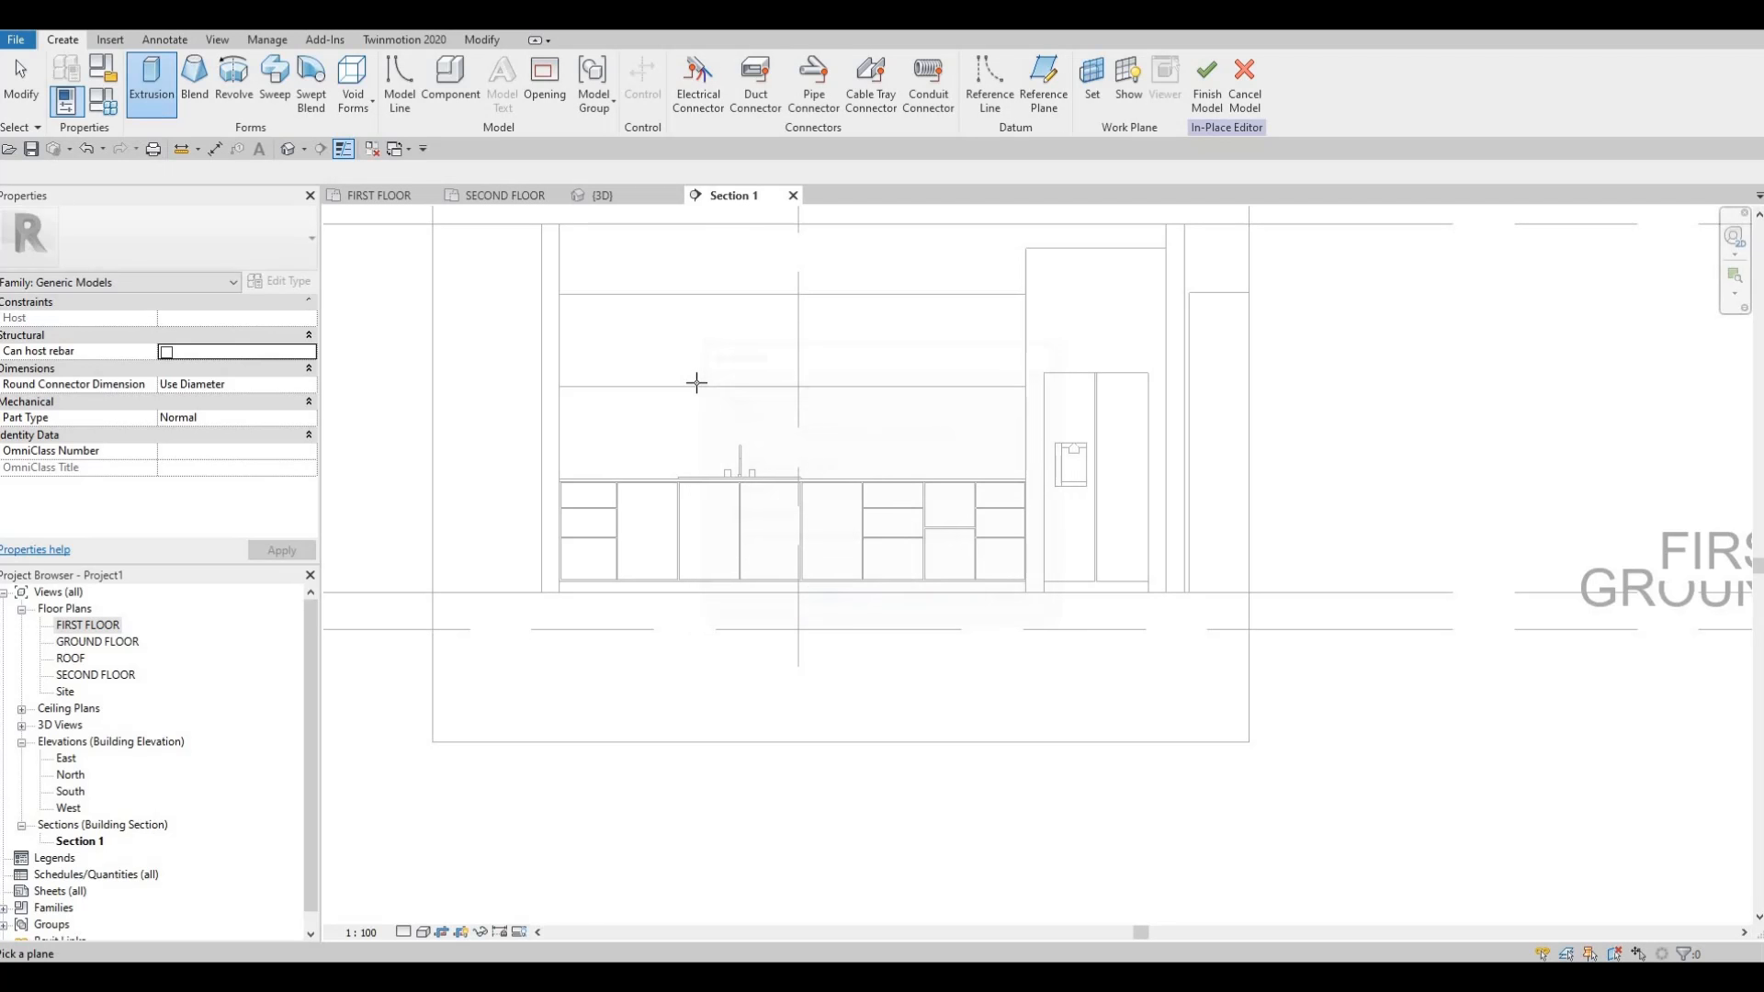
left_click(582, 311)
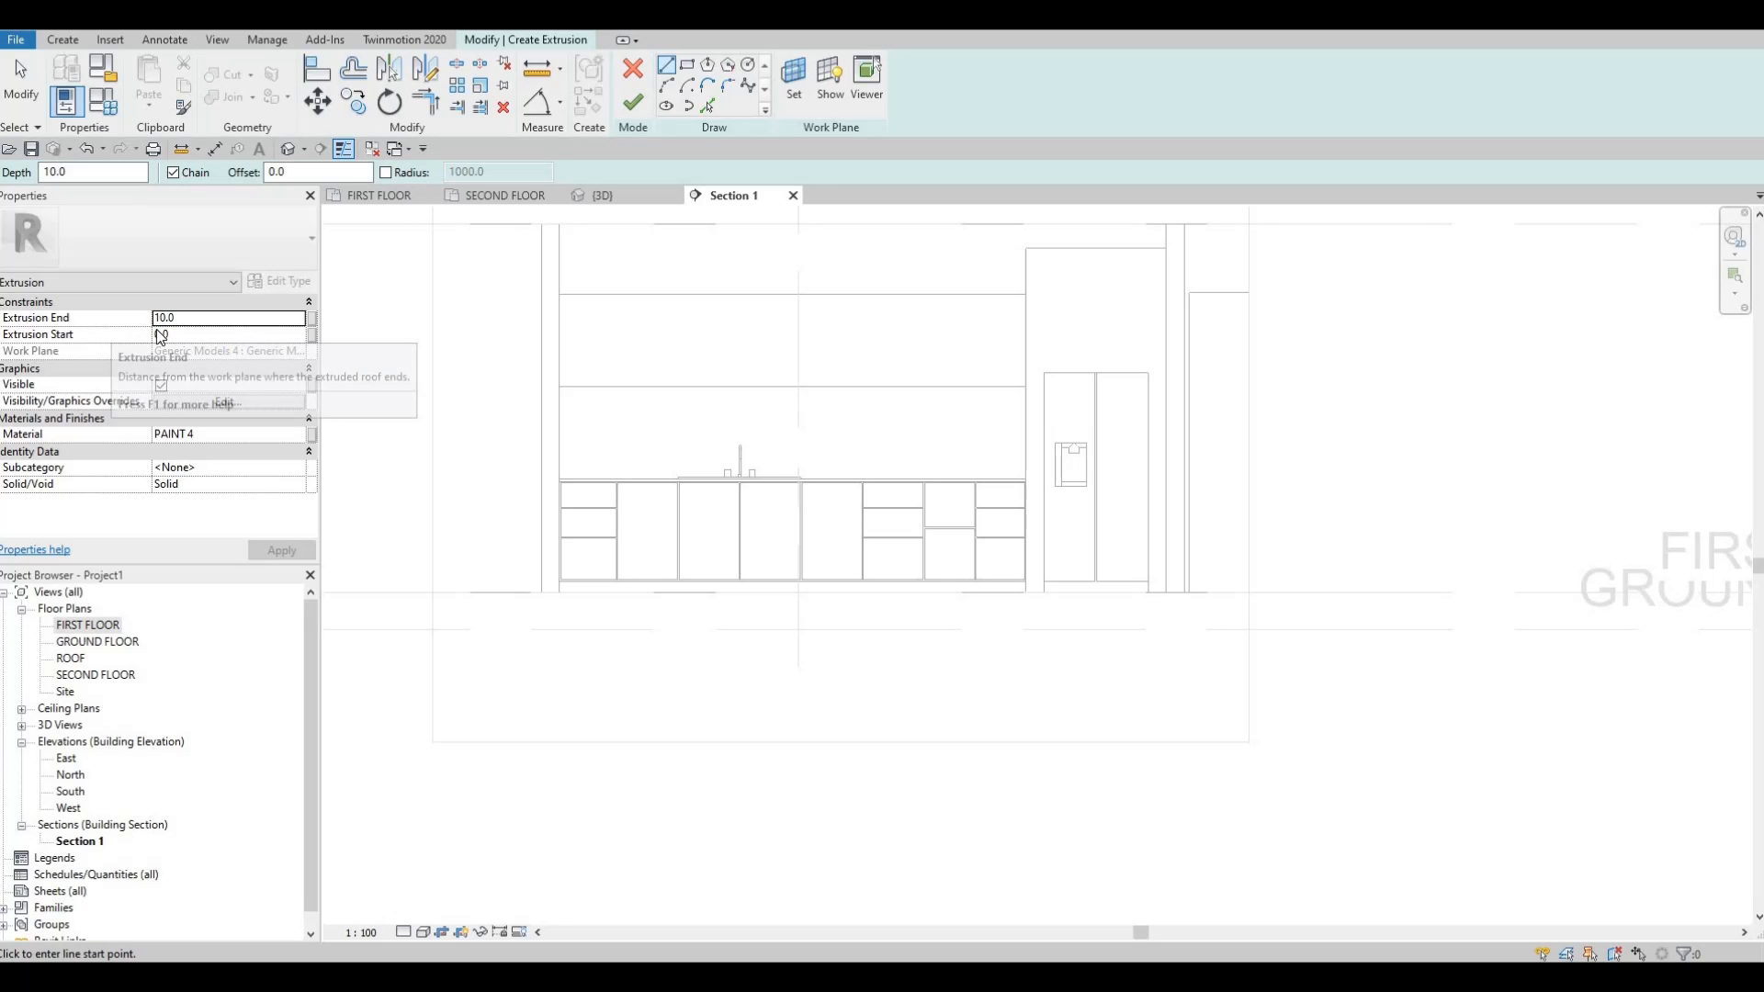
left_click(295, 436)
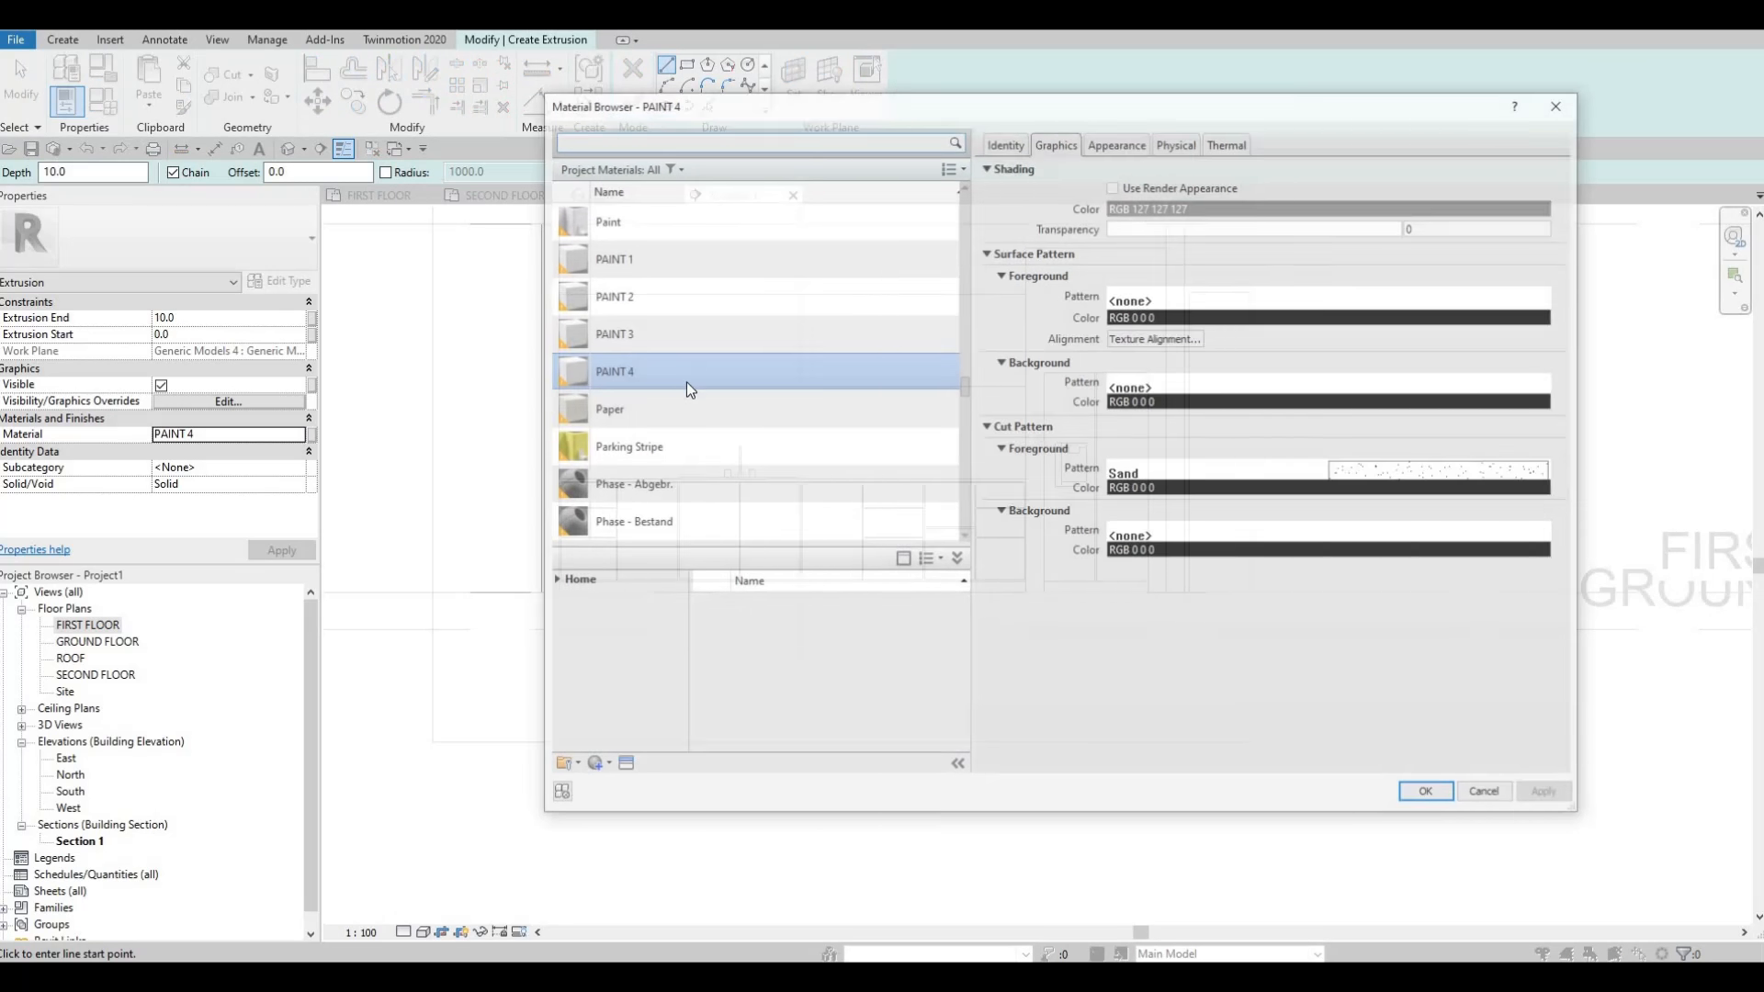
left_click(1398, 794)
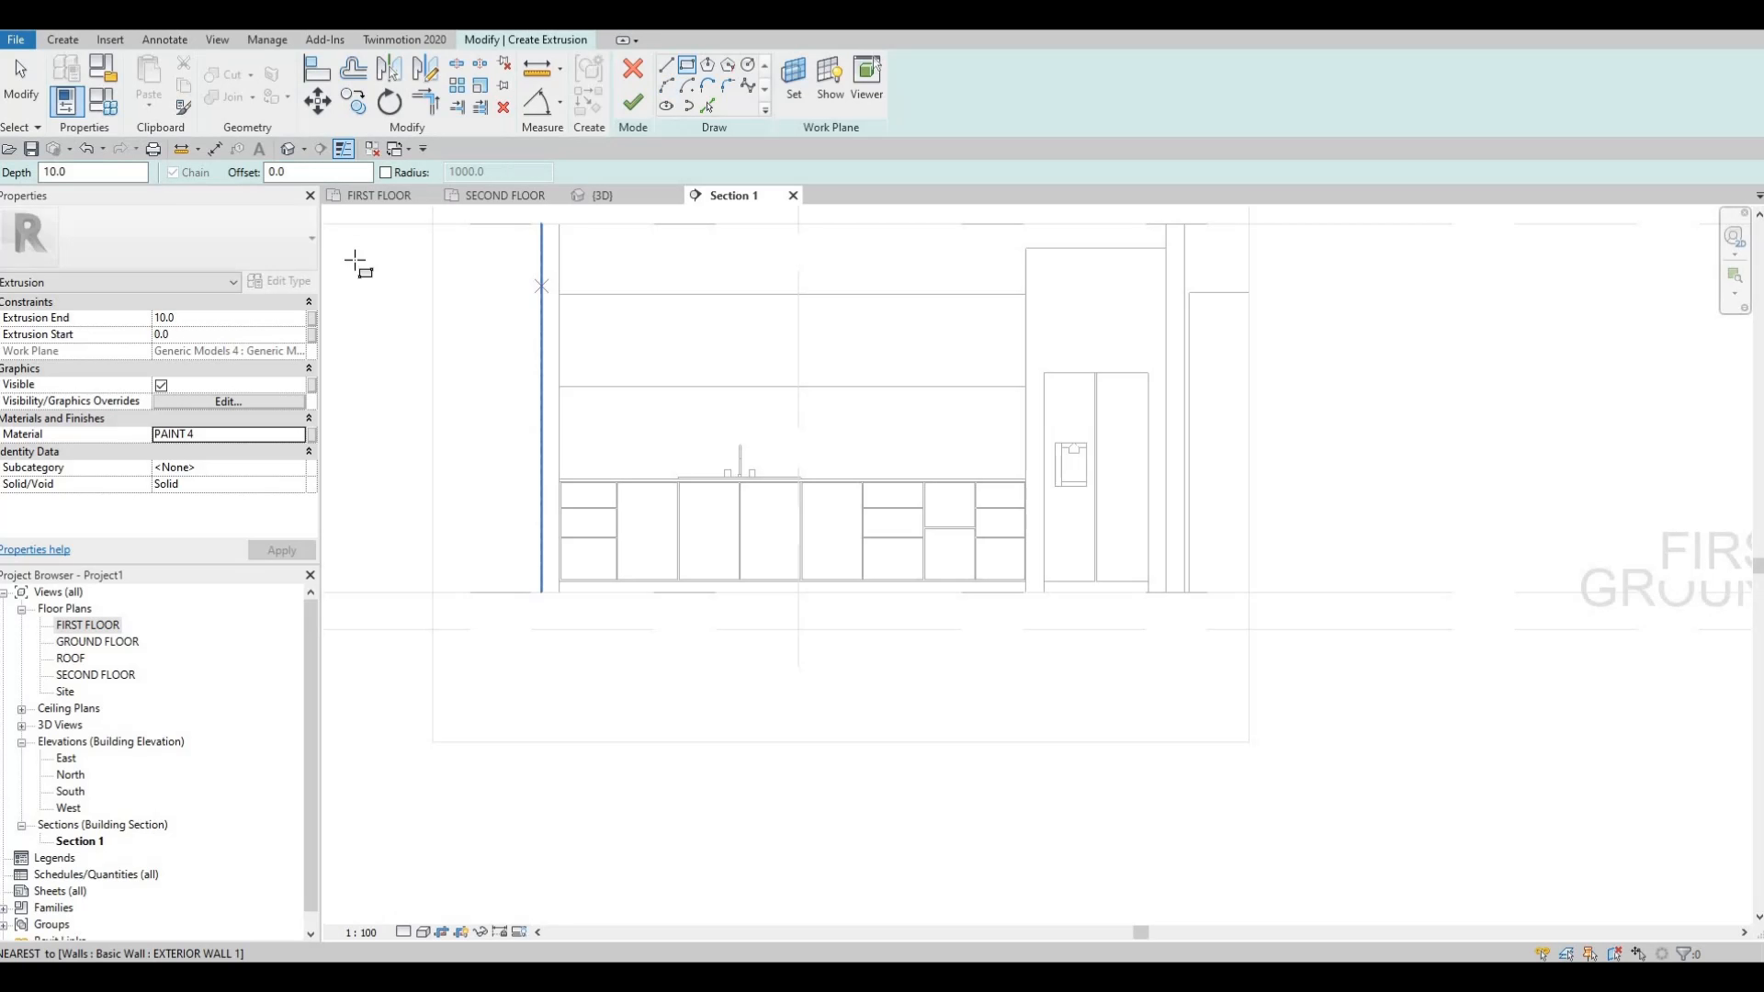
Sketch a rectangle inside the upper cabinet block's outline with a 10 mm offset on all sides.
scroll(595, 325, "up", 3)
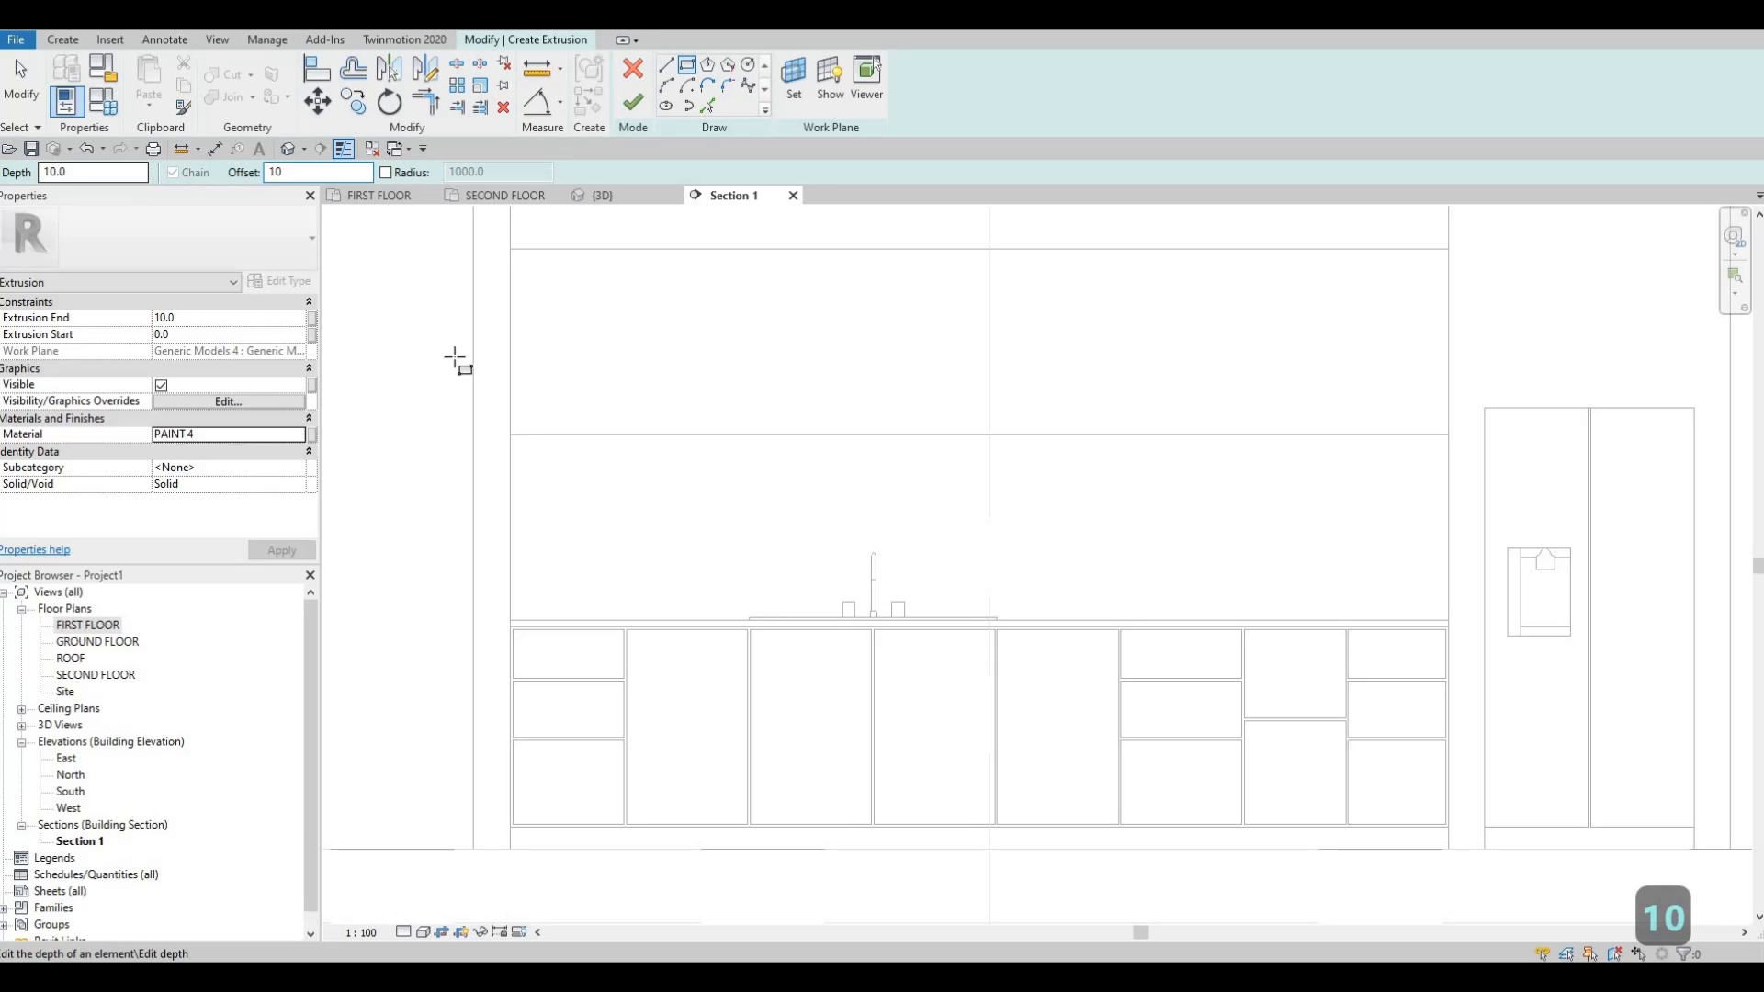
left_click(603, 303)
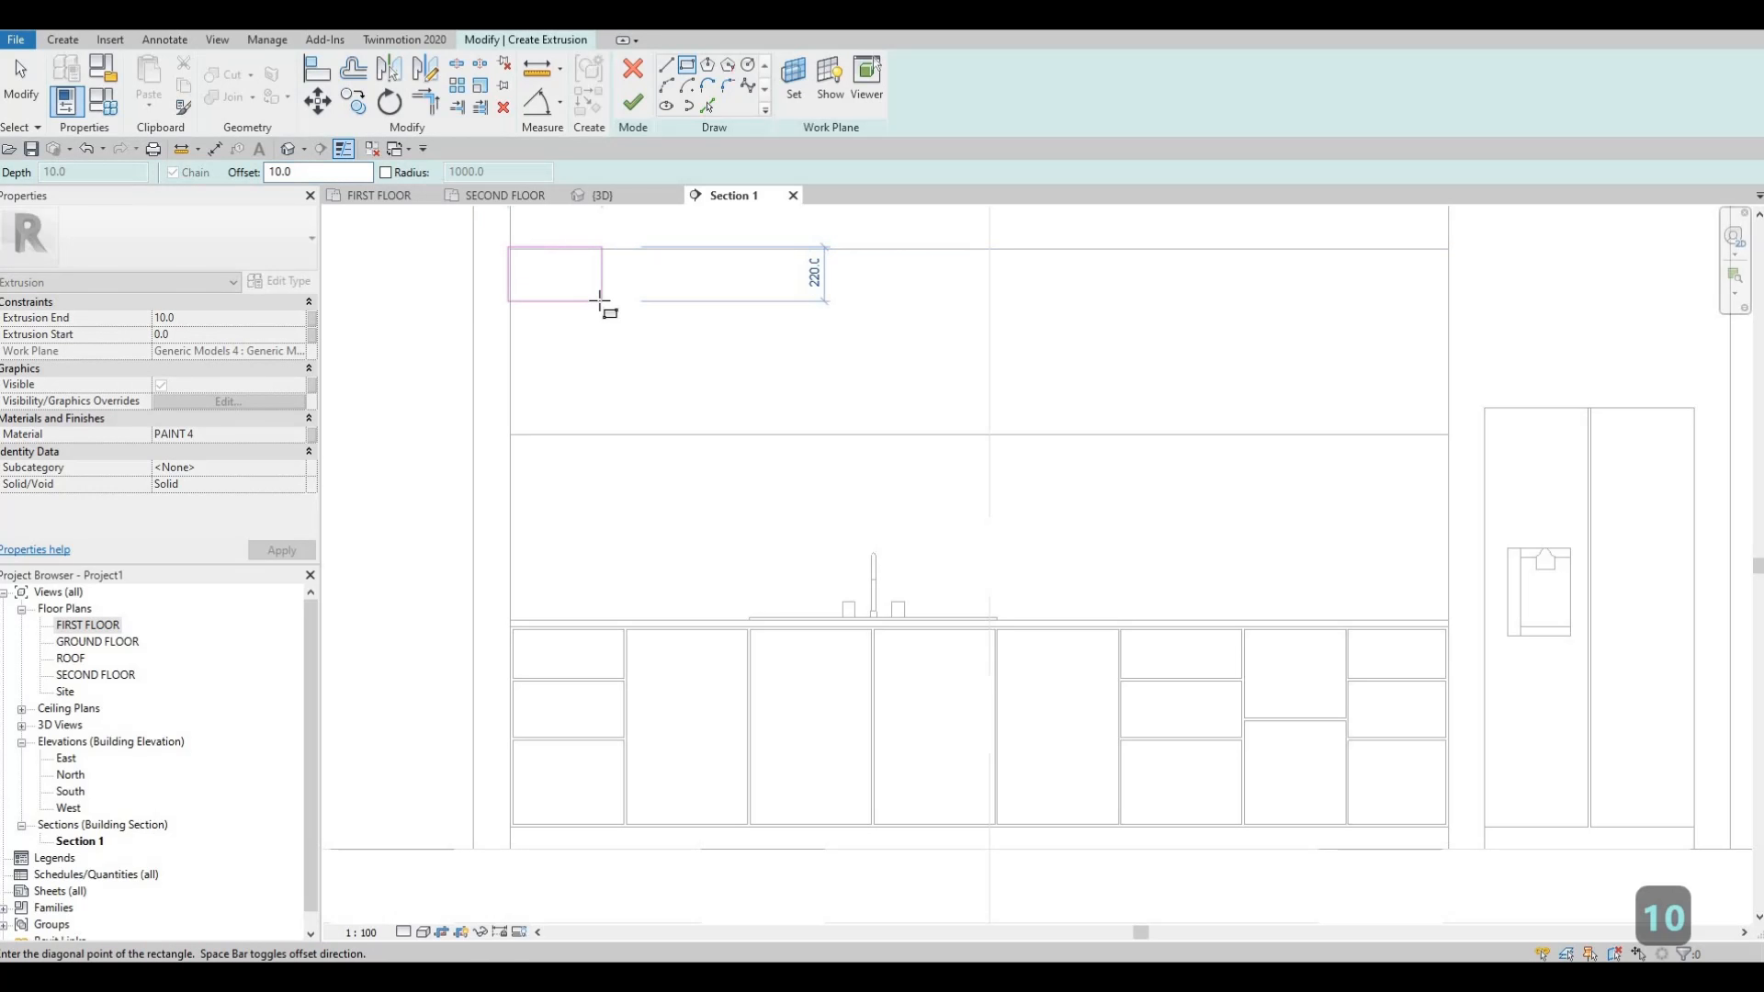
scroll(1332, 448, "up", 1)
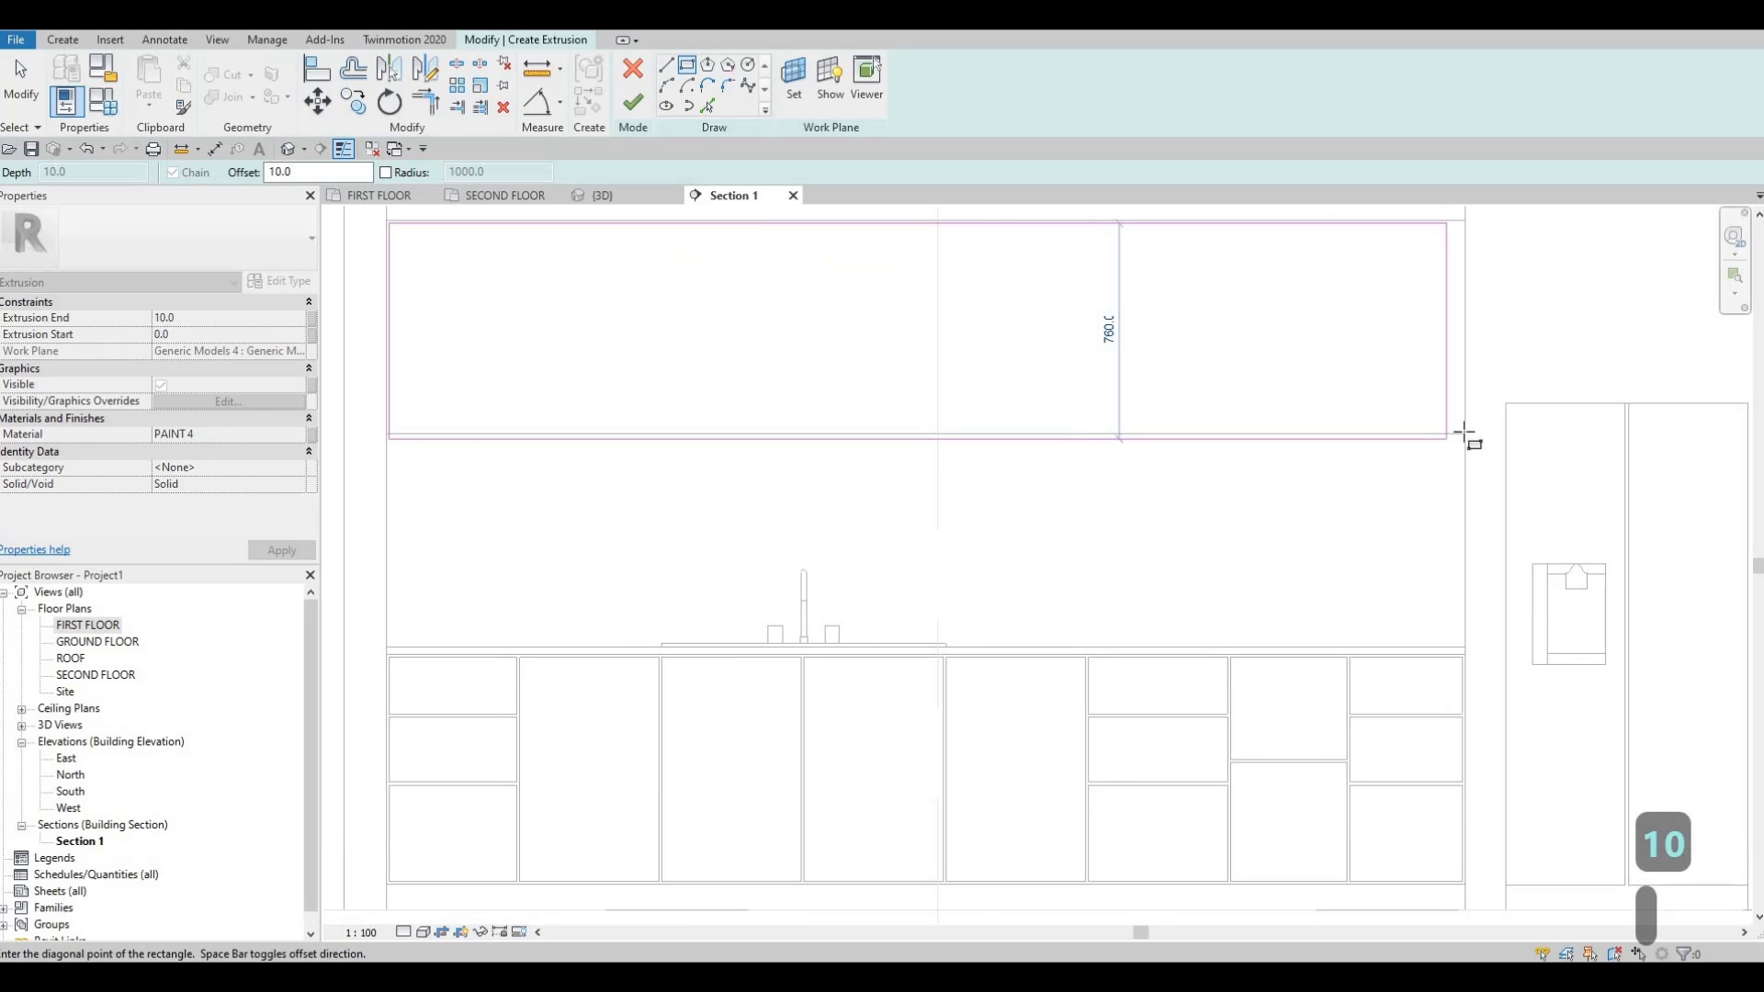
key("Escape")
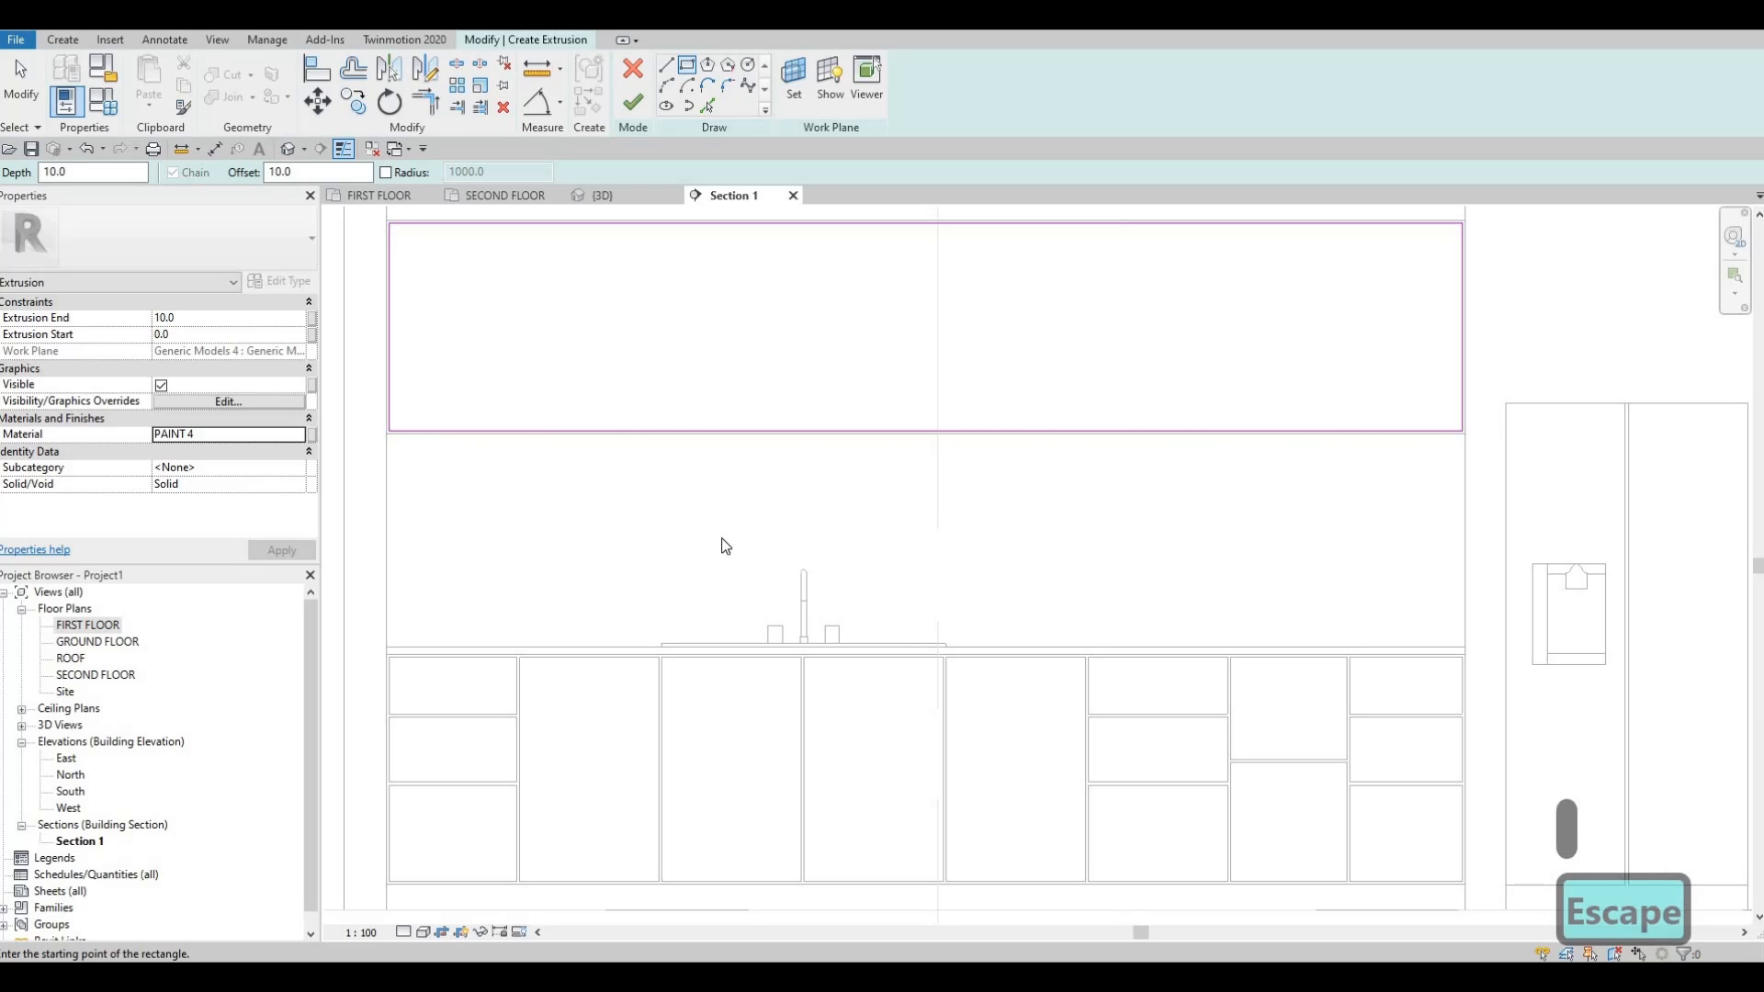
key("Escape")
key("Escape")
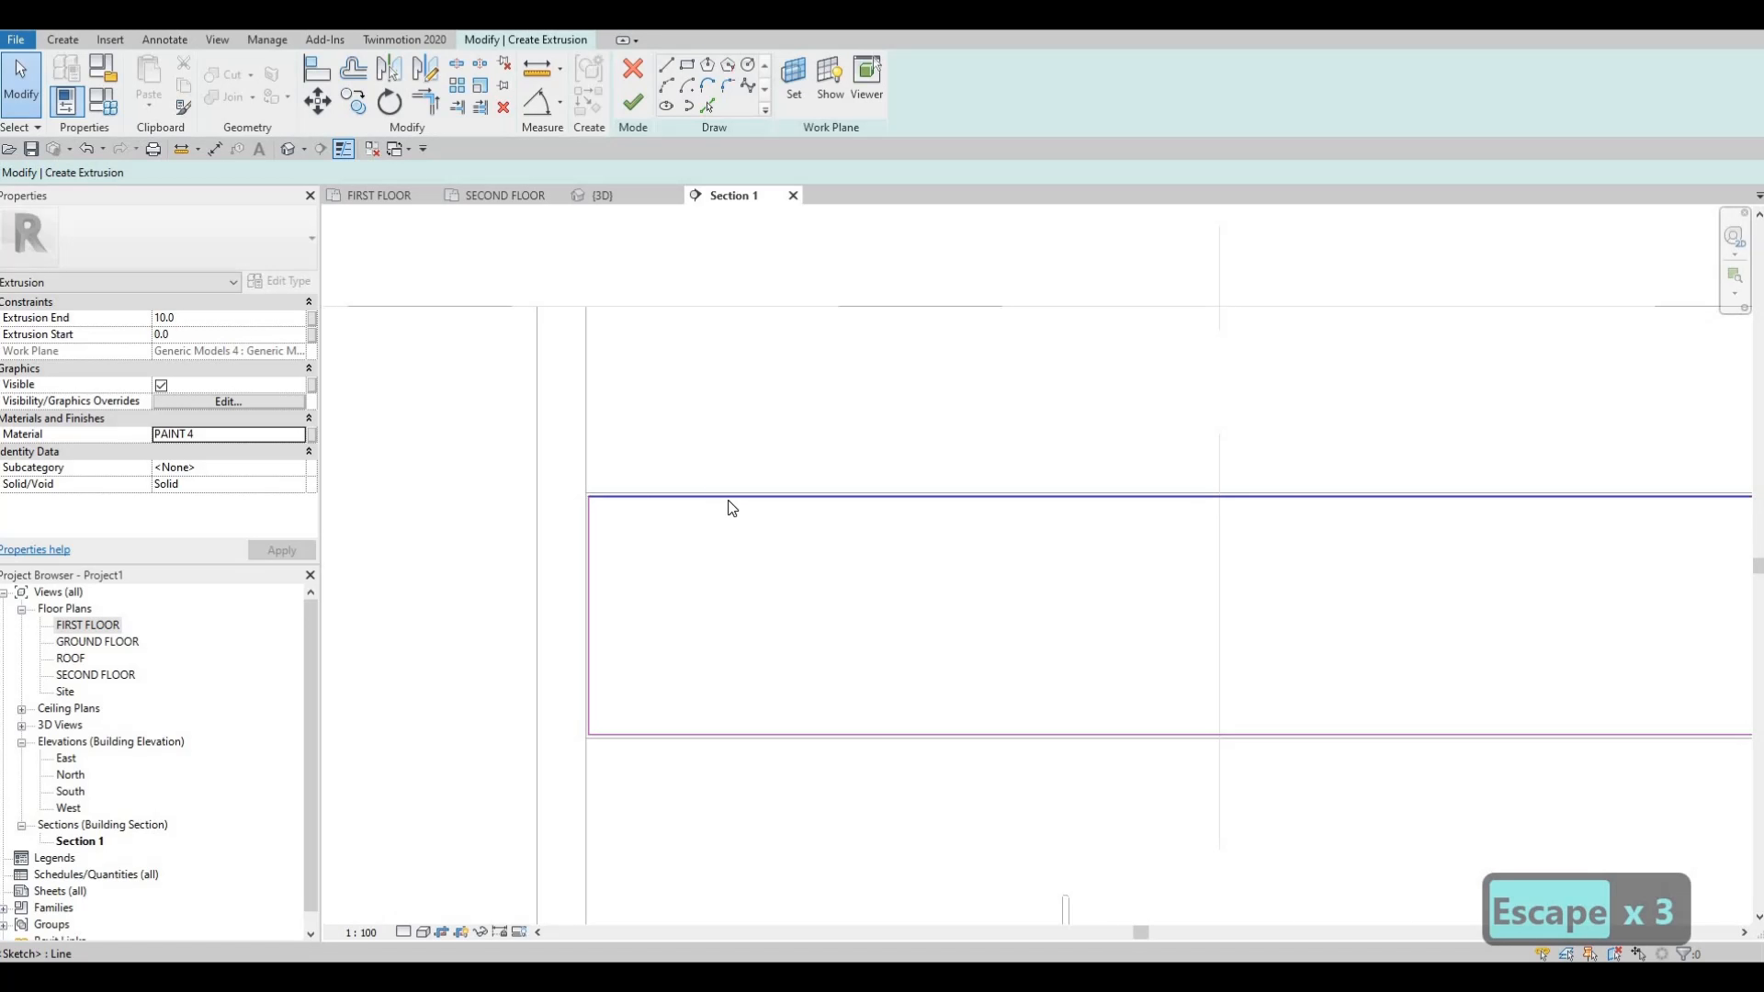
Nudge the sketched rectangle's upper edge down by about 5 mm.
left_click(653, 496)
scroll(650, 501, "up", 2)
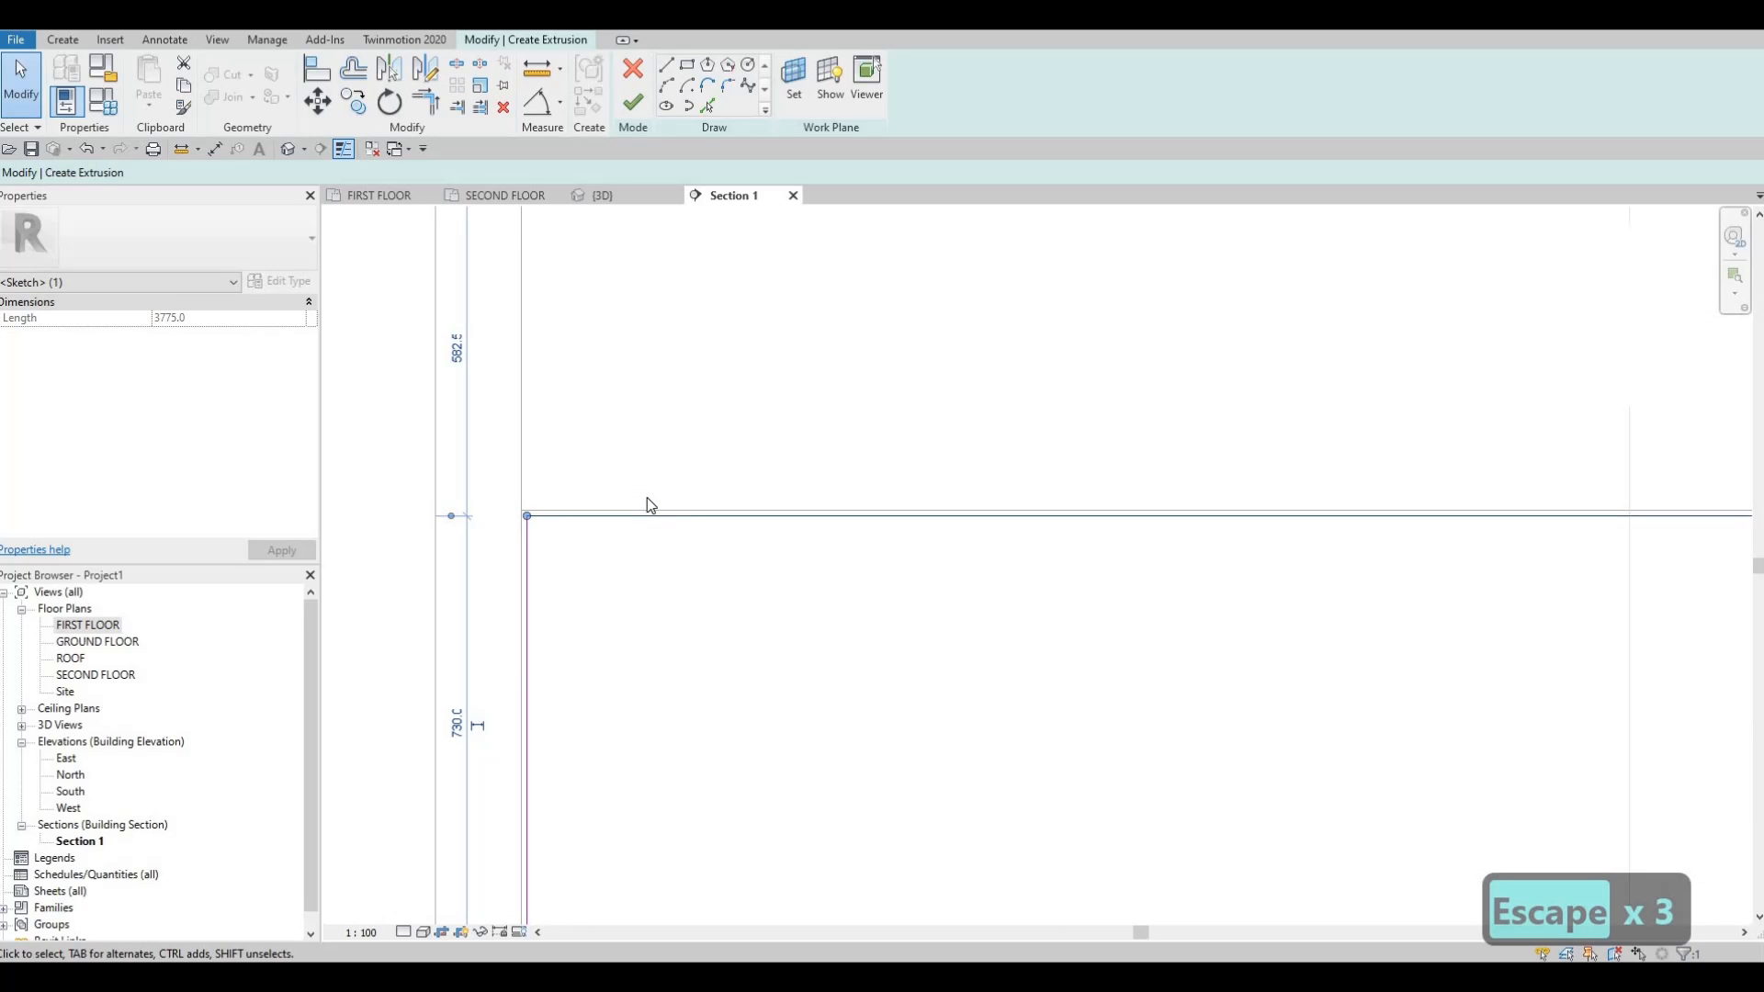
key("Down")
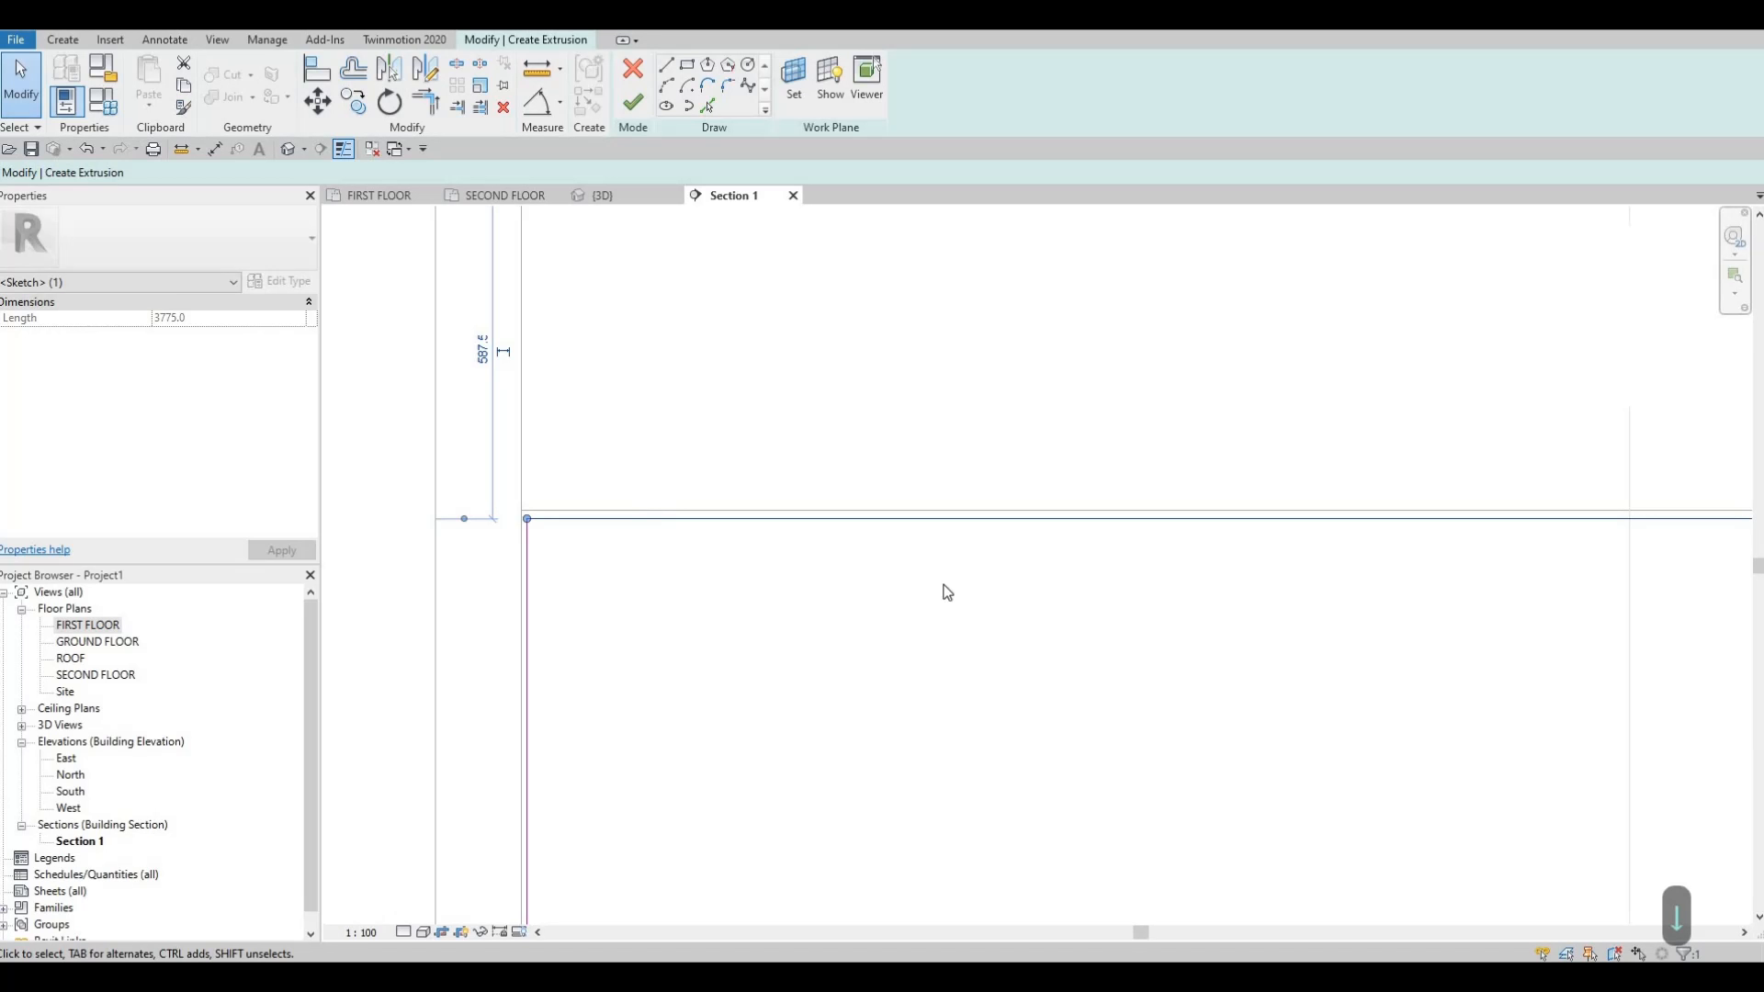
scroll(1259, 444, "down", 4)
key("Escape")
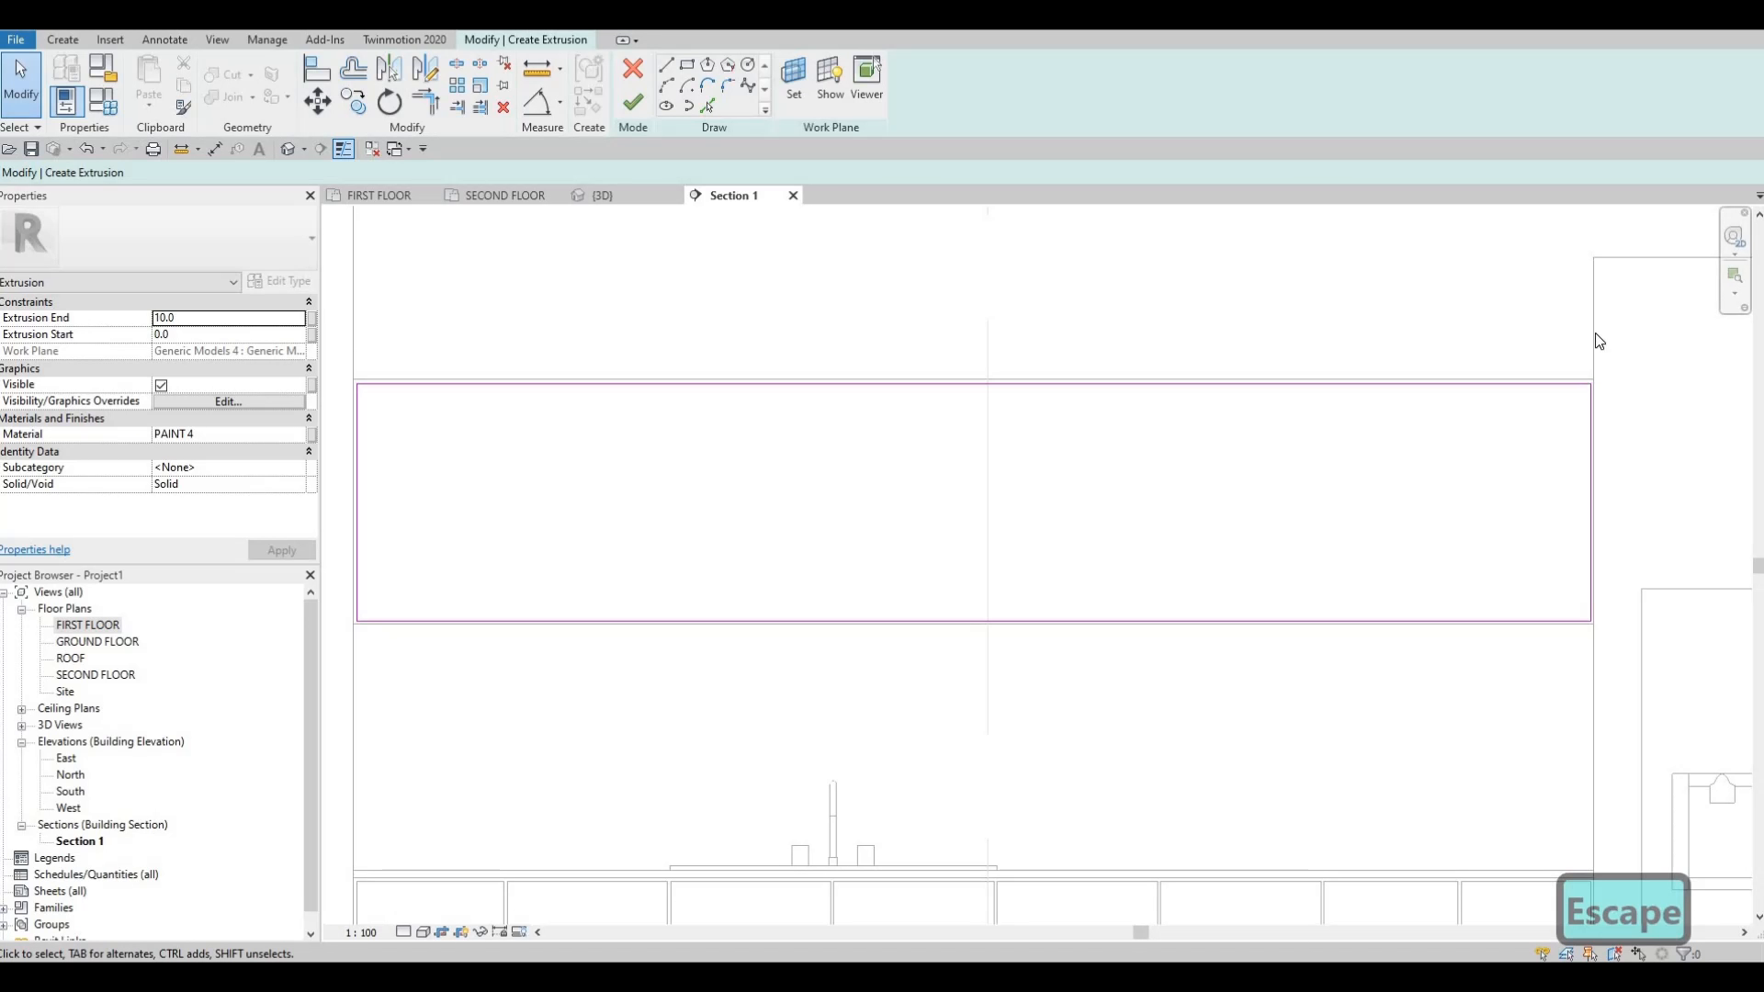
Sketch a vertical line about 1522 mm long from the base cabinet door gap below the faucet up to the rectangle's upper edge.
scroll(579, 426, "down", 1)
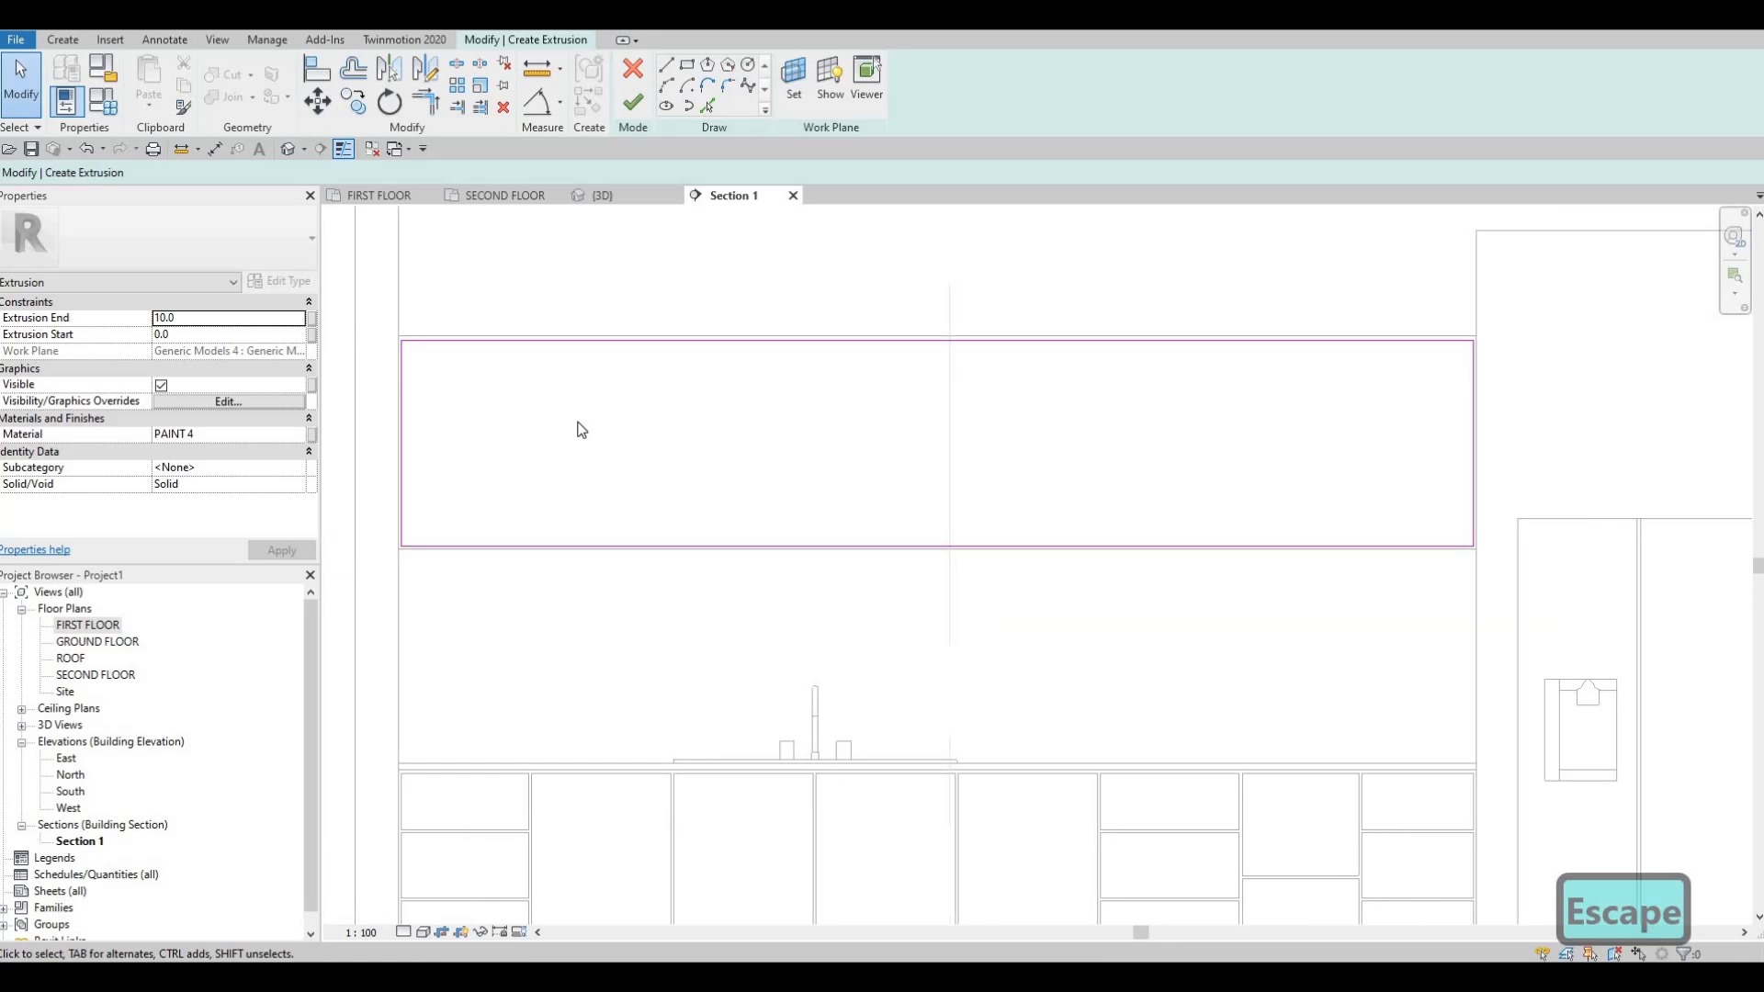
scroll(765, 416, "down", 2)
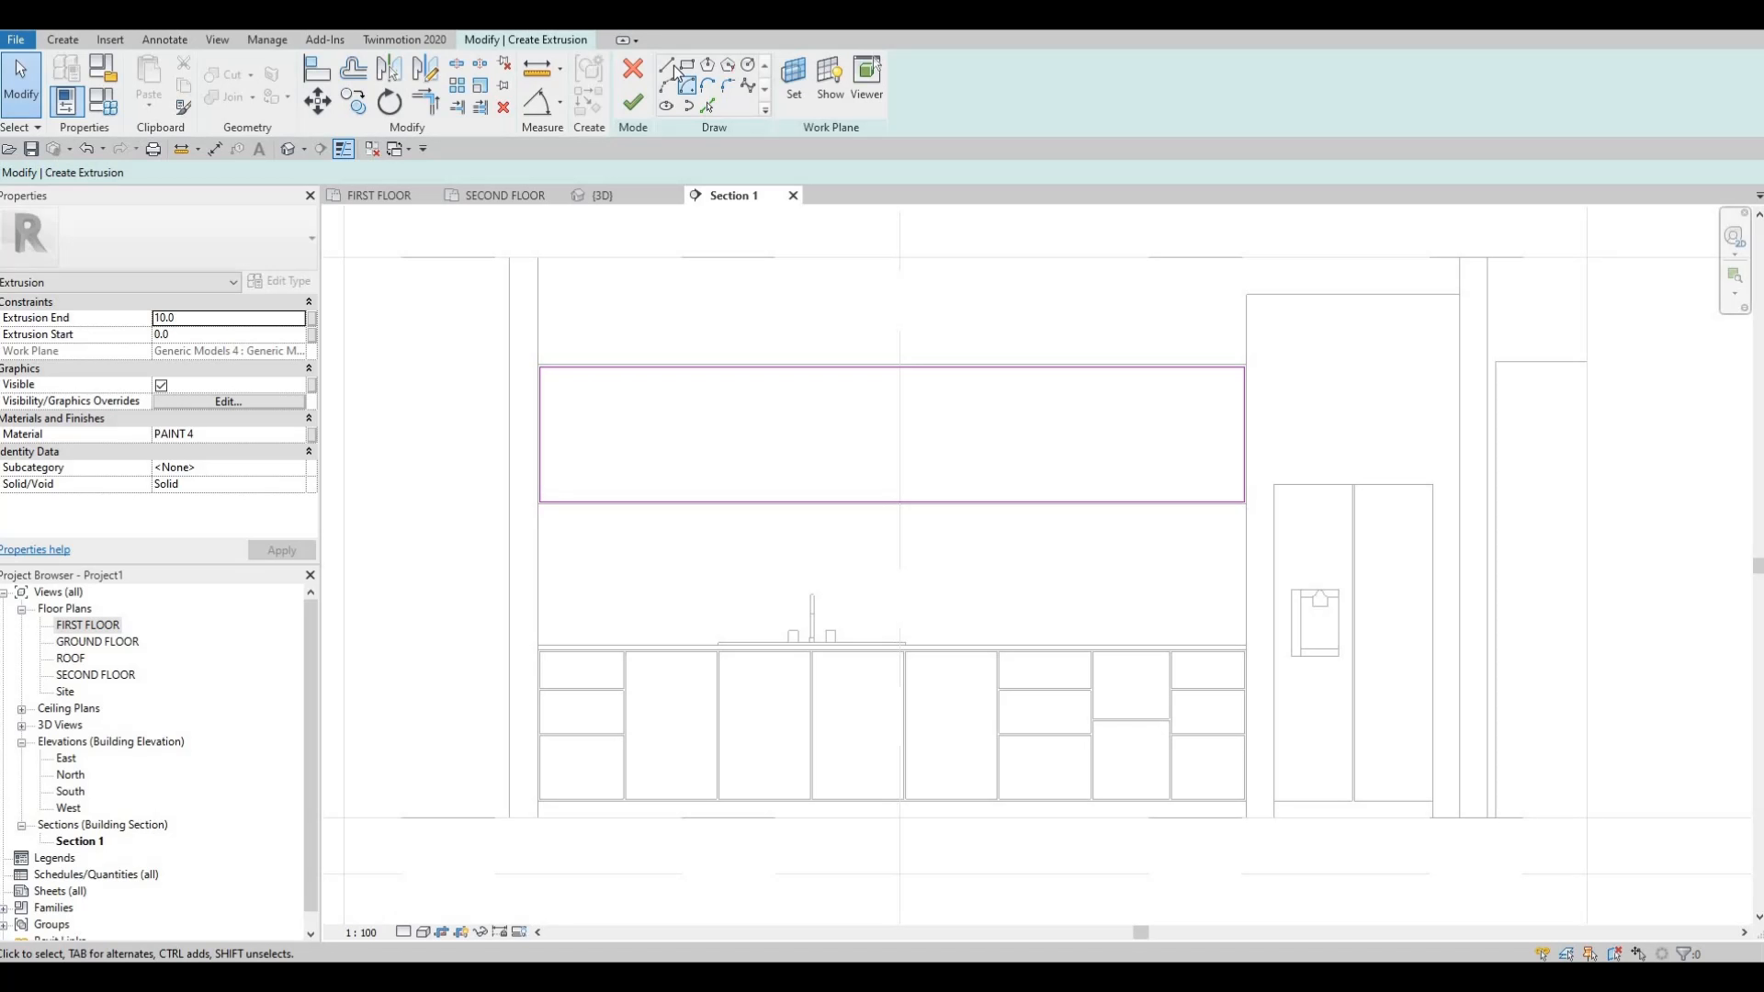
key("l")
key("i")
scroll(808, 632, "up", 5)
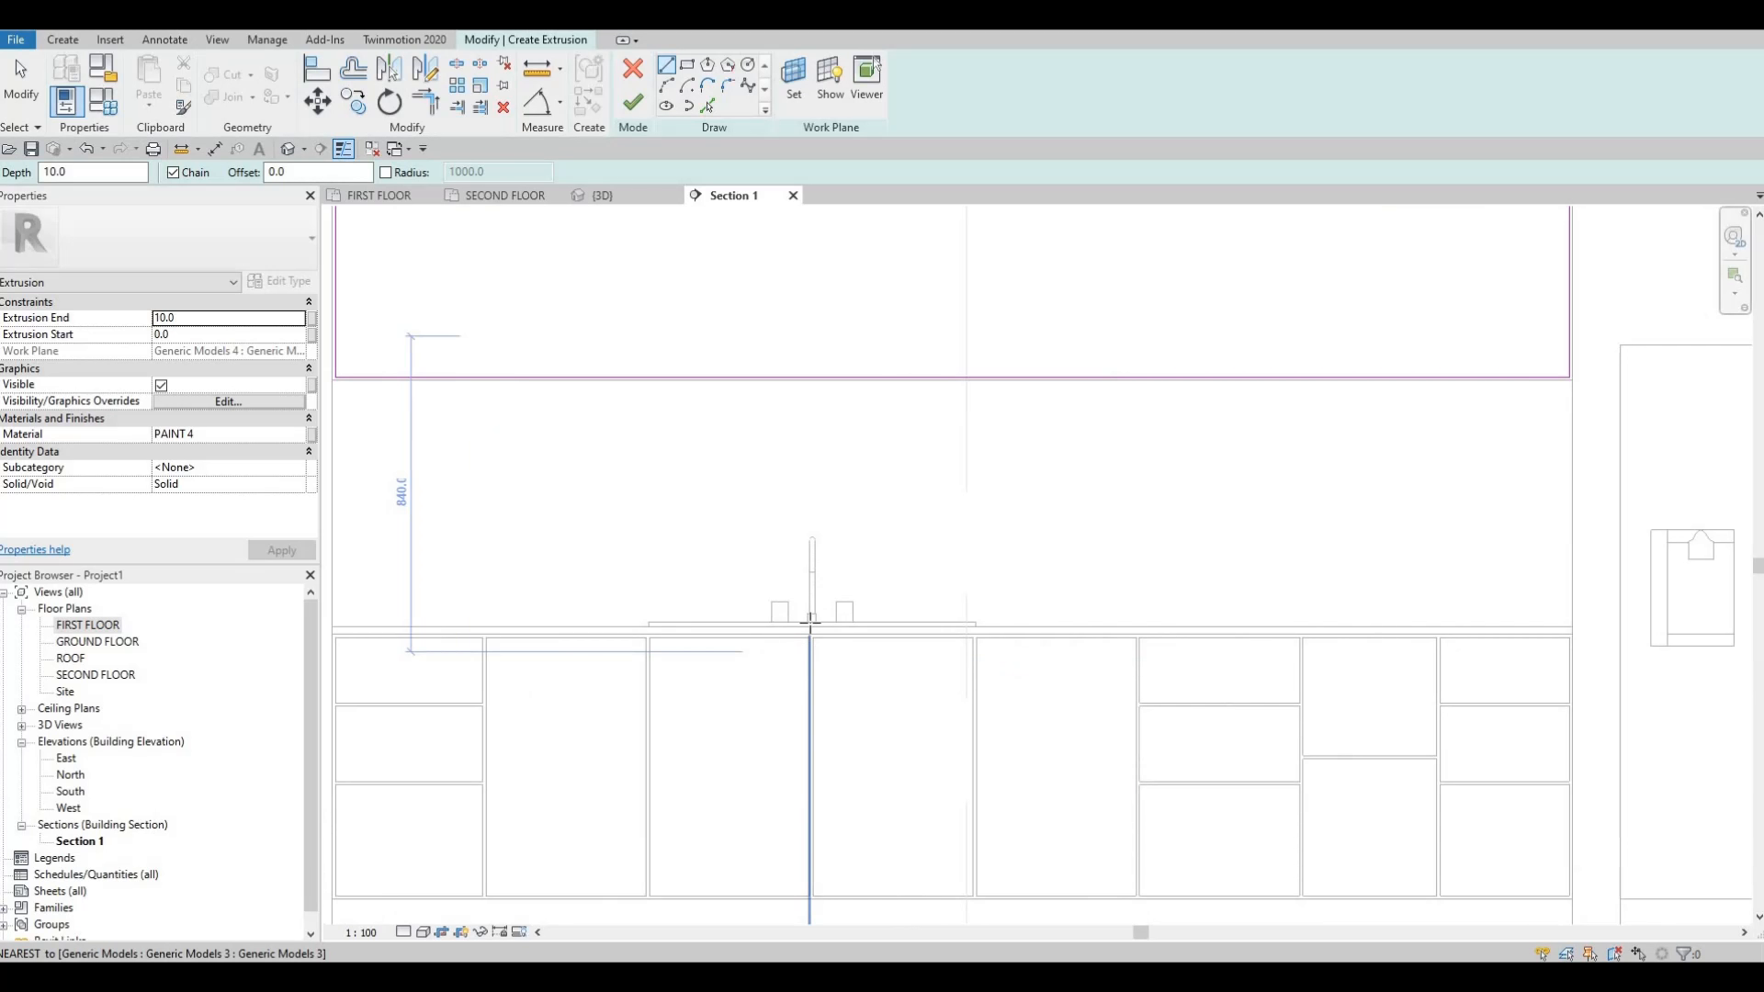
left_click(809, 632)
scroll(791, 680, "up", 4)
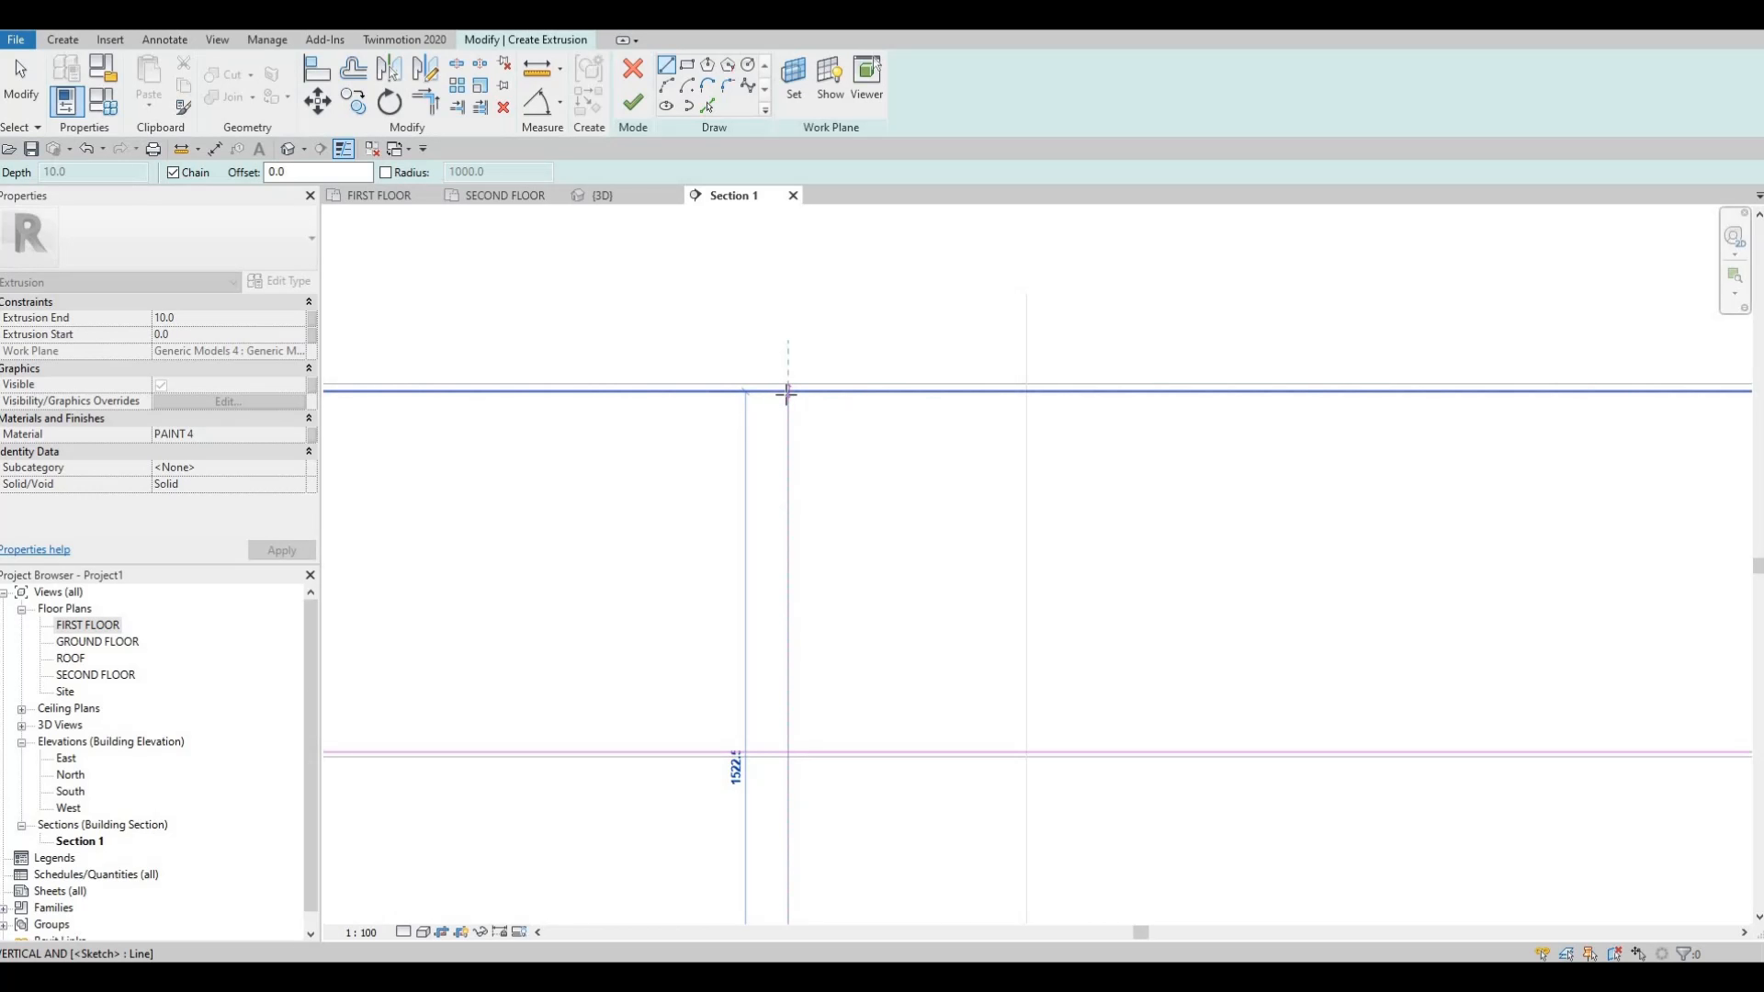
key("Escape")
Sketch a second vertical line about 1522 mm long from the other side of the door gap below the faucet up to the rectangle's upper edge.
scroll(834, 696, "down", 3)
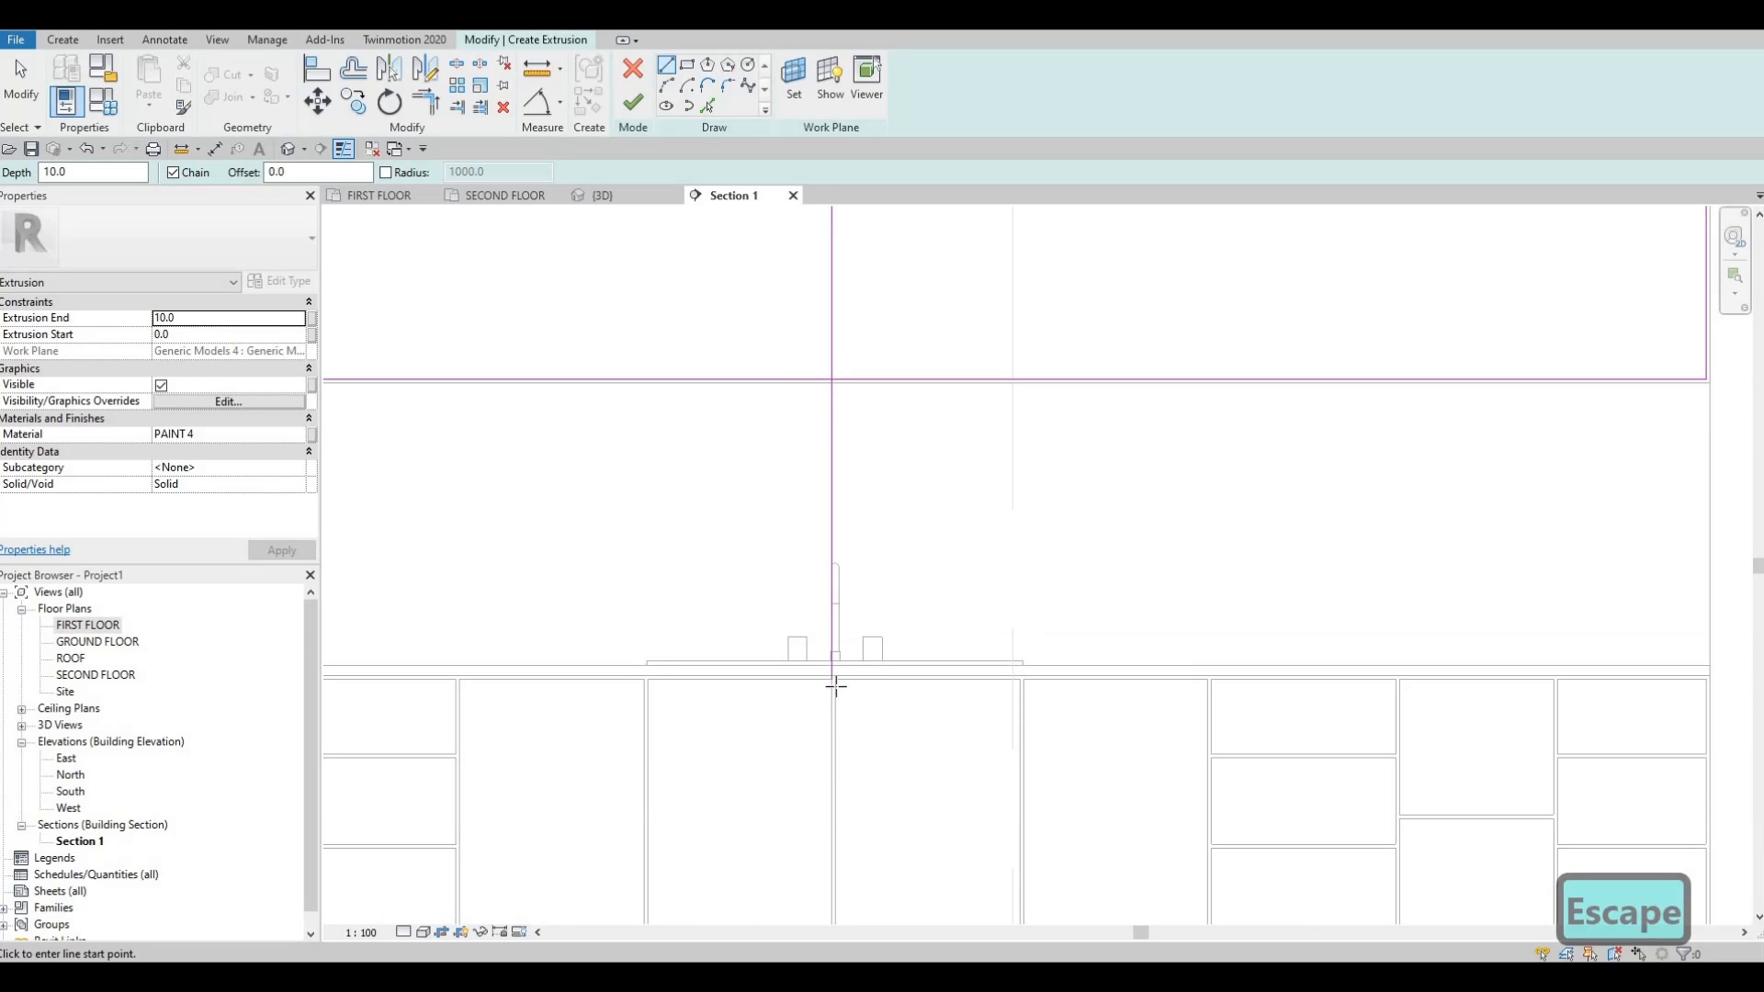
scroll(834, 681, "up", 2)
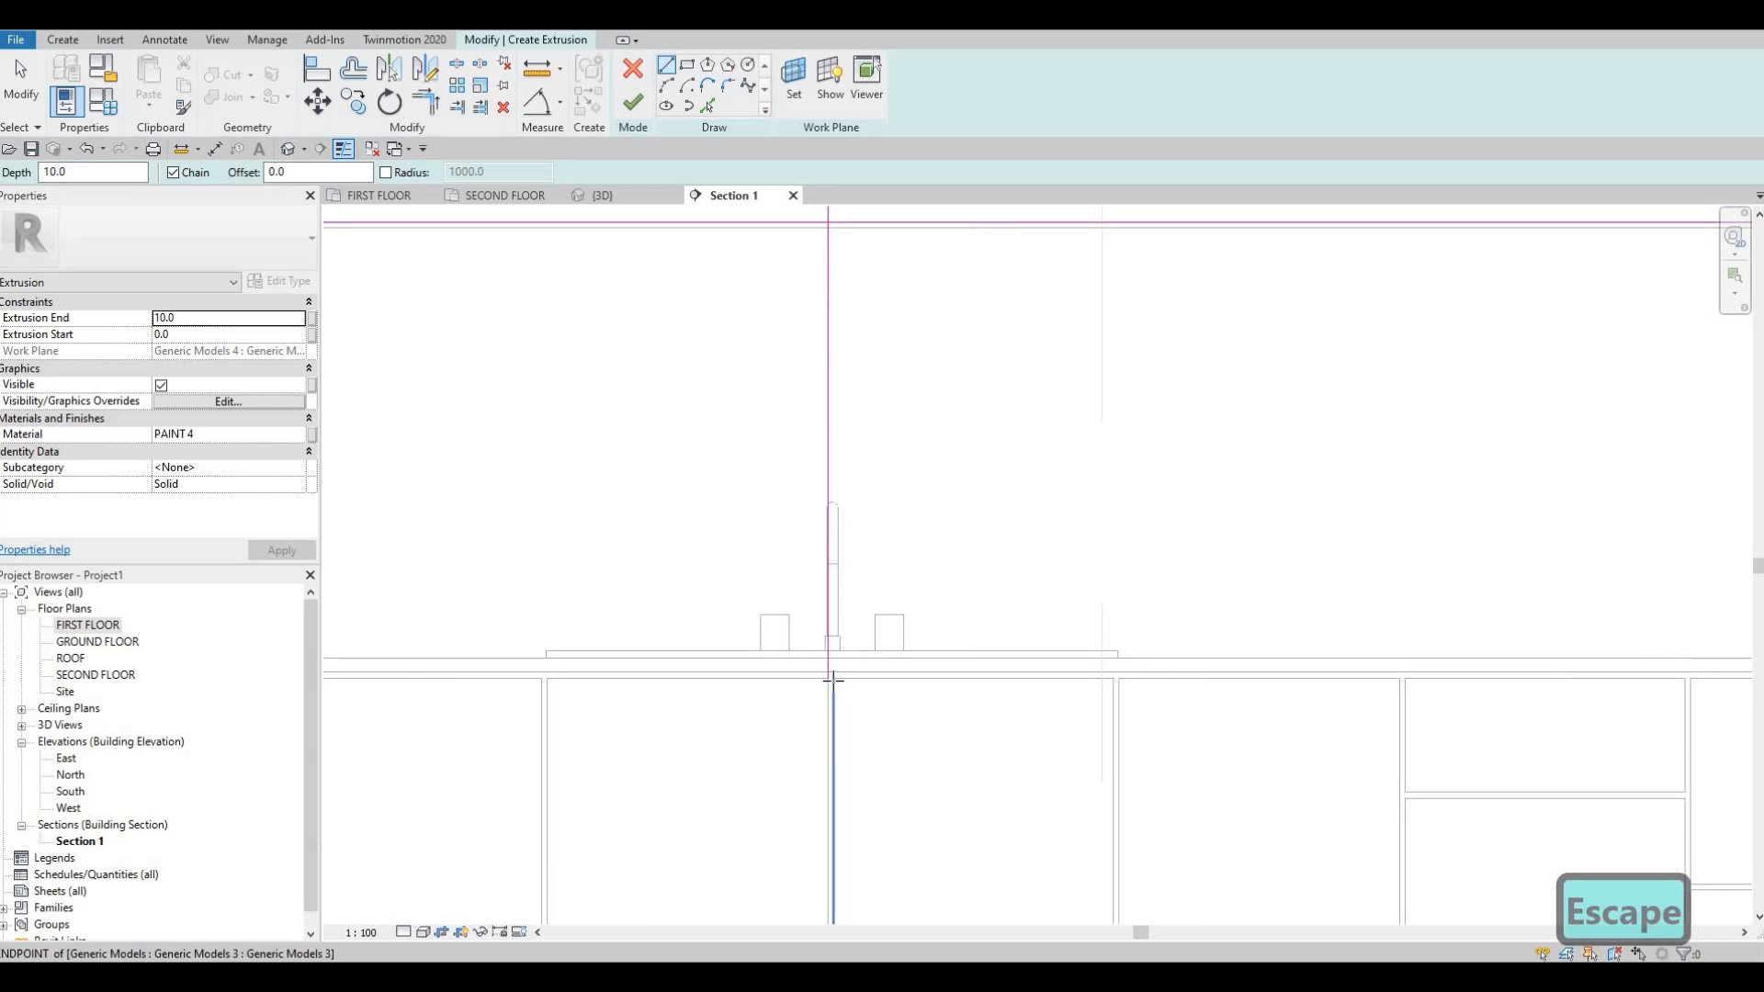
left_click(827, 678)
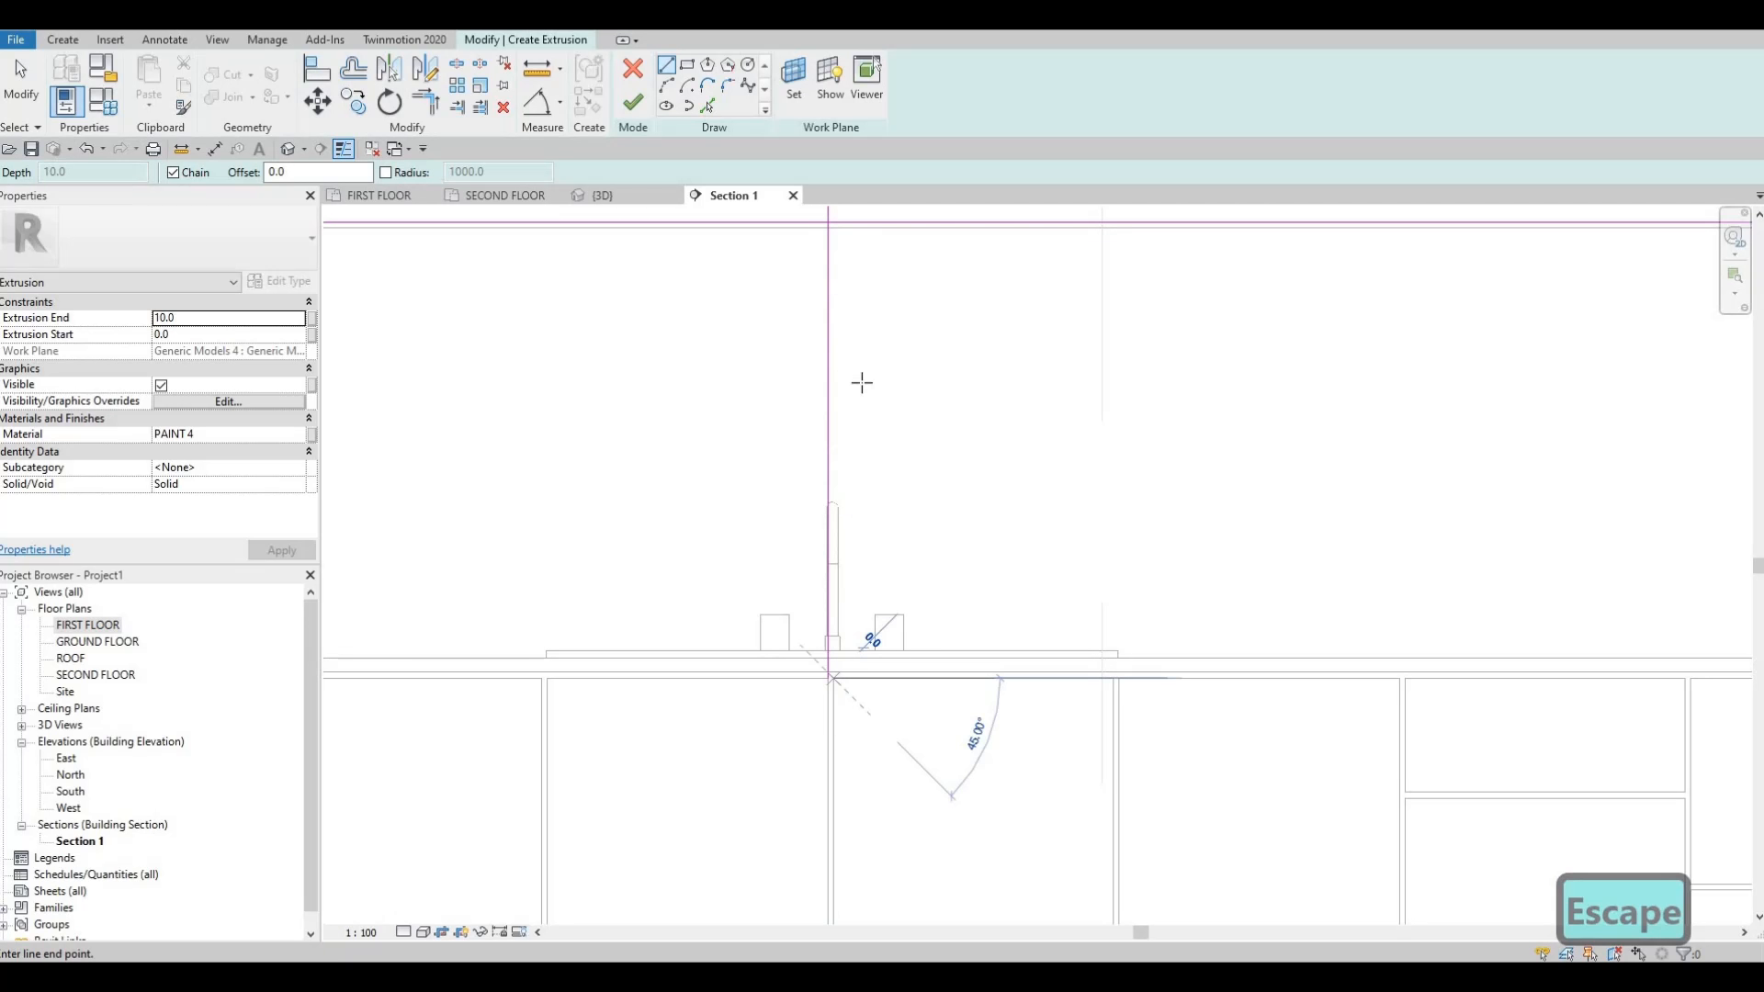
middle_click_drag(834, 459, 819, 792)
middle_click_drag(867, 349, 826, 818)
middle_click_drag(788, 541, 788, 552)
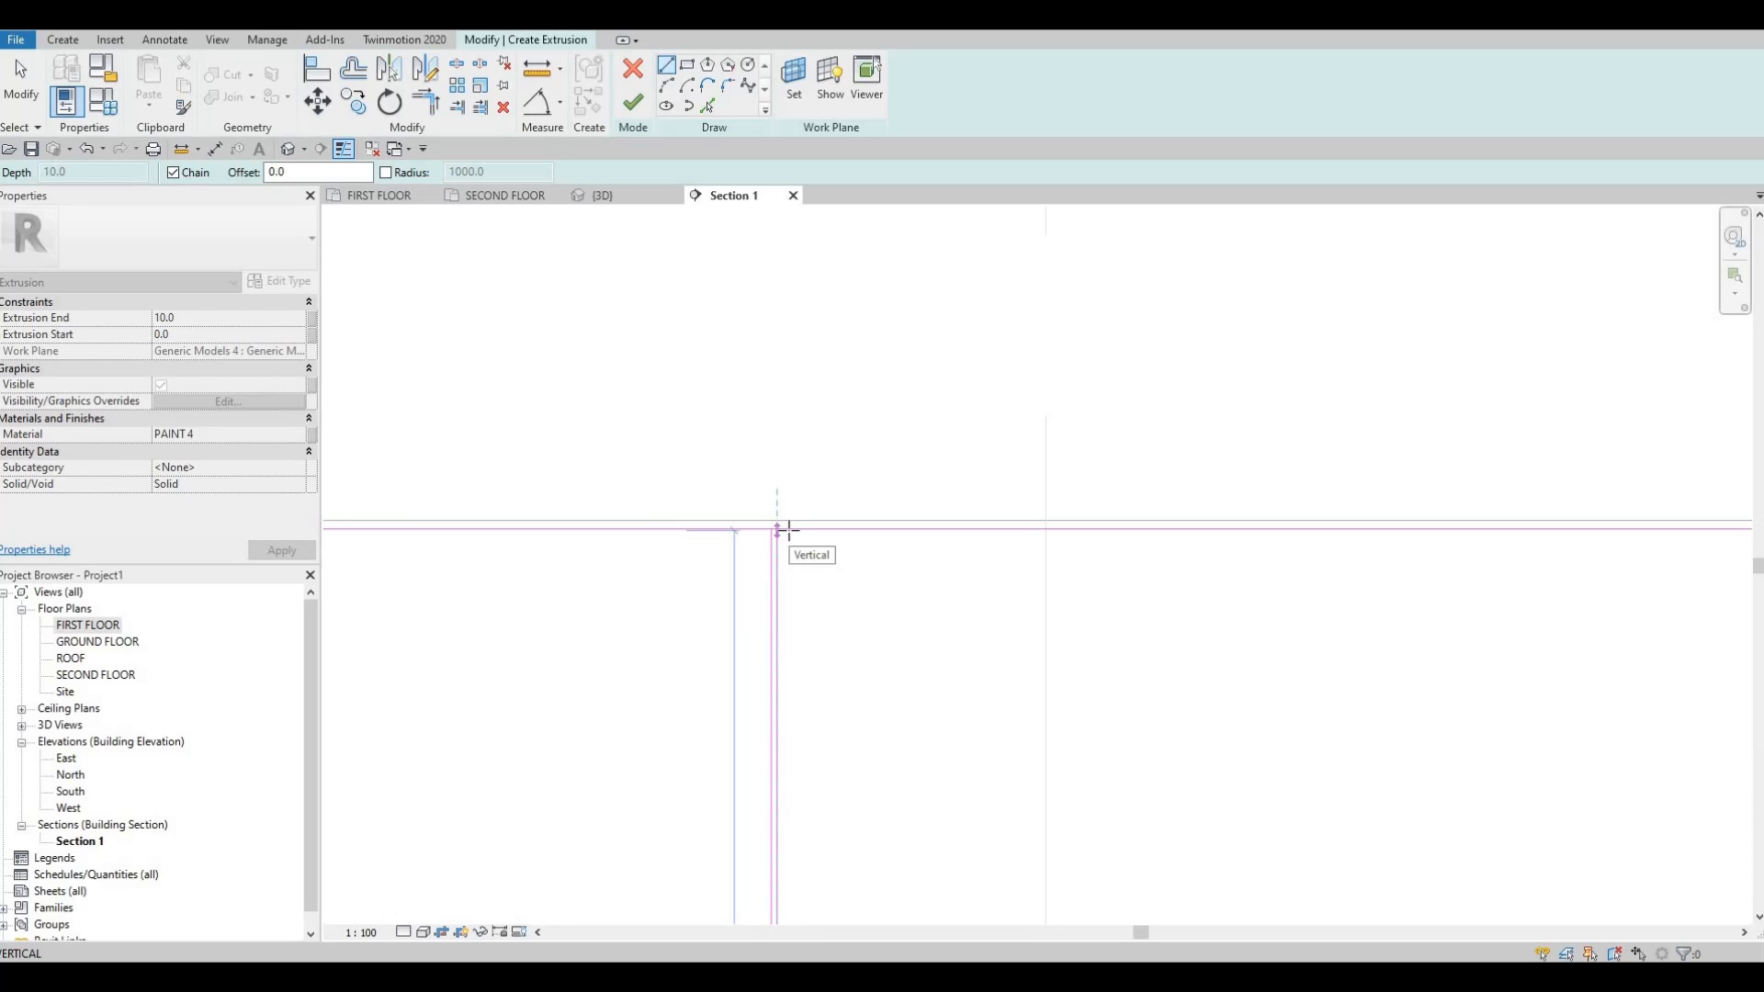
key("Escape")
scroll(856, 586, "down", 2)
key("Escape")
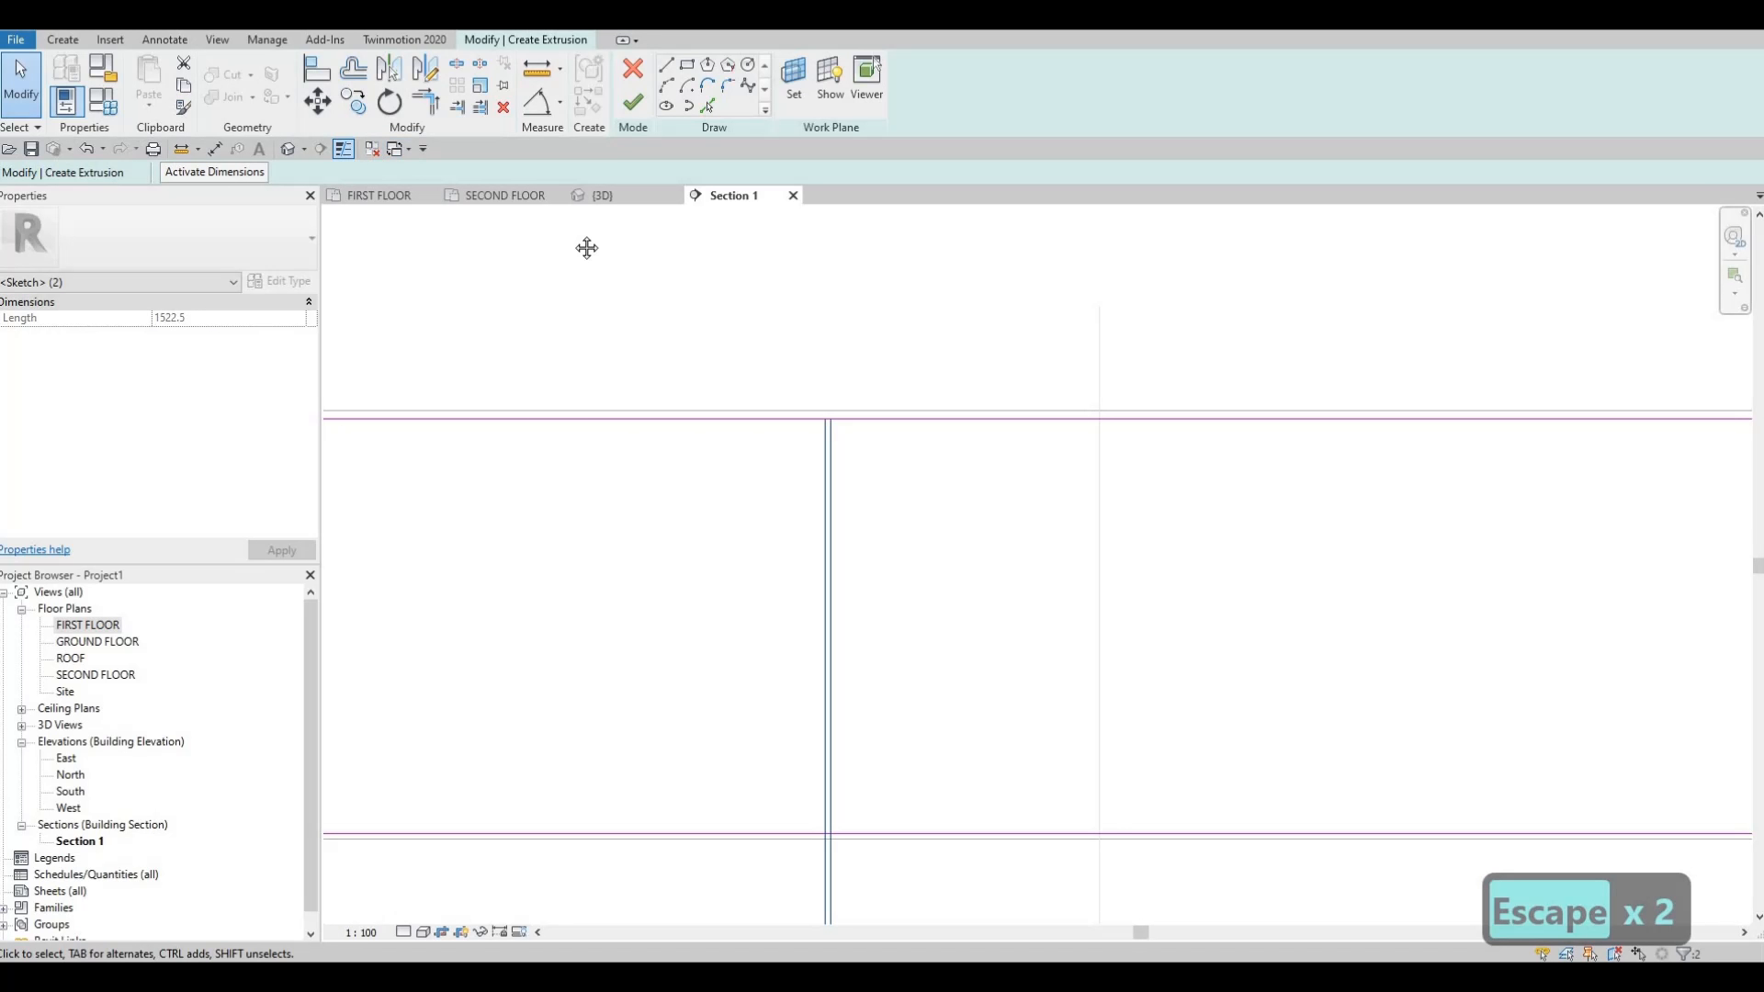
Copy the pair of vertical lines, with multiple copies enabled, onto the two base cabinet gaps left of the faucet.
scroll(827, 574, "down", 2)
mouse_move(827, 574)
middle_mouse_down()
mouse_move(826, 441)
mouse_move(749, 366)
middle_mouse_up()
scroll(827, 440, "down", 2)
left_click_drag(781, 393, 701, 346)
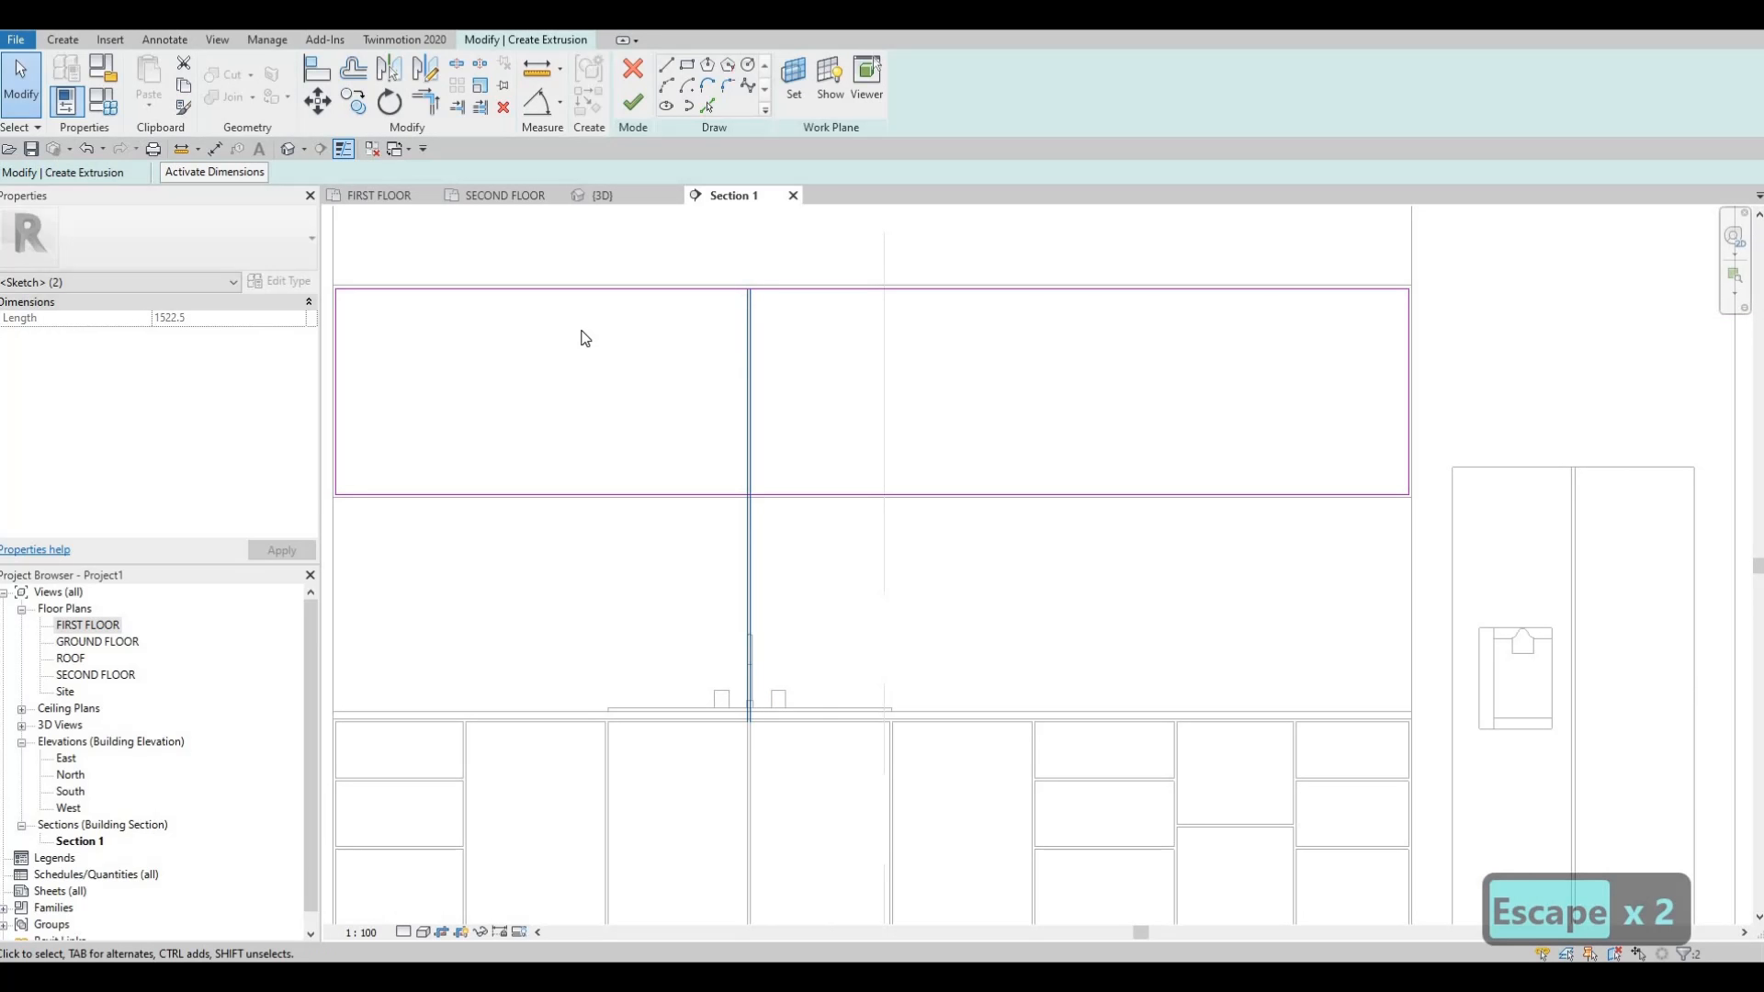
left_click(364, 110)
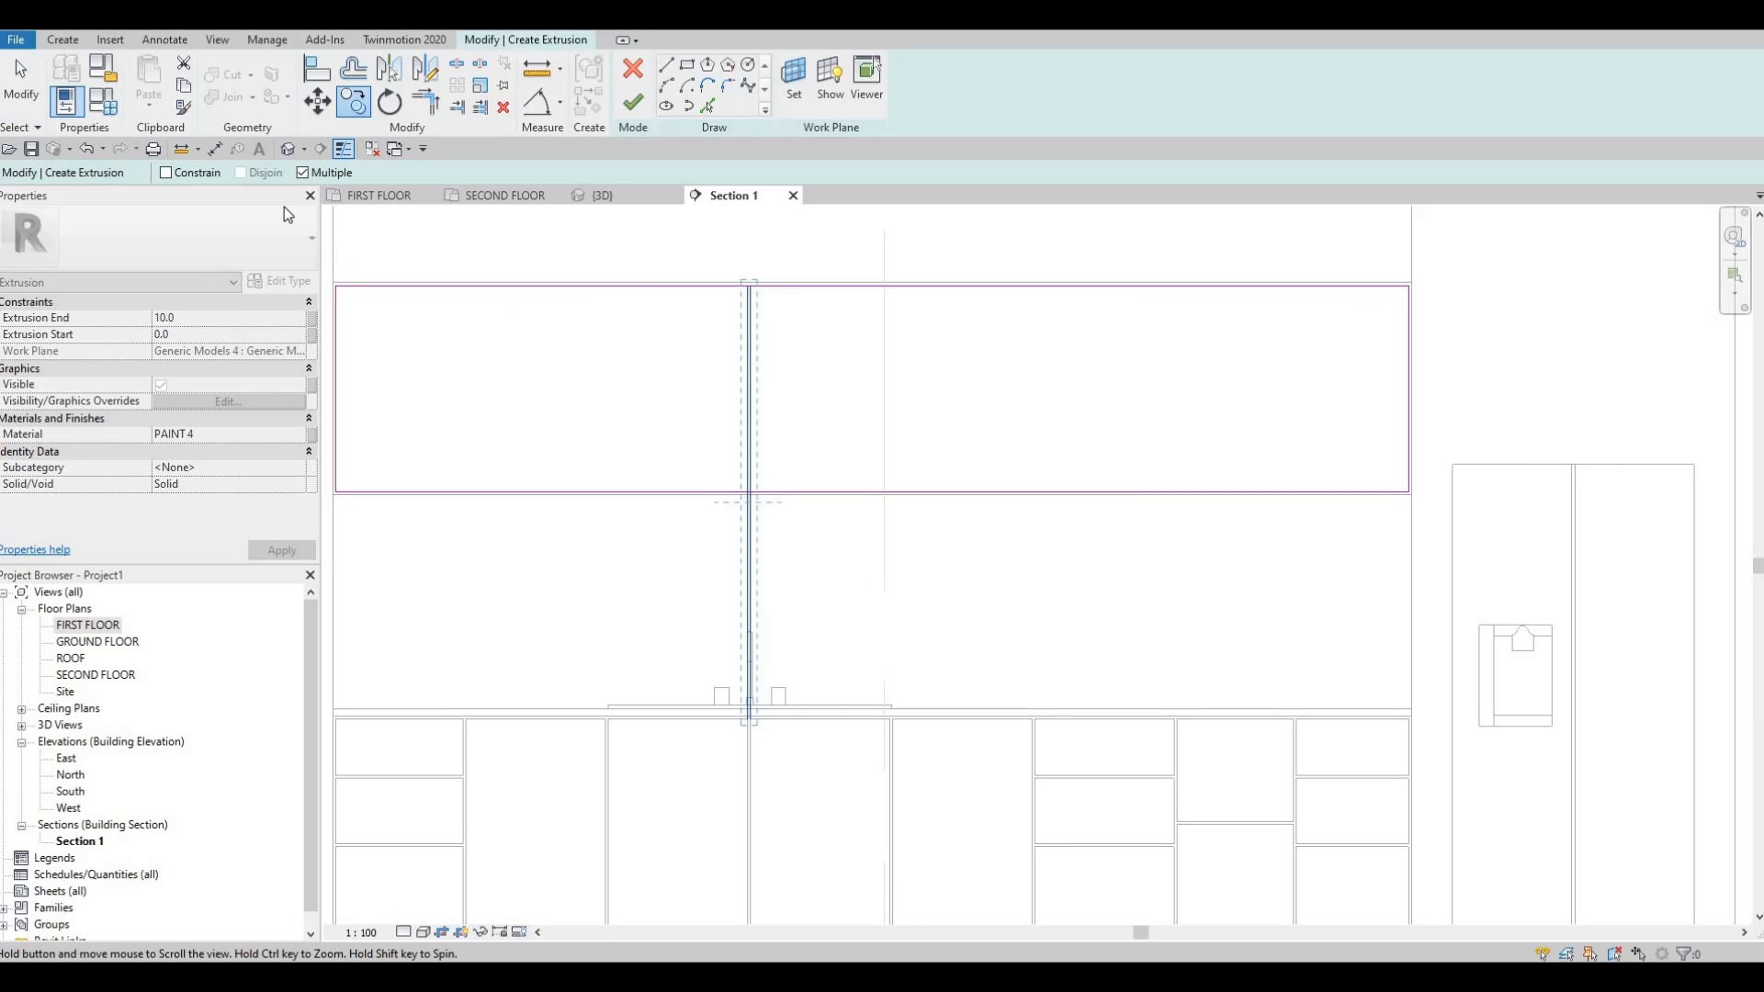
middle_click_drag(664, 707, 723, 520)
scroll(810, 557, "up", 2)
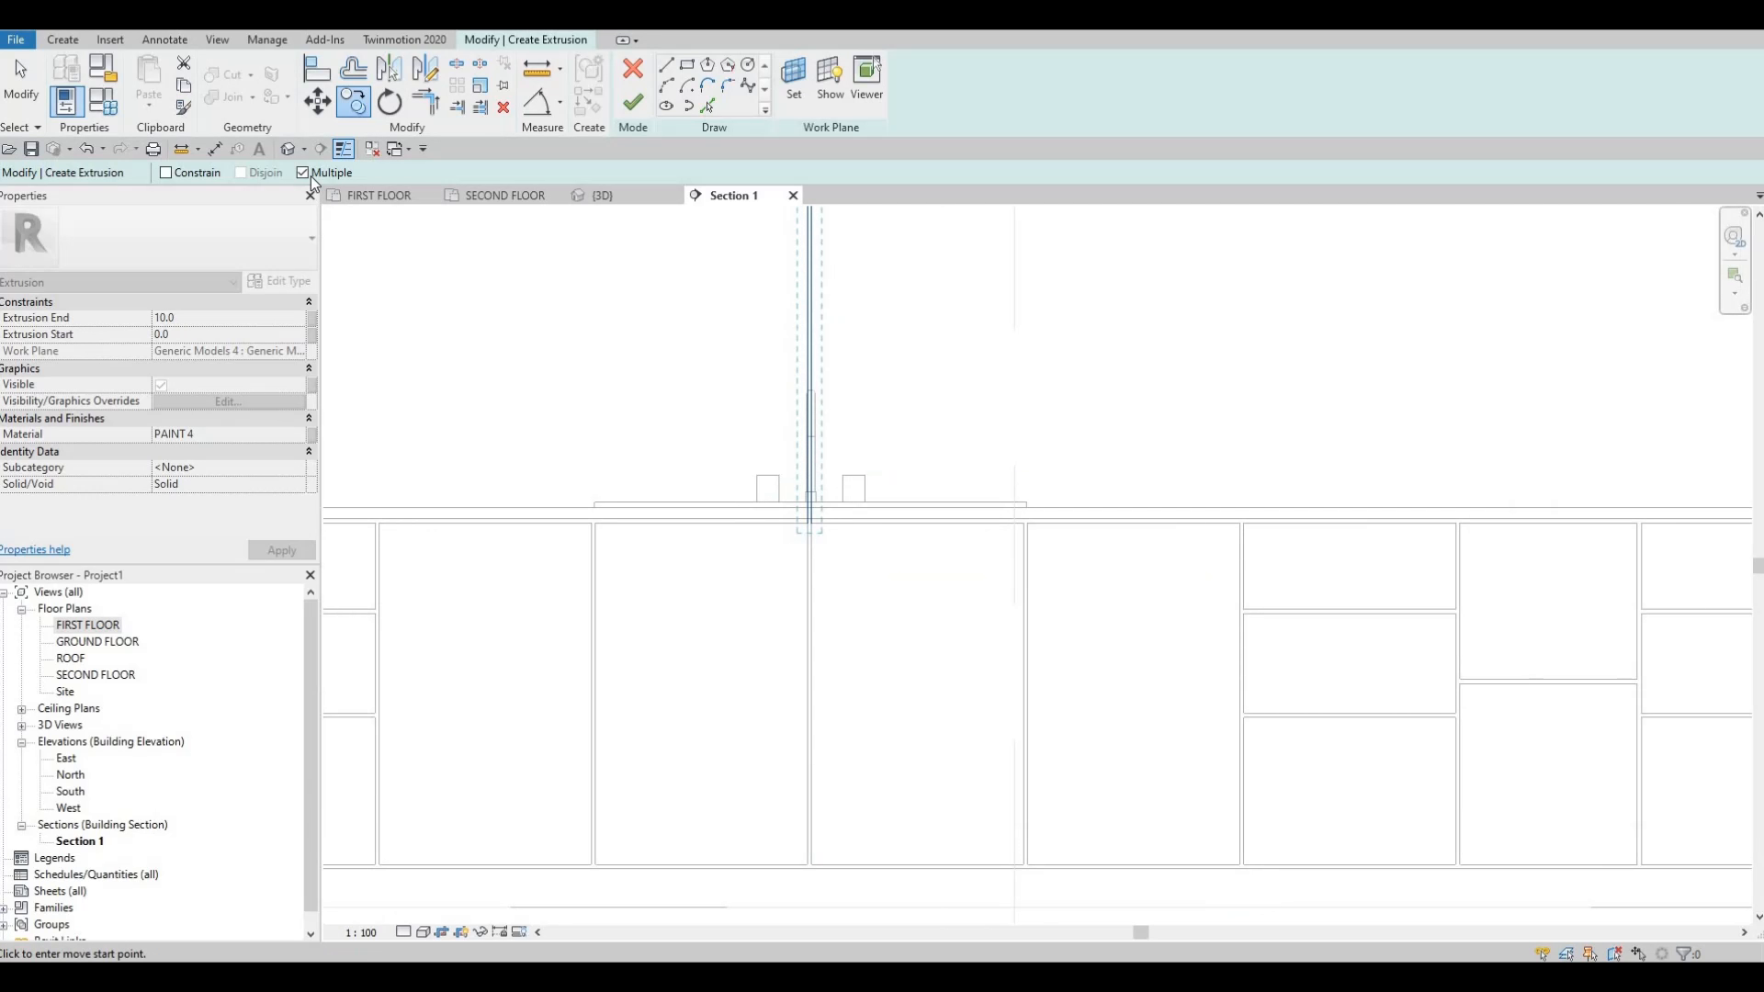
scroll(845, 533, "up", 4)
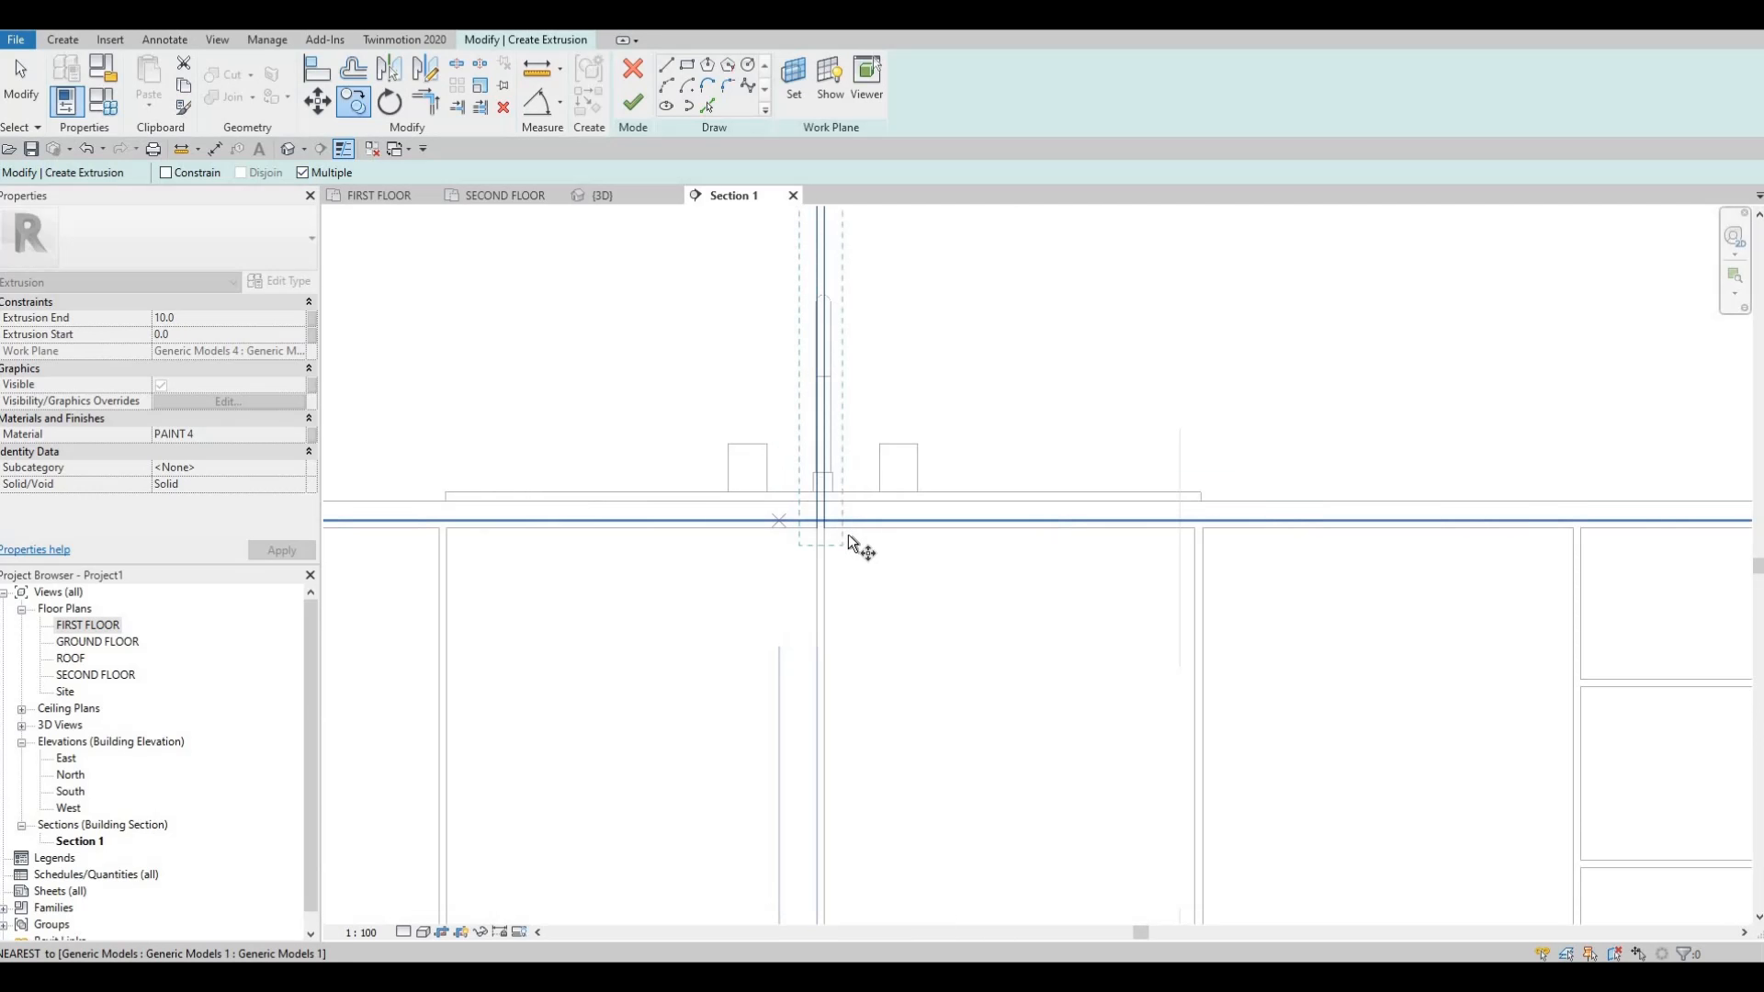
middle_click_drag(489, 538, 1112, 544)
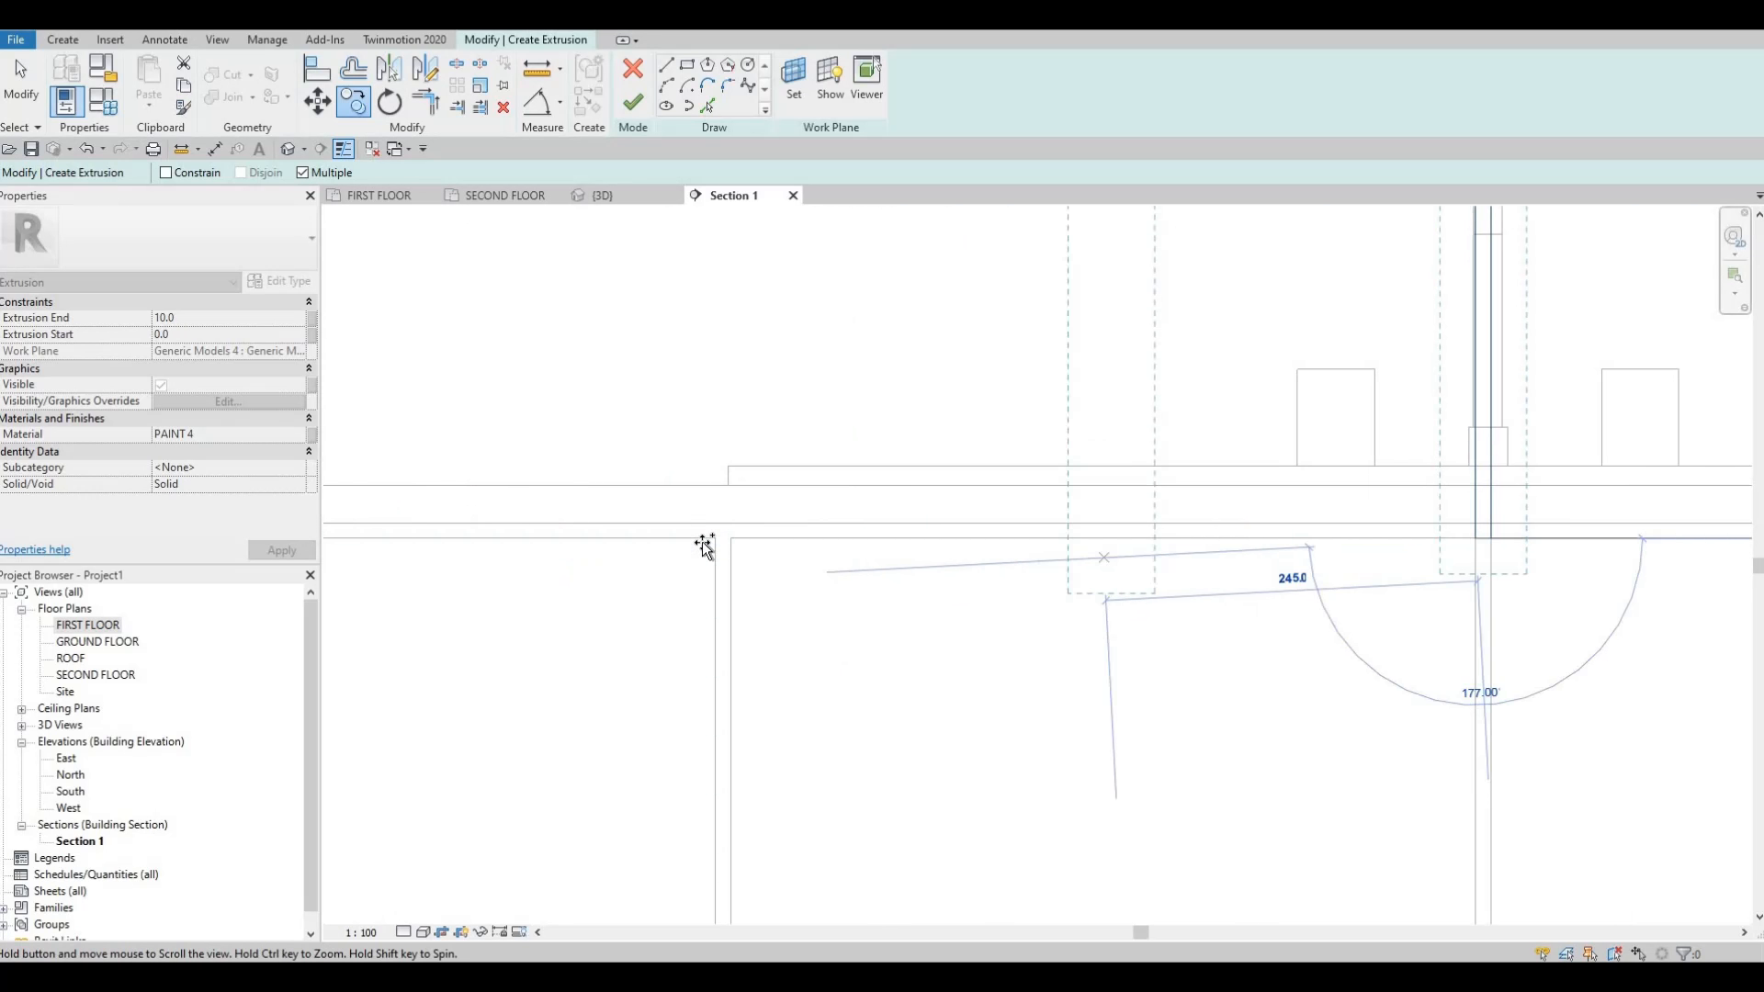
scroll(716, 551, "down", 3)
scroll(709, 551, "up", 3)
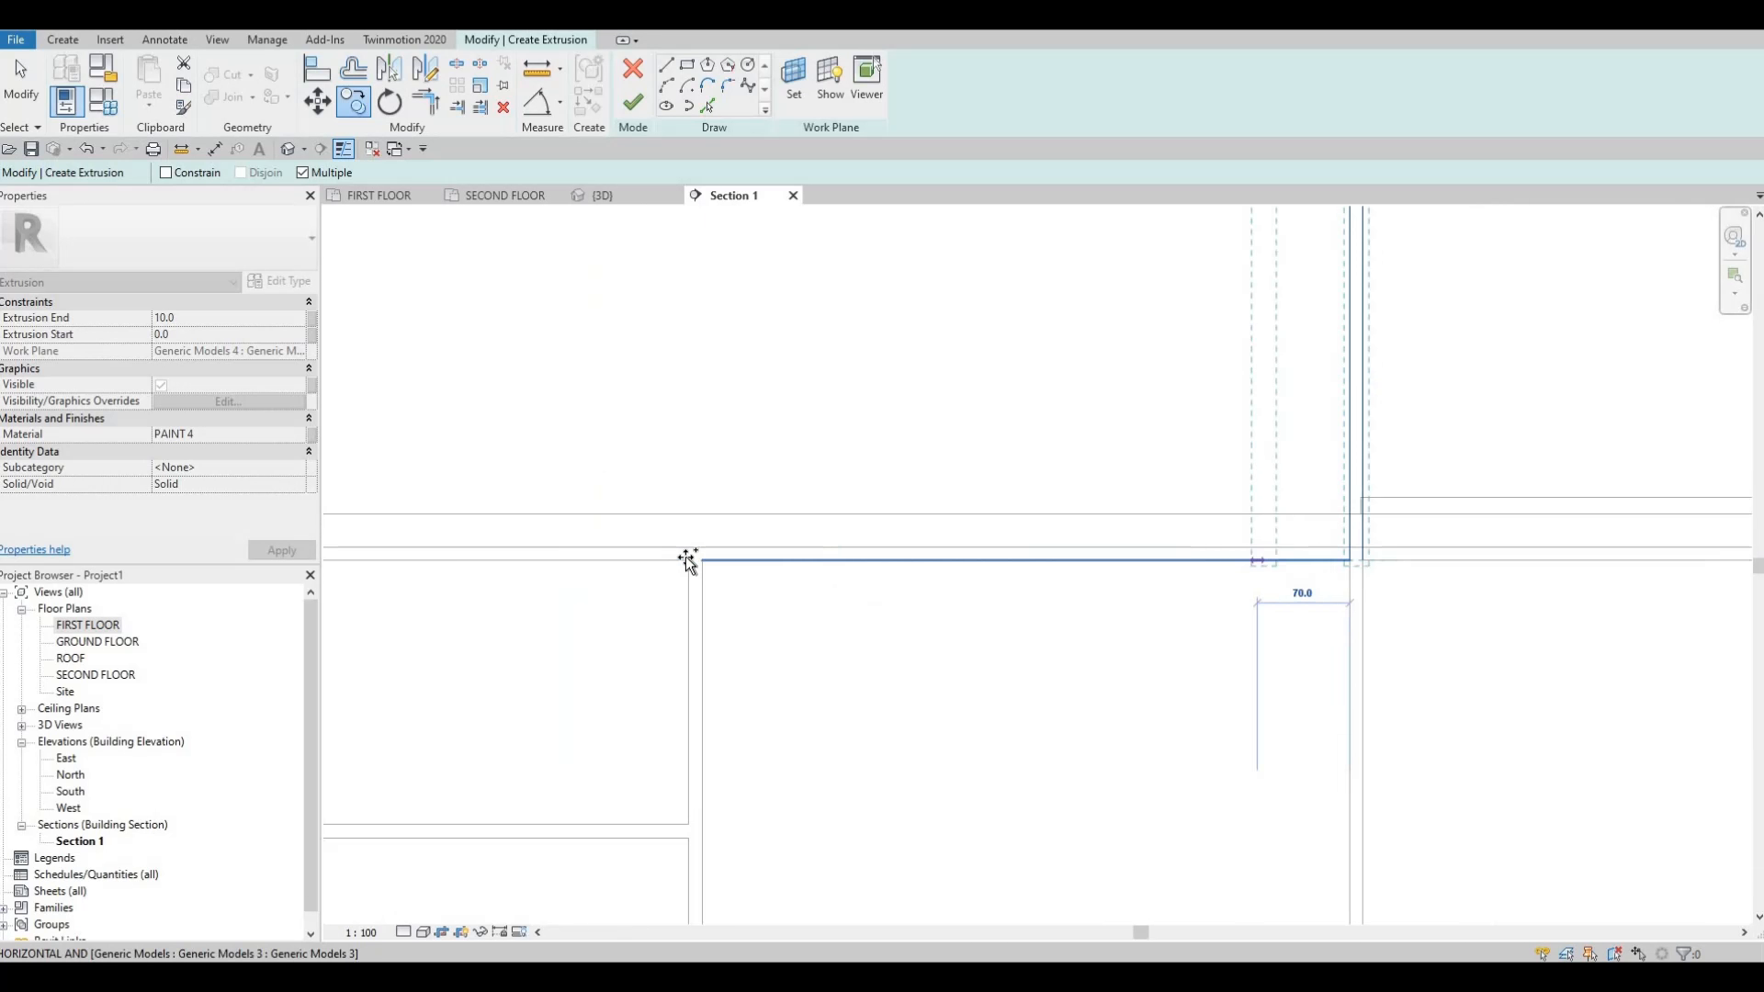
left_click(688, 559)
scroll(689, 513, "down", 2)
middle_click_drag(1238, 536, 1055, 555)
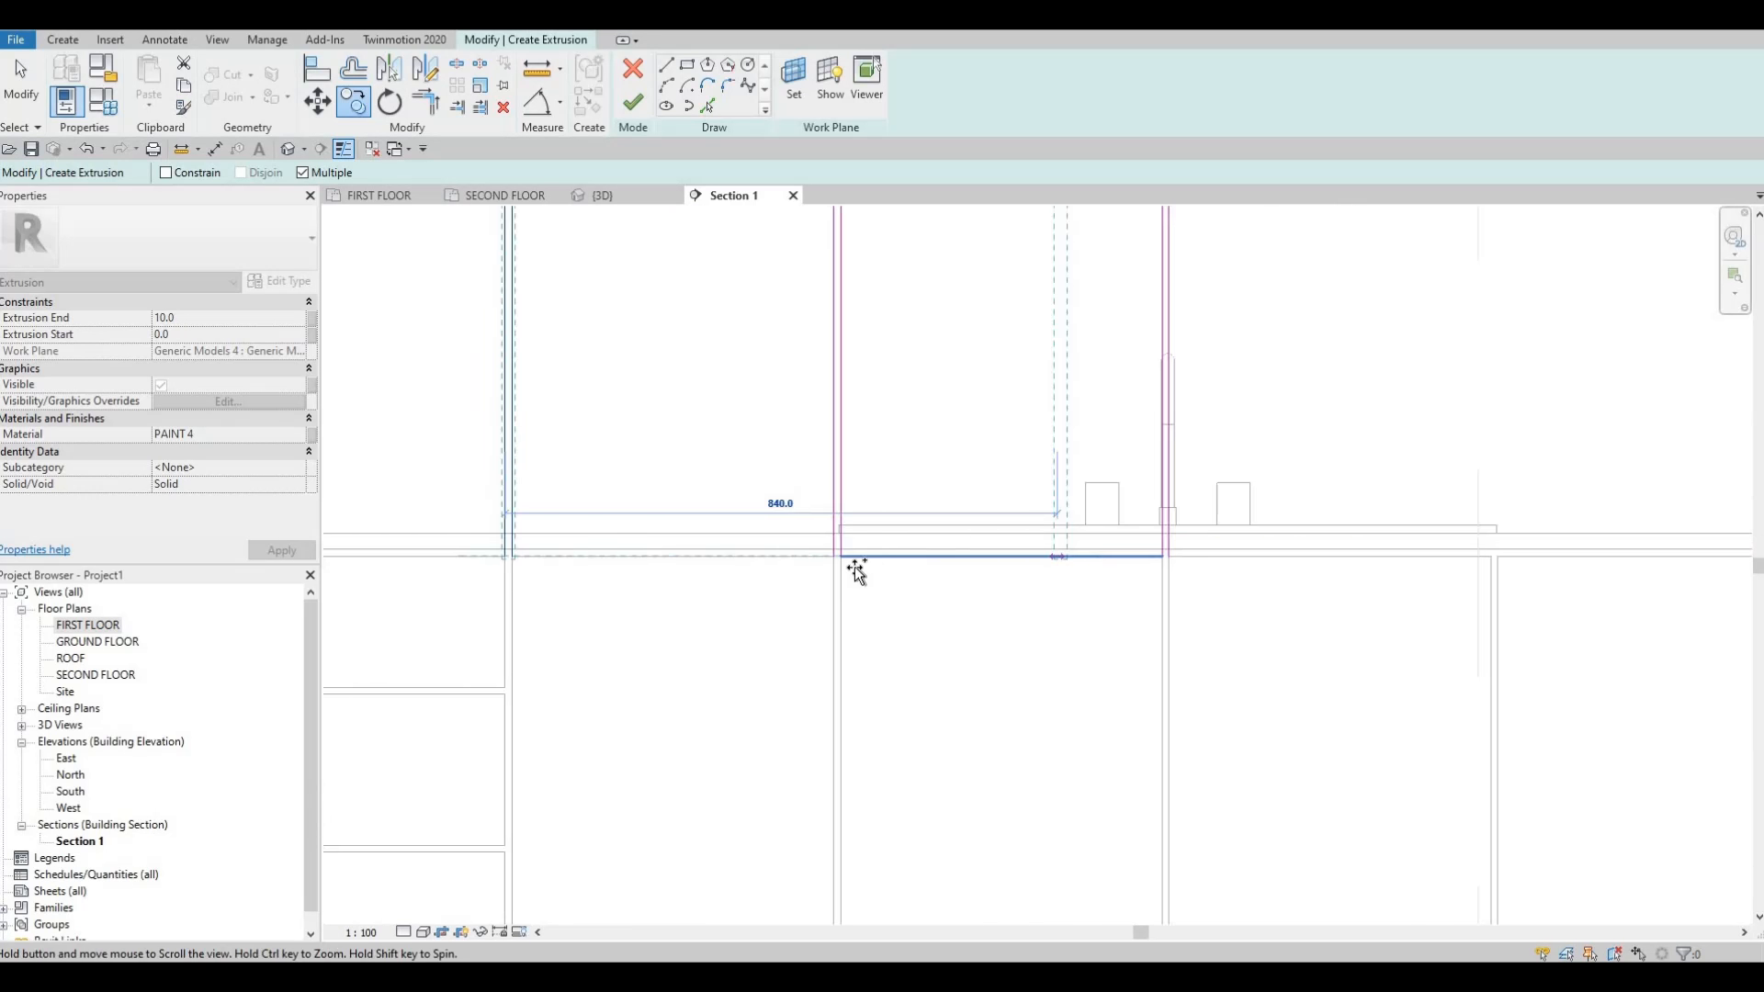
Place further copies of the line pair on the four base cabinet gaps right of the faucet and end the copying.
middle_click_drag(1715, 555, 933, 551)
scroll(905, 551, "up", 2)
left_click(757, 553)
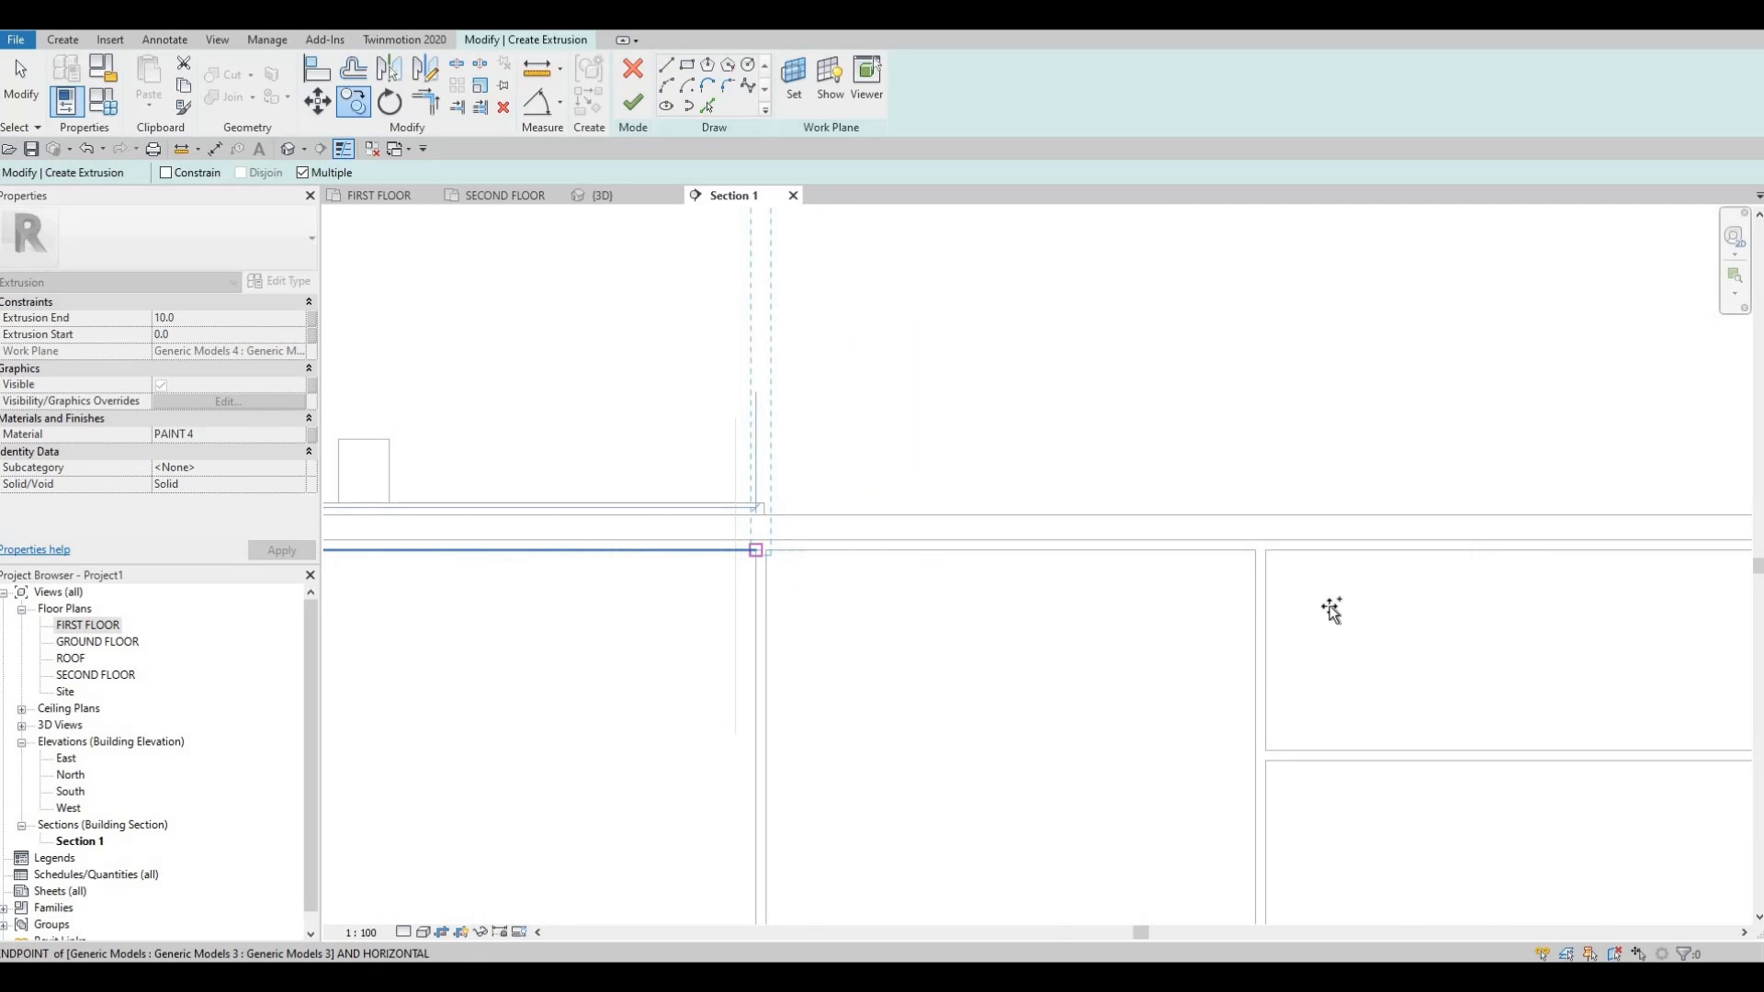
left_click(1265, 551)
middle_click_drag(1406, 553, 790, 544)
scroll(808, 548, "down", 1)
scroll(1056, 549, "up", 2)
left_click(1005, 547)
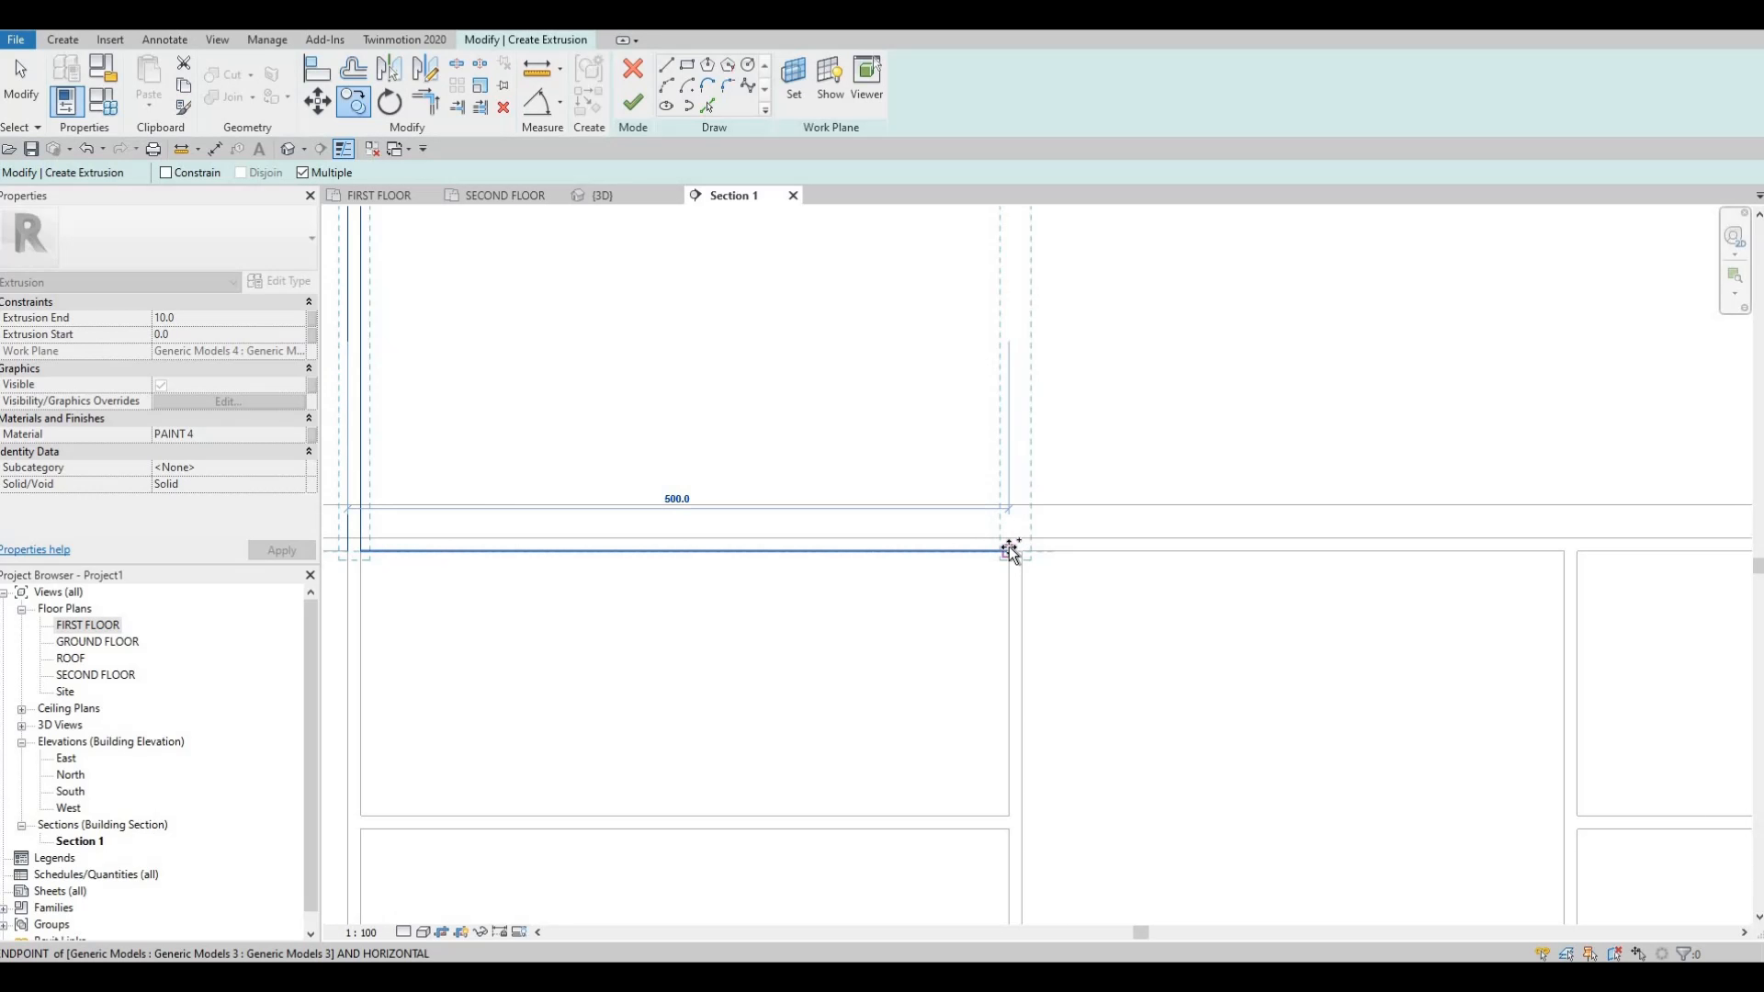
scroll(1164, 574, "down", 2)
middle_click_drag(1383, 573, 1098, 597)
scroll(1187, 572, "up", 2)
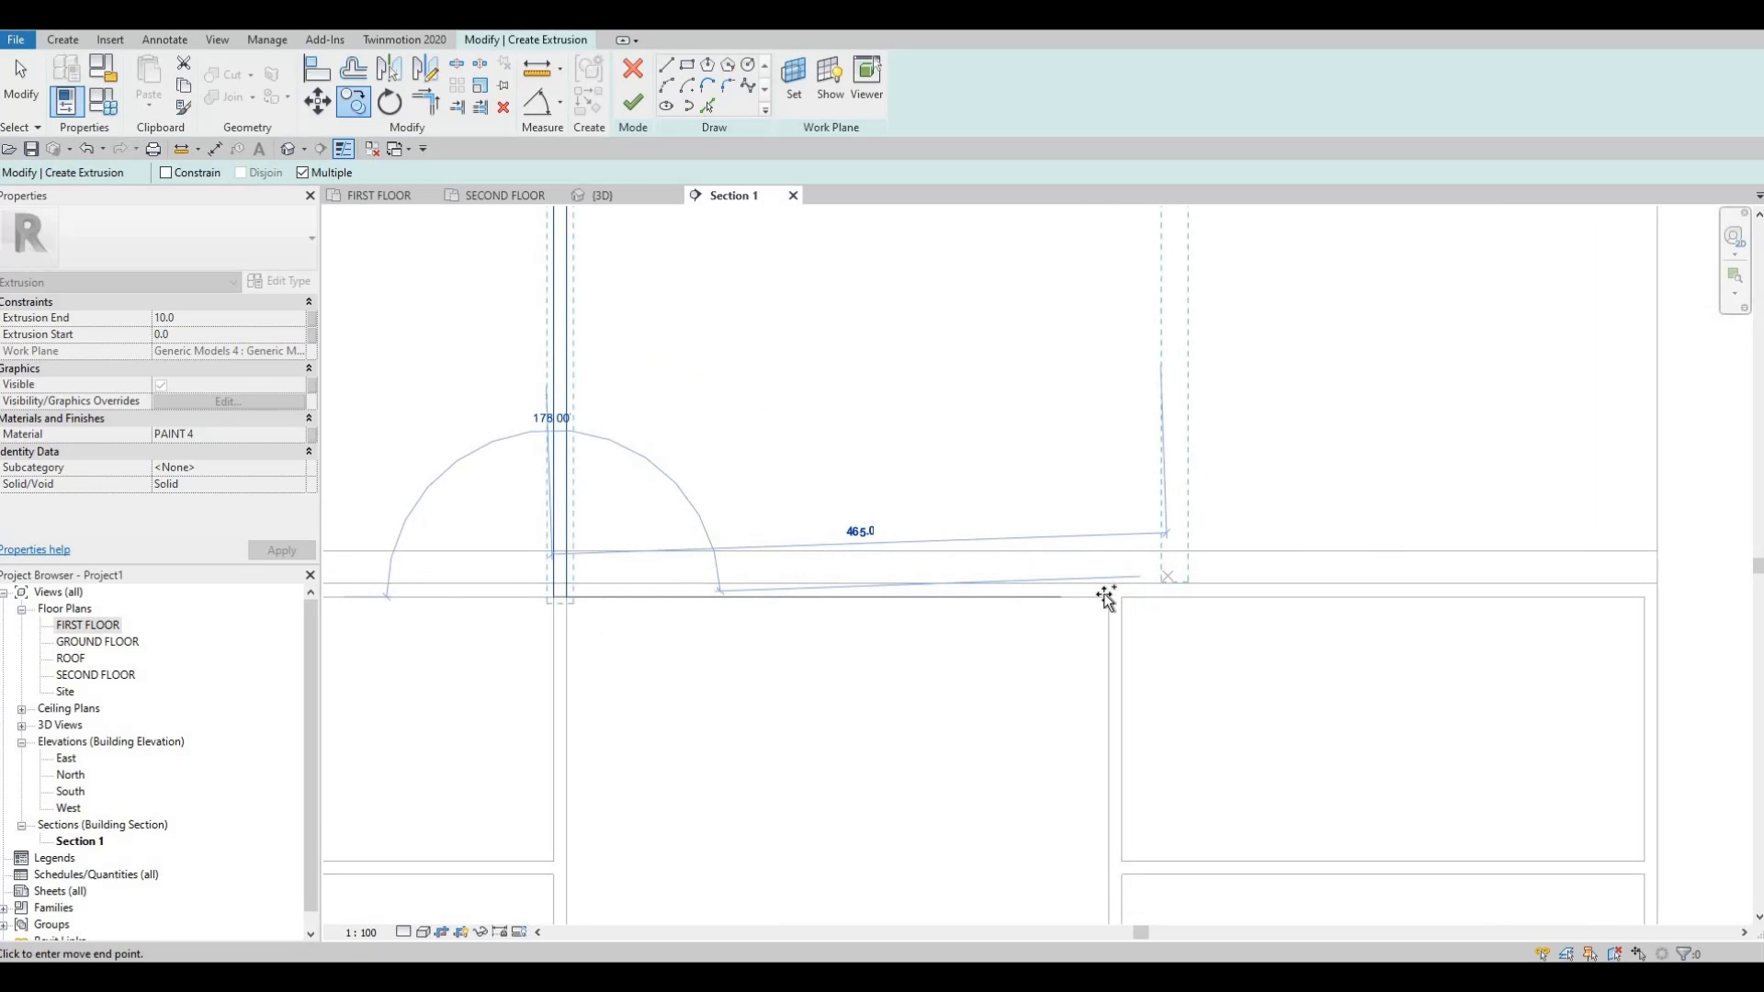
left_click(1108, 597)
scroll(1135, 511, "down", 6)
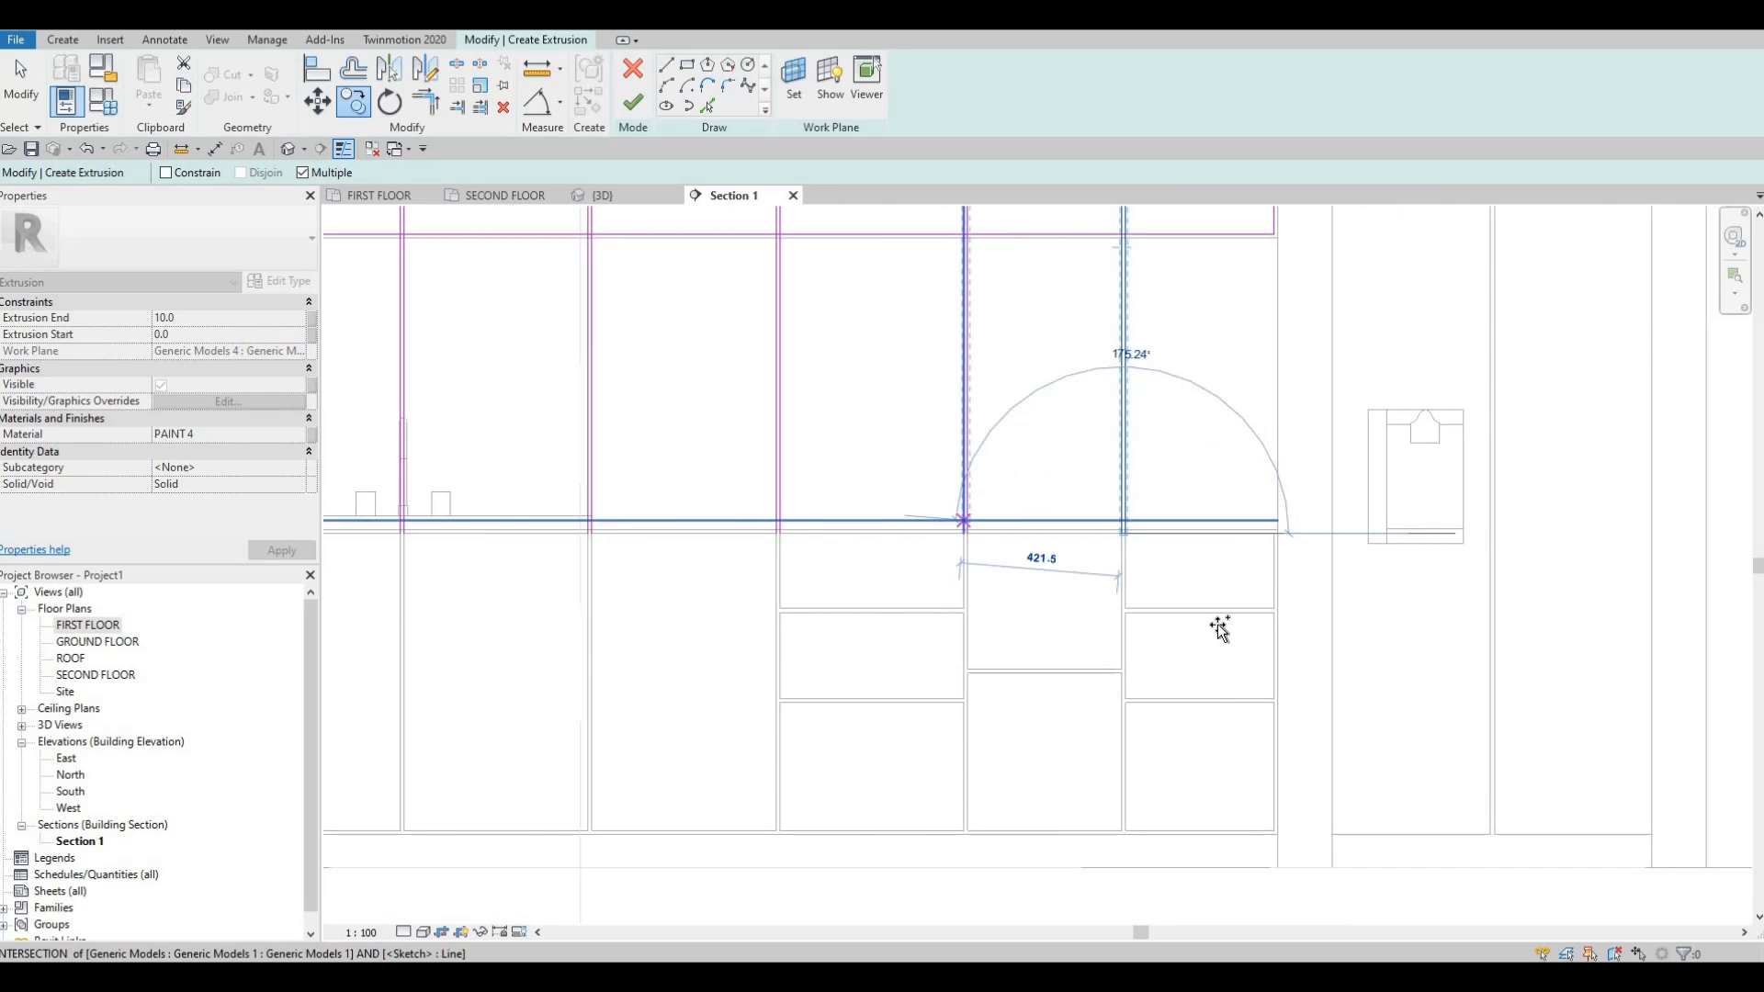
middle_click_drag(872, 556, 1042, 610)
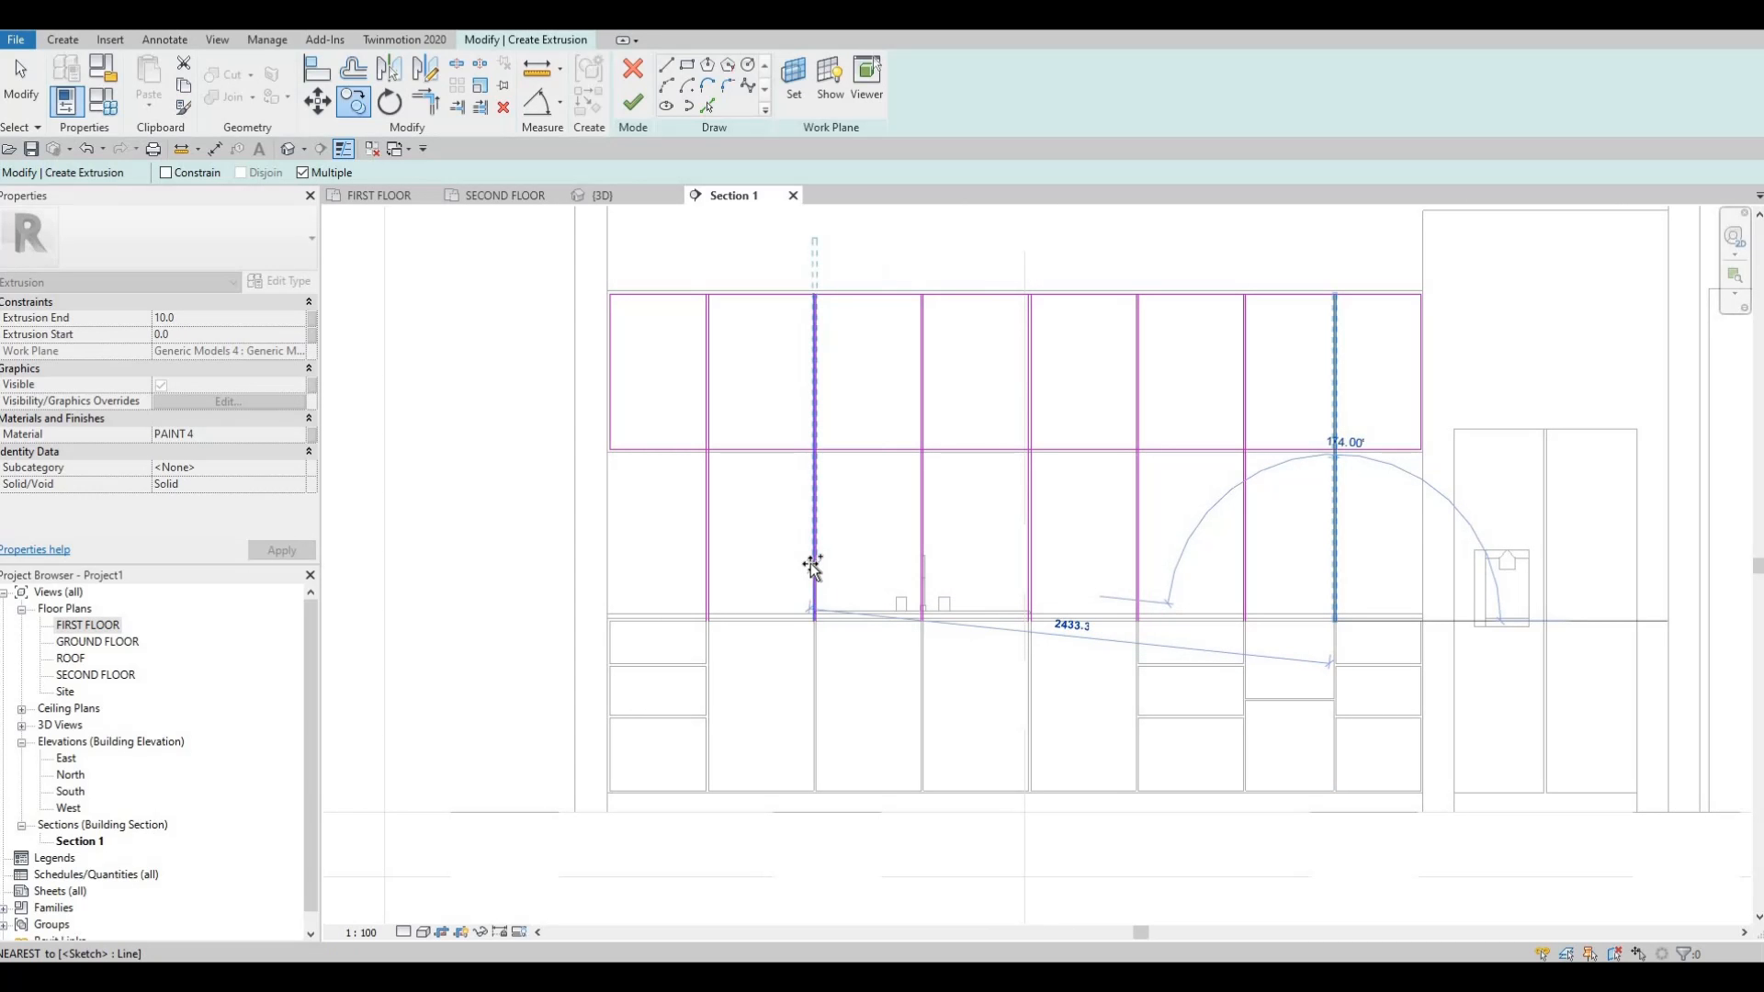
key("Escape")
key("Escape")
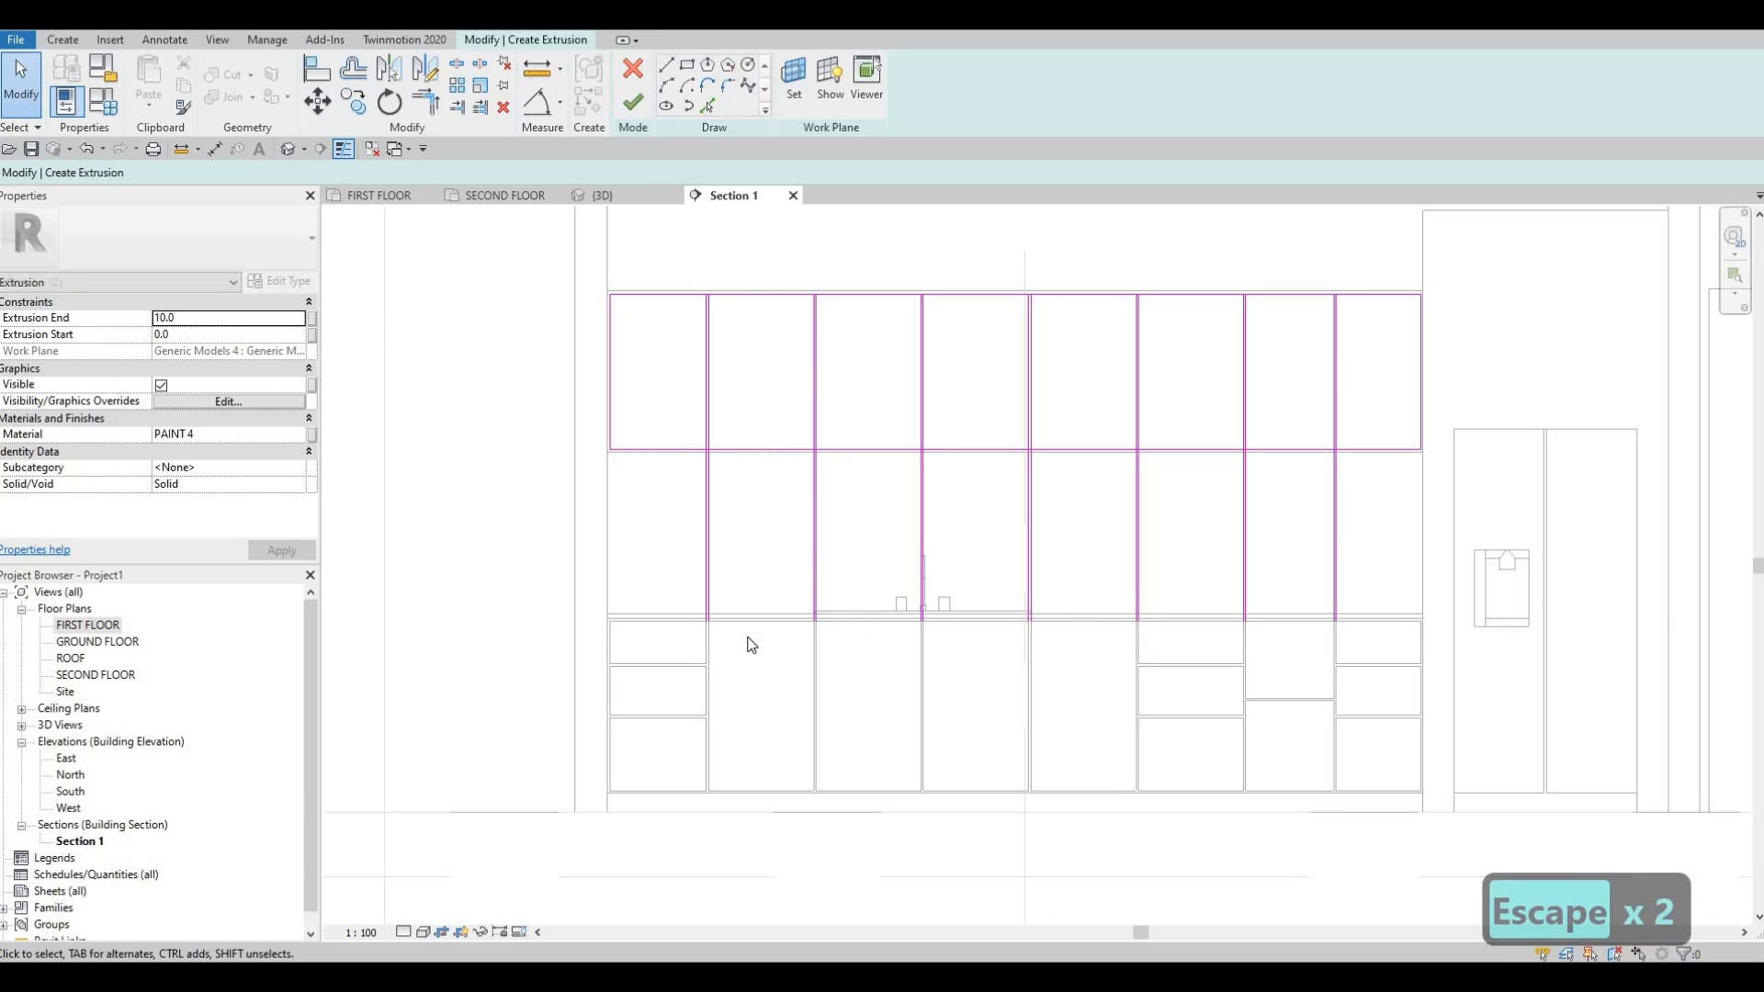
key("a")
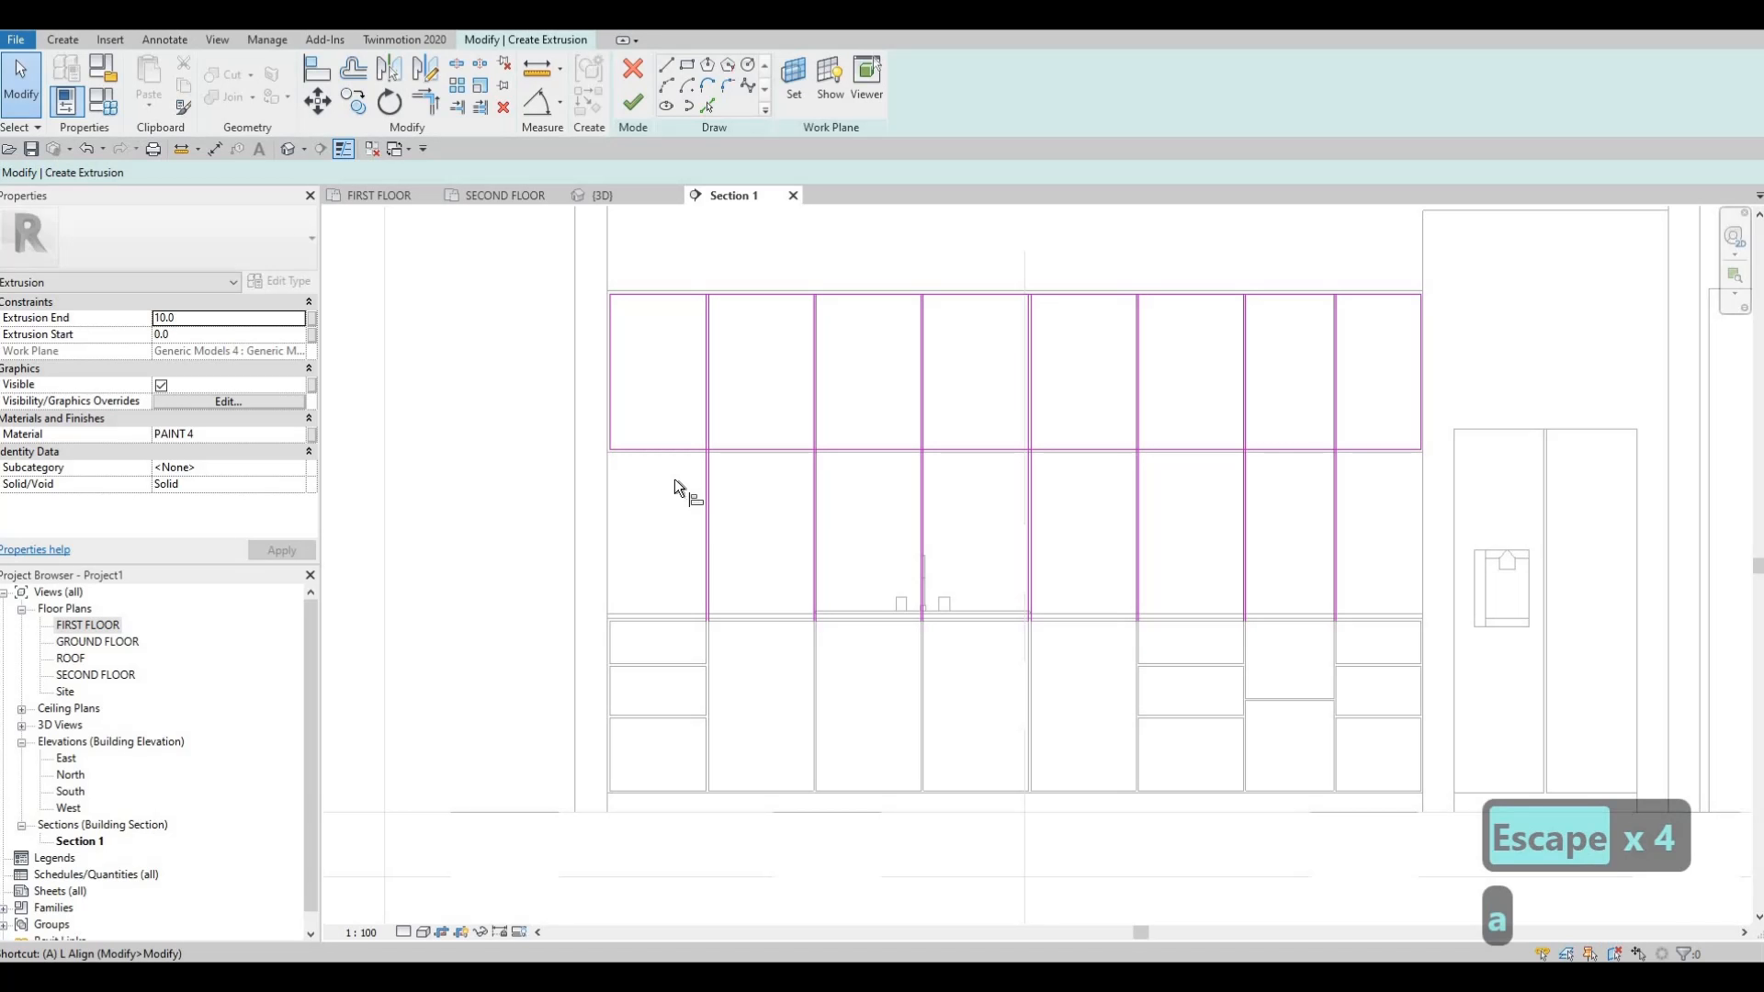
key("Escape")
key("Escape")
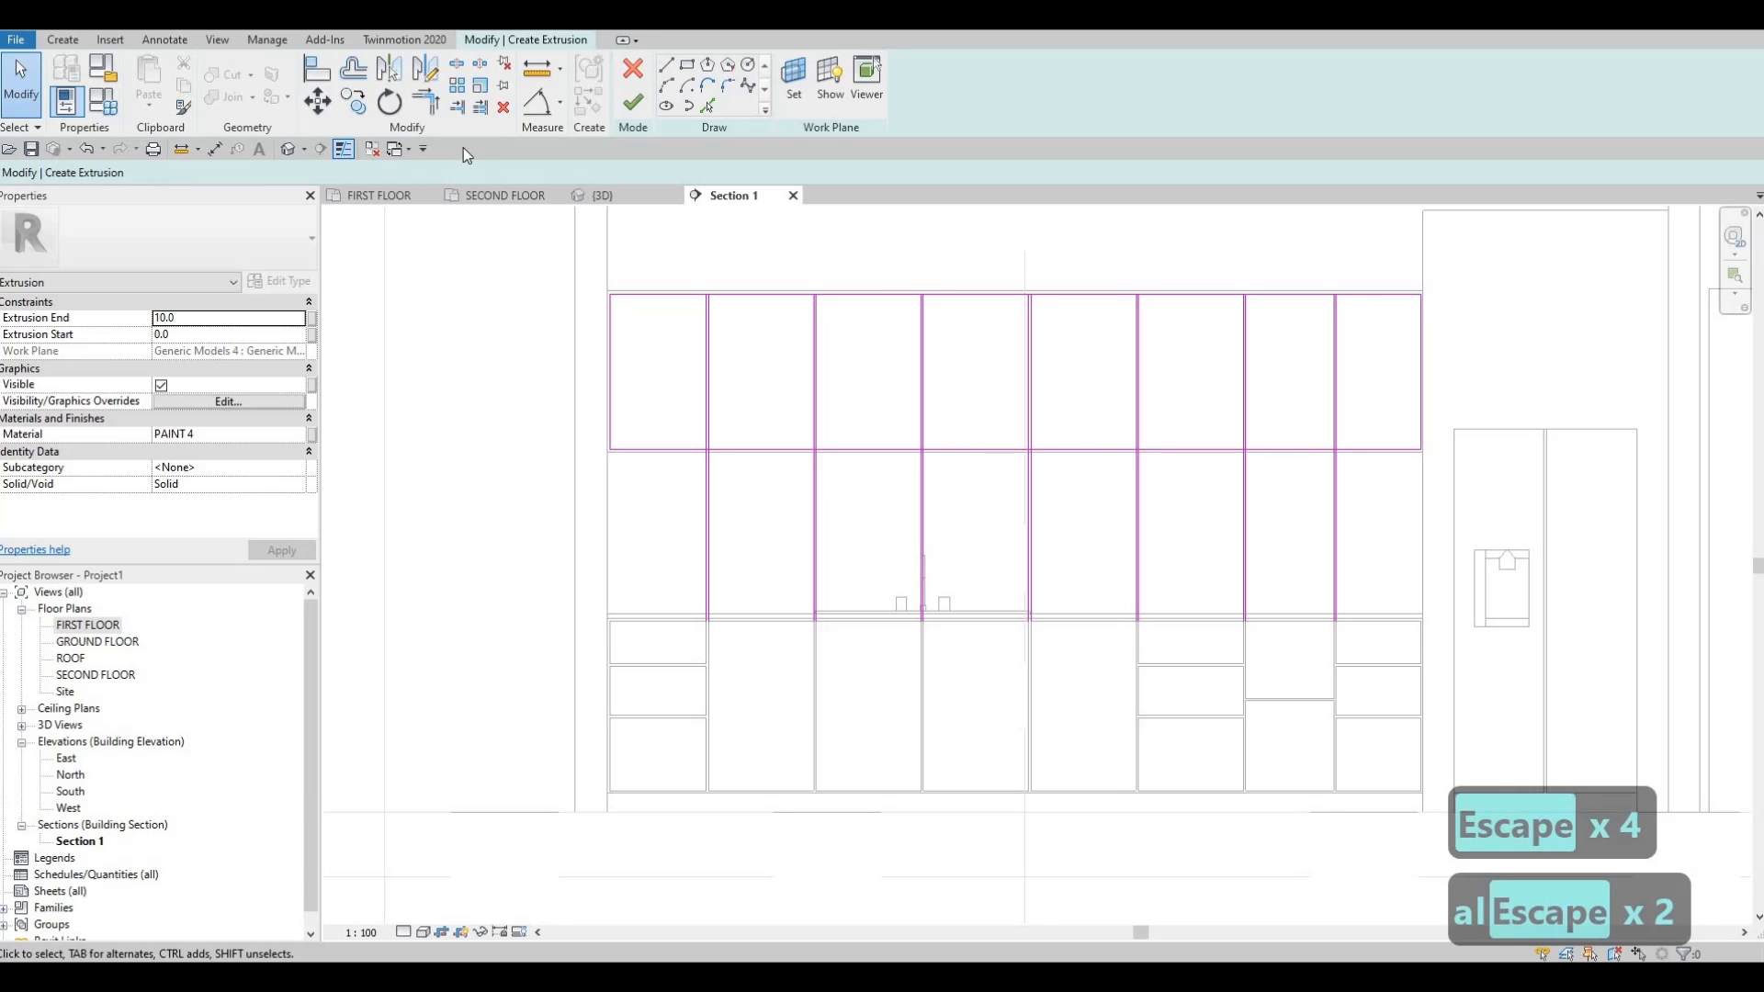
Split the sketched rectangle's upper edge between the line pairs of the first three divisions from the left.
key("s")
key("l")
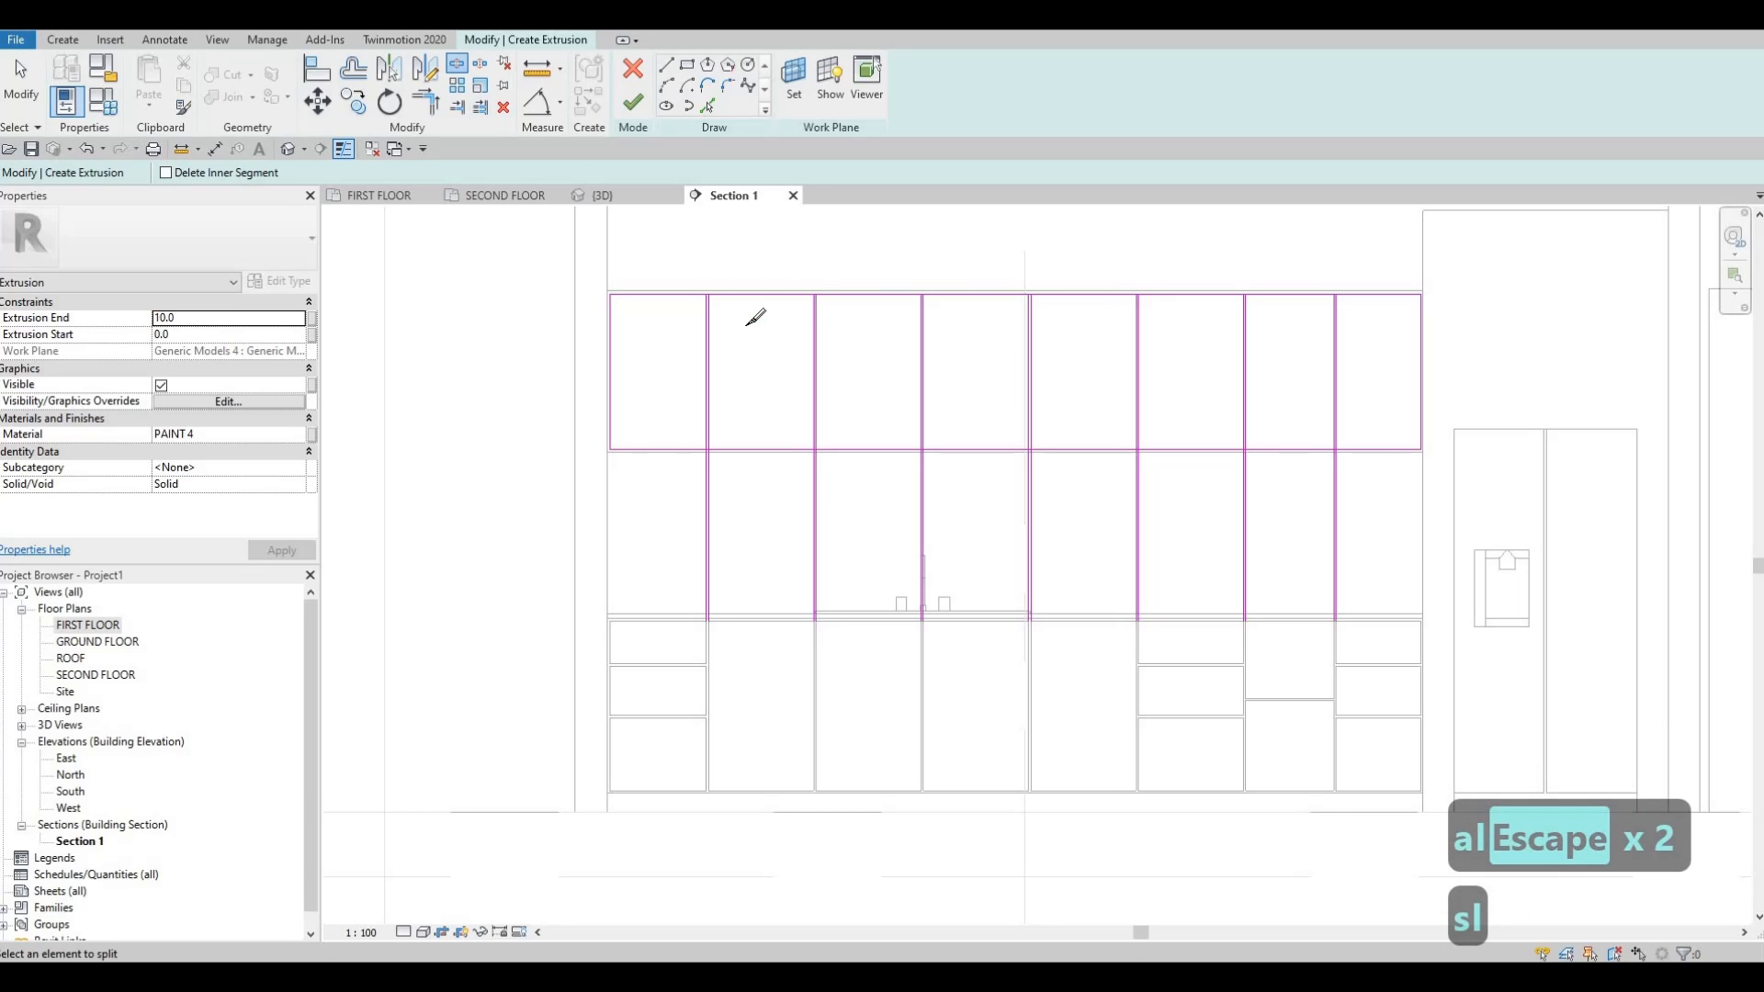
scroll(755, 317, "up", 5)
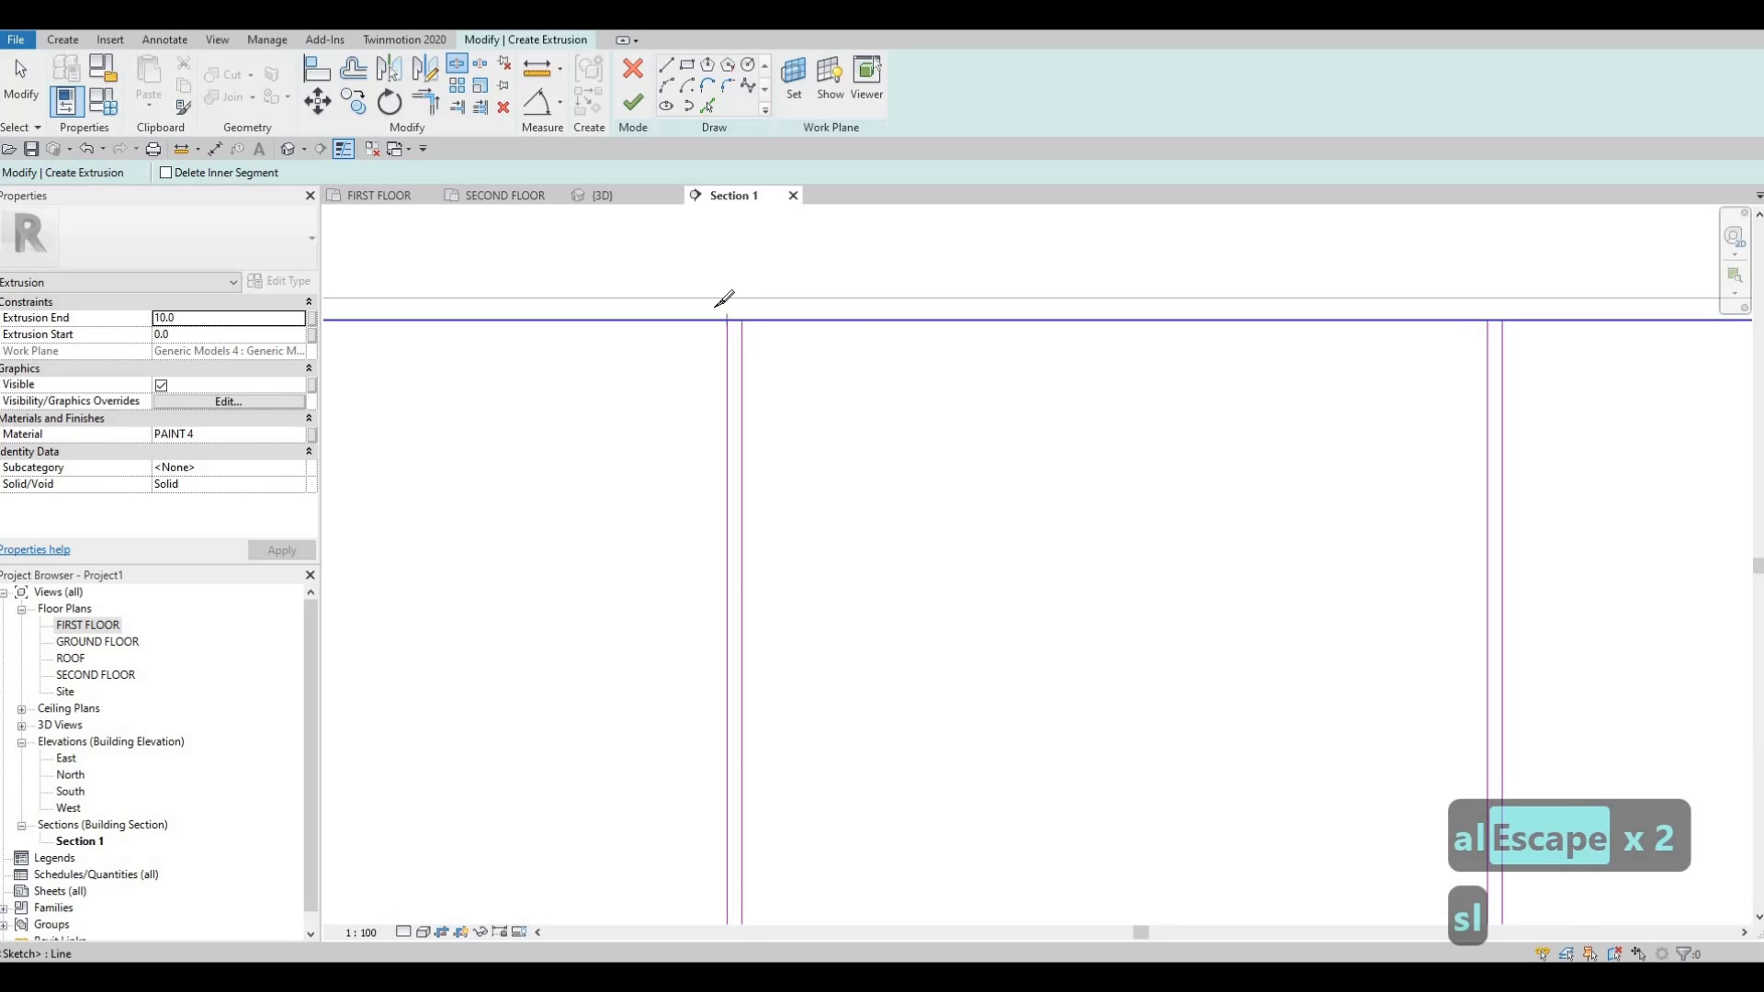
left_click(734, 321)
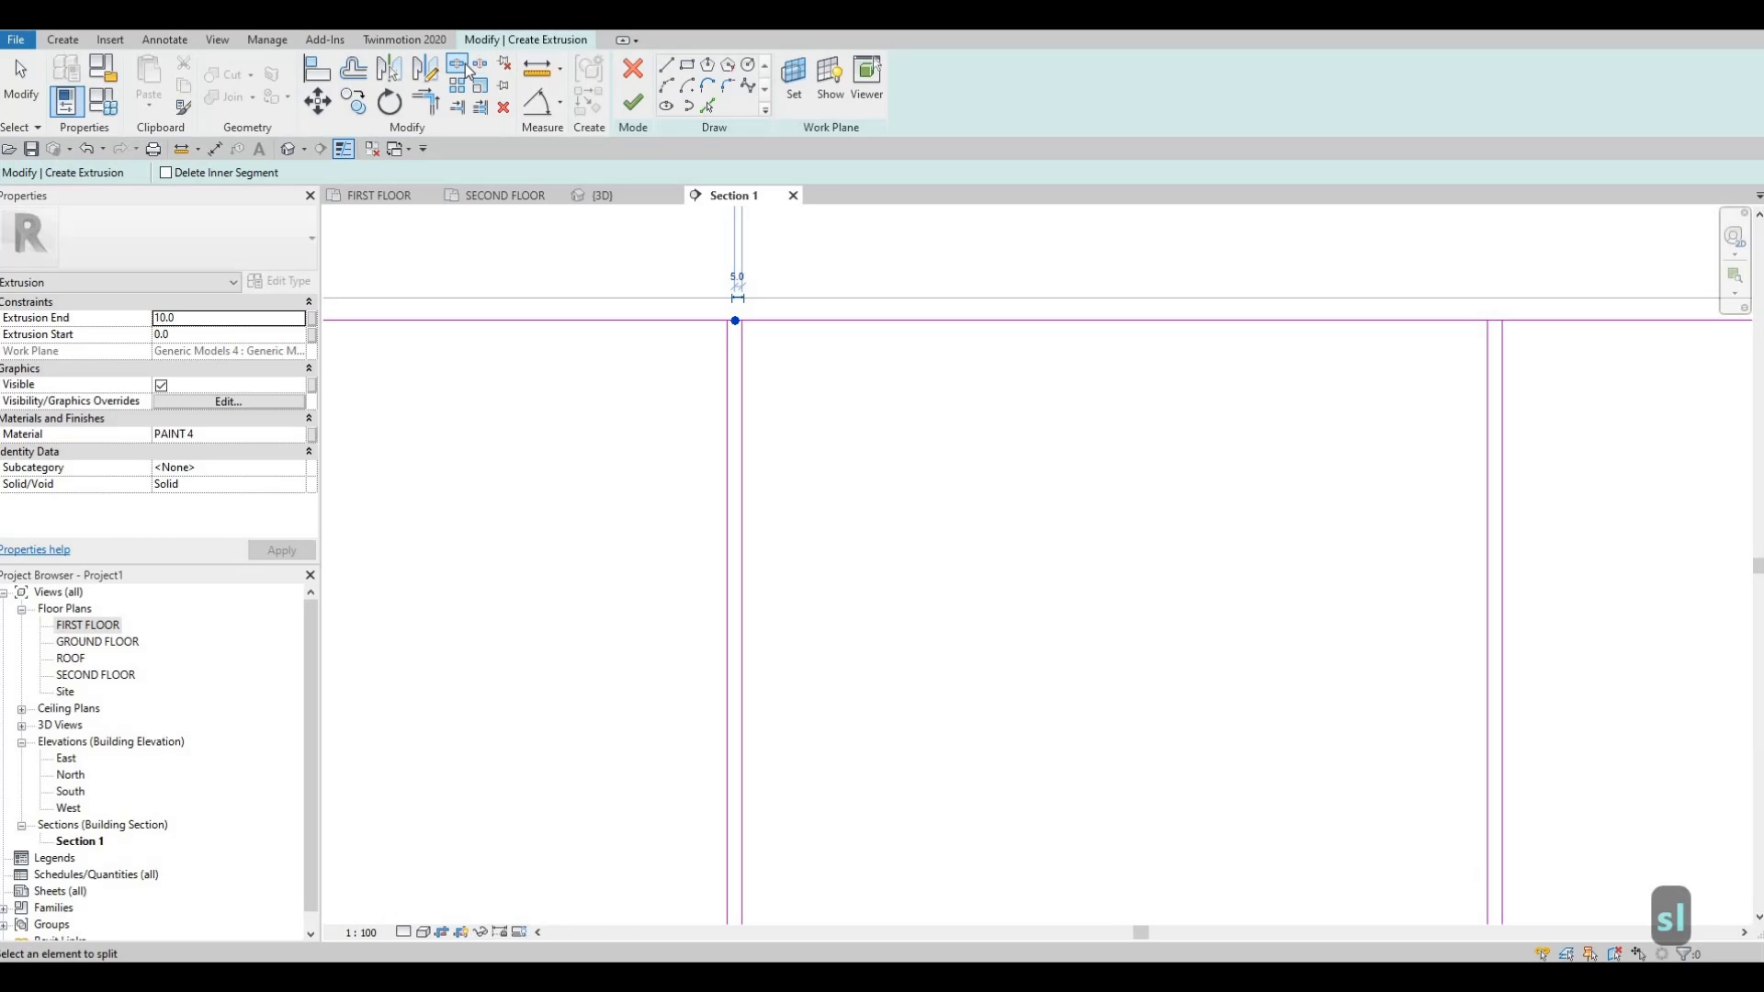
scroll(1045, 322, "down", 1)
middle_click_drag(1386, 322, 1109, 323)
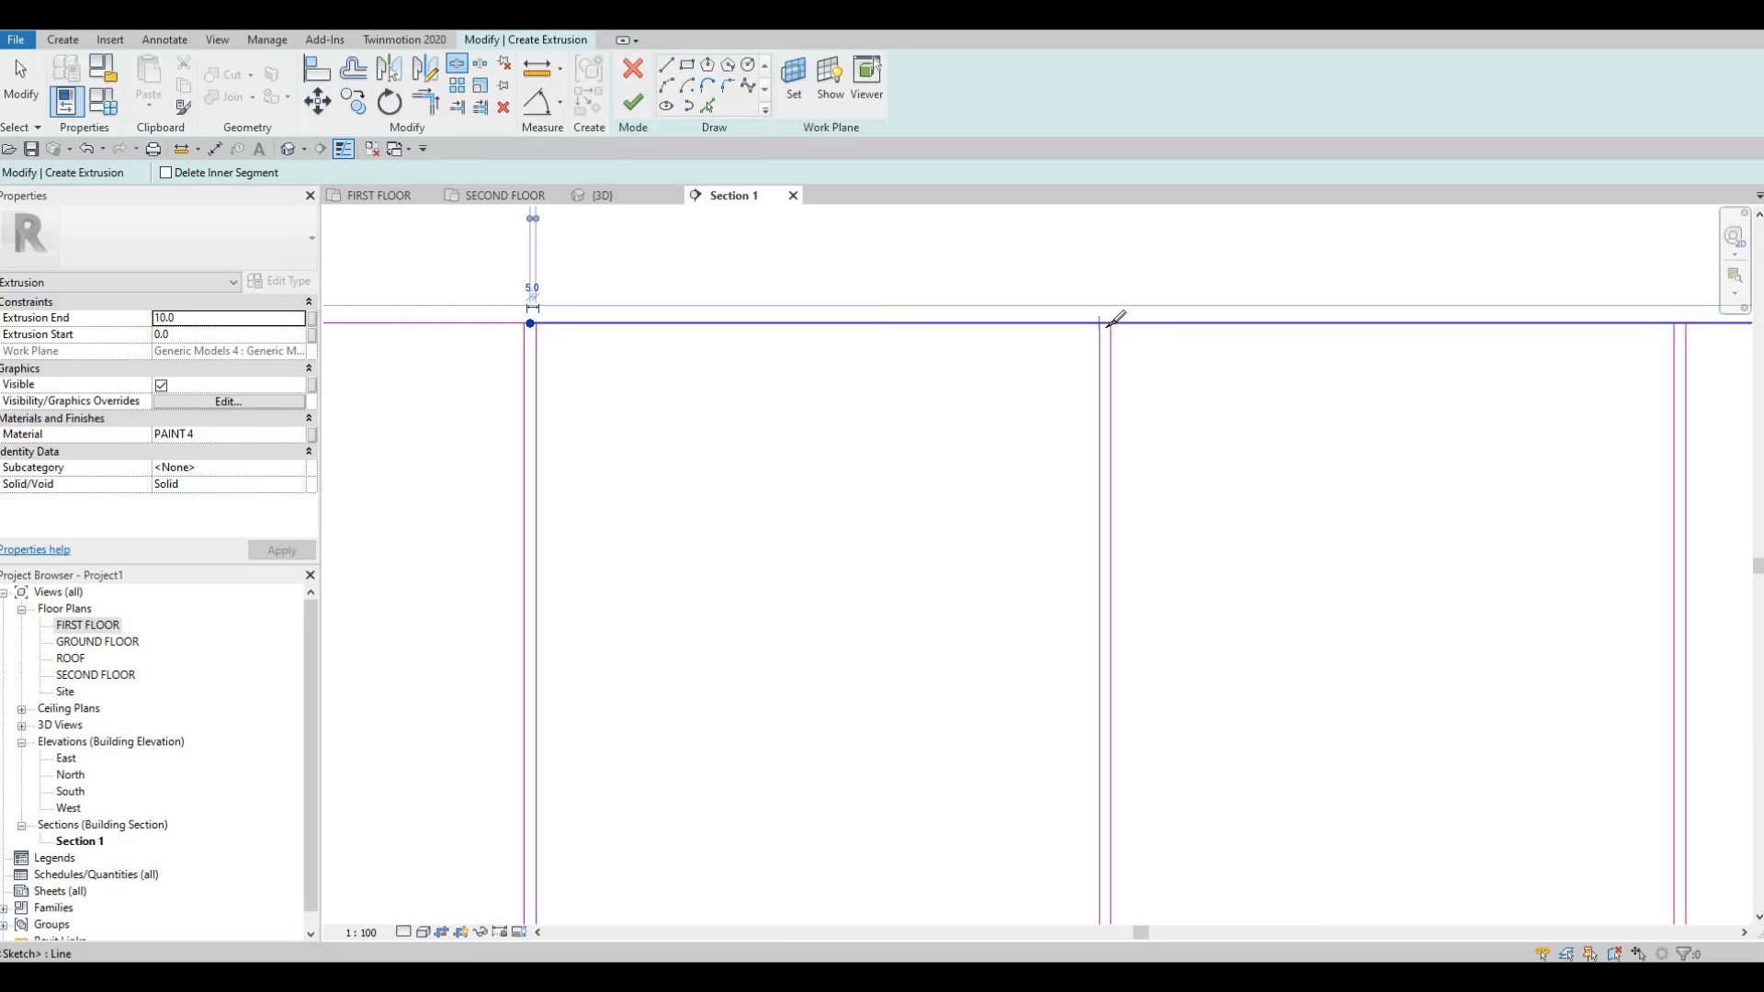
scroll(1105, 322, "up", 3)
scroll(1090, 335, "down", 3)
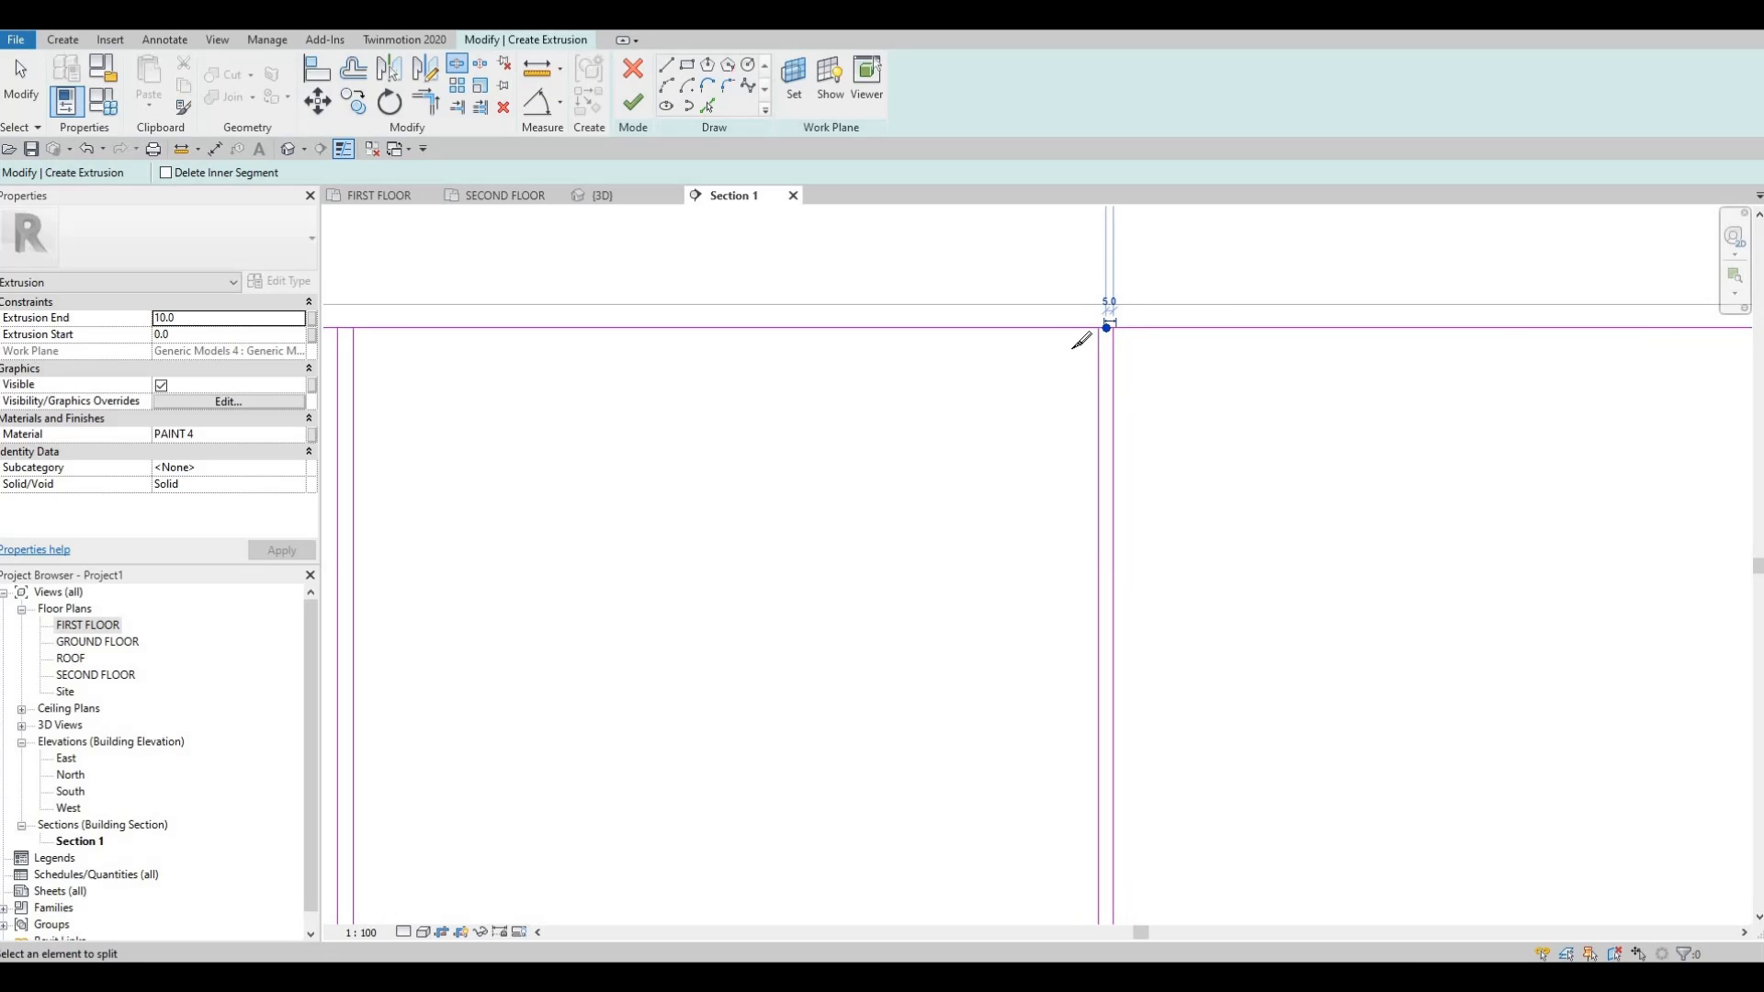
scroll(1149, 338, "up", 3)
left_click(1146, 342)
scroll(1081, 334, "down", 4)
middle_click_drag(1421, 429, 1190, 374)
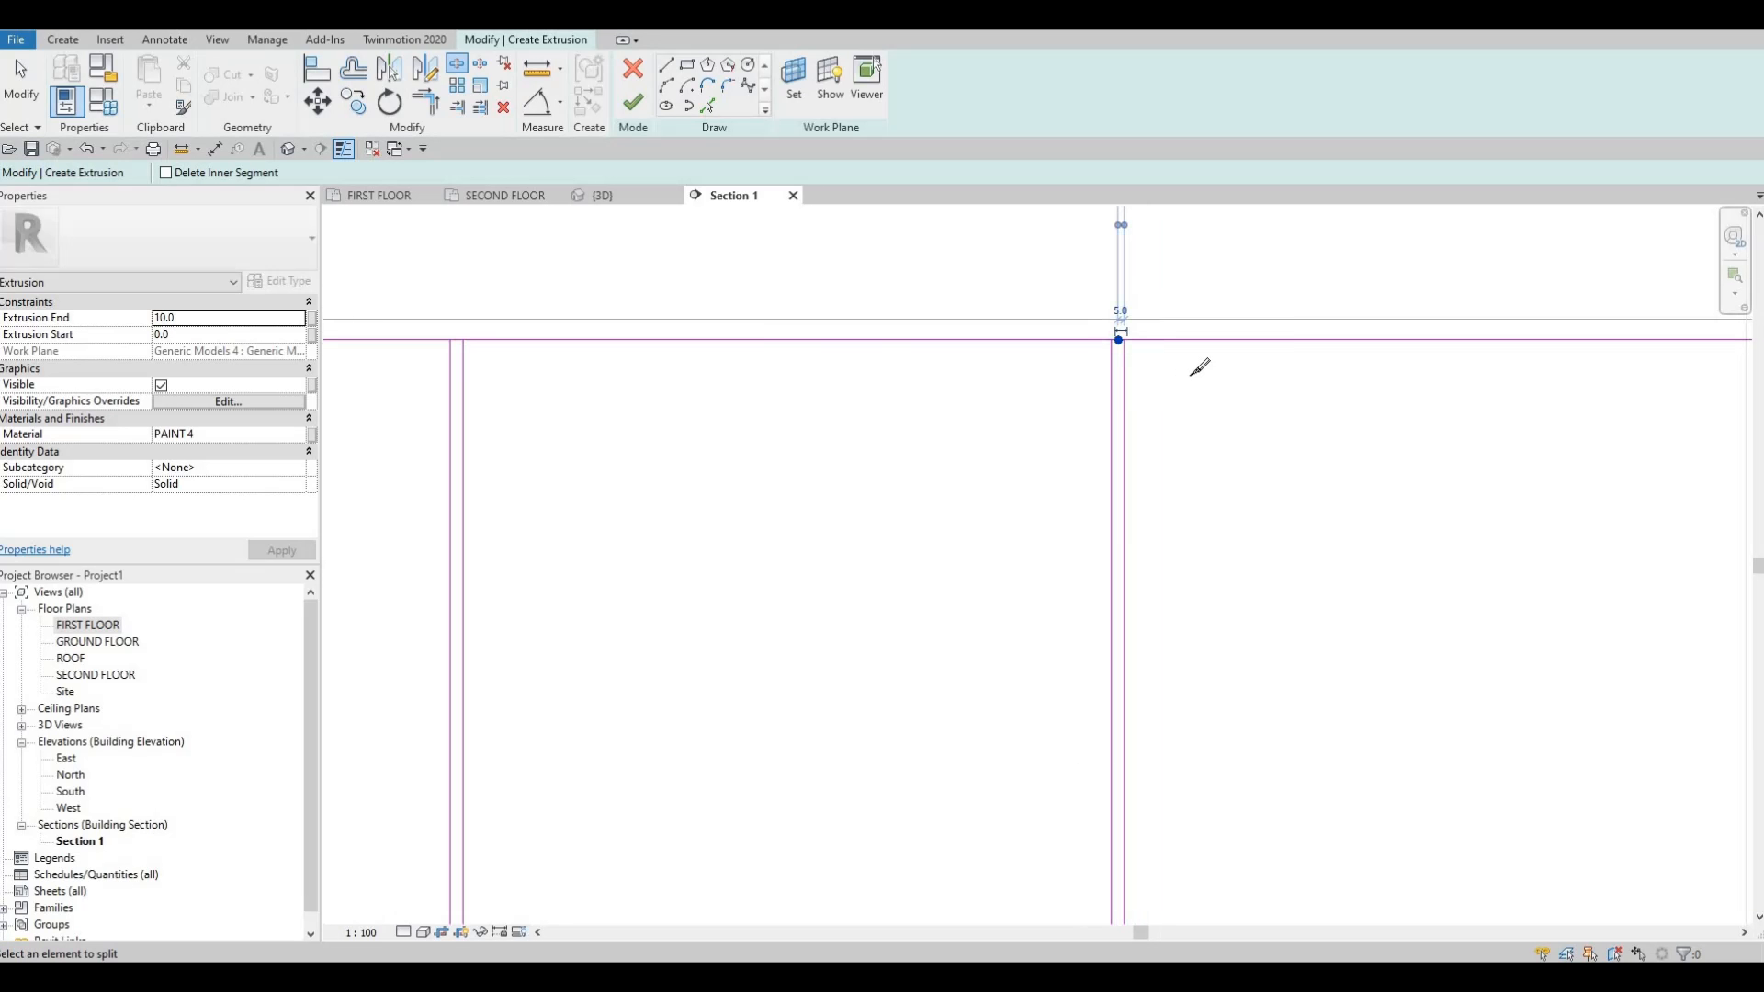
Split the rectangle's upper edge between the line pairs of the remaining four divisions toward the right end.
scroll(1190, 372, "up", 2)
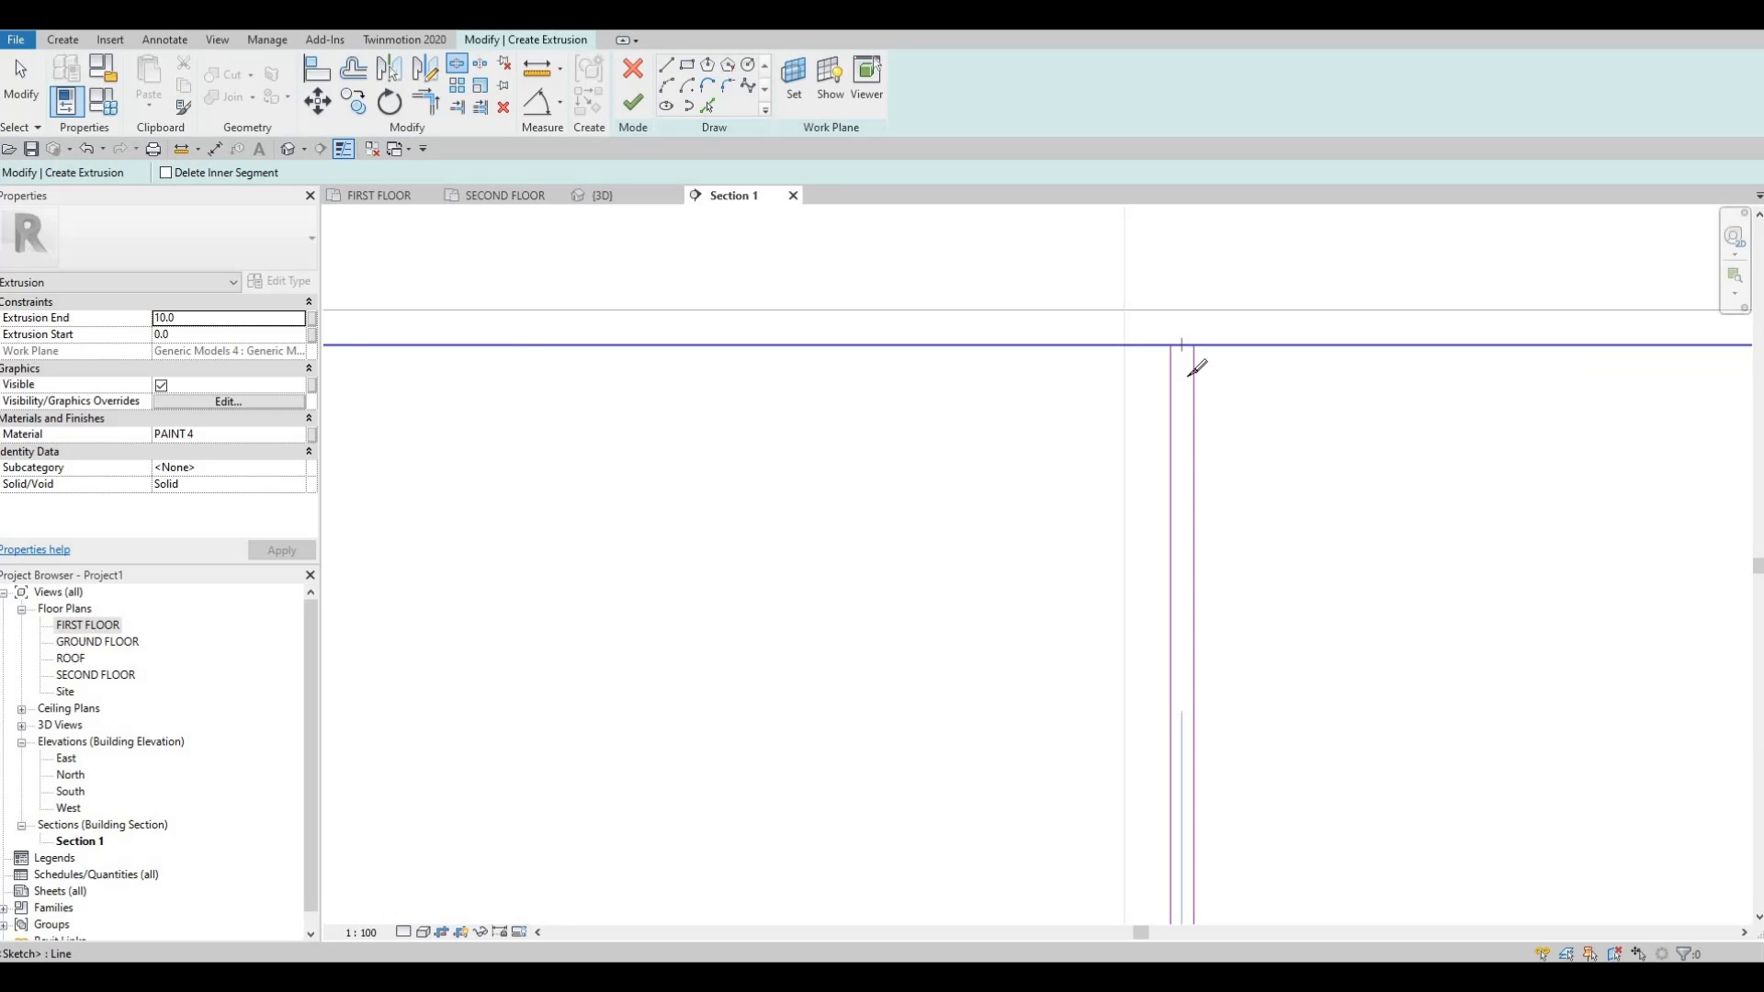
left_click(1184, 352)
scroll(1378, 365, "down", 1)
scroll(1153, 374, "down", 2)
scroll(1118, 366, "up", 3)
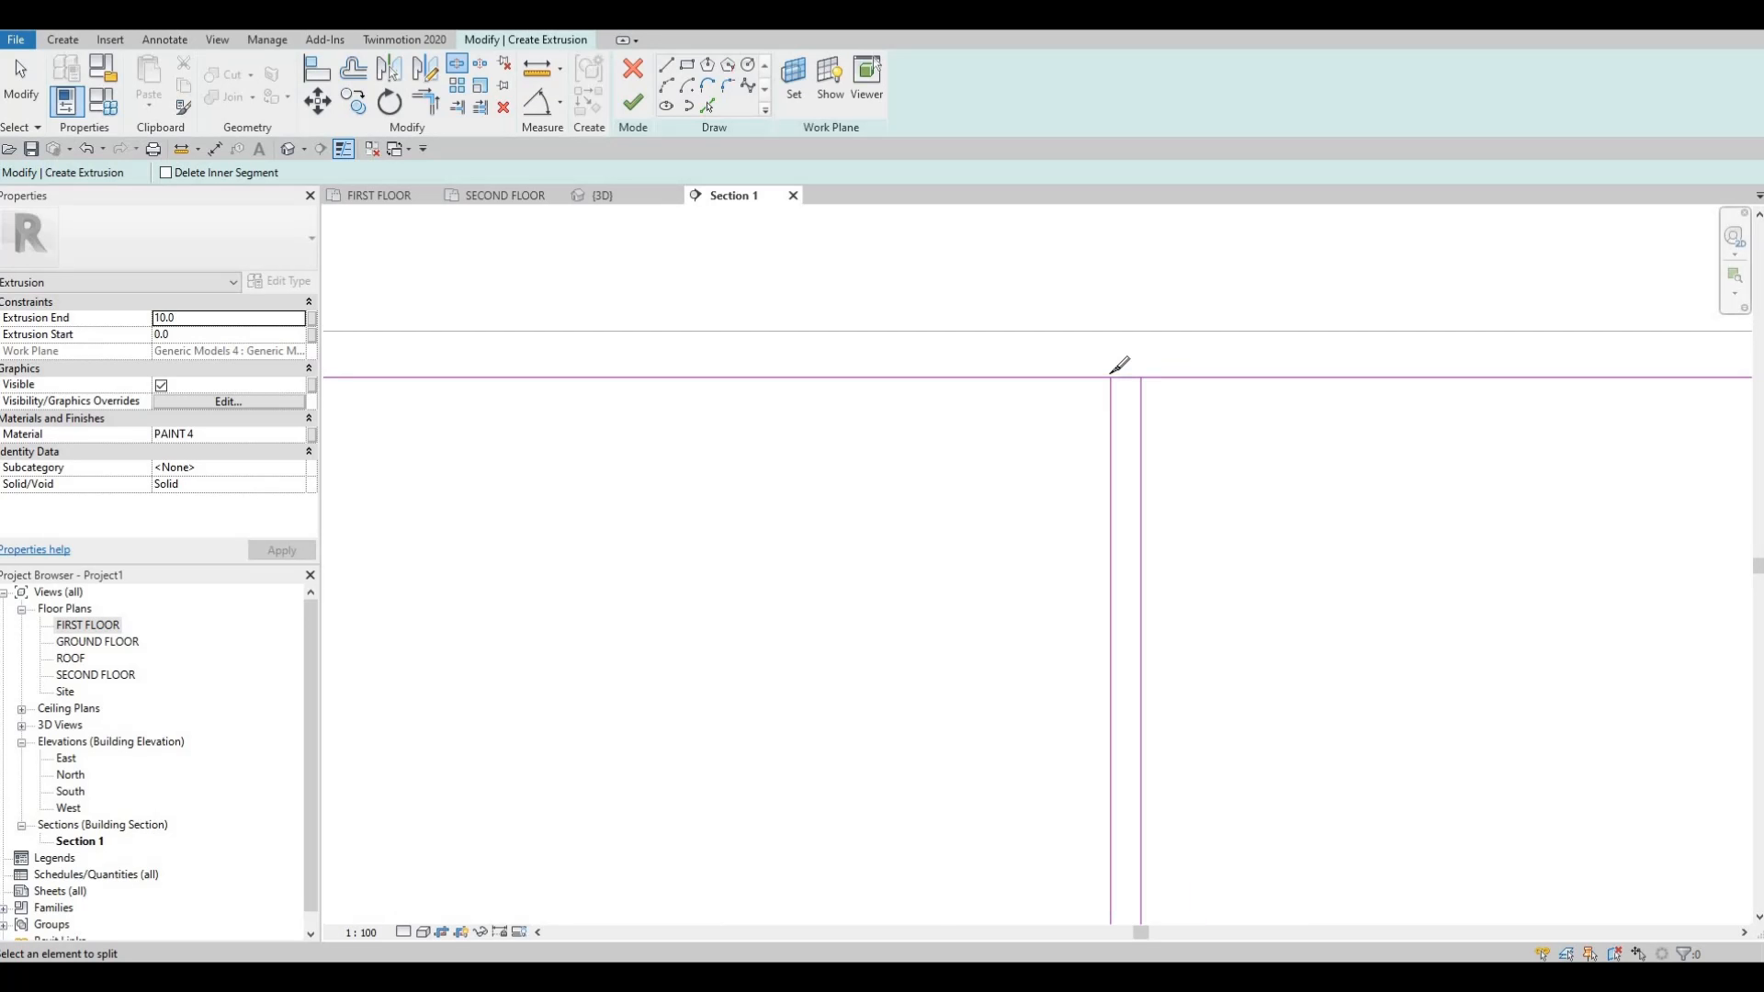
left_click(1095, 379)
scroll(1346, 372, "down", 2)
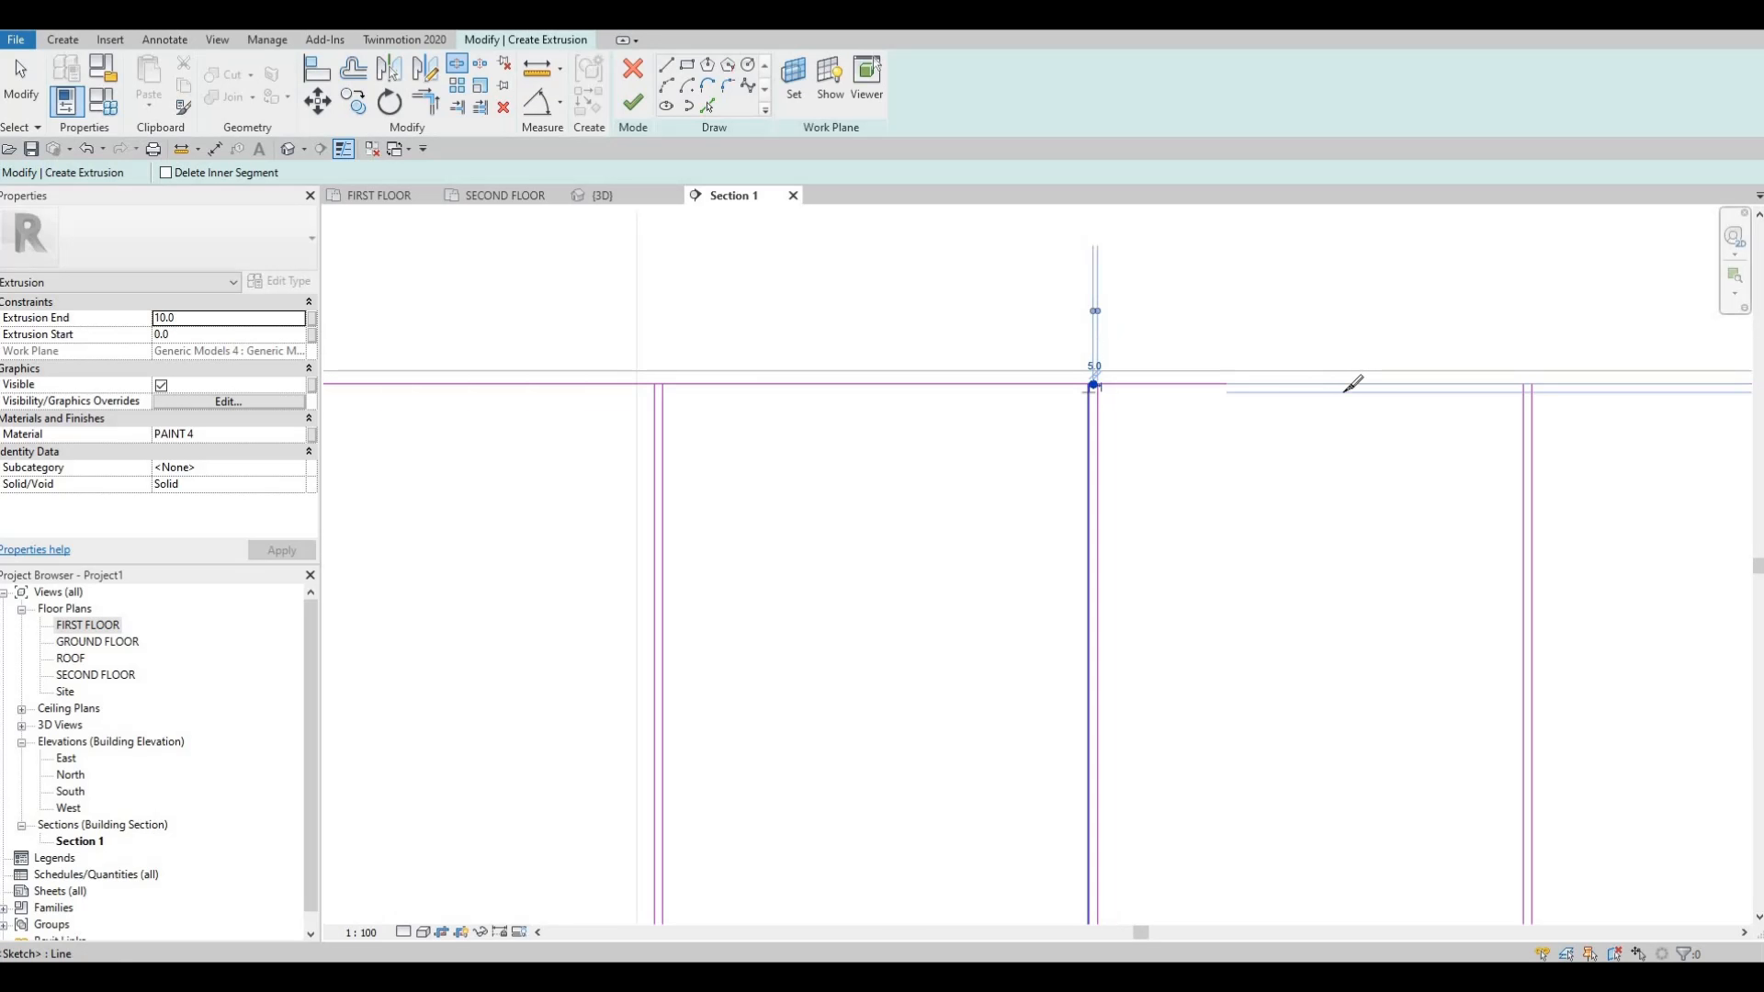
mouse_move(1543, 397)
middle_mouse_down()
mouse_move(1374, 429)
mouse_move(753, 432)
middle_mouse_up()
scroll(1378, 427, "up", 3)
left_click(1371, 428)
scroll(1372, 428, "down", 2)
scroll(1405, 430, "up", 2)
left_click(1400, 438)
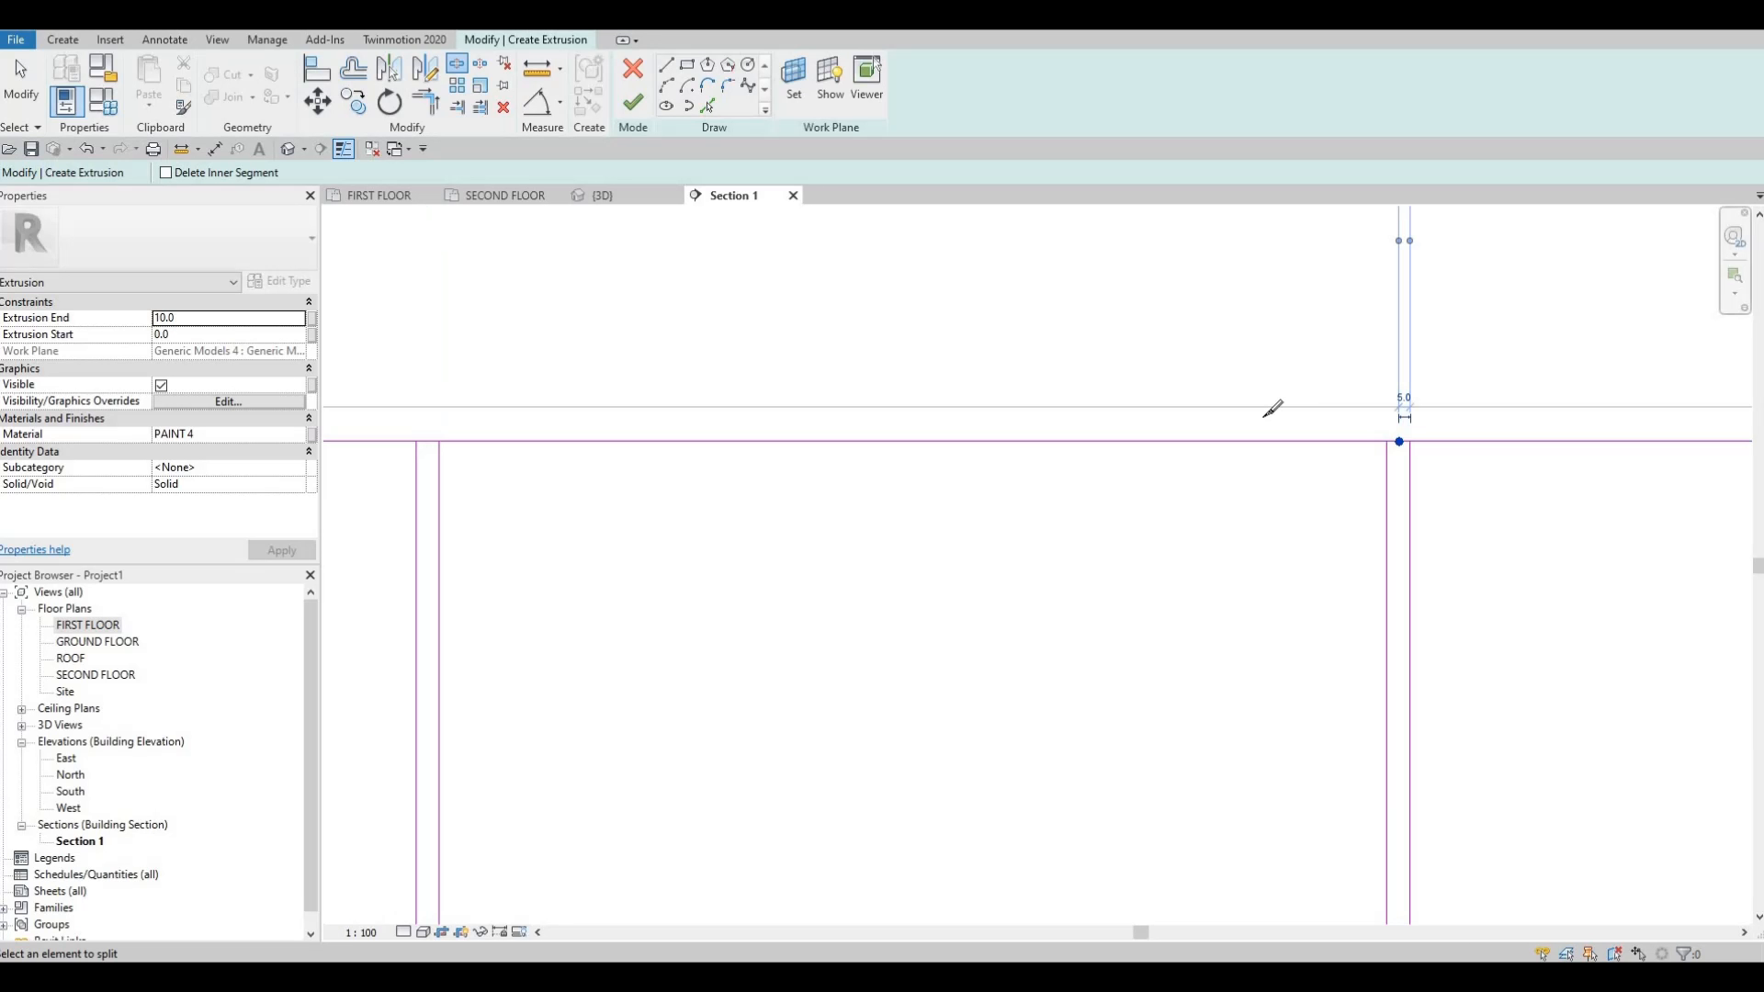
Split the rectangle's lower edge between the line pairs of the three rightmost divisions.
scroll(1272, 410, "down", 3)
scroll(1401, 561, "up", 5)
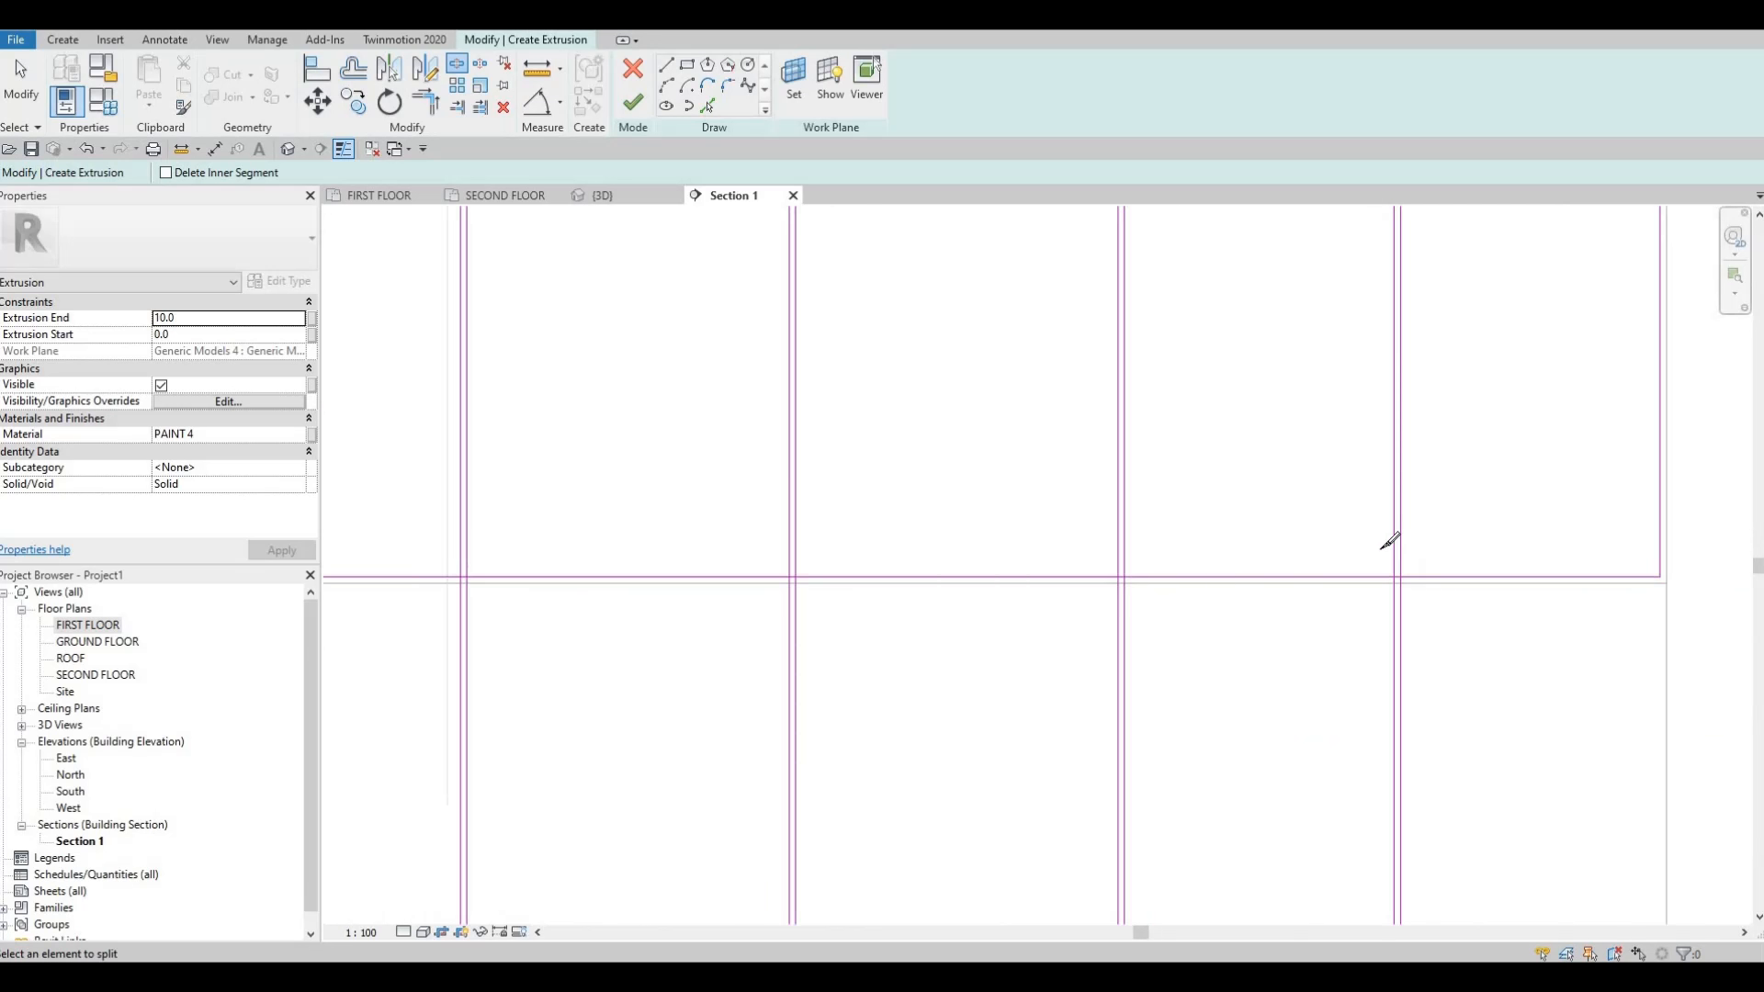
middle_click_drag(540, 540, 844, 551)
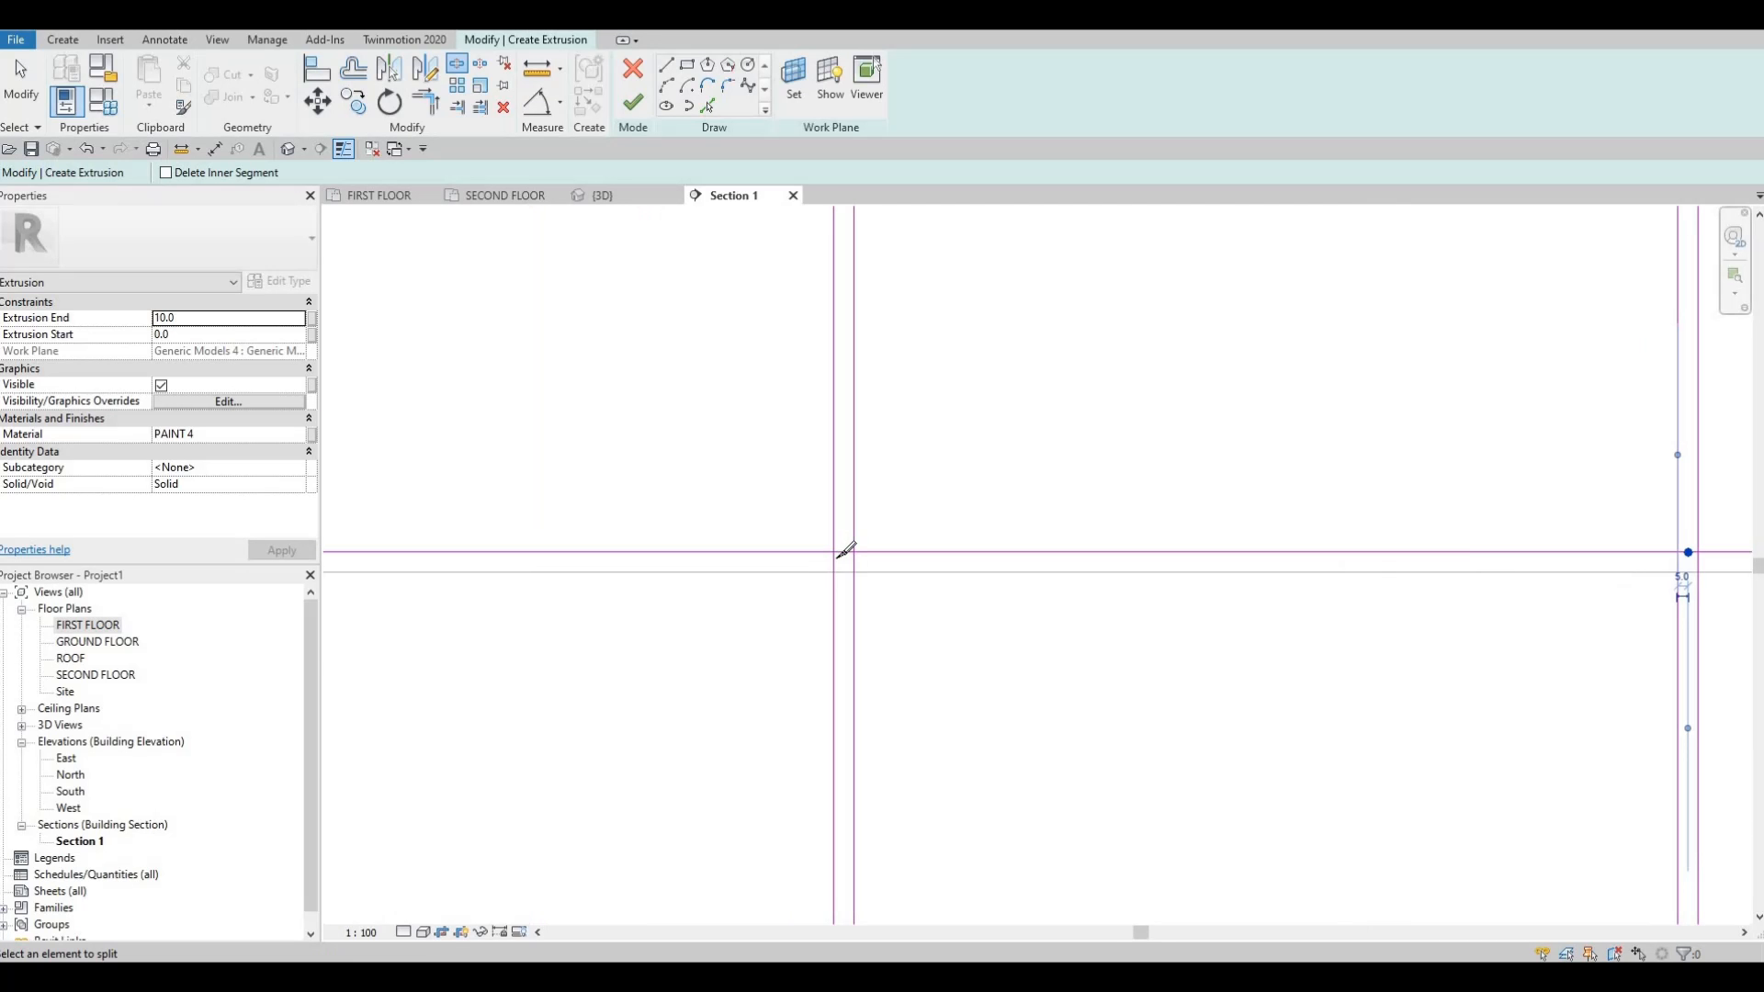
scroll(844, 551, "up", 2)
left_click(835, 555)
scroll(1337, 564, "down", 1)
middle_click_drag(380, 568, 923, 650)
scroll(1079, 606, "up", 2)
left_click(1162, 598)
scroll(1185, 599, "down", 2)
scroll(948, 648, "up", 2)
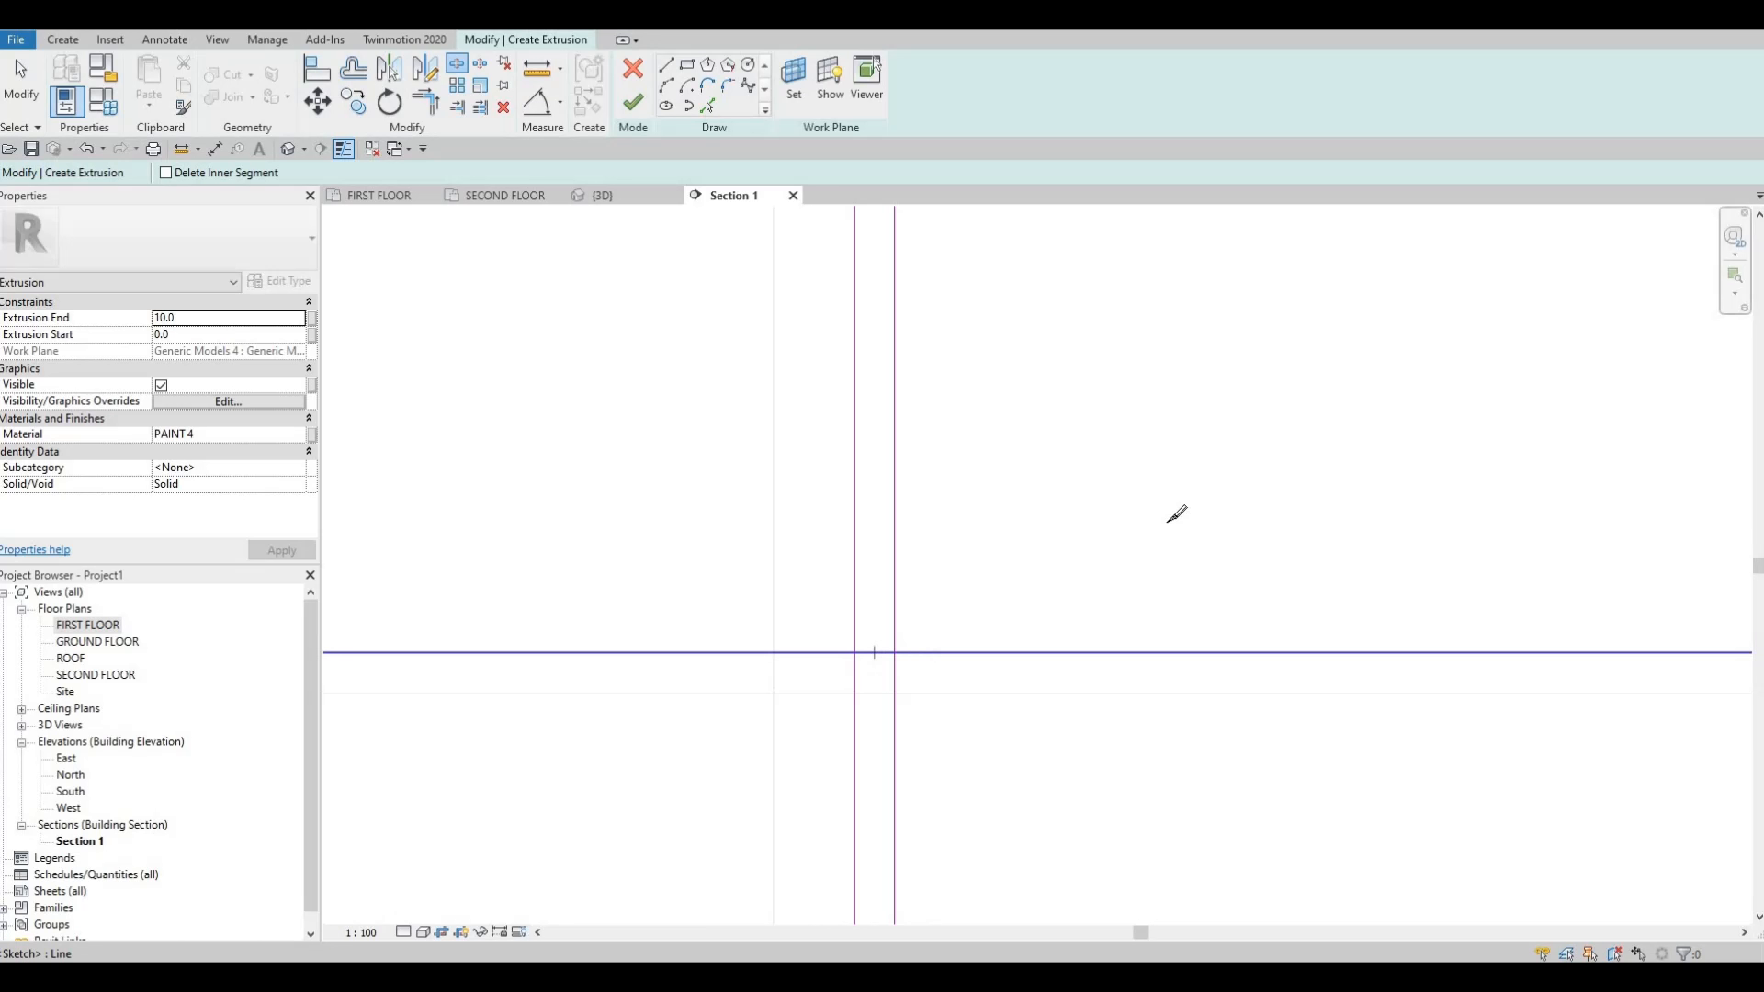
Split the rectangle's lower edge between the line pair of the third division from the left end.
middle_click_drag(820, 602, 1235, 514)
scroll(1236, 513, "down", 1)
middle_click_drag(1062, 557, 1311, 555)
scroll(1311, 555, "down", 1)
middle_click_drag(358, 550, 1180, 549)
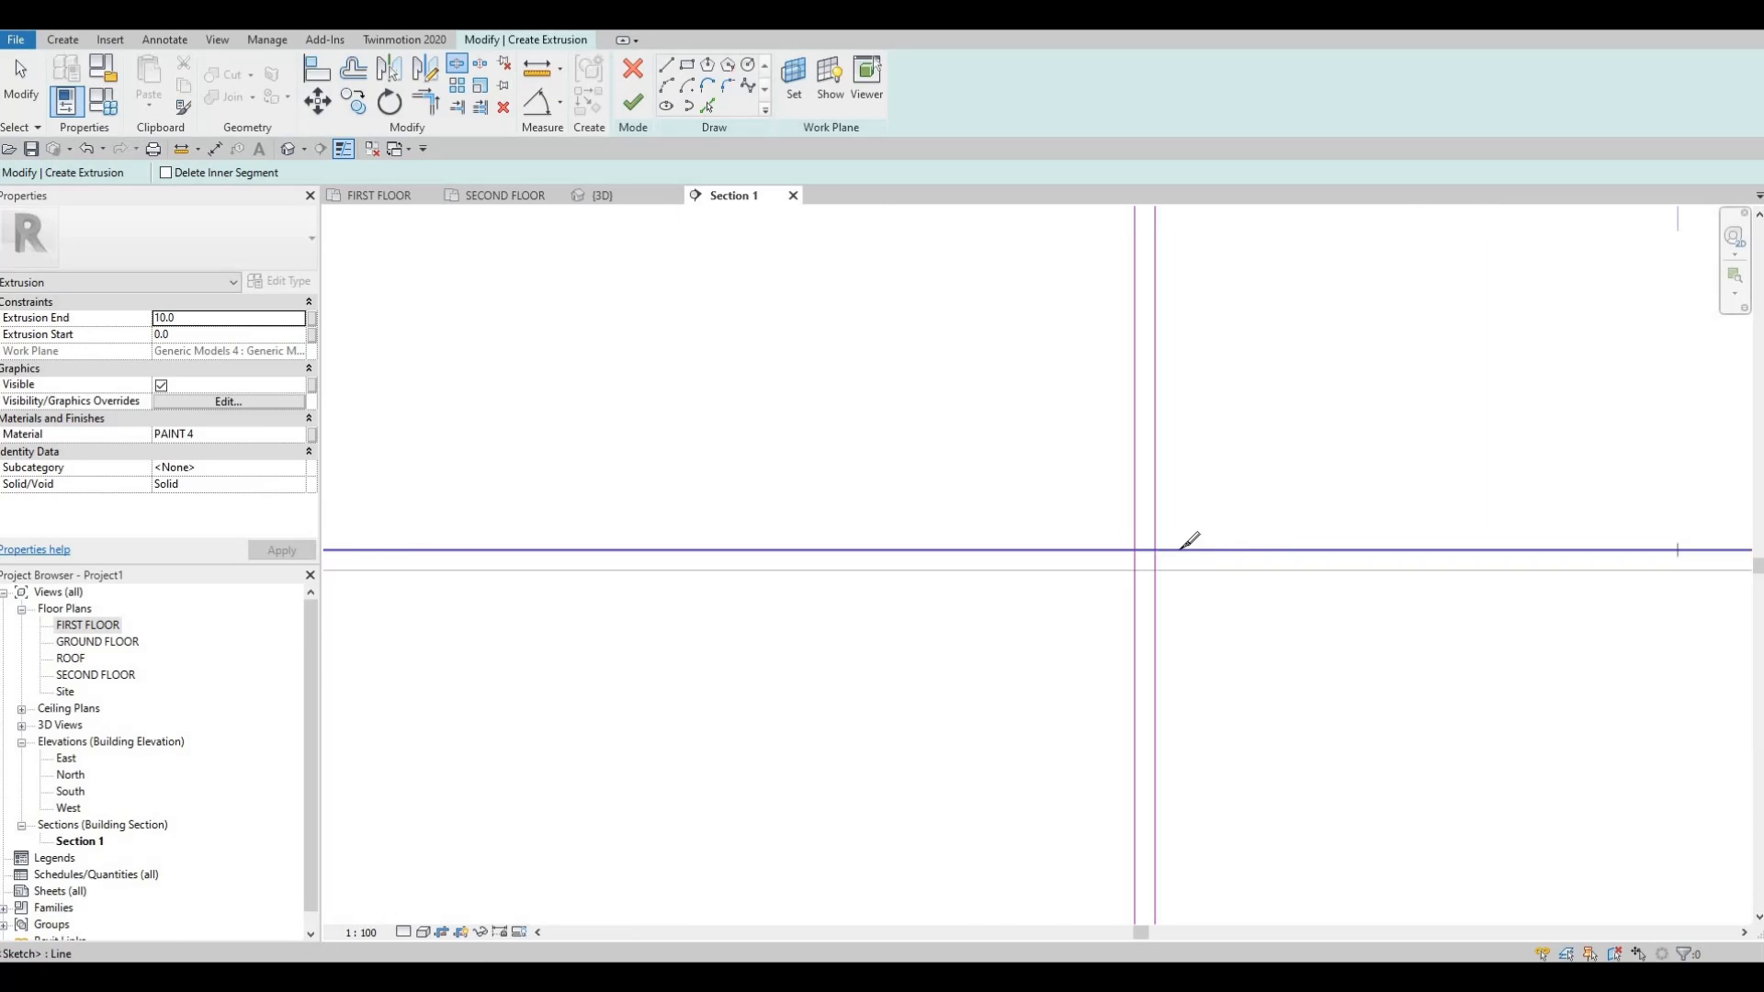
scroll(1041, 572, "up", 3)
left_click(1193, 539)
scroll(1006, 560, "down", 3)
Split the rectangle's lower edge between the line pairs of the two leftmost divisions and end the splitting.
middle_click_drag(1318, 533, 1350, 520)
scroll(1350, 520, "down", 1)
middle_click_drag(990, 568, 1003, 543)
scroll(1225, 514, "down", 2)
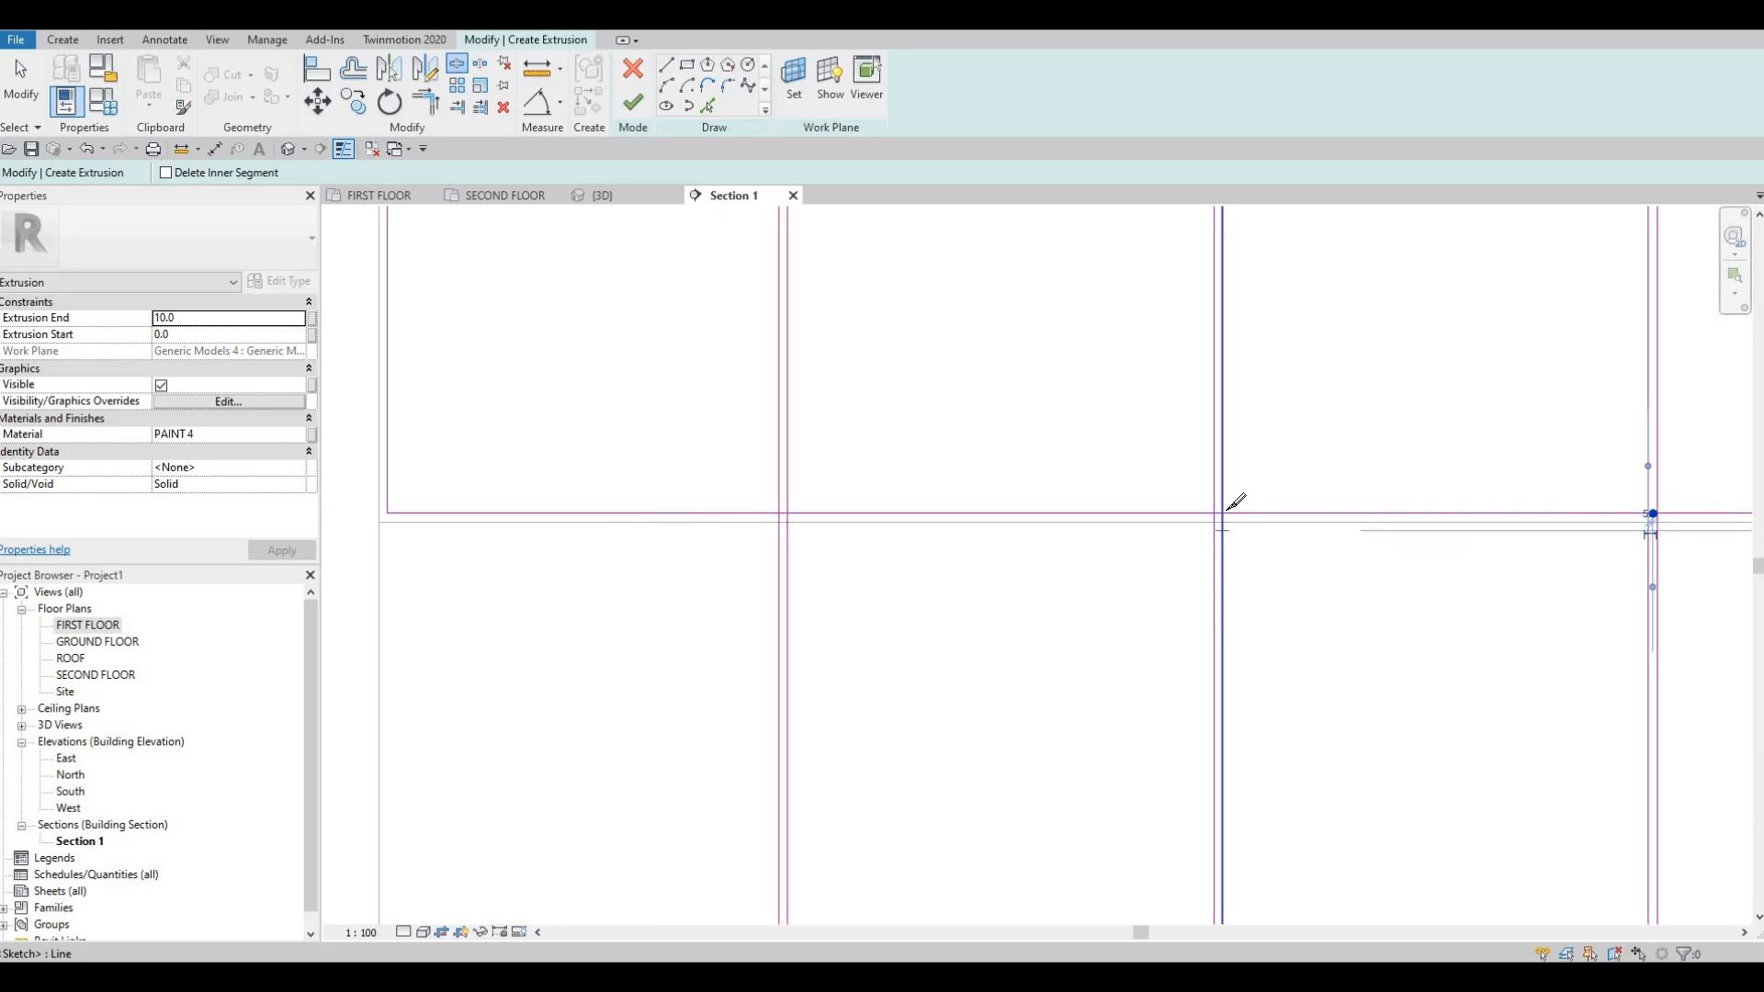
scroll(1248, 516, "up", 4)
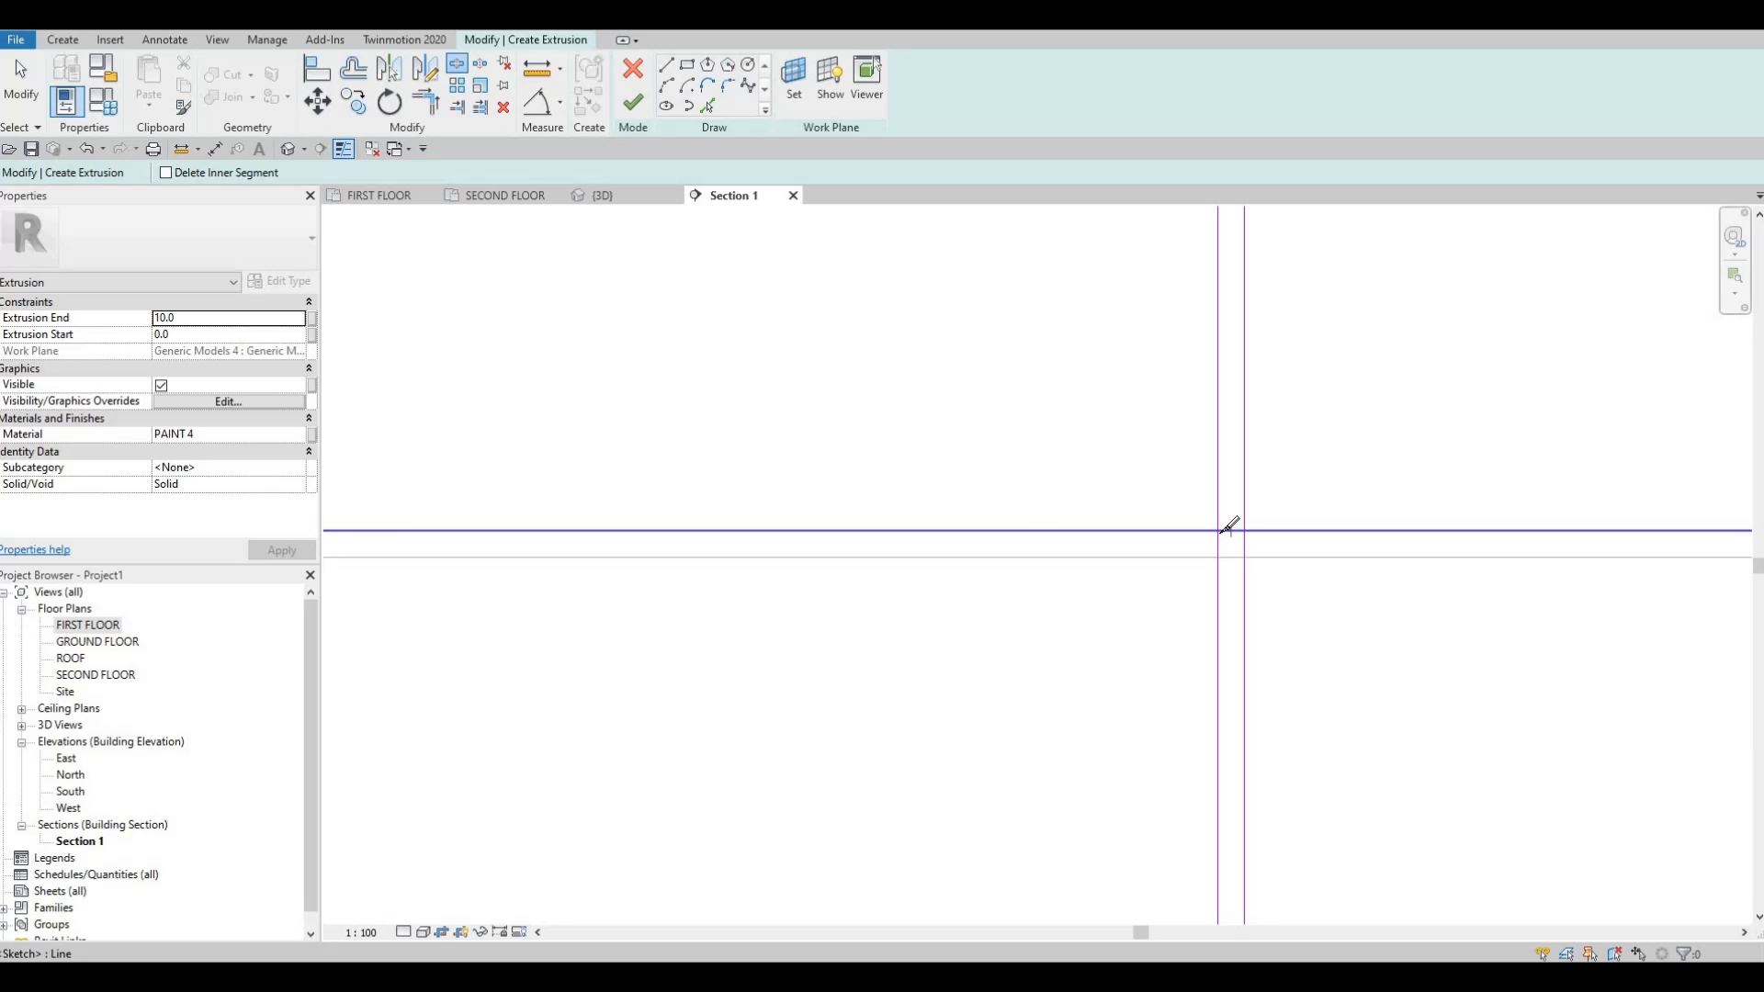
left_click(1221, 533)
scroll(670, 515, "down", 2)
middle_click_drag(670, 505, 1304, 487)
scroll(870, 512, "down", 1)
scroll(870, 512, "up", 2)
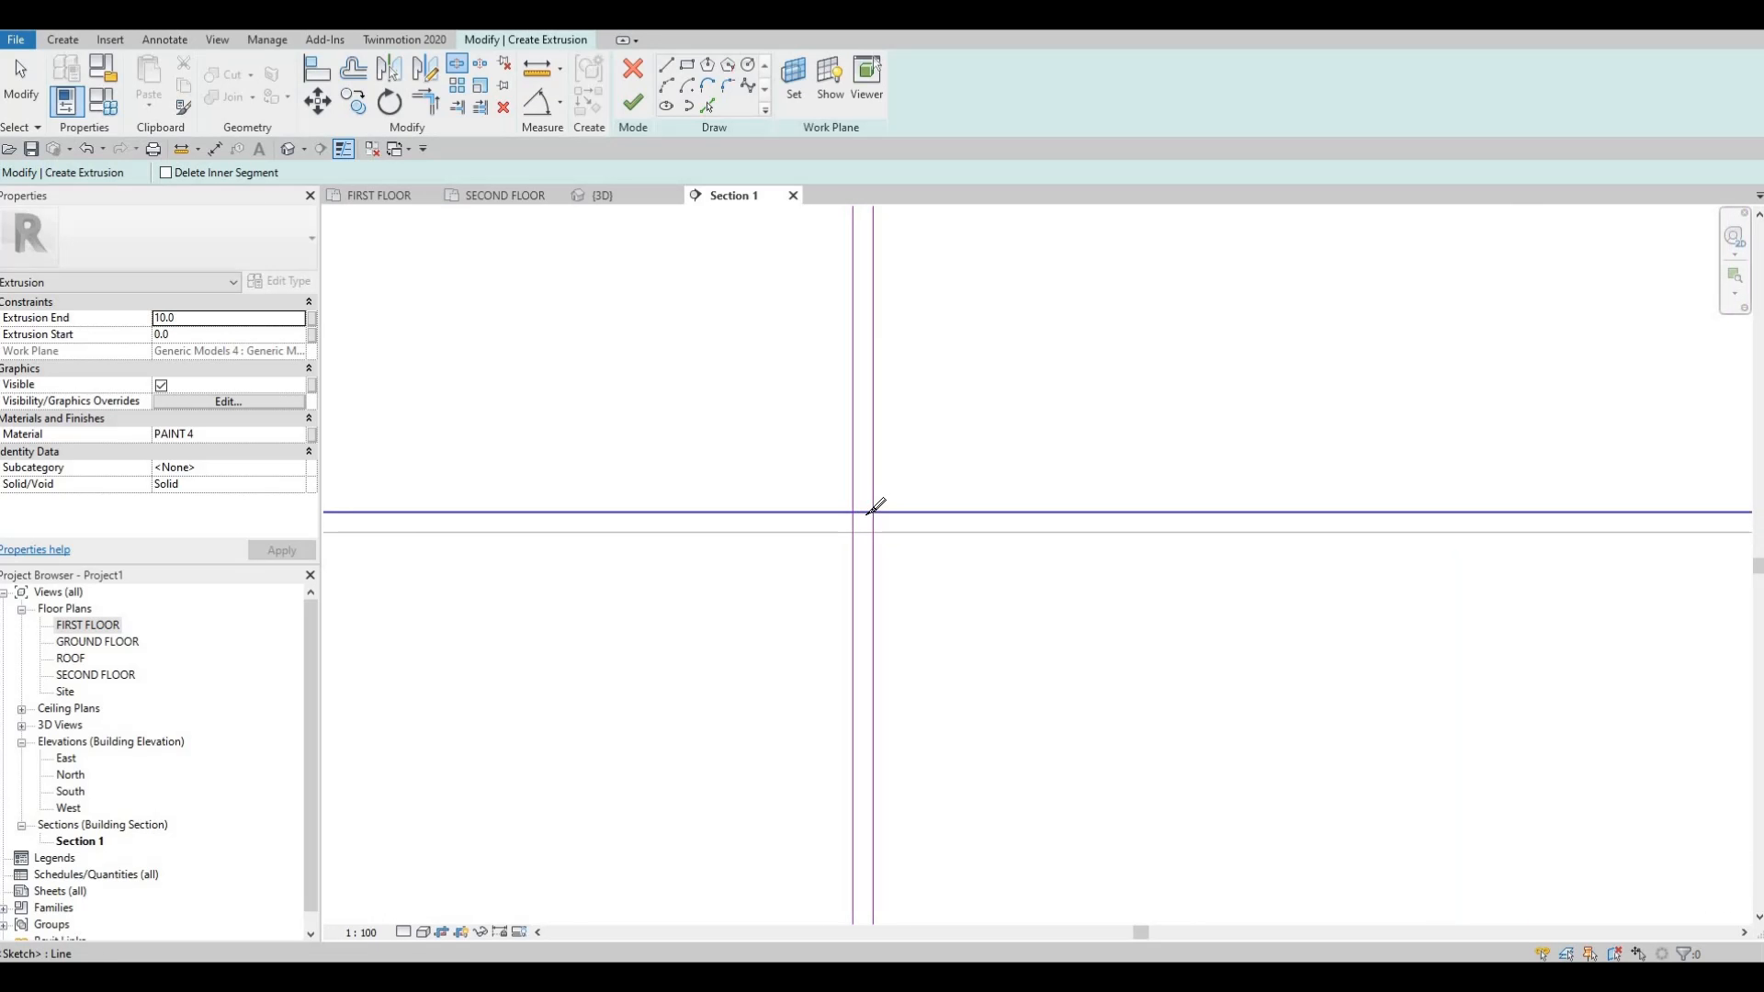
left_click(863, 511)
scroll(868, 511, "down", 3)
scroll(1062, 485, "down", 1)
middle_click_drag(870, 509, 958, 597)
key("Escape")
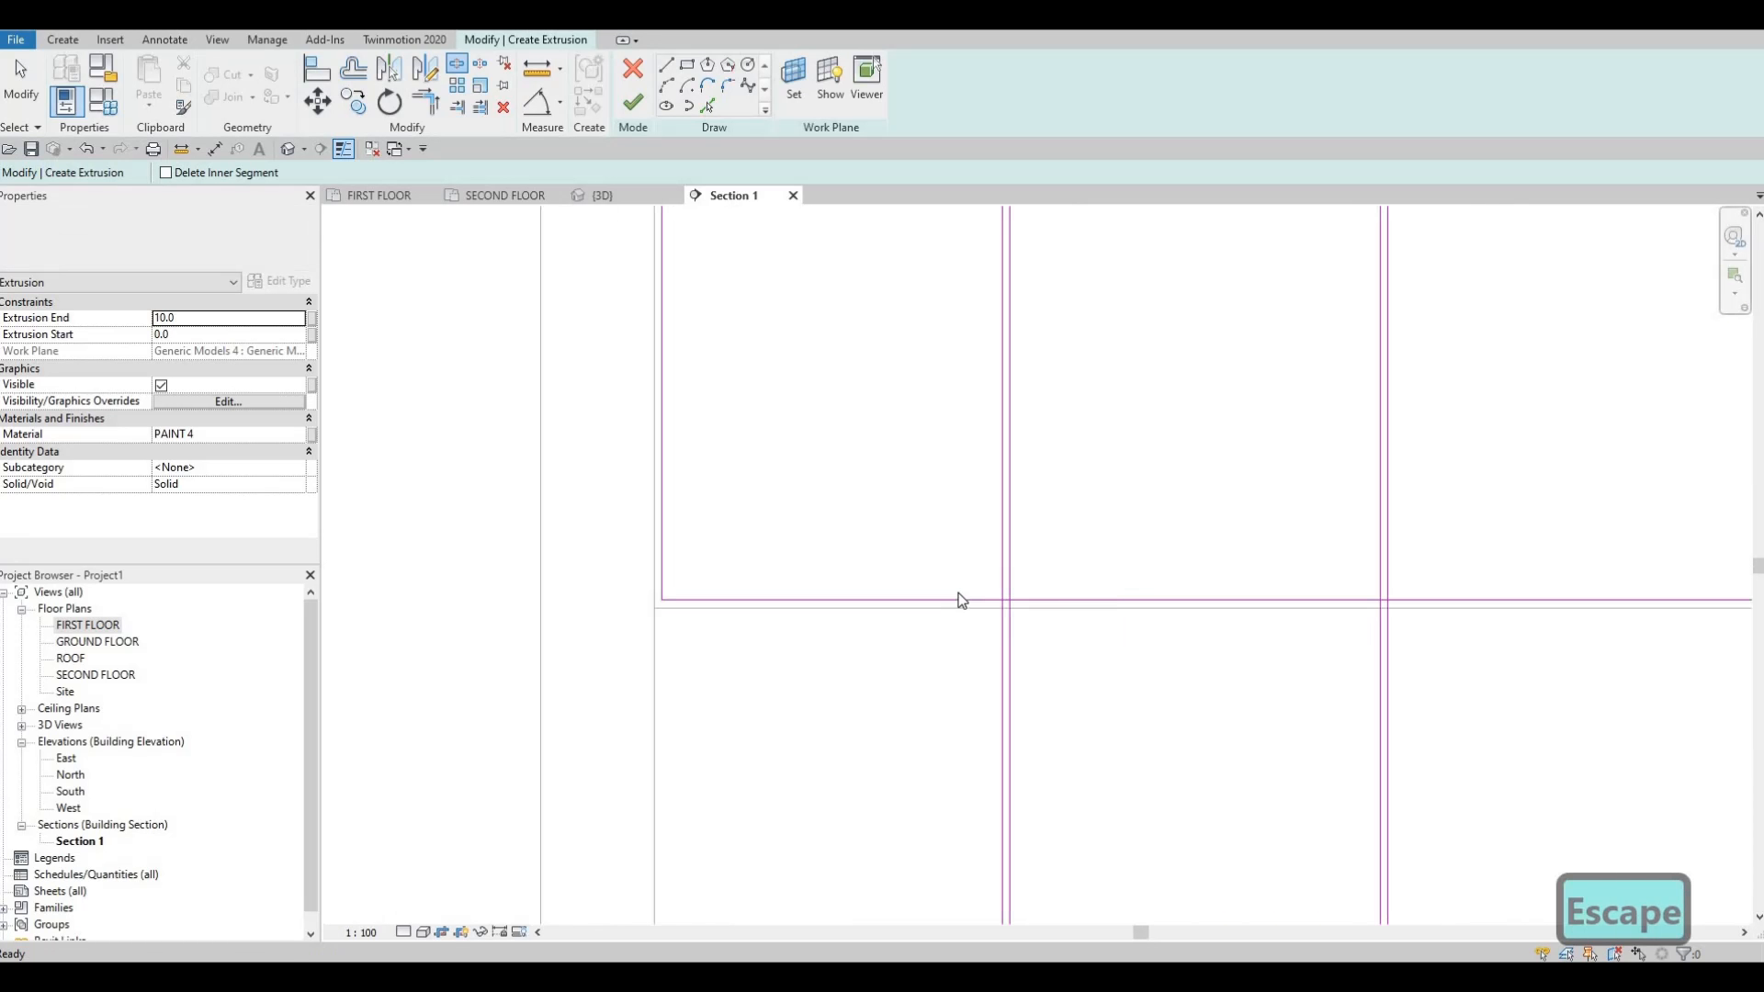
key("Escape")
Trim the lower edge and vertical lines into door corners at the first two divisions from the left.
scroll(958, 595, "down", 2)
key("t")
key("r")
scroll(989, 590, "up", 4)
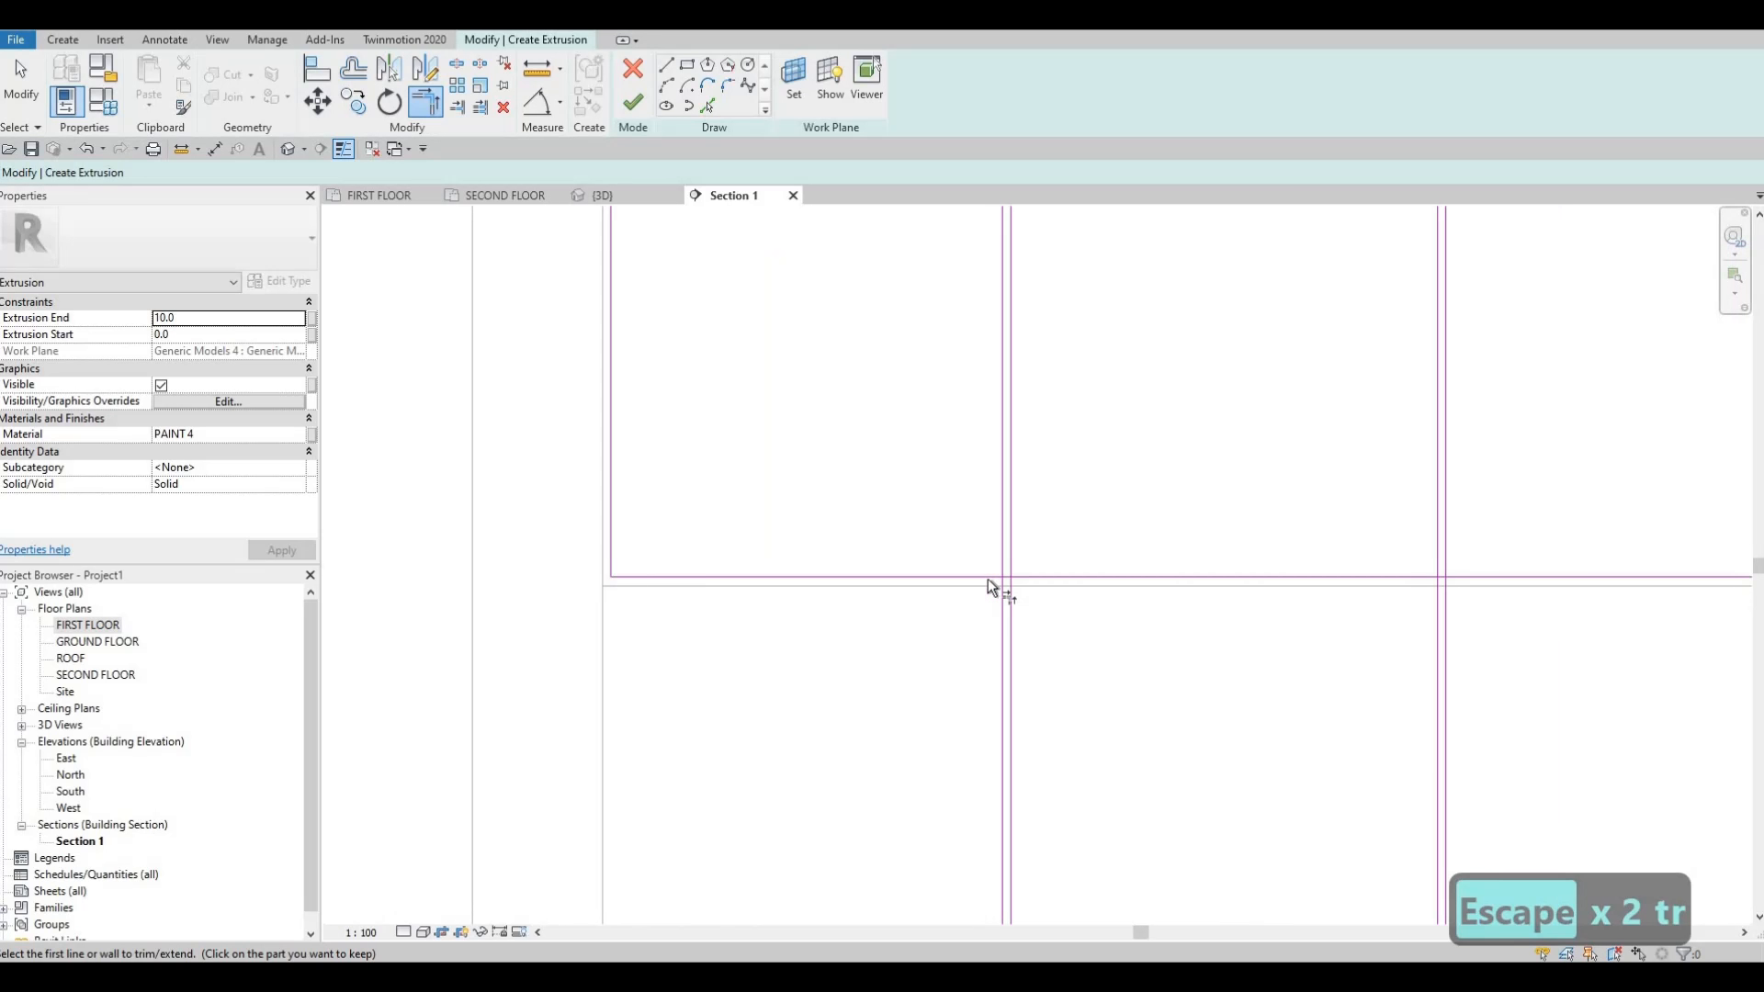
left_click(1001, 572)
left_click(1011, 537)
left_click(1027, 545)
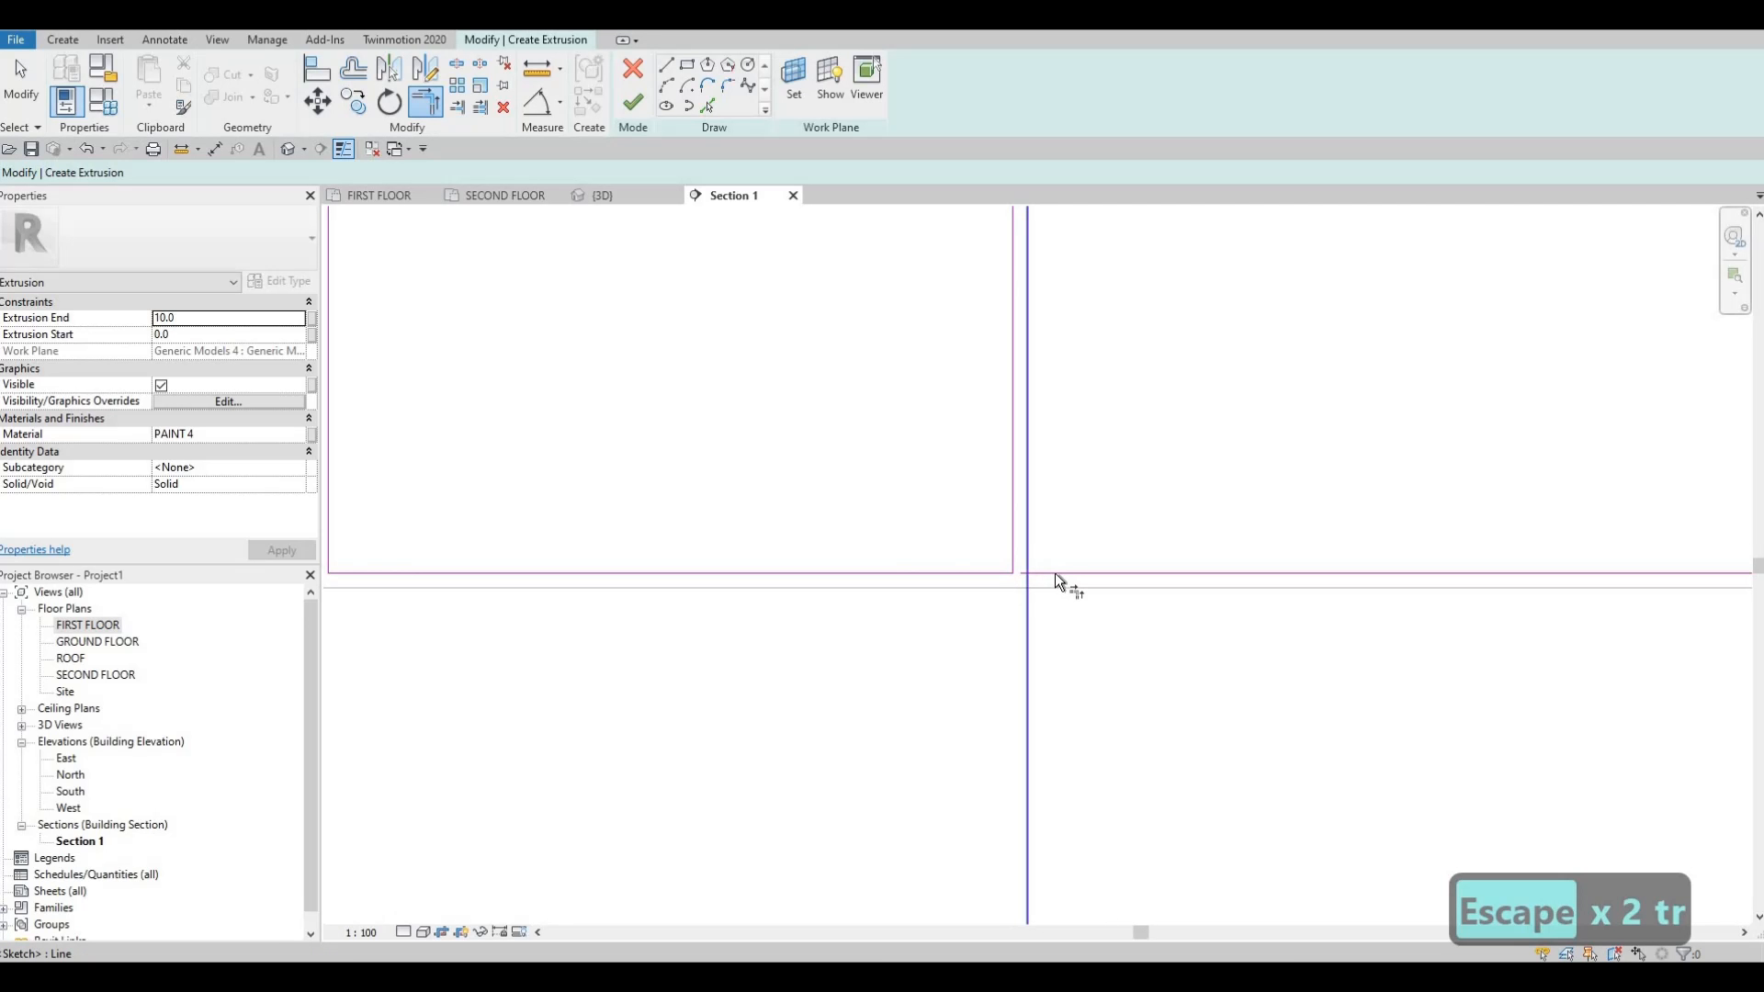
scroll(563, 580, "down", 4)
scroll(955, 577, "up", 4)
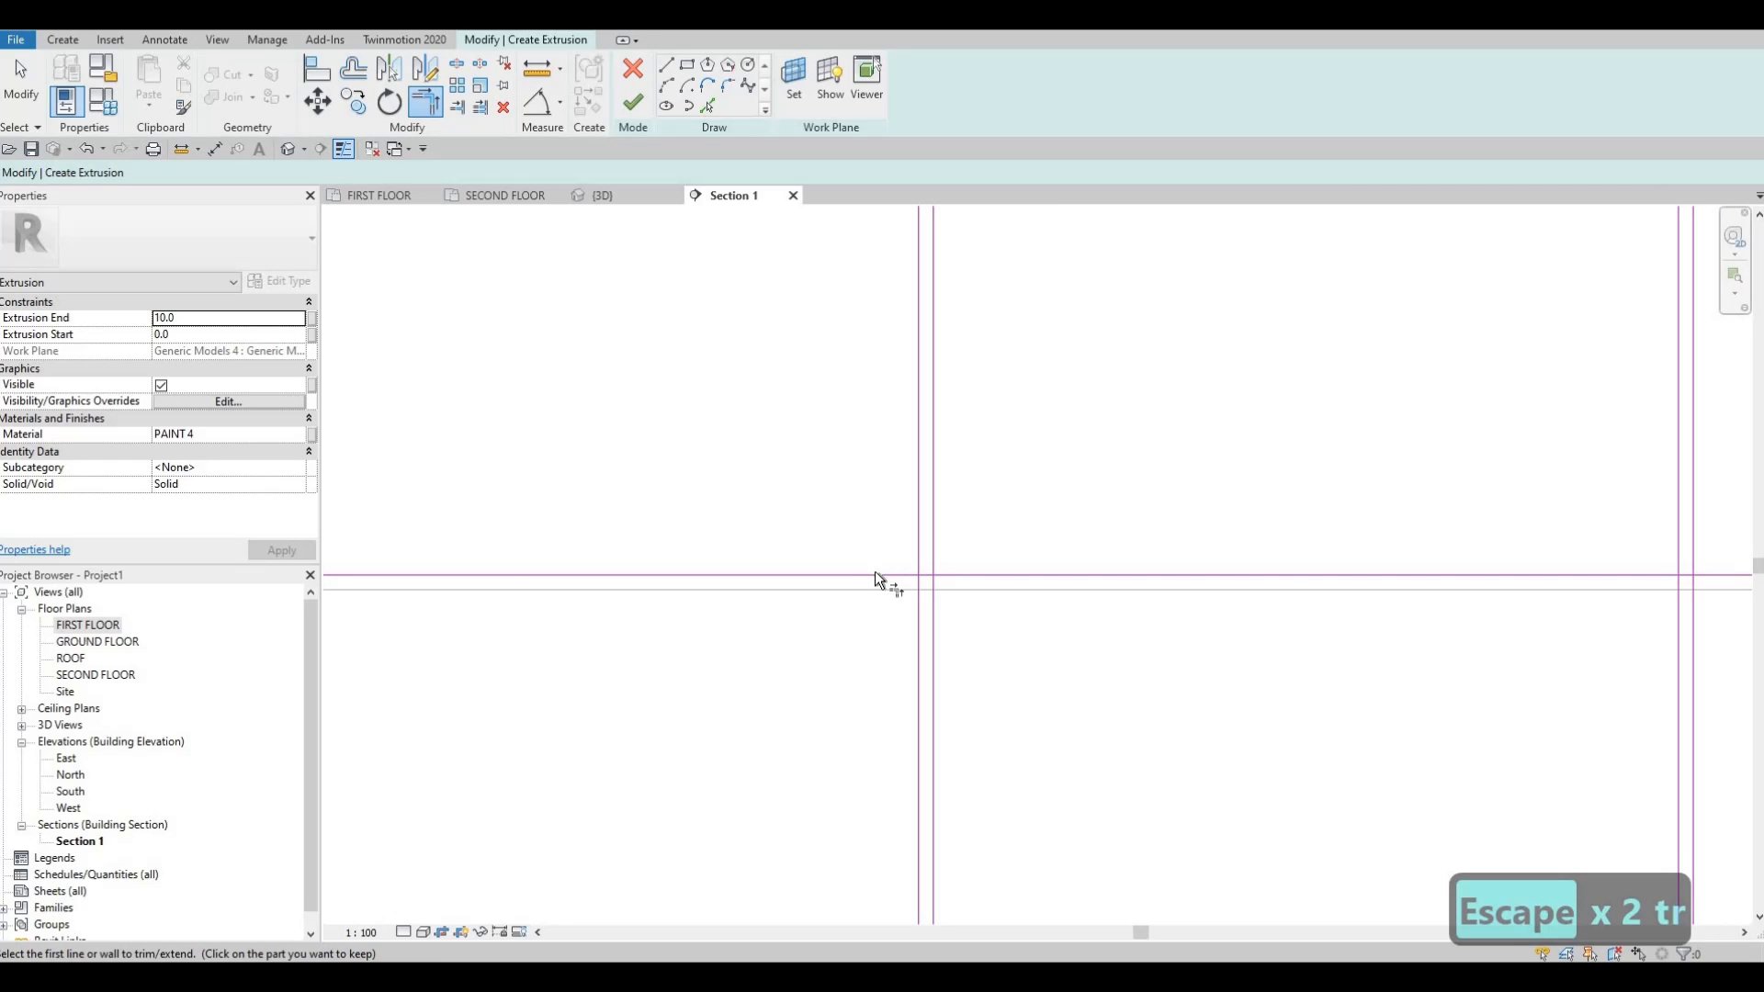
left_click(916, 537)
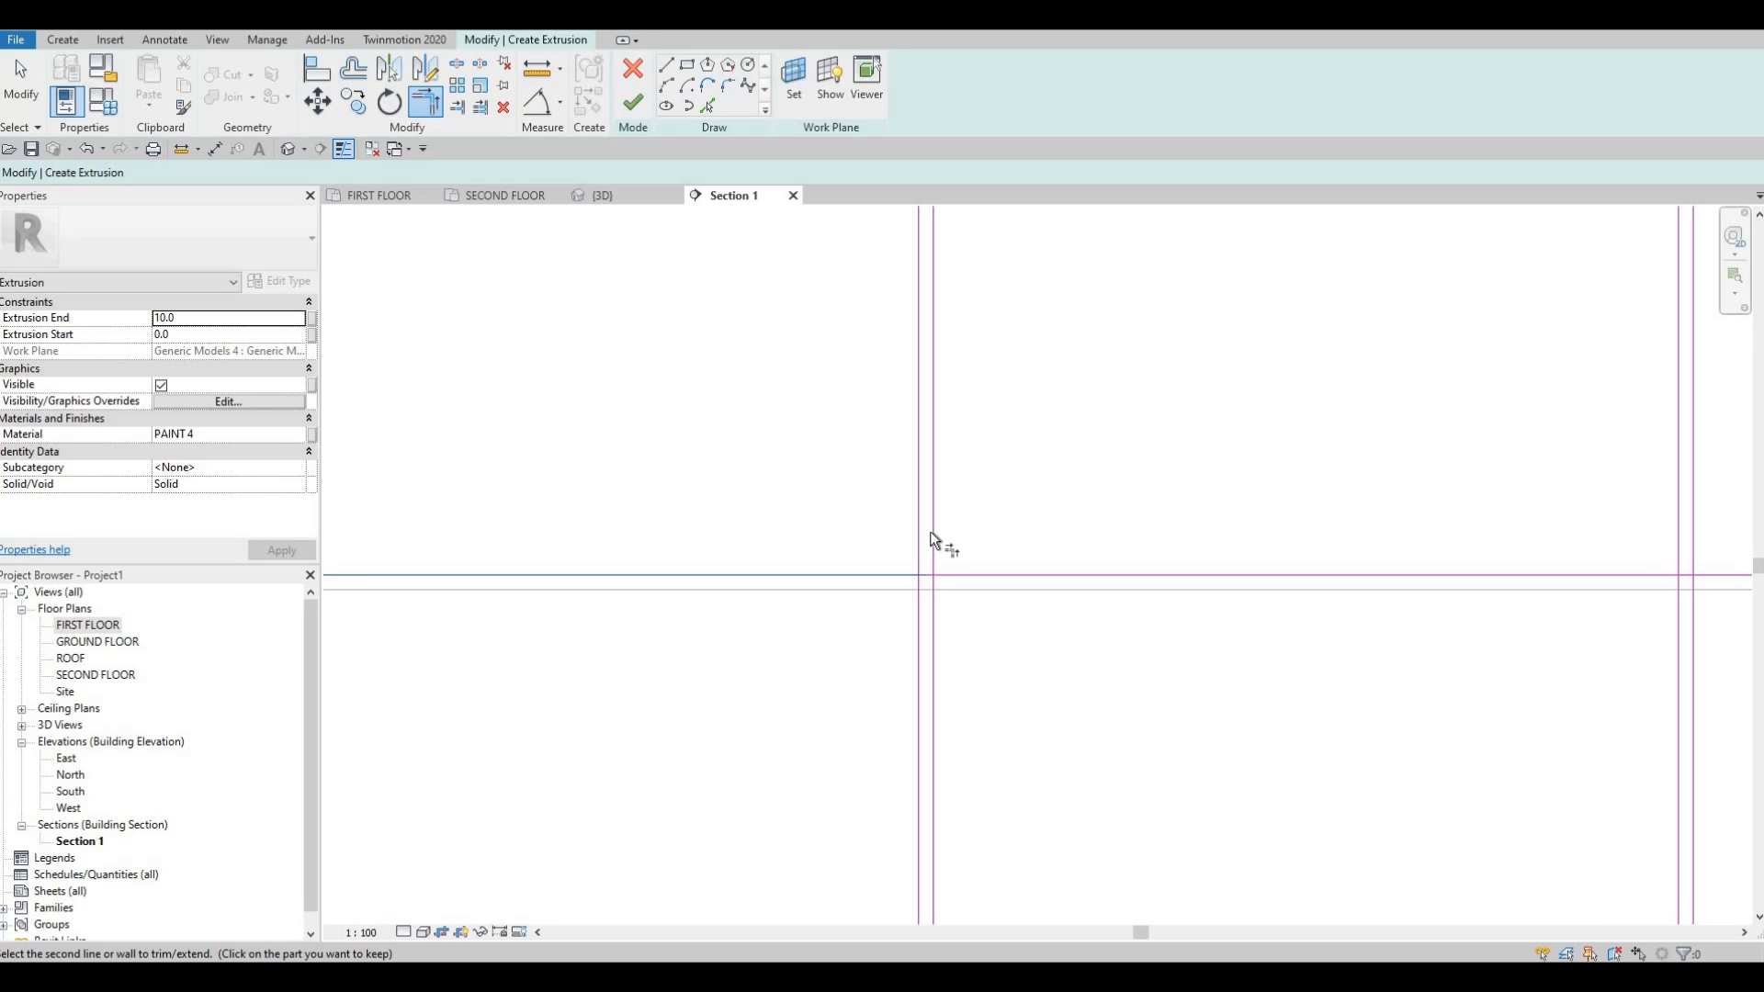
left_click(979, 576)
Trim the lower edge and vertical lines into door corners at the third and fourth divisions from the left.
scroll(755, 581, "down", 4)
scroll(910, 553, "up", 4)
left_click(864, 556)
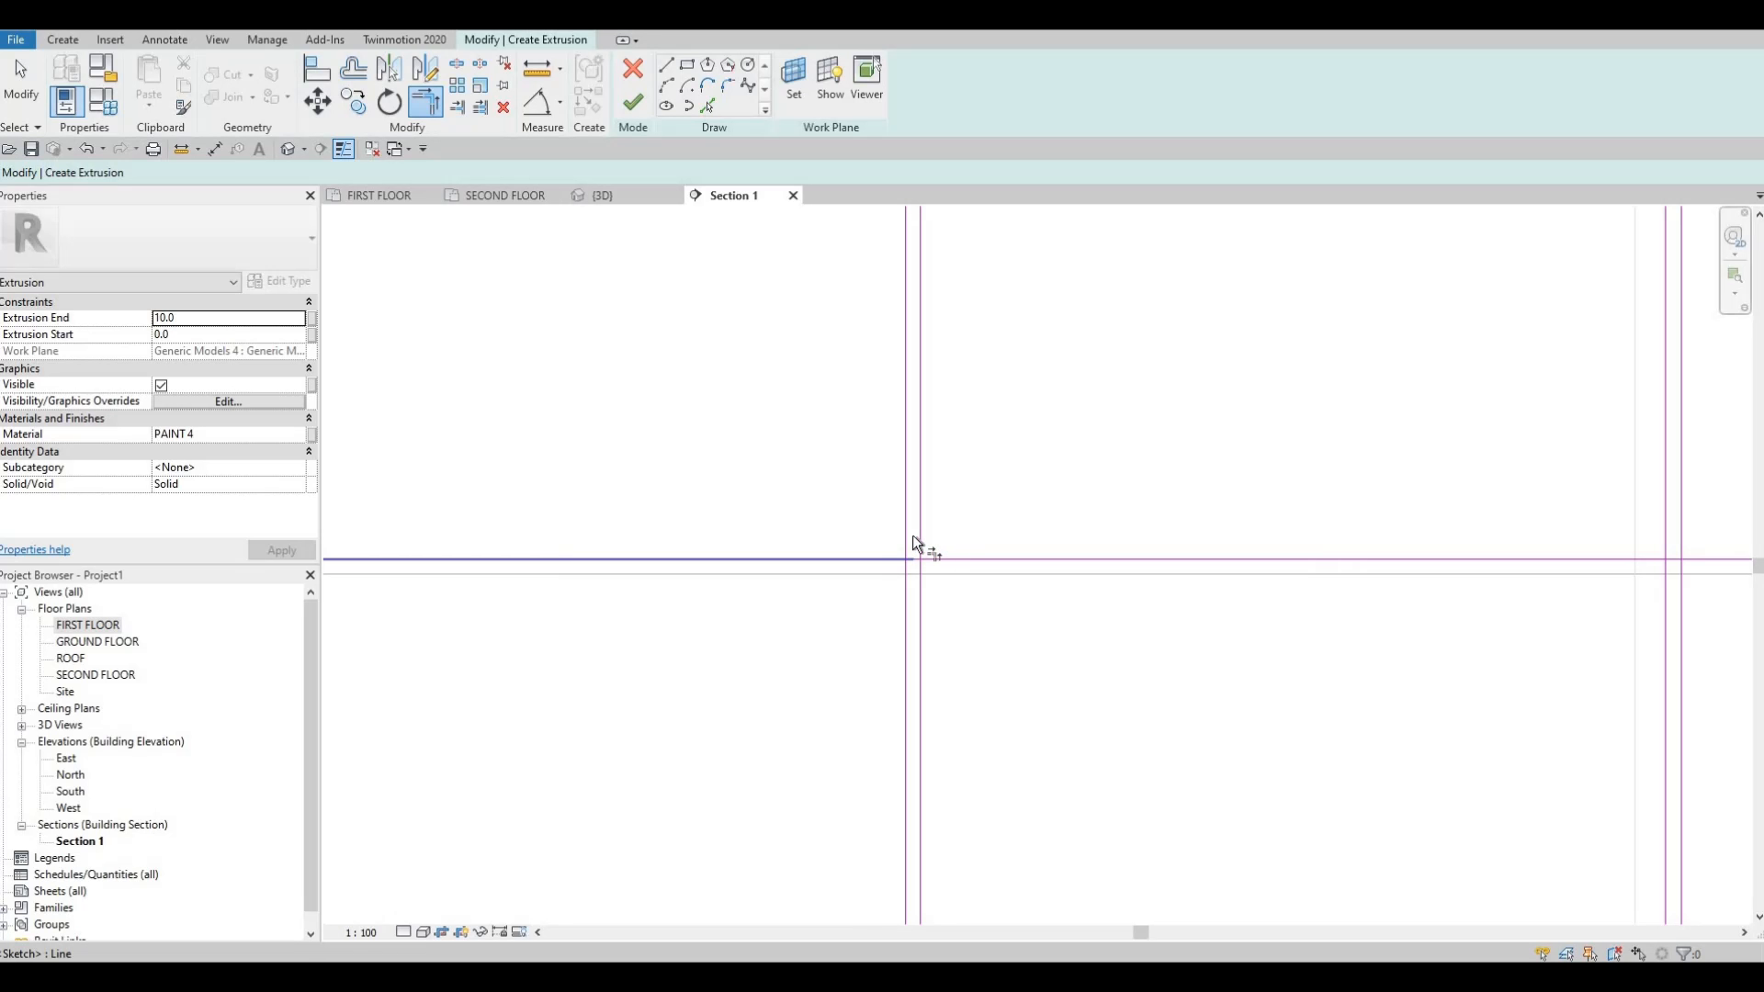
left_click(909, 535)
left_click(923, 549)
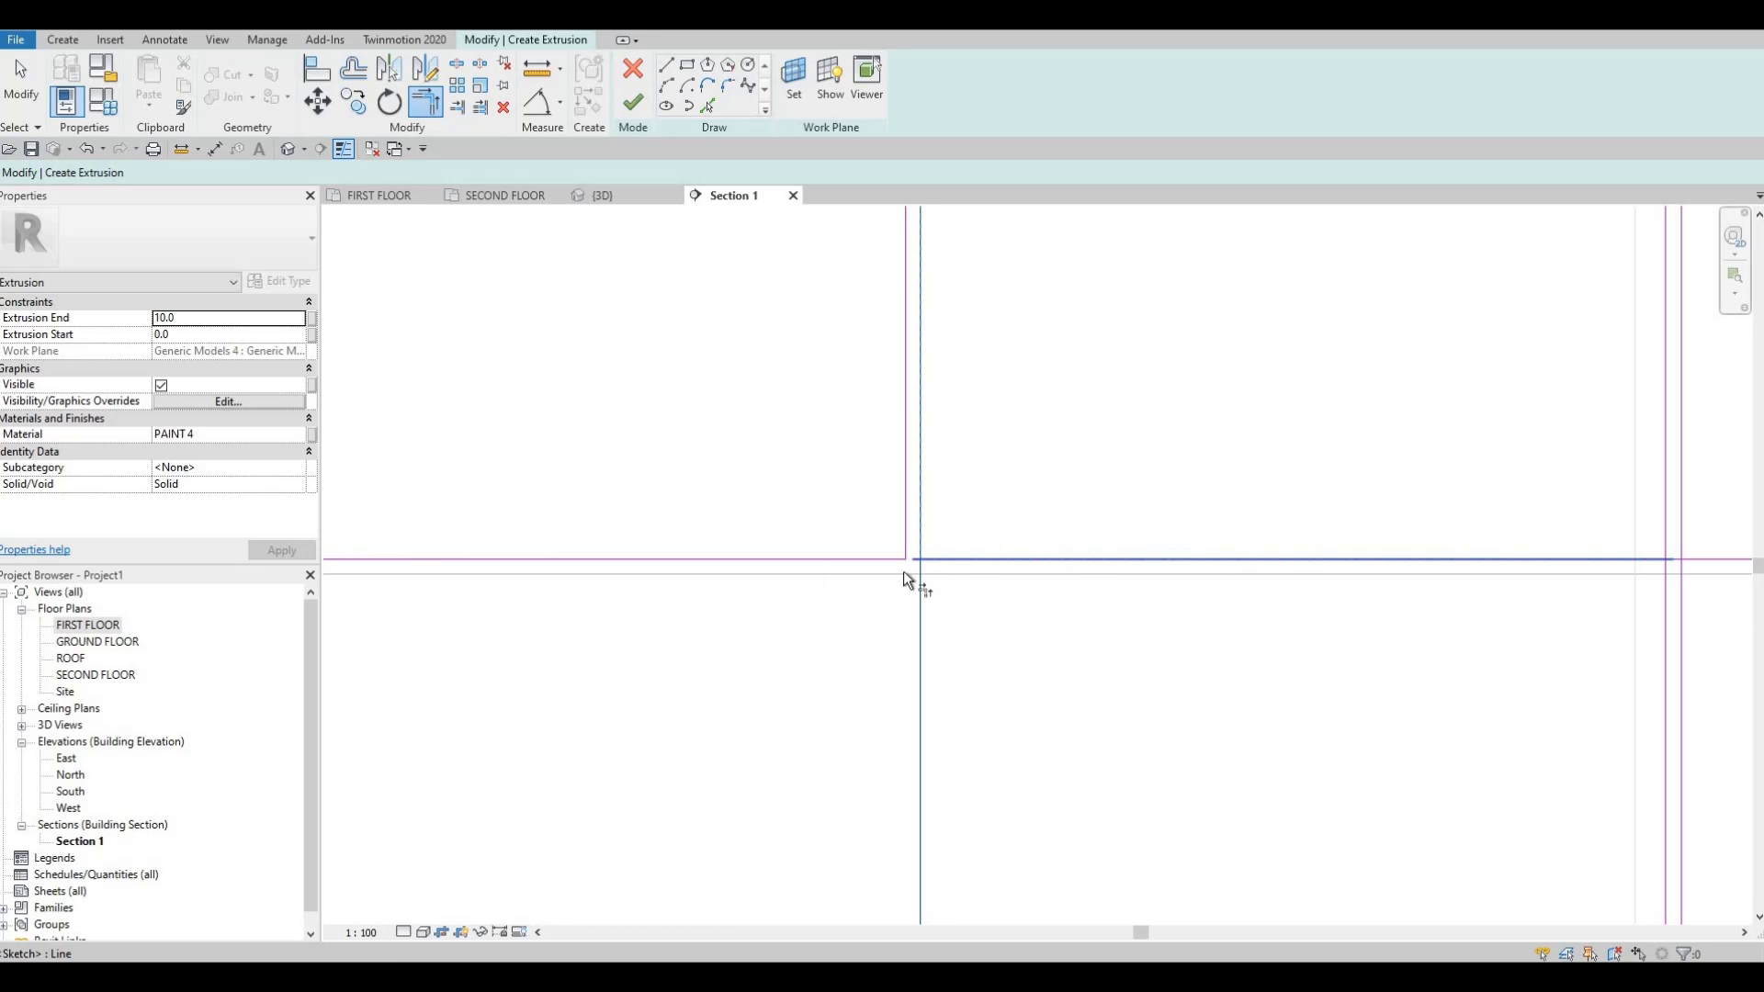
left_click(996, 562)
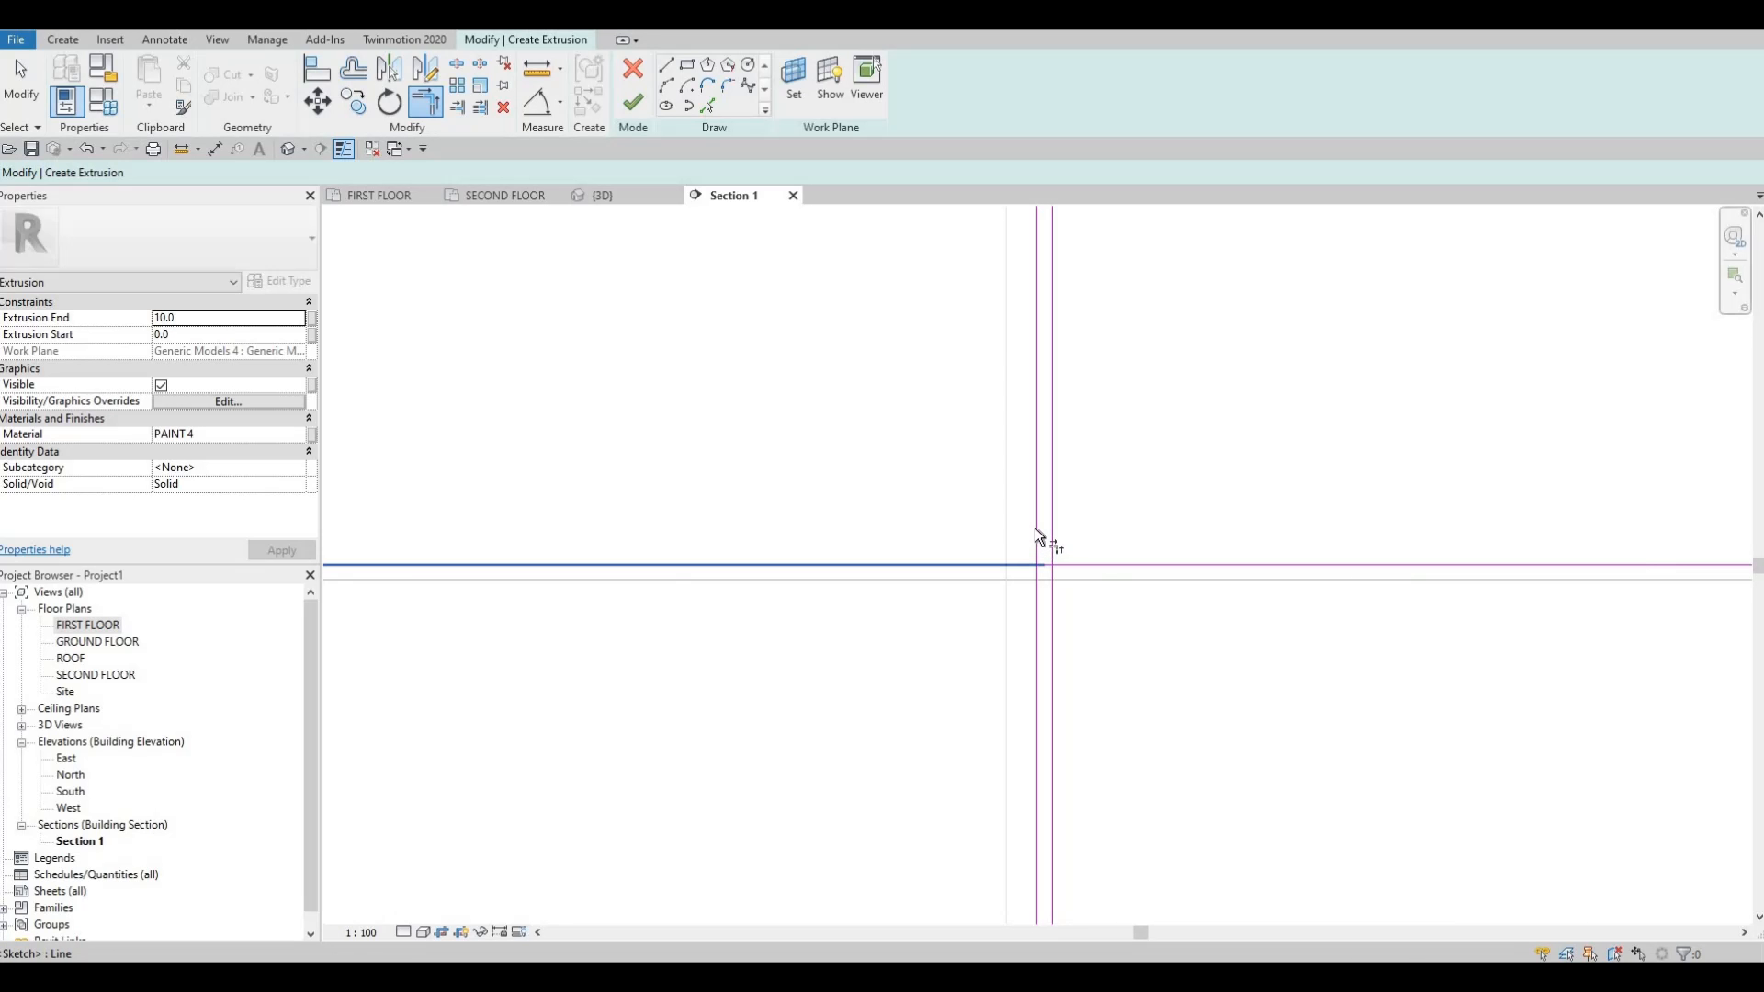
left_click(1034, 527)
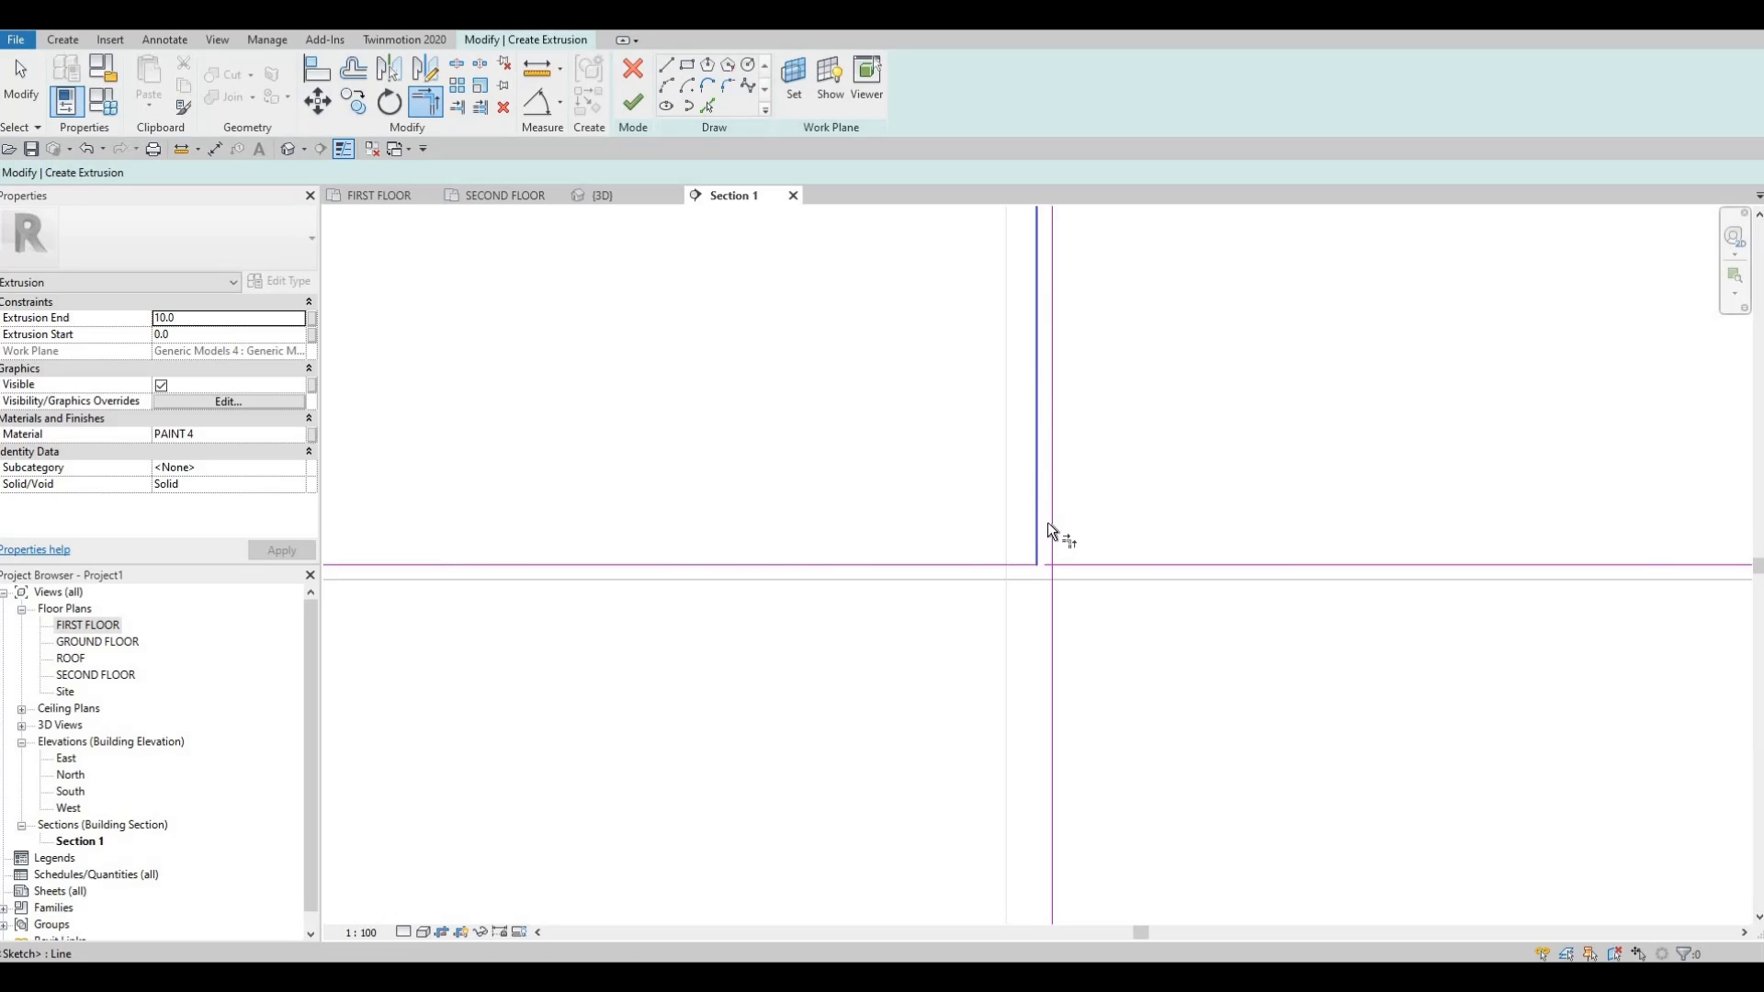
left_click(1053, 520)
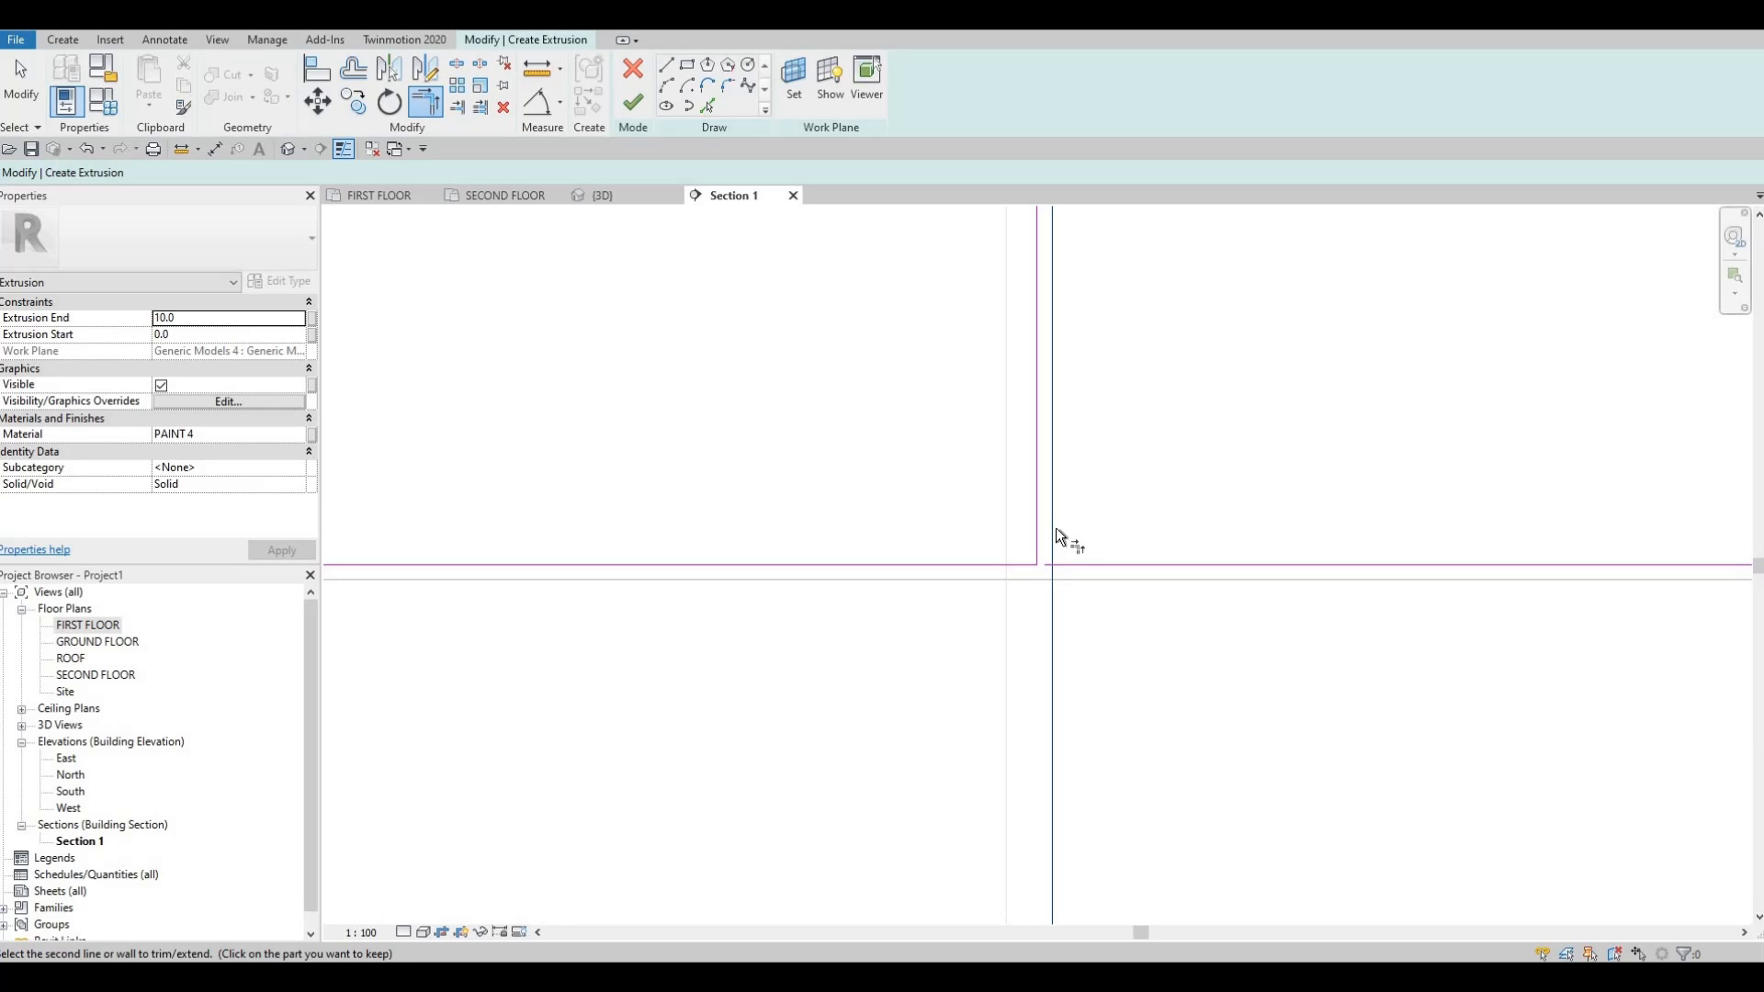
left_click(1088, 564)
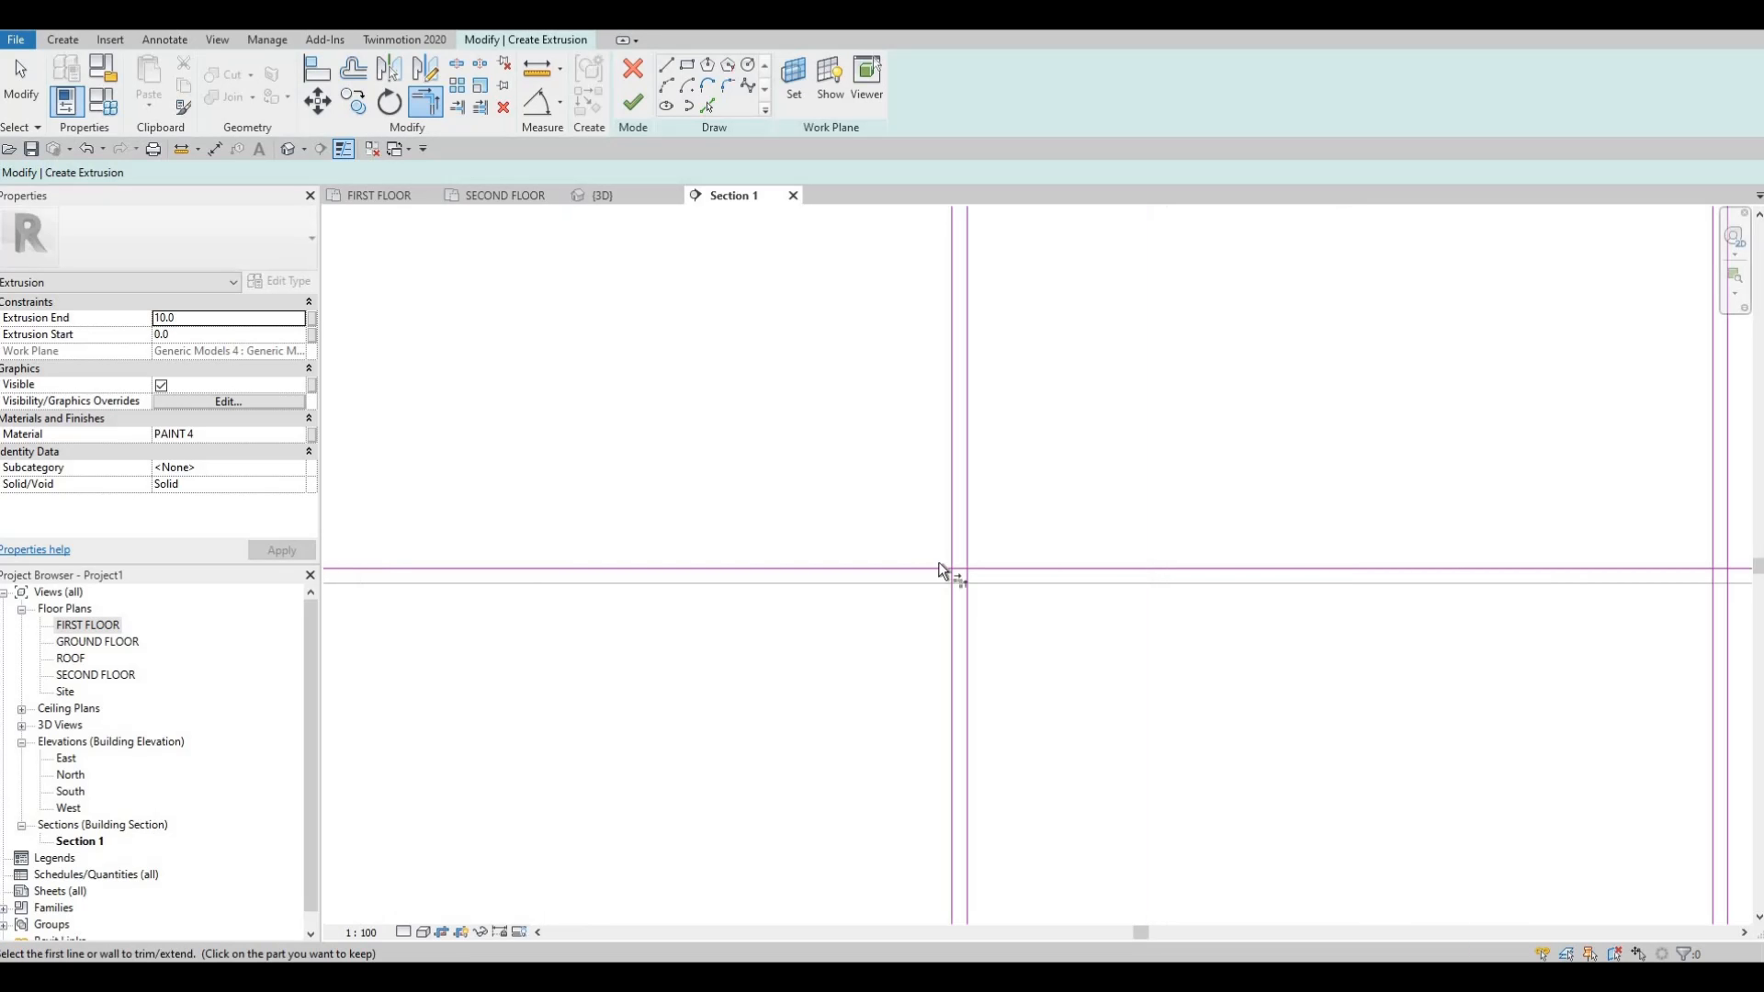
Trim the lower edge and vertical lines into door corners at the three rightmost divisions.
left_click(952, 551)
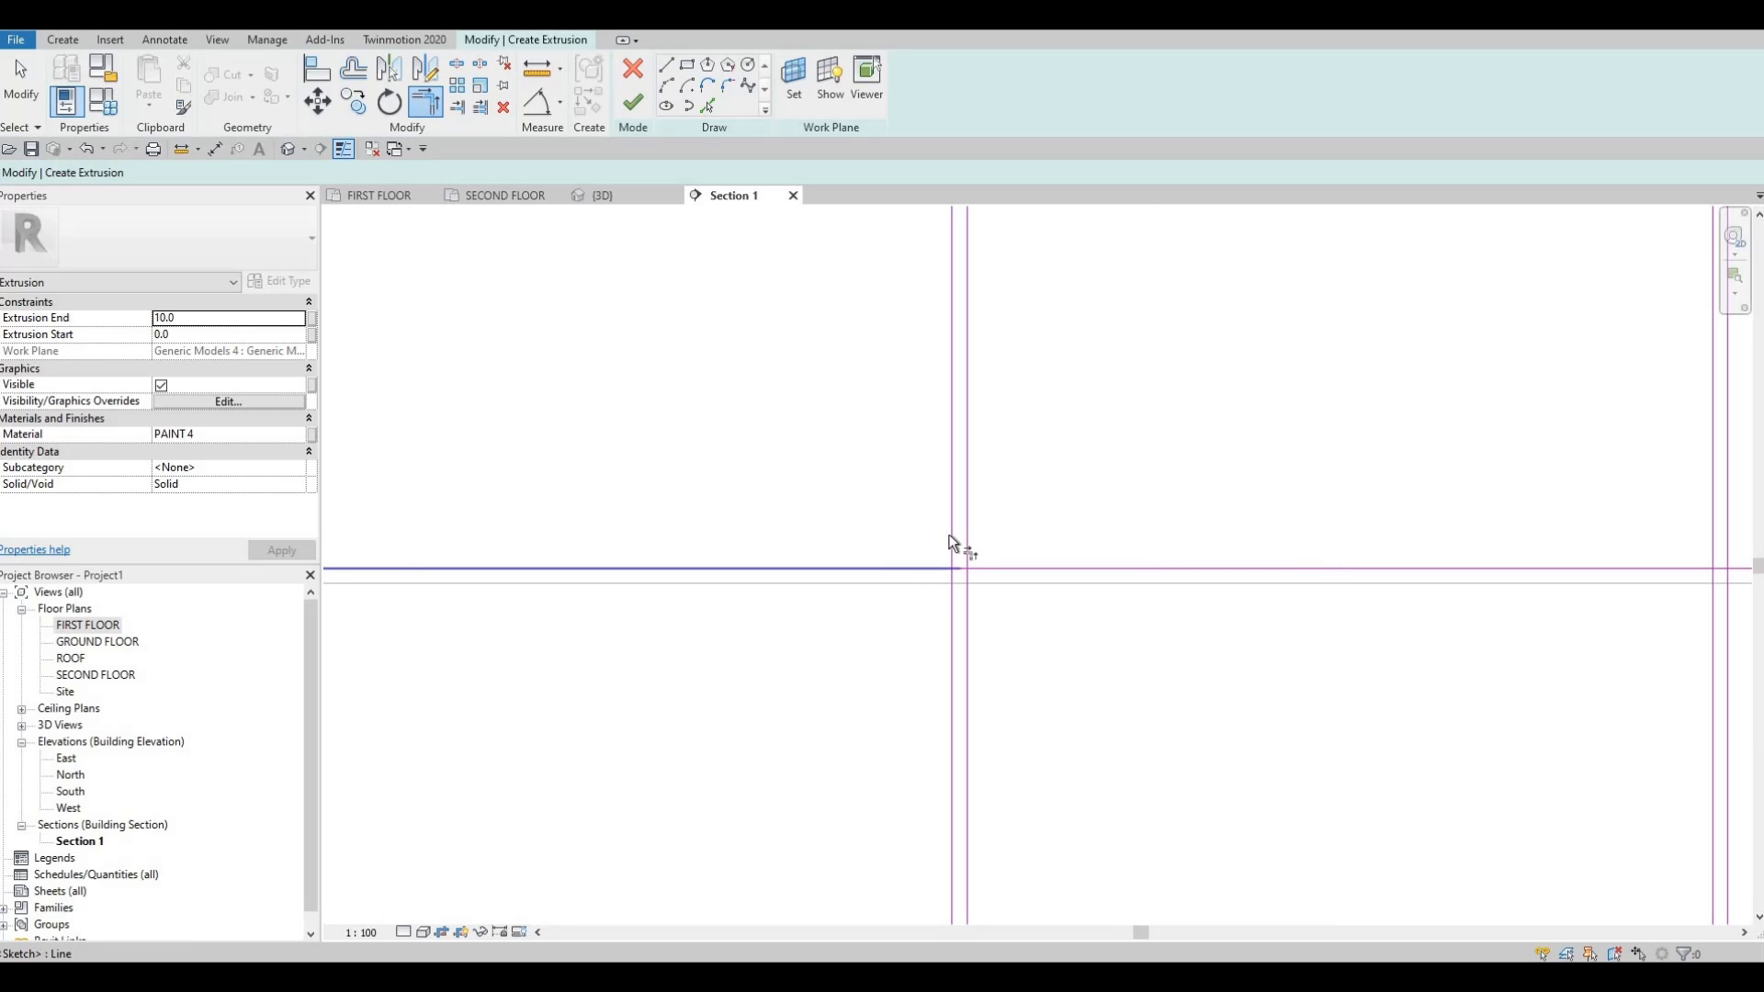
left_click(985, 564)
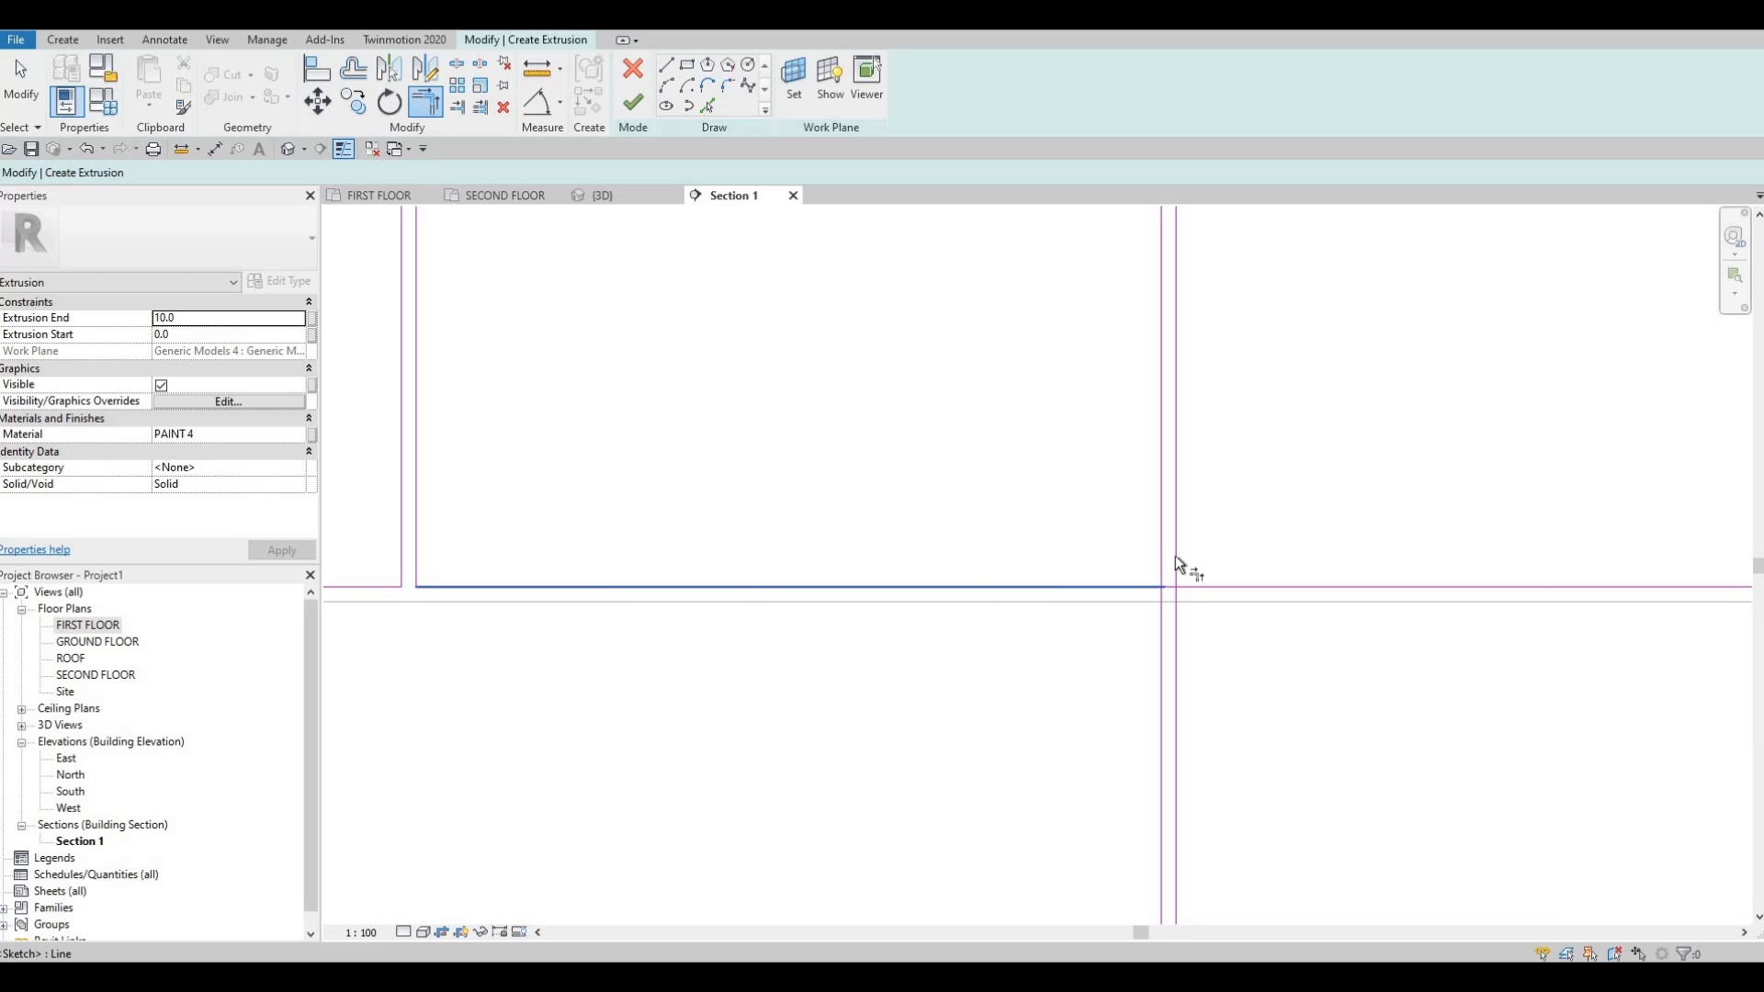
left_click(1177, 585)
left_click(1253, 588)
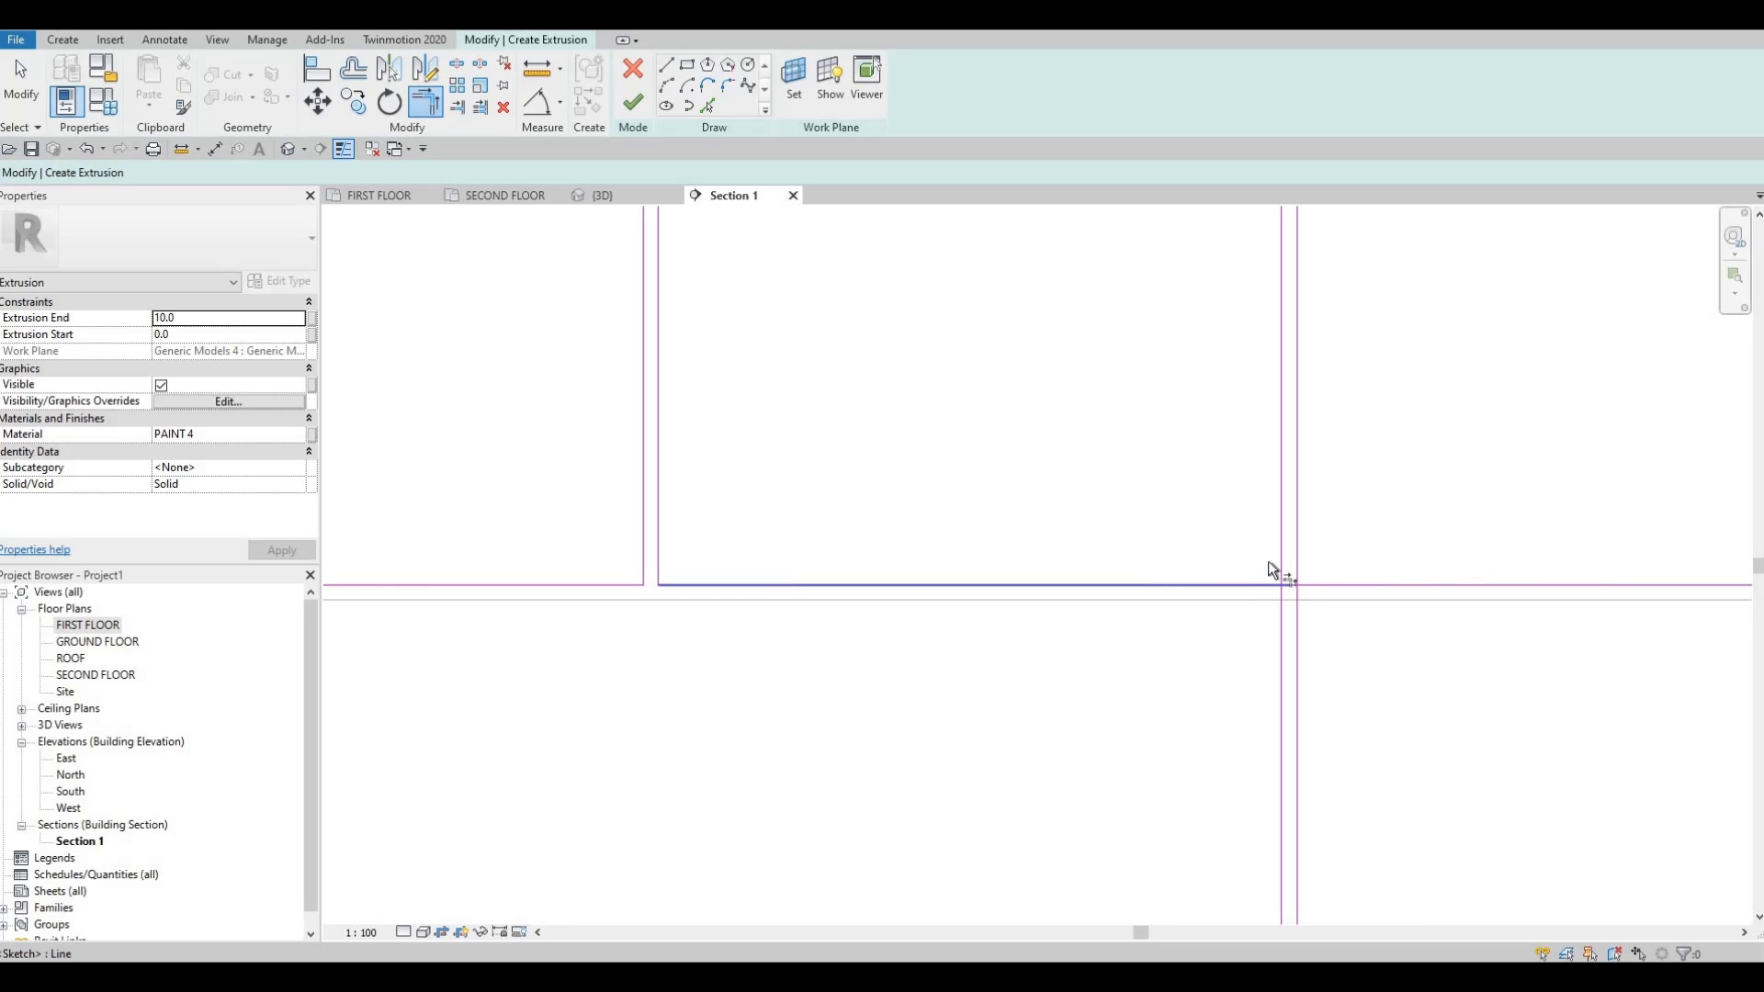
left_click(1300, 551)
left_click(1330, 584)
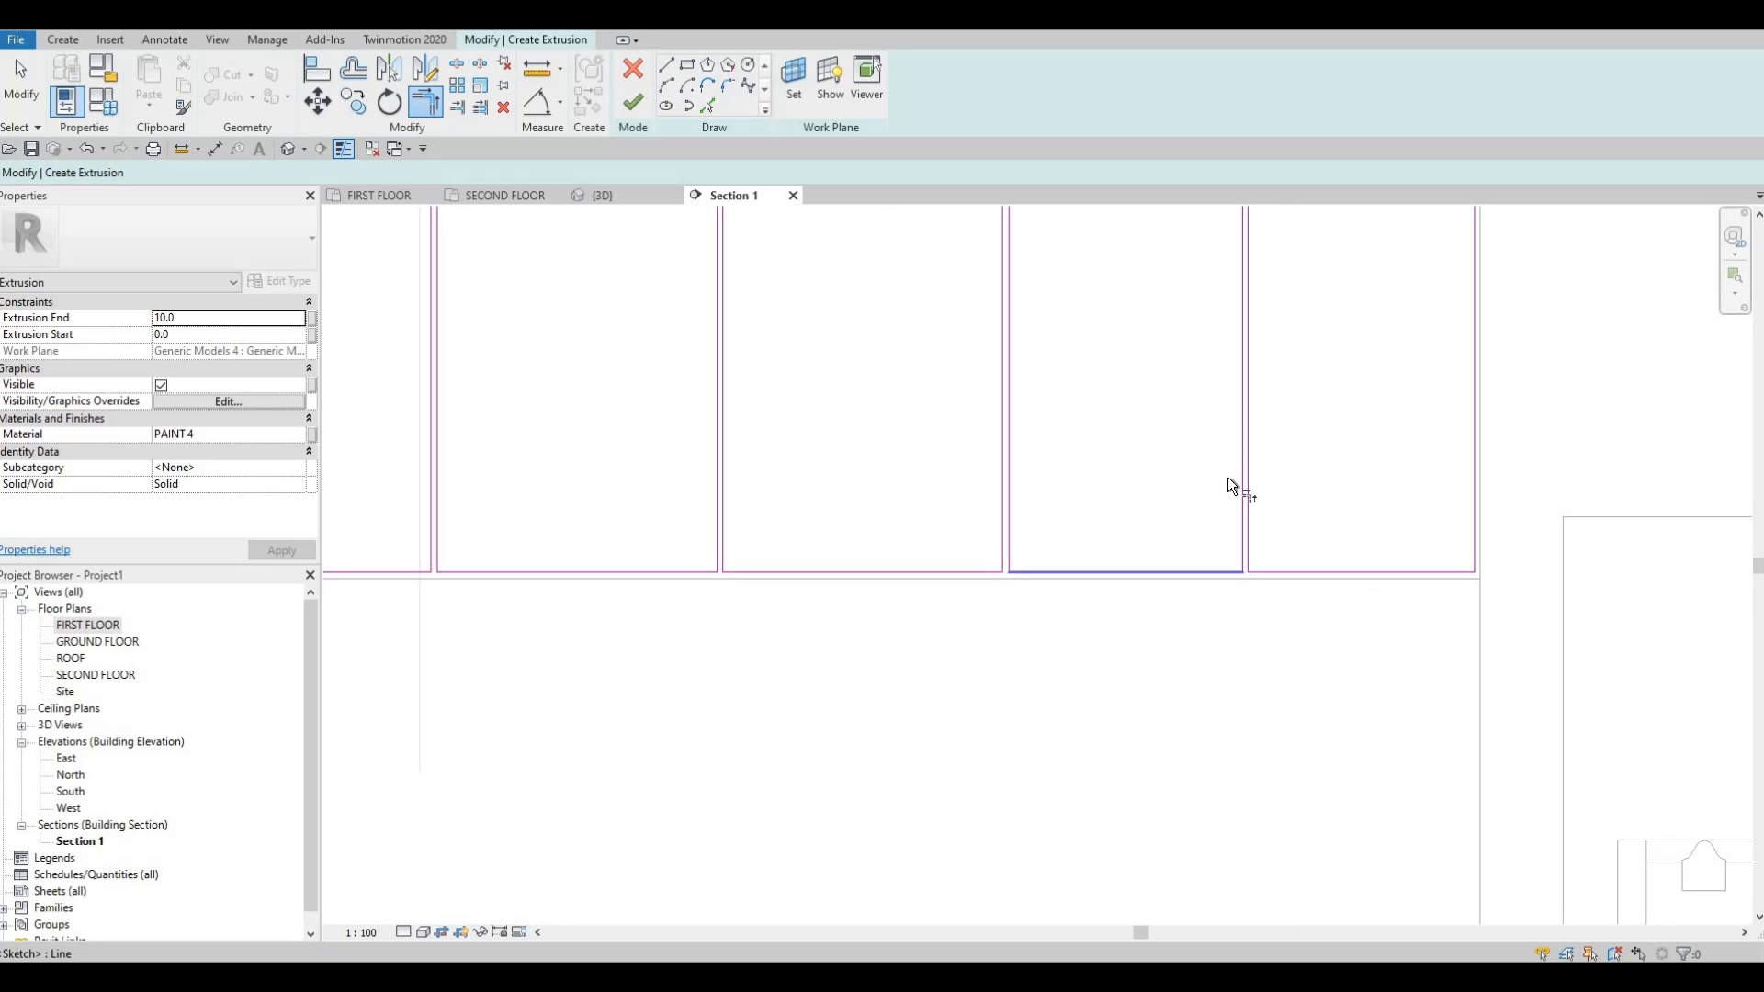
Trim the upper edge and vertical lines into door corners at the two rightmost divisions.
left_click(1241, 486)
middle_click_drag(1228, 477, 1192, 722)
scroll(1245, 406, "up", 1)
left_click(1246, 398)
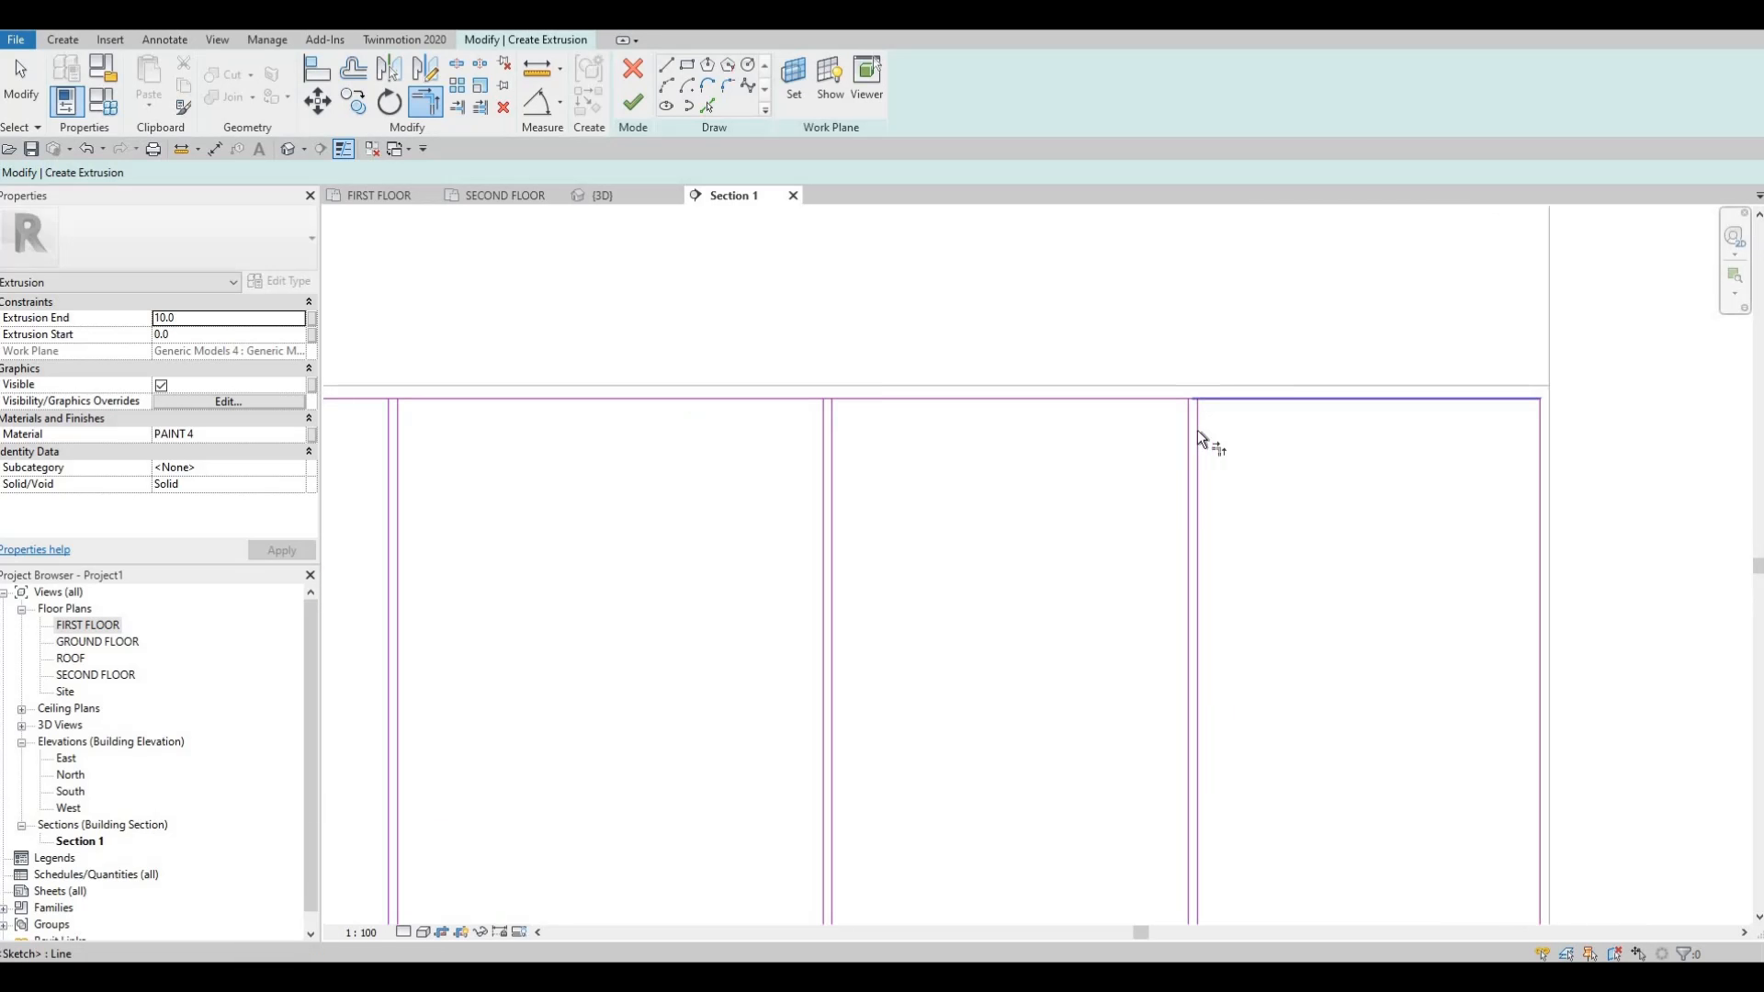
left_click(1197, 430)
scroll(1185, 395, "up", 2)
left_click(1205, 414)
left_click(1242, 404)
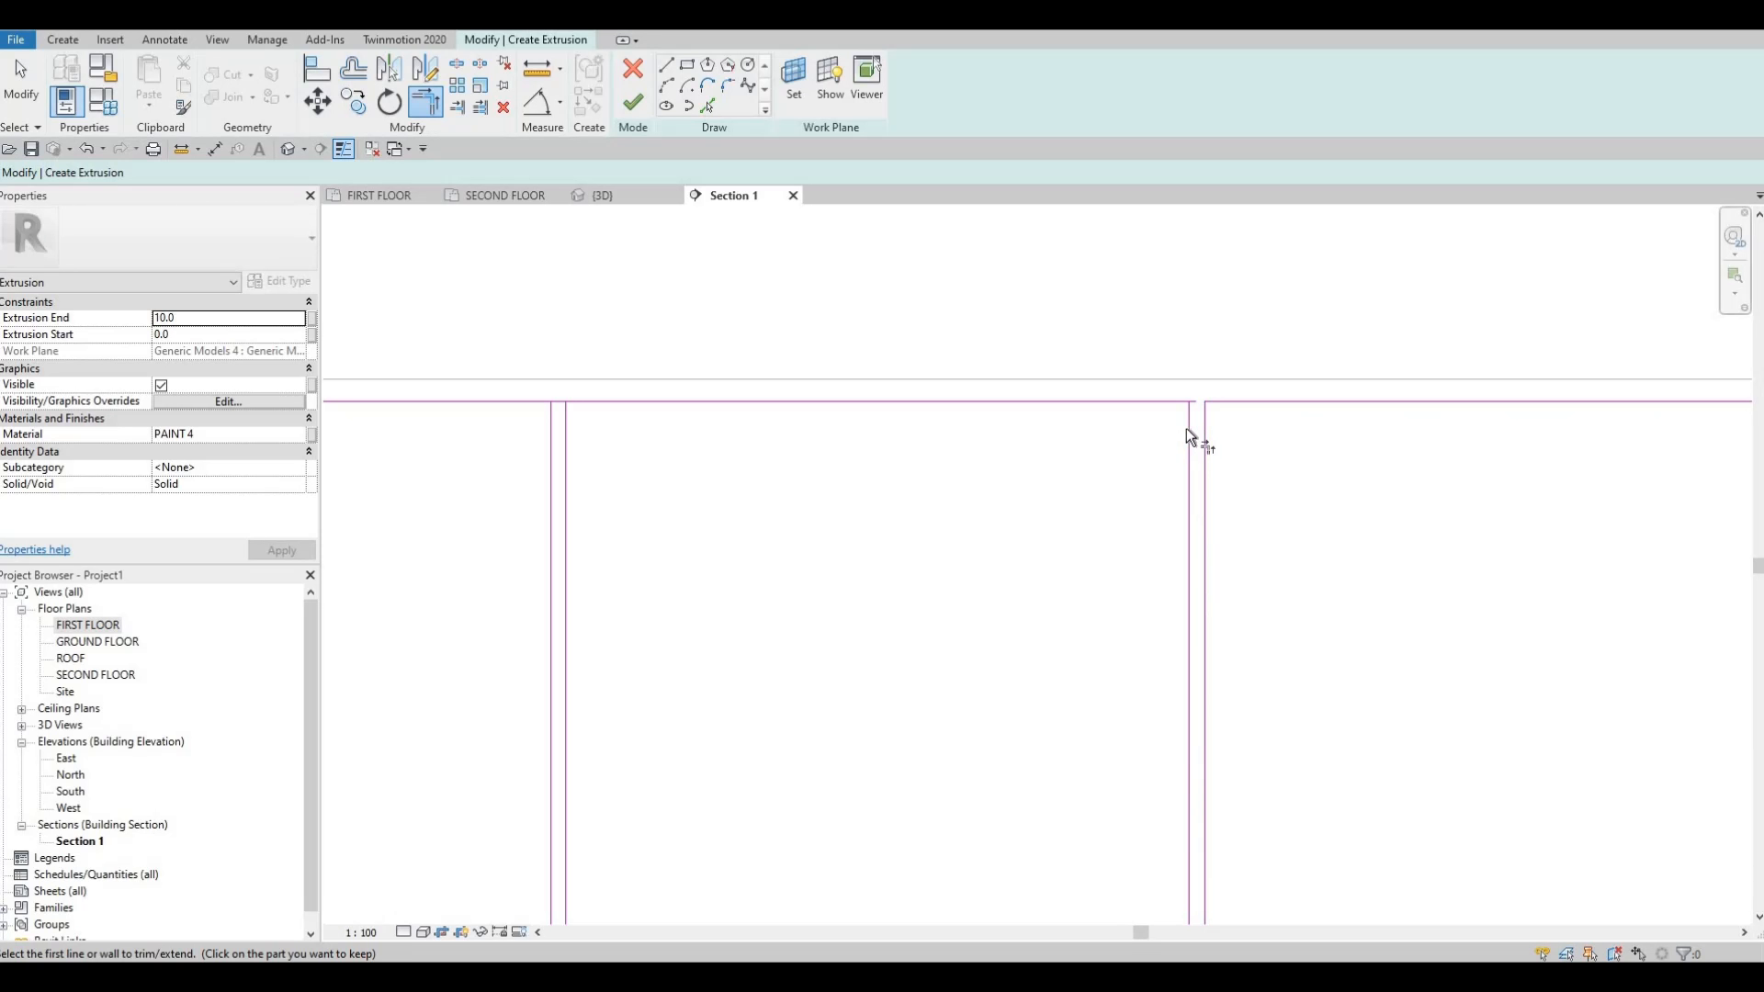
left_click(1188, 428)
middle_click_drag(991, 569, 1050, 504)
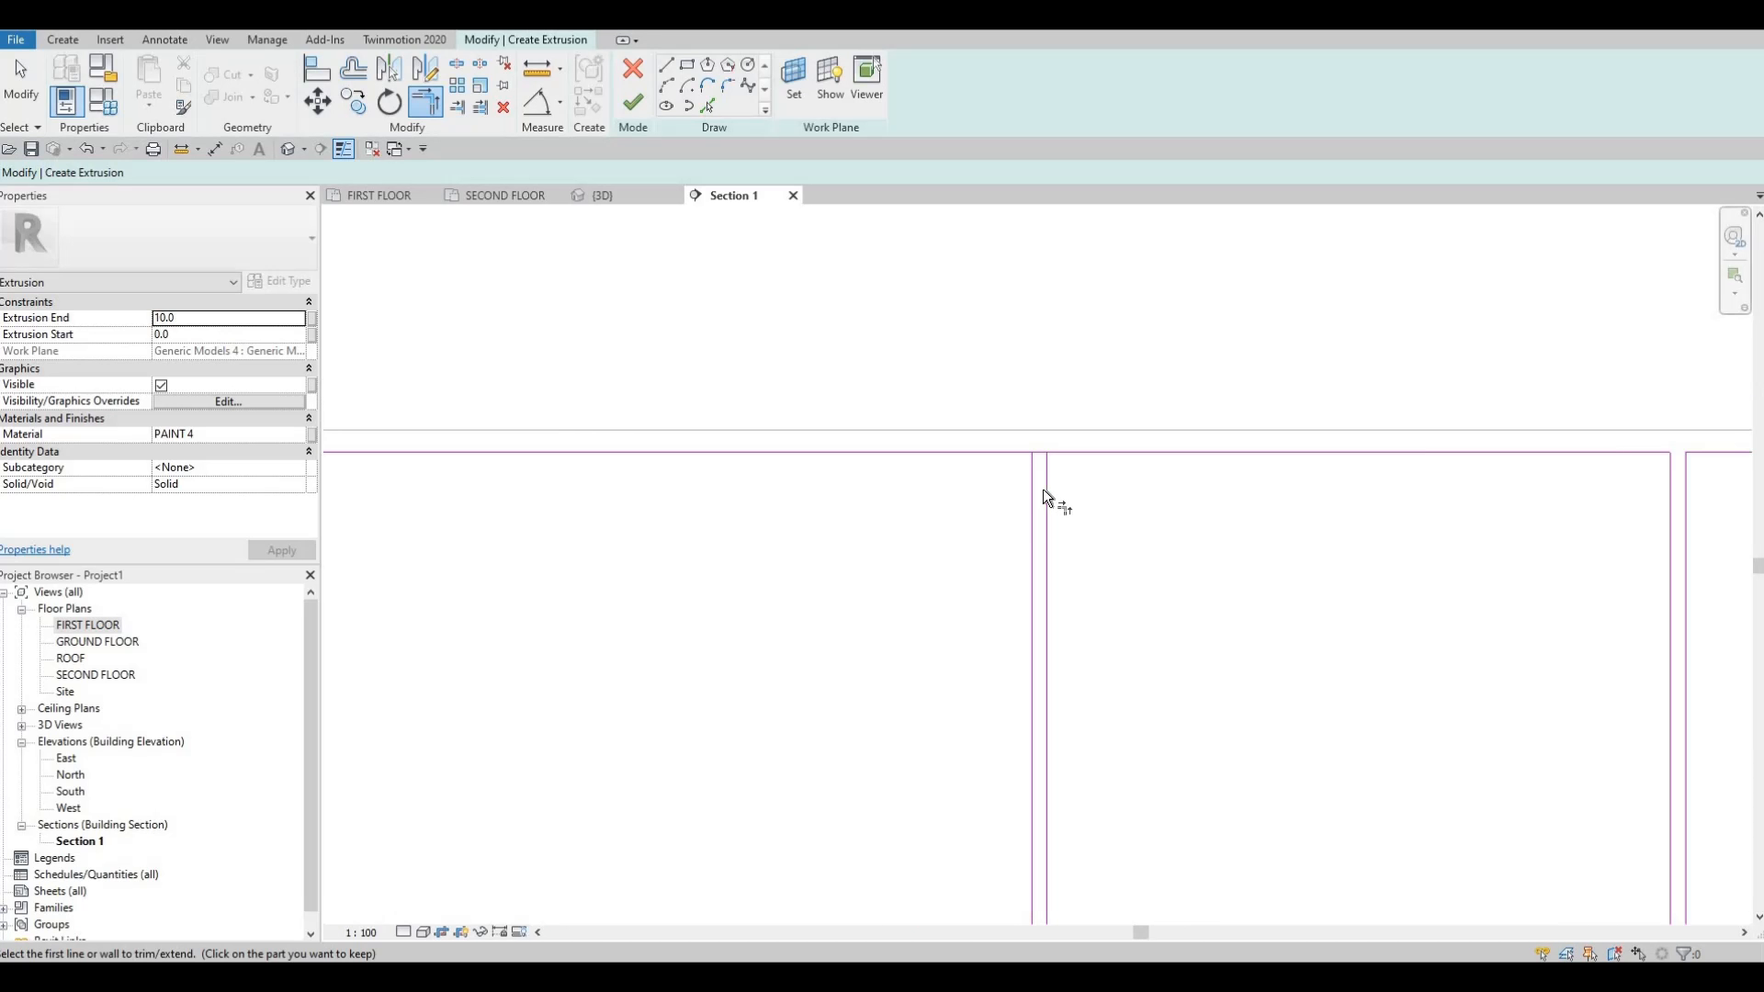
left_click(1043, 489)
left_click(1034, 472)
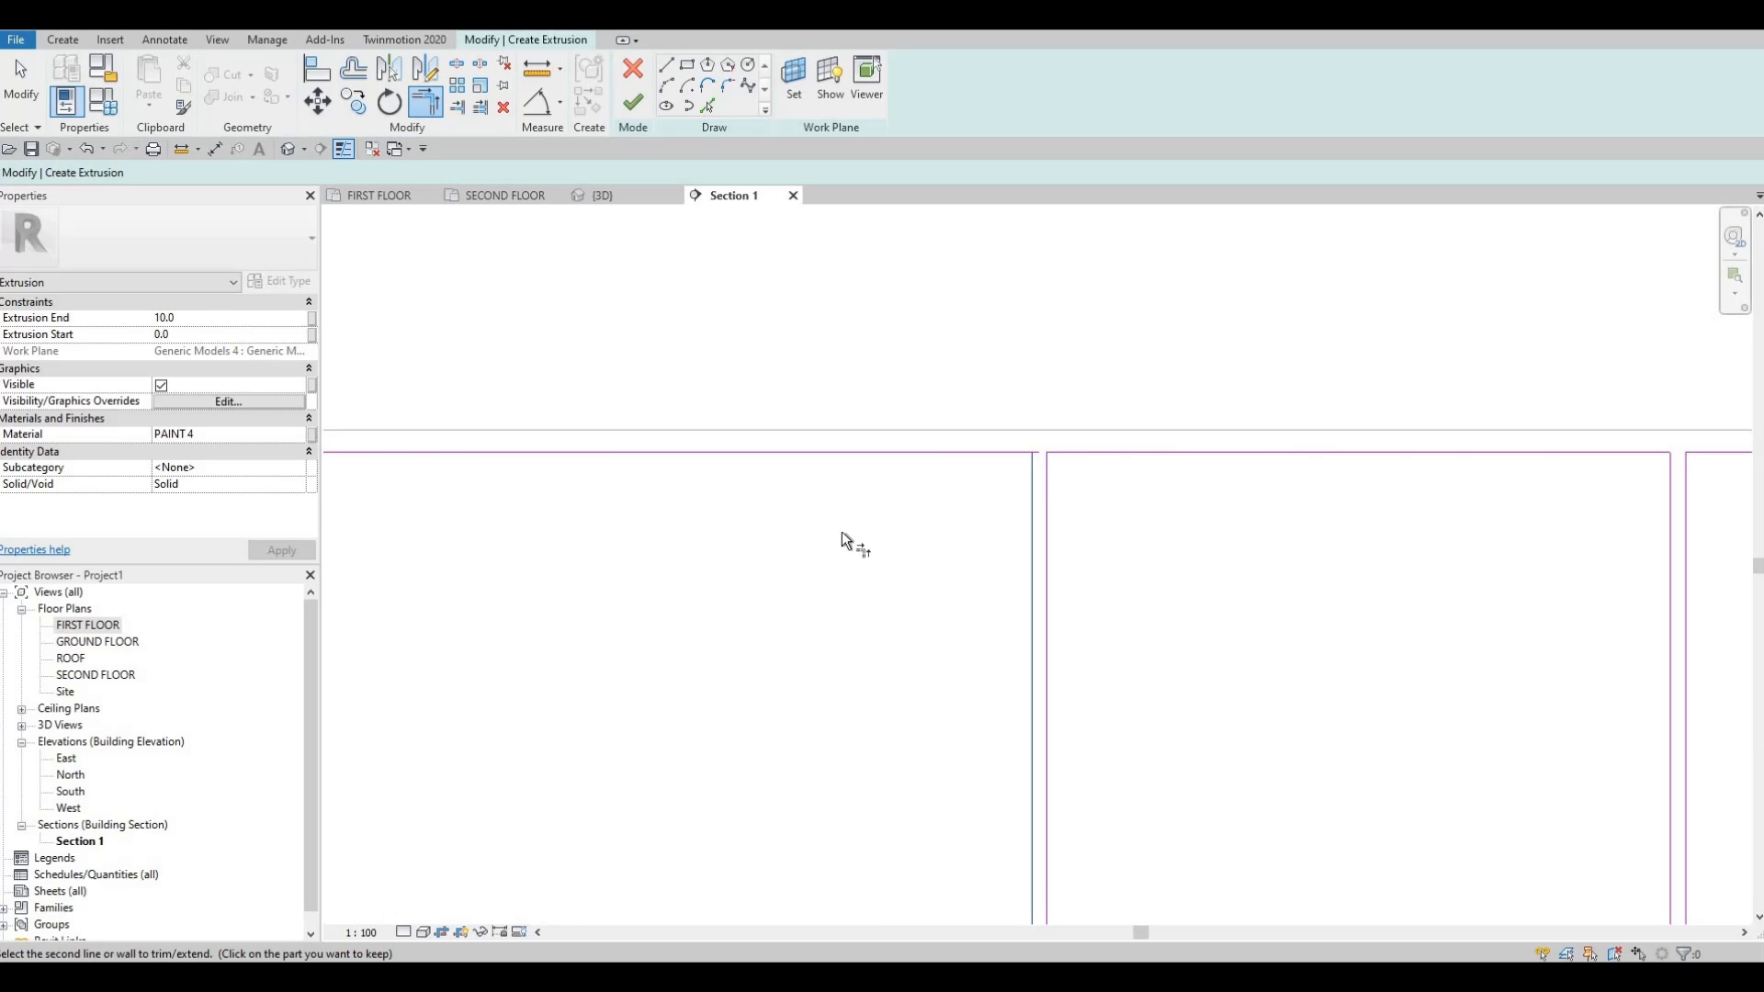
Trim the upper edge and vertical lines into door corners at the fifth and fourth divisions from the left.
middle_click_drag(1211, 507, 752, 490)
scroll(752, 489, "down", 1)
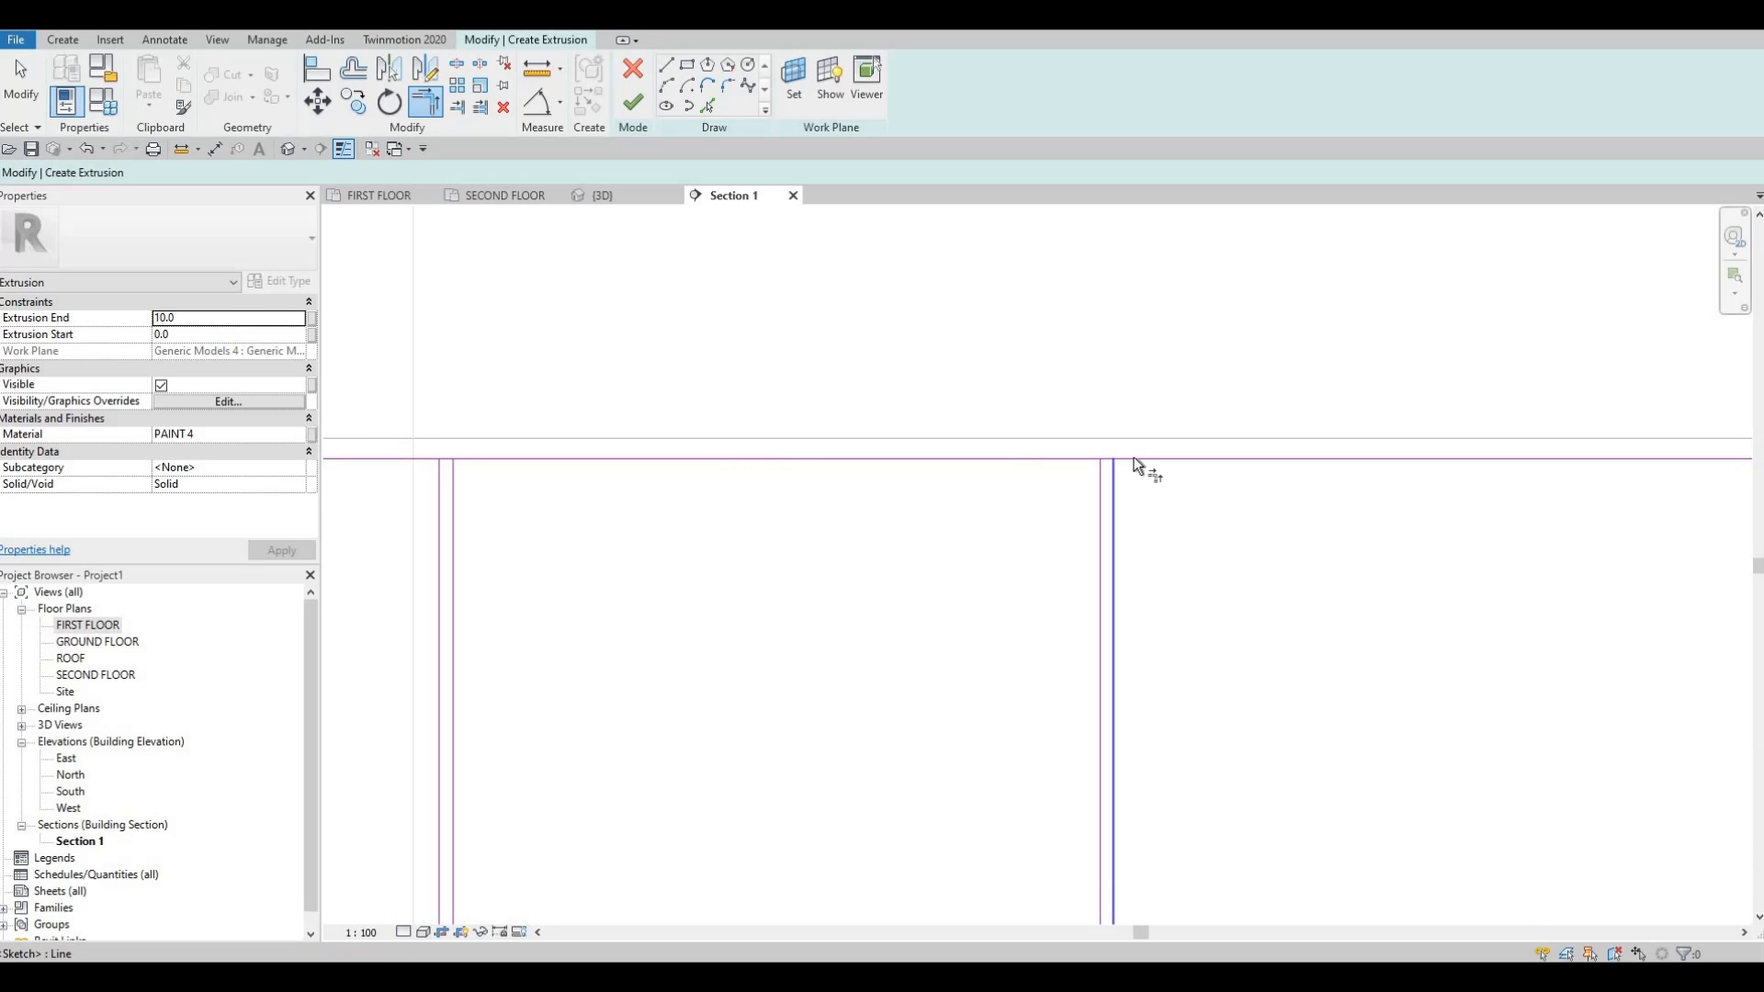
middle_click_drag(921, 510, 1610, 438)
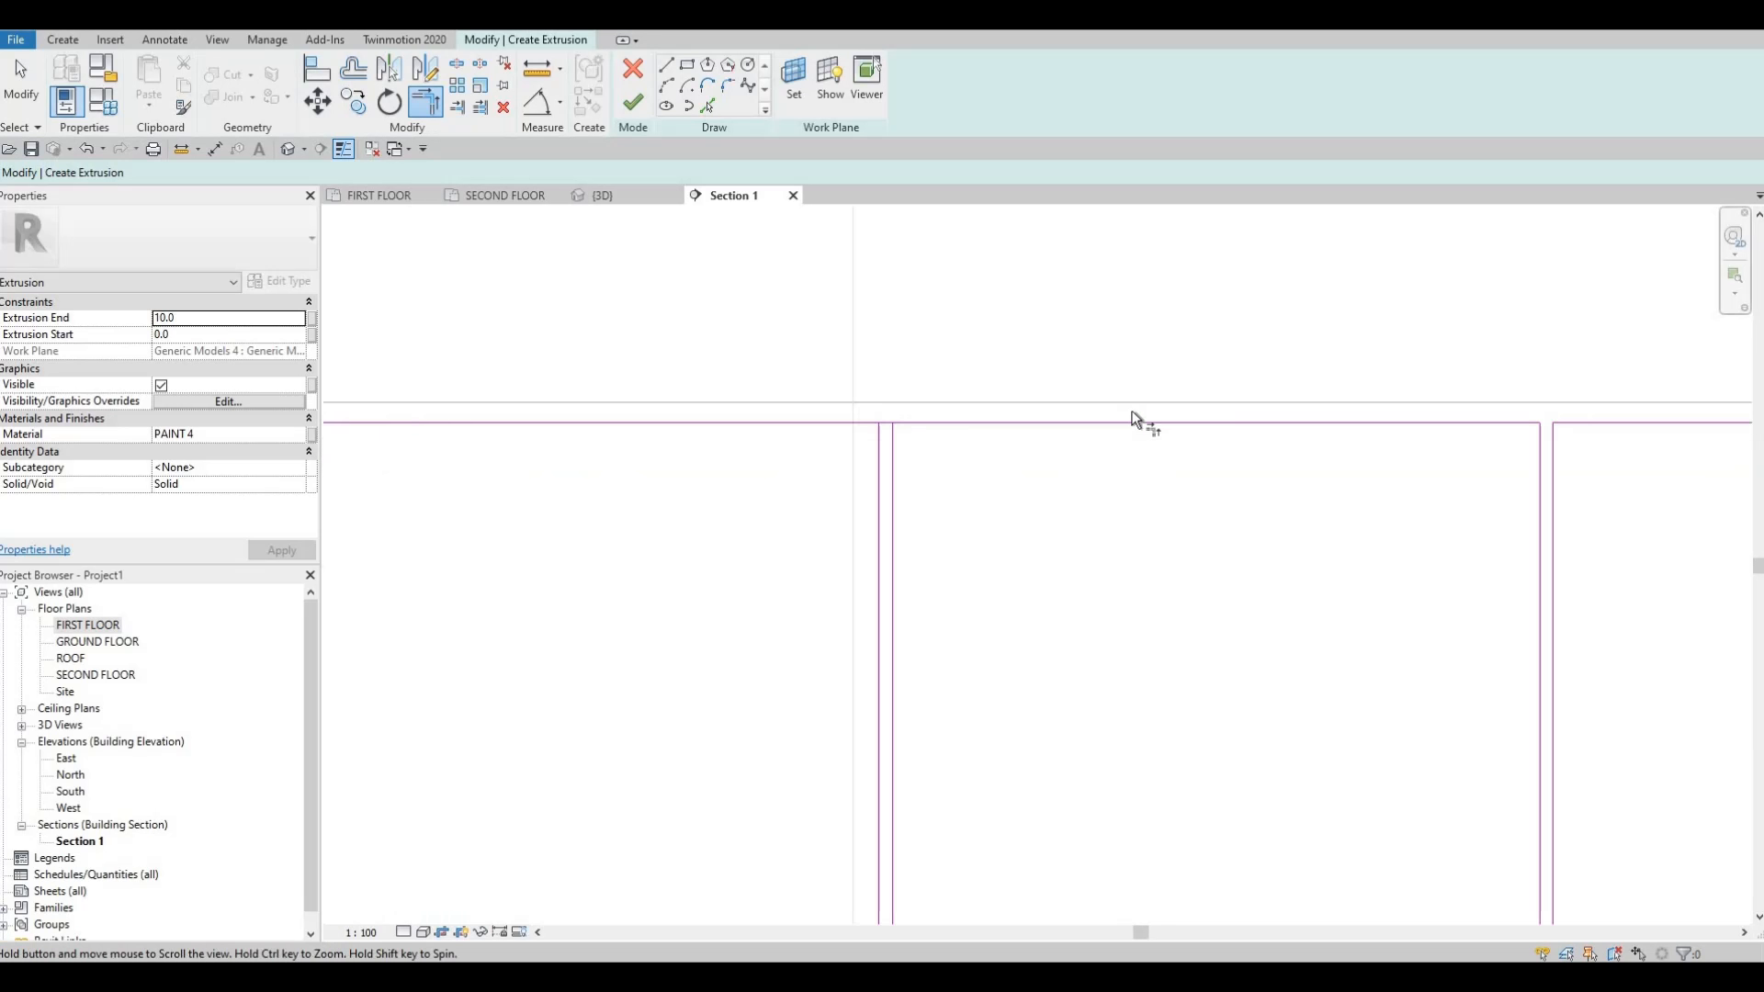
left_click(1156, 388)
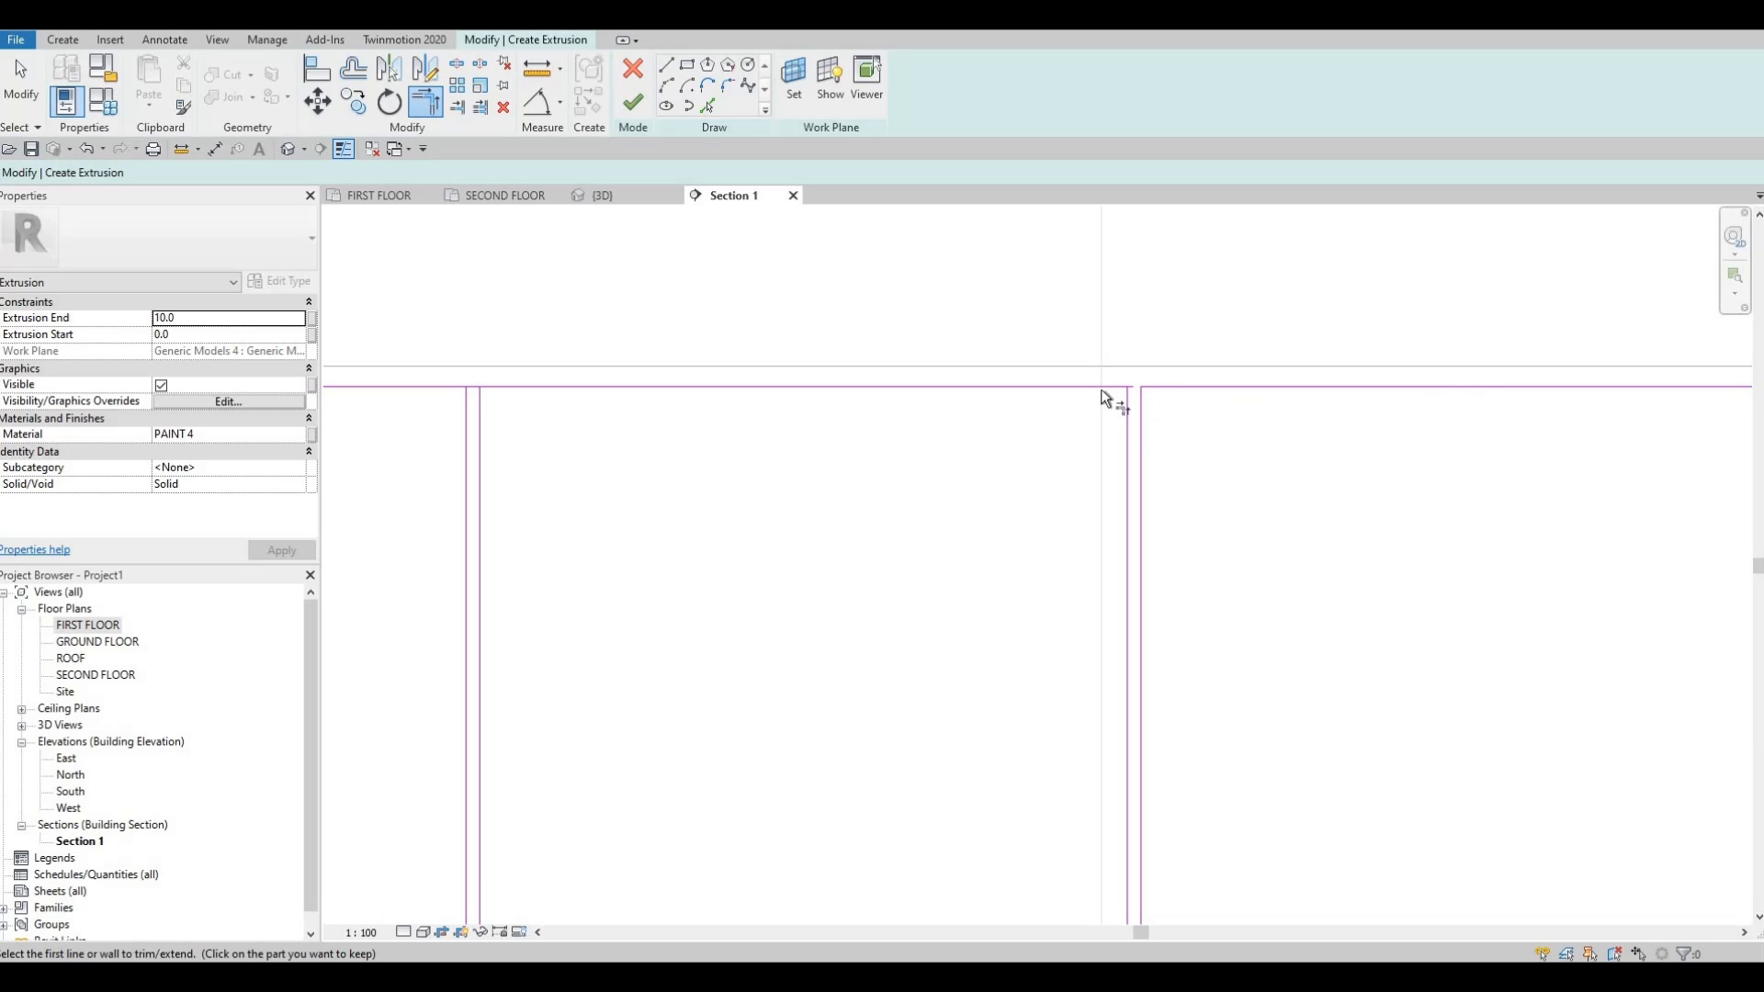
left_click(1126, 432)
middle_click_drag(410, 380, 864, 380)
scroll(863, 378, "up", 1)
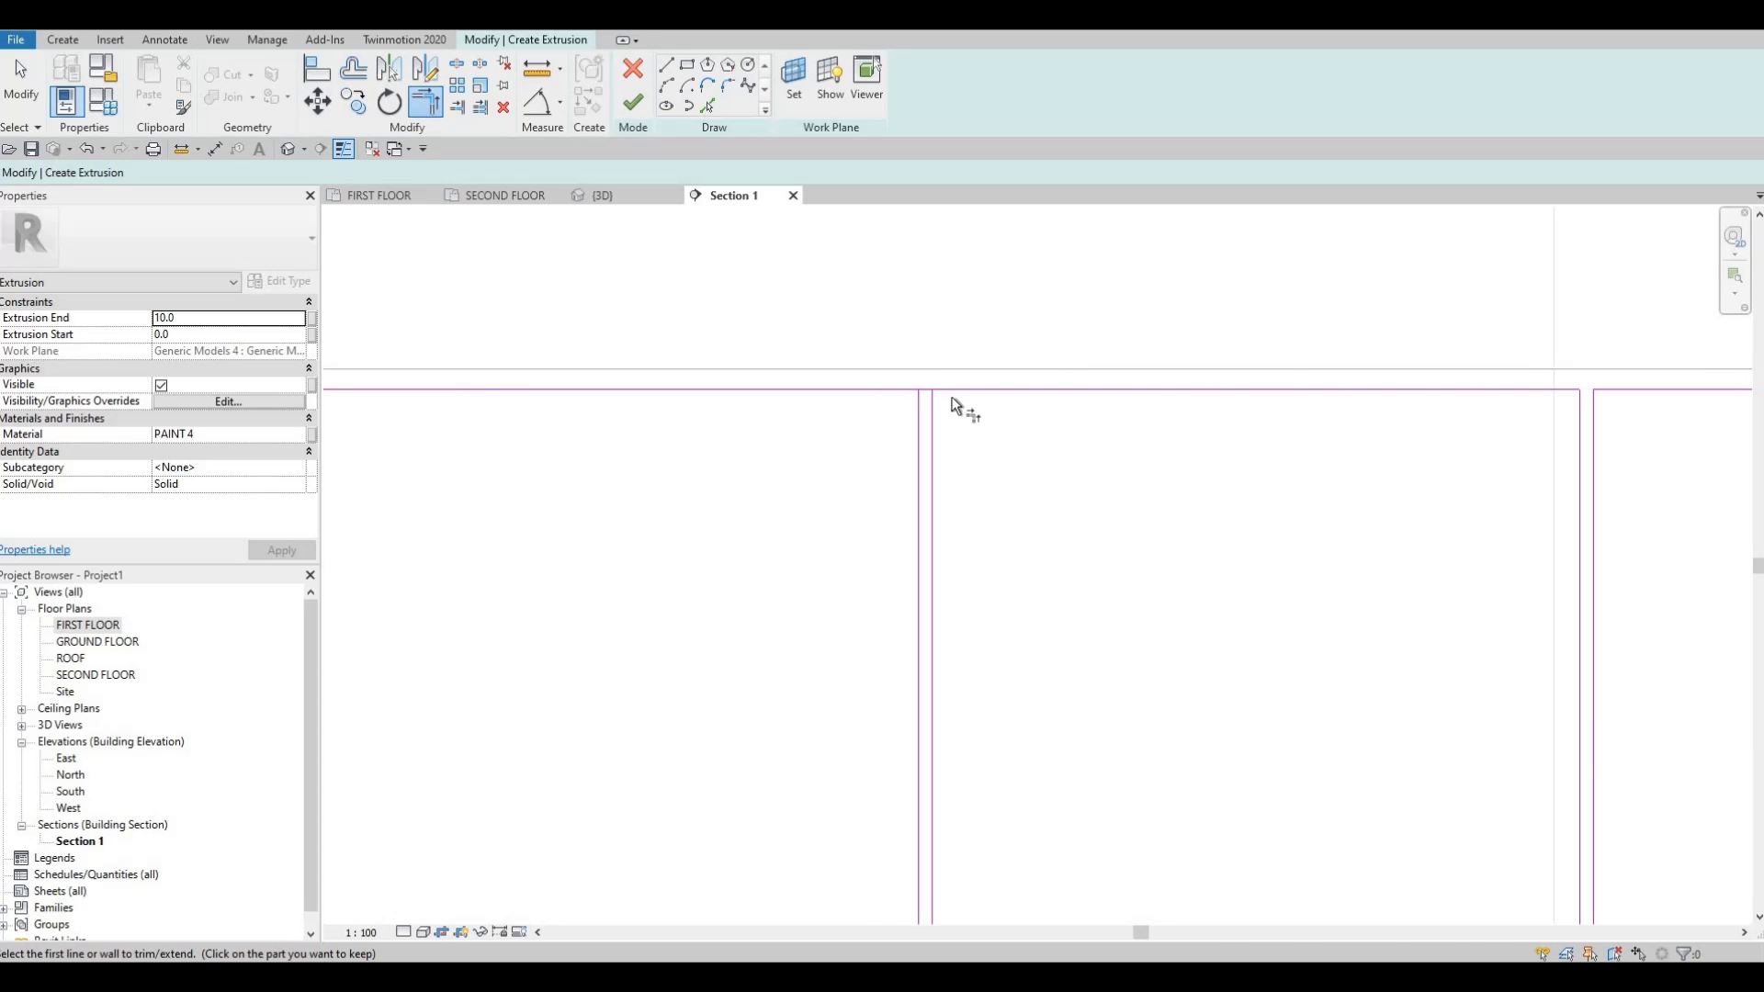
Trim the upper edge and vertical lines into door corners at the third and second divisions from the left.
left_click(977, 396)
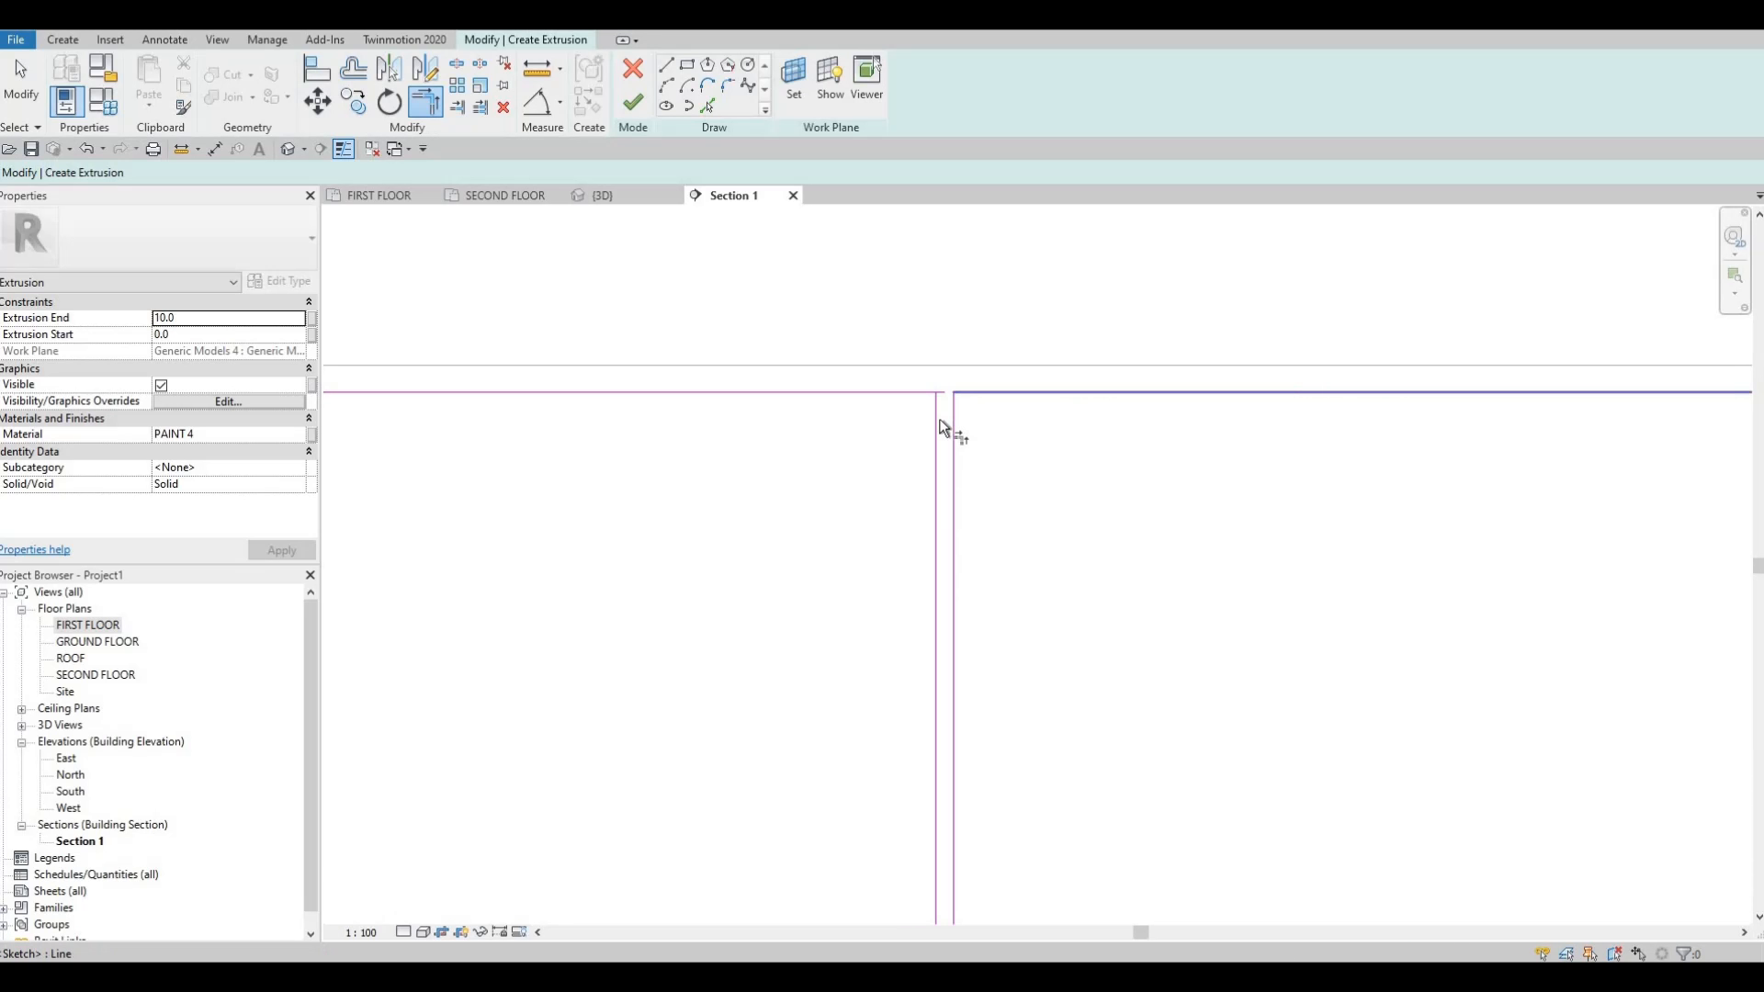
left_click(936, 418)
left_click(863, 393)
middle_click_drag(331, 439, 1048, 467)
left_click(827, 423)
left_click(784, 448)
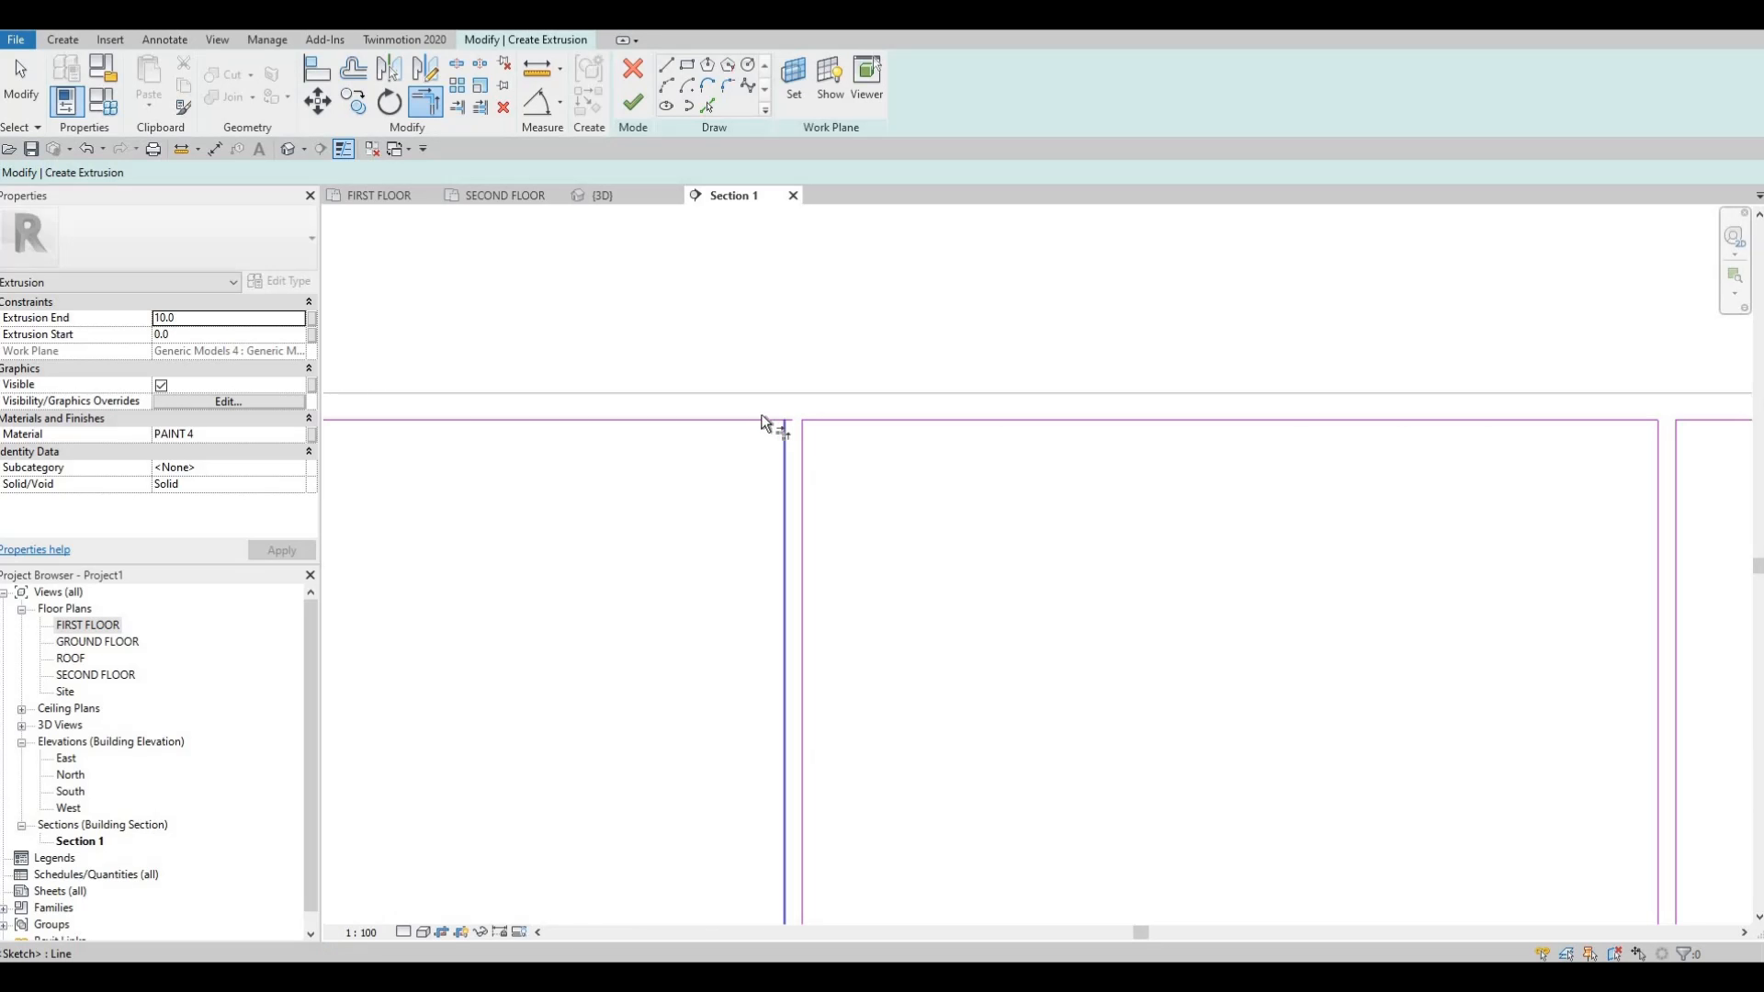
left_click(763, 419)
middle_click_drag(995, 425, 1608, 431)
scroll(1607, 431, "down", 3)
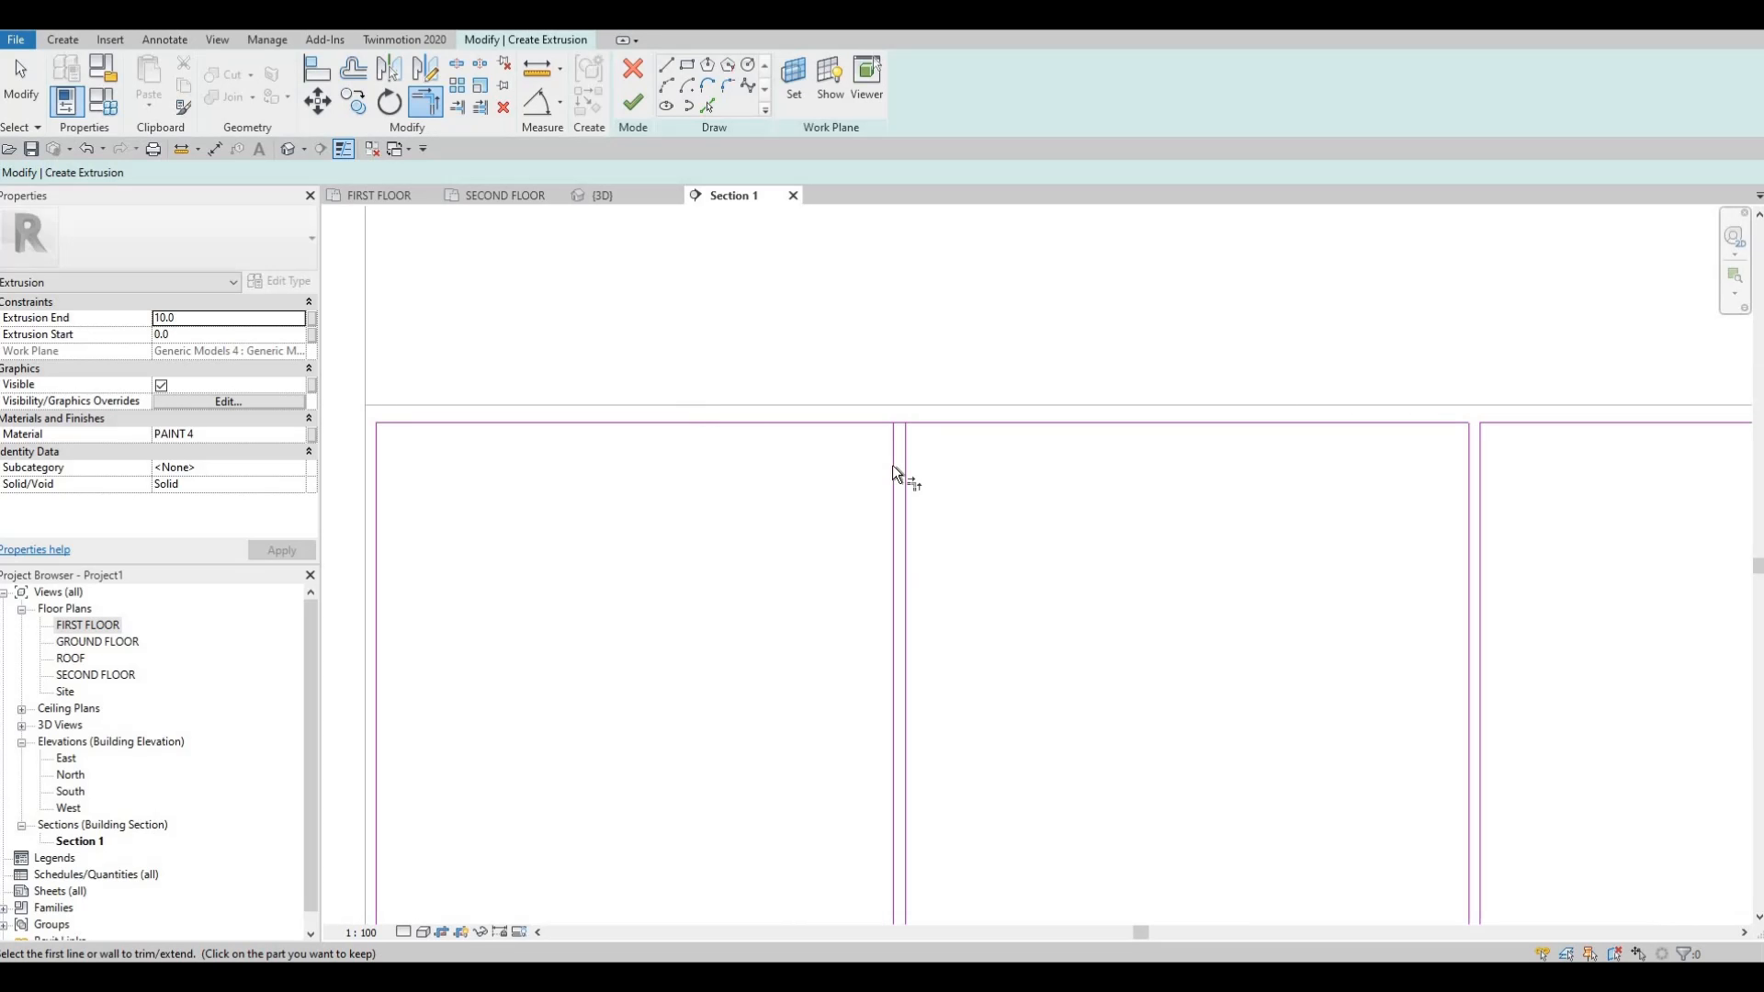
Trim the upper edge and vertical lines into door corners at the leftmost division.
scroll(913, 422, "up", 4)
left_click(900, 452)
left_click(926, 439)
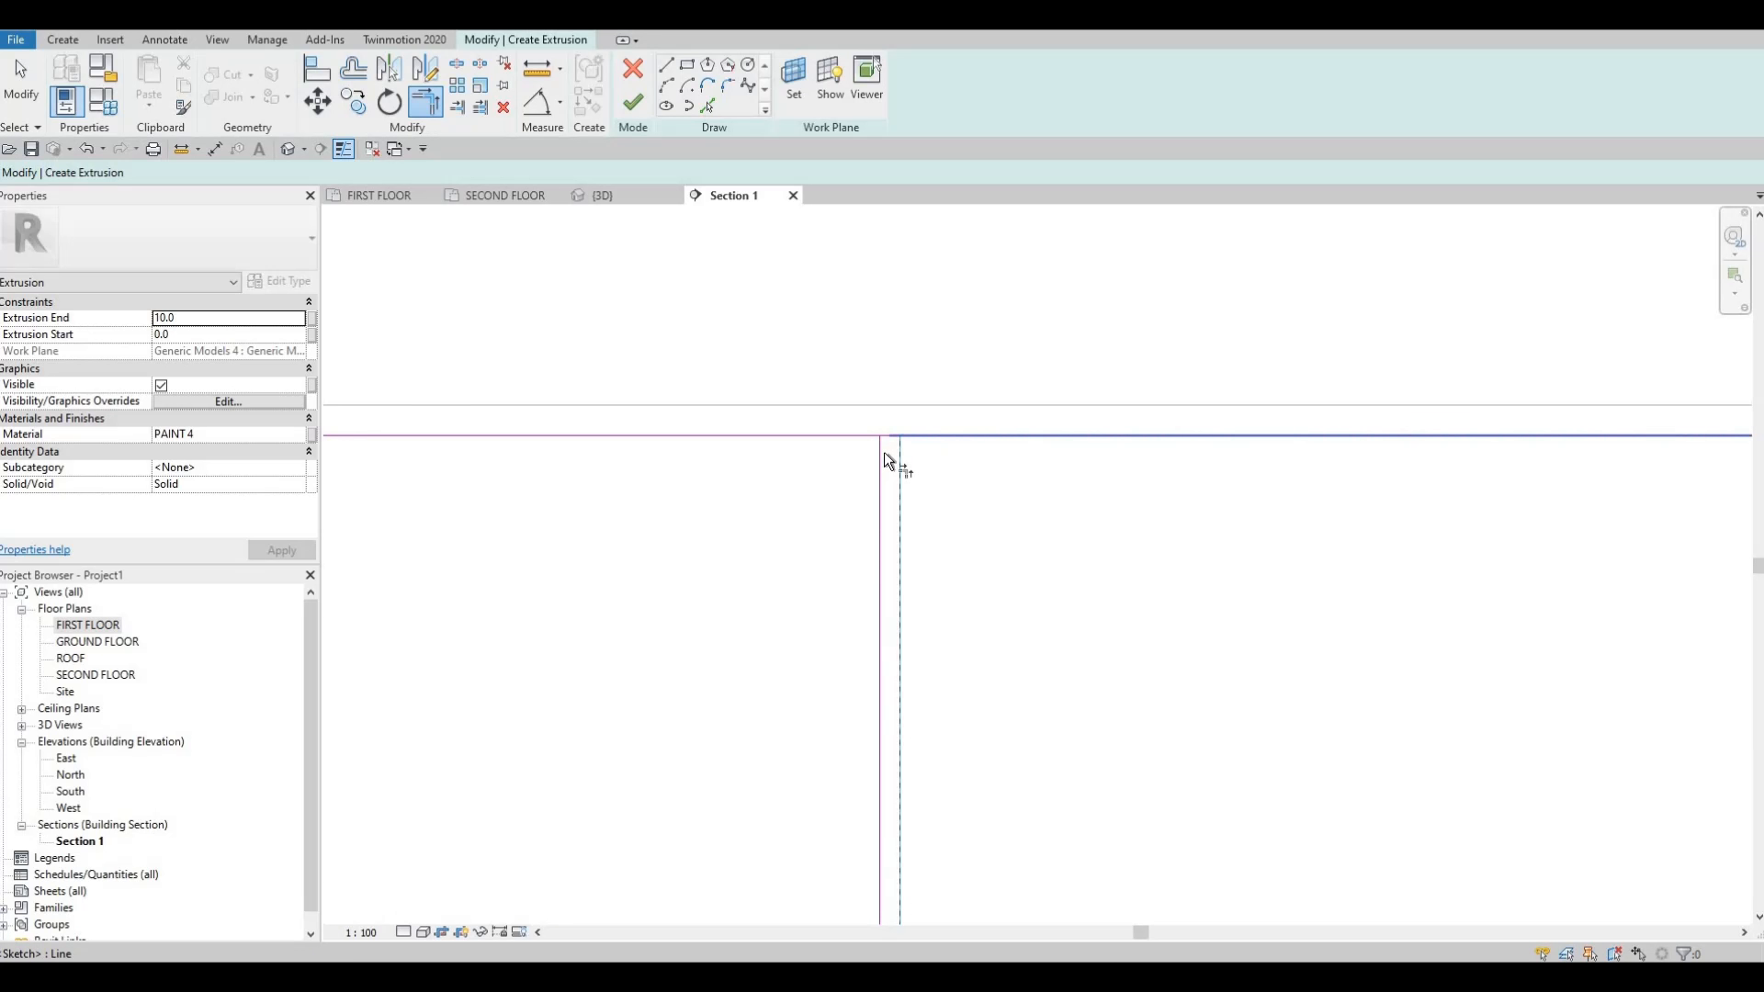
left_click(883, 452)
left_click(874, 447)
Finish the door extrusion and the in-place model, and view the upper cabinets in 3D.
scroll(874, 446, "down", 5)
middle_click_drag(874, 446, 768, 292)
scroll(768, 292, "down", 1)
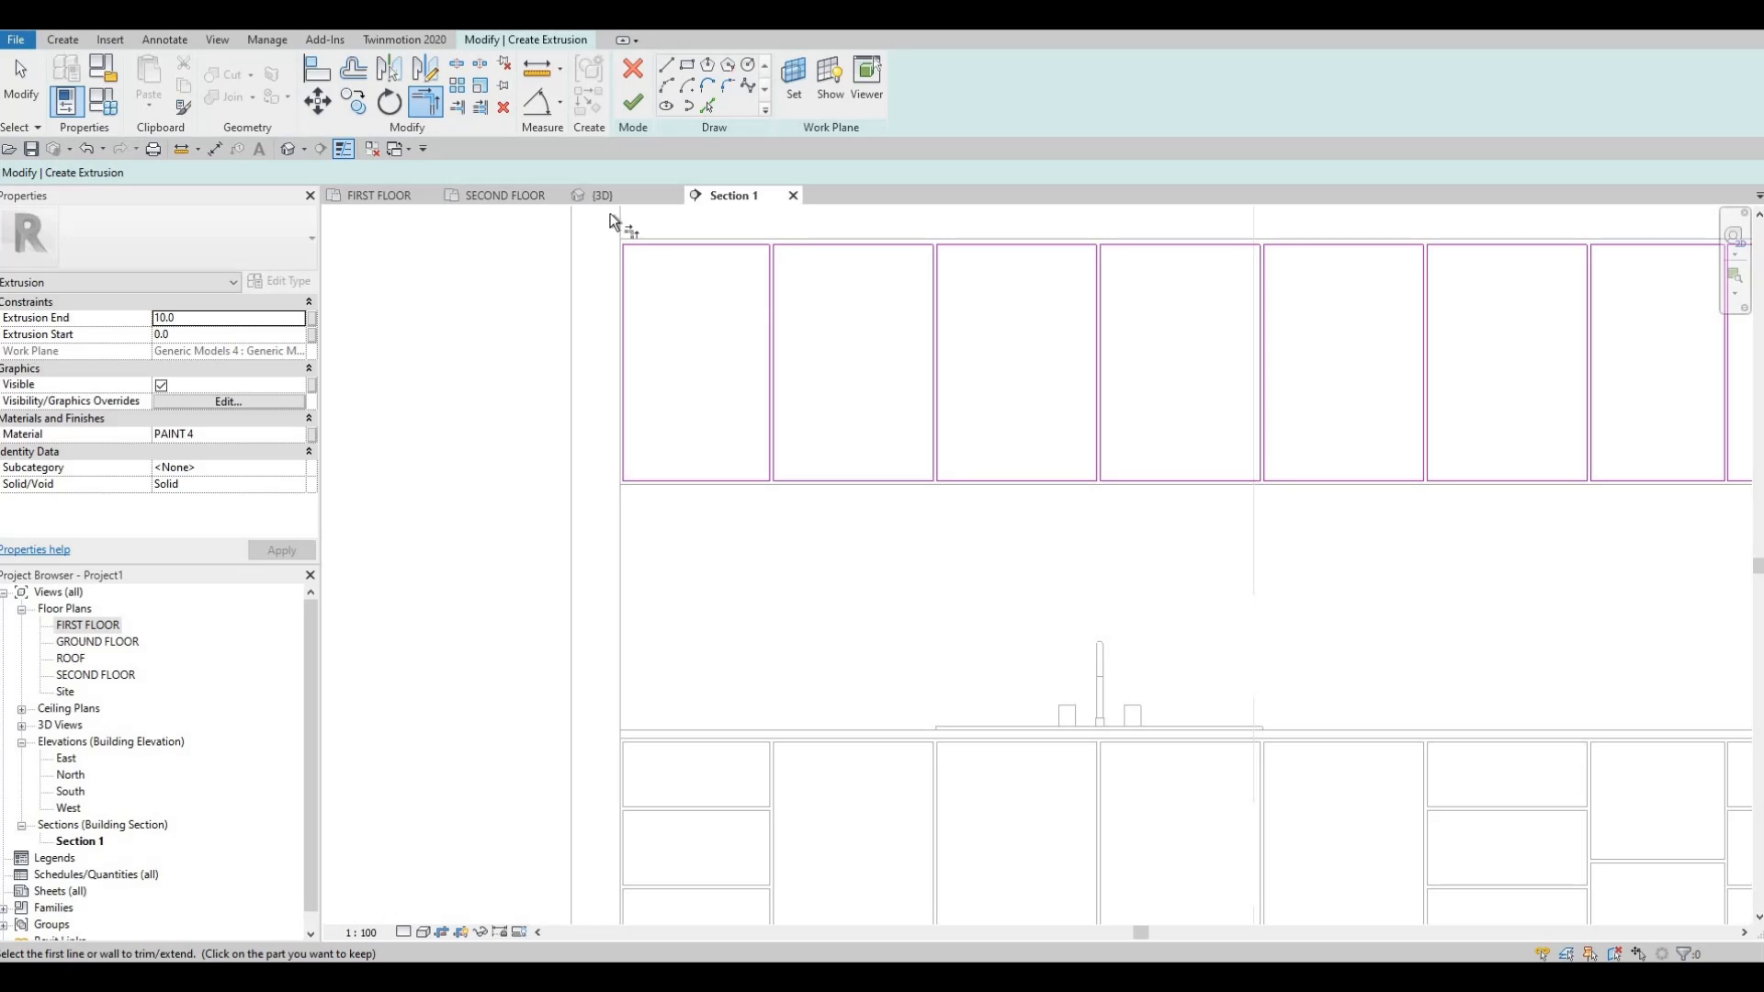
scroll(717, 339, "down", 2)
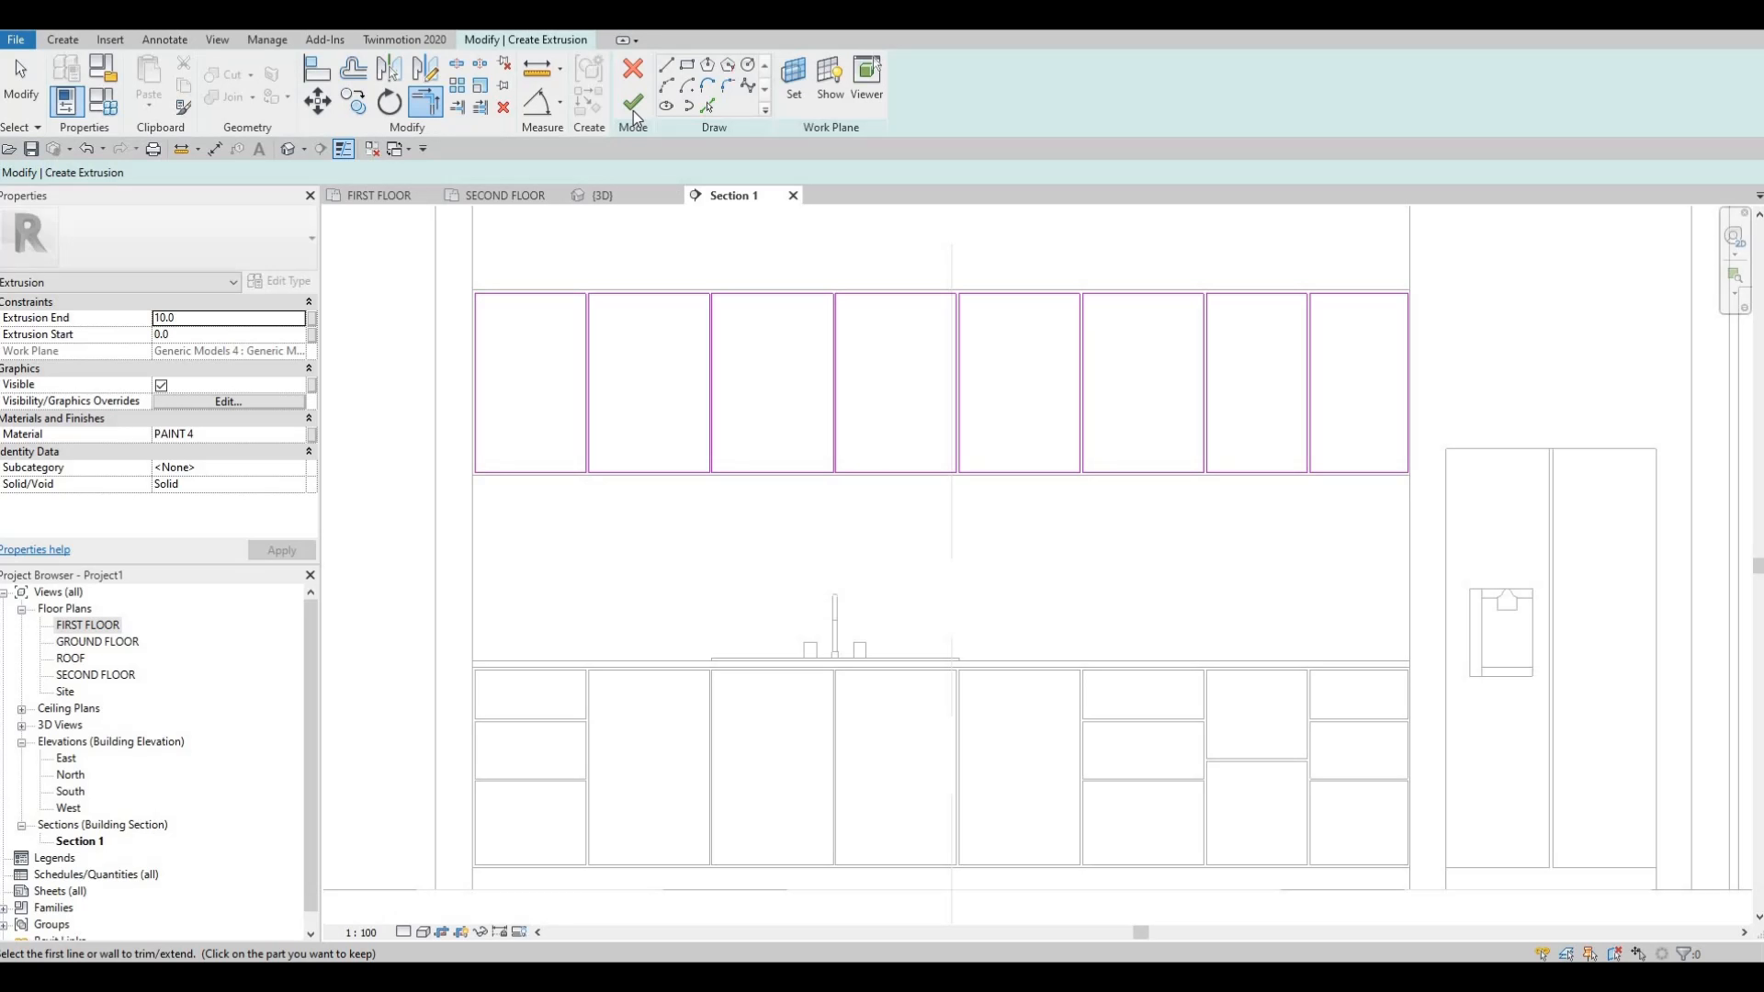
left_click(632, 141)
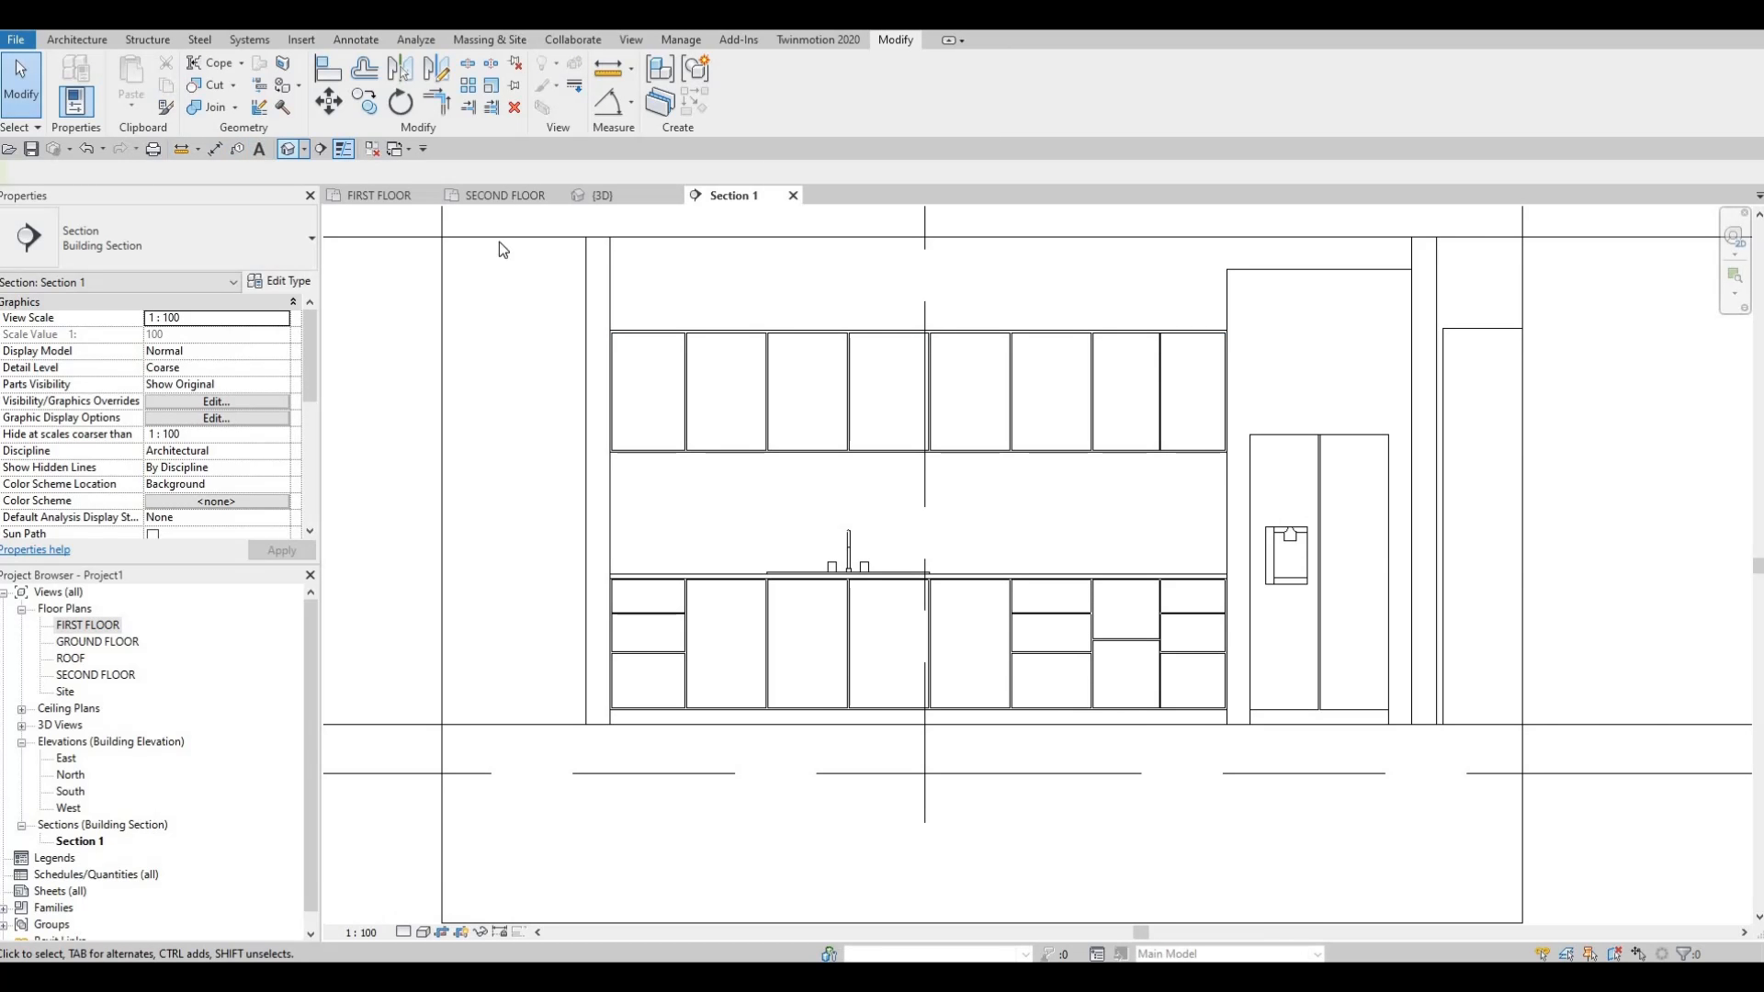
middle_click_drag(980, 252, 1127, 240, "shift")
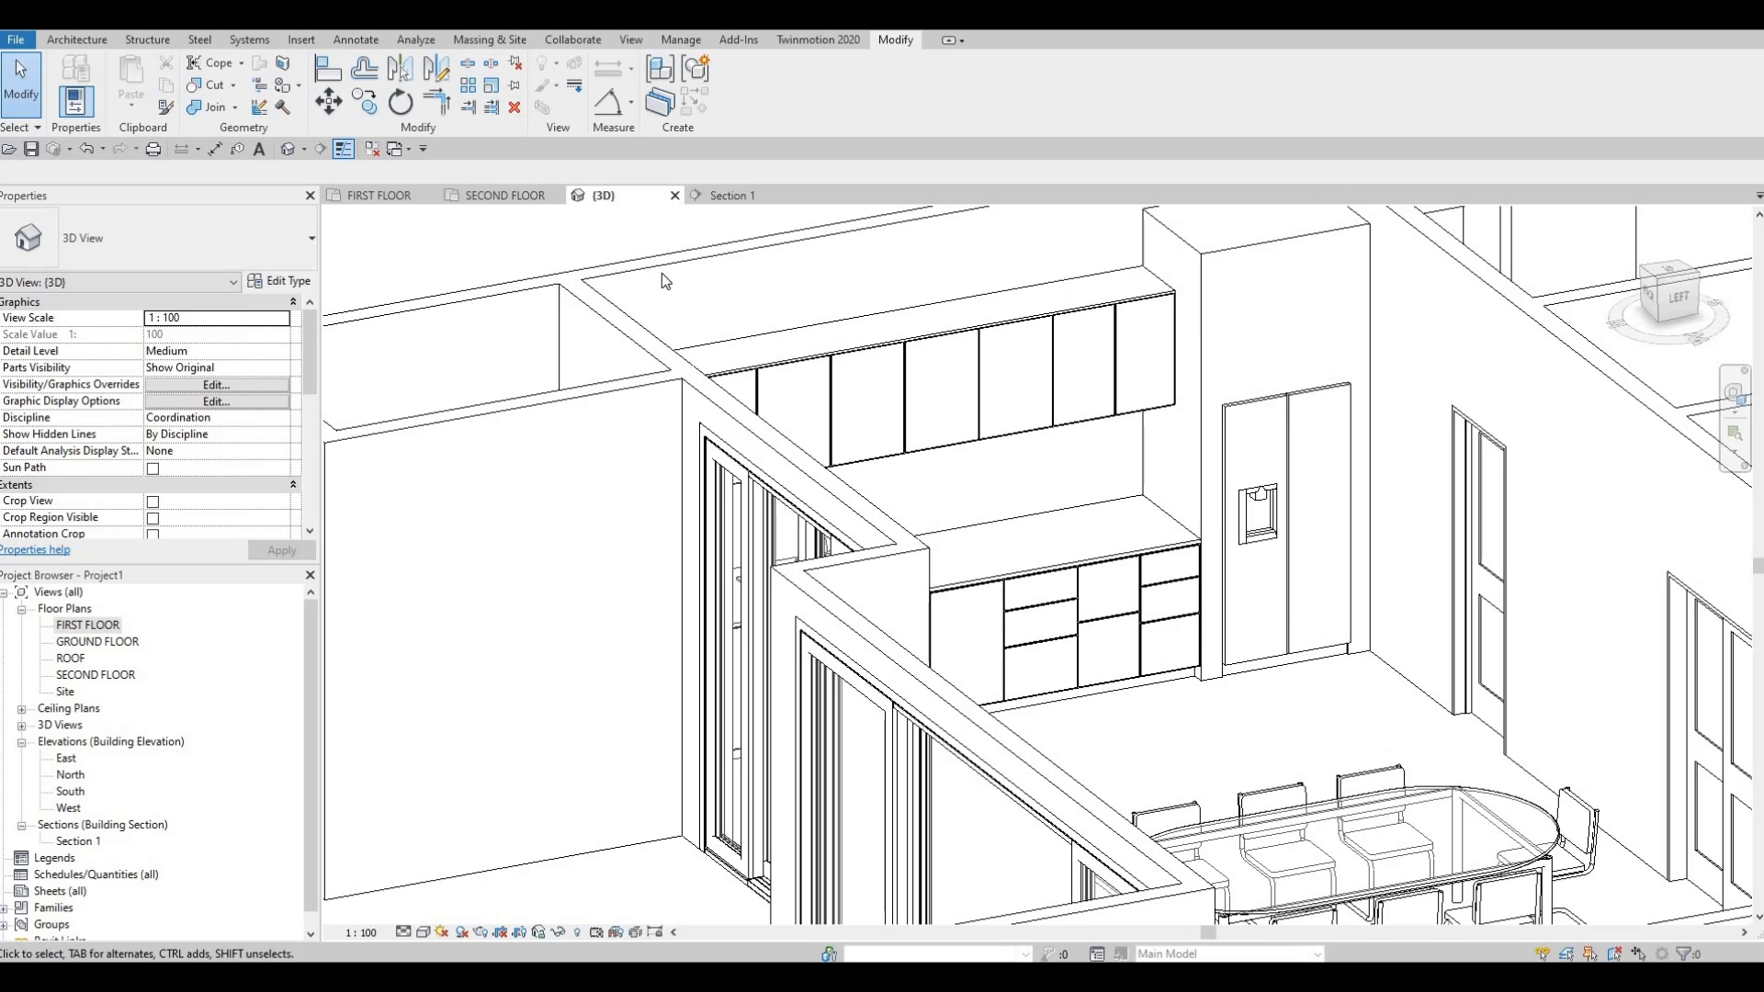
Start an in-place generic model in Section 1 and begin an extrusion on the exterior wall's plane behind the cabinets.
left_click(722, 204)
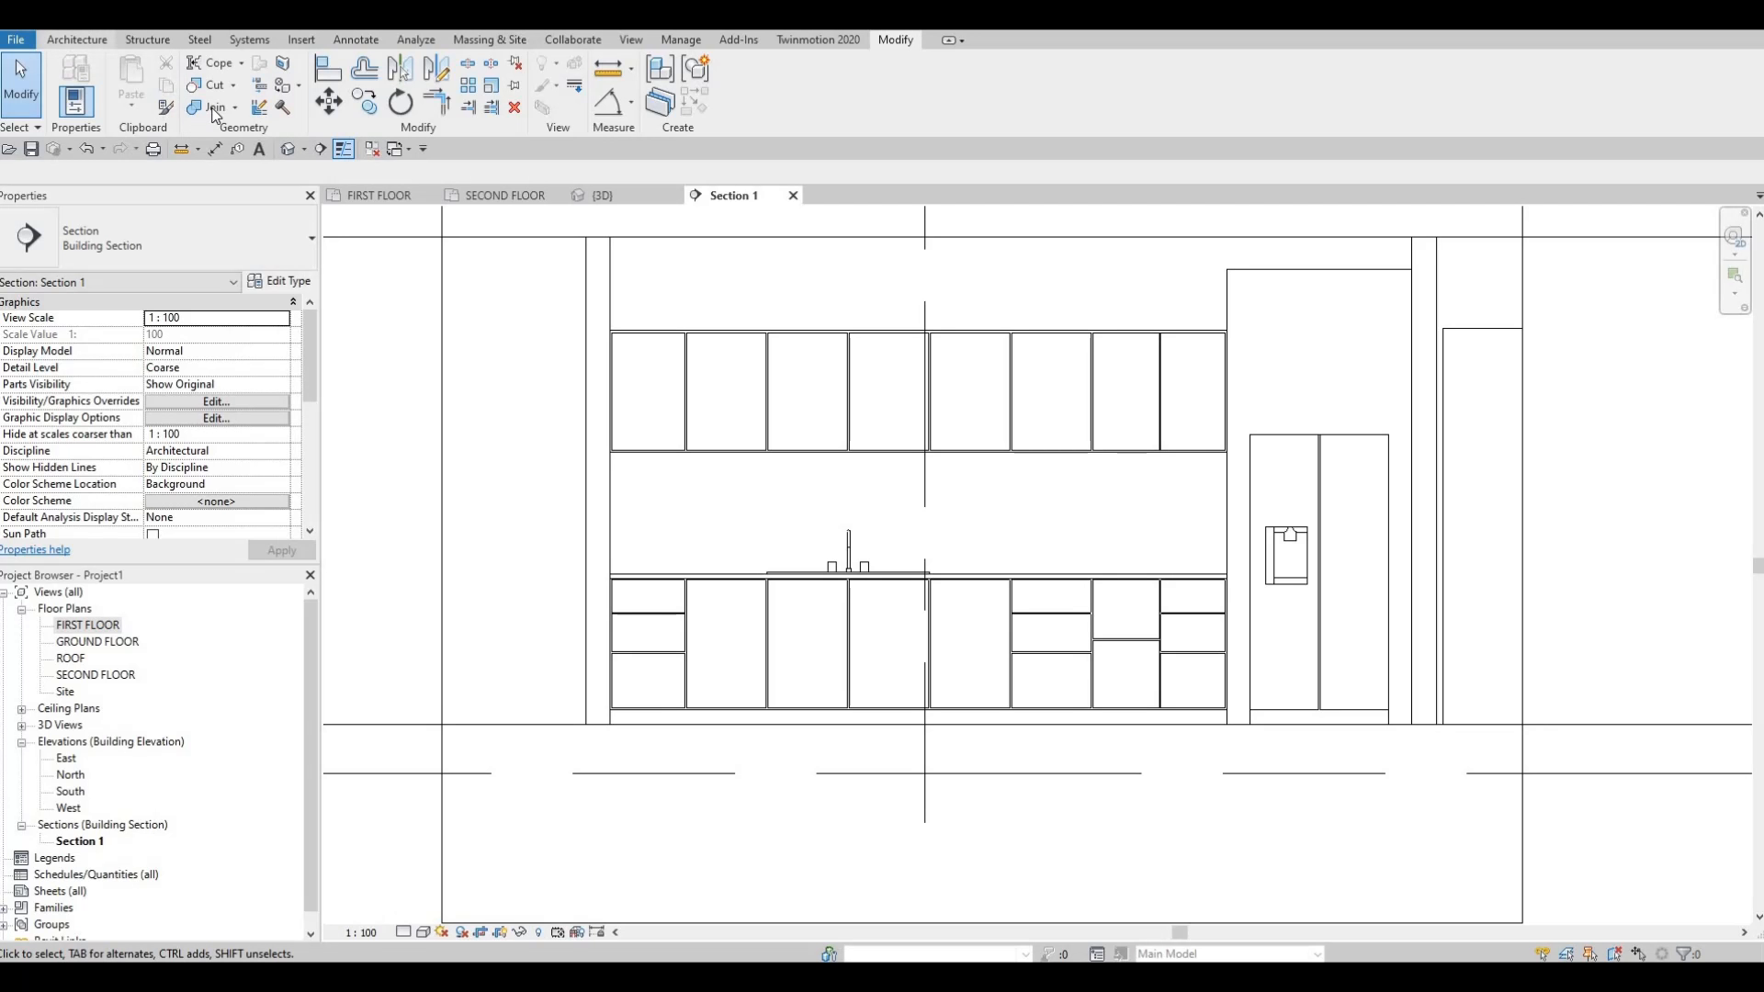
left_click(77, 39)
left_click(212, 103)
left_click(234, 179)
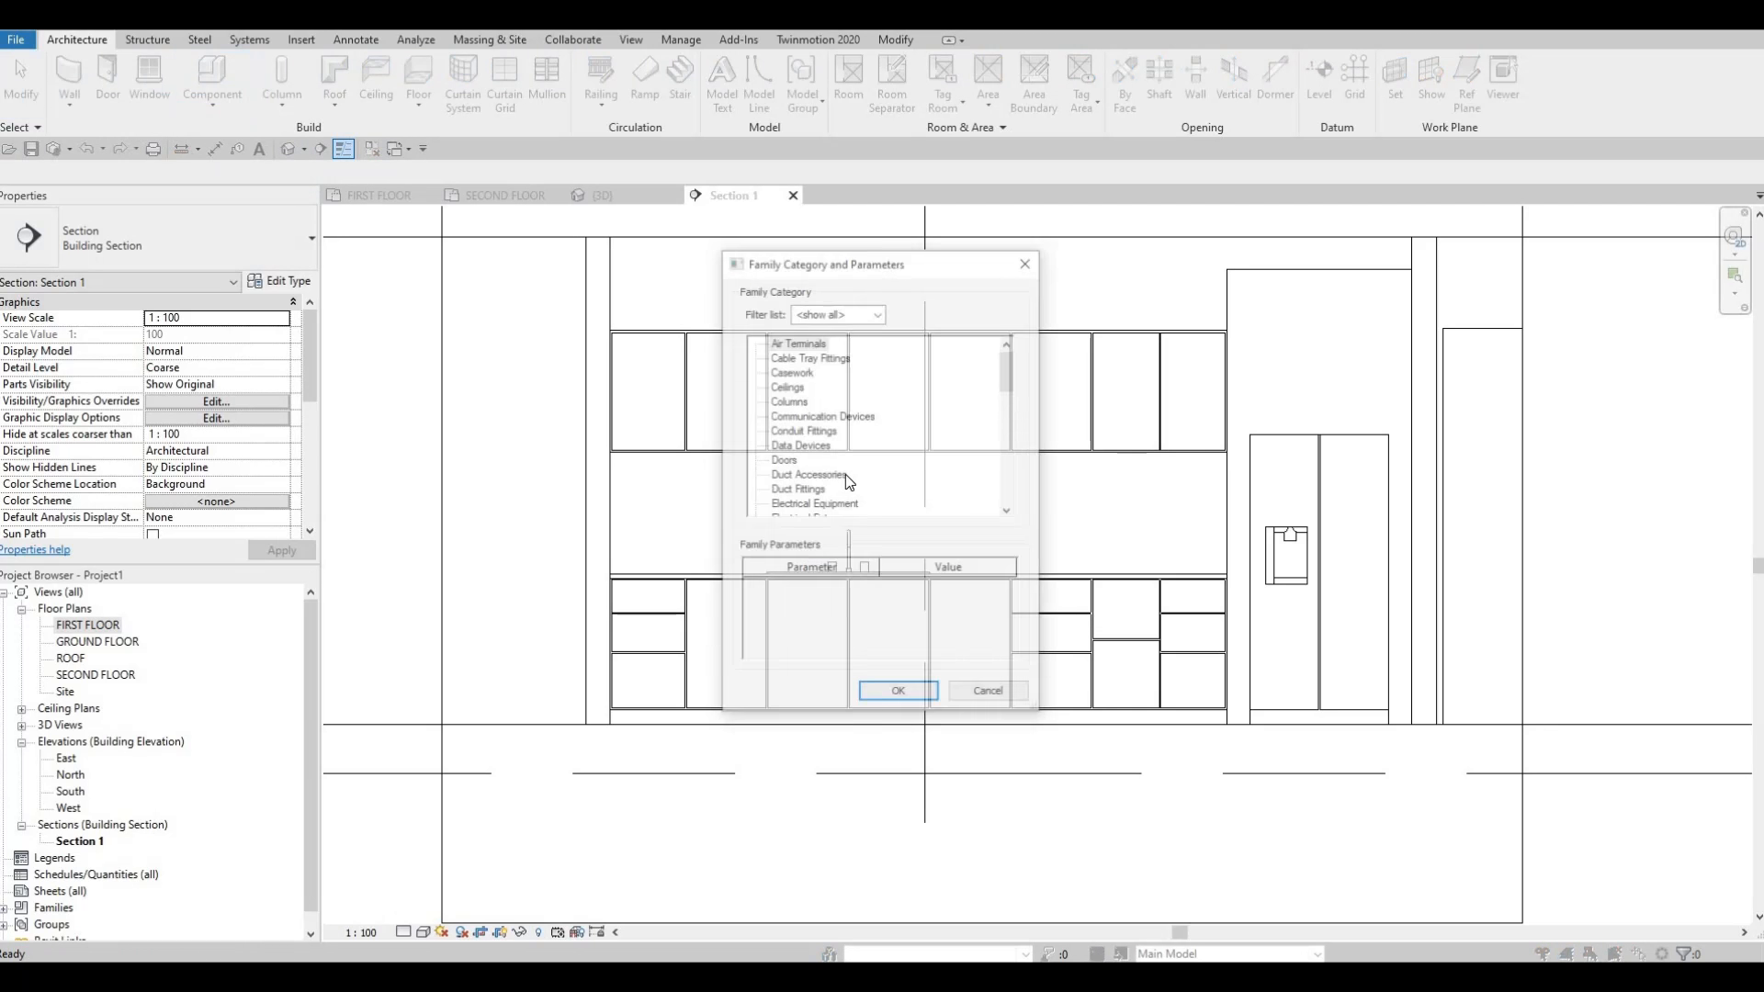
scroll(842, 476, "down", 4)
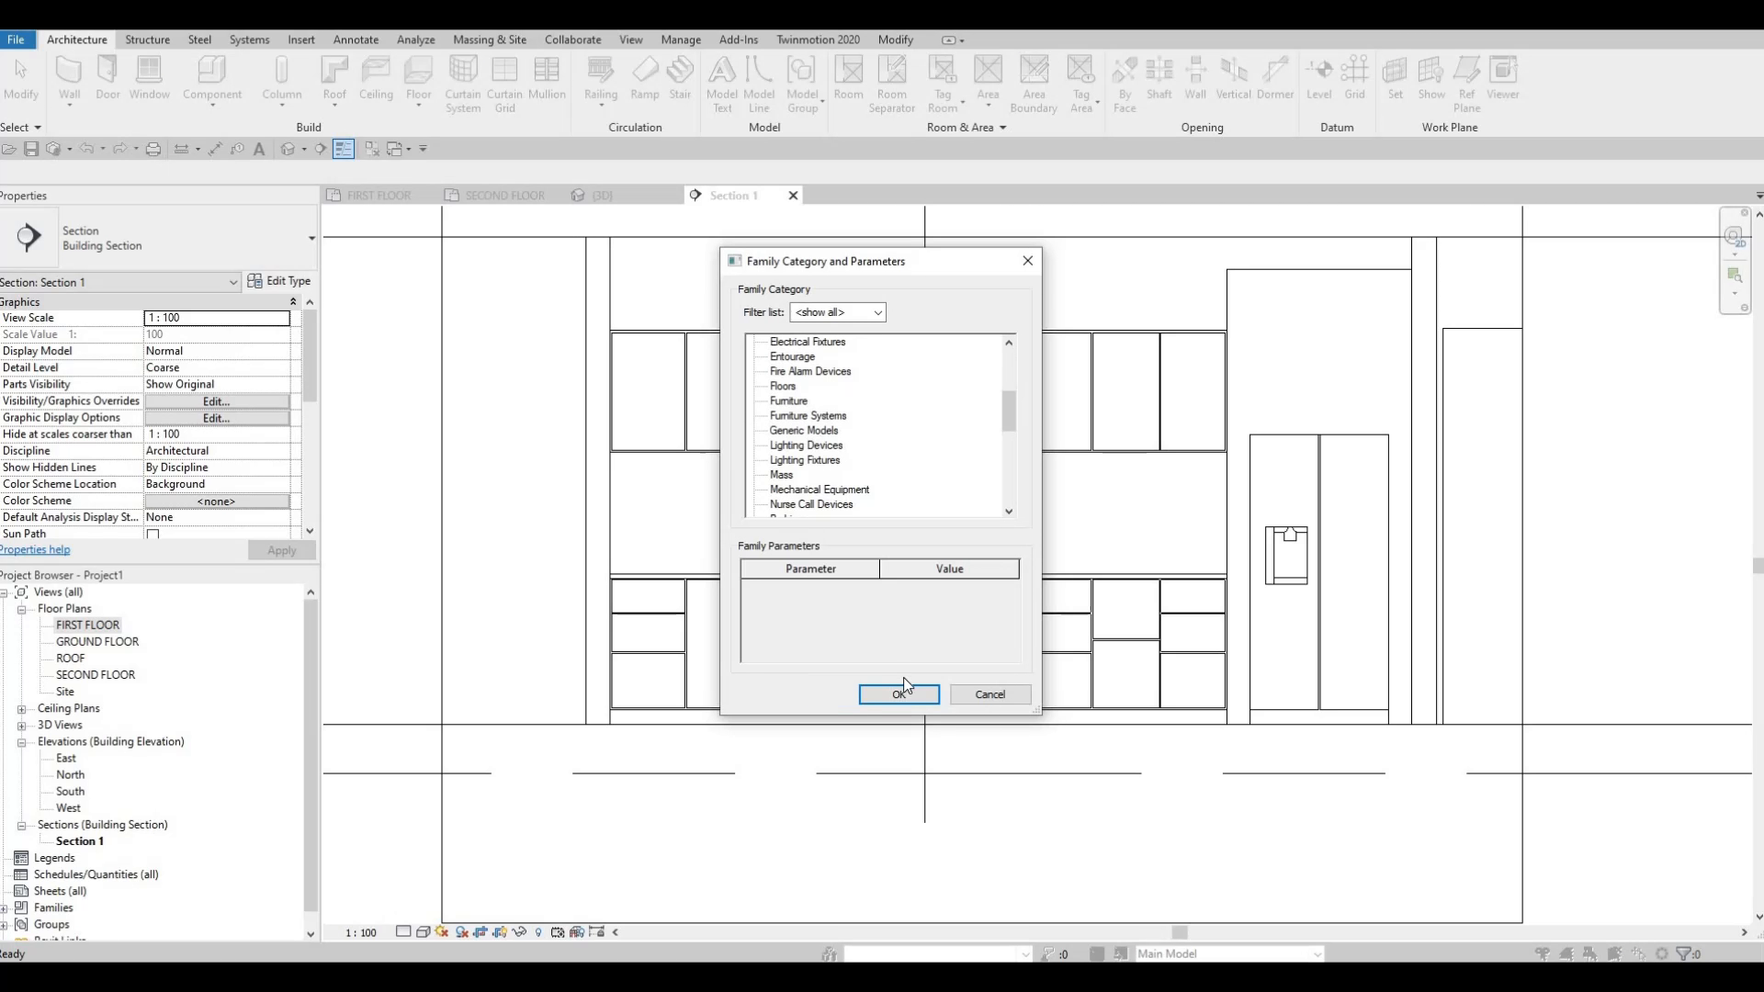
left_click(883, 531)
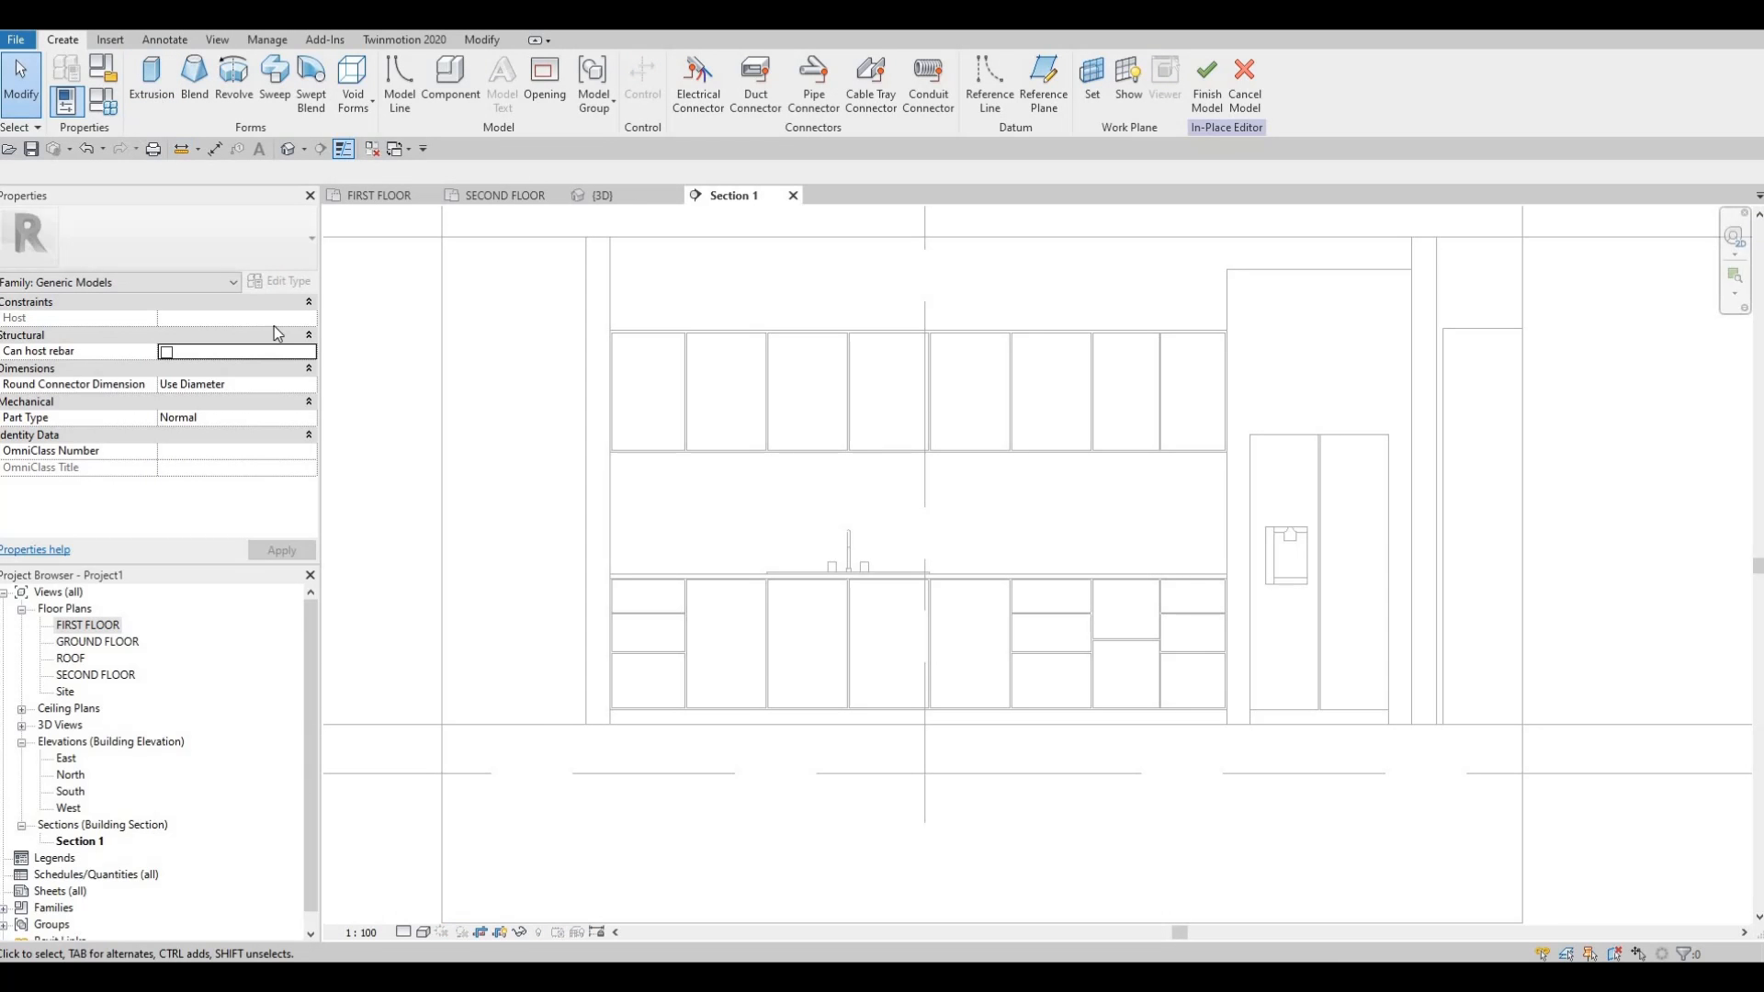
left_click(151, 84)
left_click(864, 608)
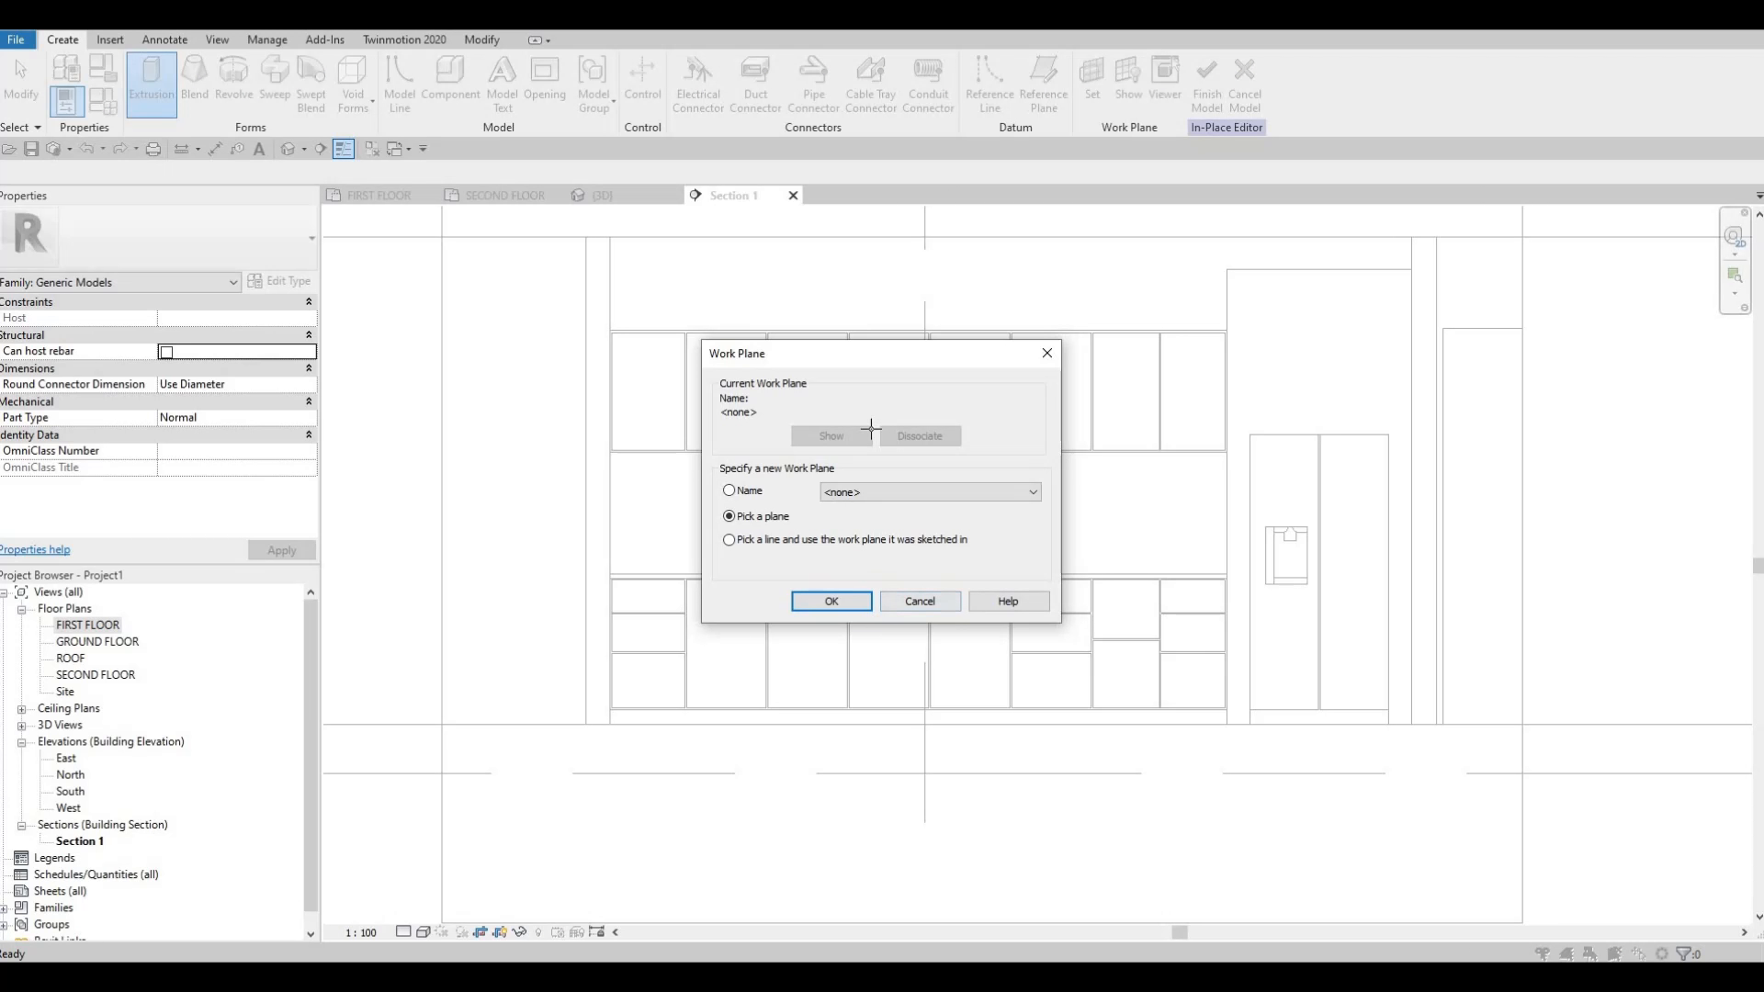
left_click(858, 240)
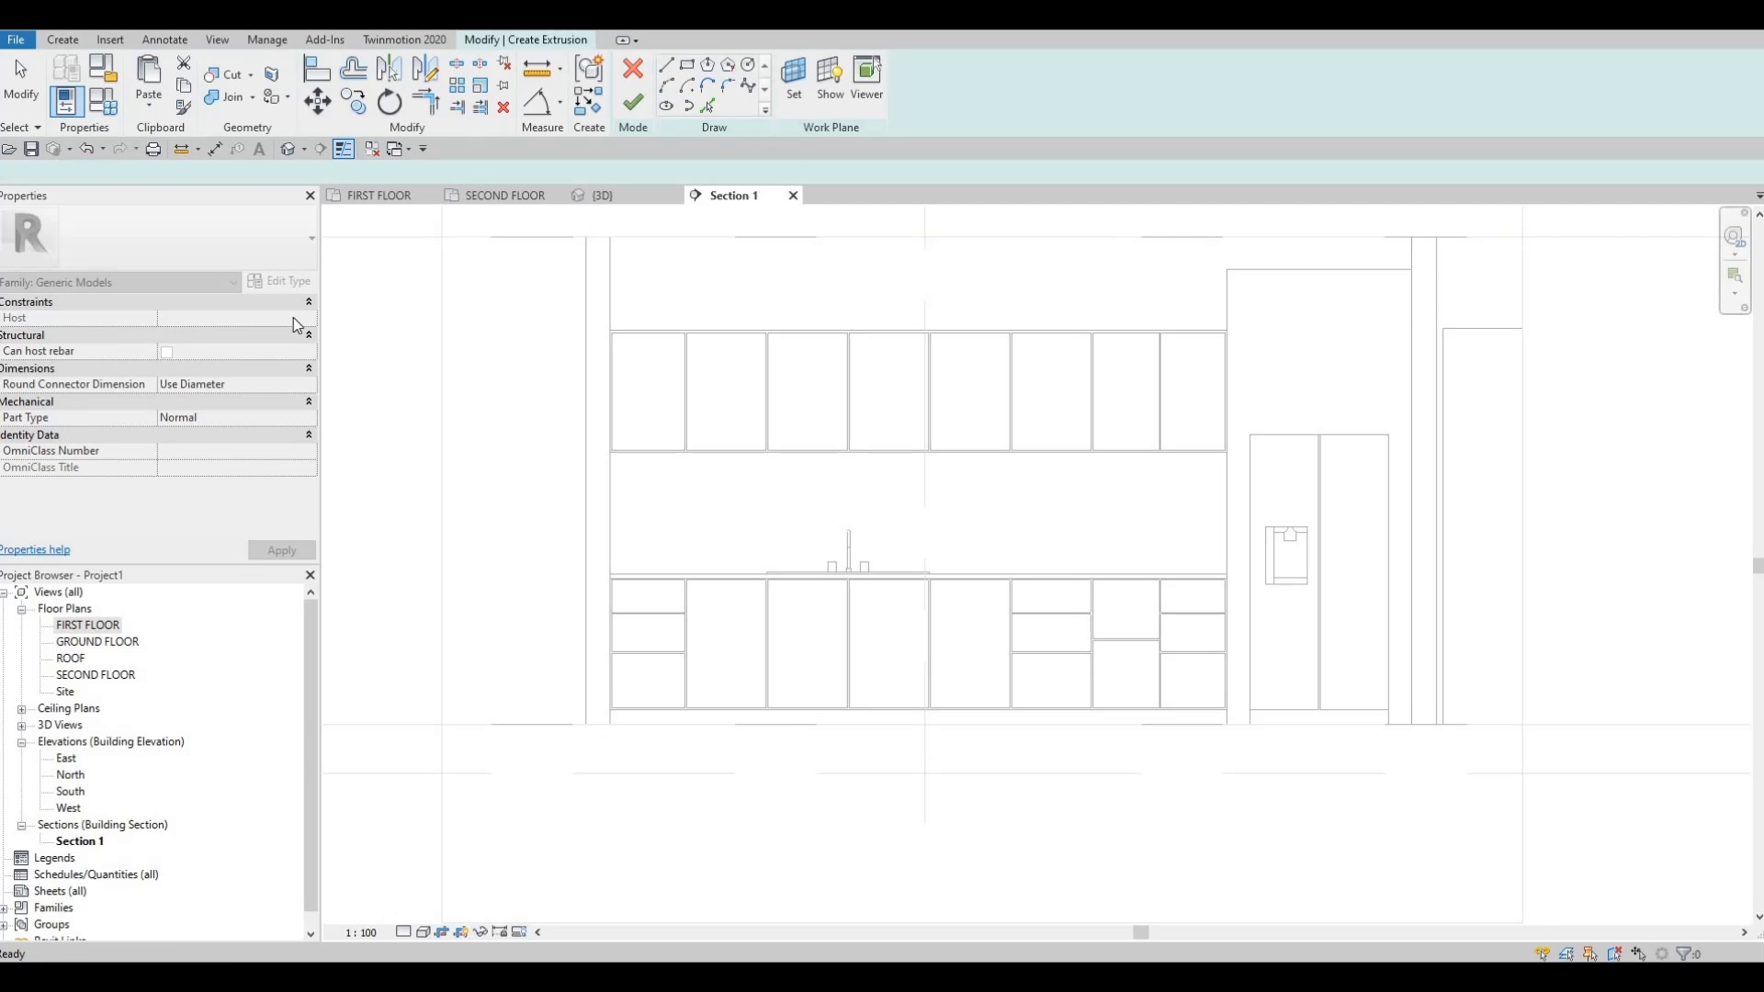
Duplicate the PAINT 4 material as PAINT 5 and assign it to the extrusion.
left_click(300, 434)
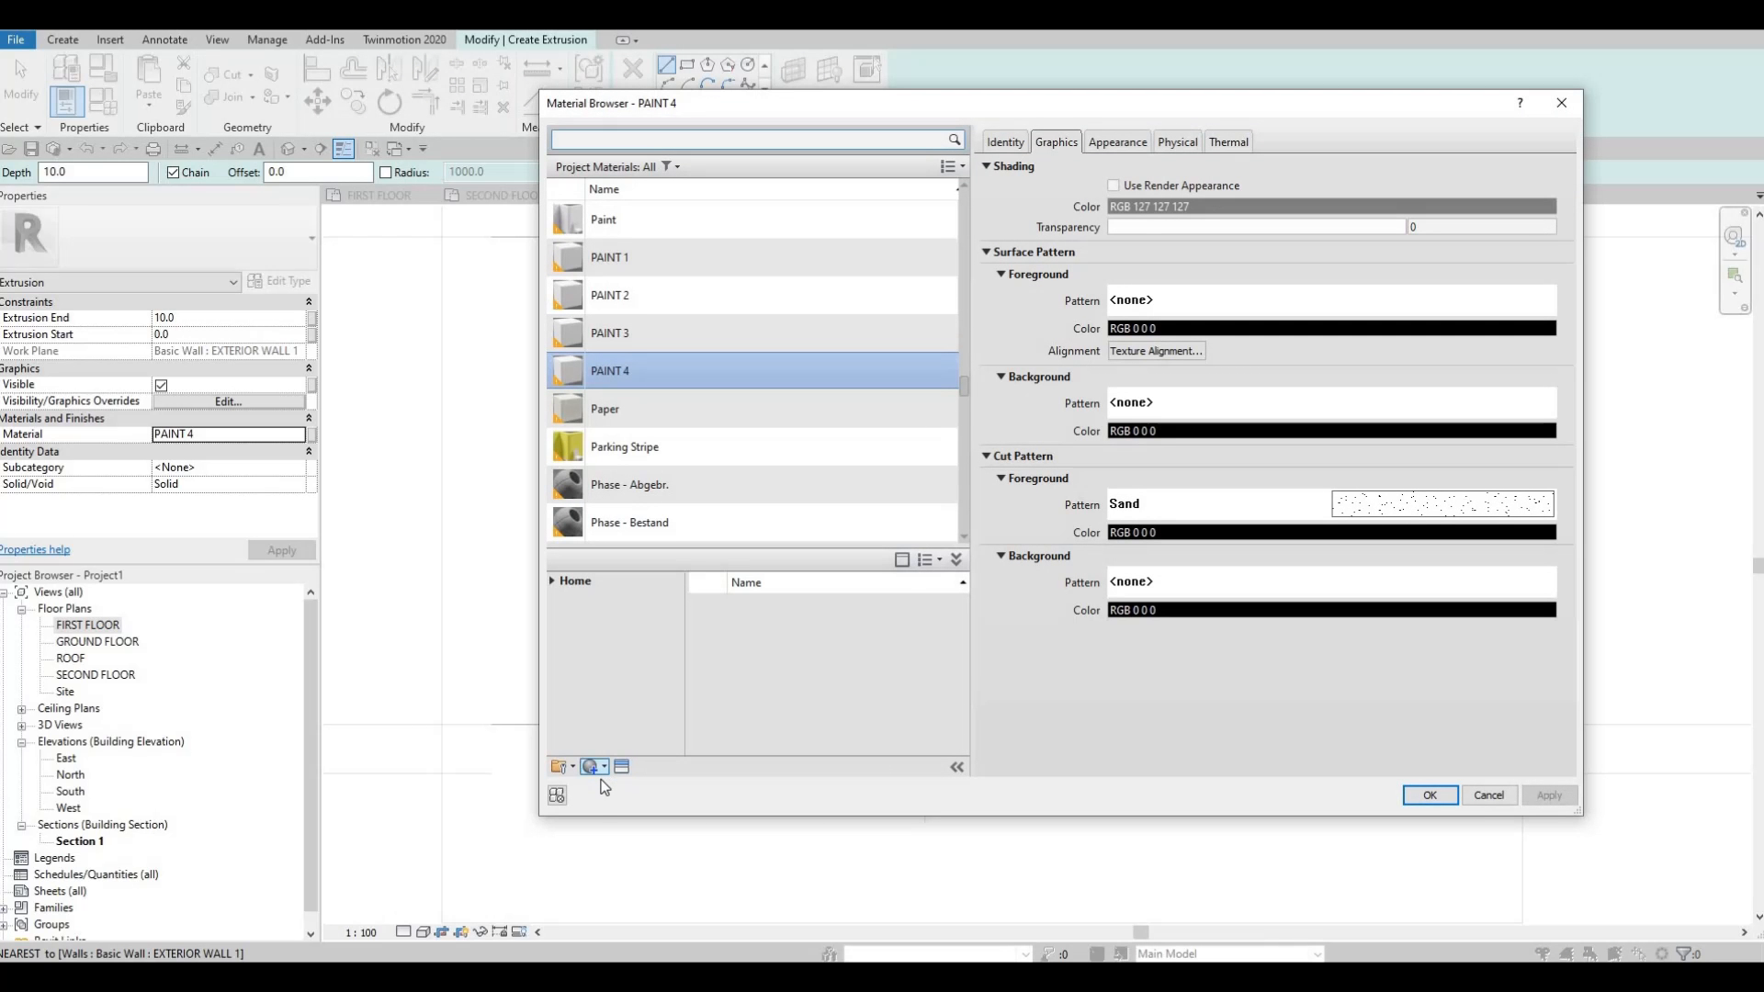
left_click(593, 801)
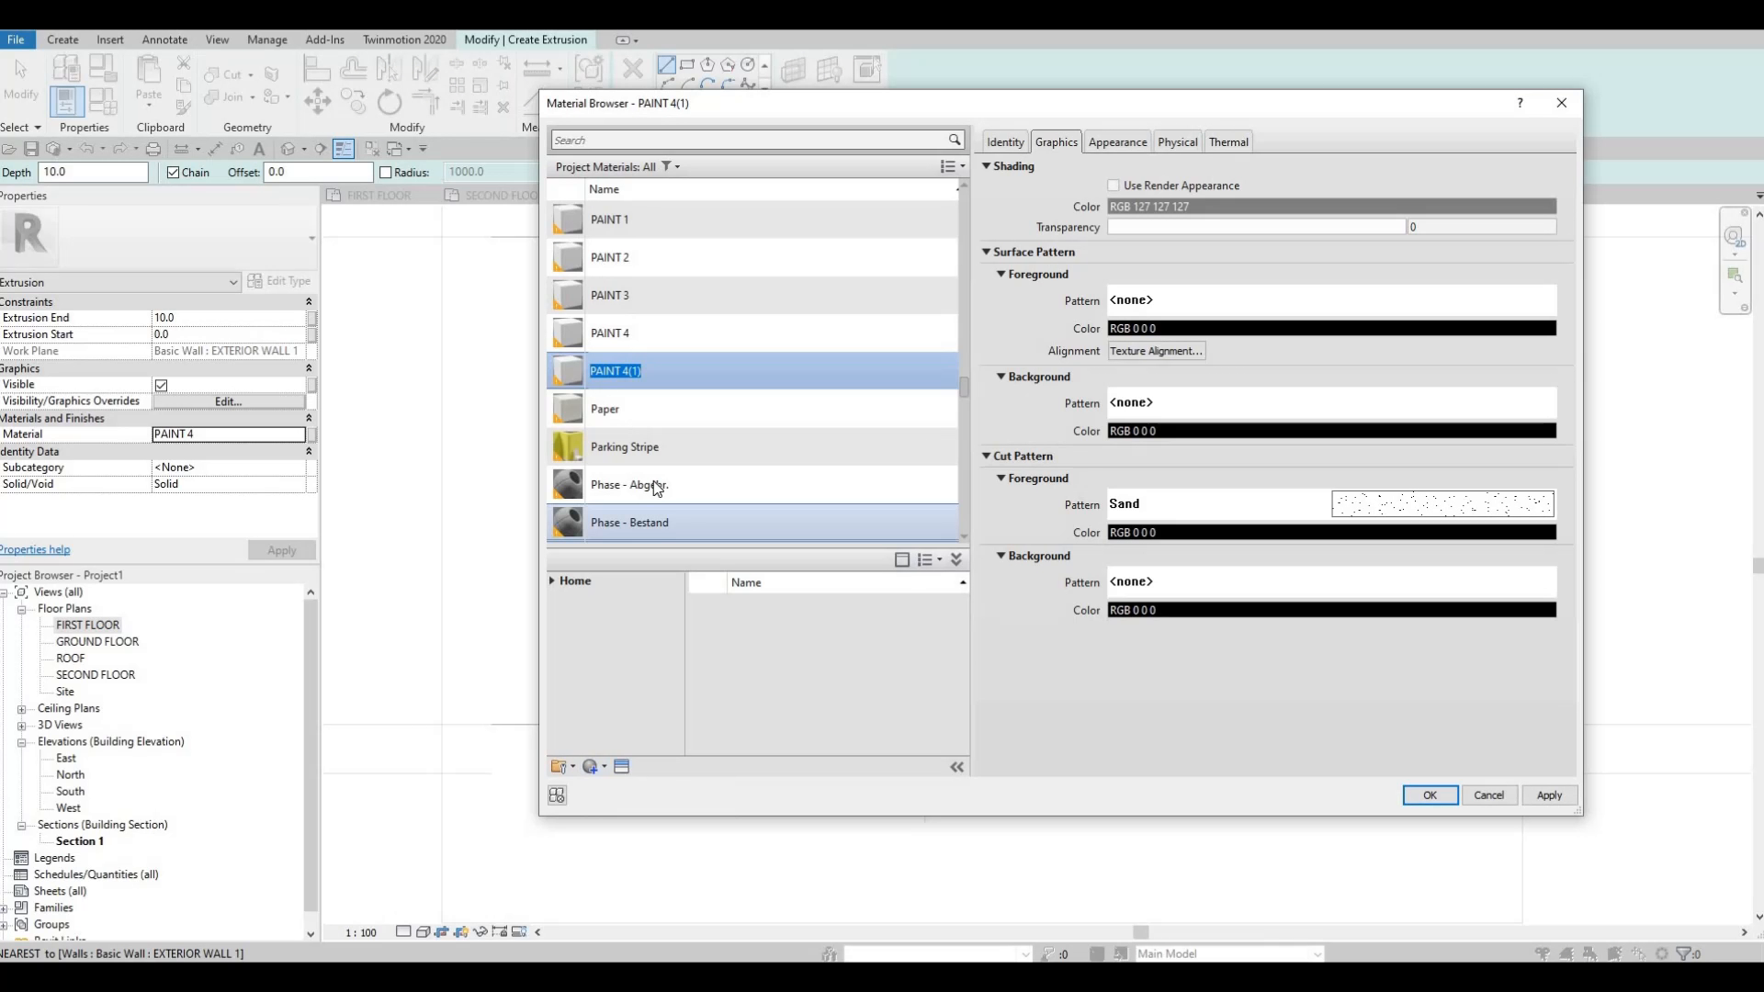
key("Right")
key("BackSpace")
key("BackSpace")
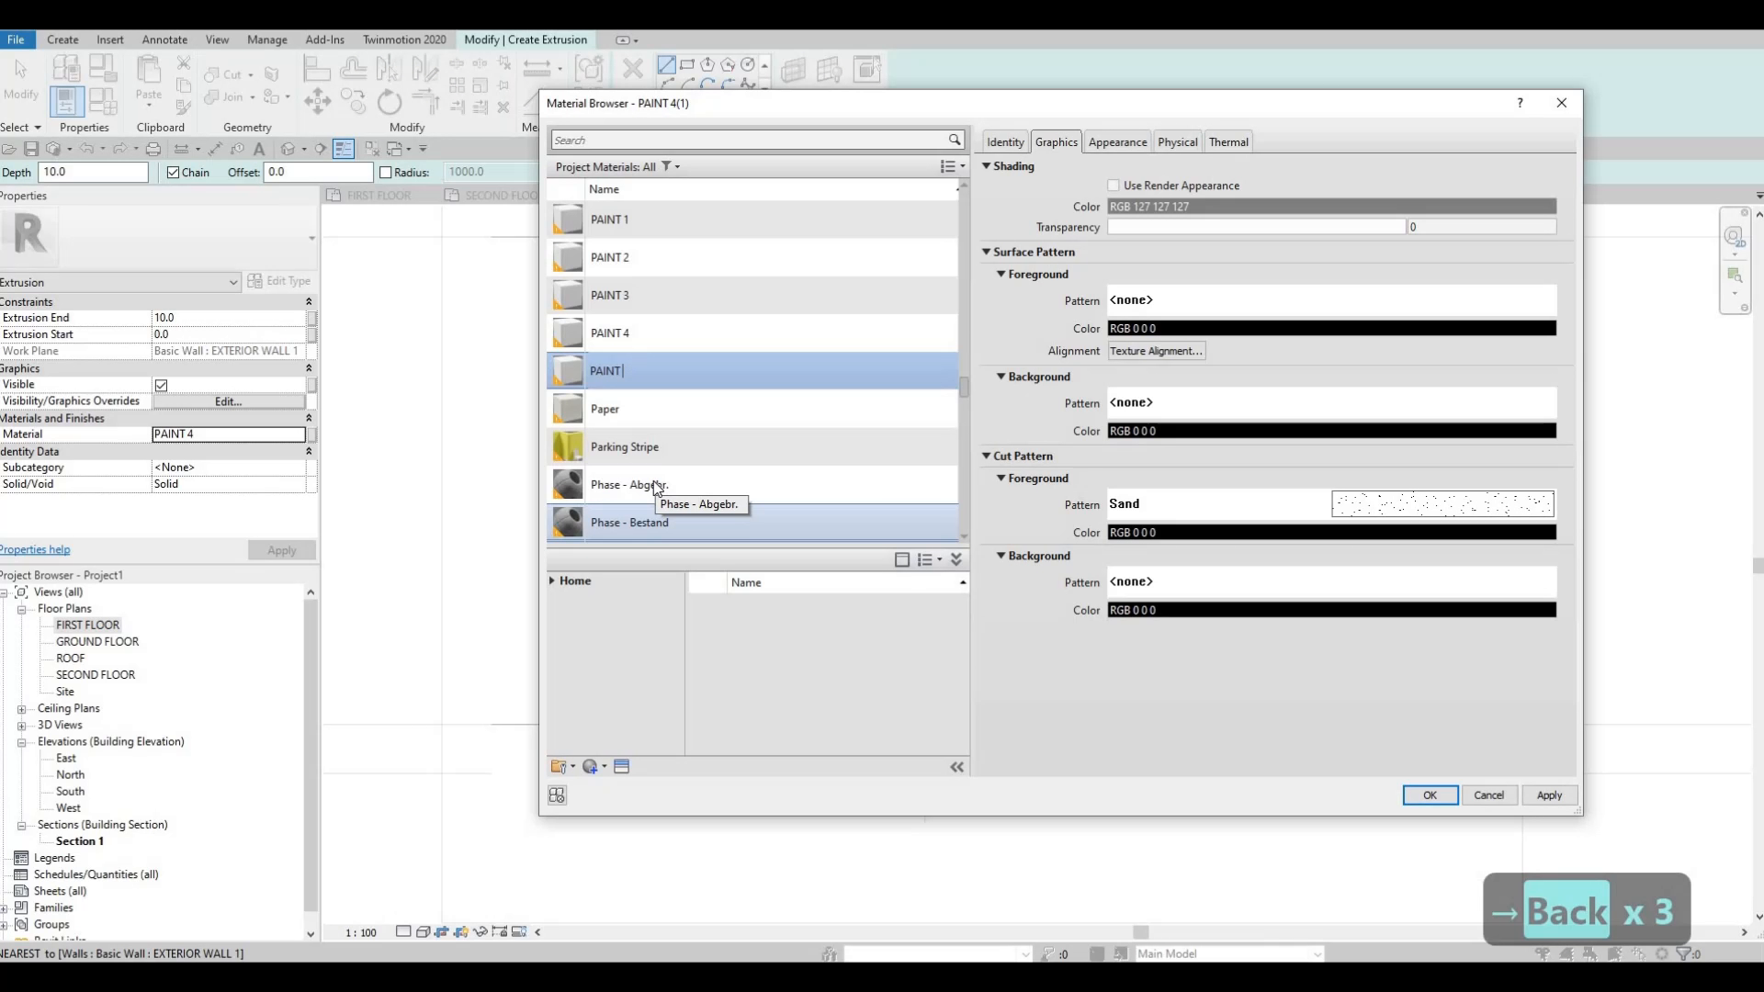
type("5")
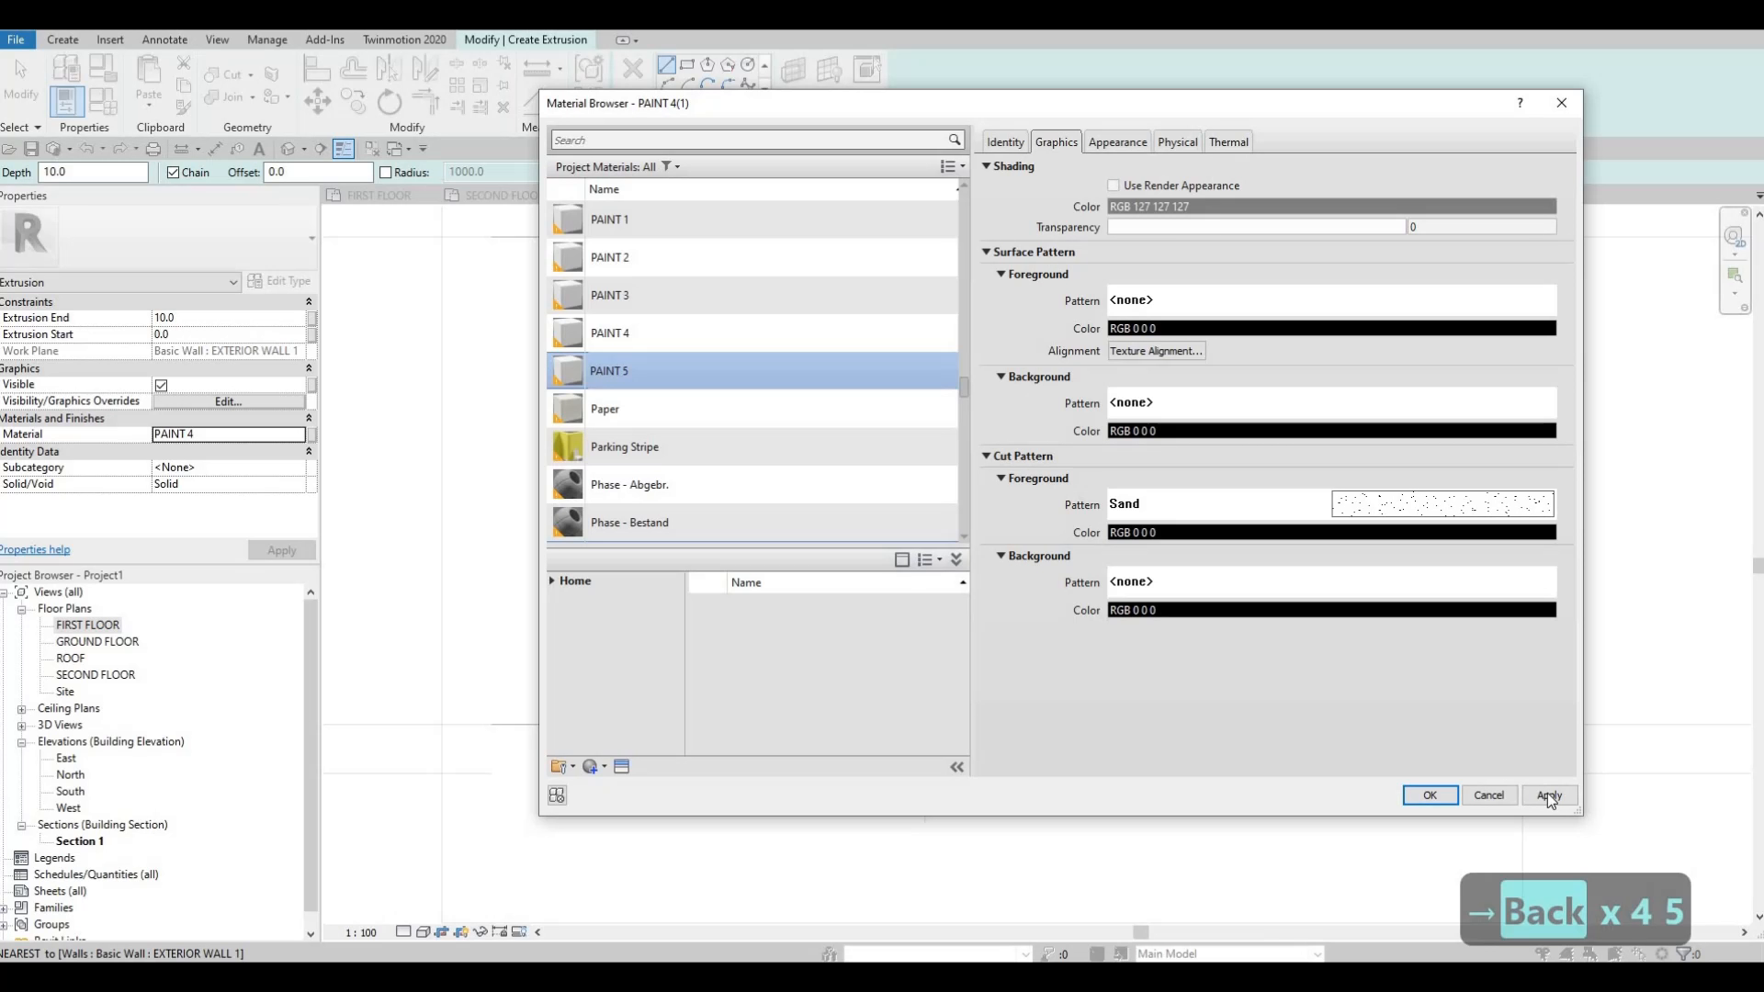
left_click(1428, 795)
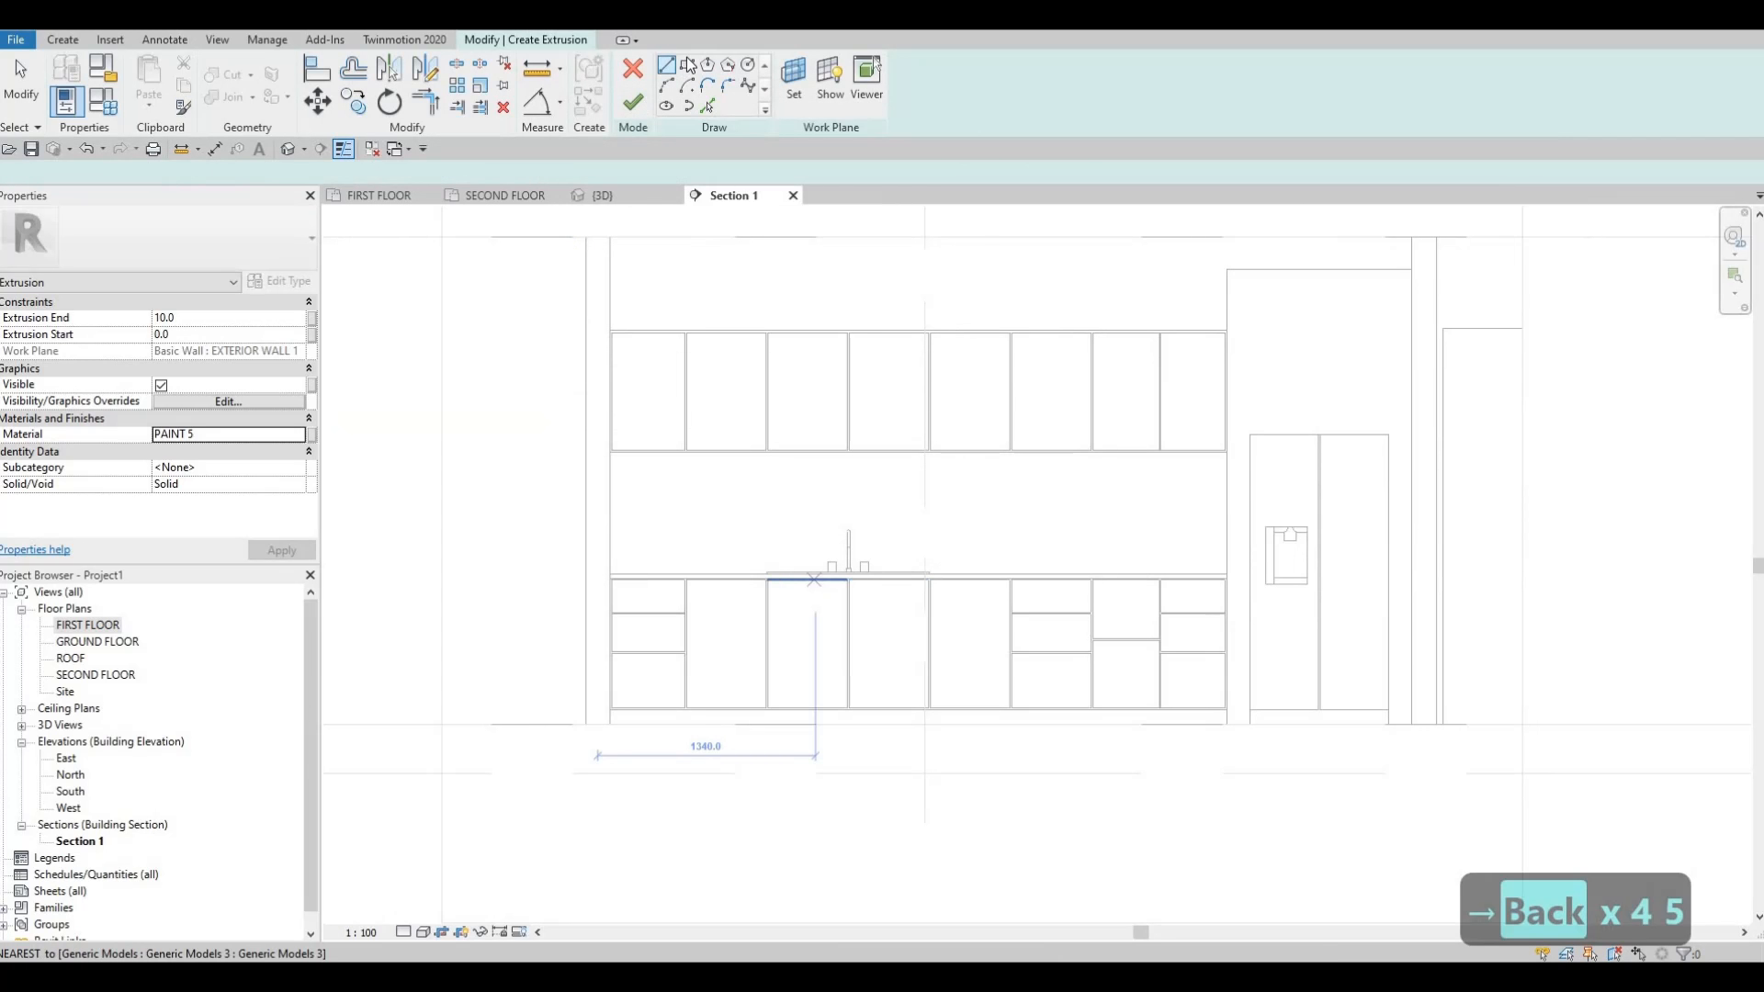
Sketch a rectangle spanning the full width of the upper cabinets, from their top edge up to the fridge enclosure's top.
left_click(687, 67)
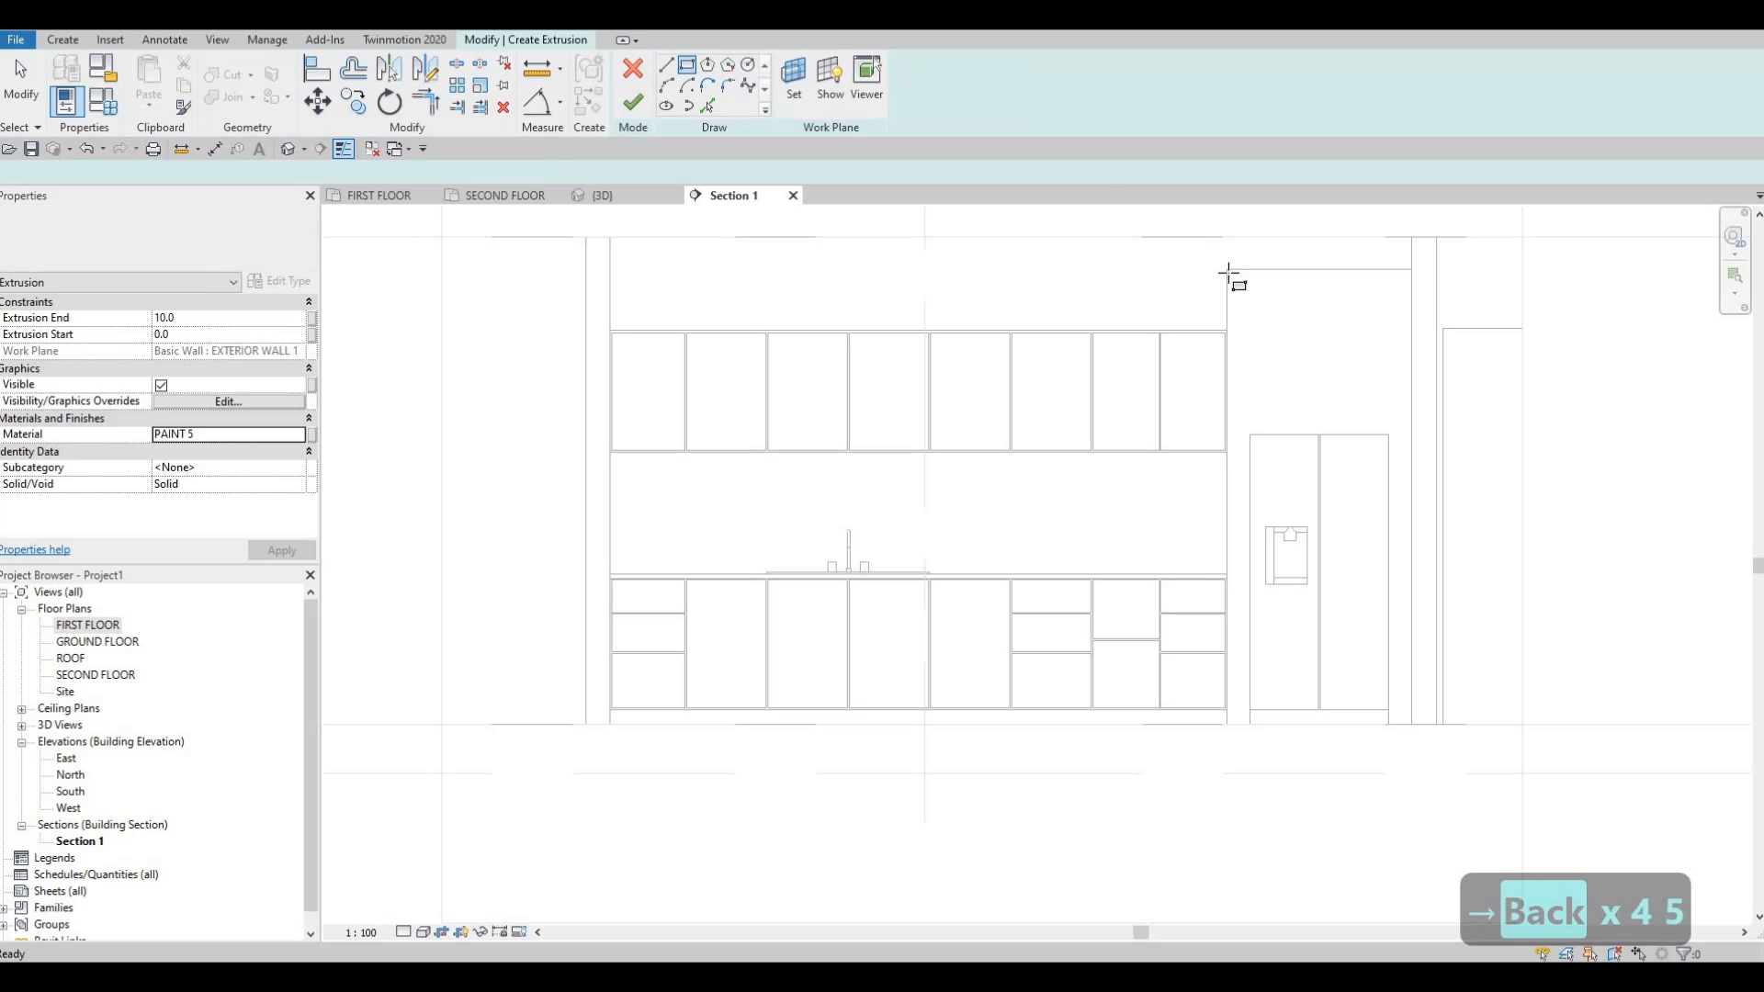
scroll(1235, 285, "up", 2)
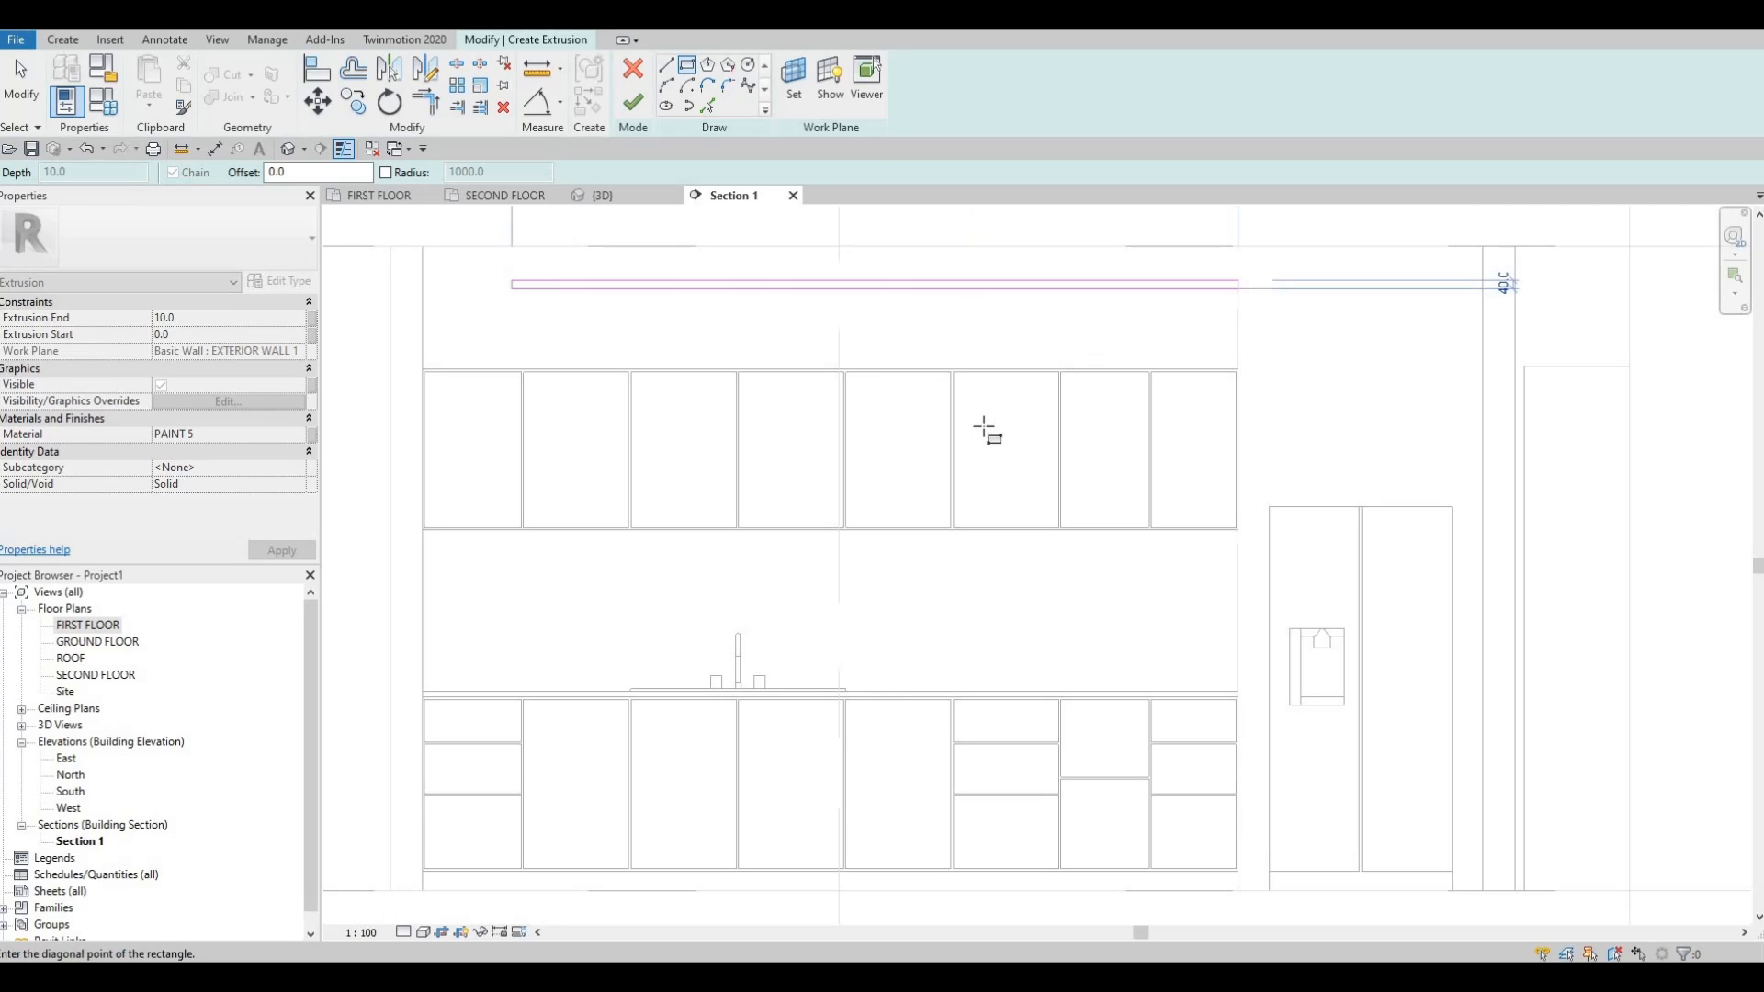
scroll(1055, 464, "up", 3)
scroll(1009, 461, "up", 2)
left_click(1054, 473)
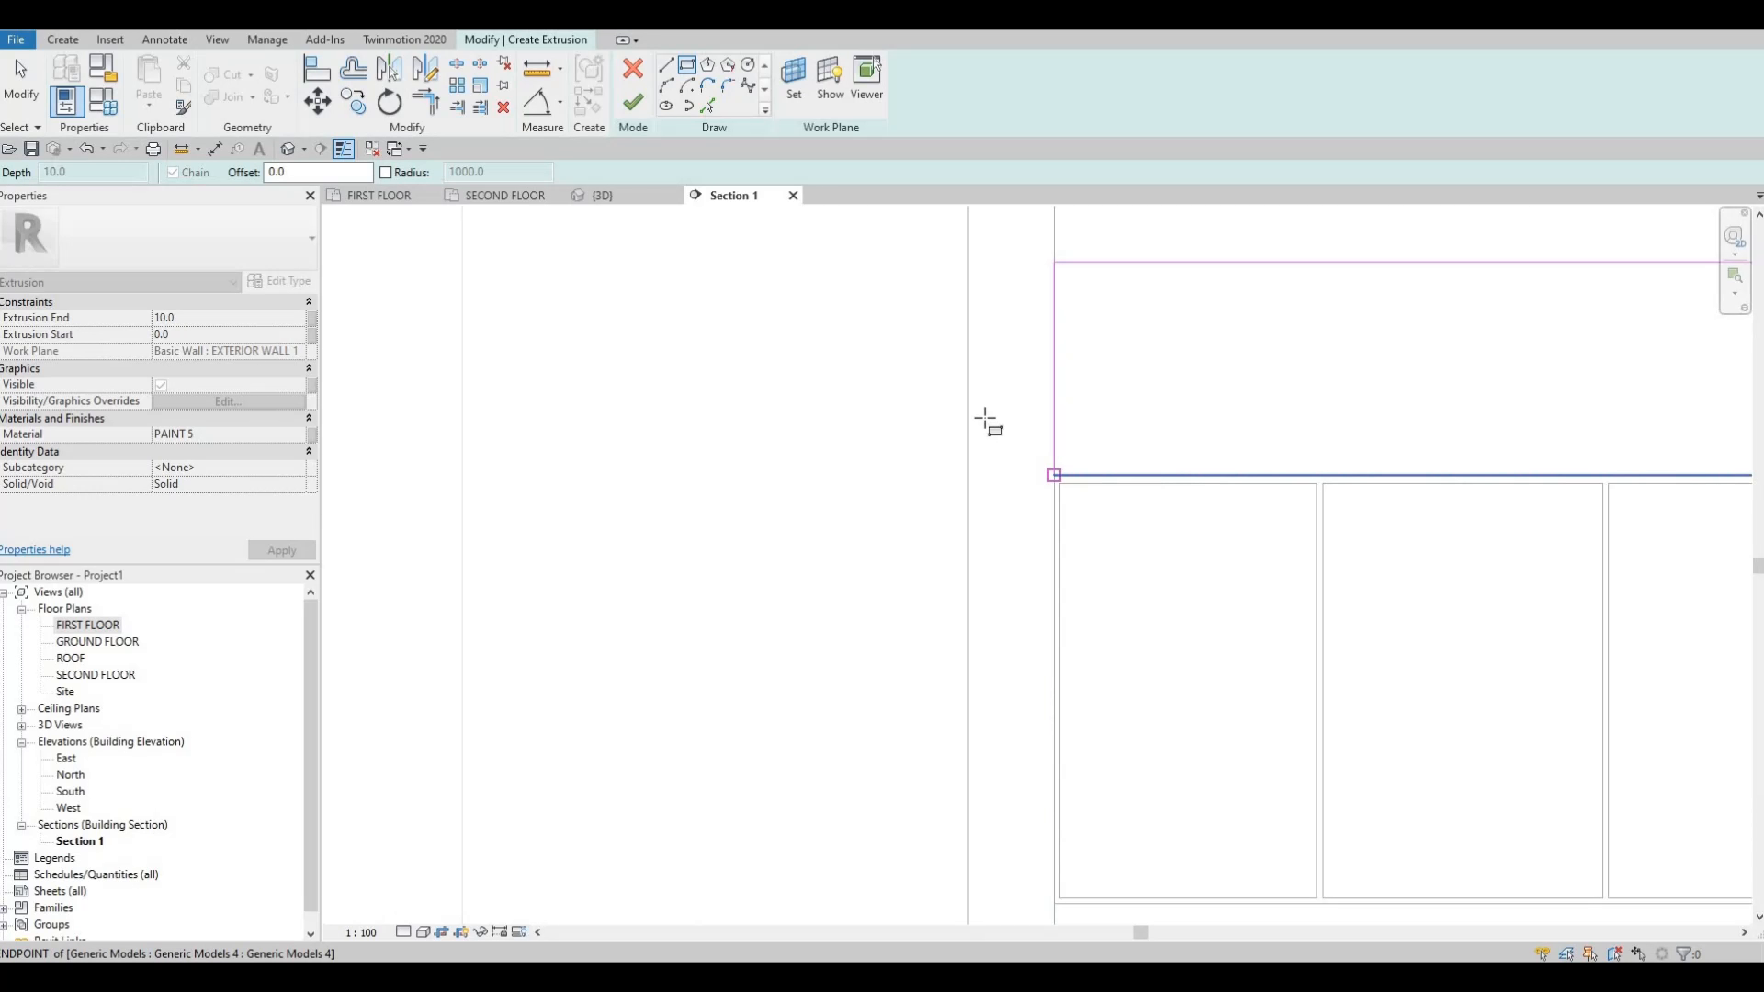
scroll(981, 421, "down", 2)
middle_click_drag(779, 388, 779, 388)
scroll(779, 389, "down", 2)
key("Escape")
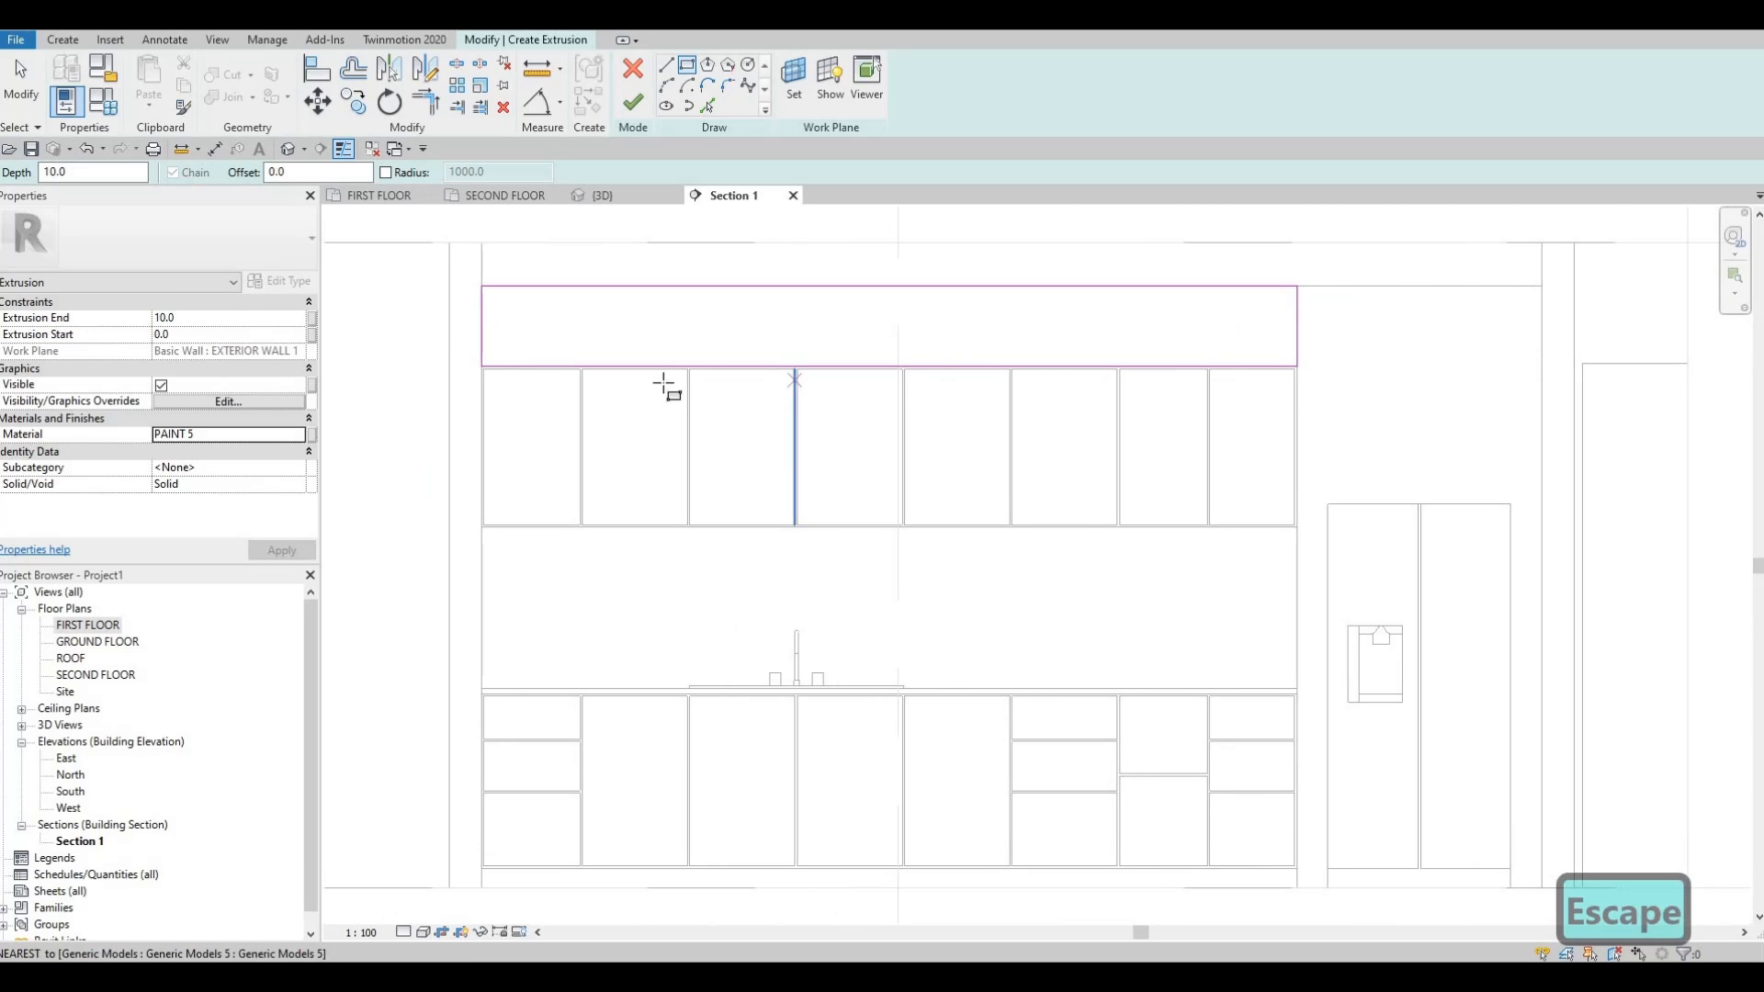
Set the extrusion end to 600 and finish the extrusion sketch.
left_click(184, 326)
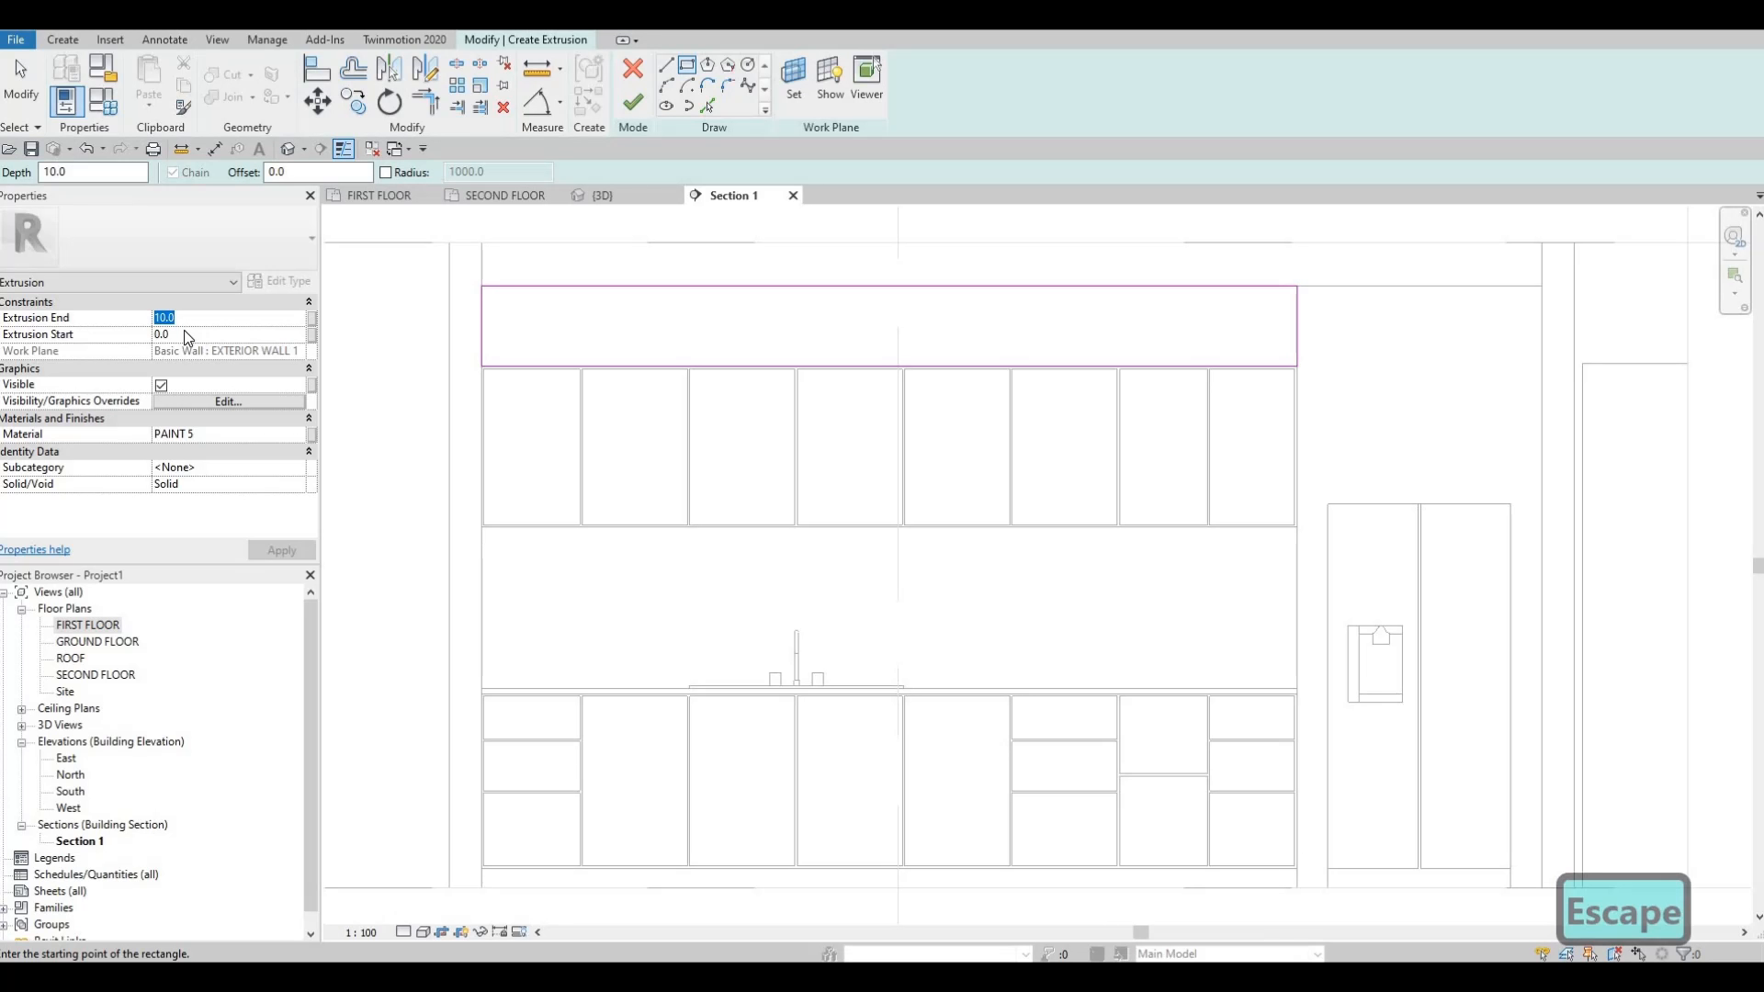
type("600")
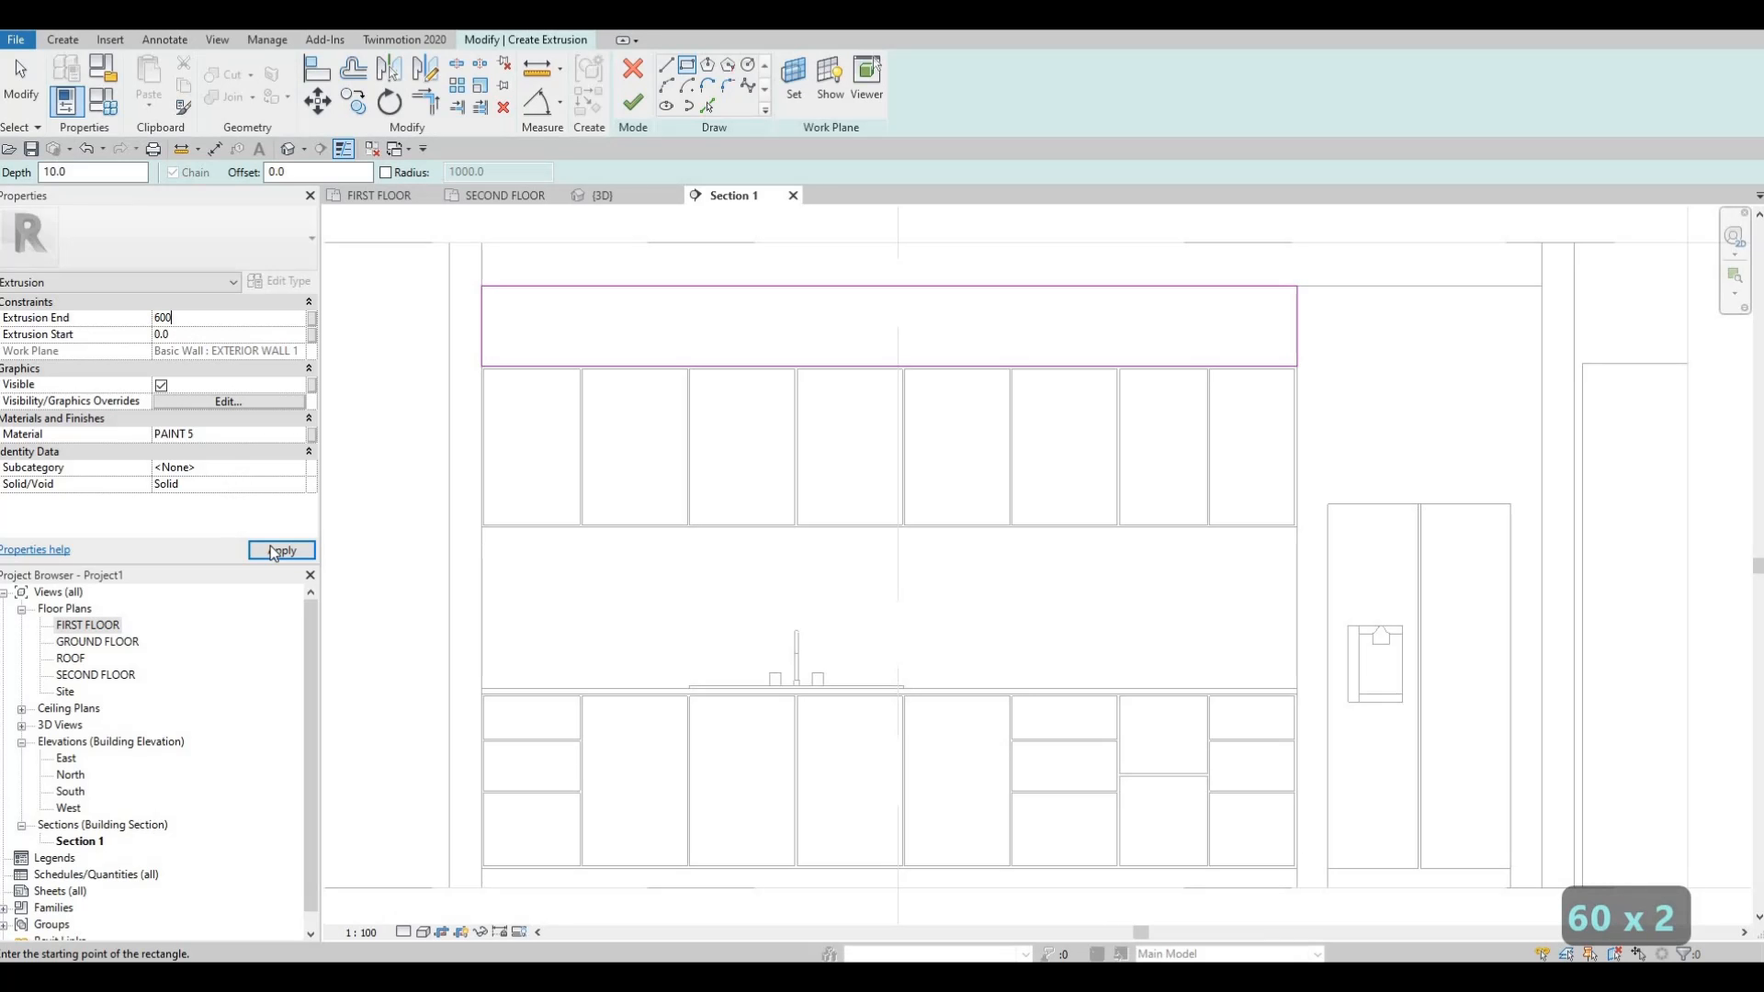
left_click(645, 111)
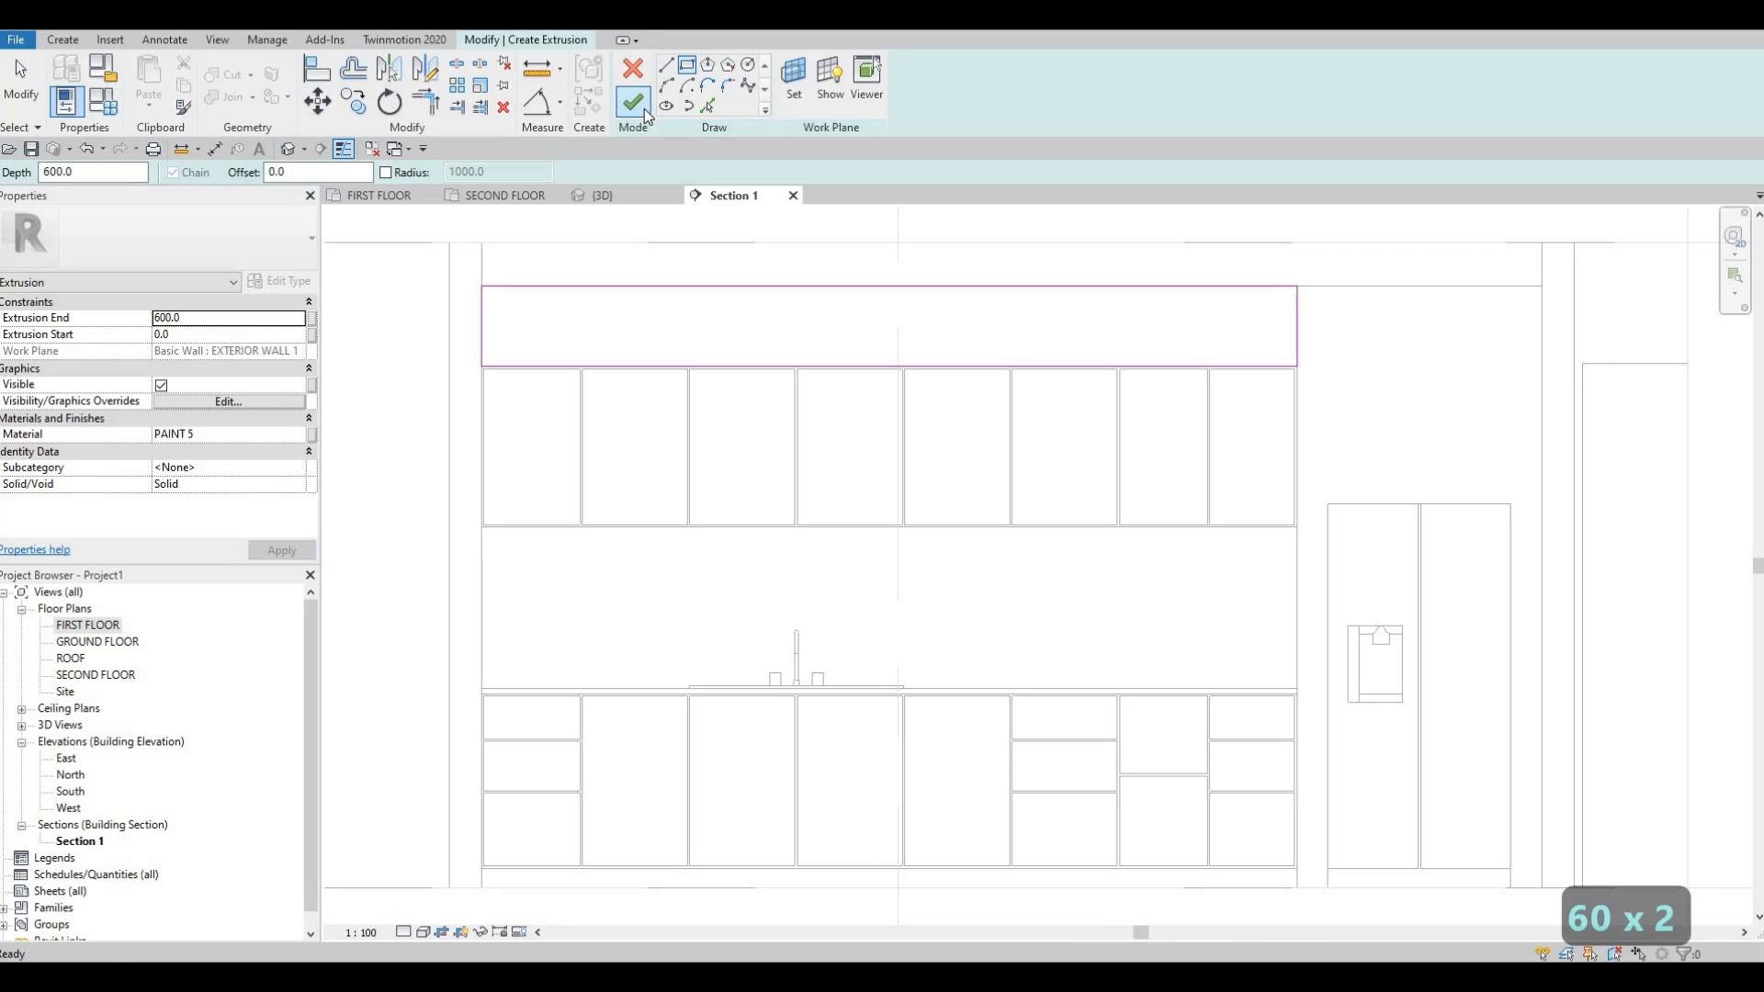
In 3D, stretch the front face of the box above the upper cabinets to a depth of about 665.7, and finish the in-place model.
left_click(290, 151)
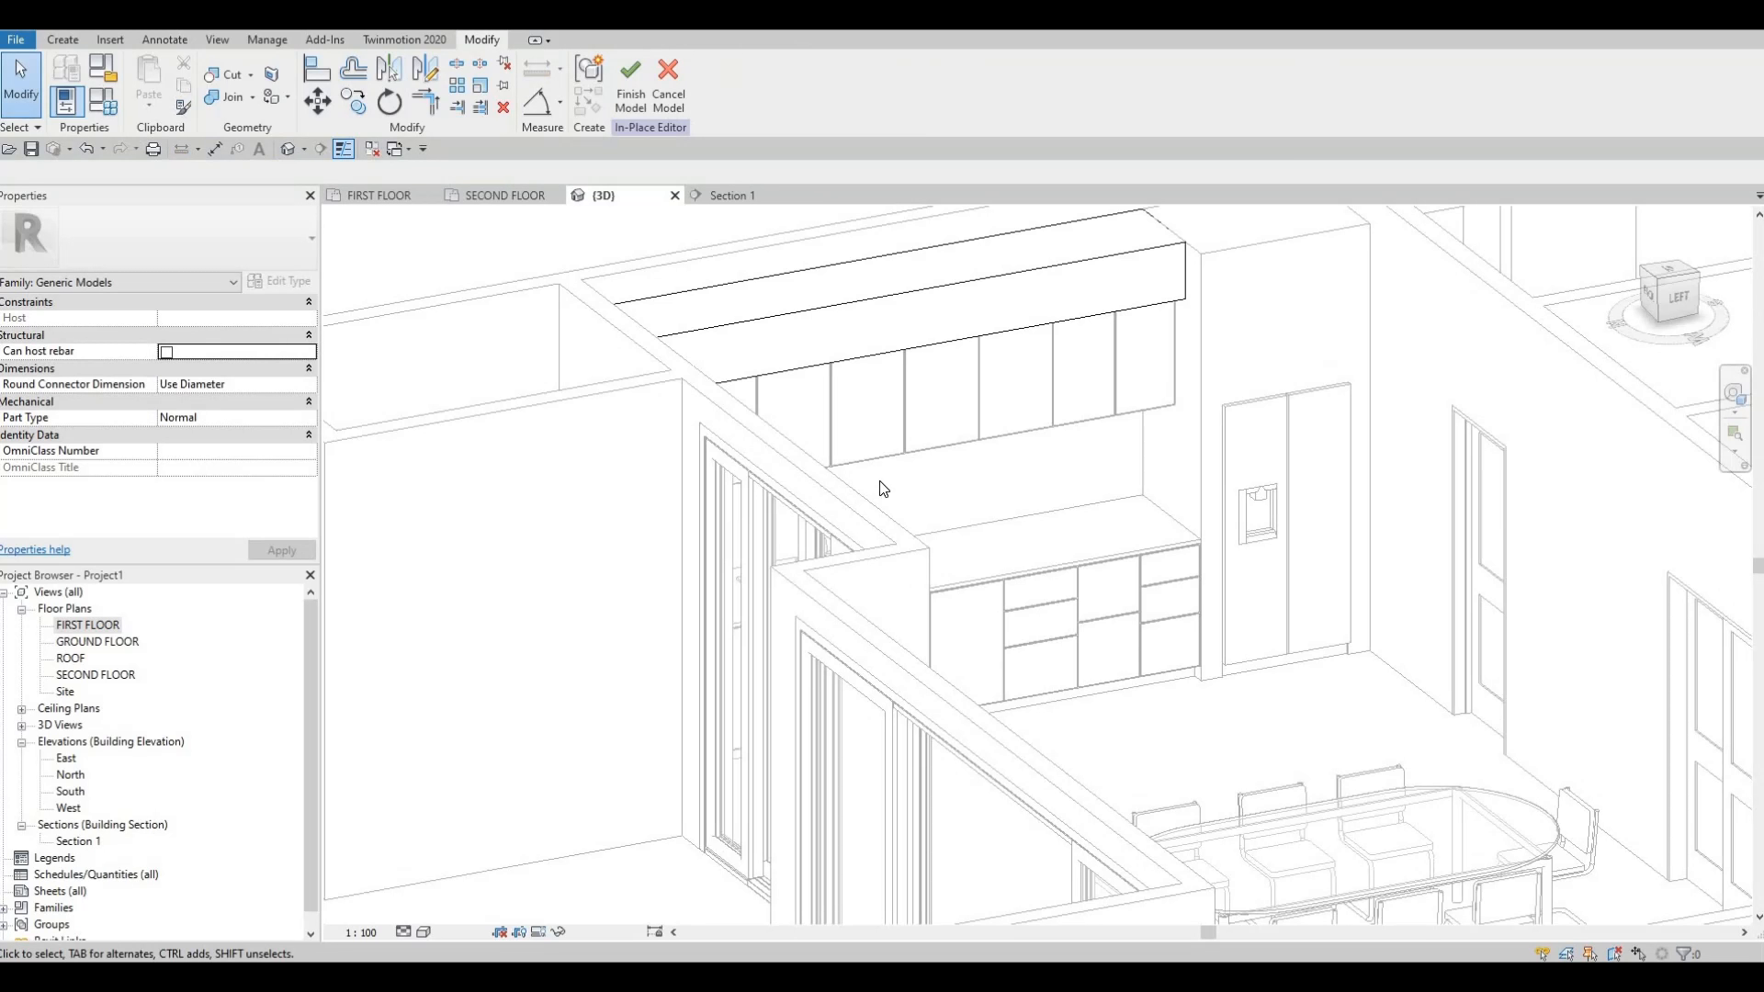
middle_click_drag(881, 488, 905, 425, "shift")
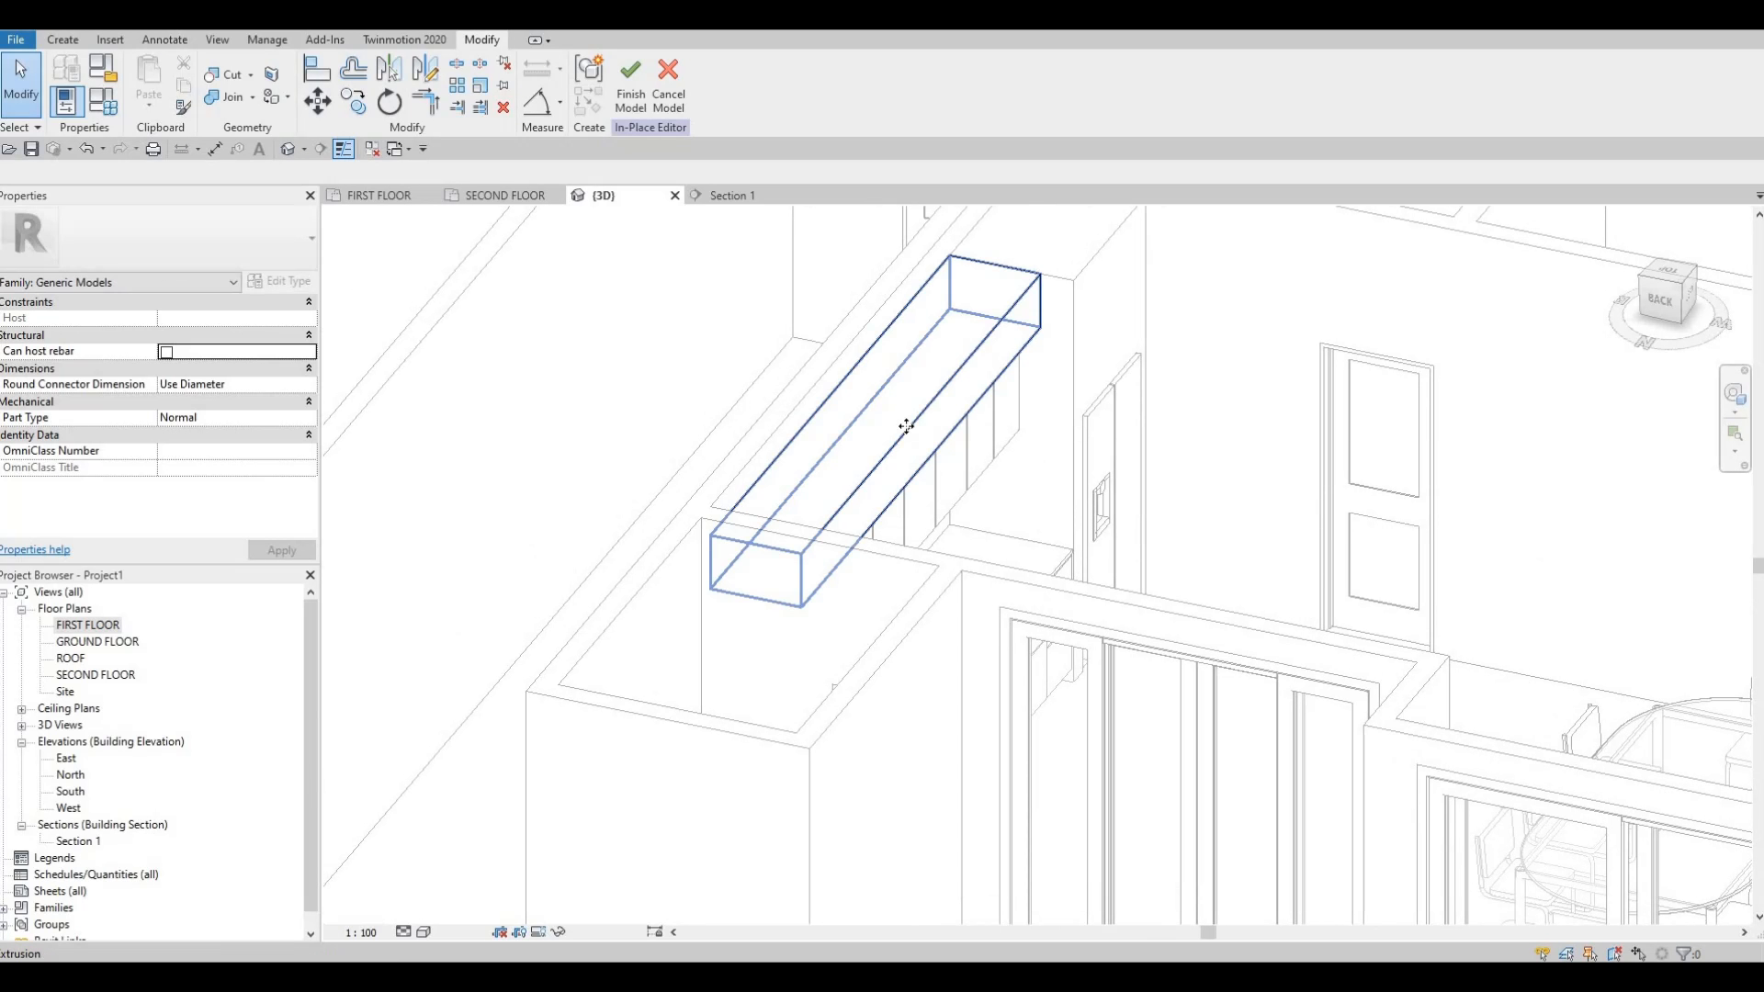
left_click(928, 438)
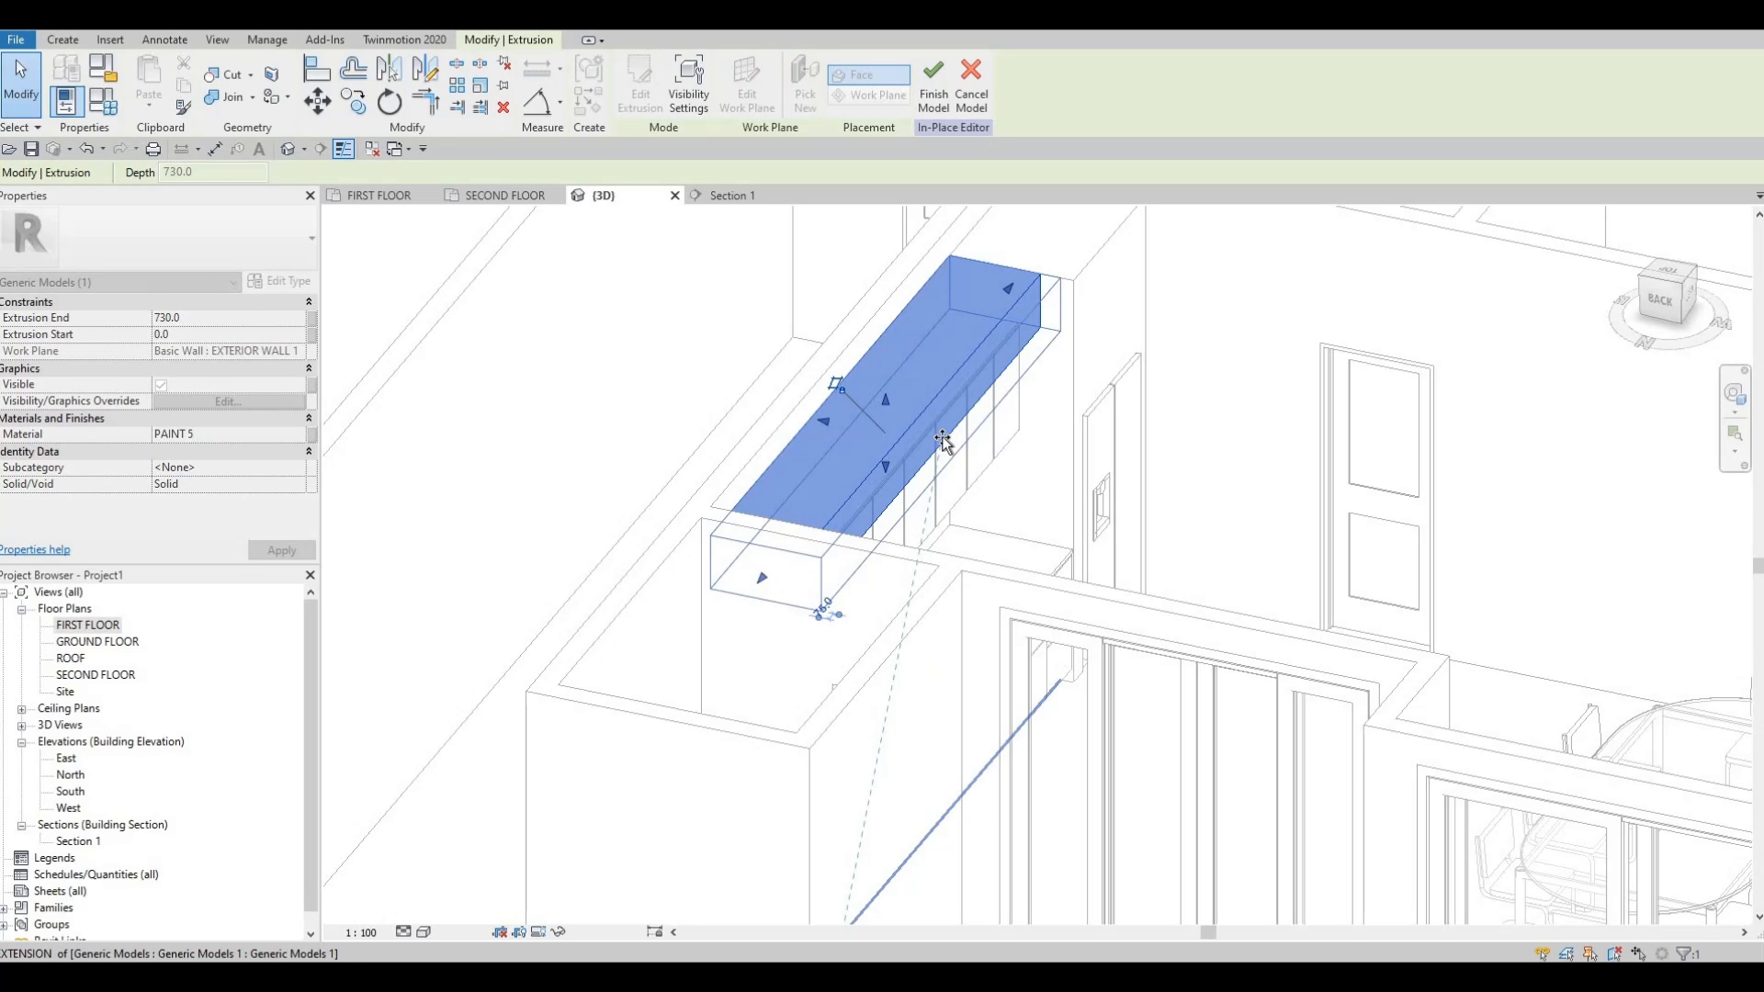
mouse_move(959, 445)
left_mouse_down()
mouse_move(973, 439)
mouse_move(936, 444)
left_mouse_up()
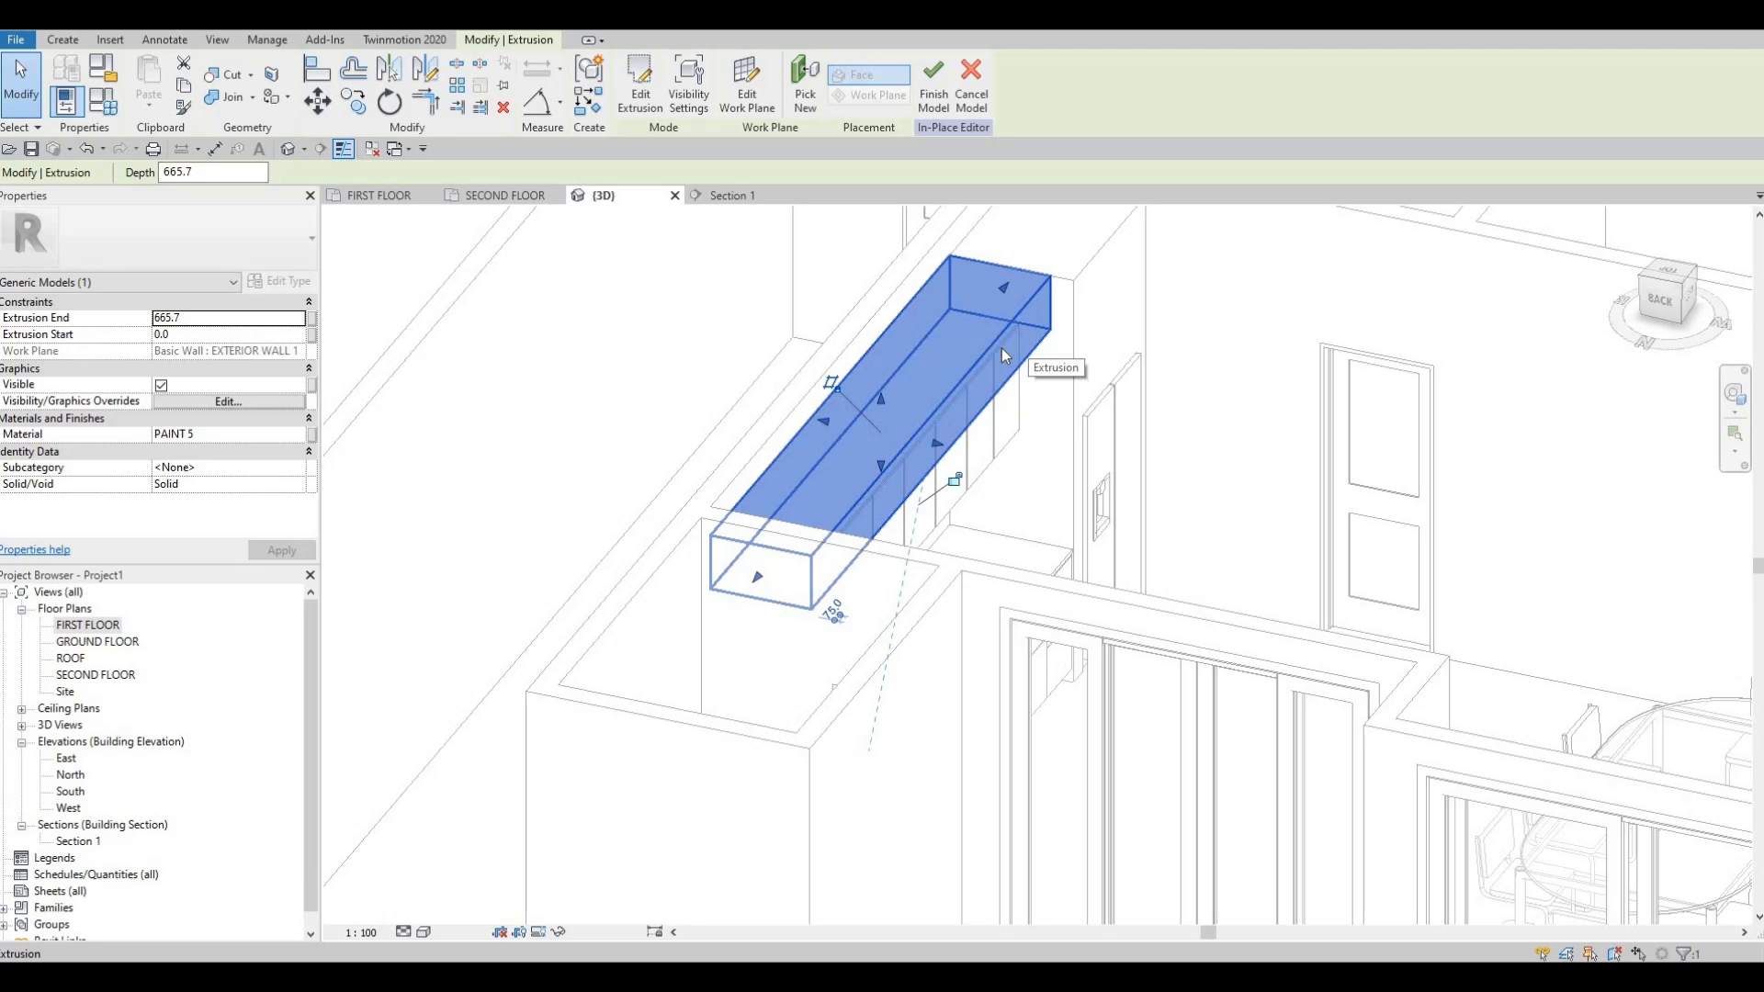
left_click(938, 102)
middle_click_drag(953, 496, 909, 501, "shift")
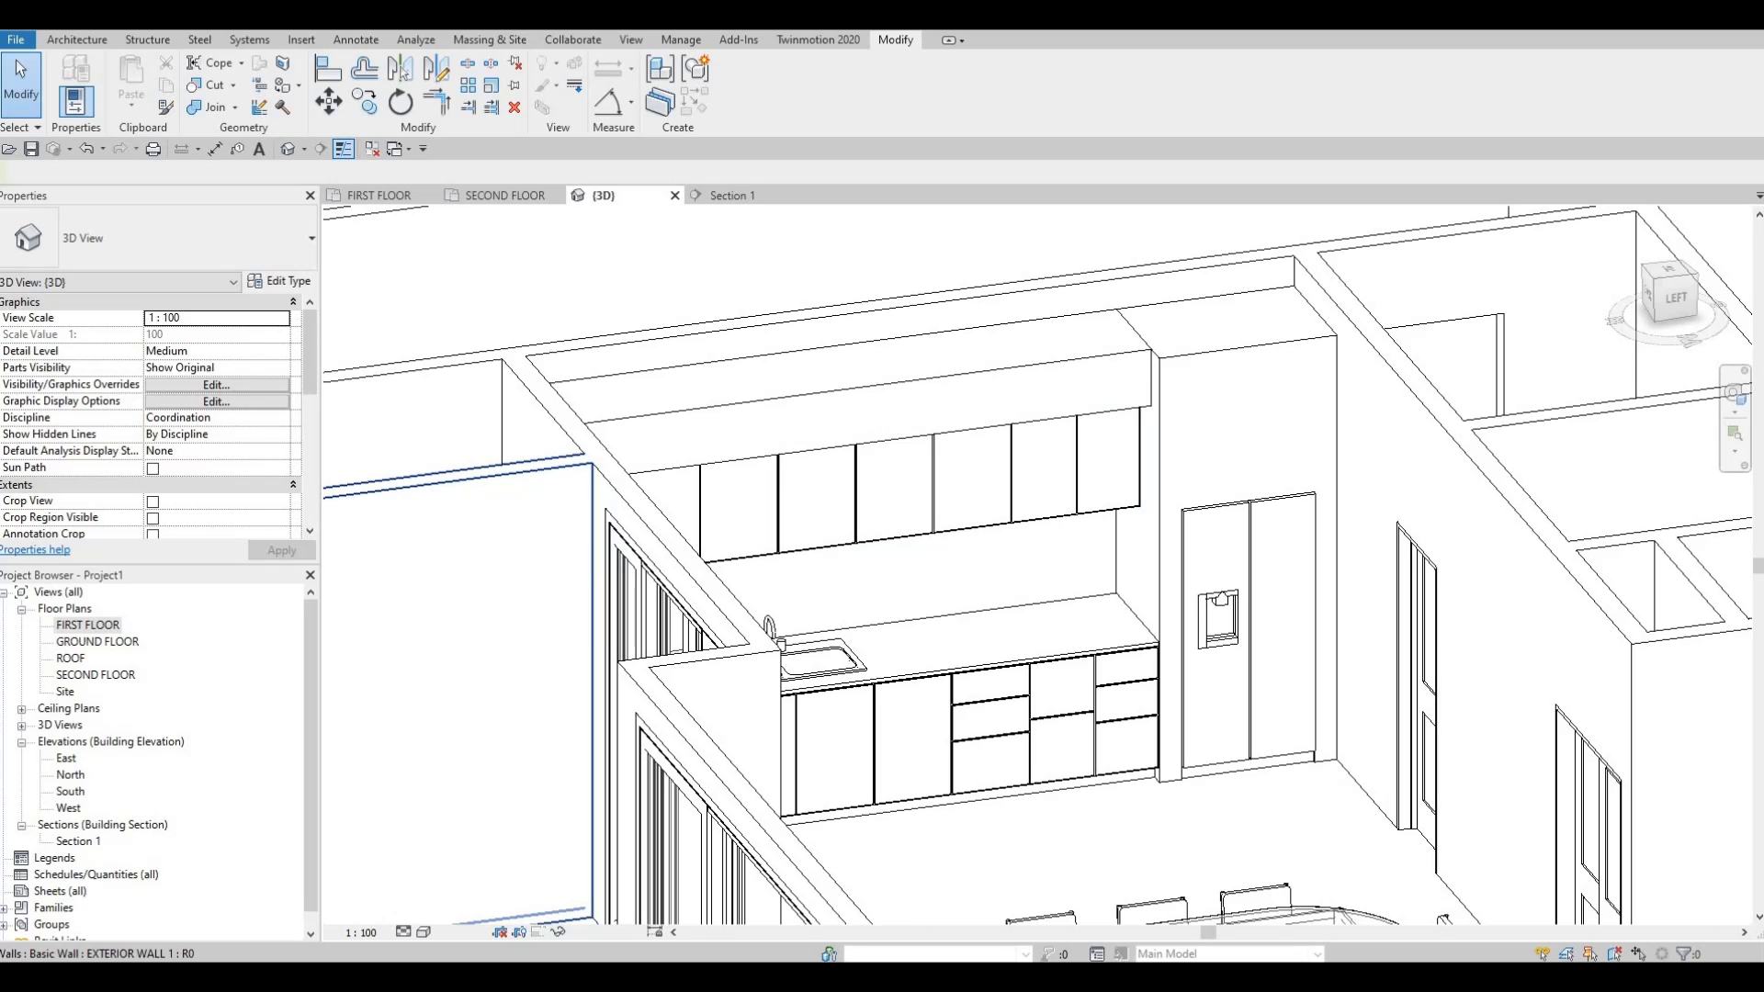
Switch to File Explorer and load the HANDLE family from the block folder into the project for placement.
key("F1")
left_click_drag(0, 274, 864, 383)
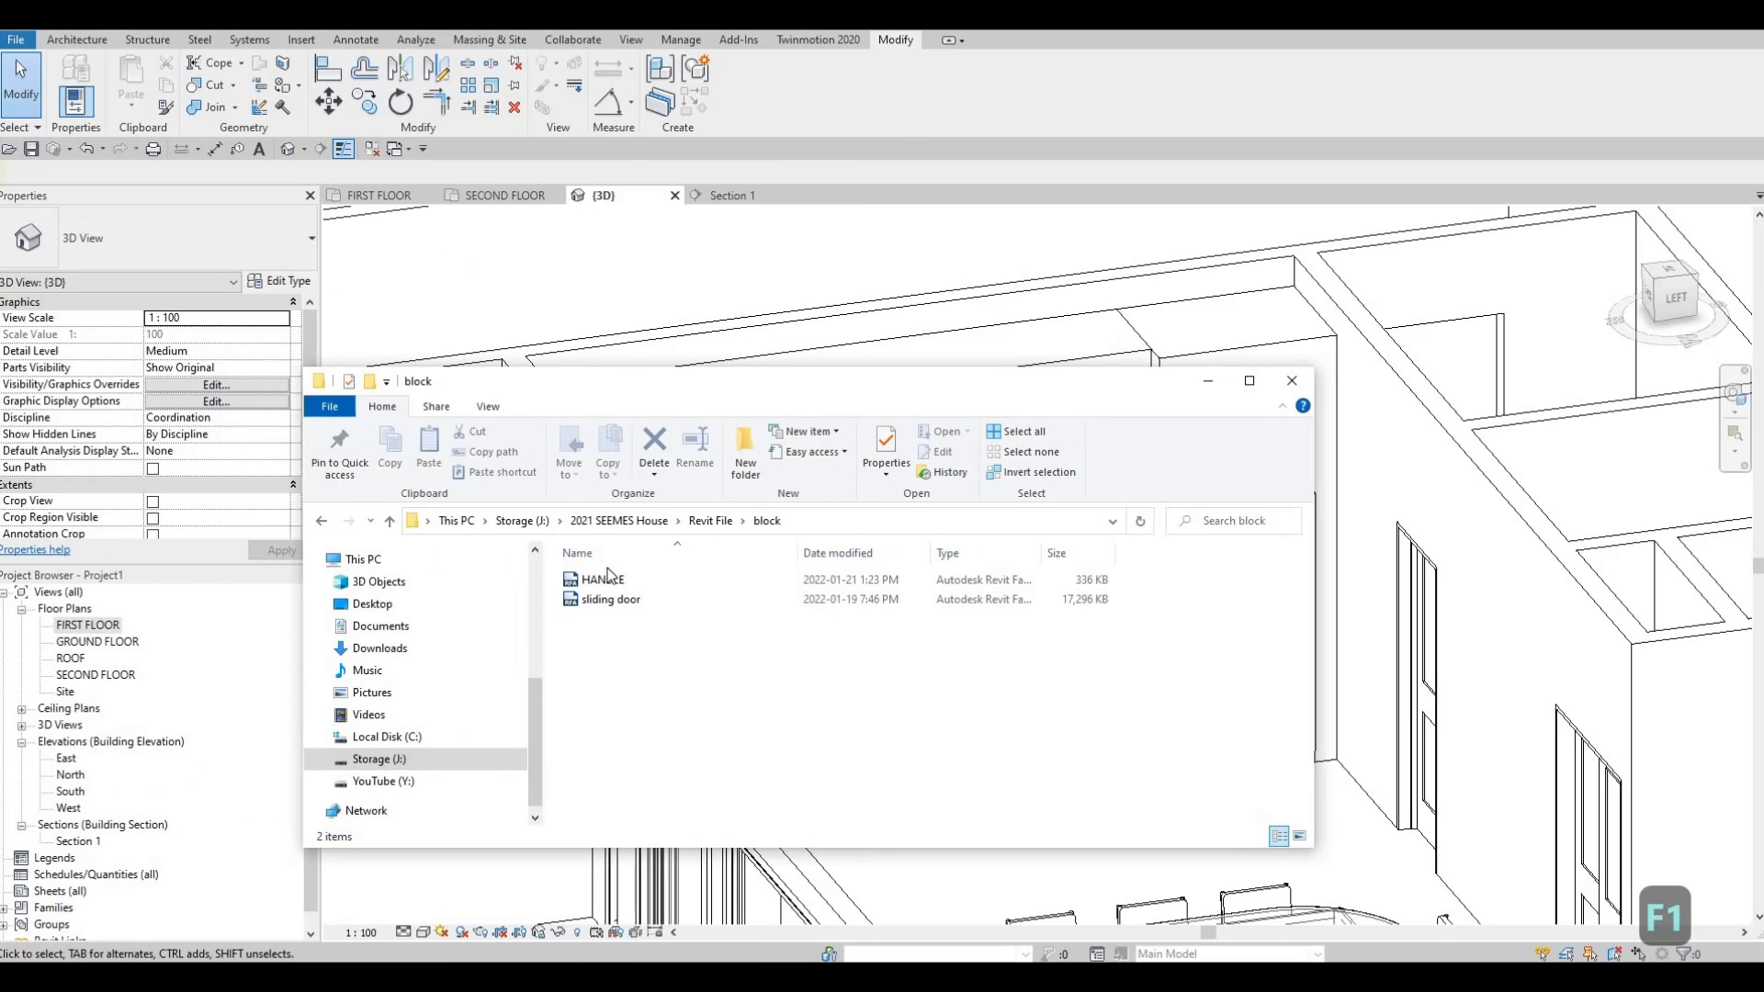
left_click(620, 585)
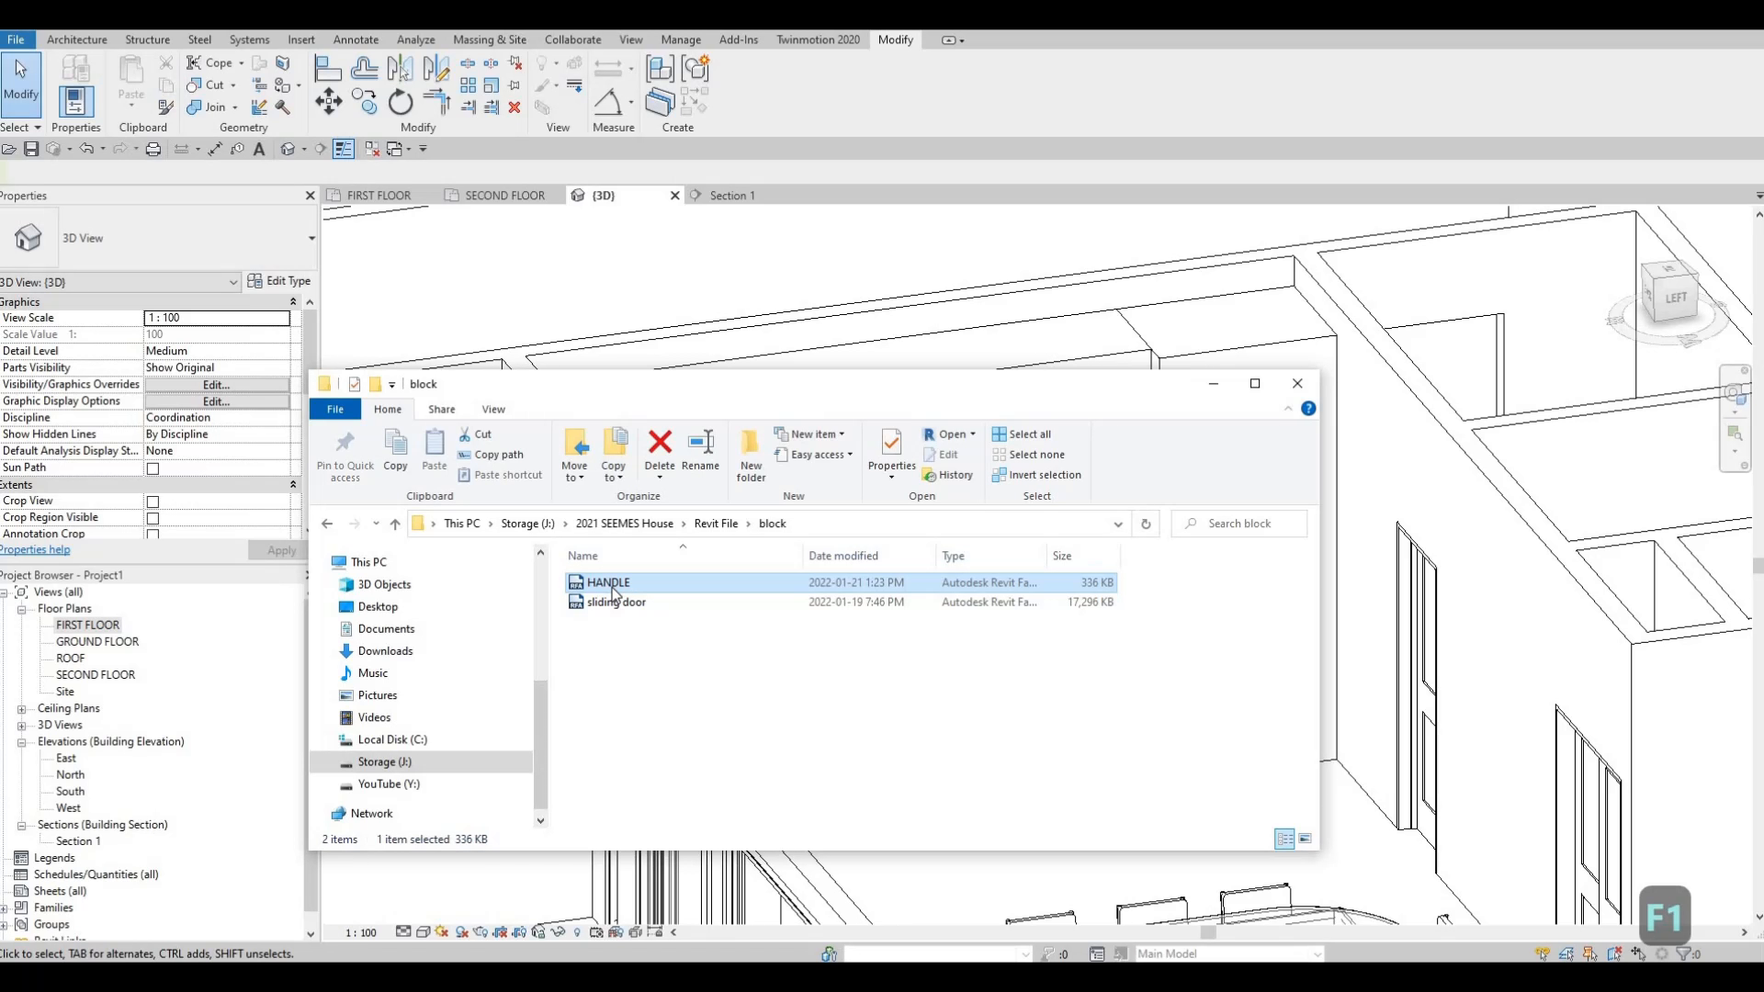
left_click_drag(613, 592, 1001, 323)
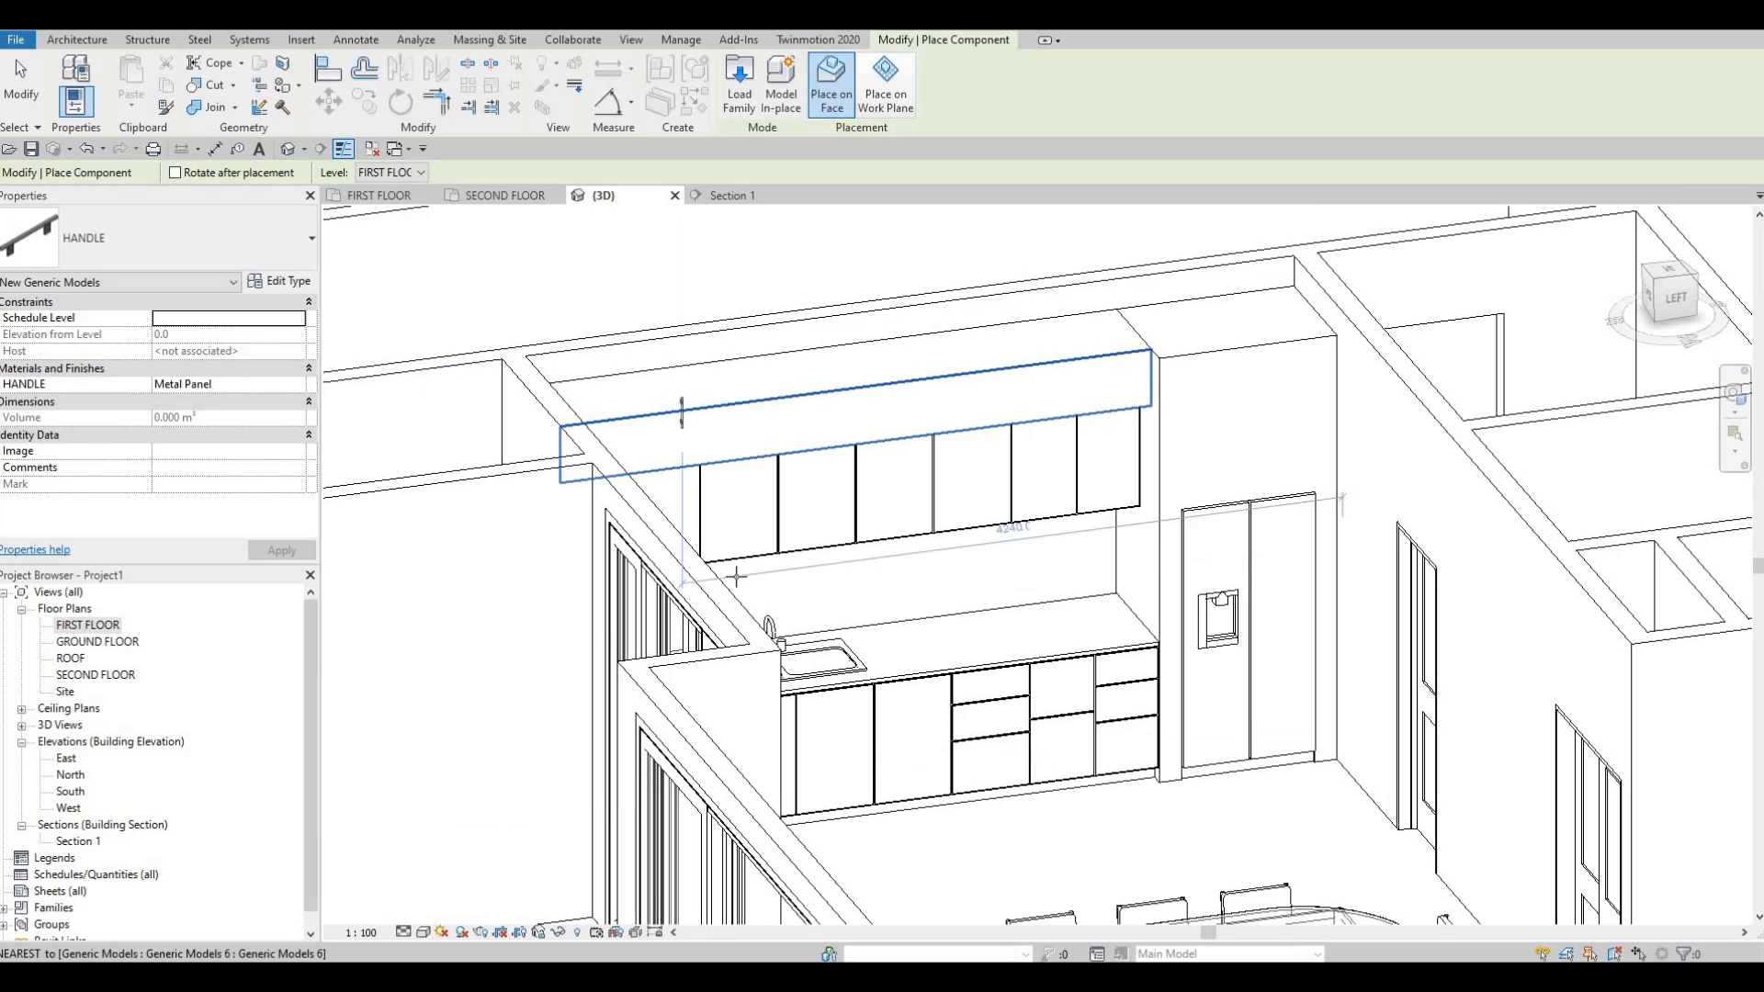
Place a HANDLE horizontally near the upper edge of the top drawer front at the window end of the base cabinets.
scroll(753, 560, "up", 5)
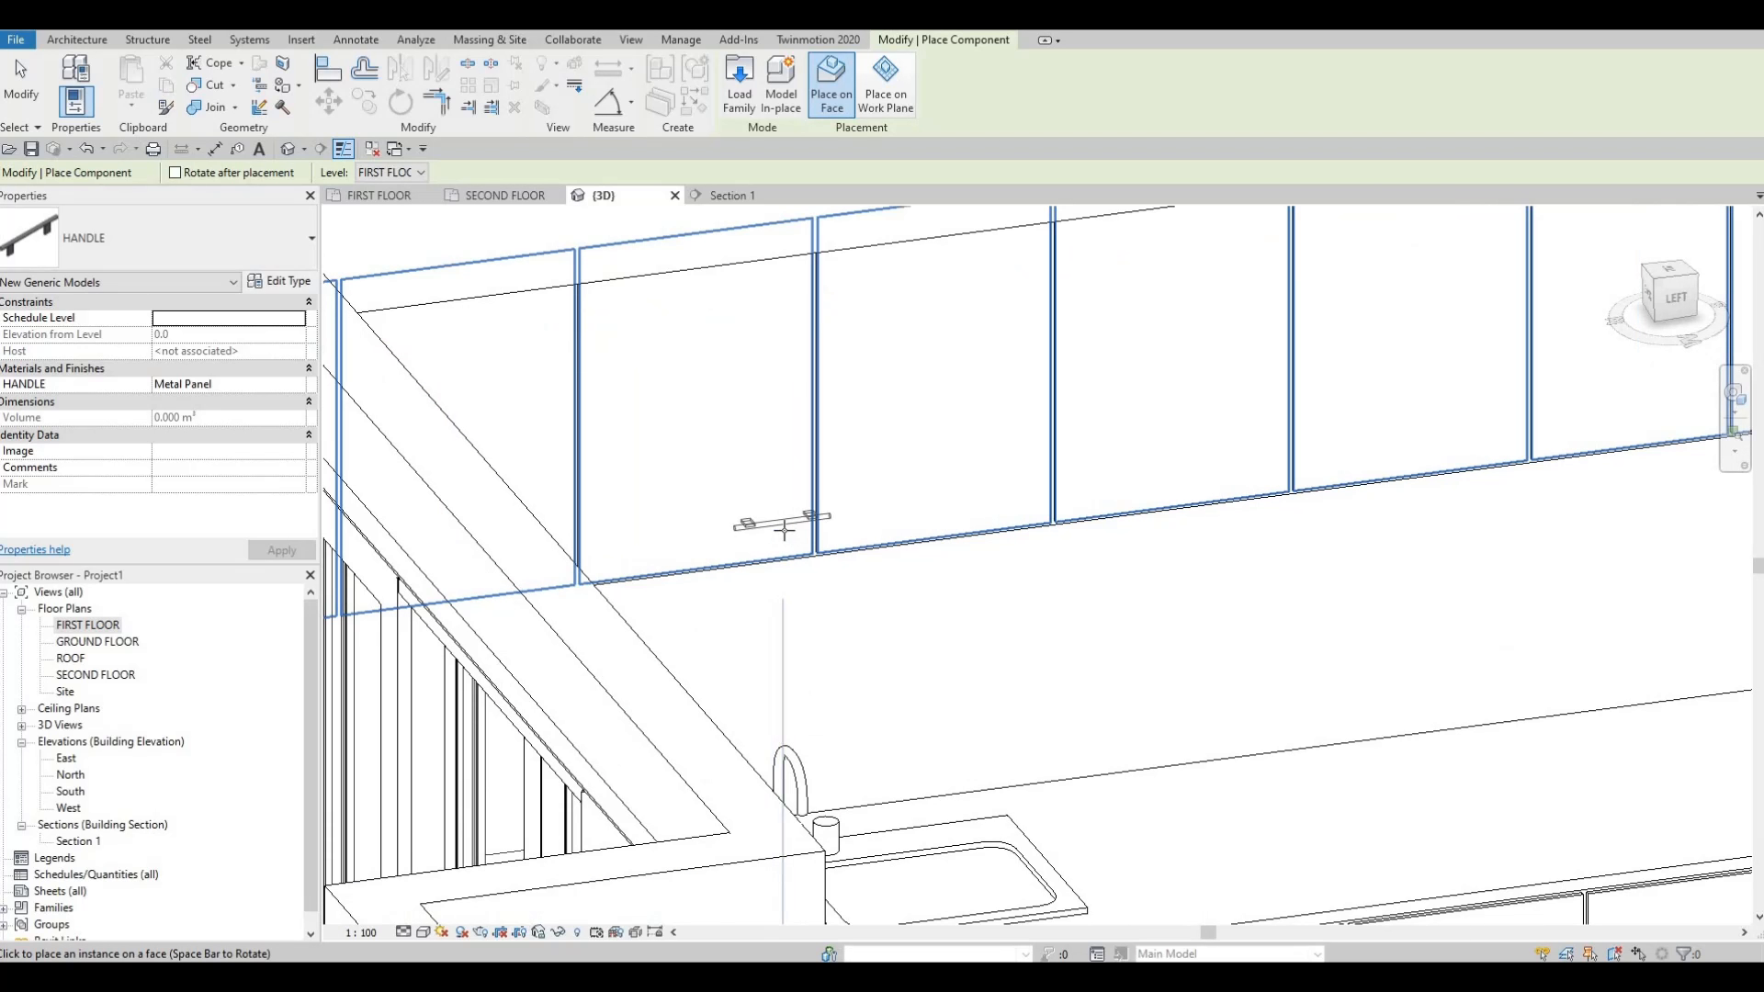
scroll(760, 355, "down", 5)
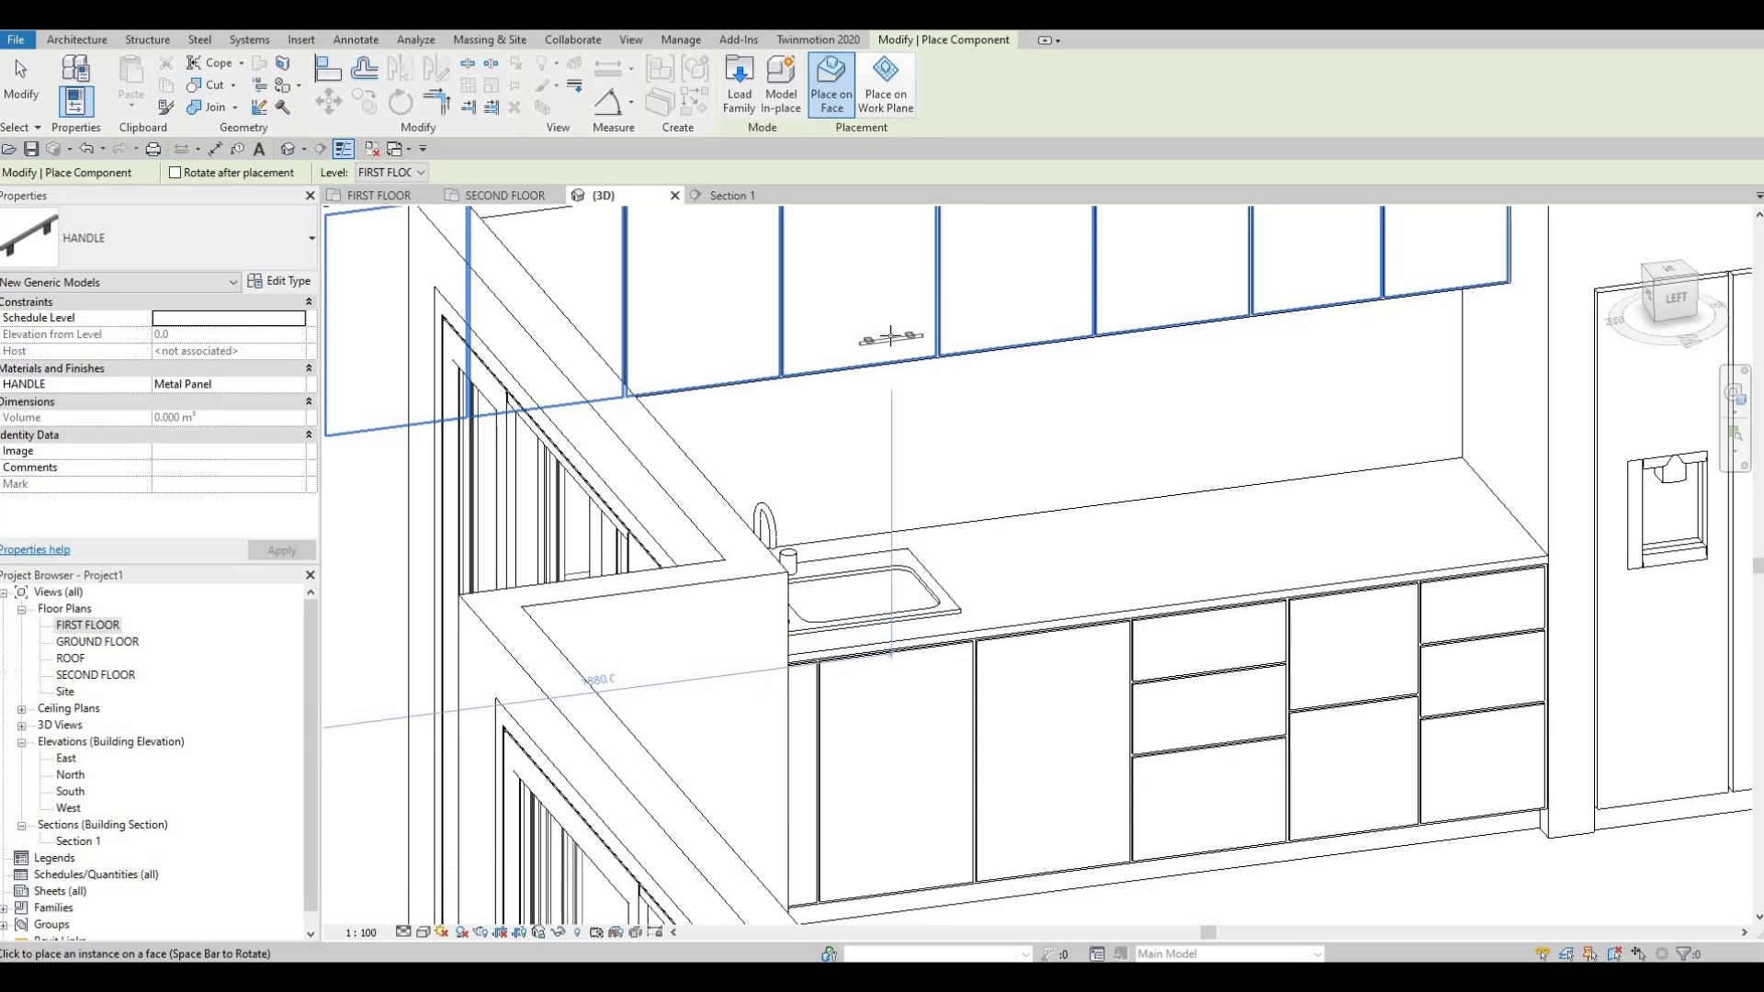
scroll(890, 344, "up", 2)
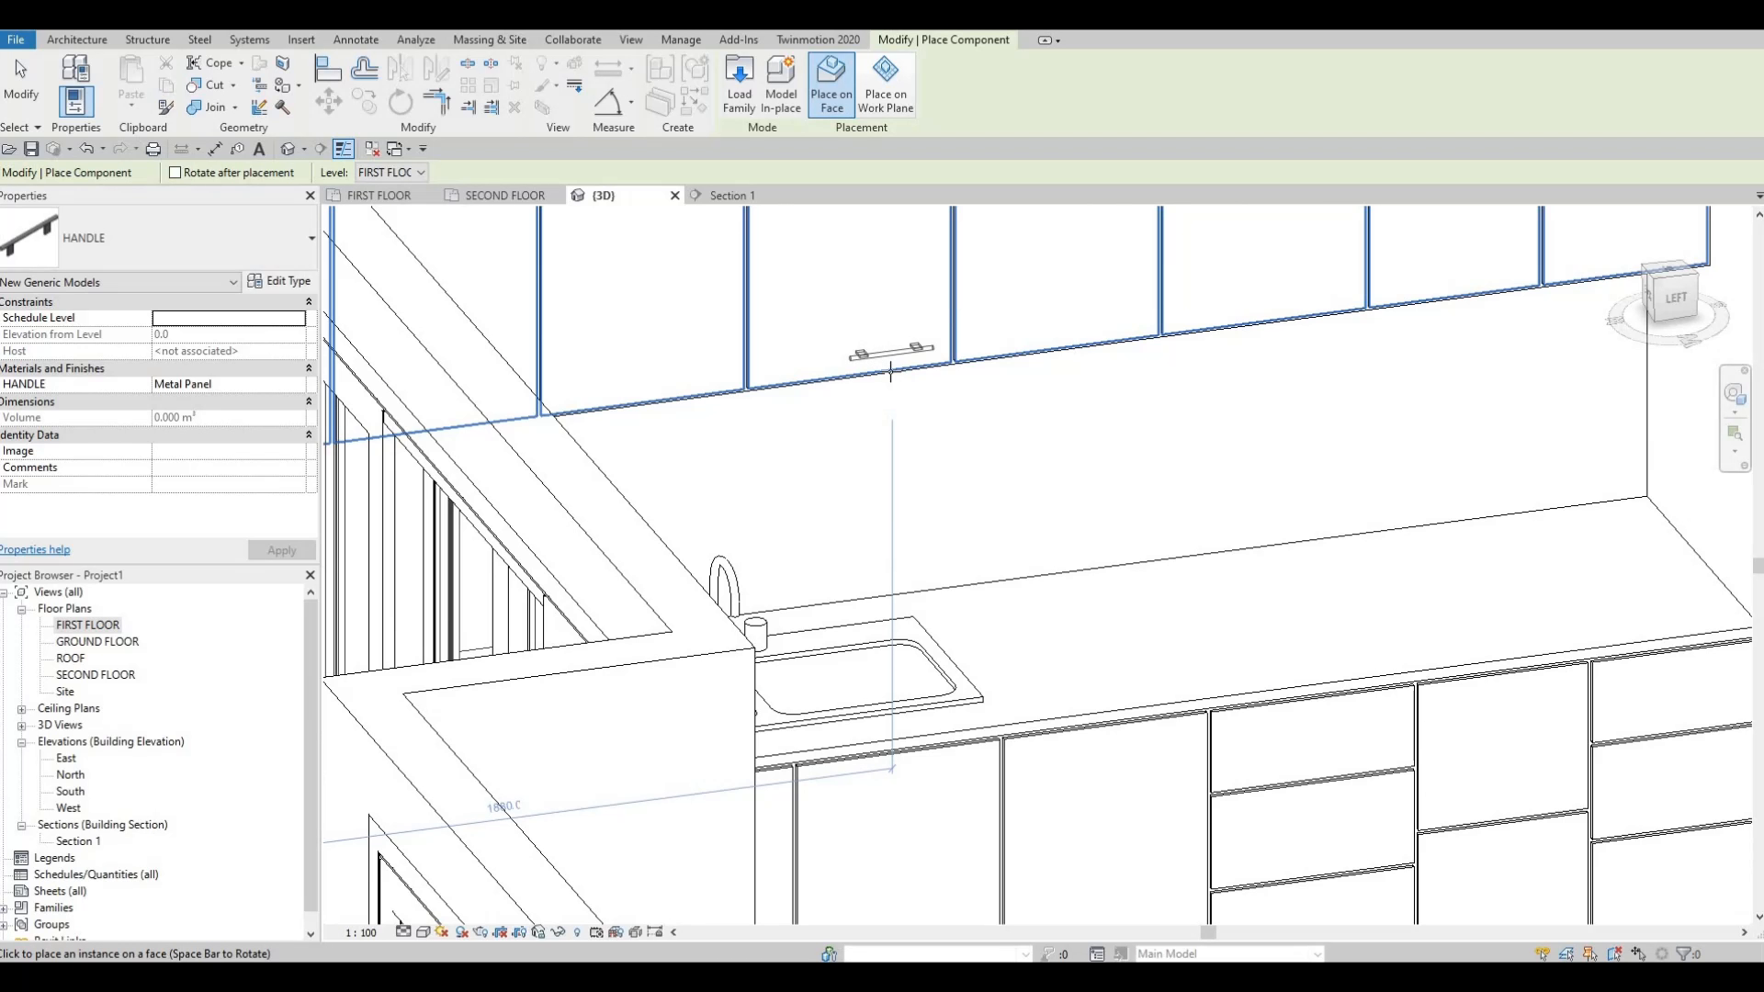
scroll(895, 377, "up", 2)
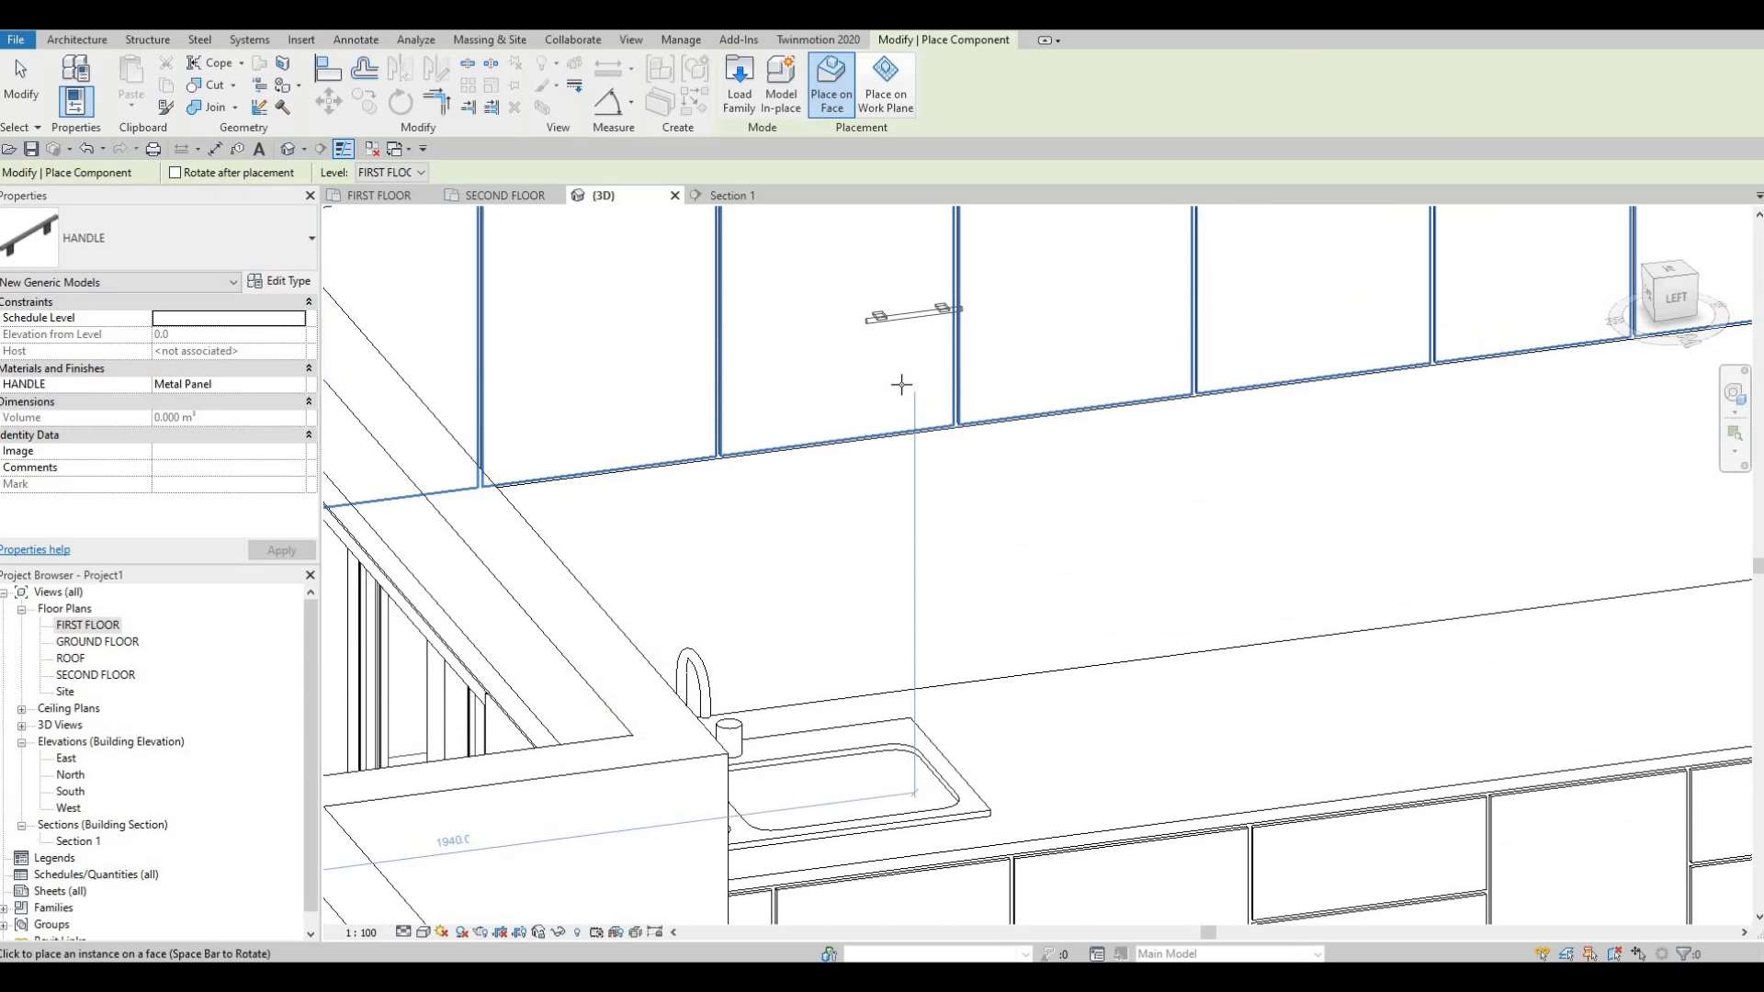
scroll(901, 385, "up", 2)
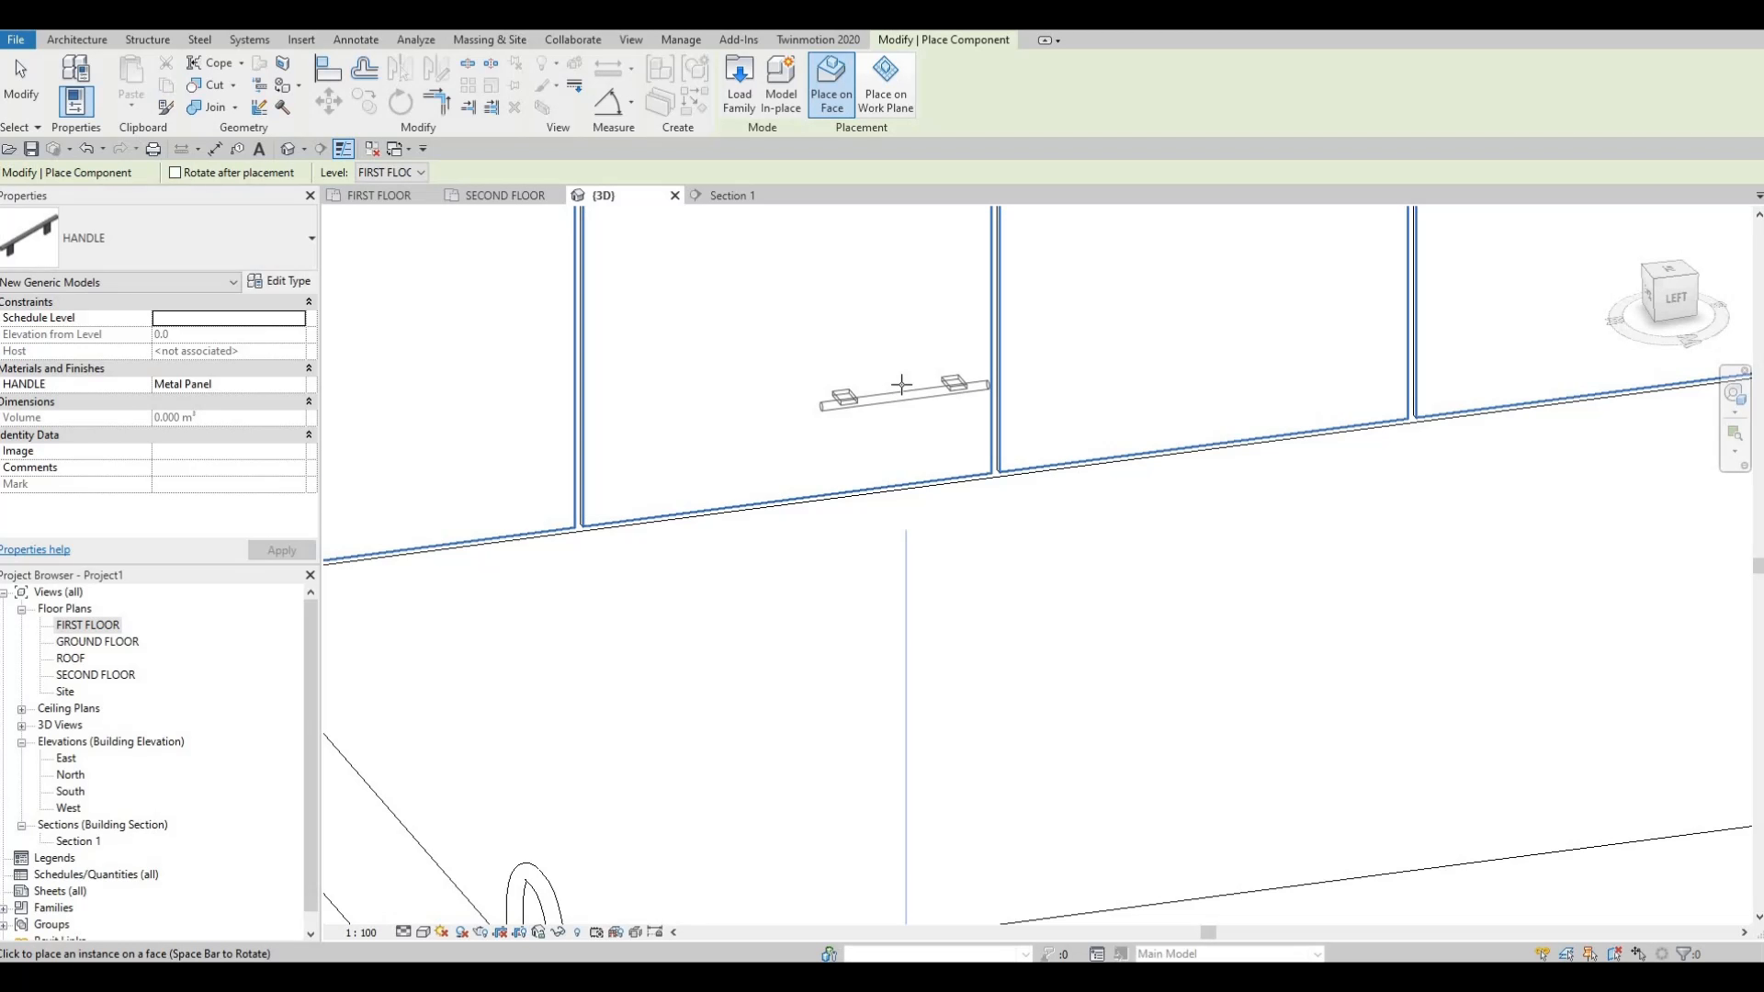
scroll(918, 358, "down", 4)
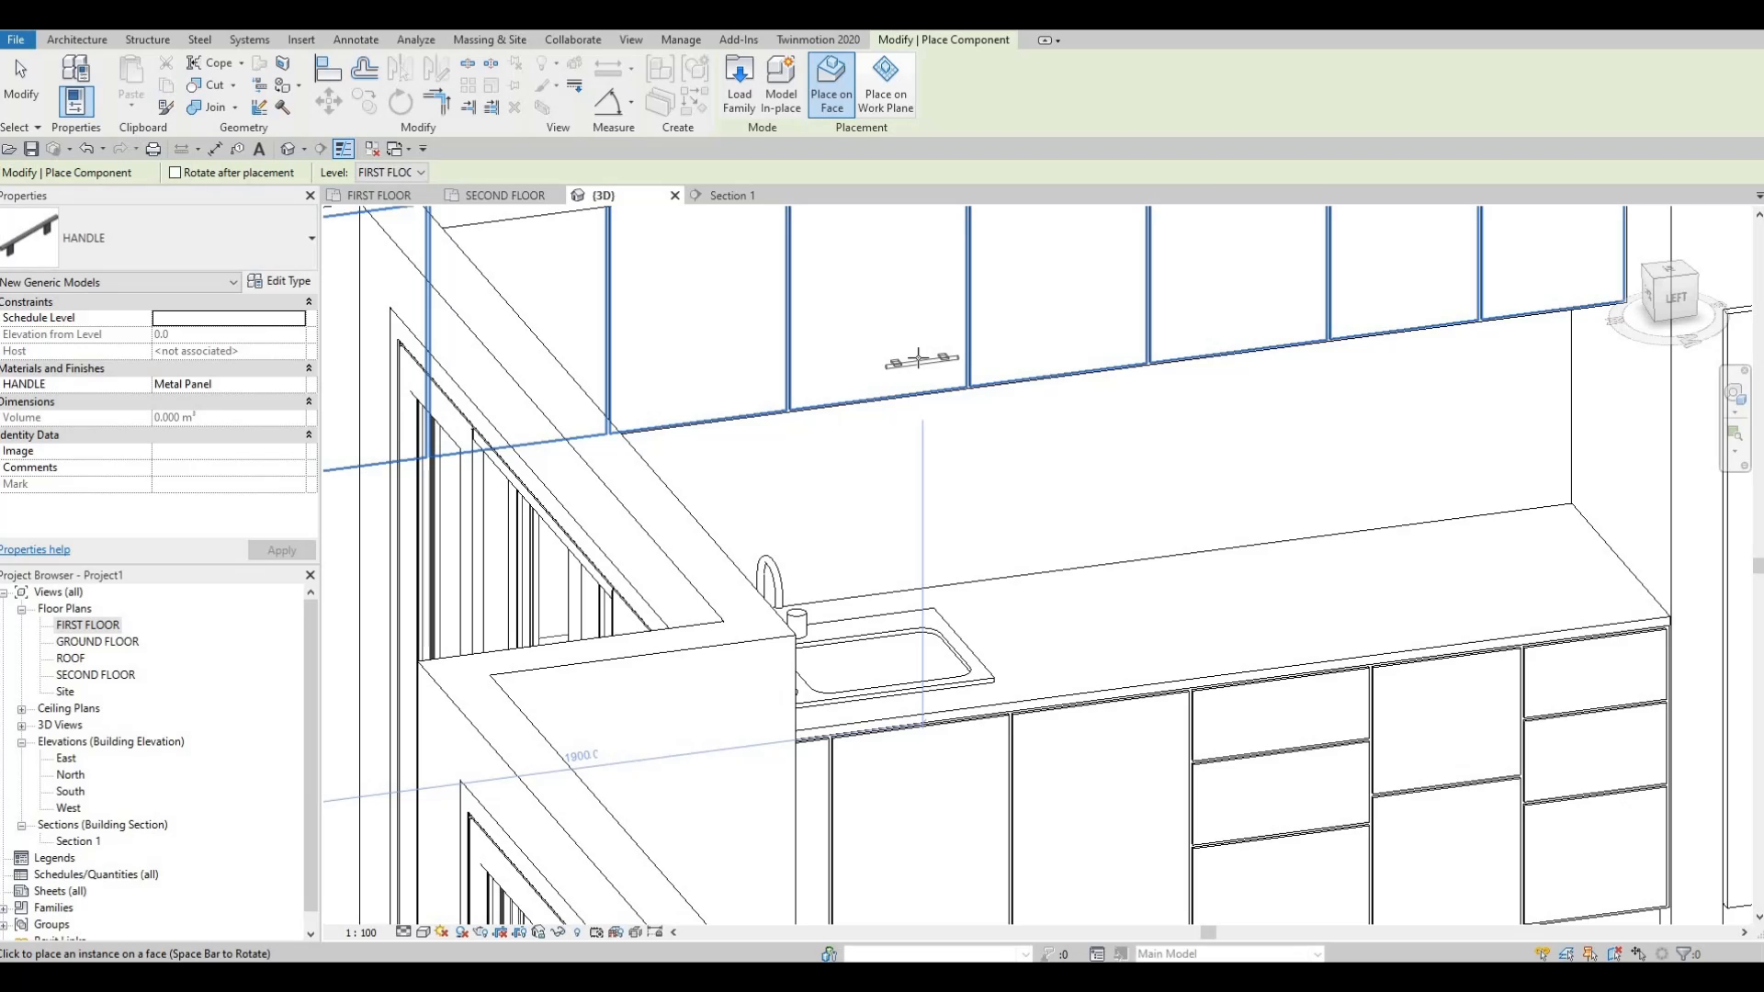
middle_click_drag(851, 374, 842, 528, "shift")
scroll(843, 528, "up", 5)
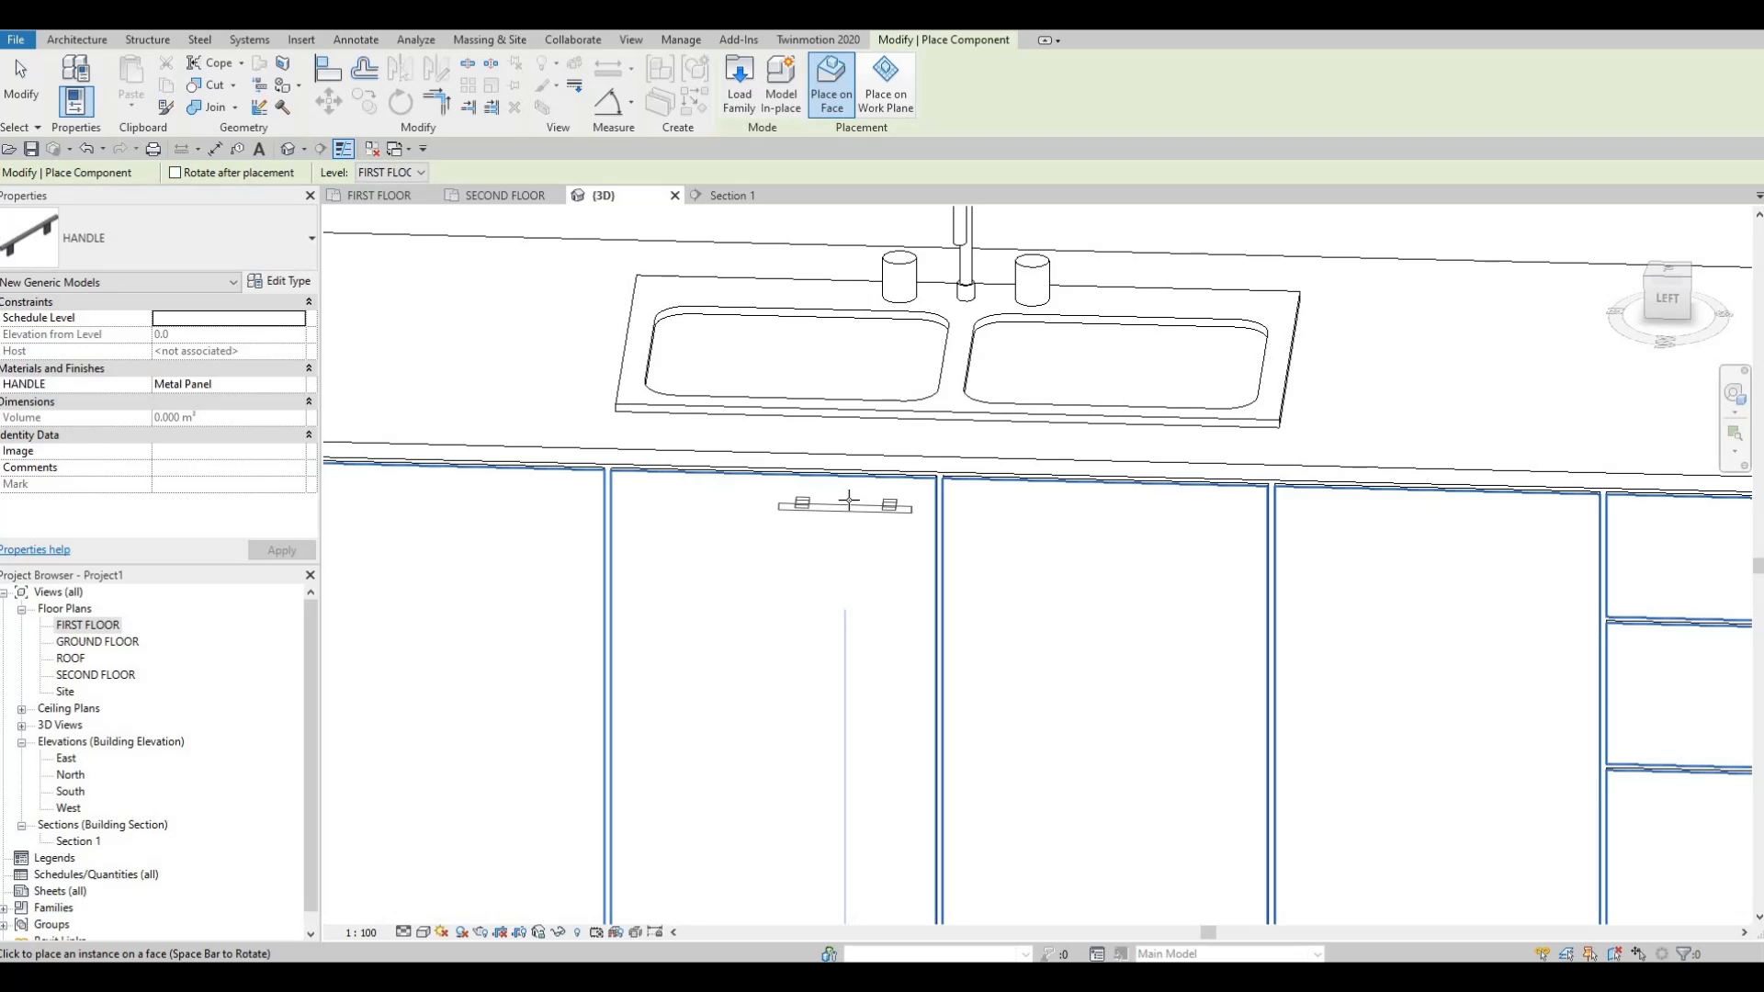
scroll(864, 517, "down", 1)
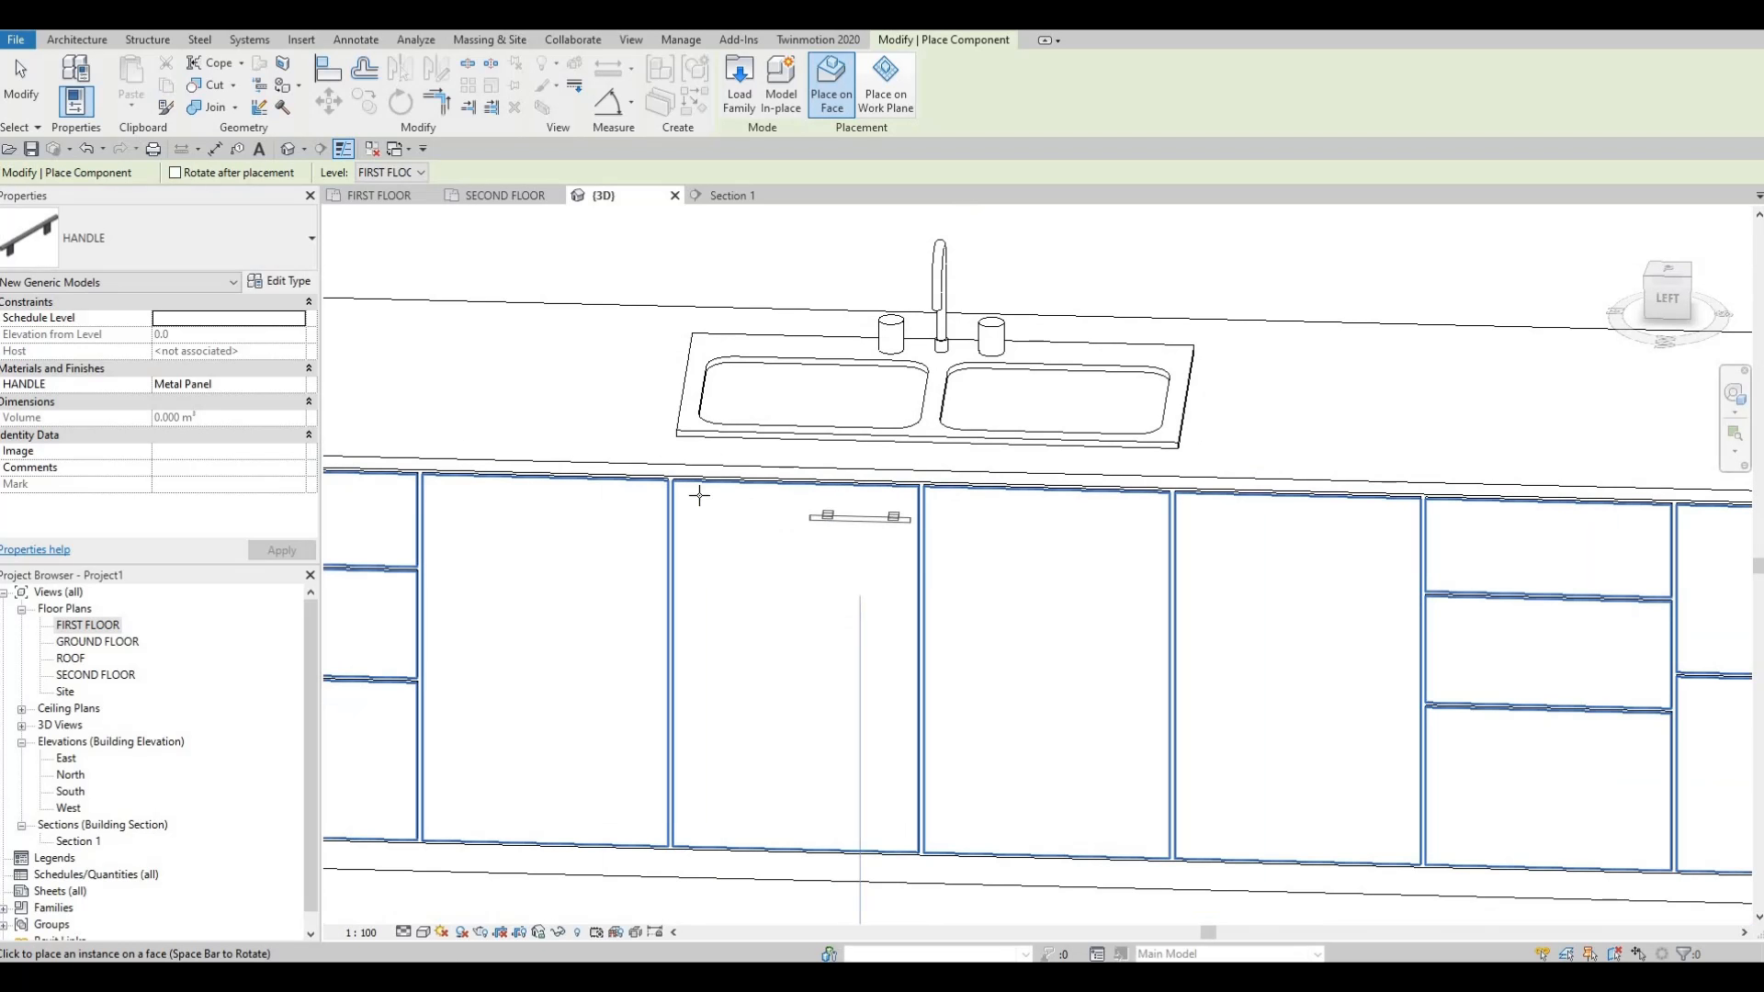
middle_click_drag(487, 527, 830, 484)
scroll(611, 459, "up", 4)
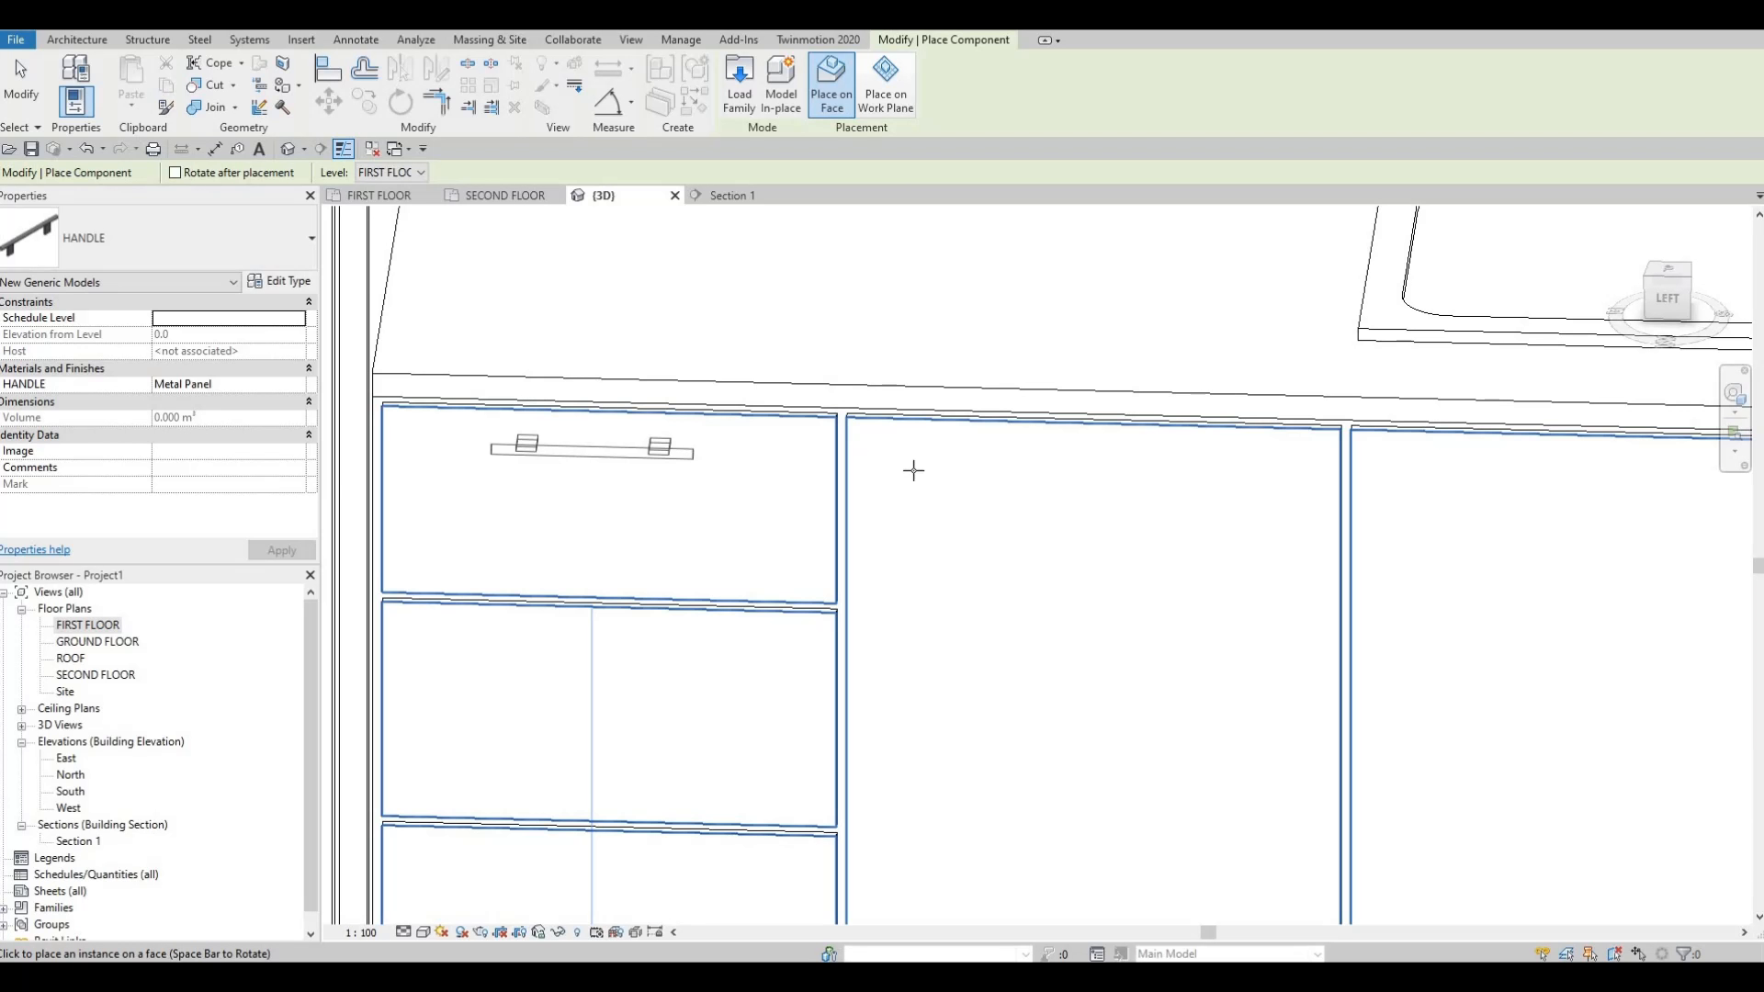
scroll(980, 469, "down", 5)
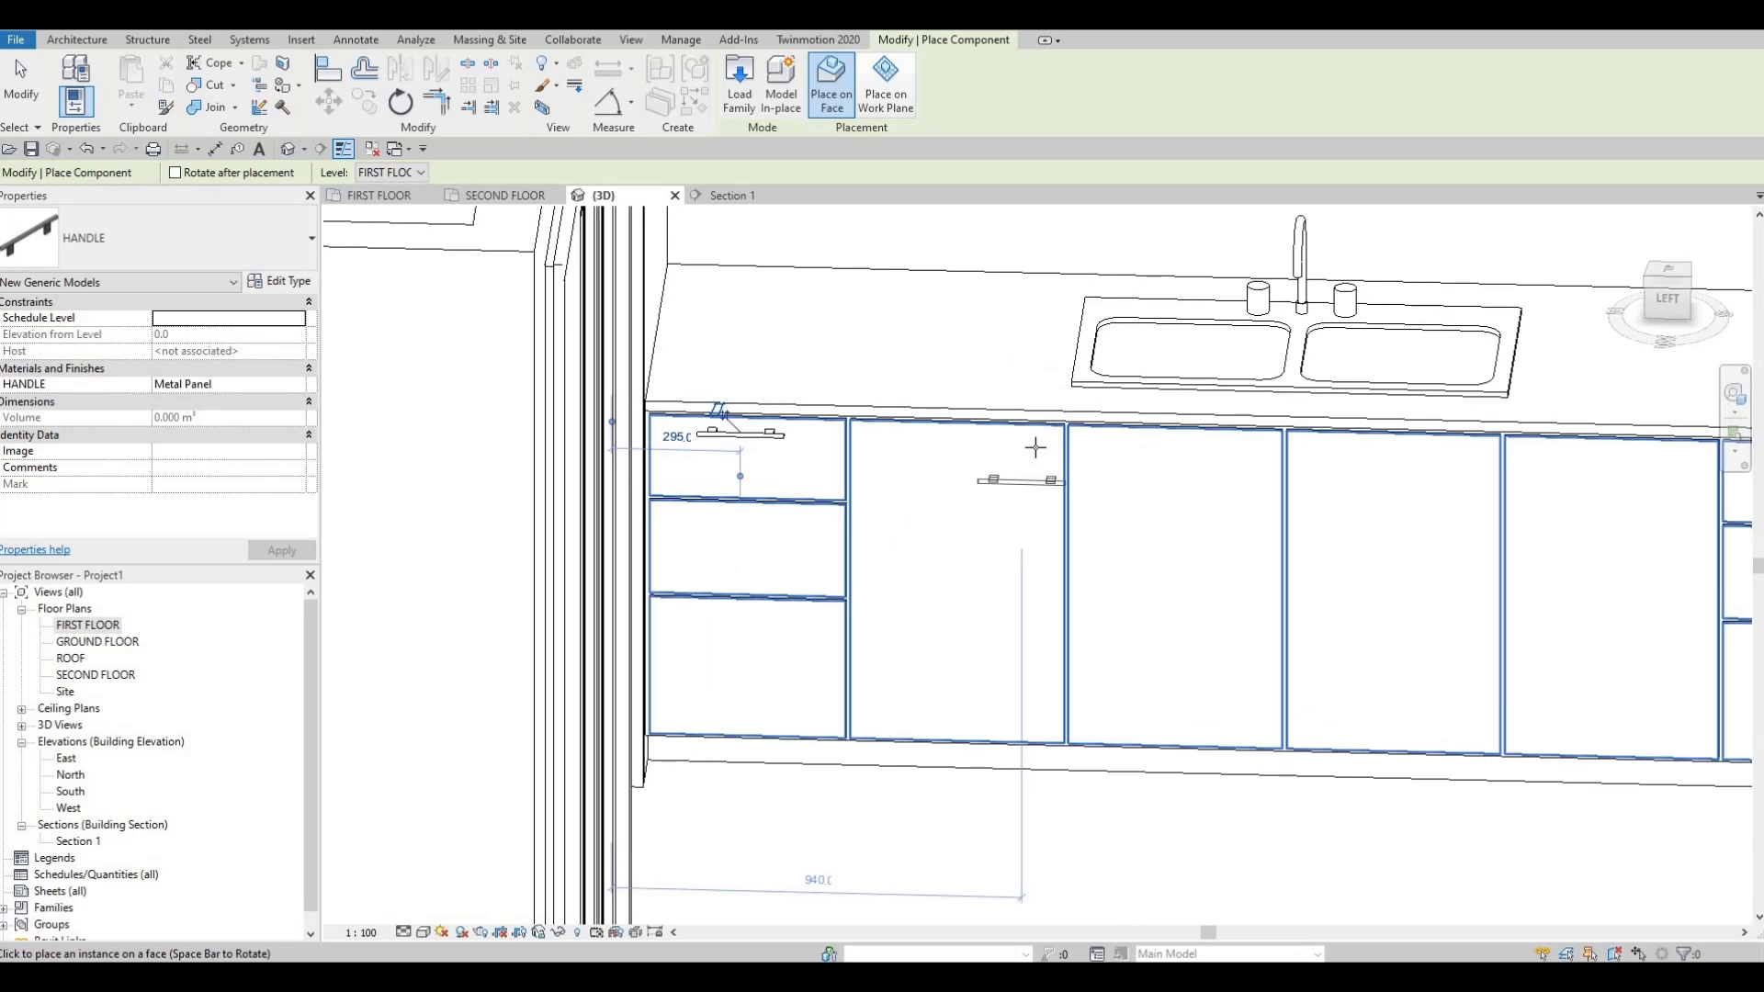
Rotate the HANDLE upright and place it near the upper far corner of the base door beside the drawers.
scroll(1036, 447, "up", 2)
scroll(1055, 469, "down", 1)
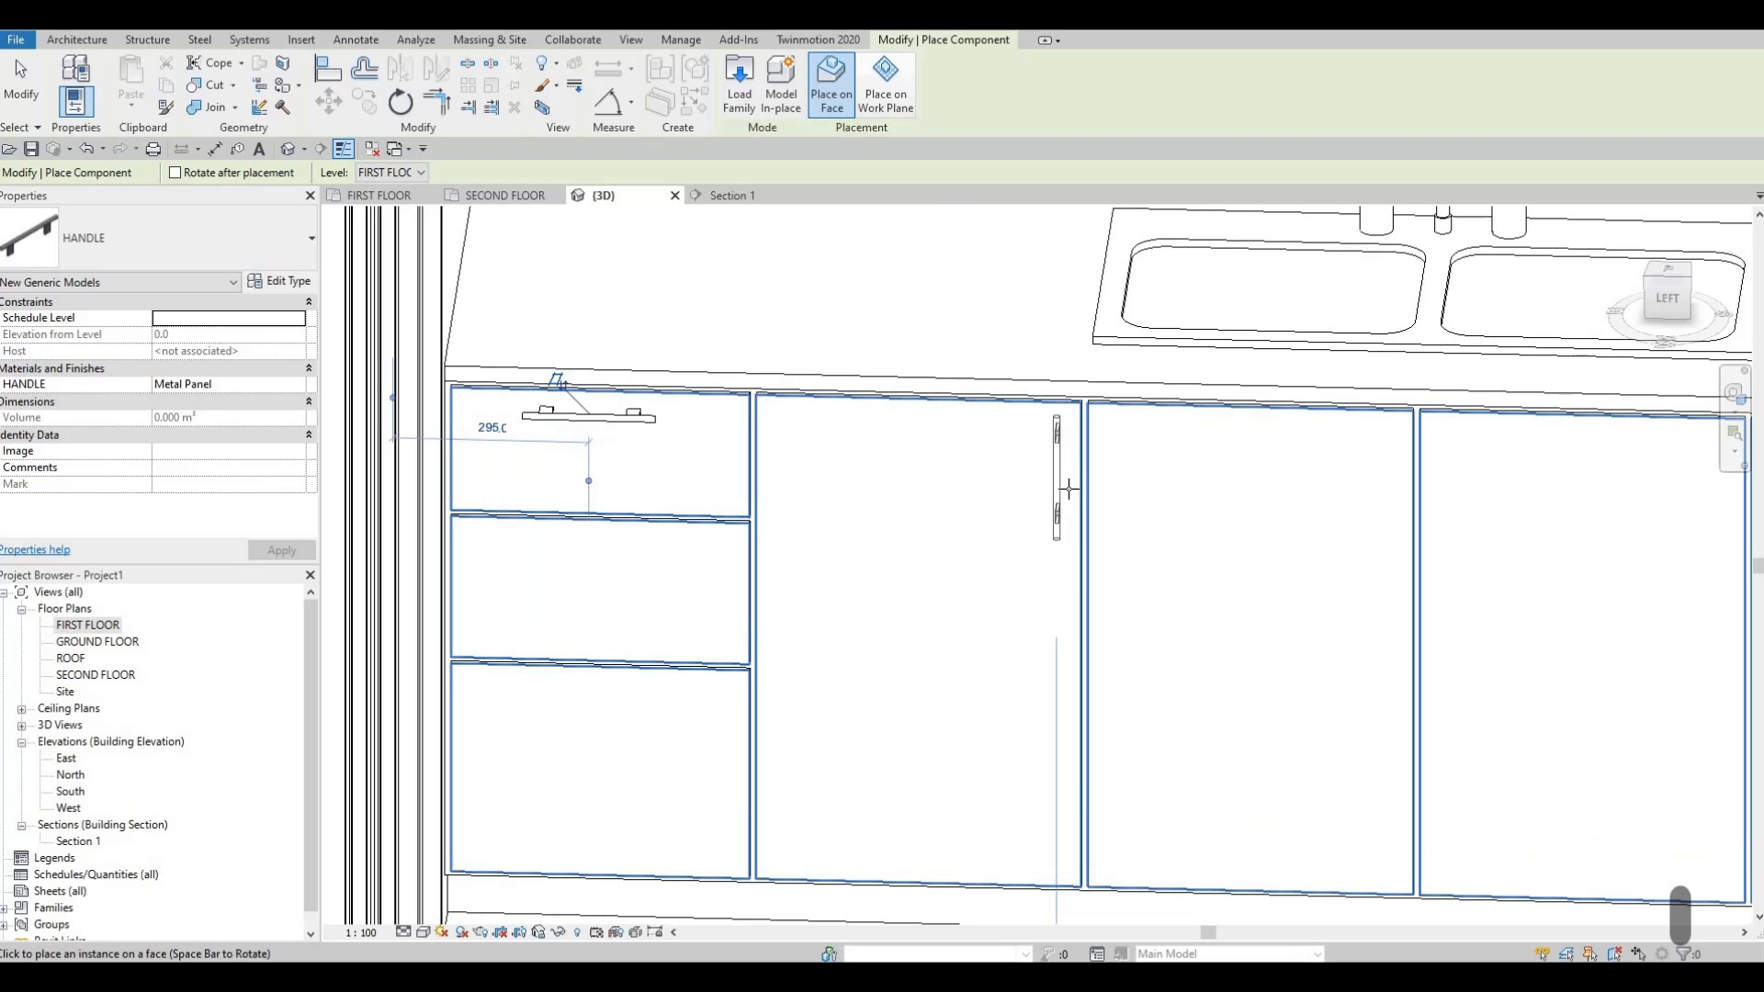
scroll(1122, 474, "down", 2)
scroll(1125, 475, "down", 3)
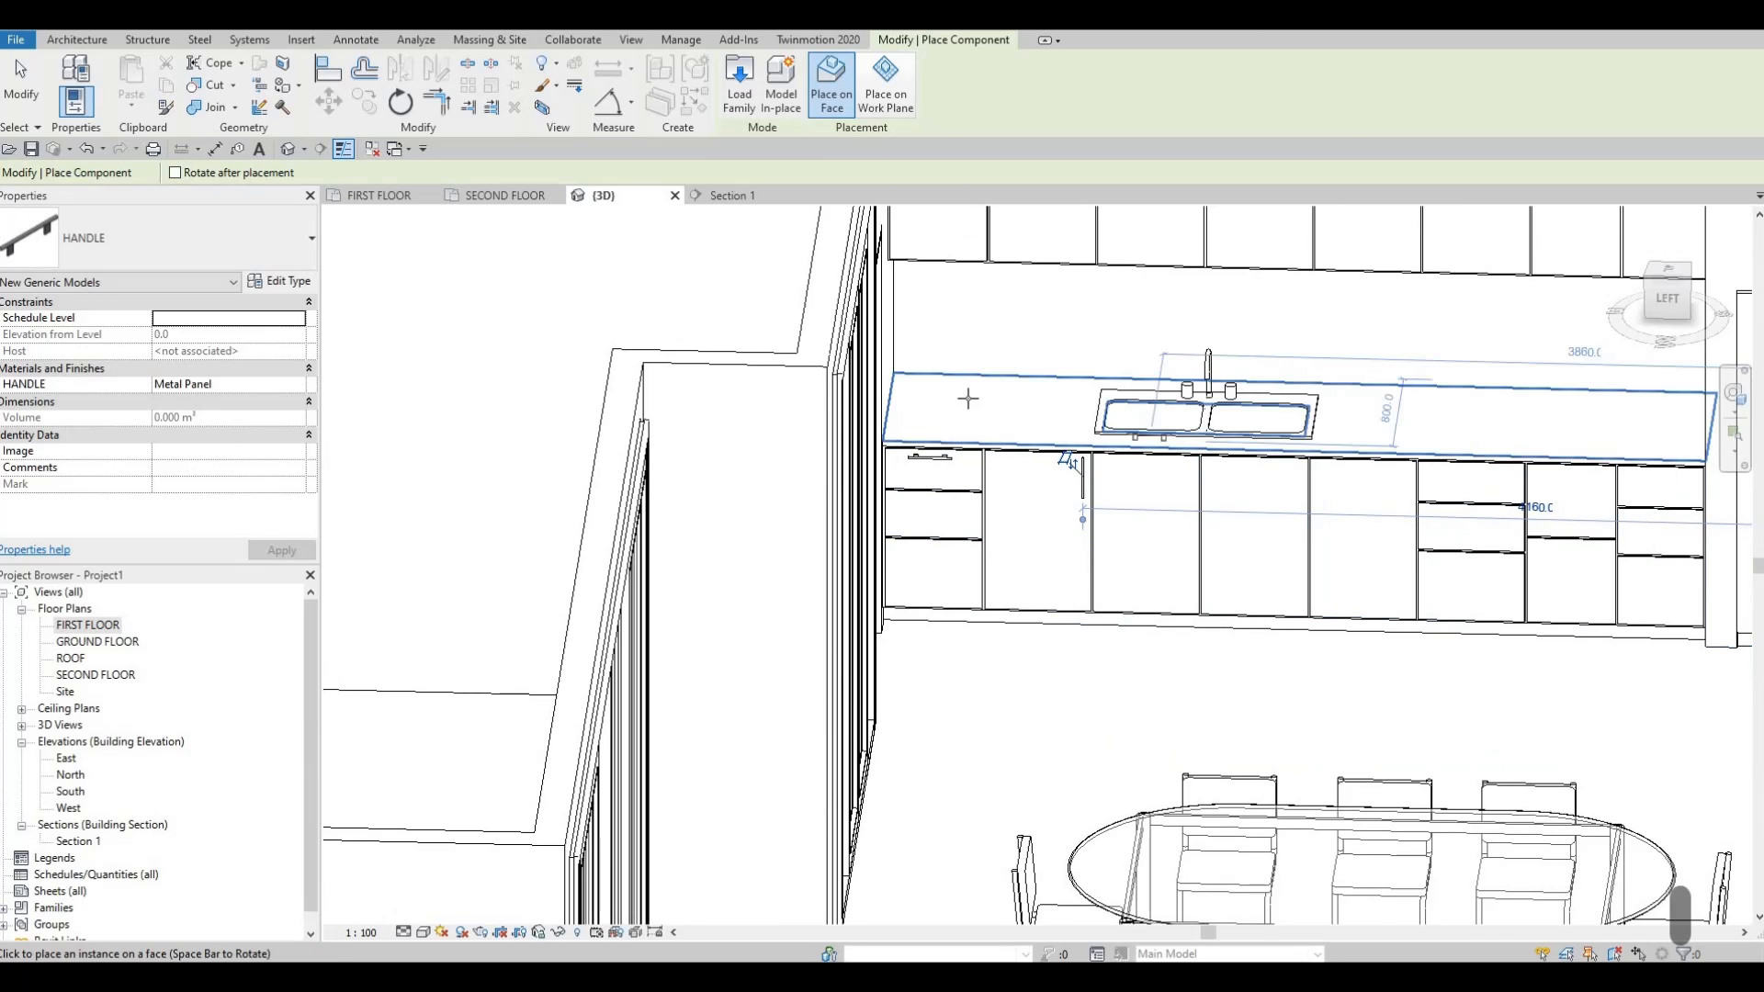
Place an upright HANDLE at the lower inner corner of the first upper cabinet door and end the placement.
scroll(969, 400, "up", 3)
scroll(980, 407, "up", 5)
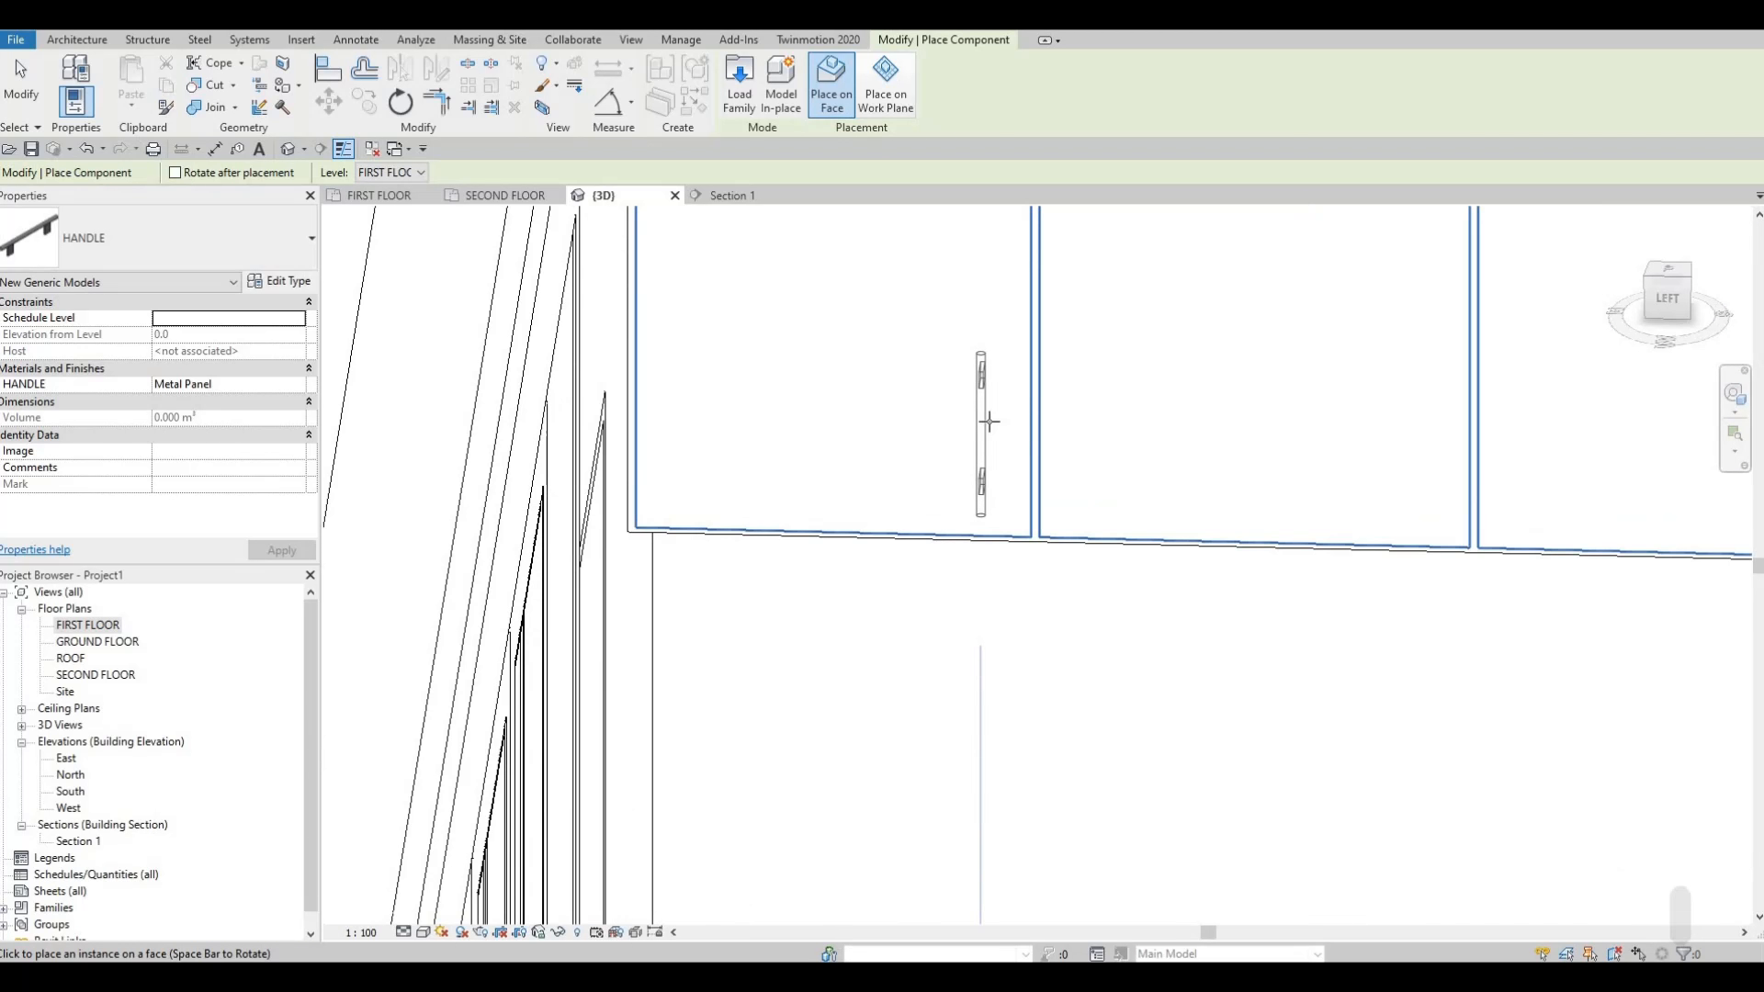
left_click(957, 479)
scroll(1051, 642, "down", 3)
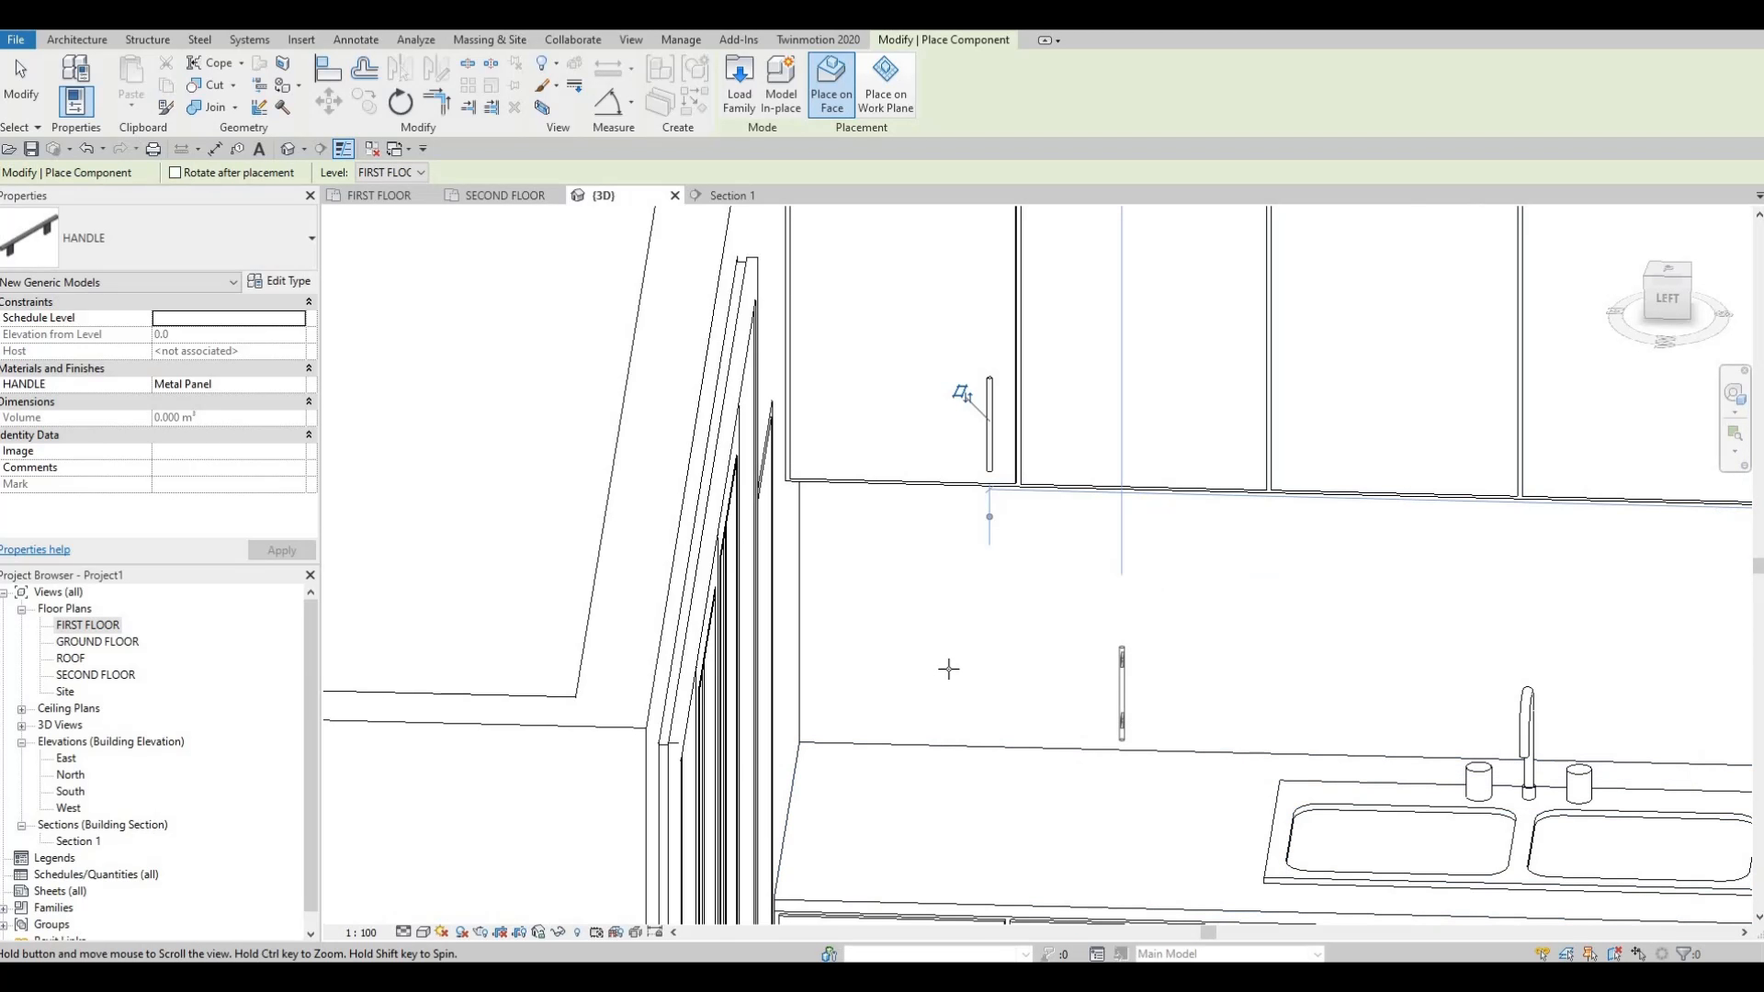
scroll(955, 675, "down", 1)
middle_click_drag(1012, 366, 1009, 462)
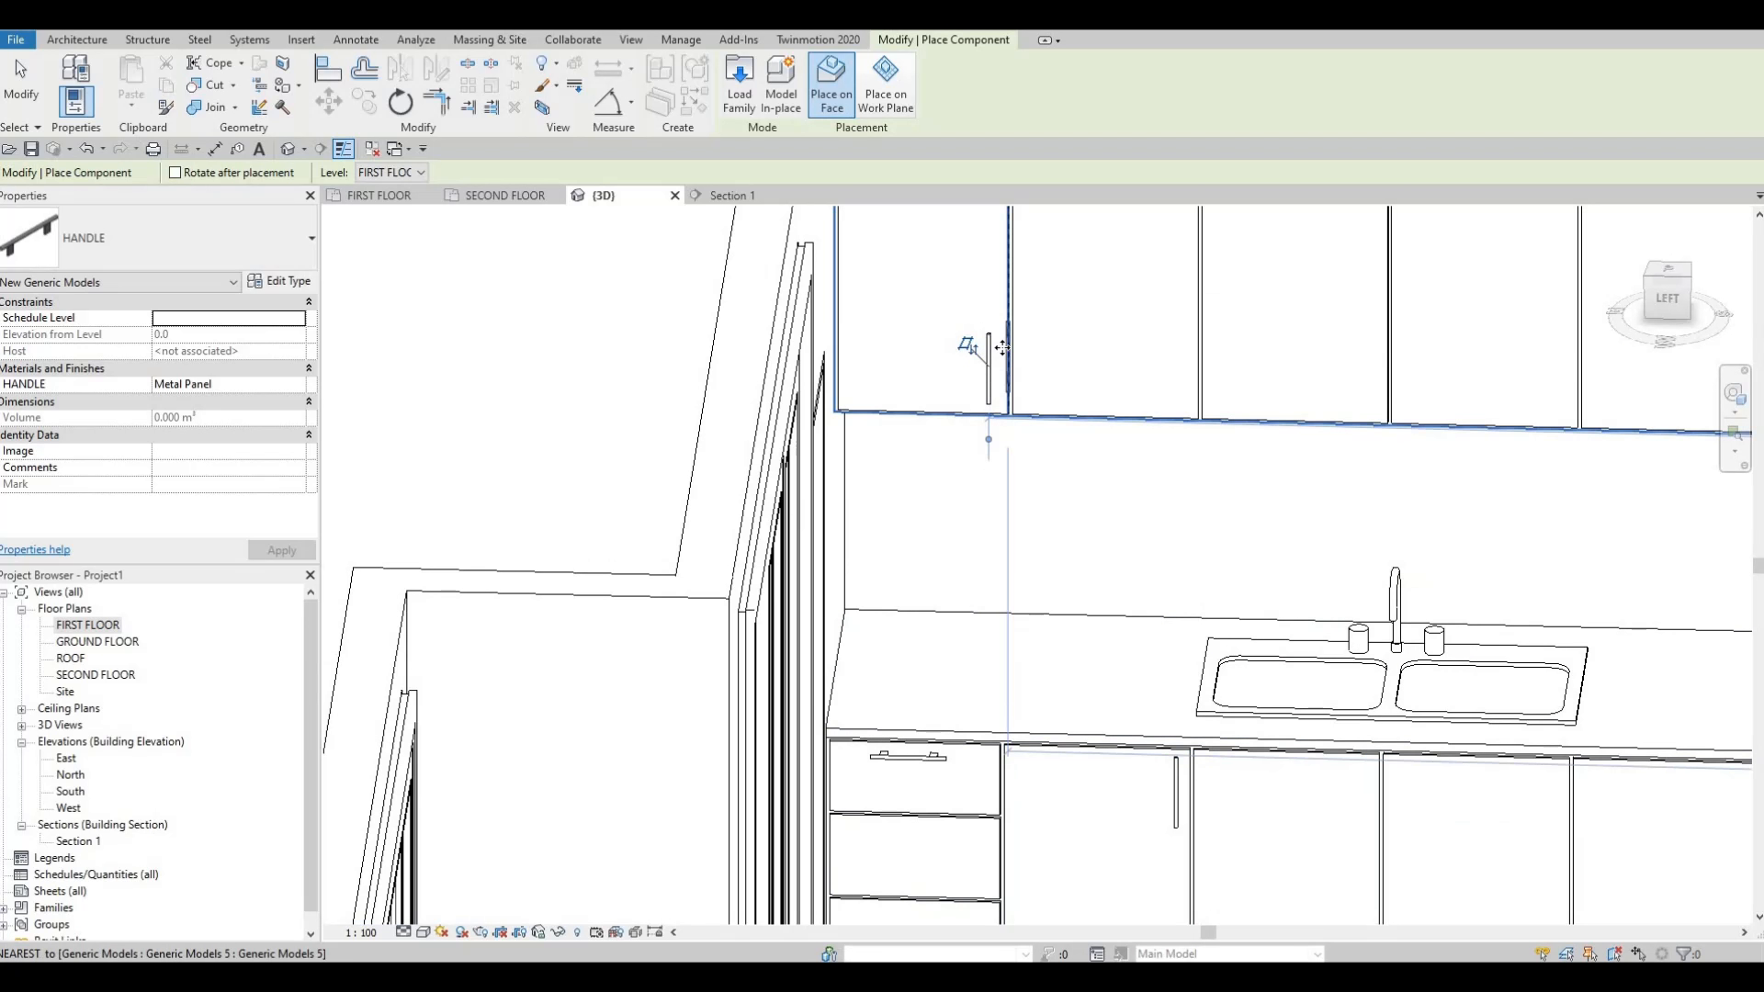
left_click(1002, 354)
scroll(1001, 385, "down", 2)
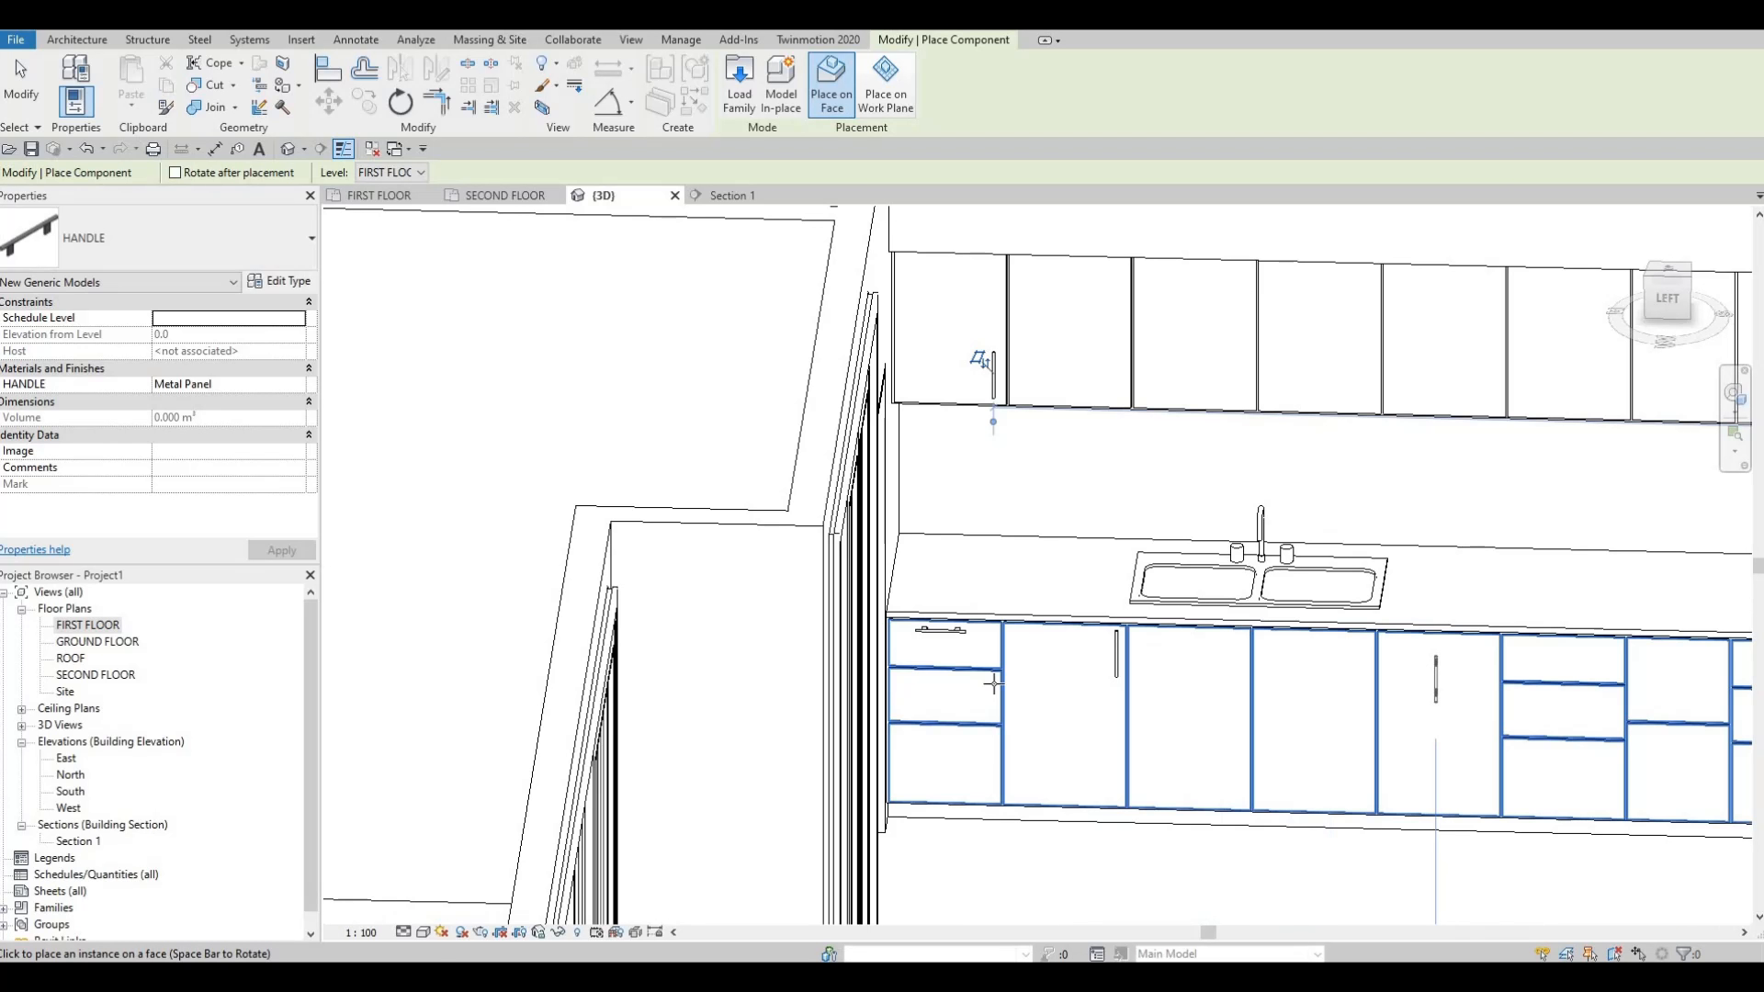
middle_click_drag(994, 684, 770, 672)
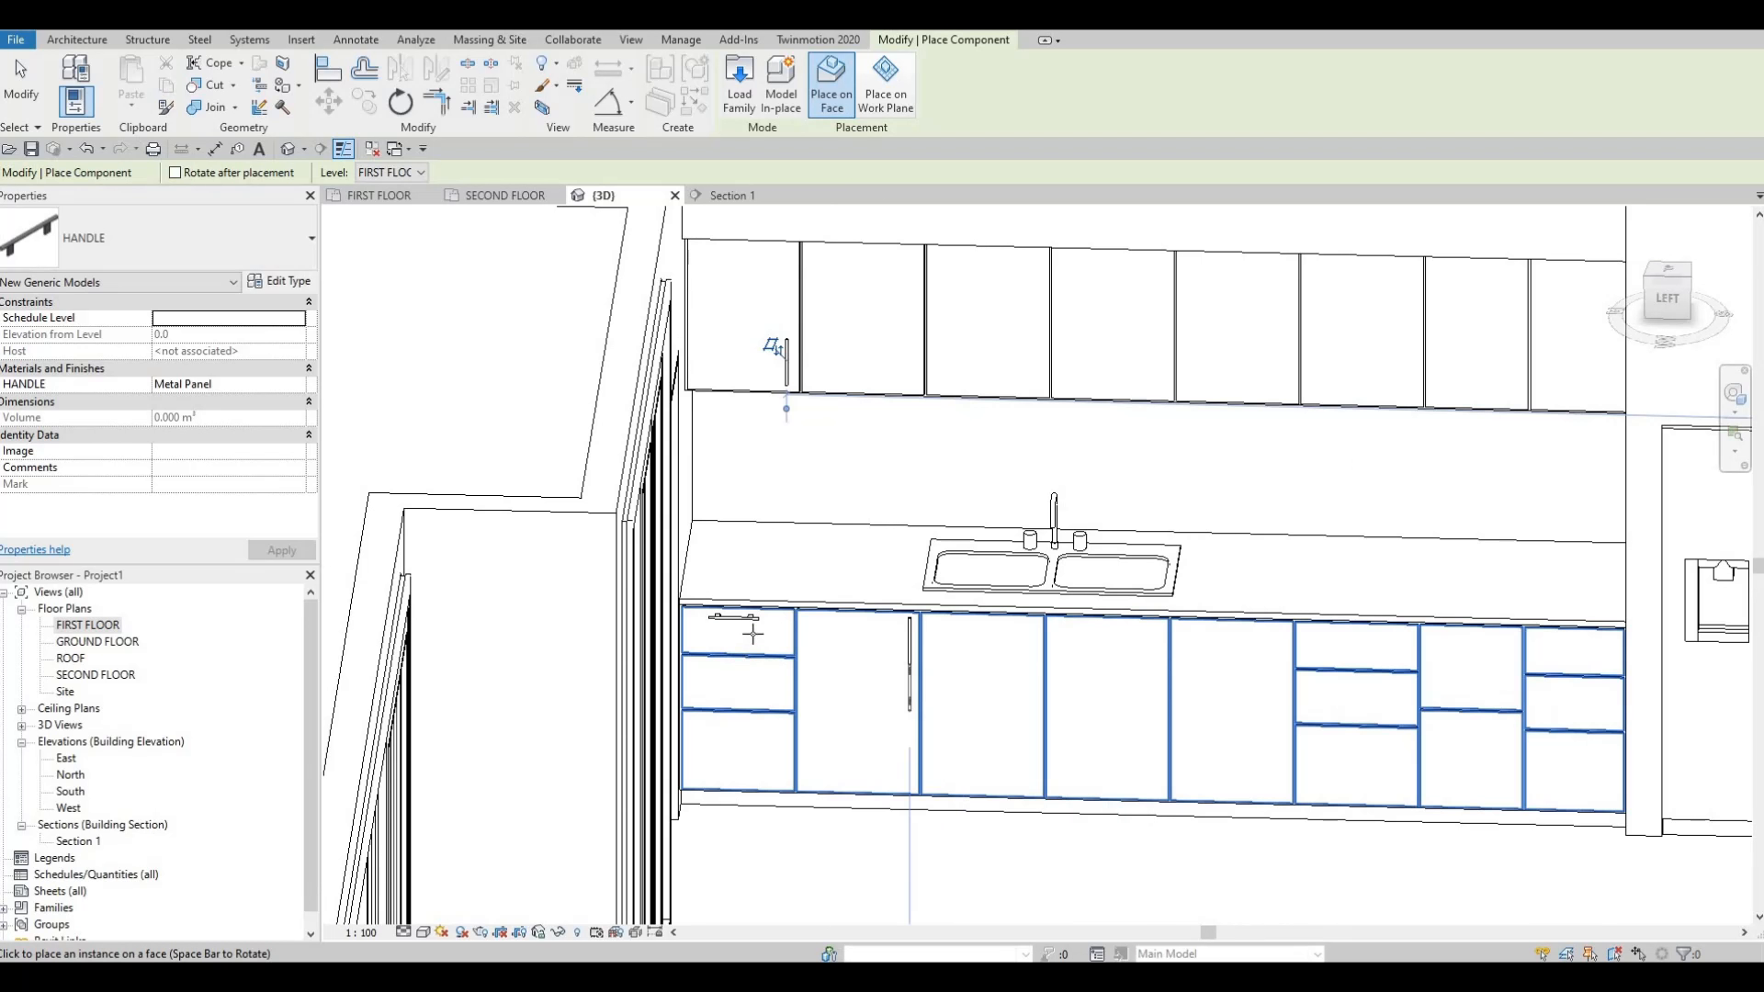
left_click(739, 684)
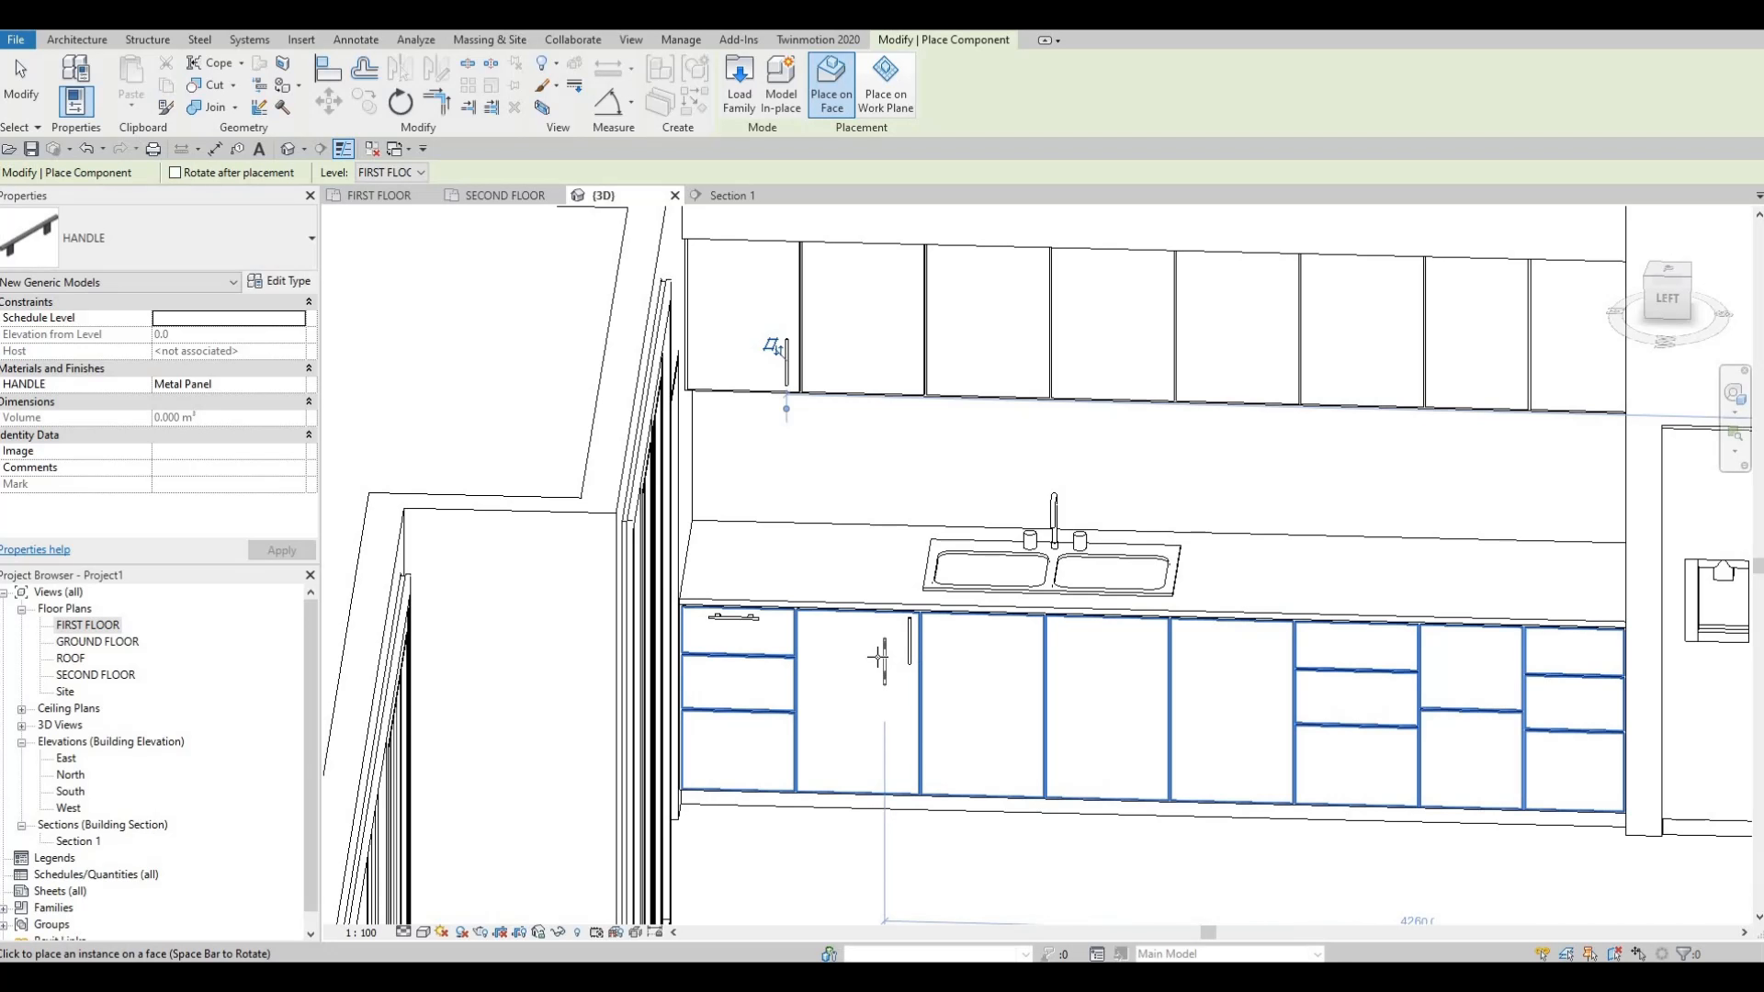
middle_click_drag(861, 668, 917, 614)
scroll(921, 617, "down", 1)
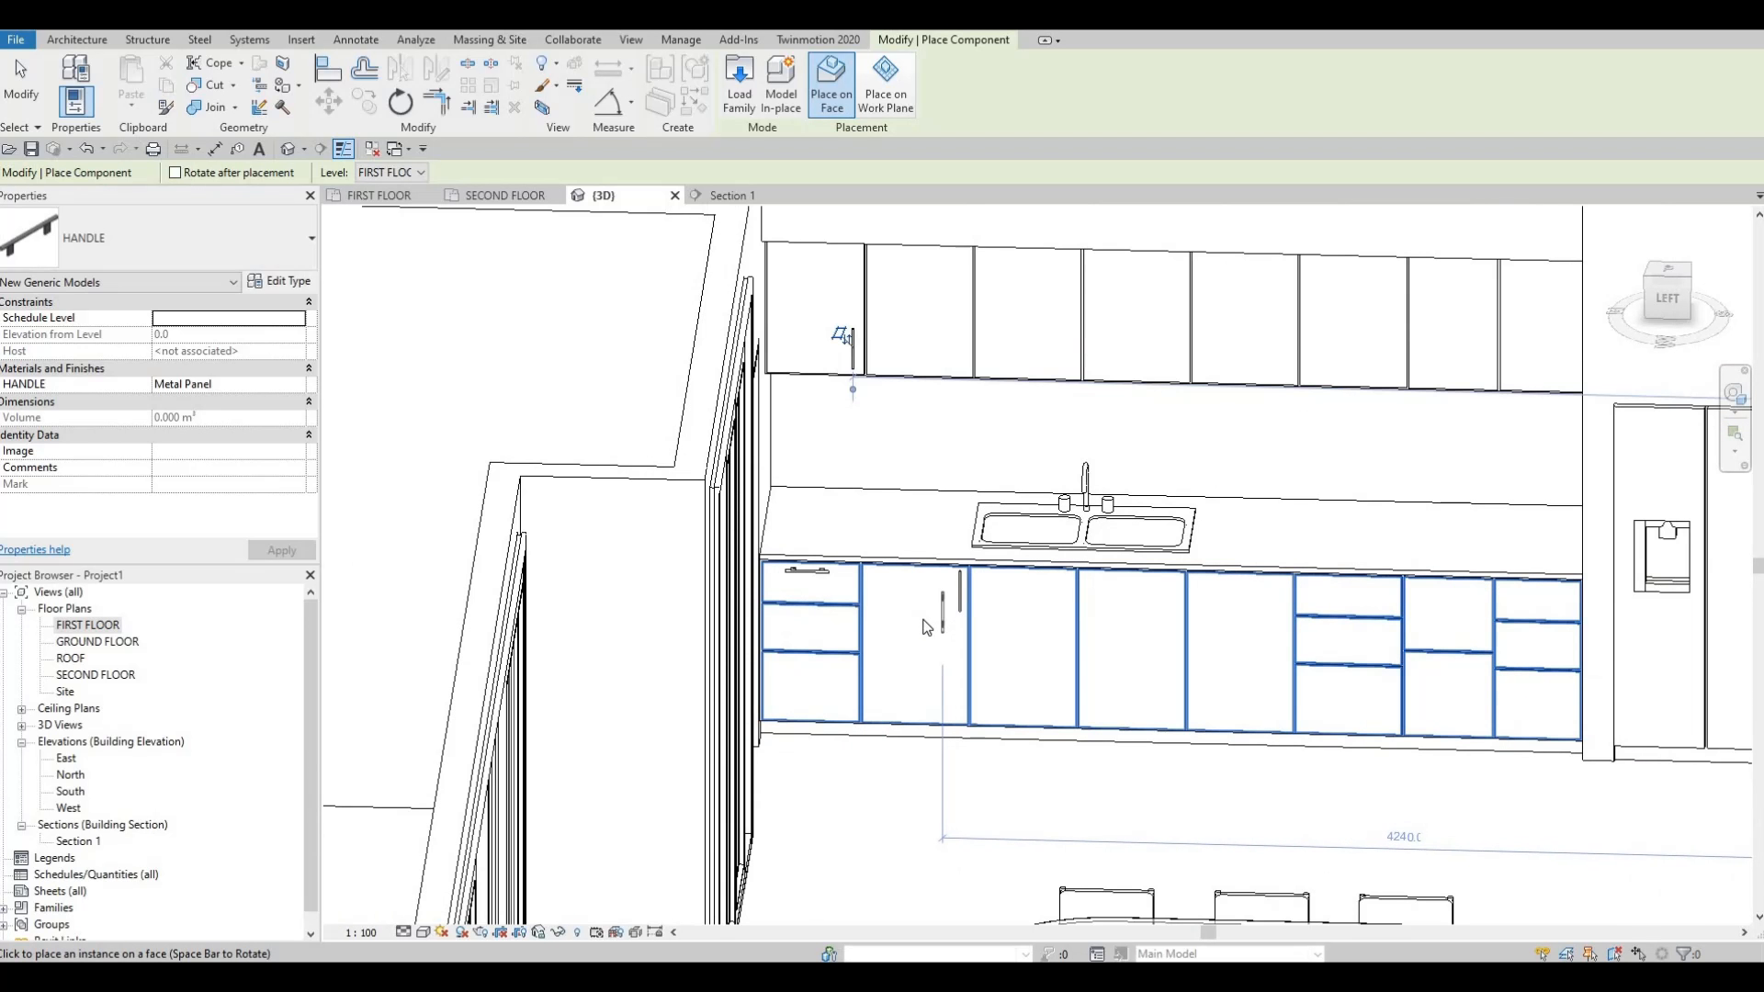
key("Escape")
key("Escape")
key("Escape")
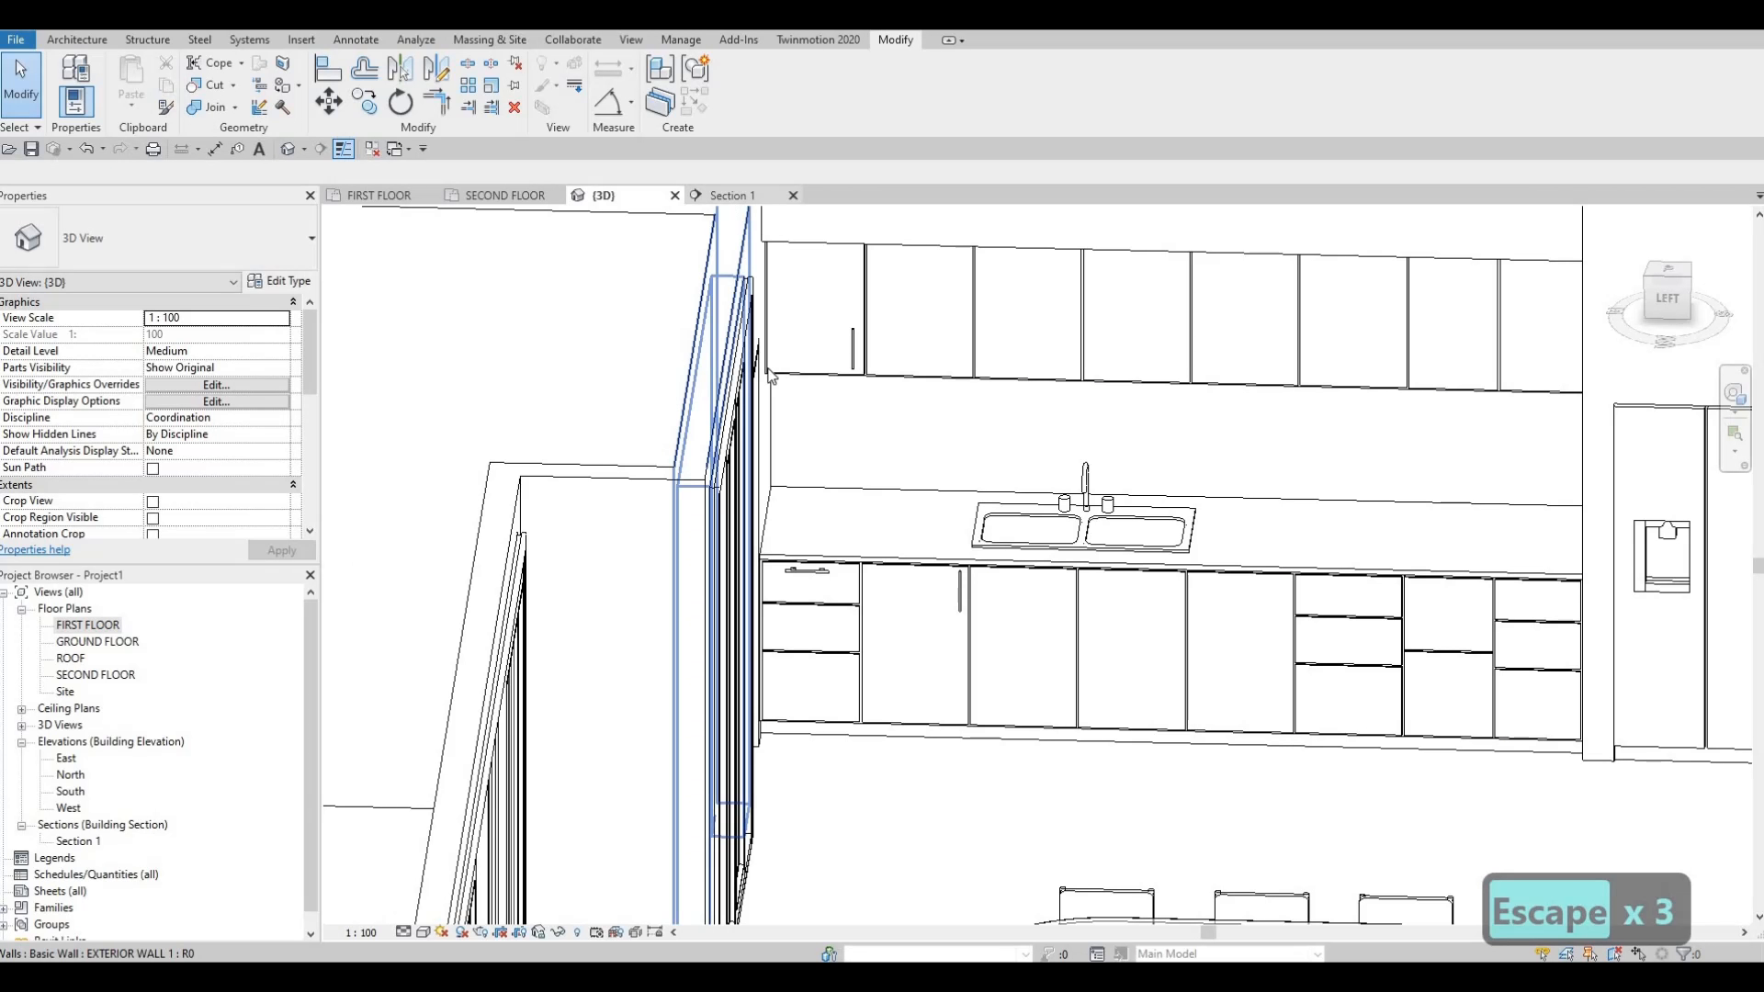
In the Section 1 view, nudge the first upper door's handle sideways and down to an elevation of 1814.3.
left_click(730, 196)
middle_click_drag(598, 496, 961, 347)
scroll(960, 347, "up", 3)
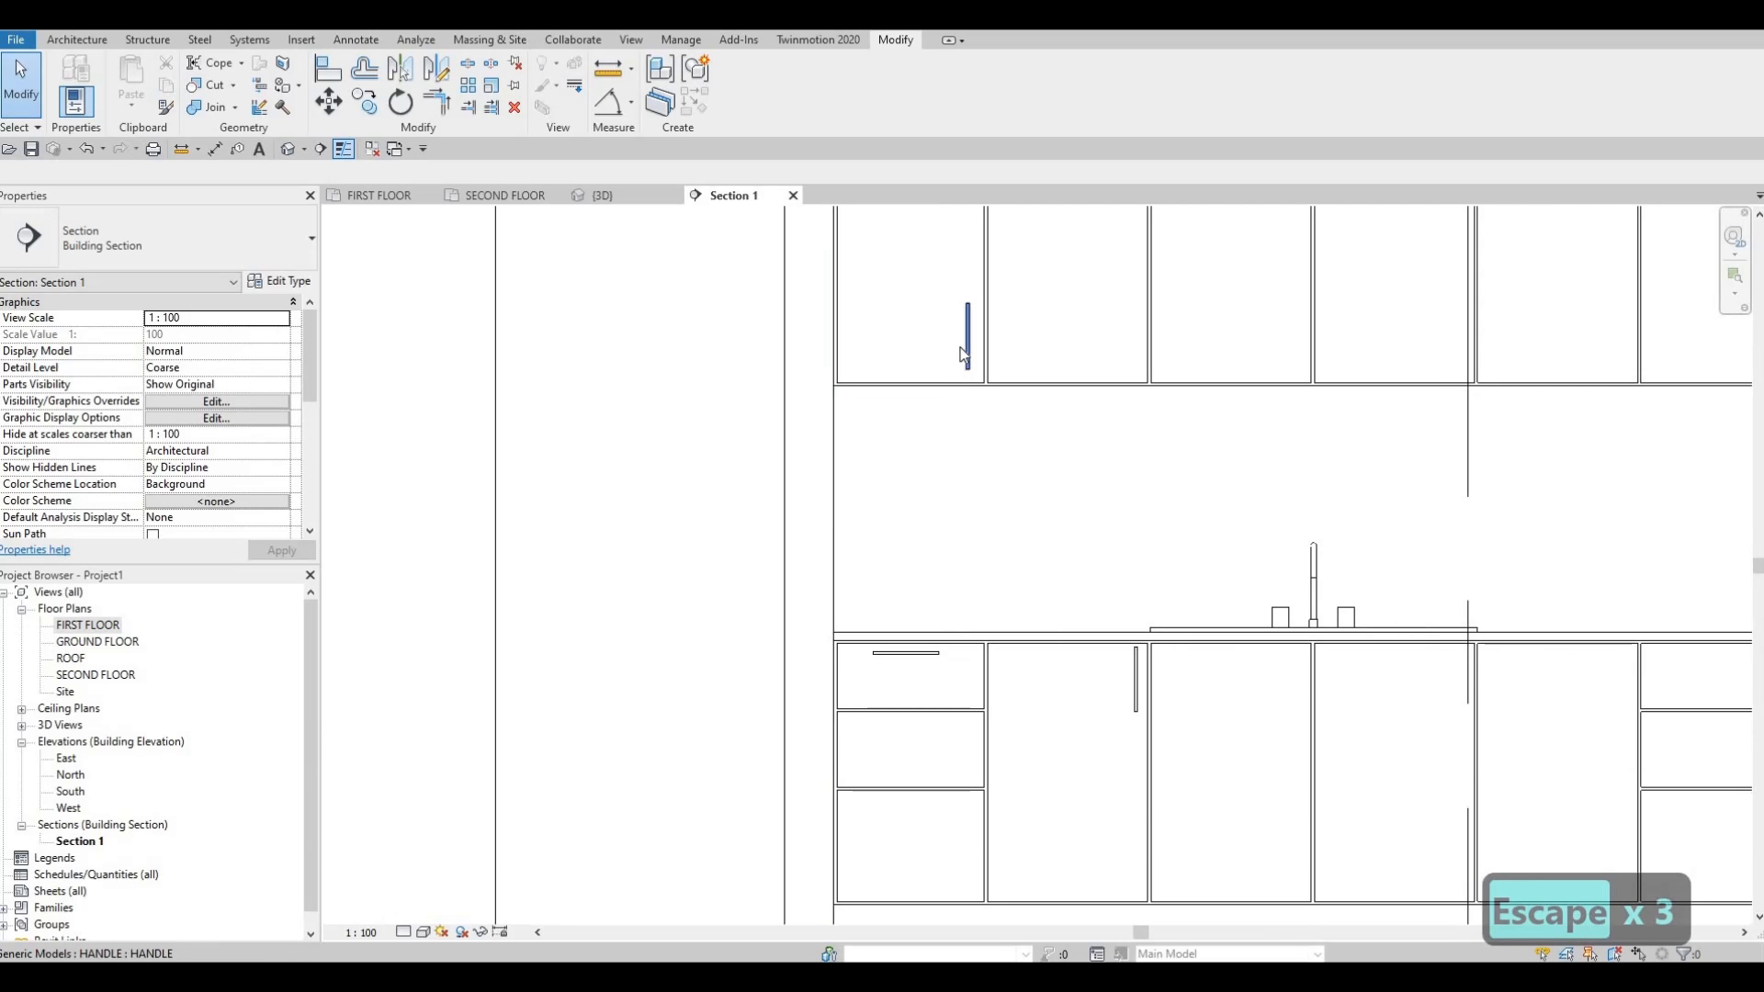
left_click(961, 347)
key("Right")
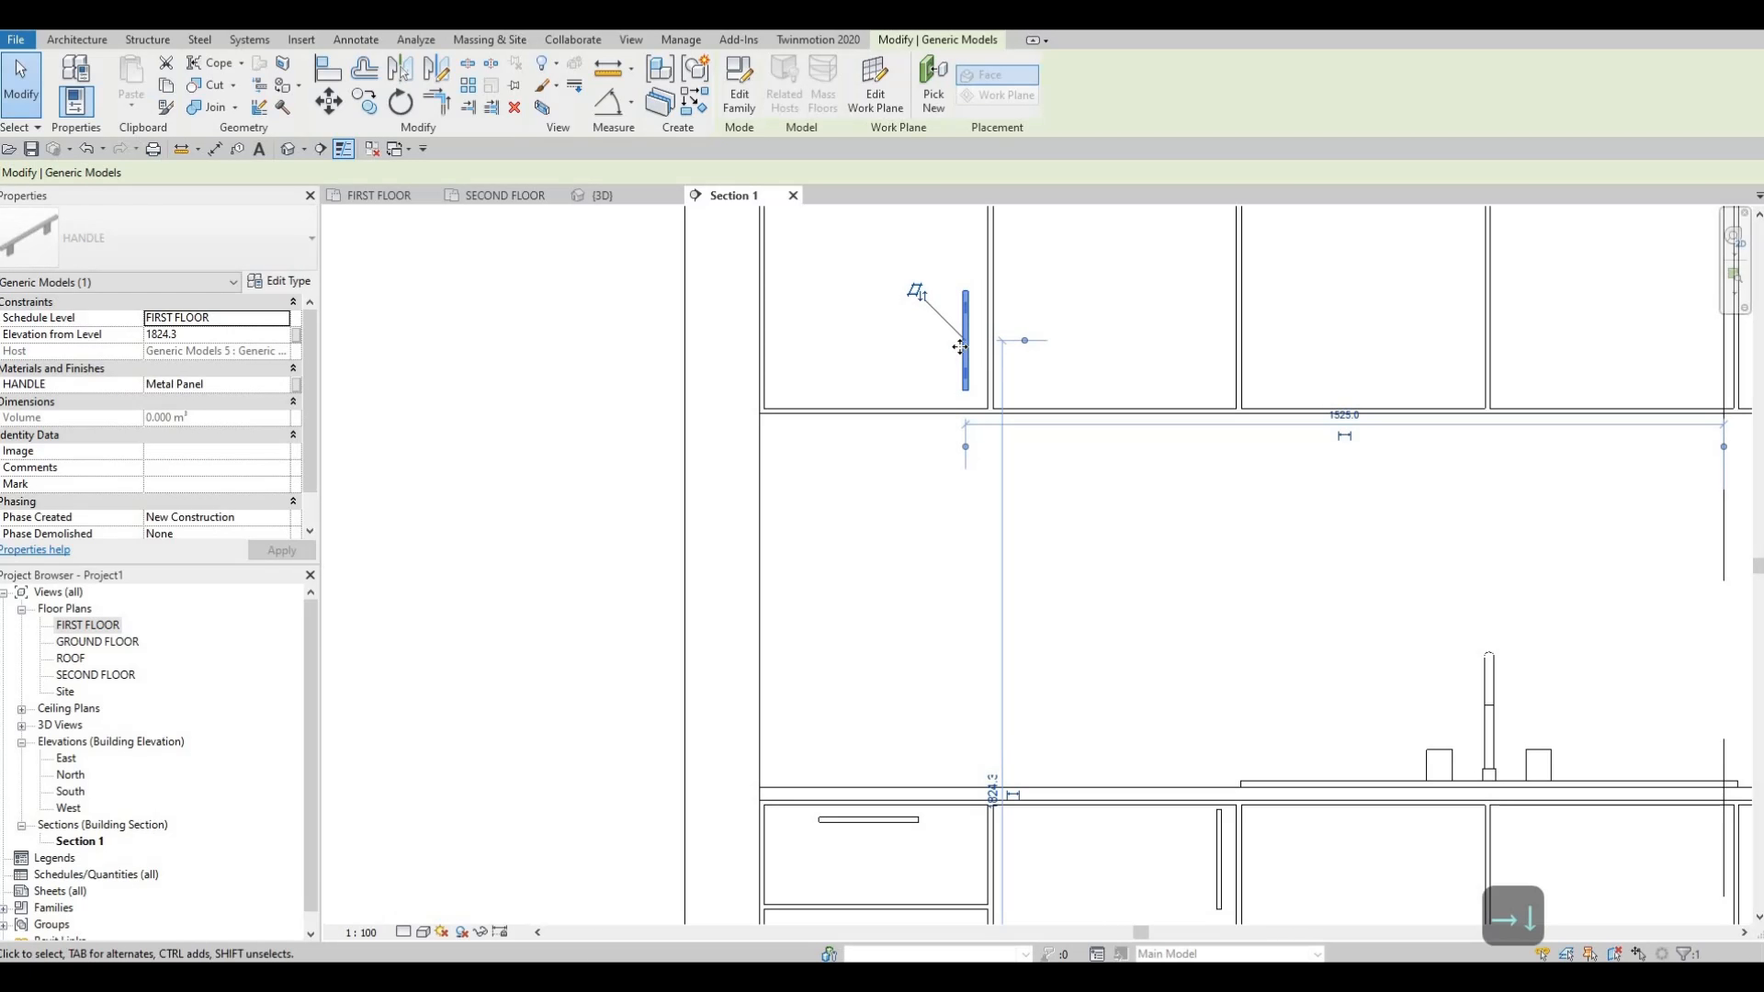
key("Down")
key("Down")
key("Down")
key("Right")
key("Right")
Nudge the base door's handle to an elevation of 770.5 and a horizontal offset of 1005.
middle_click_drag(1207, 670, 1182, 480)
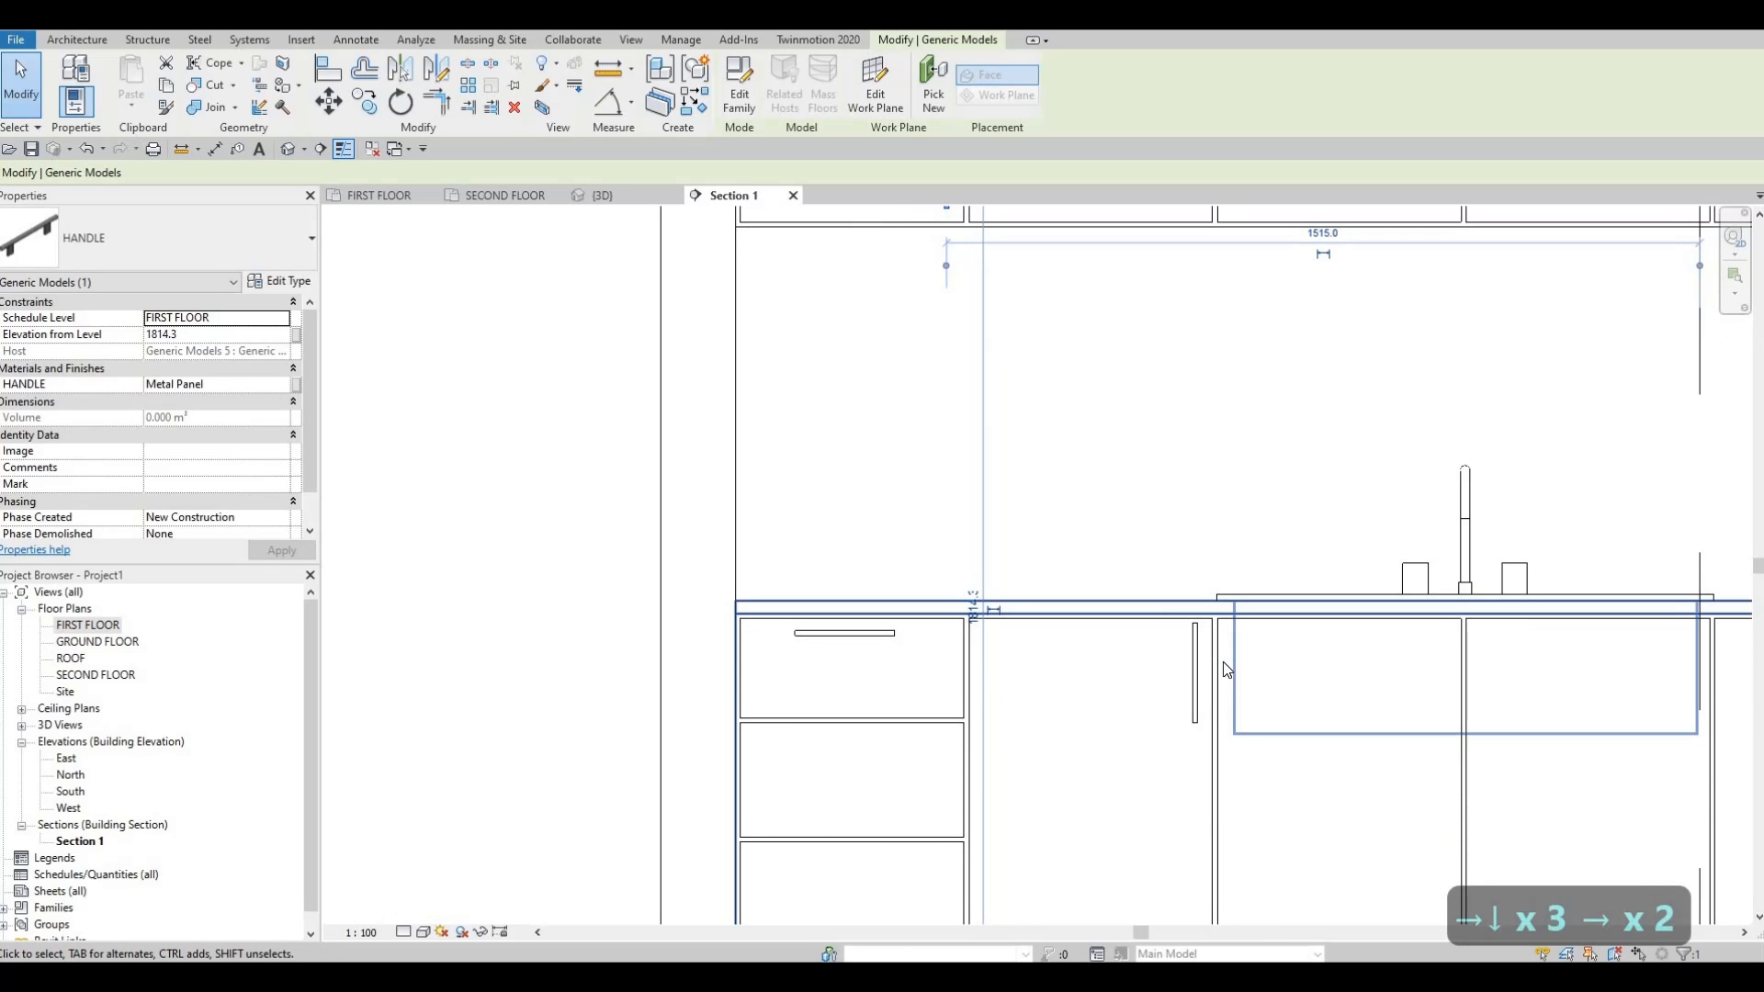
scroll(1221, 665, "up", 2)
left_click(1230, 656)
key("Left")
key("Left")
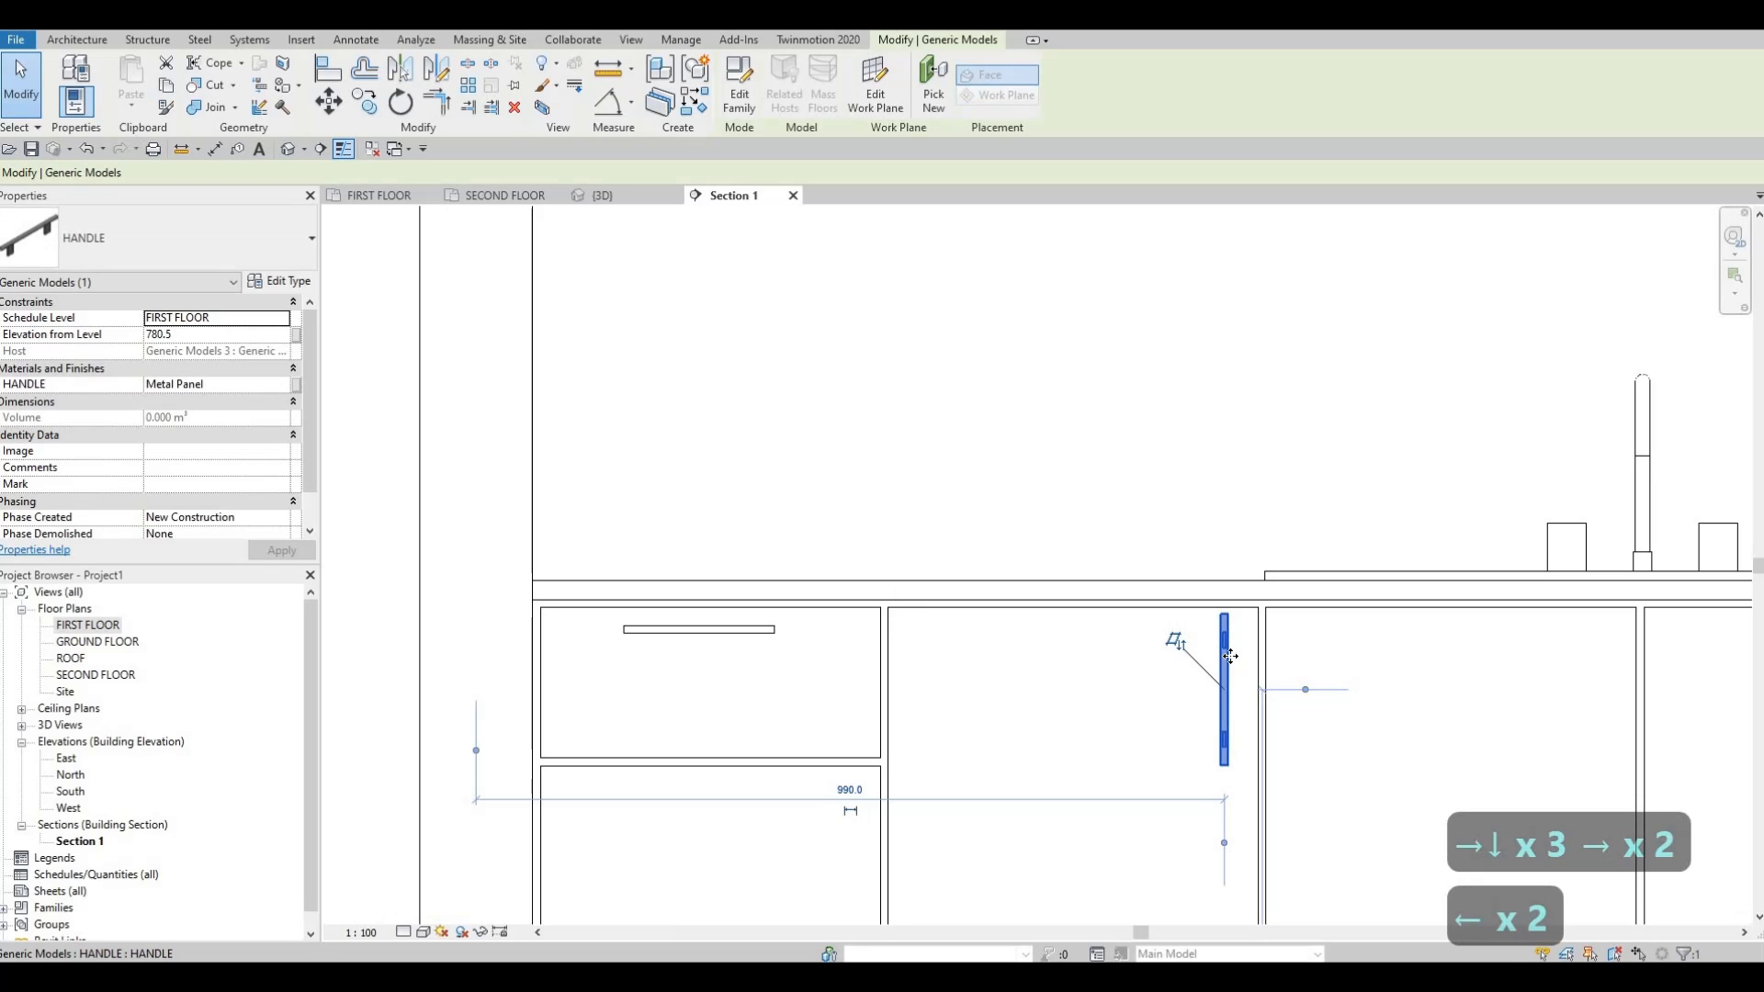
key("Right")
key("Down")
key("Down")
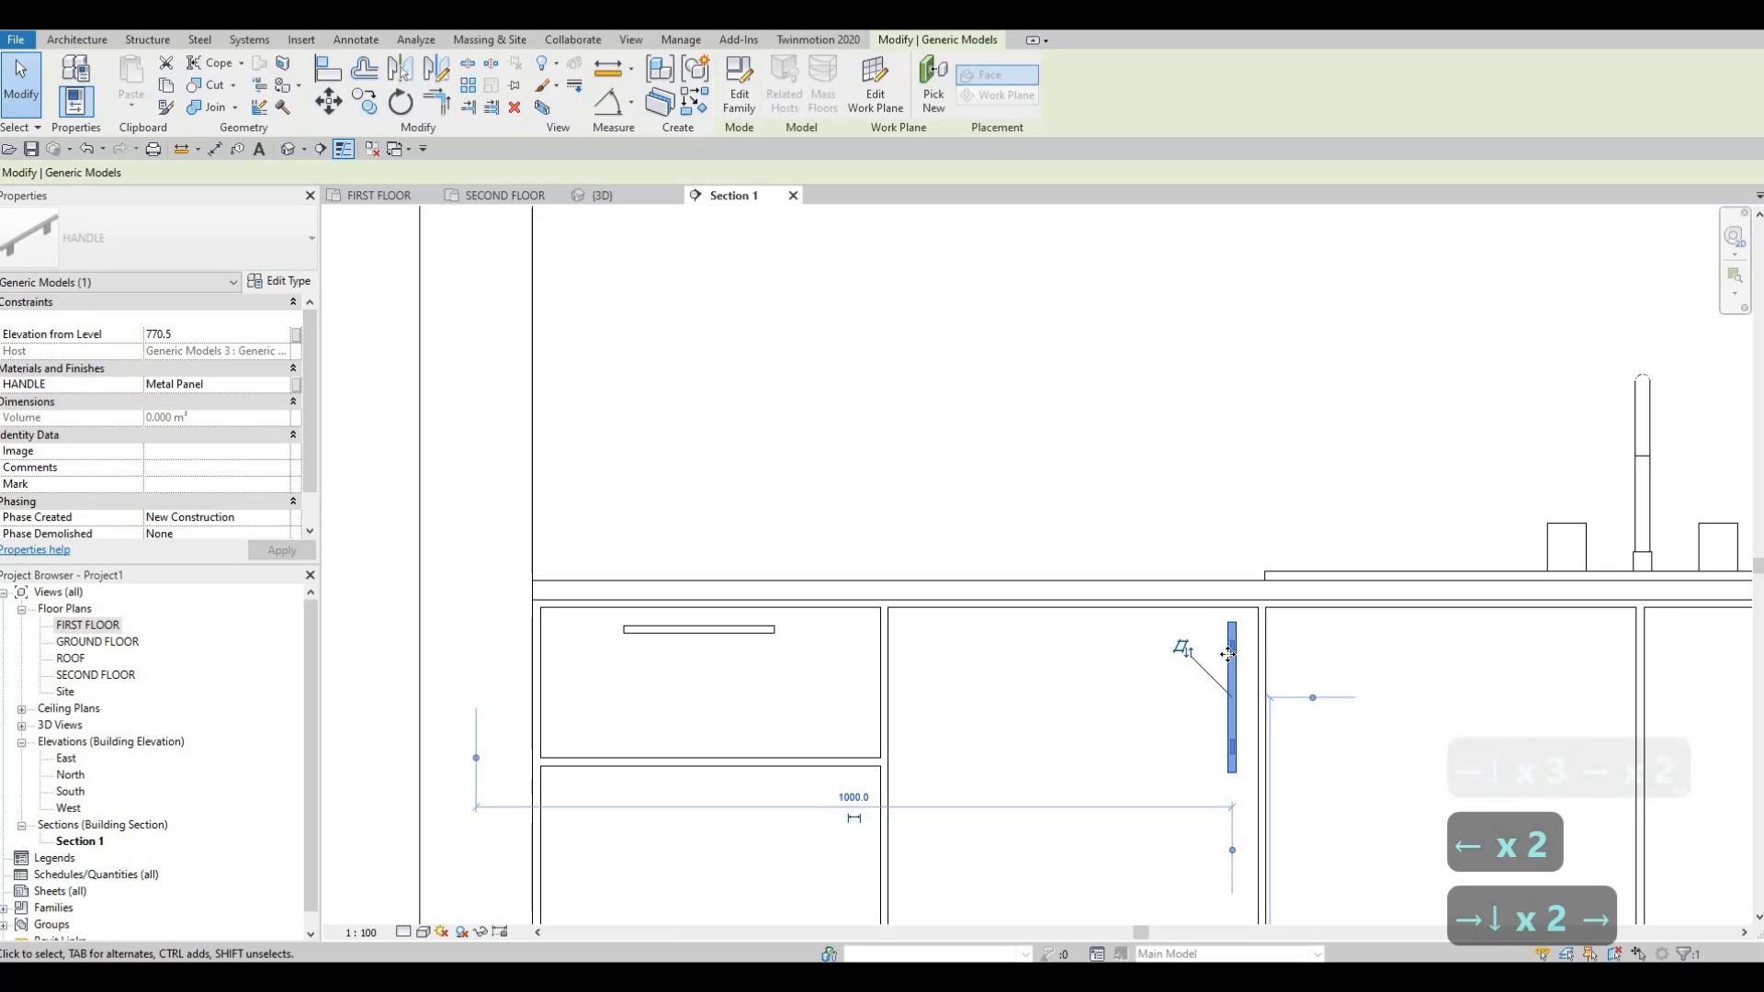
key("Right")
key("Right")
Nudge the top drawer's handle up to an elevation of 865.4 and sideways to an offset of 300.
middle_click_drag(733, 636, 790, 593)
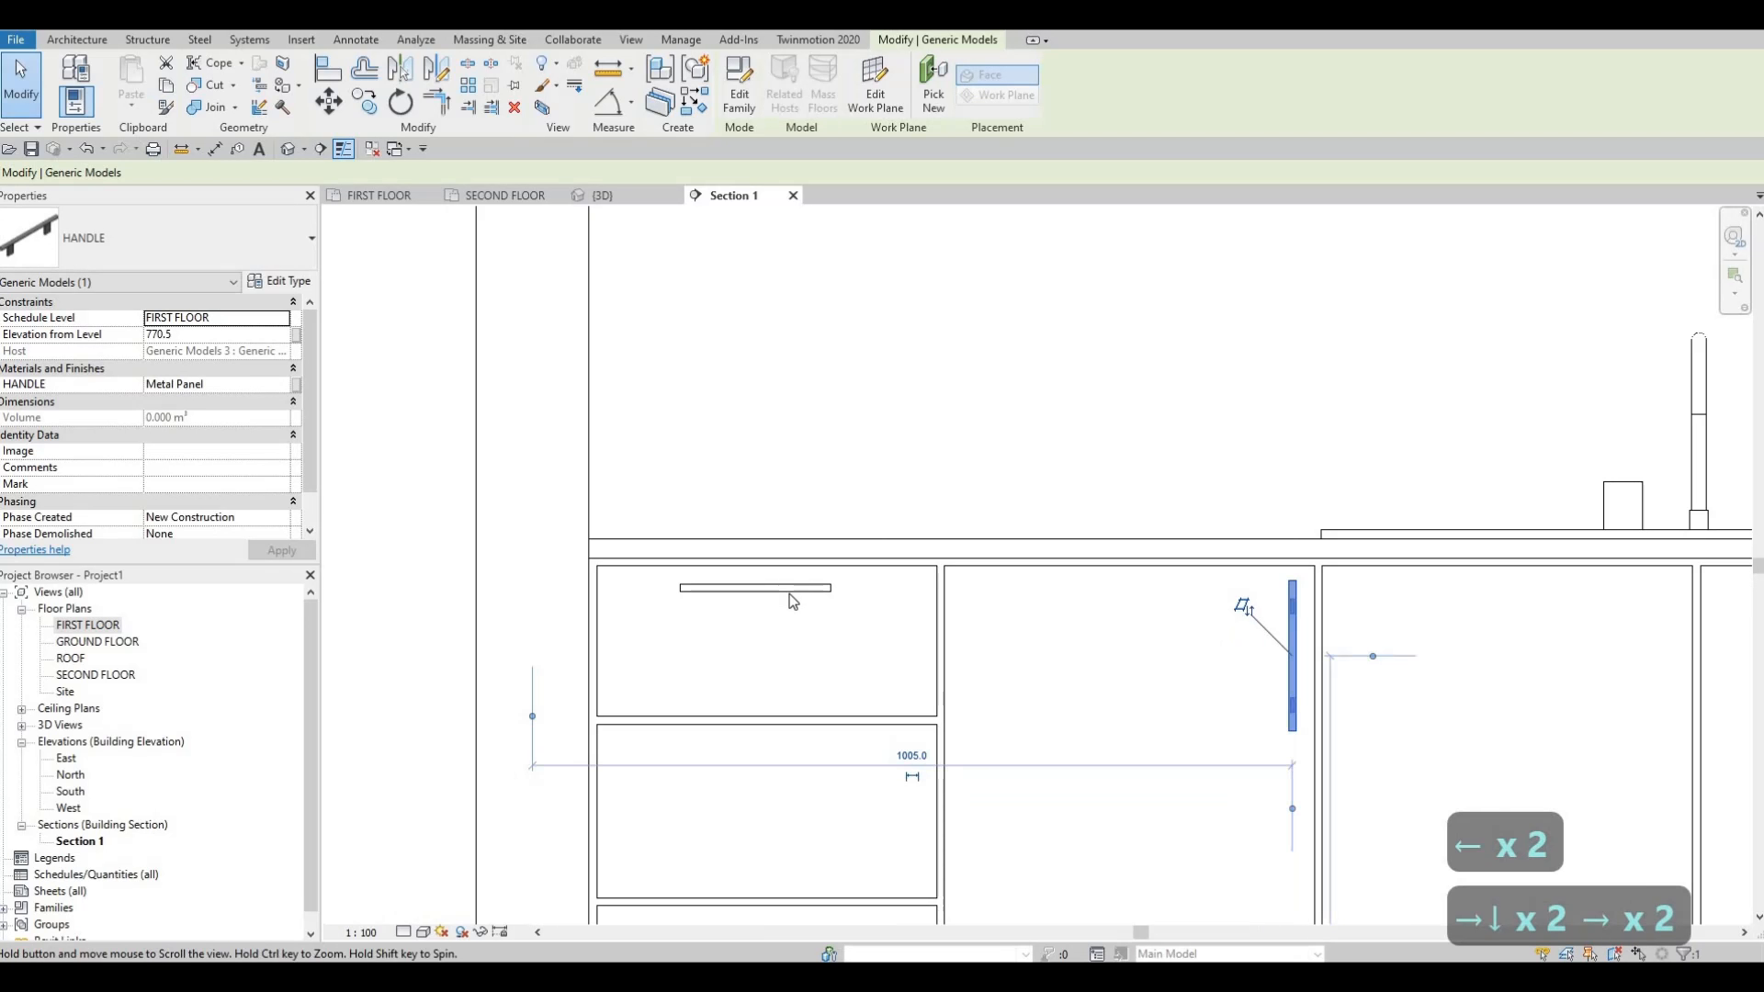
key("Escape")
key("Escape")
left_click(788, 590)
key("Right")
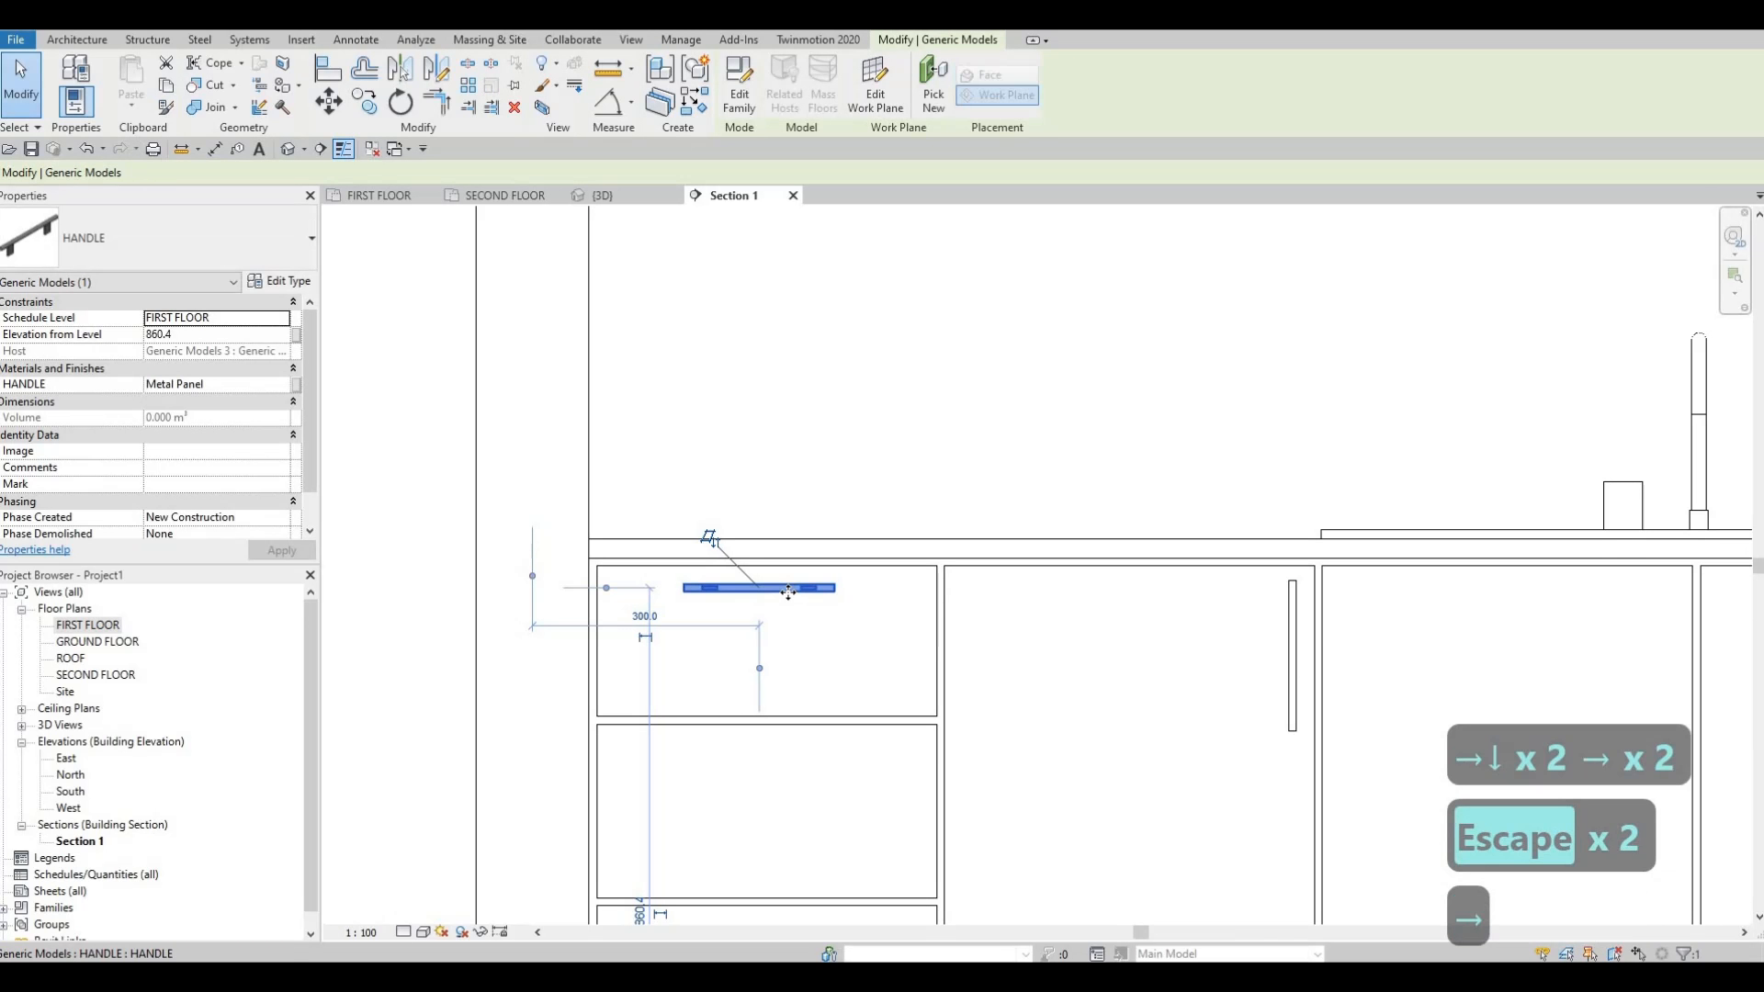
key("Up")
key("Escape")
key("Escape")
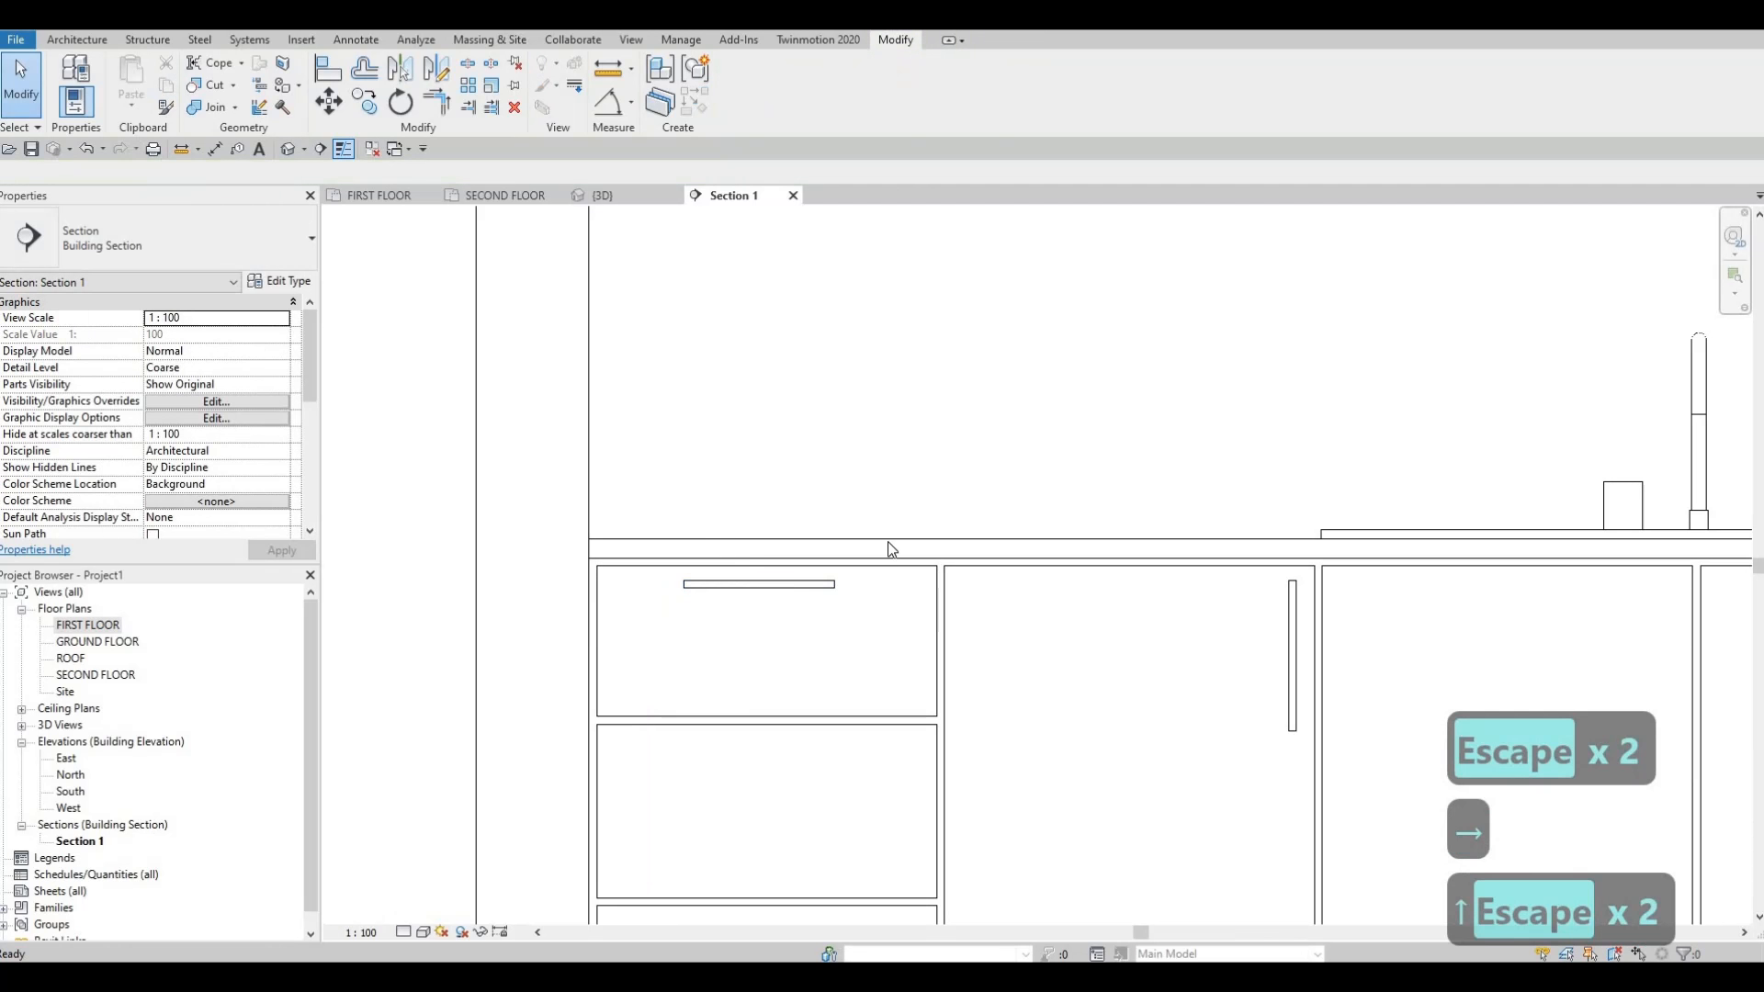
Shift the top drawer's handle farther toward the middle of the drawer front, to an offset of 320.
scroll(918, 643, "down", 4)
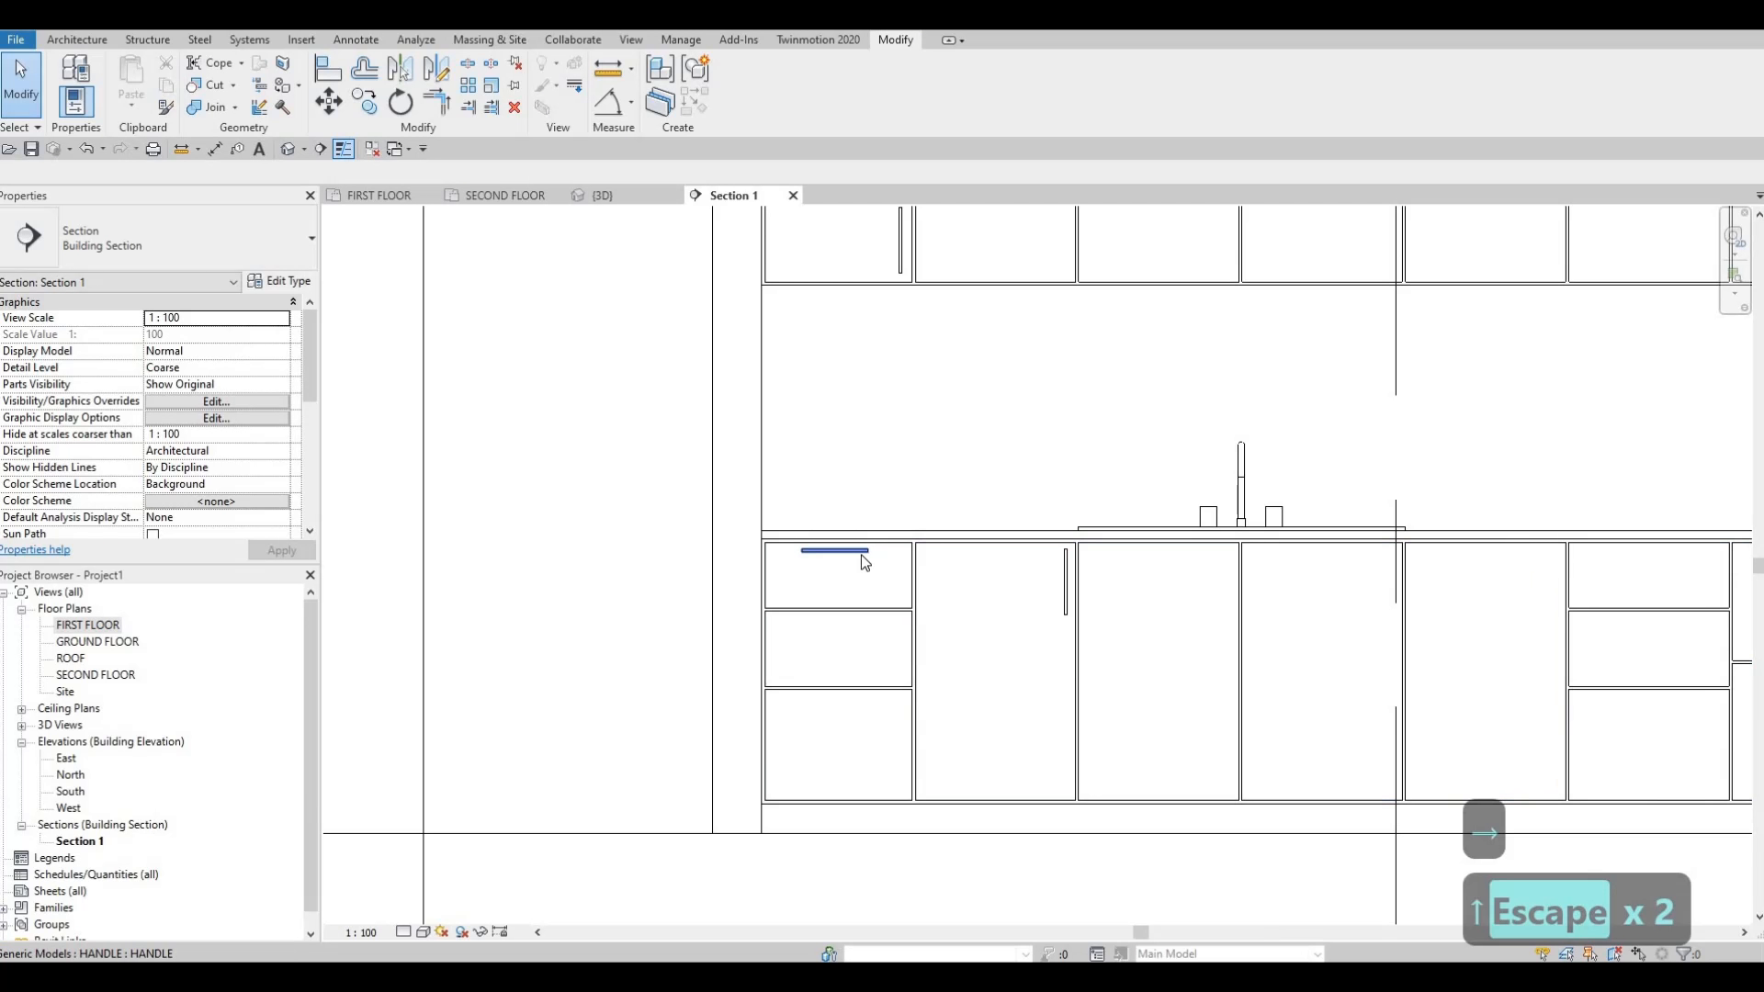
scroll(862, 554, "up", 1)
left_click(861, 554)
key("Right")
key("Right")
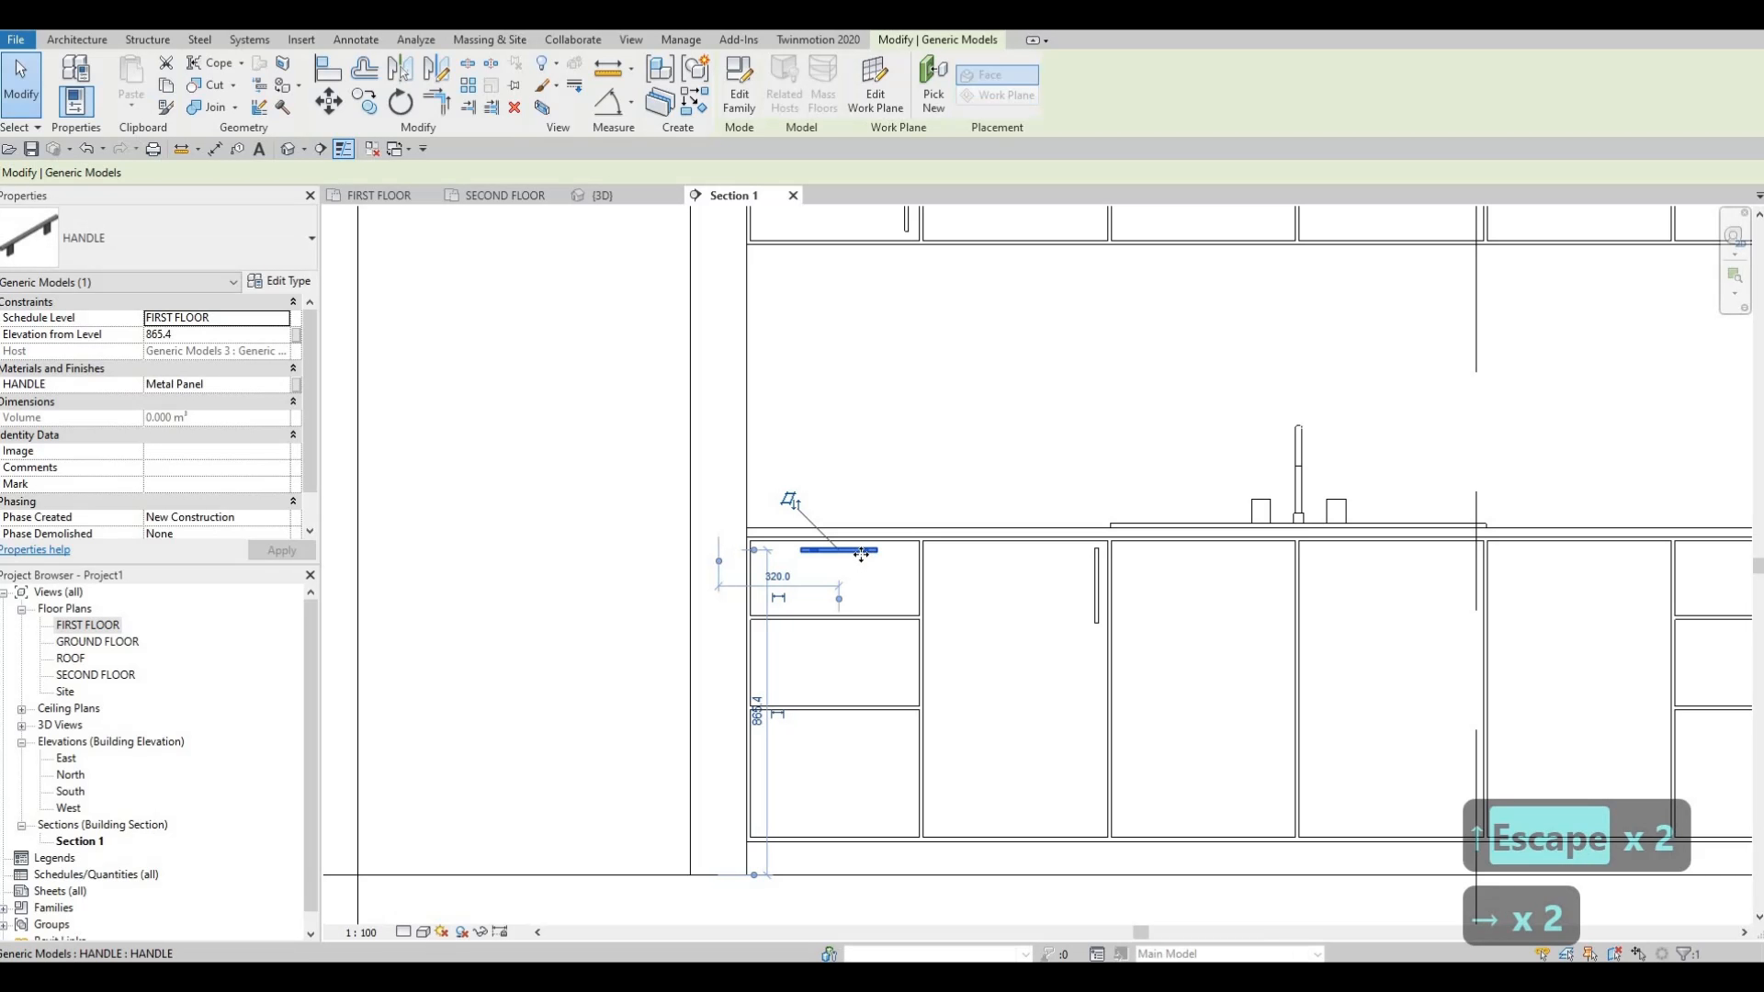
key("Escape")
key("Escape")
Mirror a copy of the first upper door's handle onto the second door about a vertical axis drawn through the gap between them.
middle_click_drag(865, 333, 879, 367)
scroll(879, 368, "up", 1)
left_click(874, 376)
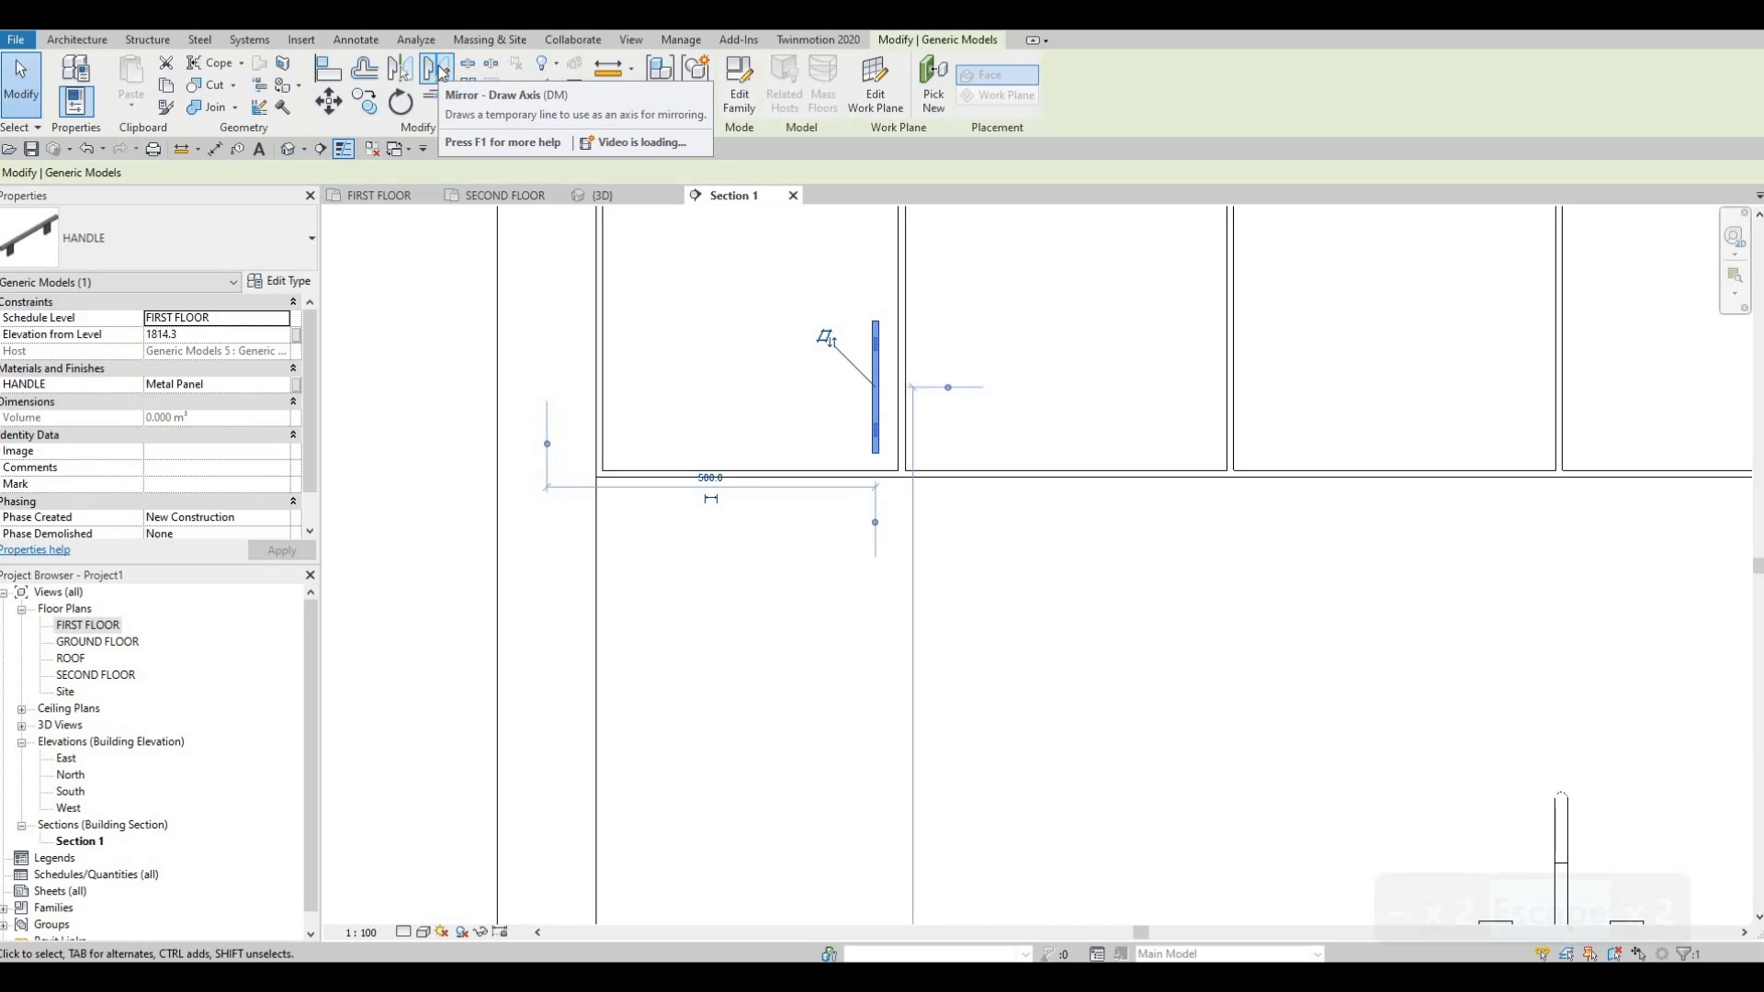
key("d")
key("m")
scroll(909, 496, "up", 5)
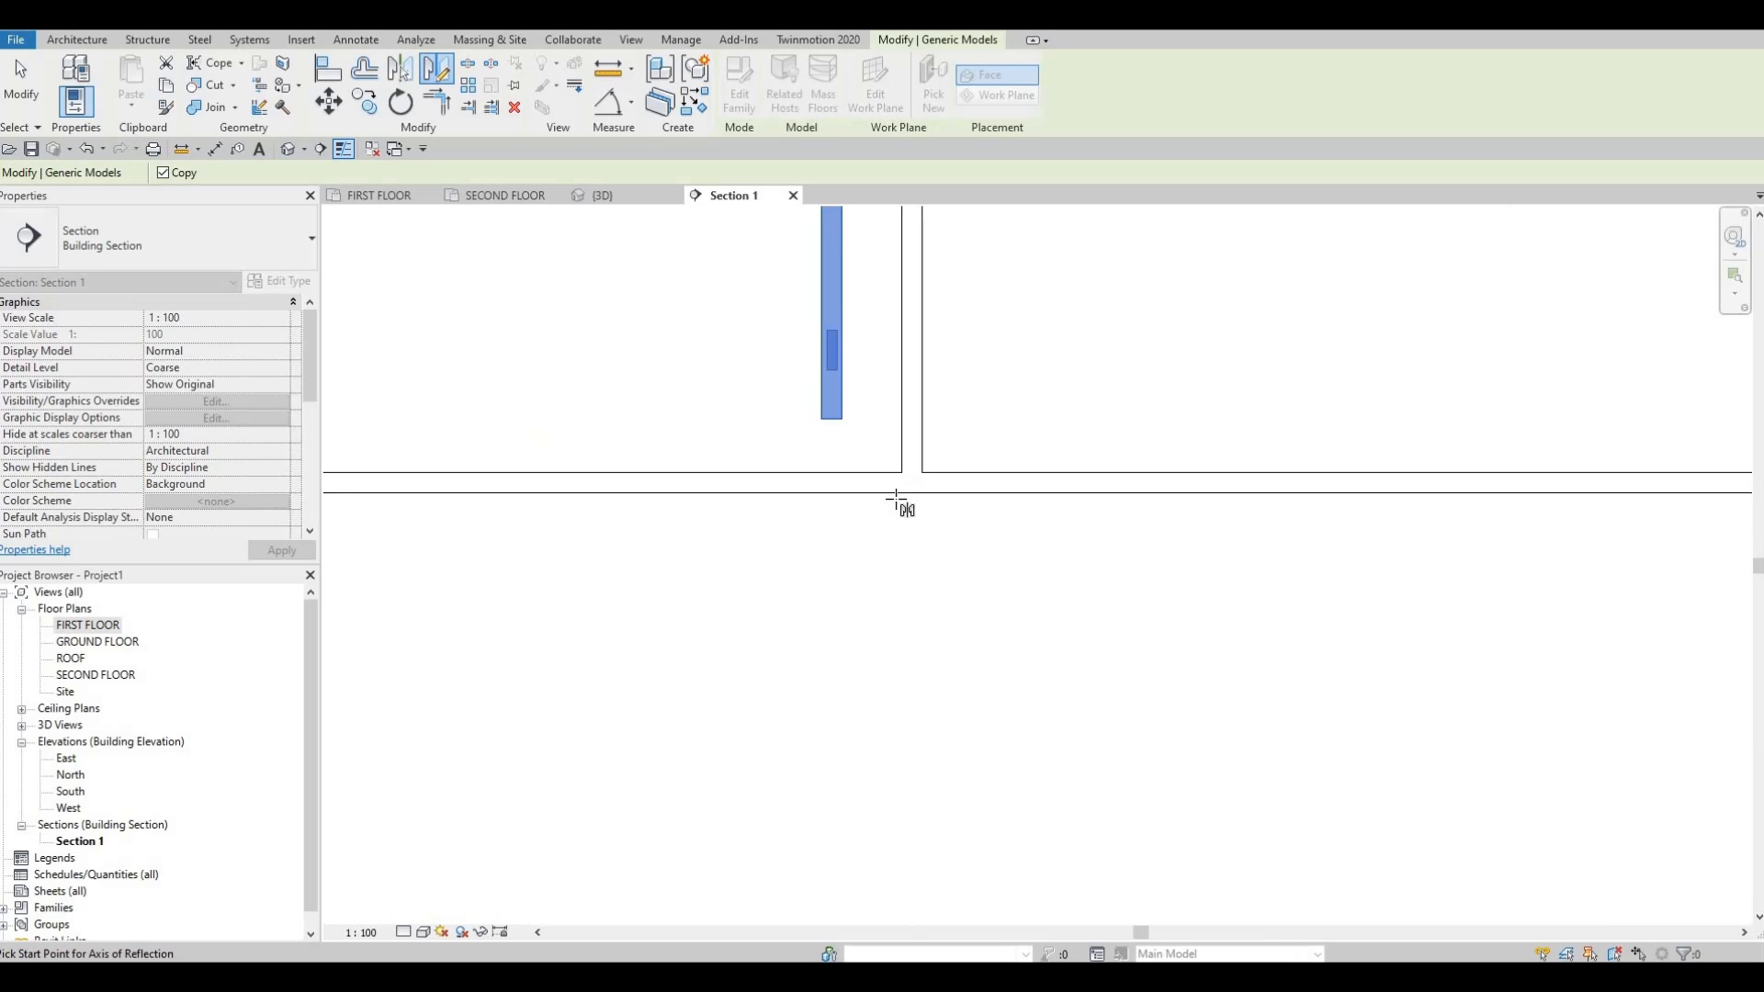
left_click(894, 474)
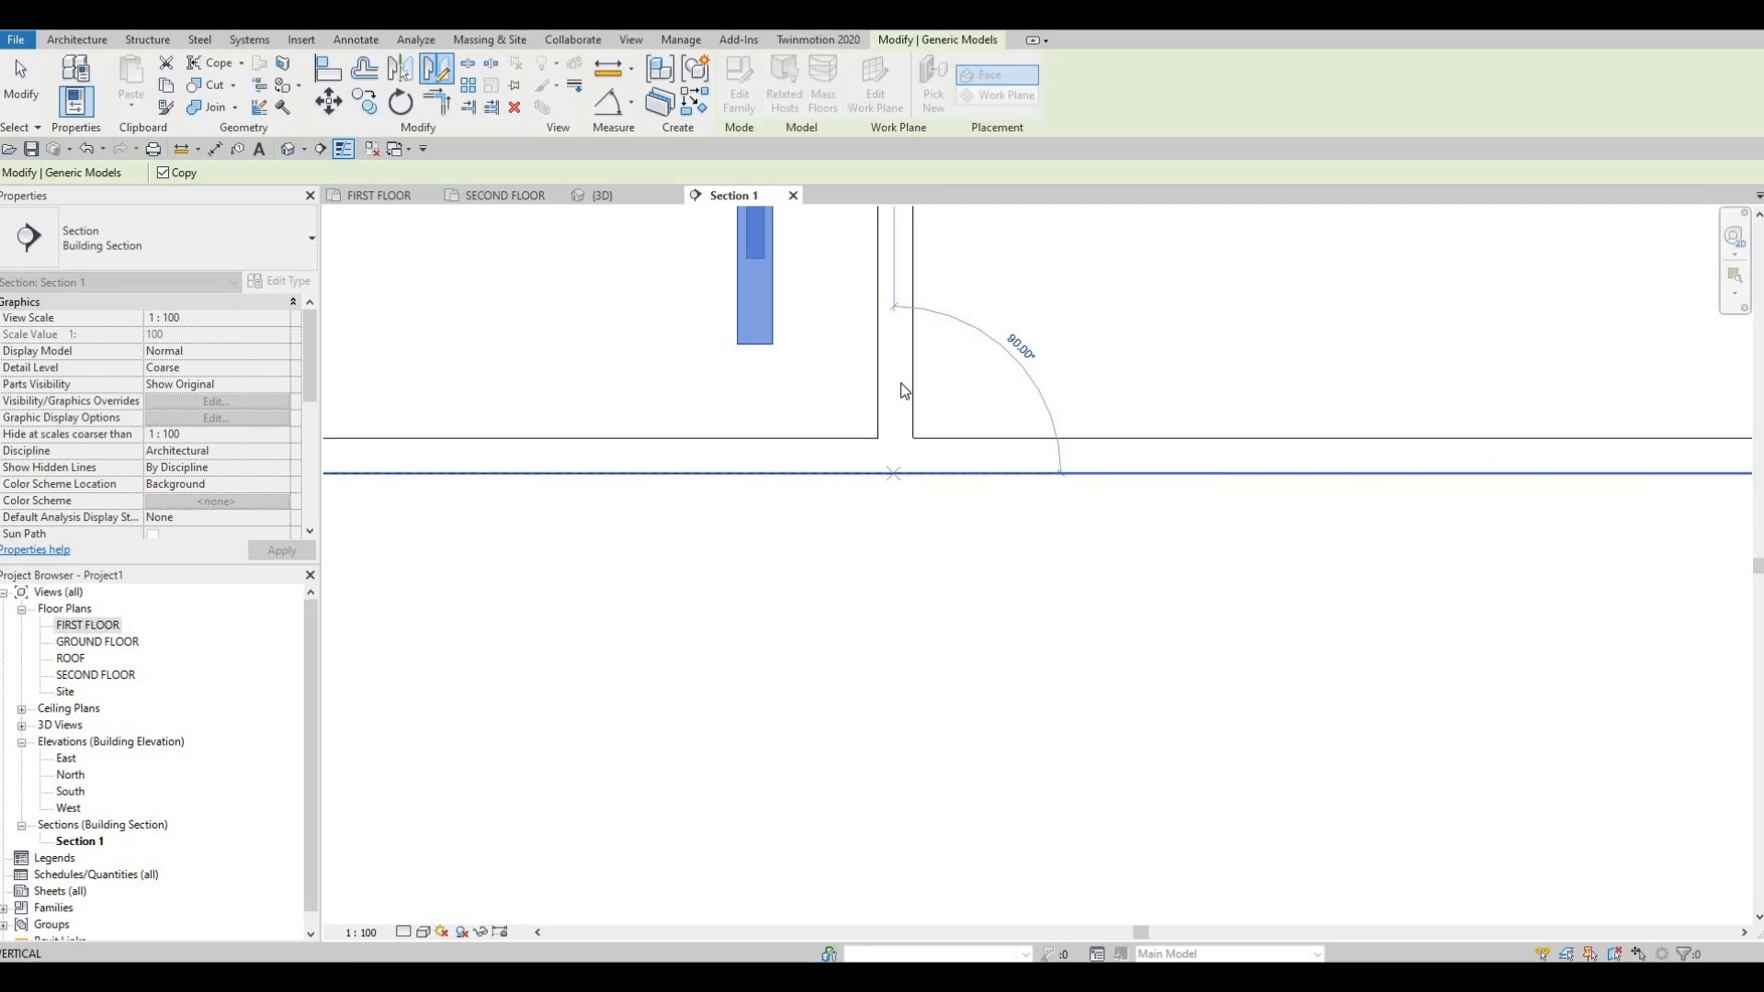
left_click(896, 385)
scroll(947, 395, "down", 6)
key("Escape")
key("Escape")
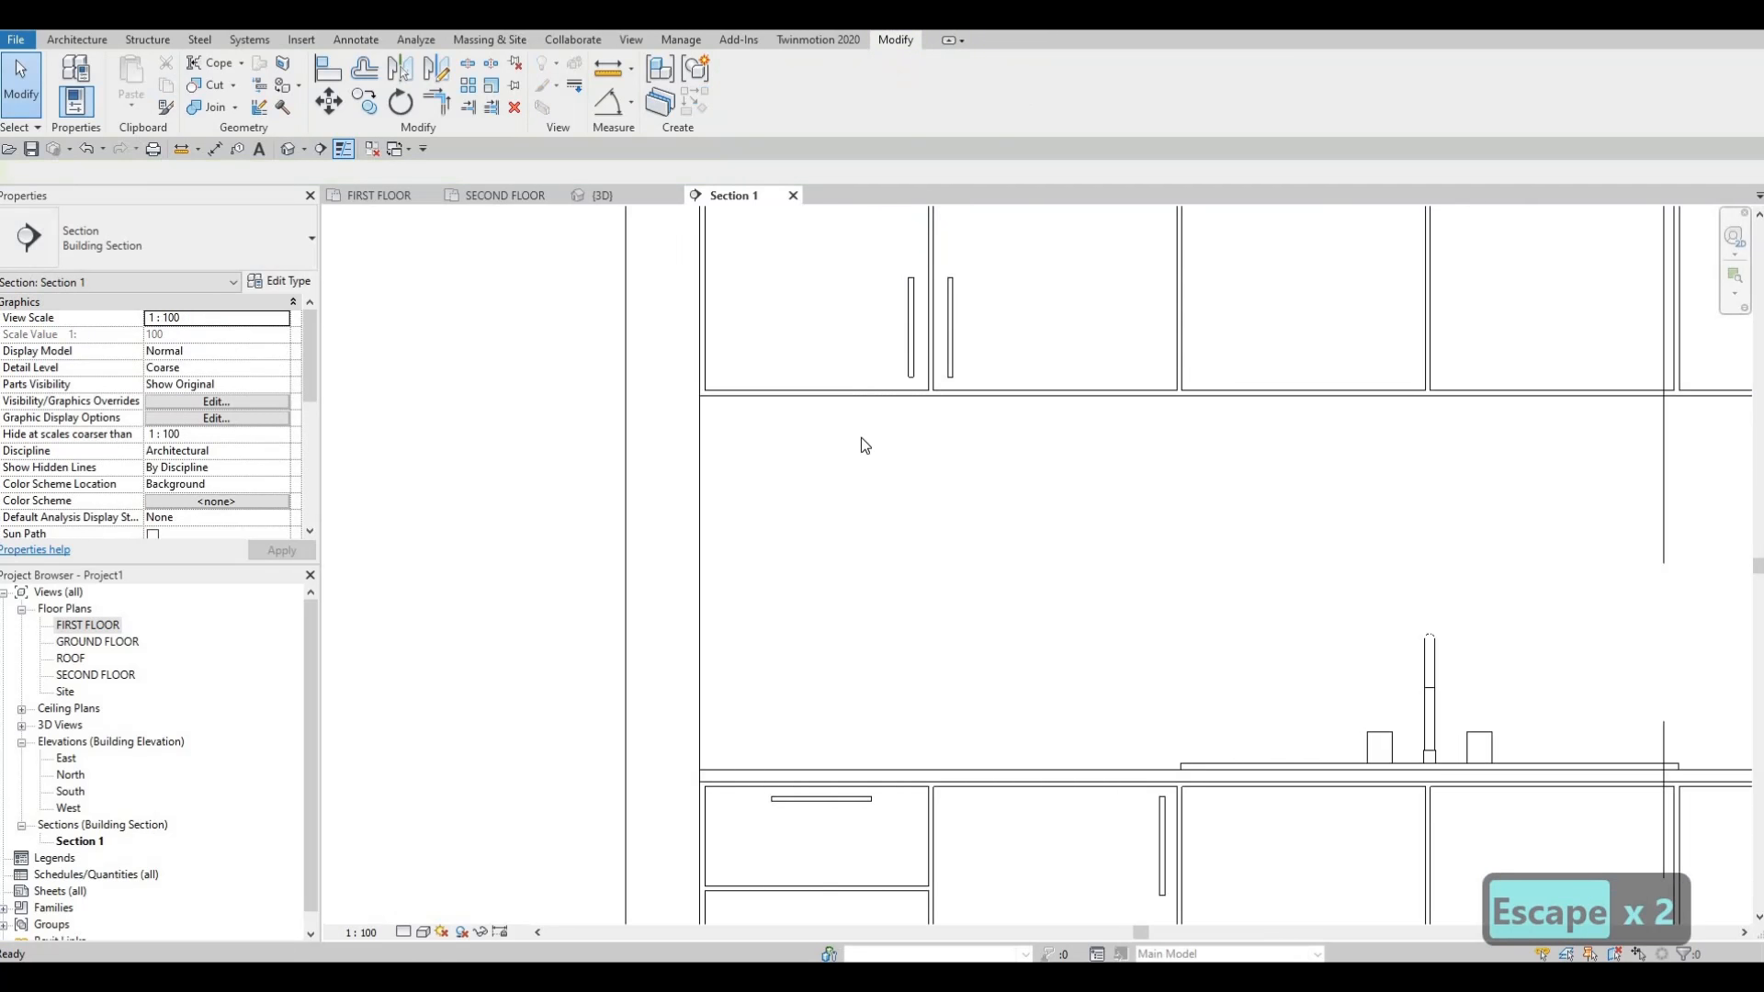
middle_click_drag(948, 442, 943, 460)
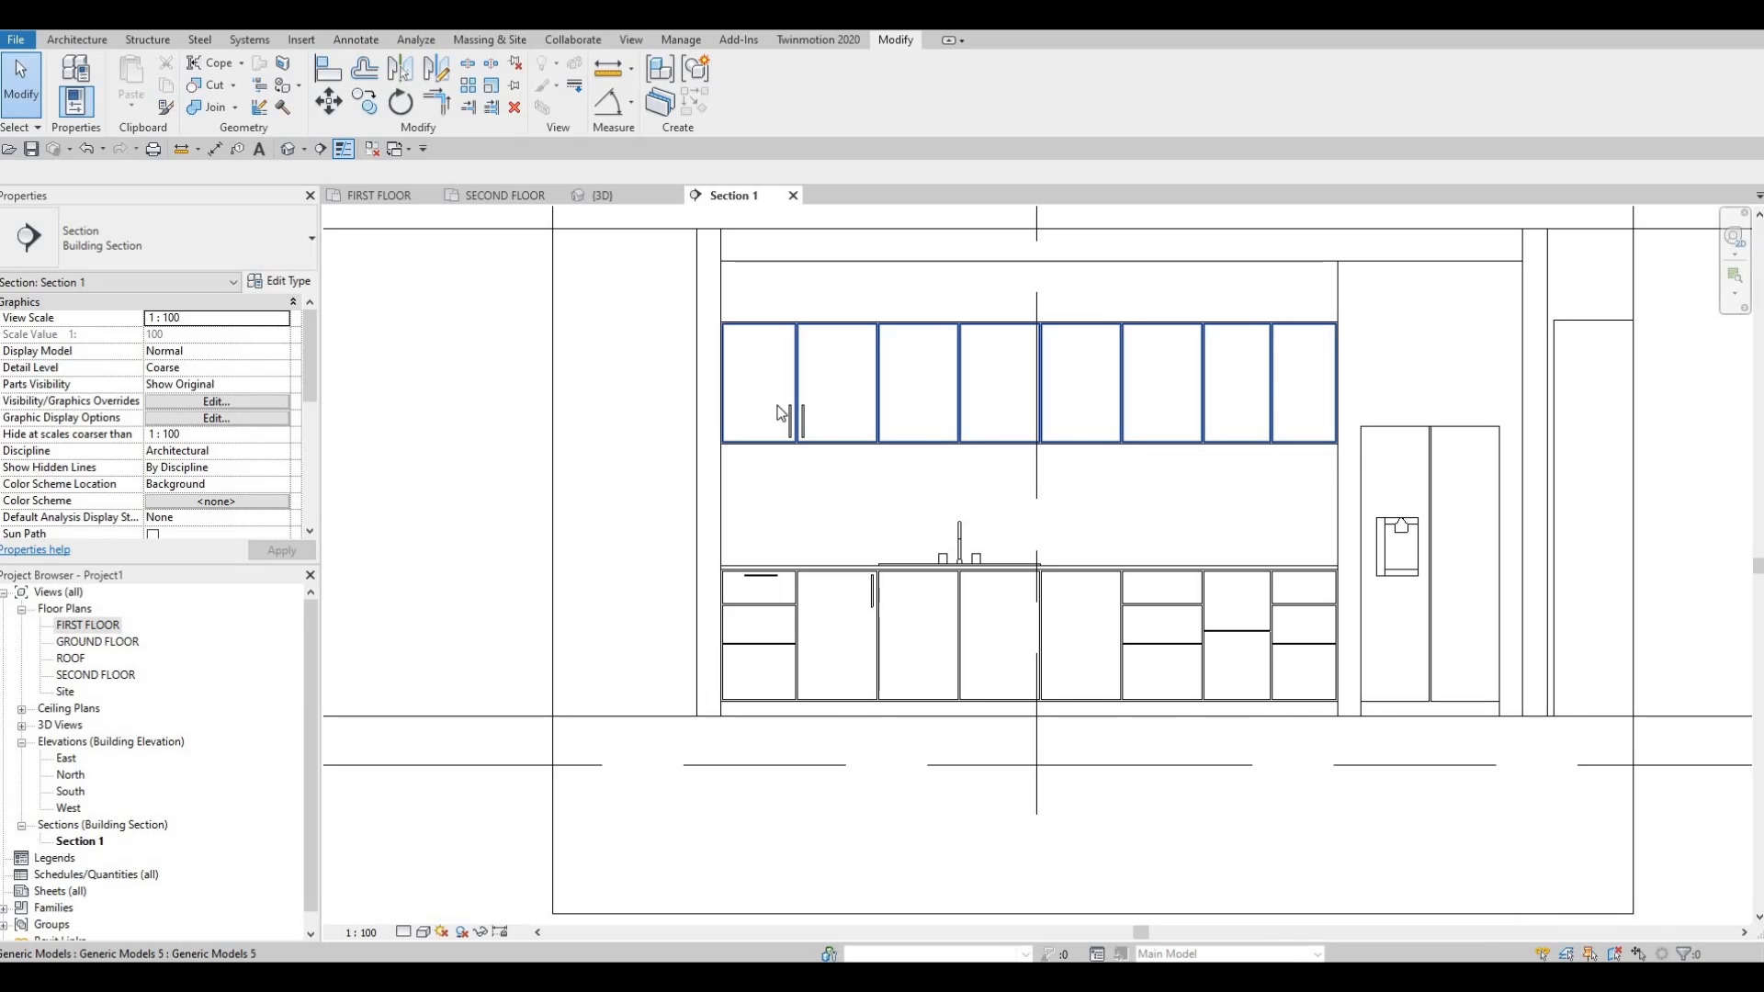
Copy the handle pair from the first two upper doors, with Multiple enabled, 1000 mm across onto the third and fourth doors.
scroll(780, 412, "up", 5)
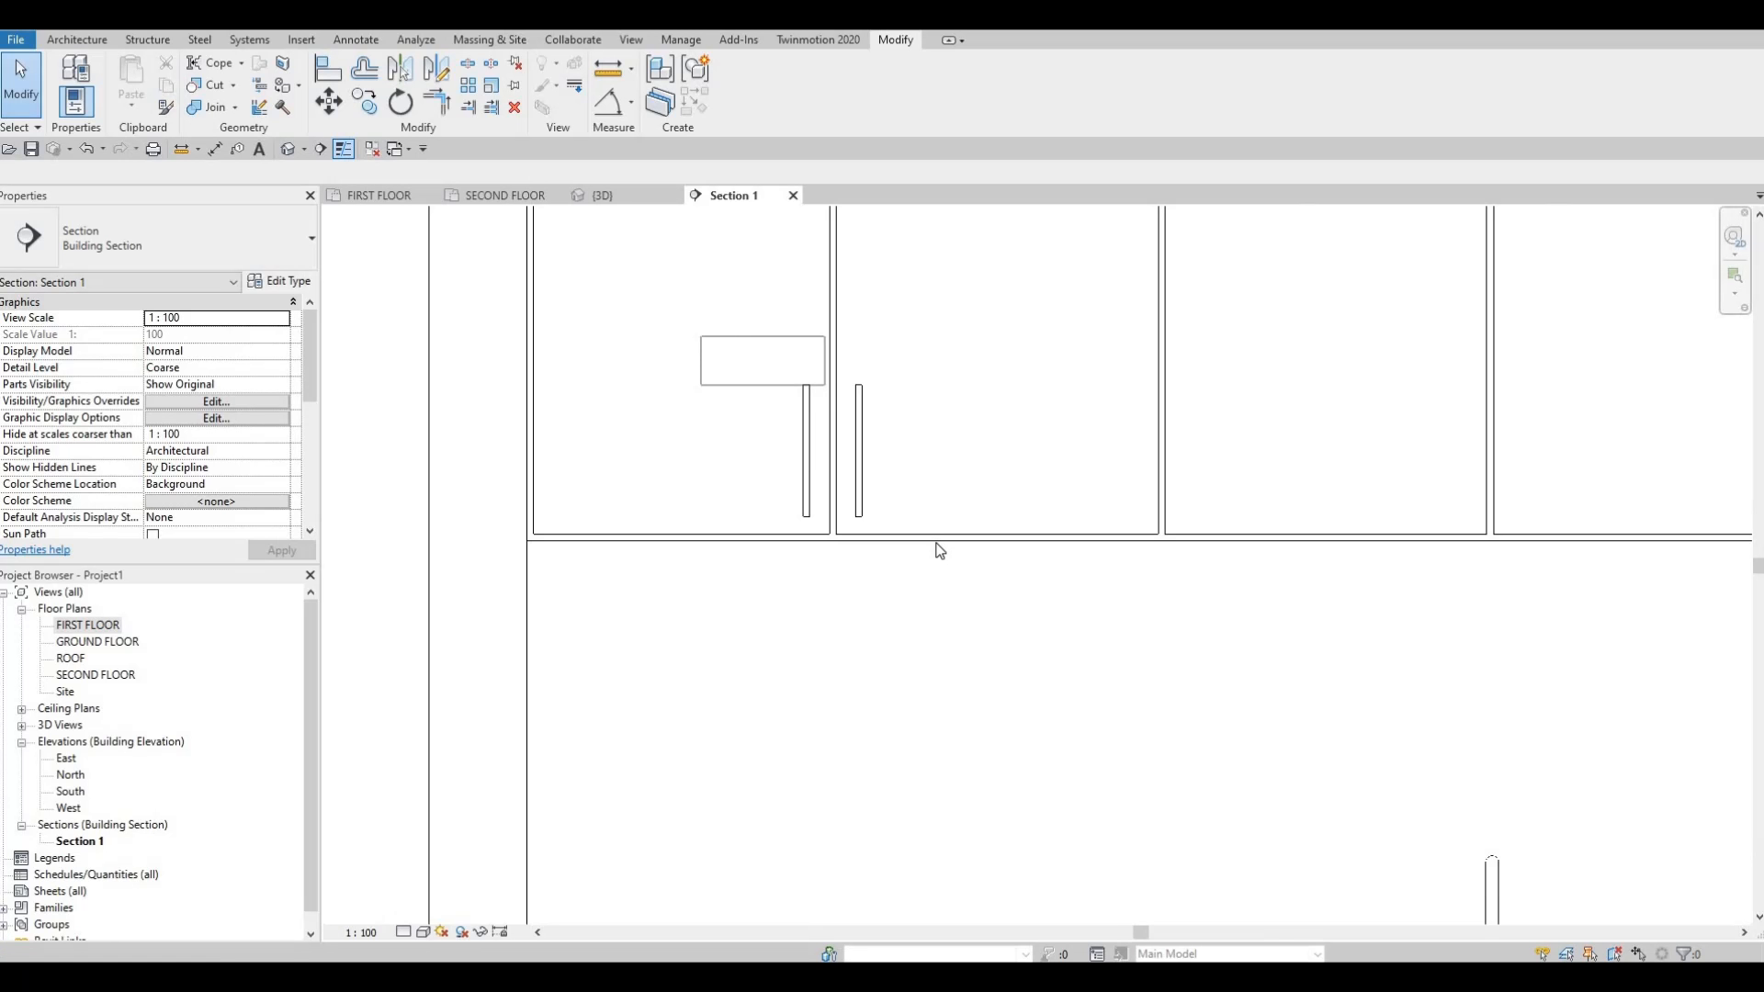
left_click_drag(938, 550, 701, 334)
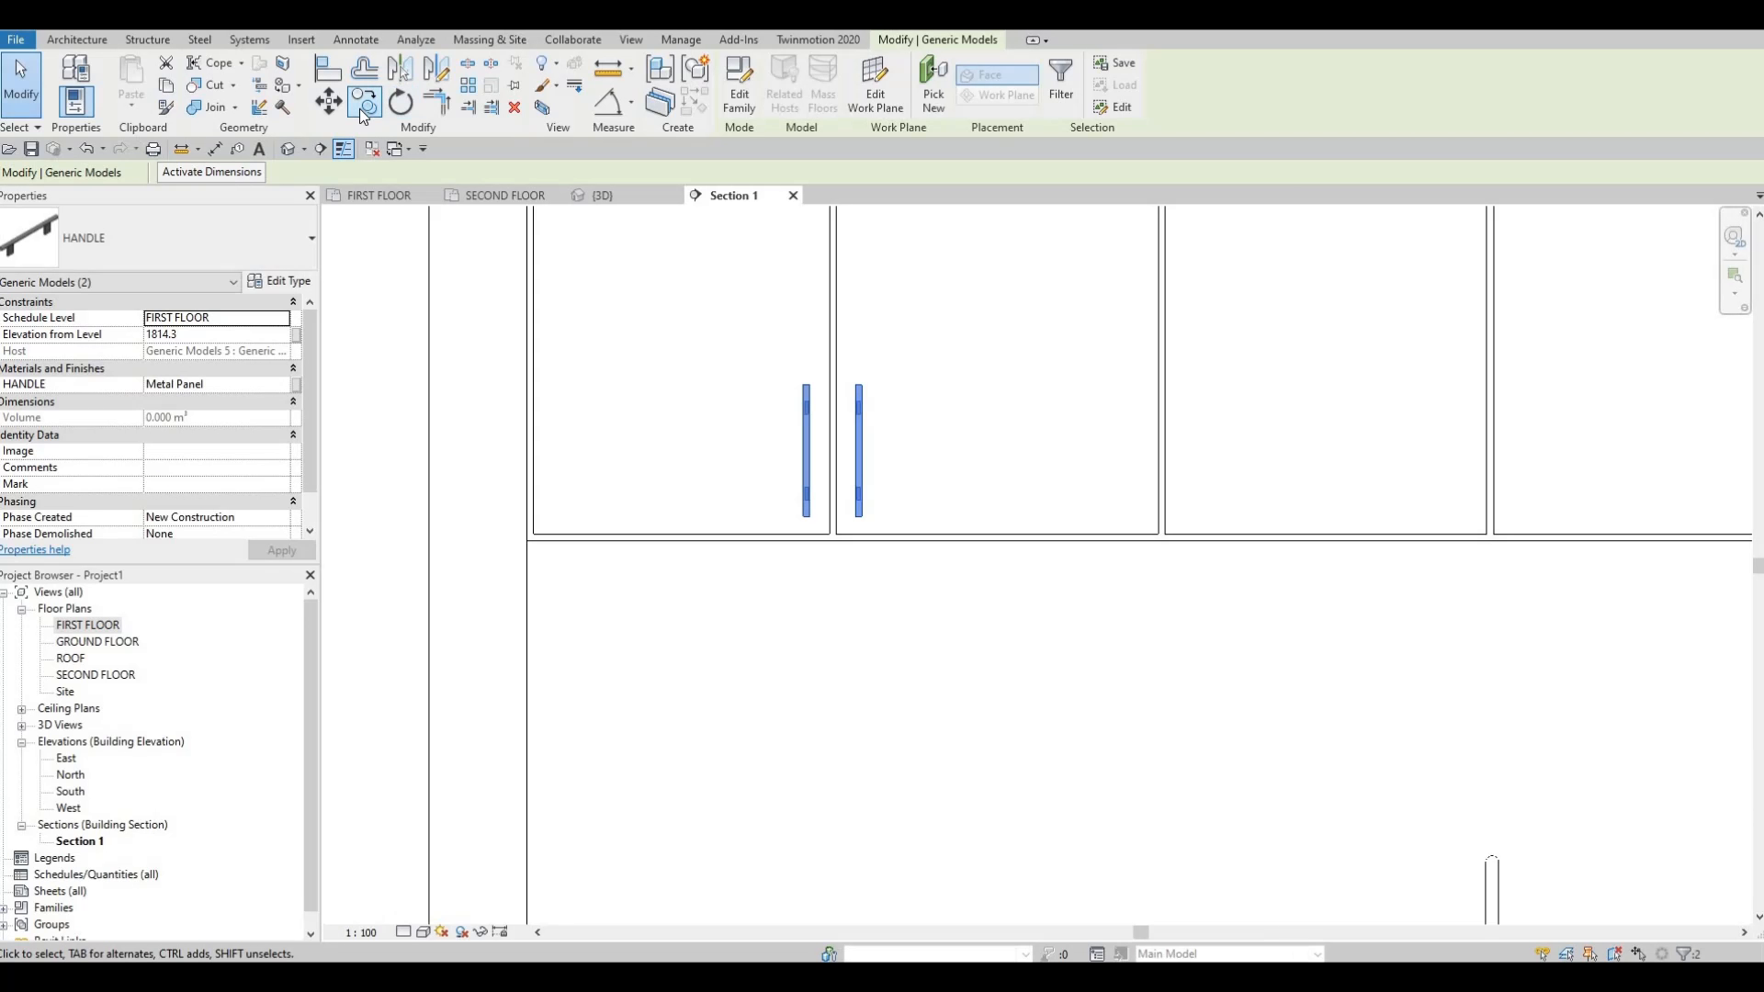
left_click(365, 105)
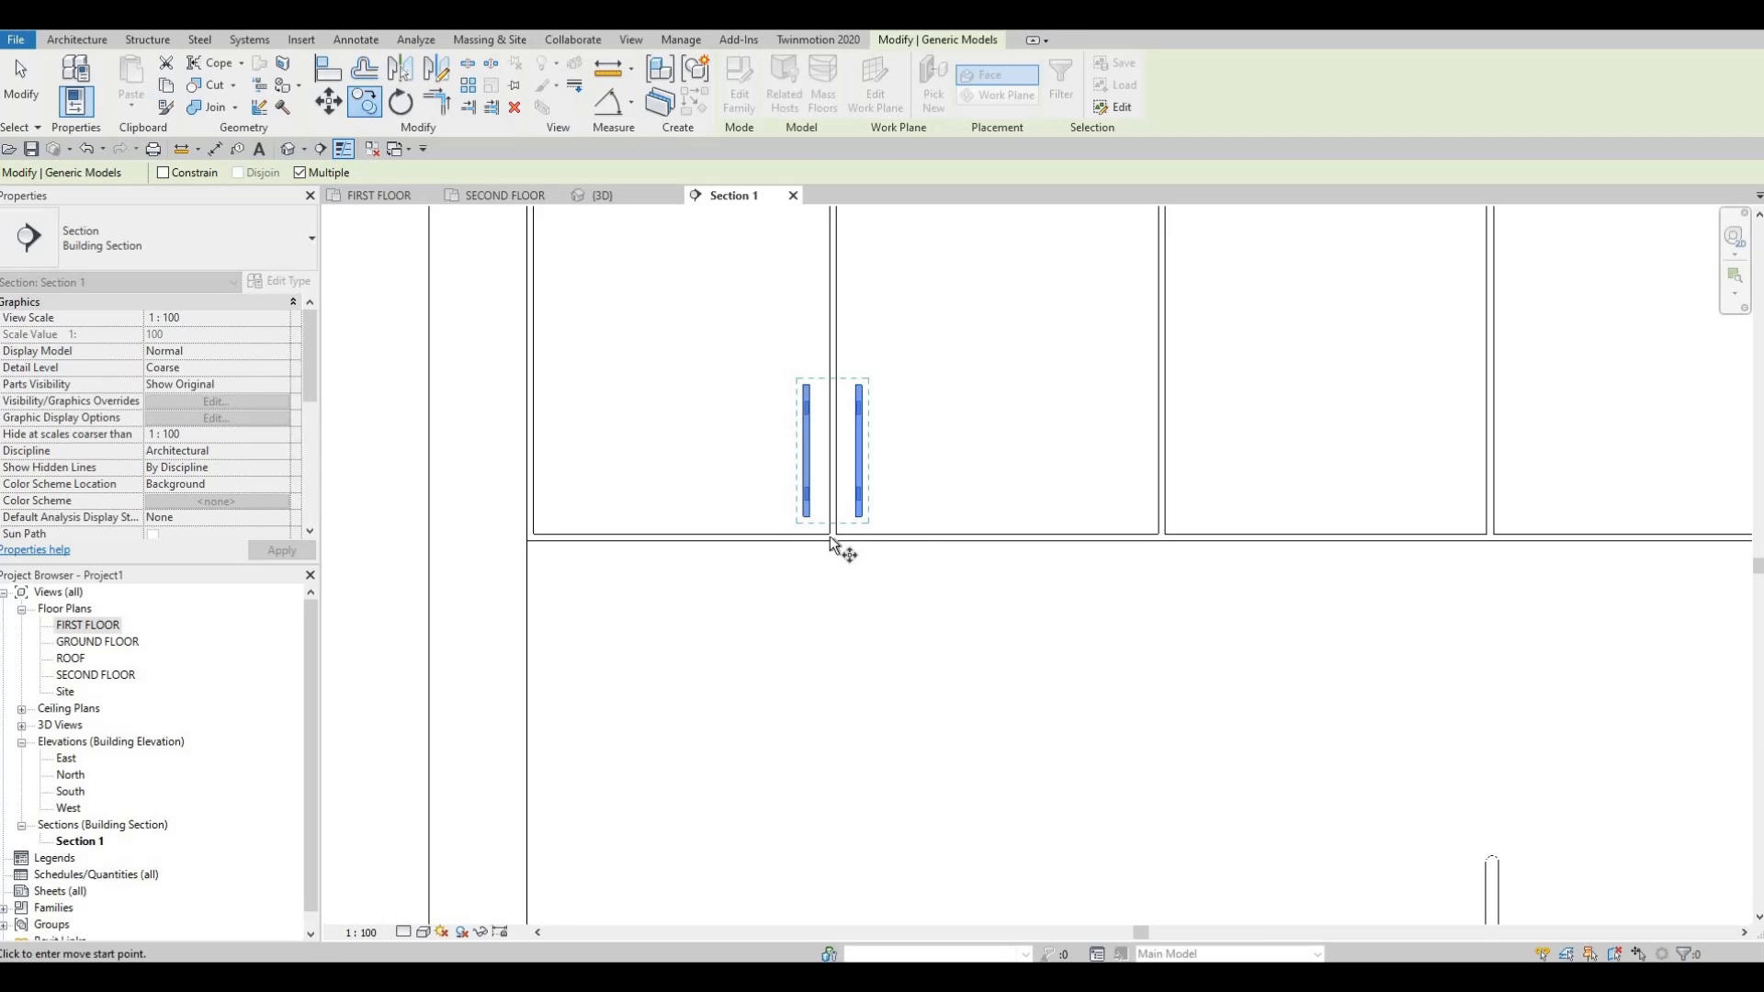
scroll(830, 540, "up", 2)
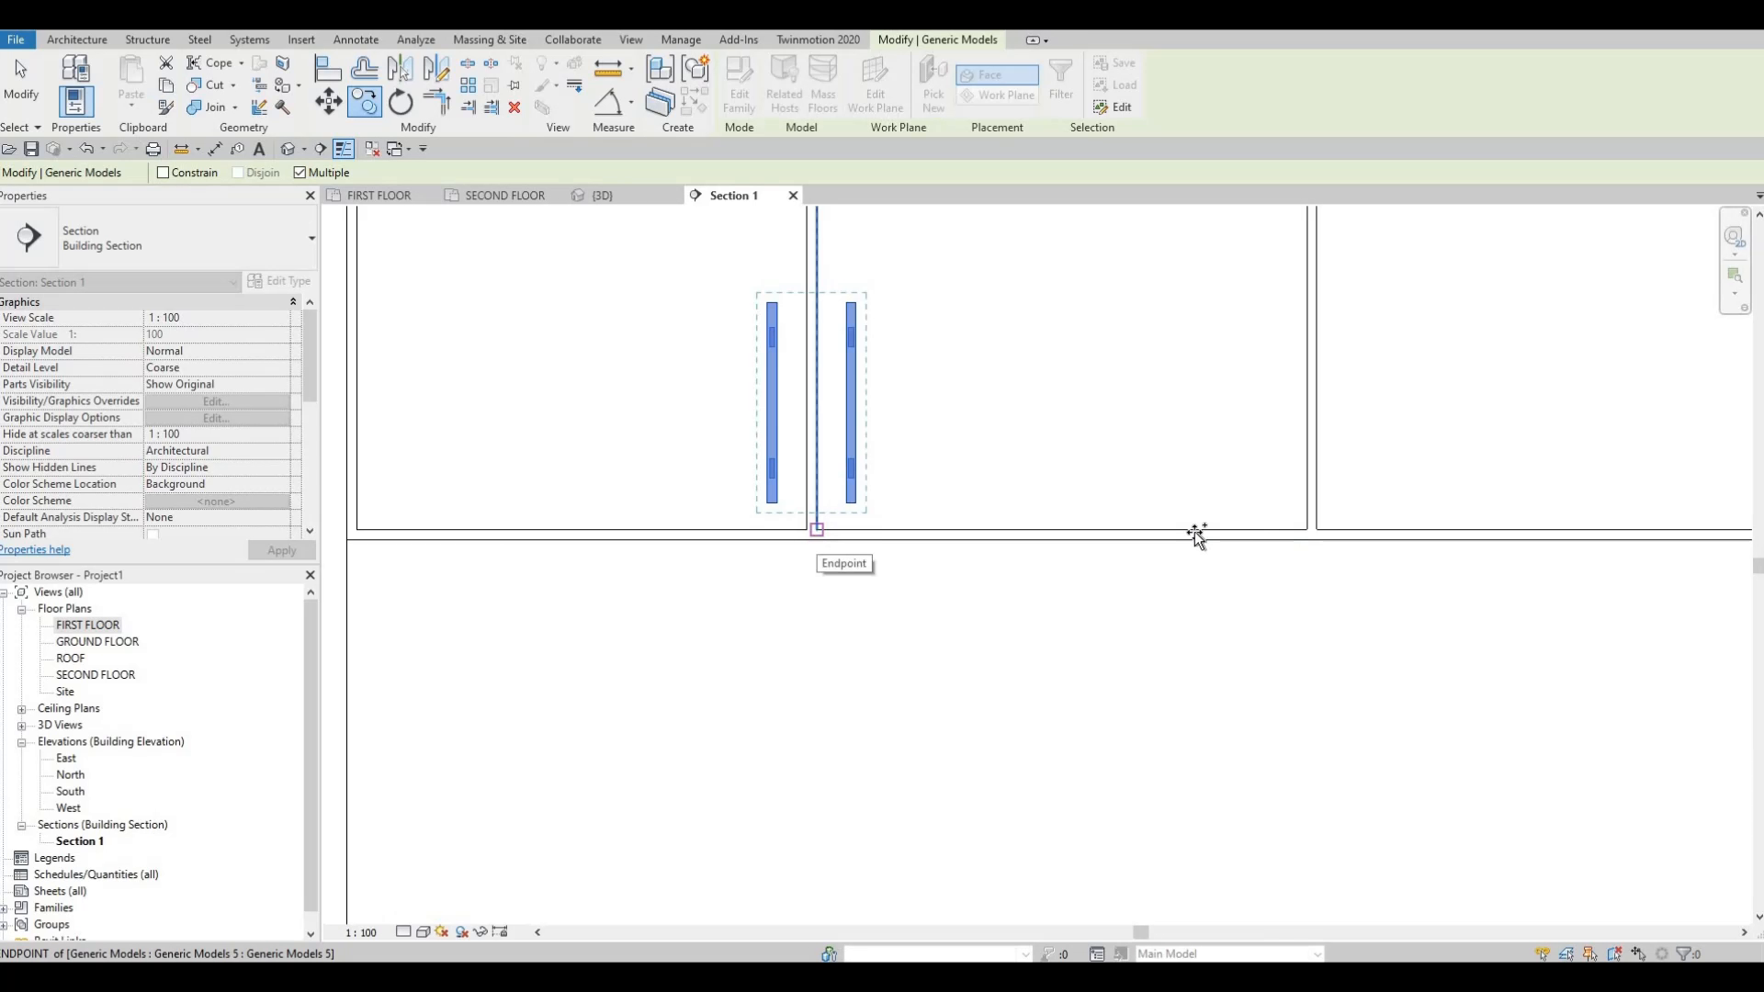
left_click(816, 529)
scroll(816, 529, "down", 5)
middle_click_drag(1304, 528, 1035, 554)
scroll(1036, 555, "up", 4)
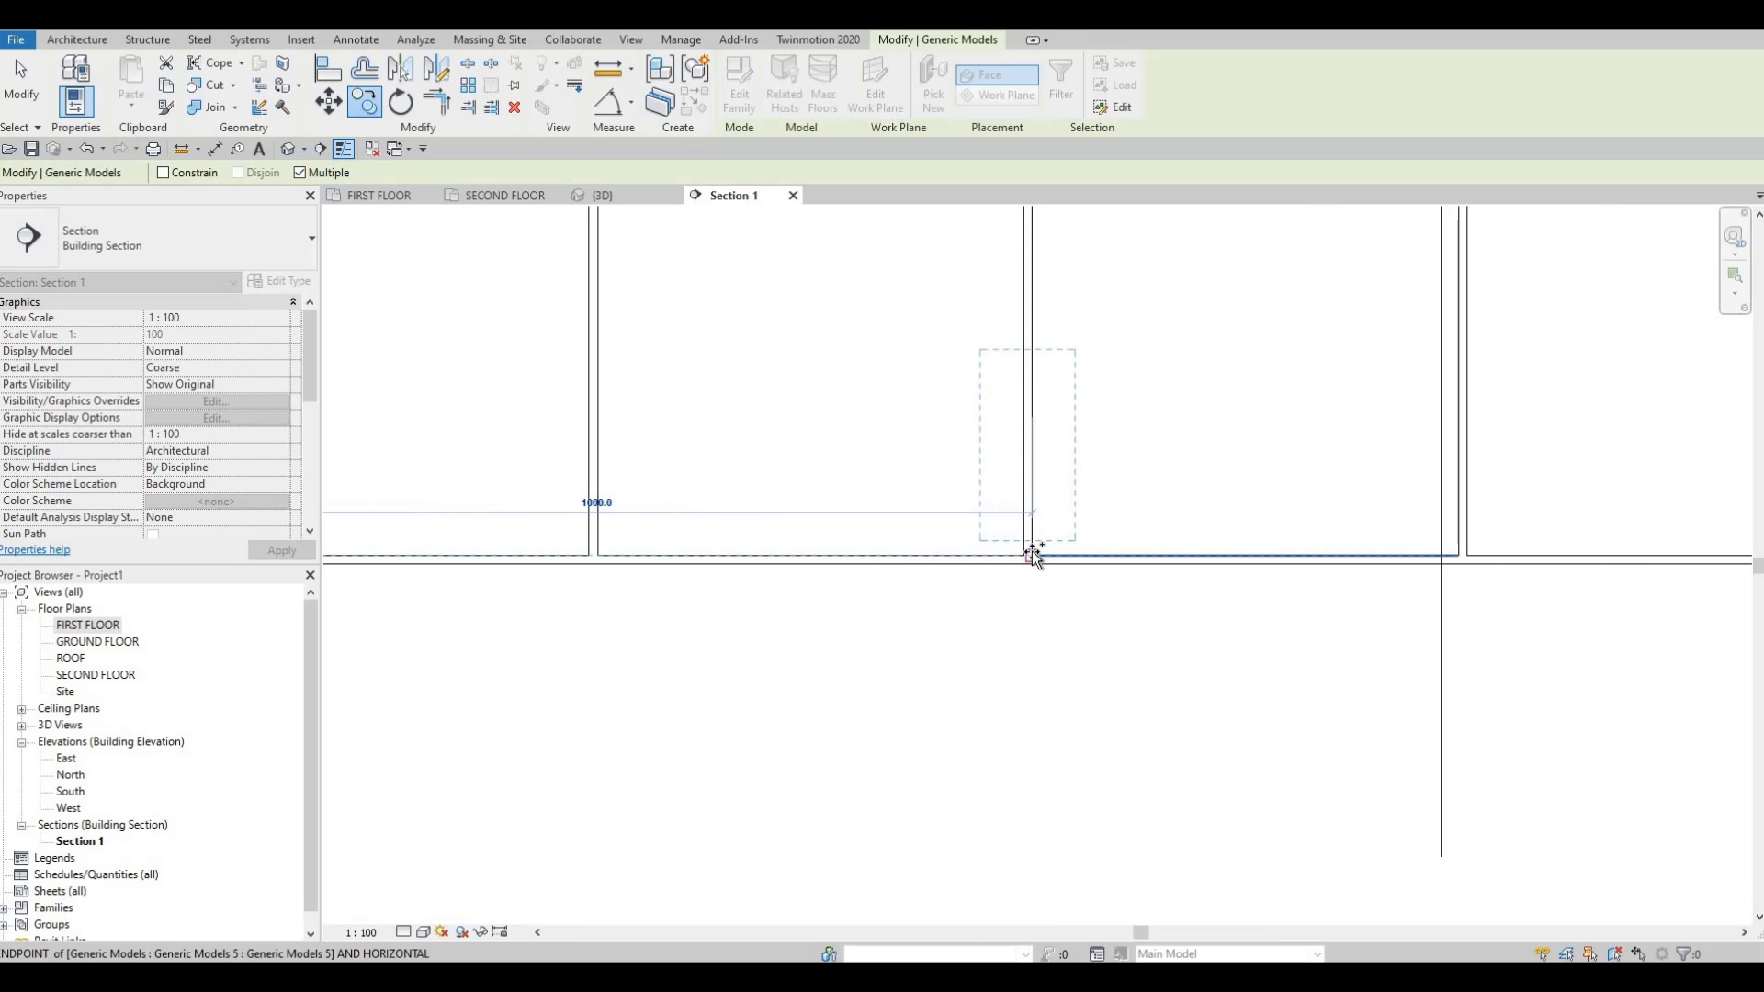
scroll(1032, 554, "up", 2)
scroll(1207, 551, "down", 4)
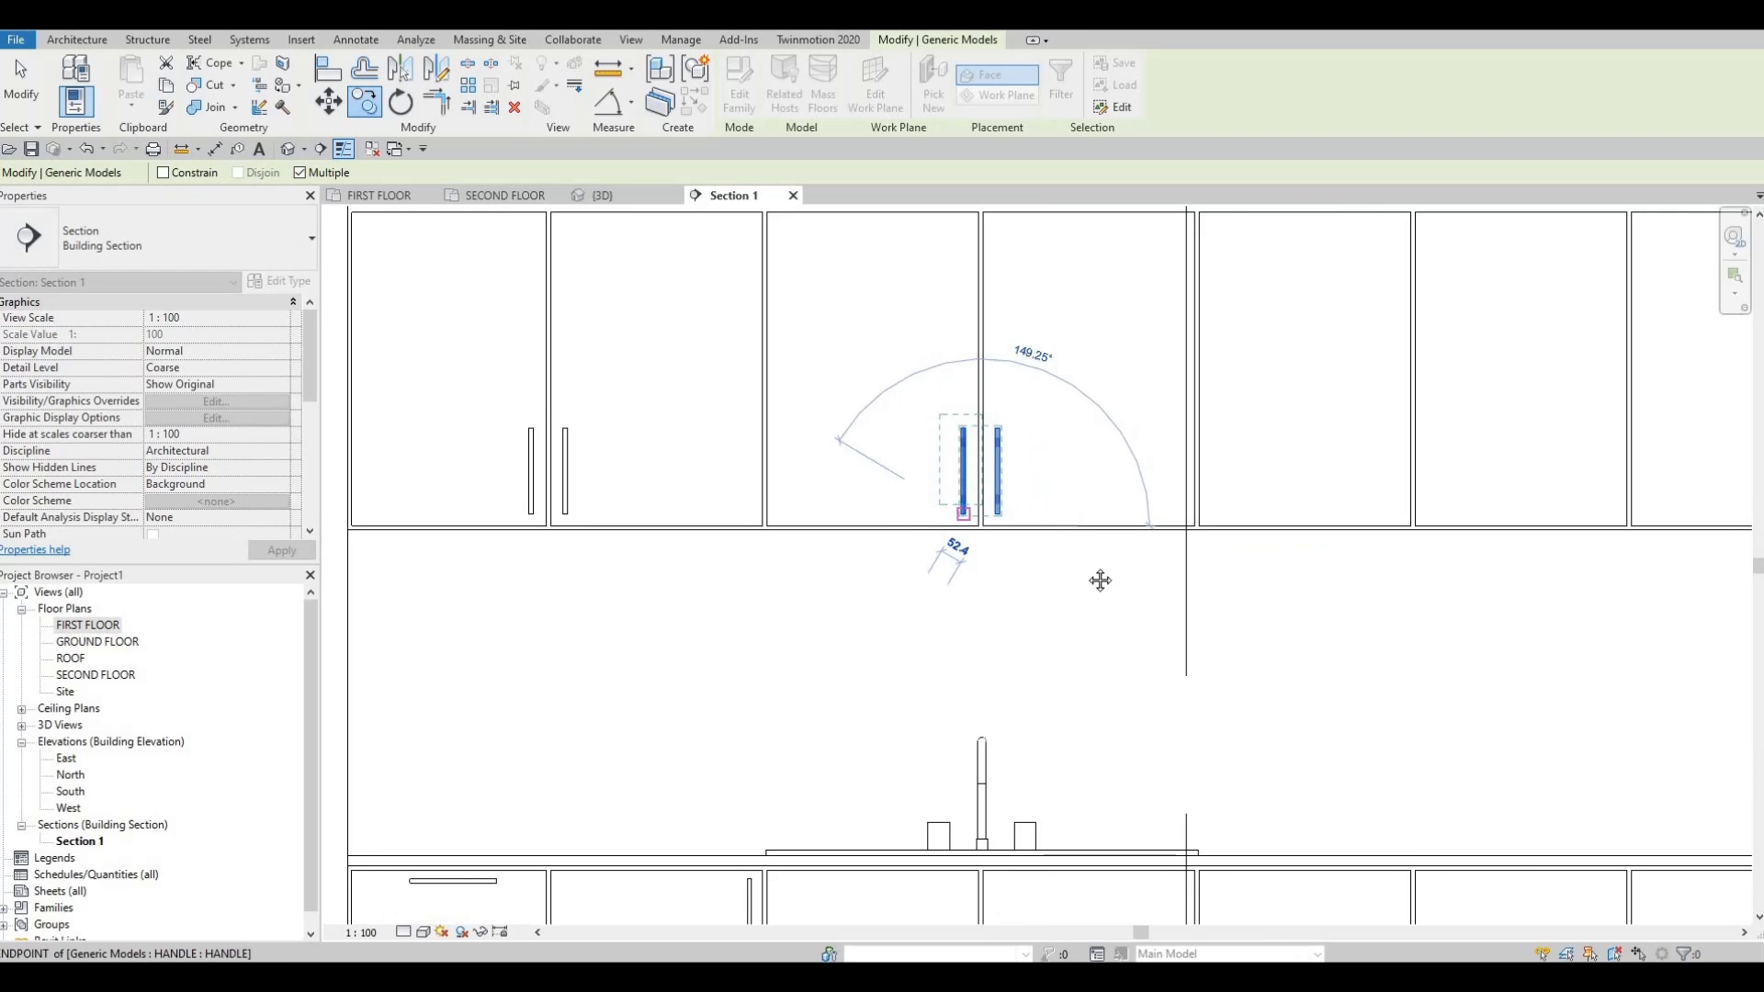
Place another copy of the handle pair at the gap between the fifth and sixth upper doors.
scroll(1287, 548, "up", 3)
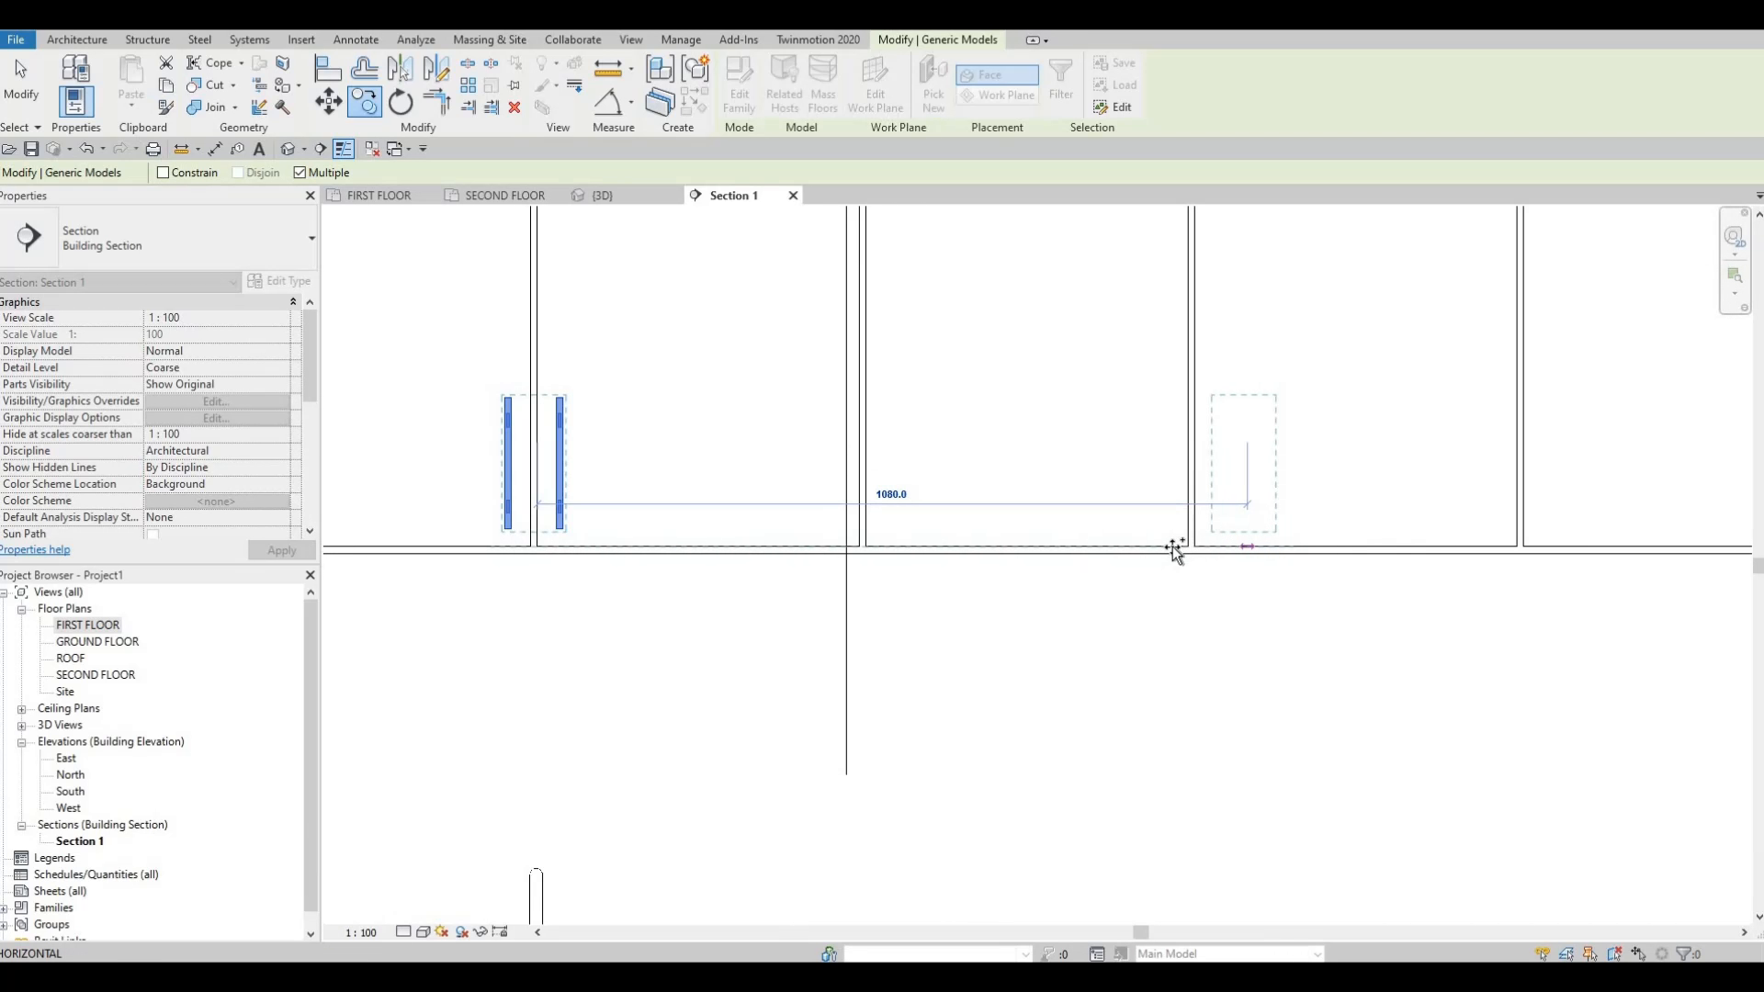
scroll(1174, 548, "up", 2)
left_click(1173, 551)
Place a further copy of the handle pair 920 mm across onto the last two upper doors and end copying.
scroll(1254, 458, "down", 3)
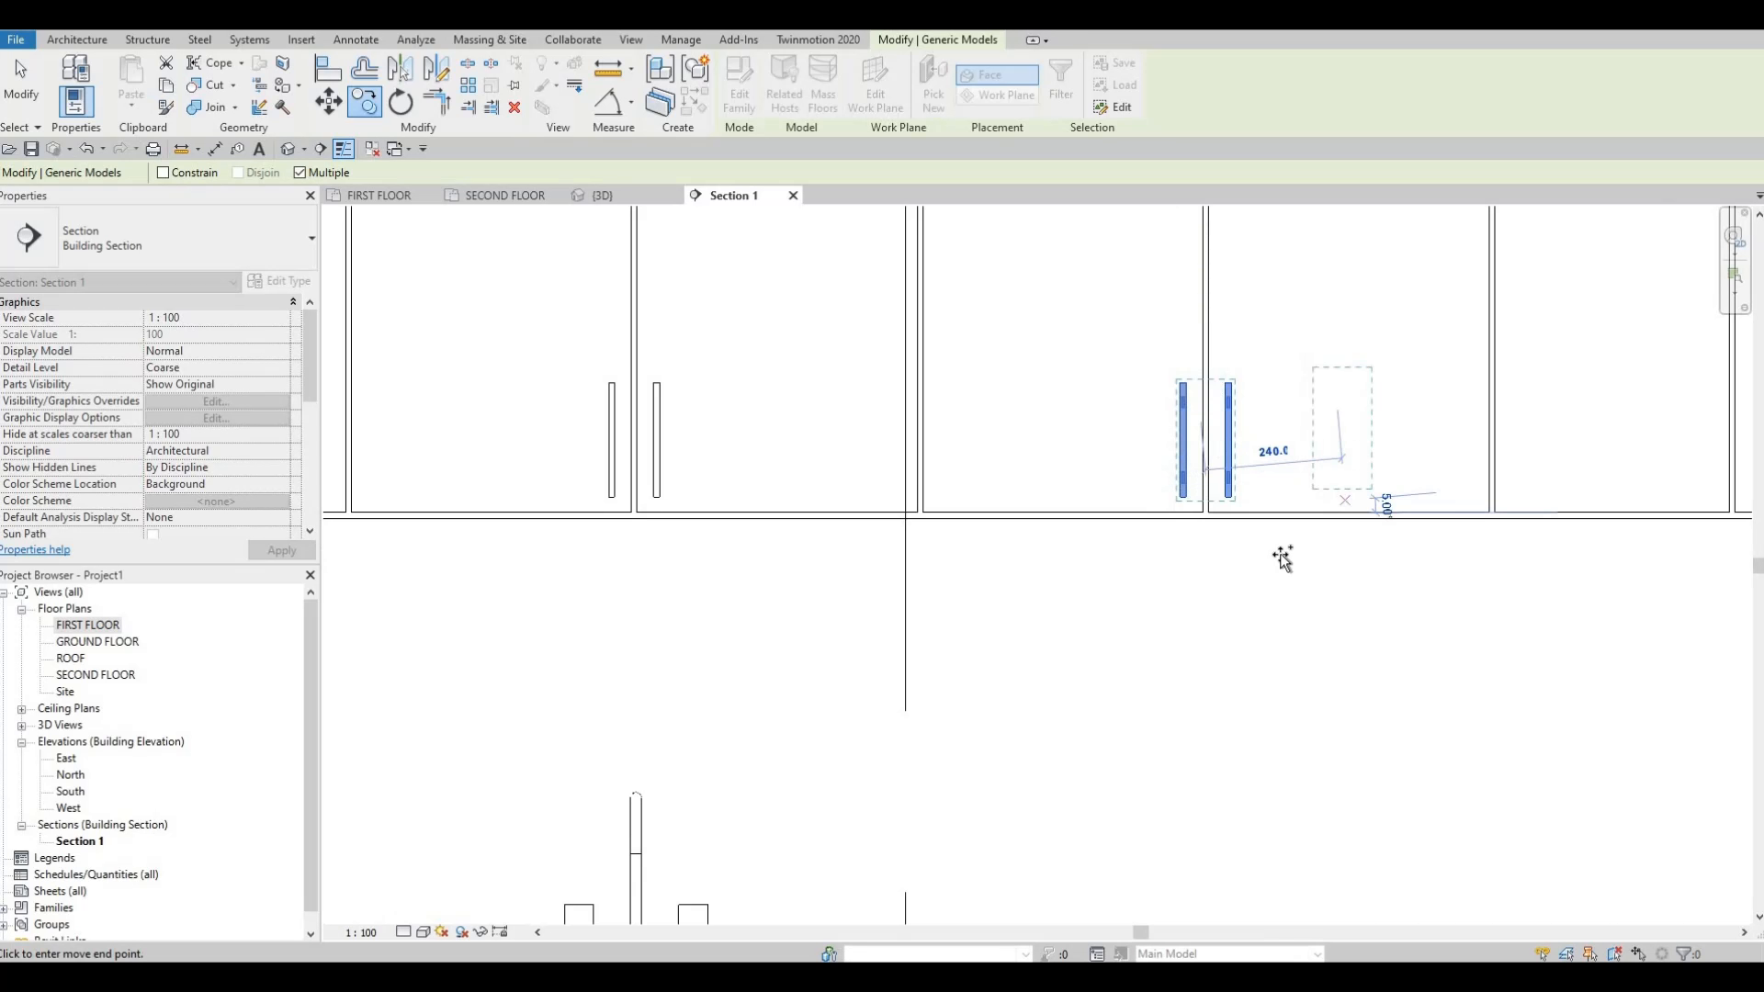
scroll(1290, 557, "up", 4)
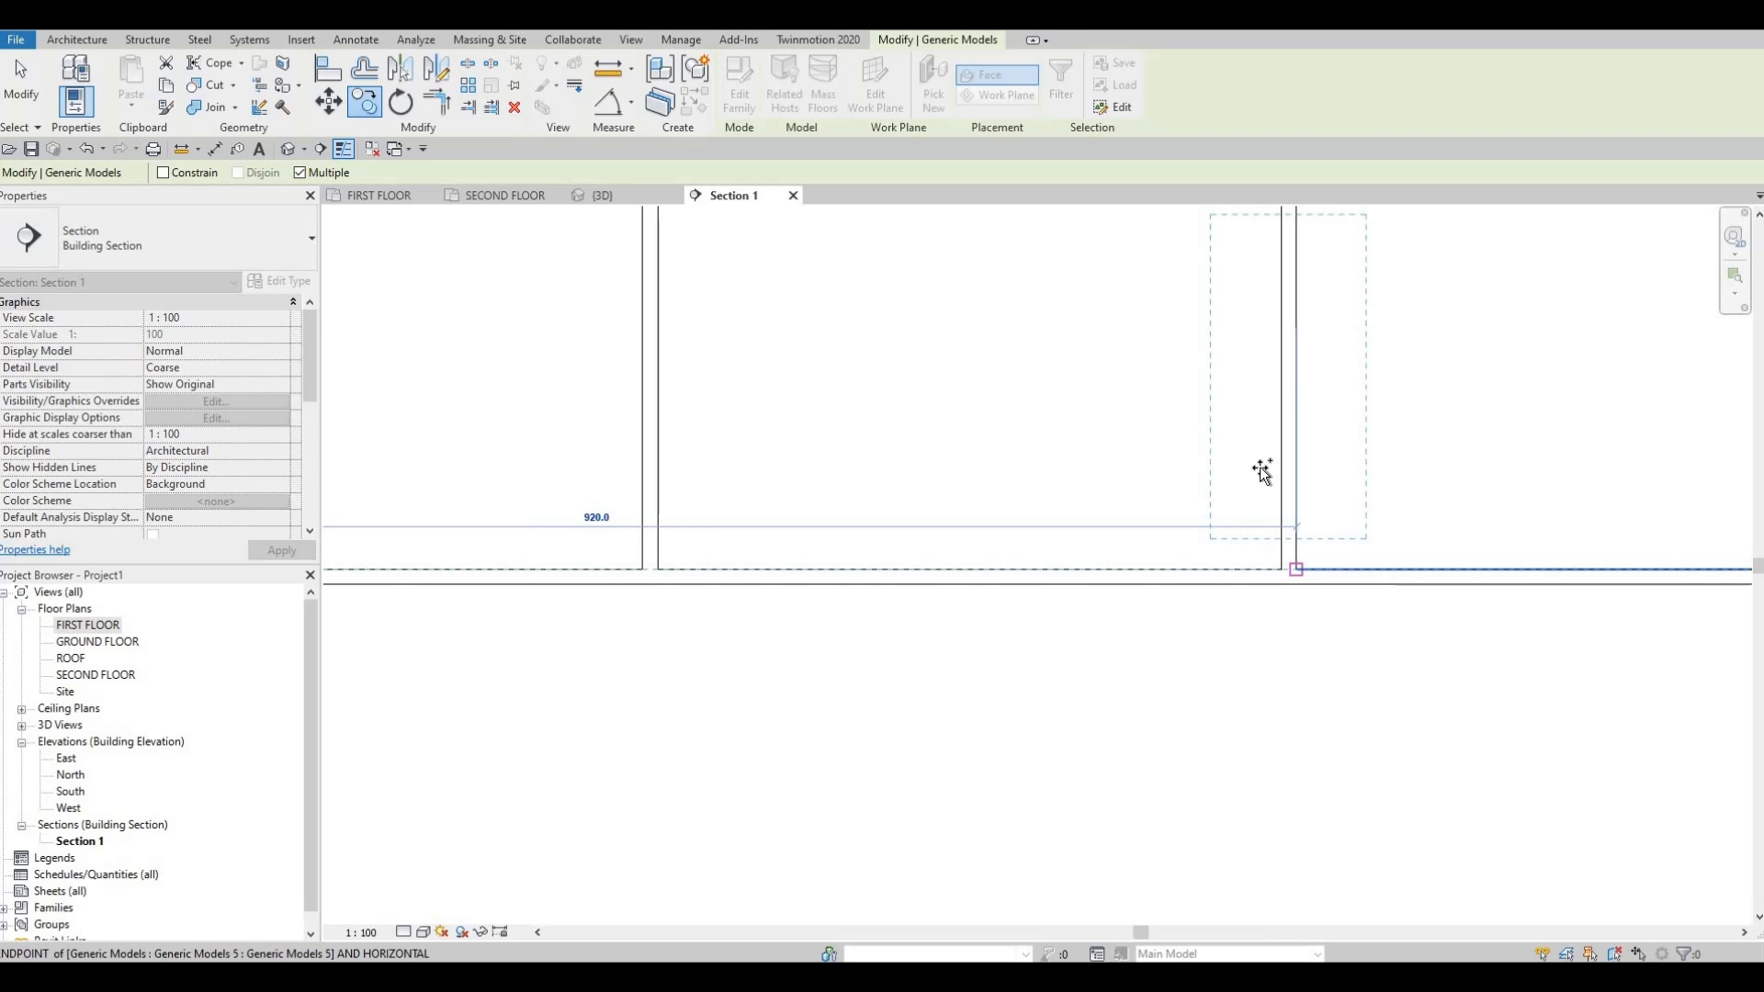
scroll(1263, 471, "down", 5)
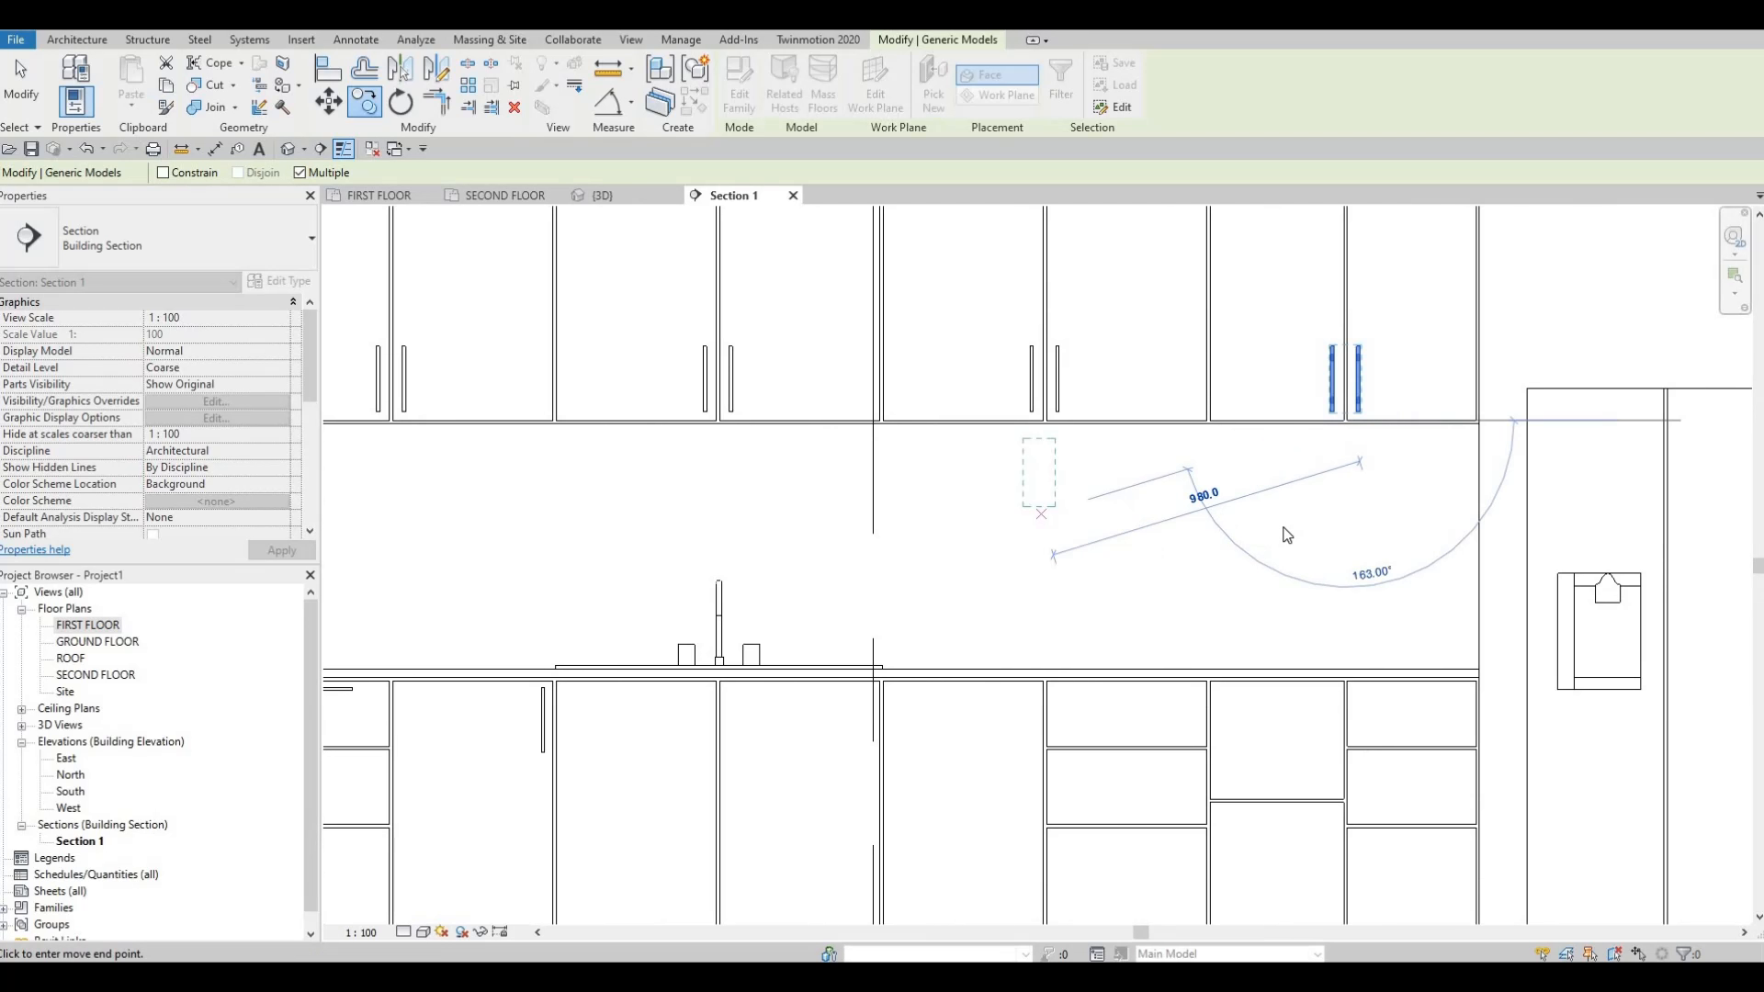
scroll(1653, 477, "down", 2)
key("Escape")
key("Escape")
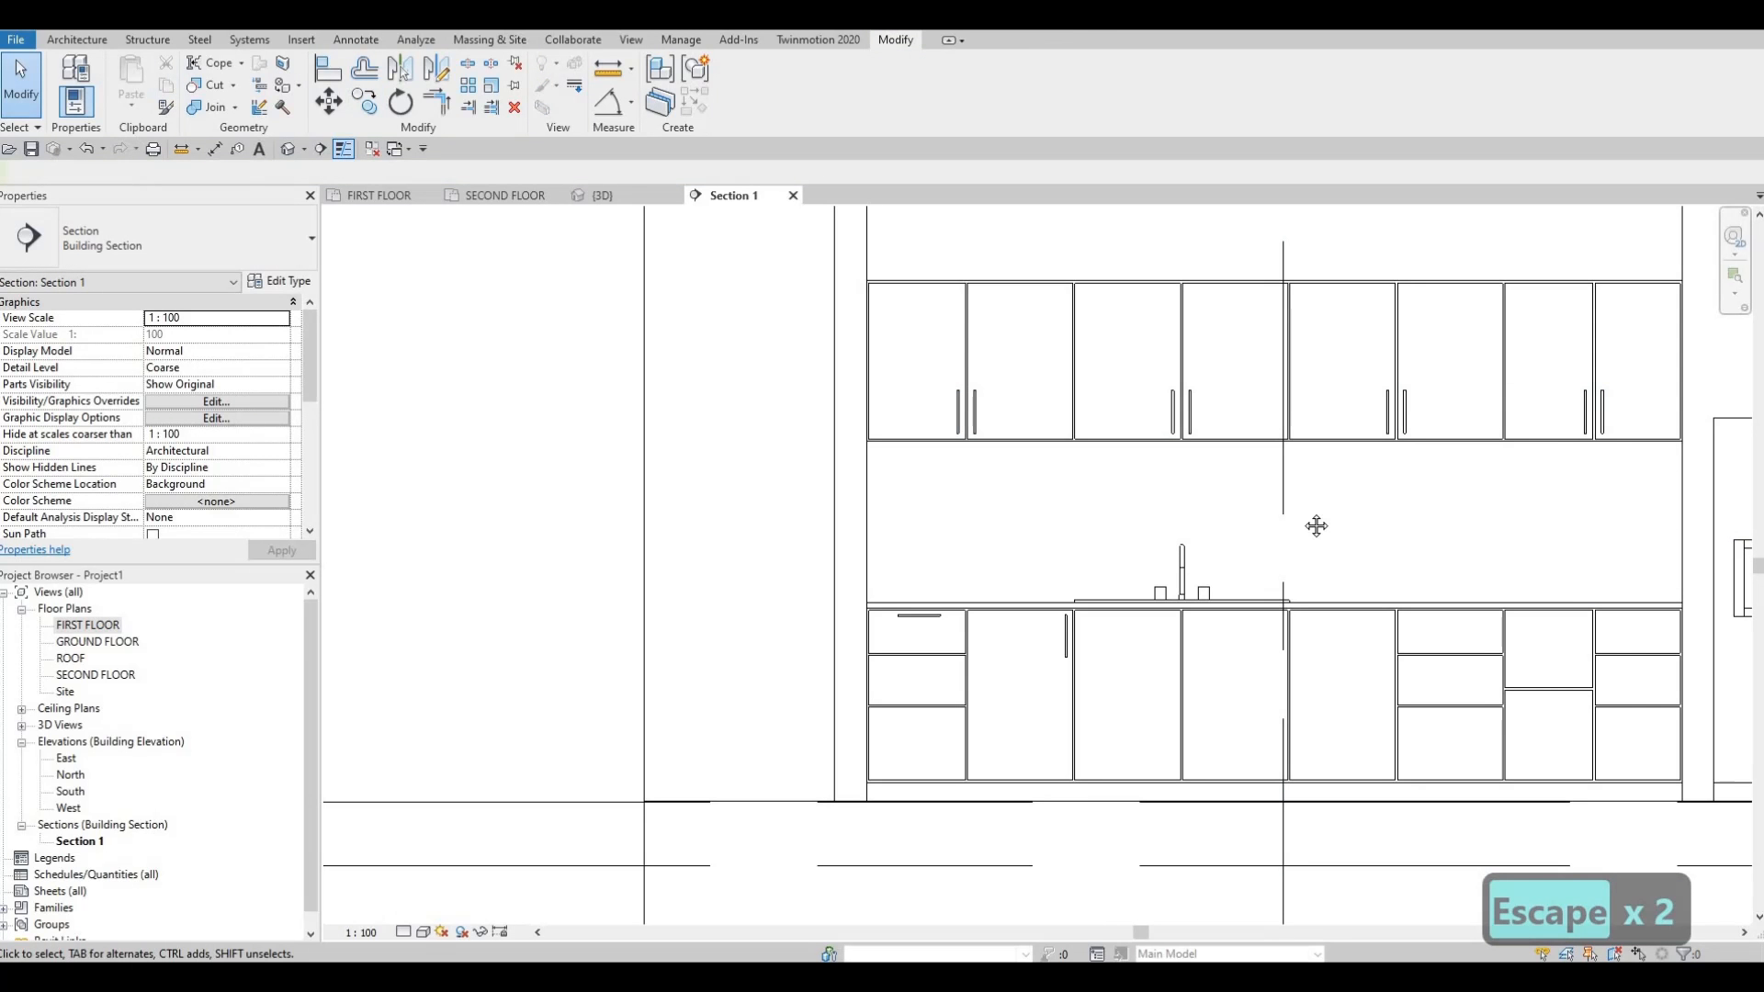
Examine the base cabinets' drawer and door layout and the handles already placed there.
scroll(980, 544, "down", 3)
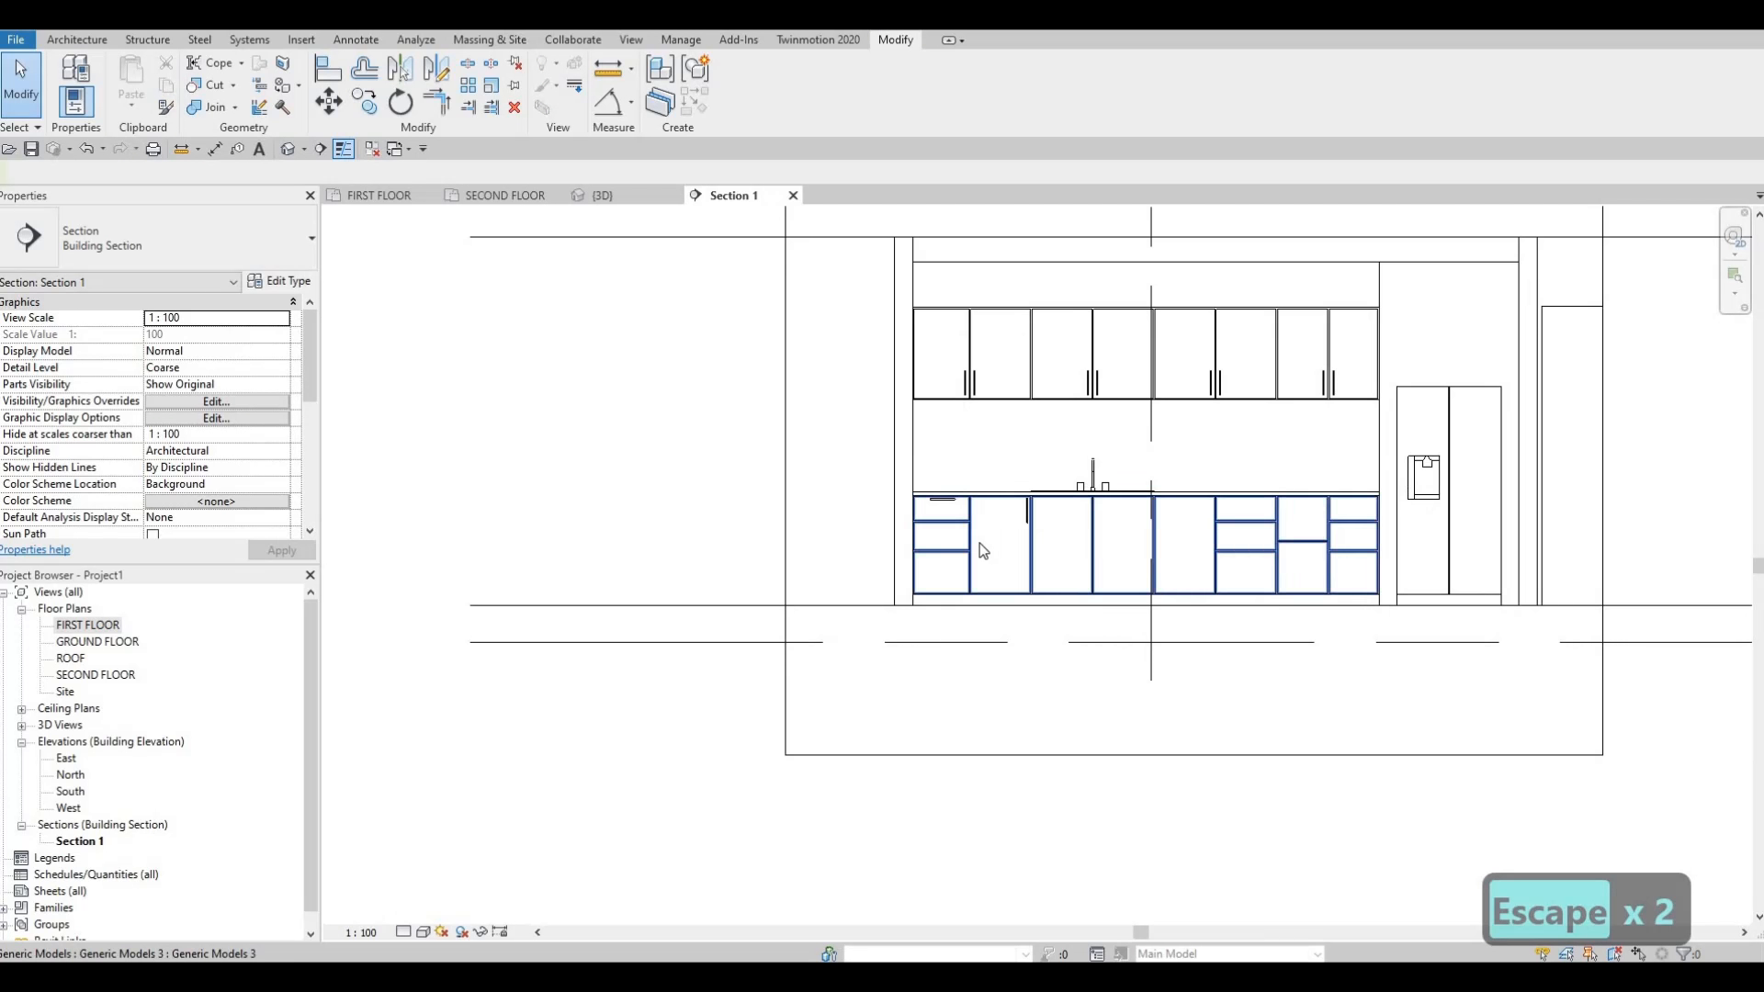
scroll(979, 543, "up", 5)
scroll(1056, 520, "down", 4)
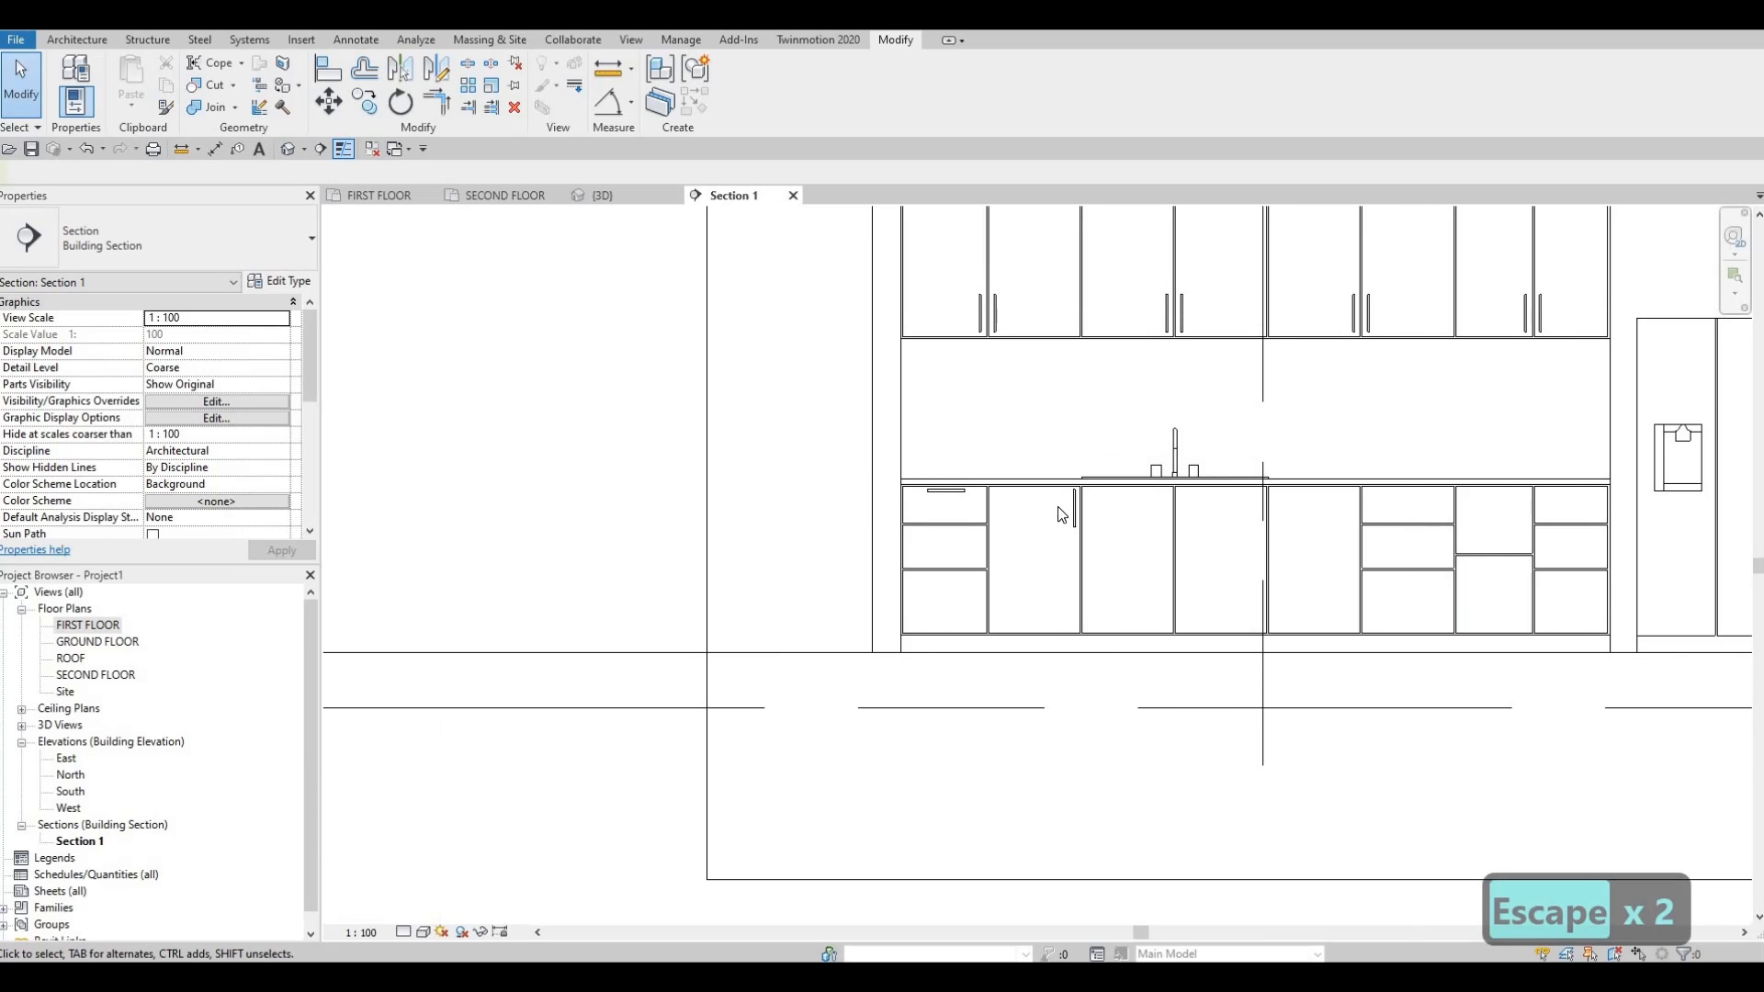
scroll(886, 506, "up", 2)
scroll(886, 505, "up", 4)
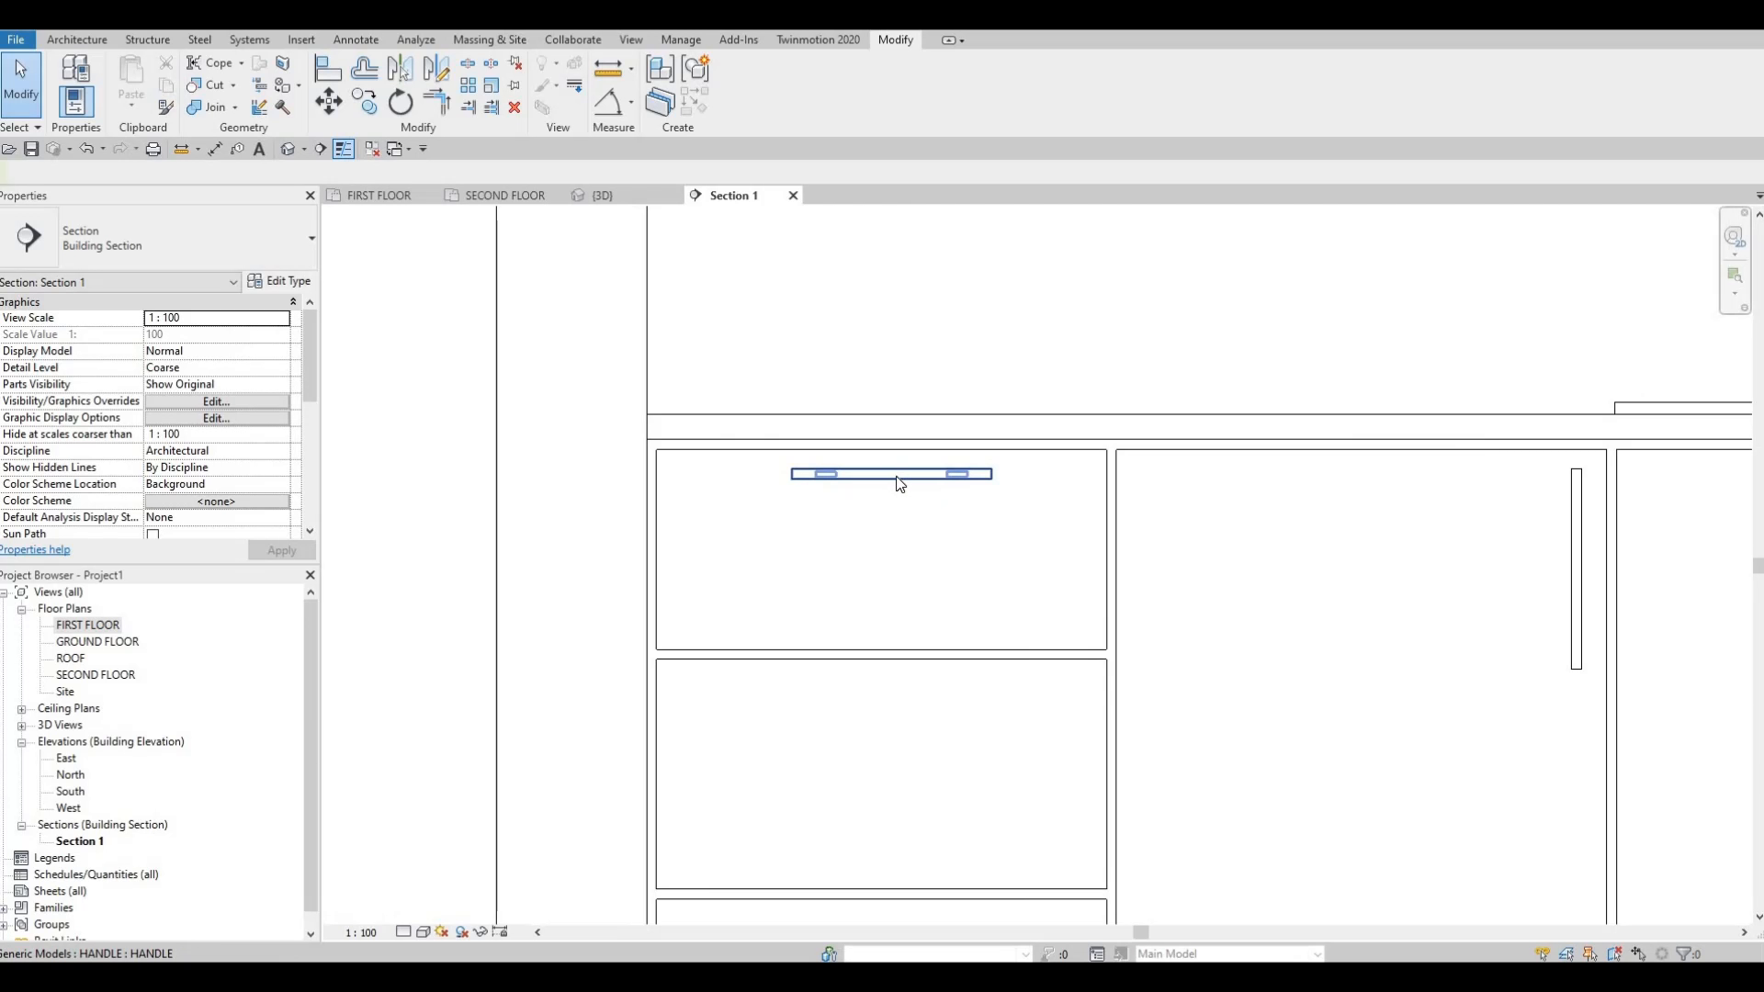
scroll(885, 452, "down", 2)
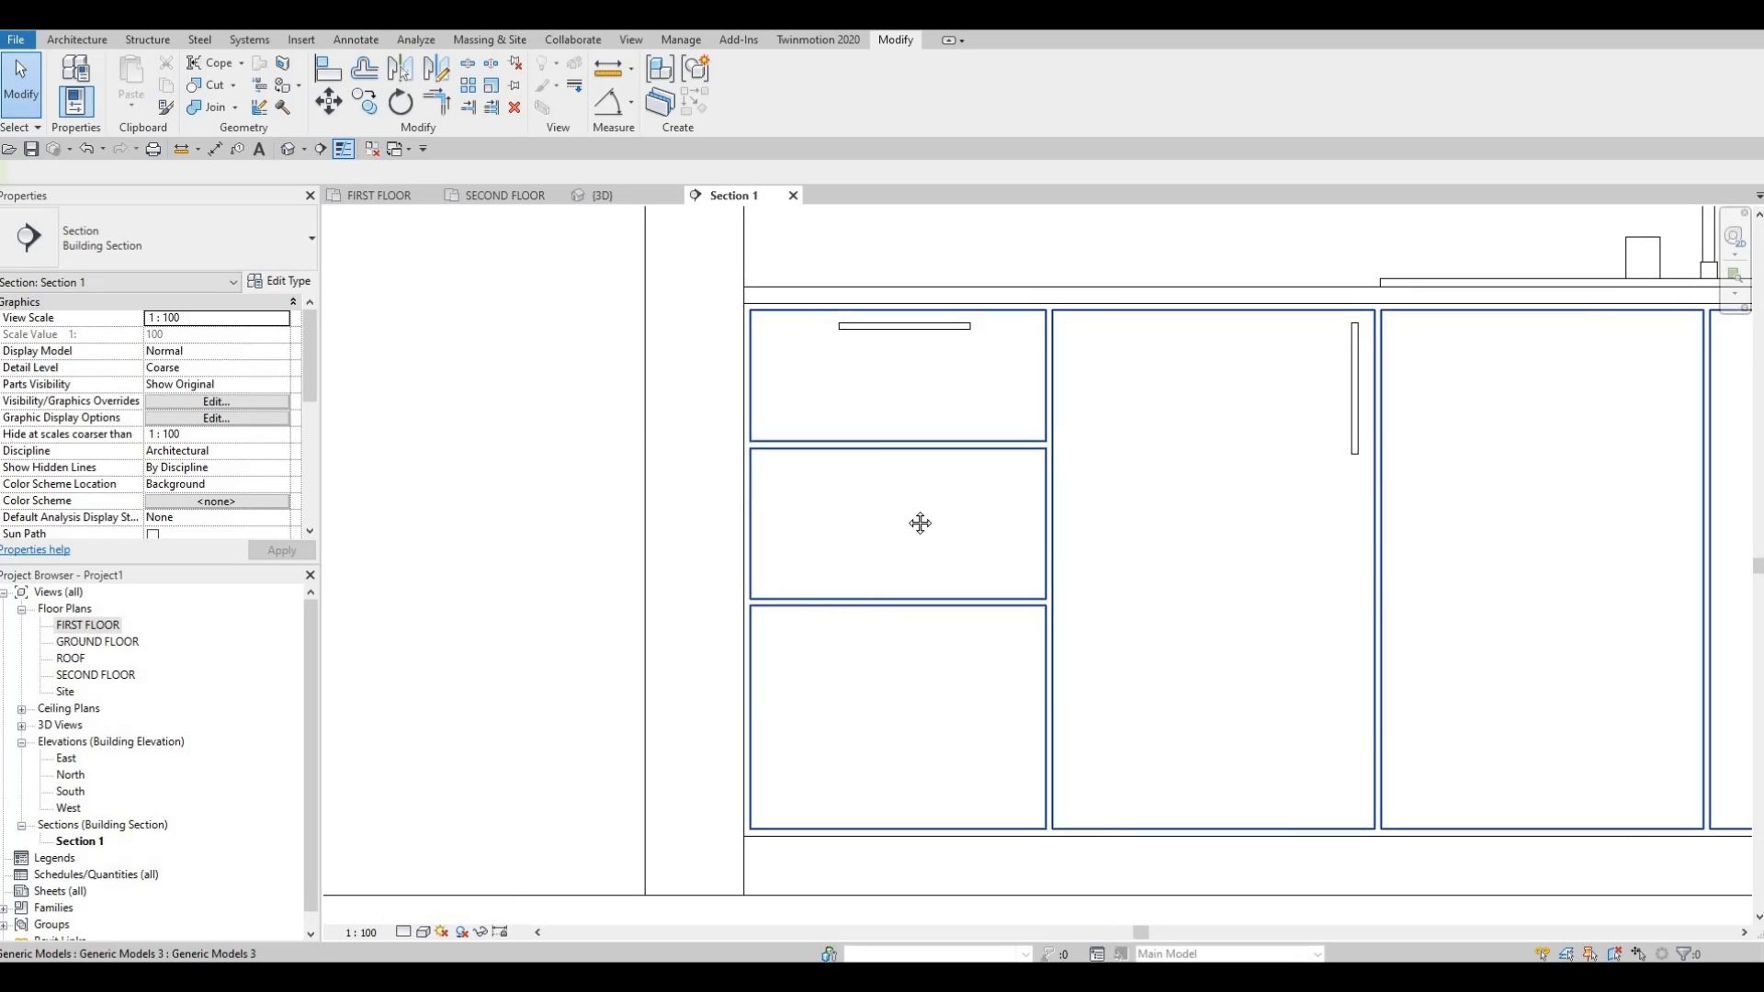
scroll(931, 446, "down", 5)
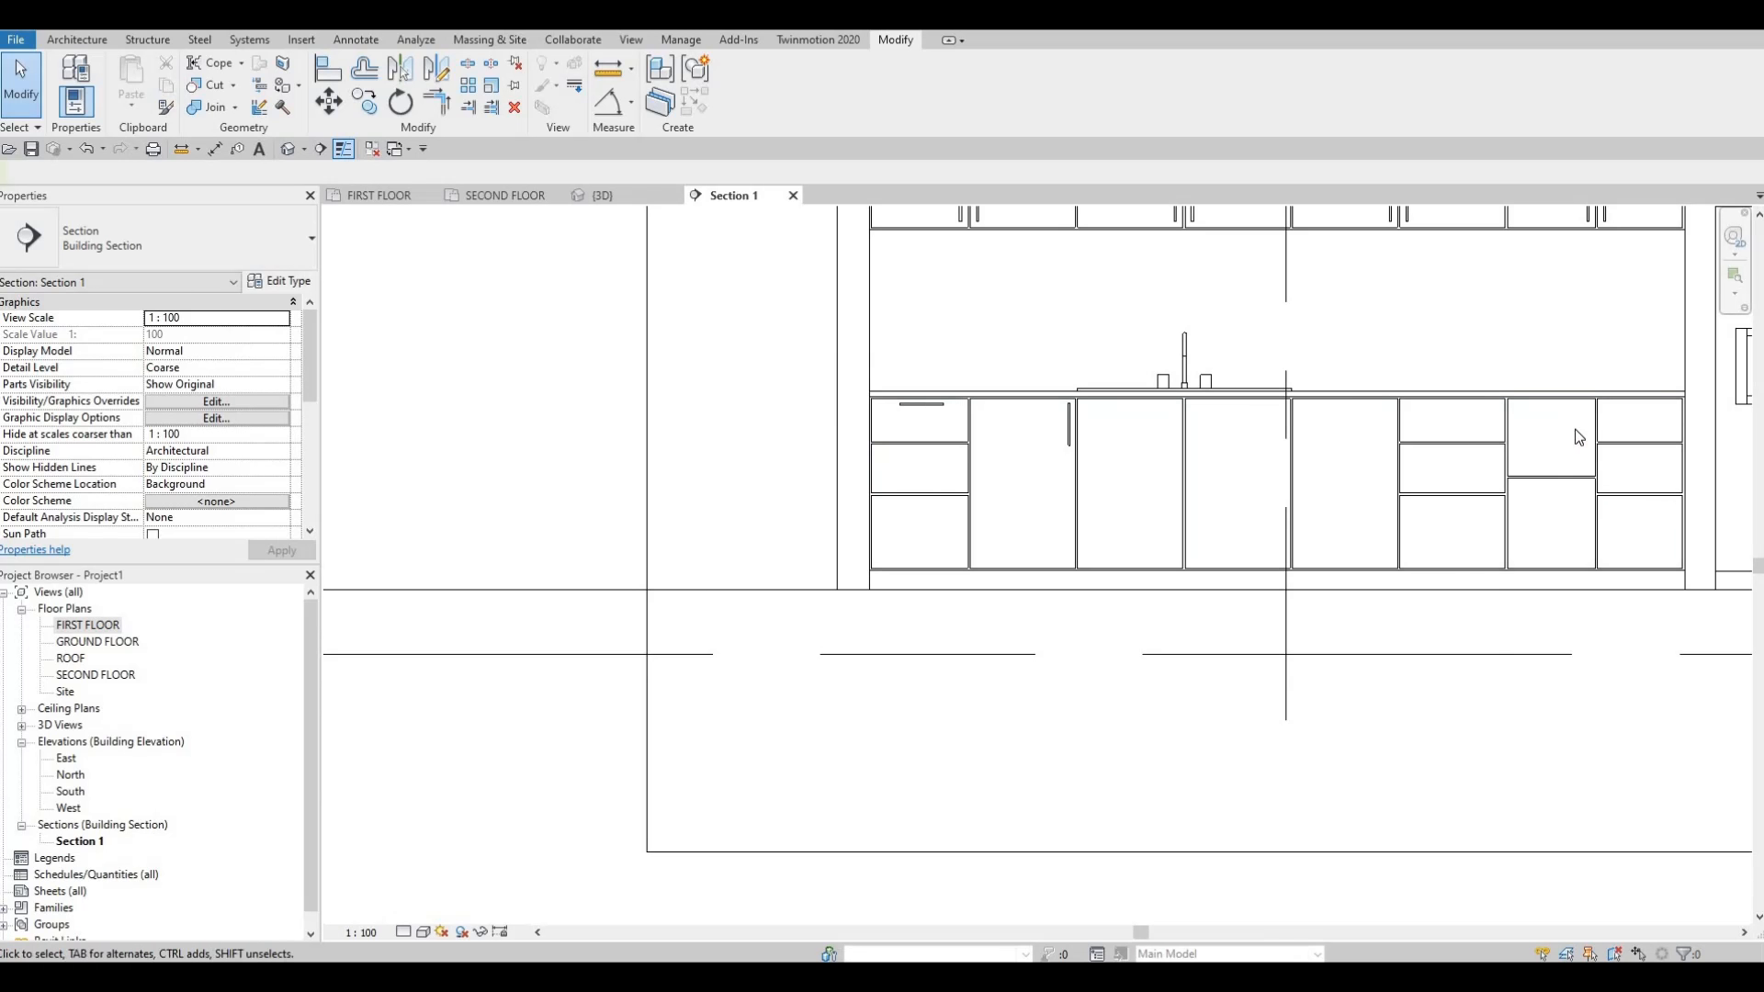
scroll(1576, 430, "up", 1)
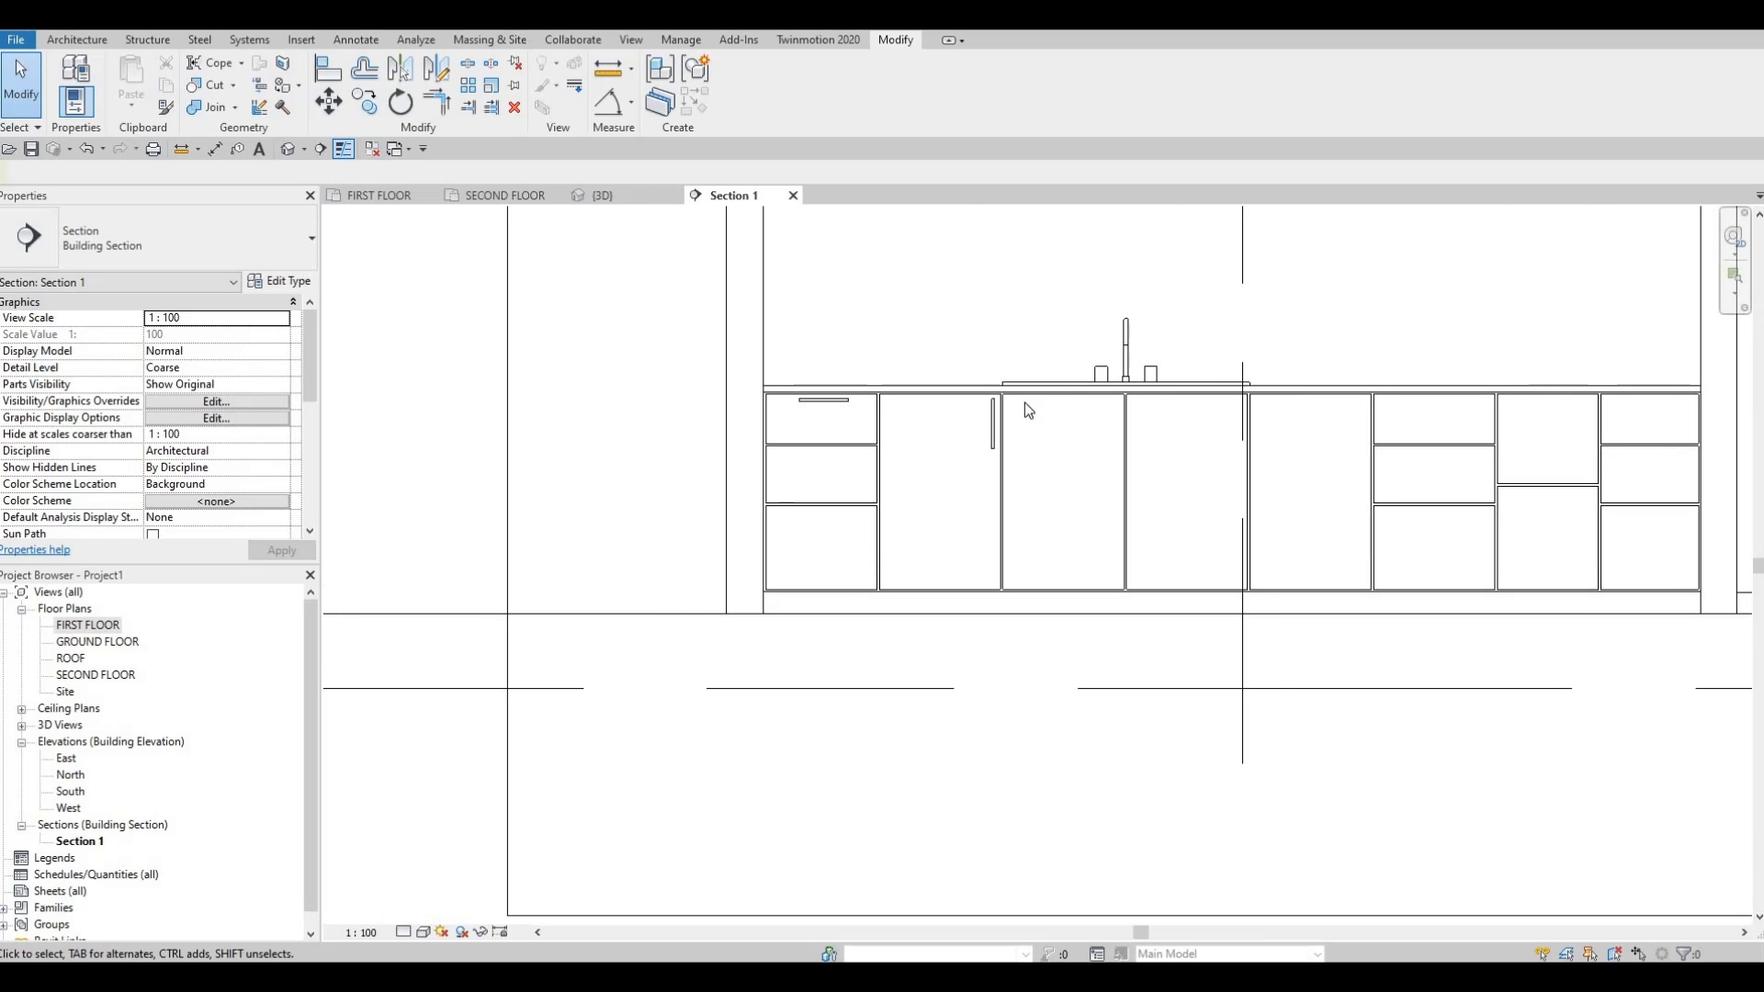
Mirror a copy of the first base door's handle onto the second base door about a vertical axis drawn through their gap.
scroll(967, 439, "up", 5)
key("Escape")
left_click(972, 437)
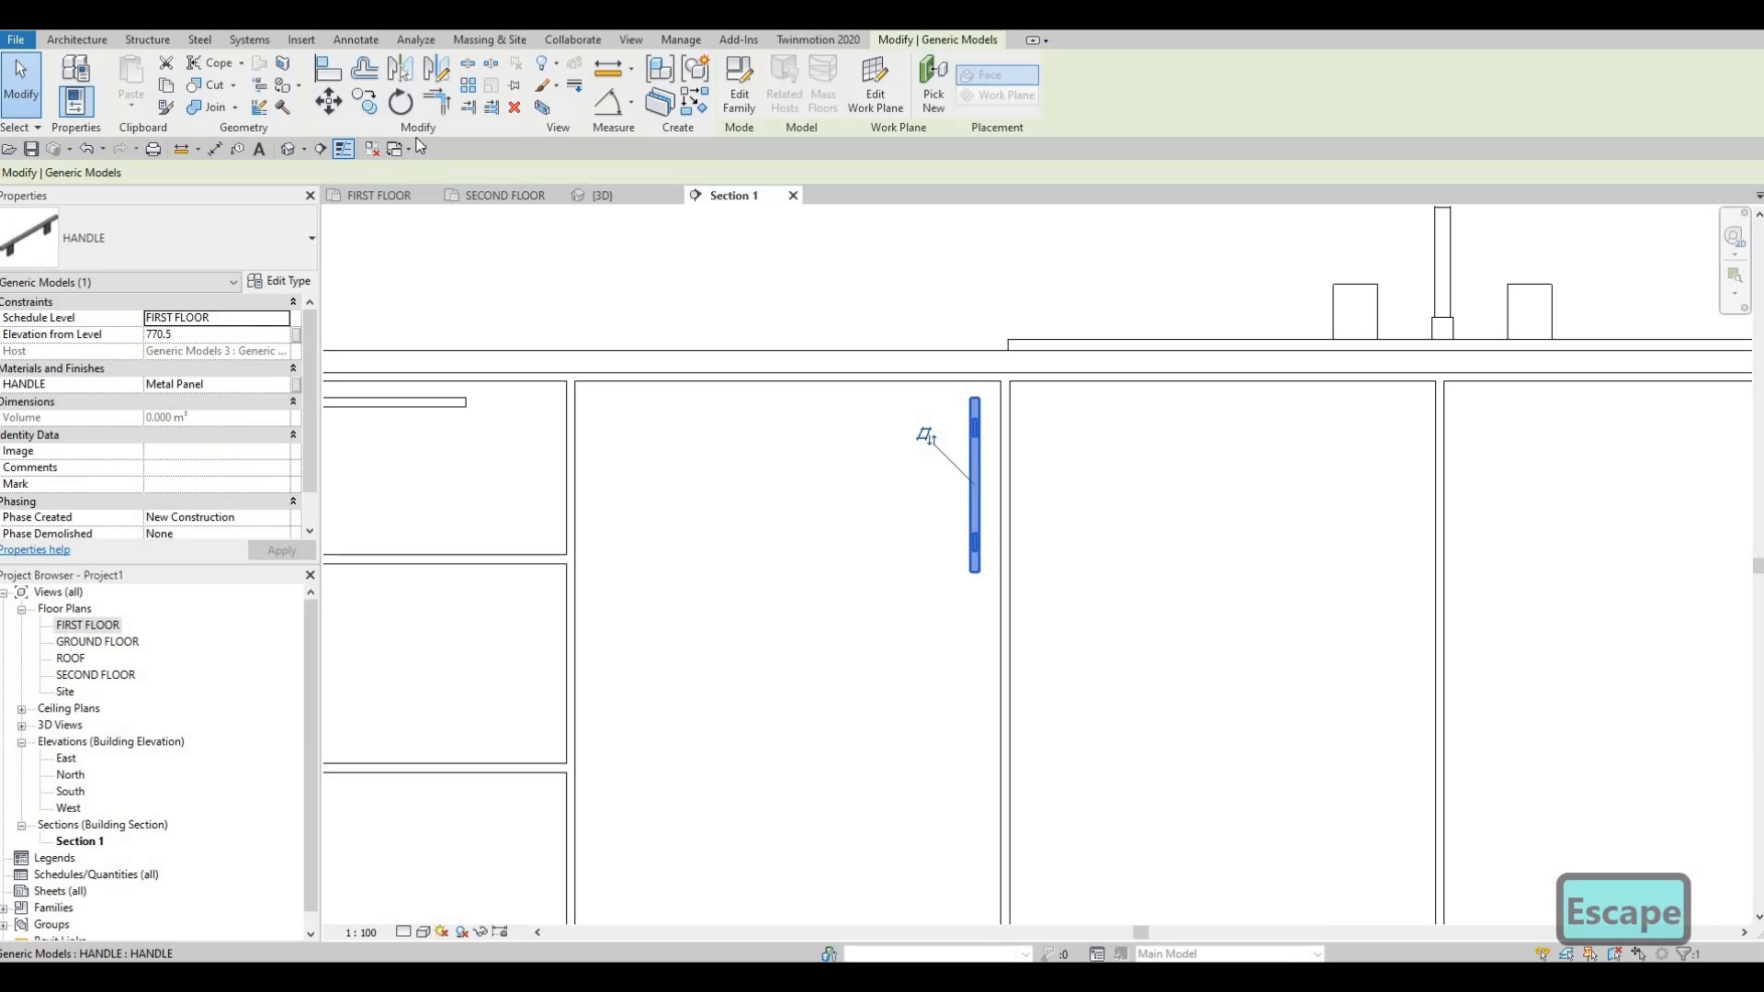
key("d")
key("m")
scroll(965, 446, "up", 5)
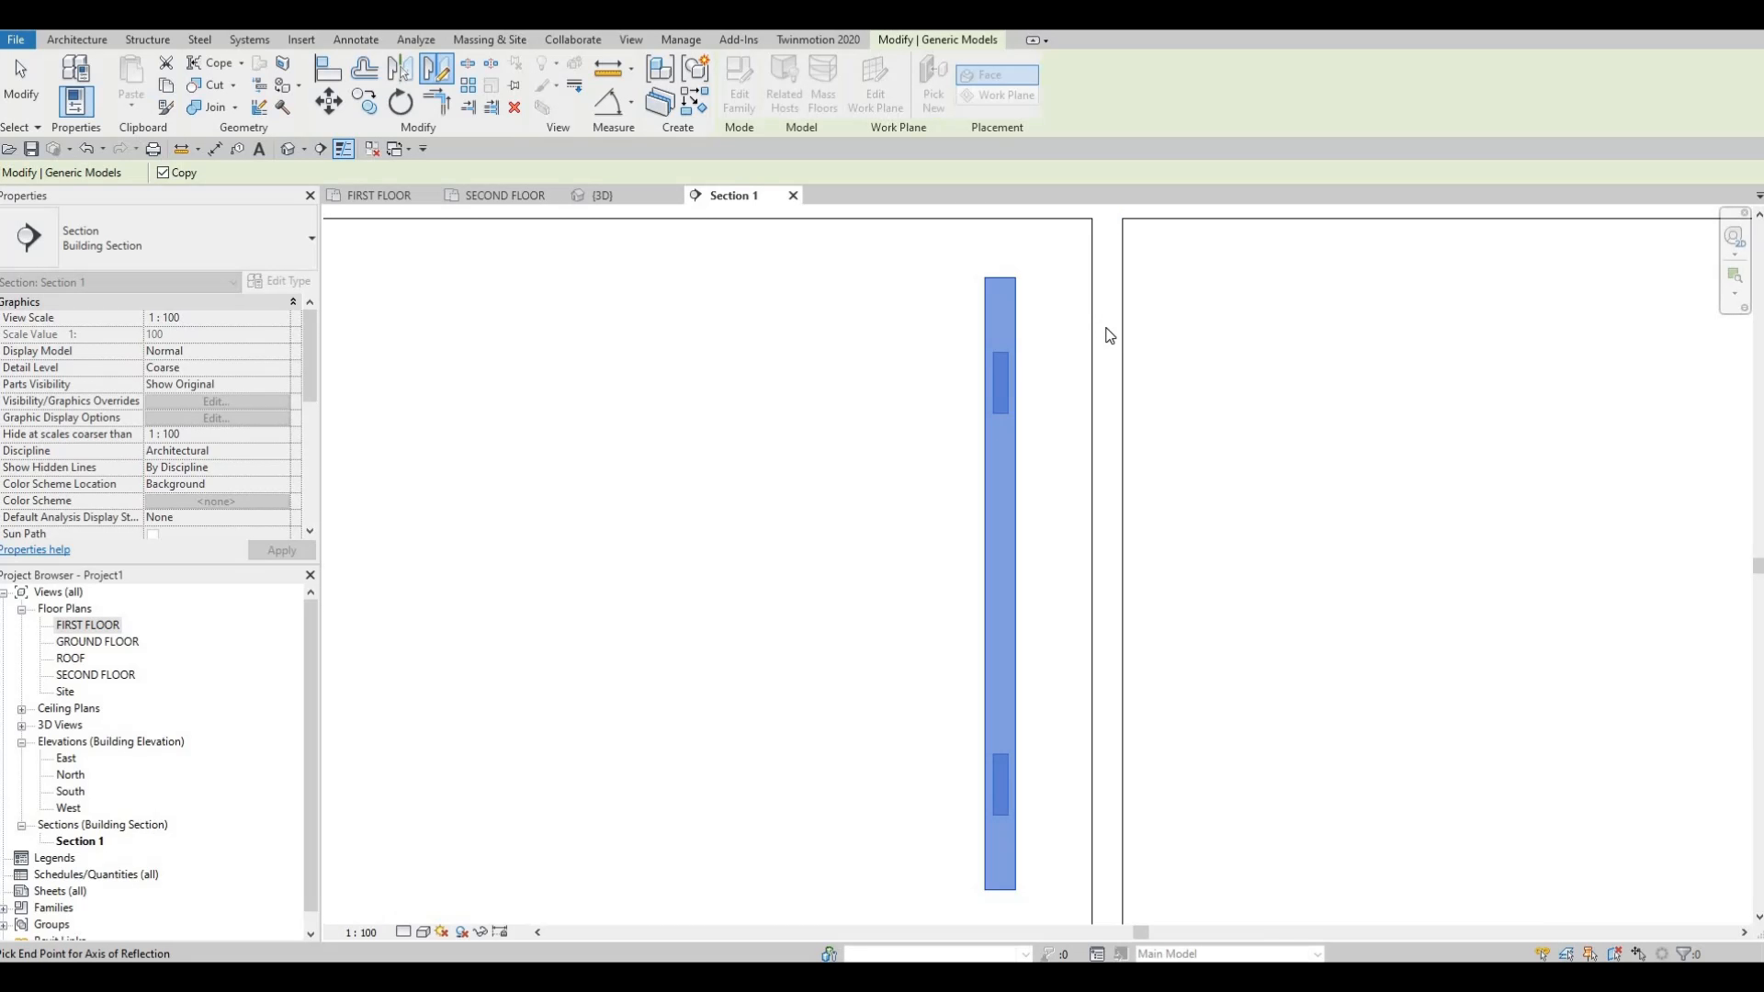
left_click(1108, 323)
scroll(866, 422, "down", 2)
key("Escape")
key("Escape")
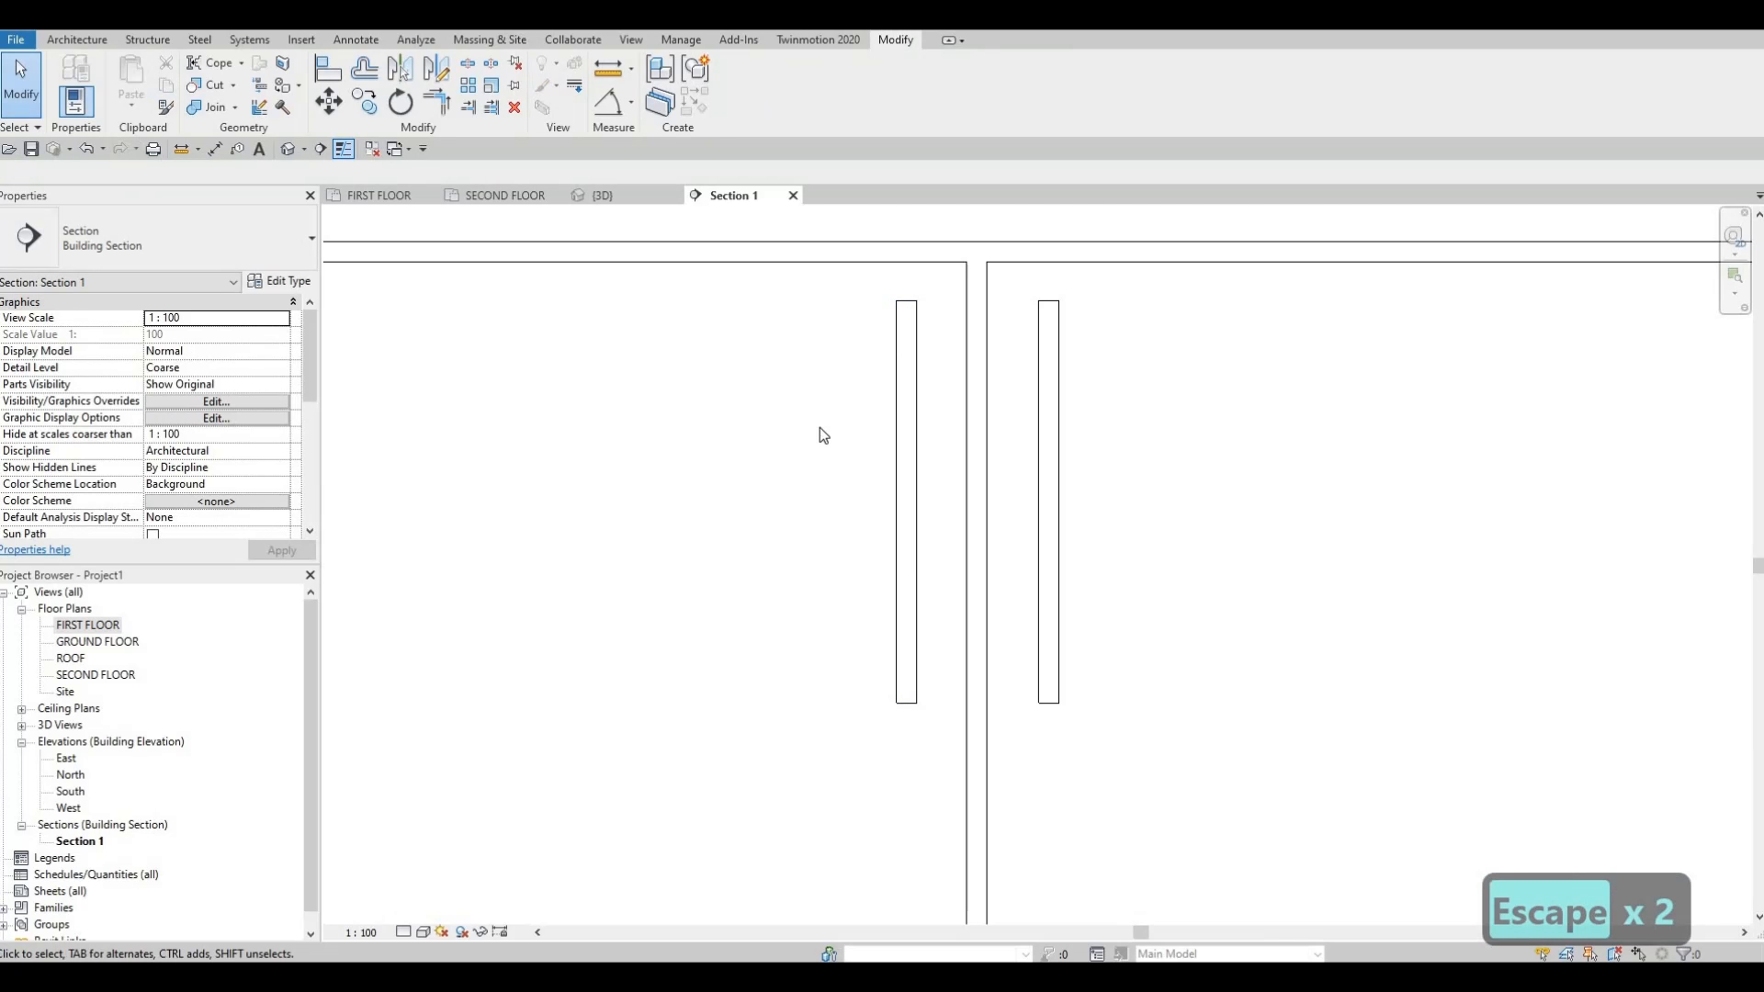
Copy the handle pair from the first two base doors 500 mm across to the gap between the second and third doors.
scroll(863, 799, "down", 2)
left_click_drag(778, 327, 1139, 781)
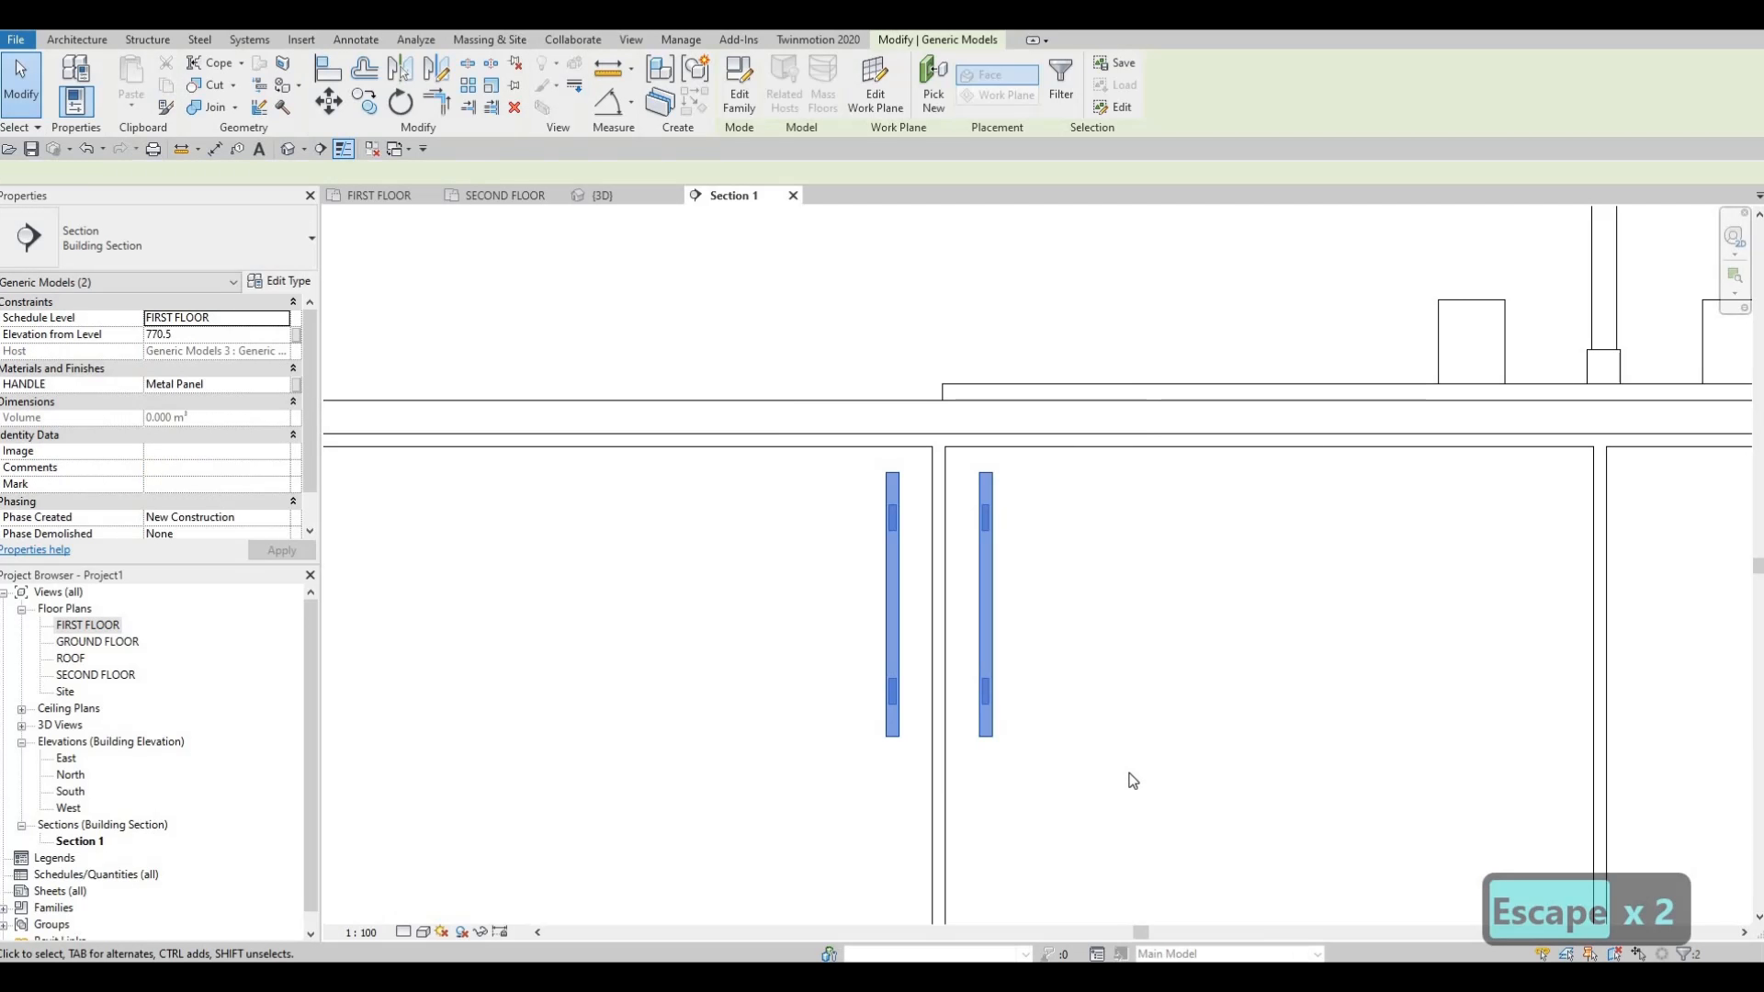
key("c")
key("o")
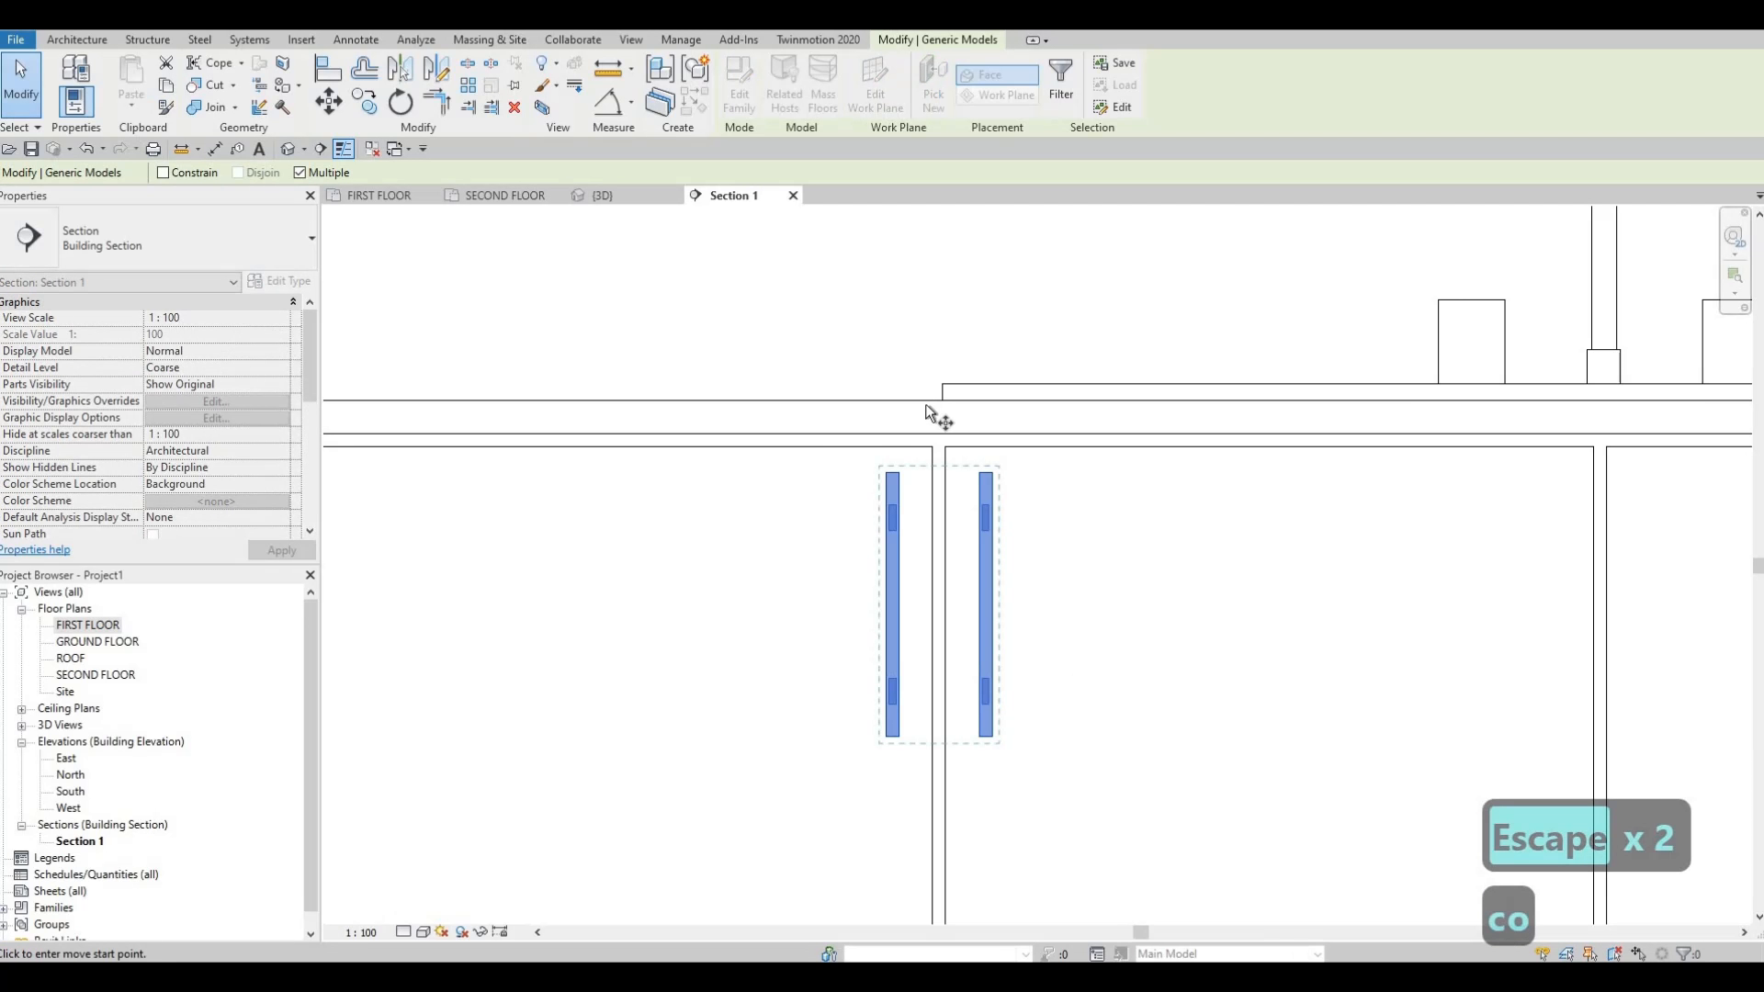
scroll(913, 421, "up", 2)
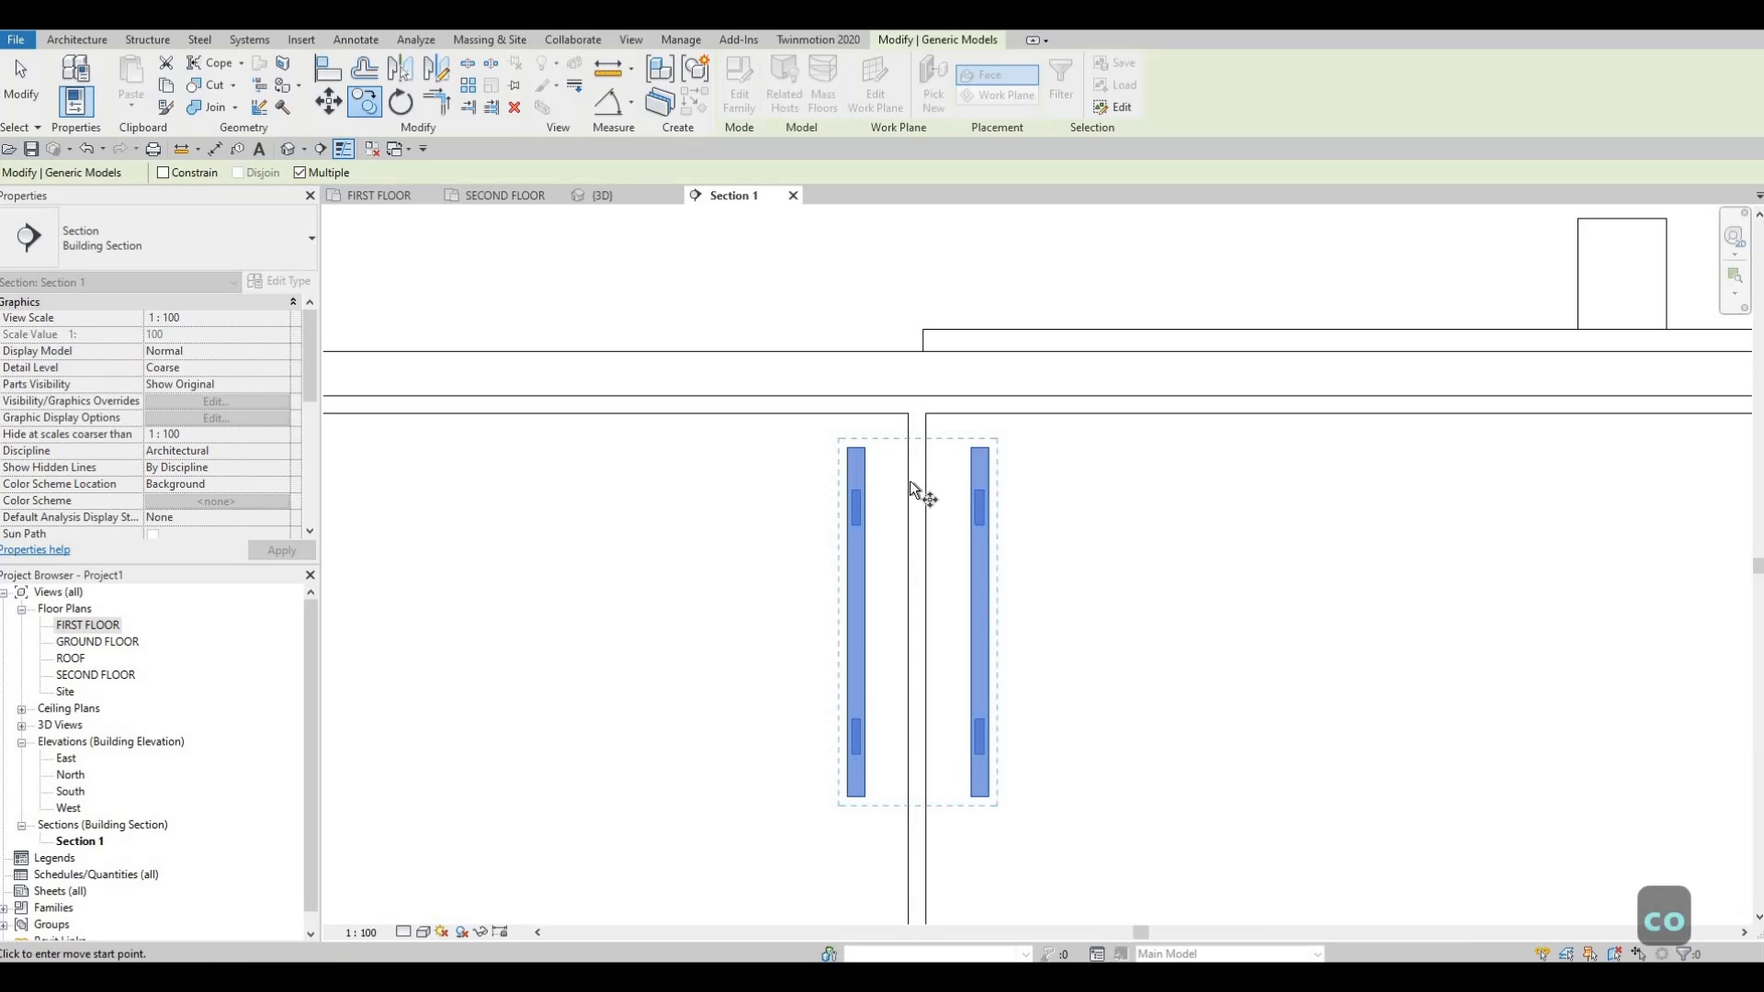
left_click(907, 415)
scroll(913, 416, "down", 4)
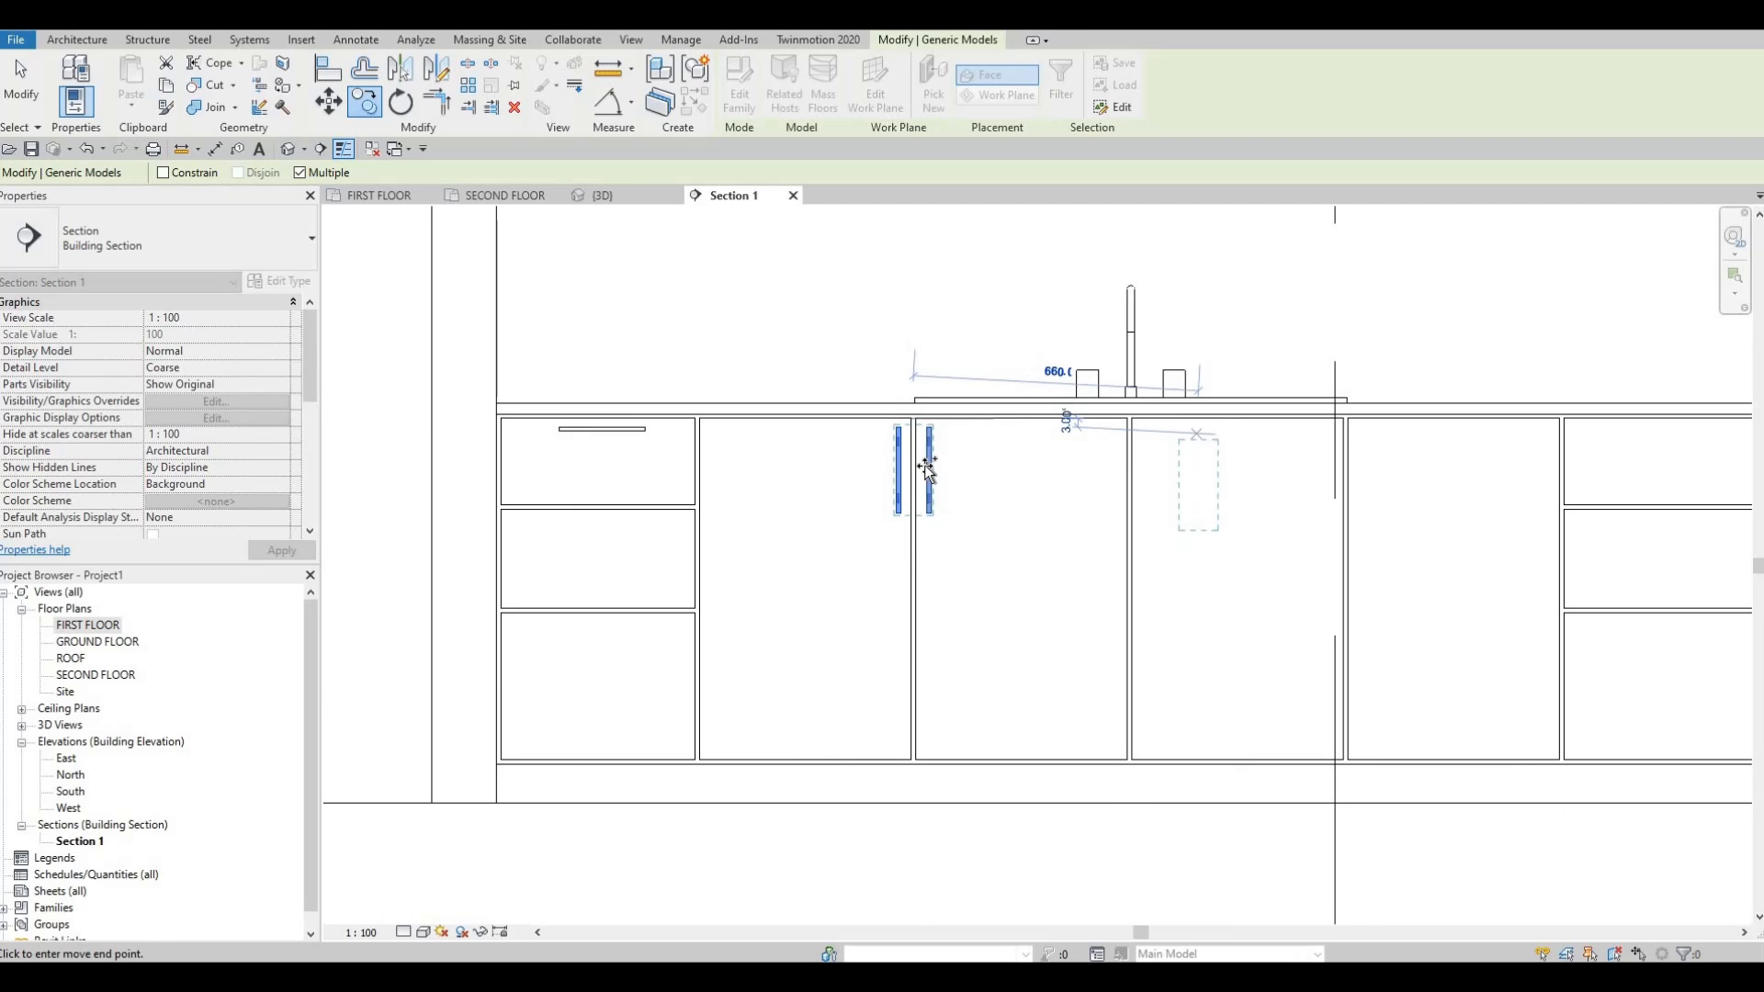
scroll(1203, 432, "up", 1)
middle_click_drag(1160, 463, 1053, 477)
scroll(839, 526, "up", 1)
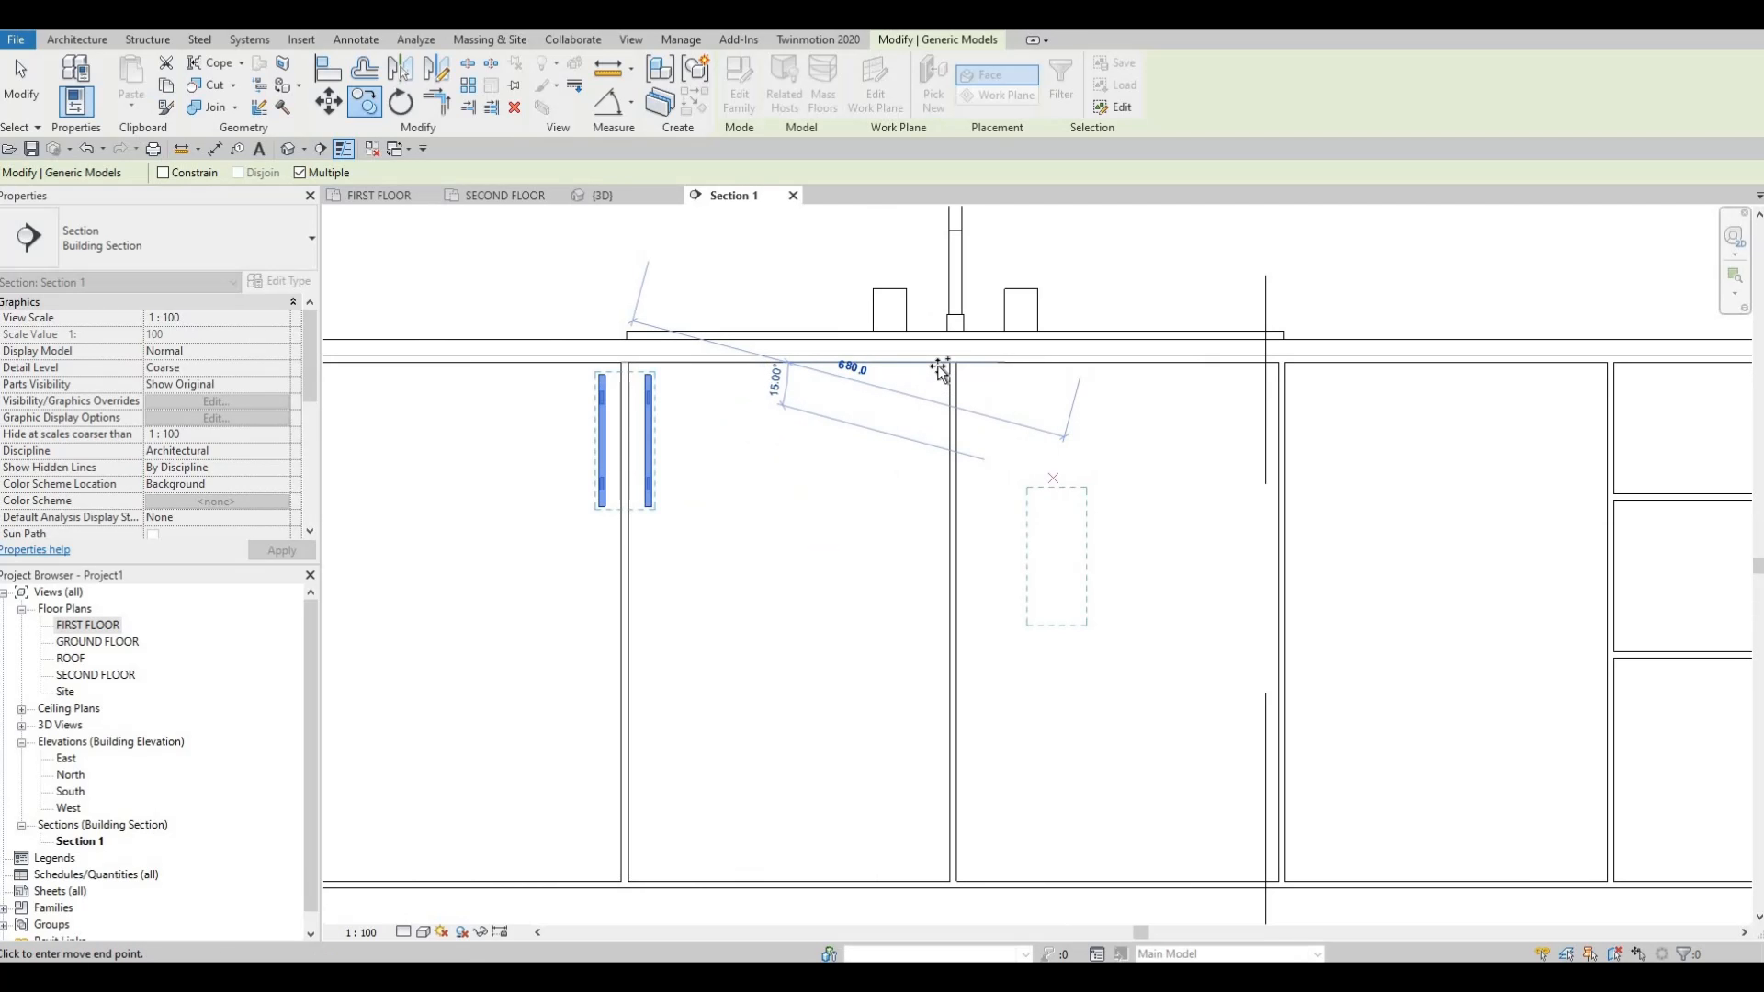
scroll(955, 360, "up", 2)
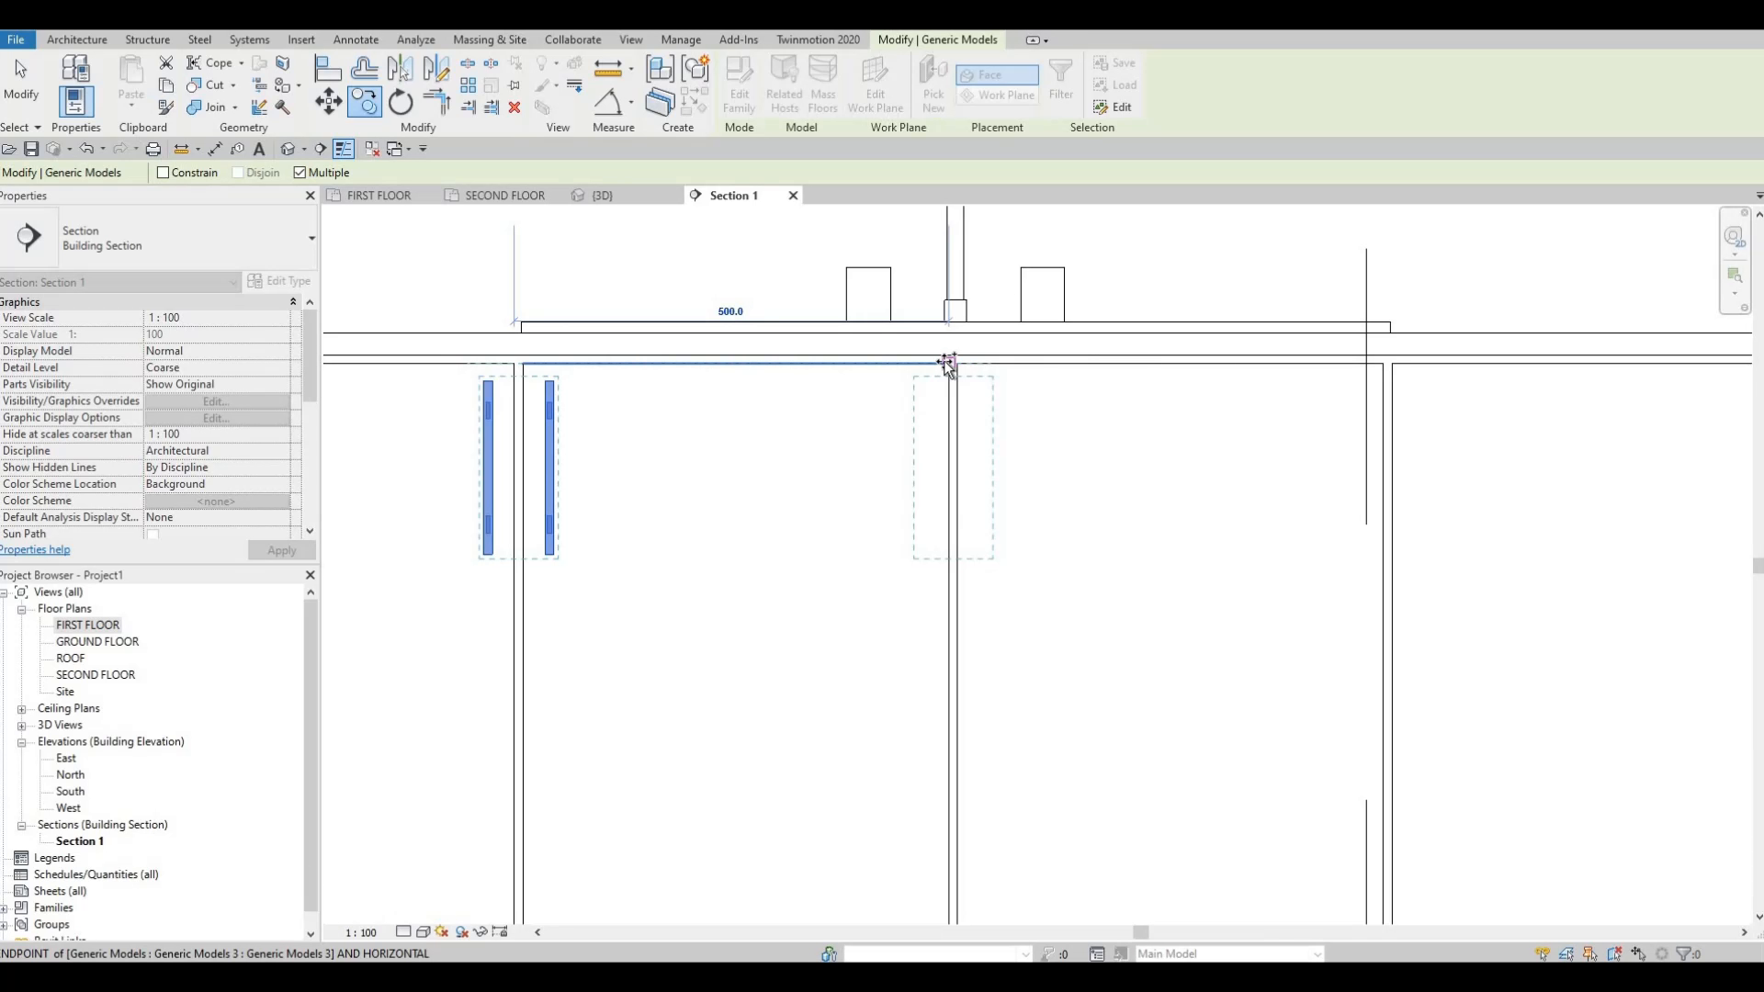
left_click(947, 363)
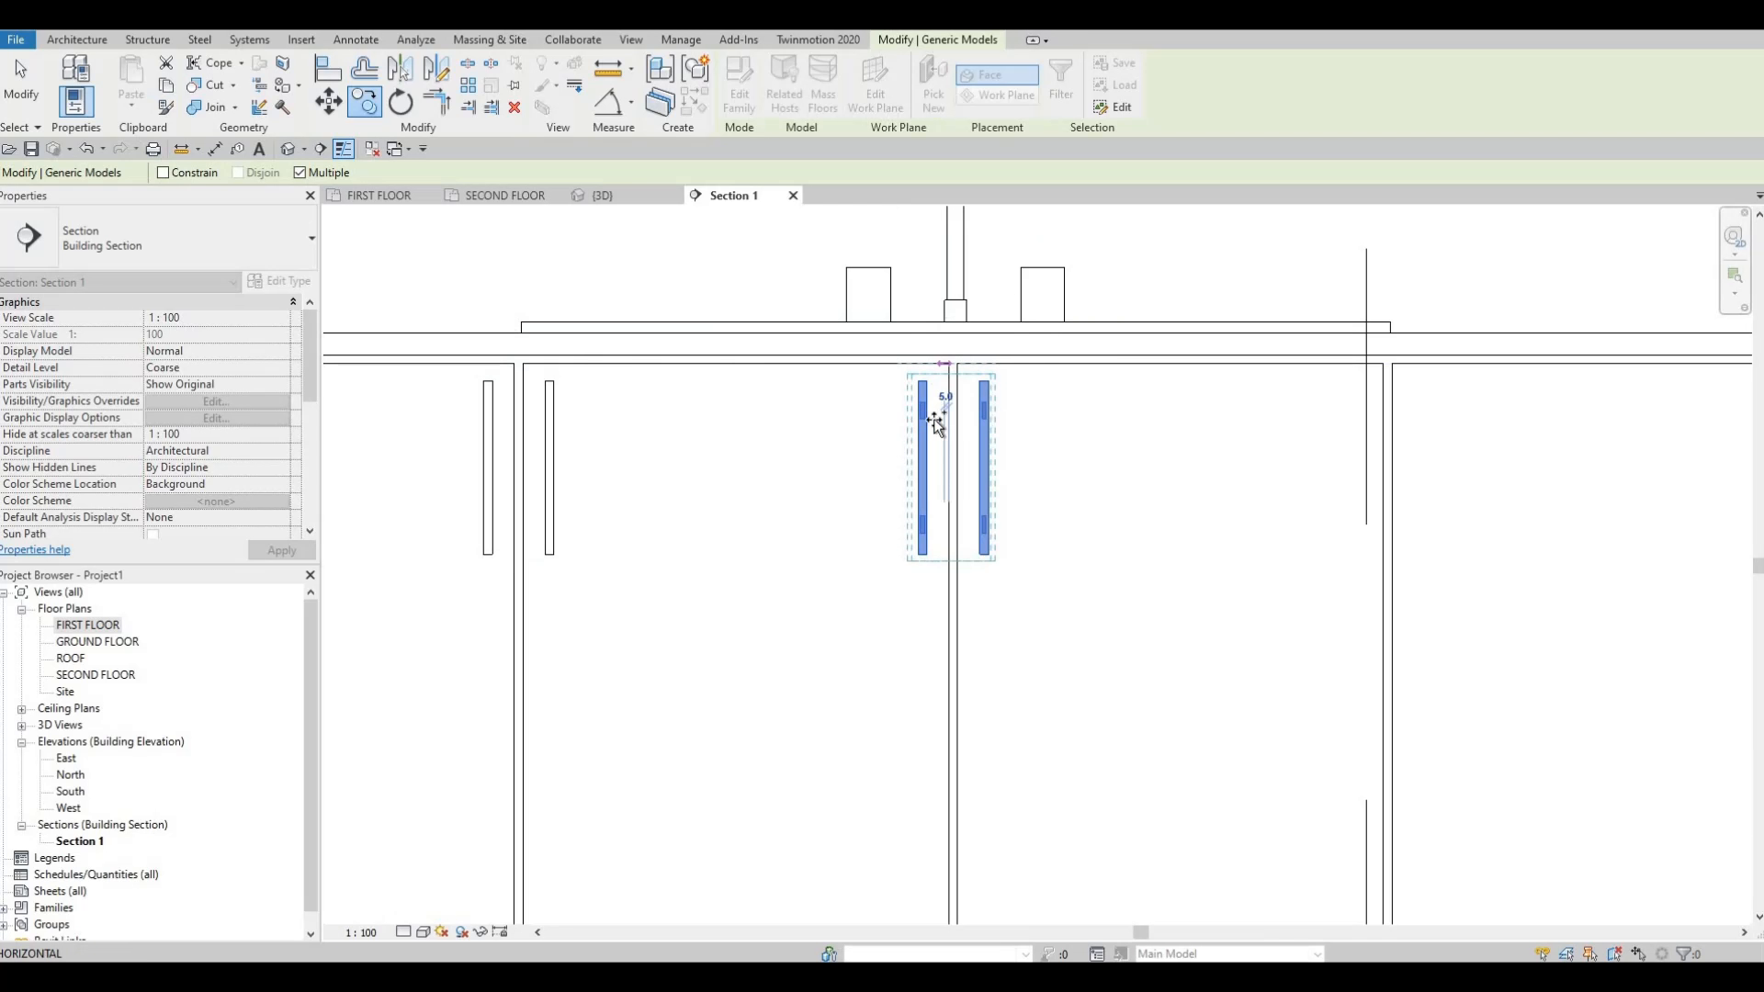
Place another copy of the handle pair 500 mm farther, at the gap between the third and fourth base doors, and end copying.
middle_click_drag(1284, 391, 1024, 400)
scroll(1024, 401, "down", 1)
scroll(1090, 371, "up", 3)
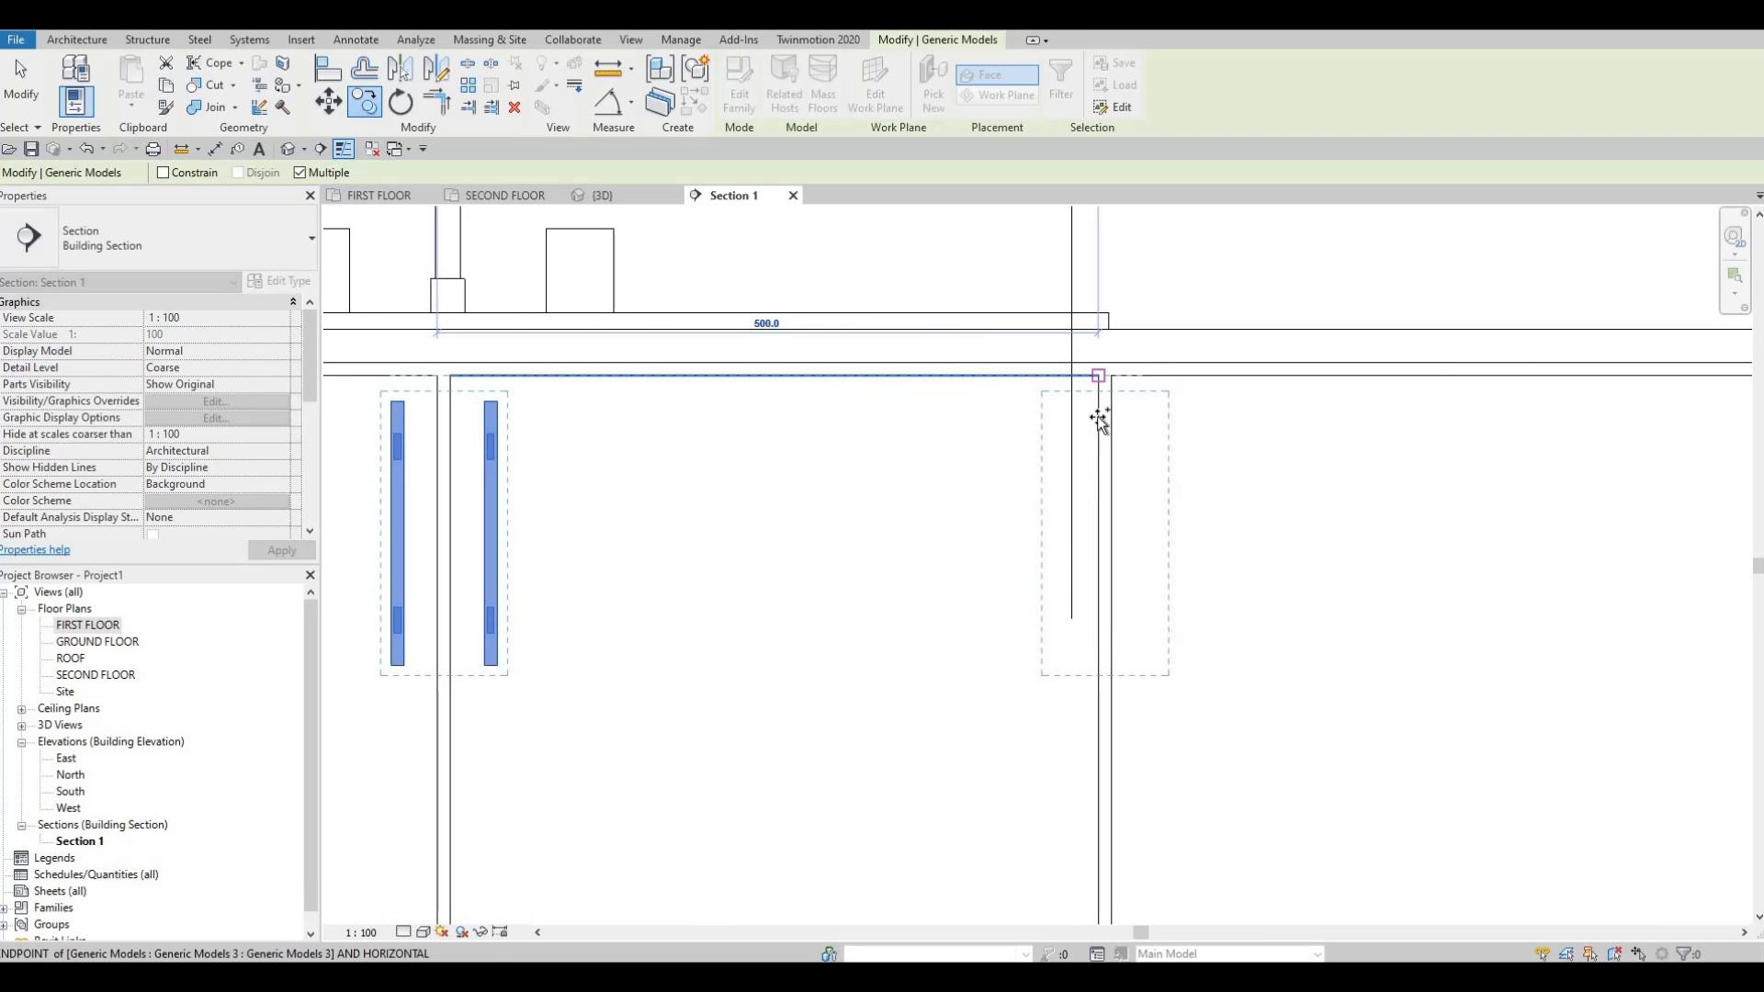
left_click(1099, 413)
scroll(1100, 417, "down", 2)
key("Escape")
key("Escape")
key("Escape")
Delete the surplus handles on the outer edges of the two base doors under the sink, leaving one handle per door.
left_click(1072, 453)
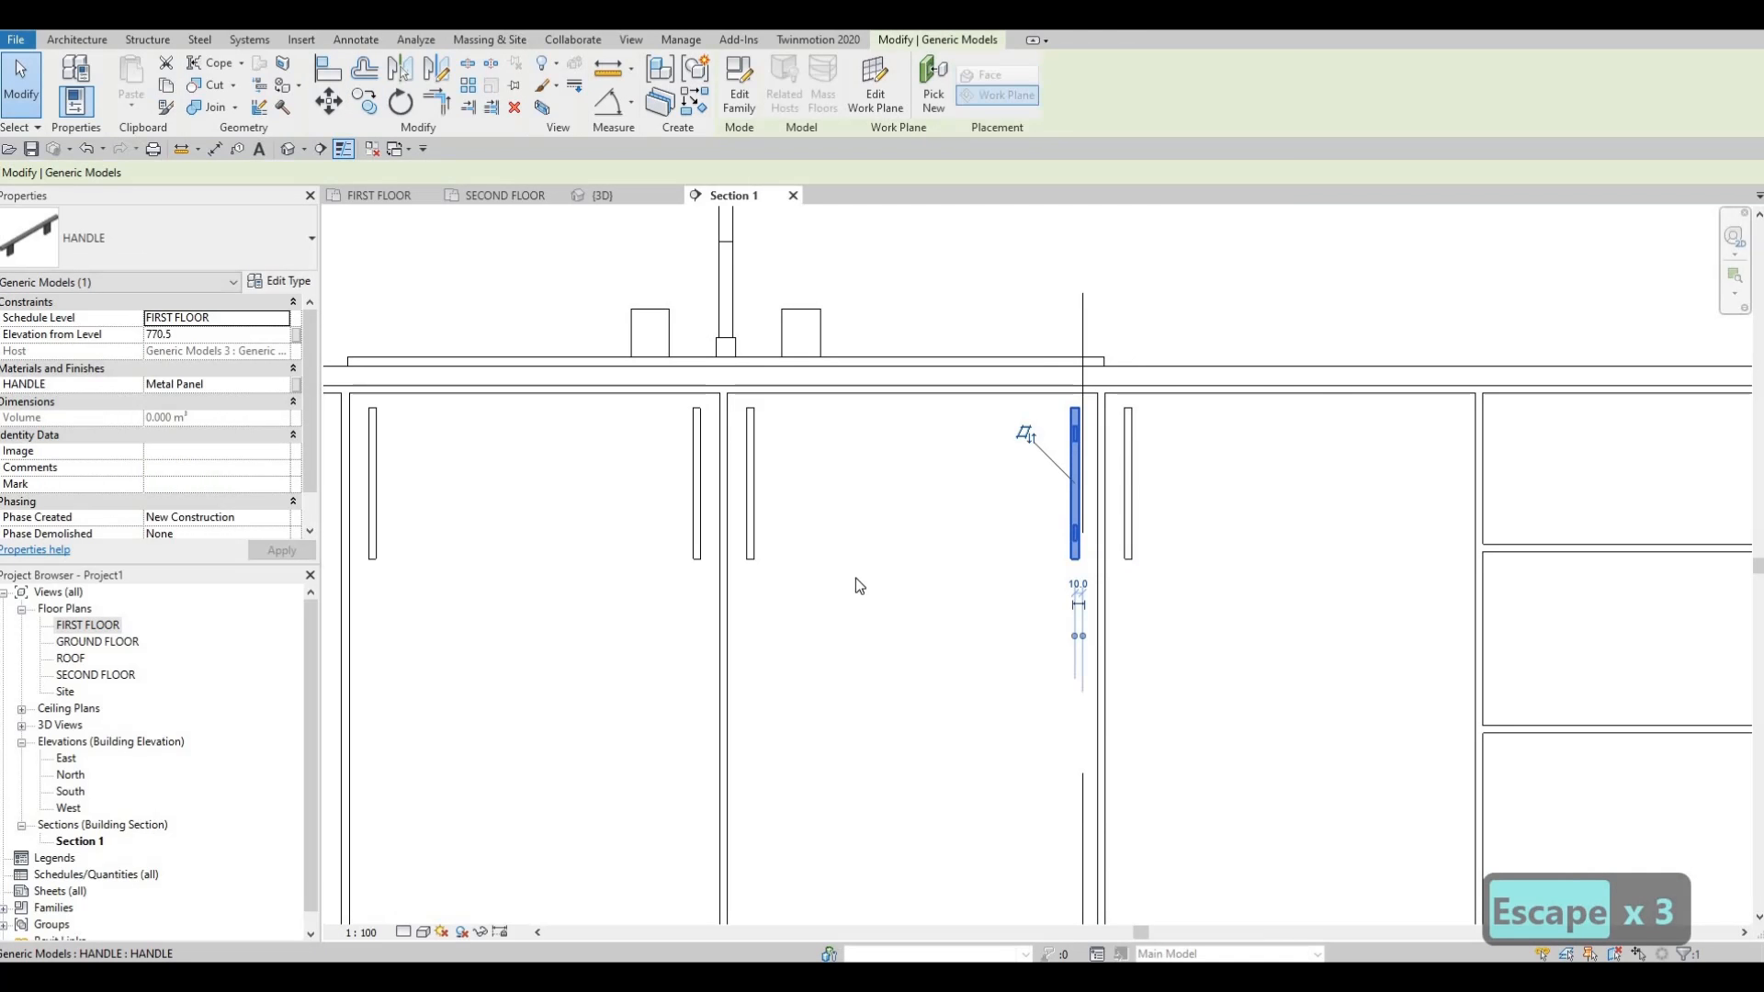
key("Delete")
middle_click_drag(681, 565, 1091, 535)
scroll(1091, 535, "down", 1)
scroll(1095, 540, "down", 1)
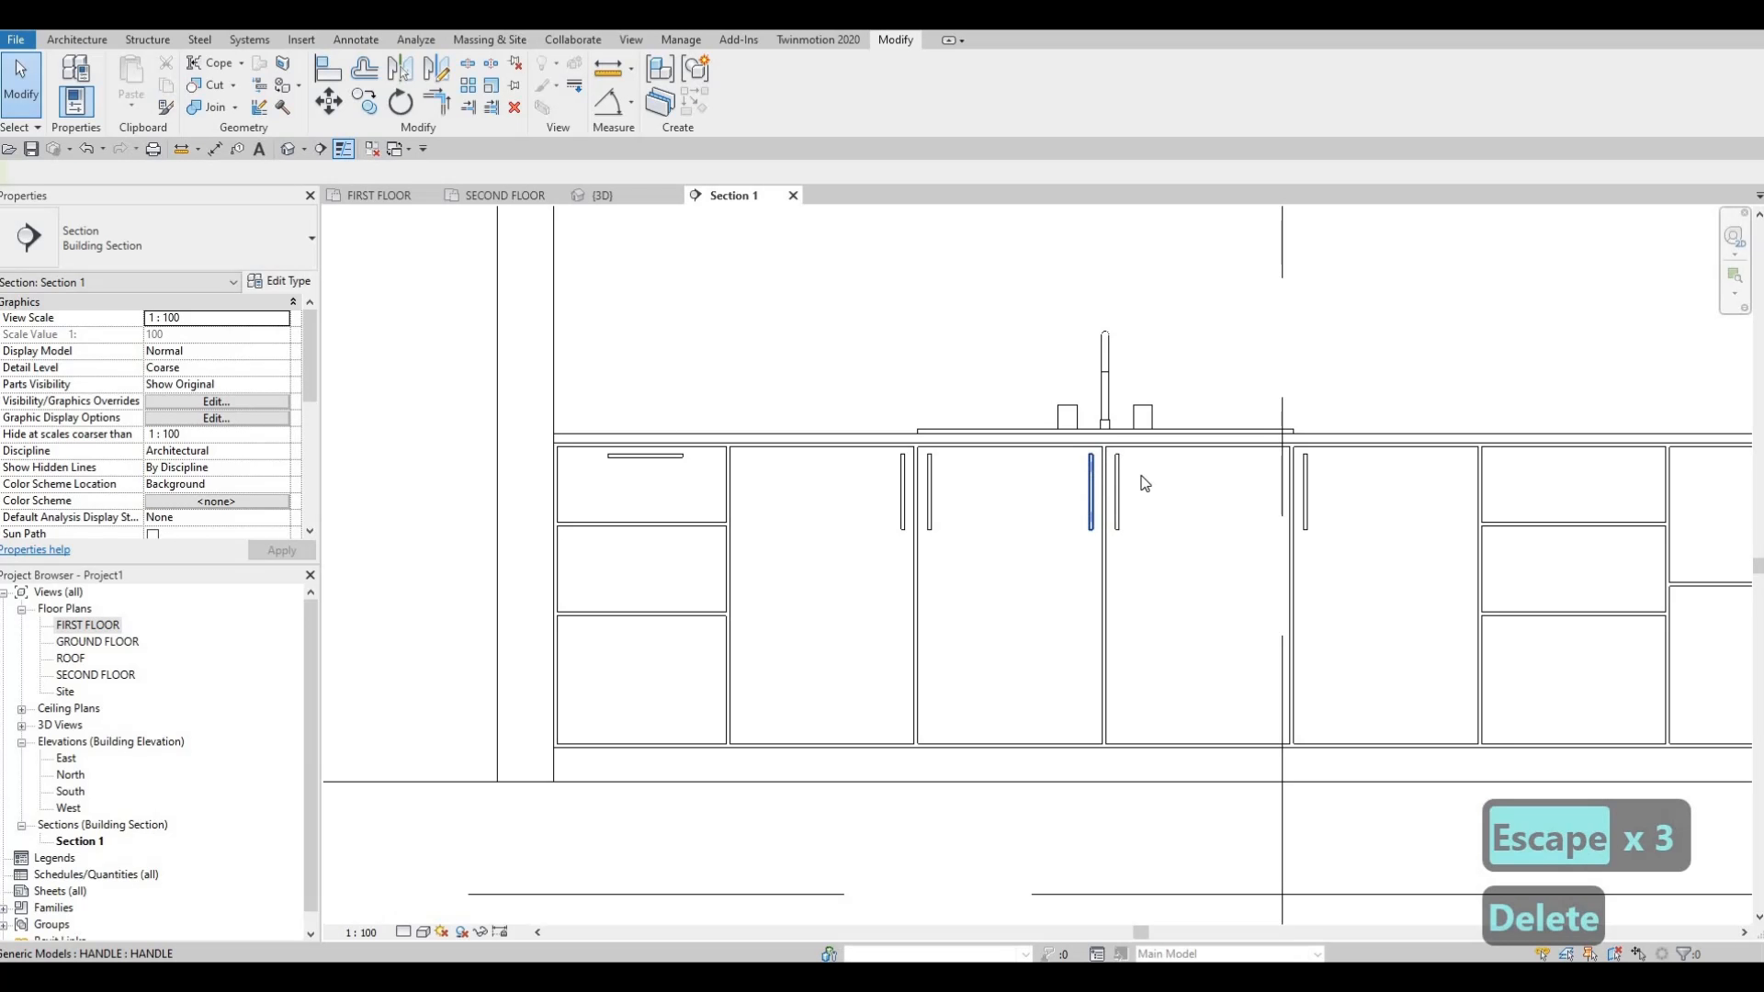
left_click(930, 491)
key("Delete")
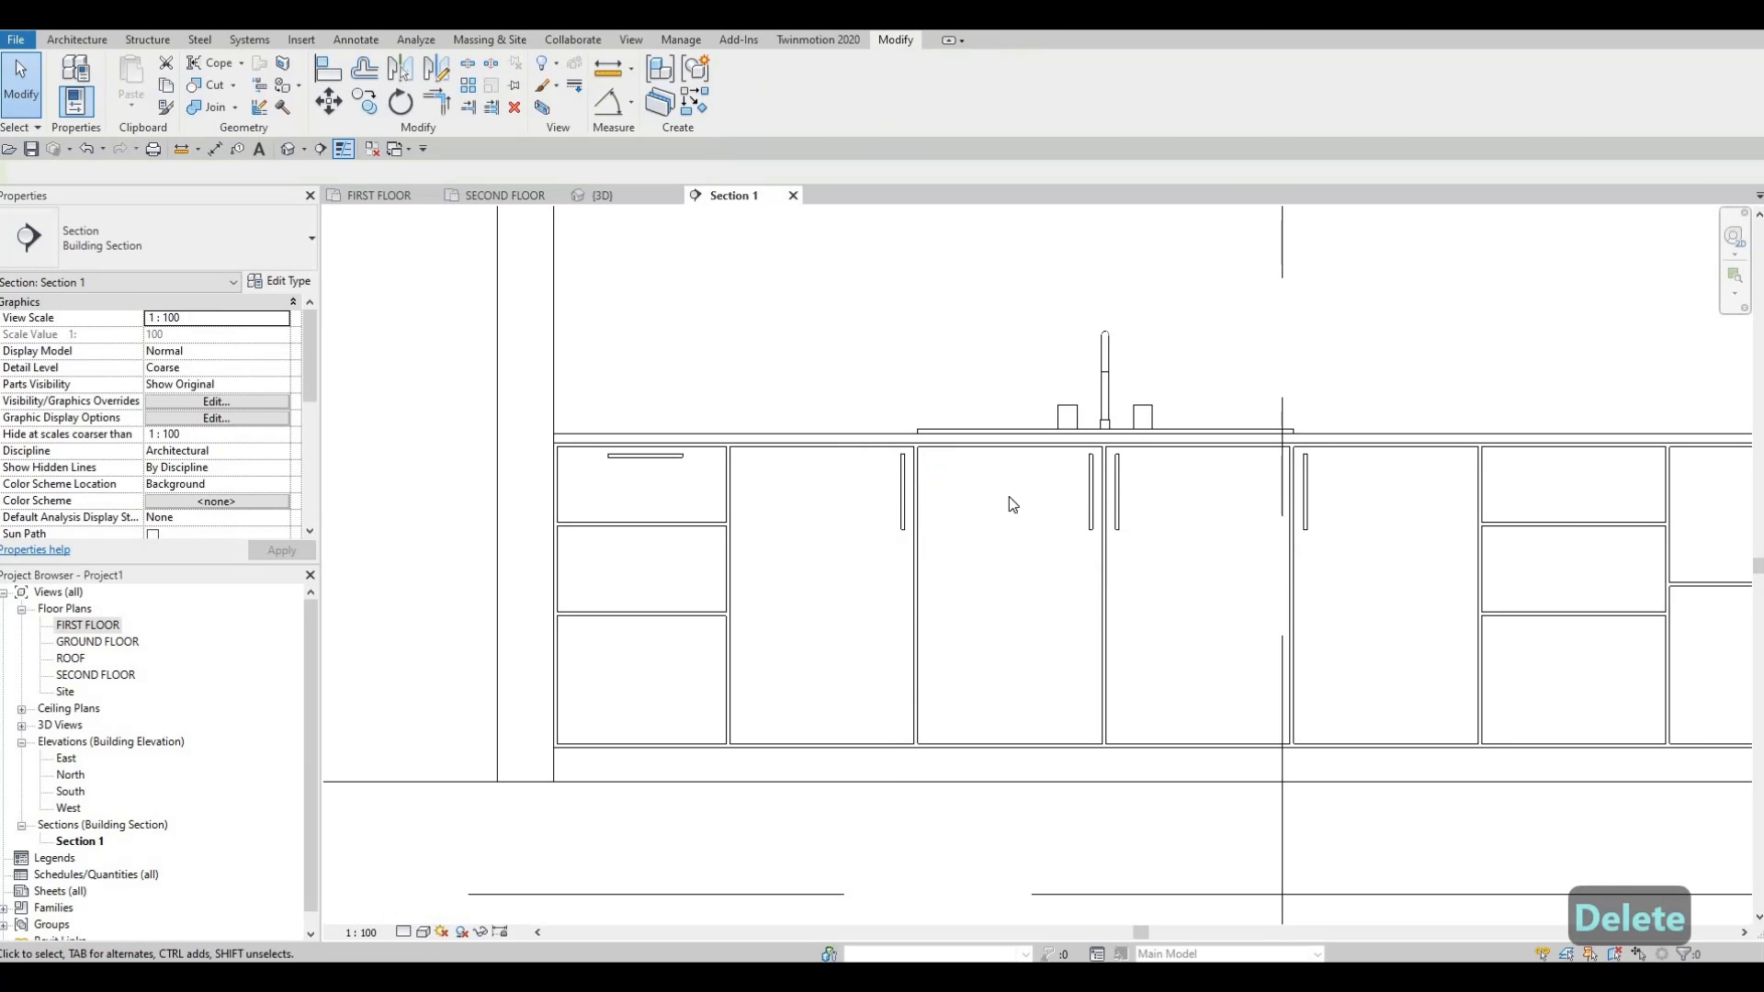
Copy the top drawer's handle in the first drawer stack 210 mm down onto the middle drawer.
middle_click_drag(1180, 536, 1115, 566)
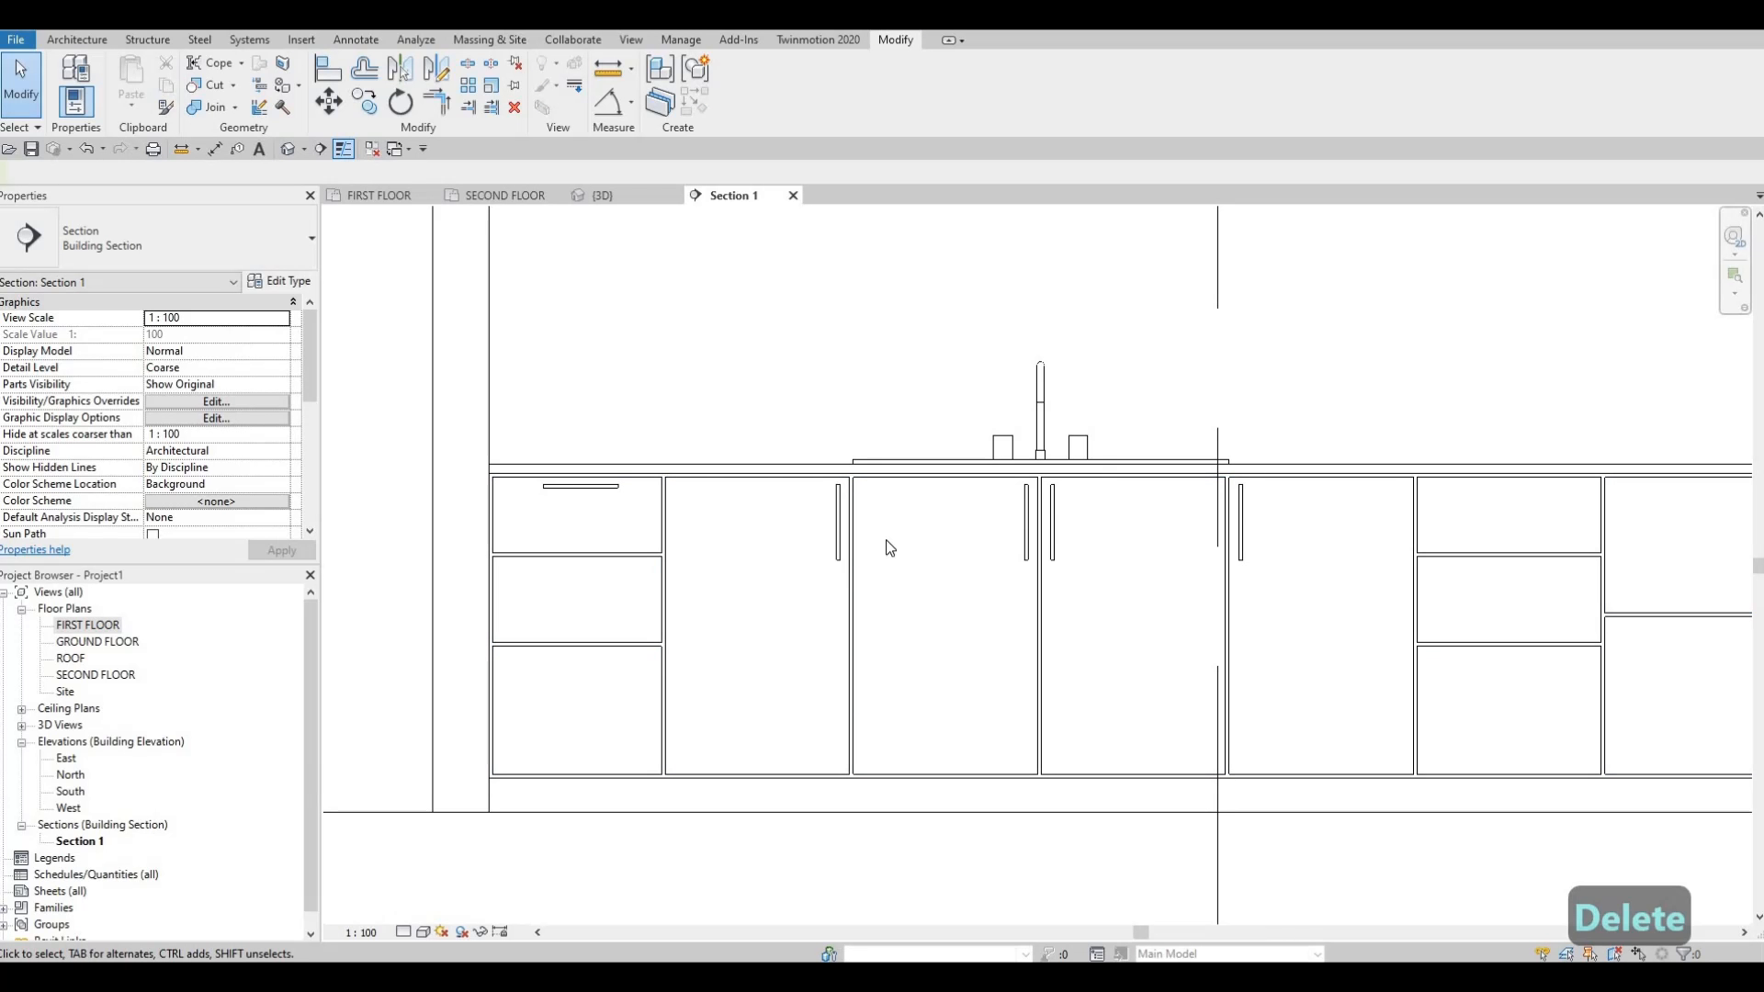
middle_click_drag(933, 527, 498, 478)
scroll(497, 478, "down", 1)
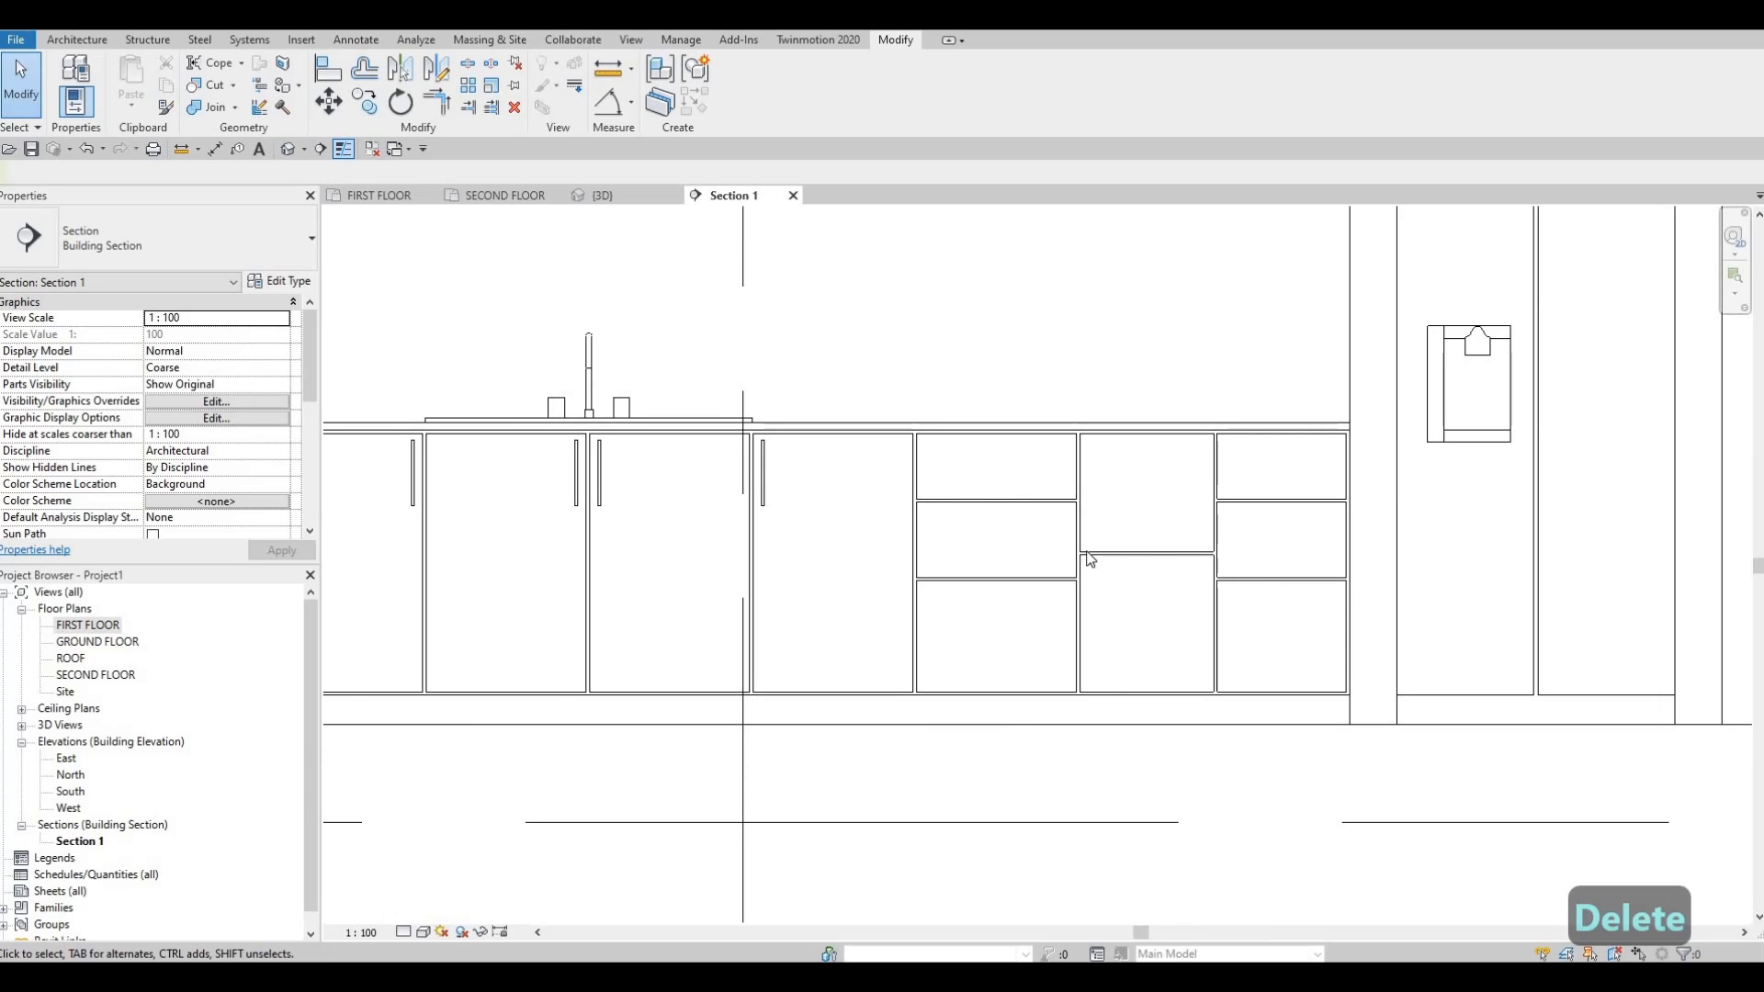
middle_click_drag(1225, 531, 1436, 546)
scroll(1436, 546, "down", 1)
middle_click_drag(445, 404, 745, 390)
scroll(745, 391, "down", 1)
scroll(1003, 490, "up", 4)
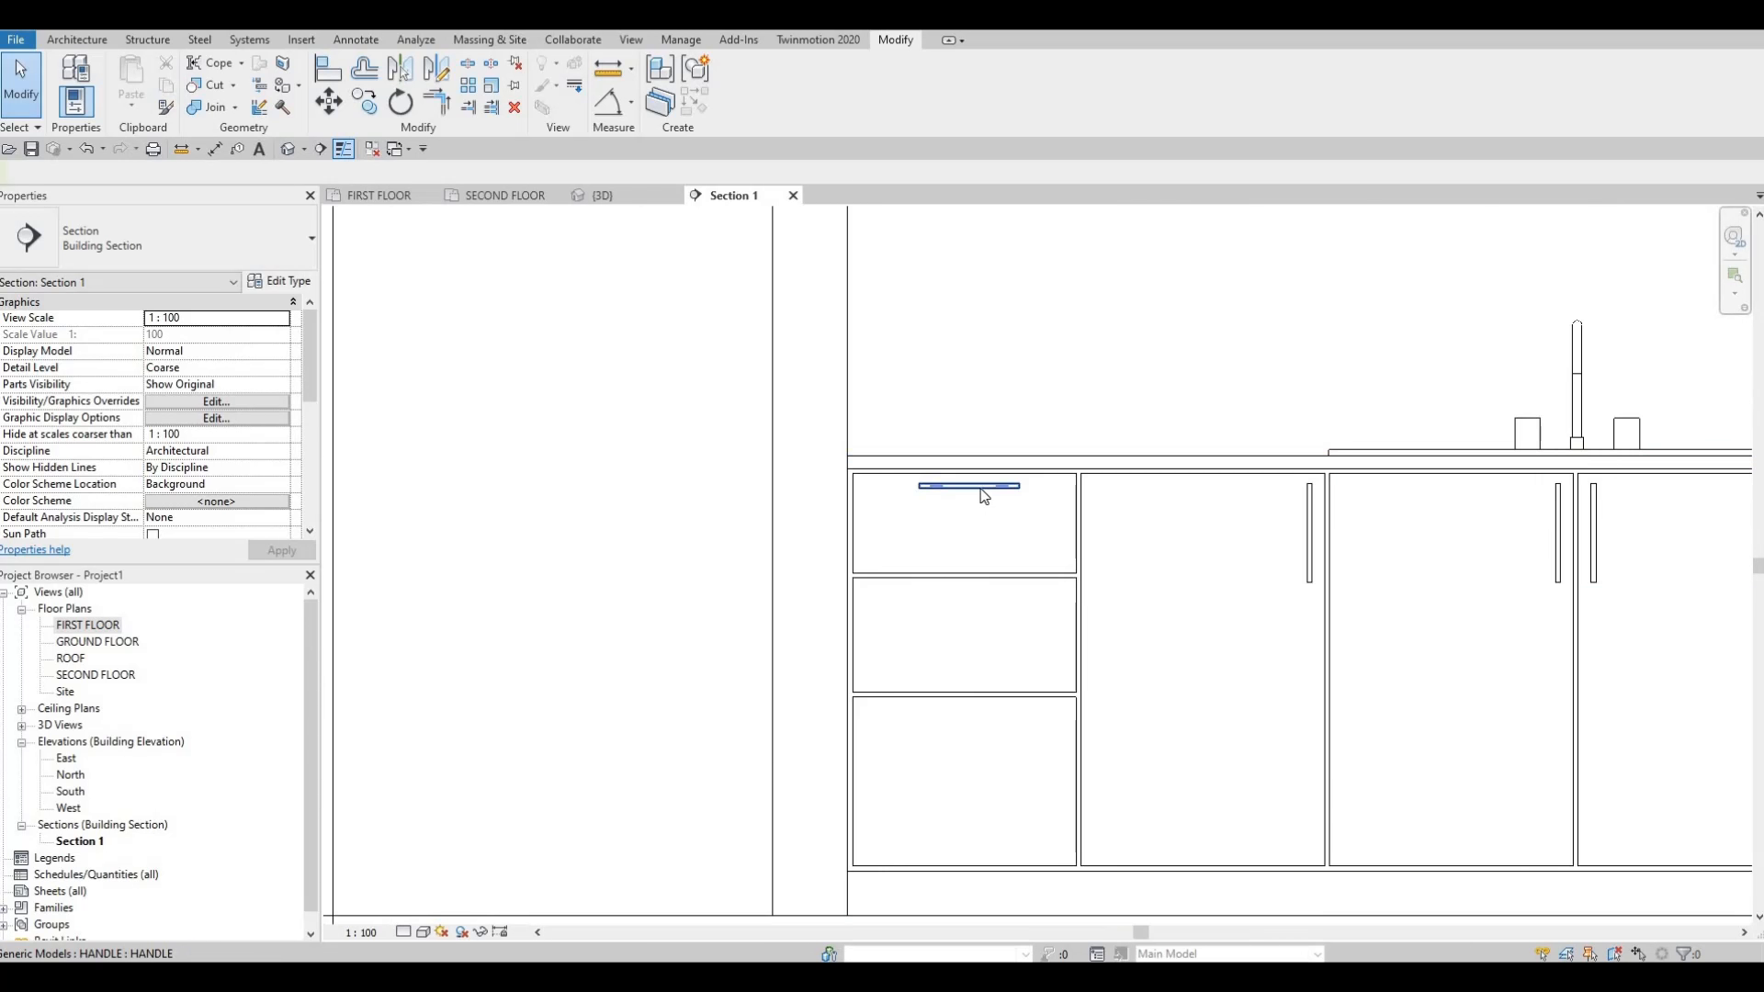
left_click(938, 488)
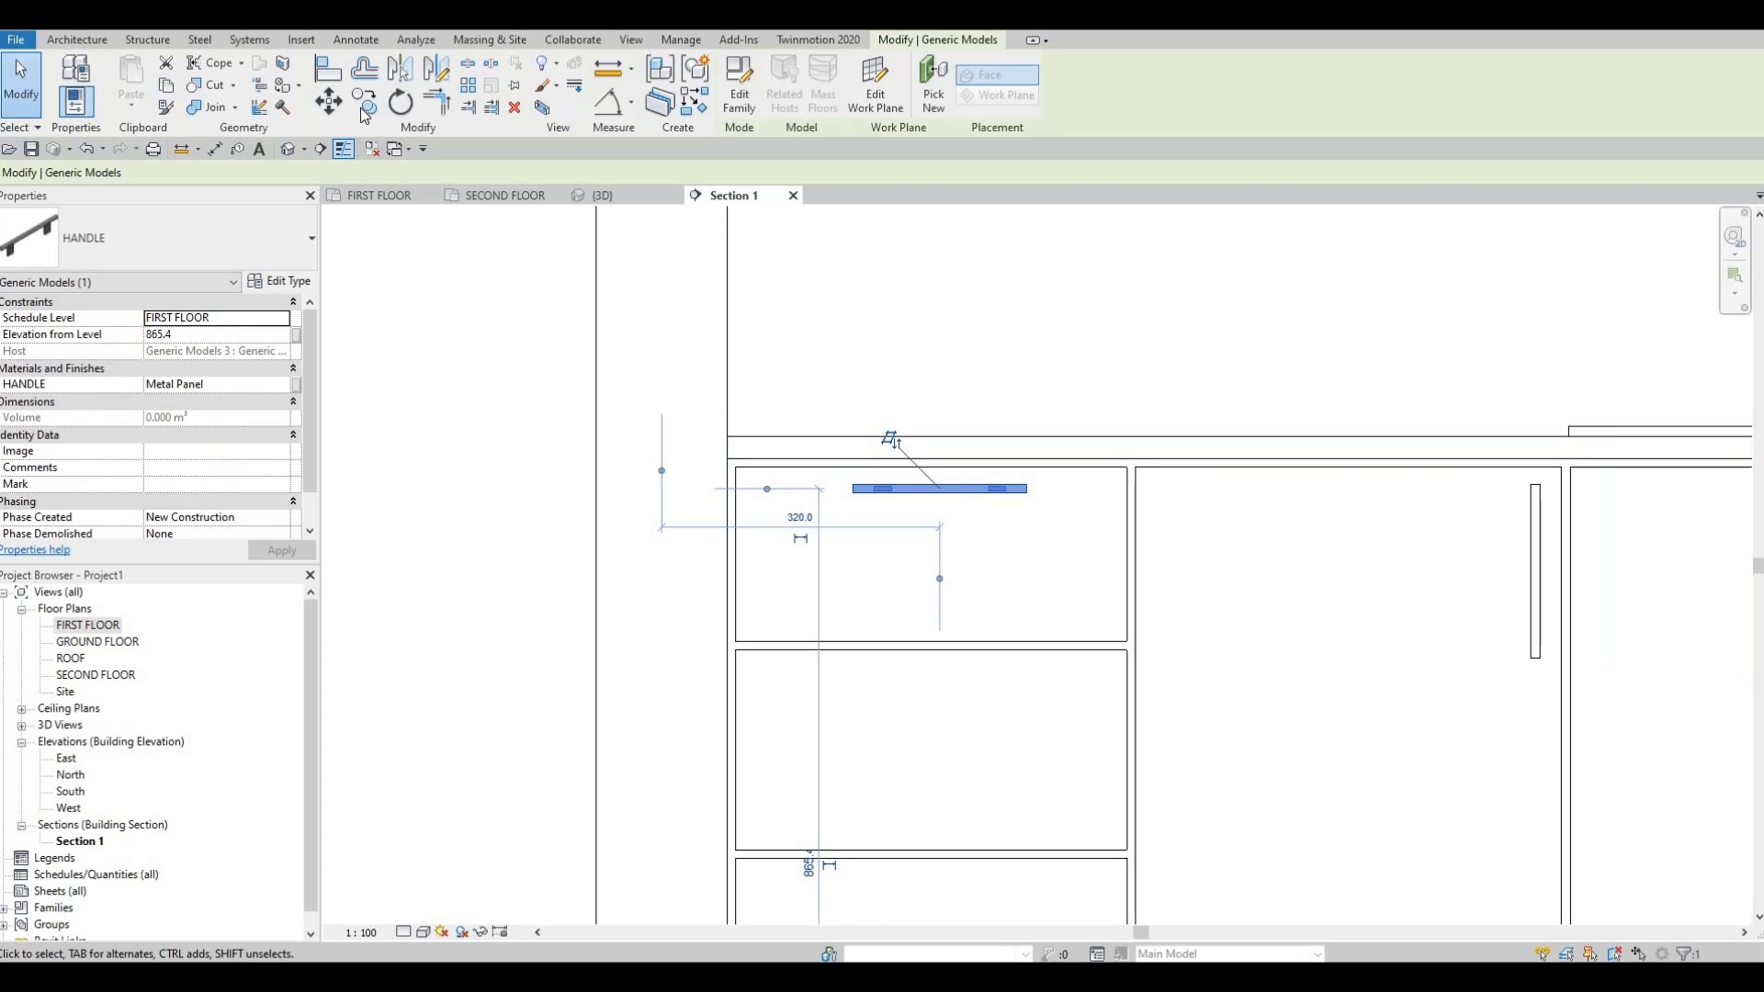
key("c")
key("o")
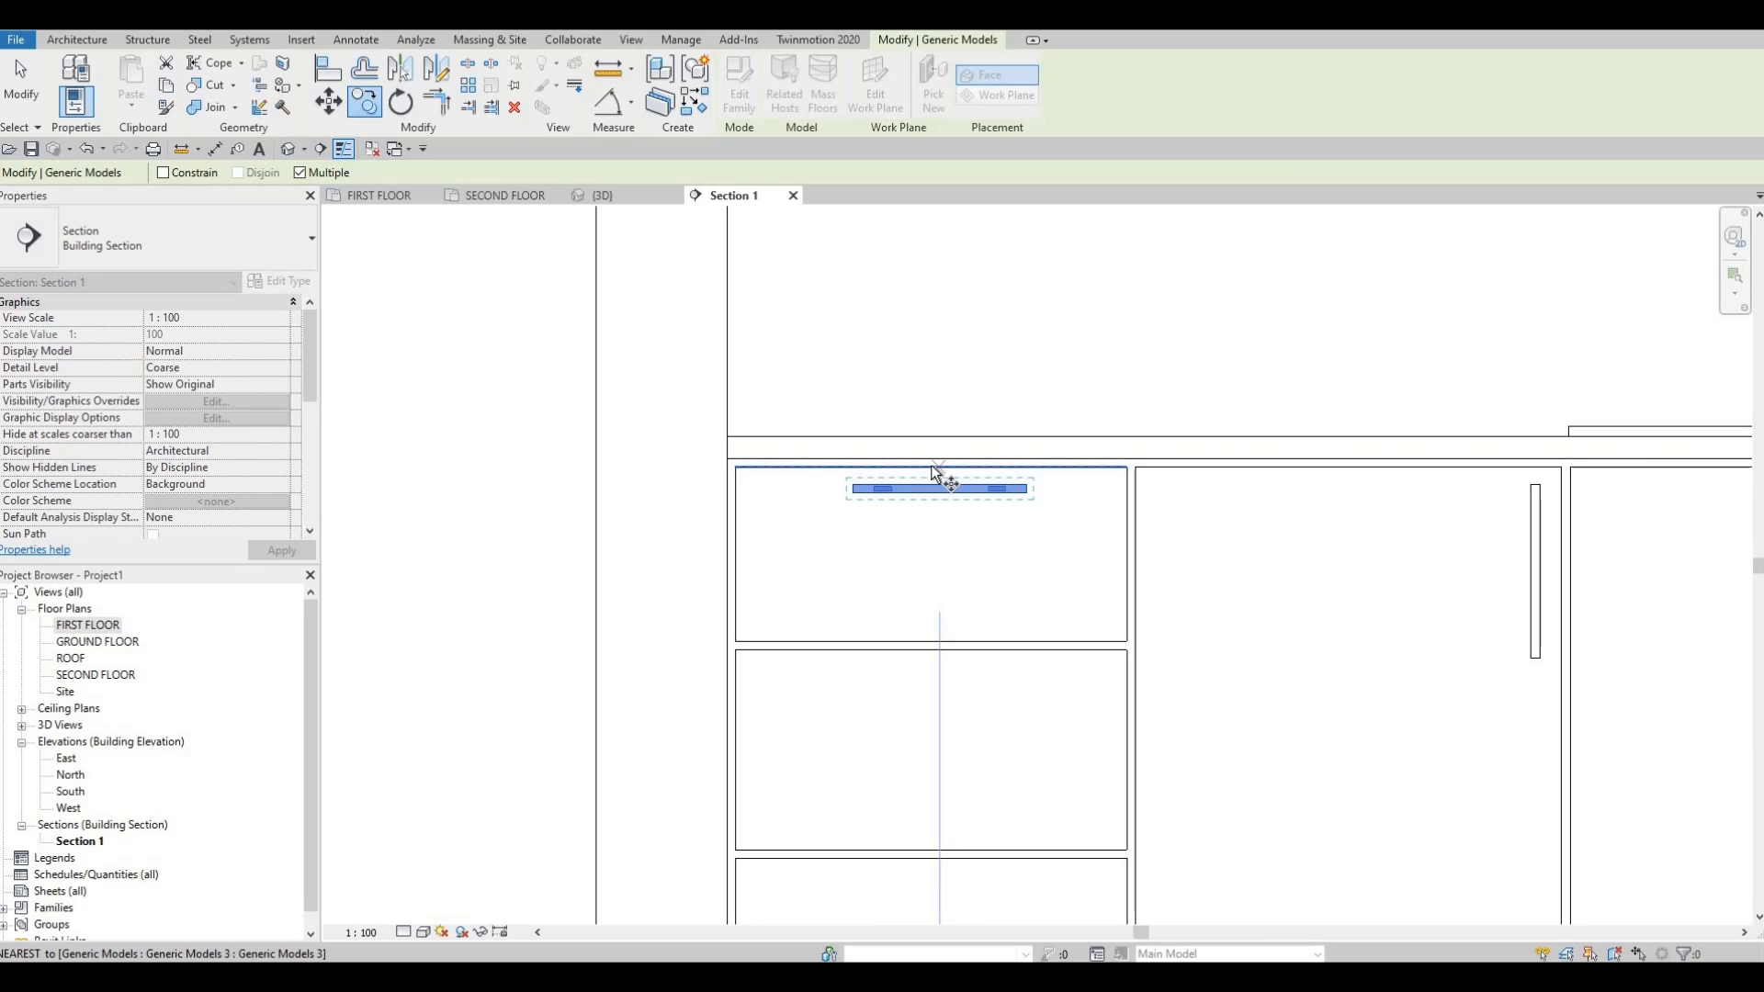
left_click(931, 649)
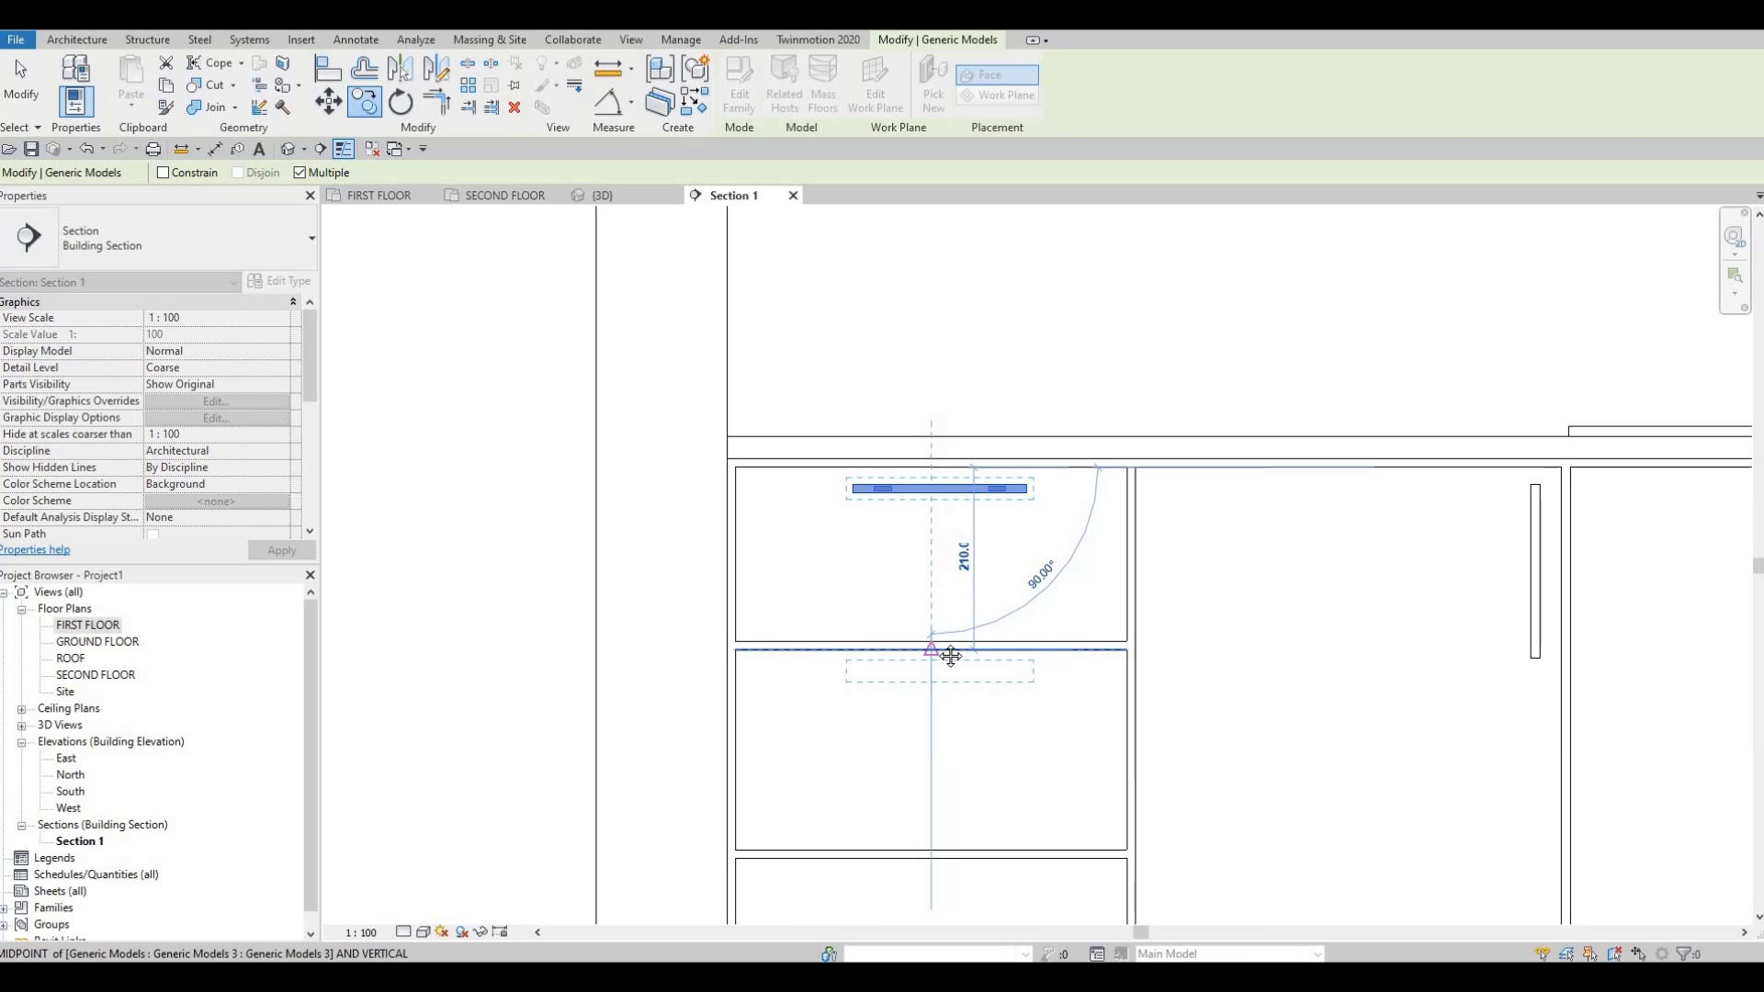
Place another handle copy 240 mm farther down on the bottom drawer of the stack, and end copying.
middle_click_drag(929, 858, 960, 597)
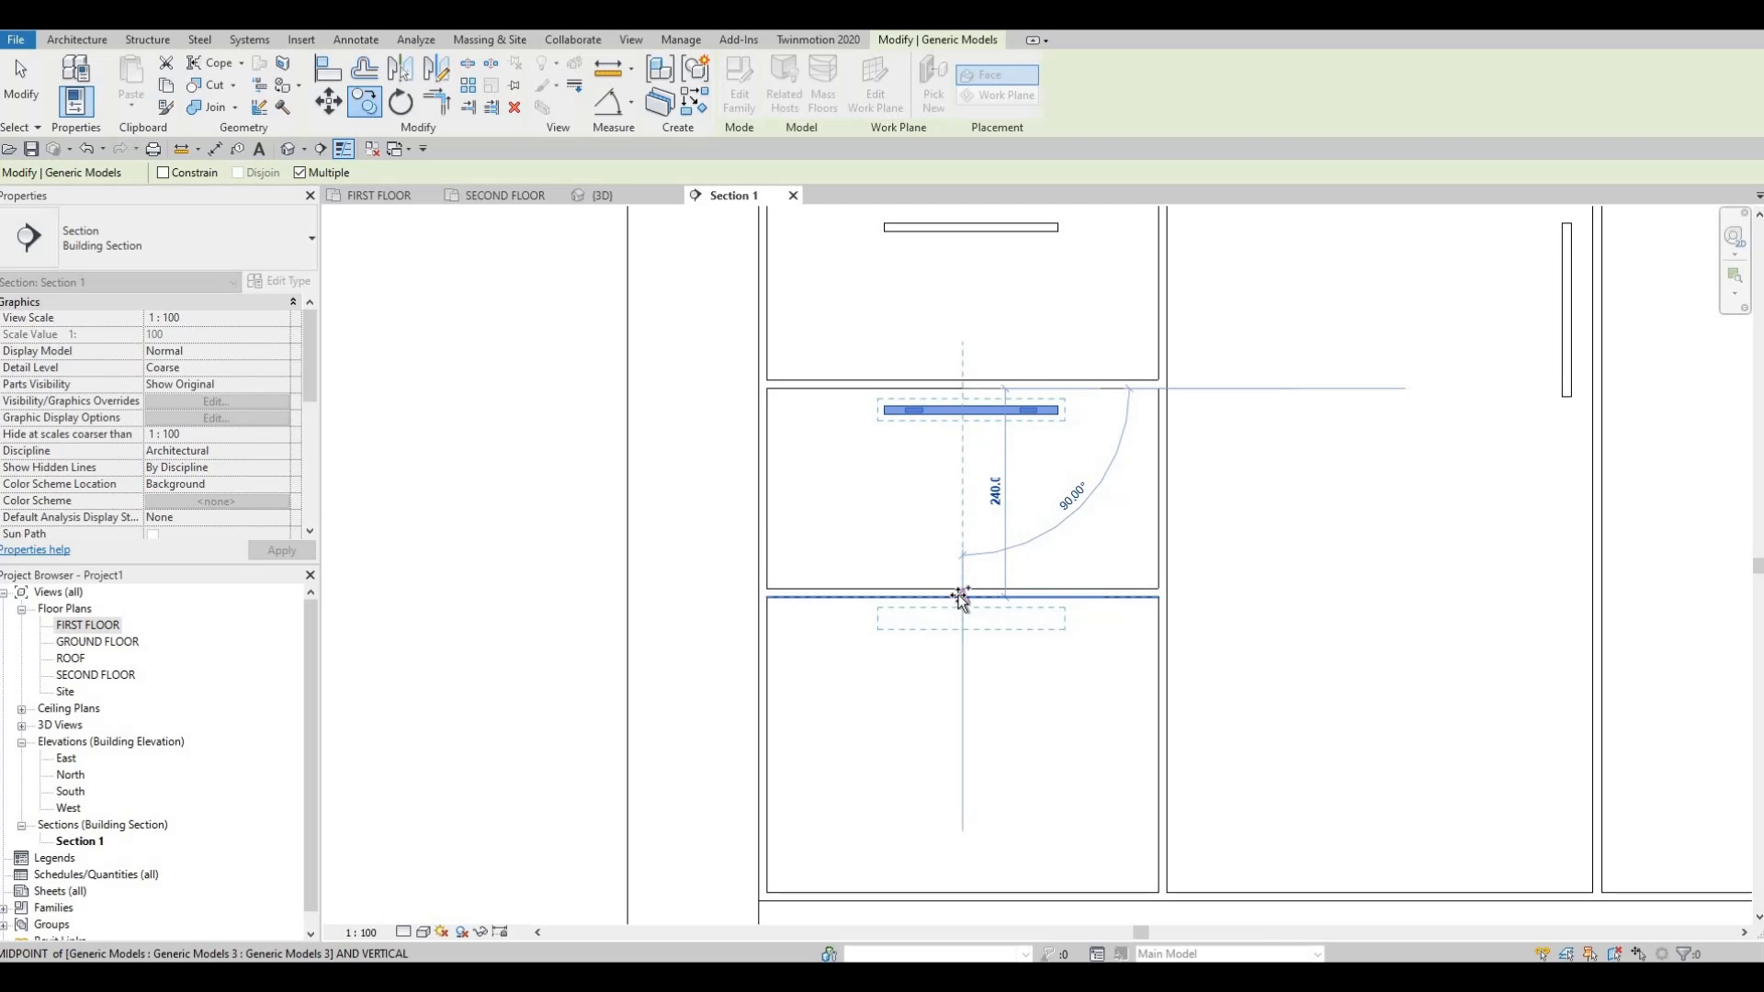
left_click(973, 528)
scroll(867, 321, "down", 2)
key("Escape")
key("Escape")
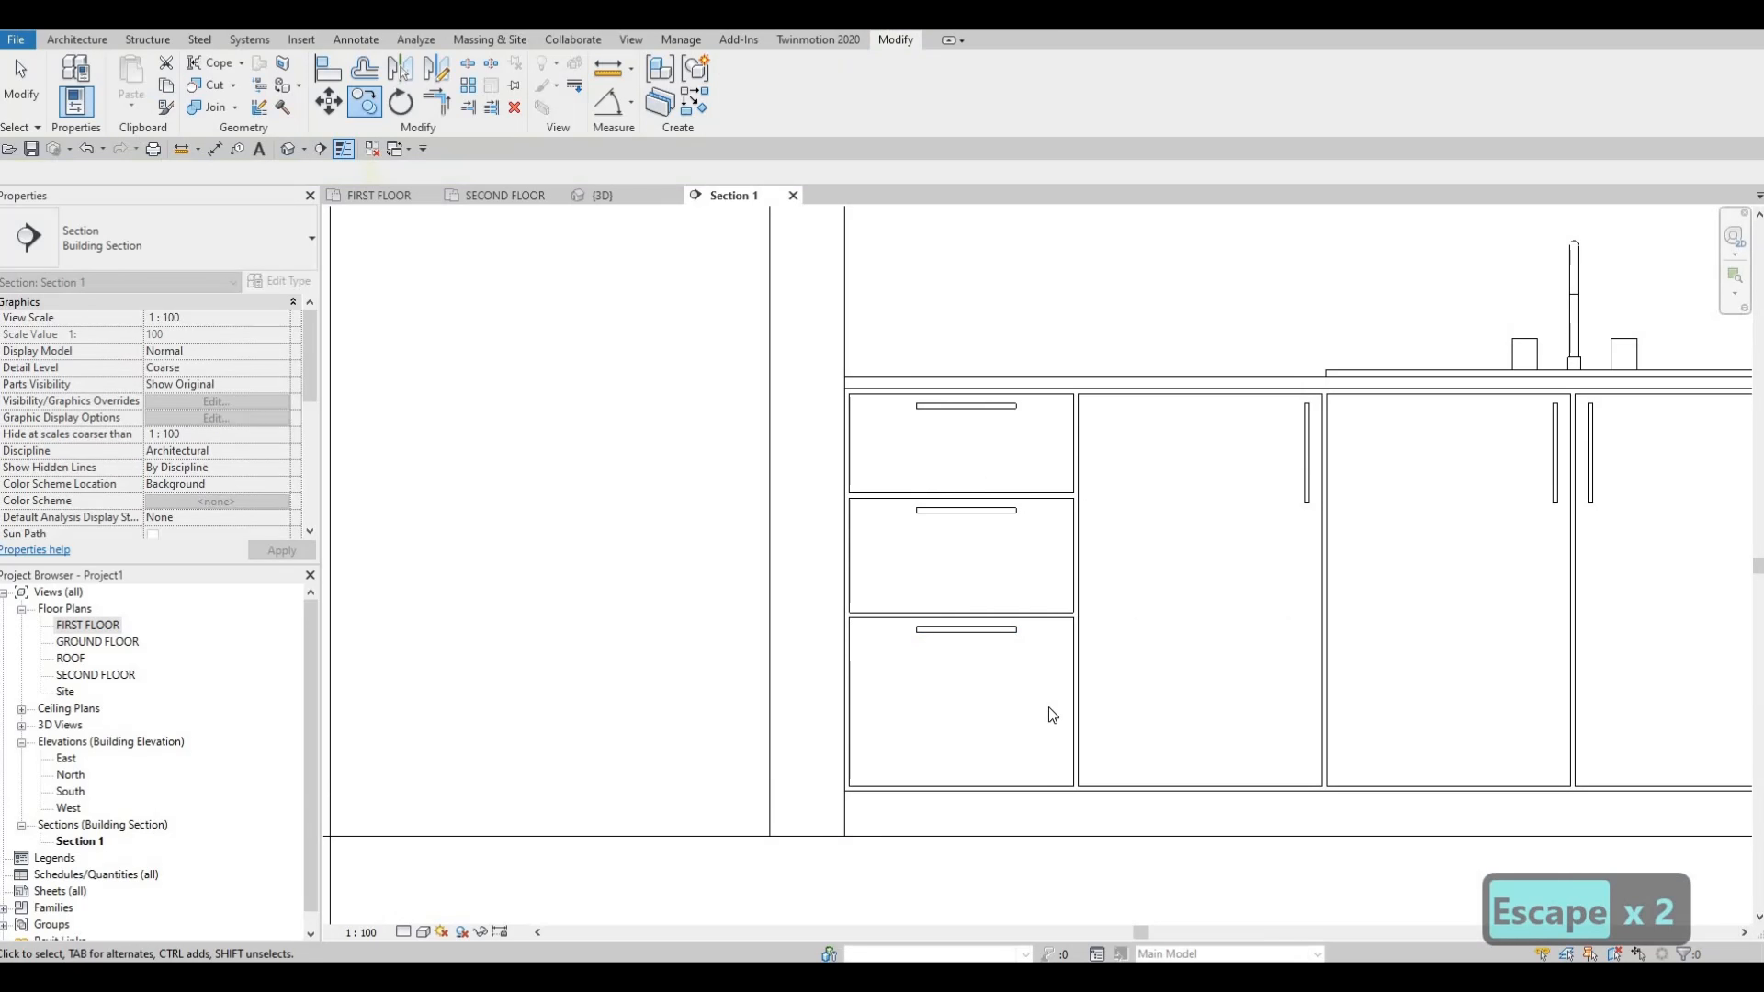
Start a multiple copy of all three handles on the first drawer stack.
left_click_drag(993, 561, 1050, 713)
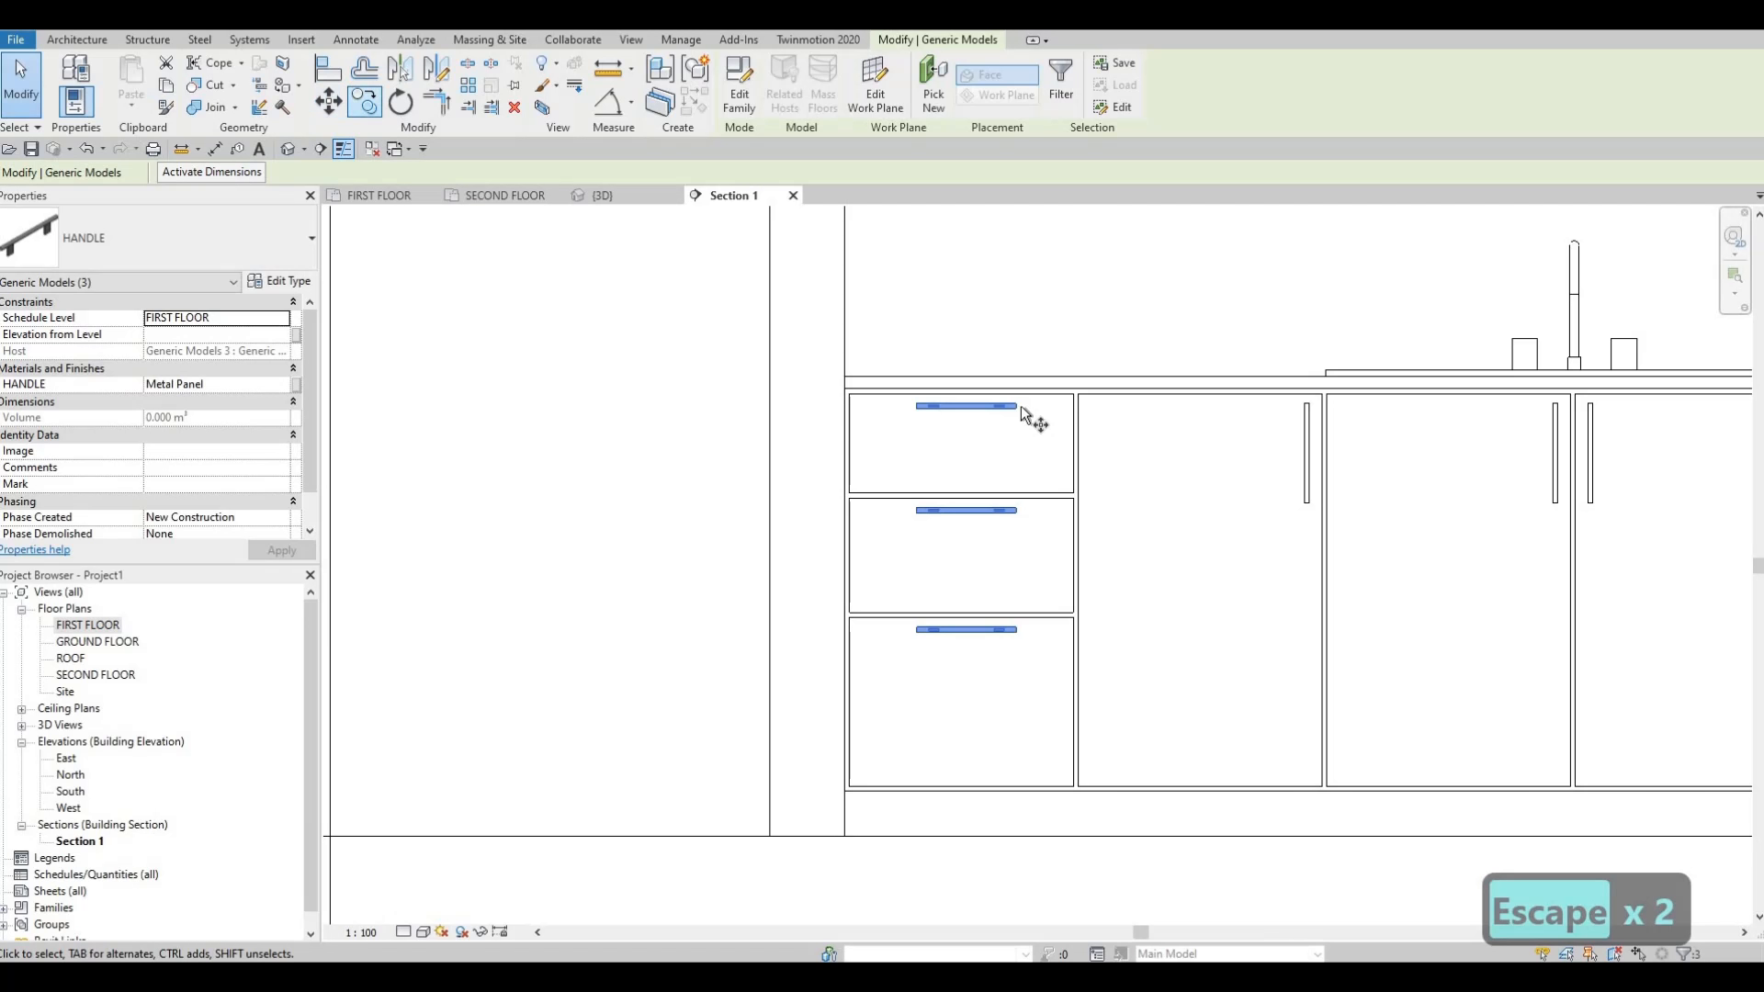
key("c")
key("o")
scroll(1038, 413, "up", 2)
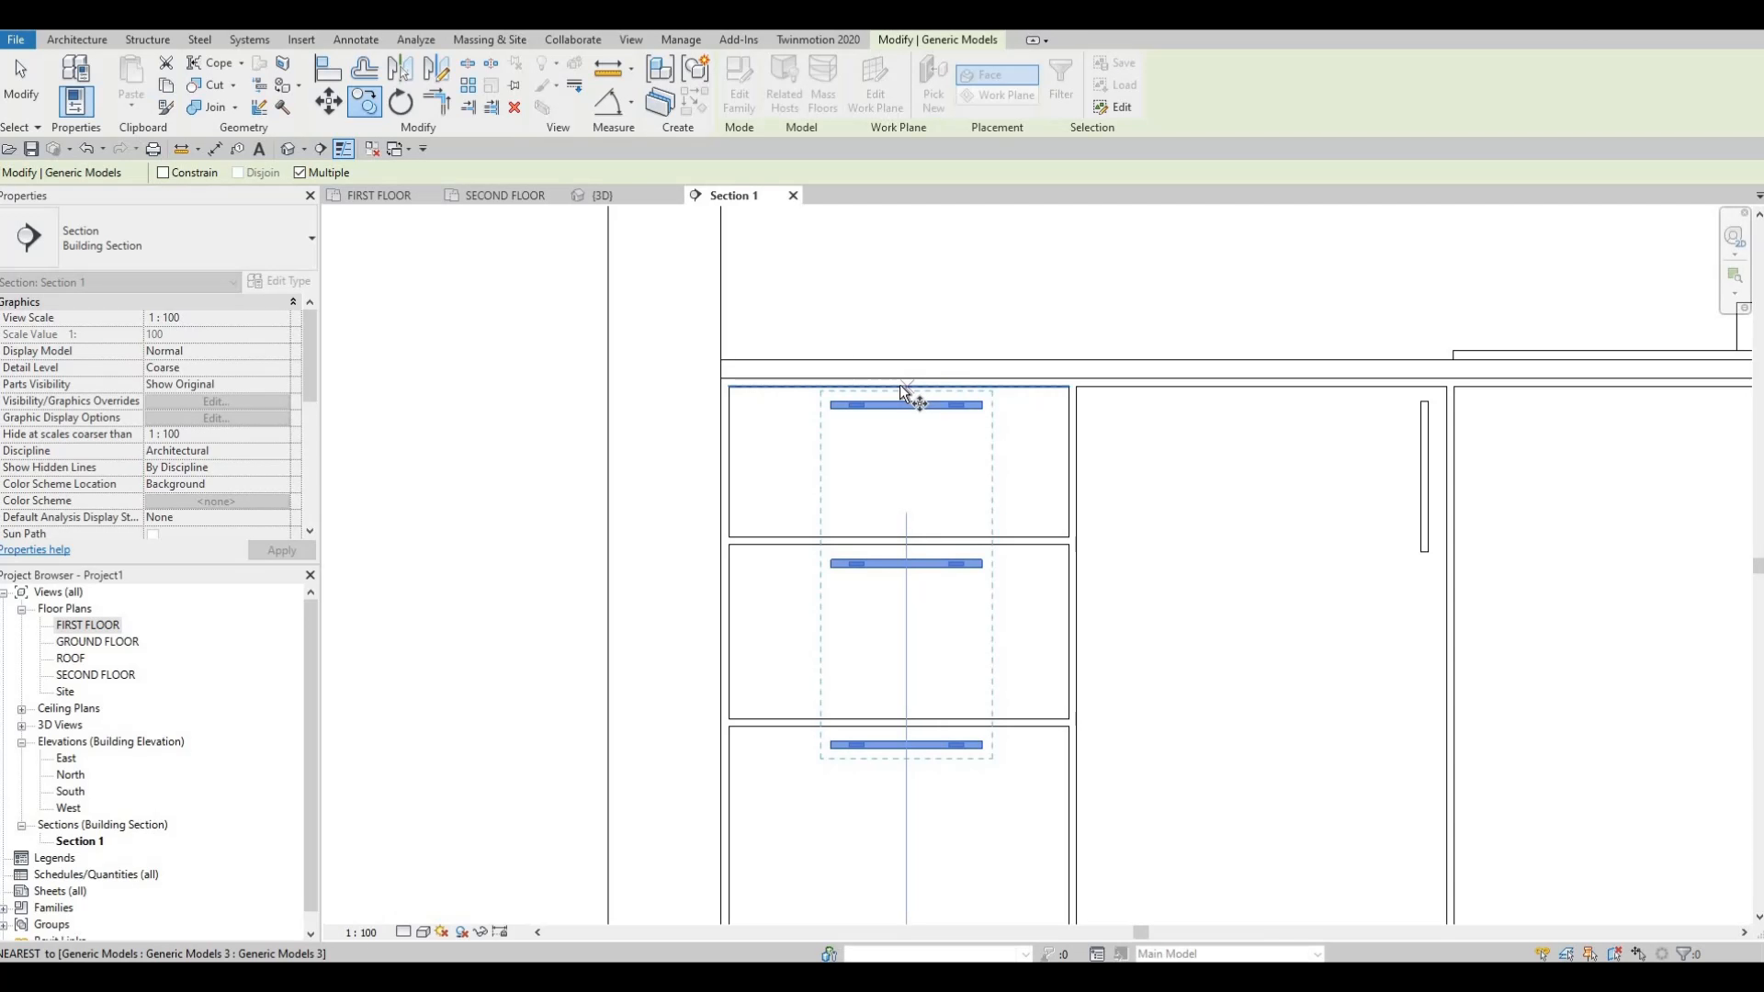
Copy the three drawer handles onto the three drawer stacks at the far end of the base cabinets, beside the refrigerator.
left_click(934, 385)
scroll(1007, 381, "down", 2)
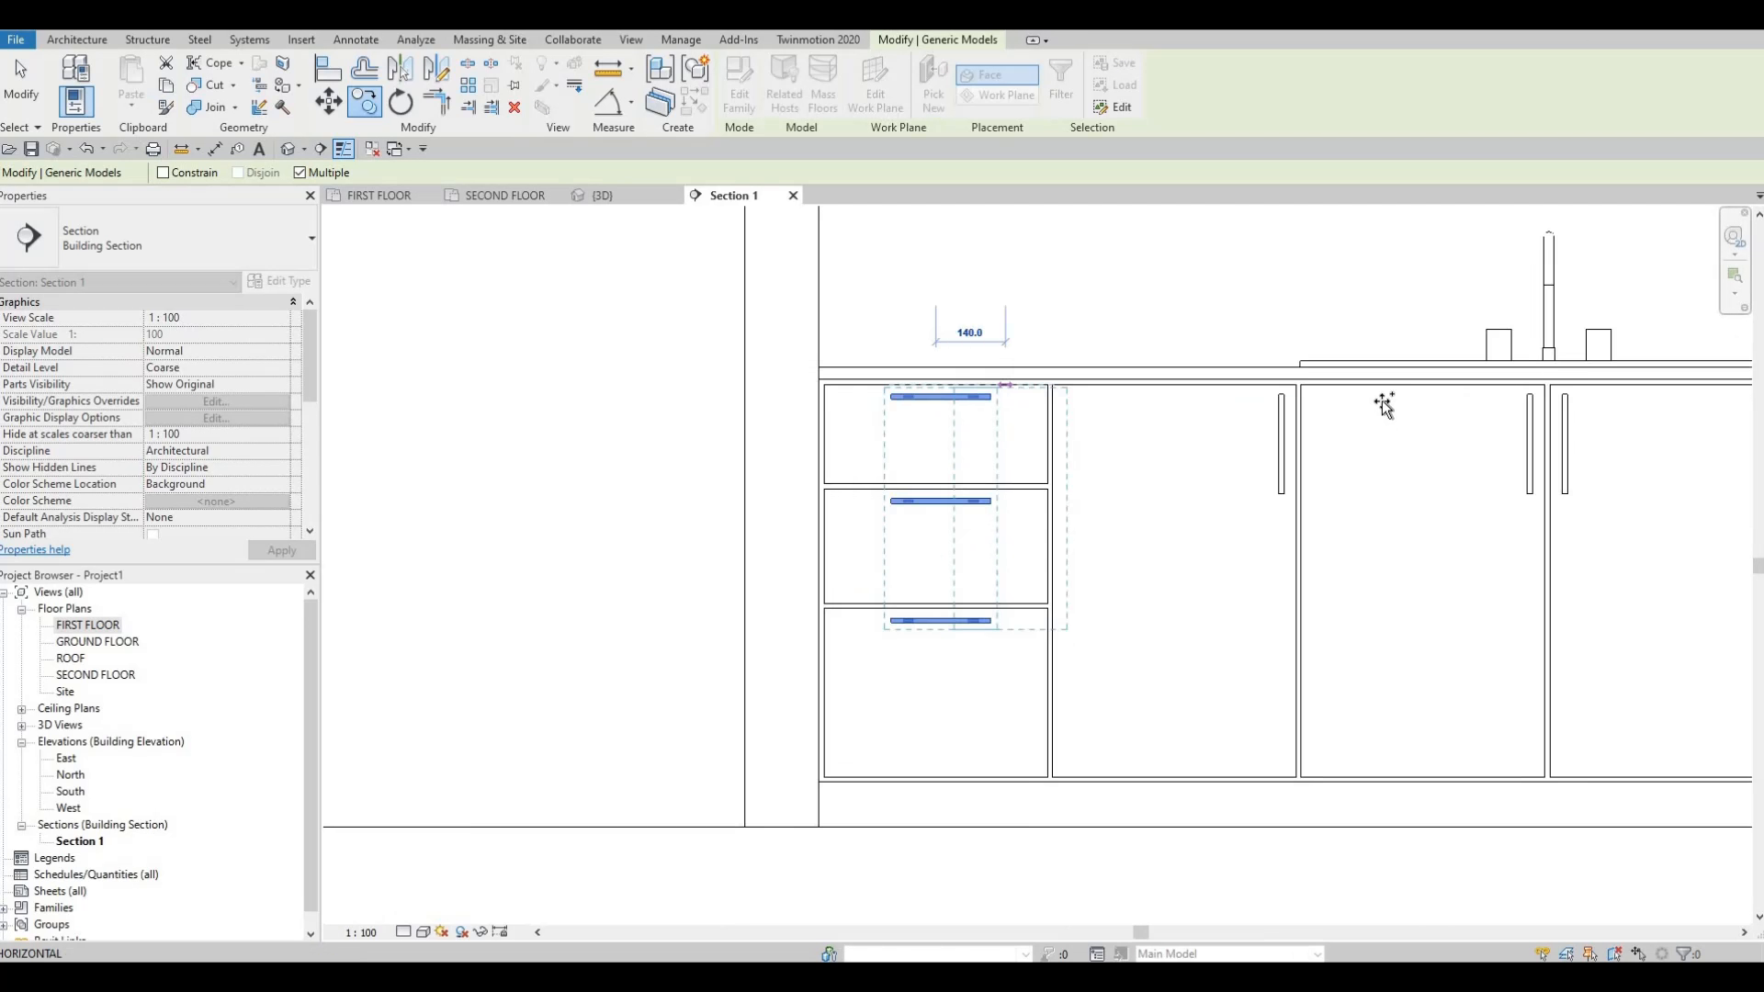
scroll(1384, 404, "down", 2)
middle_click_drag(1384, 404, 616, 401)
scroll(1332, 393, "up", 2)
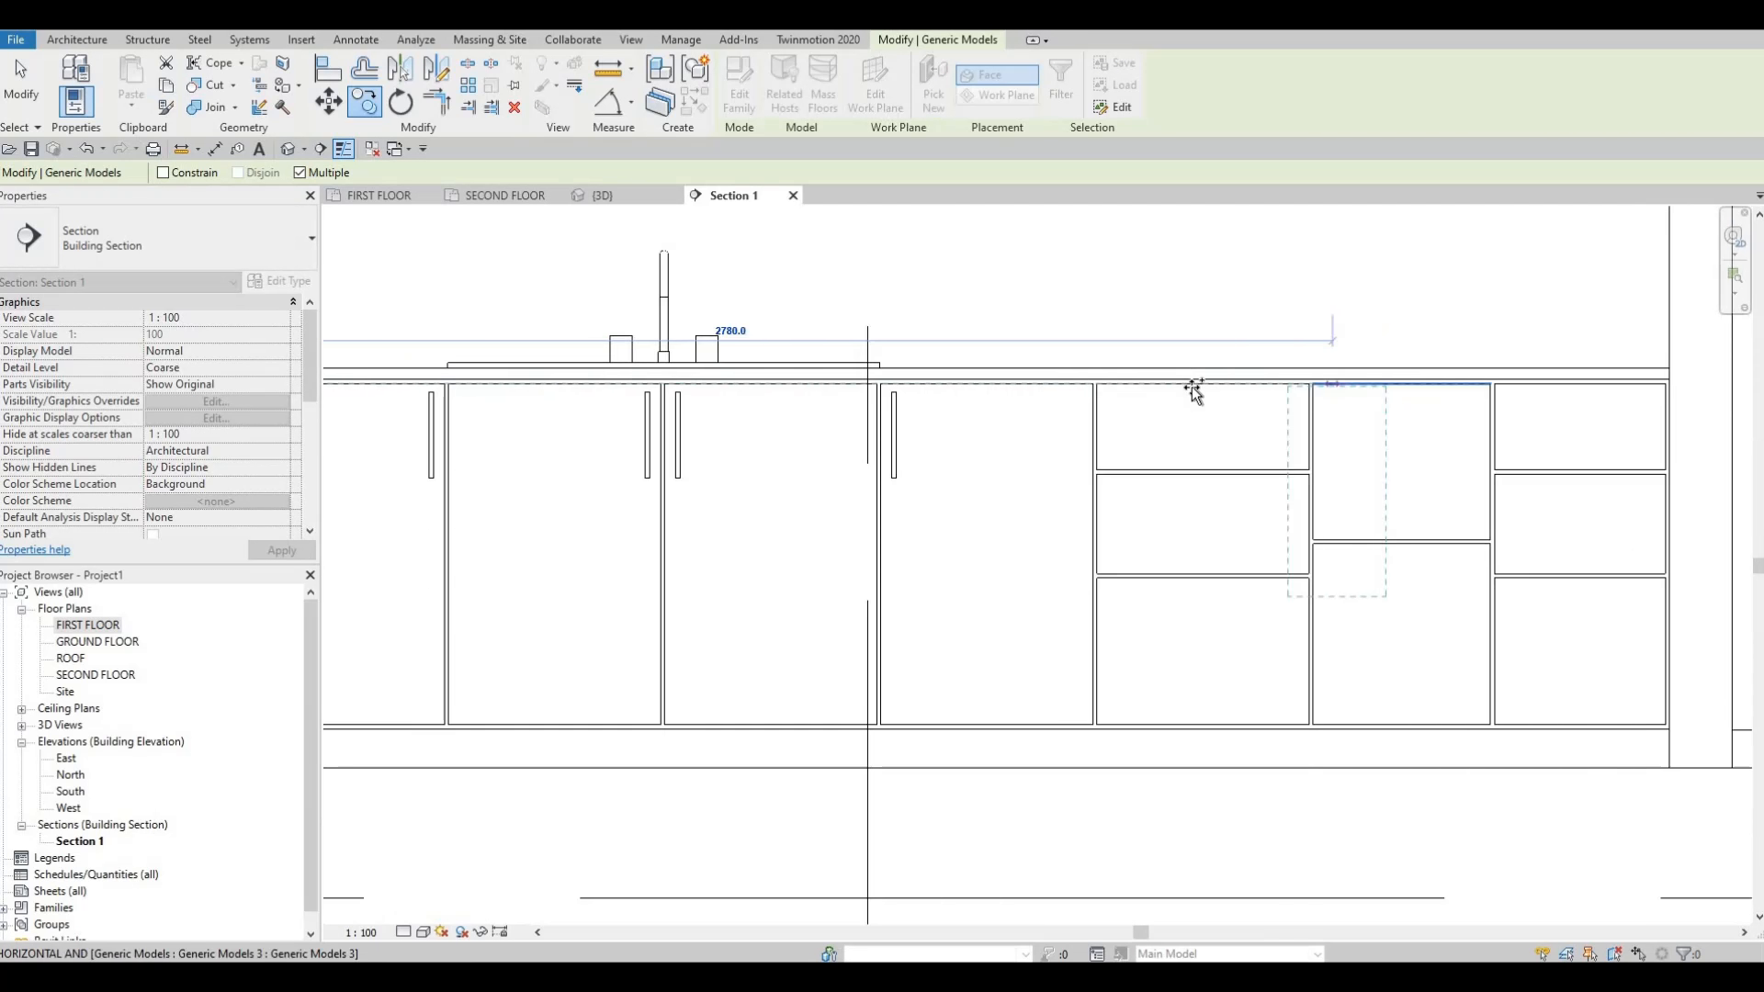
left_click(1540, 400)
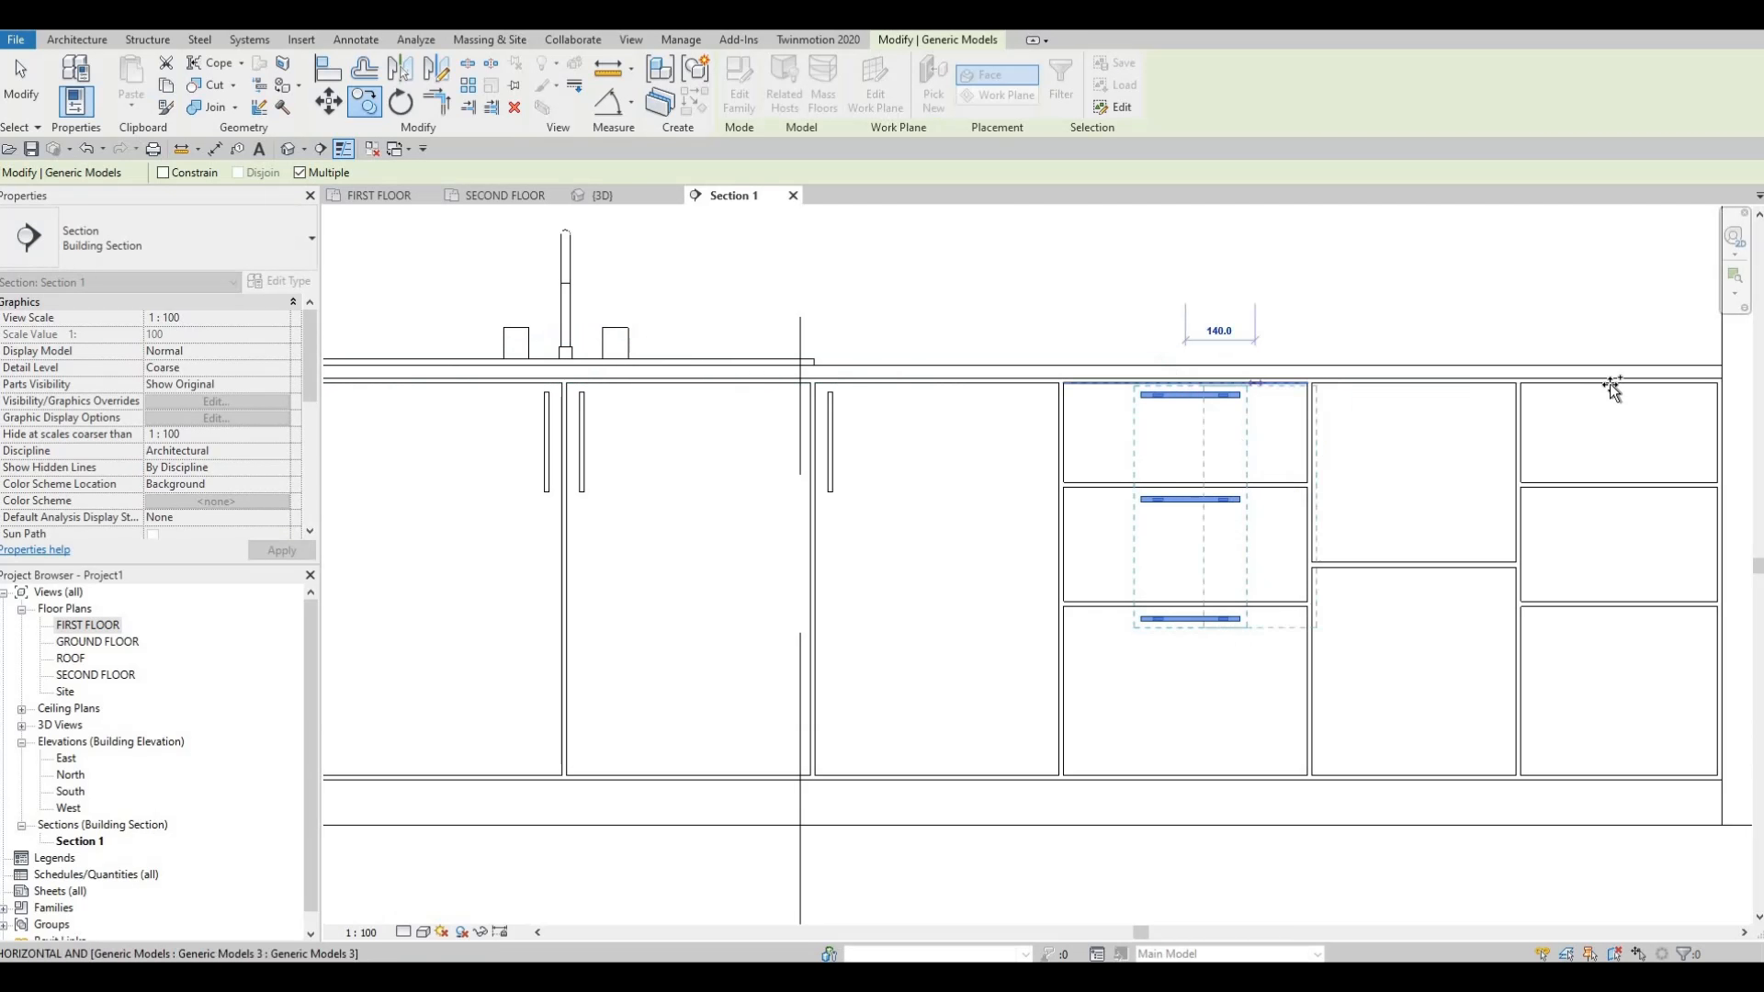
left_click(1488, 395)
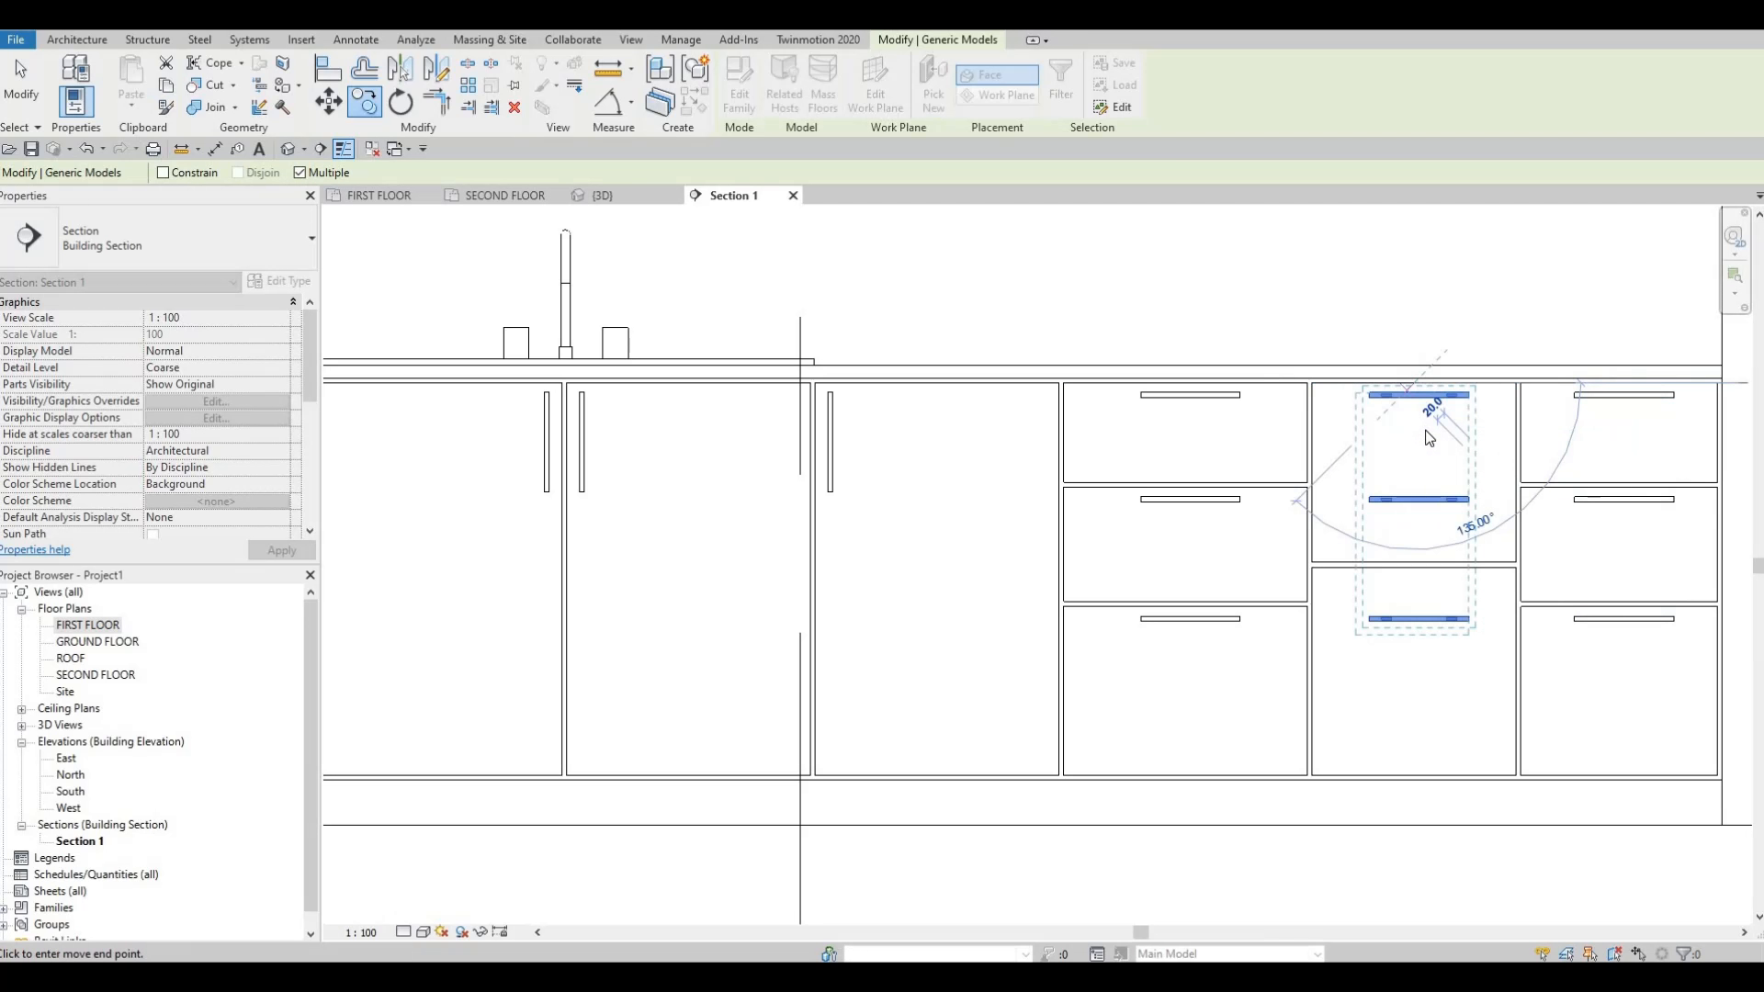
key("Escape")
key("Escape")
key("Escape")
Delete the middle handle on the base cabinet that has only two drawers.
scroll(1430, 524, "up", 2)
left_click(1415, 537)
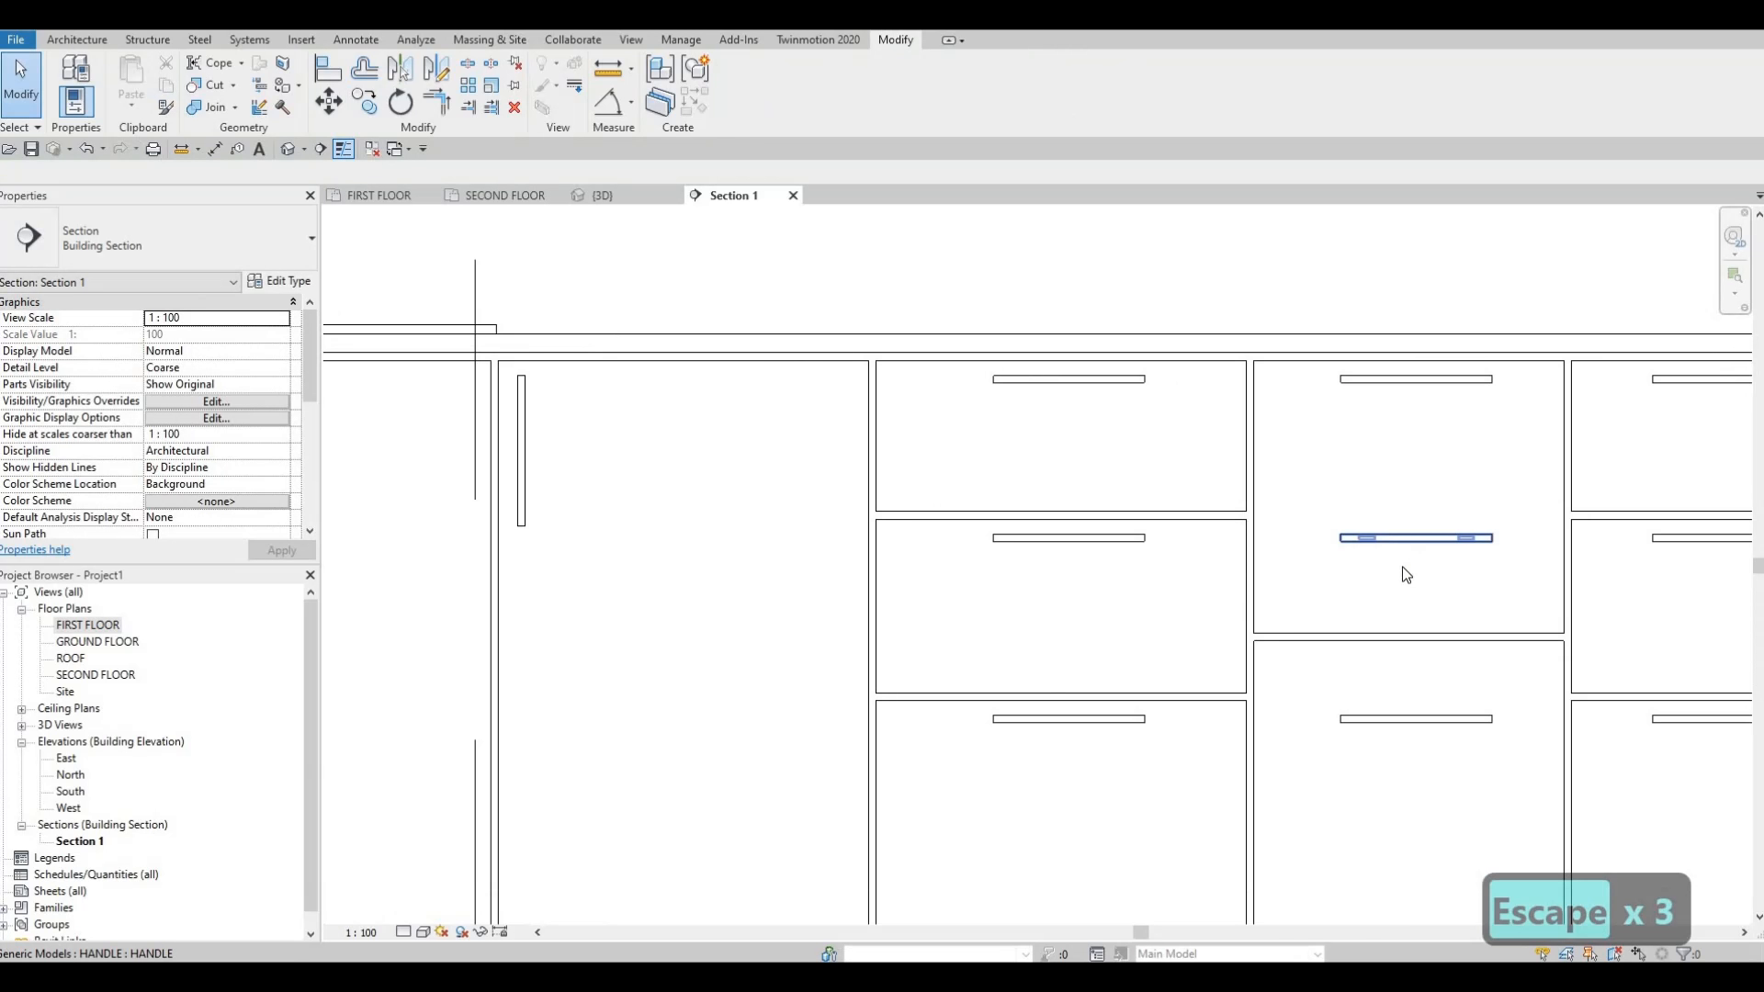
key("Delete")
Nudge the two-drawer cabinet's lower handle up near the lower drawer's top edge, at 490.4 elevation from level.
left_click(1373, 718)
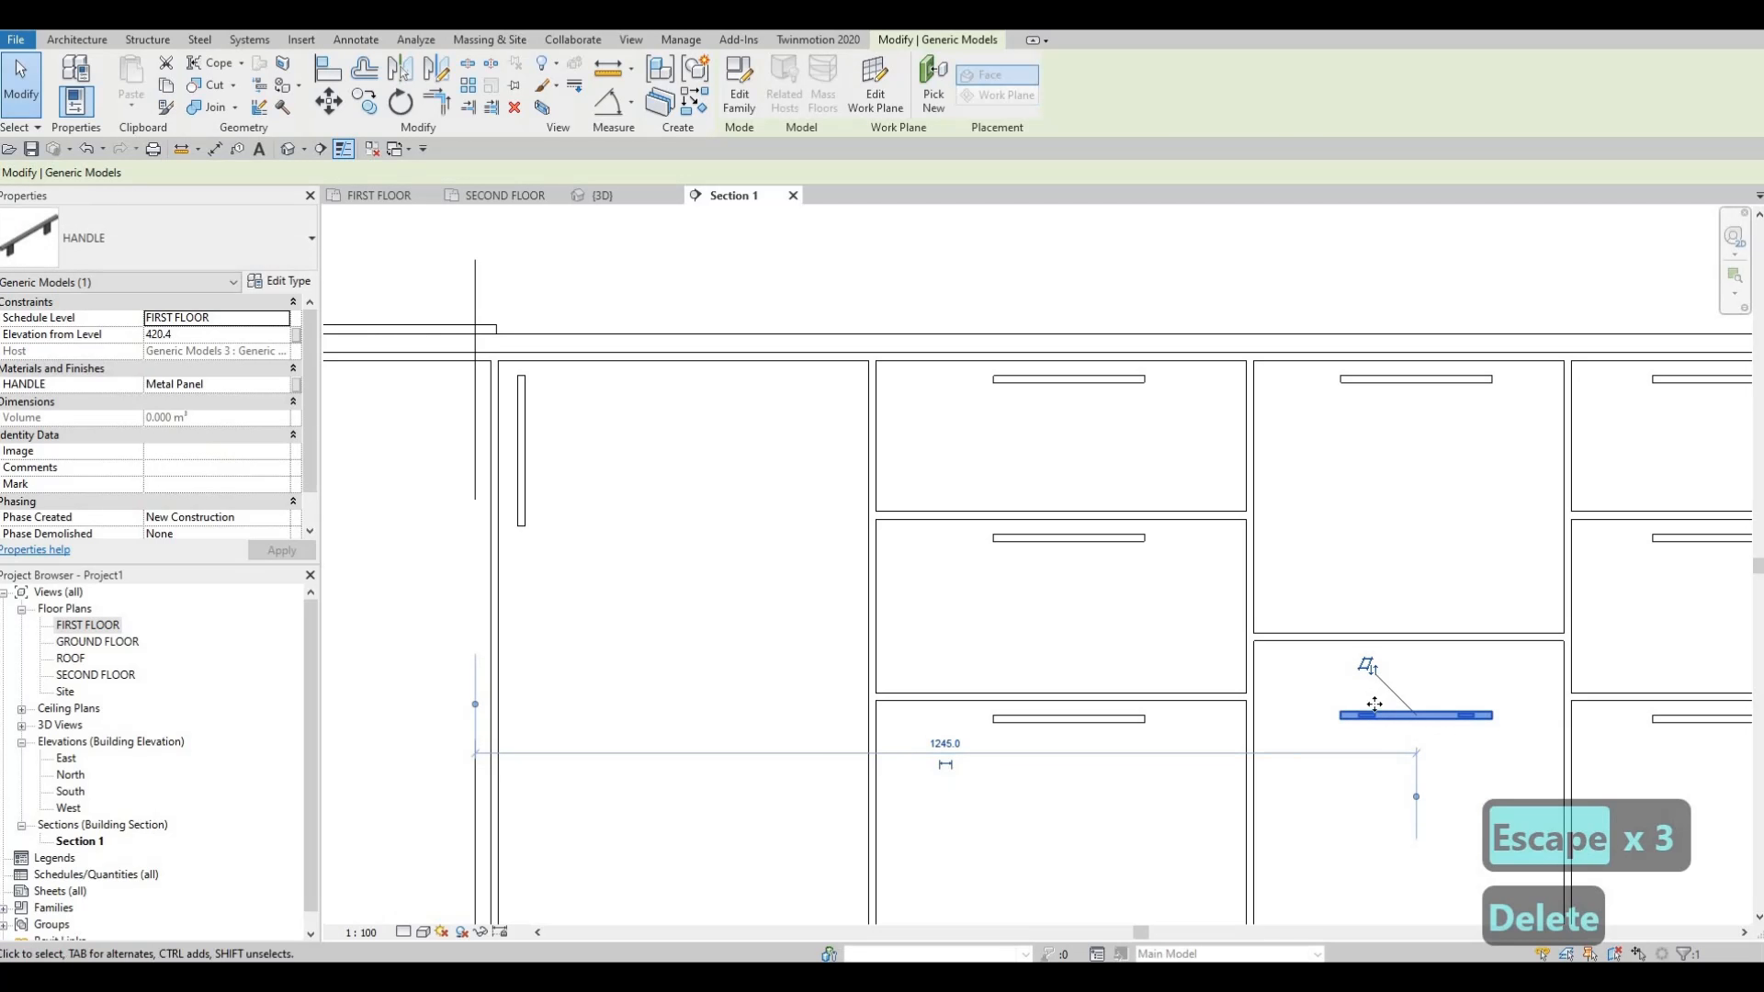
key("Up")
key("Up")
key("Up")
key("Up")
key("Up")
key("Up")
key("Up")
key("Up")
key("Up")
key("Up")
key("Up")
key("Up")
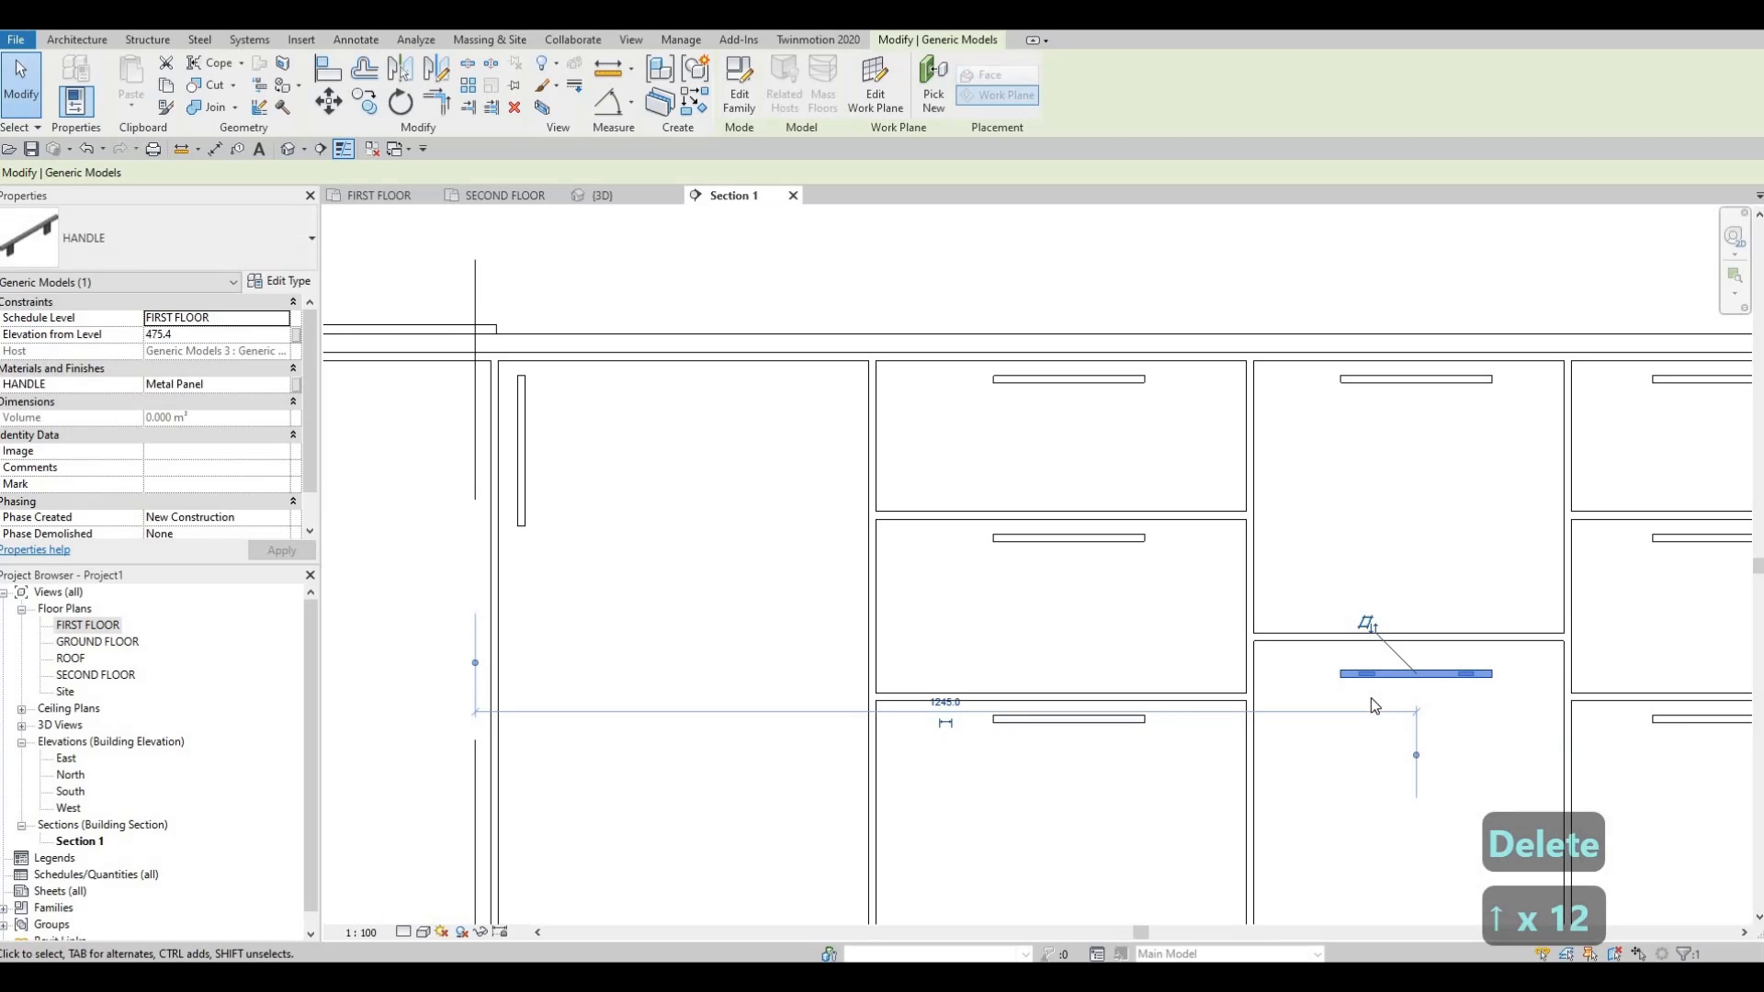
key("Up")
key("Up")
key("Up")
scroll(1374, 606, "down", 2)
middle_click_drag(1484, 487, 1468, 528)
key("Escape")
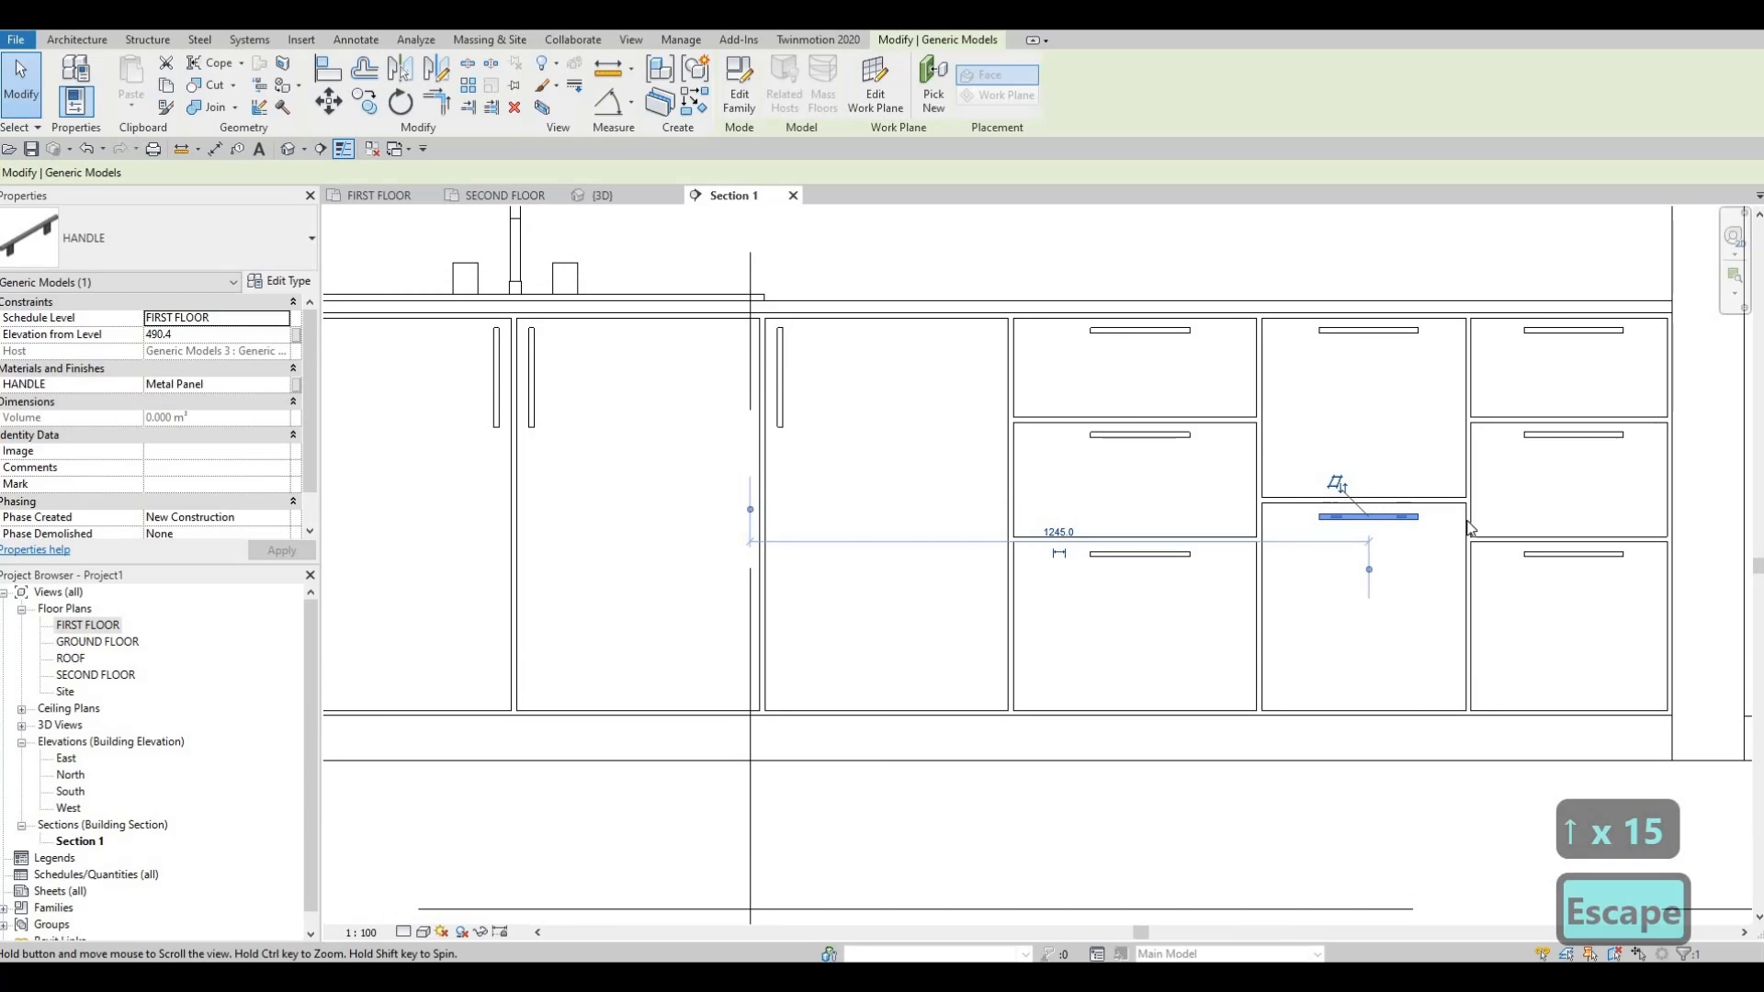
key("Escape")
Examine the handles across the whole kitchen elevation and in the 3D view with the dining area.
scroll(1460, 488, "down", 3)
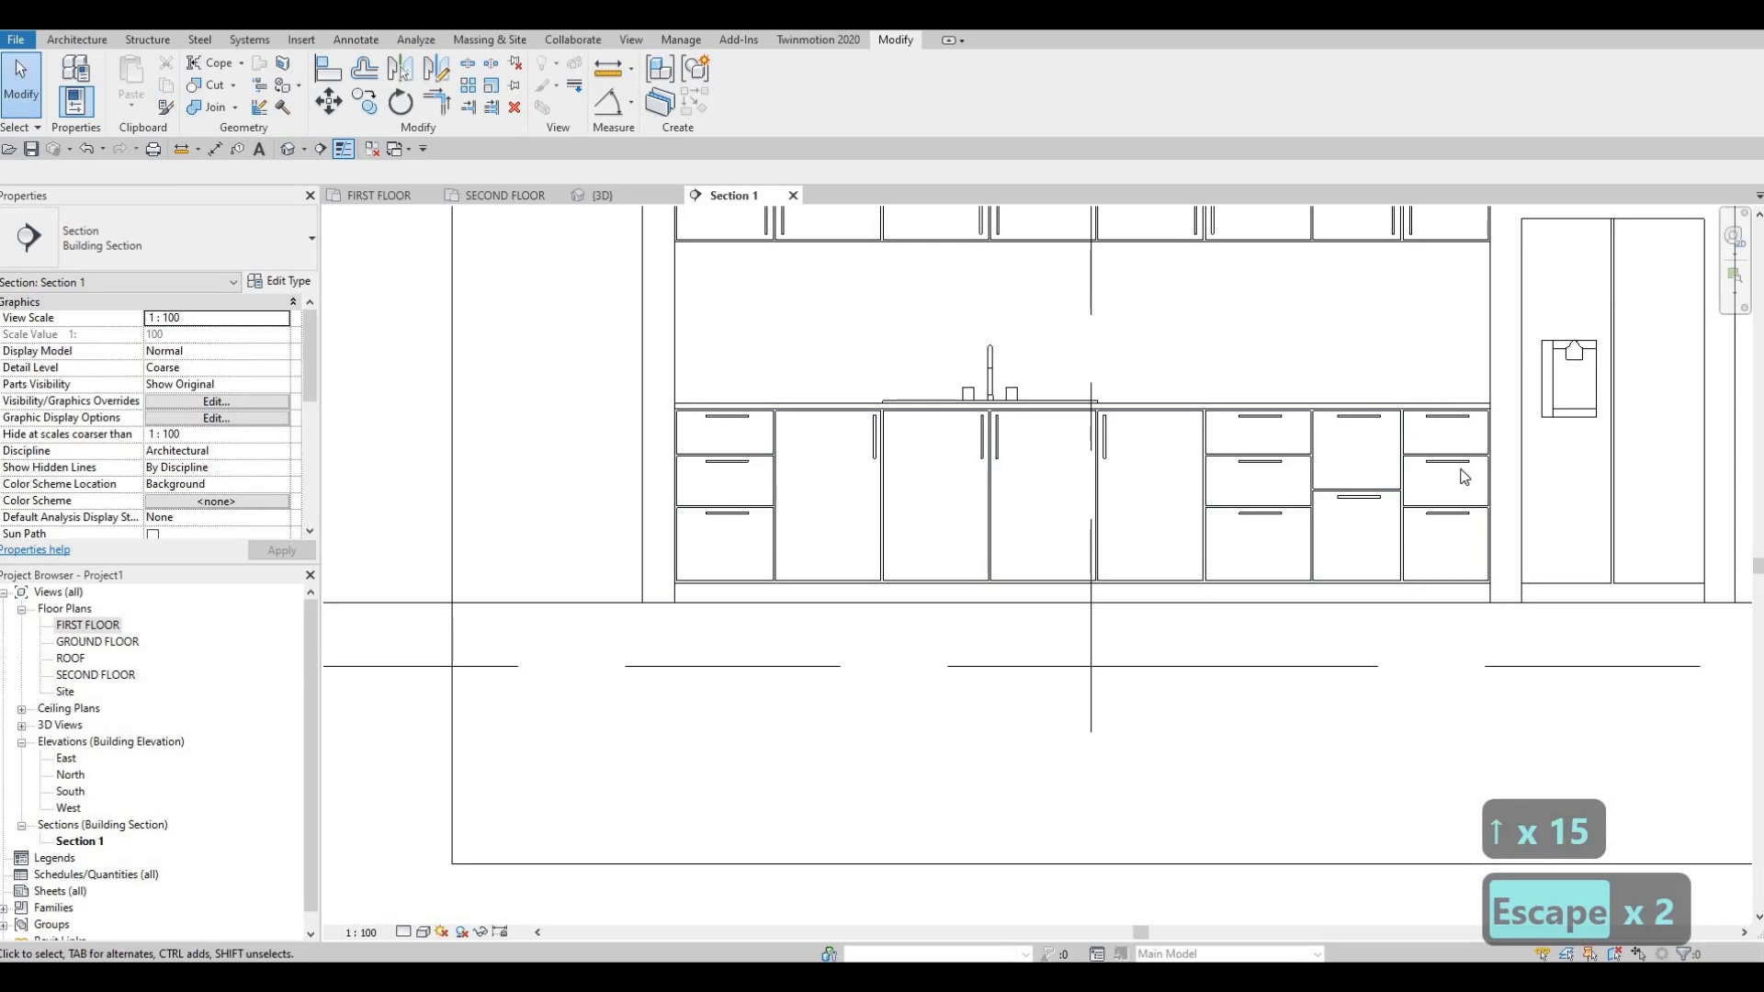
scroll(1046, 336, "down", 2)
middle_click_drag(1047, 337, 1188, 410)
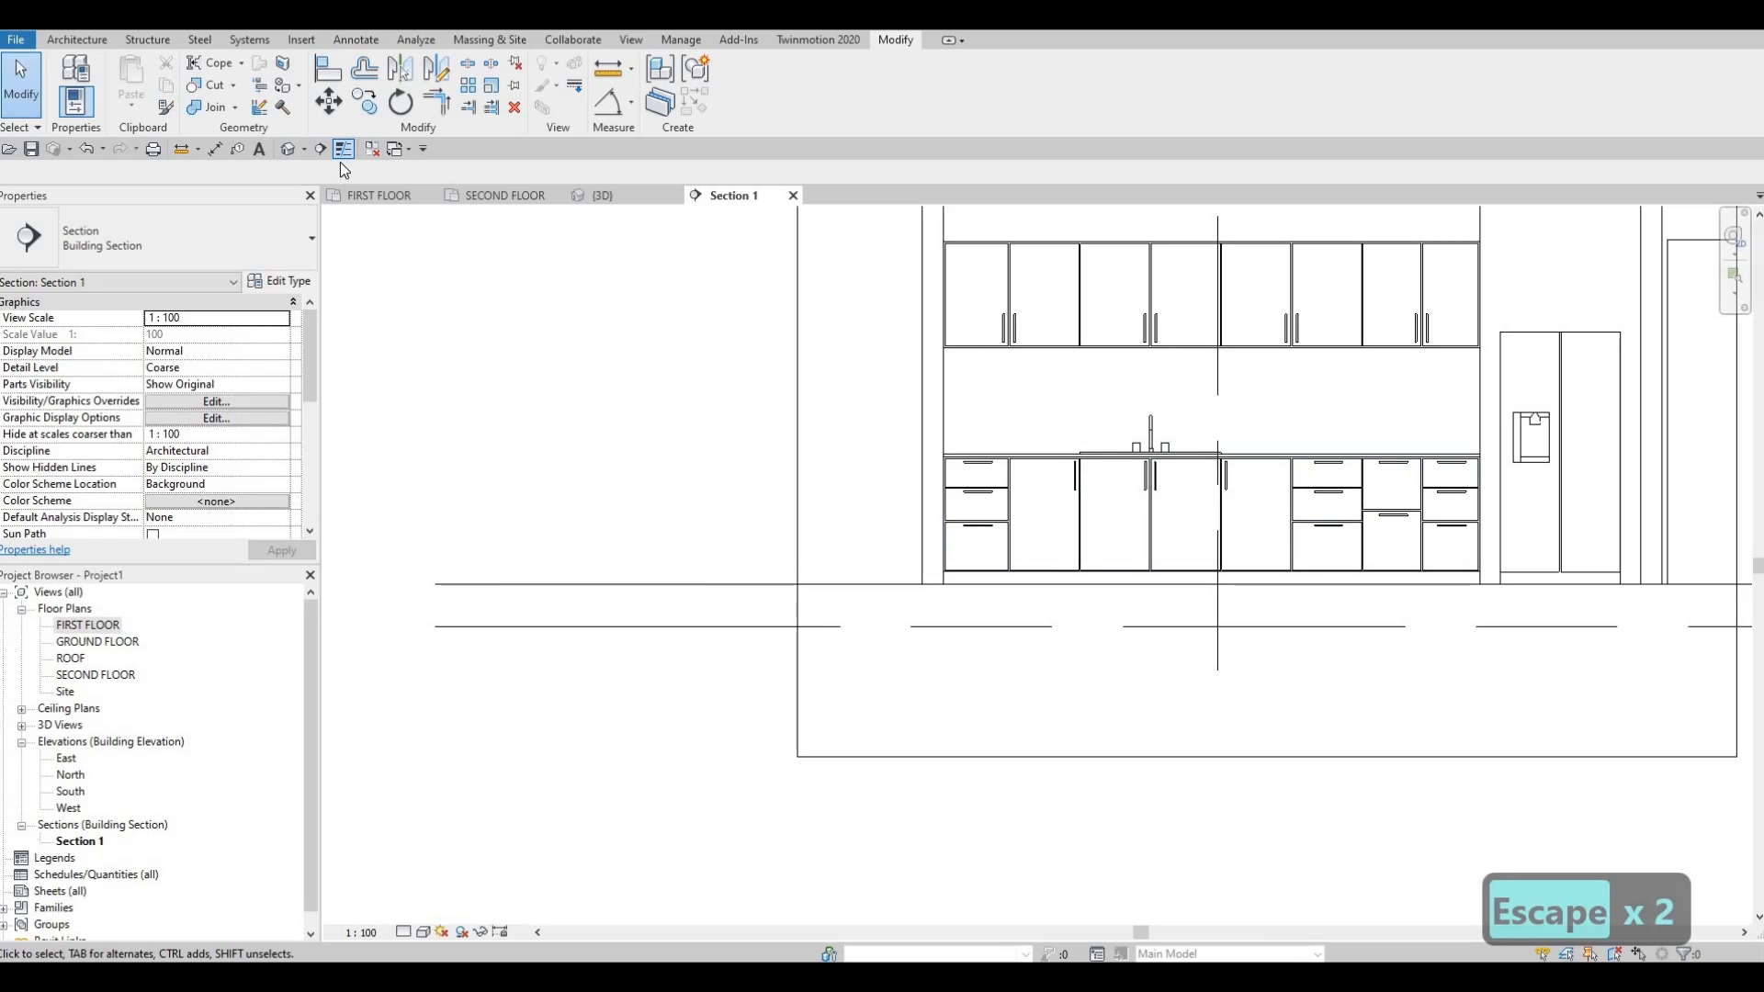
left_click(602, 194)
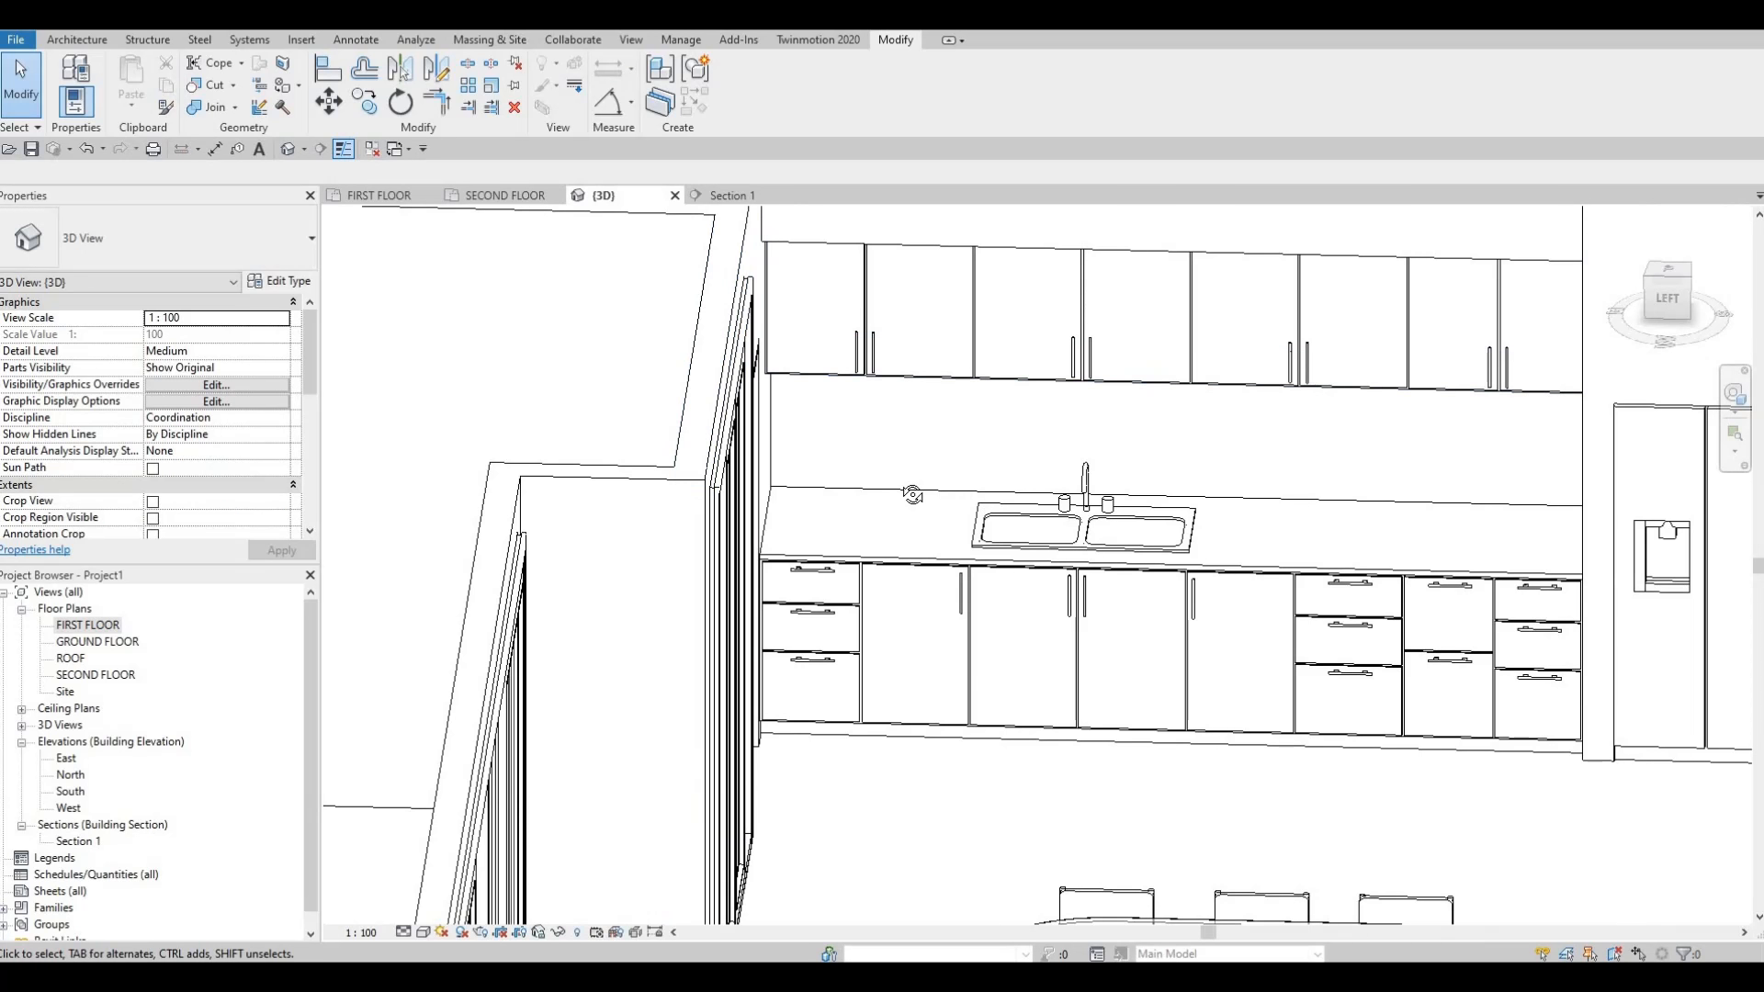
middle_click_drag(913, 496, 1024, 396, "shift")
middle_click_drag(1093, 597, 1035, 375)
scroll(1035, 375, "down", 2)
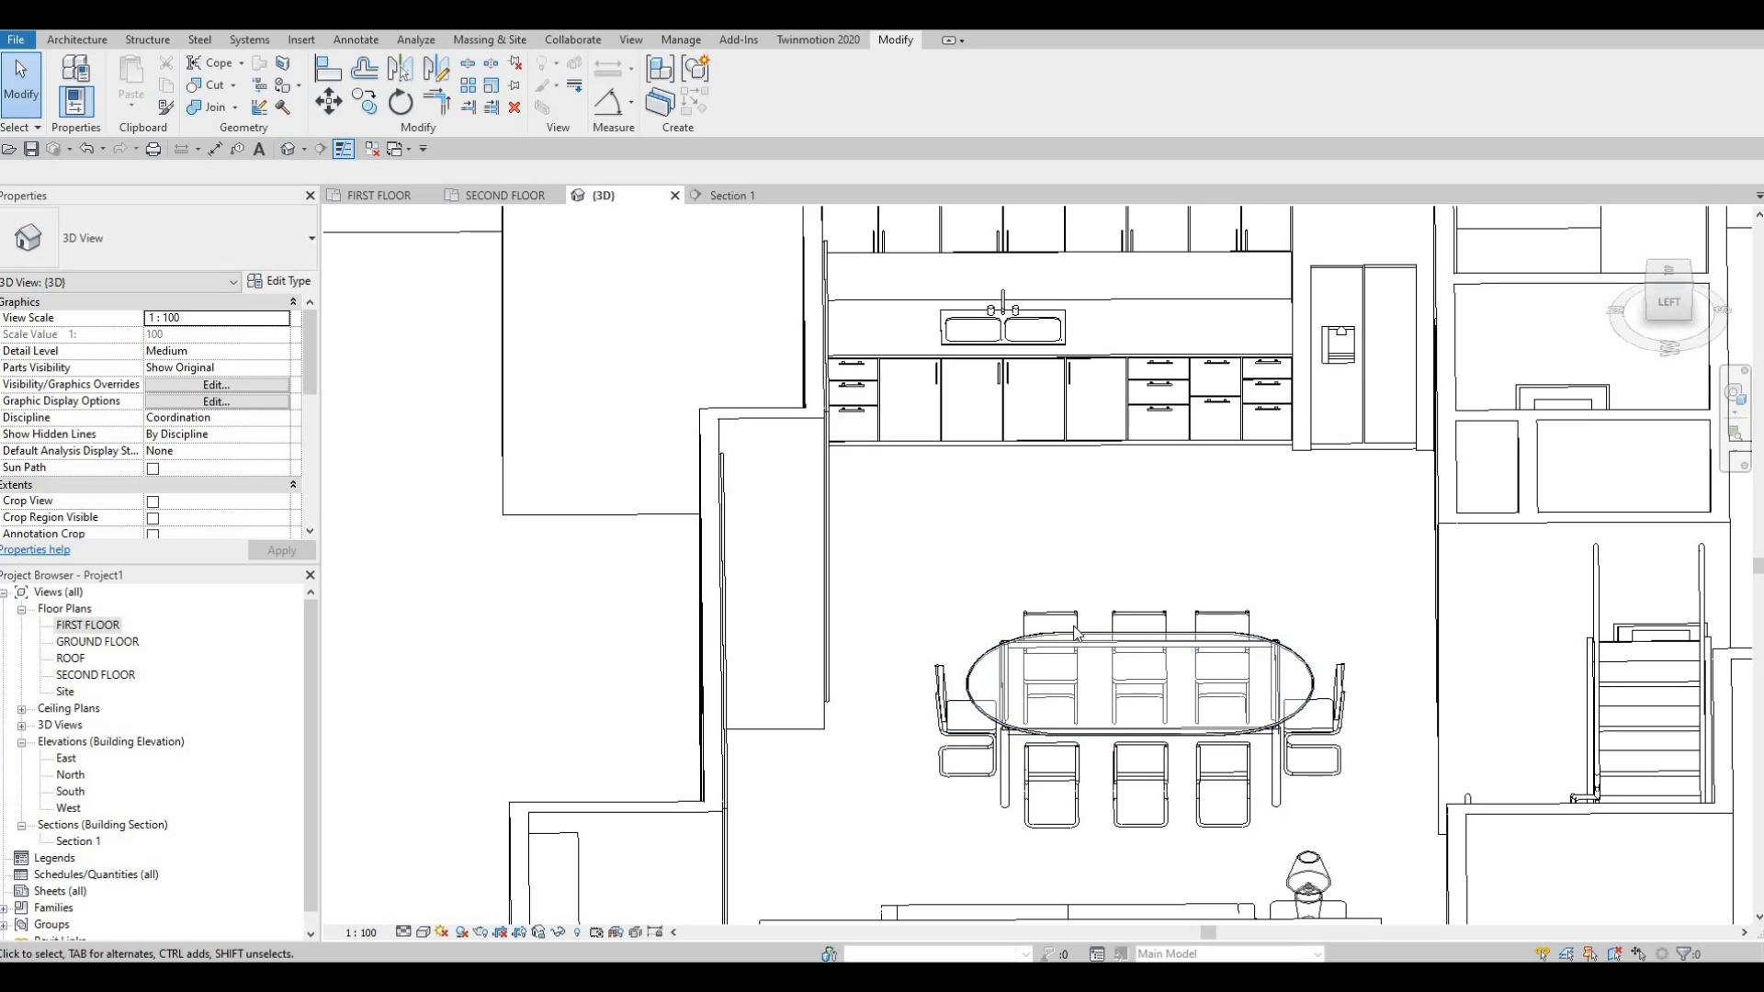
In the FIRST FLOOR plan, move the Section 1 line away from the kitchen counter to just beside the dining table's chairs.
double_click(88, 625)
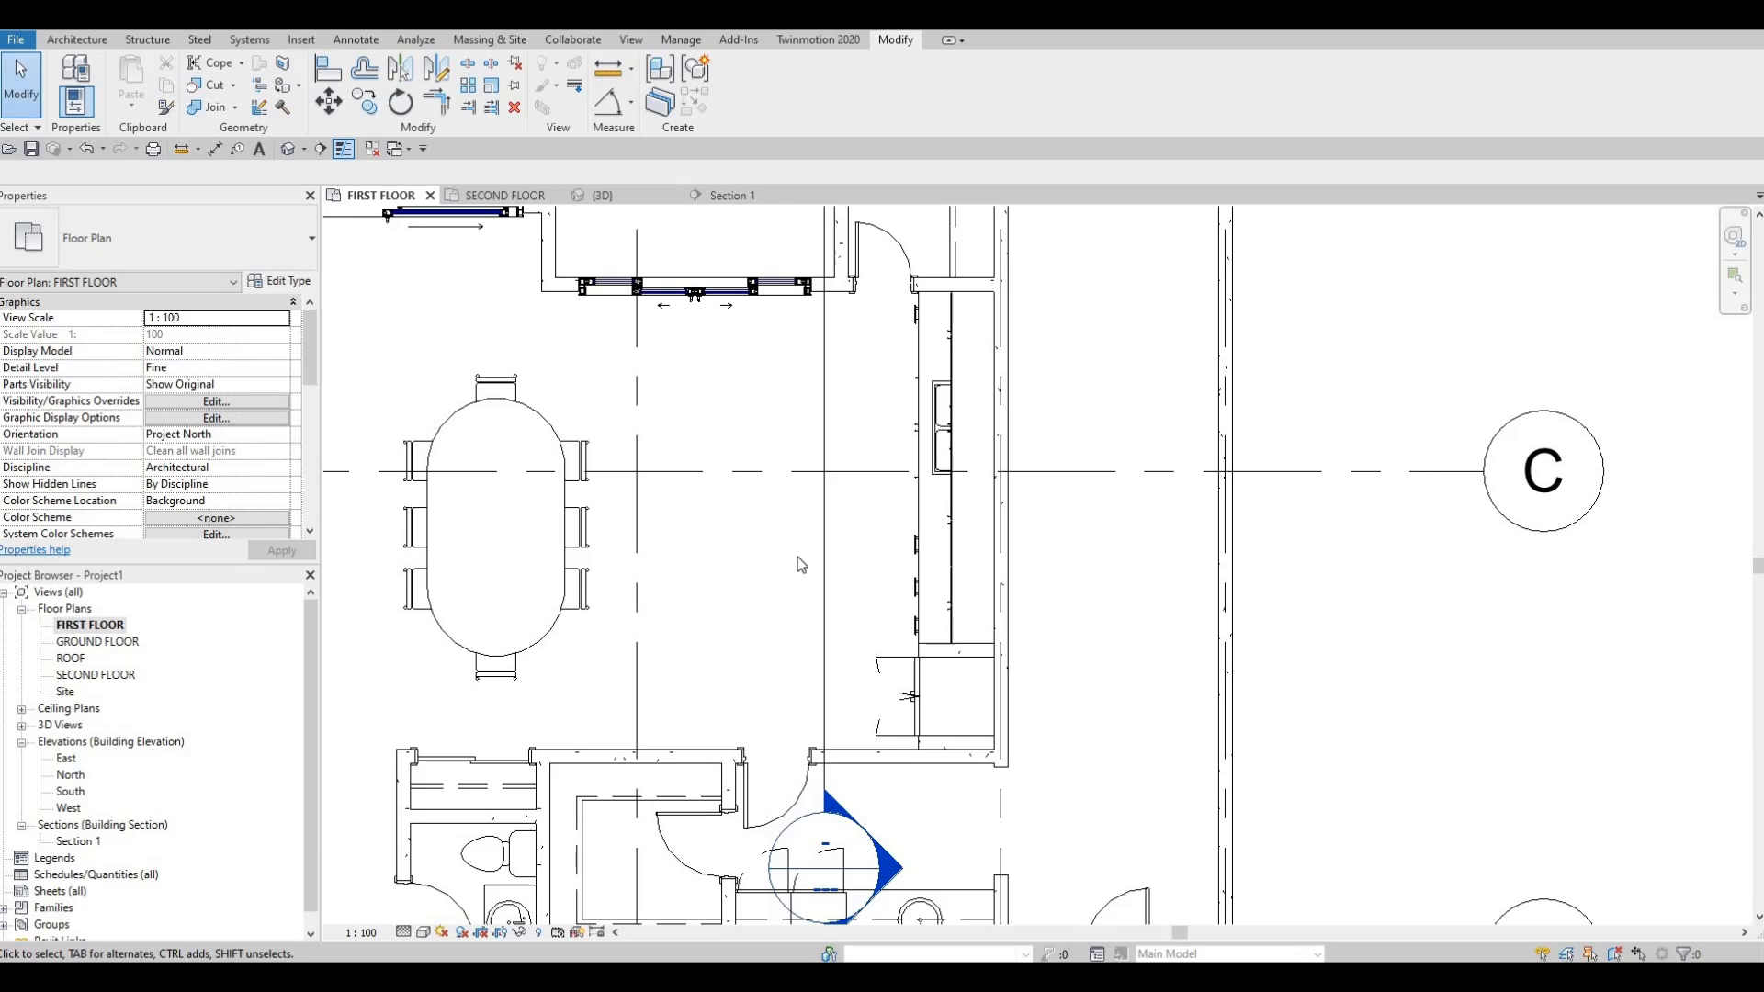
middle_click_drag(818, 558, 1083, 520)
scroll(1084, 518, "down", 1)
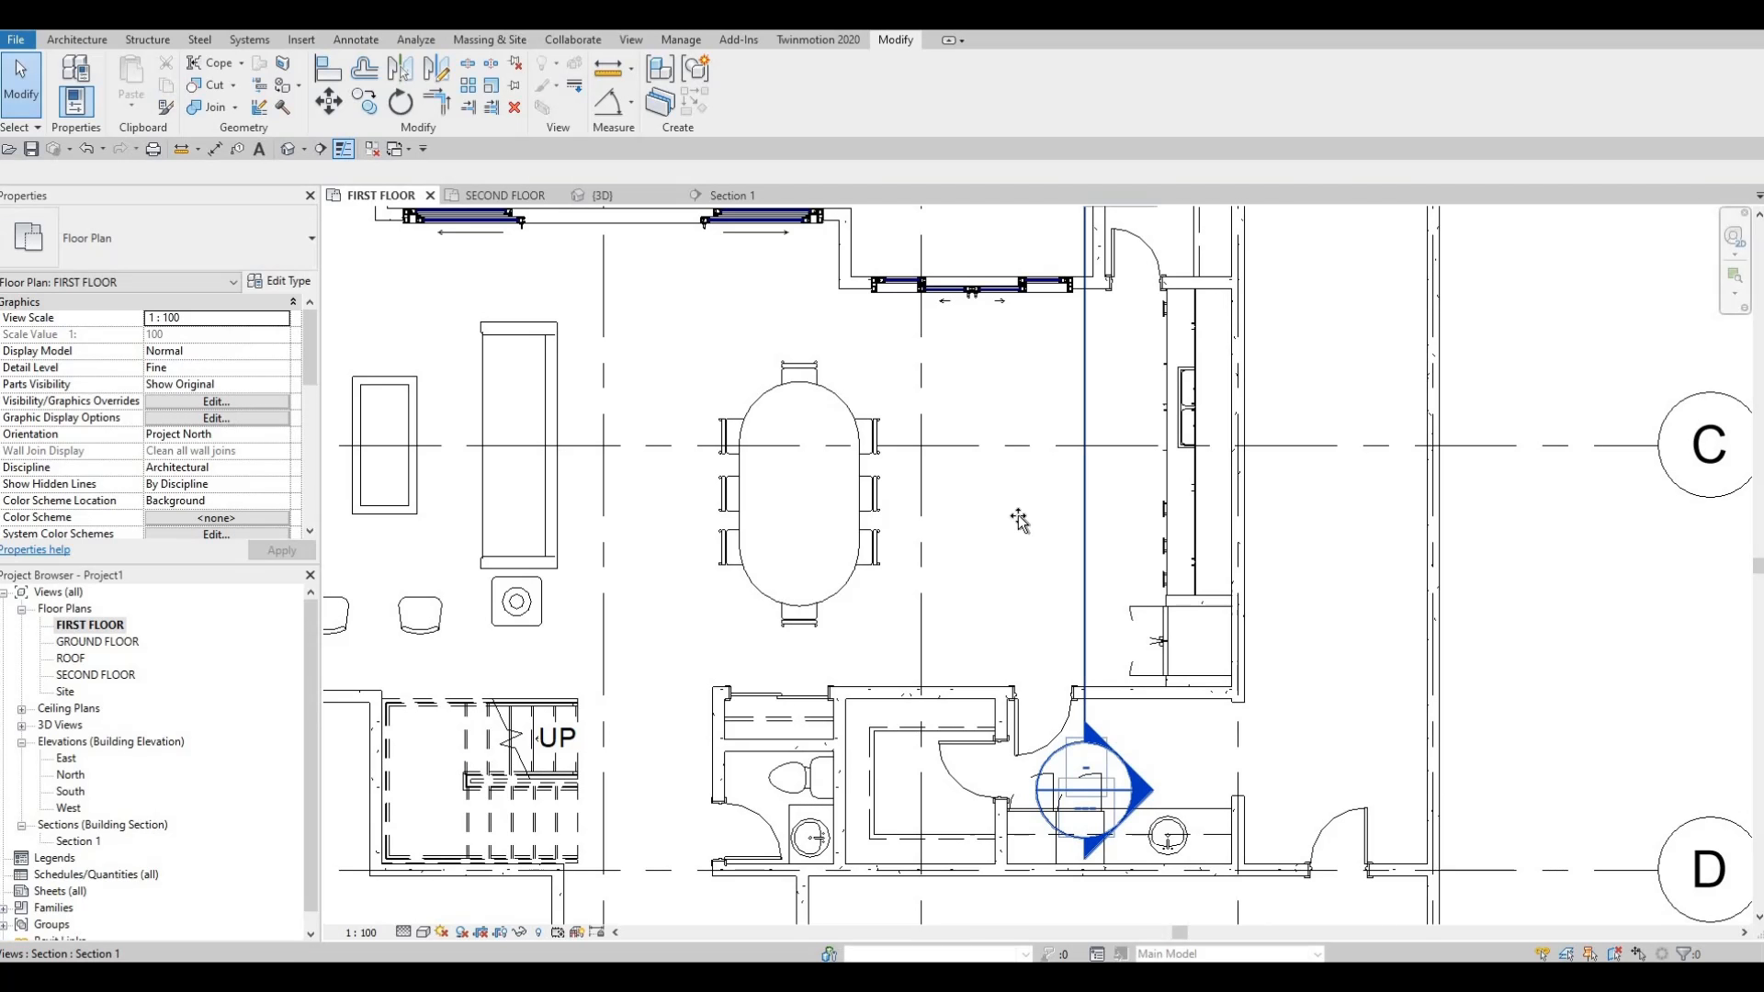
left_click(1085, 506)
left_click_drag(1085, 506, 898, 517)
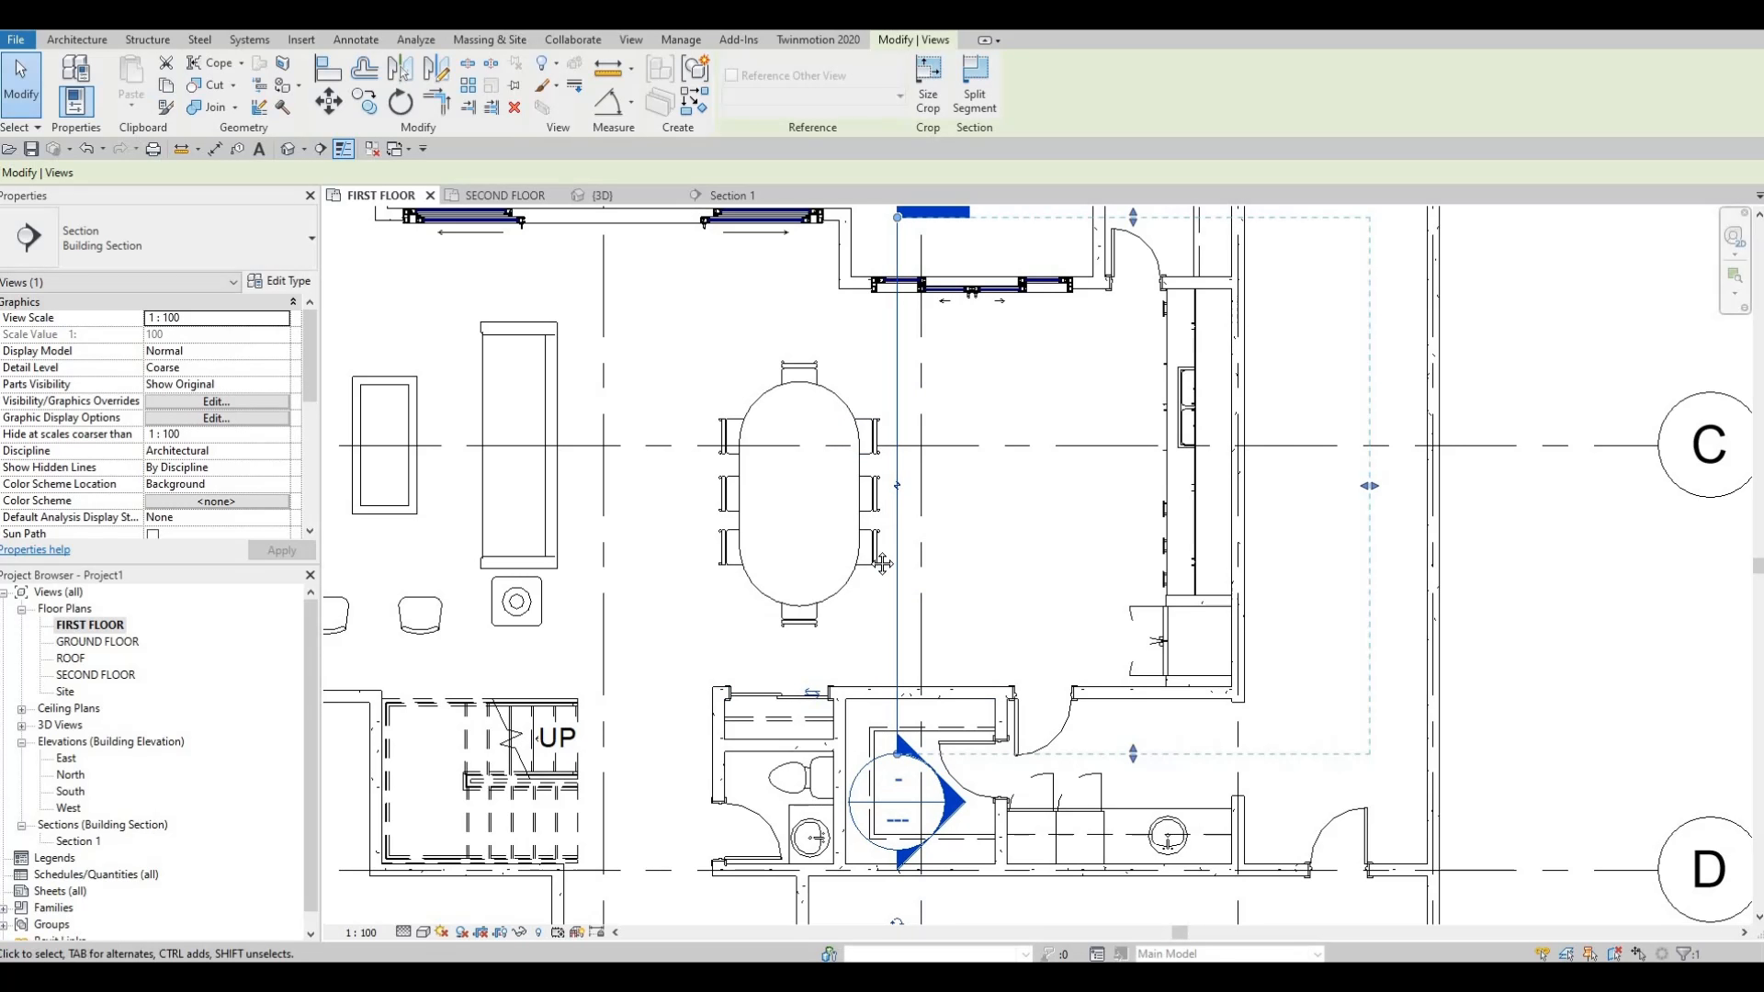
middle_click_drag(985, 492, 983, 561)
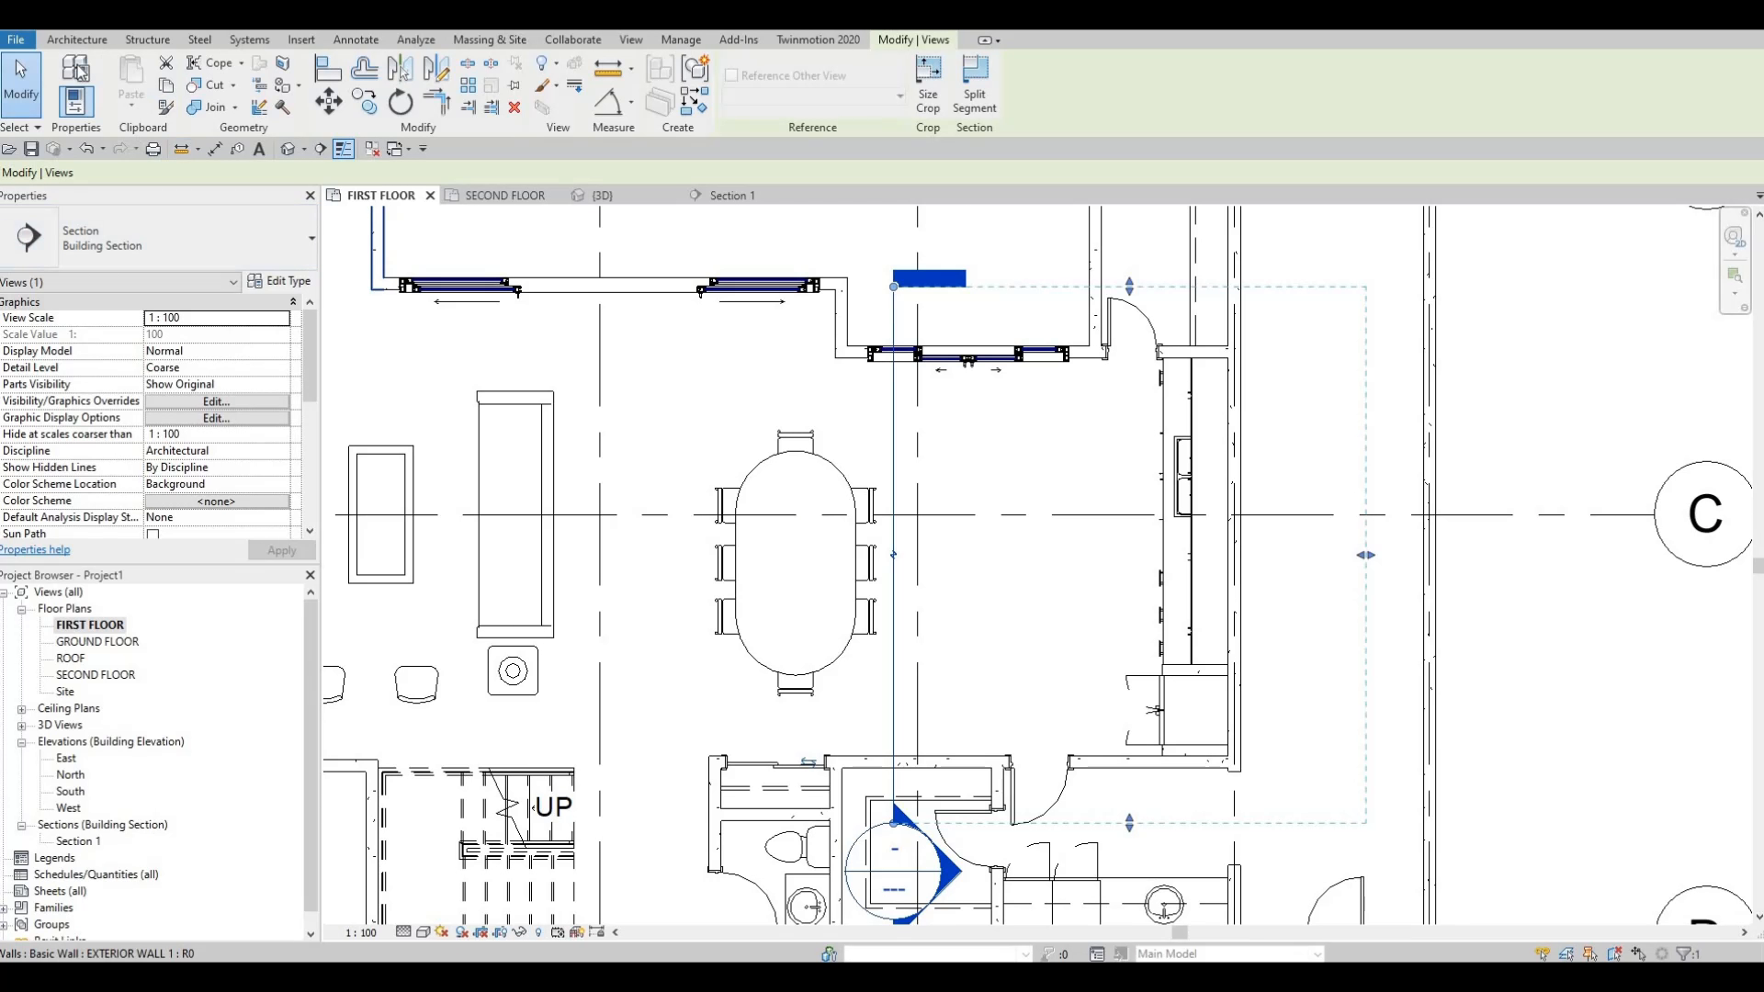
Start an in-place model component in the Generic Models category and accept its default name.
left_click(83, 39)
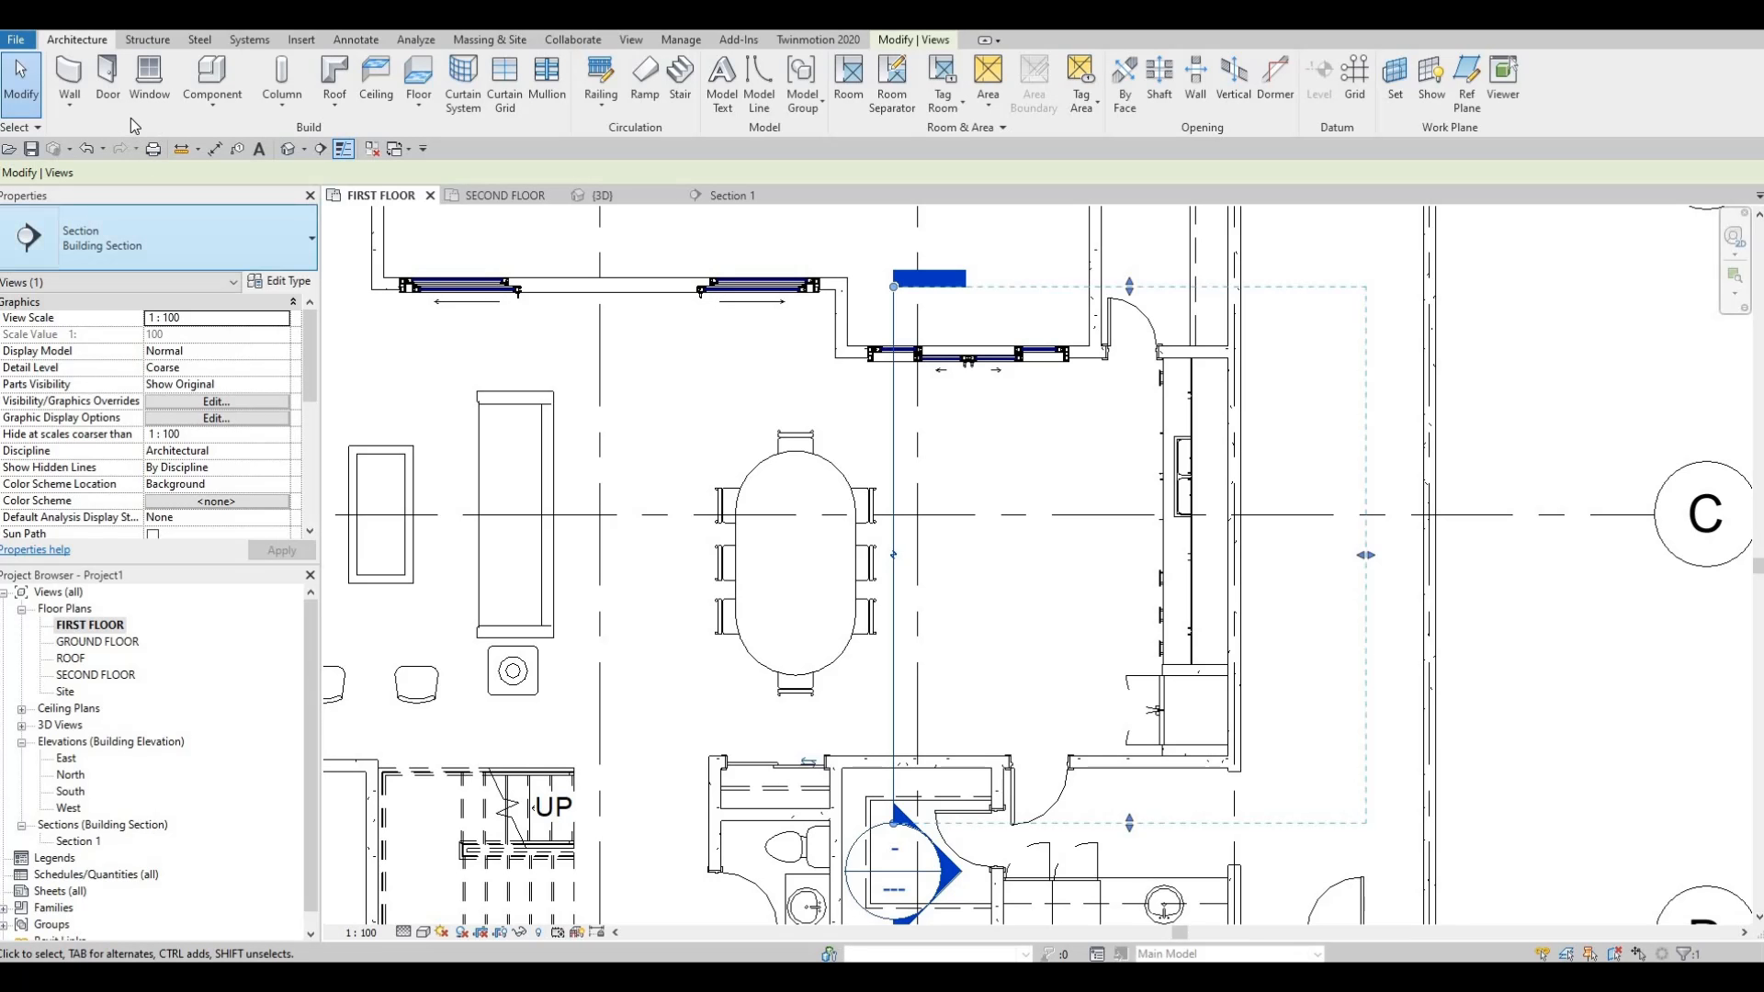
left_click(213, 108)
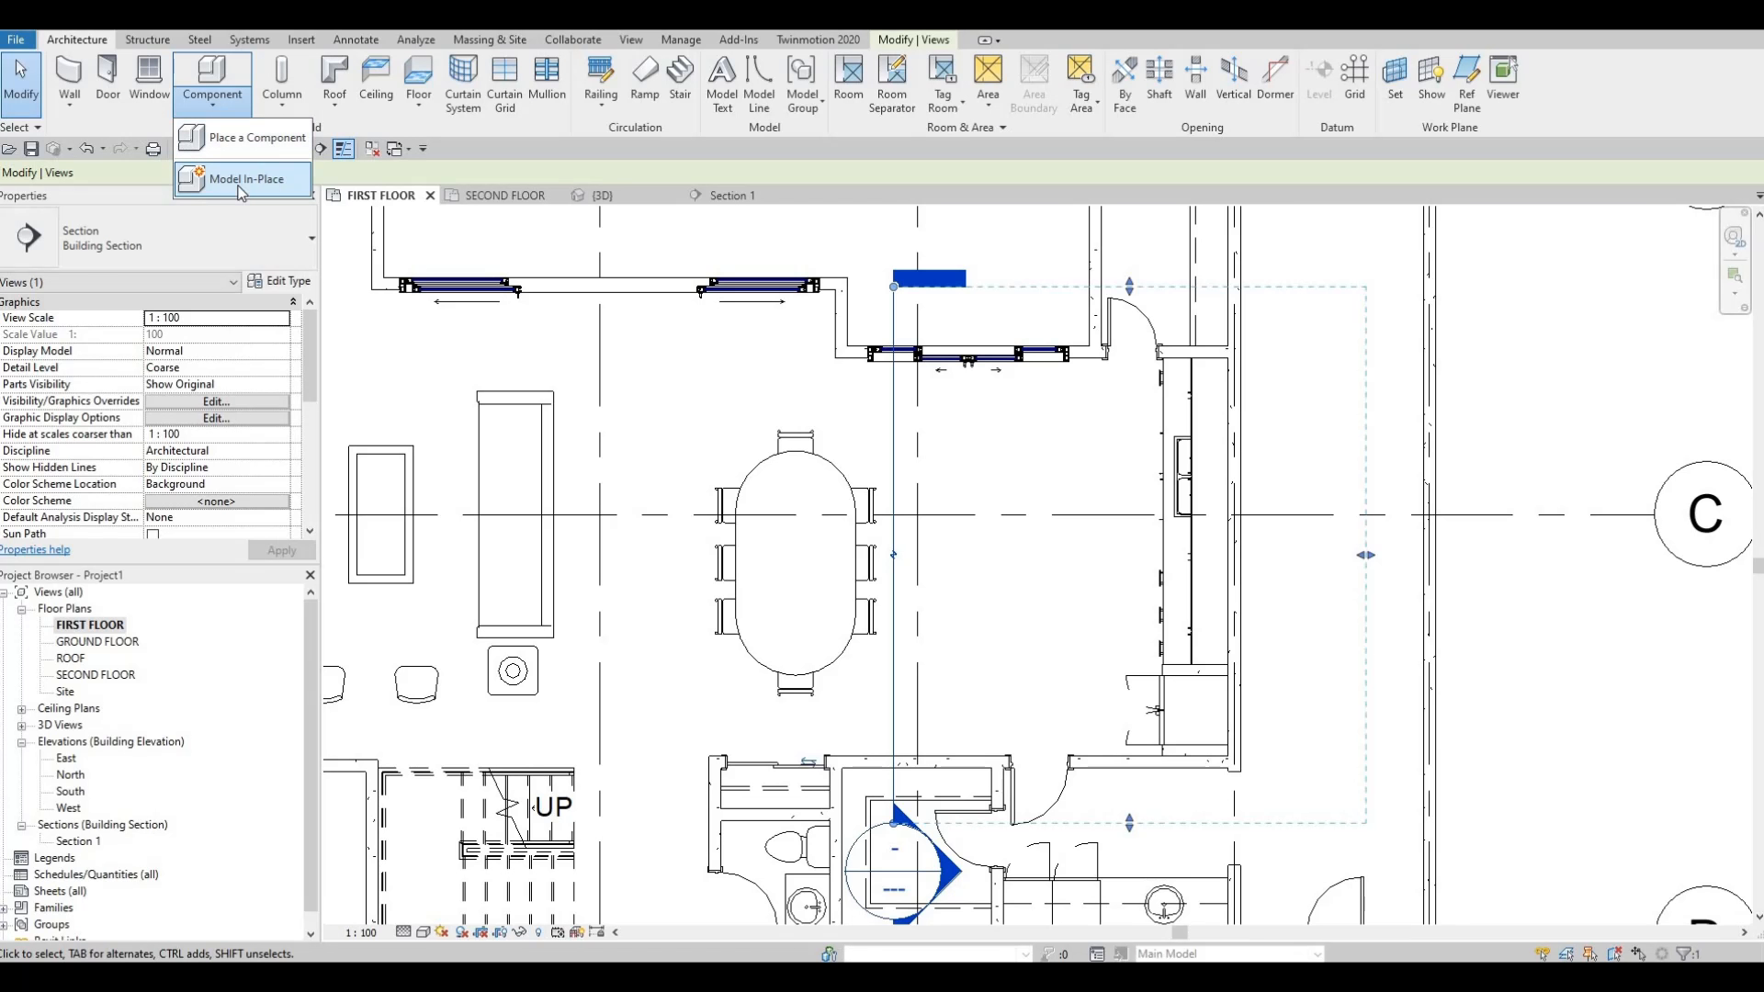
left_click(219, 183)
scroll(870, 474, "down", 2)
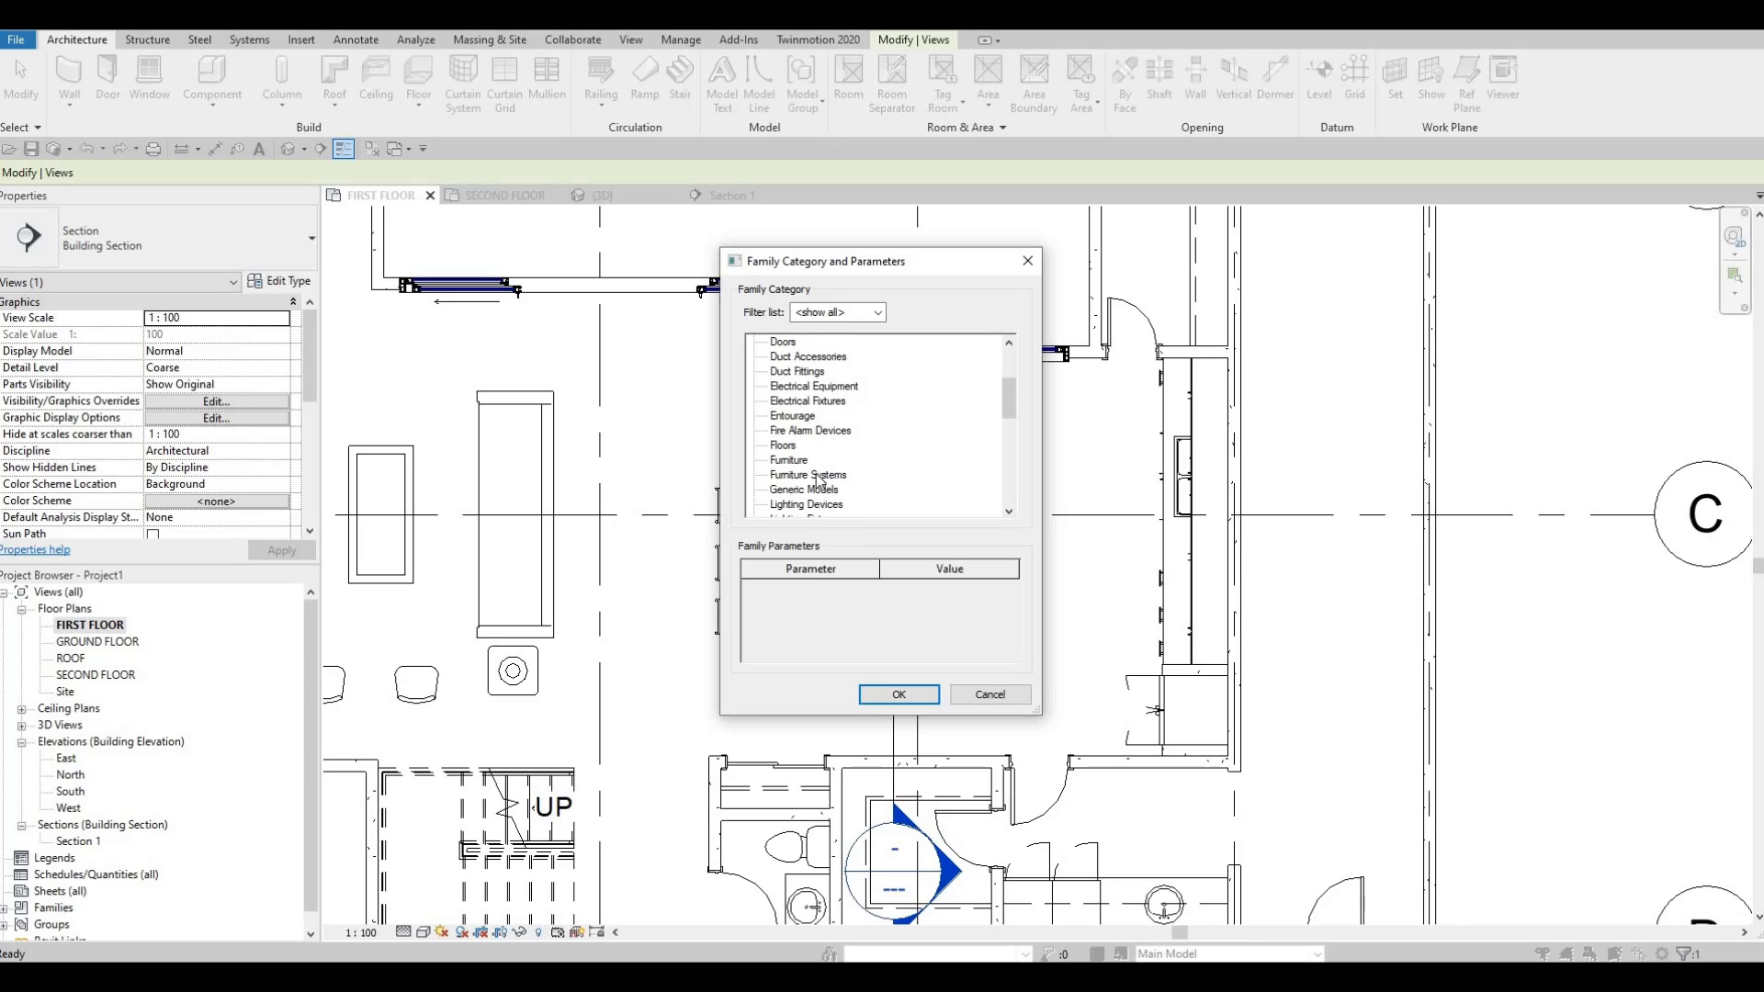
left_click(778, 463)
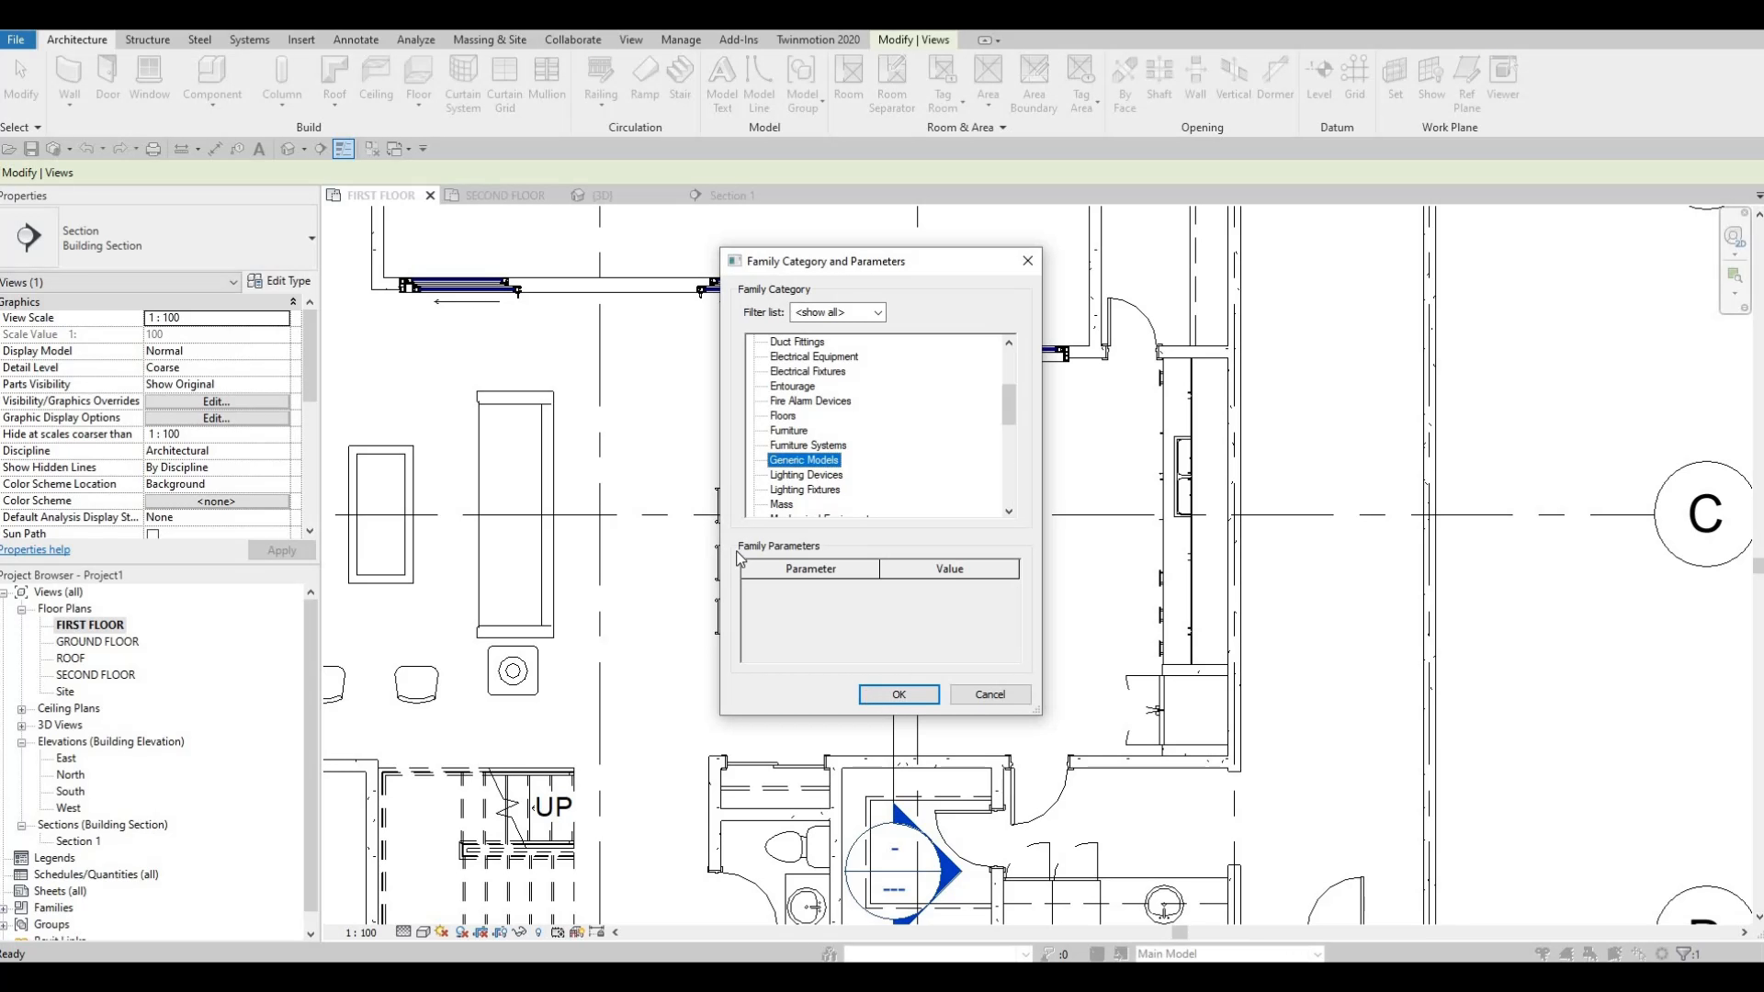
left_click(866, 691)
key("Return")
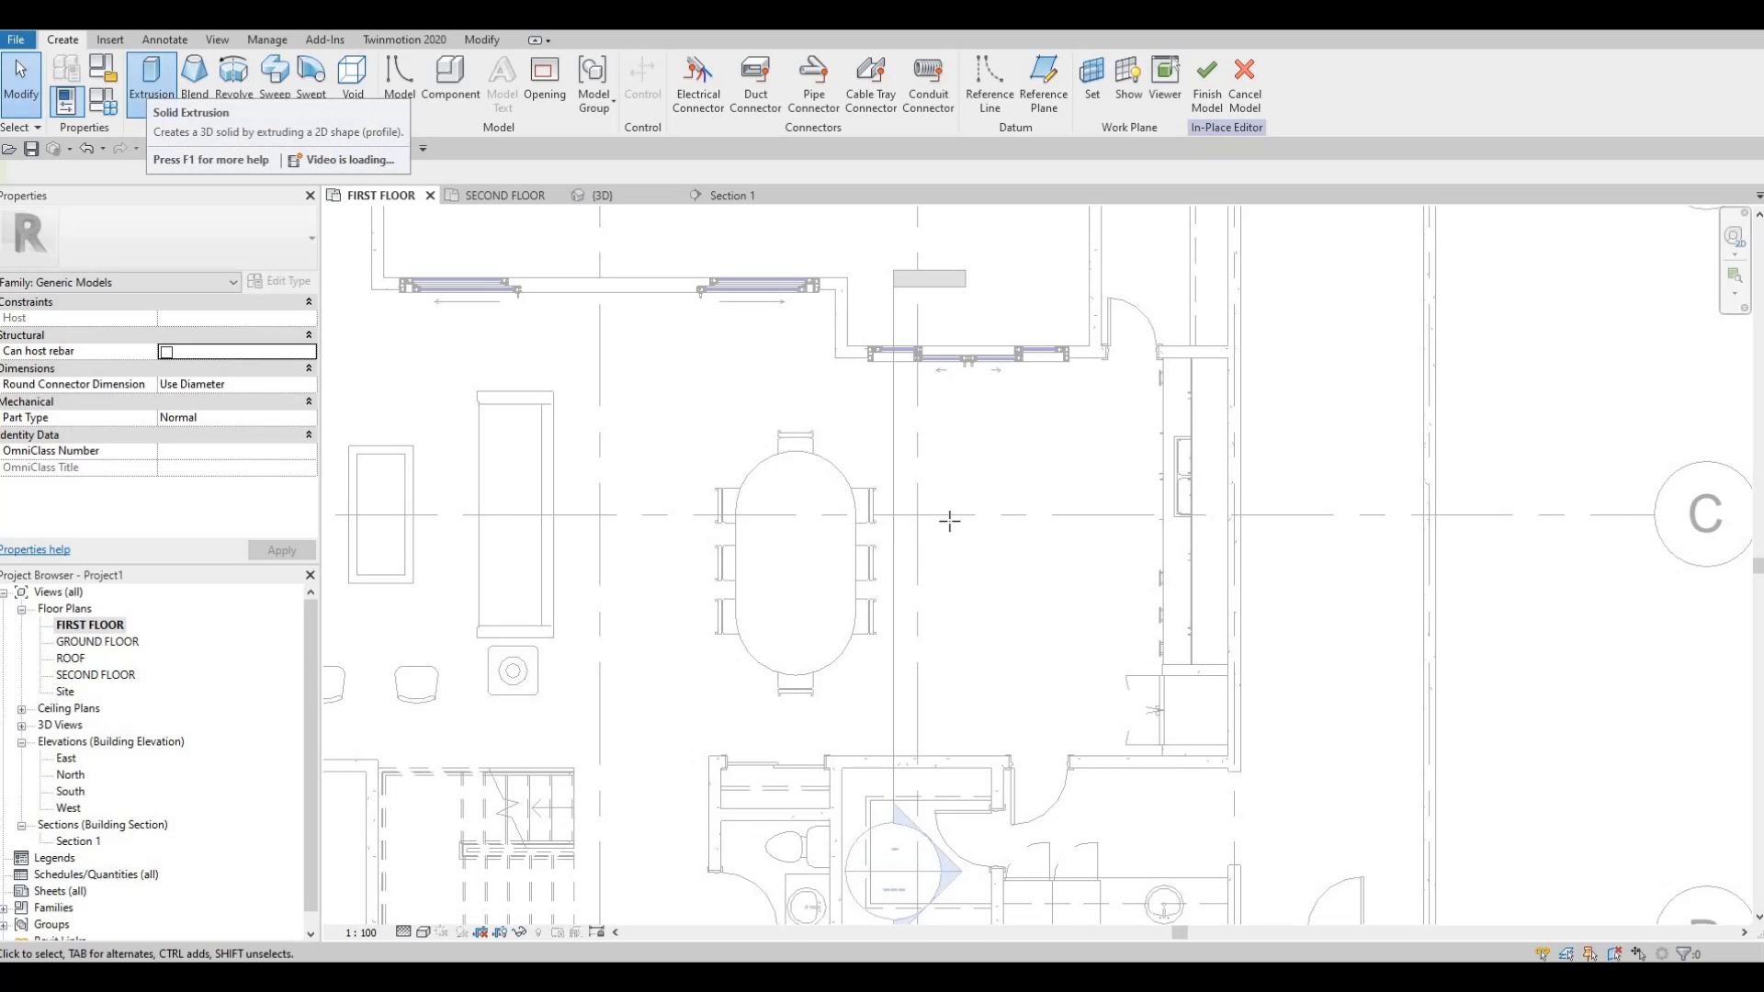
Start a solid extrusion and sketch a rectangle about 1300 by 2200 mm between the dining table and the kitchen counter.
left_click(150, 81)
scroll(971, 445, "up", 1)
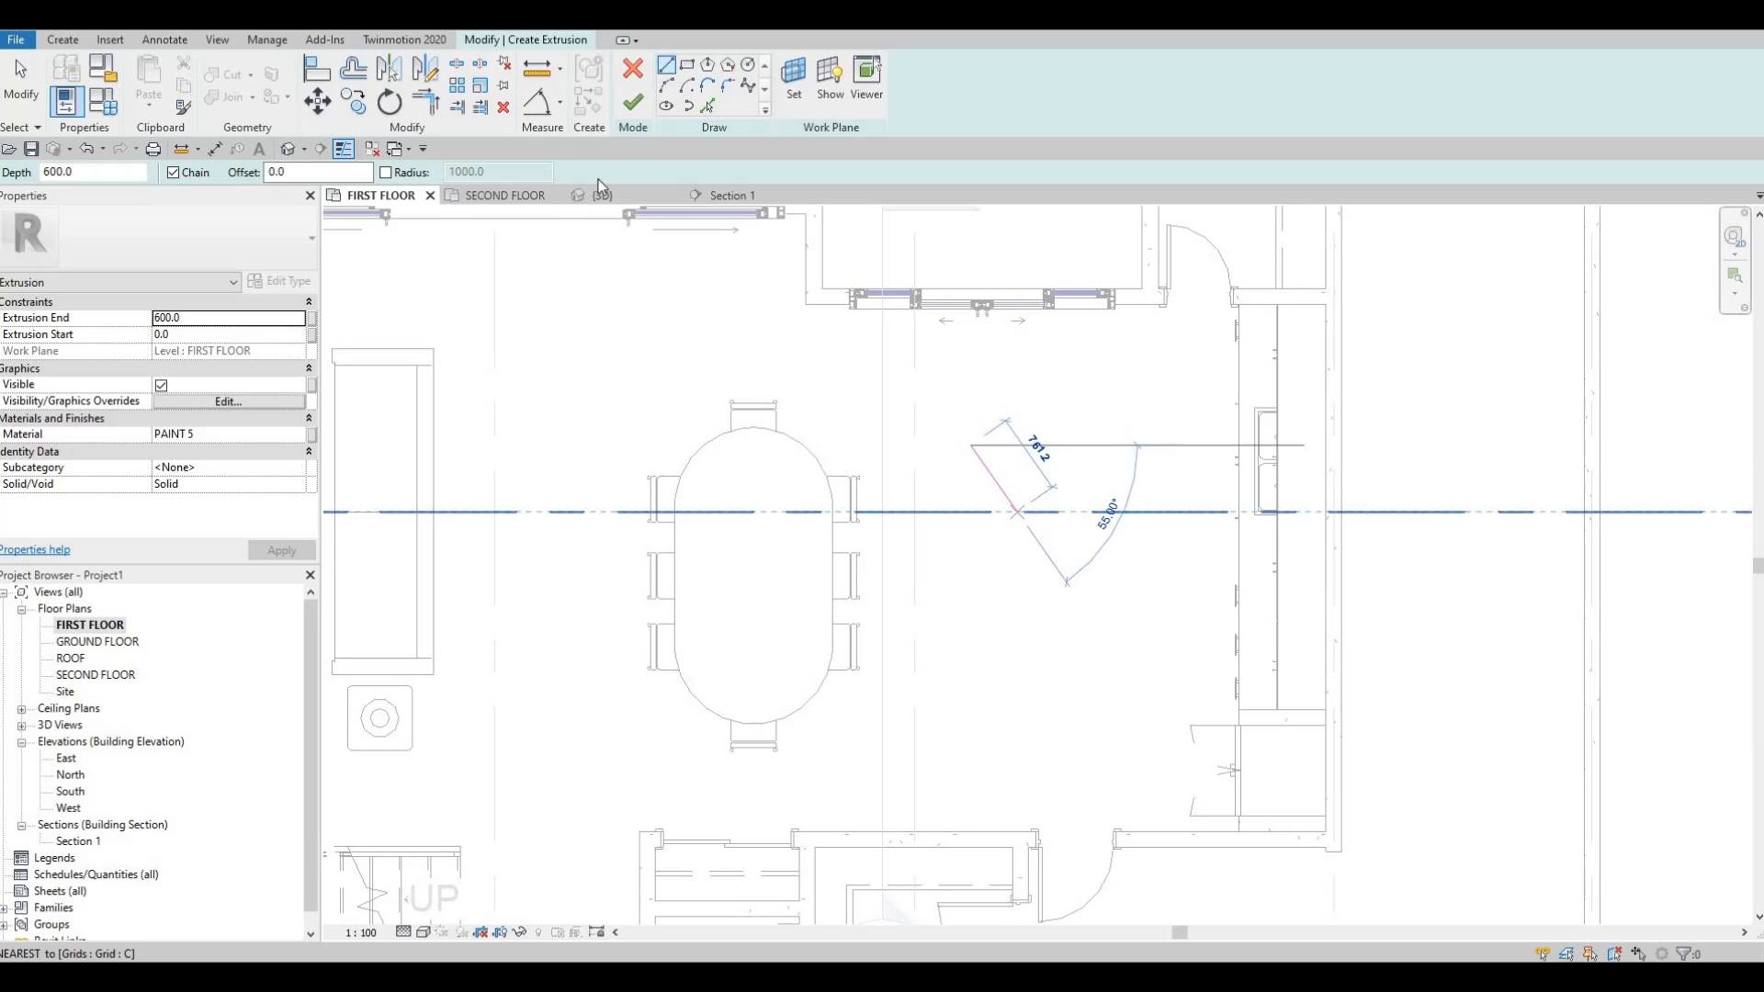
key("Escape")
left_click(686, 65)
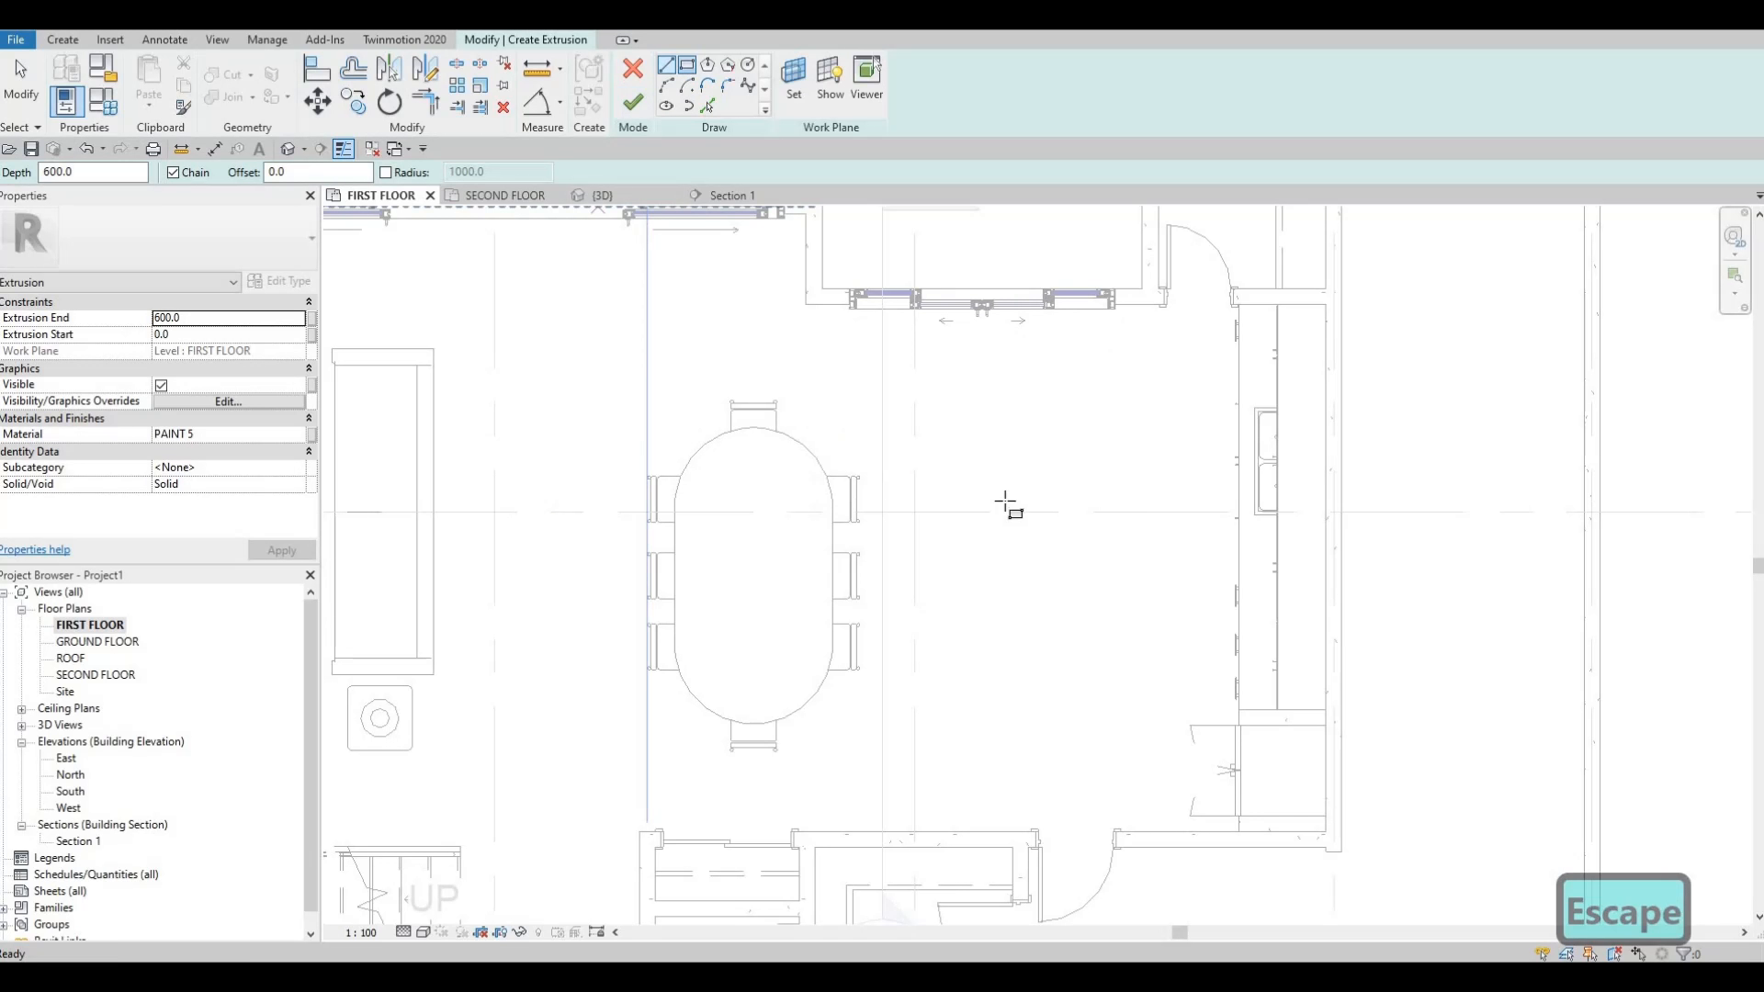
left_click(990, 452)
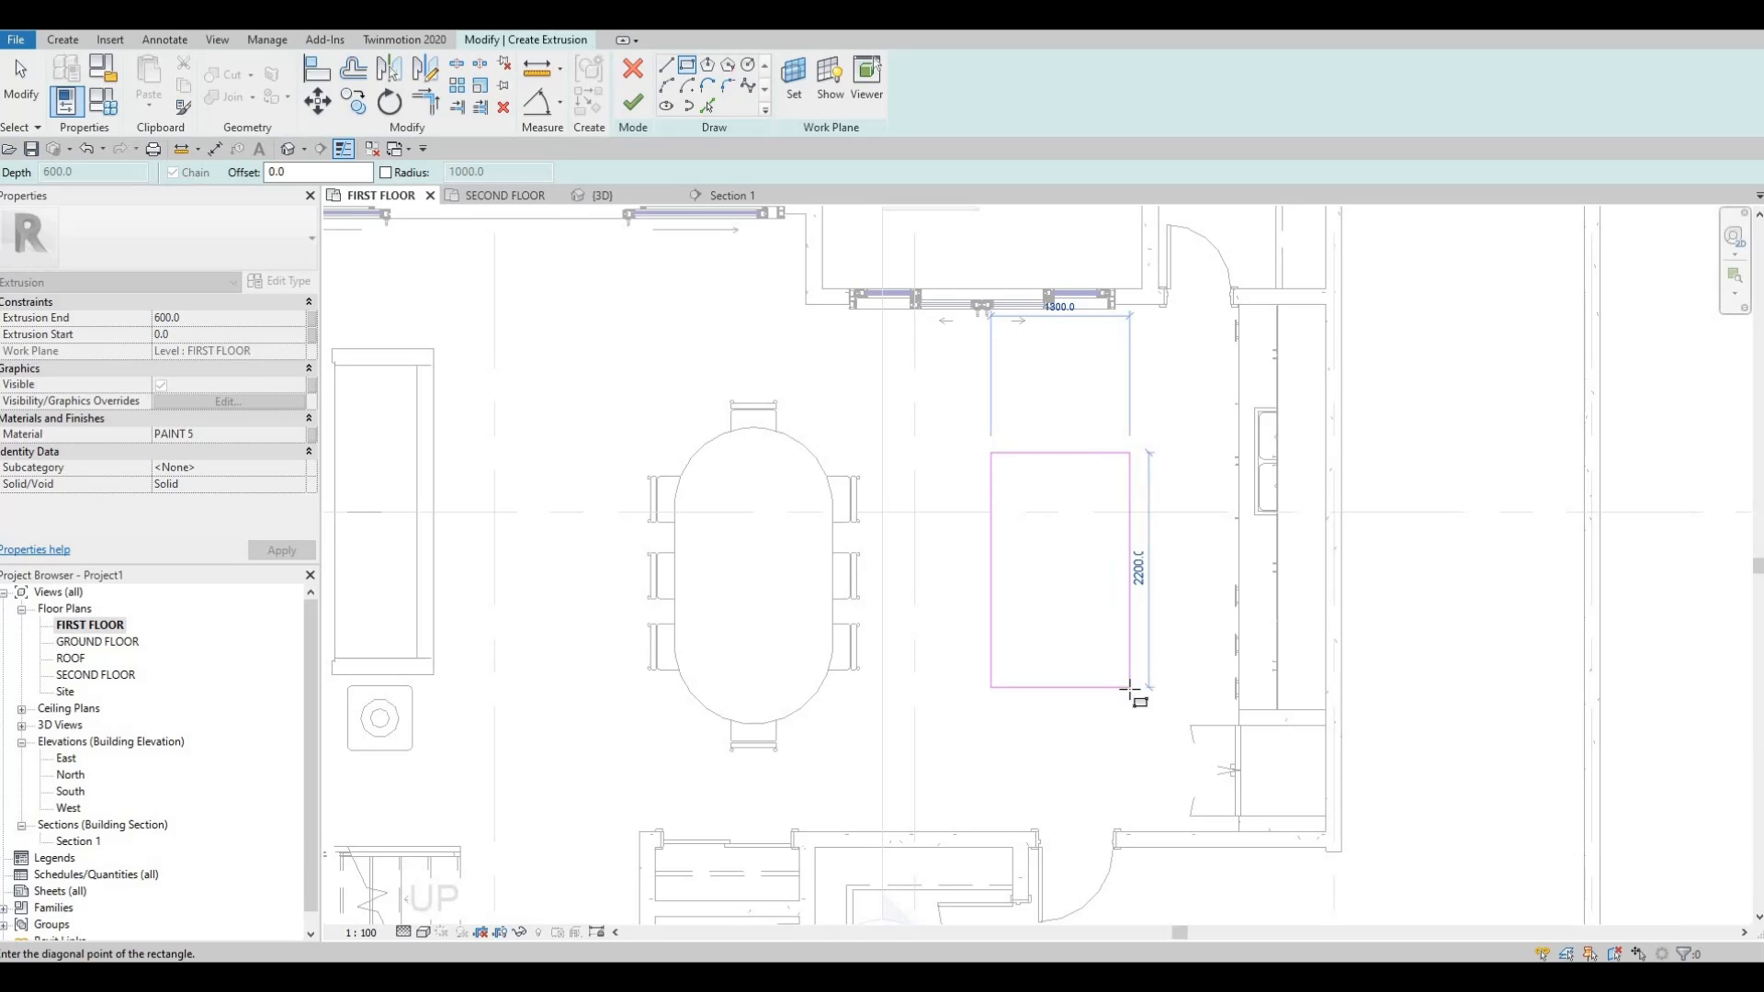
left_click(1129, 687)
key("Escape")
middle_click_drag(1068, 730, 1037, 637)
scroll(1037, 638, "down", 1)
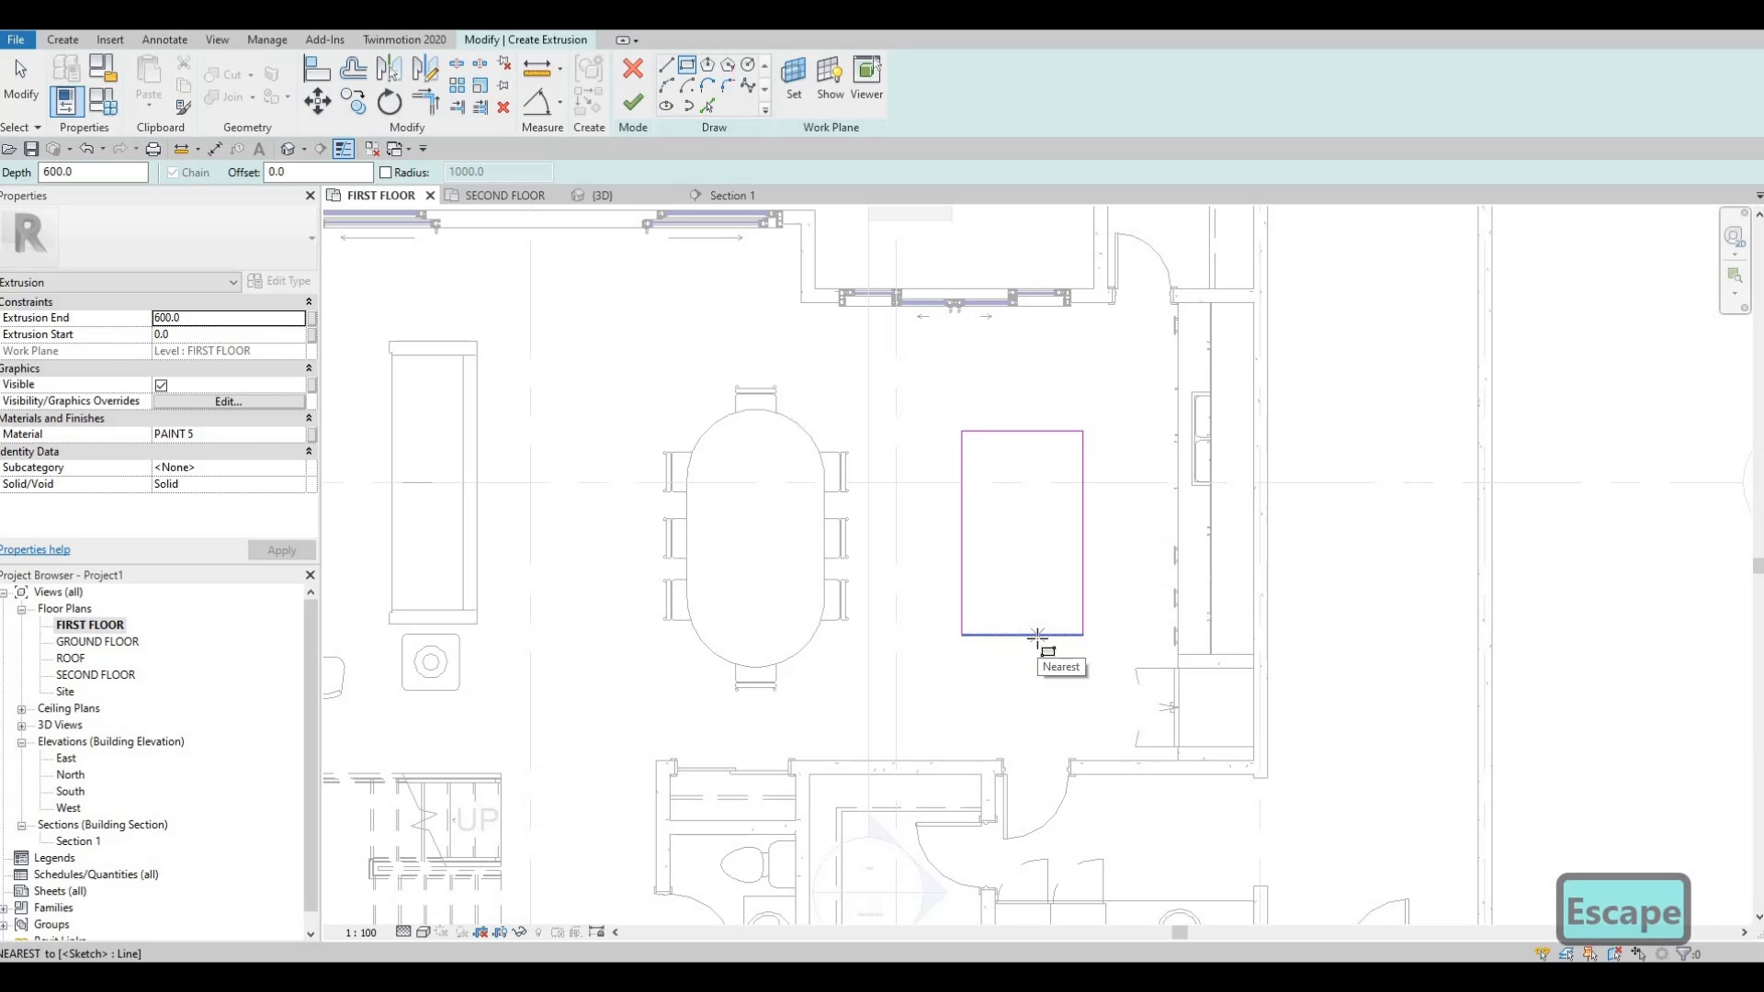
scroll(1028, 590, "up", 3)
middle_click_drag(1028, 591, 1016, 626)
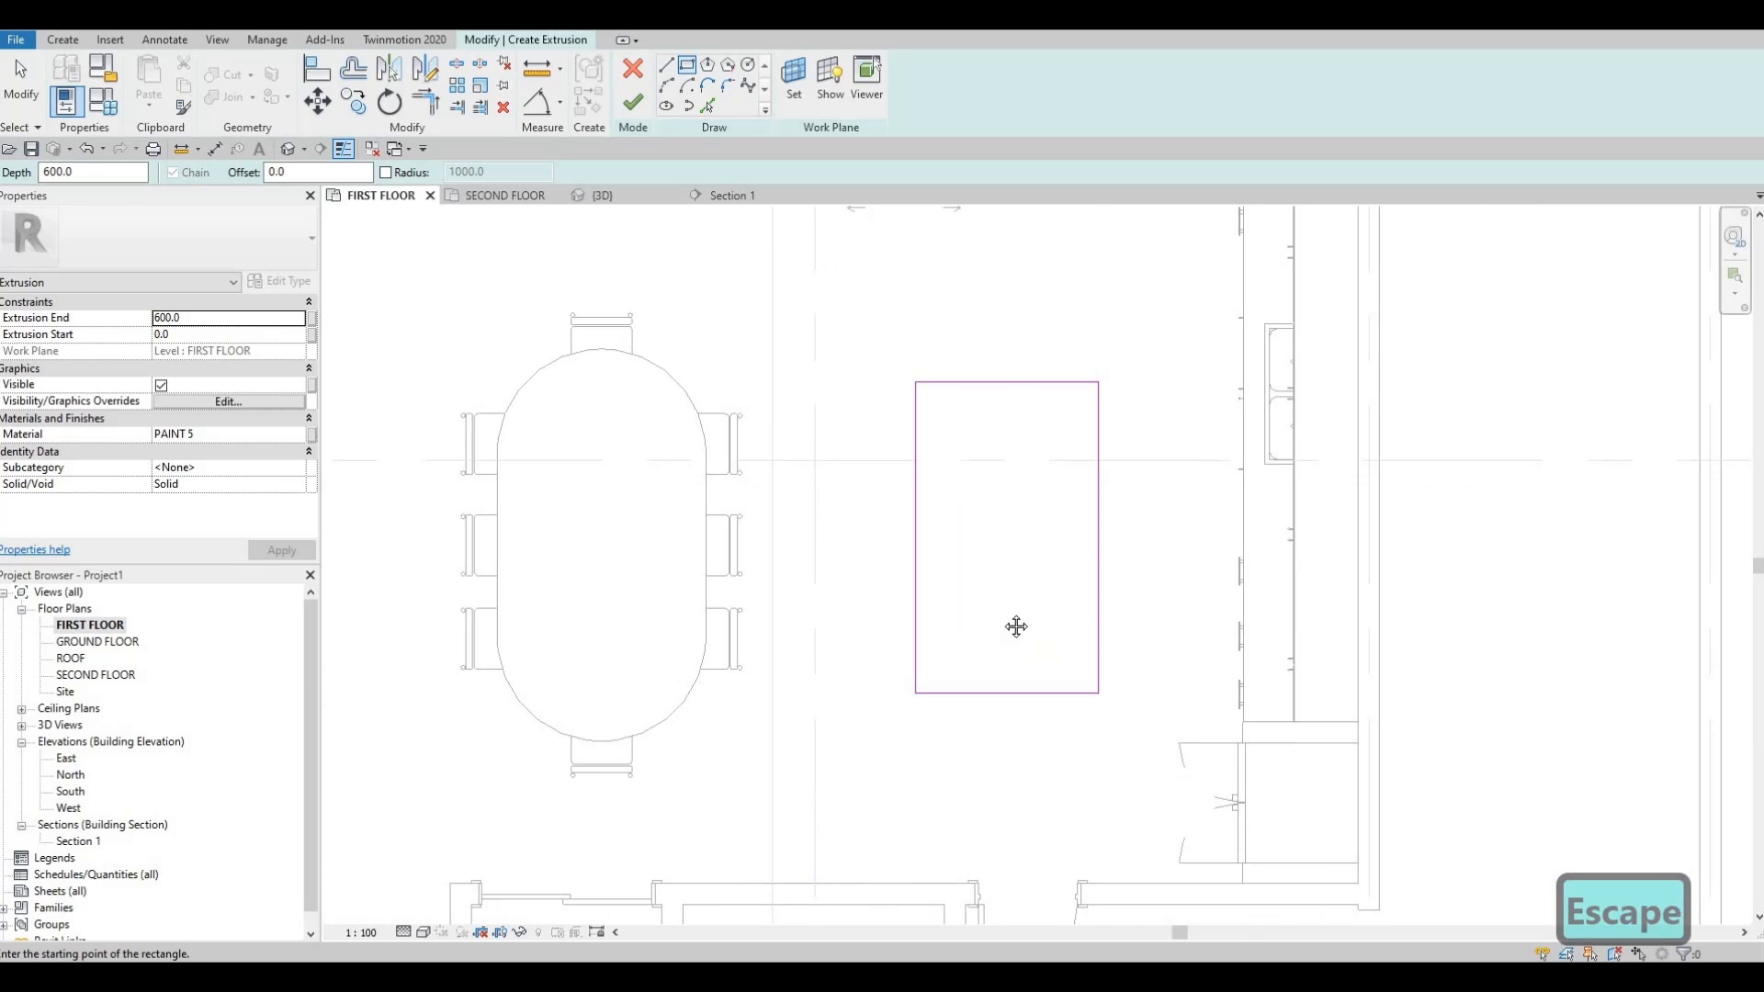
scroll(1108, 547, "down", 2)
middle_click_drag(945, 579, 943, 625)
key("Escape")
key("Escape")
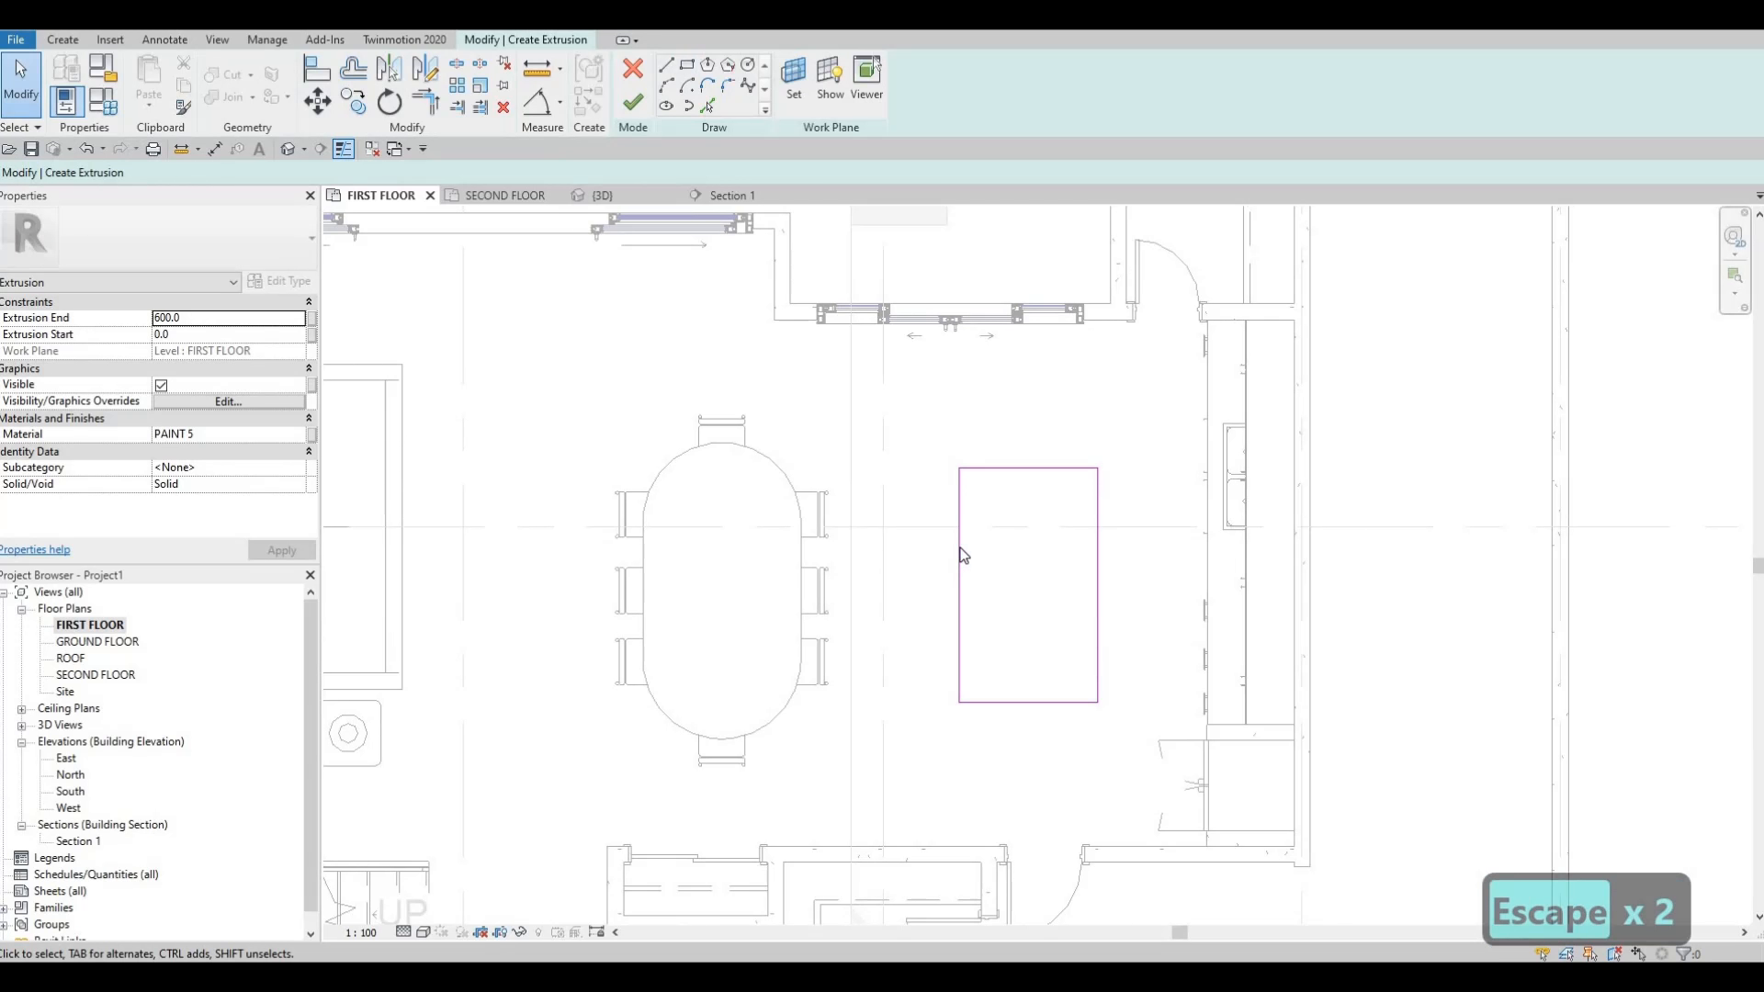
Set the sketched rectangle's width to 1400 mm by moving its edge nearest the dining table.
left_click(960, 606)
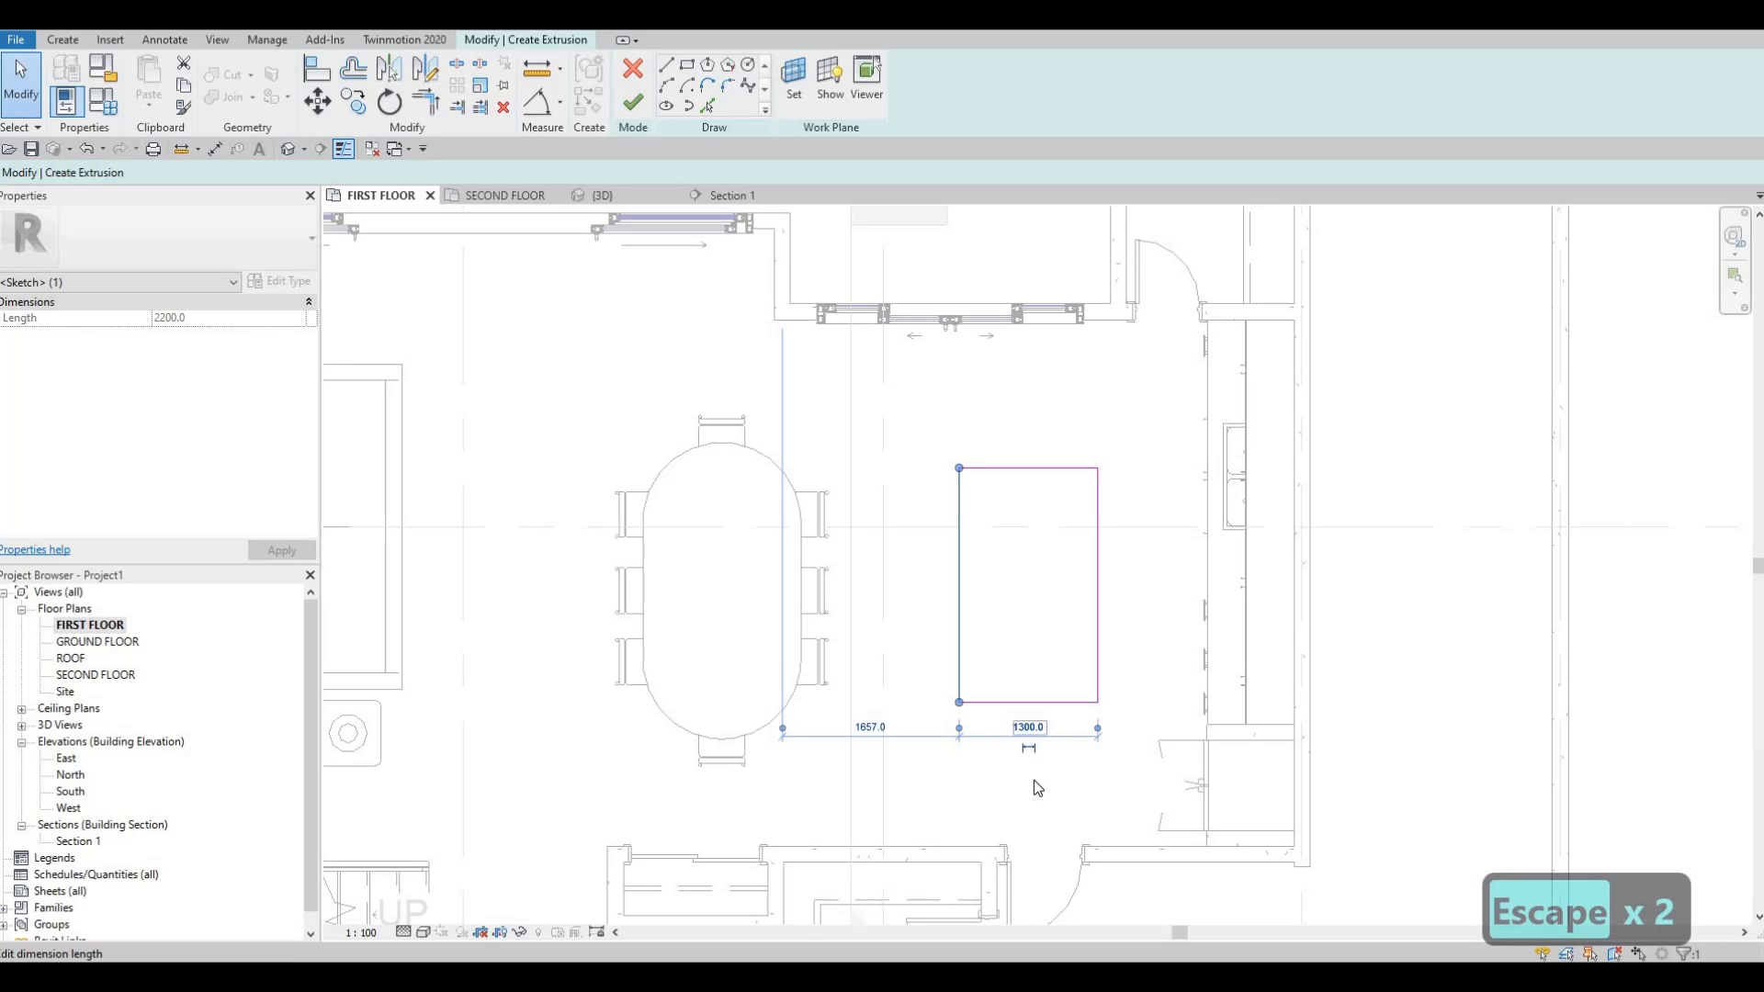
left_click(1033, 781)
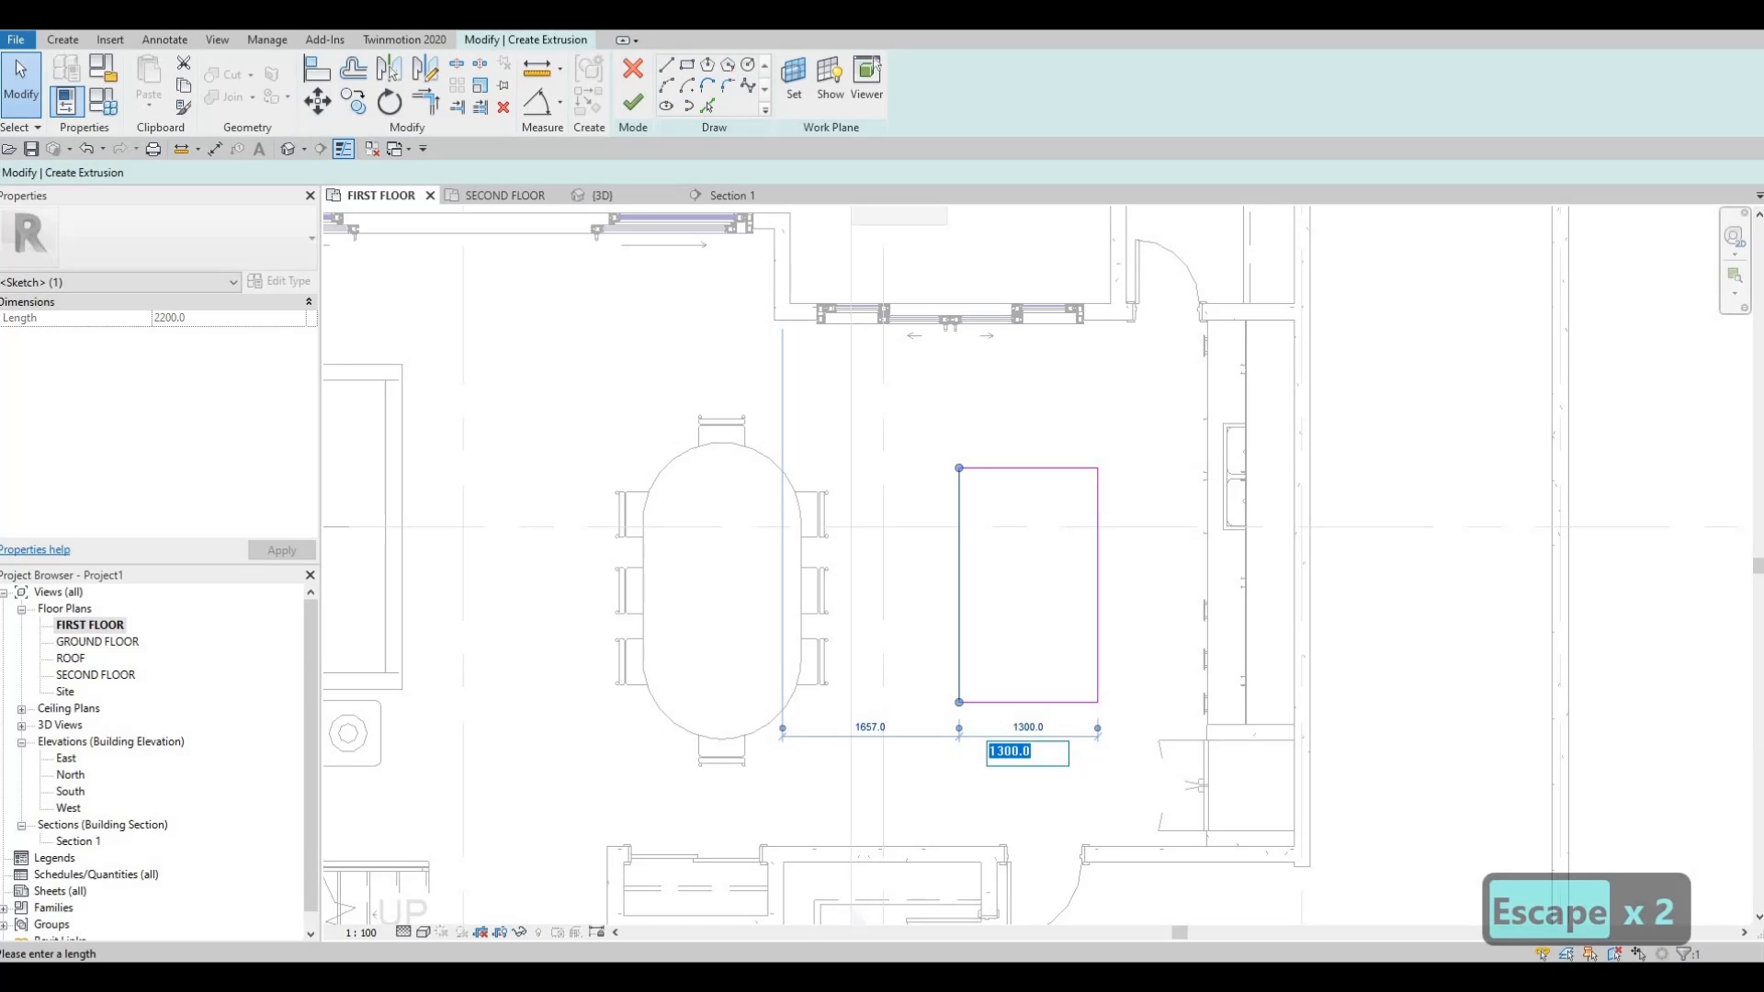
type("1400")
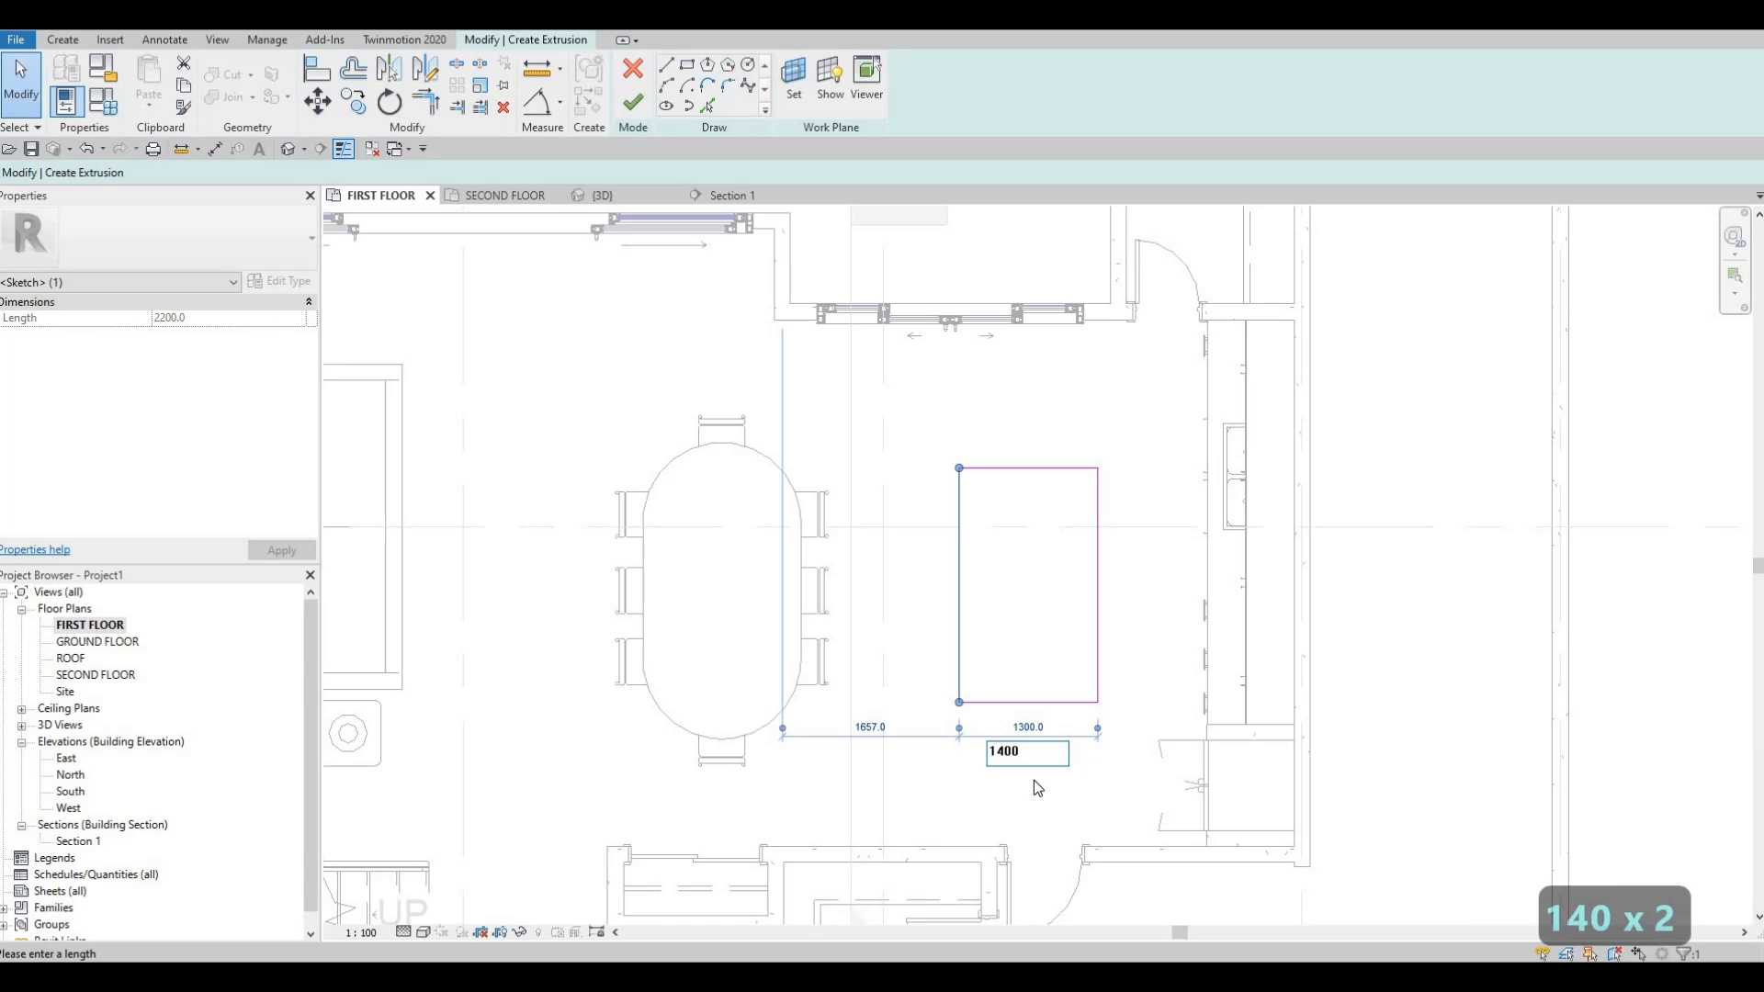
key("Return")
key("Escape")
key("Escape")
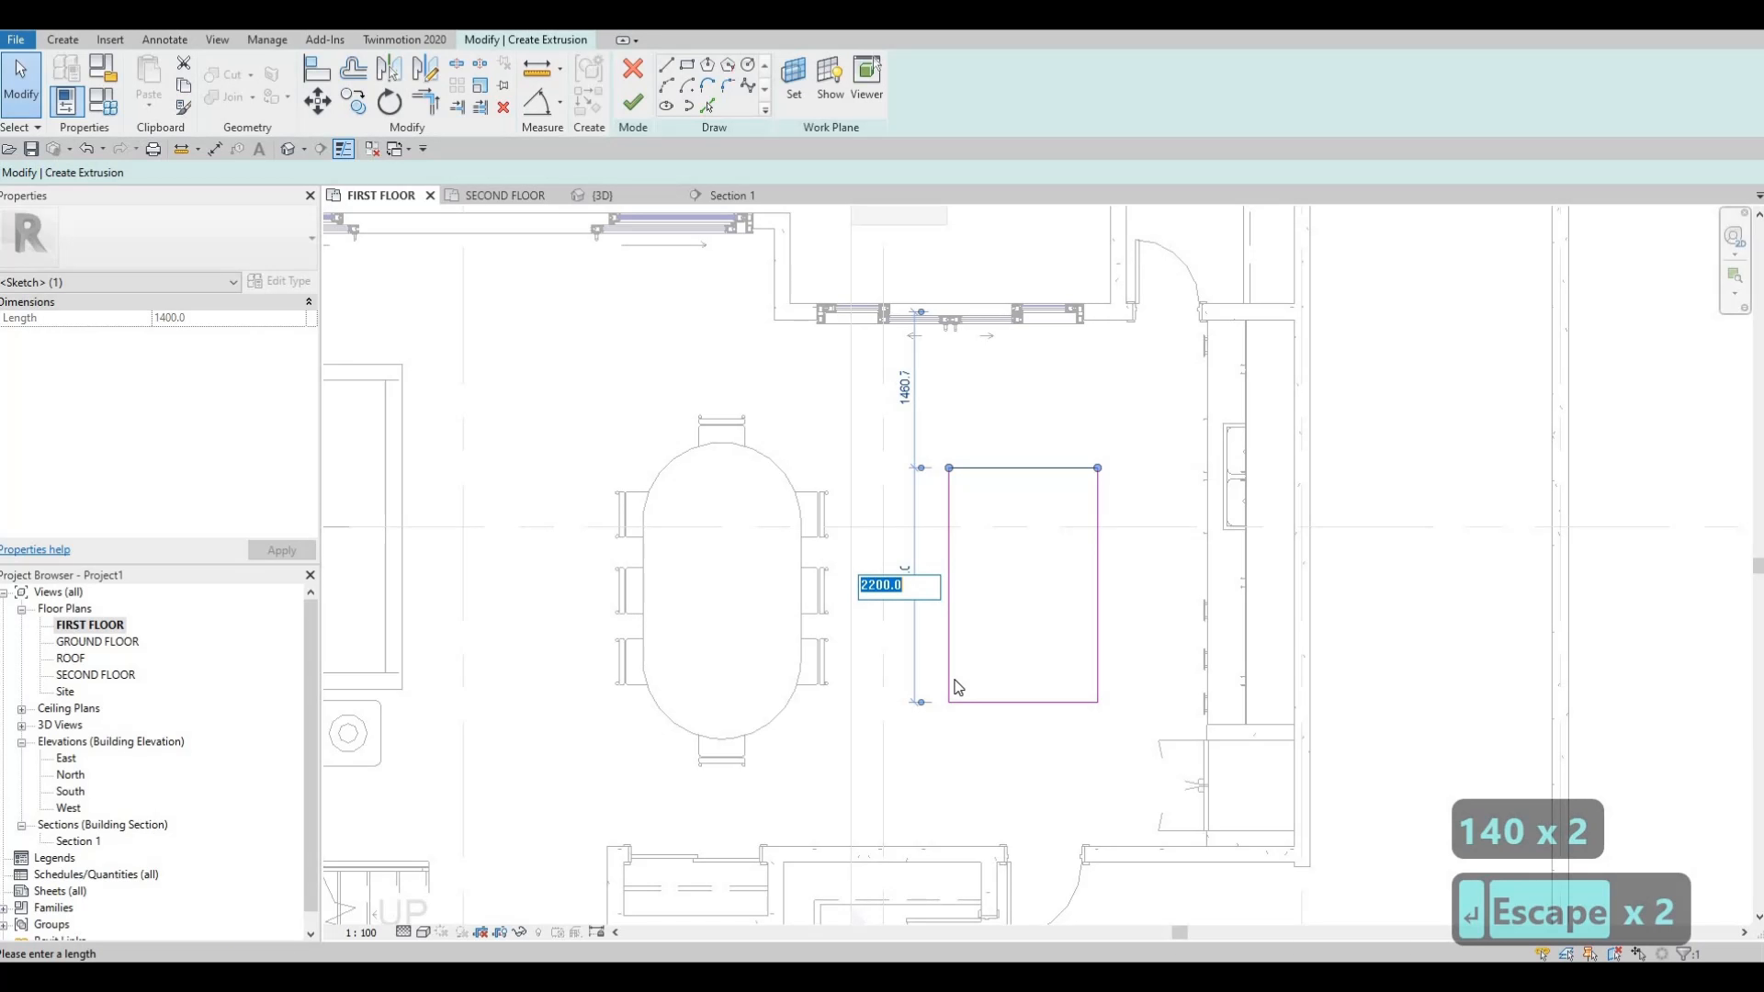
Set the sketched rectangle's length to 2500 mm by moving its short edge nearest the windows.
type("2")
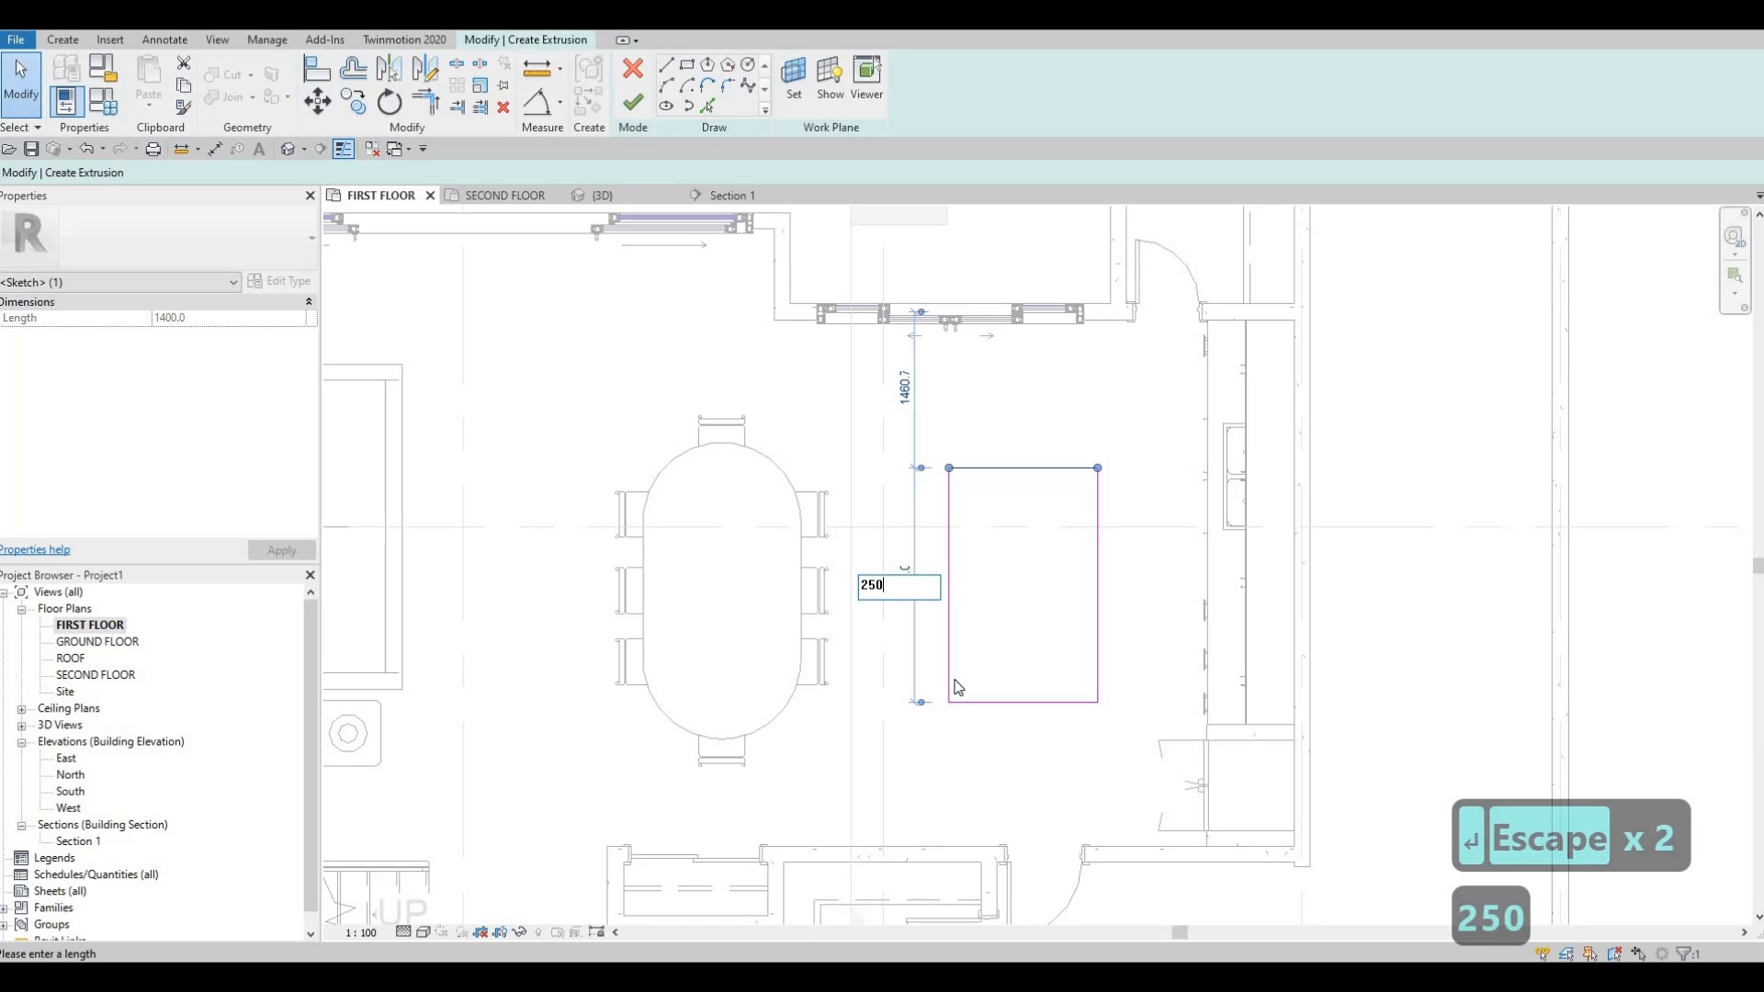
type("50")
key("Return")
key("Escape")
key("Escape")
scroll(1079, 703, "down", 2)
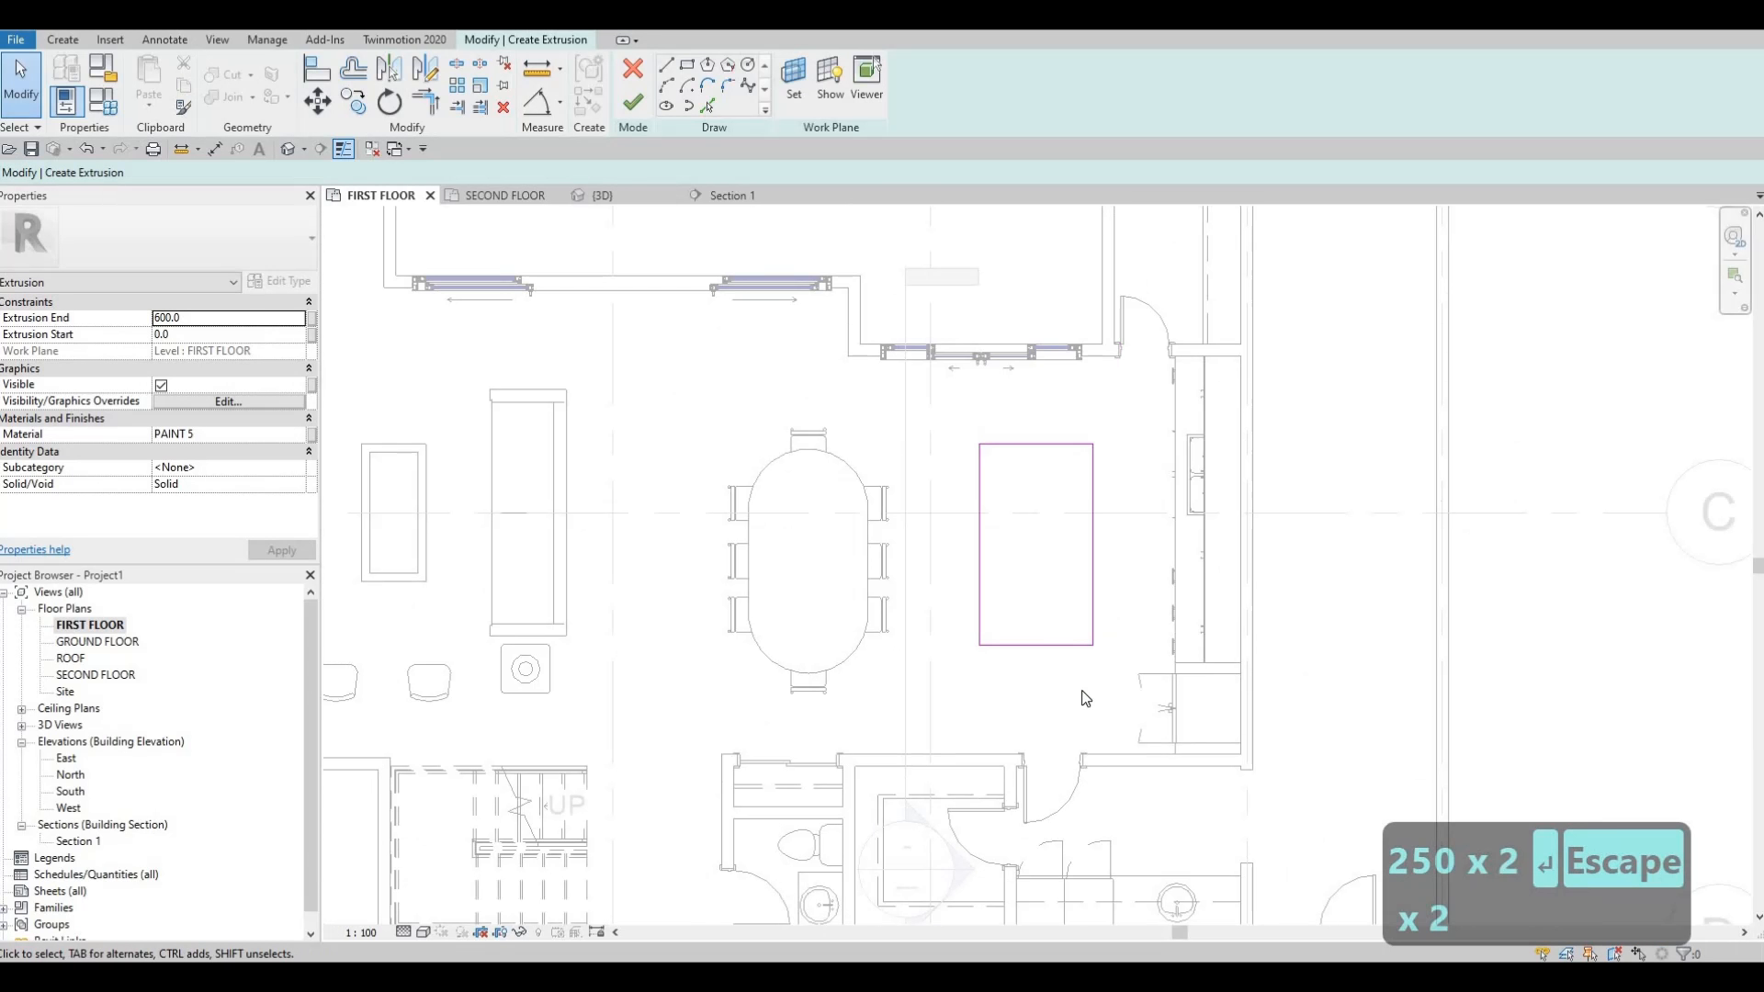
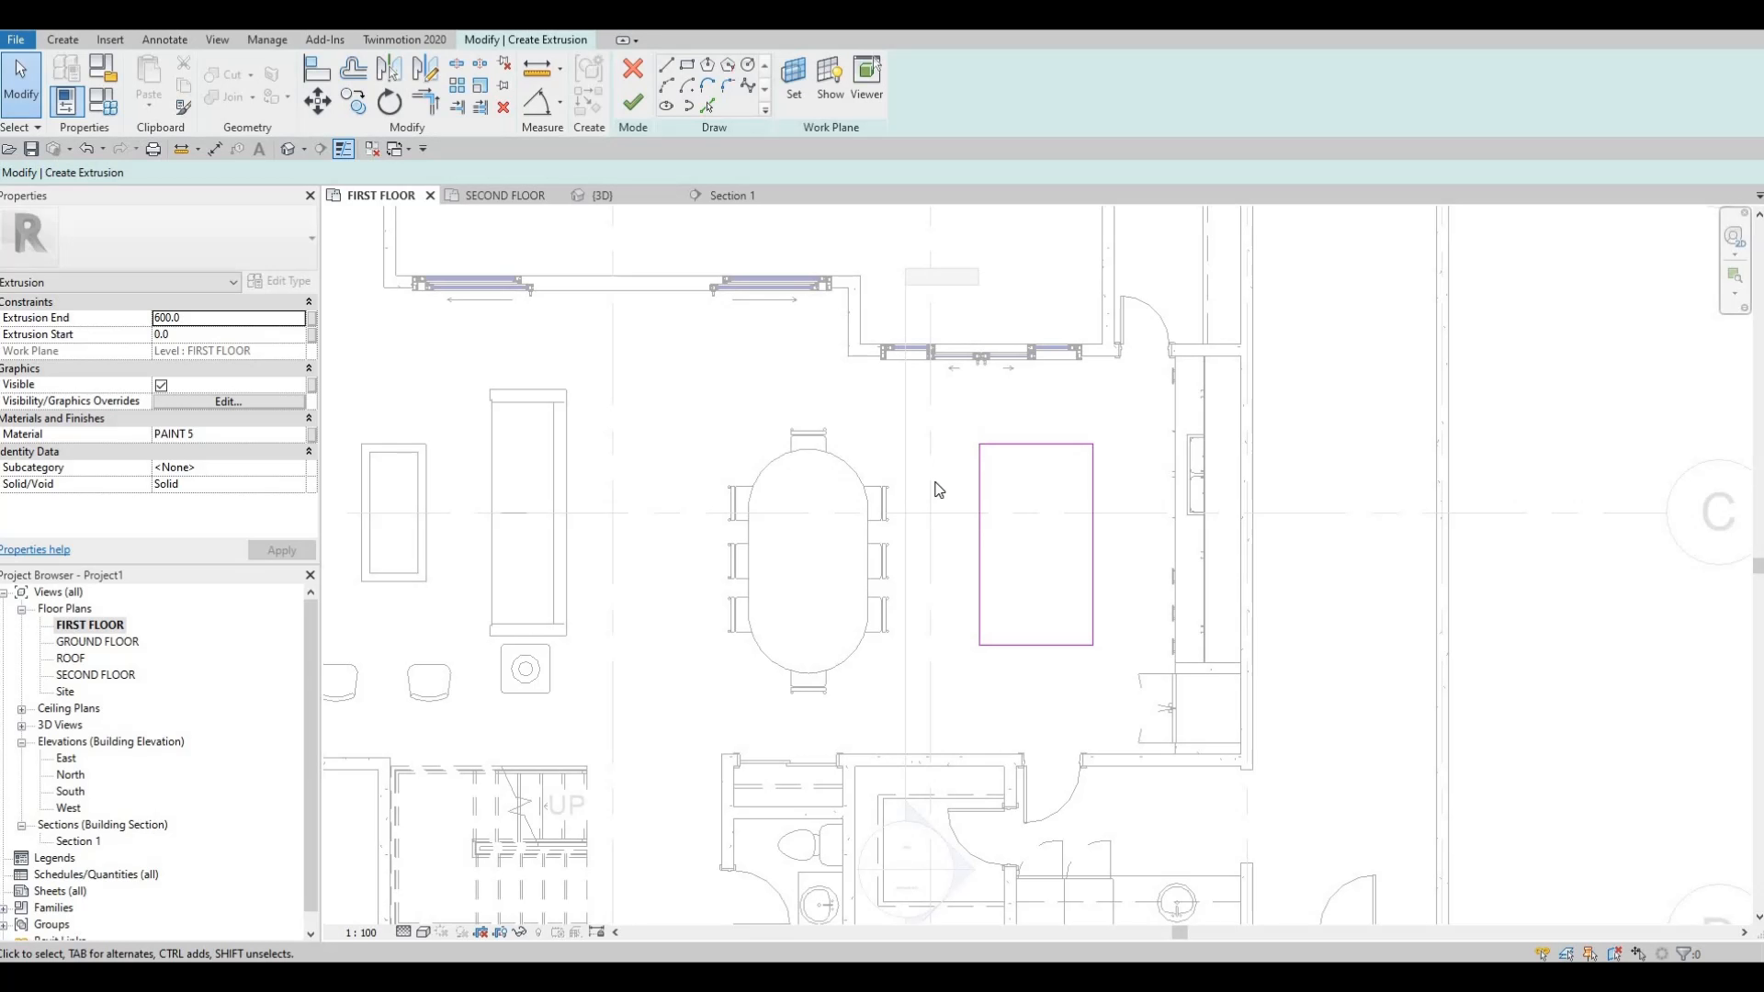
scroll(966, 505, "up", 3)
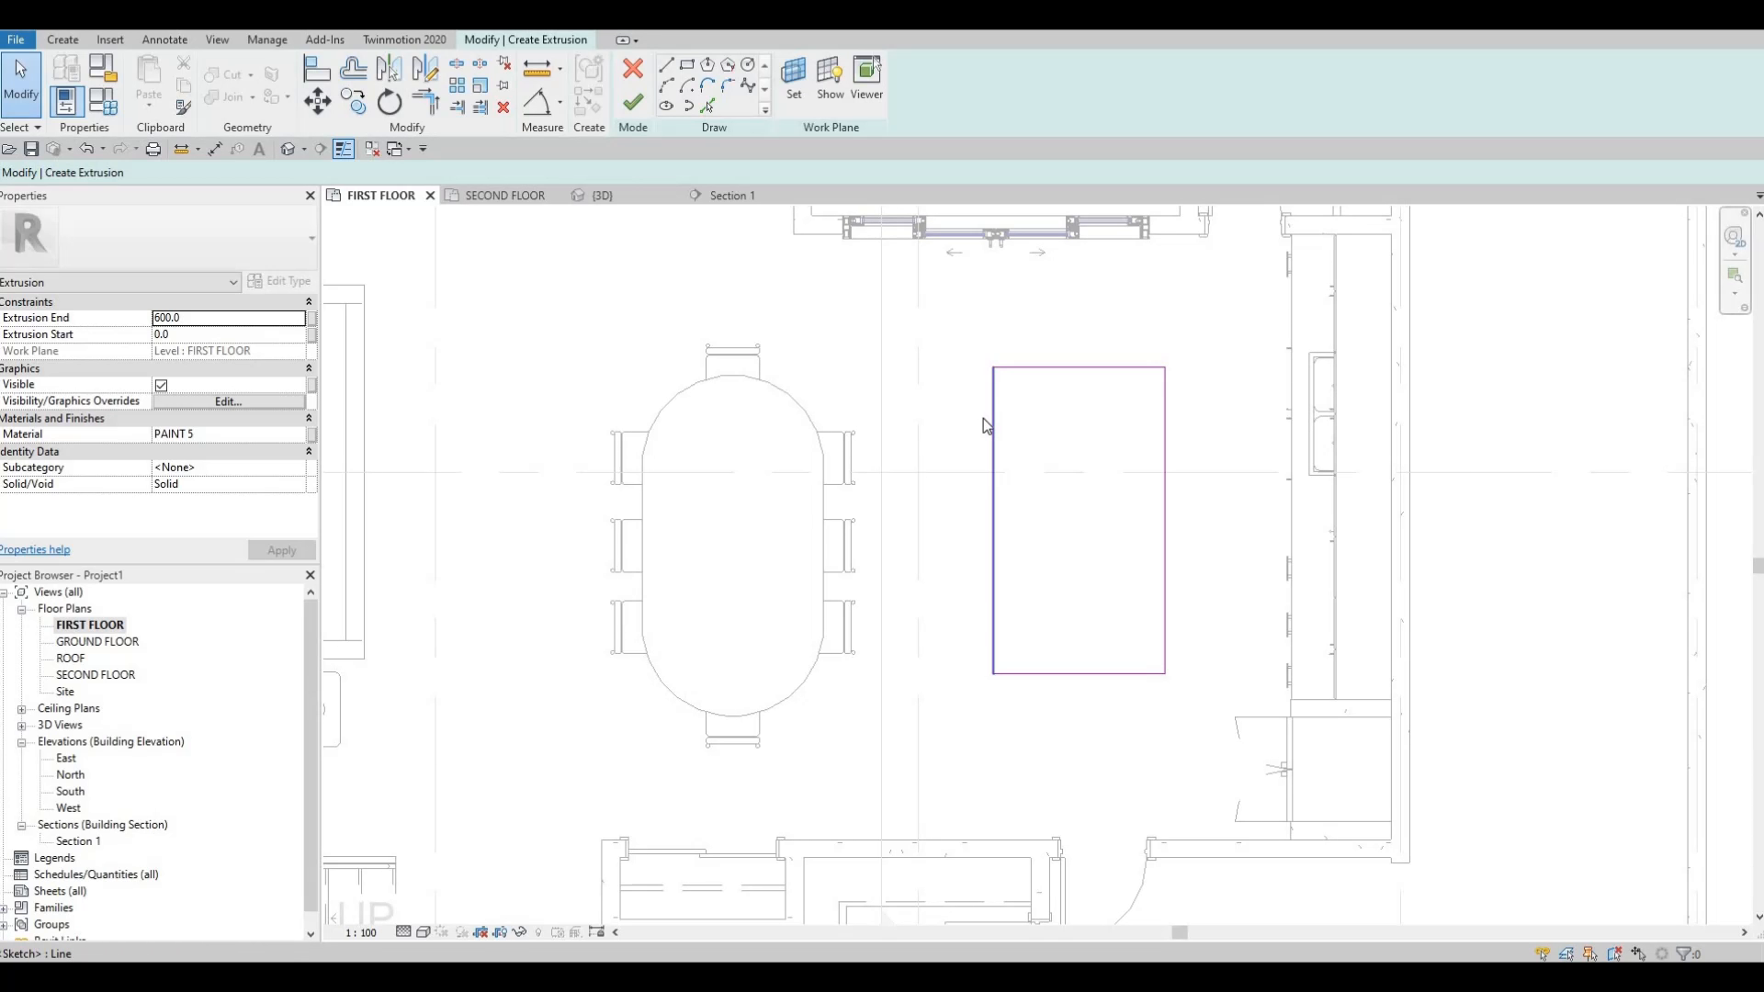
Shift the whole sketched rectangle slightly toward the kitchen counter and away from the windows, and check its width and length.
key("Tab")
left_click(1011, 450)
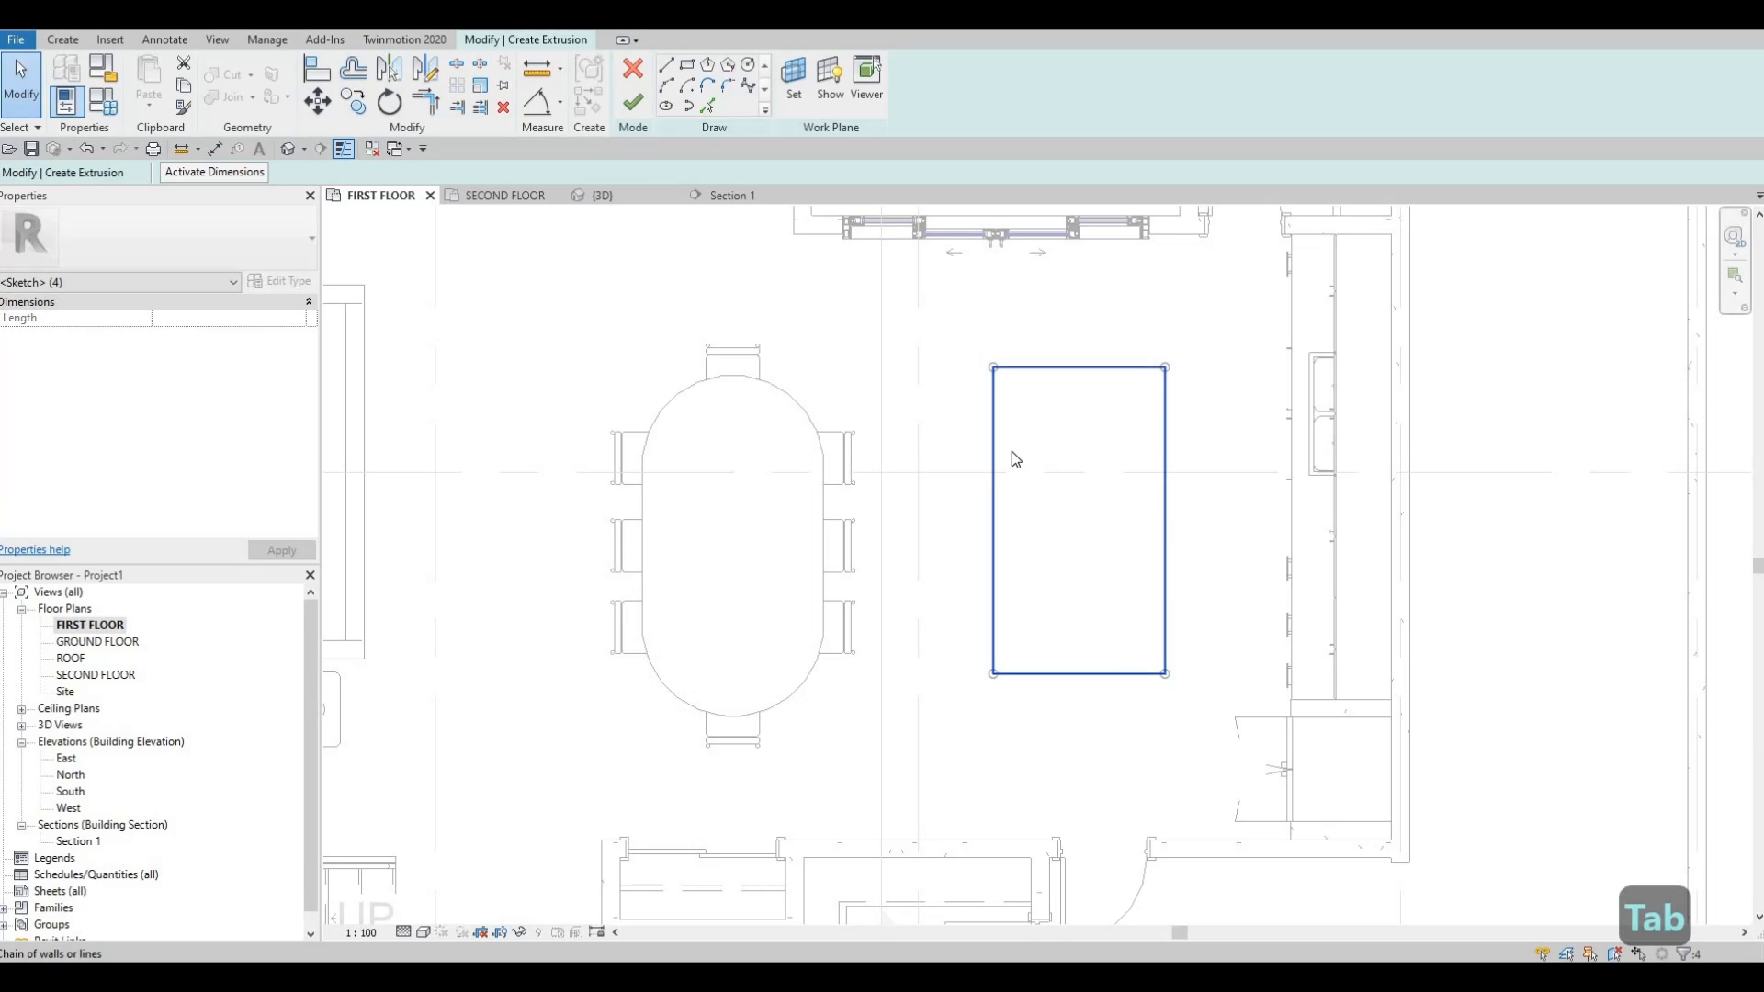
key("Right")
key("Right")
key("Right")
key("Down")
key("Down")
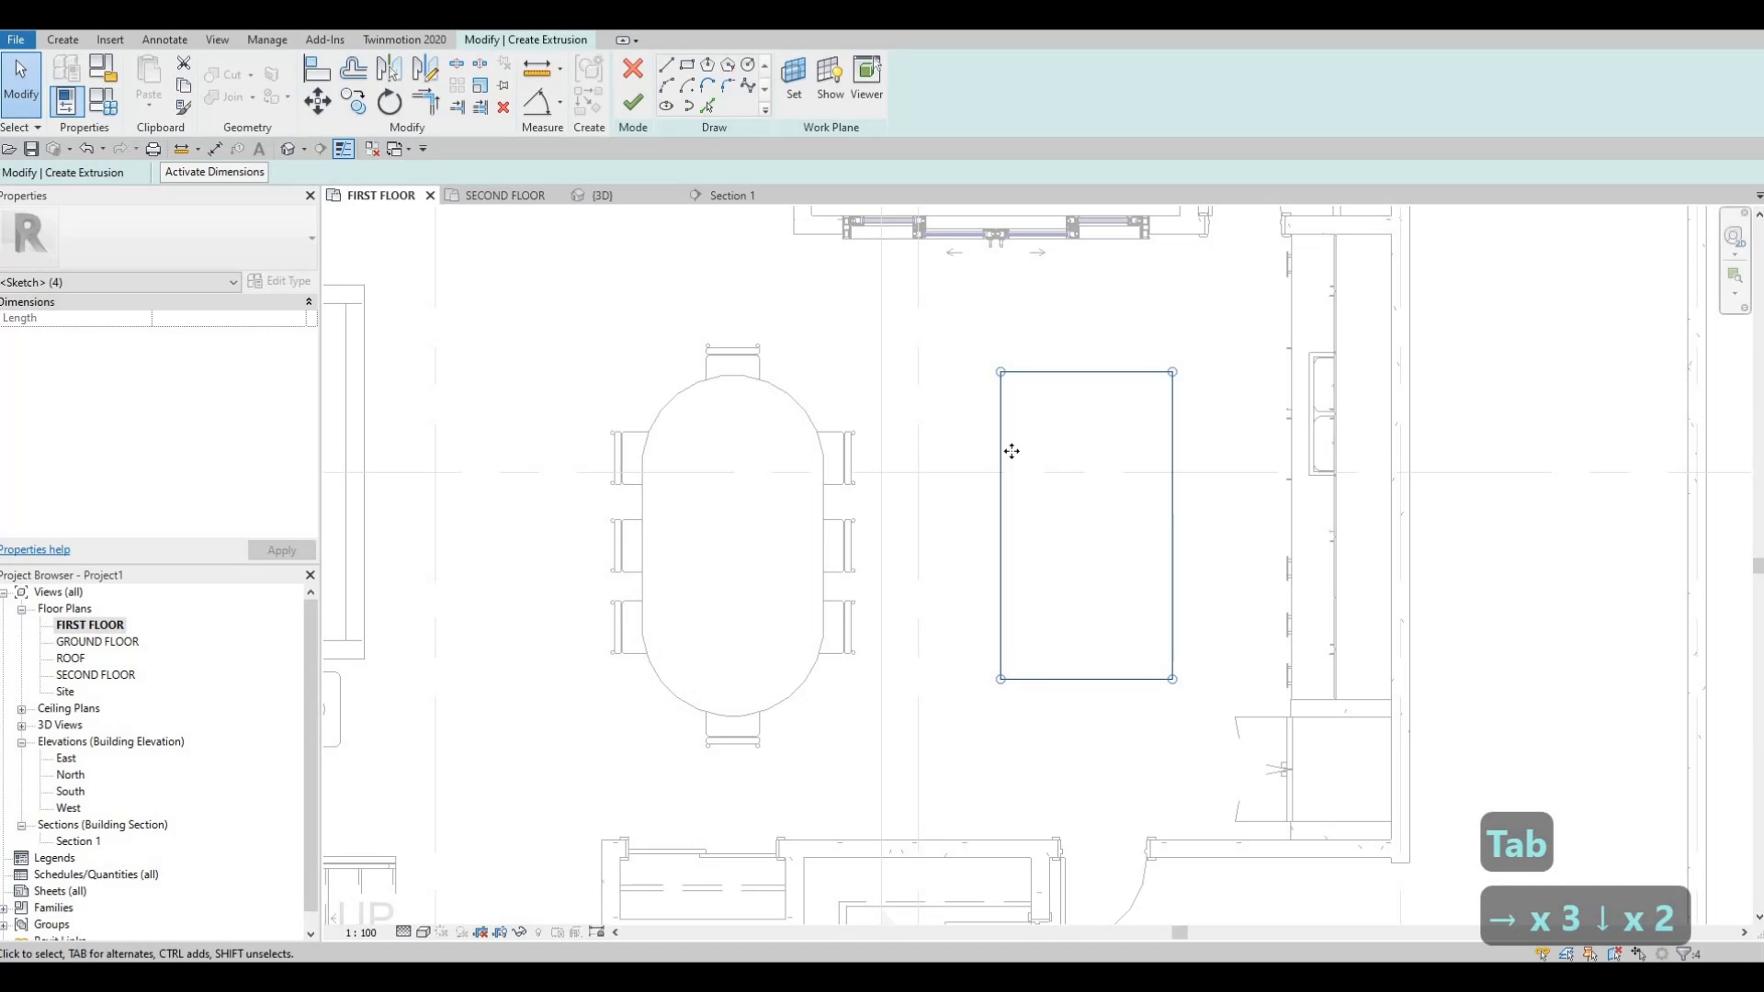
key("Right")
key("Right")
key("Right")
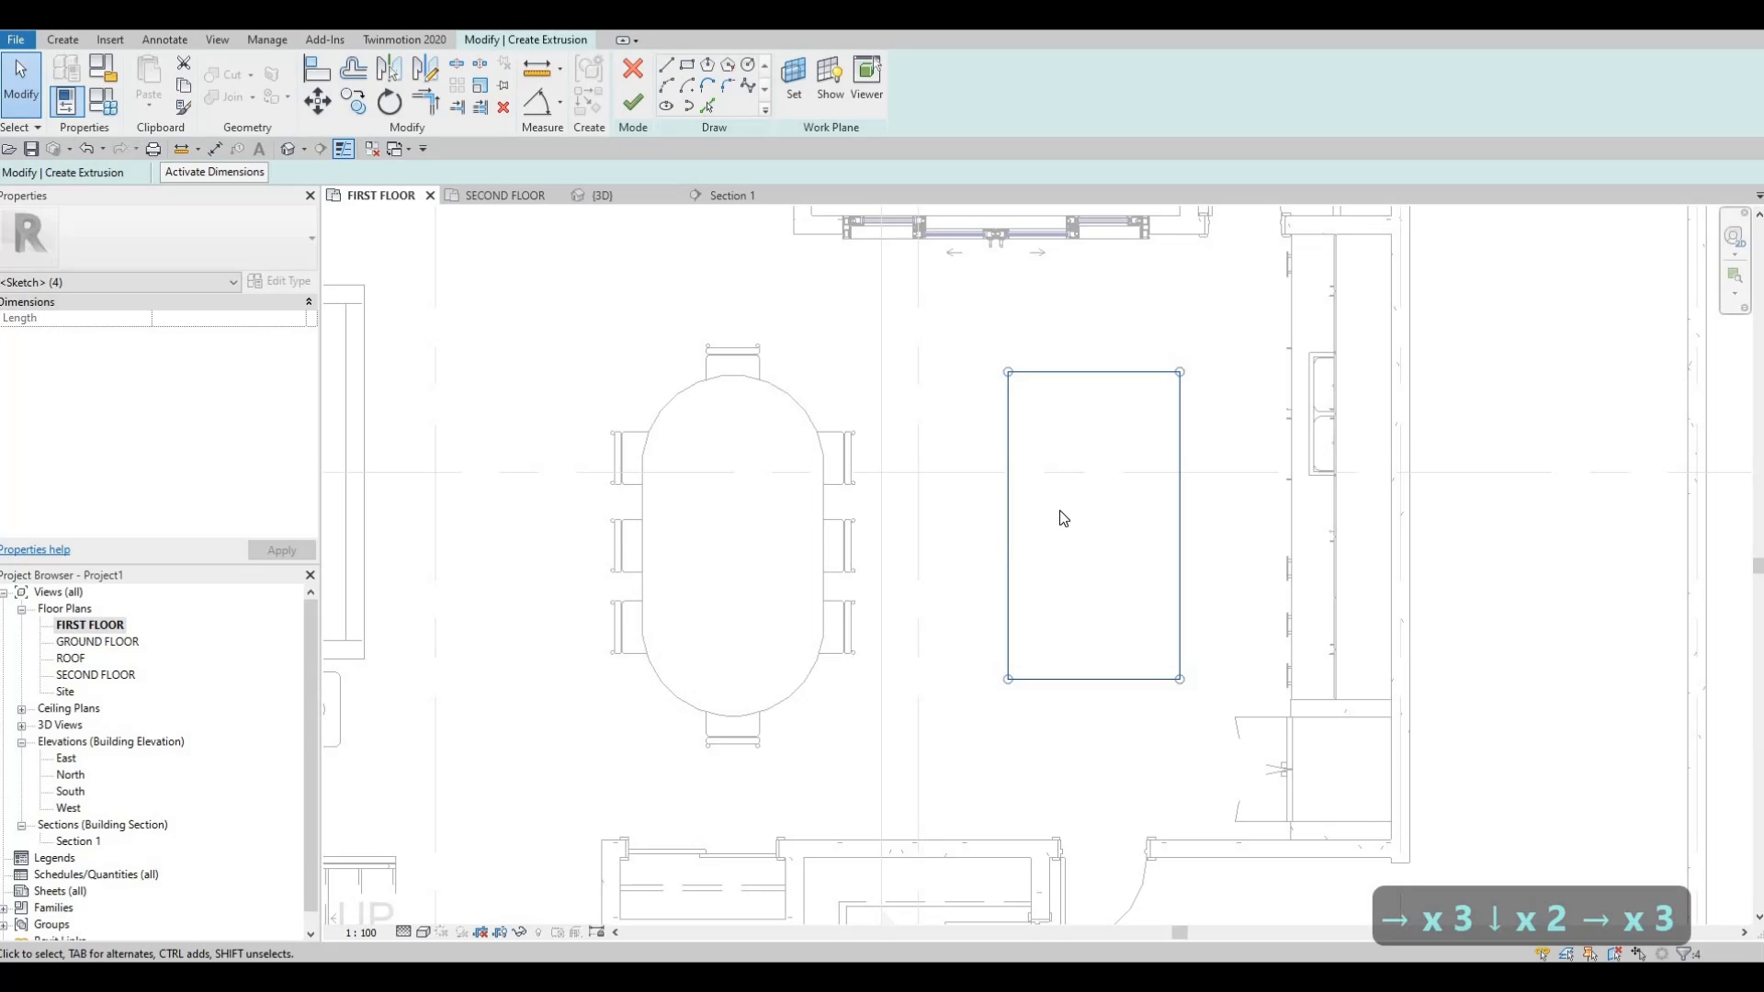
key("Escape")
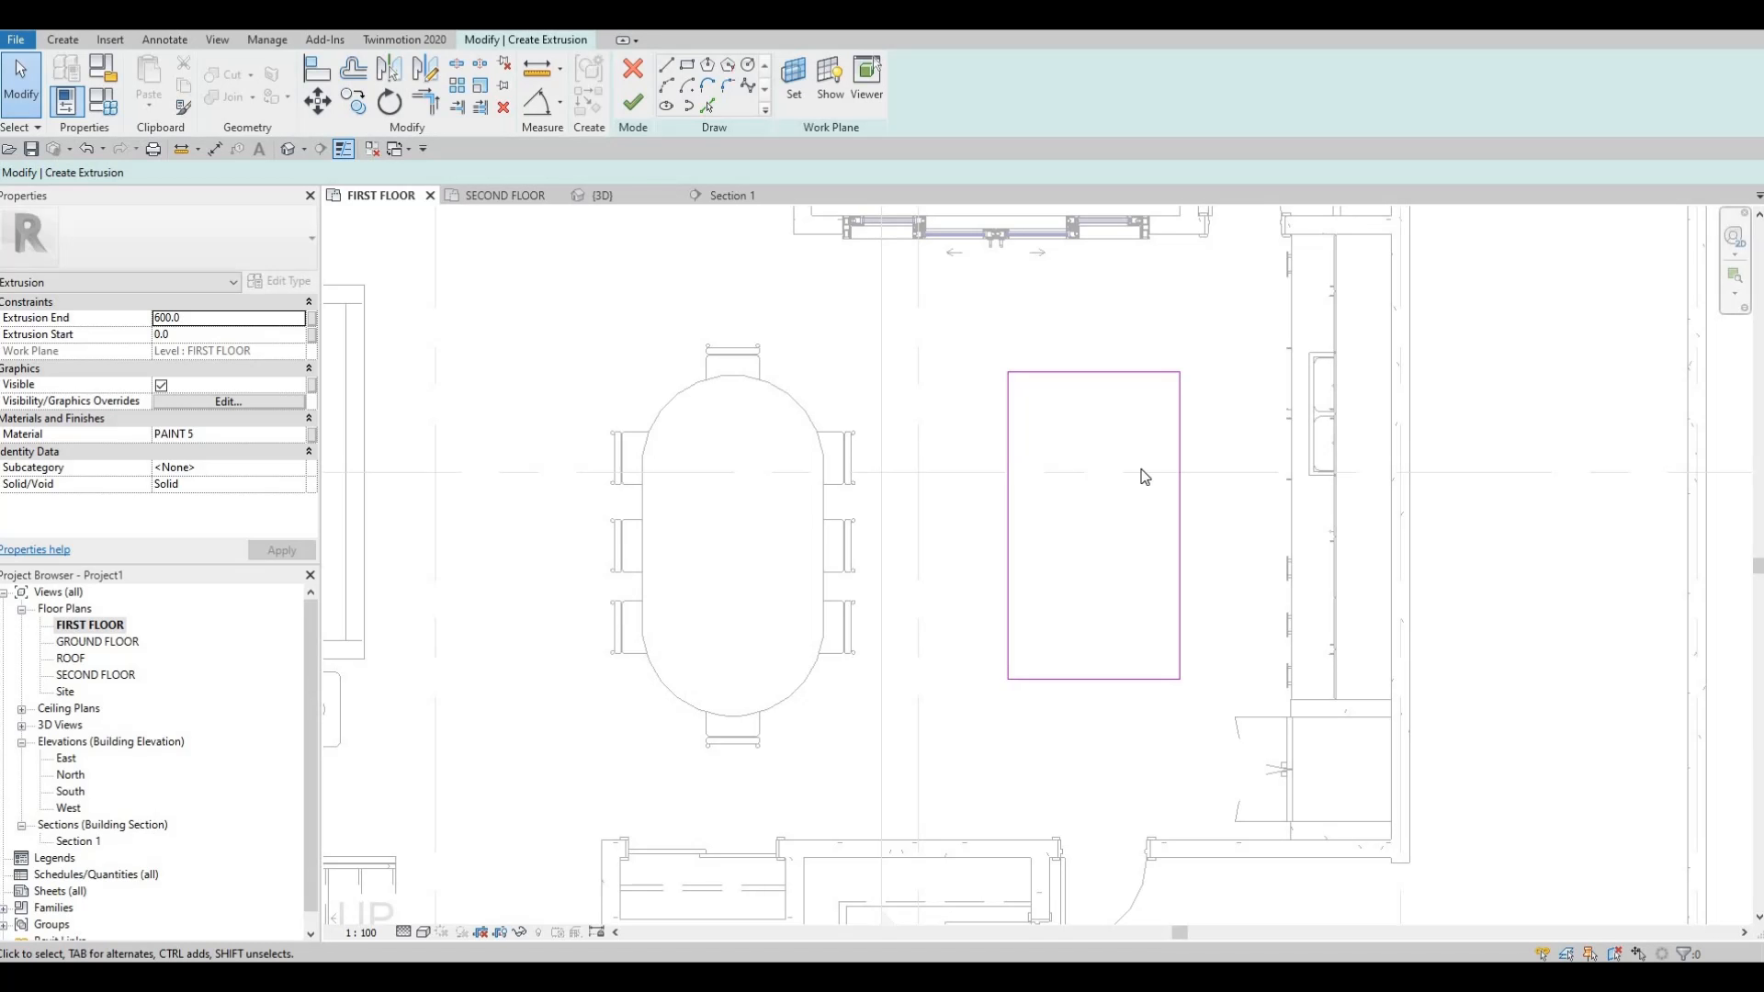
left_click(1011, 418)
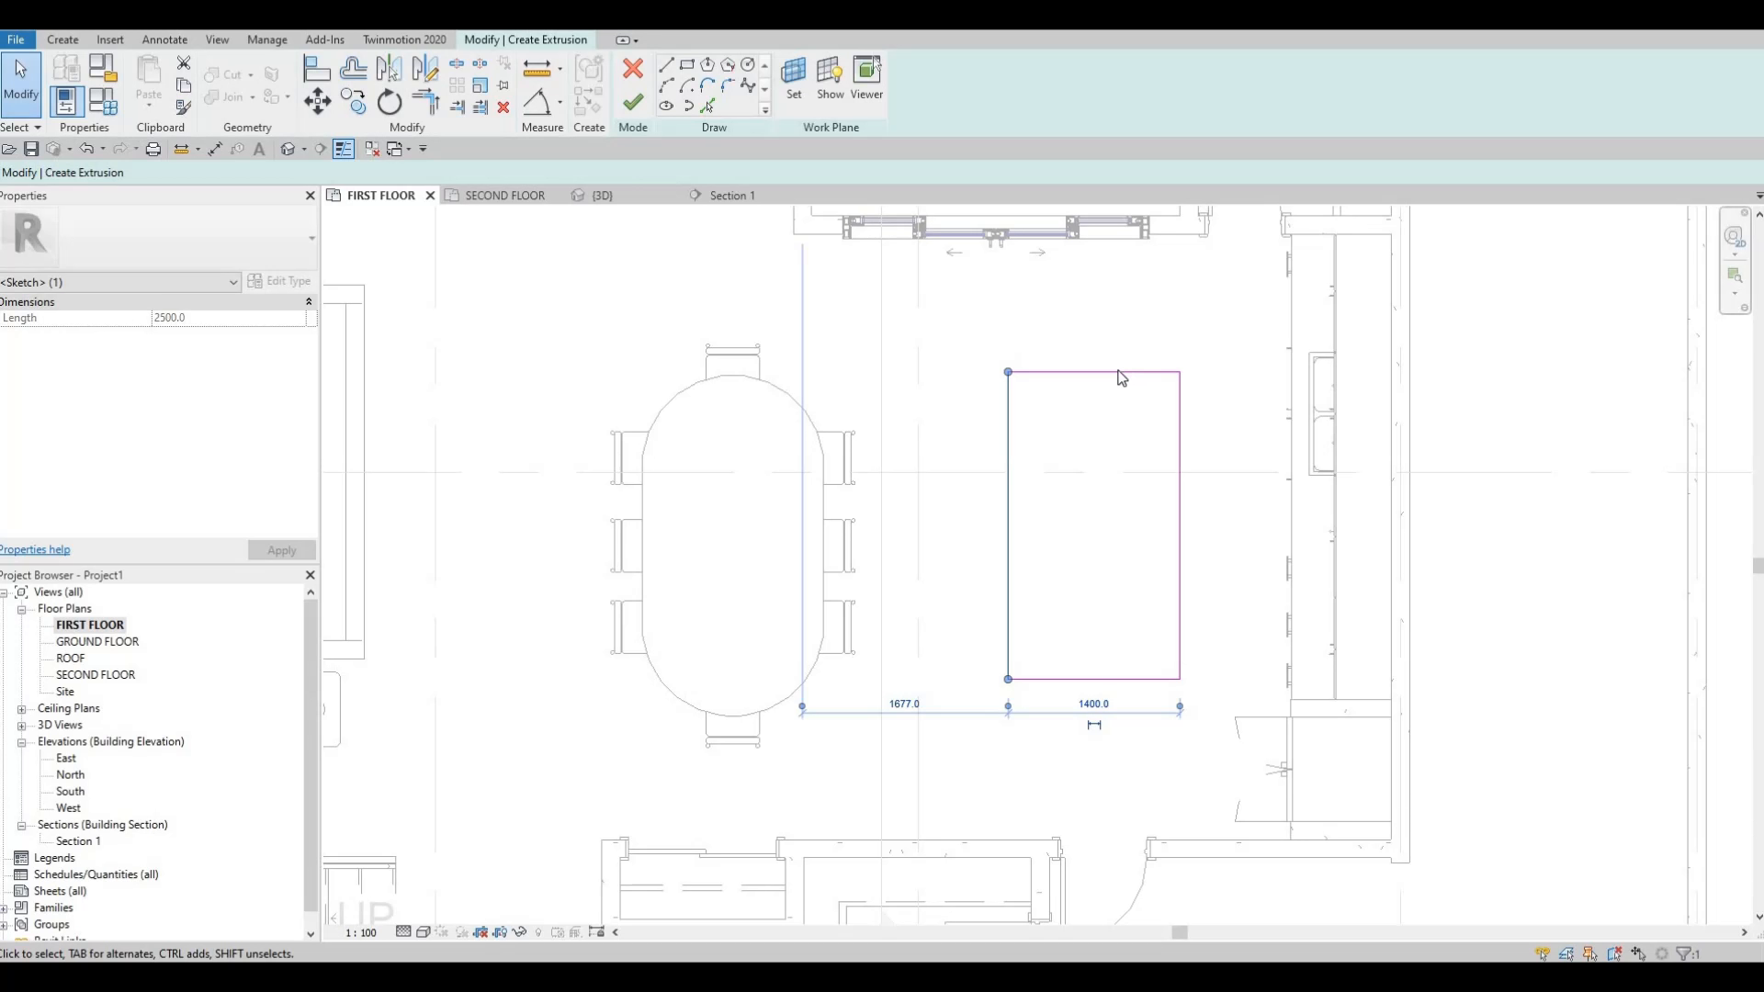
left_click(1070, 373)
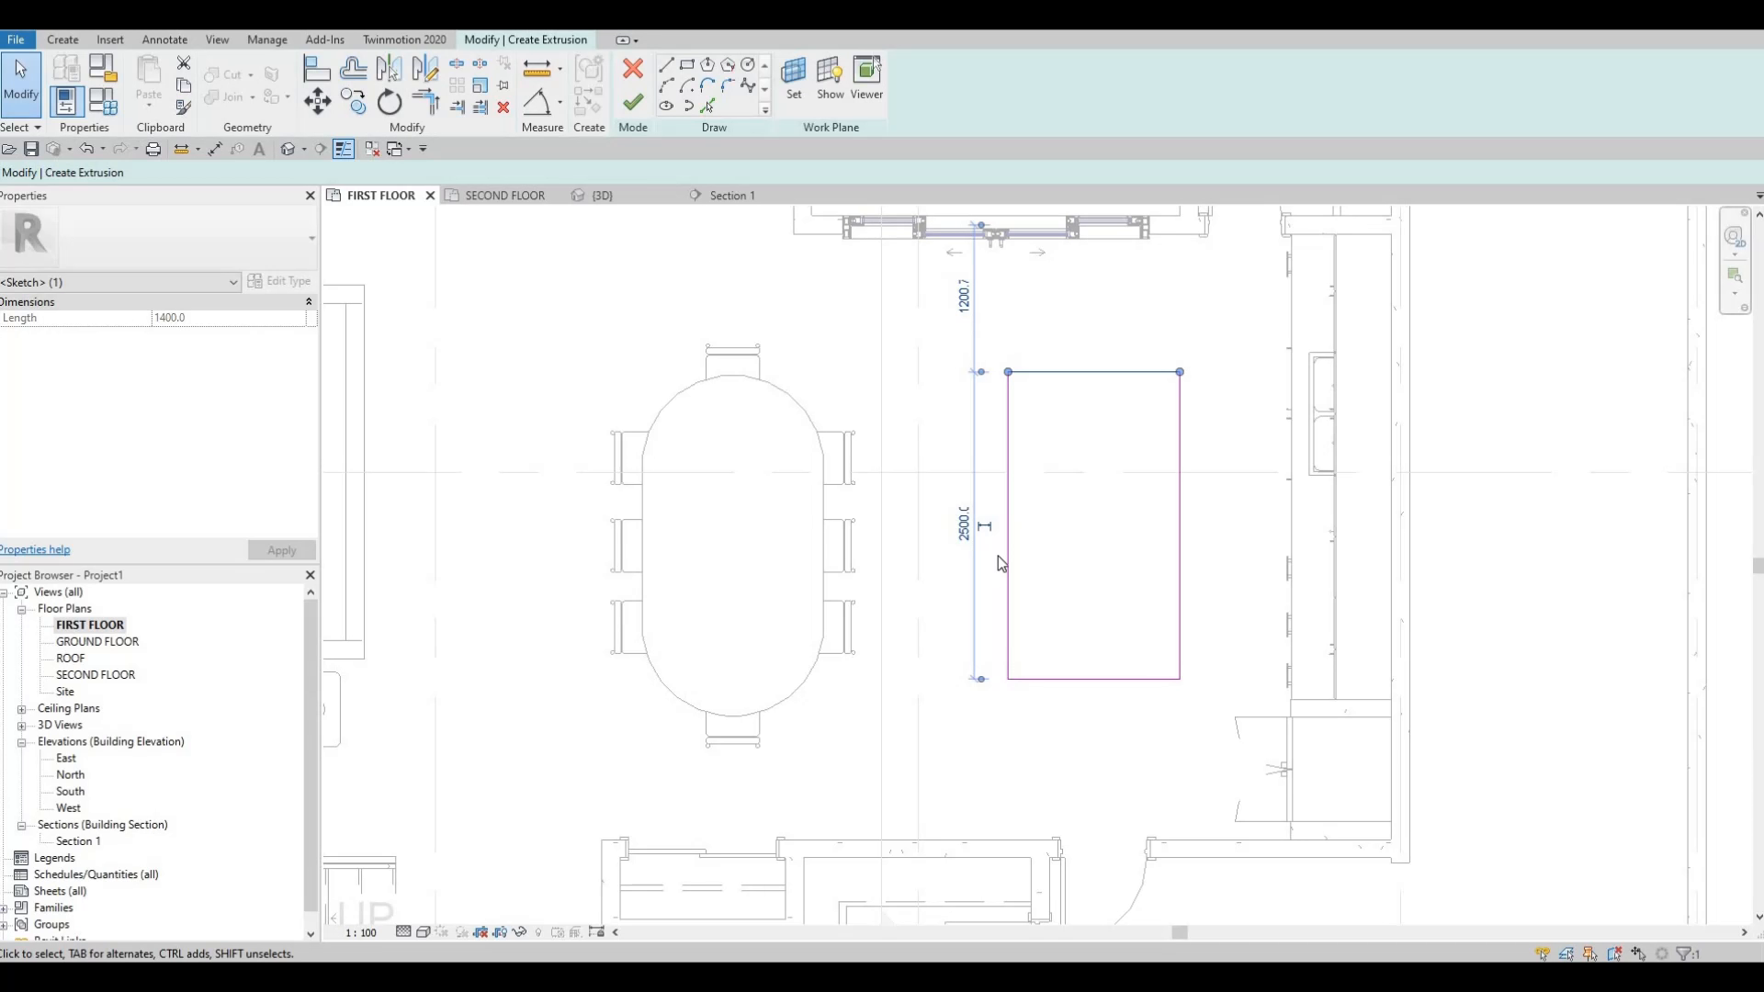
key("Escape")
key("Escape")
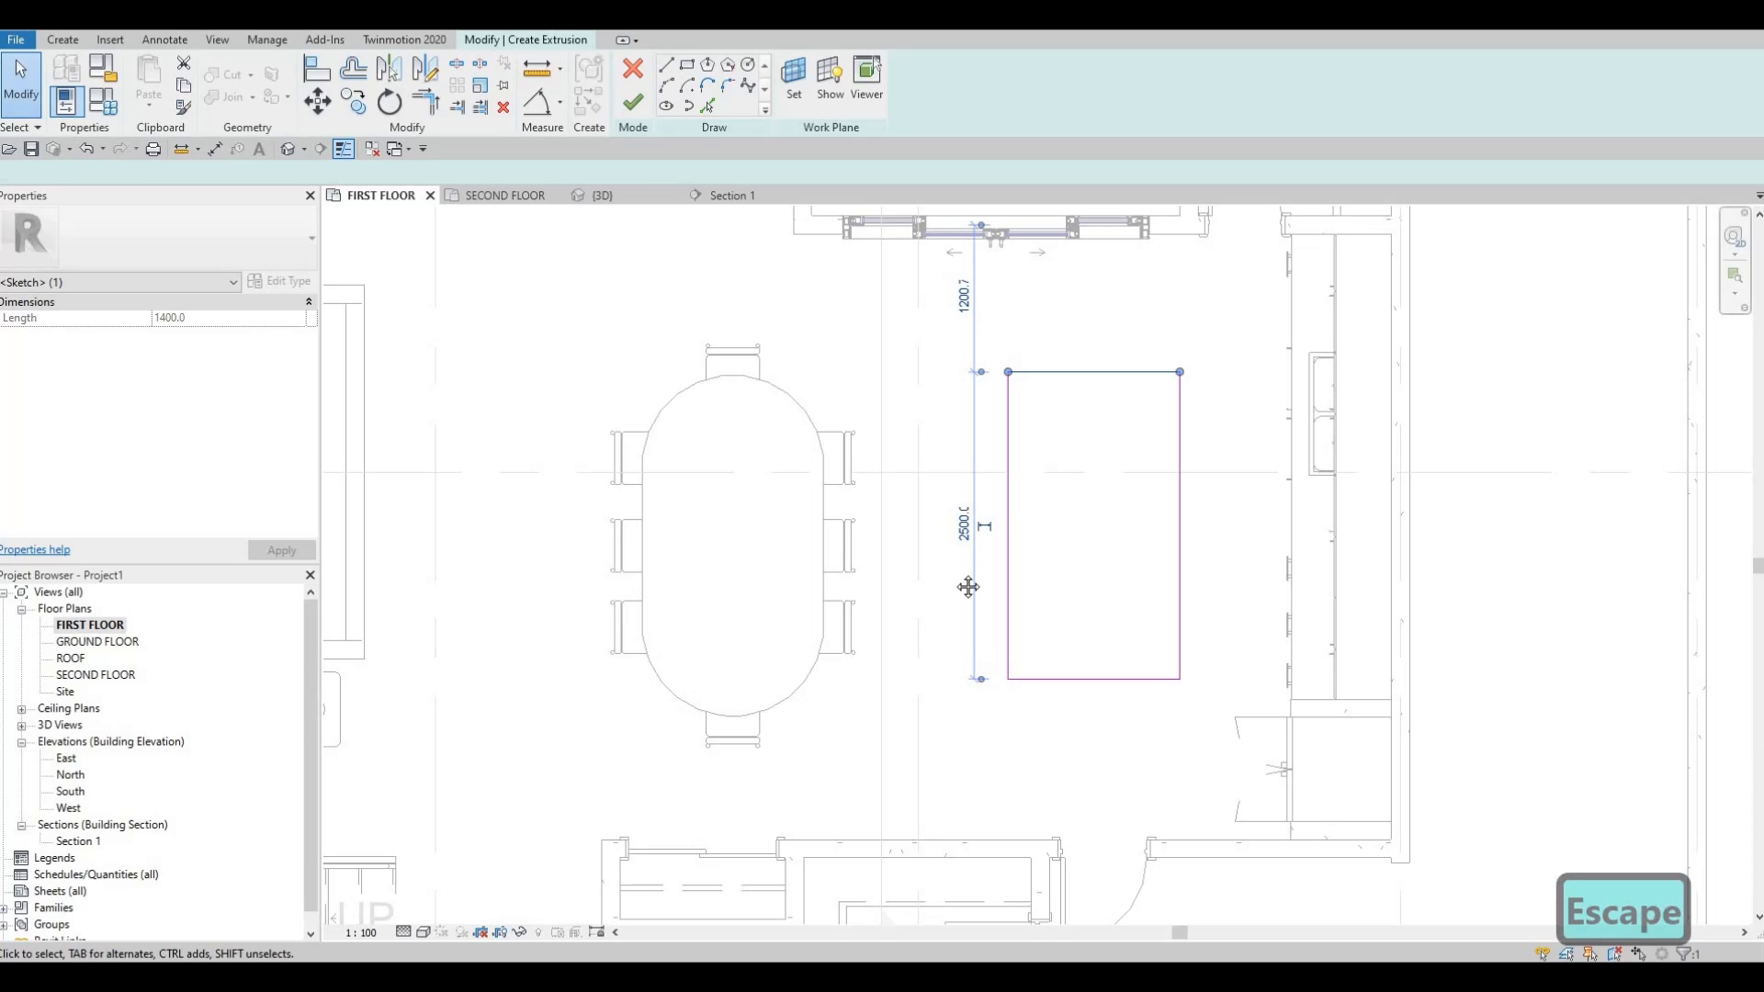
Set the Extrusion End of the island's extrusion to 900 mm.
middle_click_drag(681, 302, 694, 252)
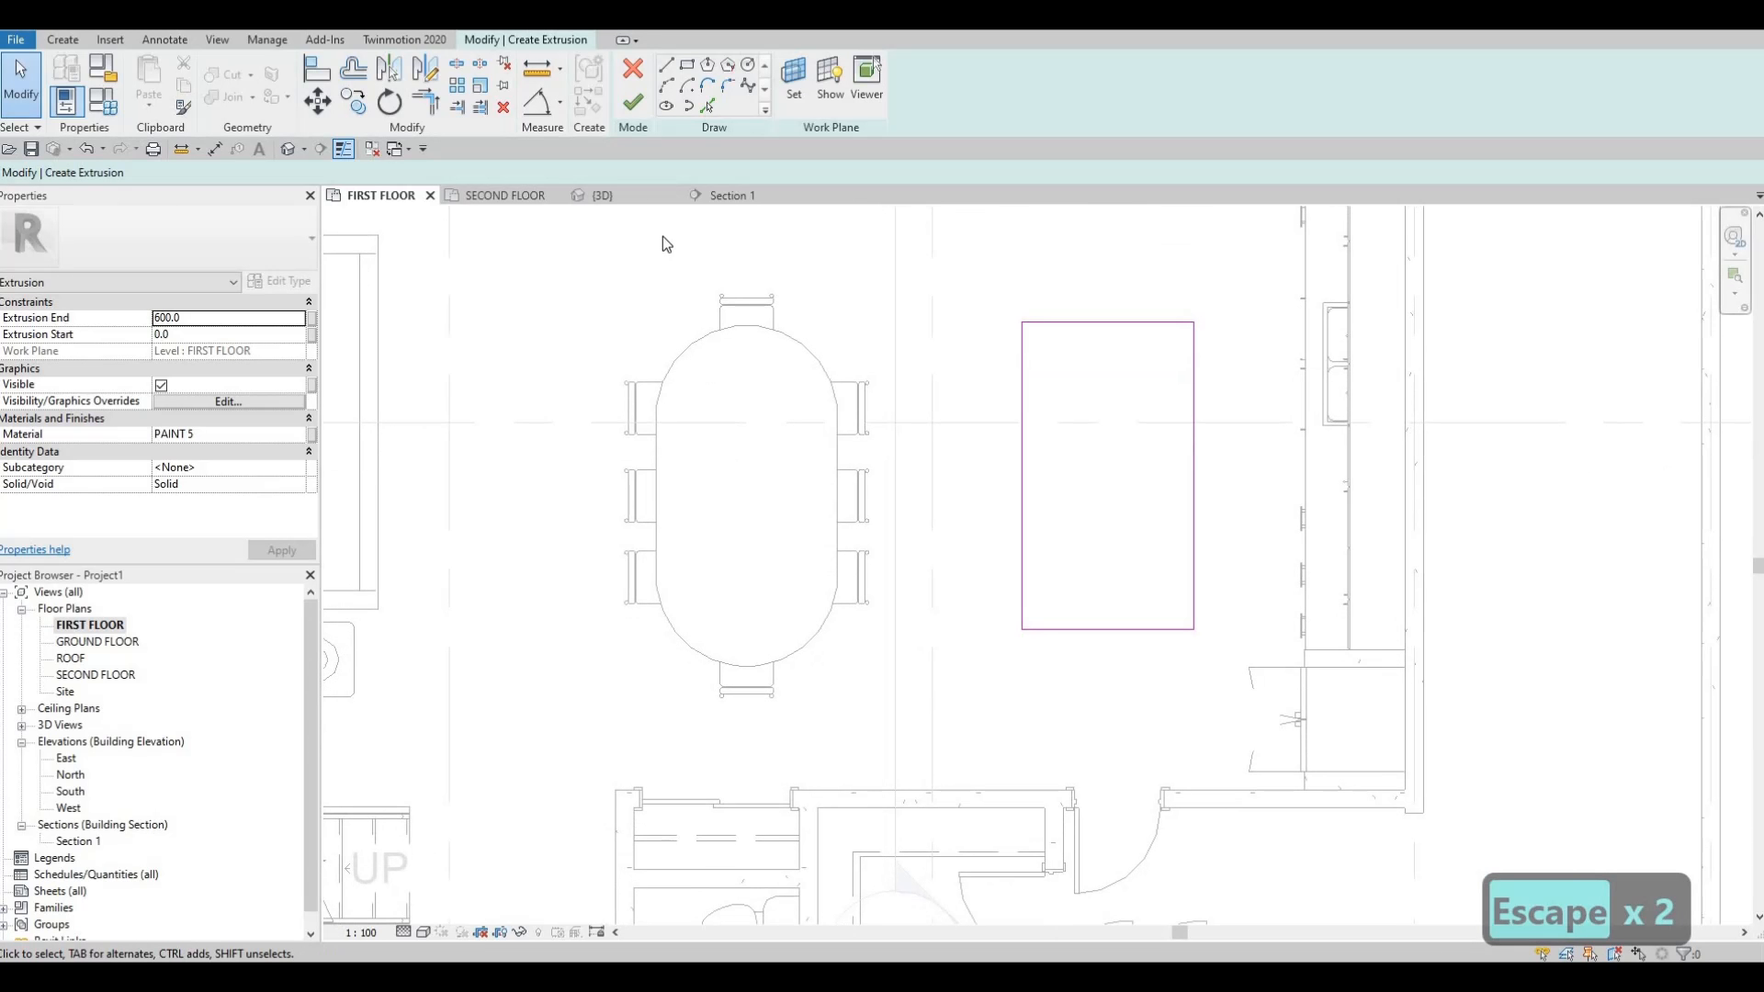
left_click(200, 317)
type("900")
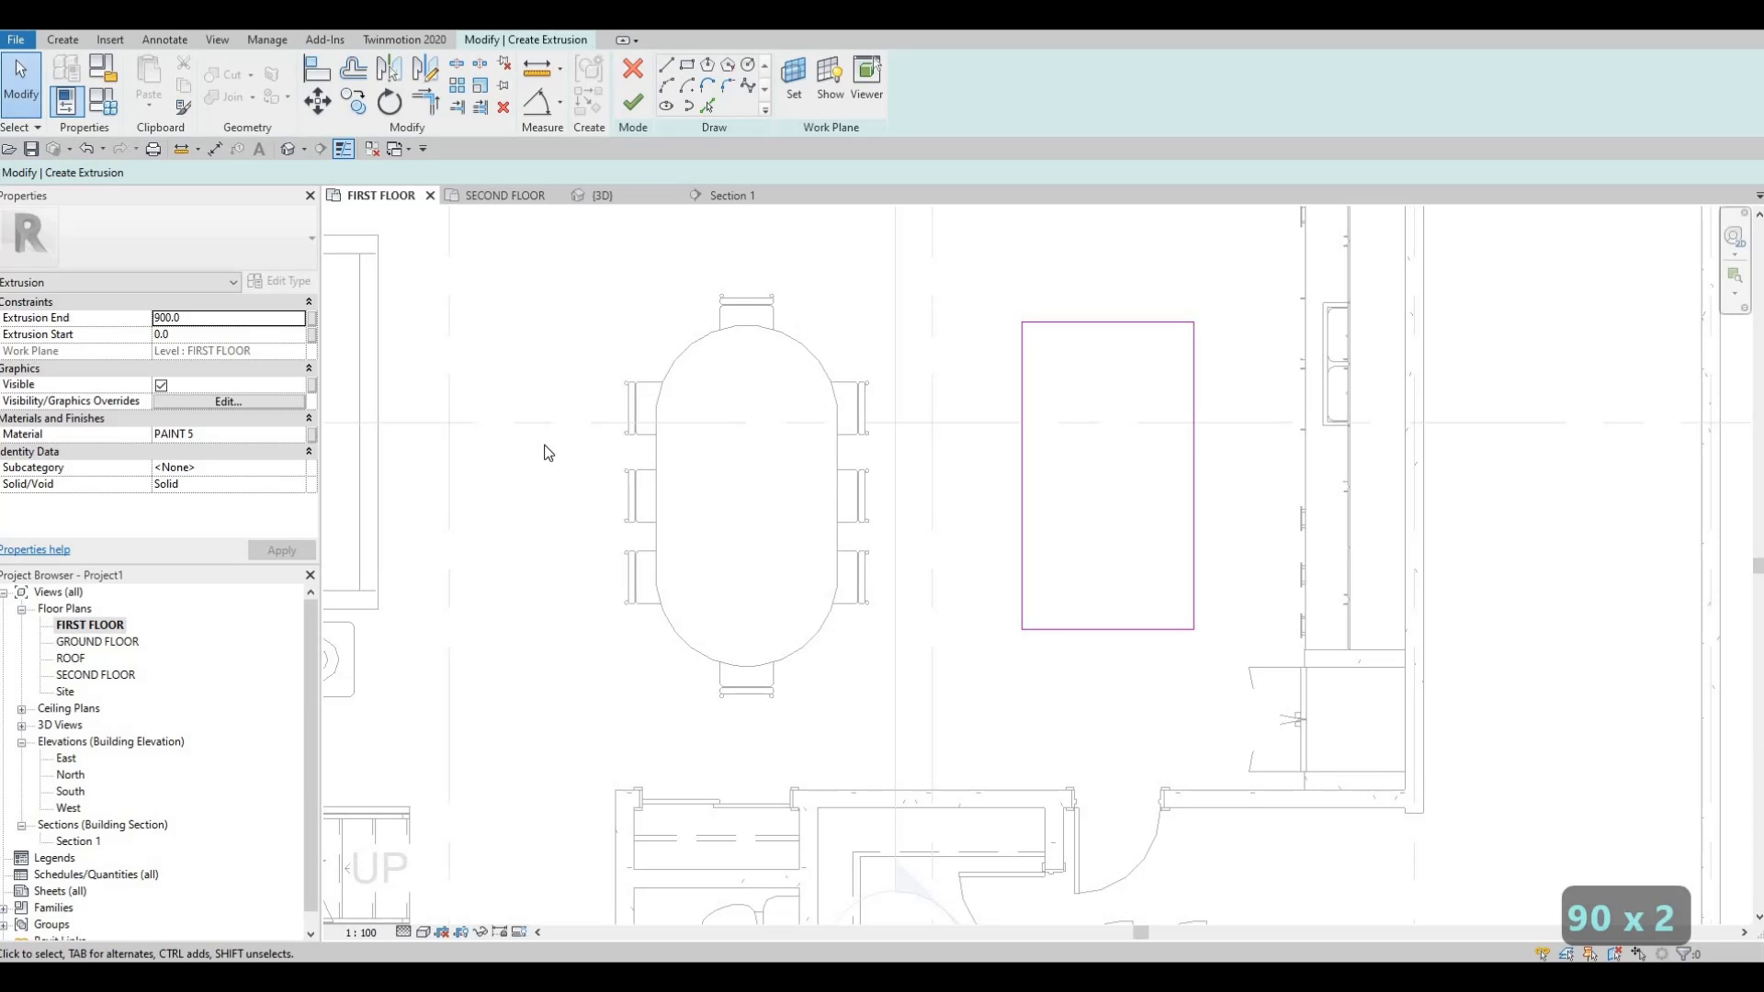
Duplicate the material PAINT 5 as PAINT 6, assign it to the island's extrusion and finish the sketch.
left_click(301, 435)
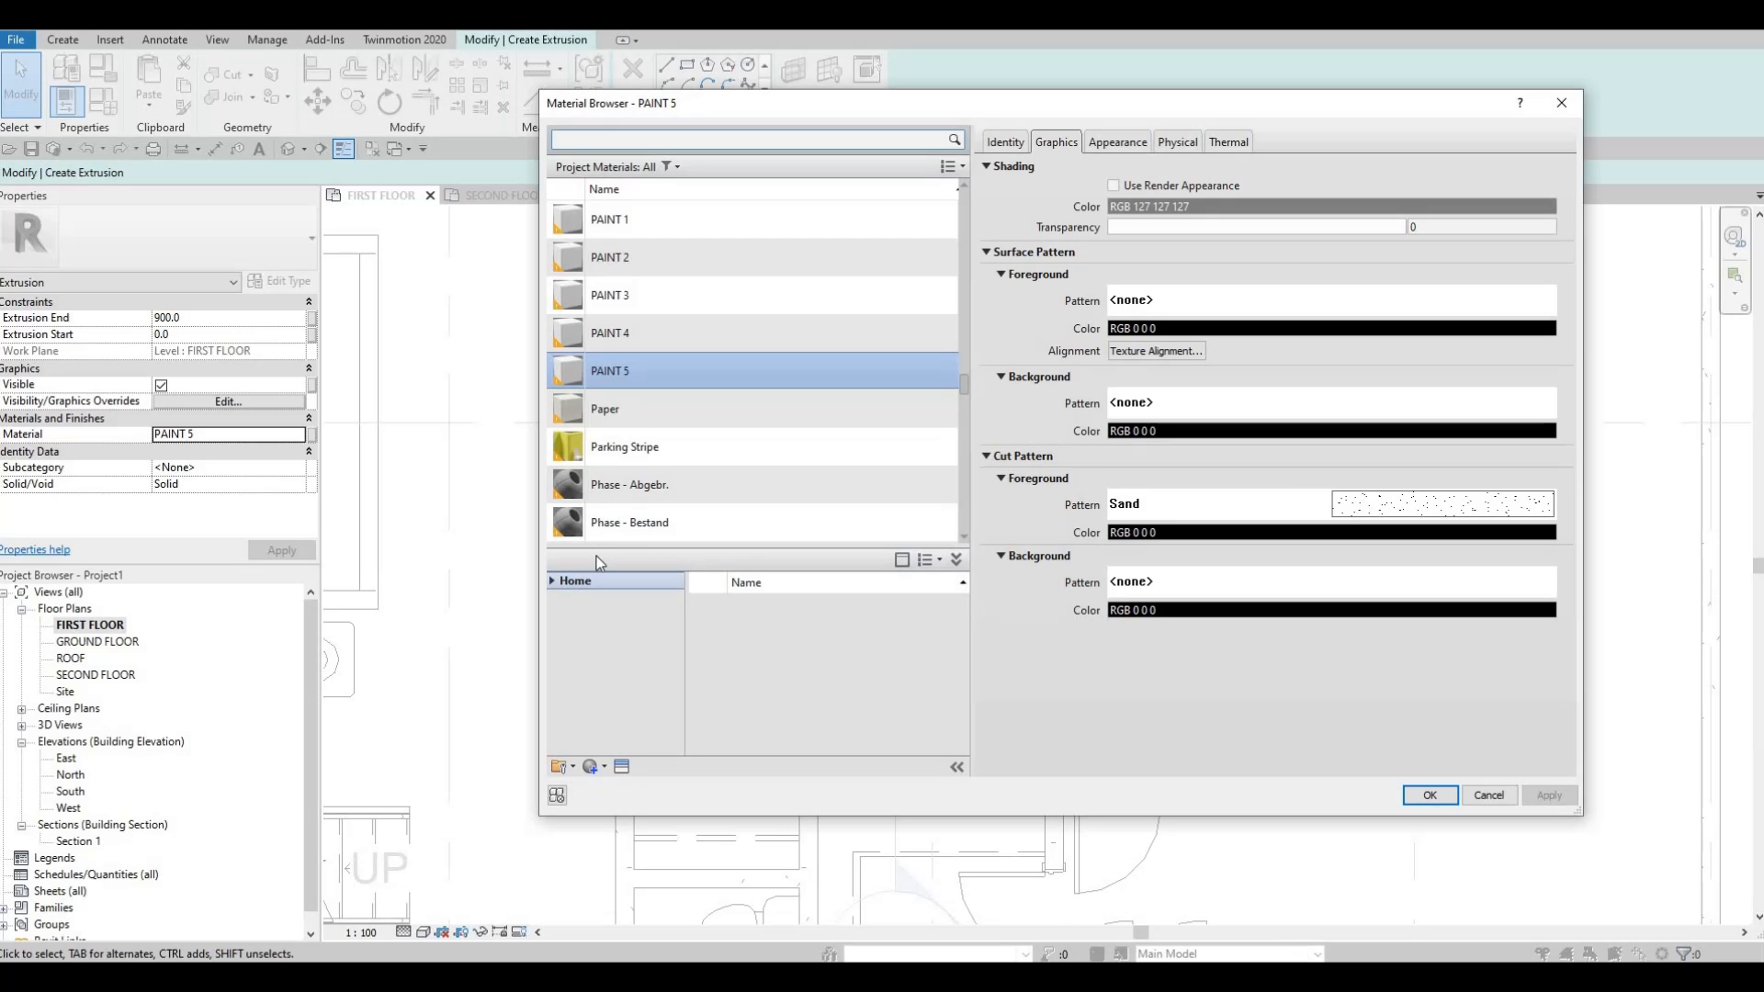
left_click(592, 768)
left_click(643, 801)
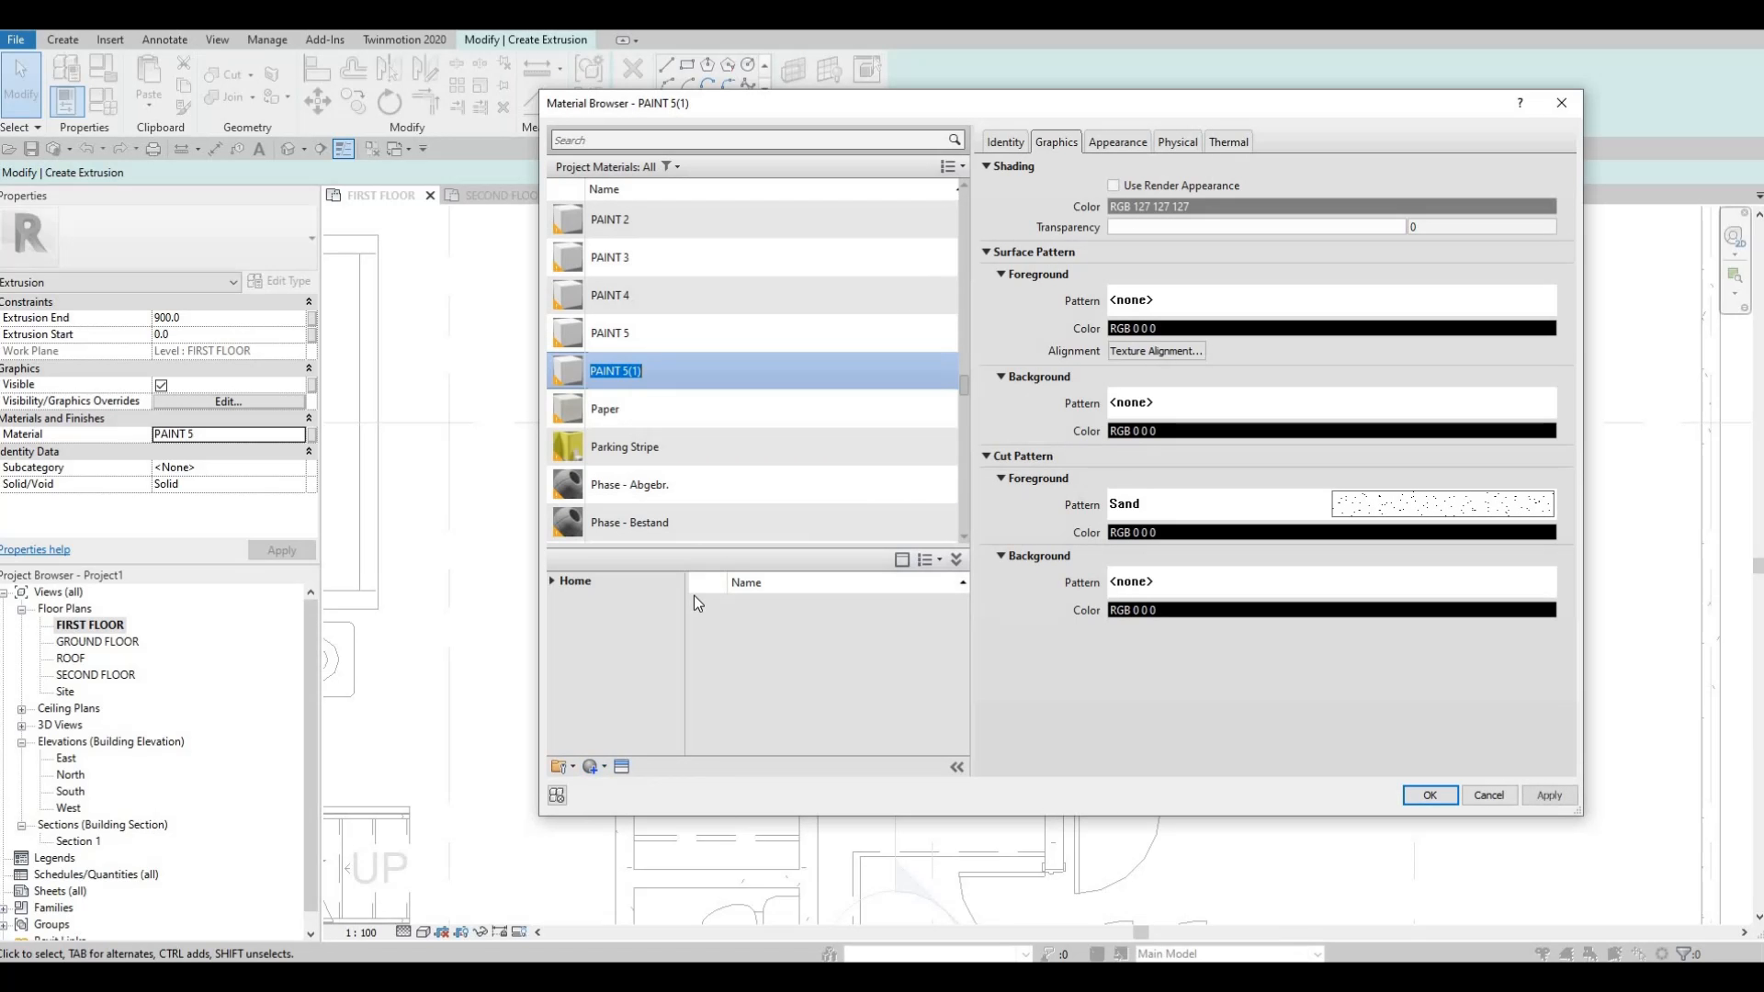
key("Right")
key("BackSpace")
key("BackSpace")
key("BackSpace")
key("BackSpace")
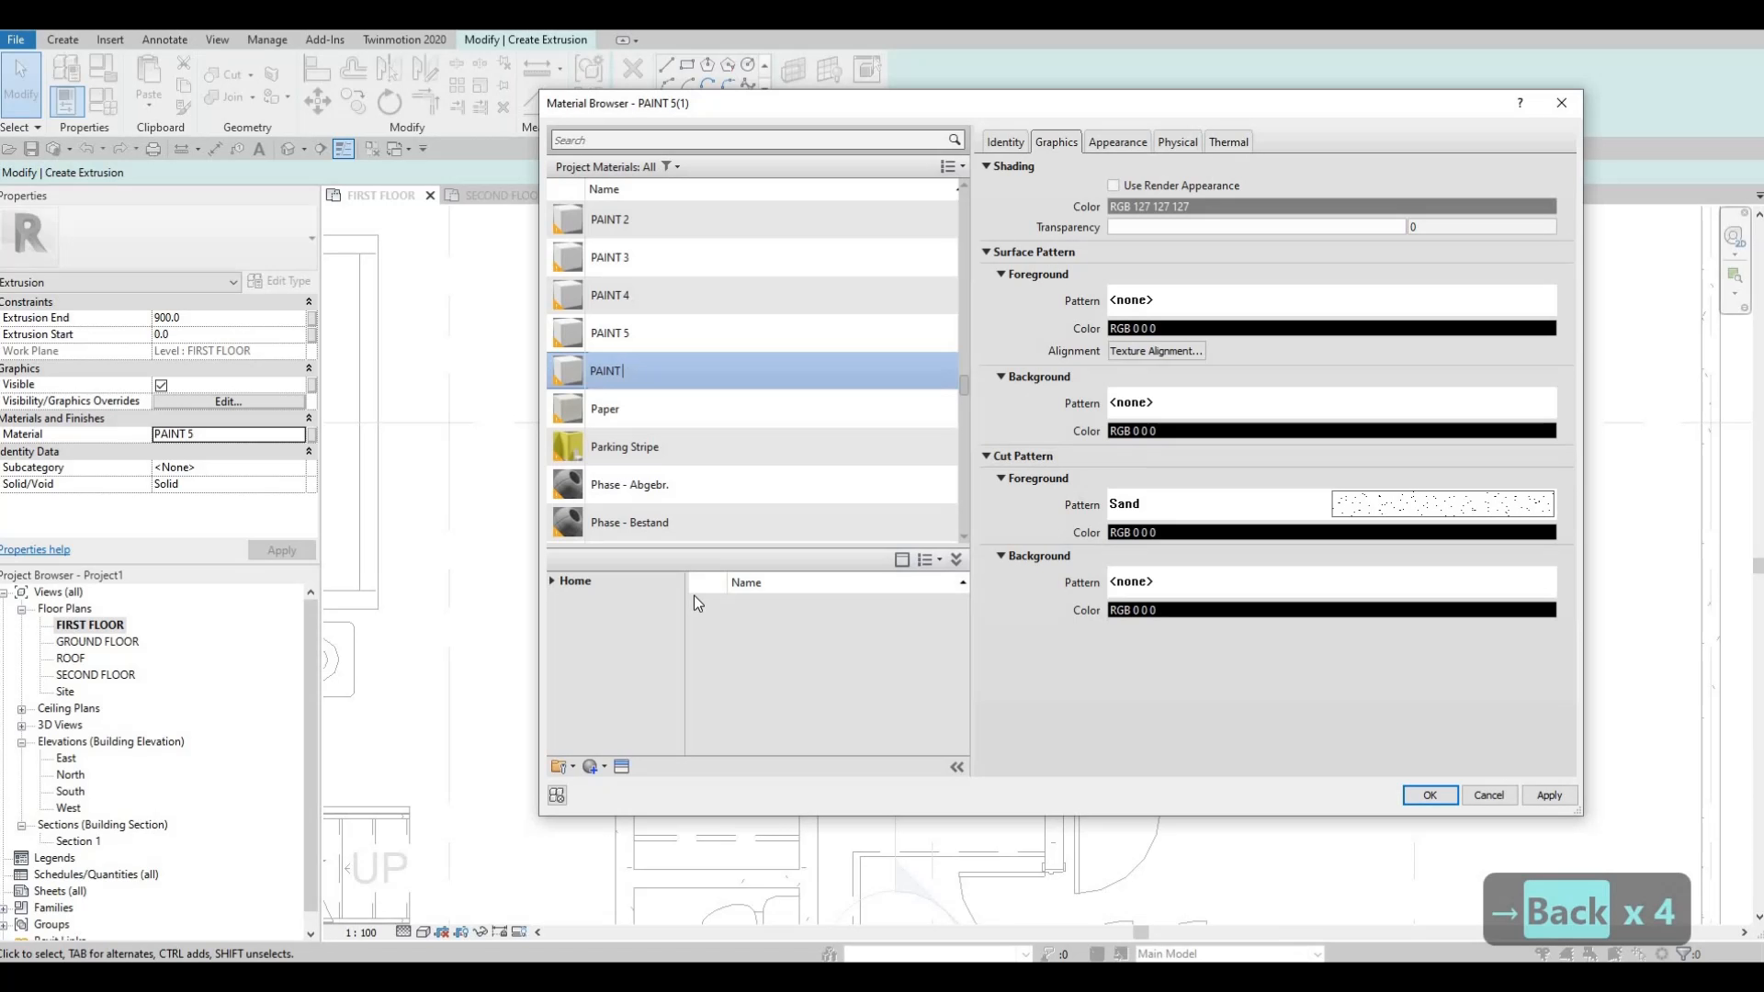
type("6")
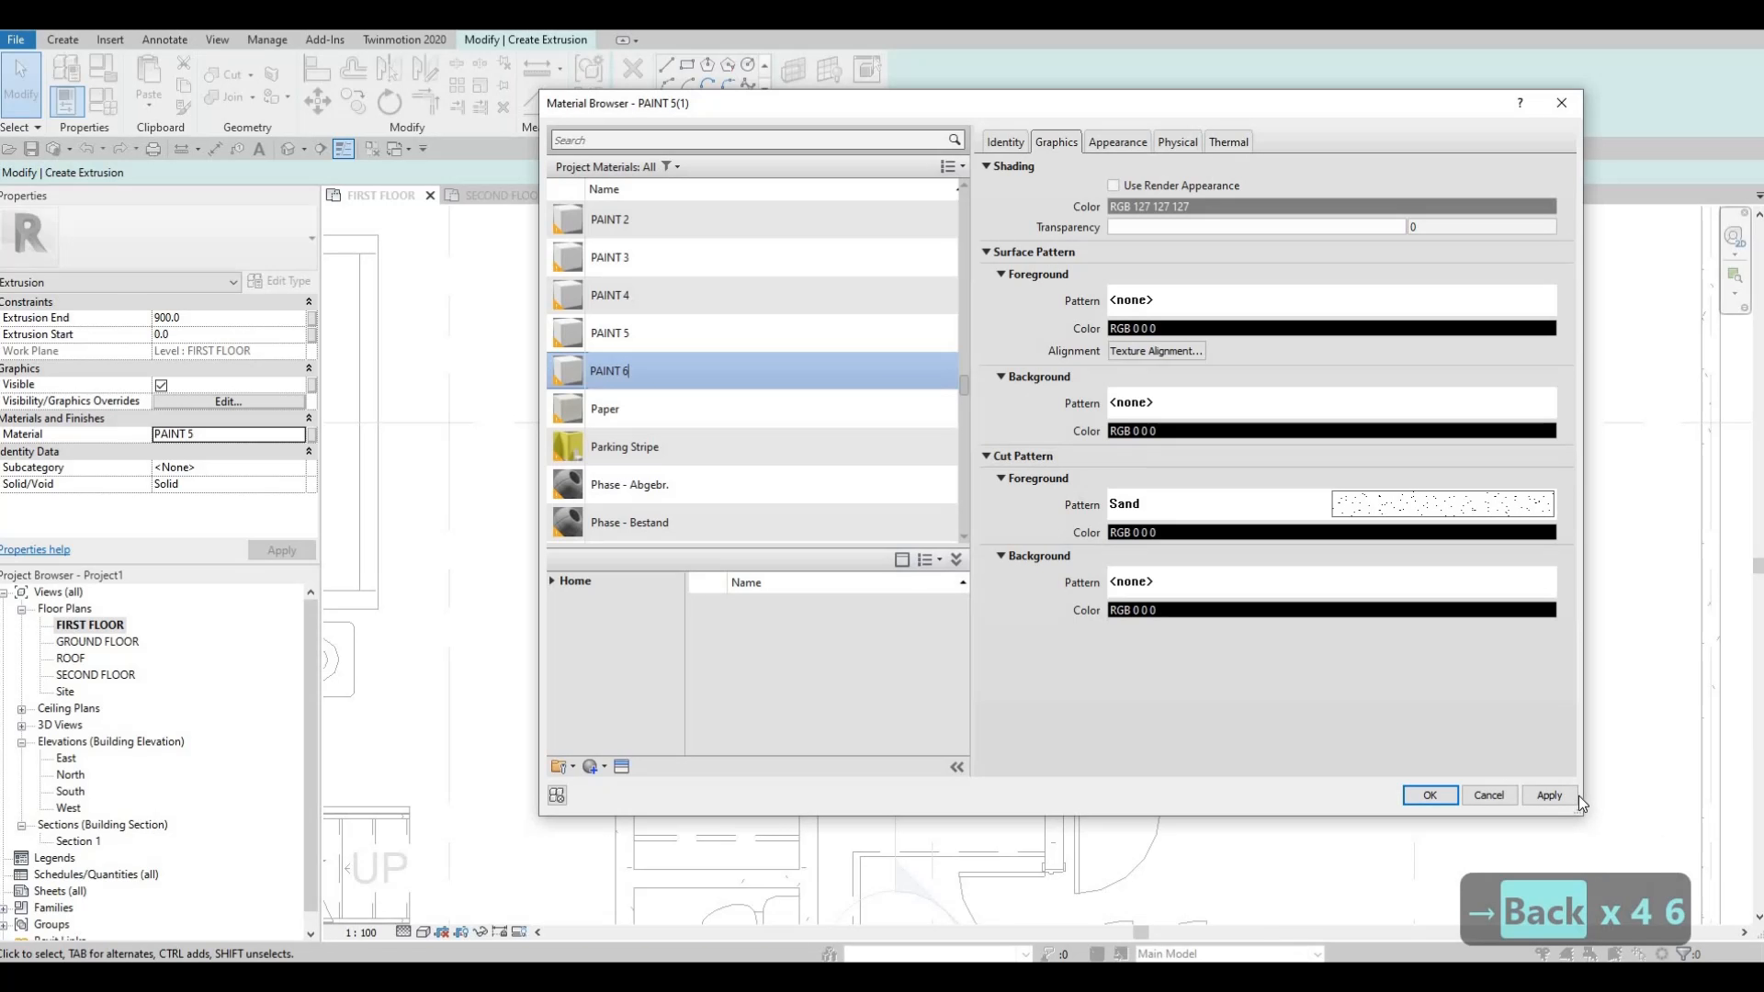
left_click(1549, 796)
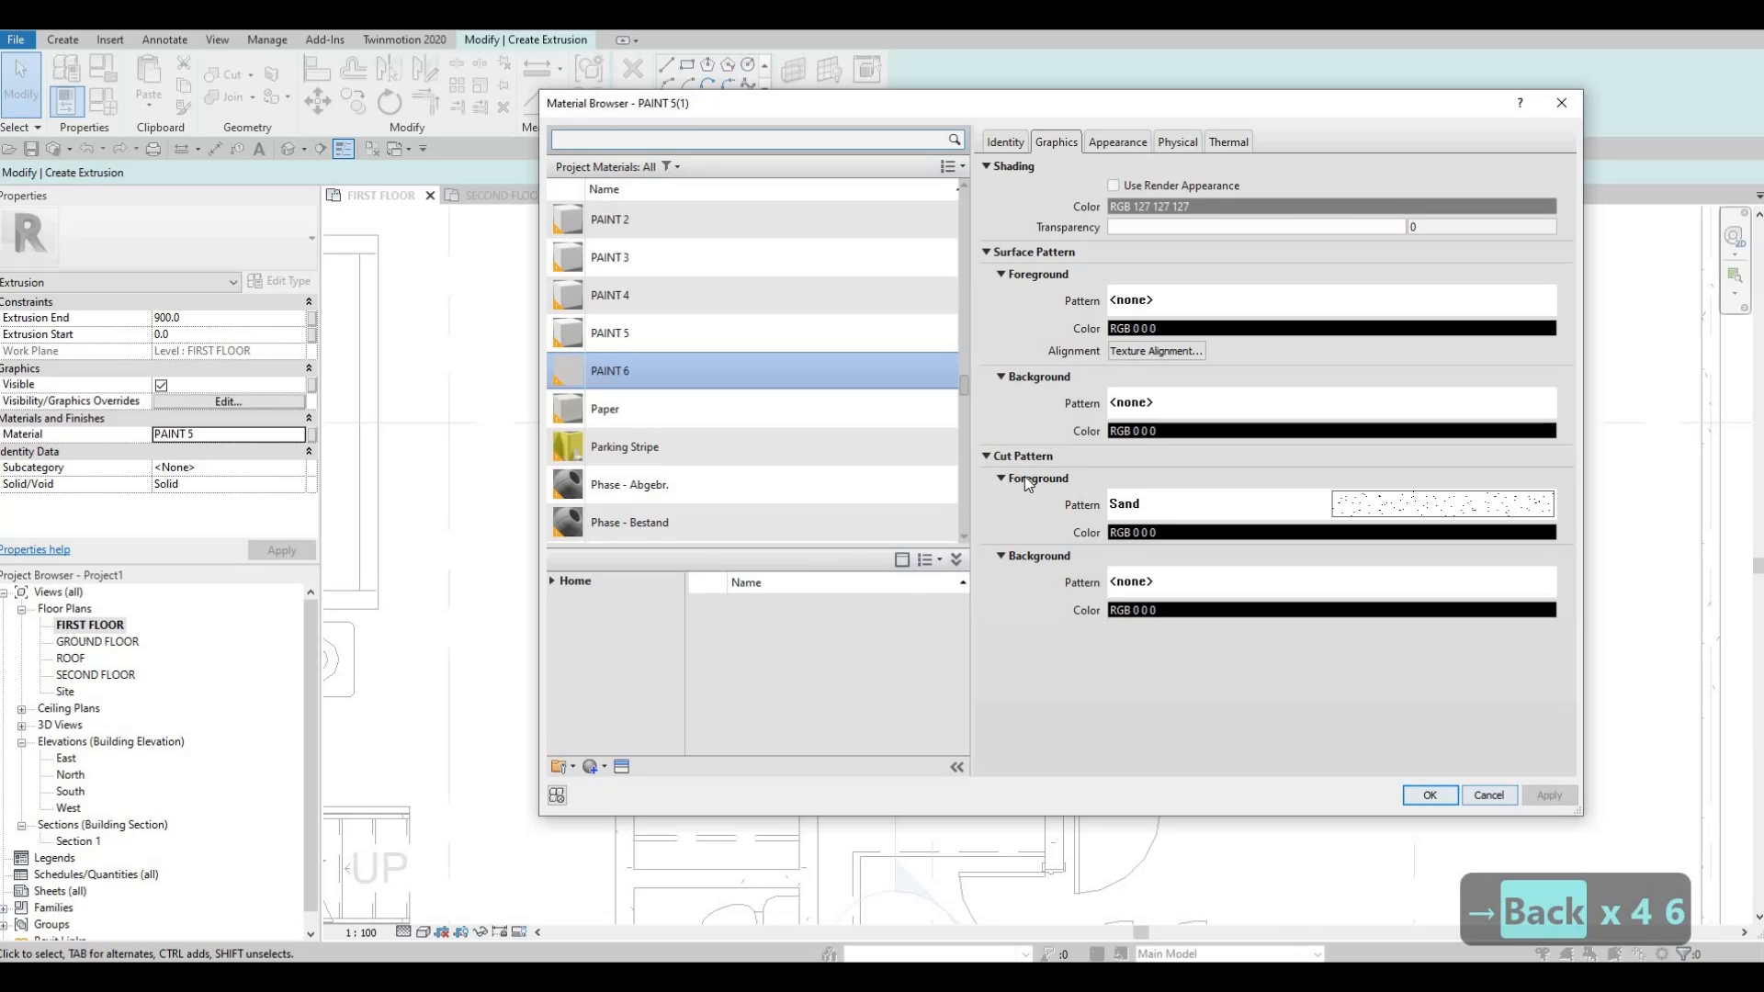
left_click(1429, 796)
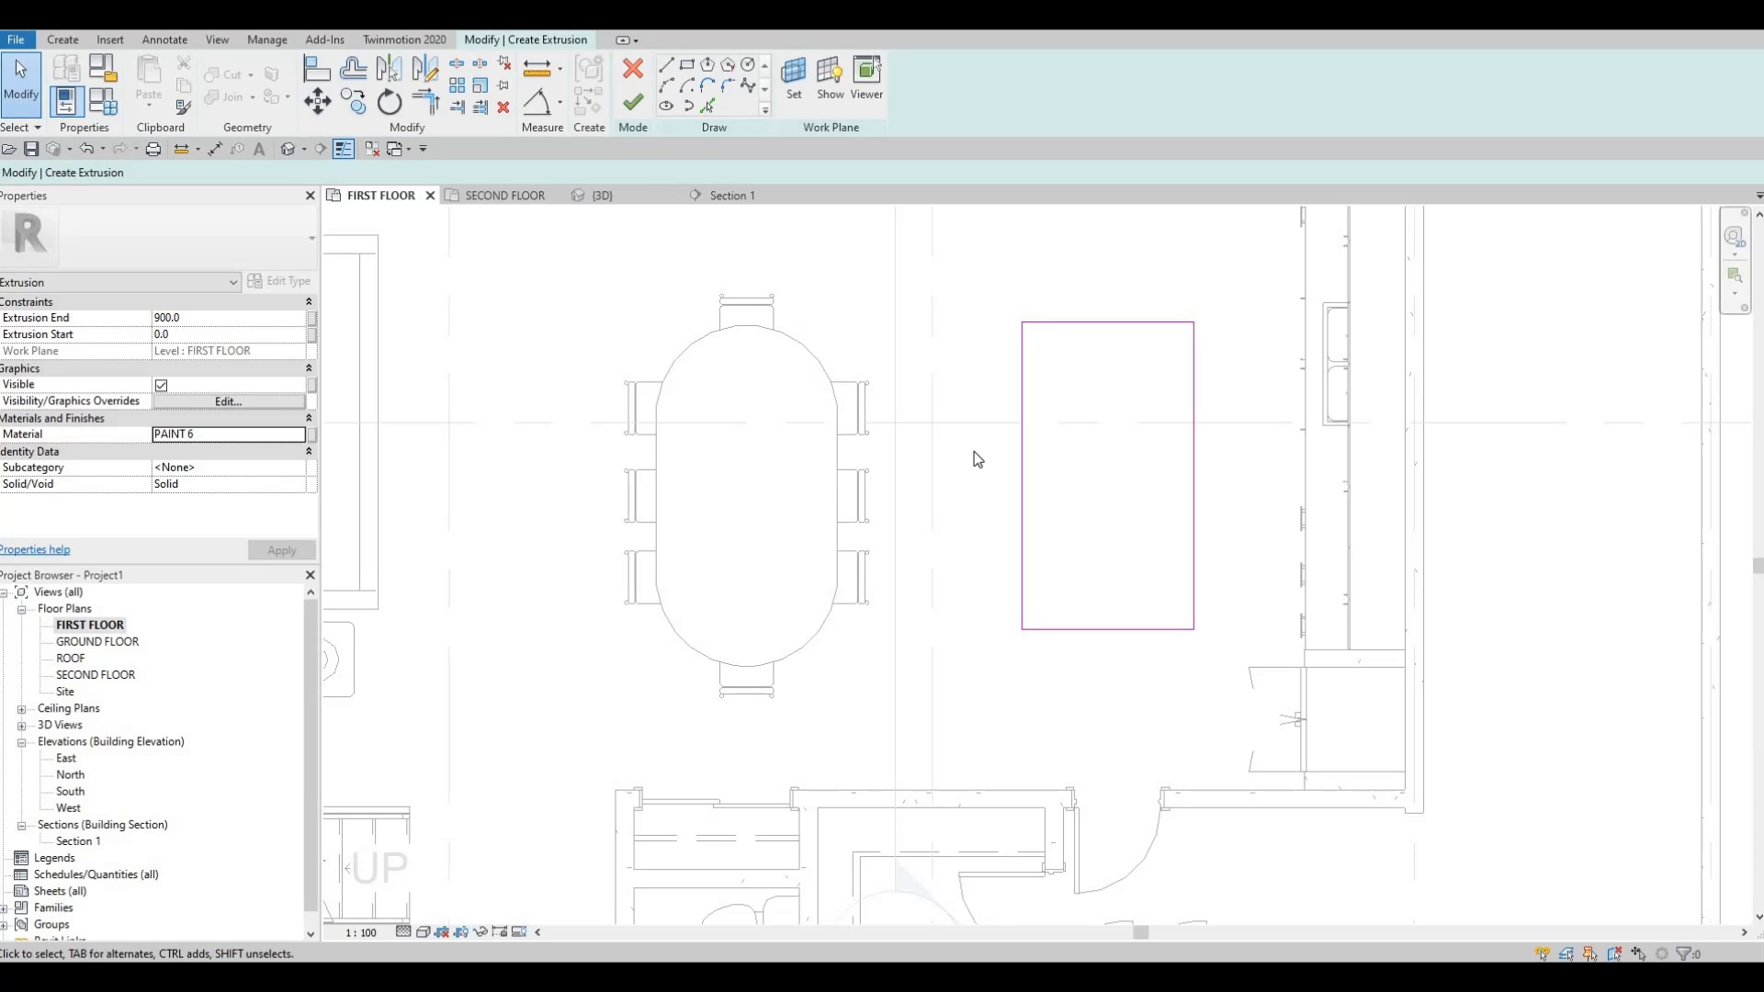
left_click(633, 102)
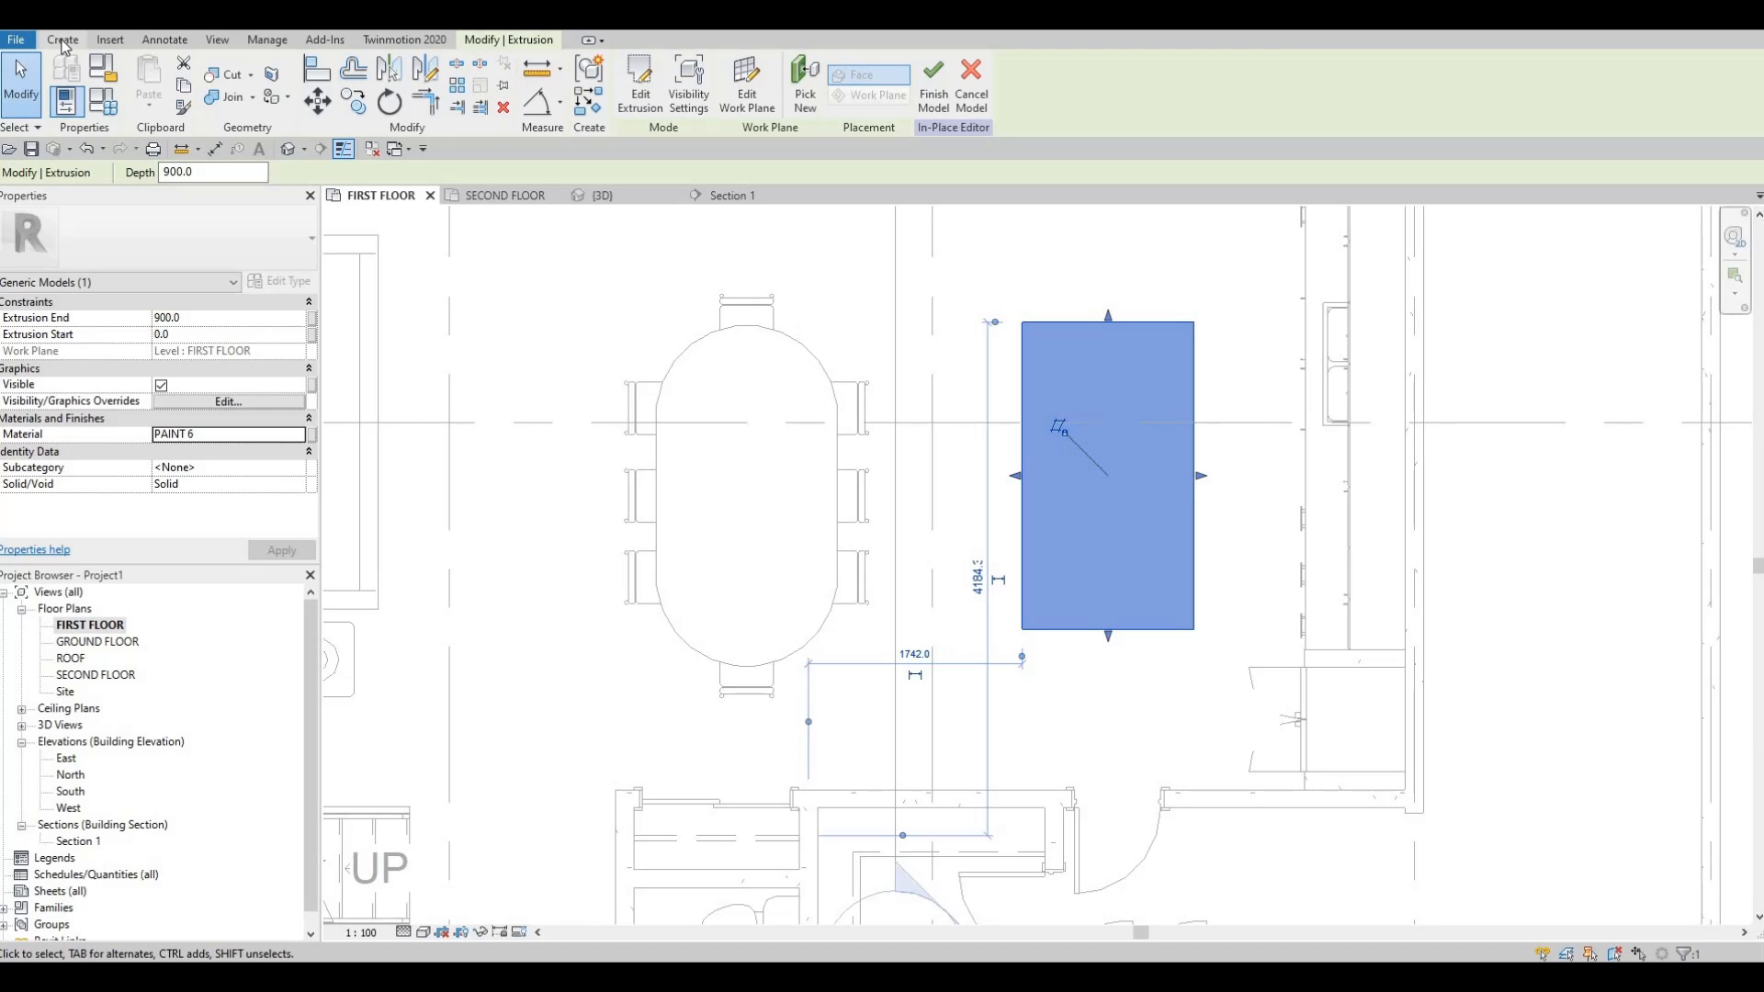
left_click(62, 40)
left_click(152, 87)
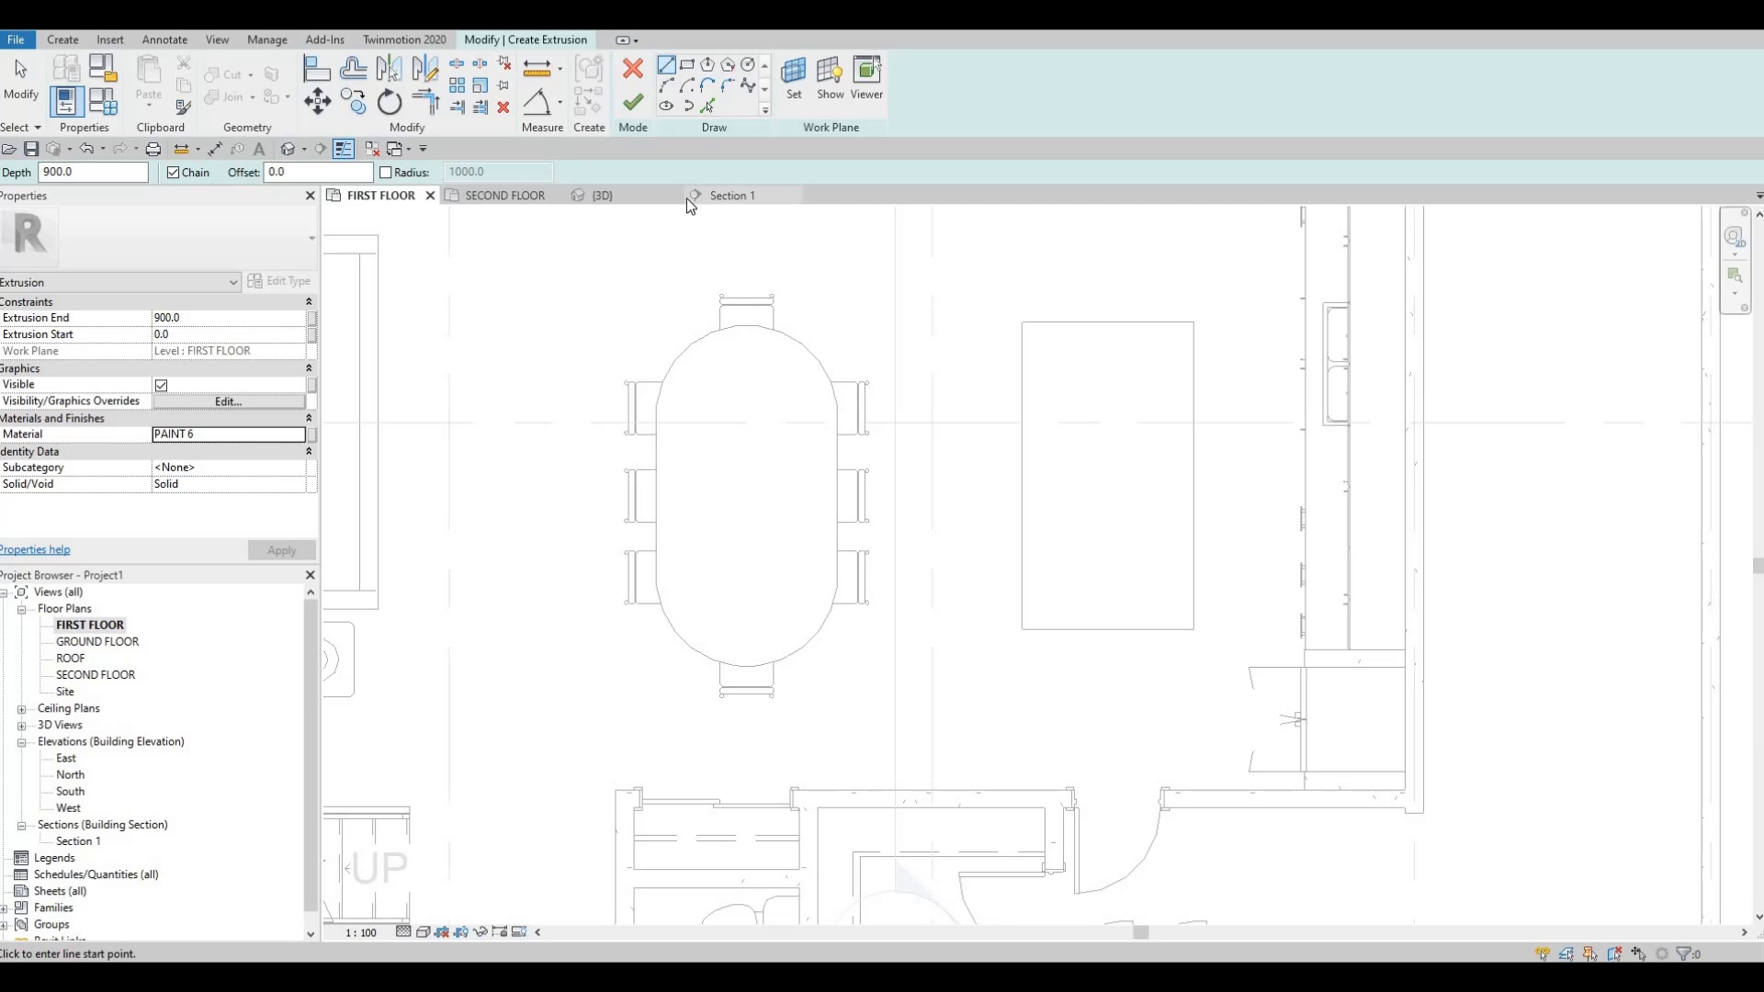
key("Escape")
key("Escape")
left_click(634, 107)
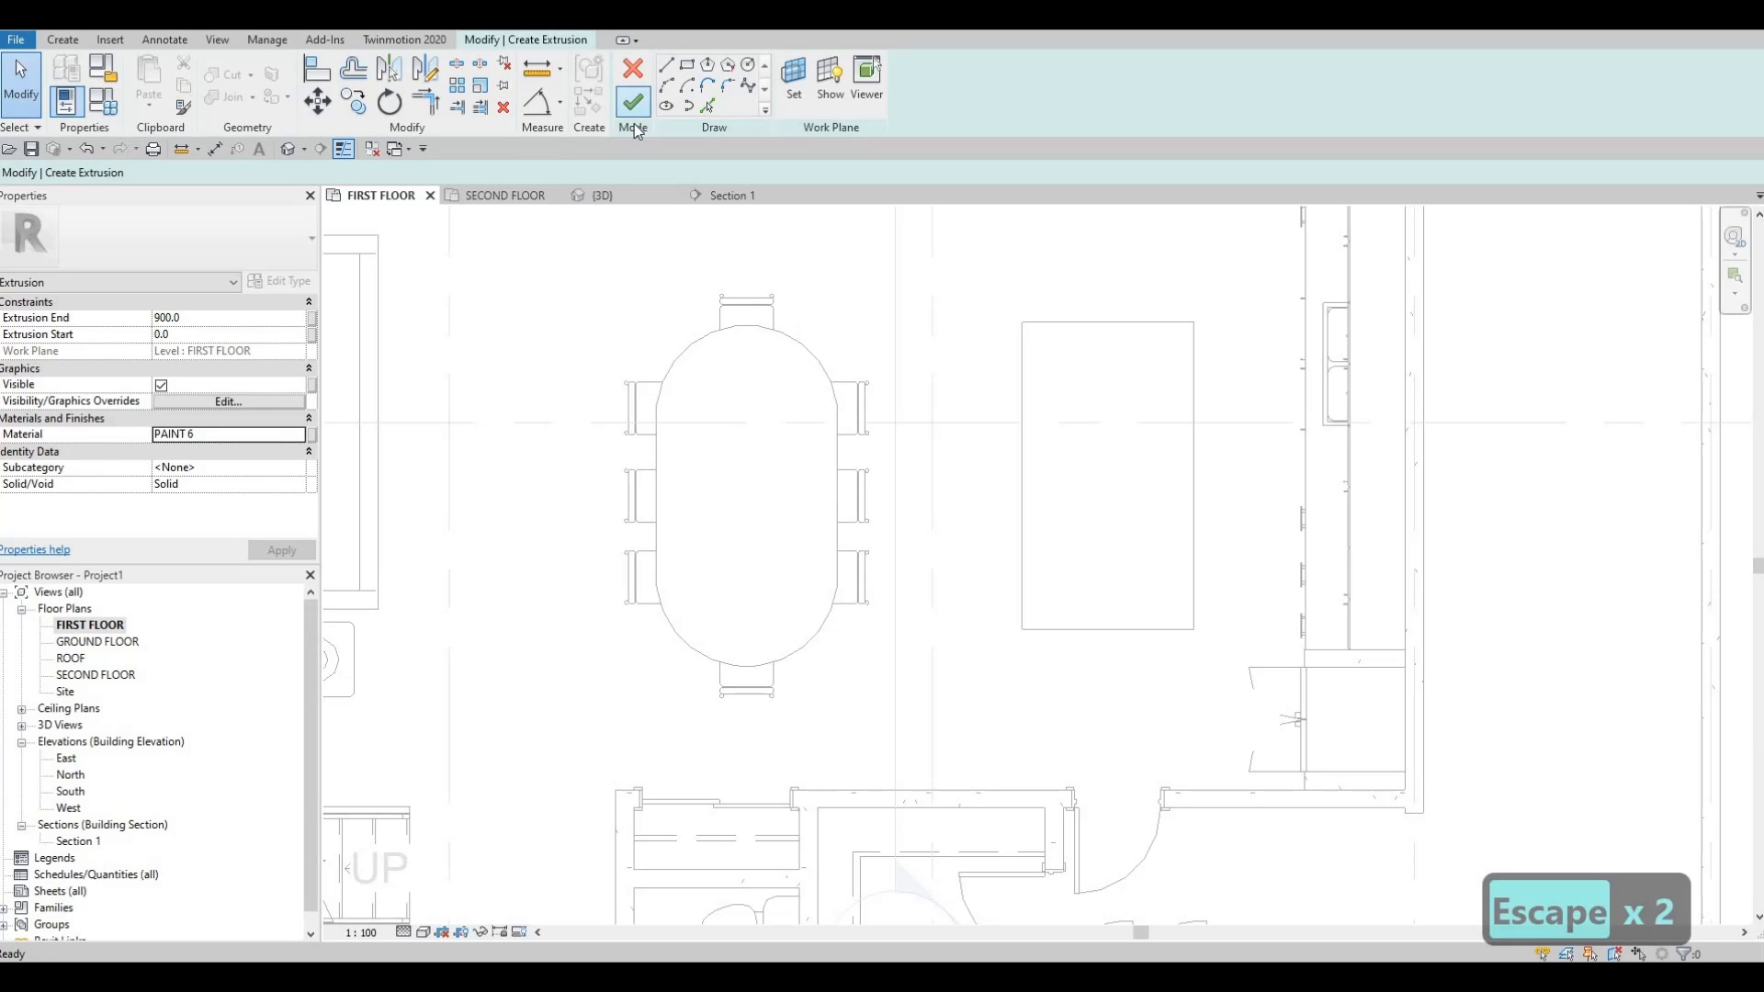
key("Escape")
key("Escape")
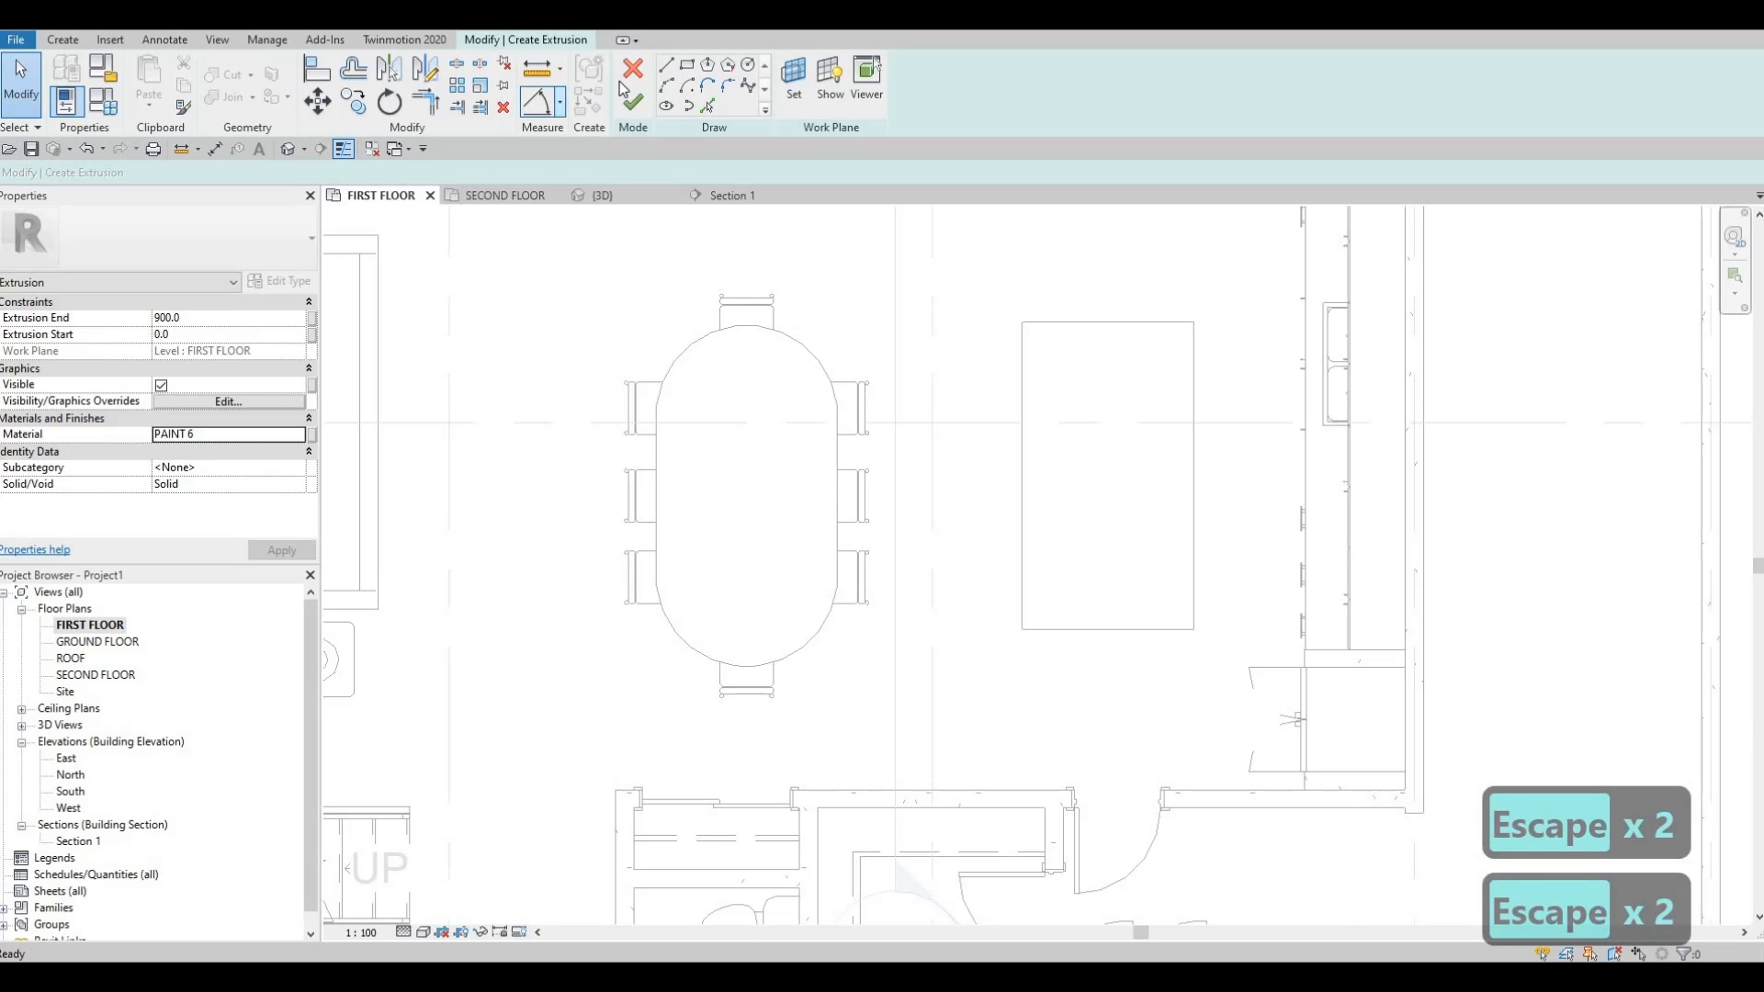
Finish the in-place model and reopen the island for in-place editing.
left_click(637, 94)
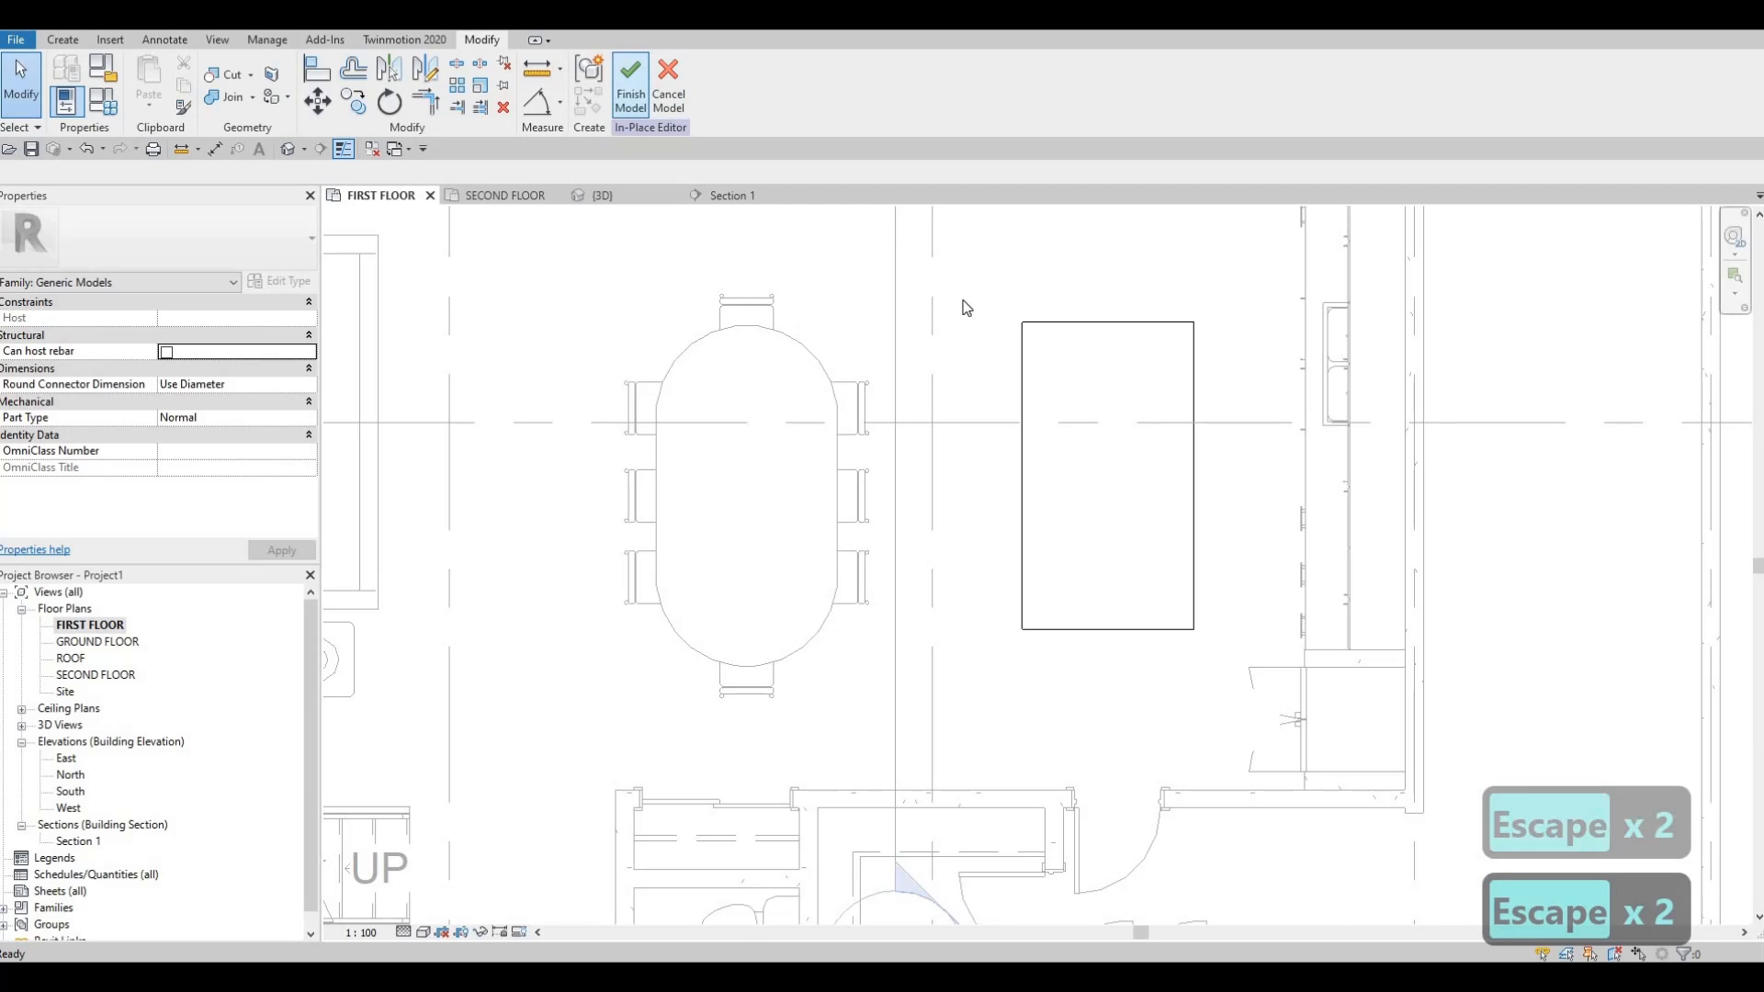
key("Escape")
key("Escape")
left_click(1033, 324)
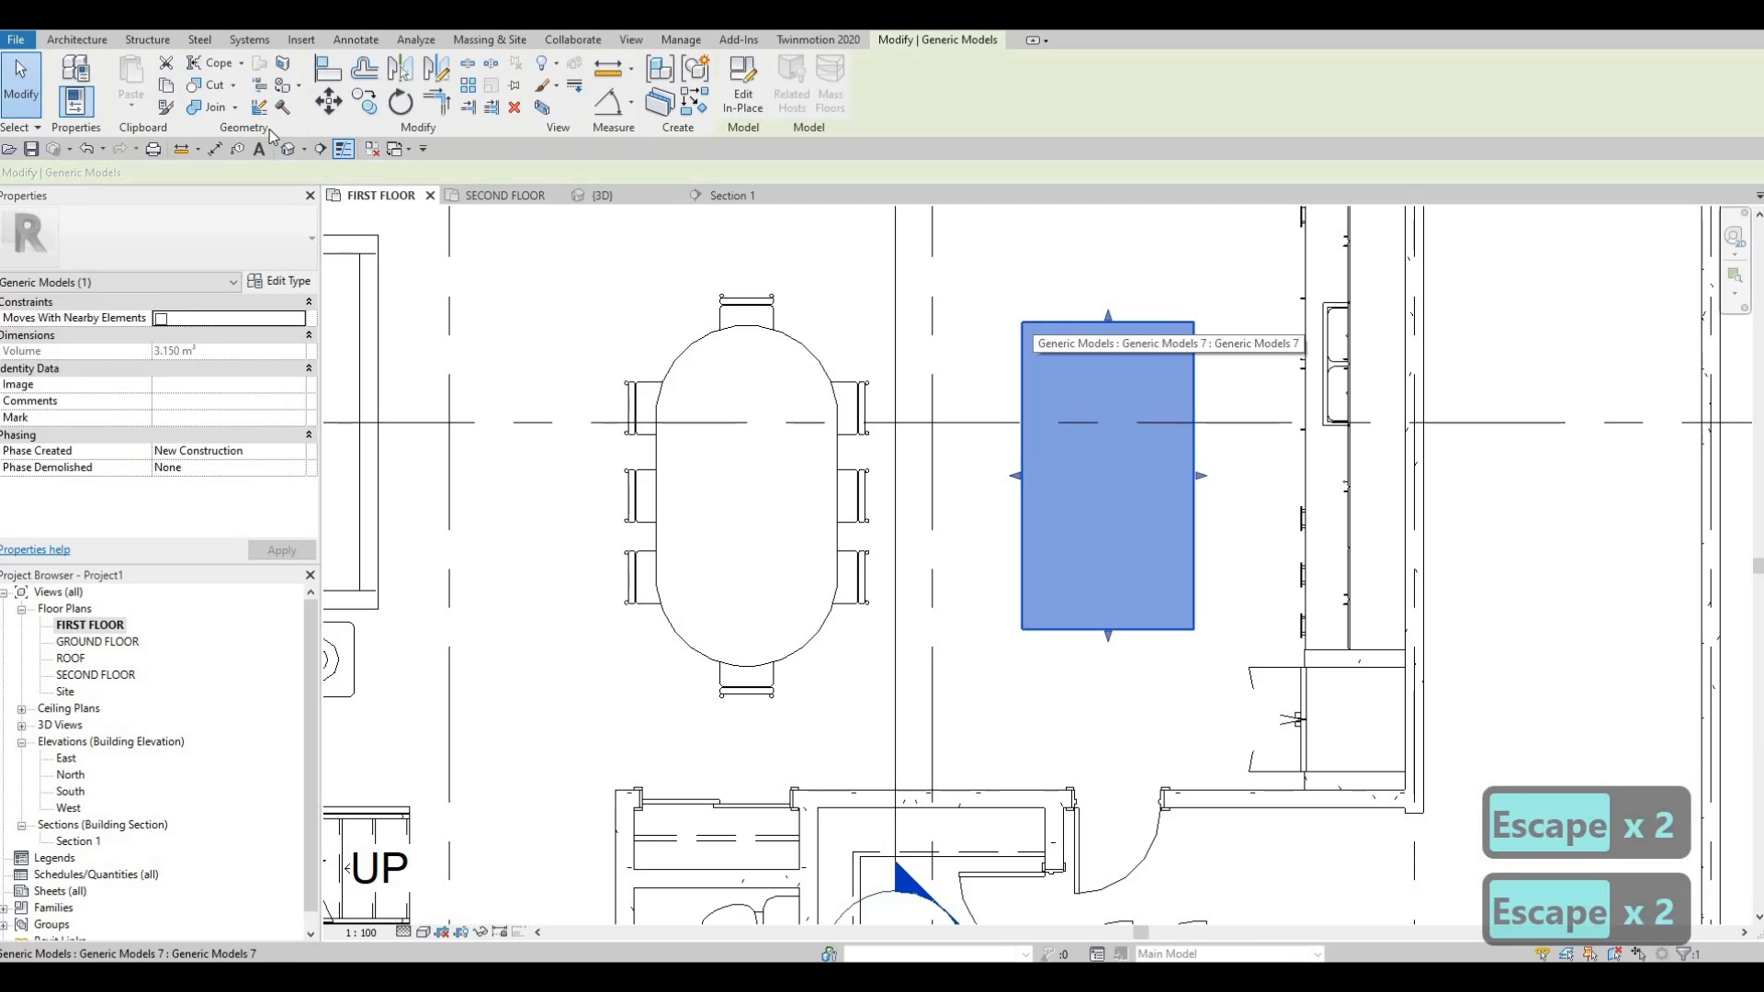
left_click(742, 84)
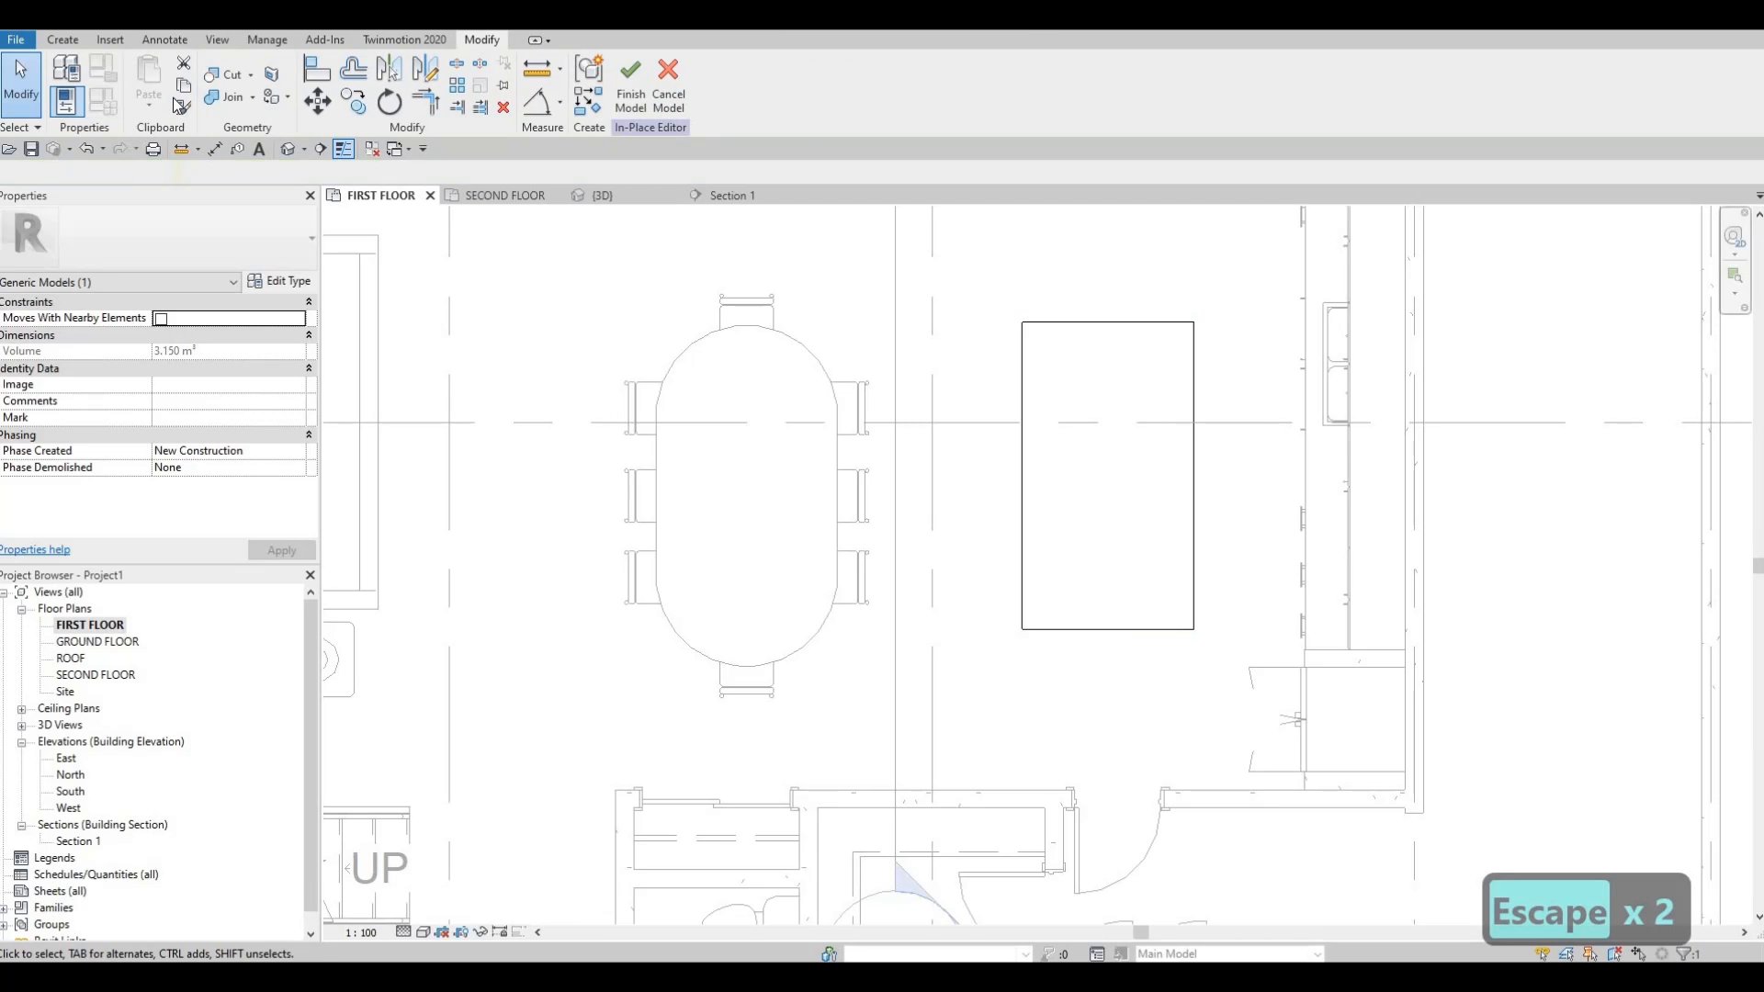
Start a new solid extrusion with the island's top face picked as its work plane and an Extrusion End of 25 mm.
left_click(64, 39)
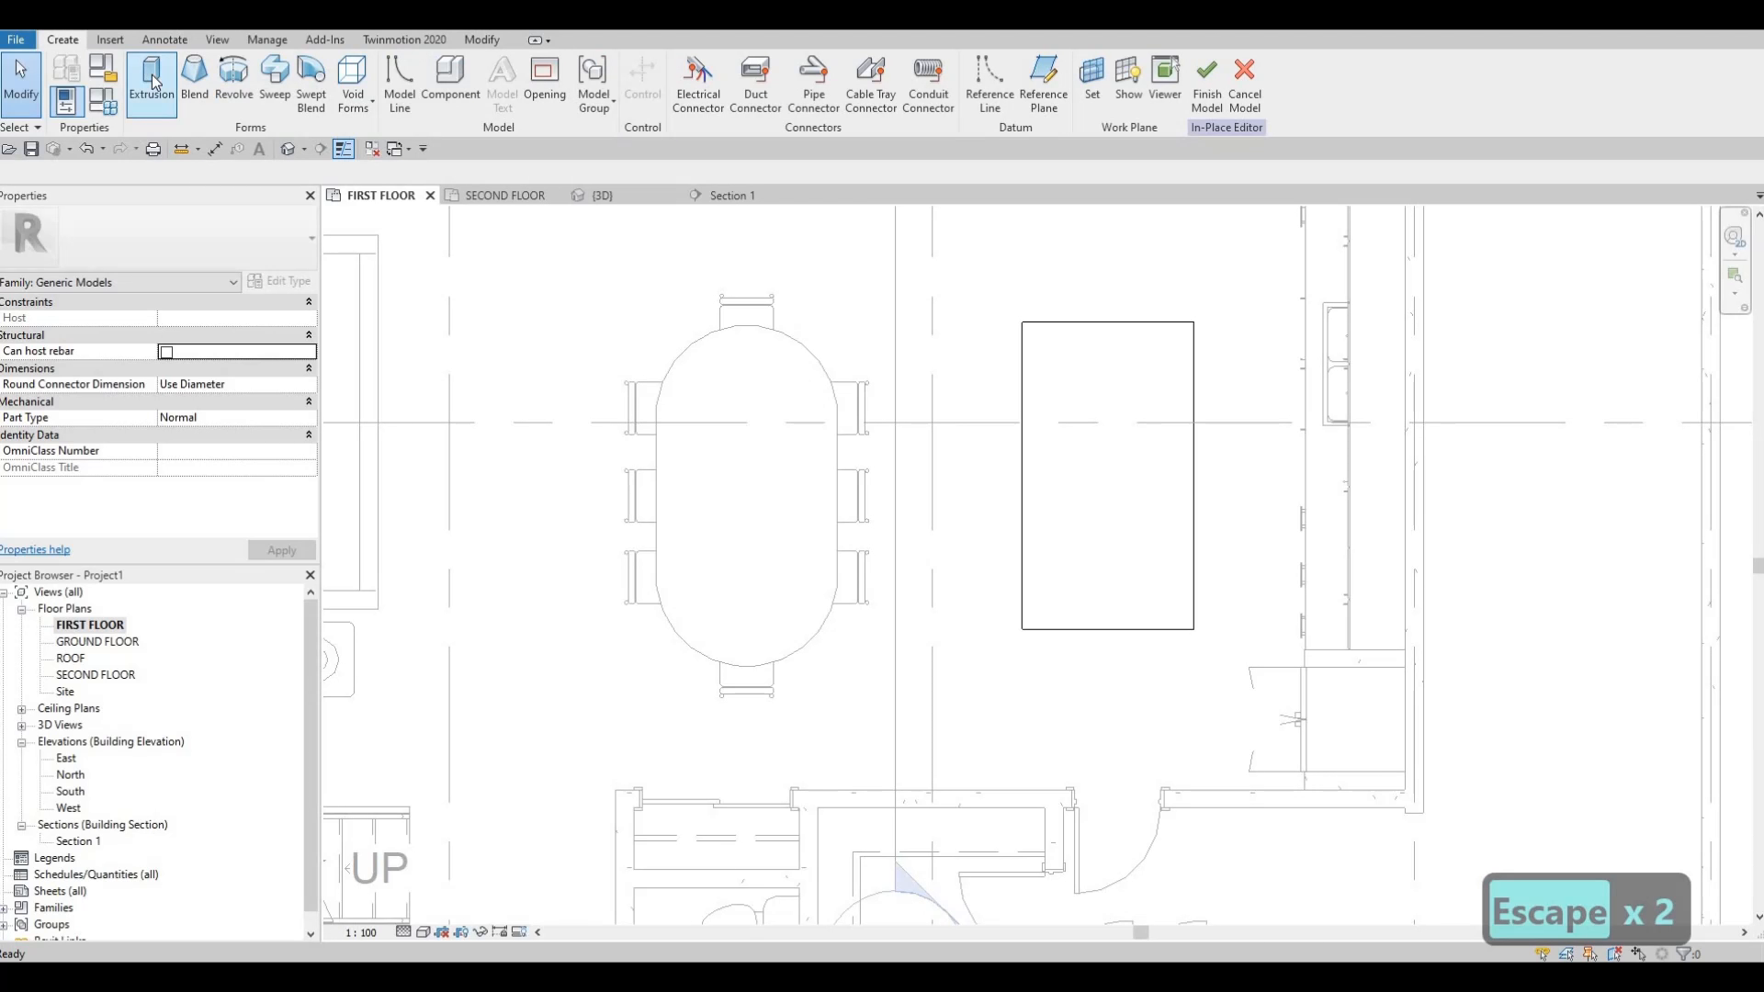
left_click(152, 78)
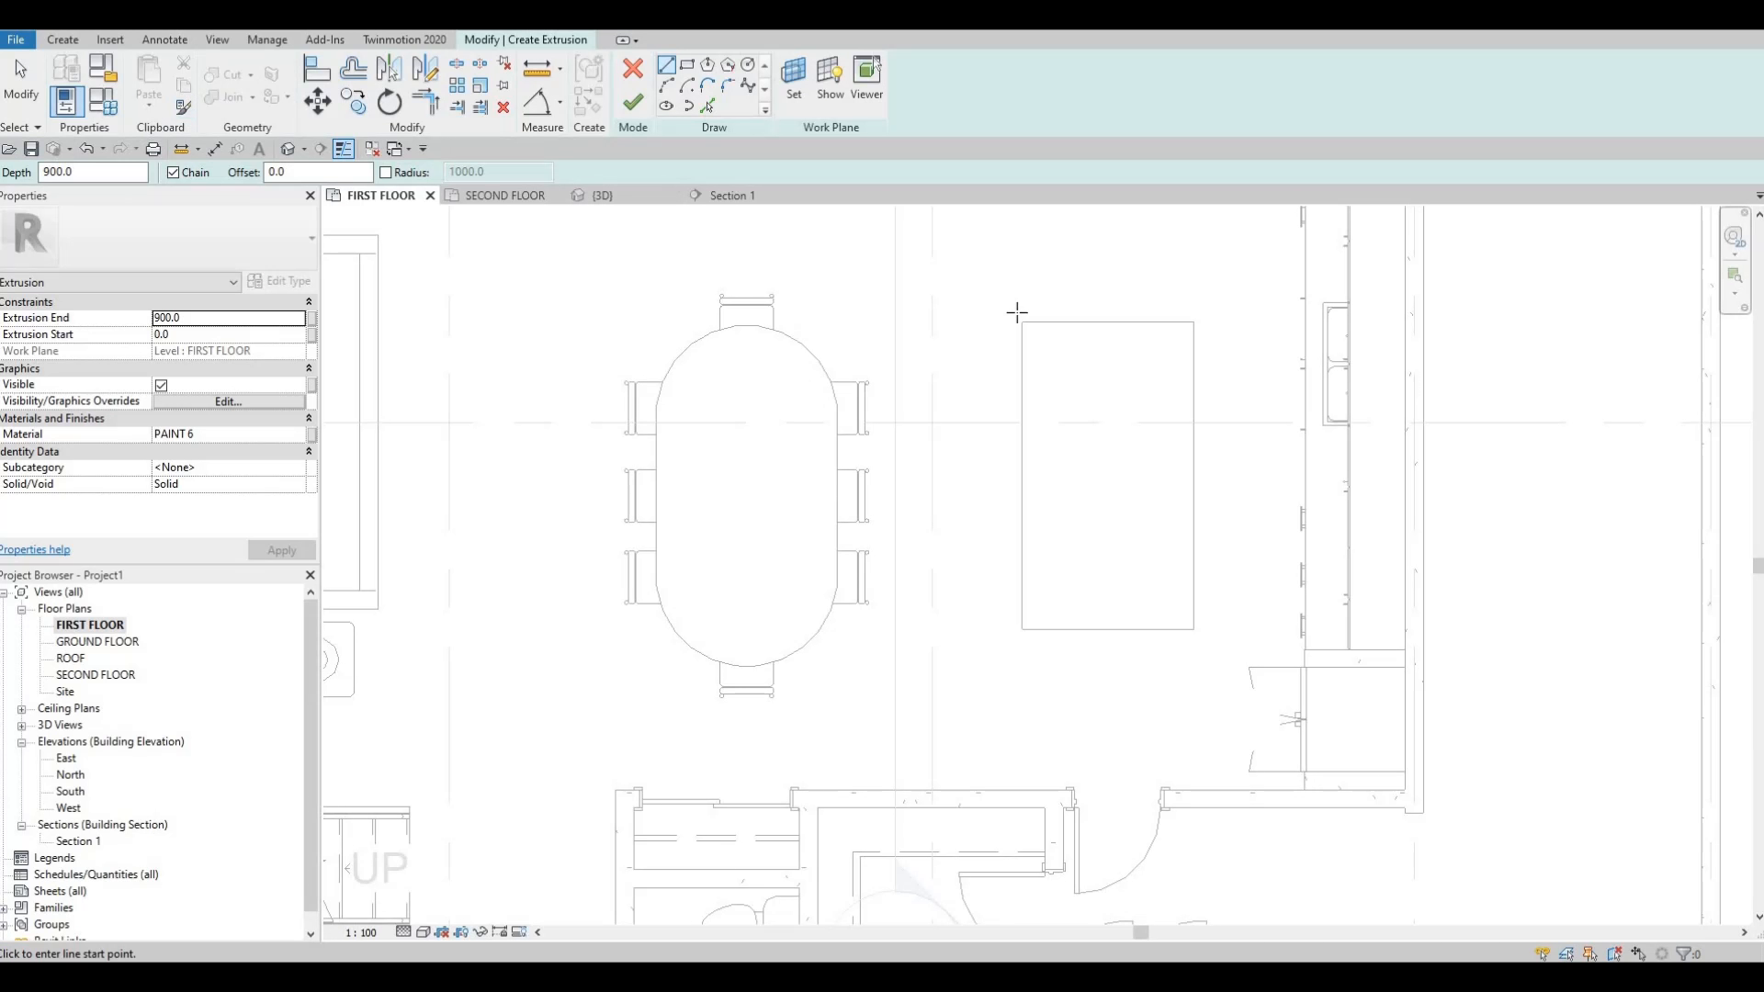
left_click(795, 102)
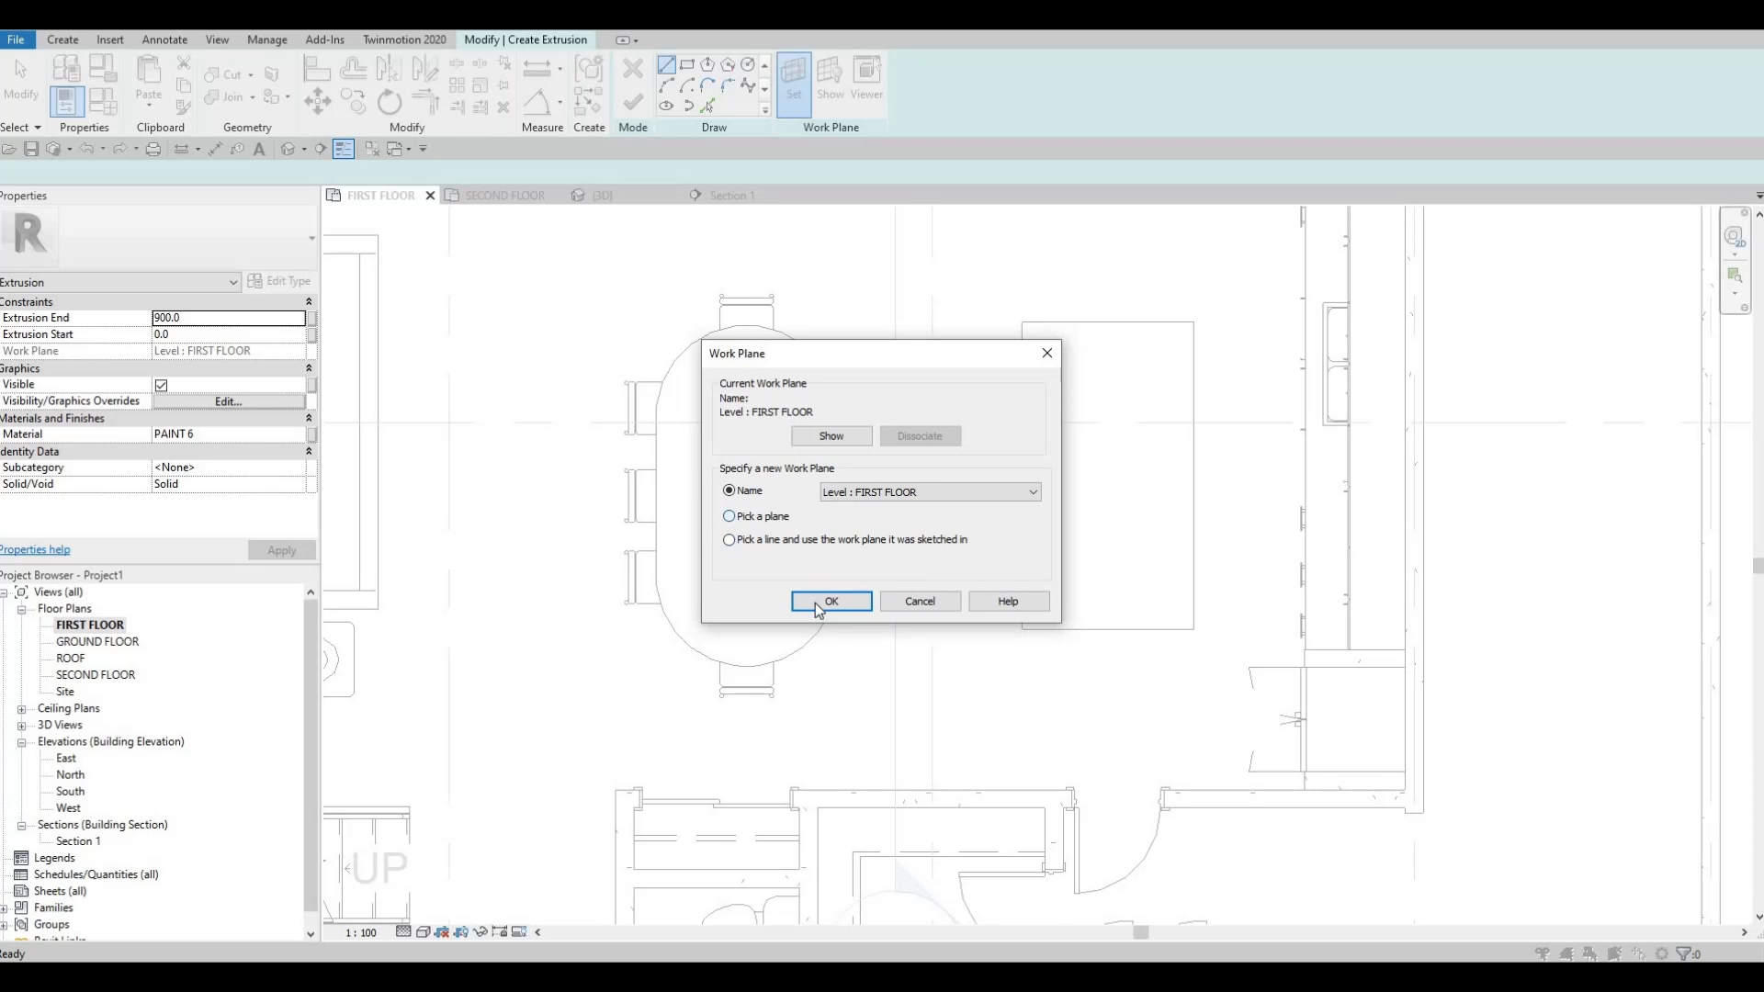
key("Return")
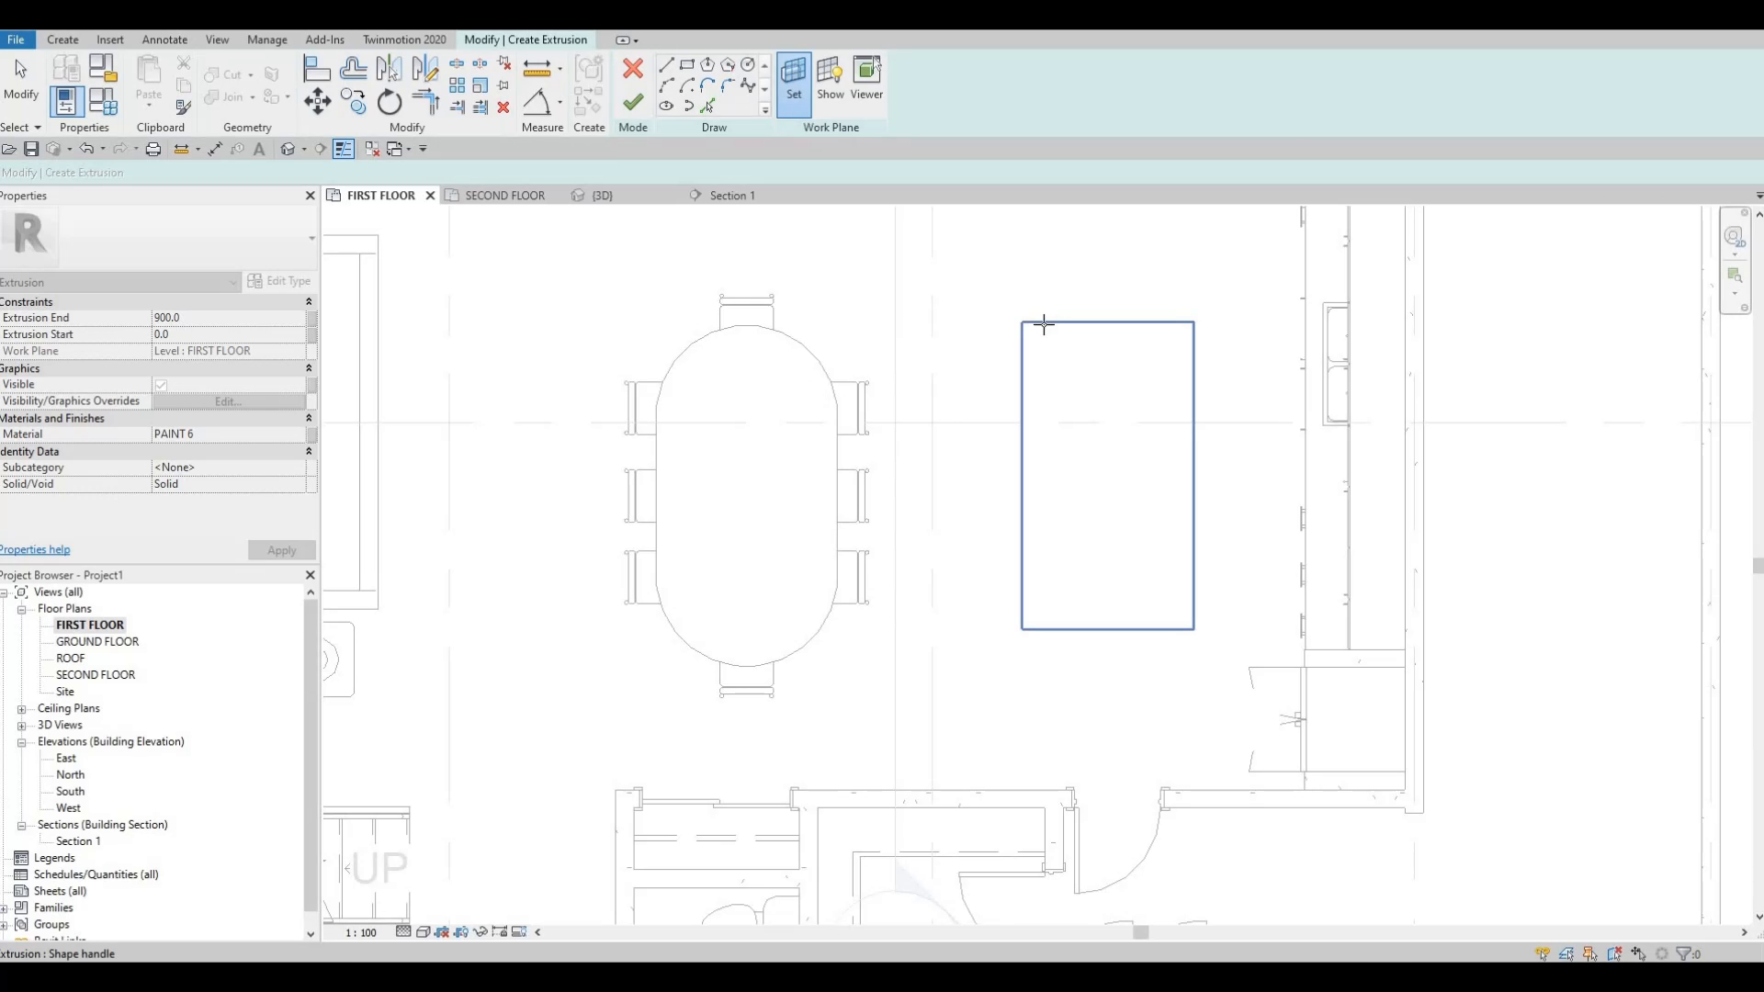
left_click(253, 318)
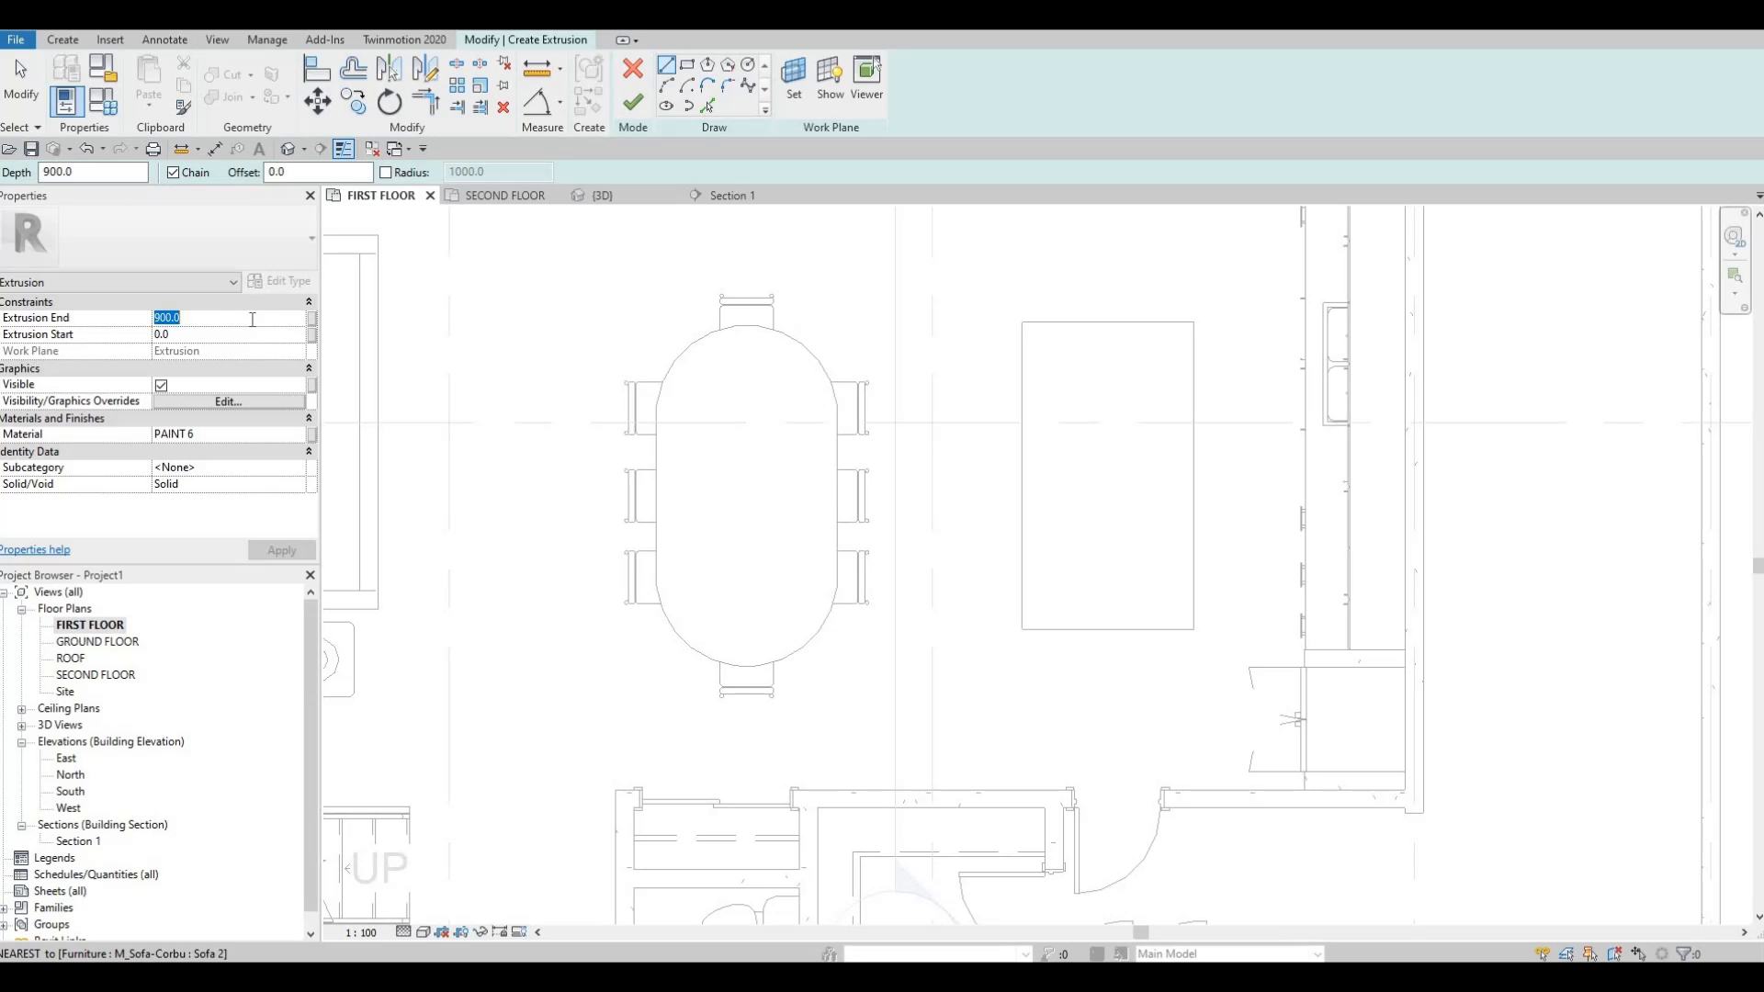
type("25")
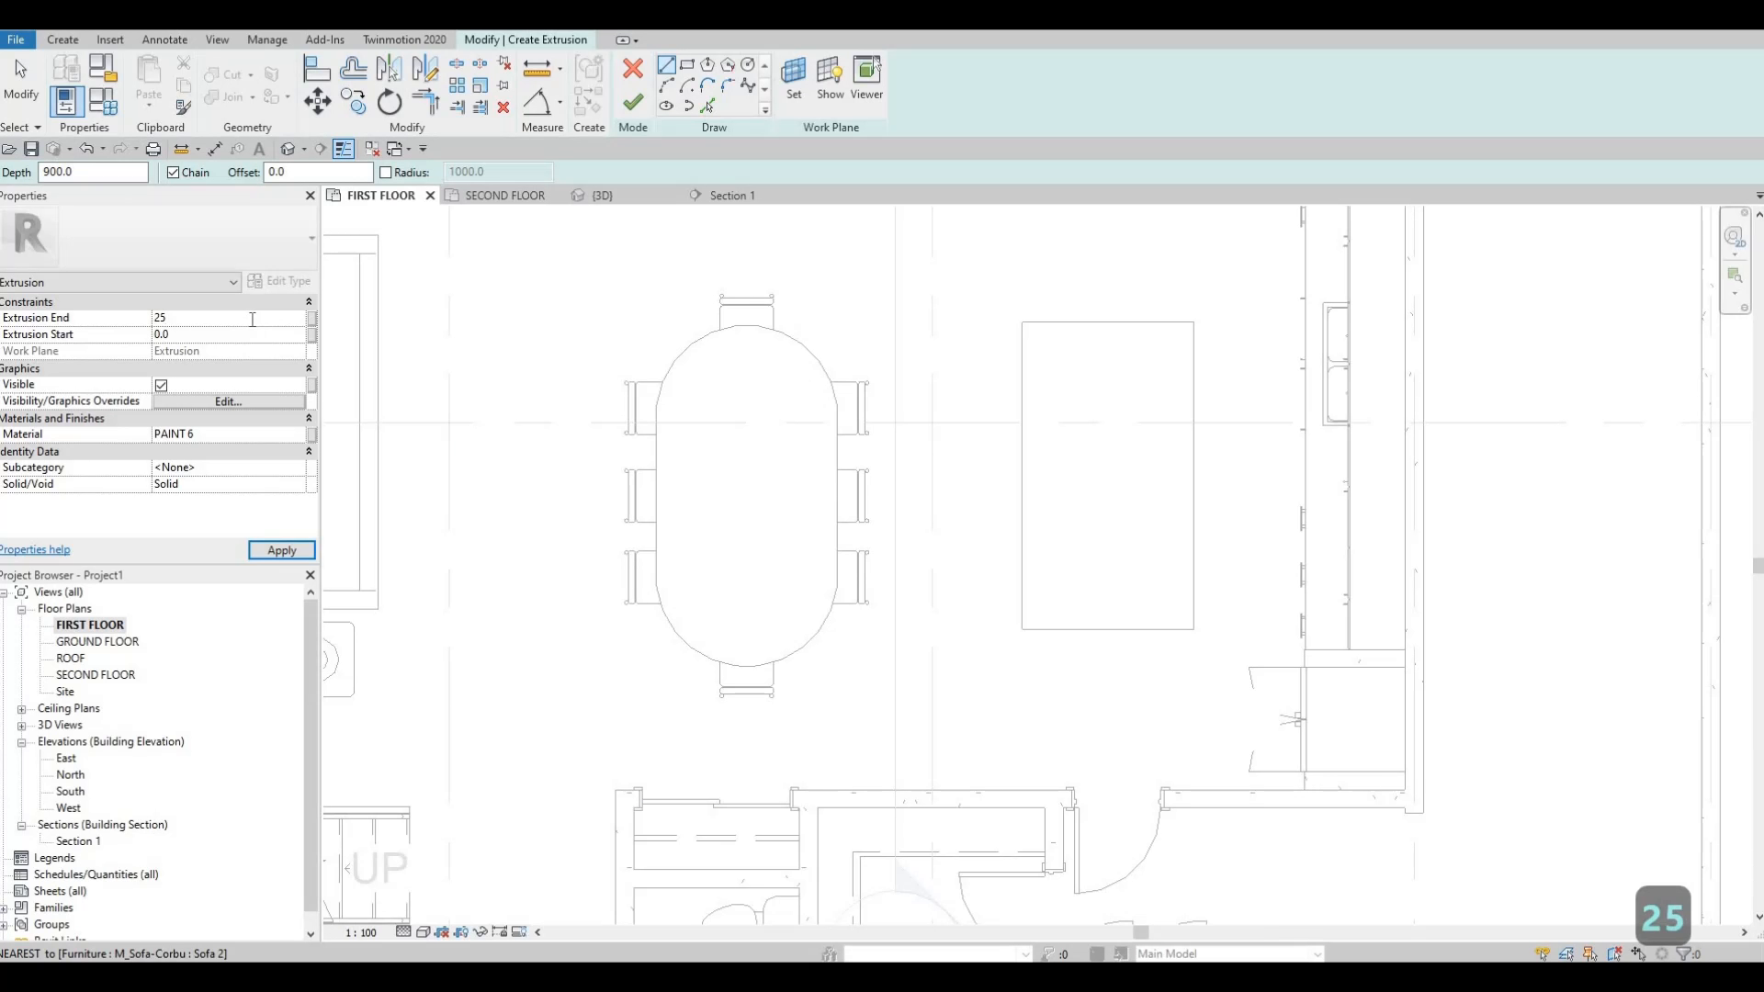
Duplicate the material PAINT 6 as PAINT 7 and assign it to the new extrusion.
left_click(299, 430)
left_click(302, 435)
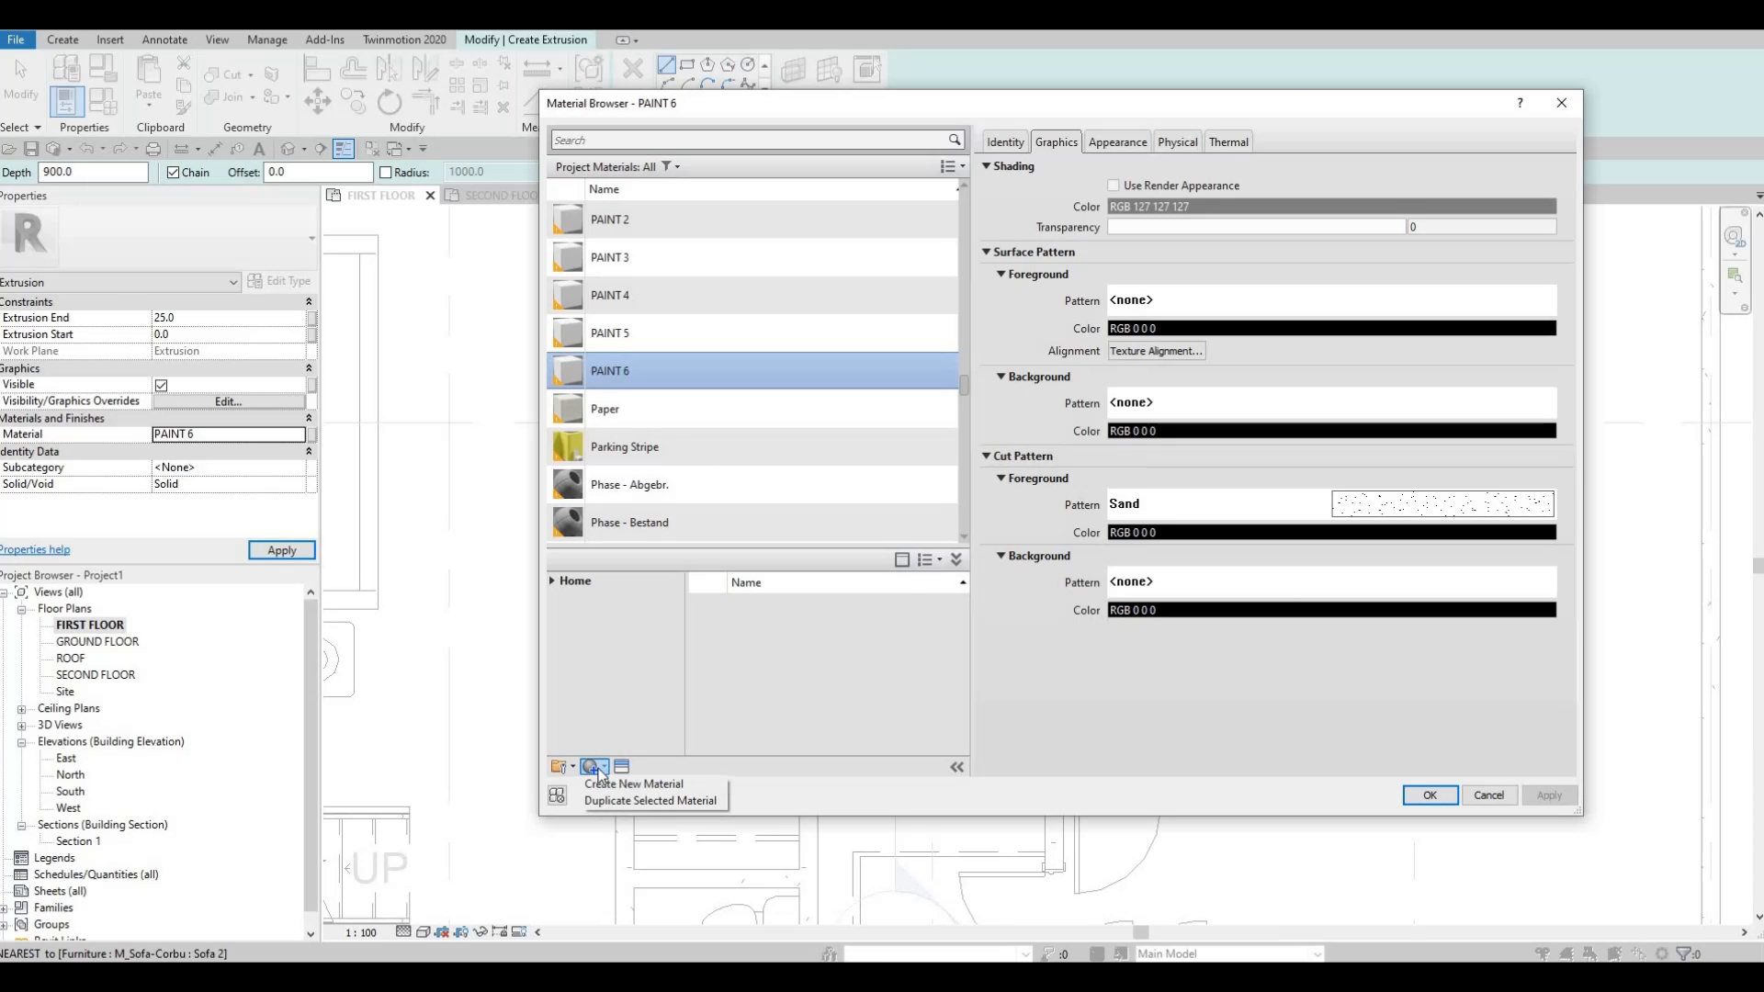
left_click(633, 800)
key("Right")
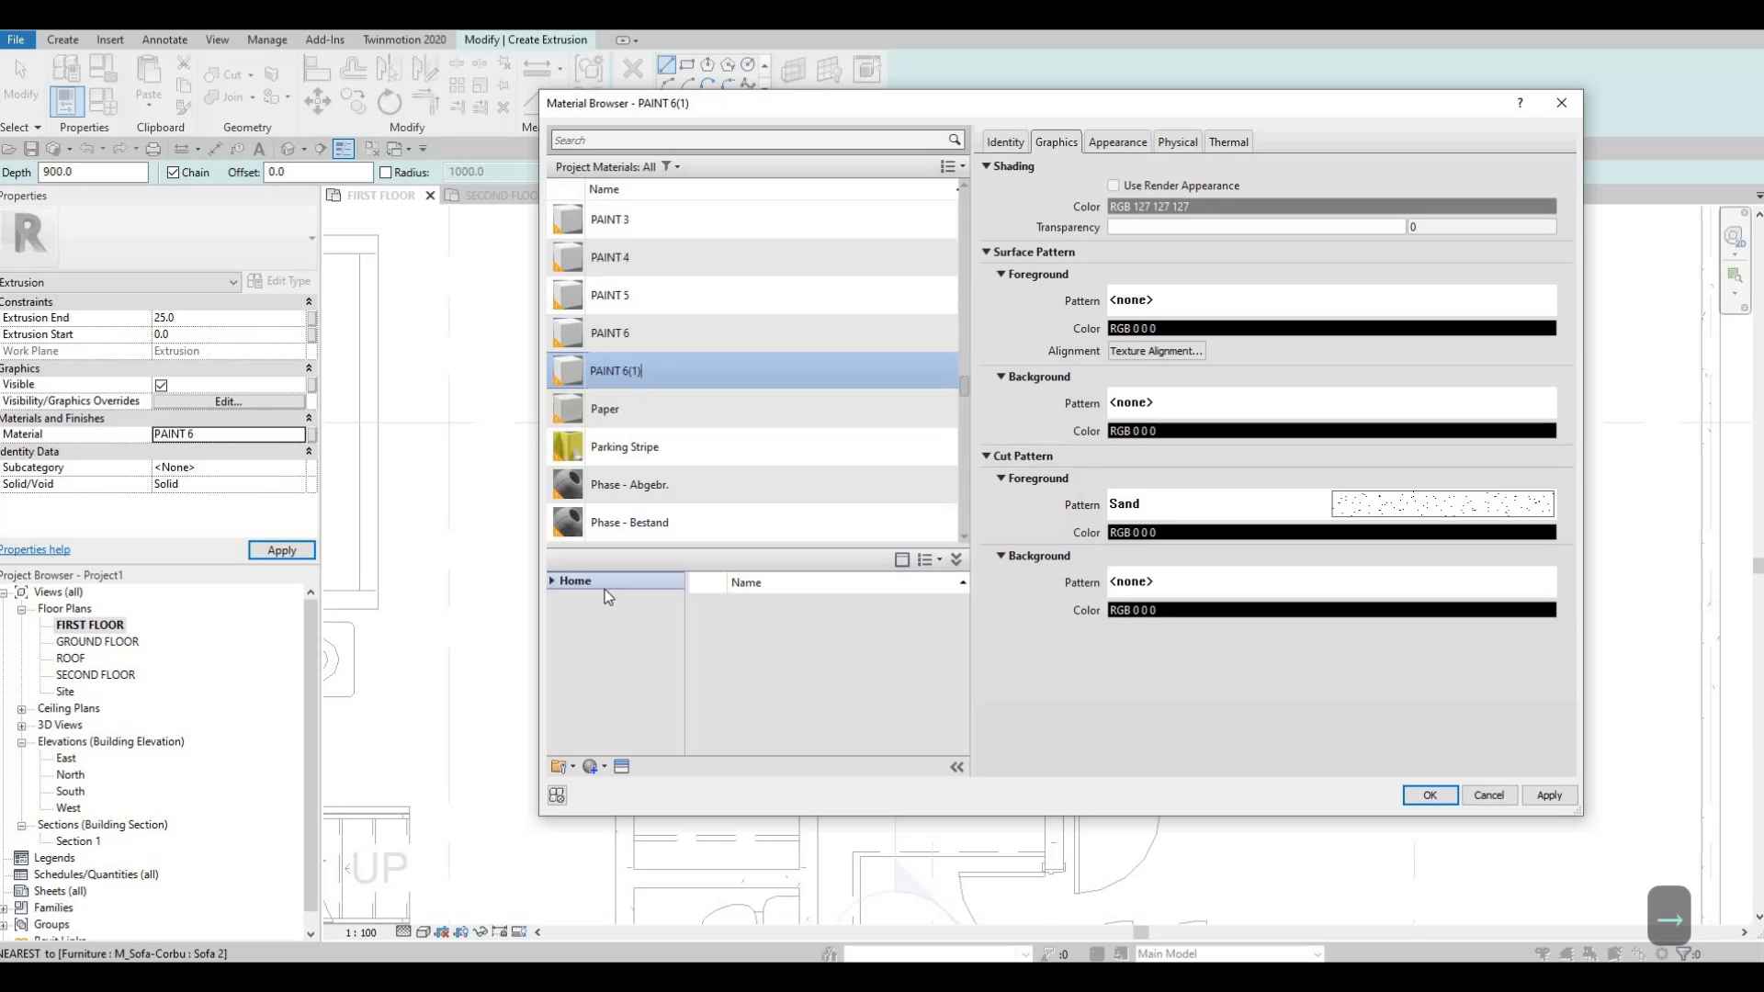
key("BackSpace")
key("BackSpace")
key("BackSpace")
key("BackSpace")
type("7")
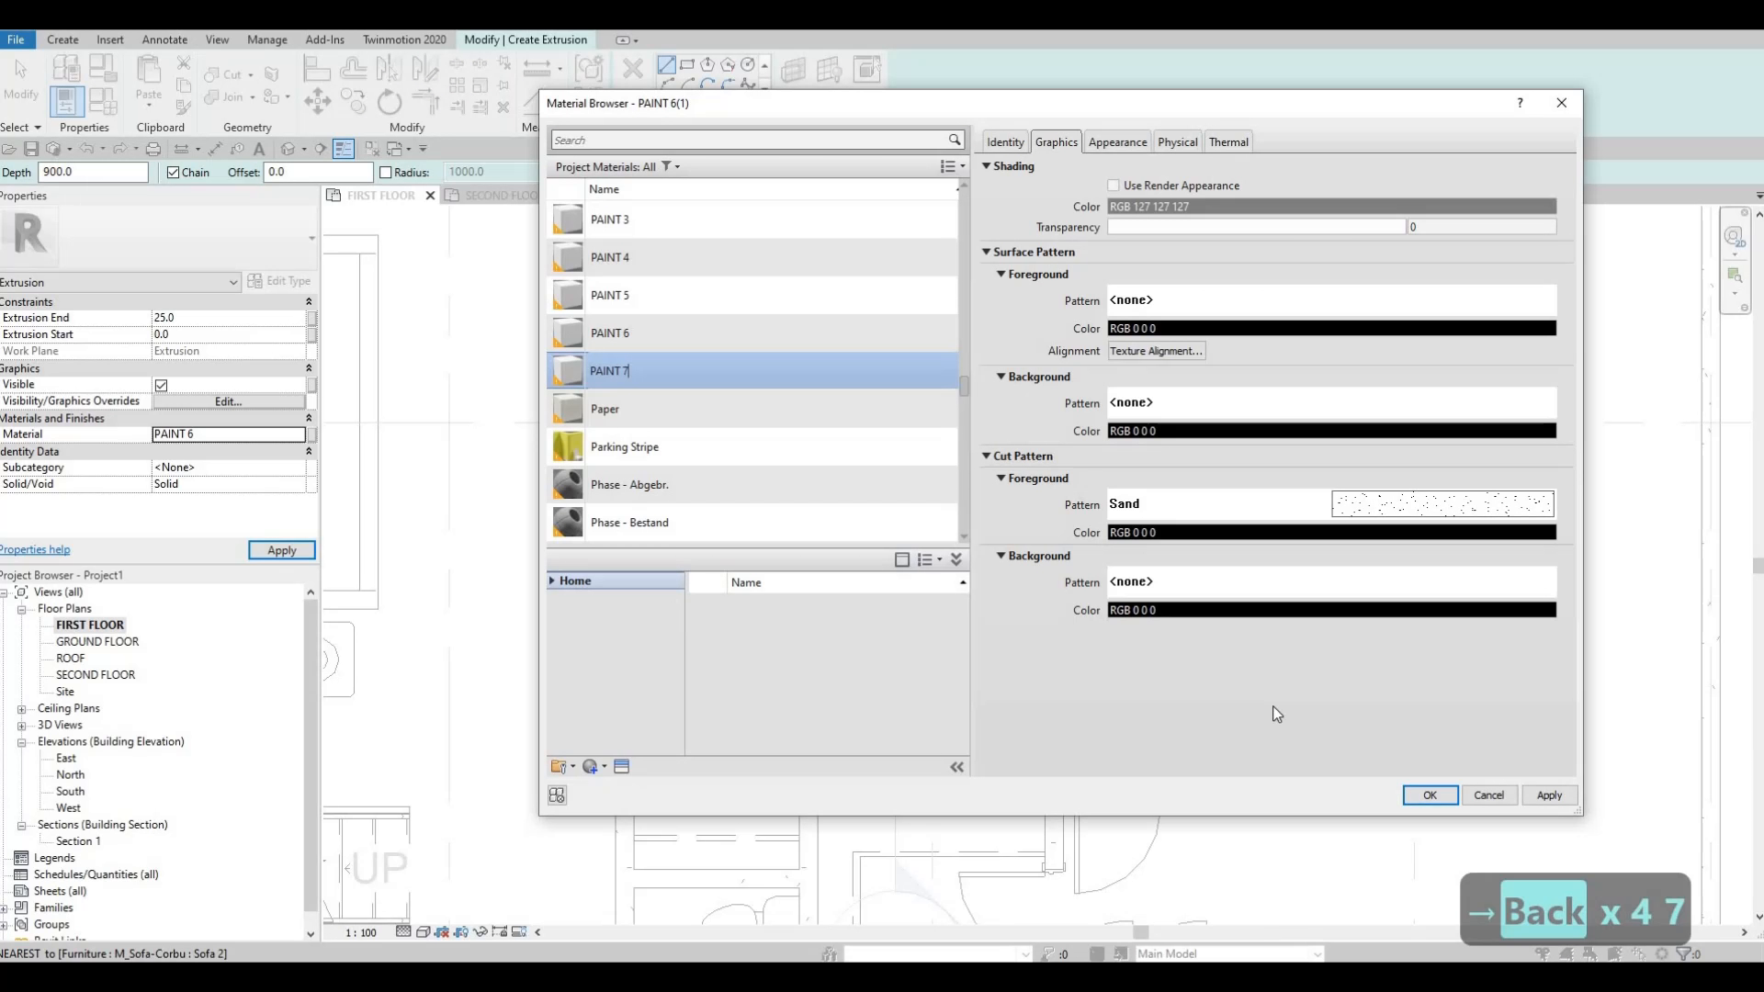
left_click(1527, 791)
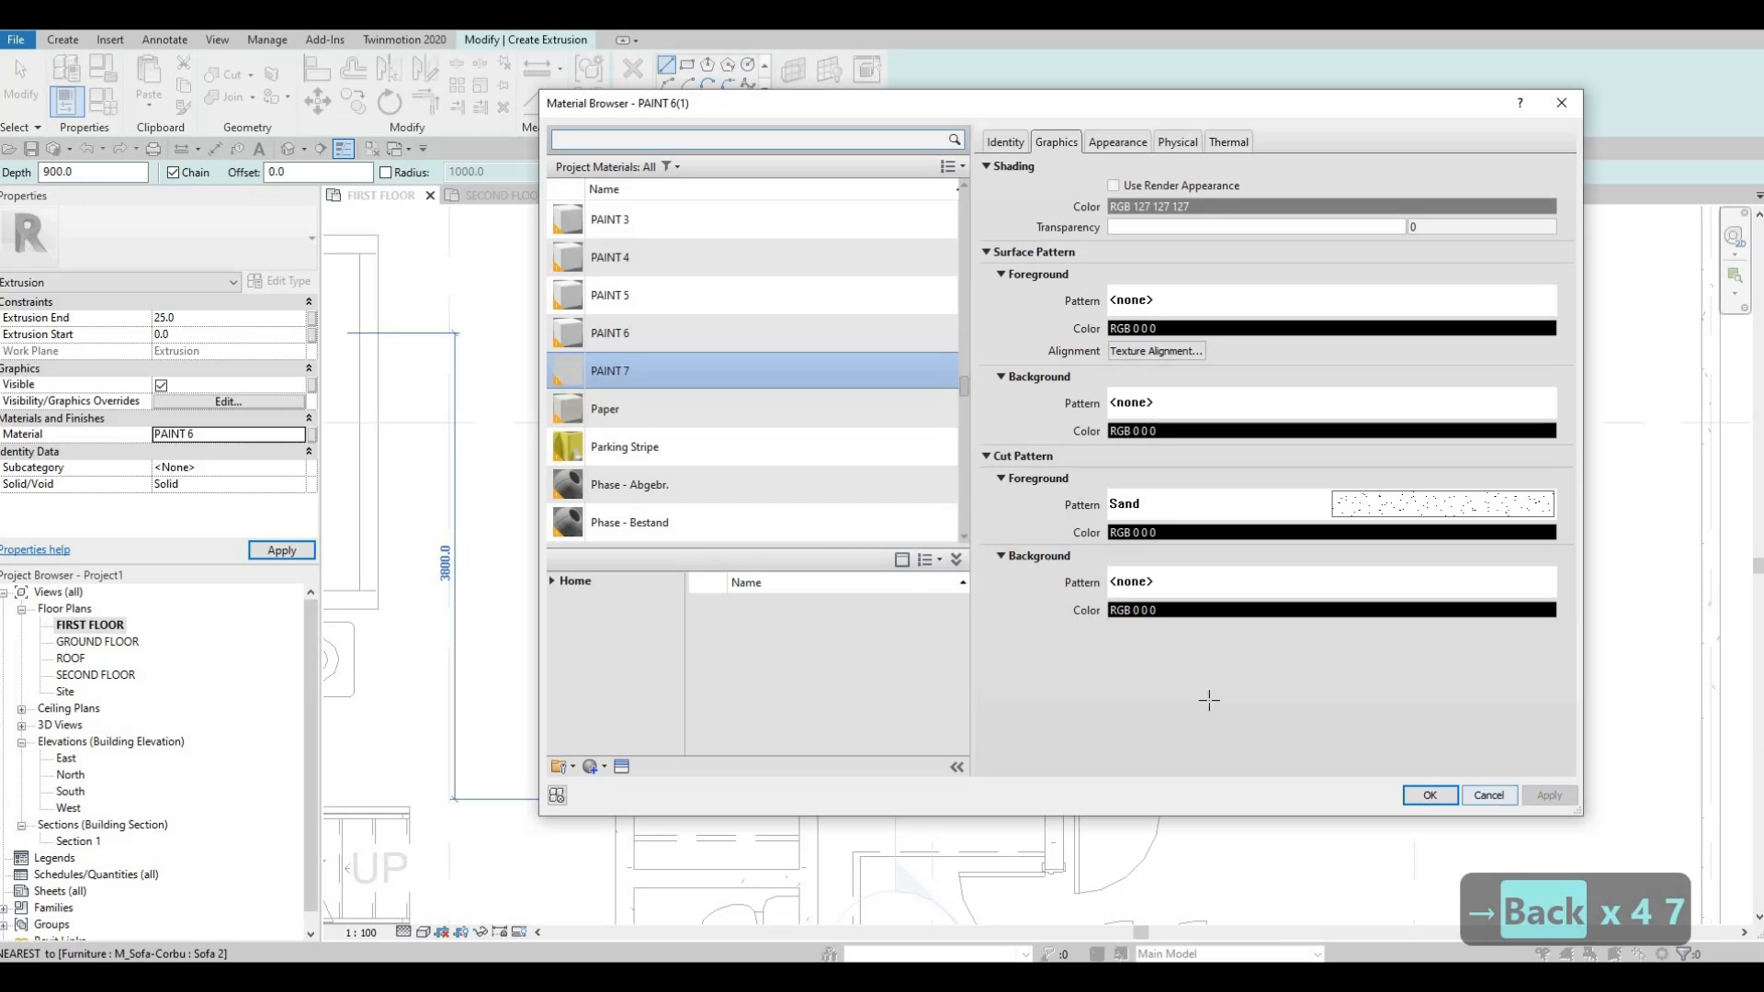
left_click(1430, 795)
Sketch the top's rectangle about 1700 by 2500 mm, overhanging the base on the dining-table side, and finish the extrusion.
left_click(671, 71)
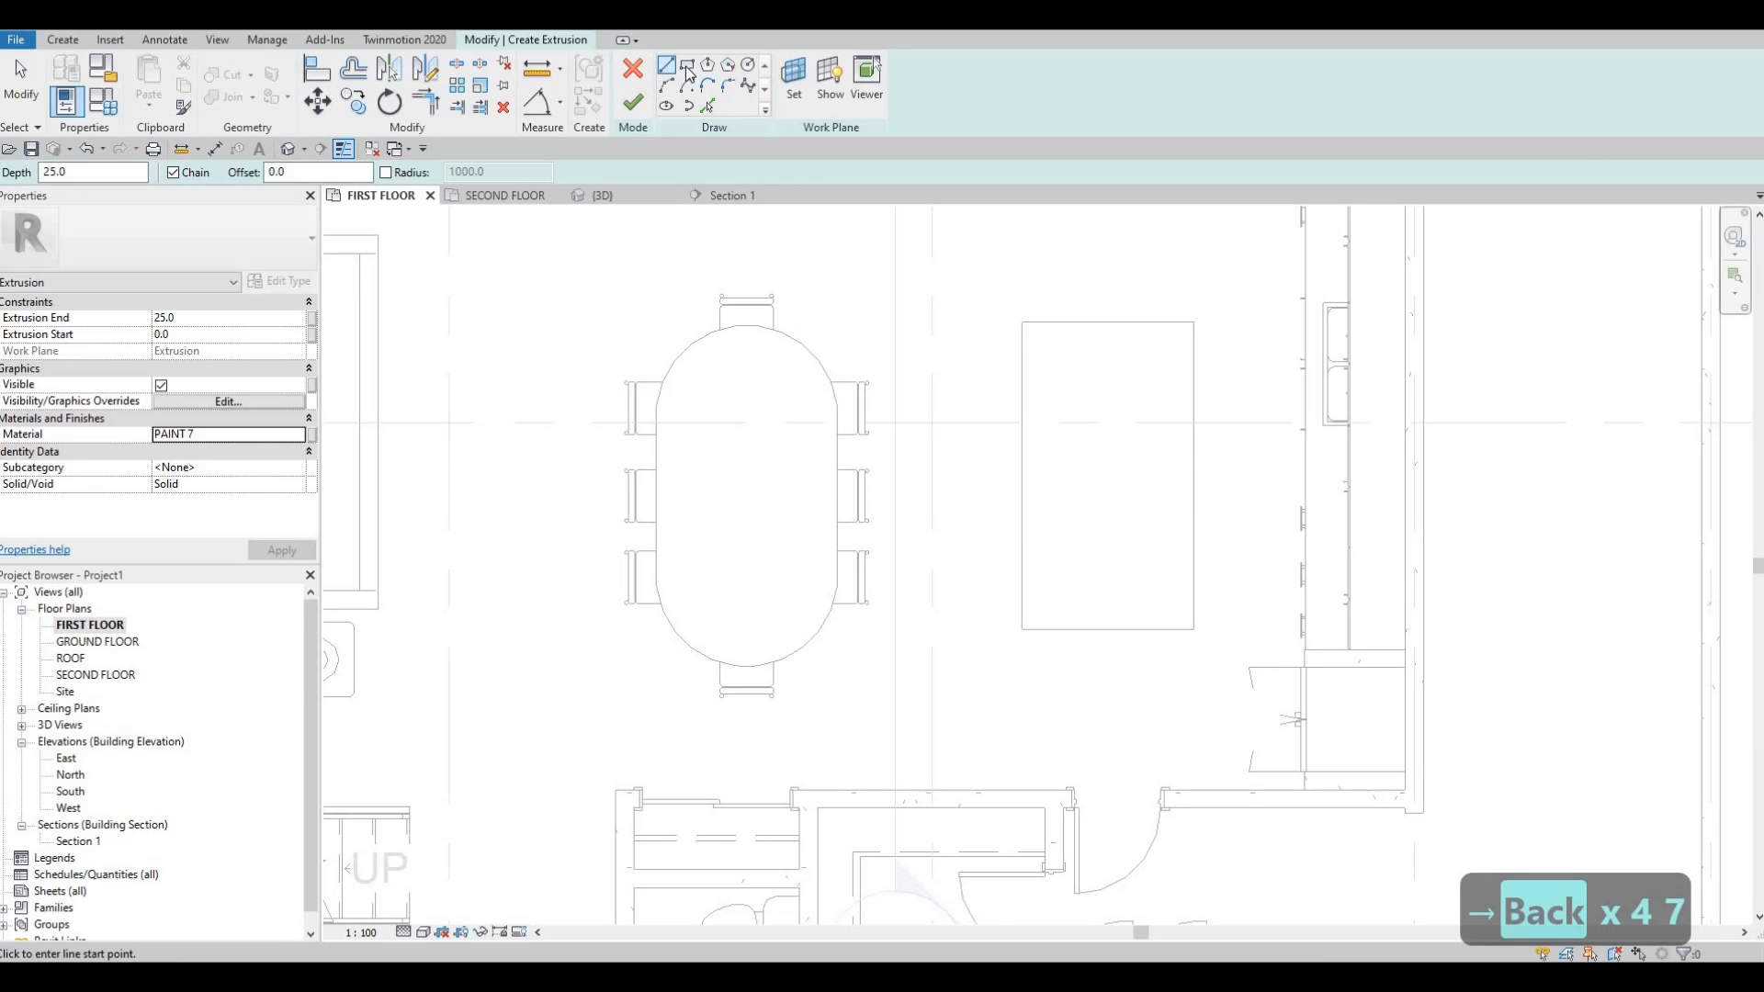
left_click(687, 67)
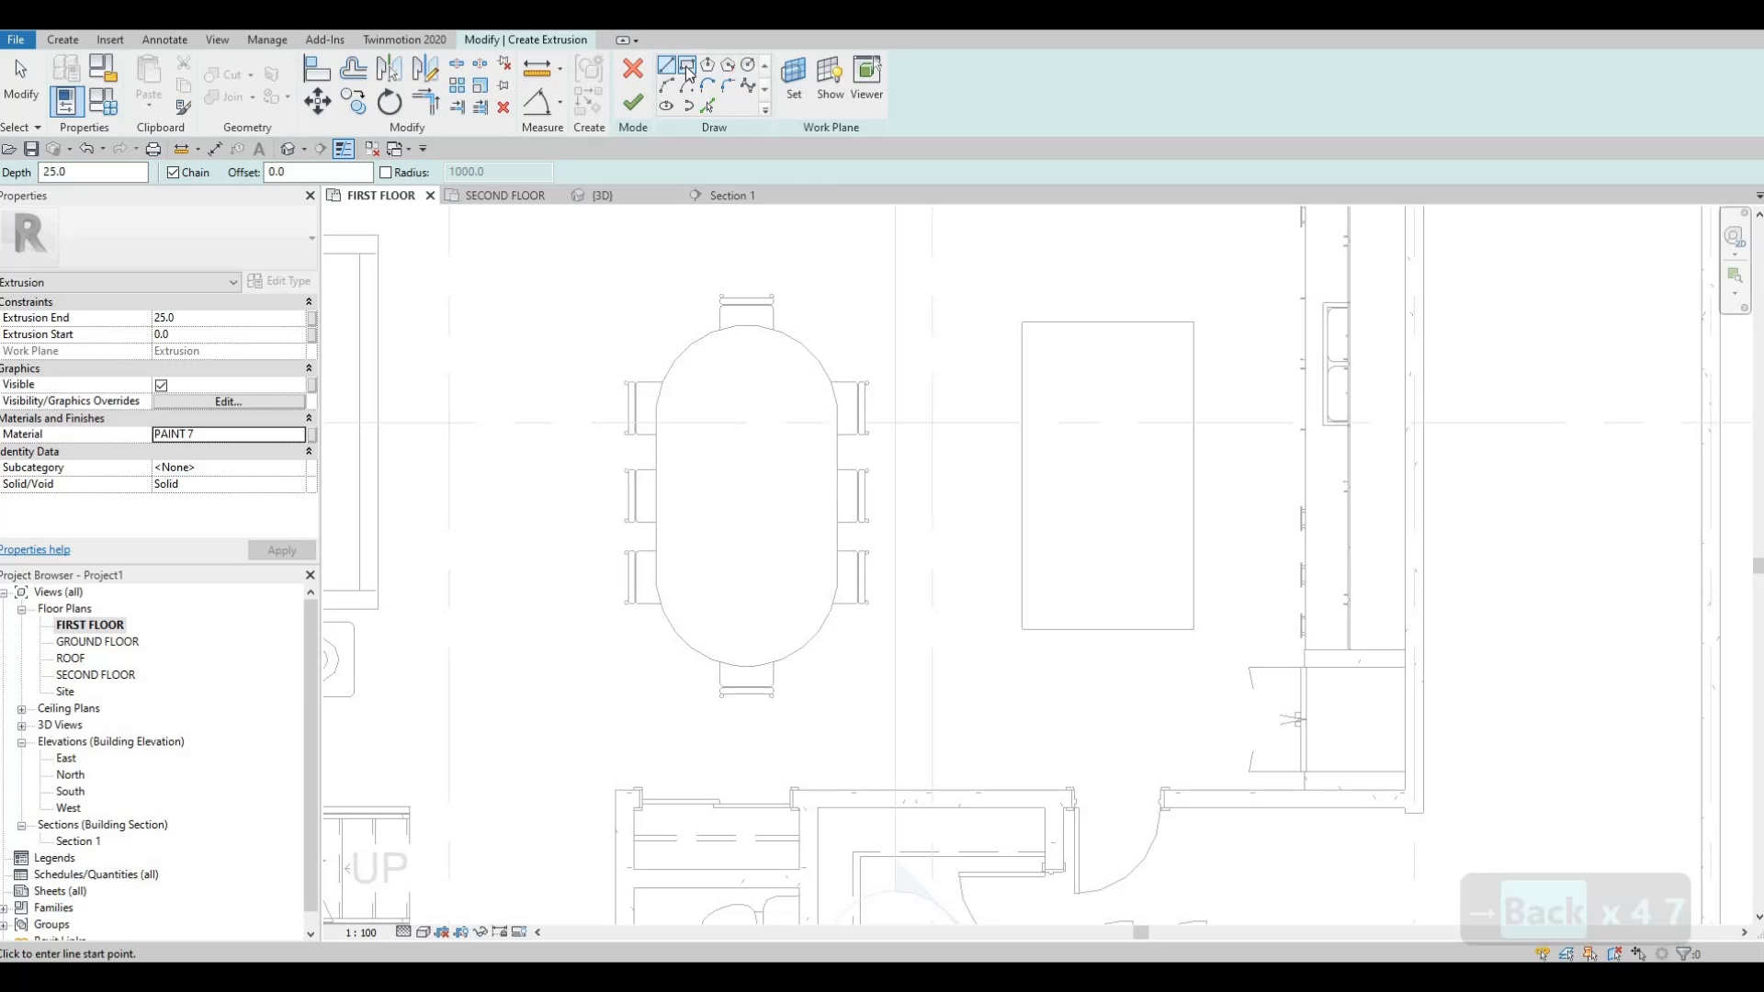
left_click(1193, 320)
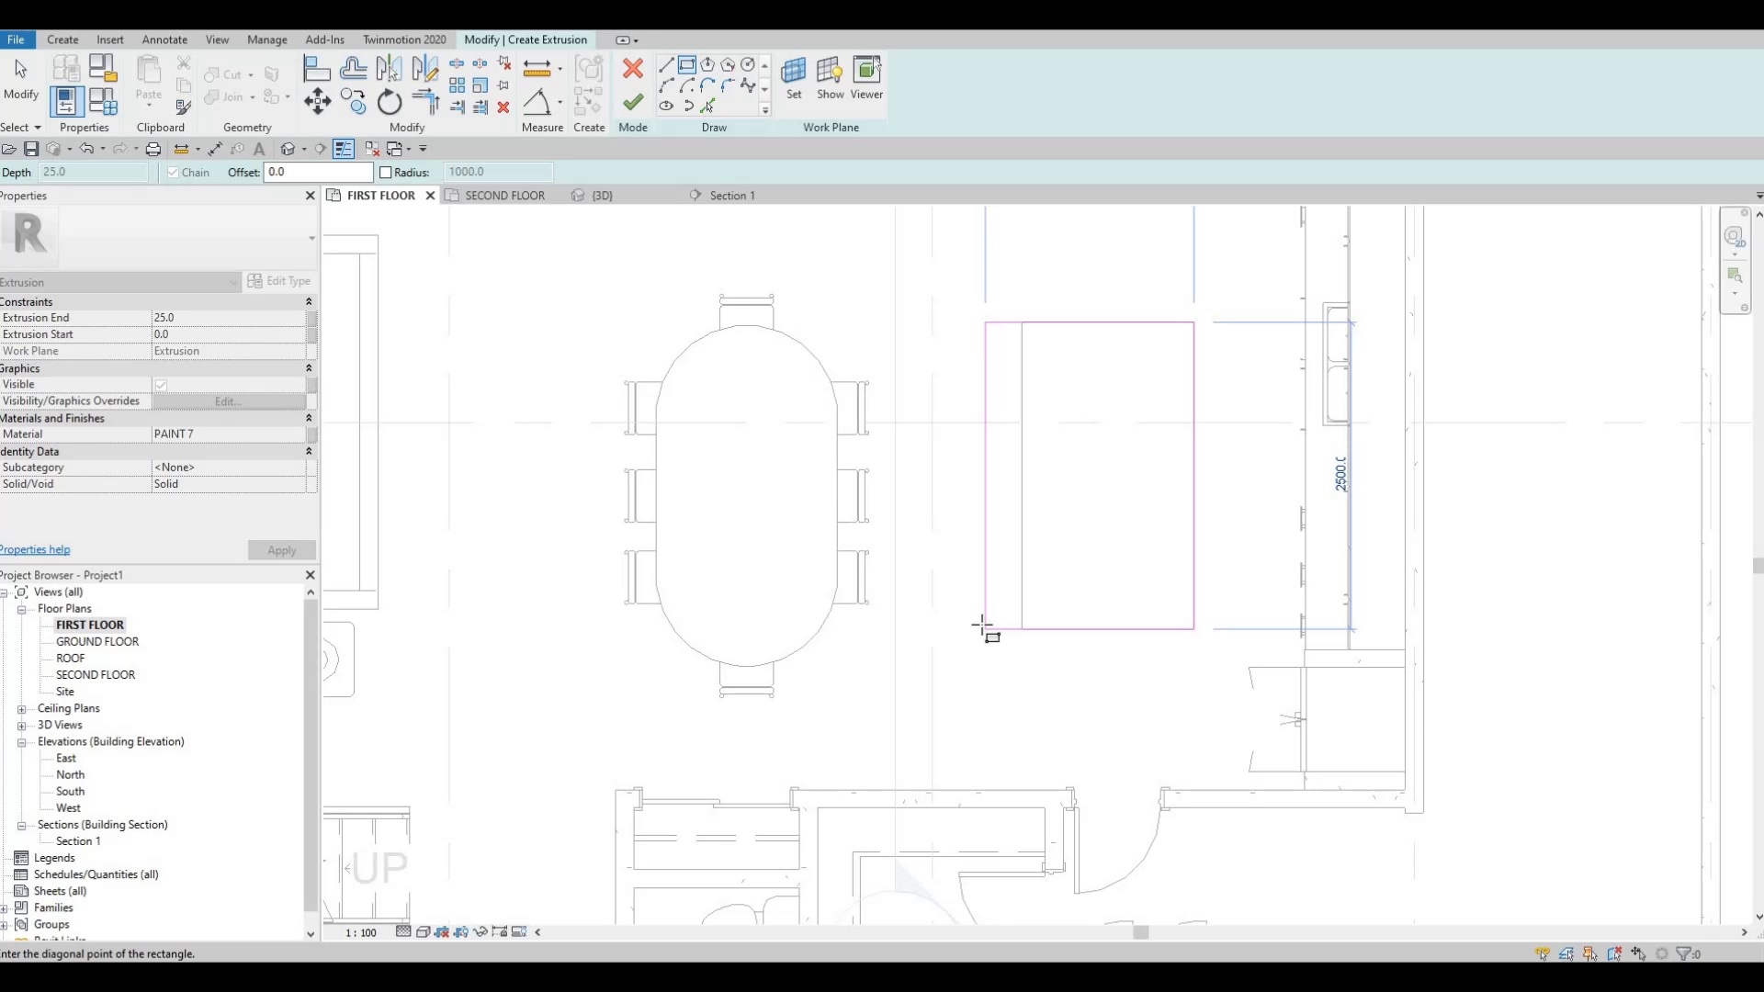
left_click(983, 629)
key("Escape")
key("Escape")
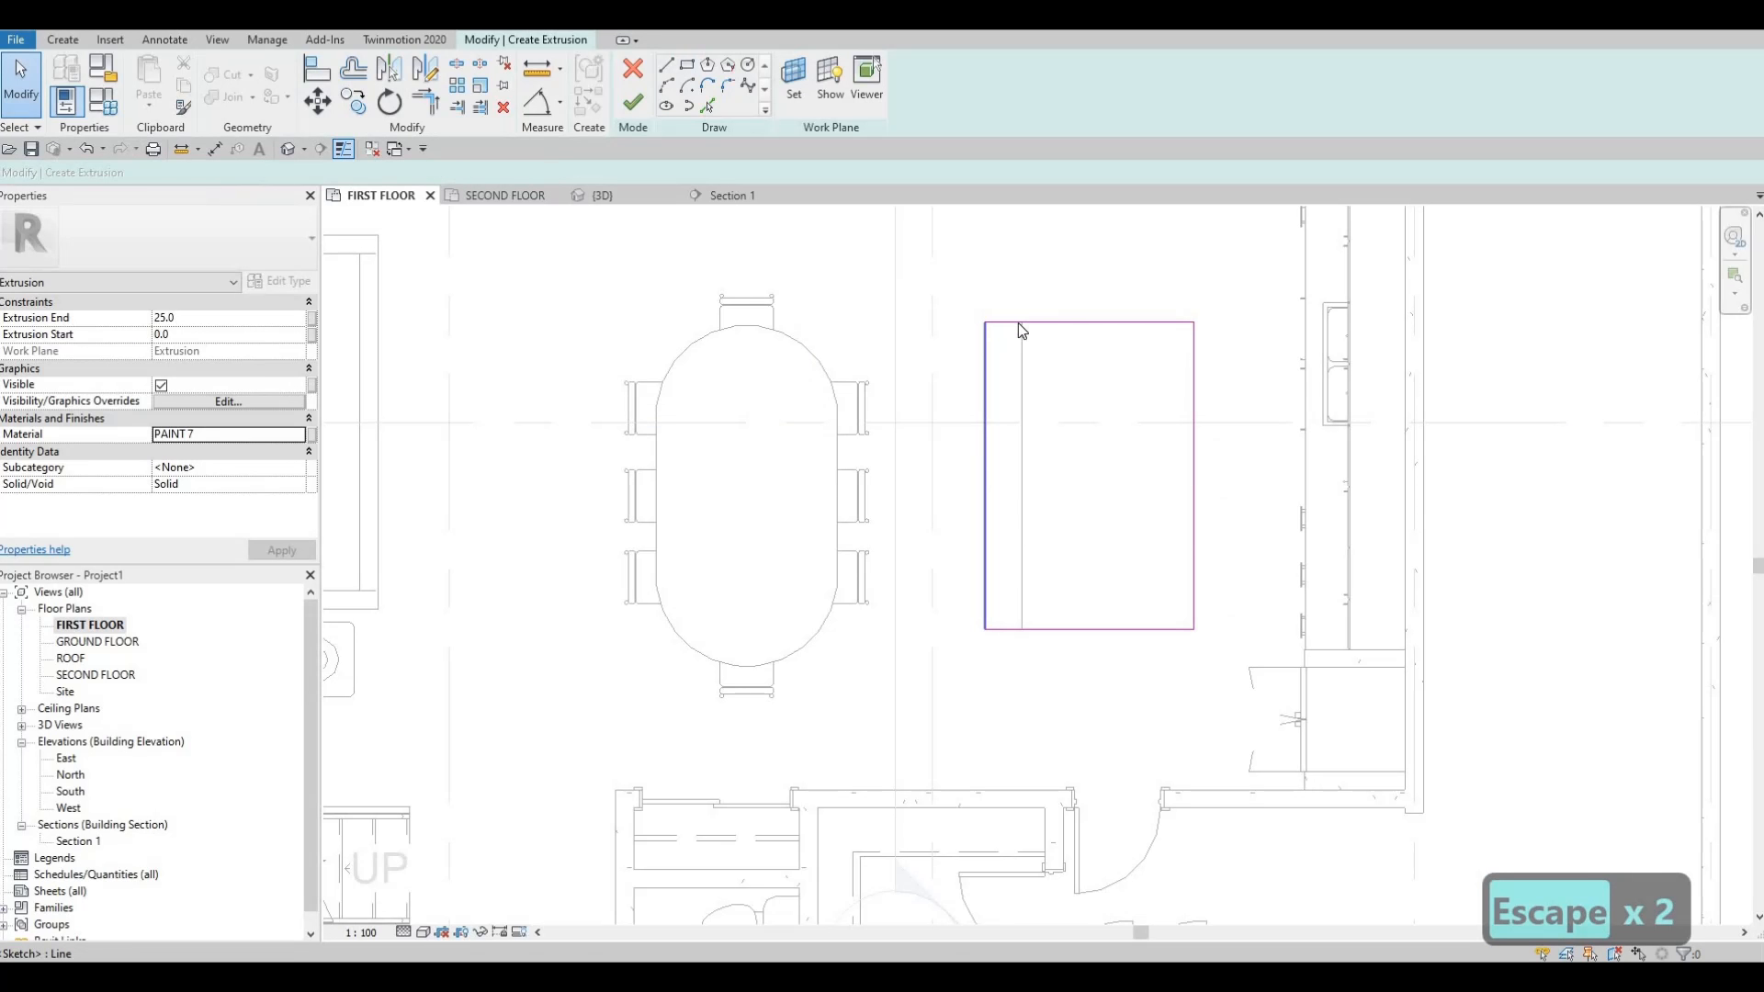
left_click(985, 344)
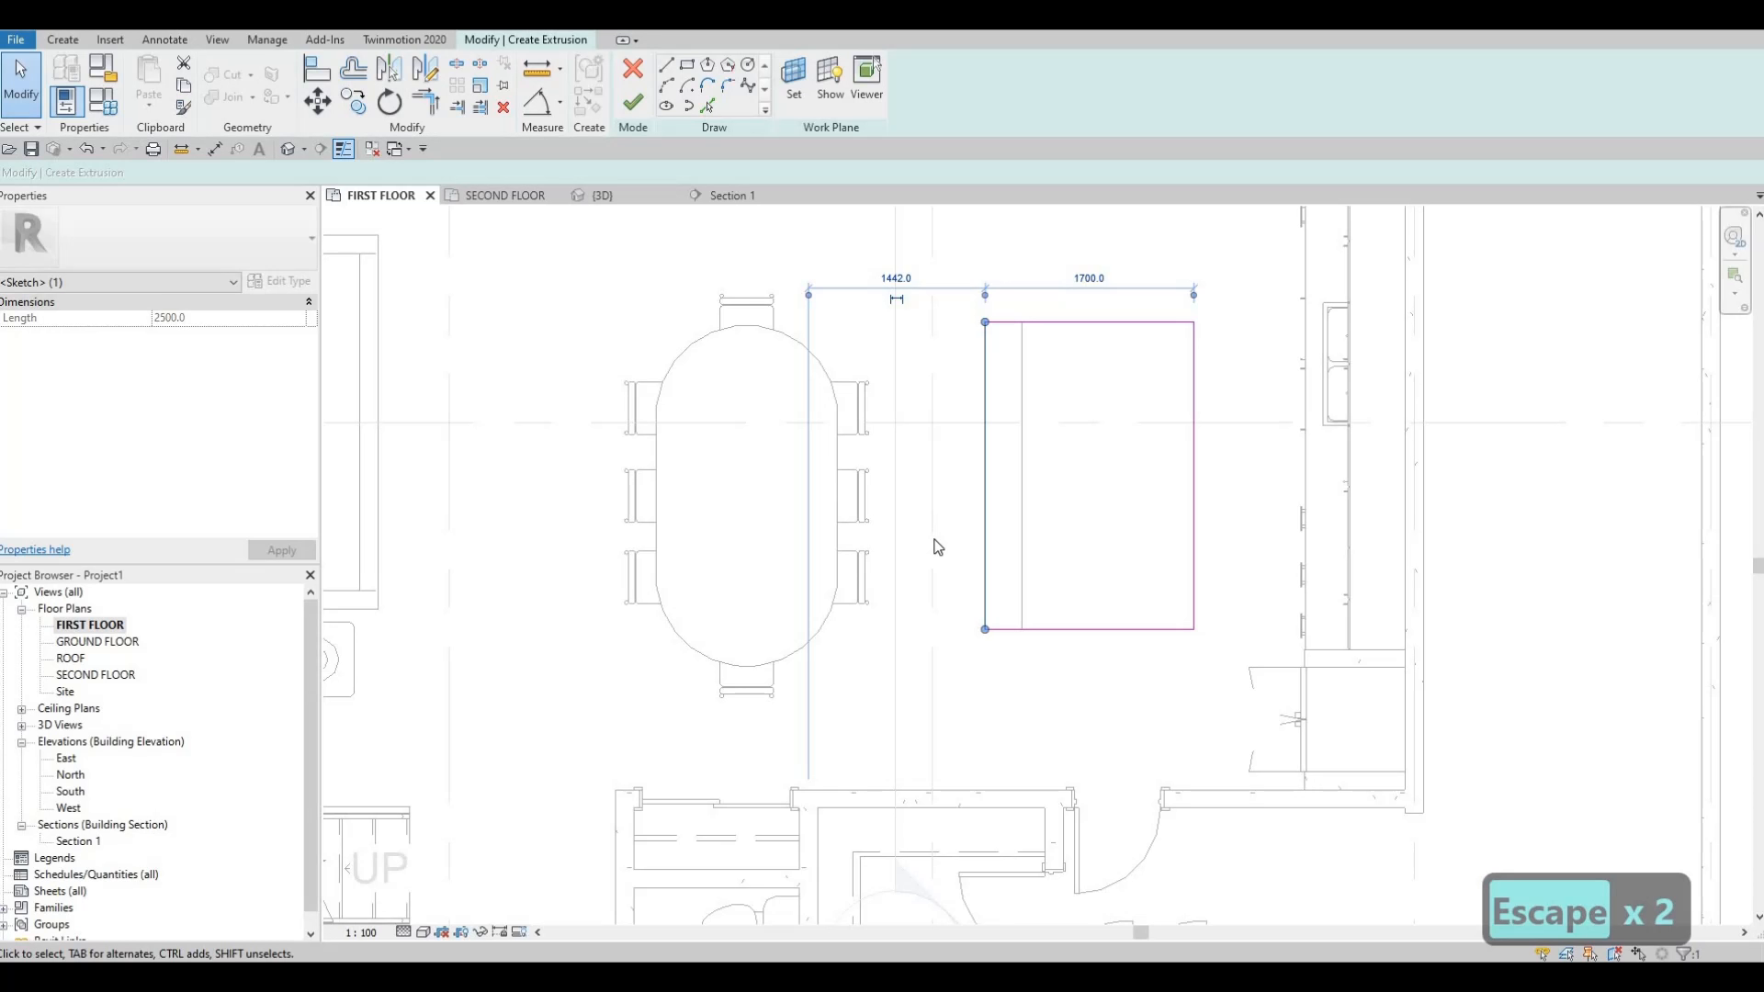
key("Escape")
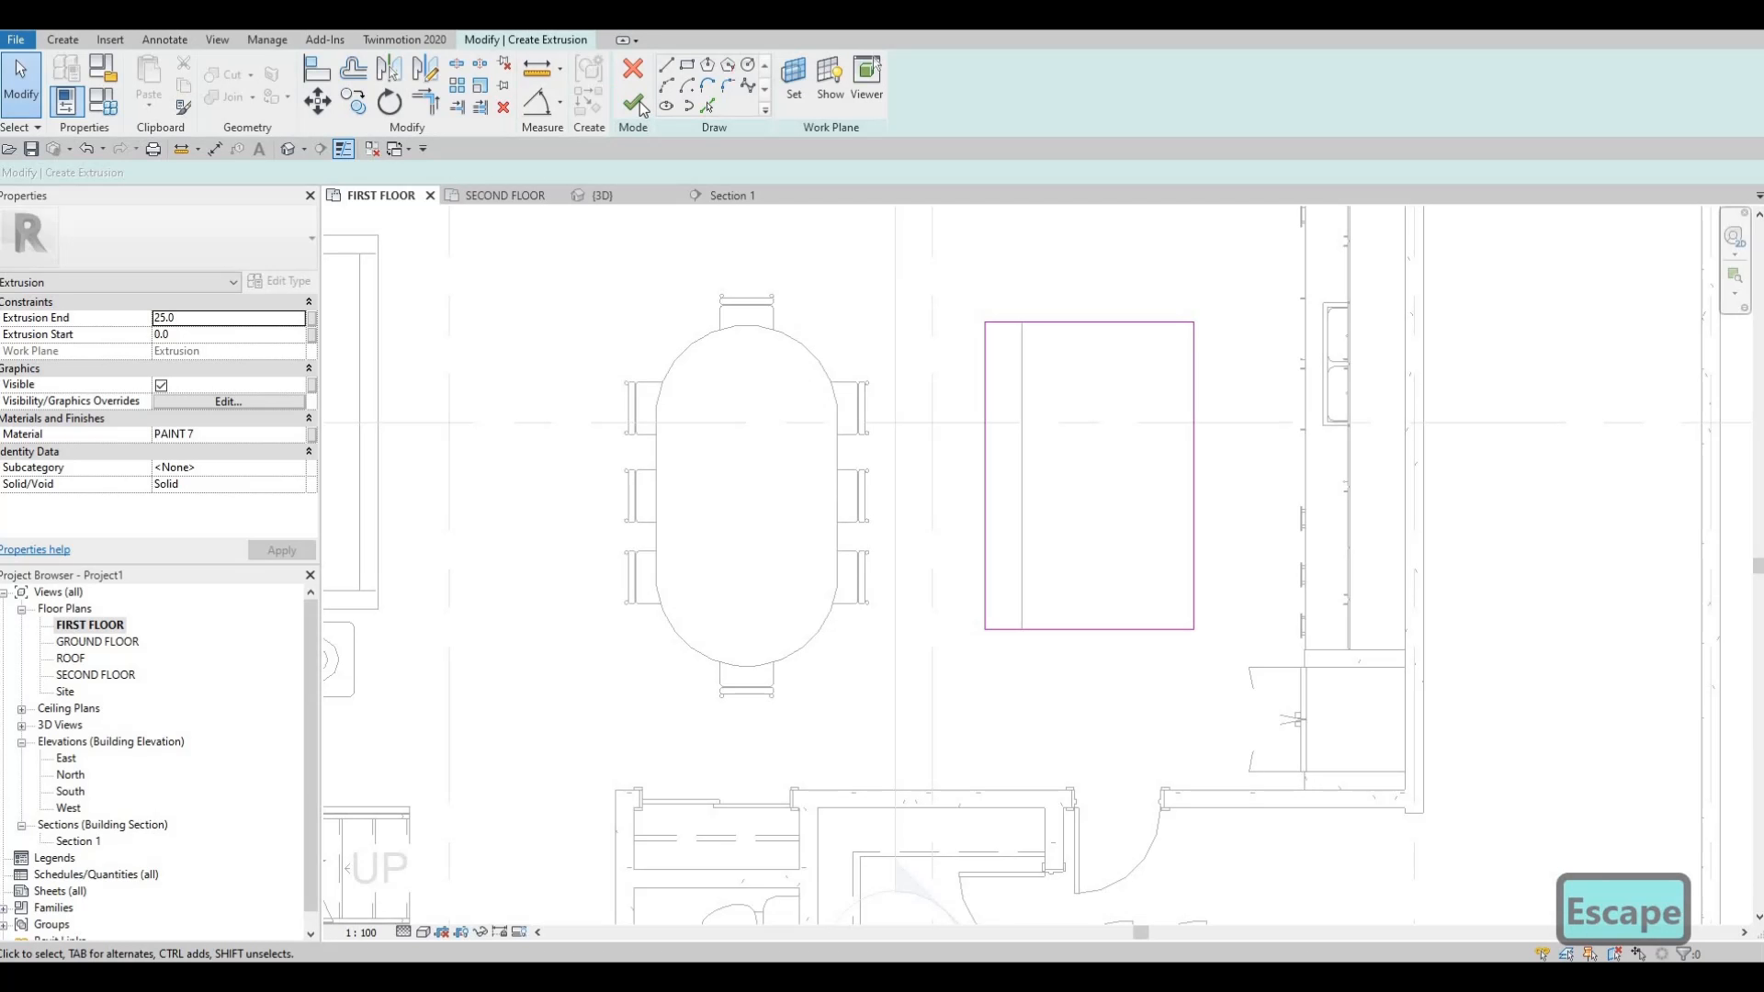
left_click(632, 101)
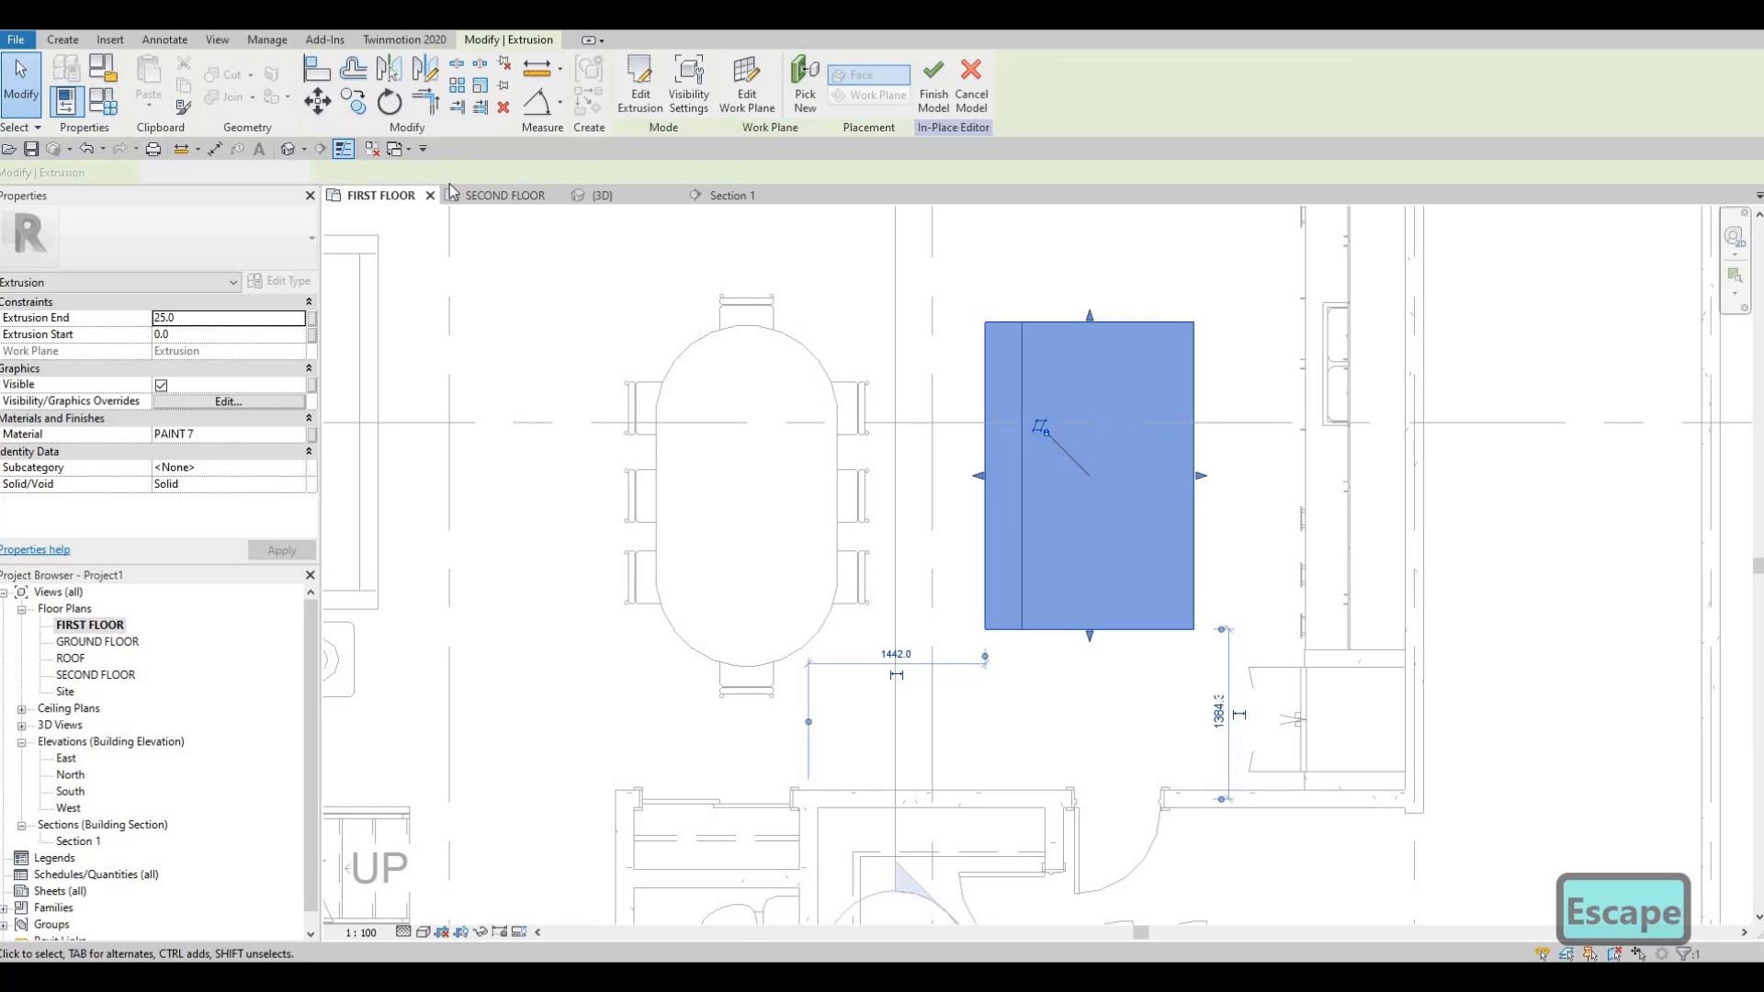
In the {3D} view, start a void sweep for the island with its path picked from existing edges.
left_click(614, 196)
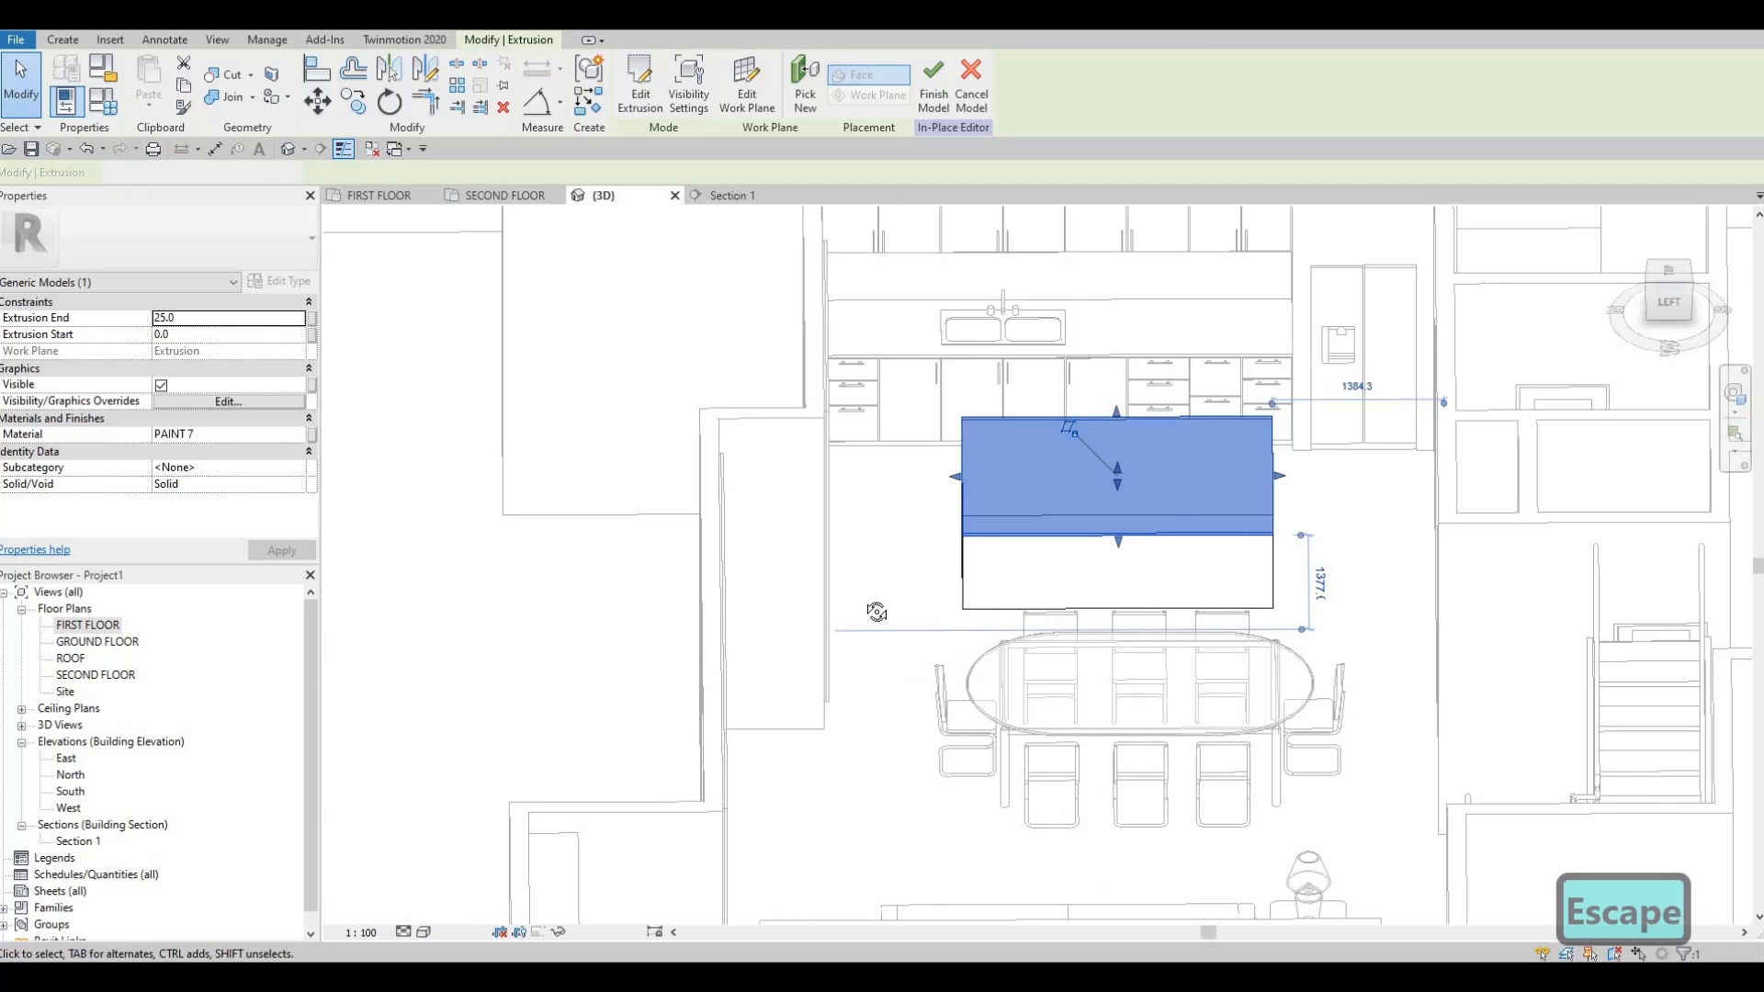
middle_click_drag(882, 570, 988, 629, "shift")
key("Escape")
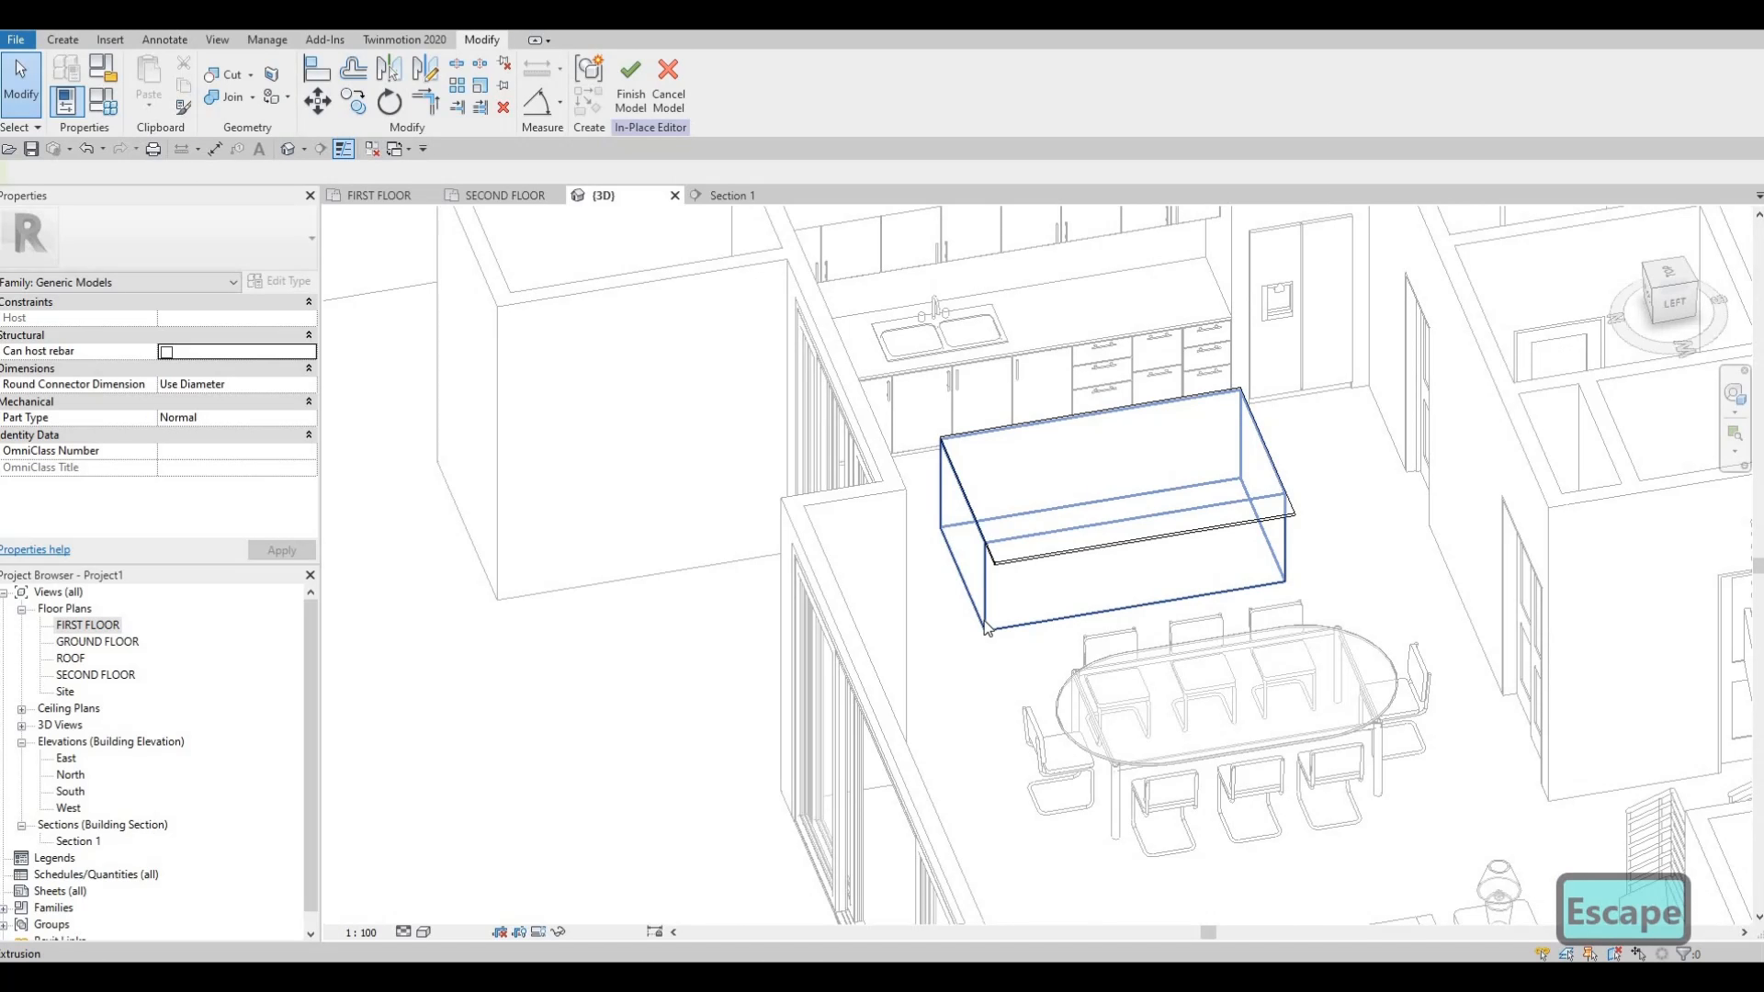
middle_click_drag(1237, 599, 1269, 556, "shift")
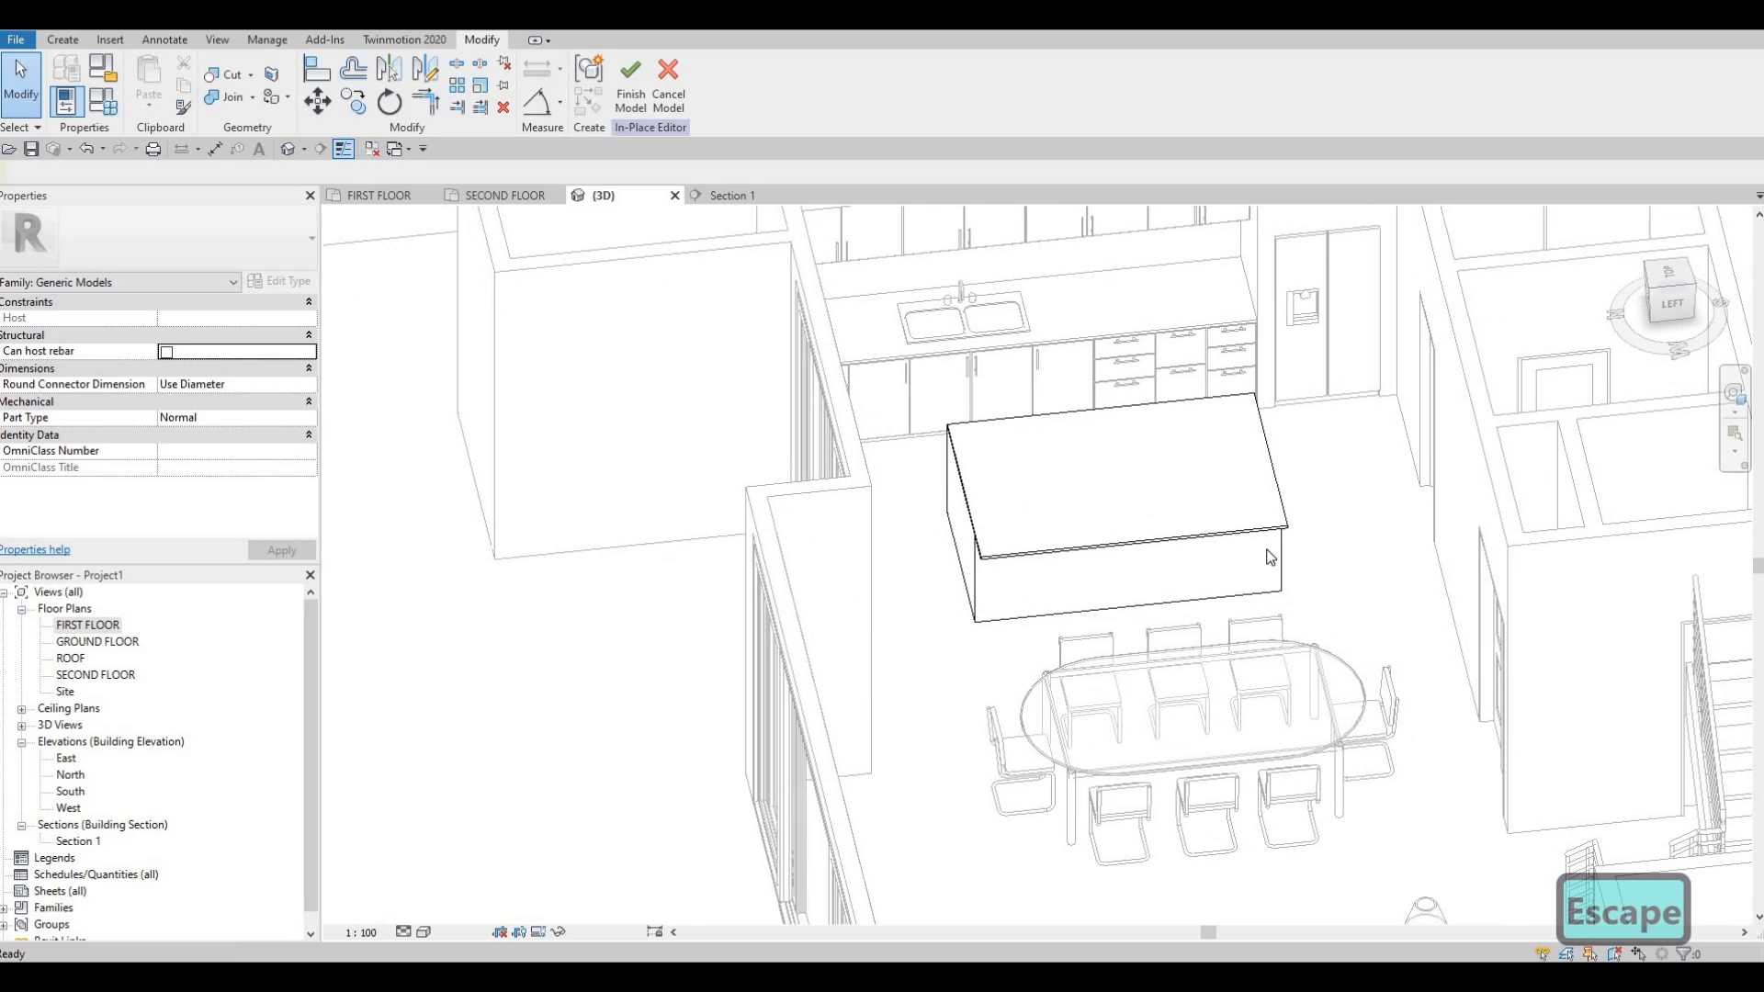
middle_click_drag(1071, 610, 886, 442, "shift")
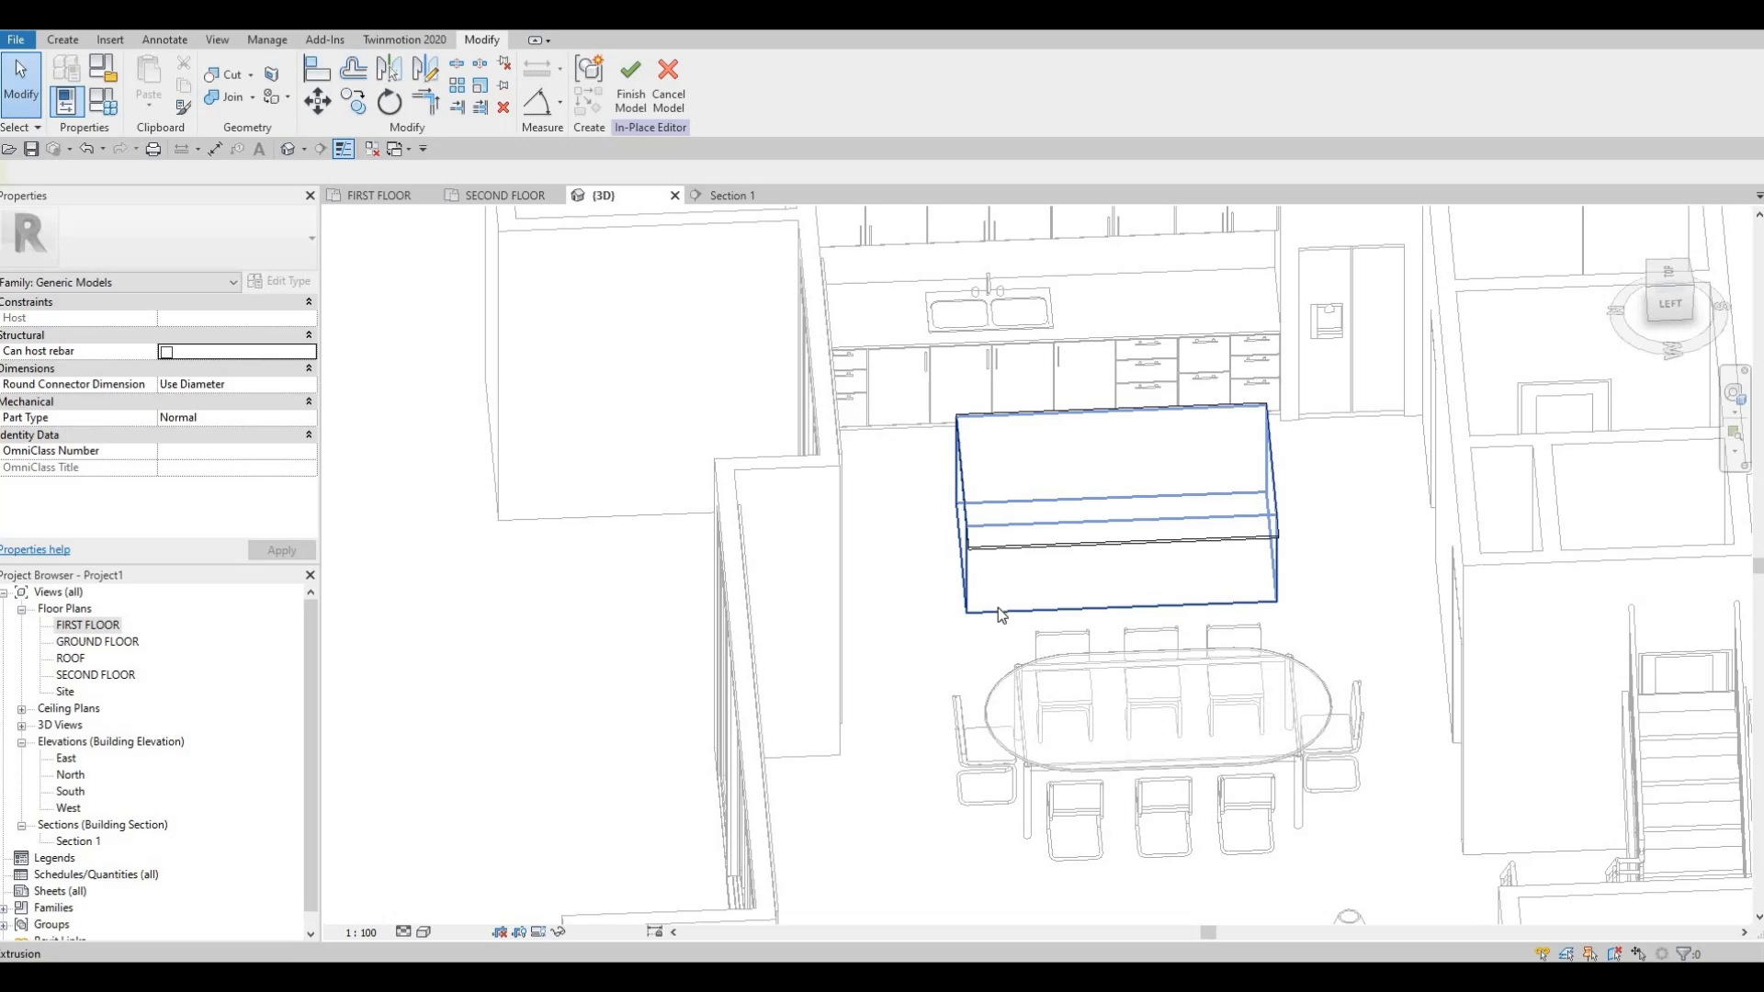
left_click(884, 477)
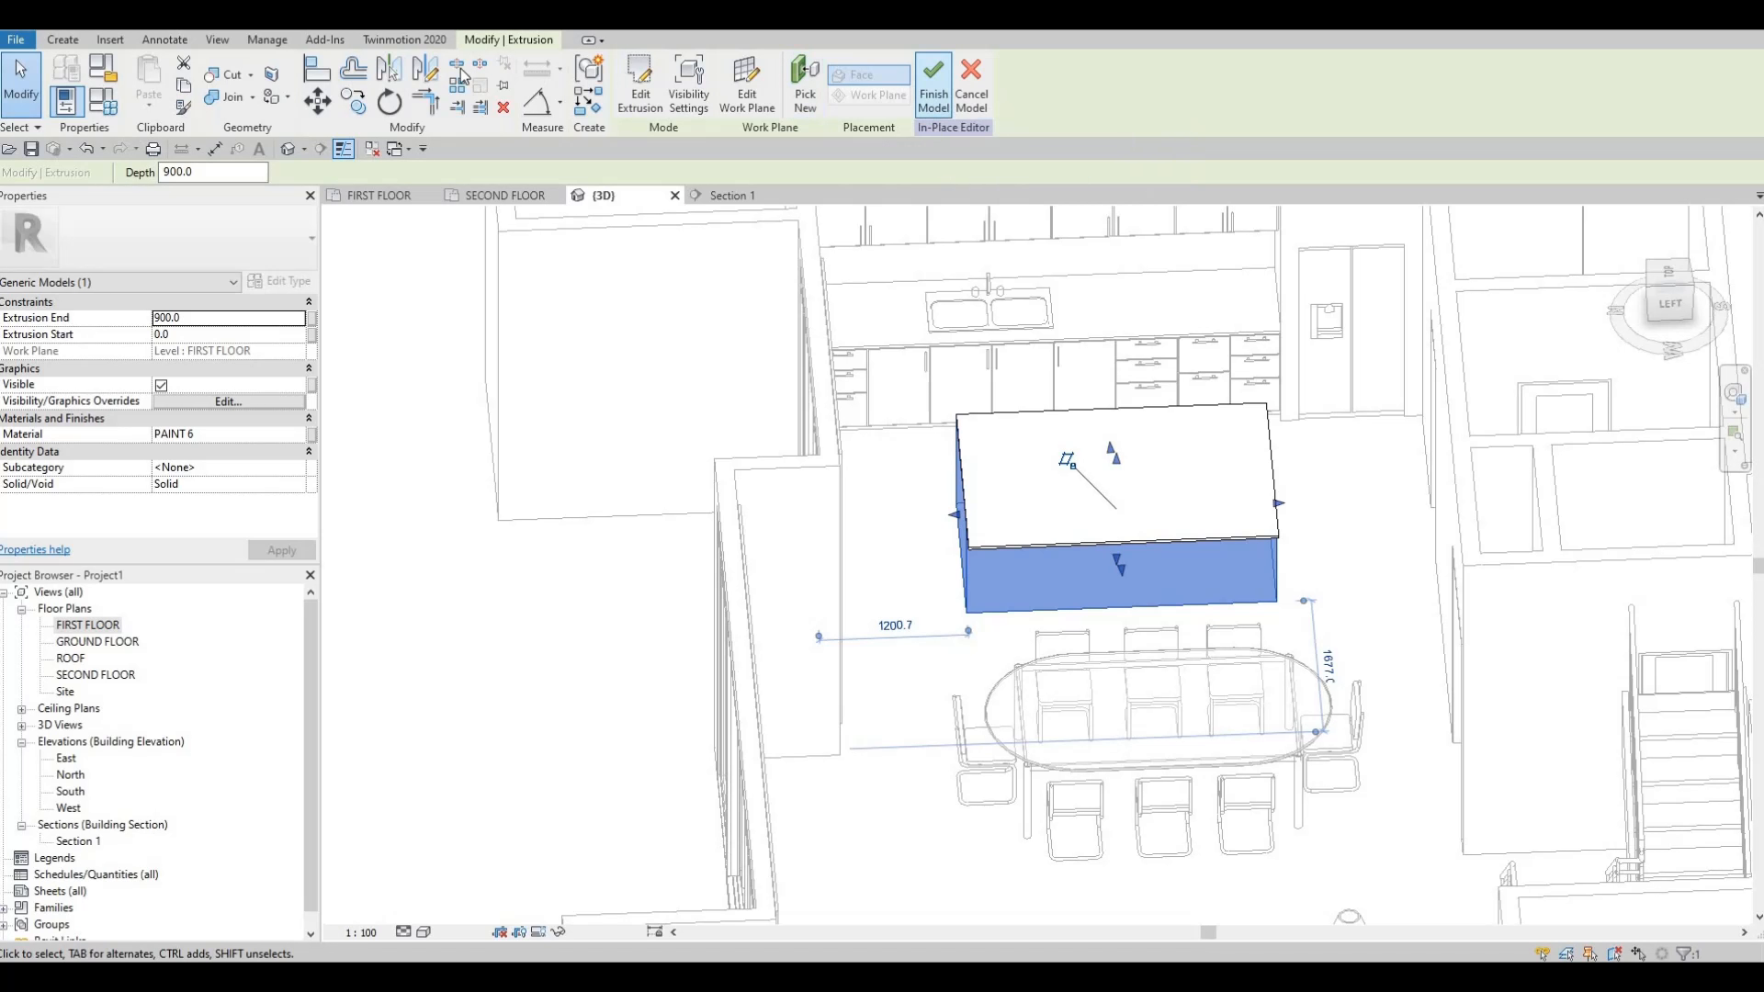
left_click(75, 42)
left_click(357, 100)
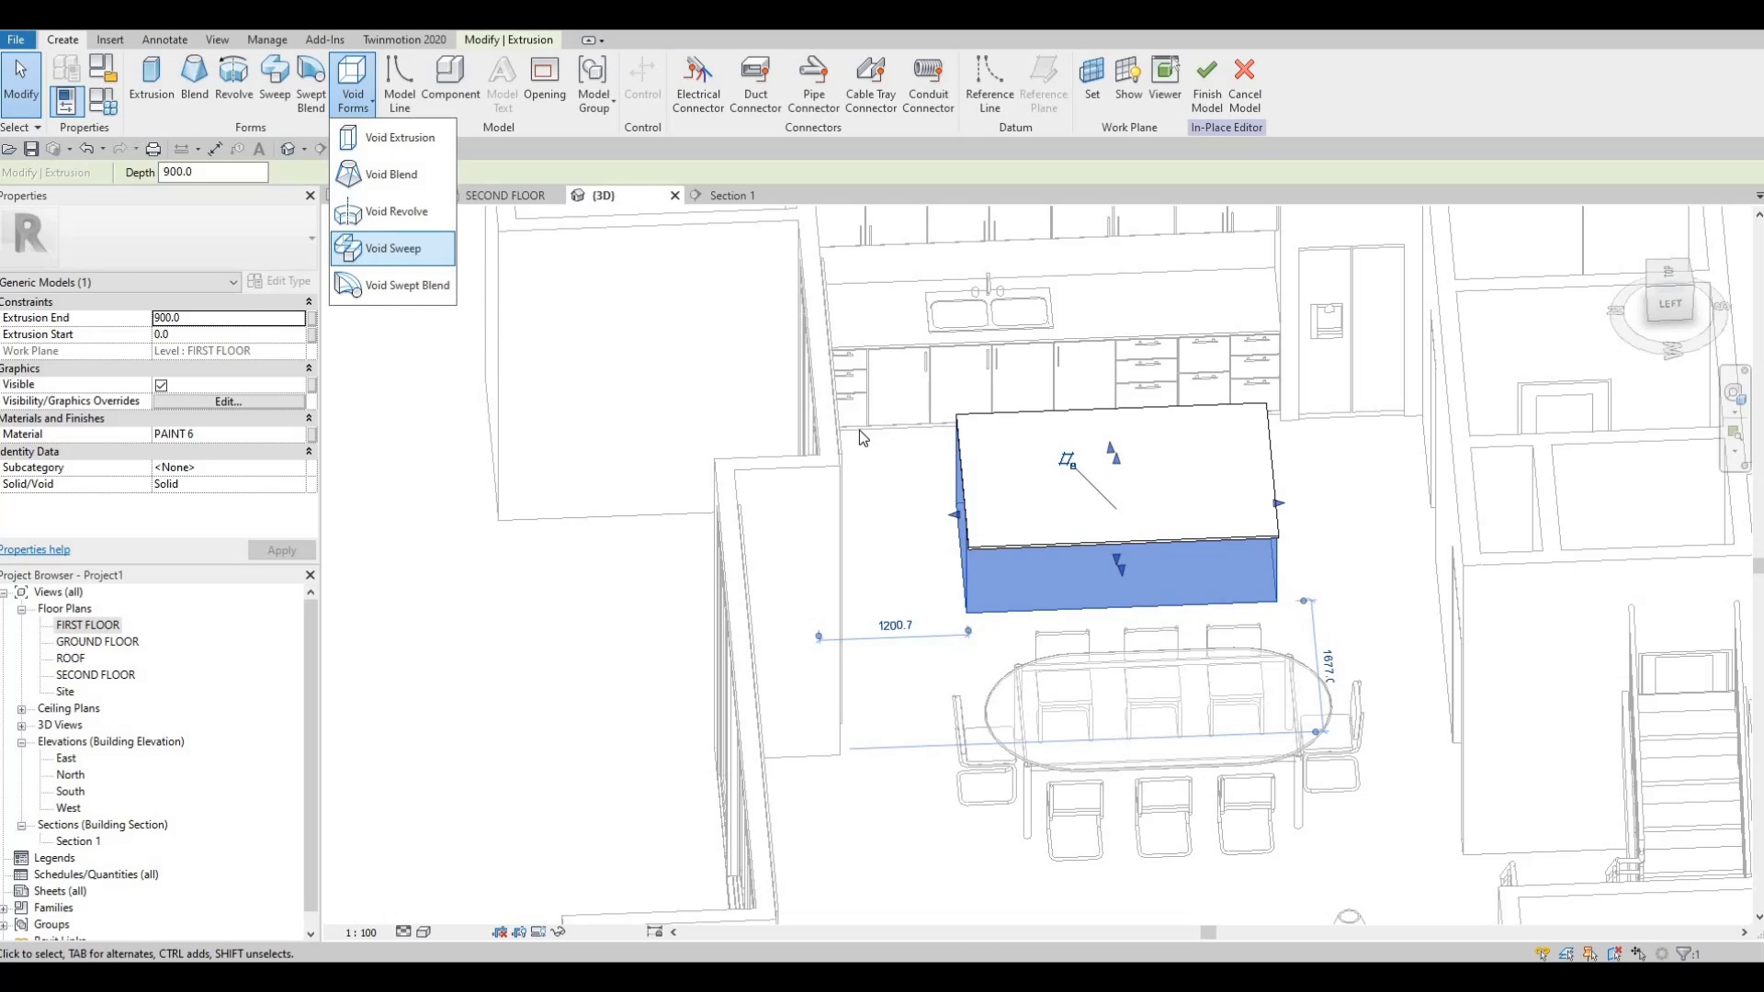
left_click(392, 250)
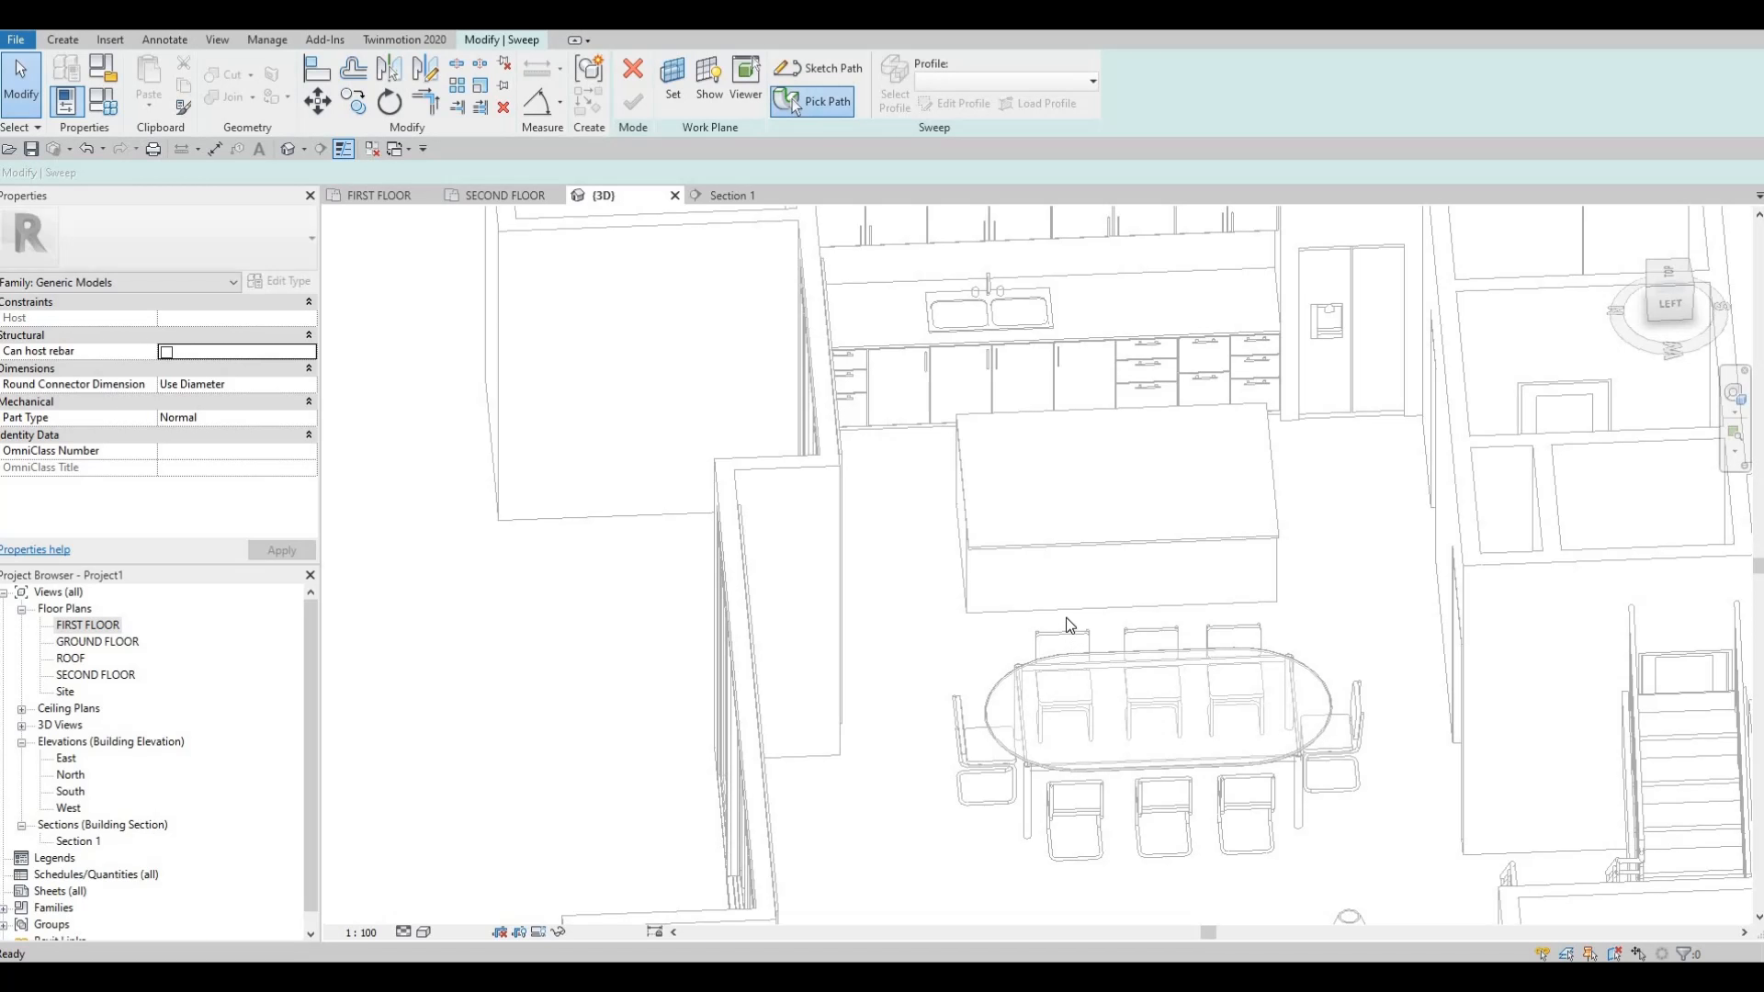
Pick all four bottom edges of the island base as the void sweep's path and finish the path.
left_click(1000, 607)
middle_click_drag(965, 613, 972, 610, "shift")
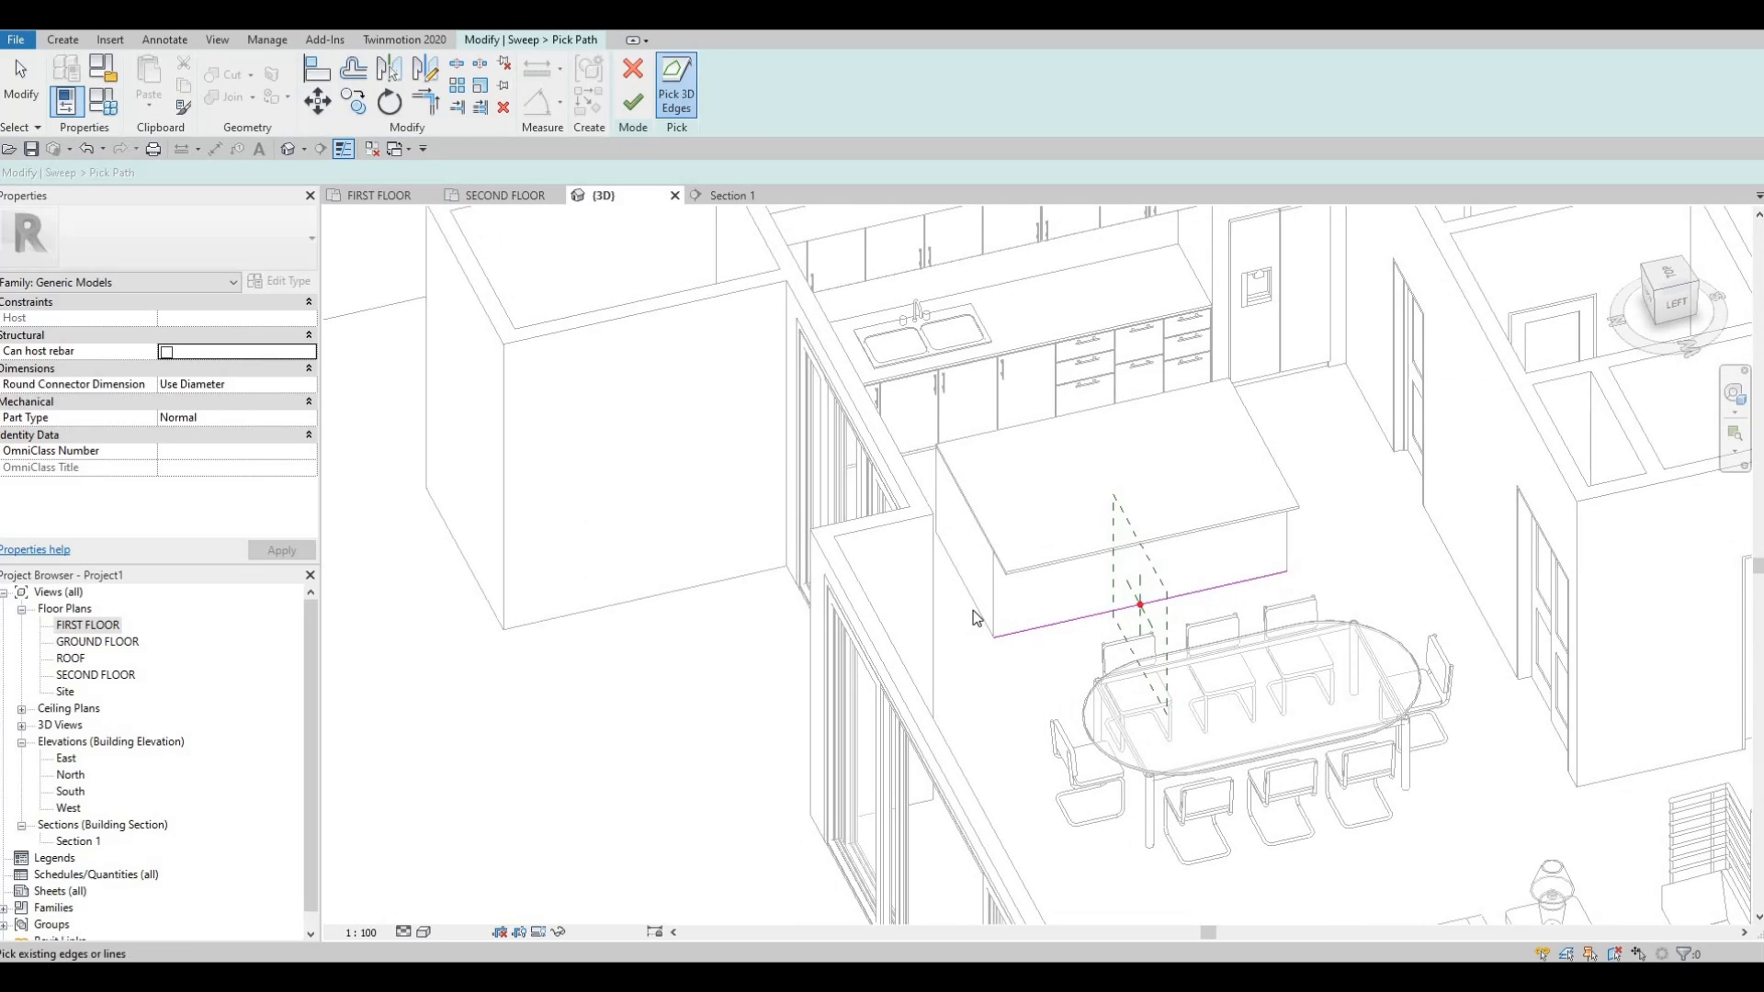
left_click(976, 604)
middle_click_drag(1218, 643, 1257, 606, "shift")
left_click(1255, 608)
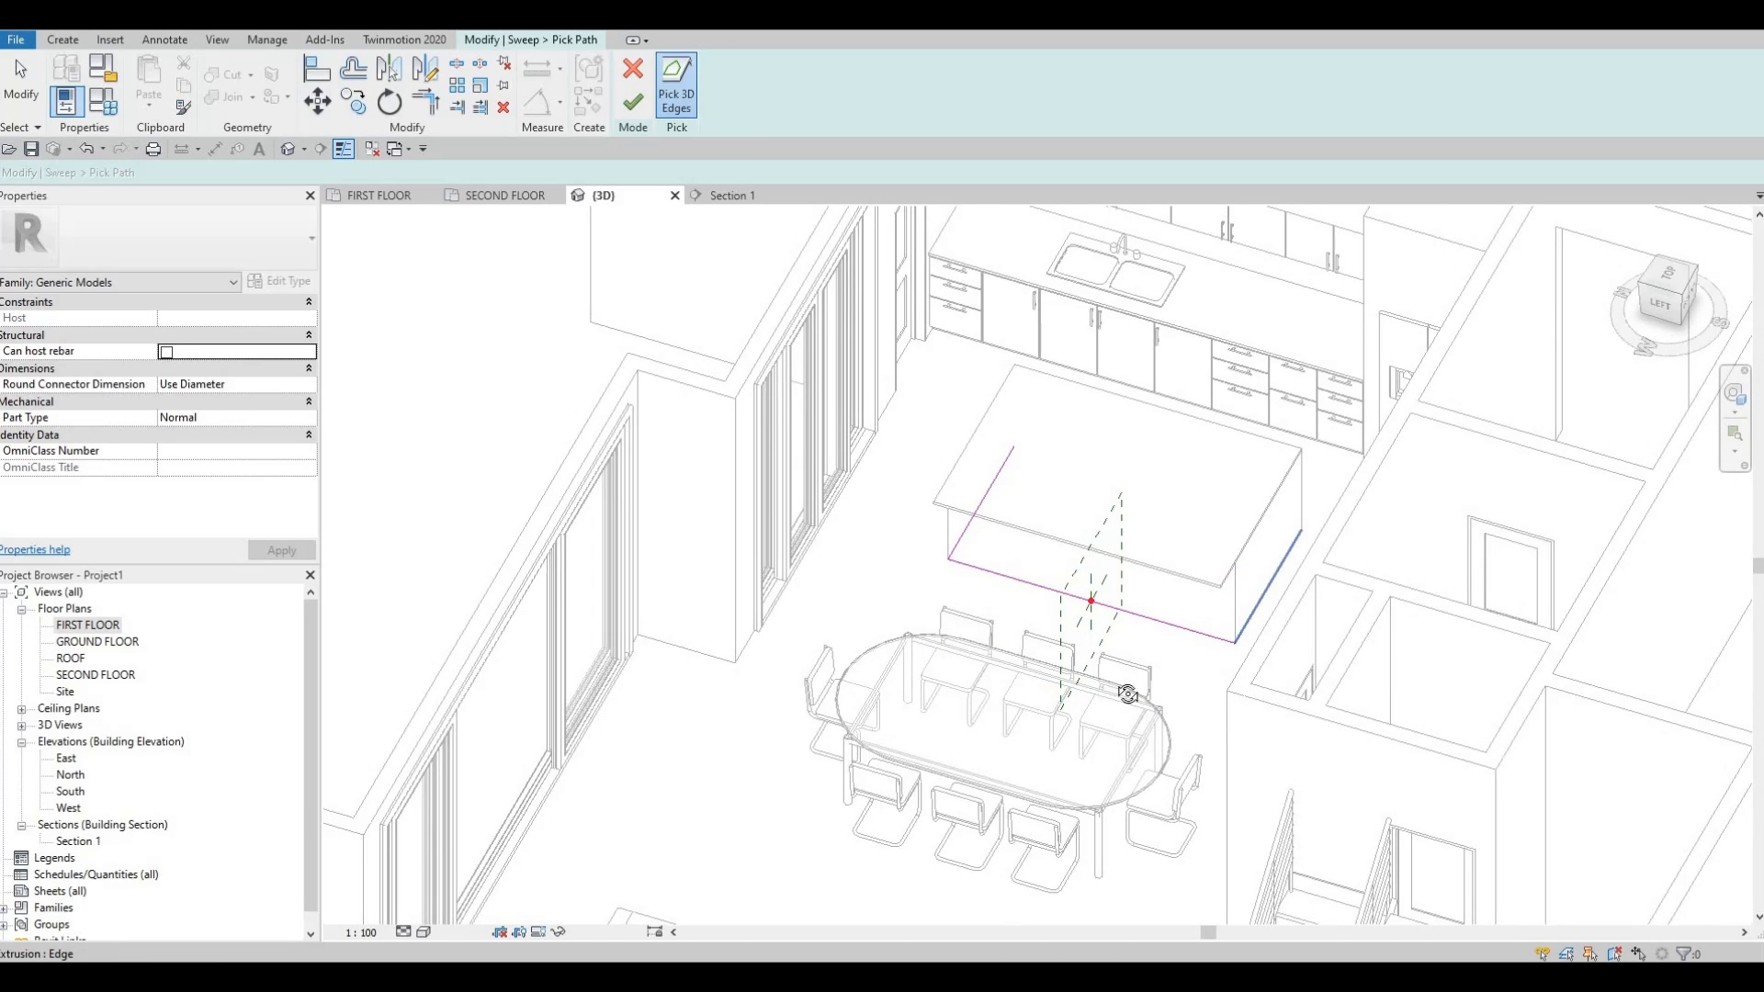
middle_click_drag(904, 679, 1238, 549, "shift")
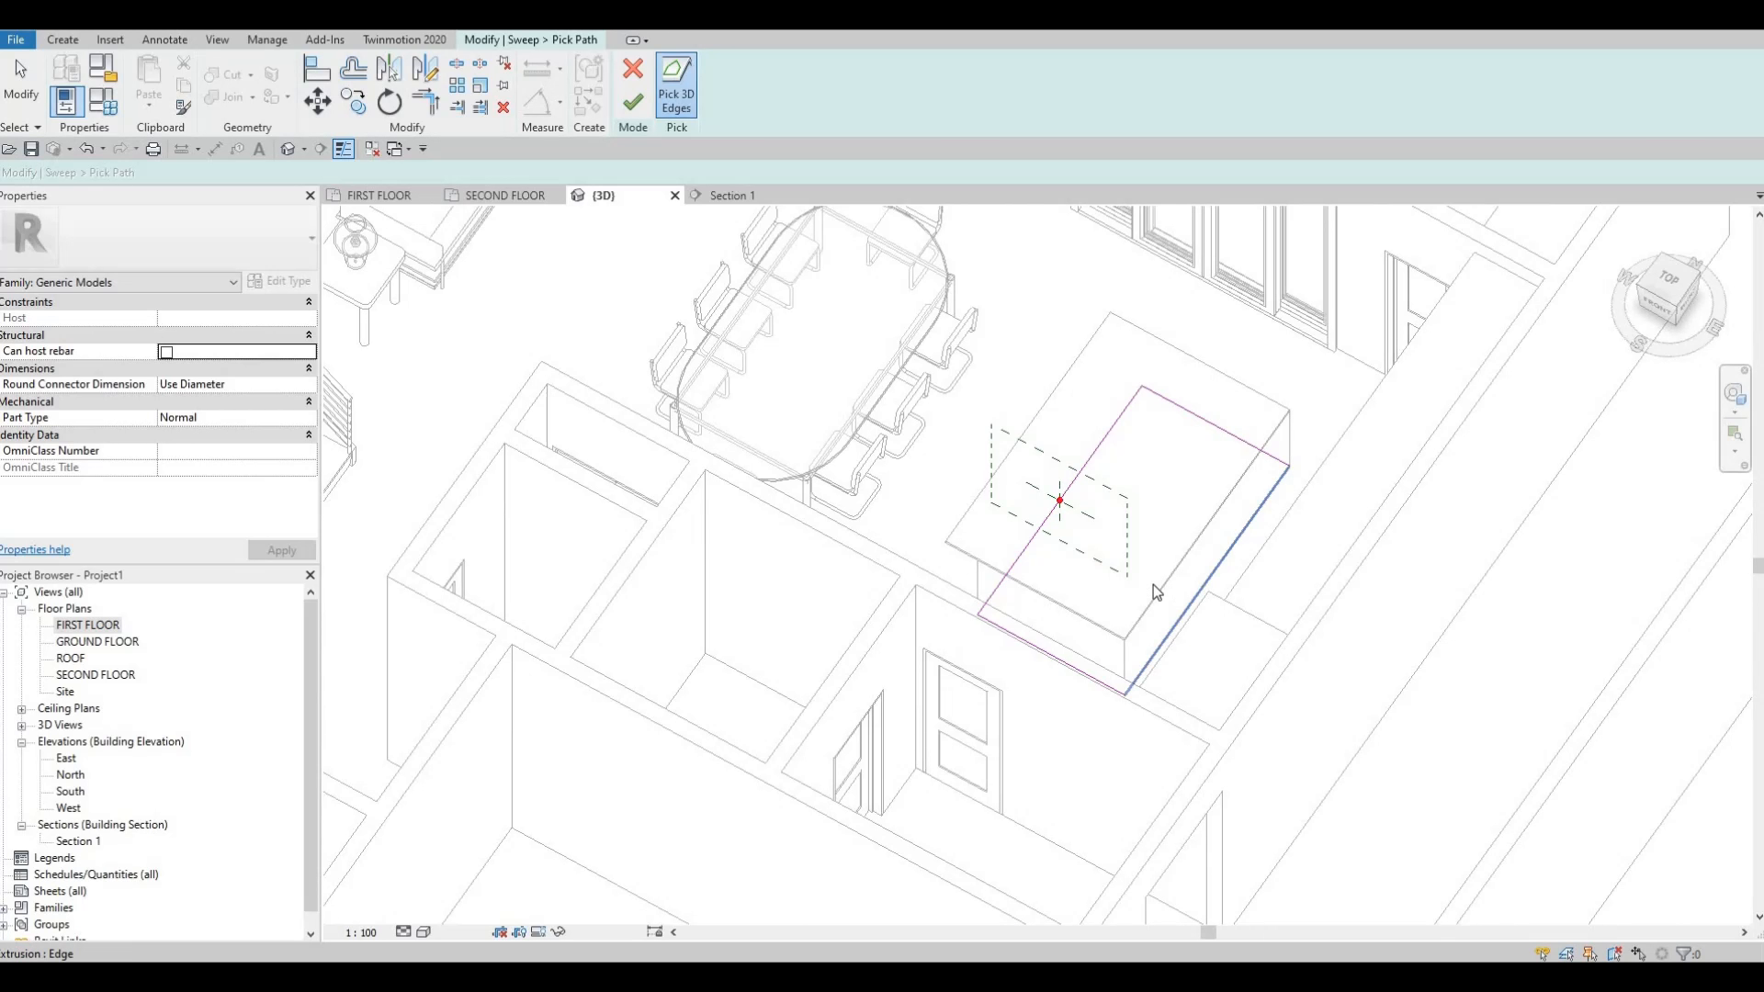
left_click(1238, 569)
middle_click_drag(1408, 504, 1035, 624, "shift")
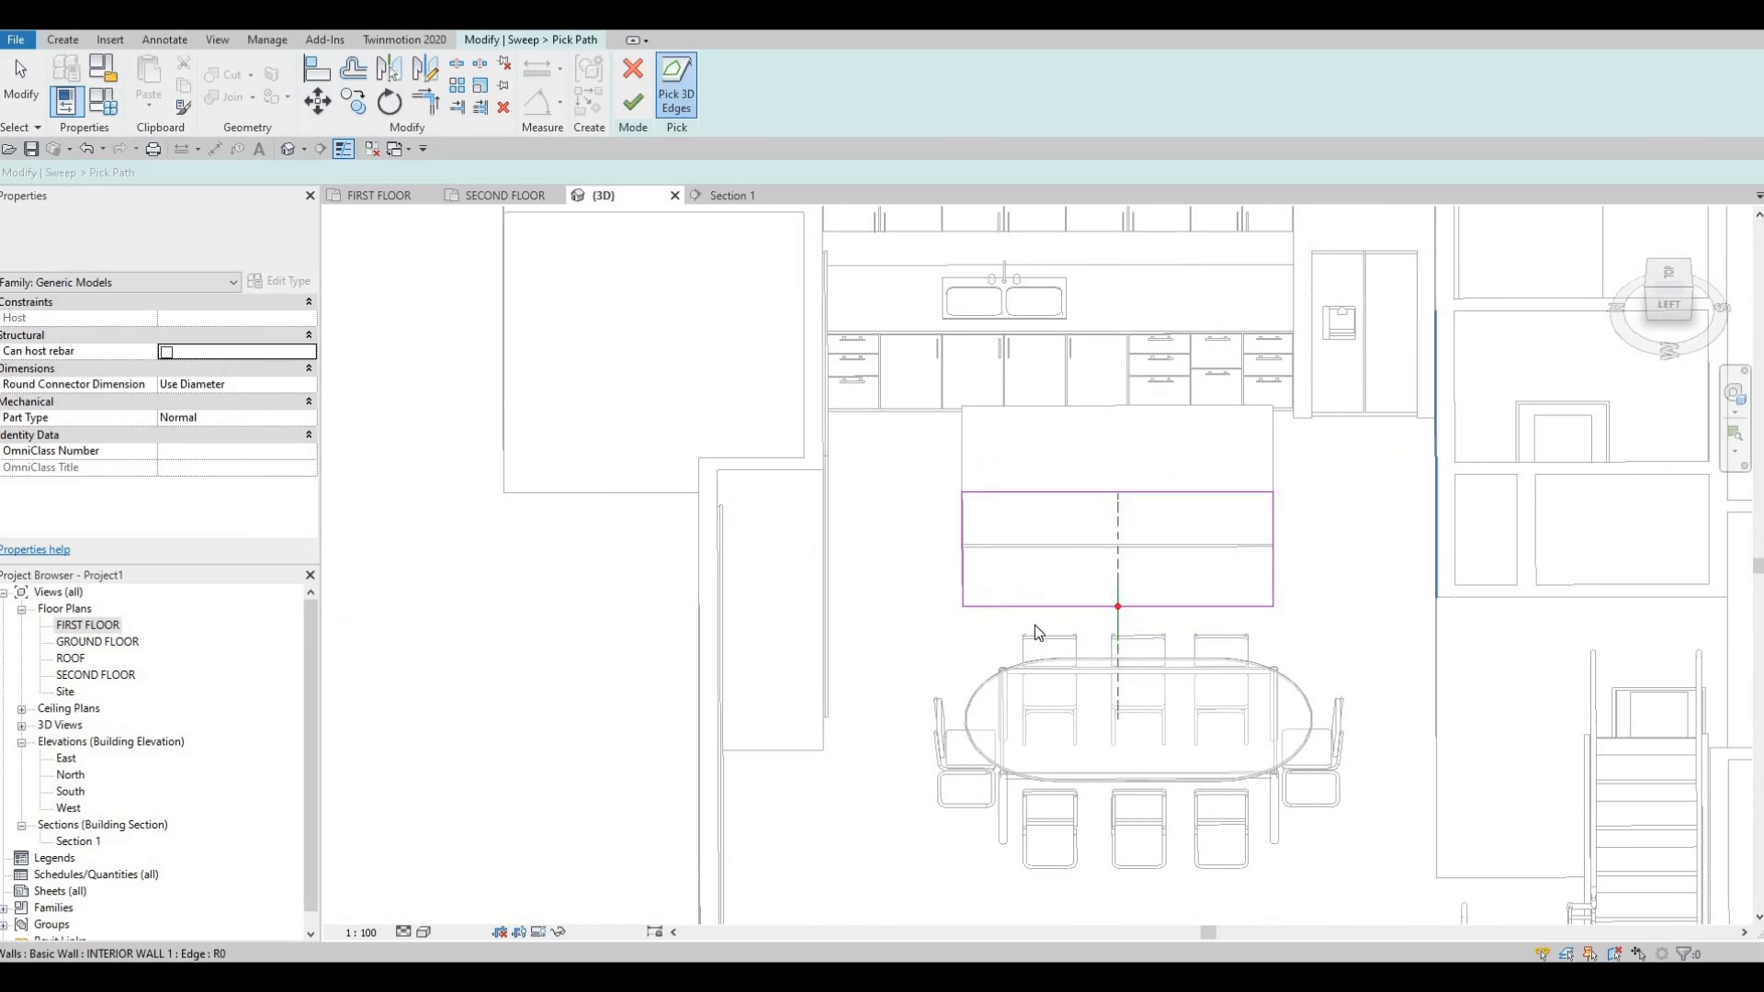
scroll(1055, 589, "up", 3)
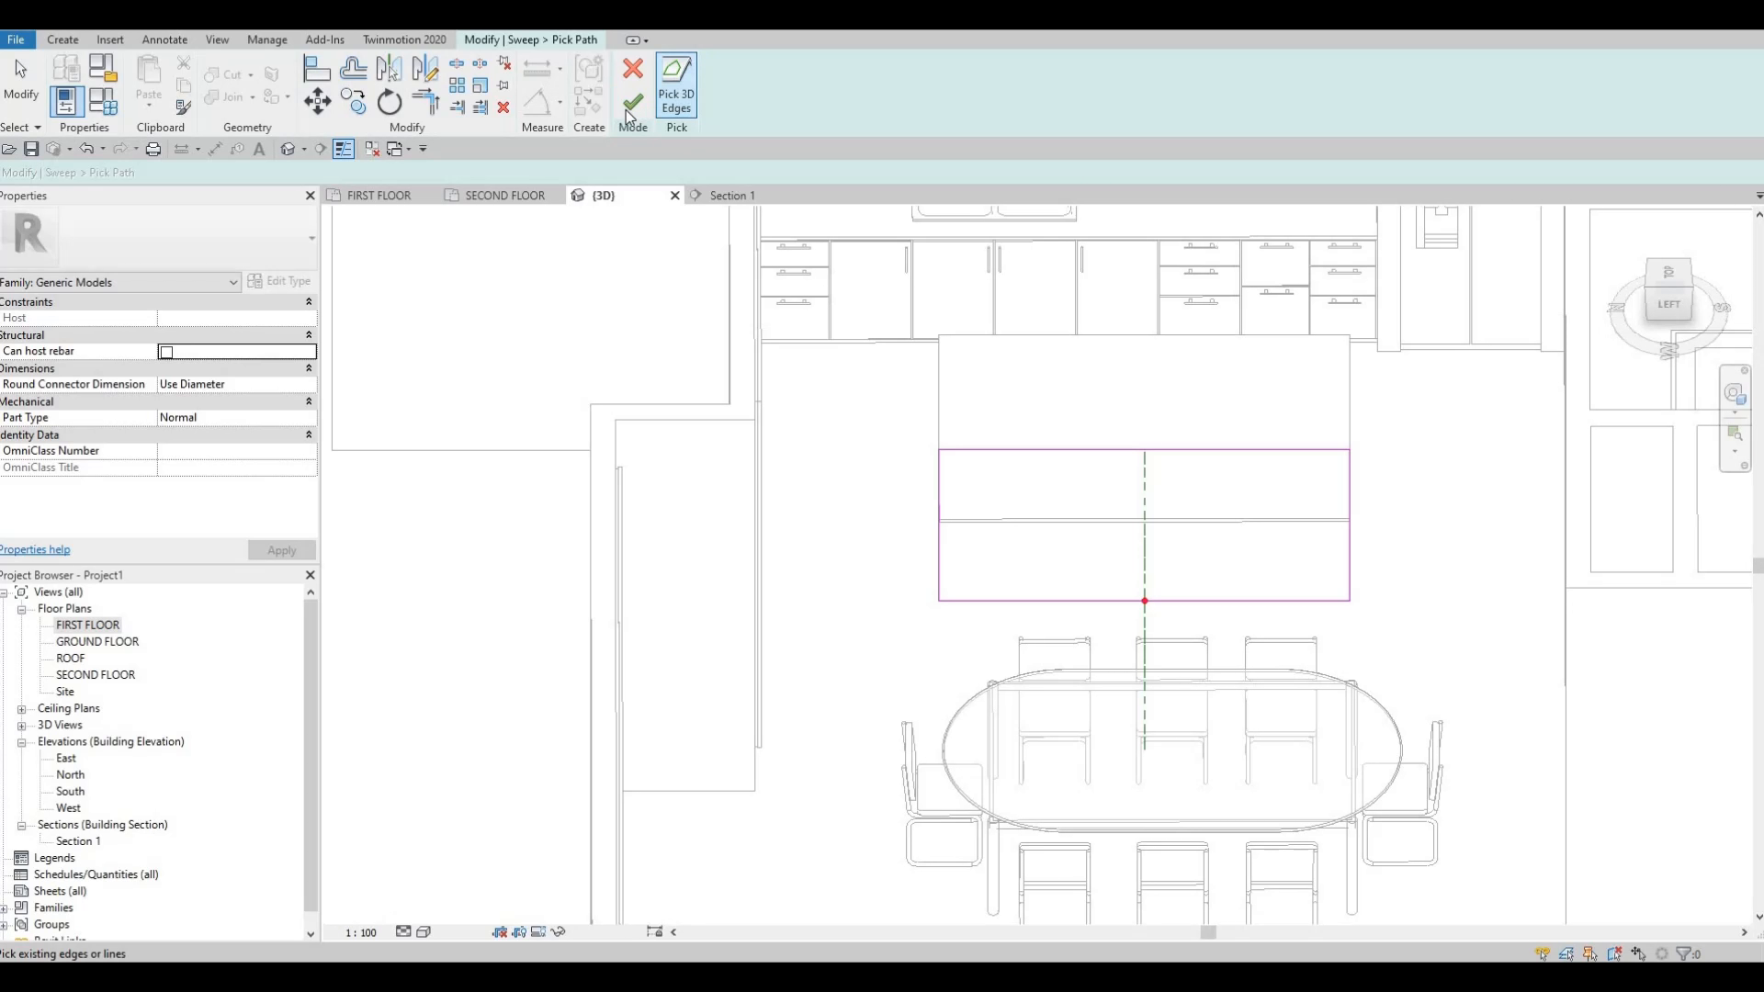
left_click(634, 106)
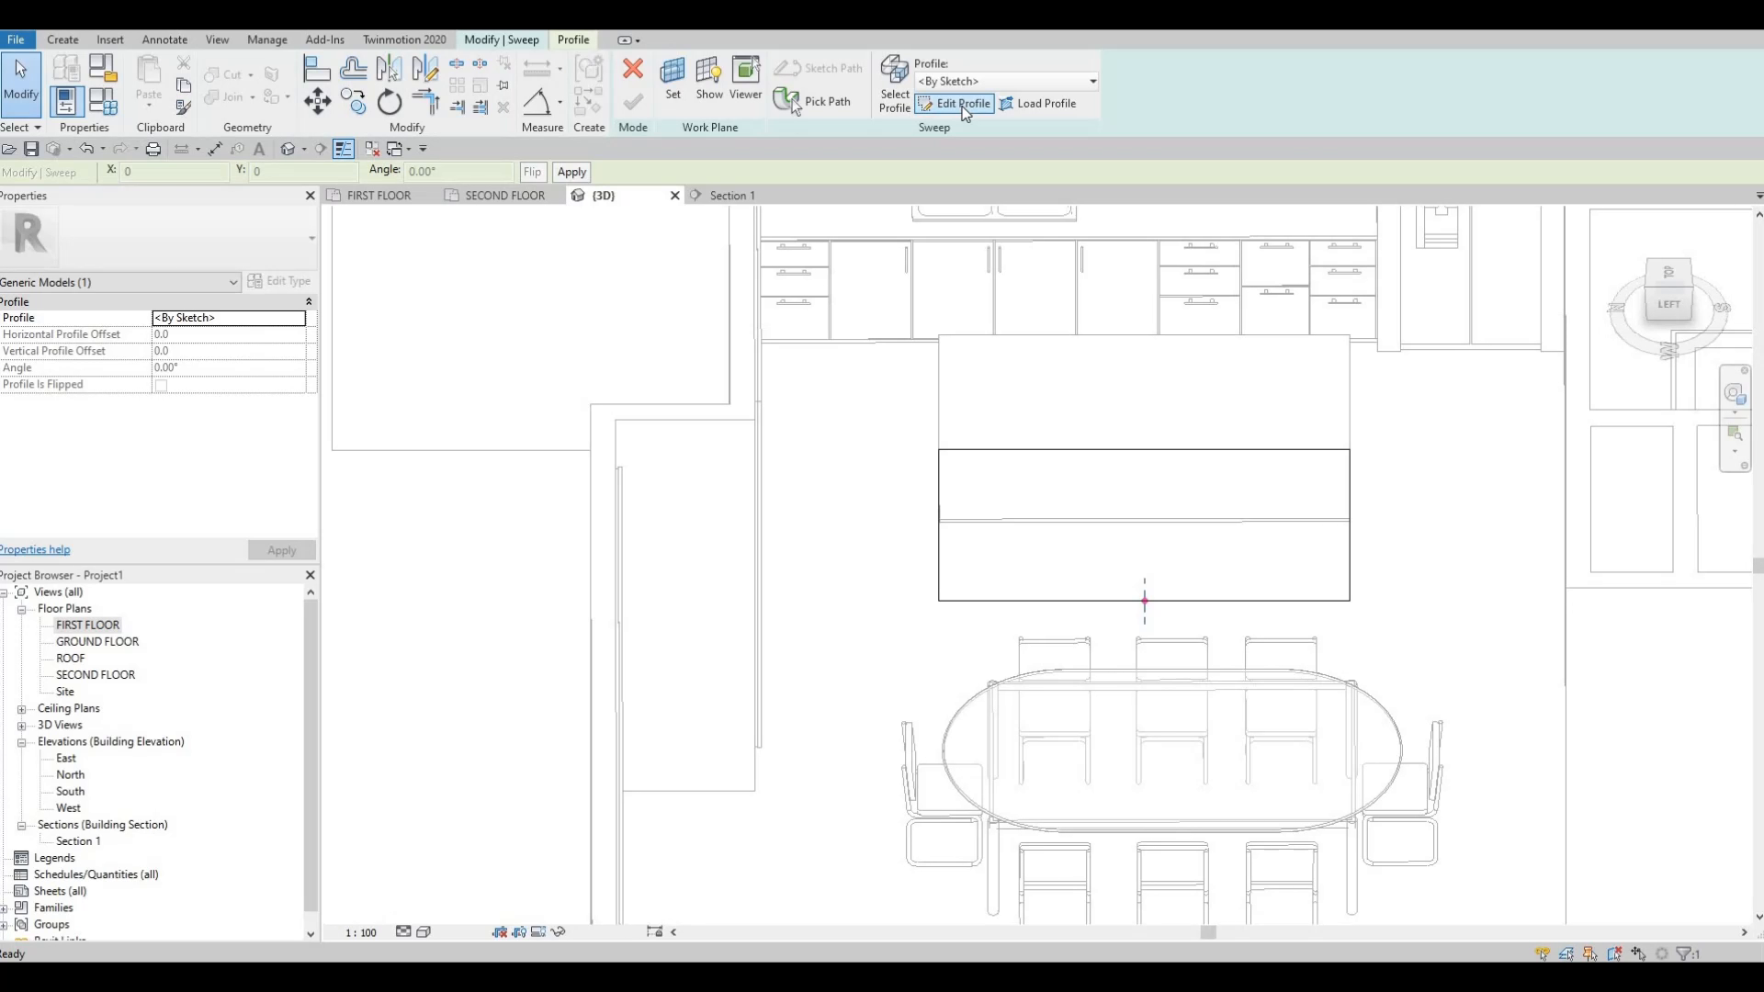
Sketch a rectangular sweep profile about 80 by 80 mm from the path's reference point, inward and up into the island base.
left_click(955, 102)
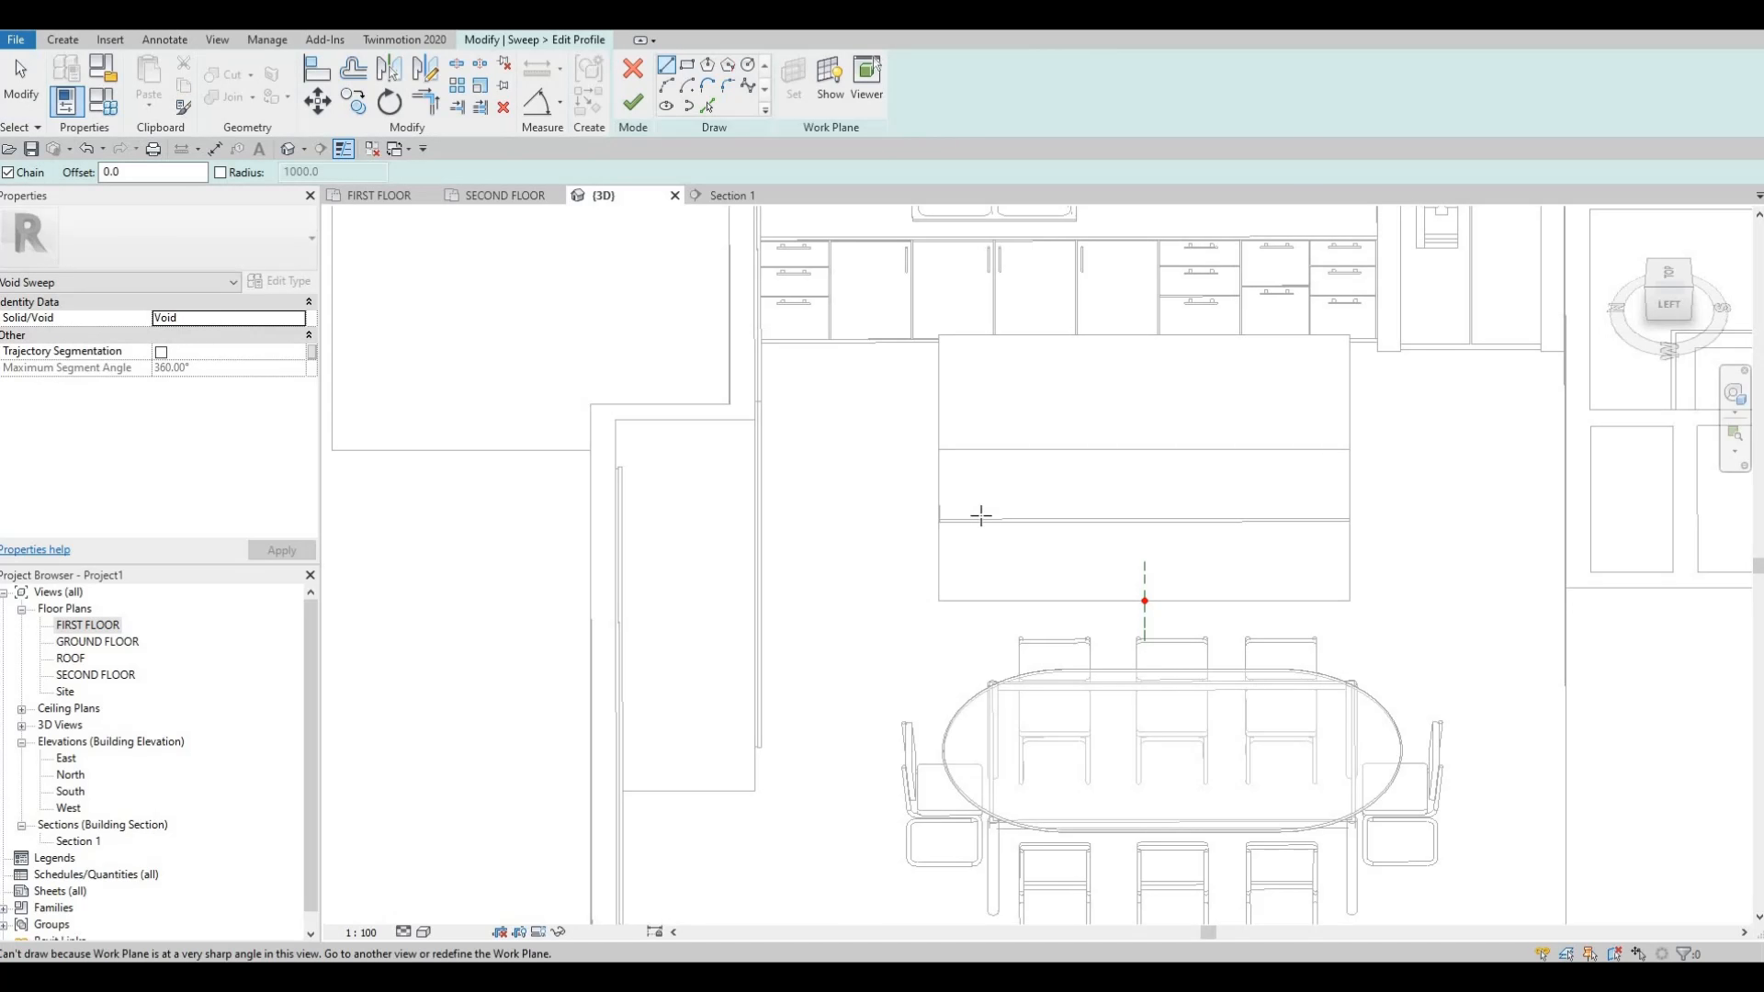
left_click(687, 65)
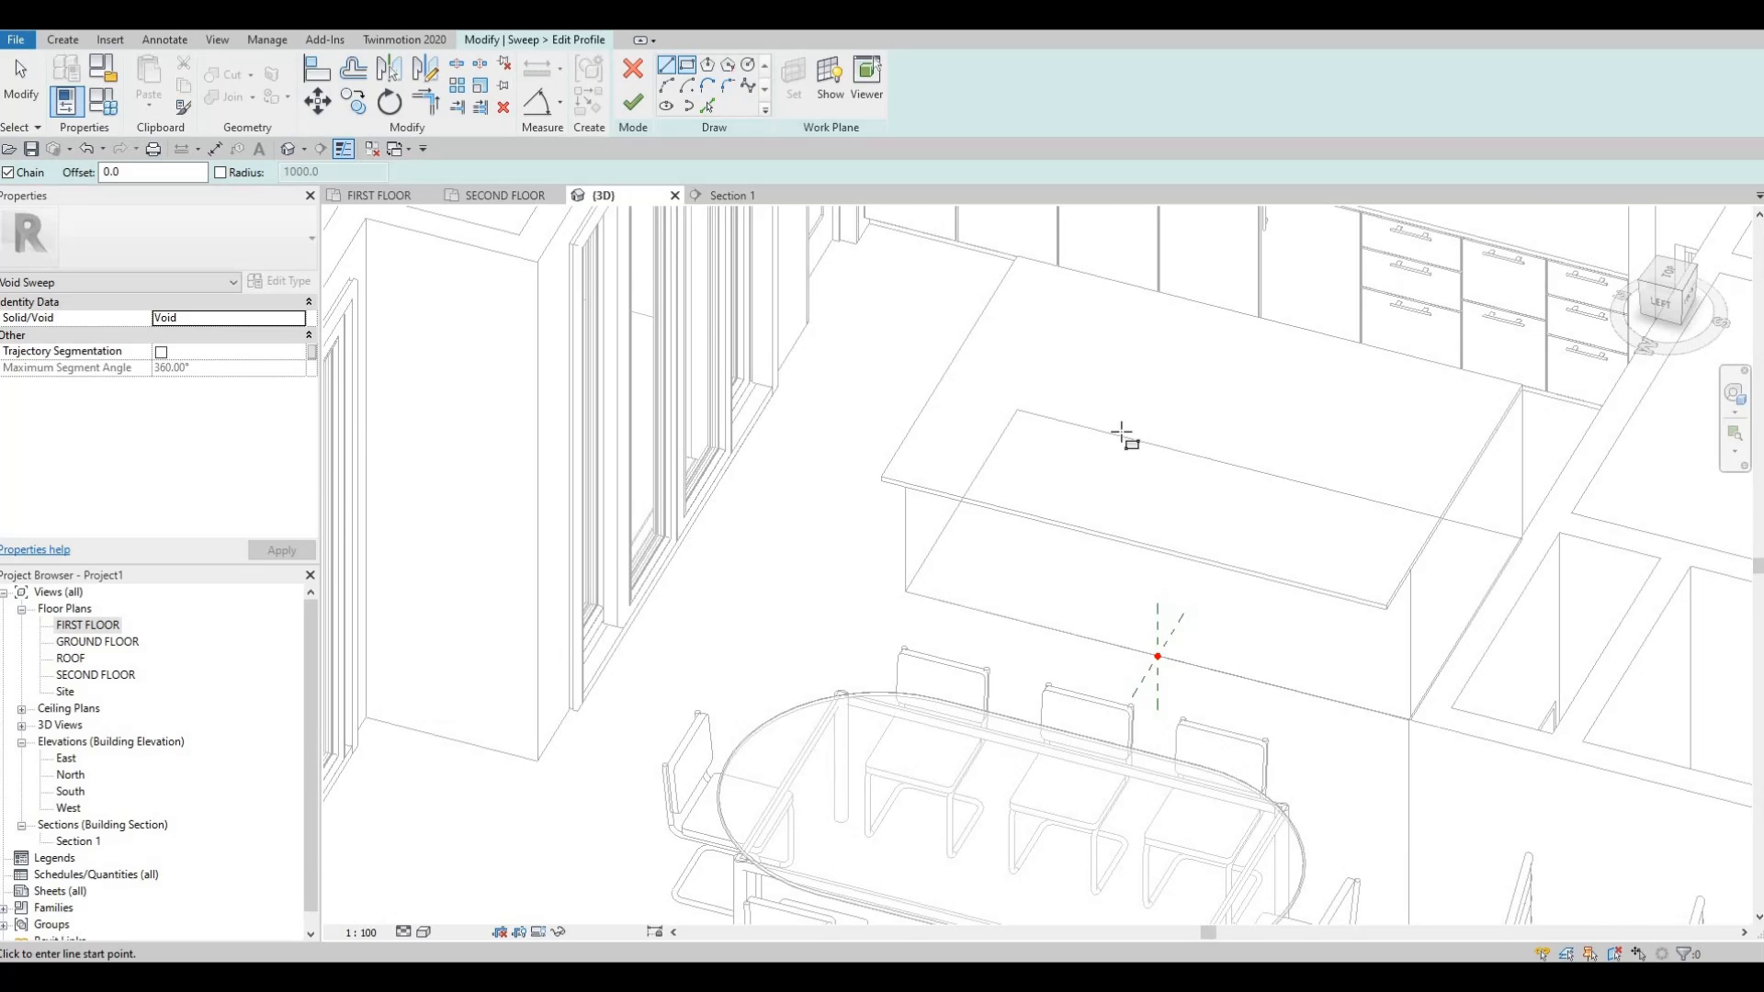
scroll(1116, 689, "up", 2)
scroll(1116, 689, "up", 2)
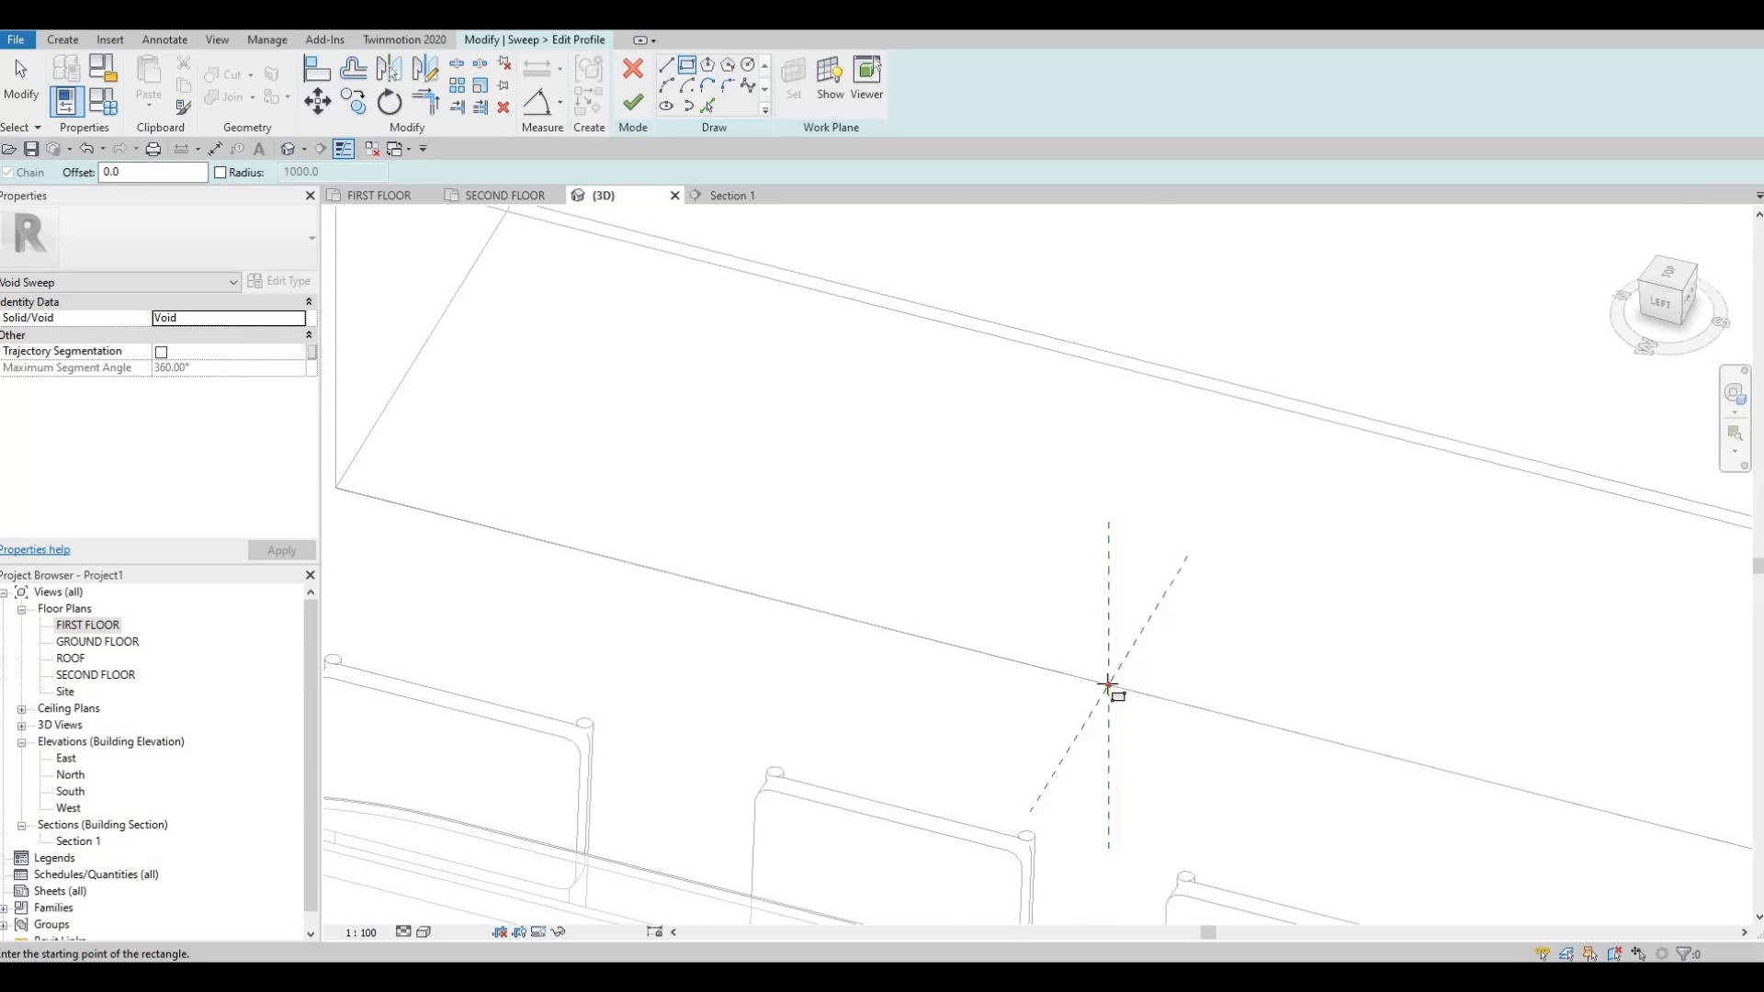
left_click(1131, 617)
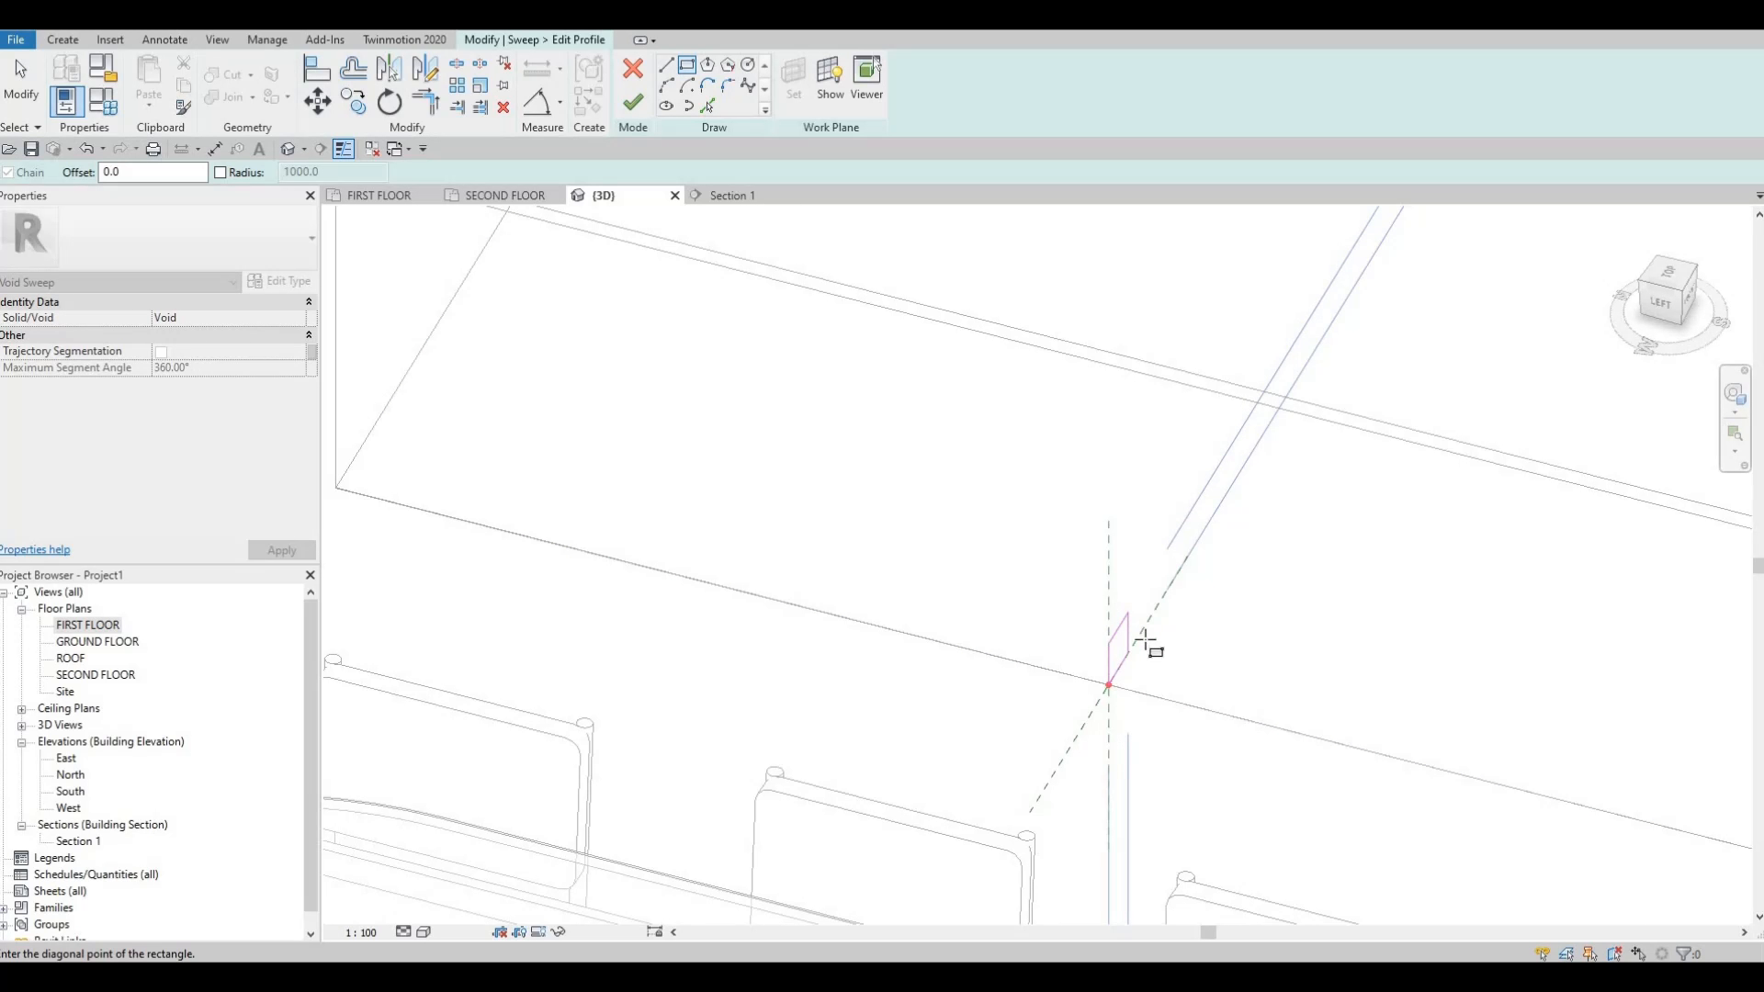
left_click(1146, 641)
key("Escape")
key("Escape")
scroll(1147, 637, "up", 2)
key("Escape")
Set the sweep profile's horizontal width to 50 mm, keeping its height as drawn.
left_click(1116, 614)
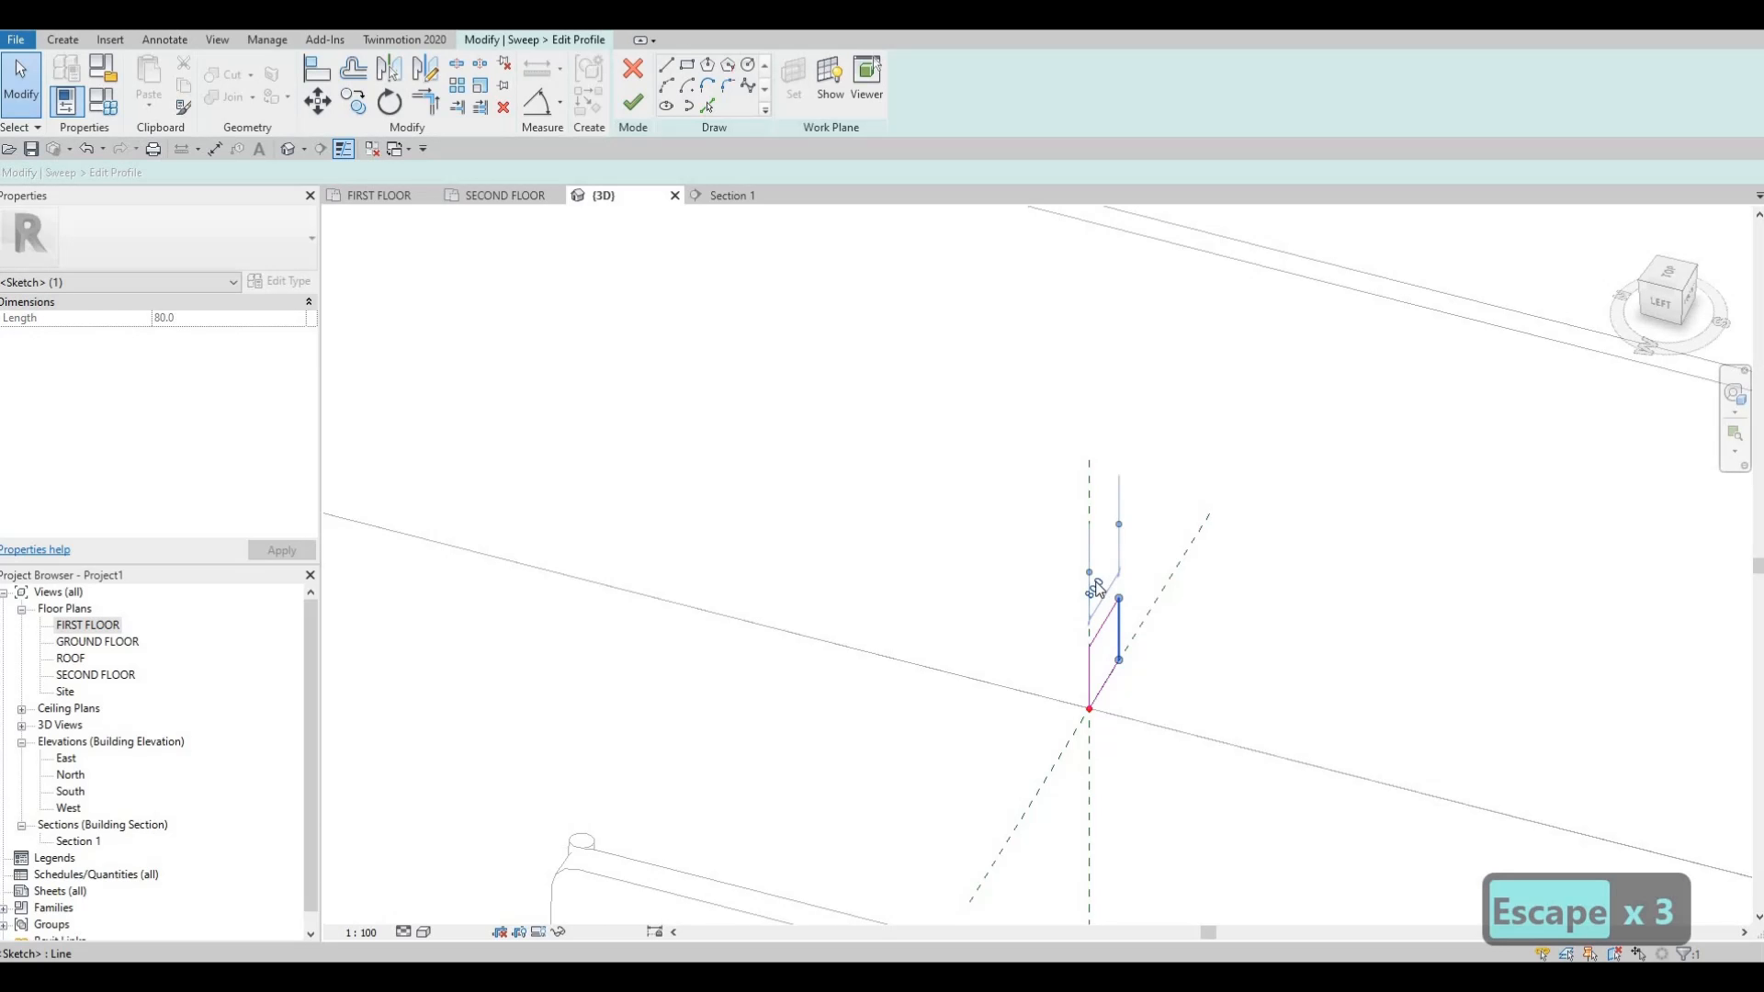
left_click(1095, 586)
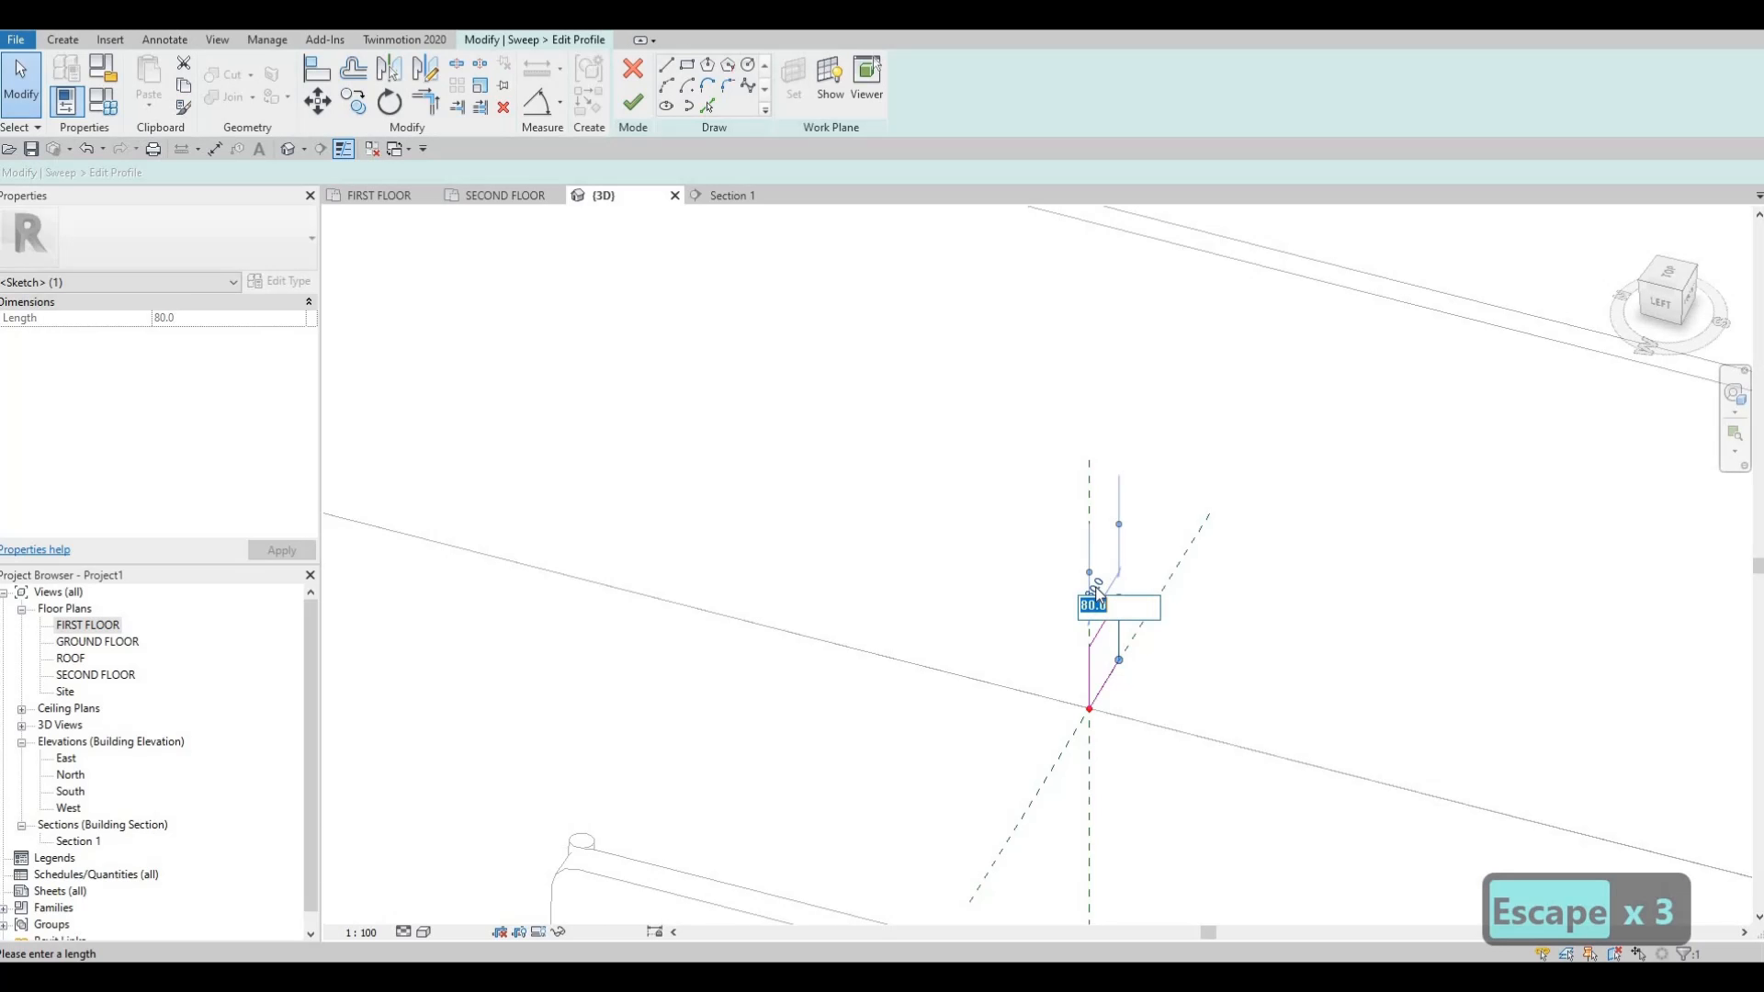
type("54")
key("BackSpace")
type("0")
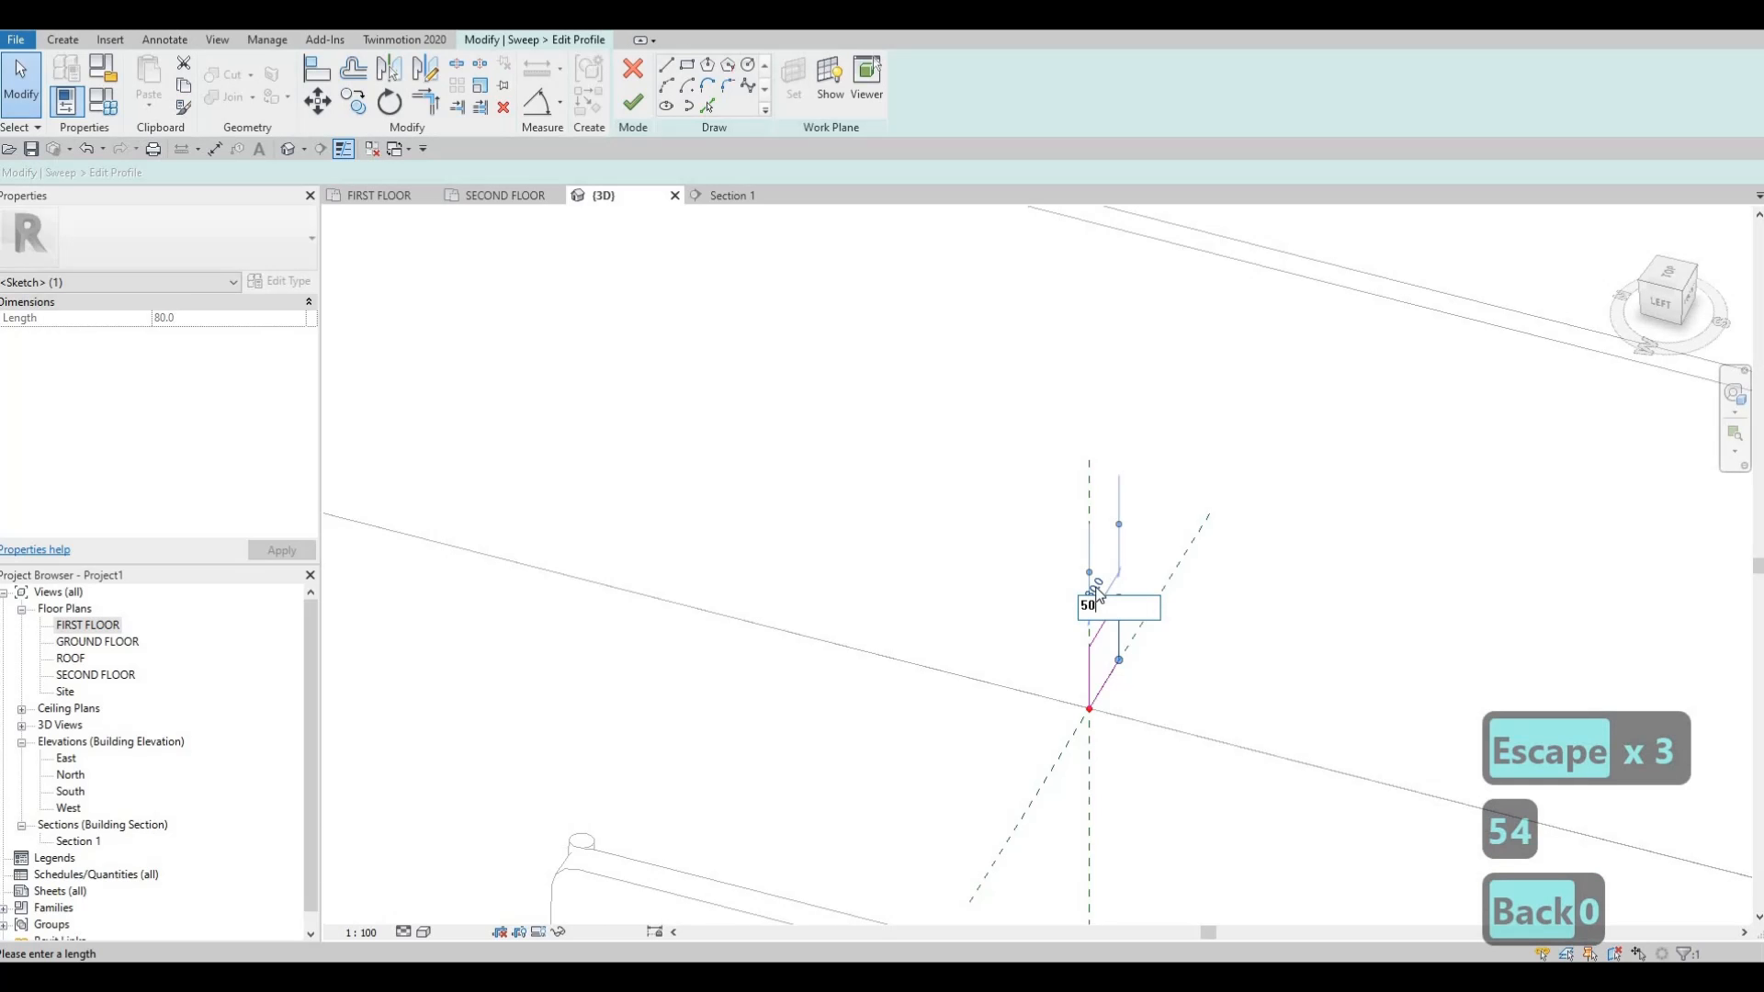
key("Return")
key("Escape")
left_click(1056, 707)
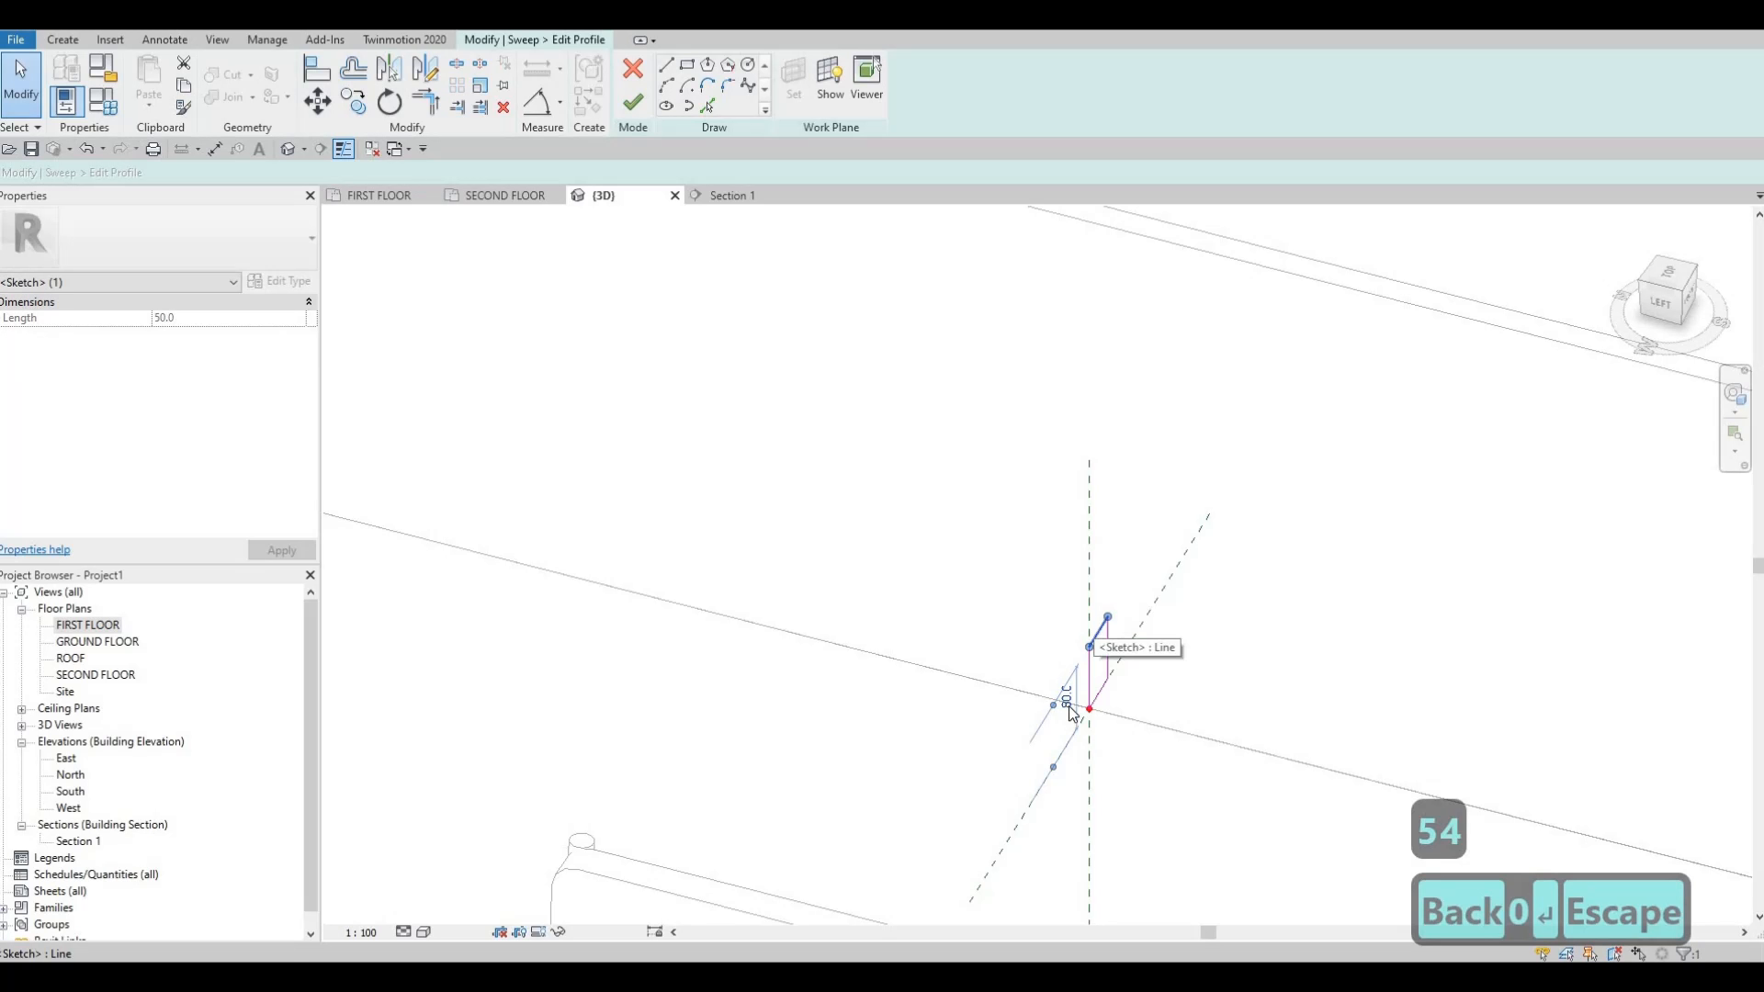
left_click(1108, 691)
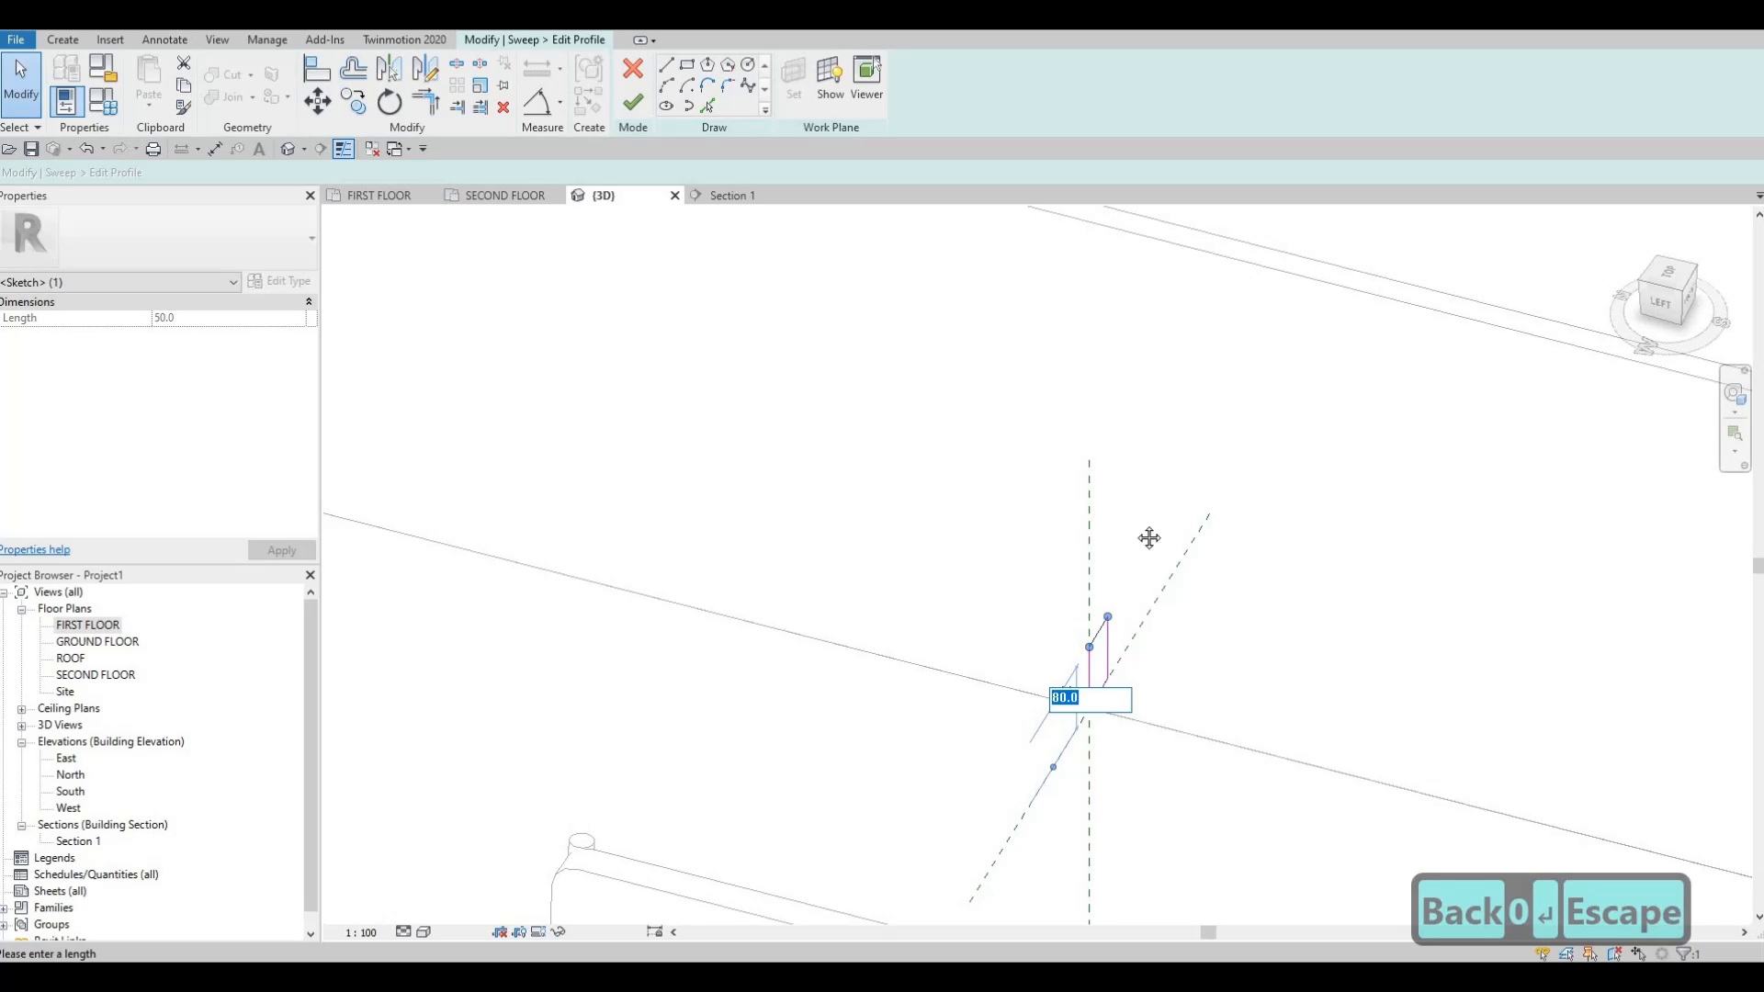
key("Escape")
Finish the profile and complete the void sweep to cut a recessed toe kick around the island base.
scroll(918, 367, "down", 5)
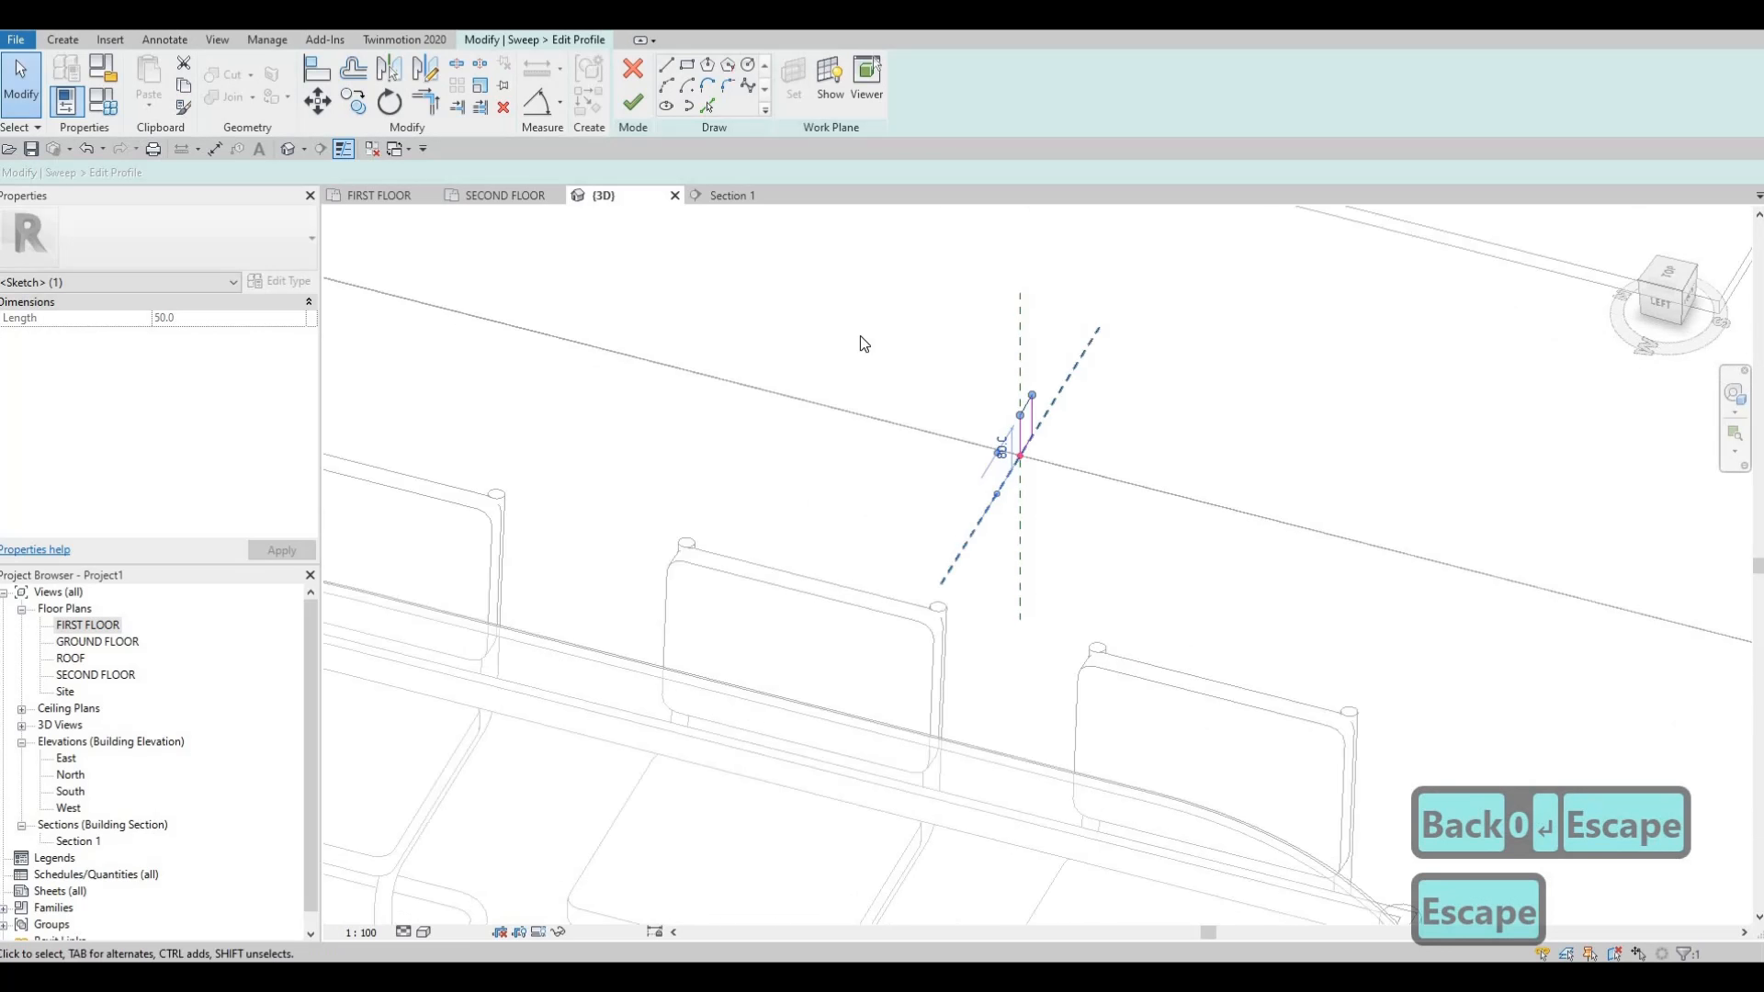
left_click(633, 108)
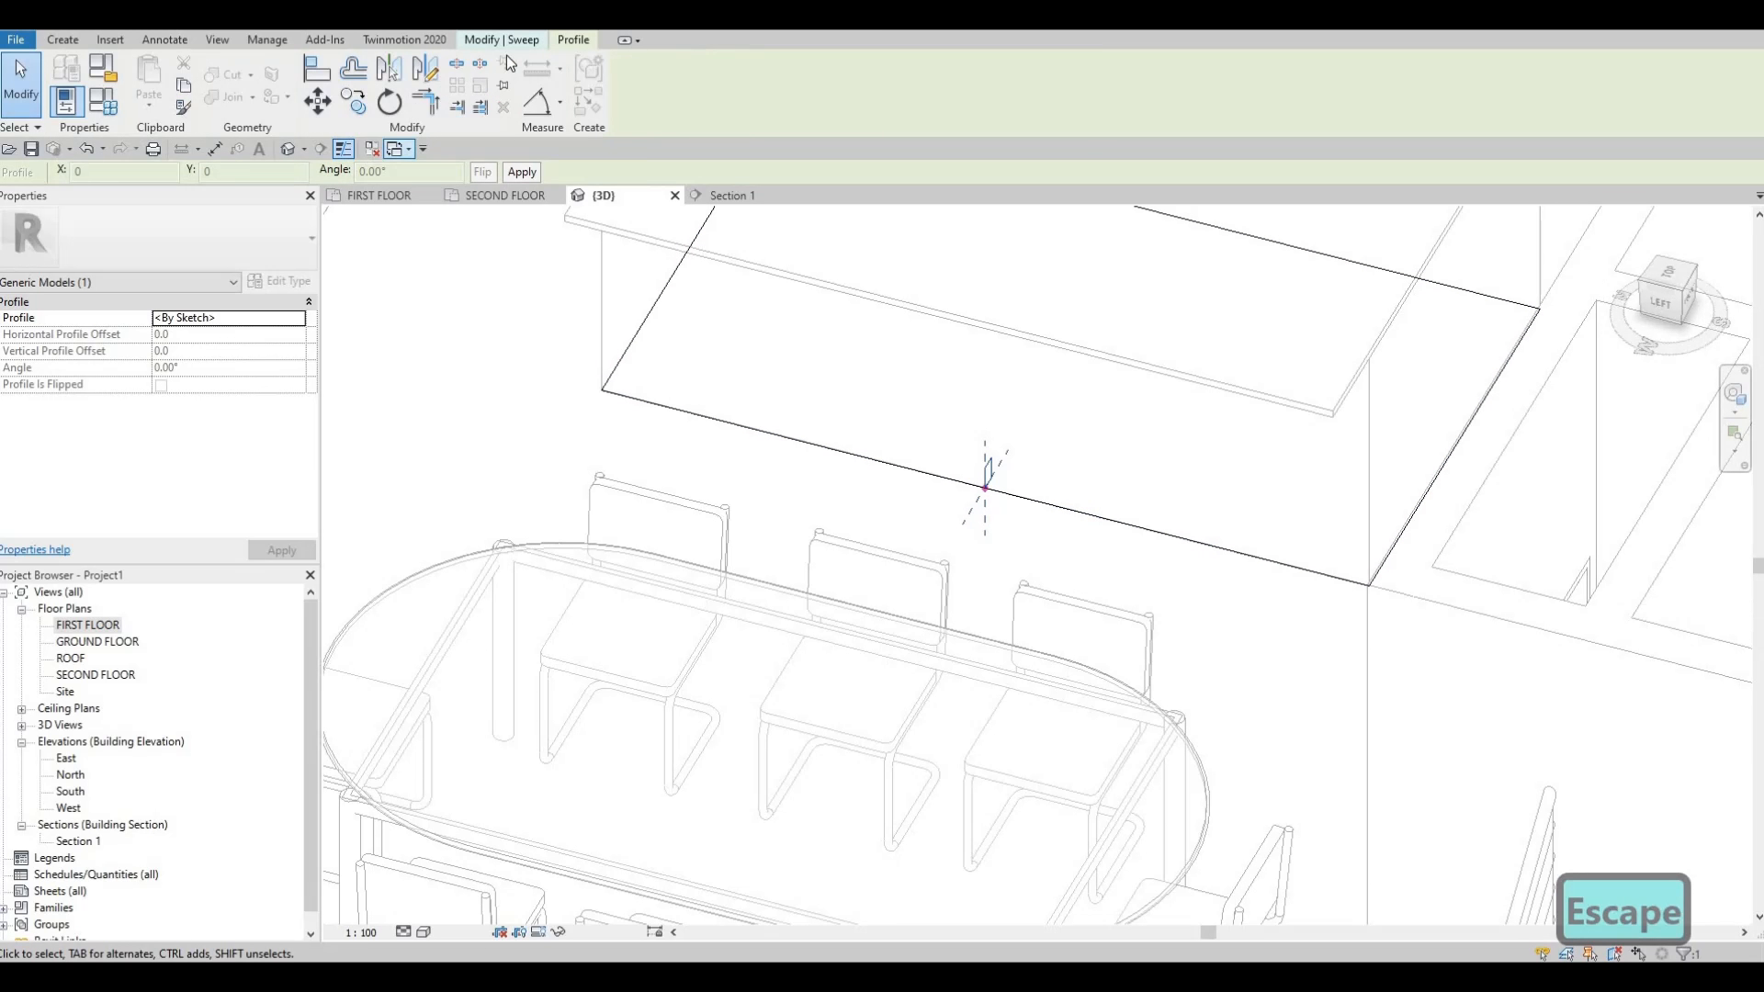
left_click(517, 40)
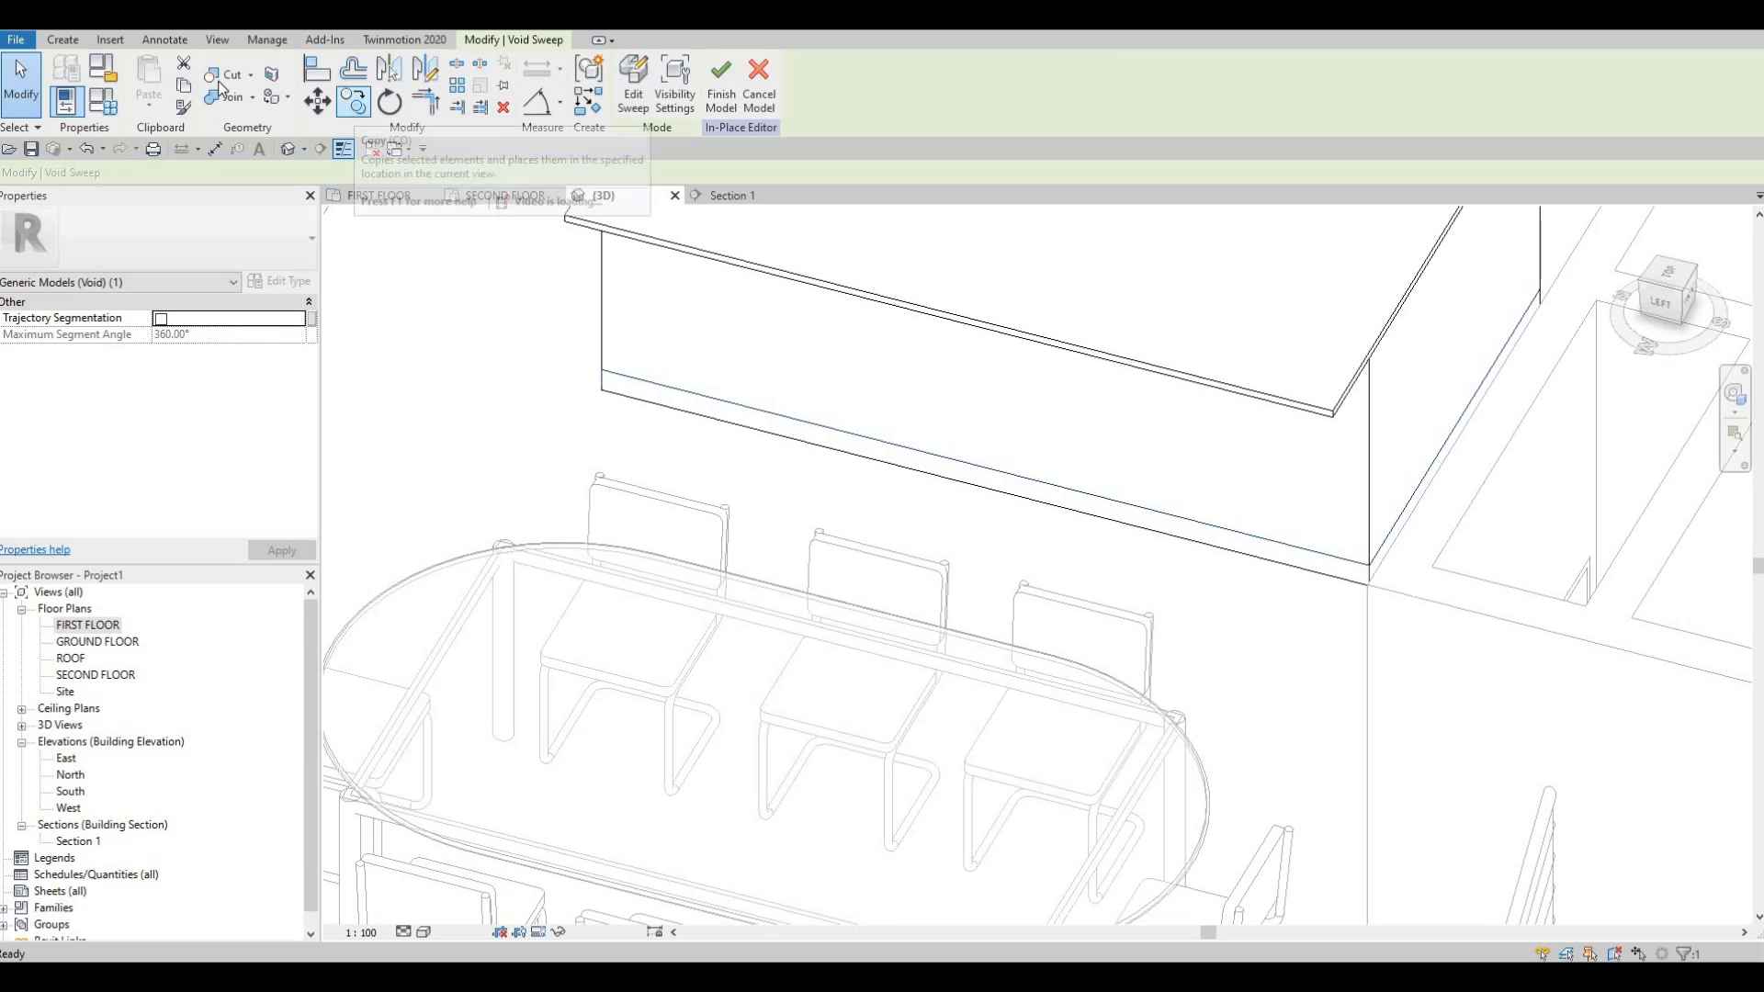
left_click(219, 81)
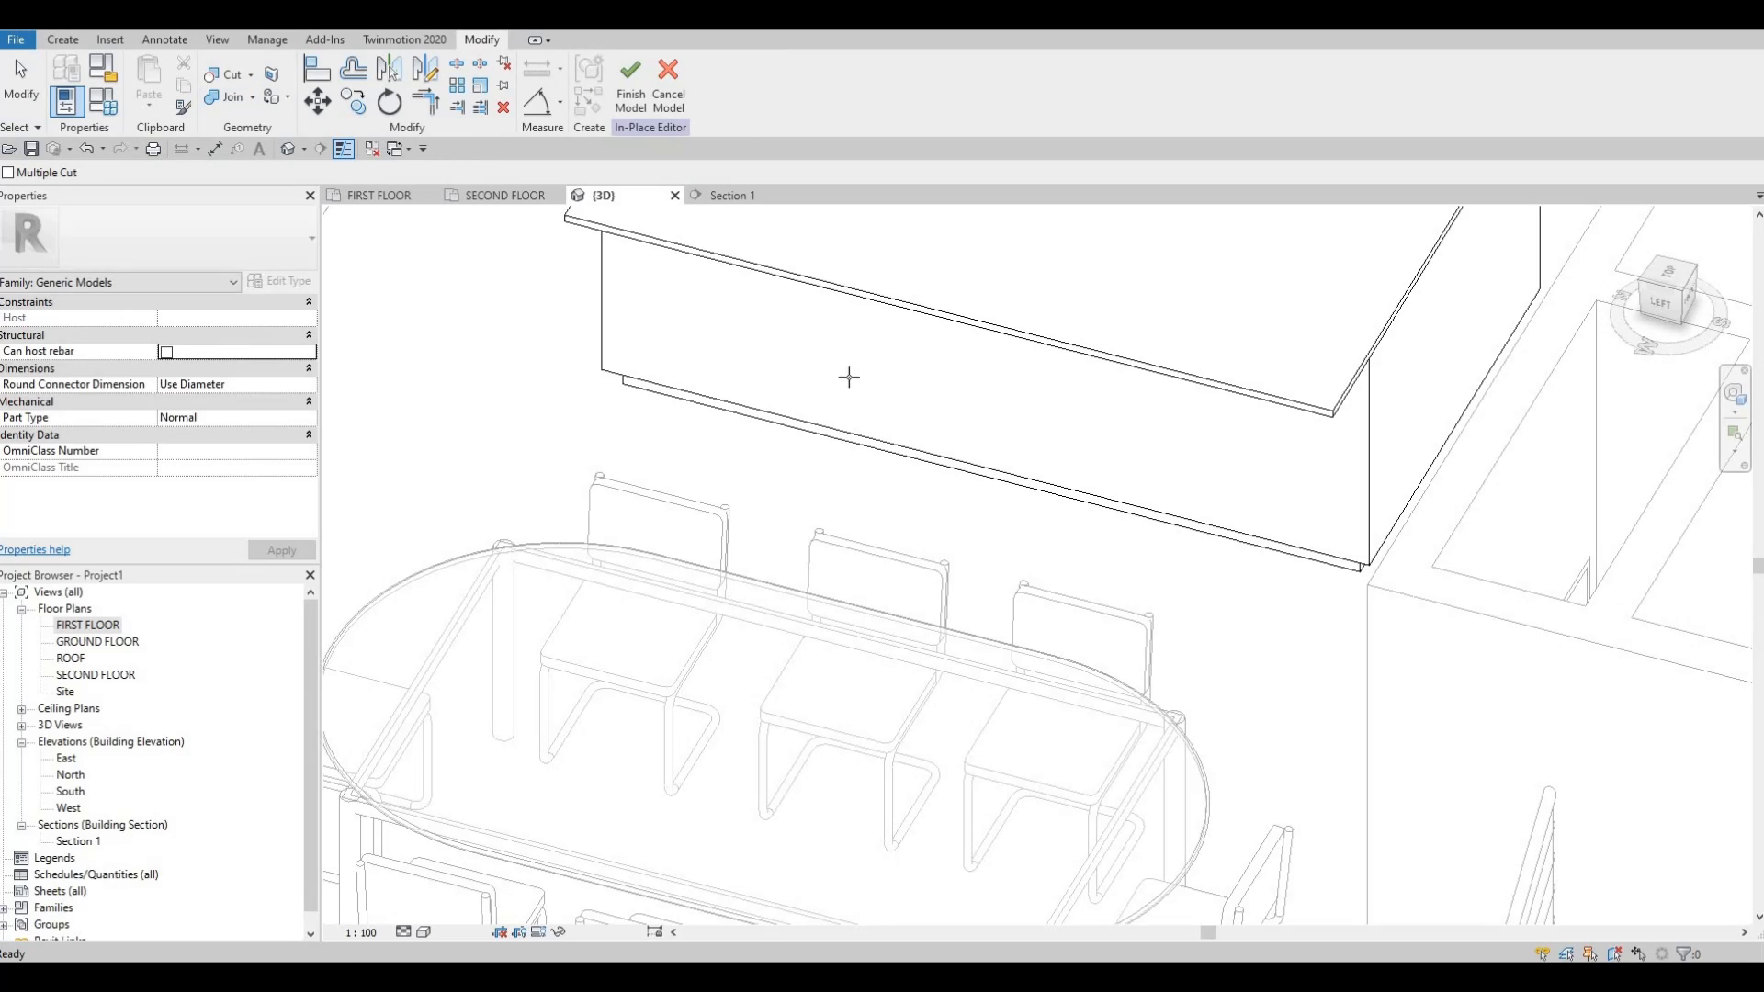
Finish the in-place island model and switch to the FIRST FLOOR plan view.
middle_click_drag(1071, 275, 772, 238, "shift")
left_click(630, 92)
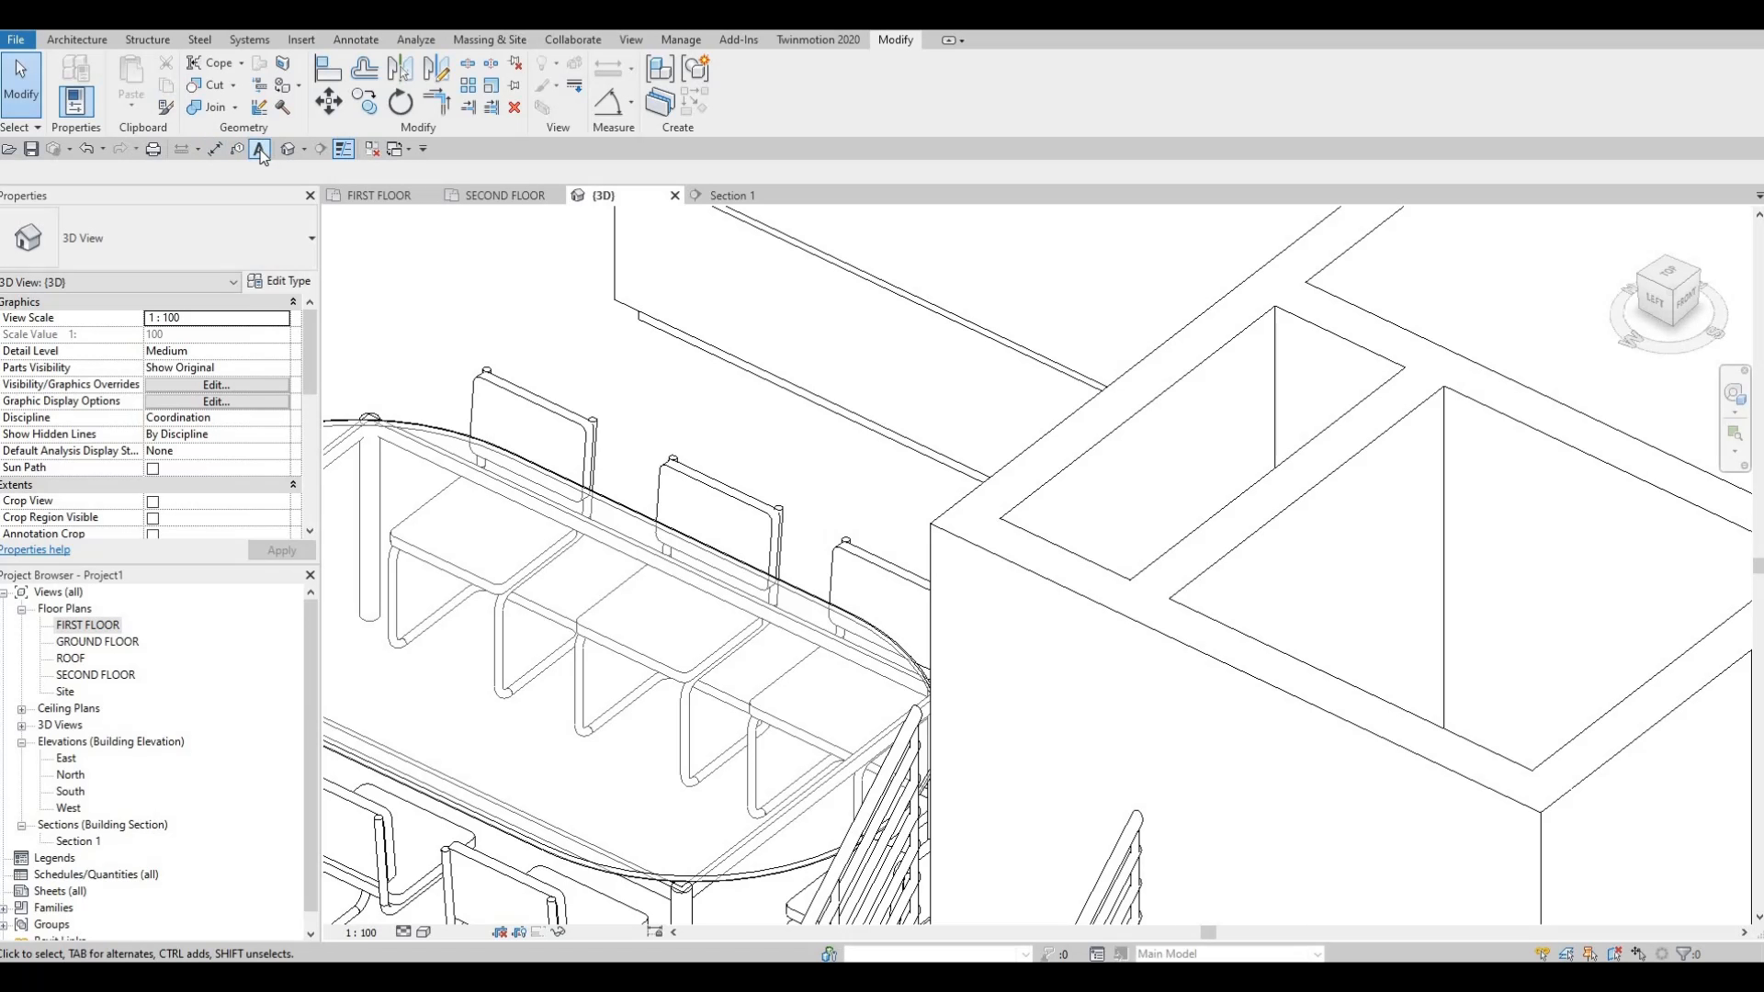
key("ctrl+Tab")
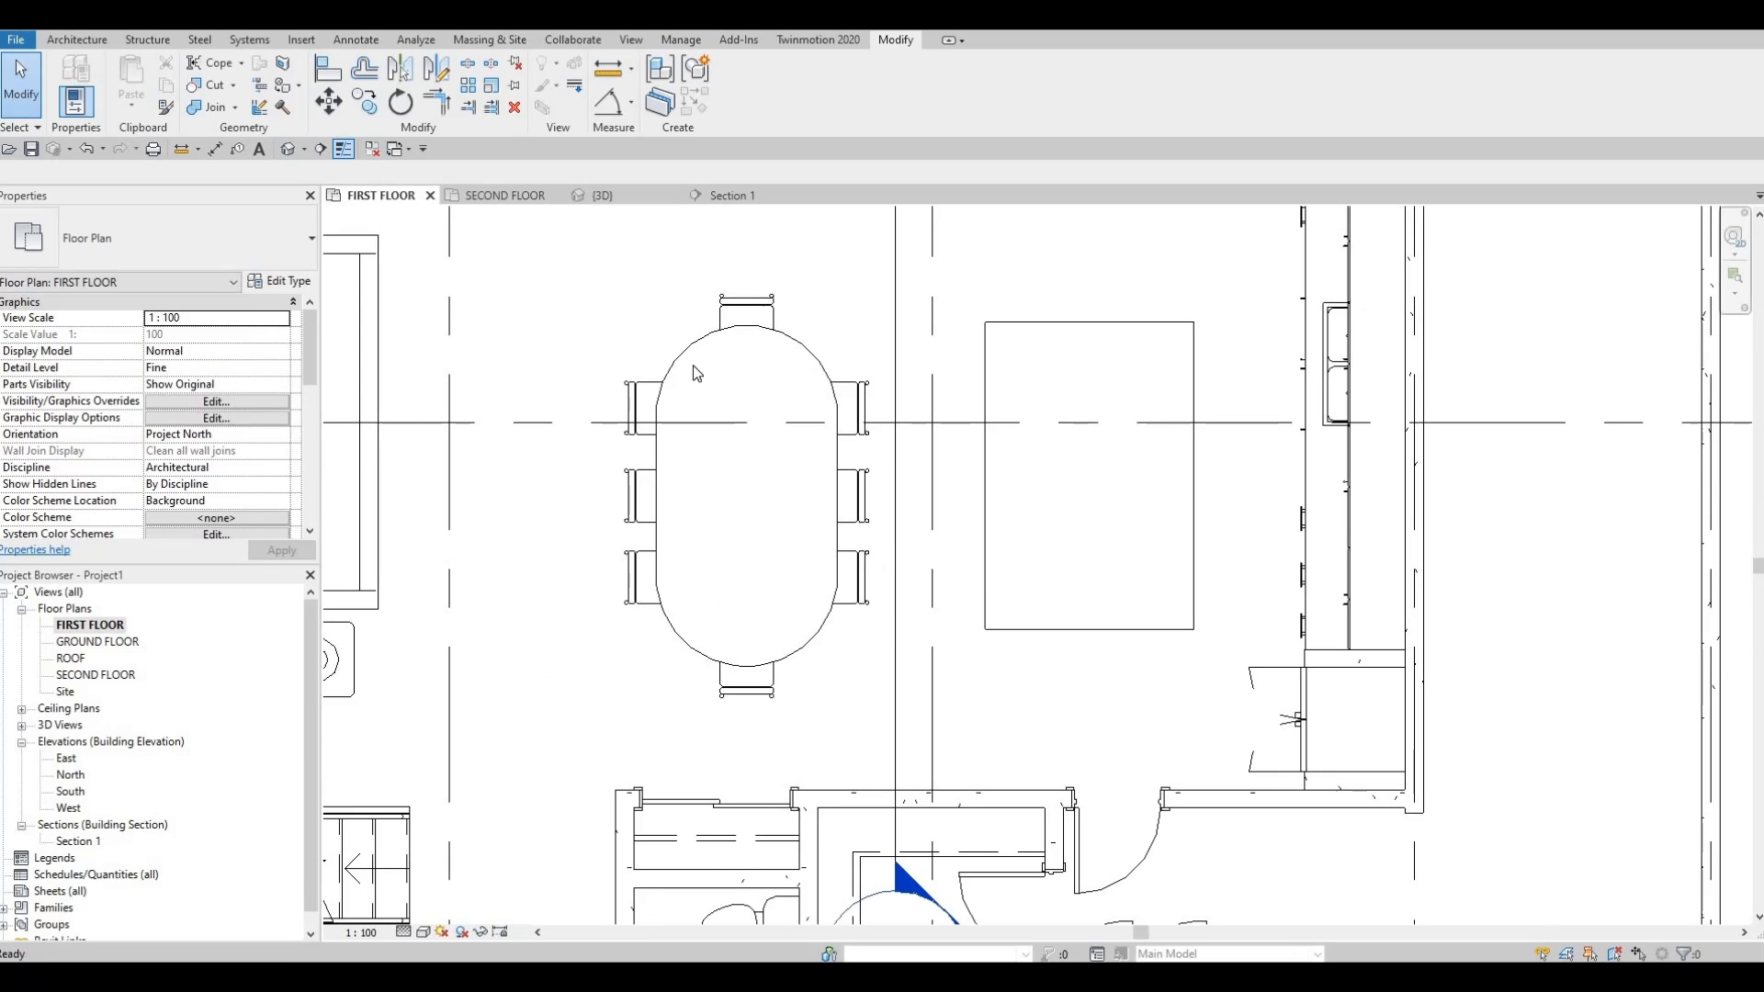
Browse the family library to the Seating folder under Furniture for loading a family.
scroll(771, 397, "down", 1)
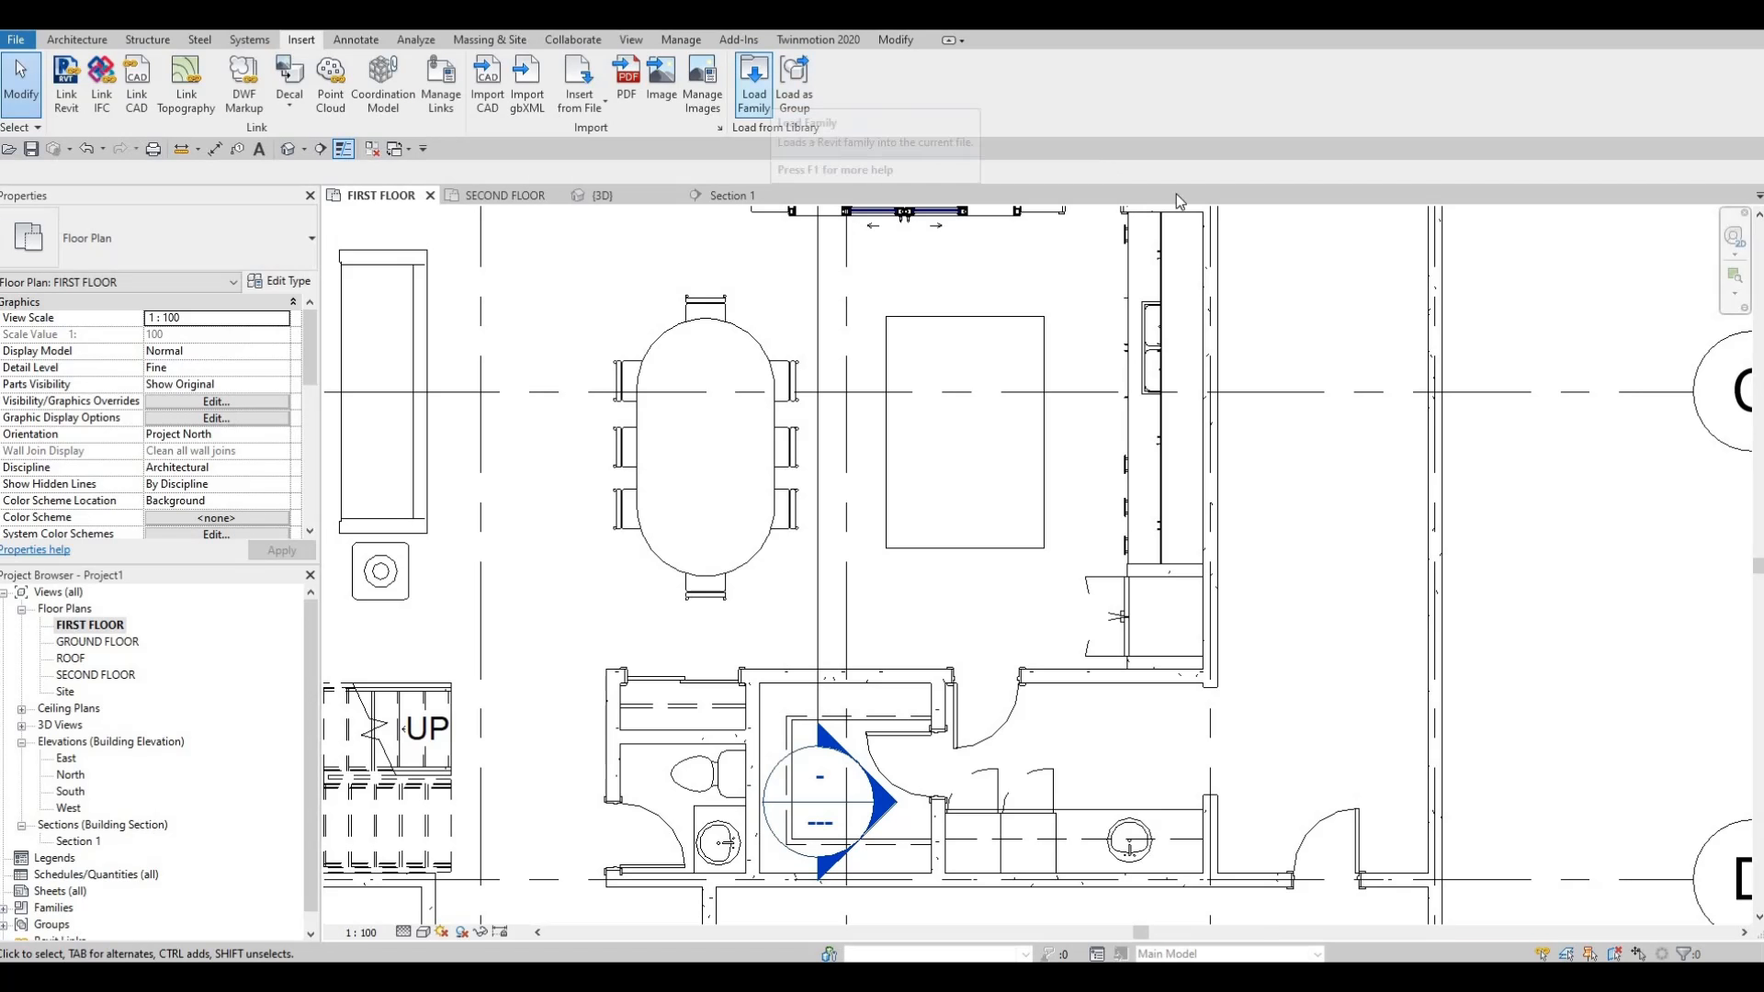
left_click(754, 82)
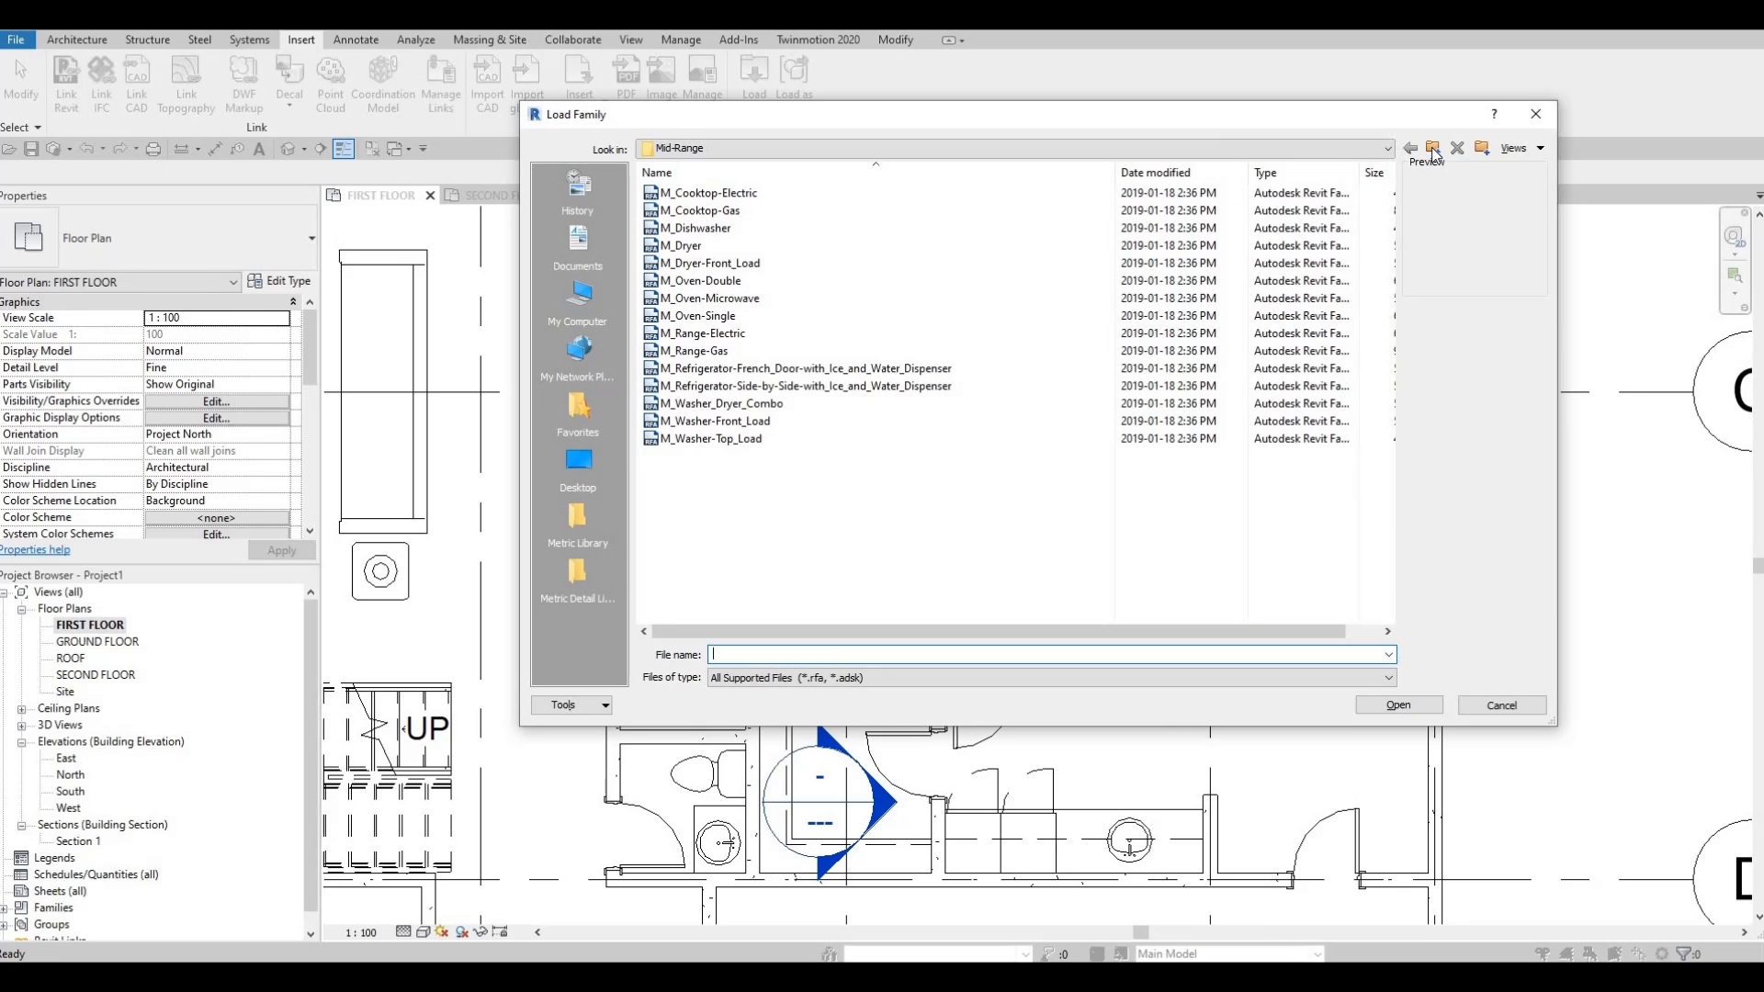
left_click(1433, 148)
left_click(1432, 148)
left_click(1432, 148)
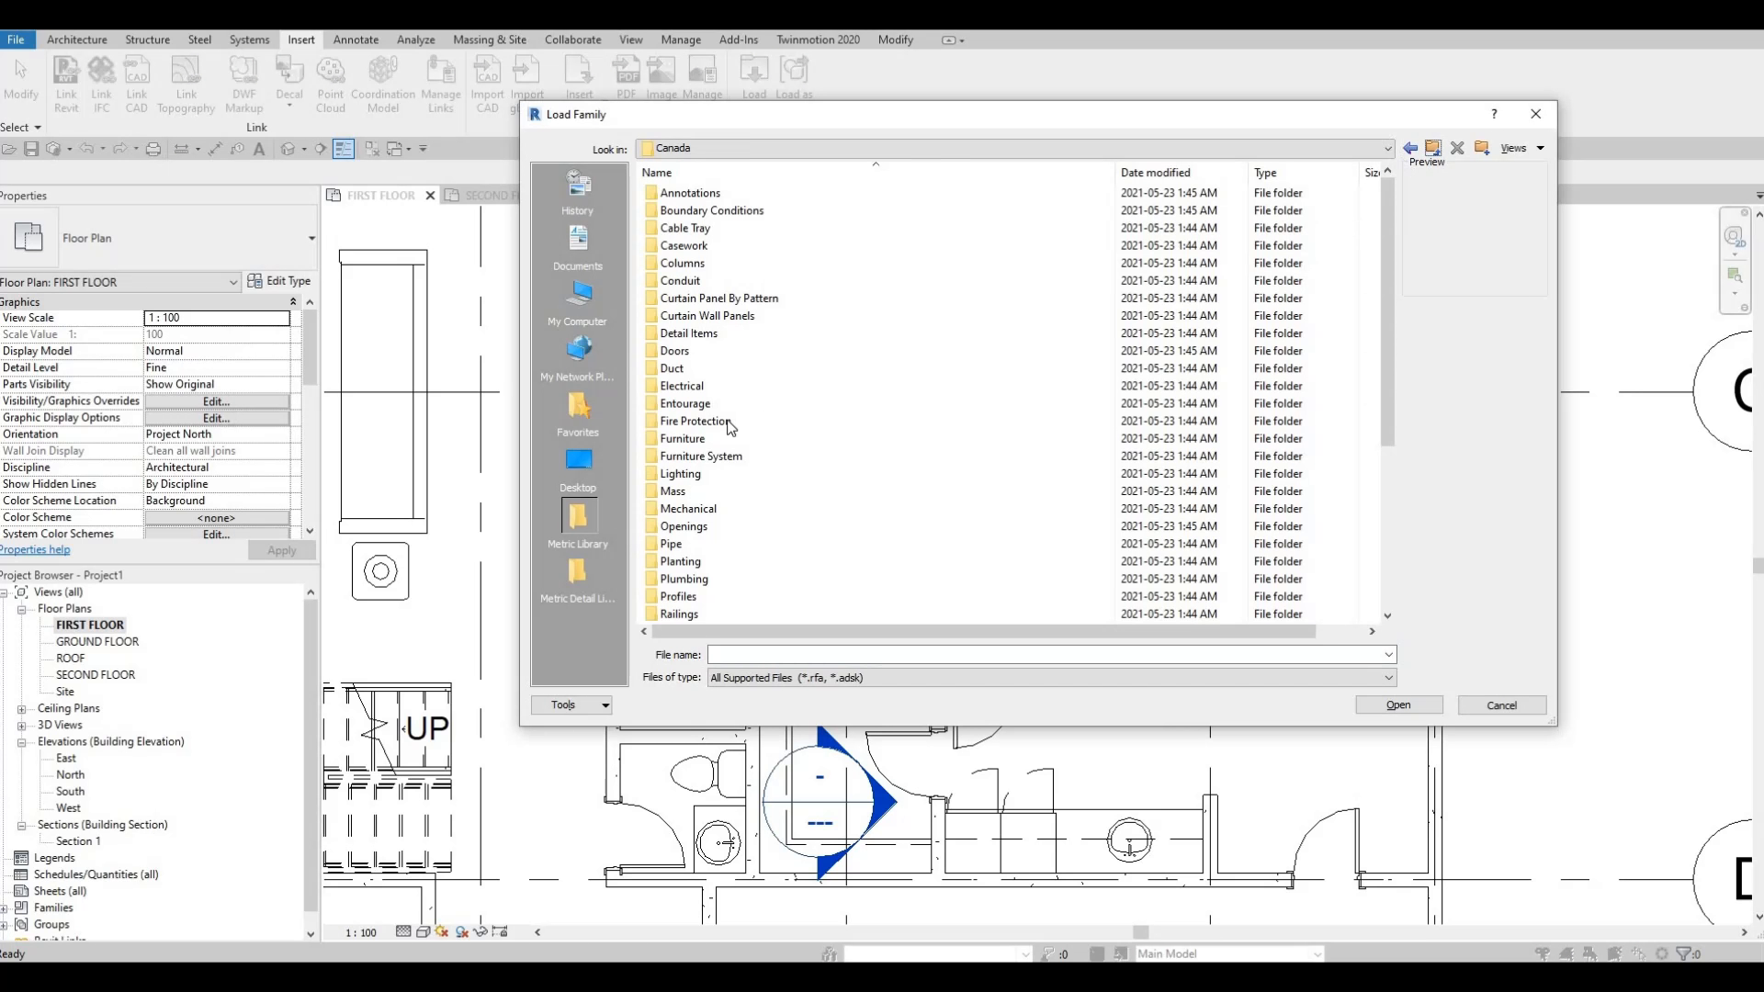
double_click(708, 436)
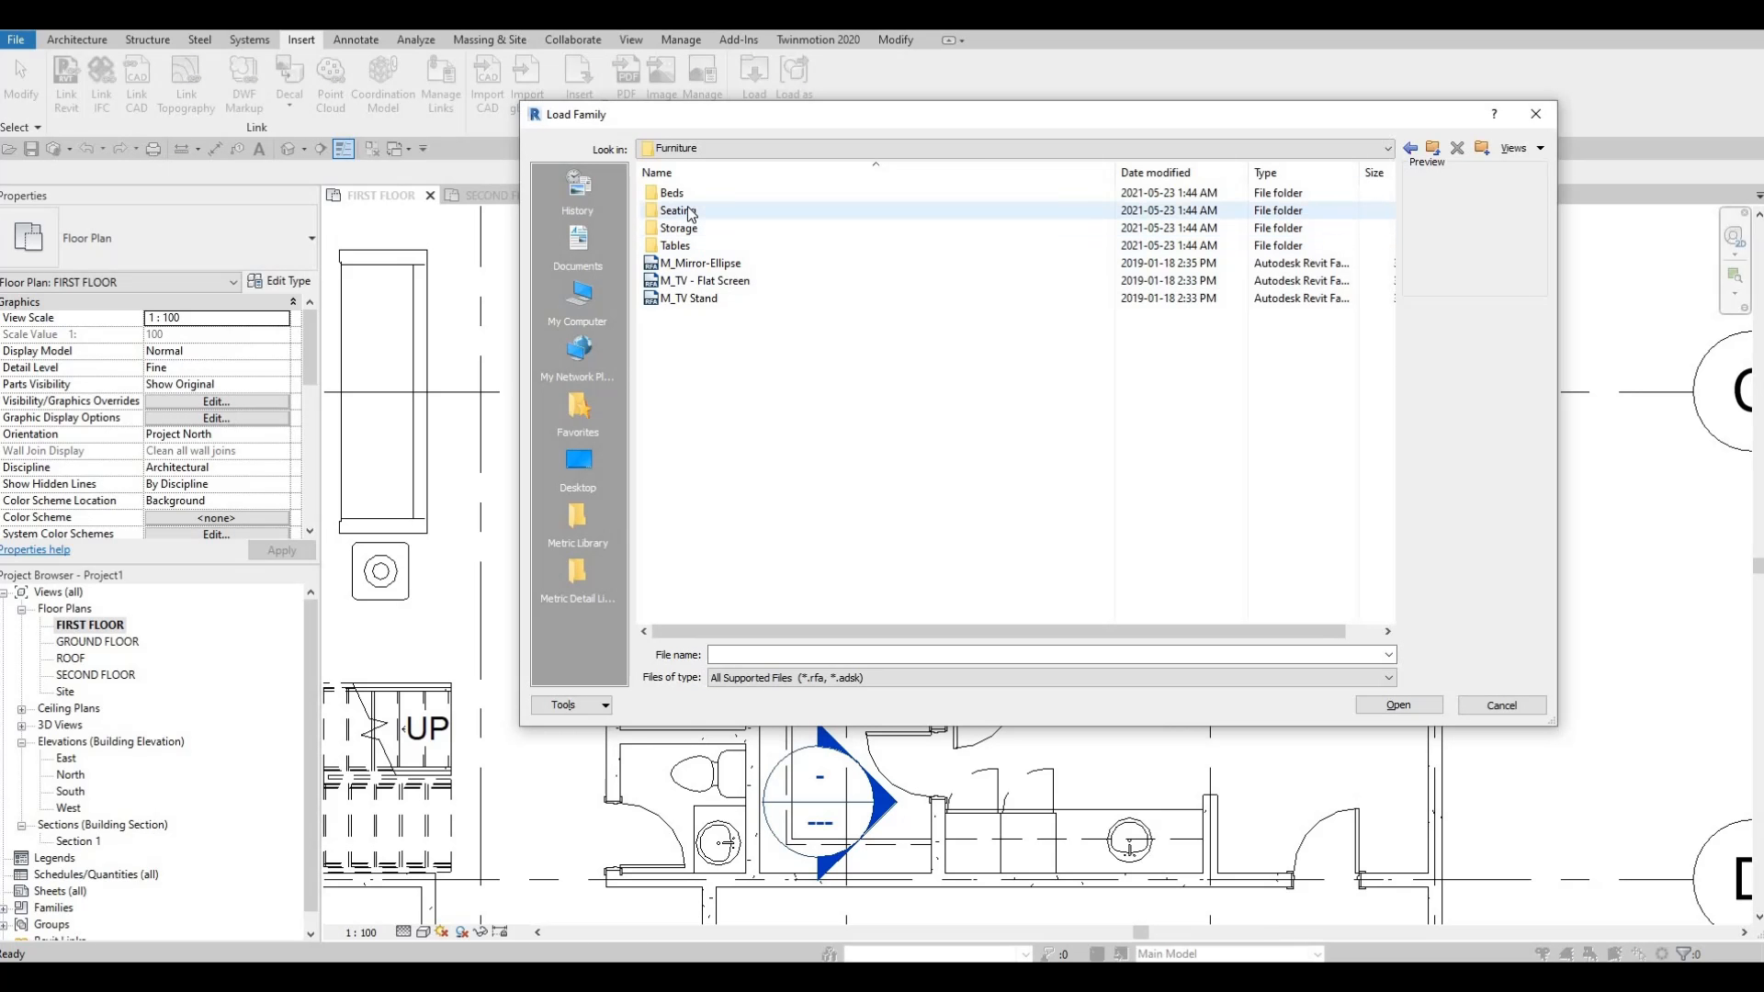
double_click(710, 214)
Preview the chair families and load M_Chair-Stacking into the project.
left_click(709, 215)
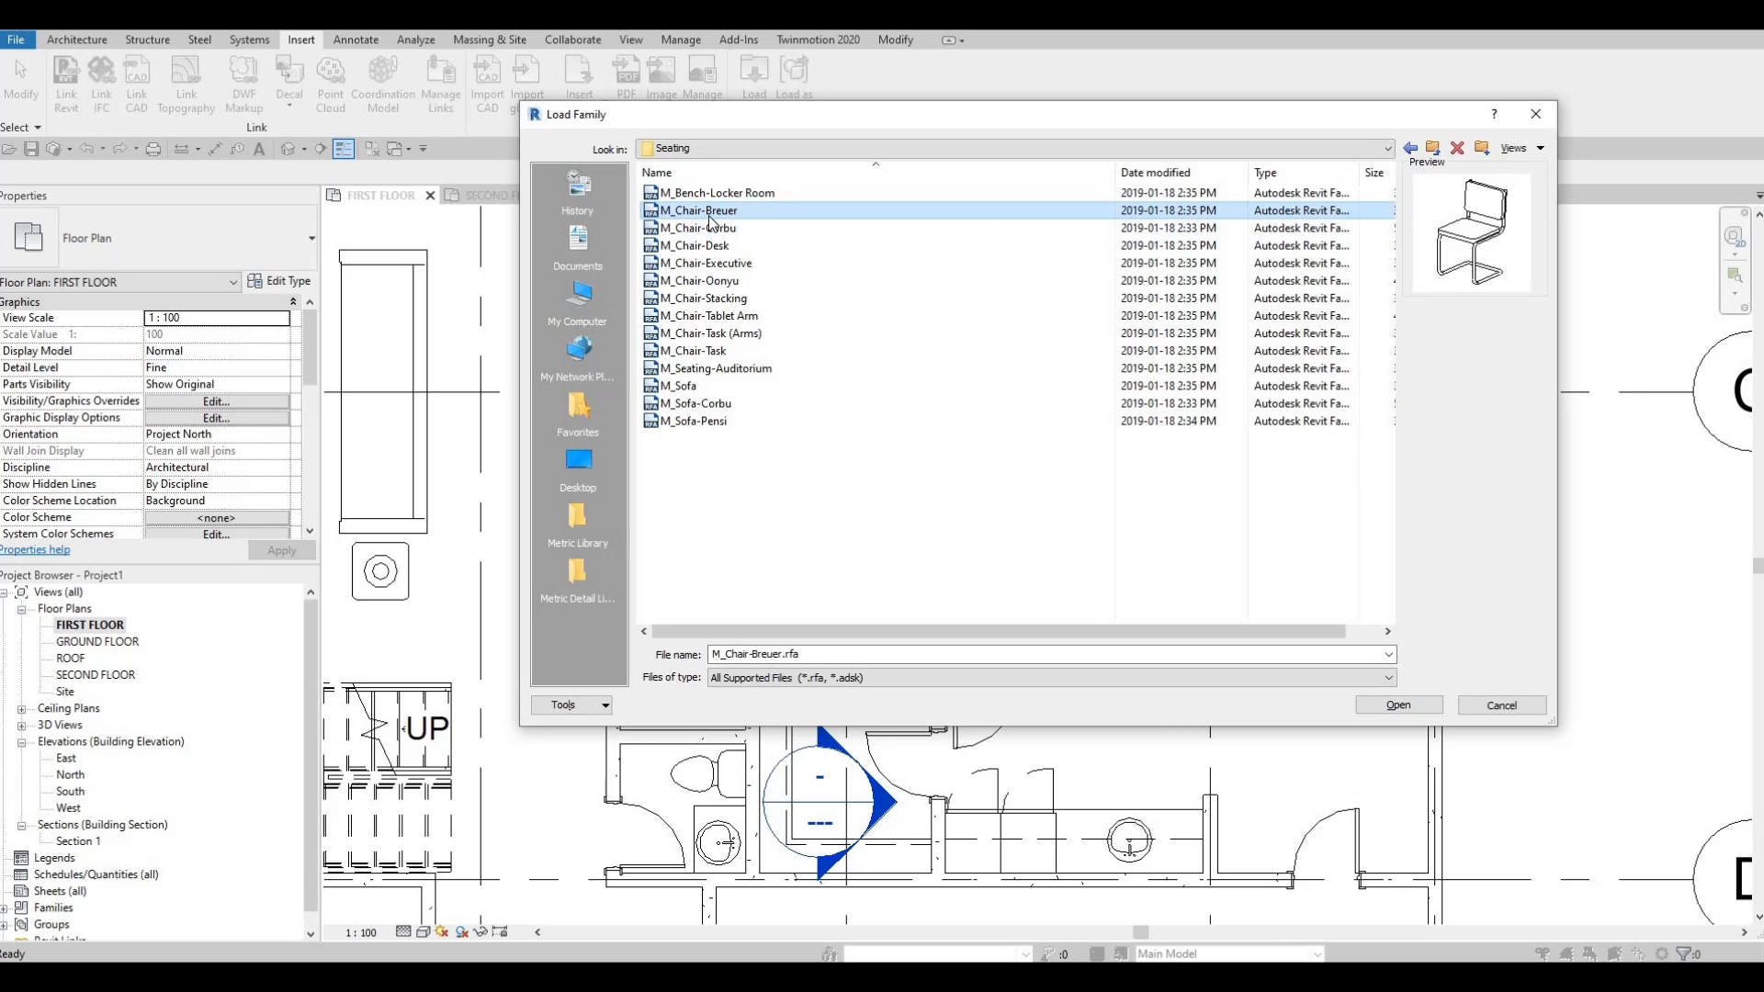
key("Down")
key("Down")
key("Down")
key("Down")
key("Down")
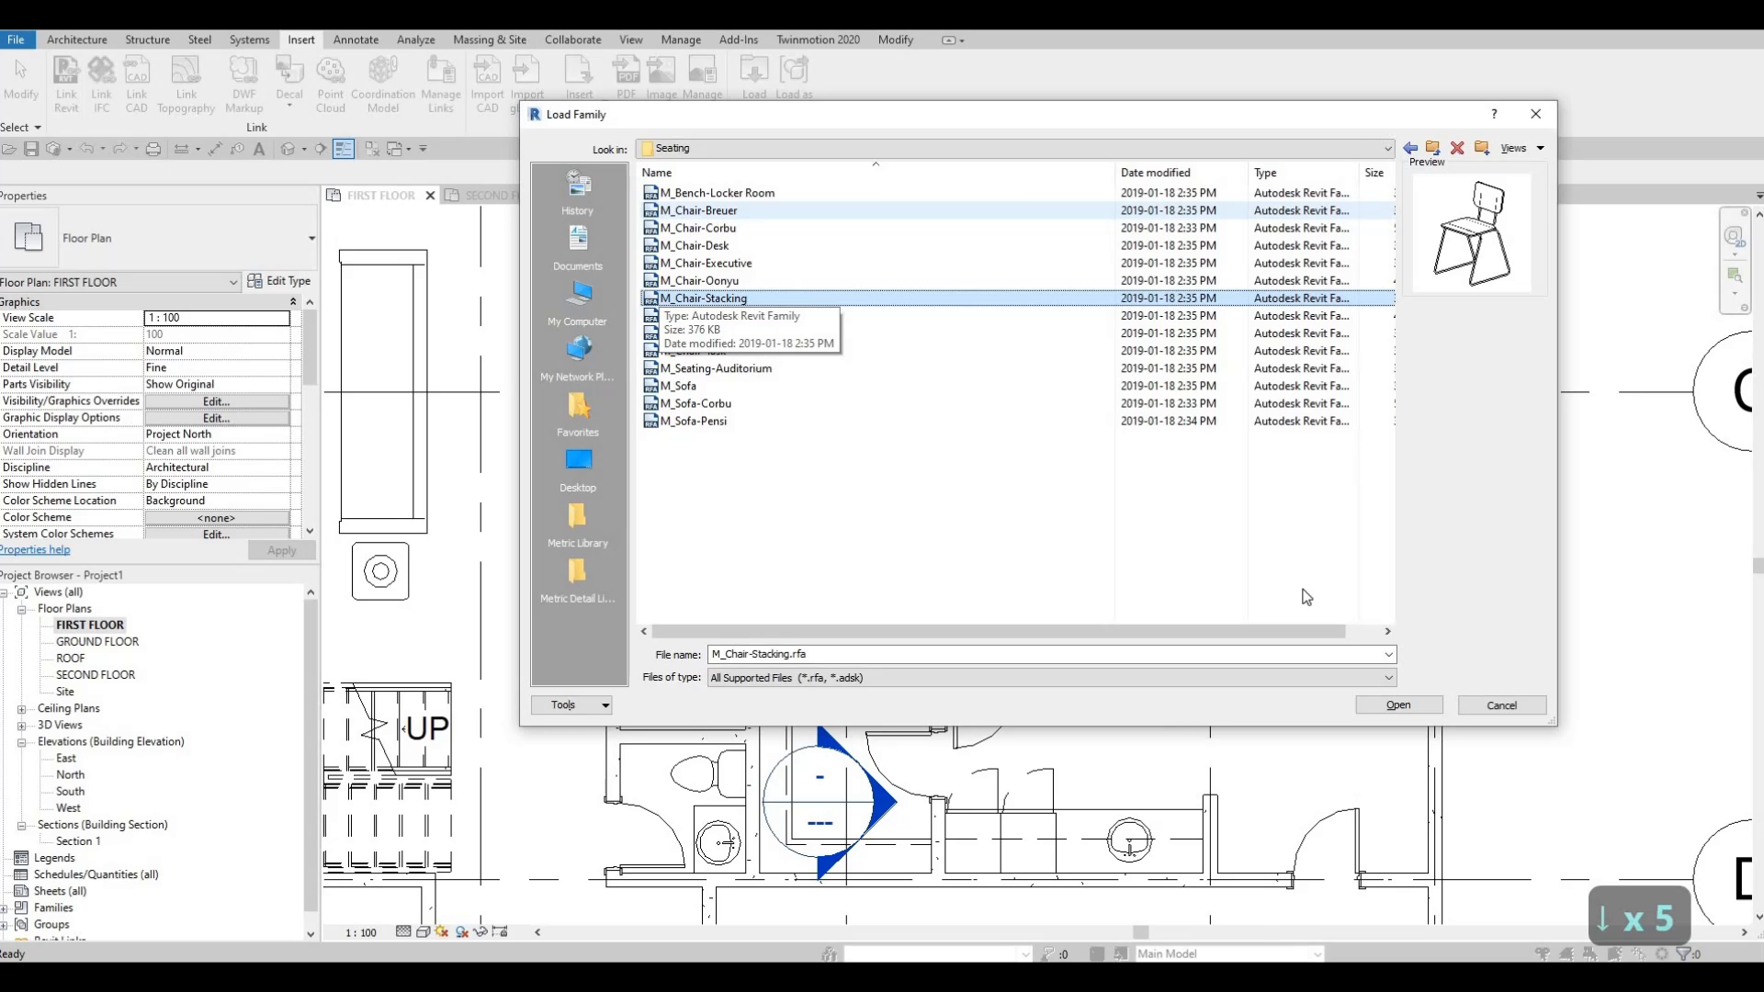
left_click(1390, 700)
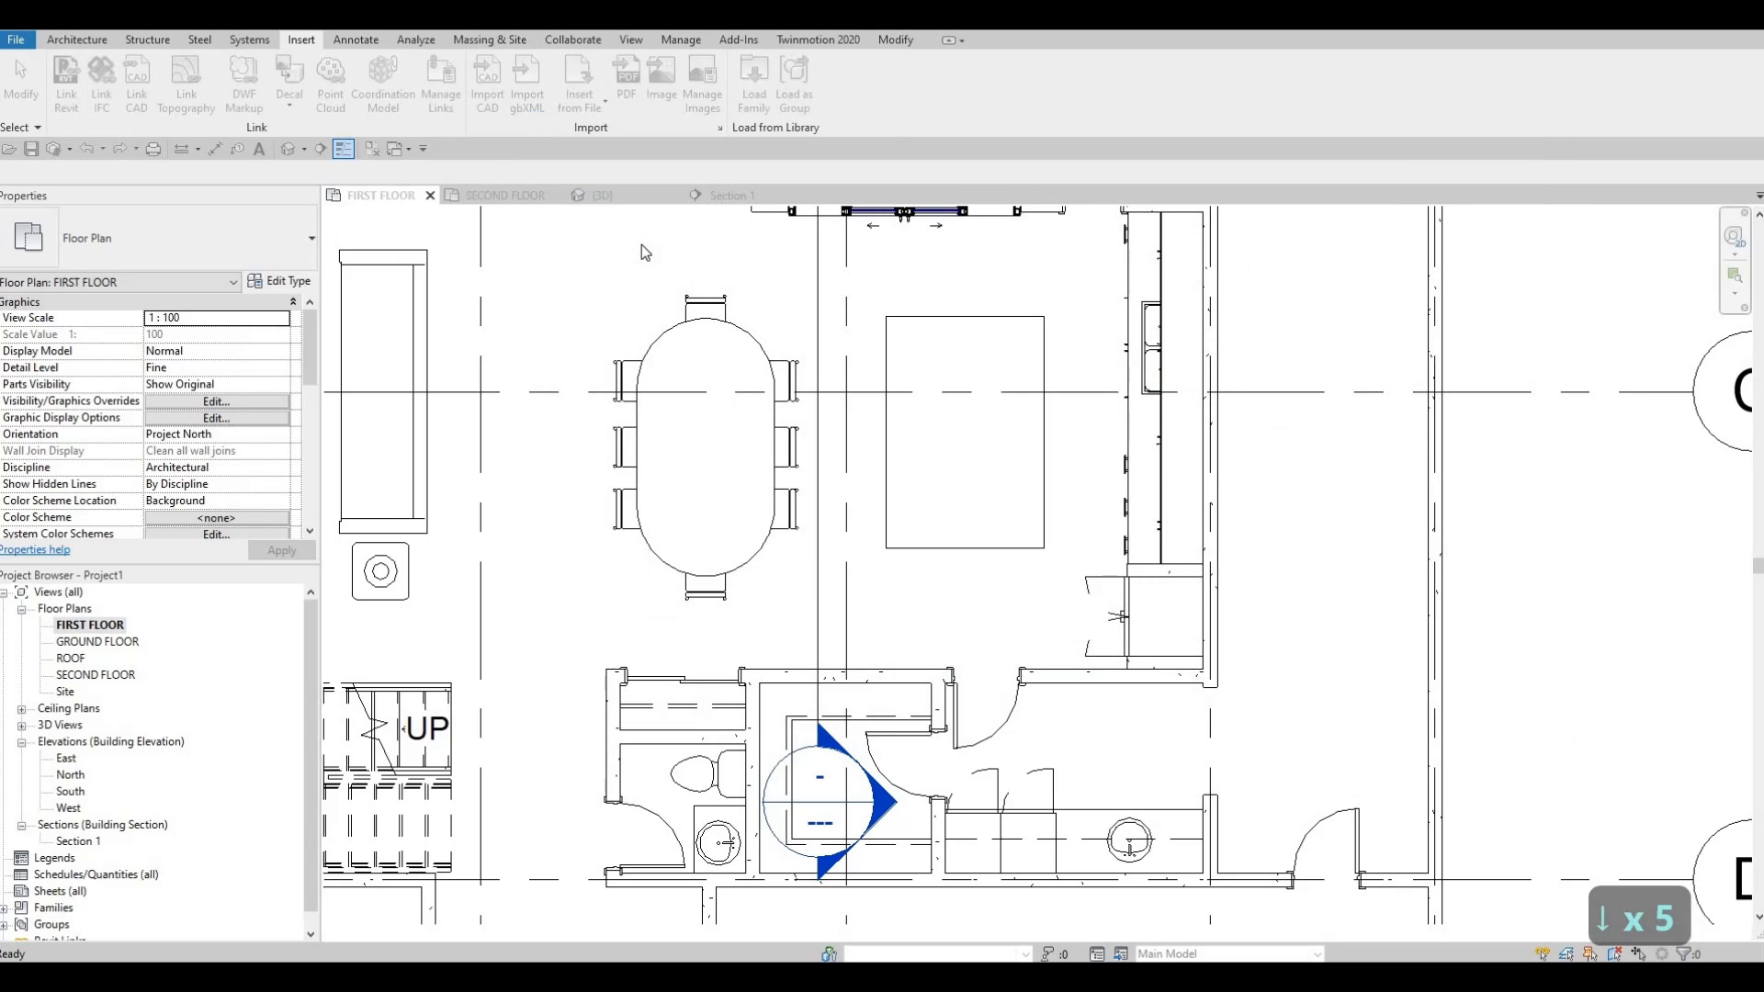
Place three M_Chair-Stacking chairs in a row along the island side nearest the dining table, rotated to face the island.
key("c")
key("m")
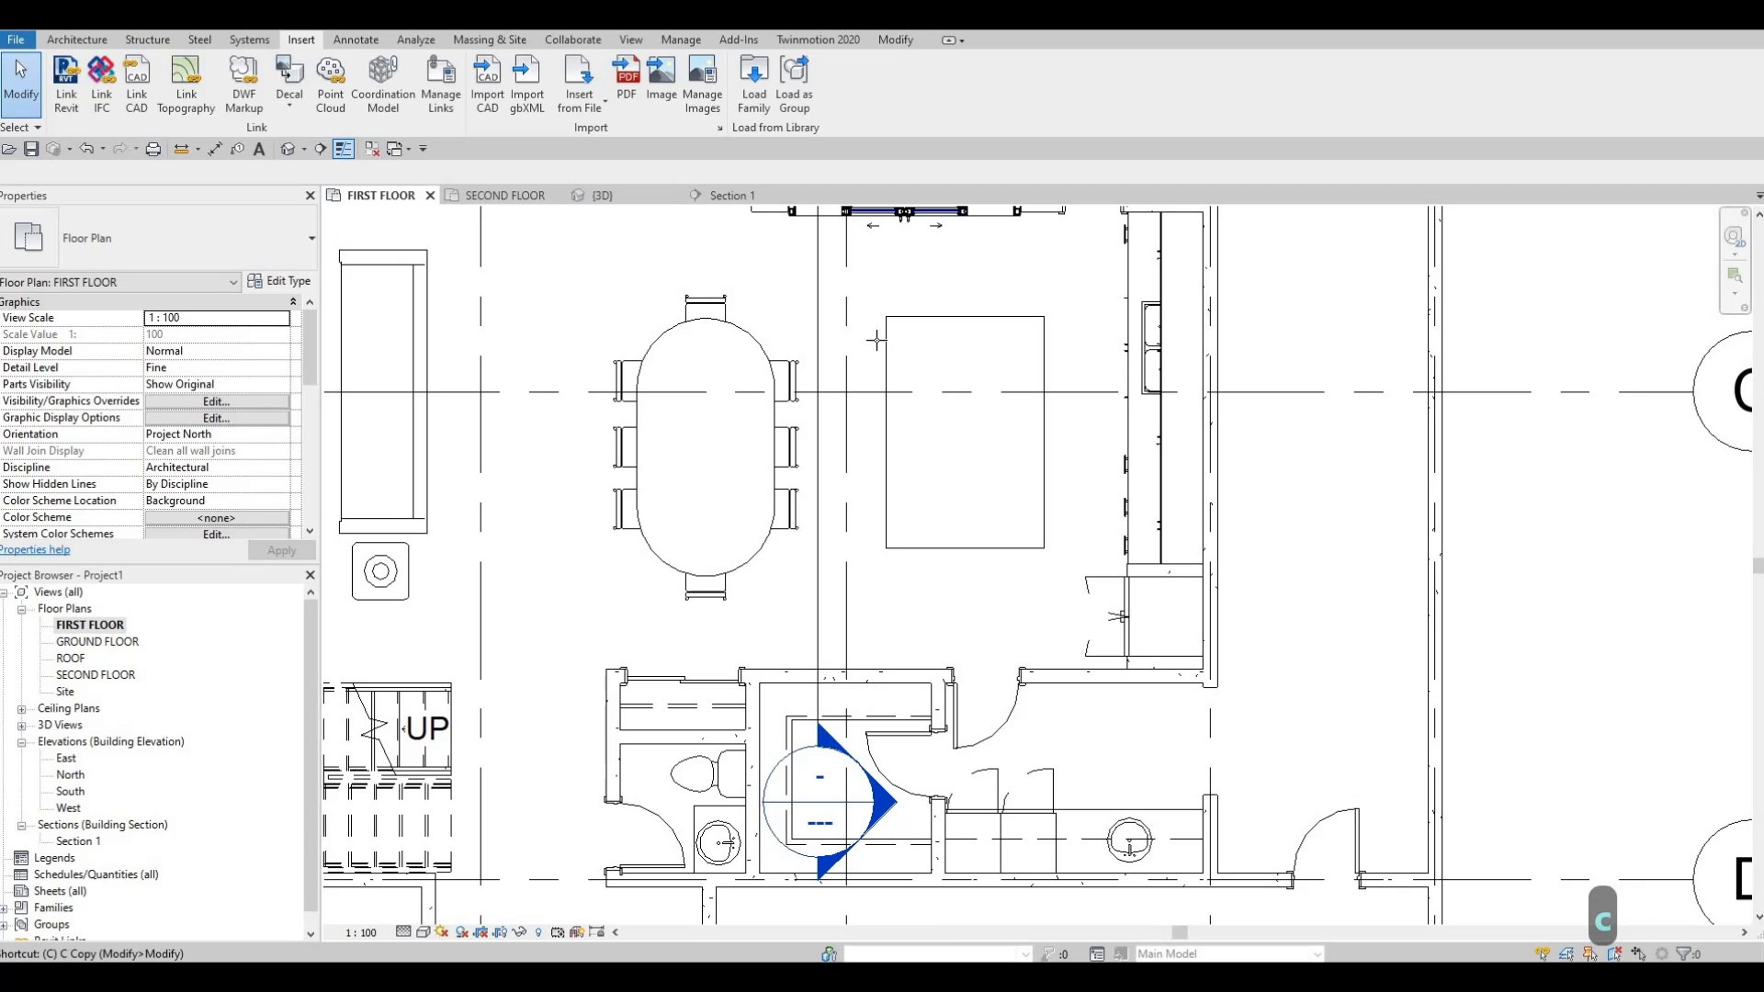
scroll(870, 350, "up", 1)
key("space")
key("space")
key("space")
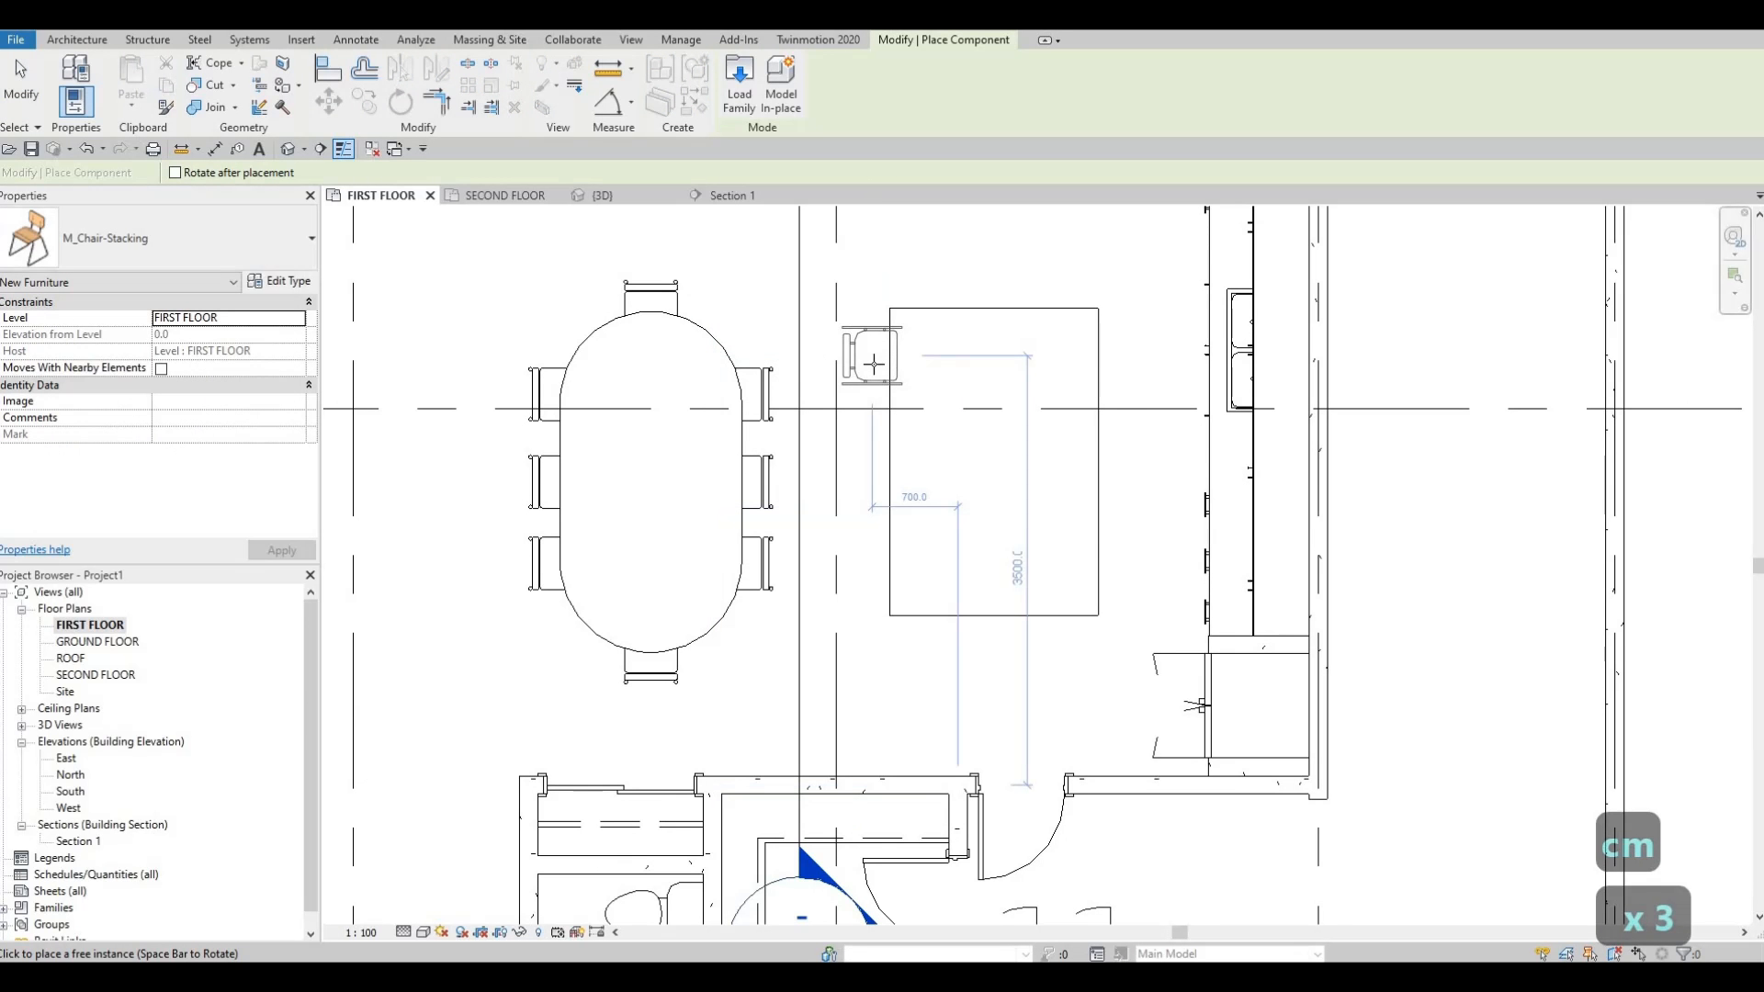
left_click(870, 377)
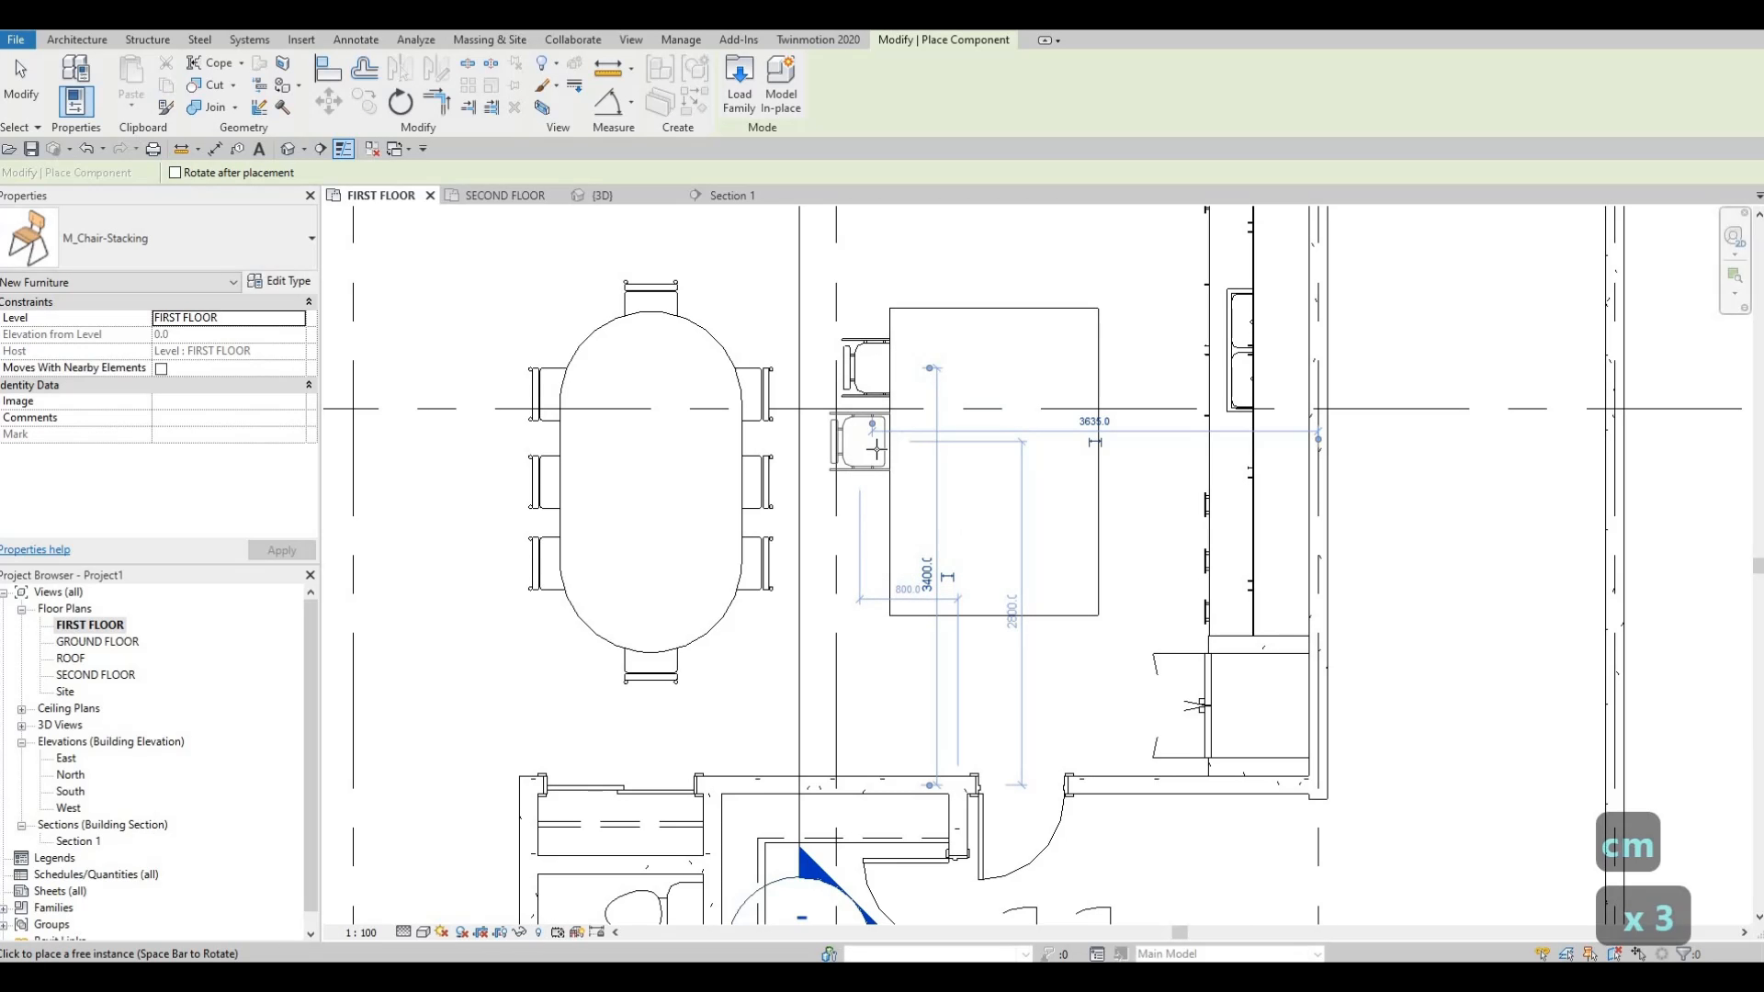
left_click(880, 520)
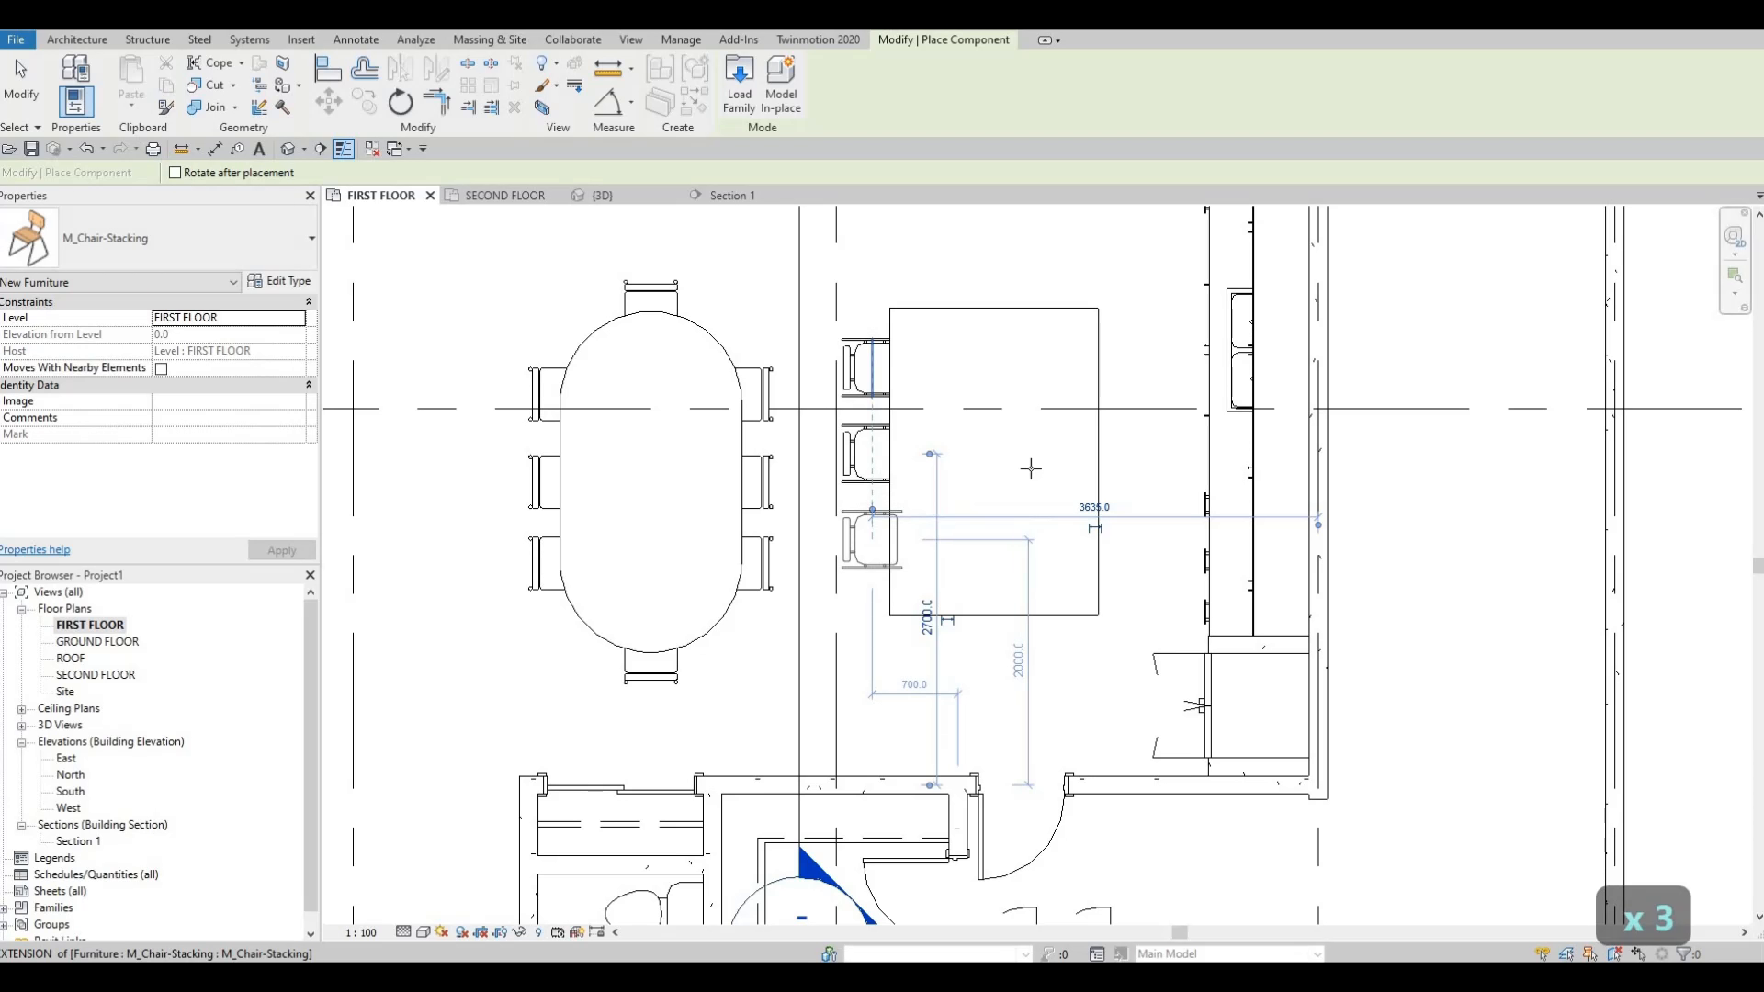
key("Escape")
key("Escape")
key("Escape")
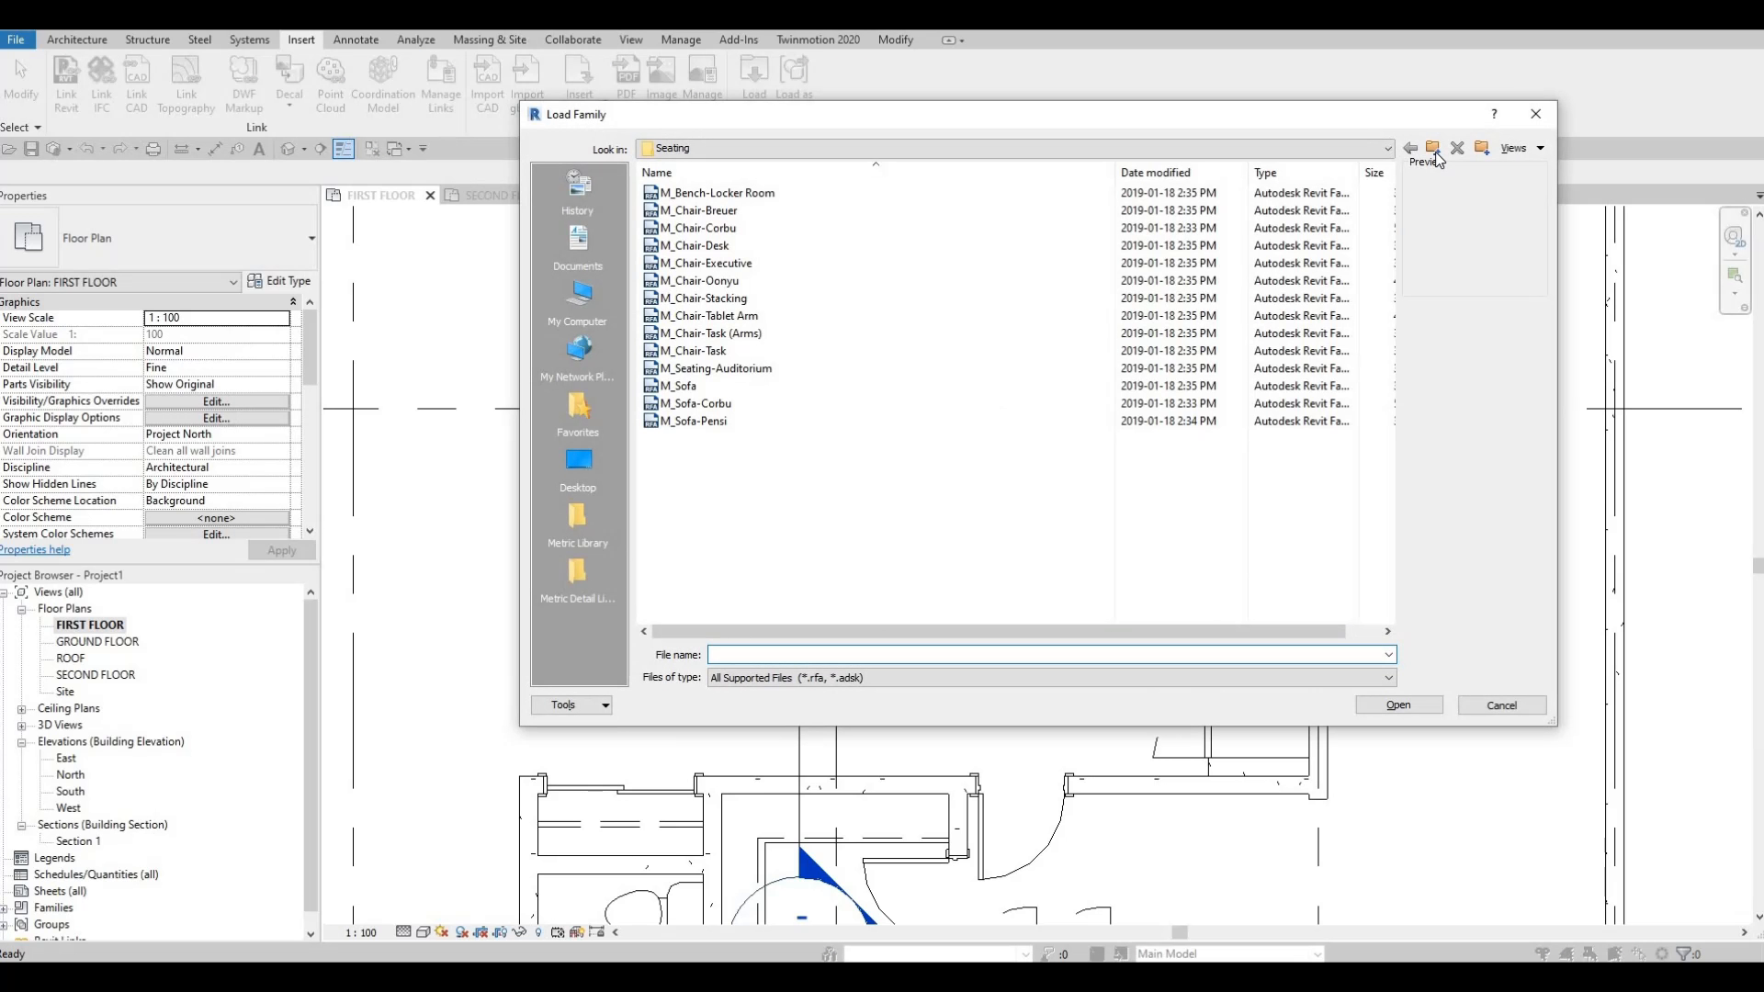
Load the M_Cooktop-Gas family from the Mid-Range folder under Specialty Equipment, Domestic, and leave component placement.
left_click(1434, 152)
left_click(1433, 151)
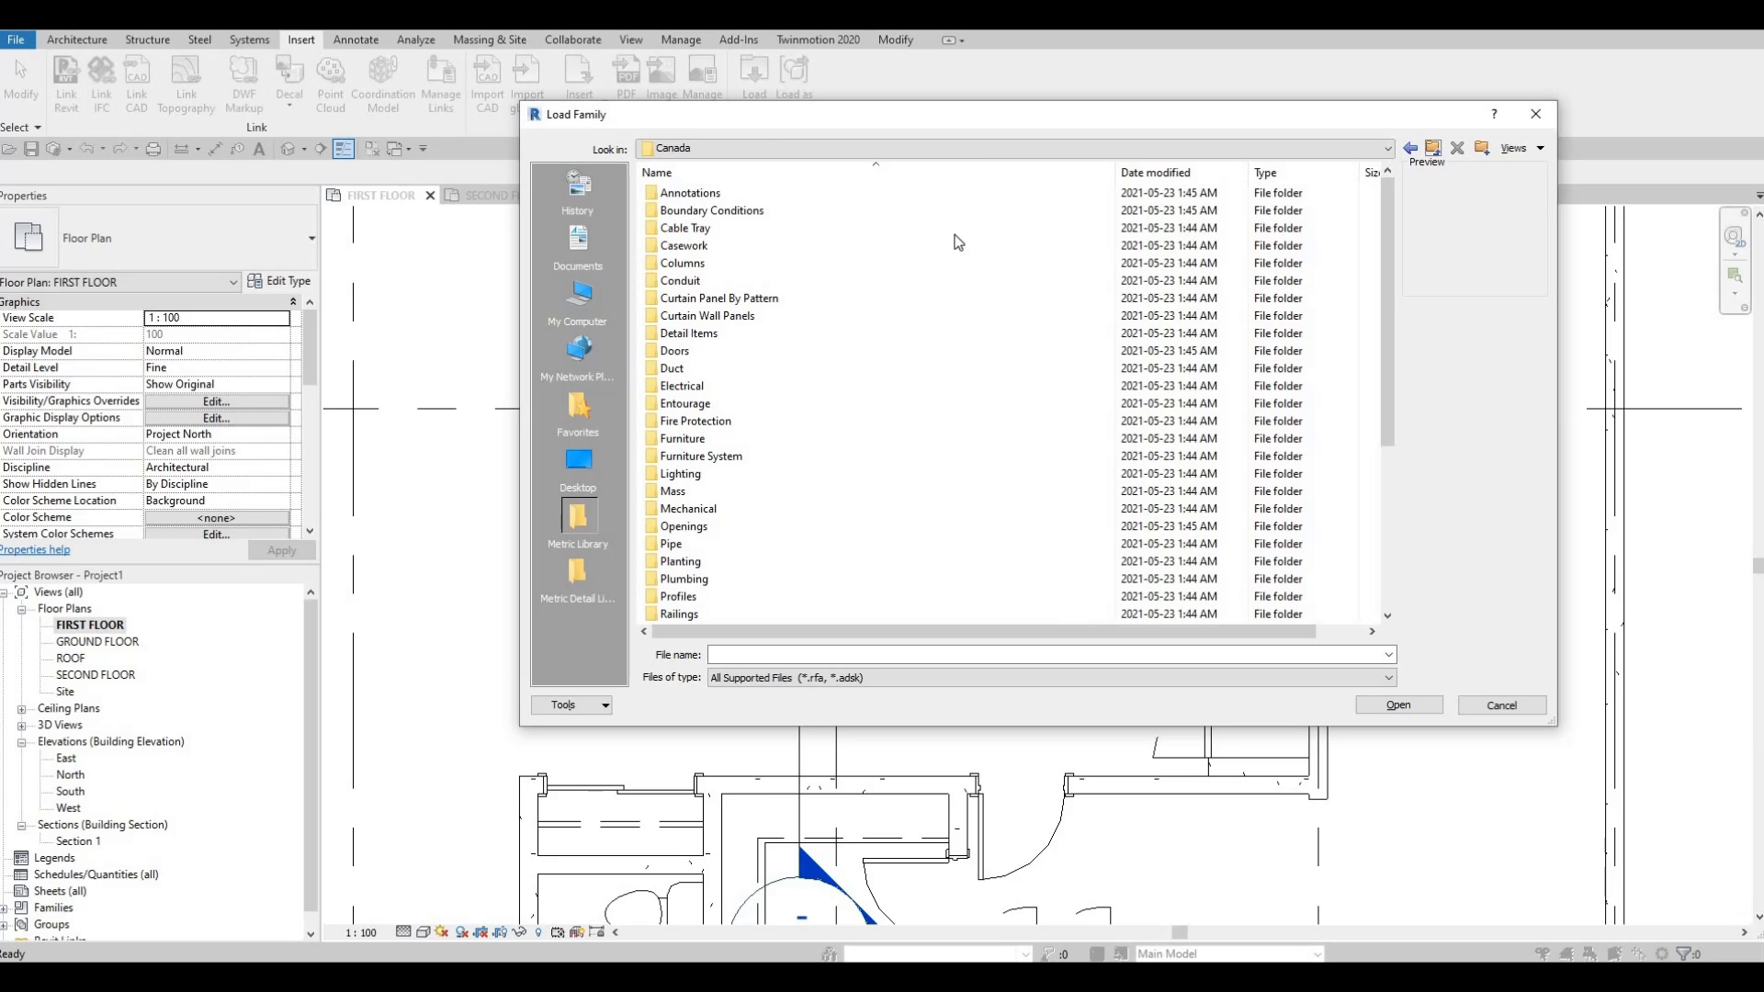
scroll(730, 367, "down", 5)
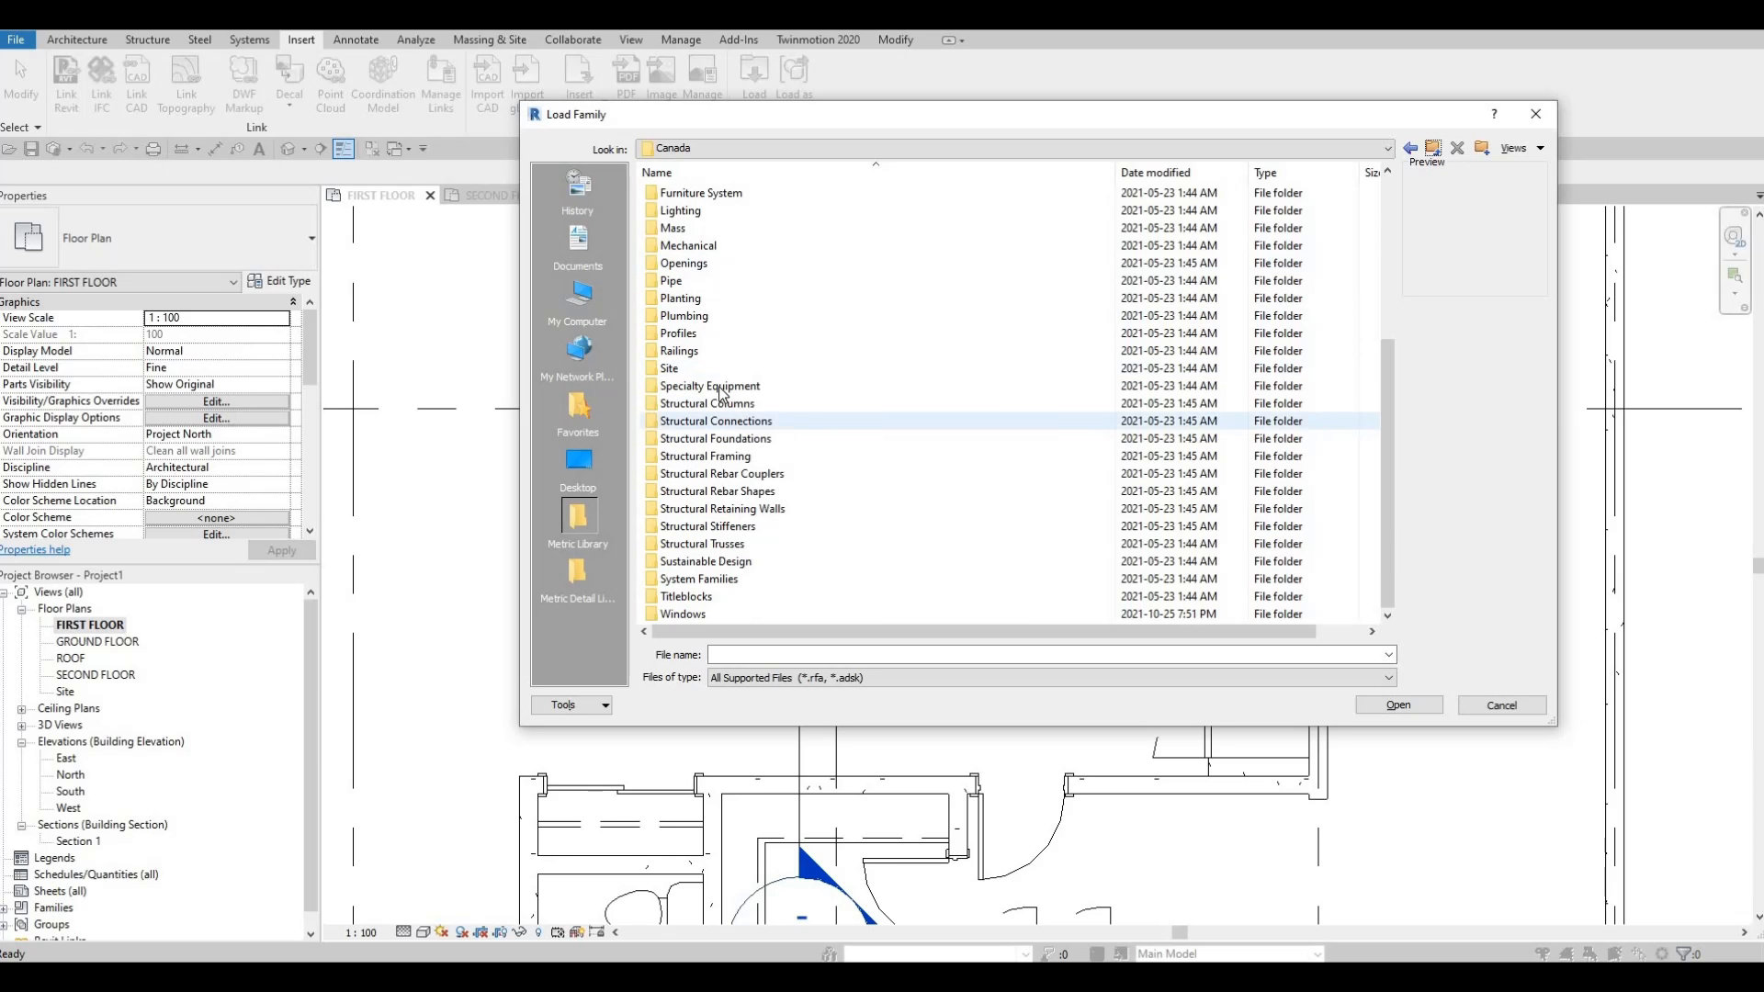
double_click(722, 387)
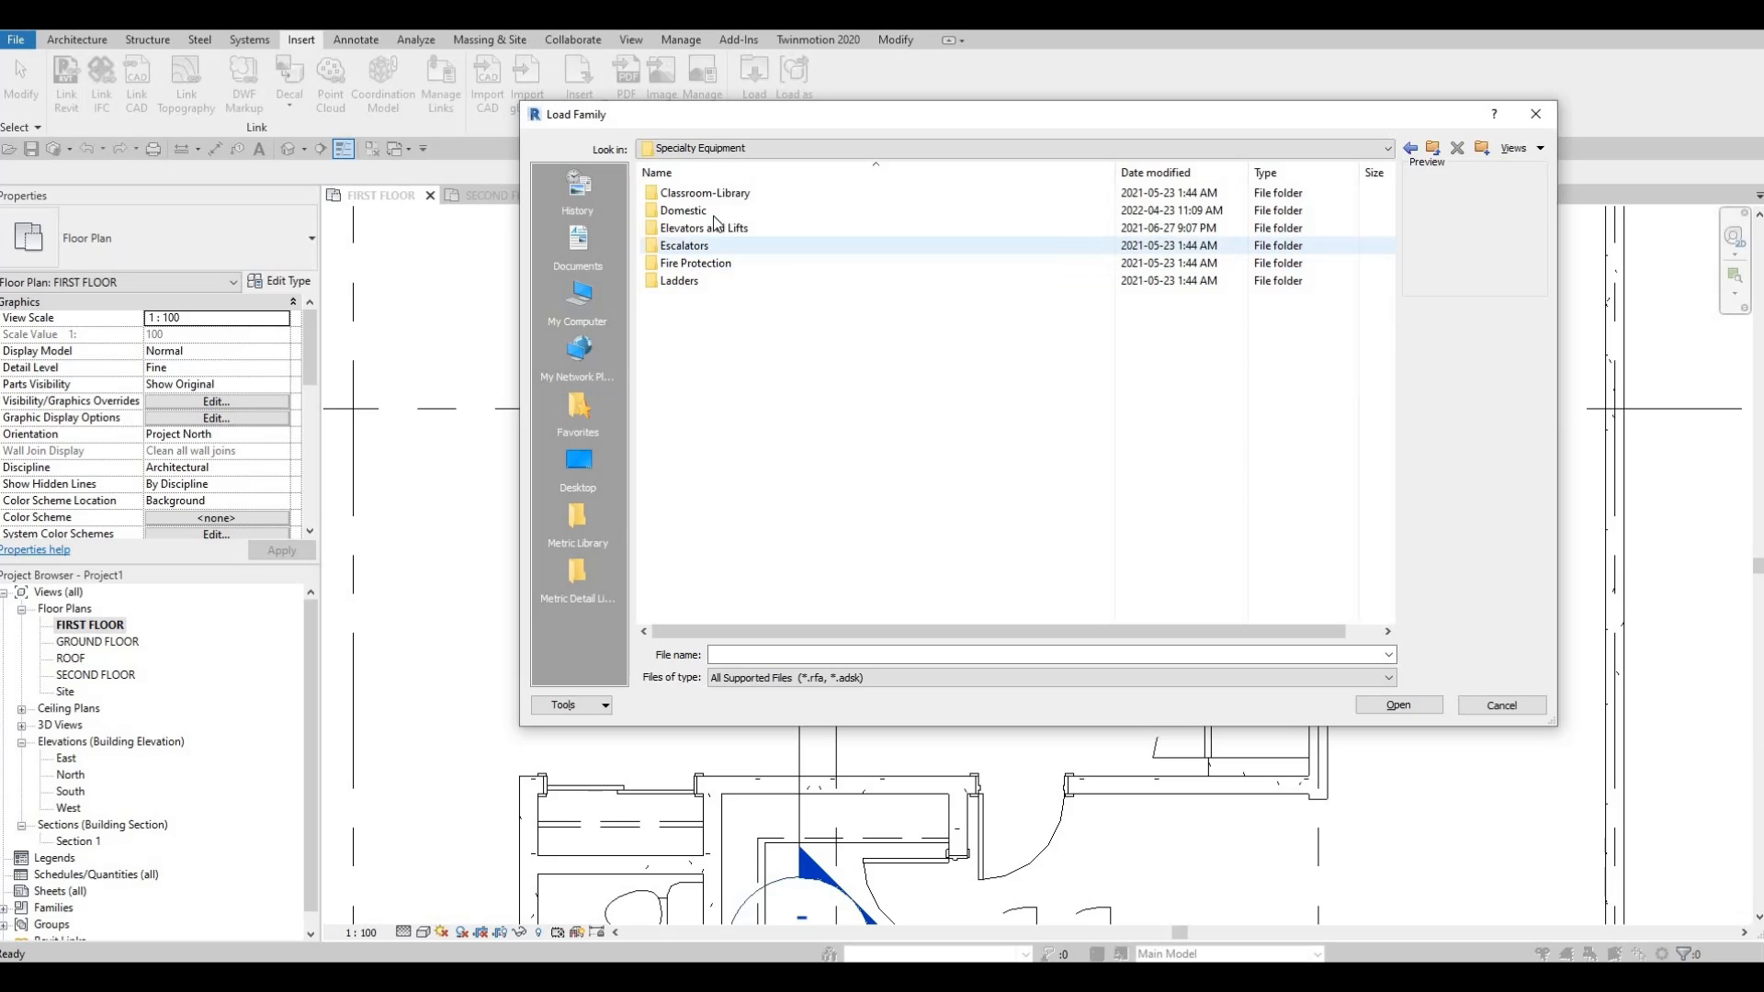
double_click(700, 212)
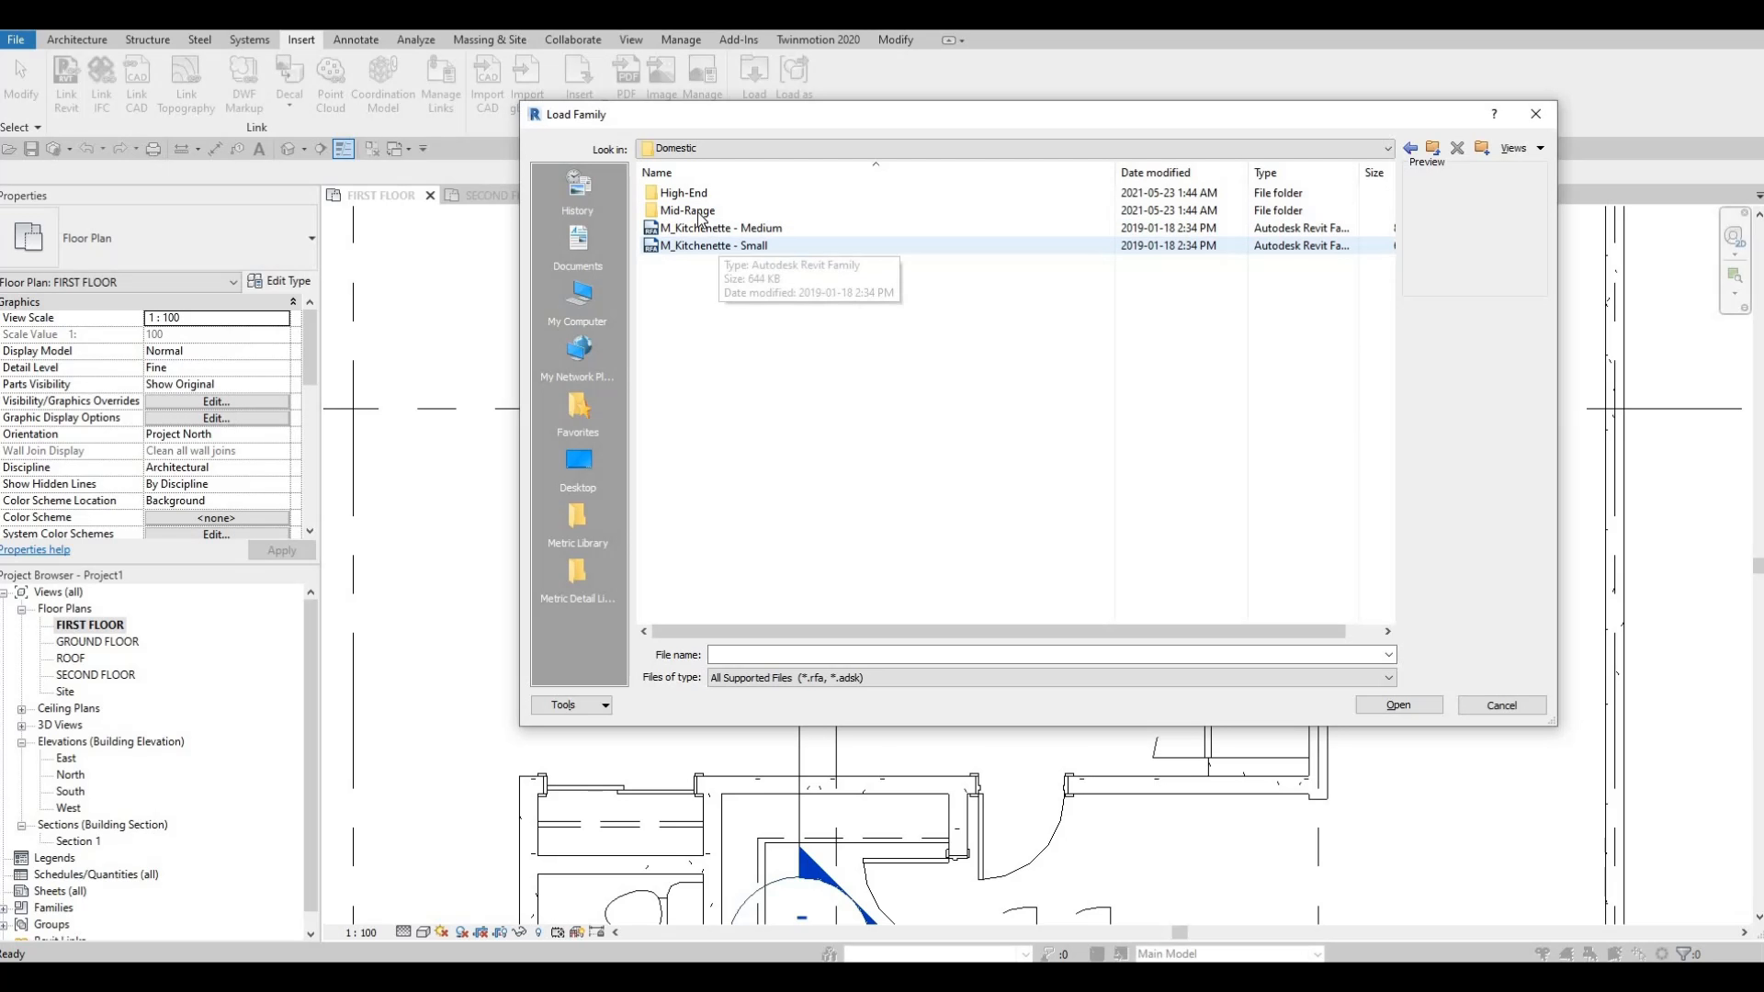
double_click(700, 212)
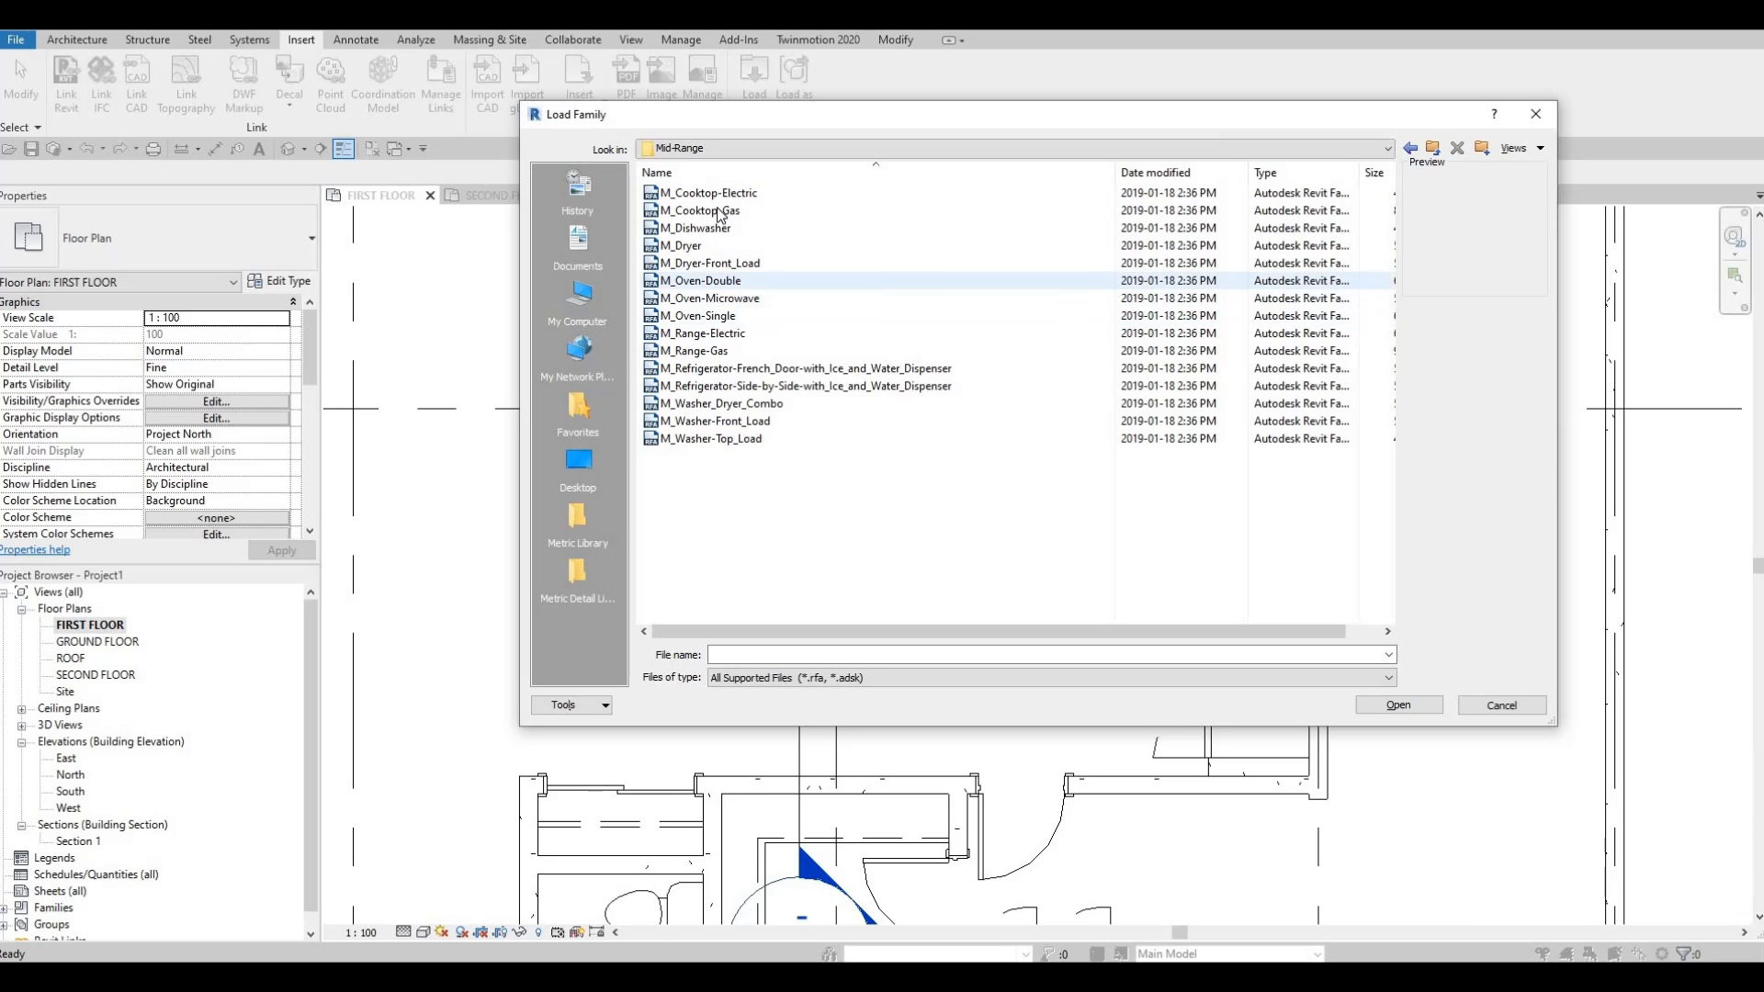
left_click(709, 214)
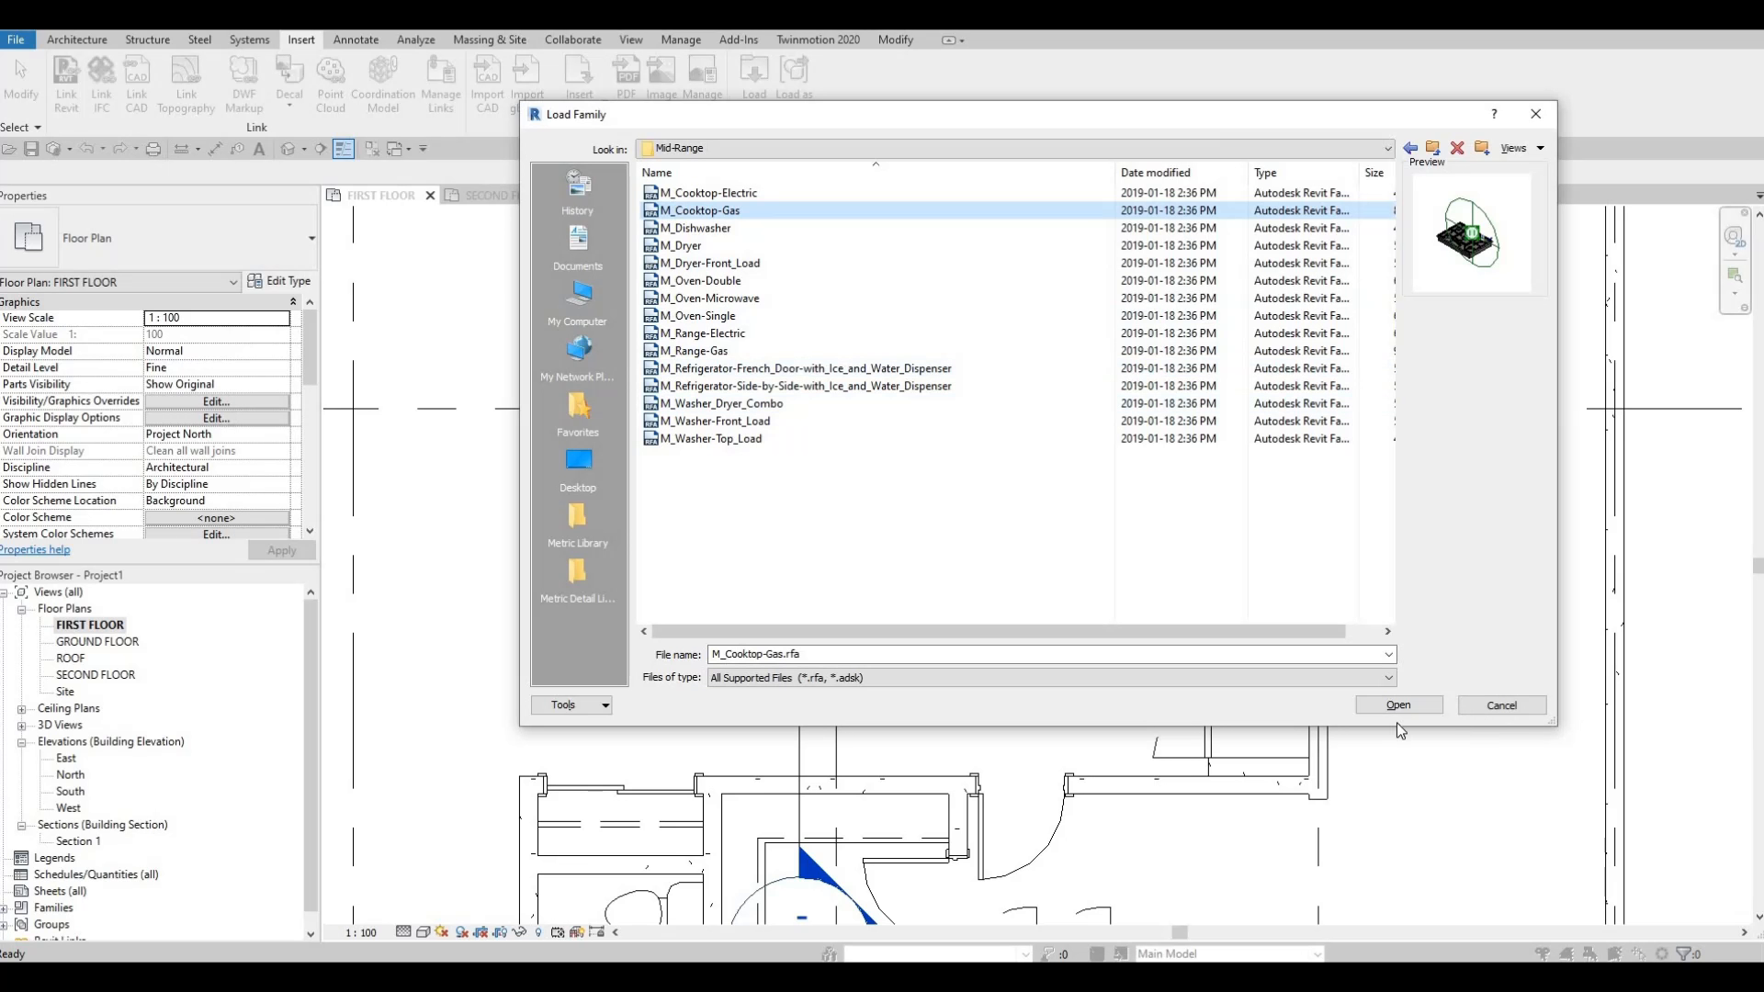
key("Return")
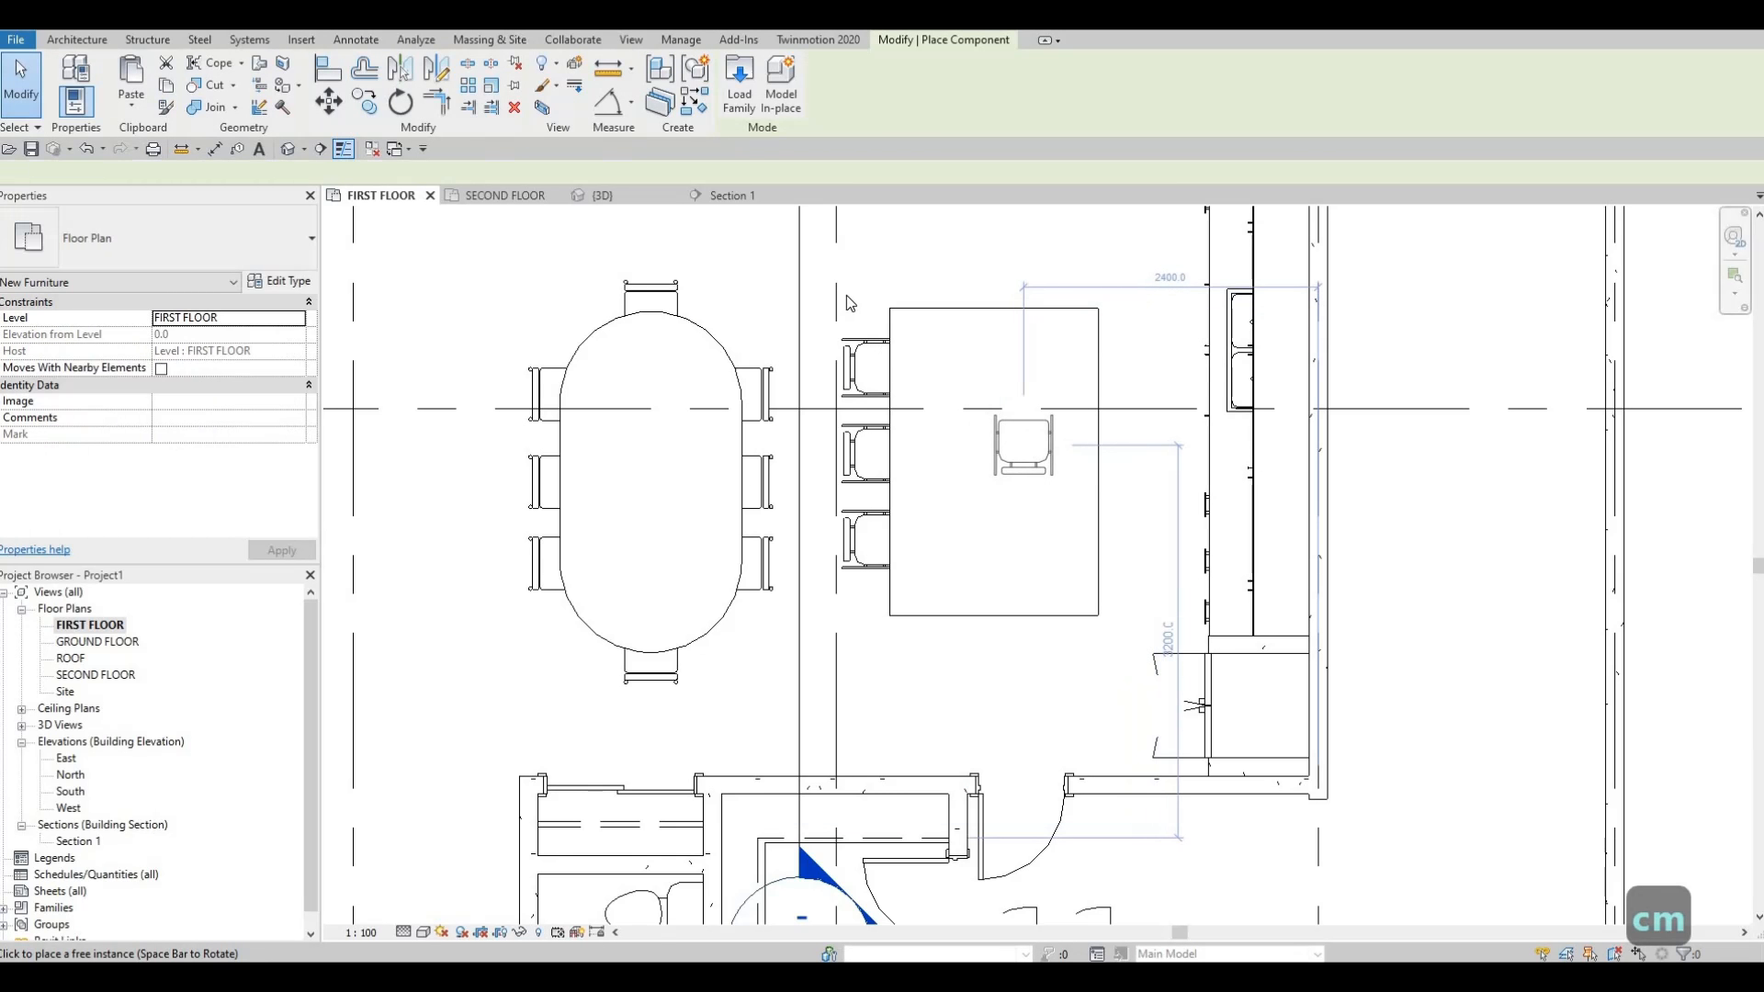
key("Escape")
key("Escape")
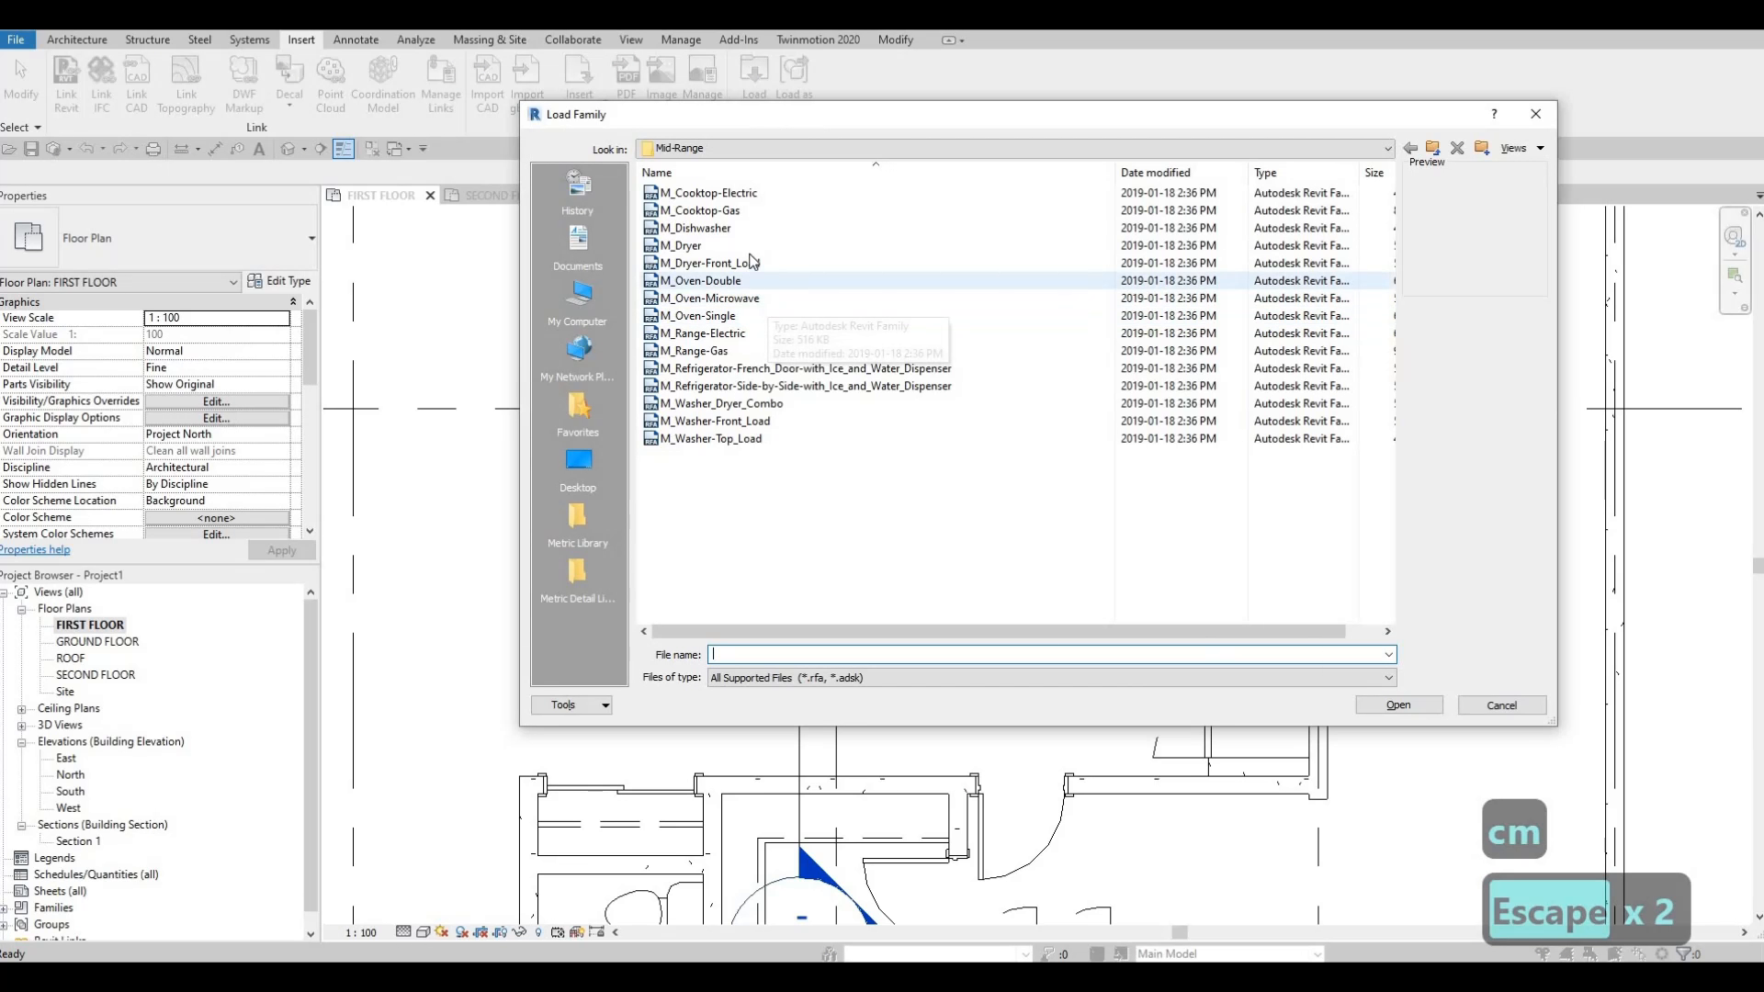
Load M_Cooktop-Gas from the Mid-Range folder once more and exit any active command.
left_click(719, 211)
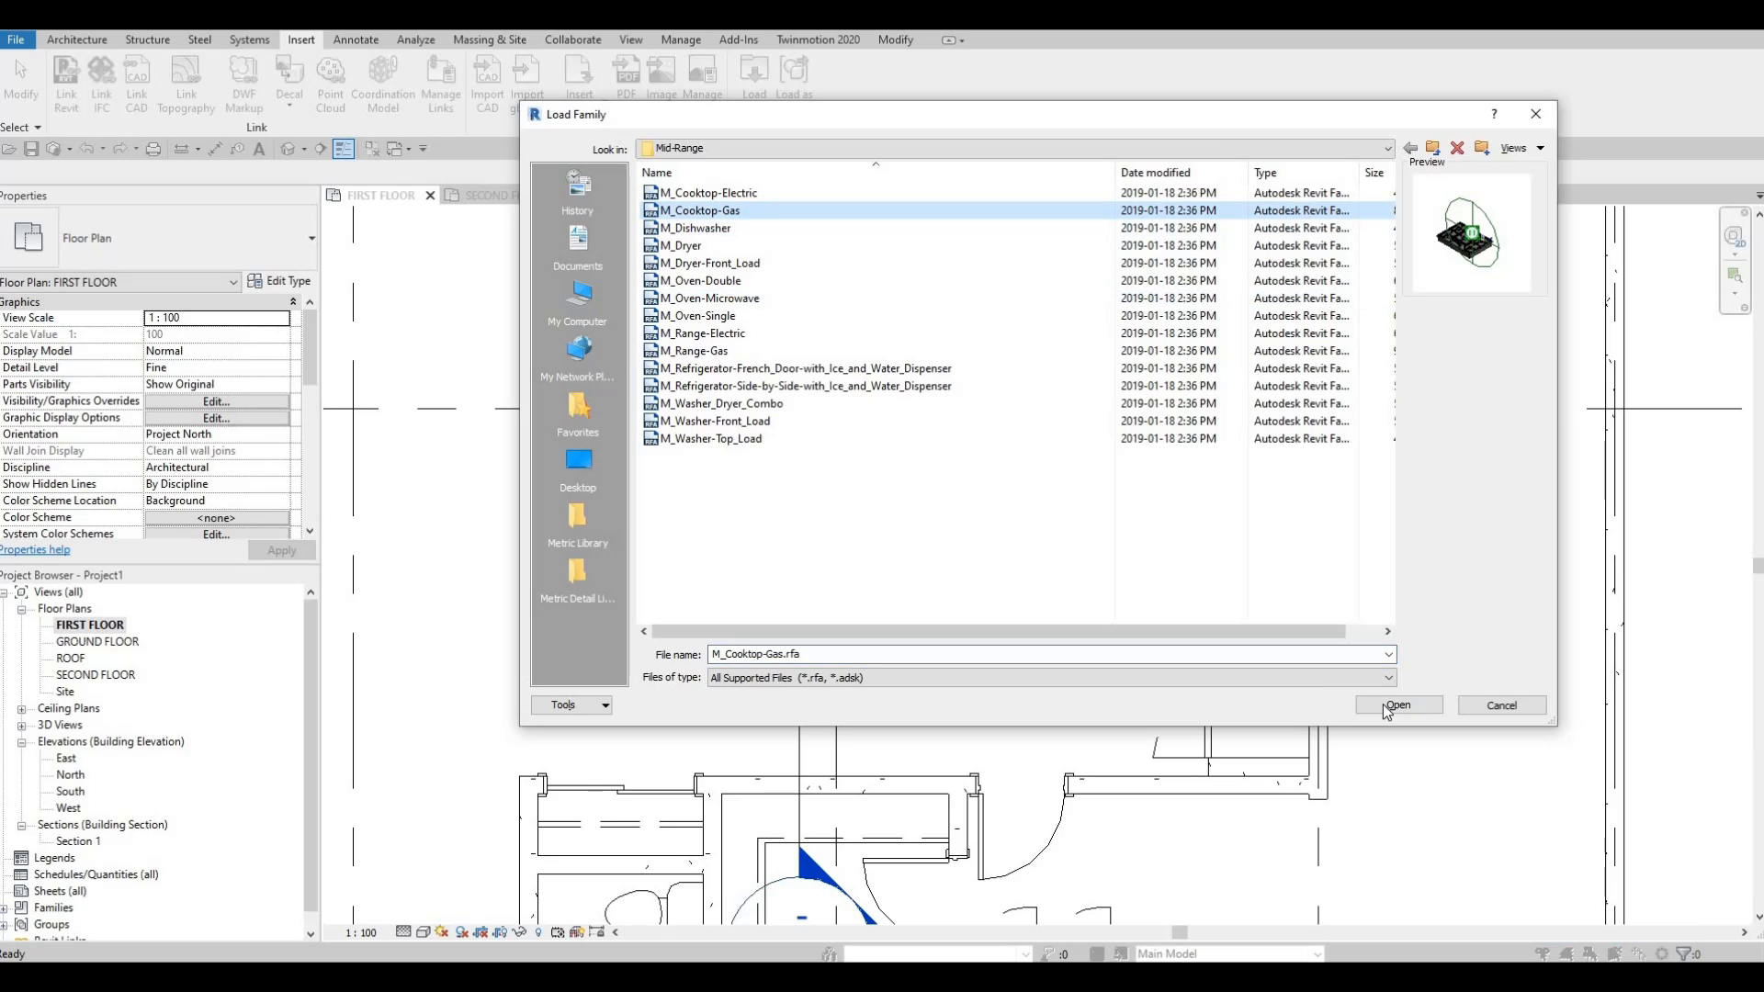
left_click(1398, 705)
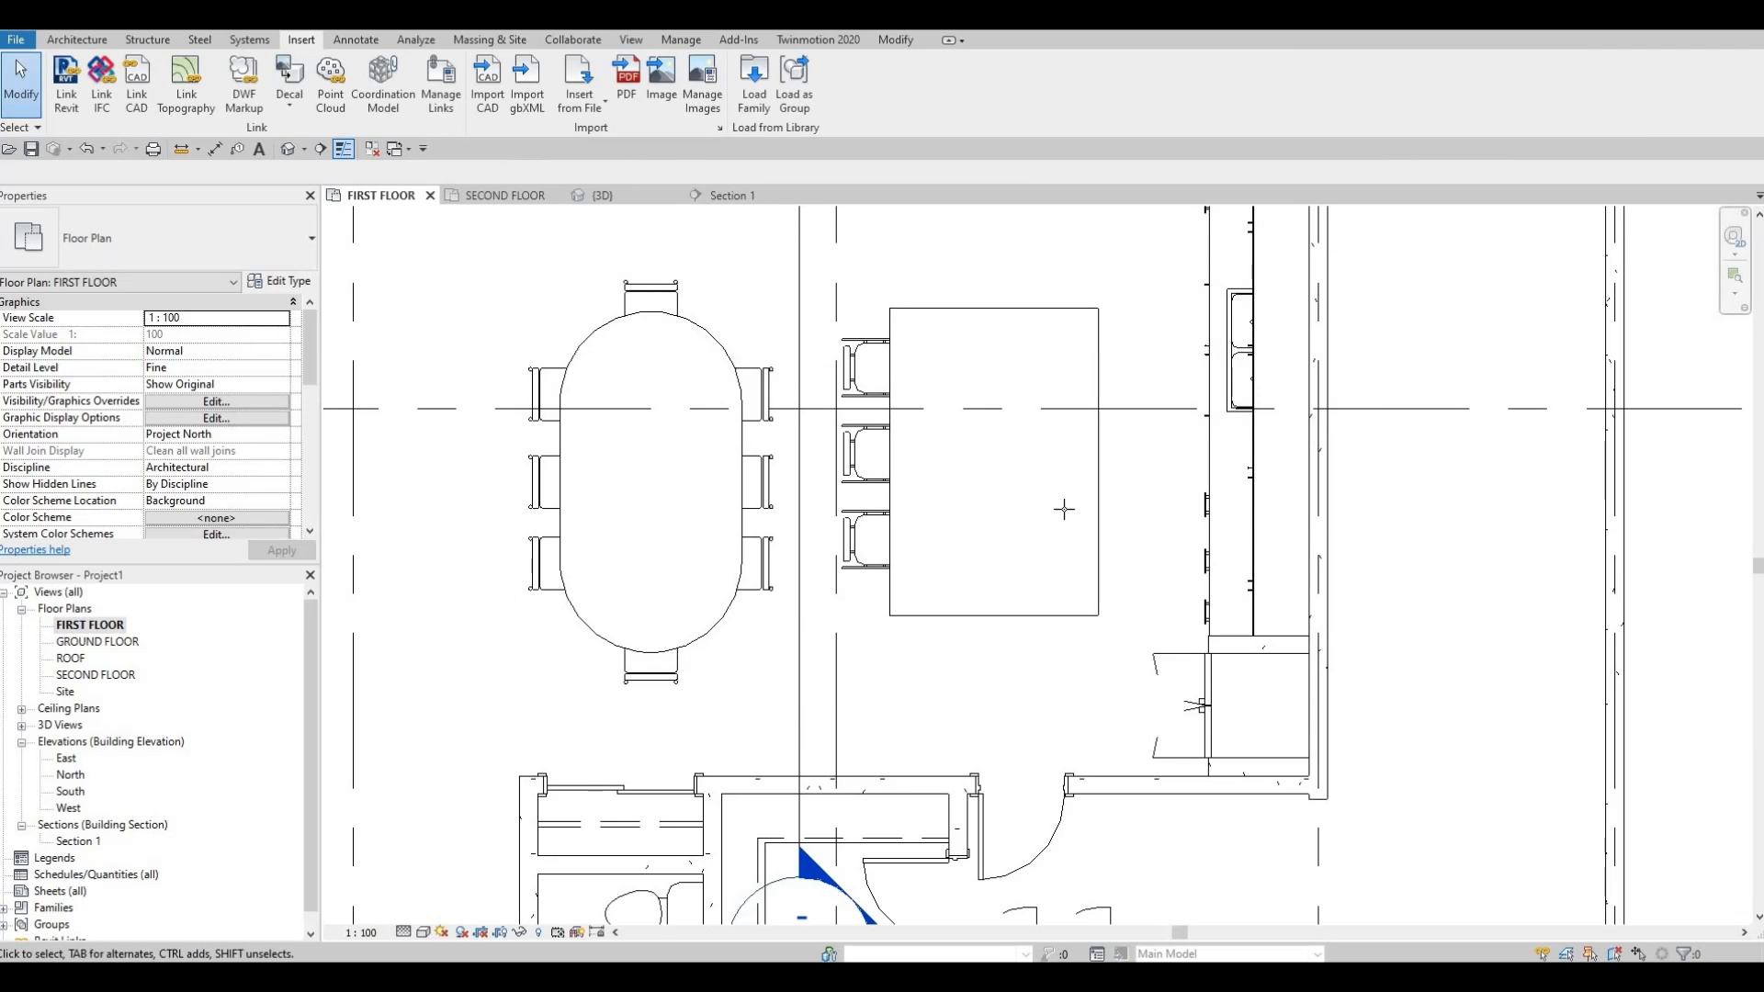
key("Escape")
key("Escape")
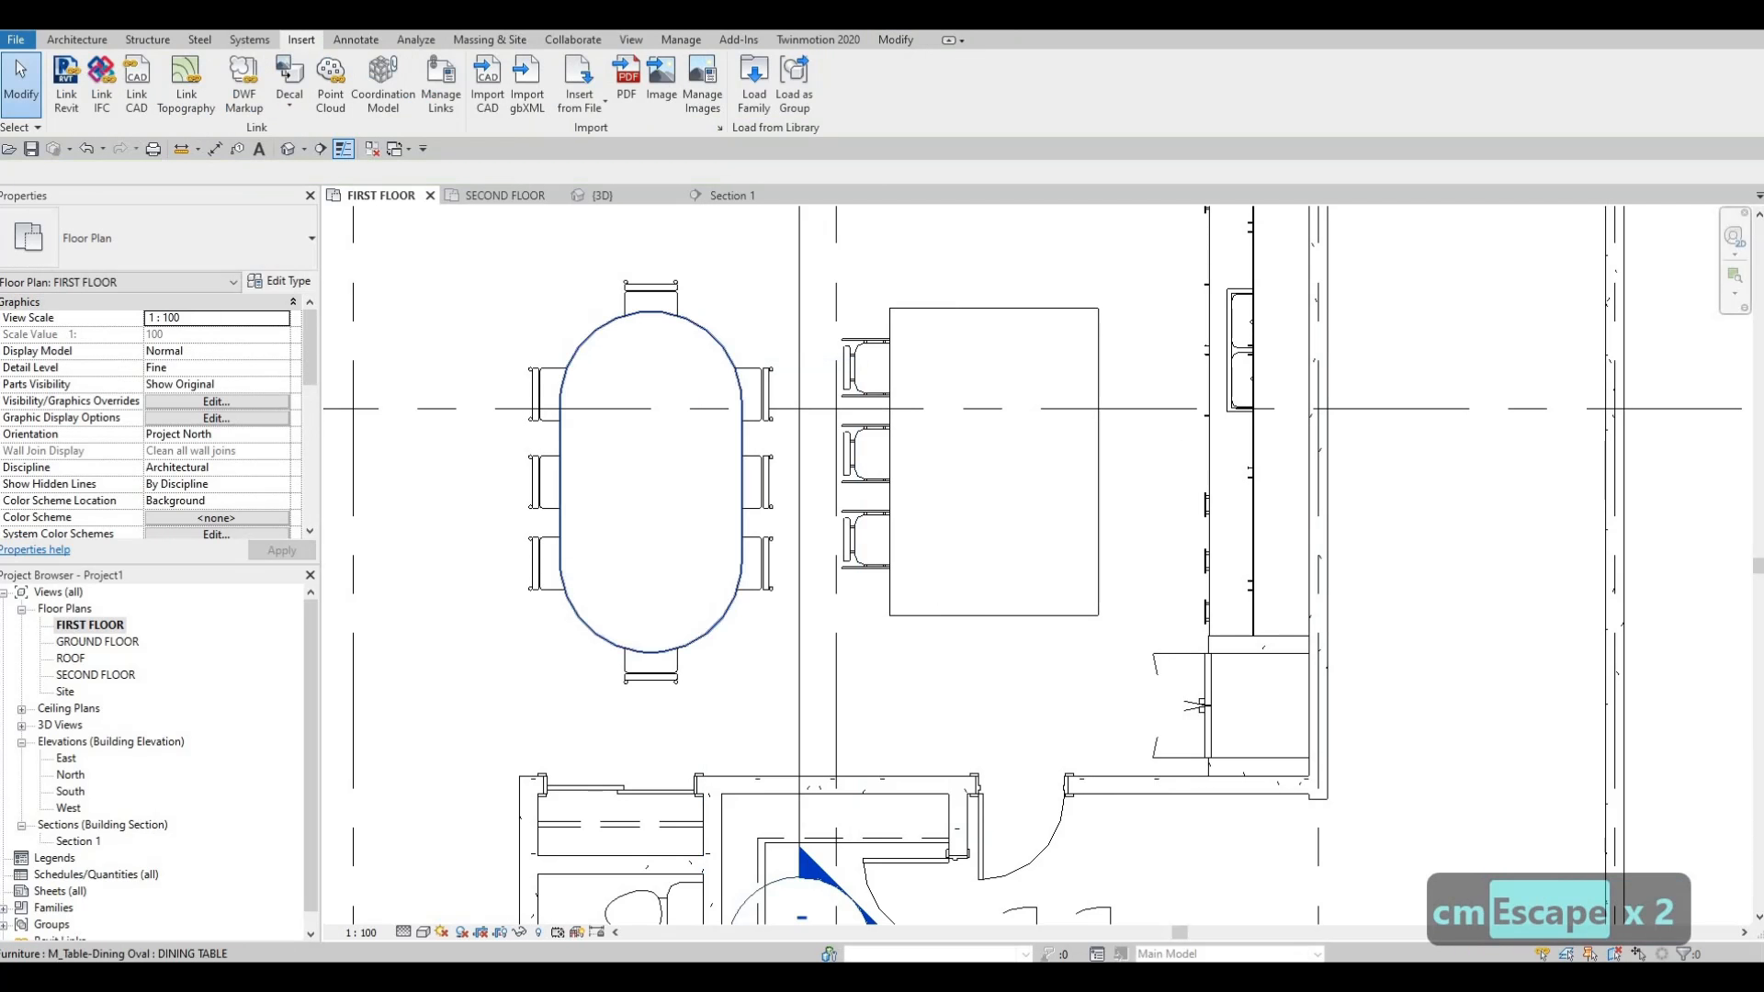
Place the 900mm M_Cooktop-Gas on the island top near the counter-side edge, rotated so its front faces the kitchen counter.
left_click(76, 40)
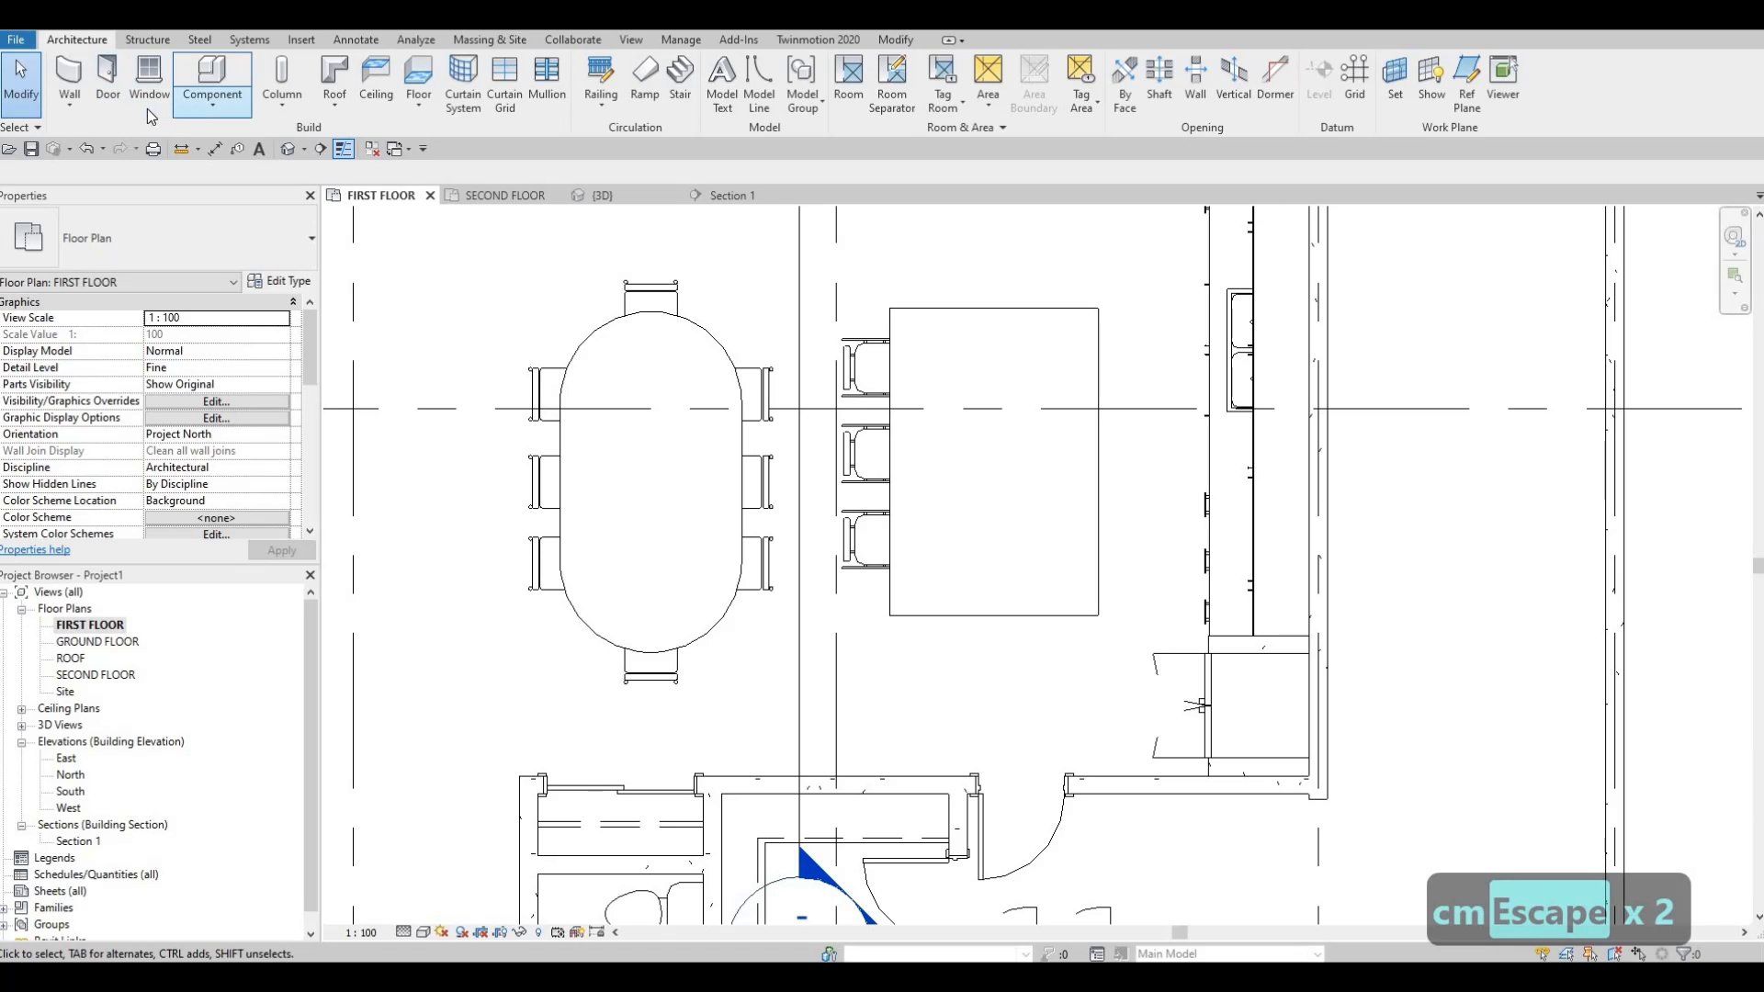
left_click(203, 84)
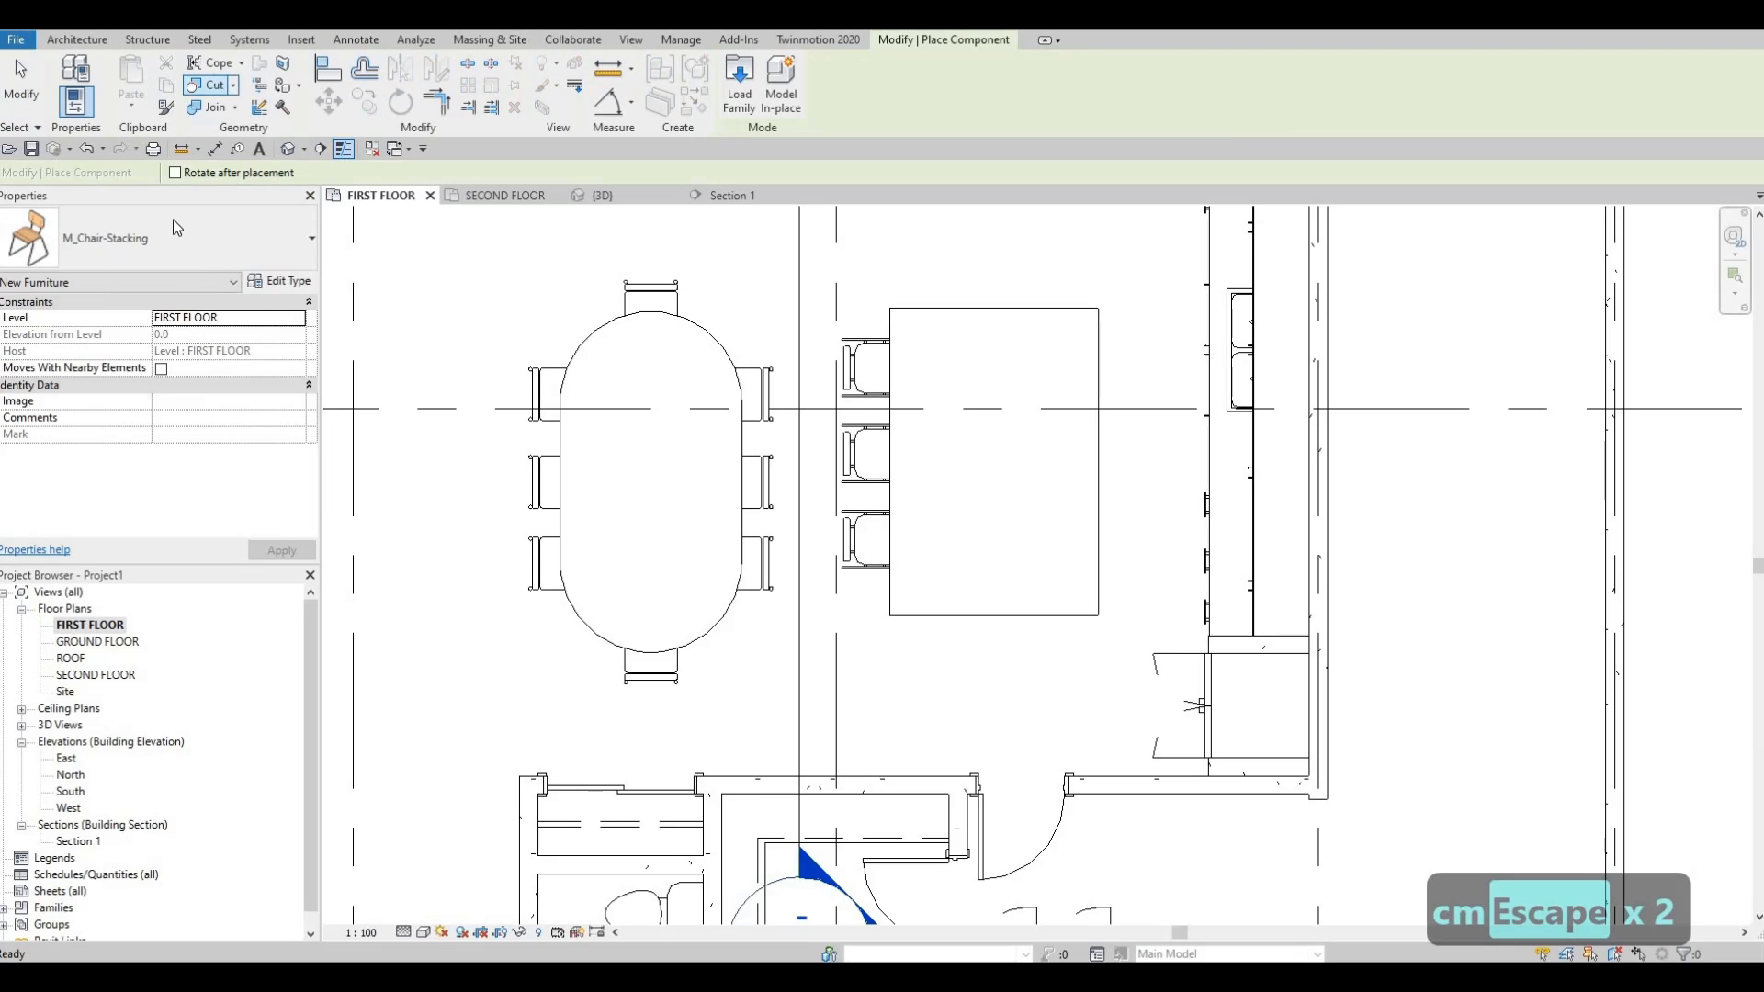
left_click(231, 259)
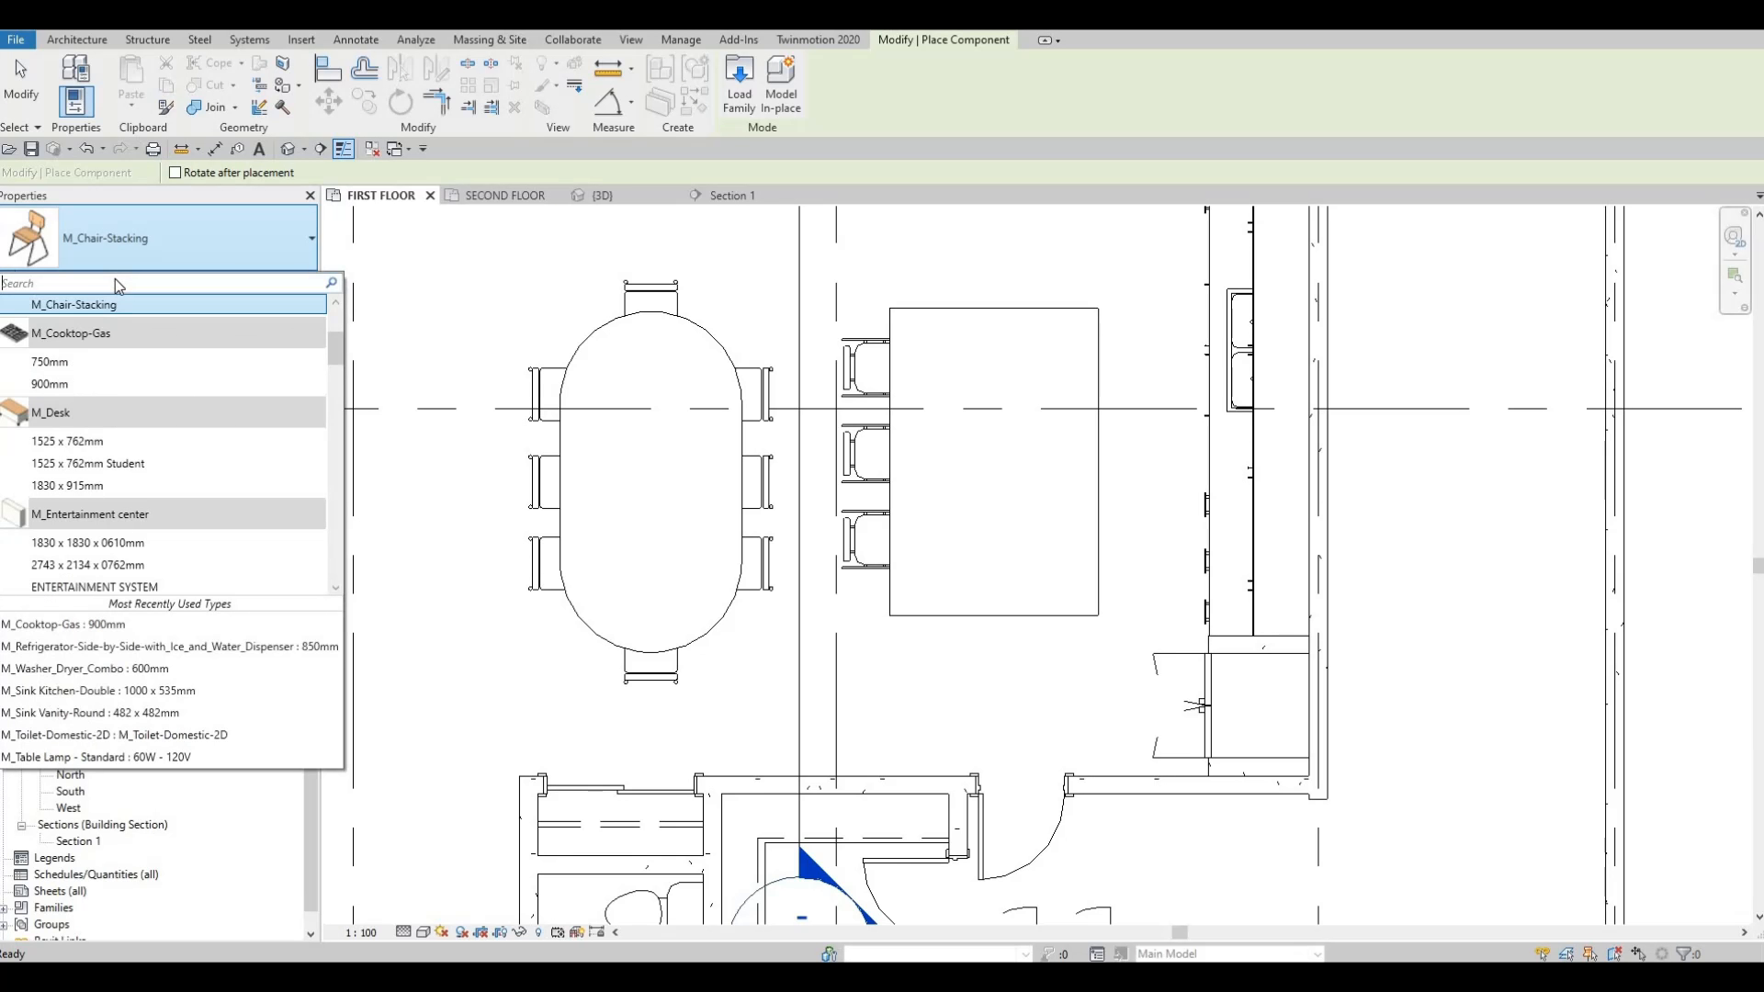
left_click(55, 384)
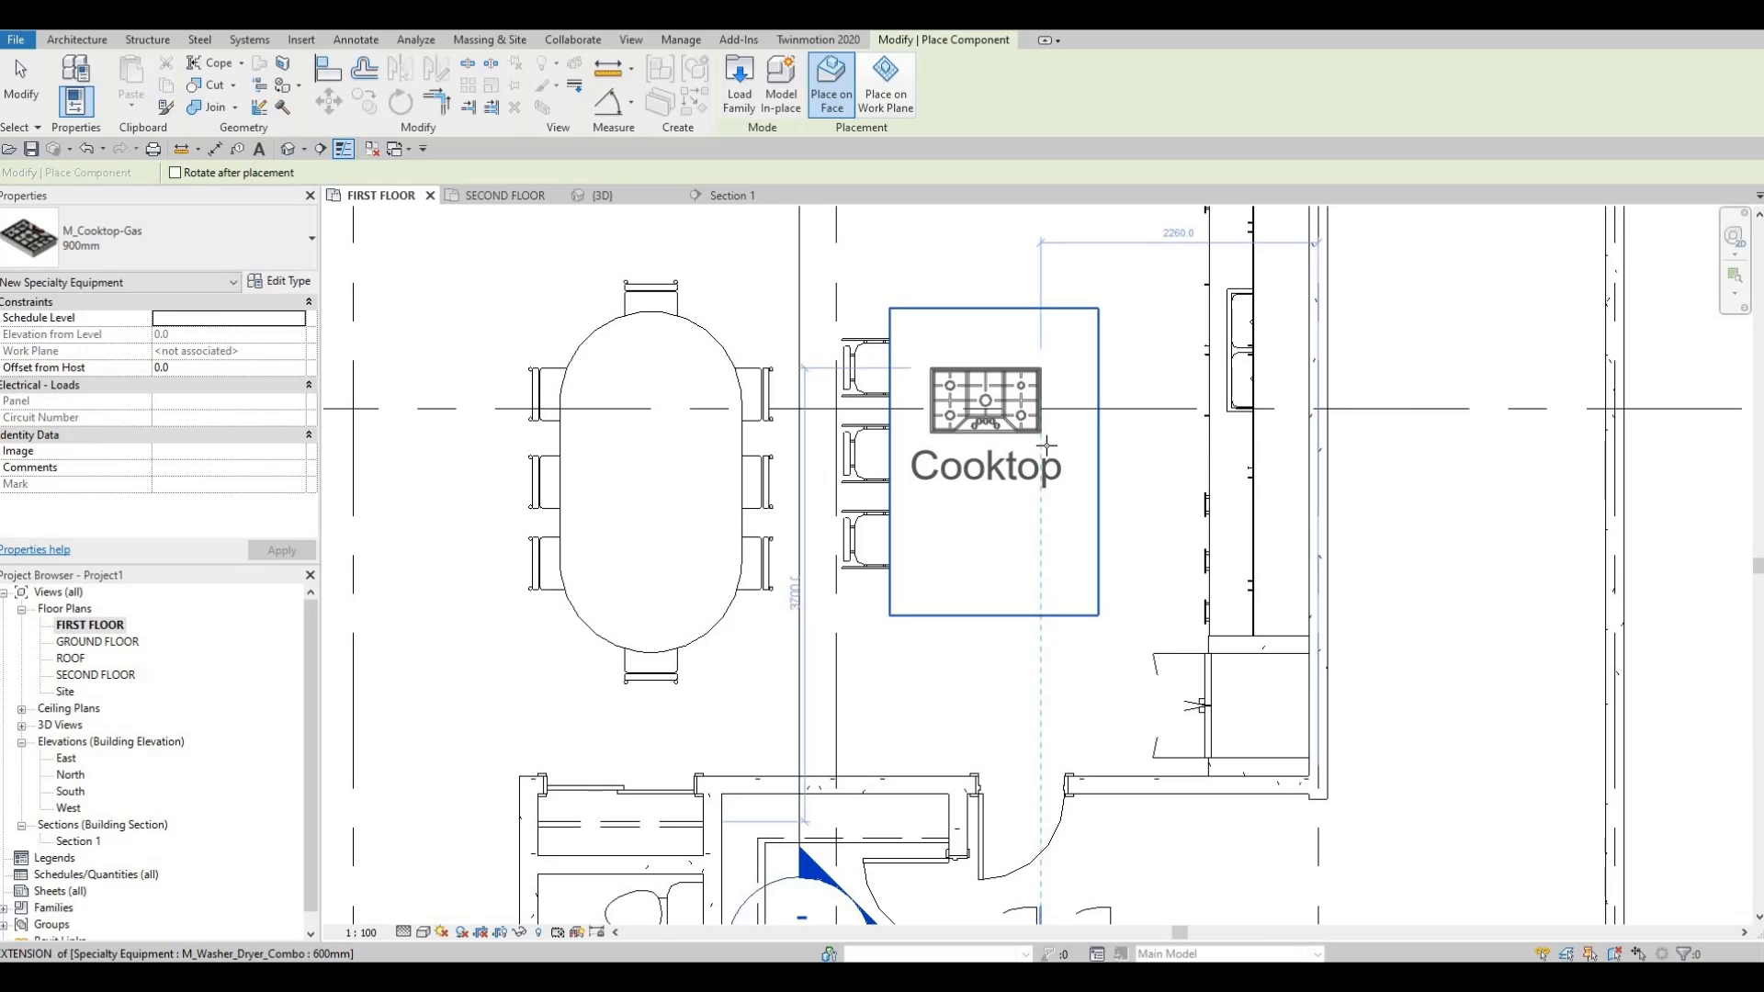
key("space")
key("space")
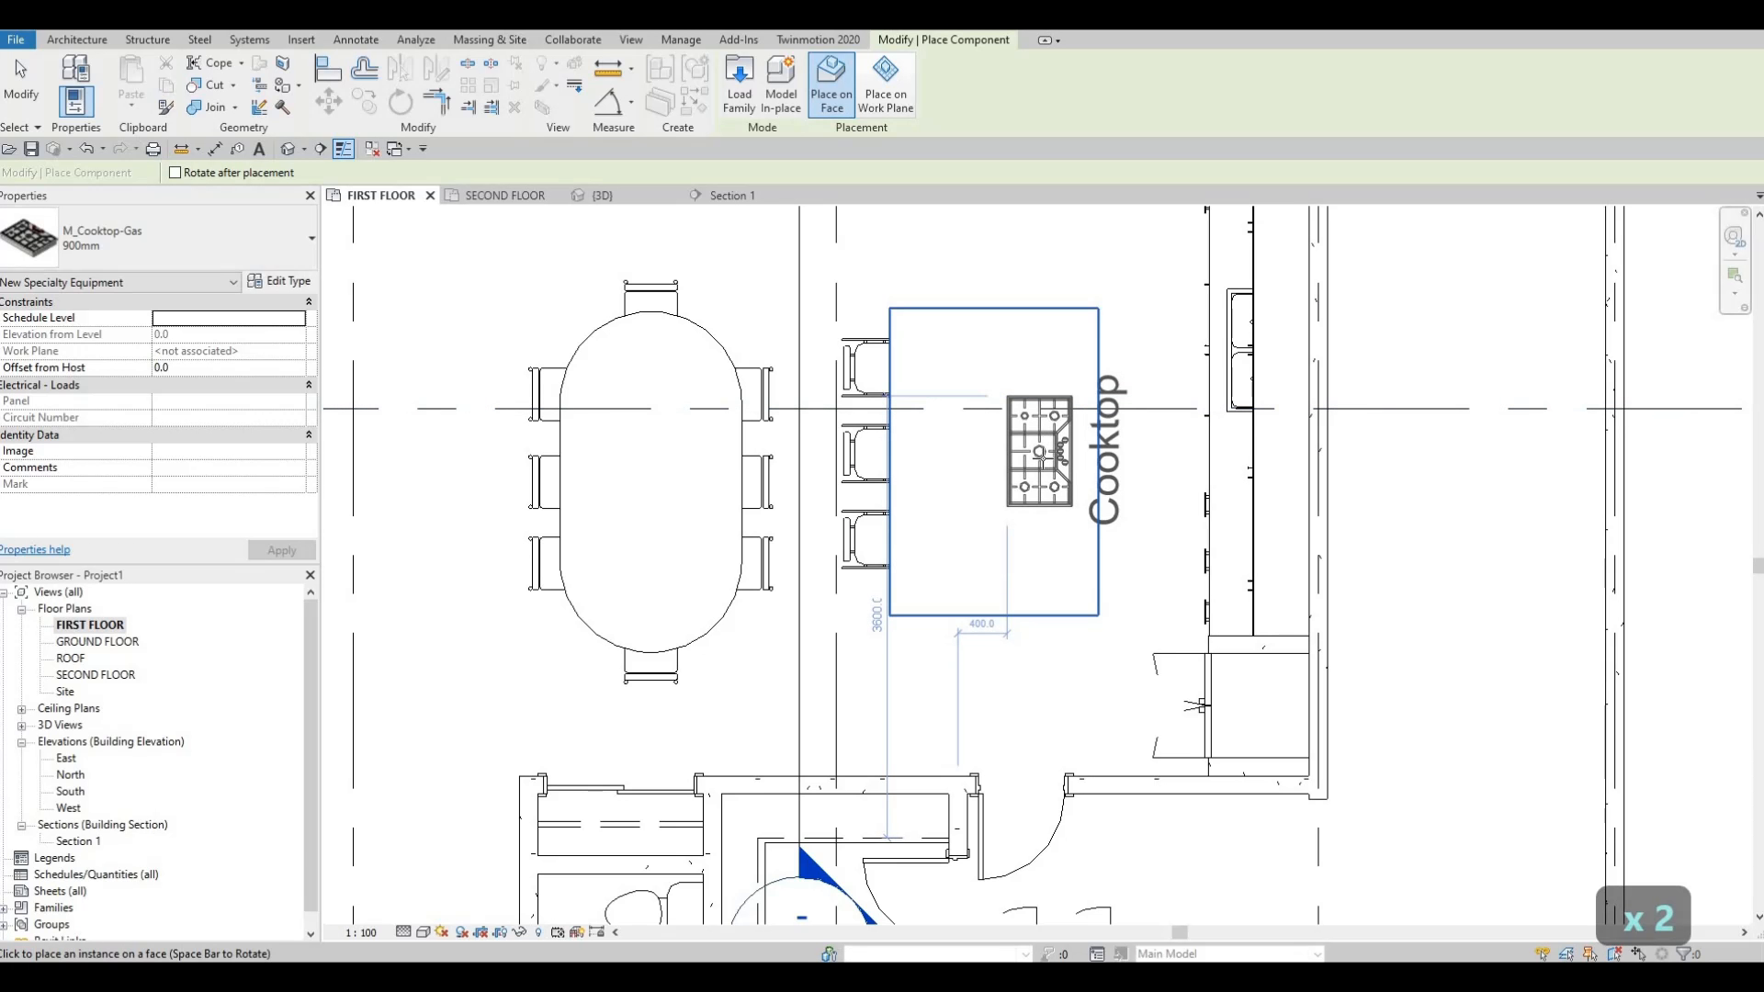
left_click(1039, 464)
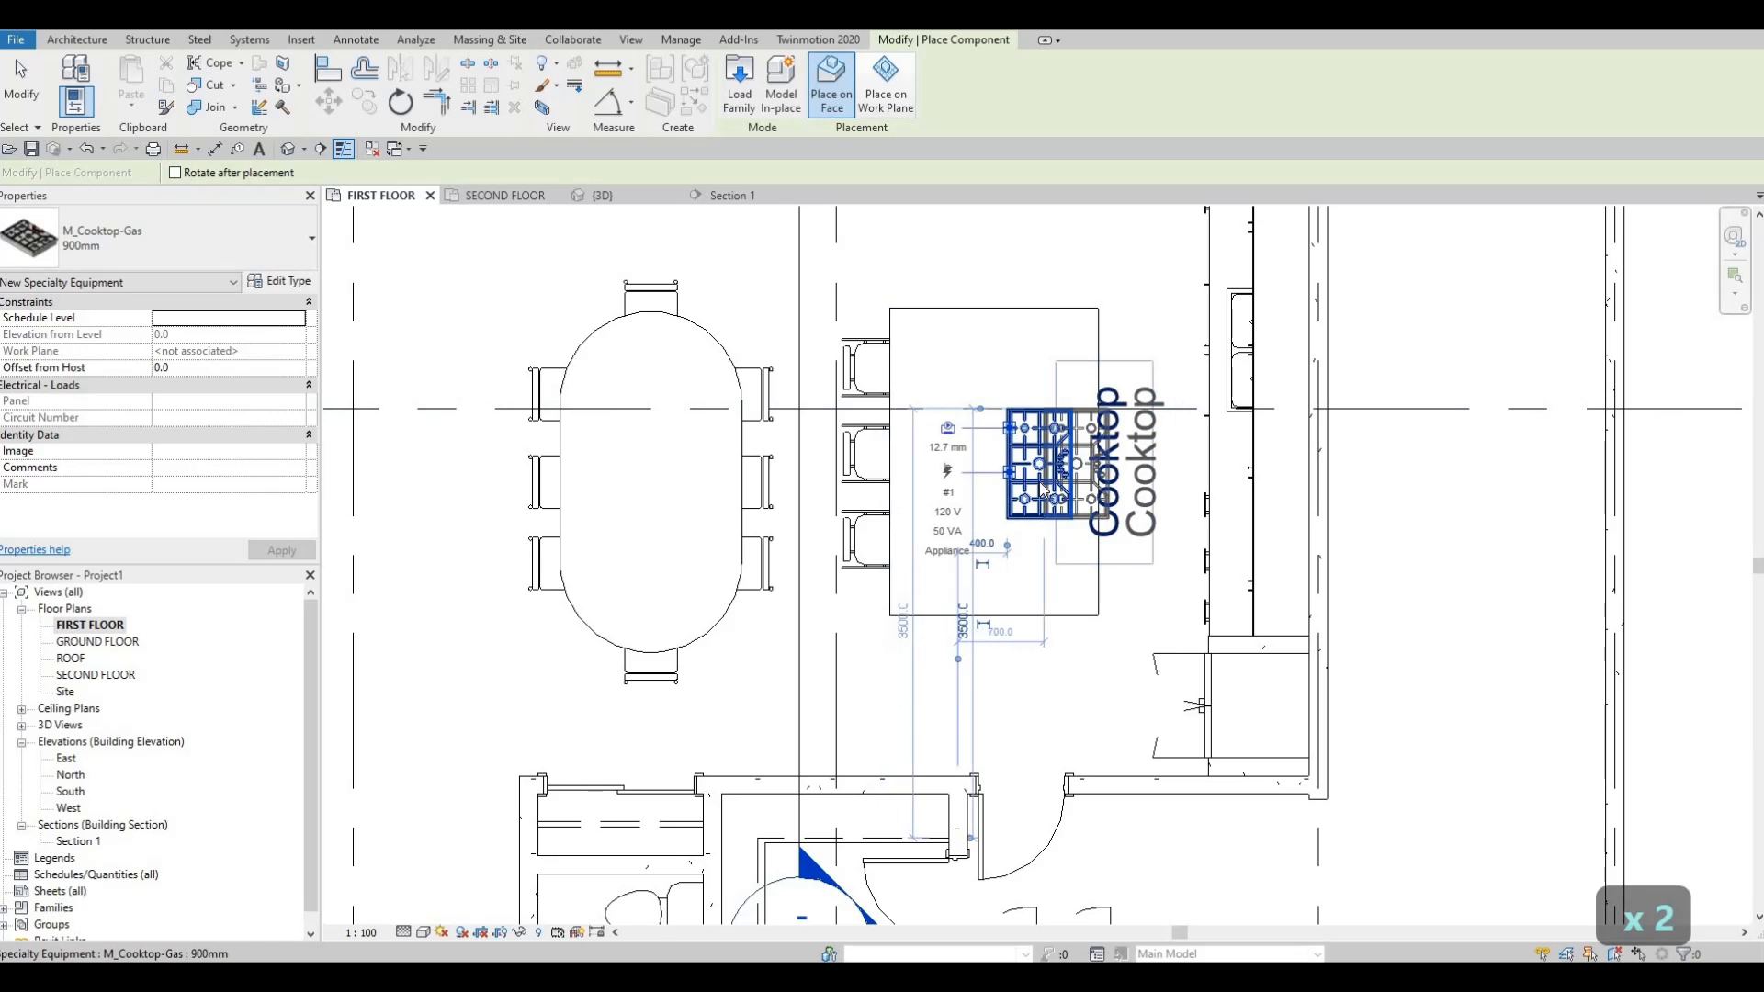
key("Escape")
key("Escape")
key("Escape")
Check the placed cooktop's properties, and open Section 1 to examine how it sits on the island top.
left_click(1041, 469)
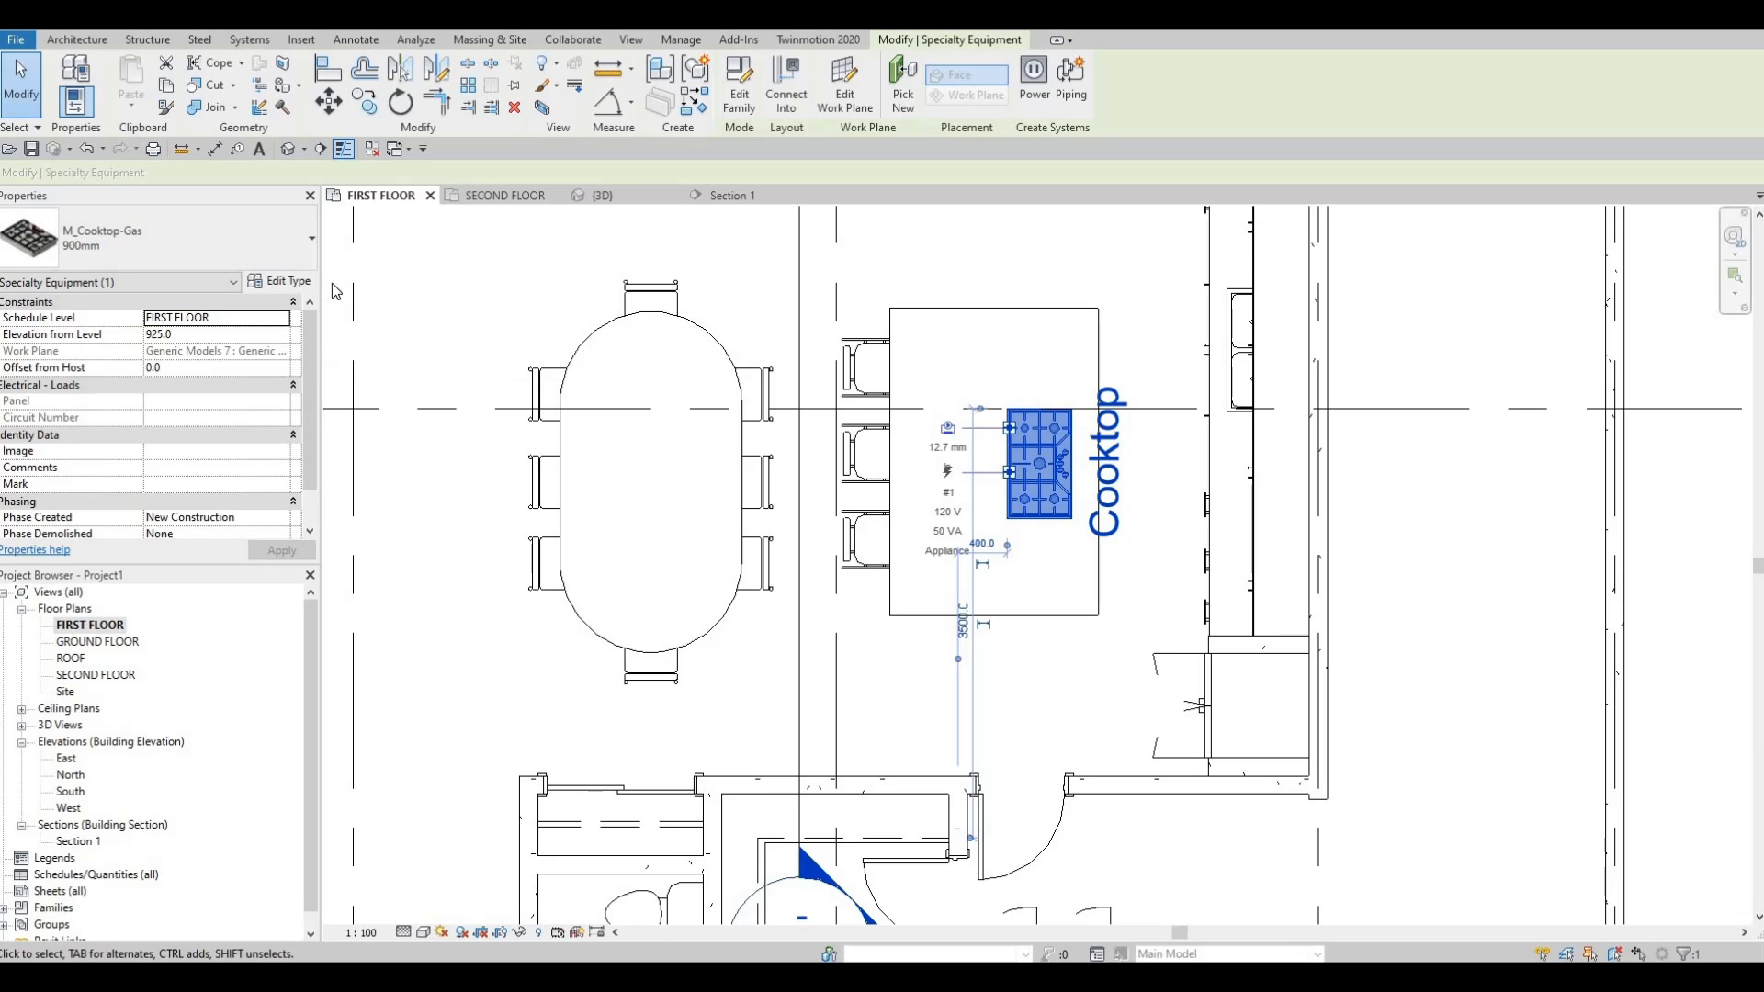
key("Escape")
key("Escape")
scroll(826, 694, "down", 3)
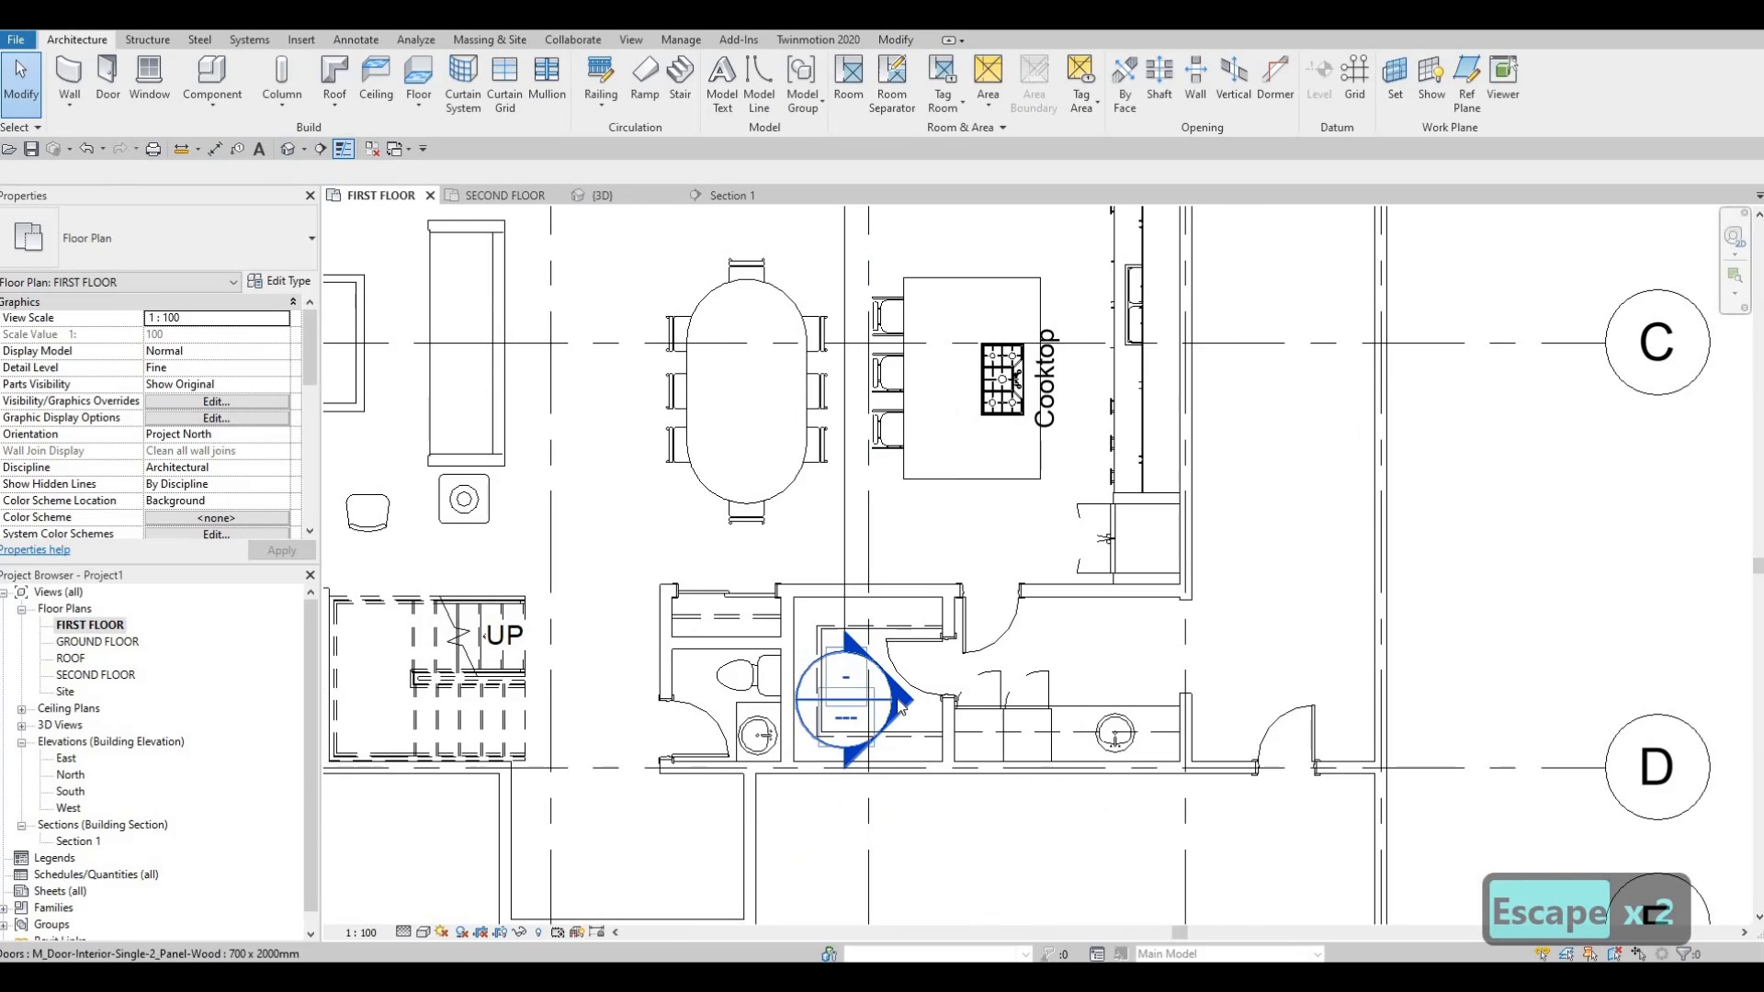
double_click(900, 705)
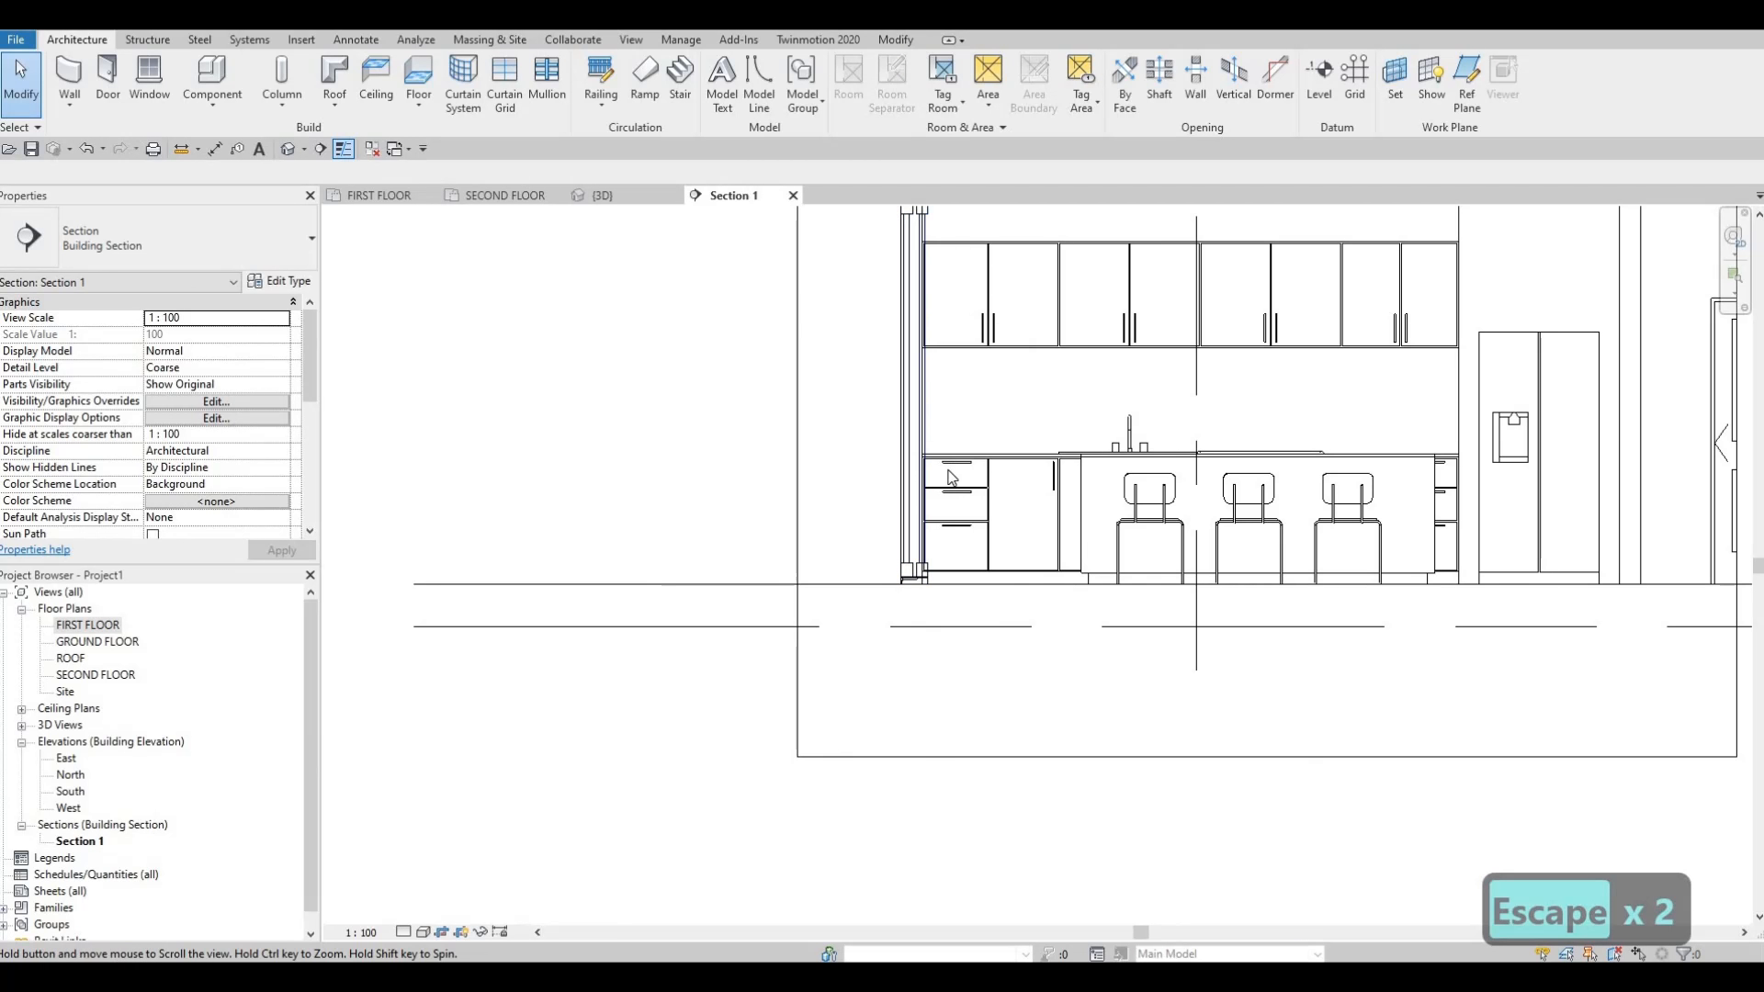
scroll(951, 477, "up", 5)
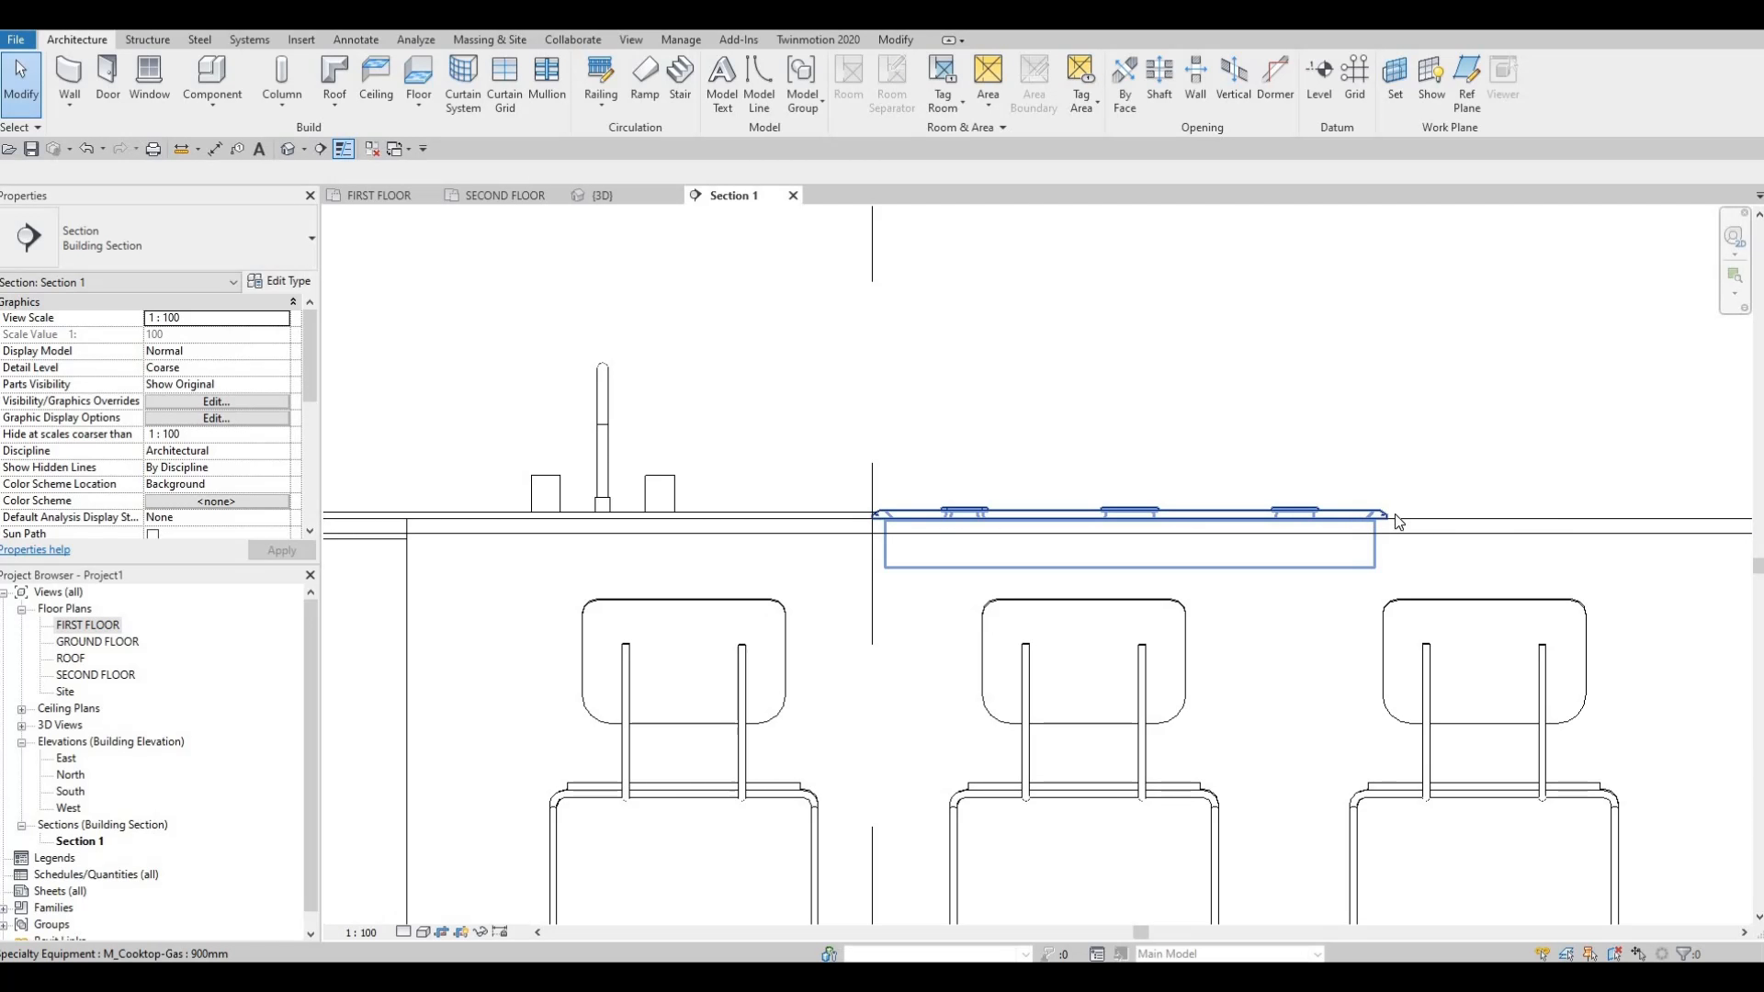
scroll(1394, 521, "up", 4)
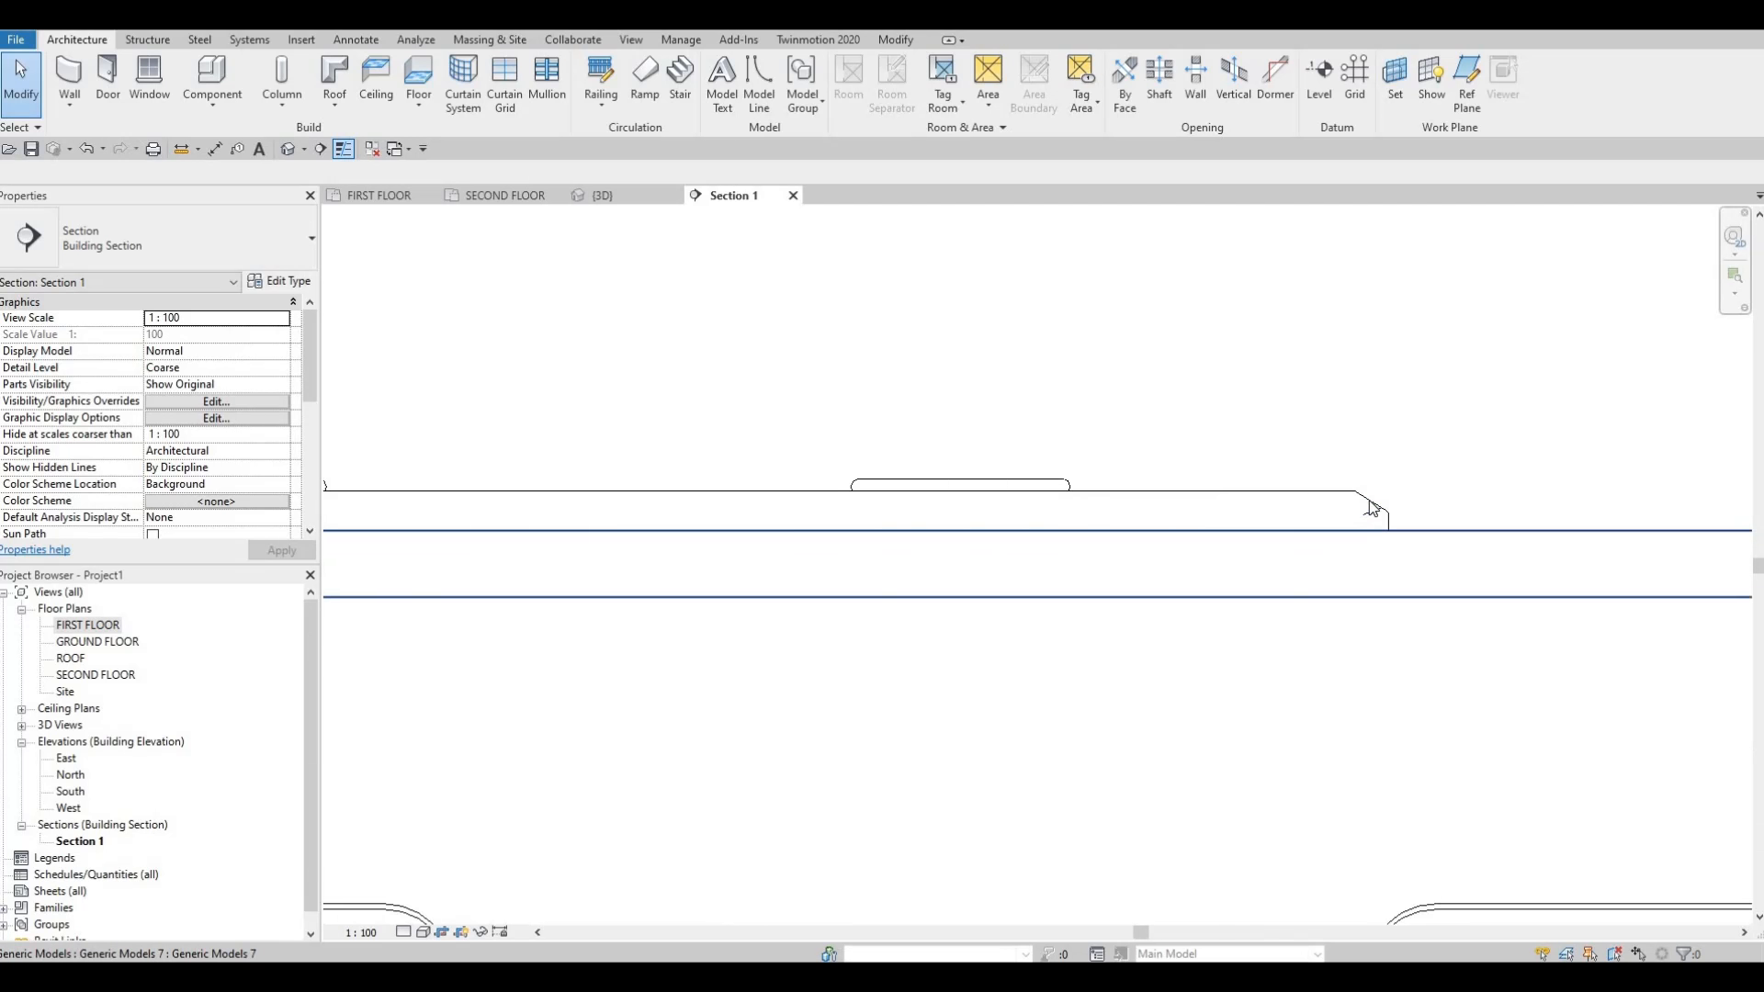
scroll(1370, 508, "up", 2)
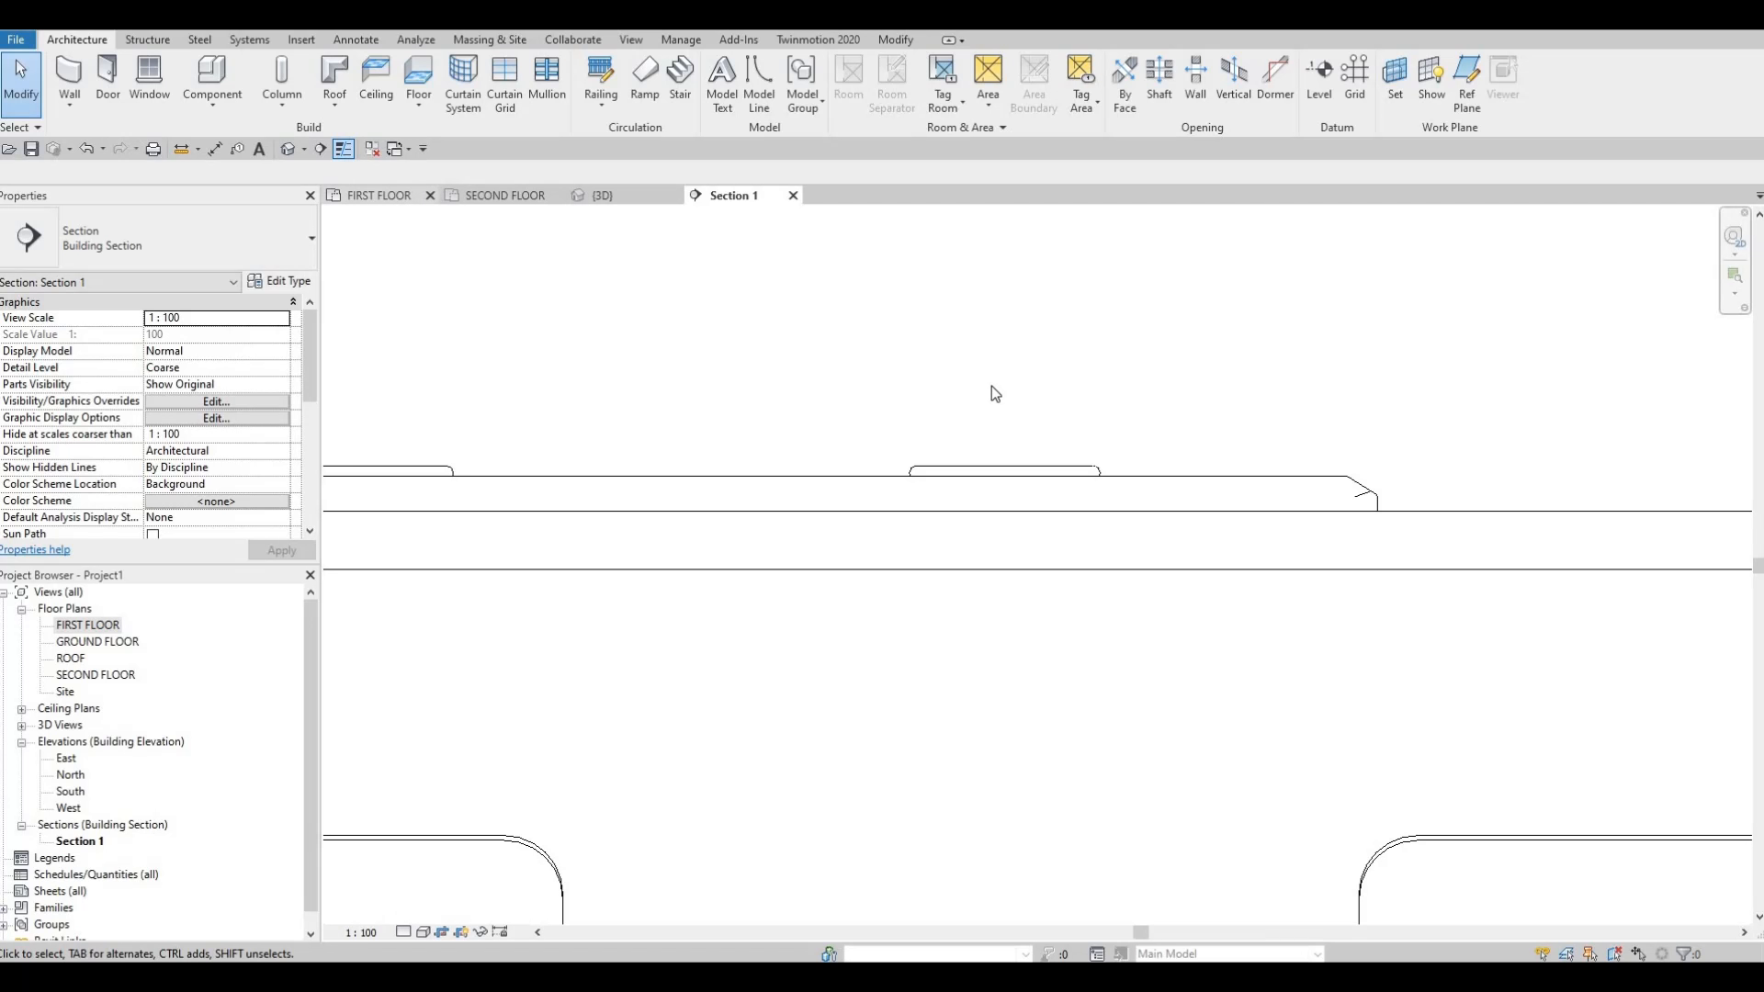
Return to the FIRST FLOOR plan and turn off Show Label in the 900mm cooktop's type properties.
key("ctrl+Tab")
scroll(981, 381, "down", 2)
key("Escape")
scroll(981, 381, "up", 2)
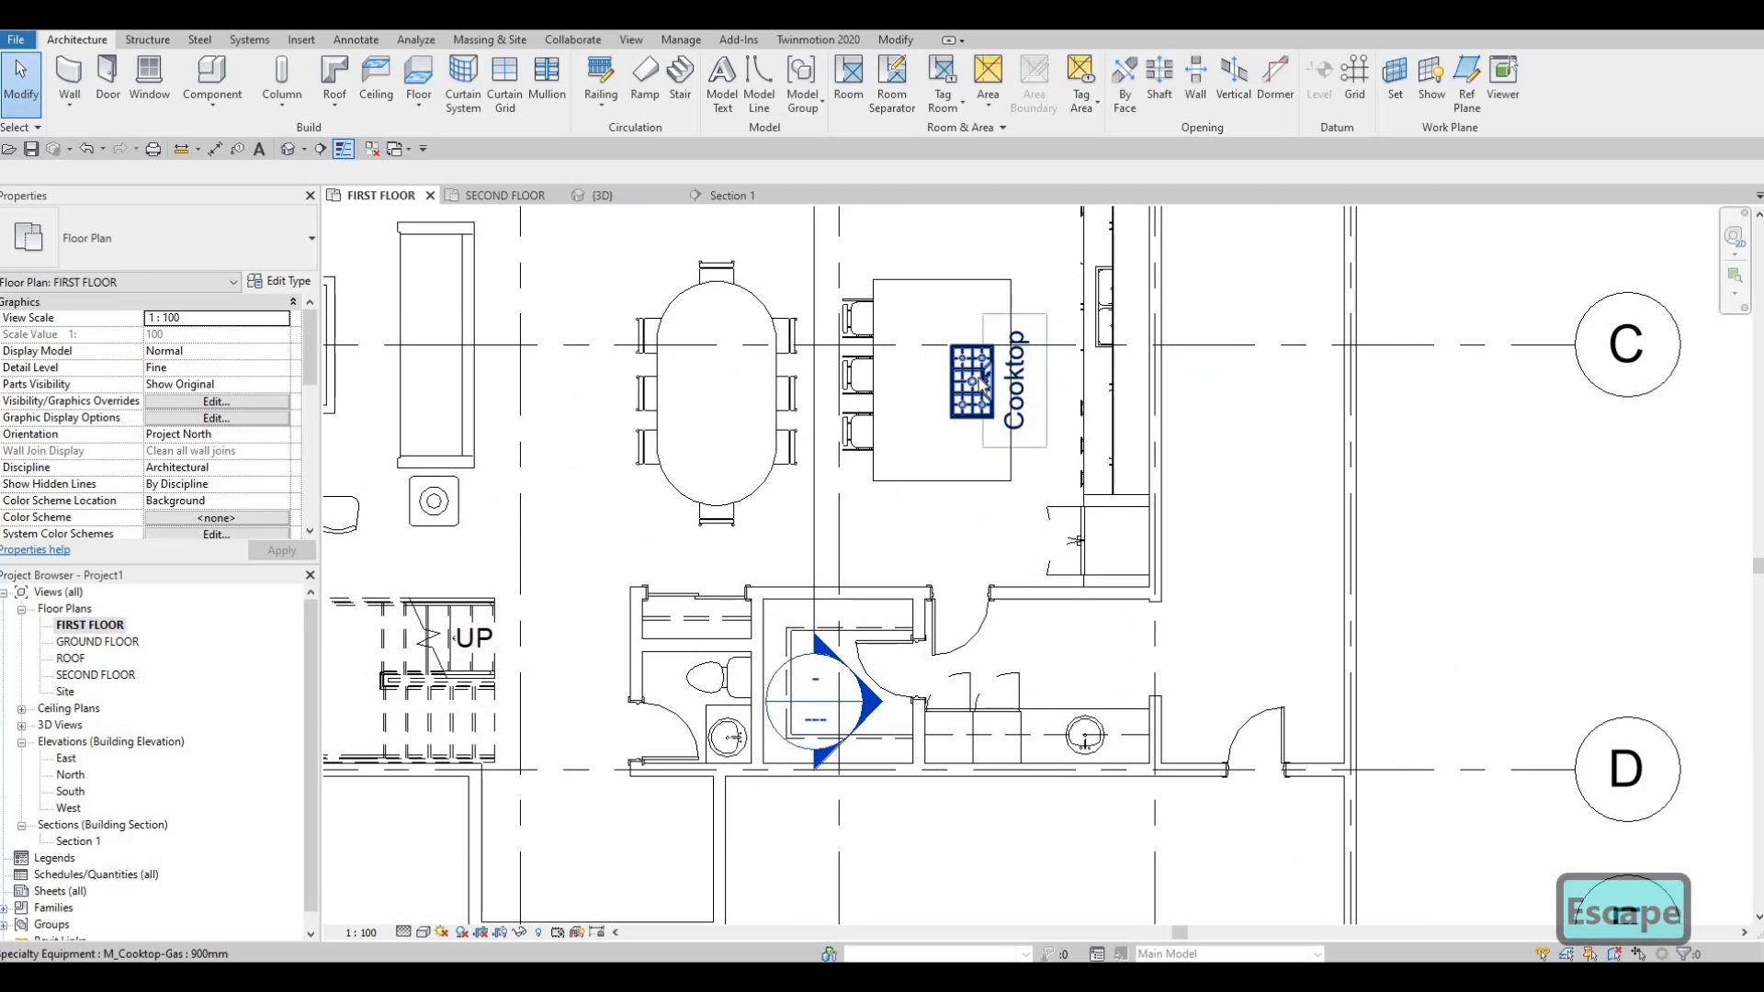
double_click(981, 381)
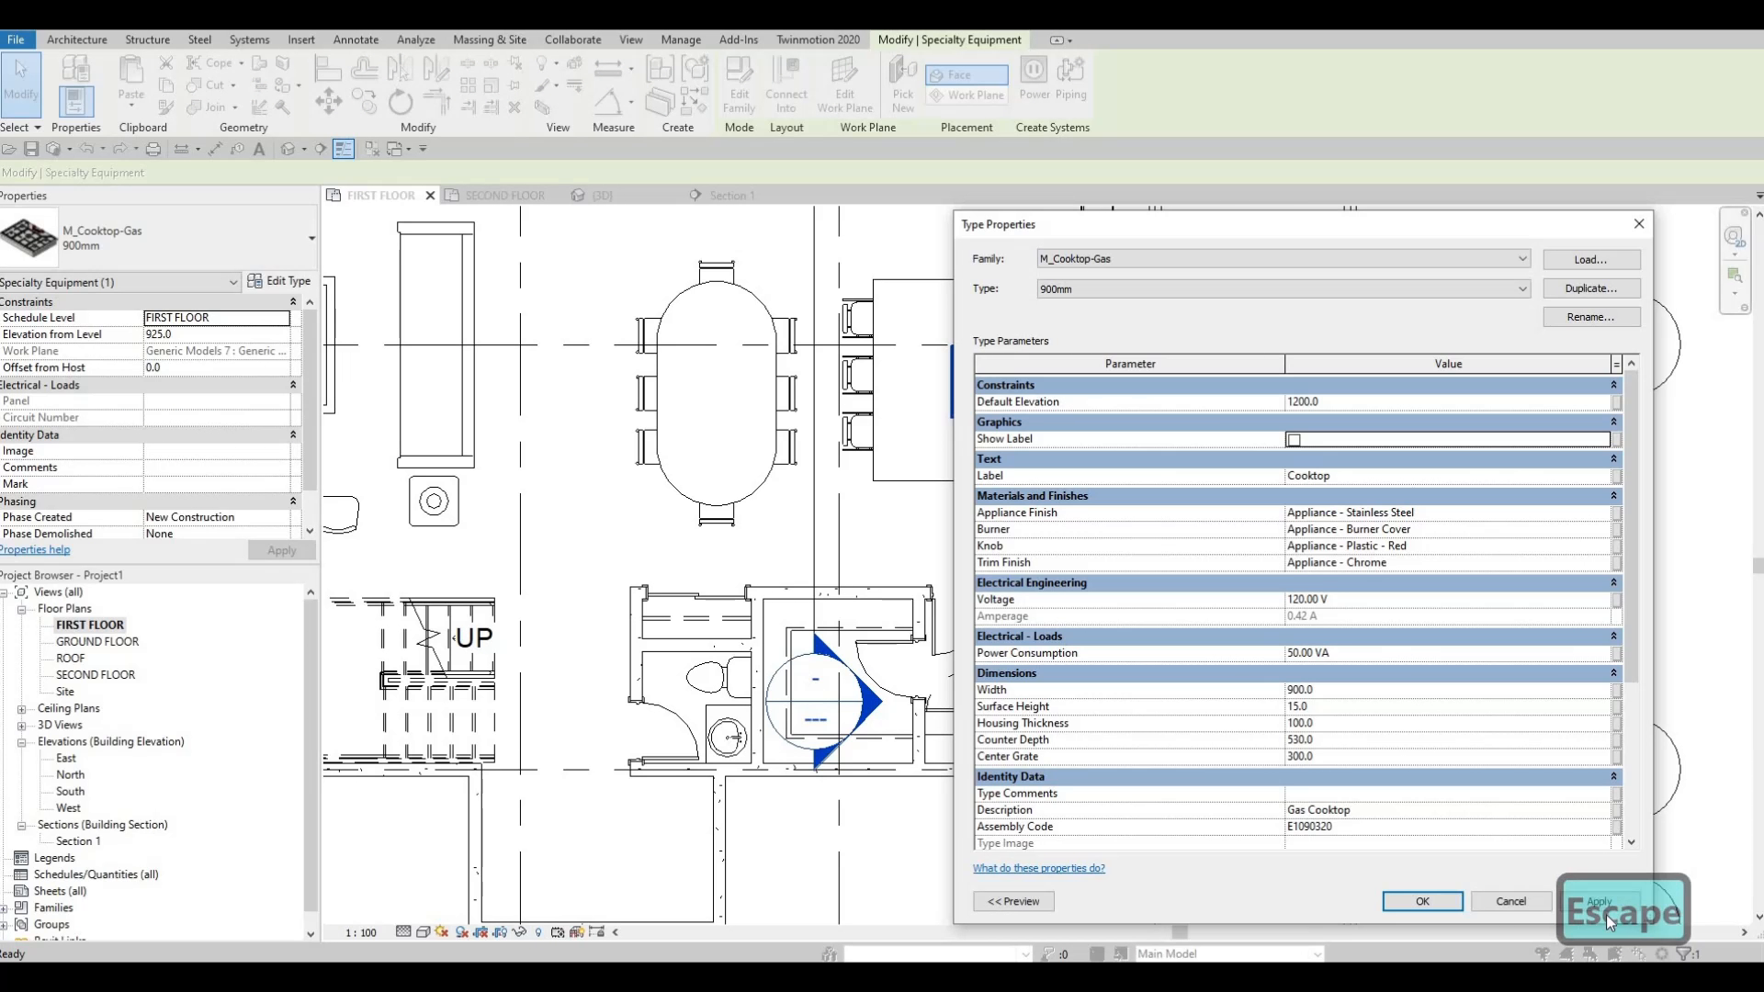
left_click(1422, 900)
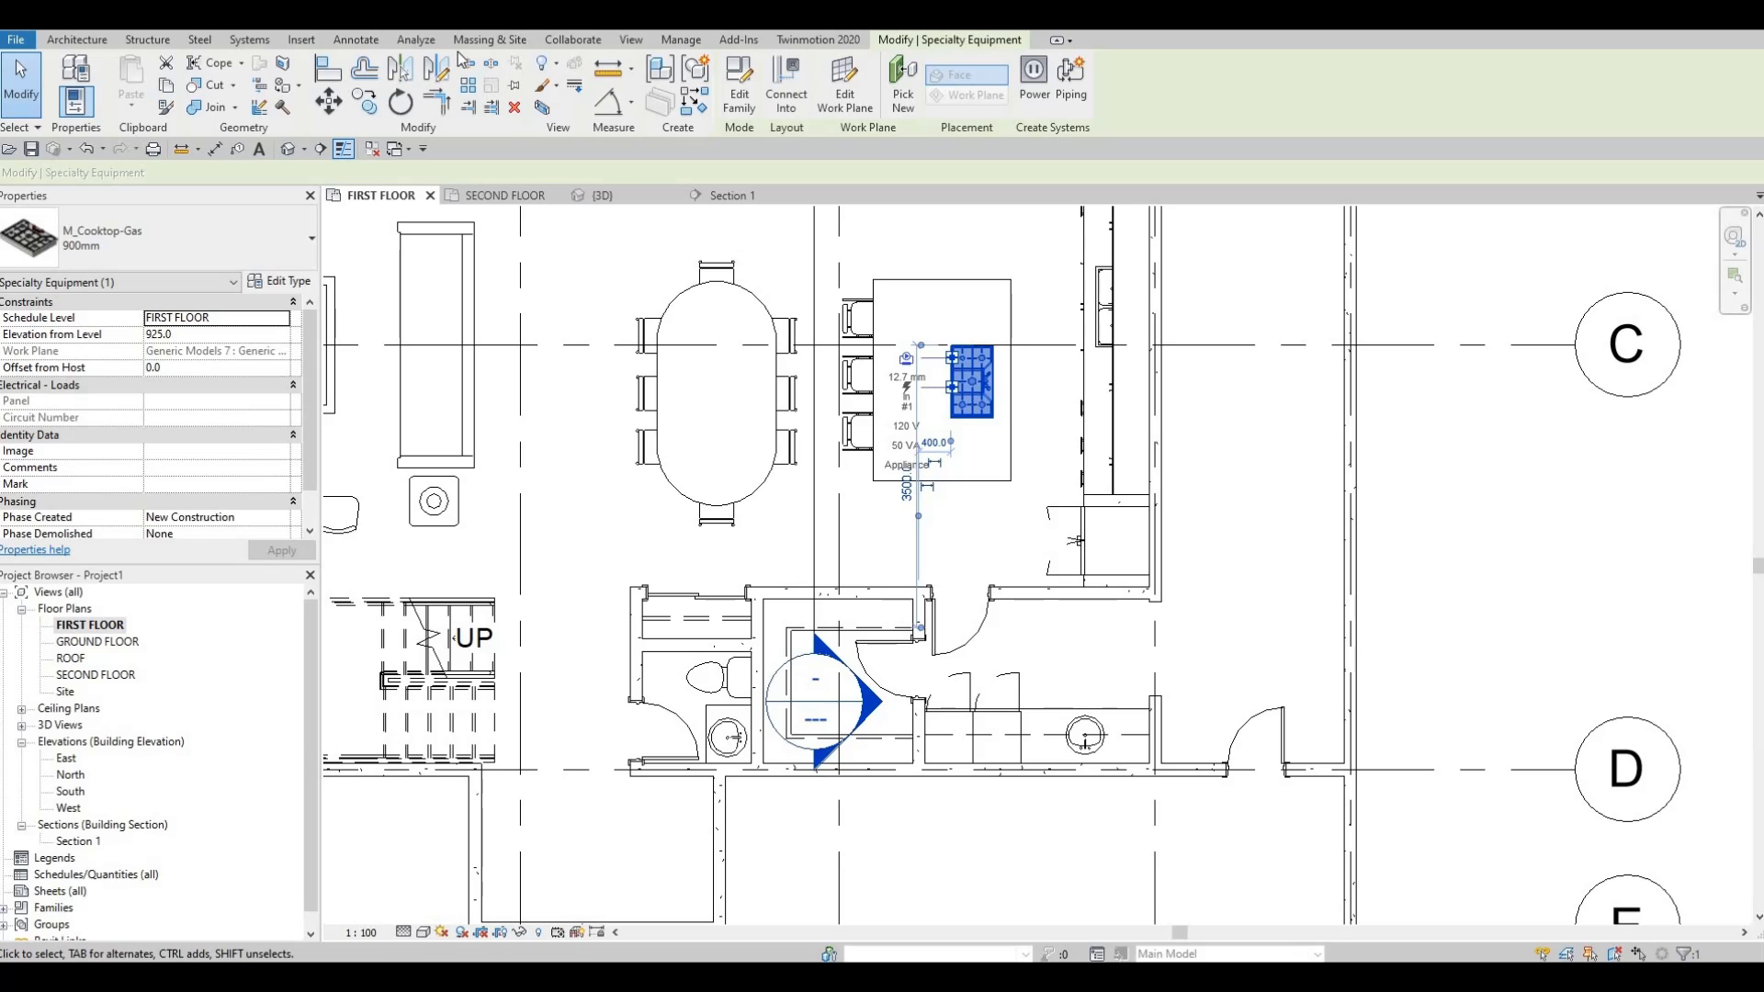
Browse the appliance families in the Mid-Range library folder and check their previews for a vent hood.
left_click(301, 39)
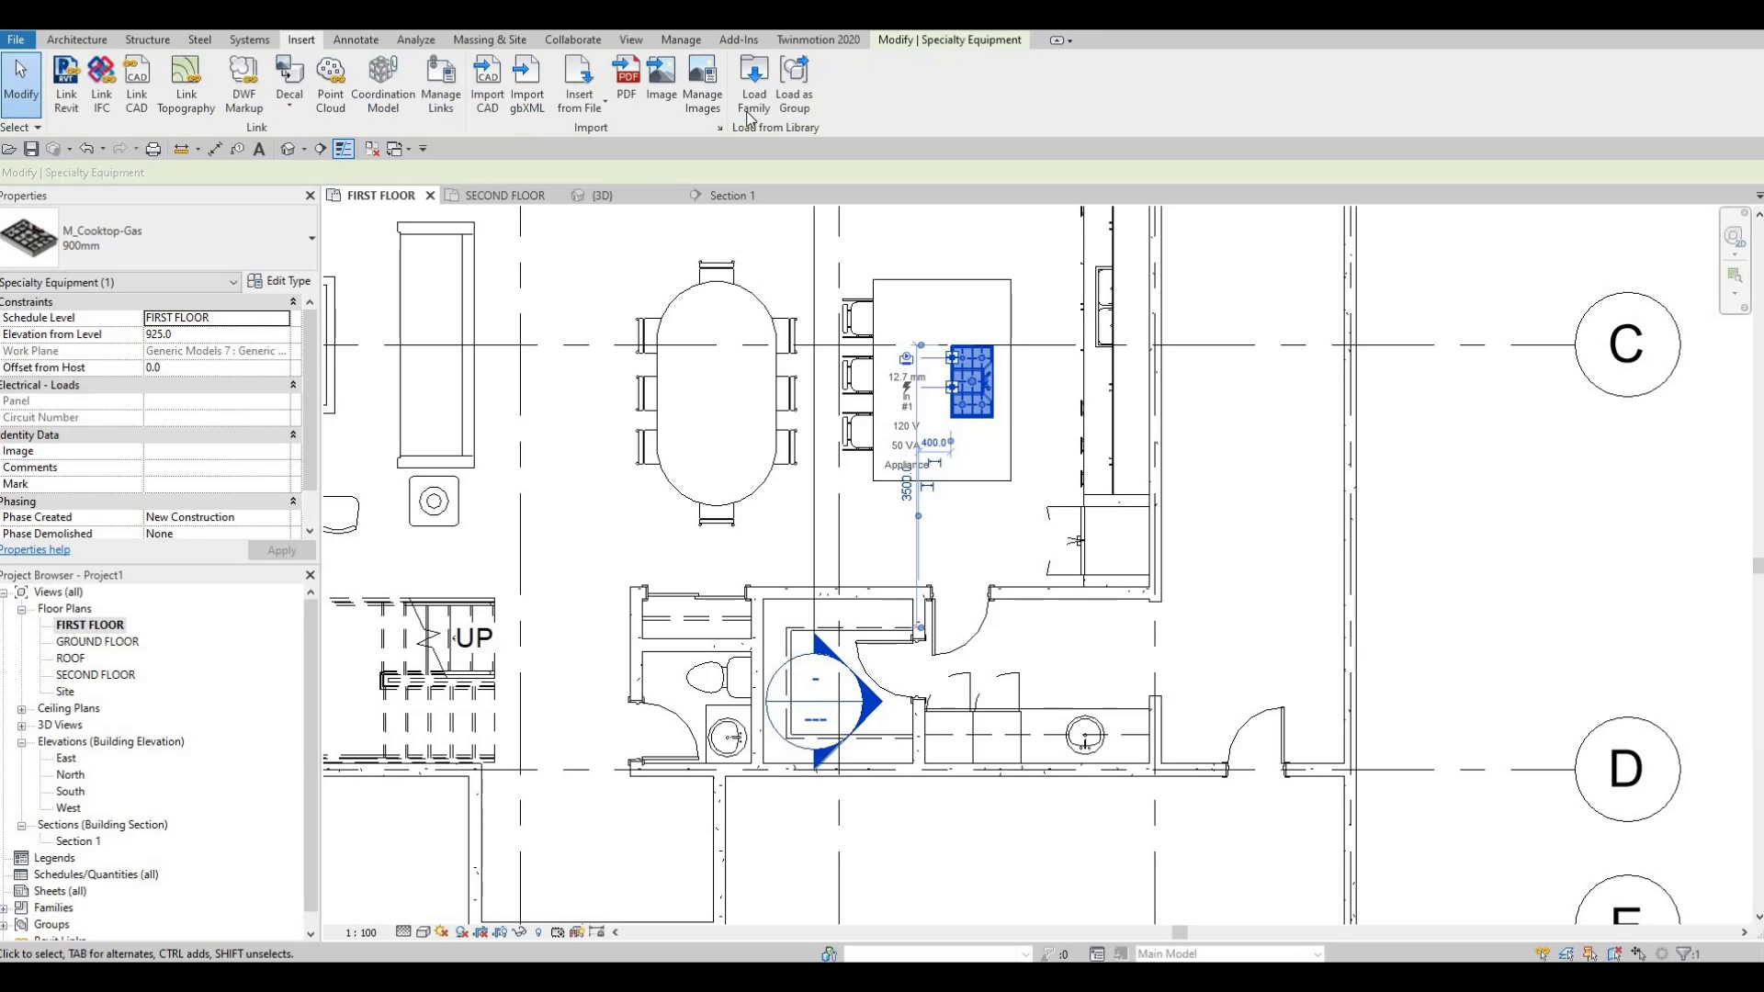
left_click(754, 87)
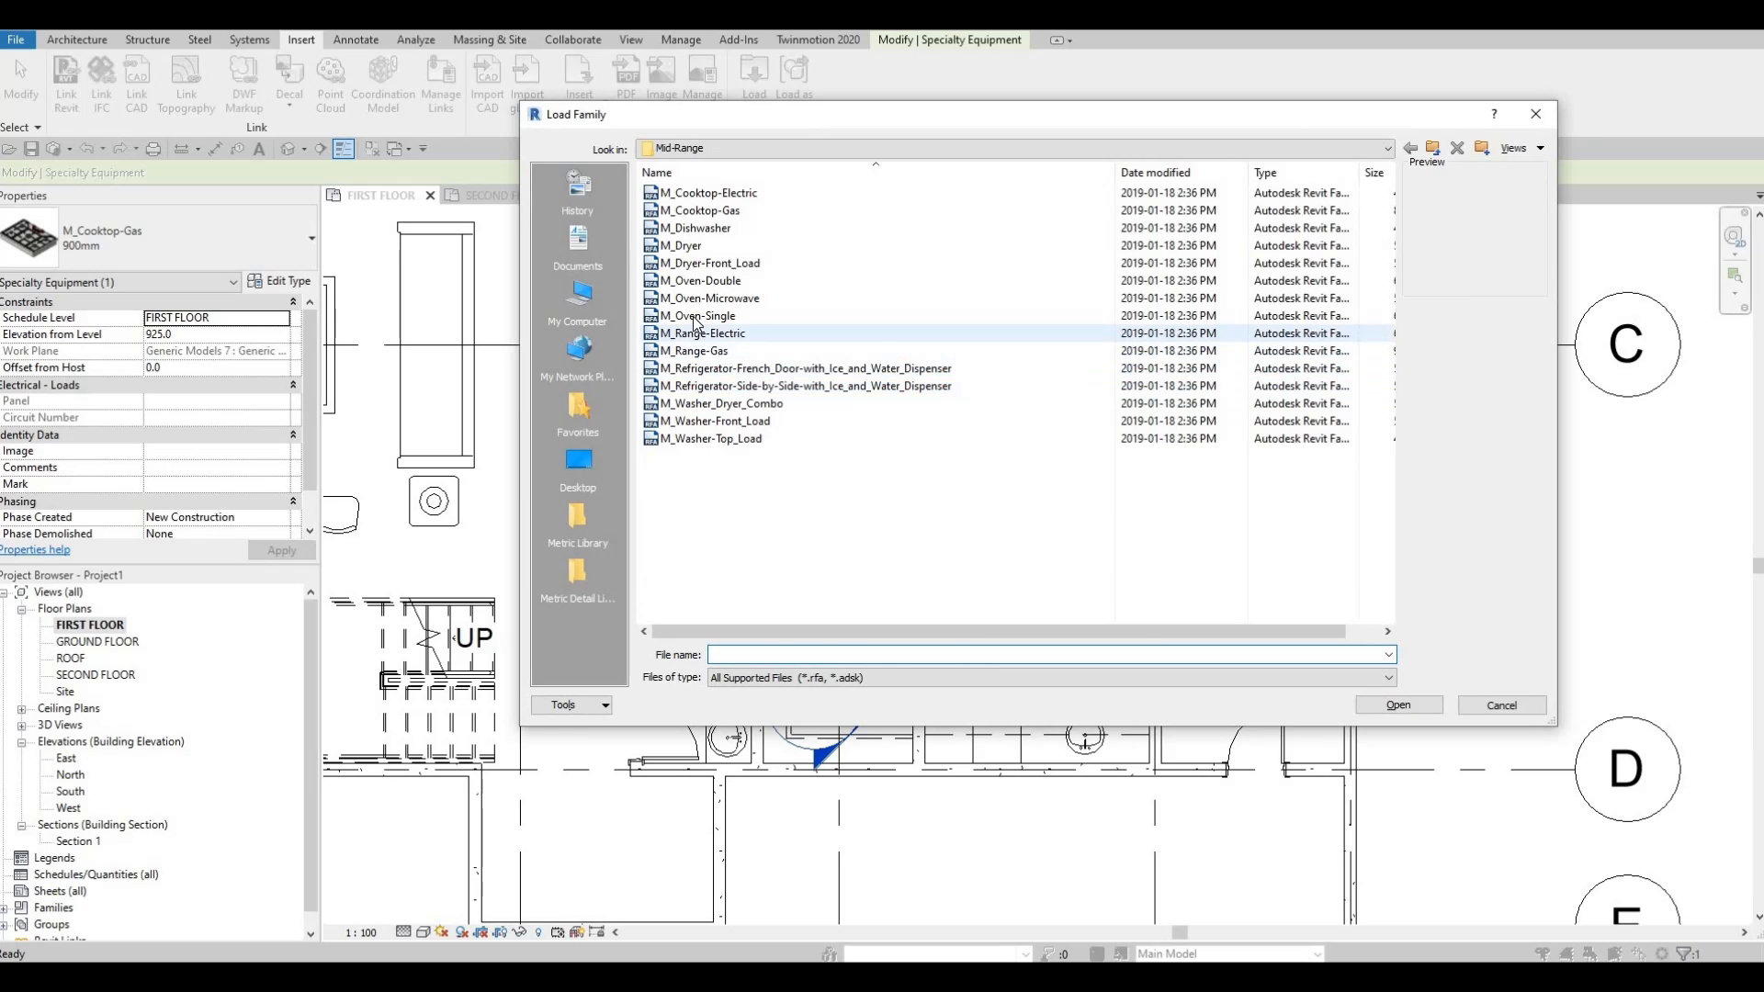
left_click(698, 315)
left_click(707, 263)
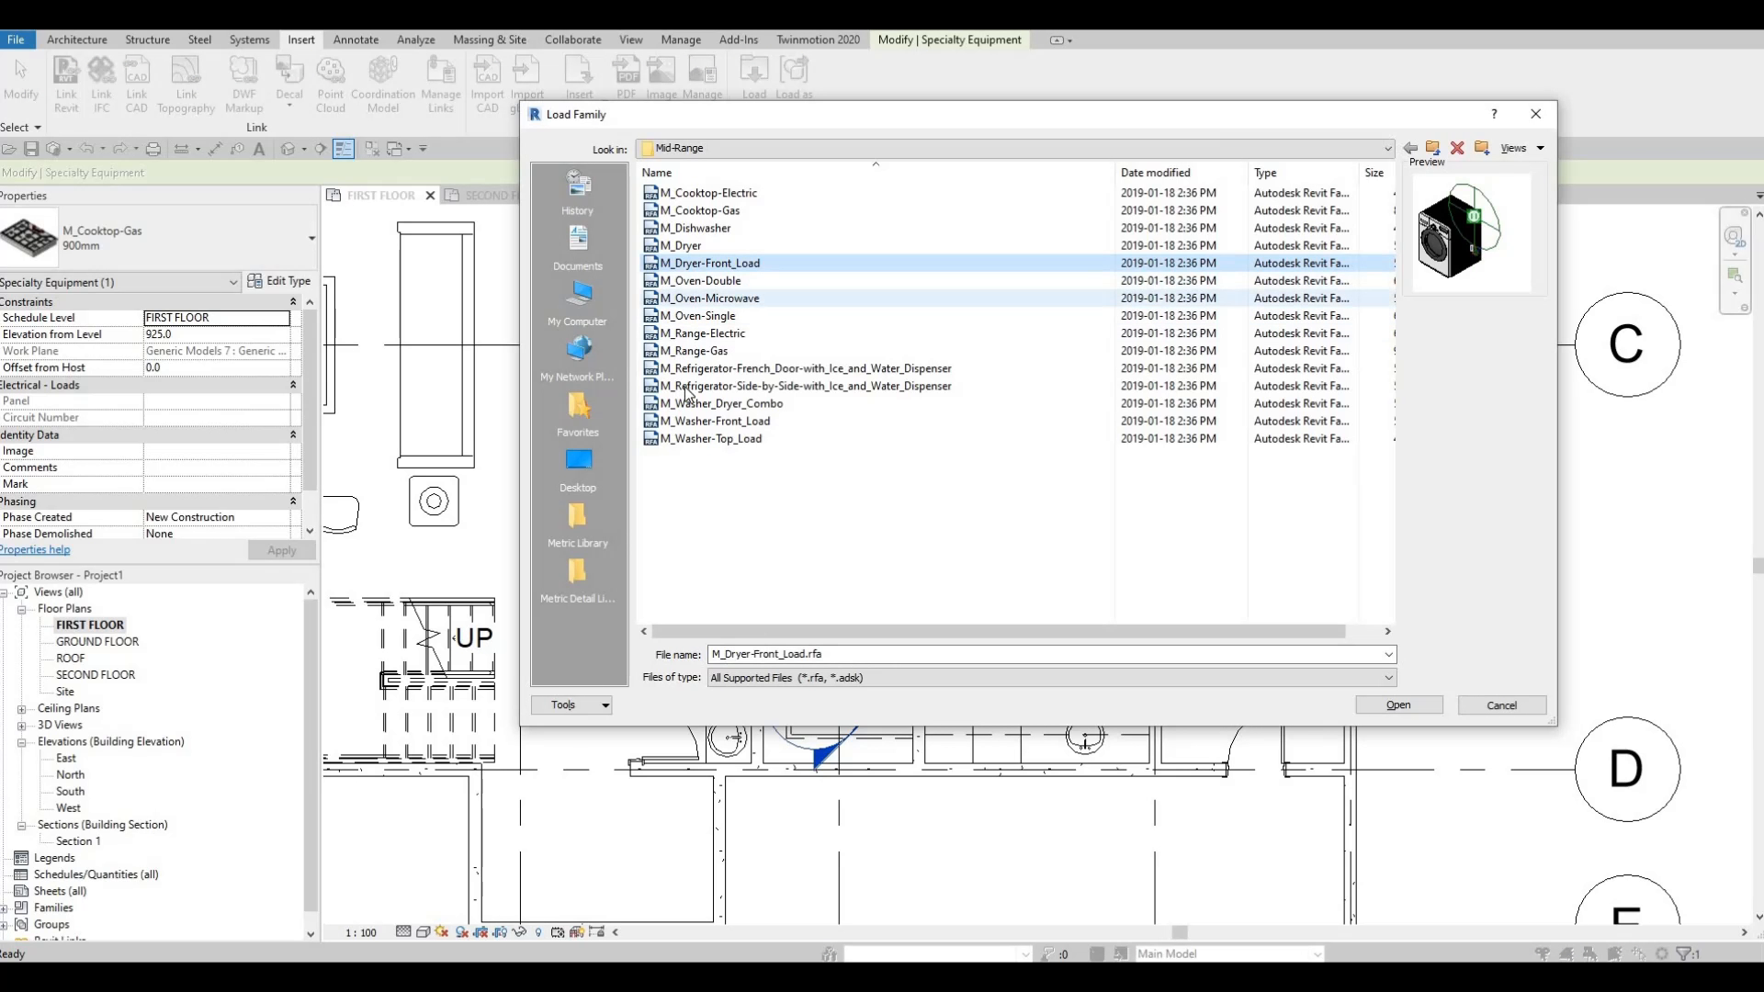
left_click(695, 333)
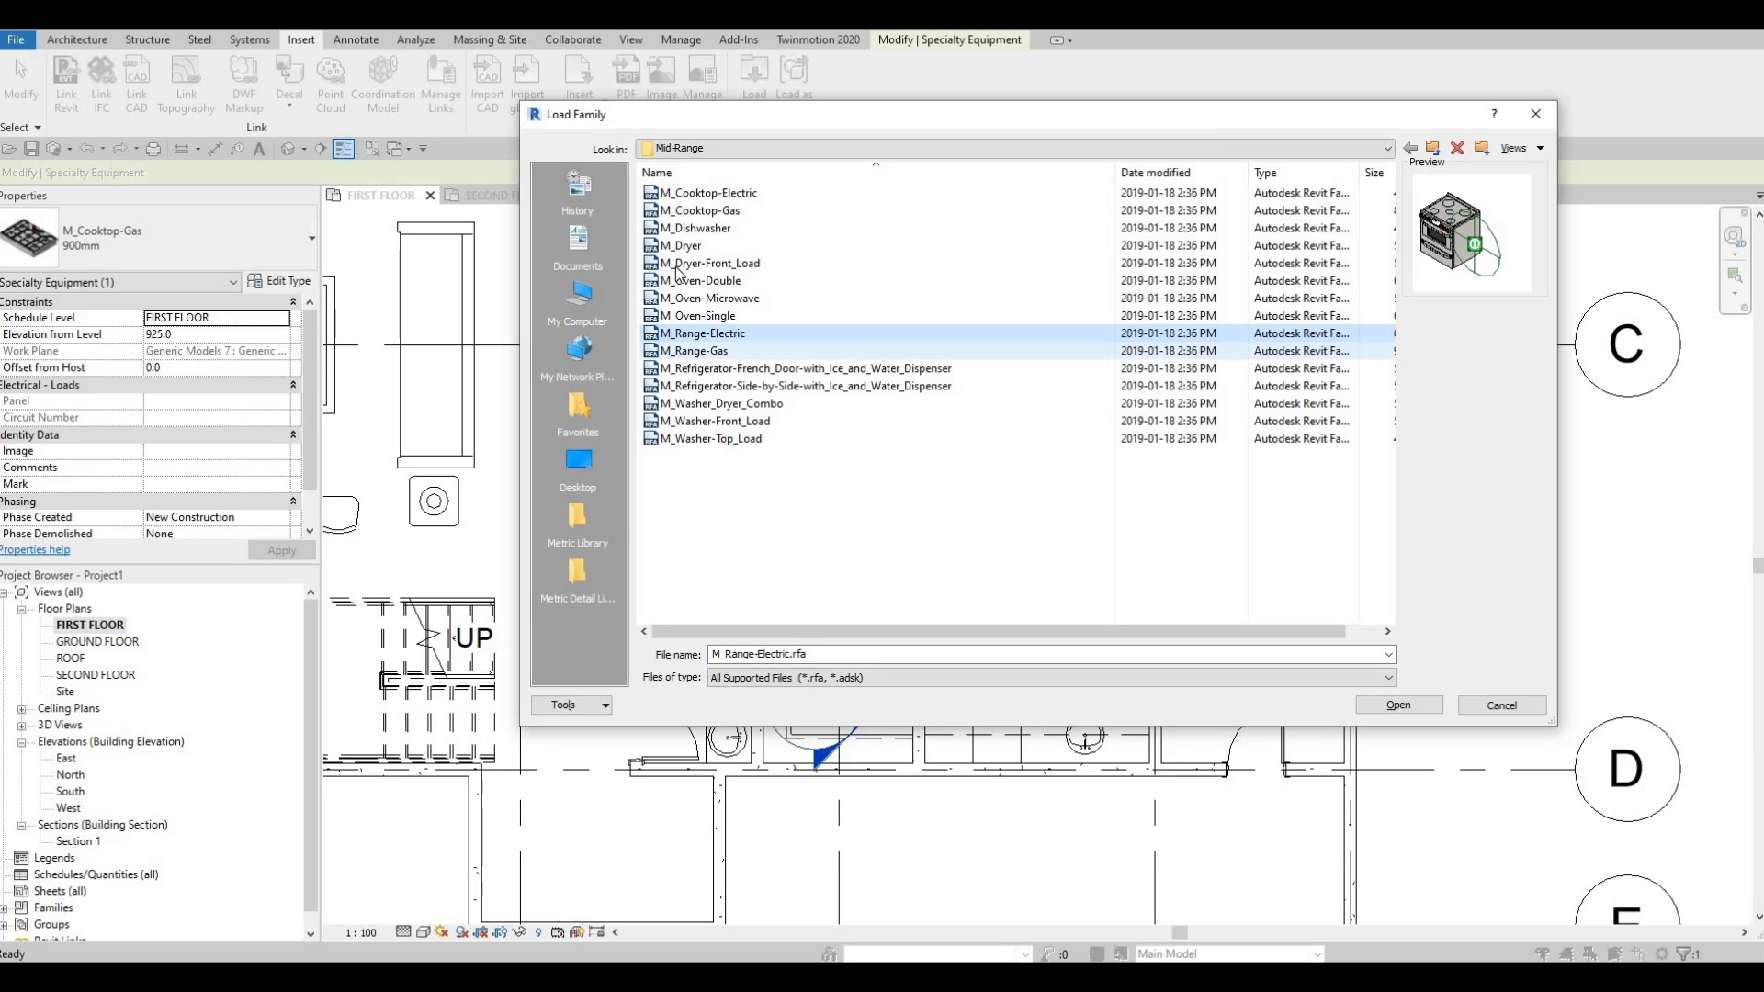
left_click(703, 385)
key("Up")
key("Up")
key("Up")
key("Up")
key("Up")
key("Up")
key("Up")
key("Up")
key("Up")
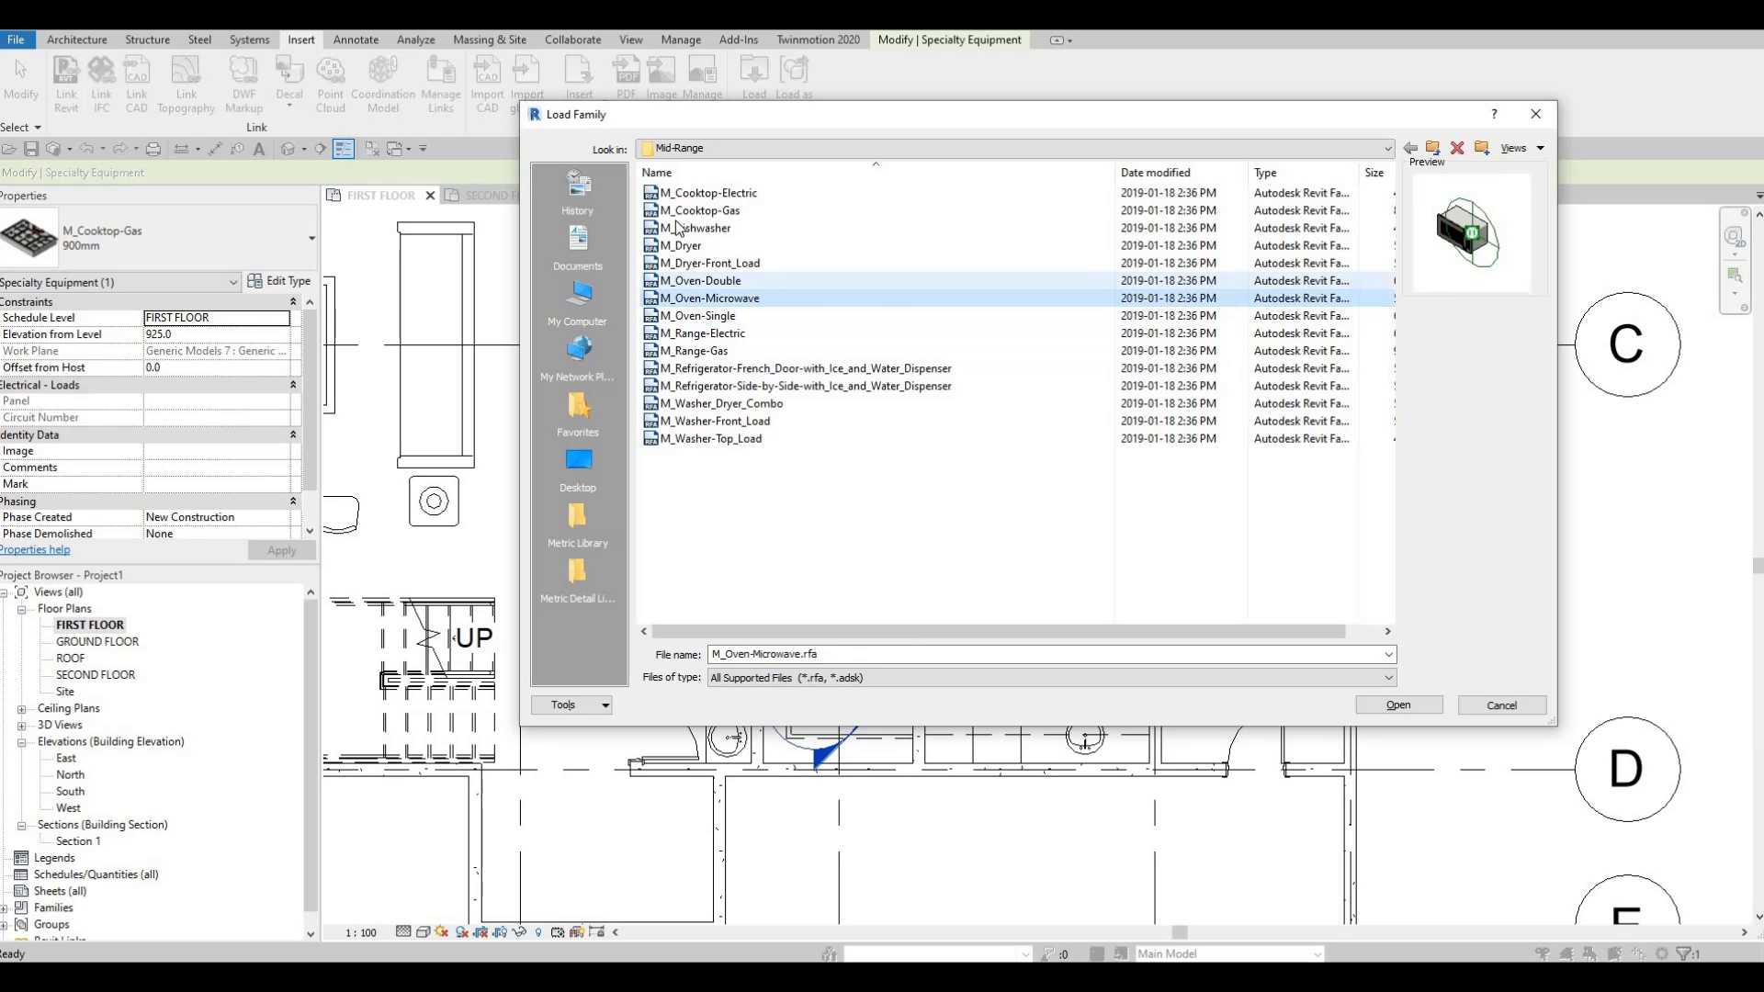
key("Up")
key("Up")
key("Down")
key("Down")
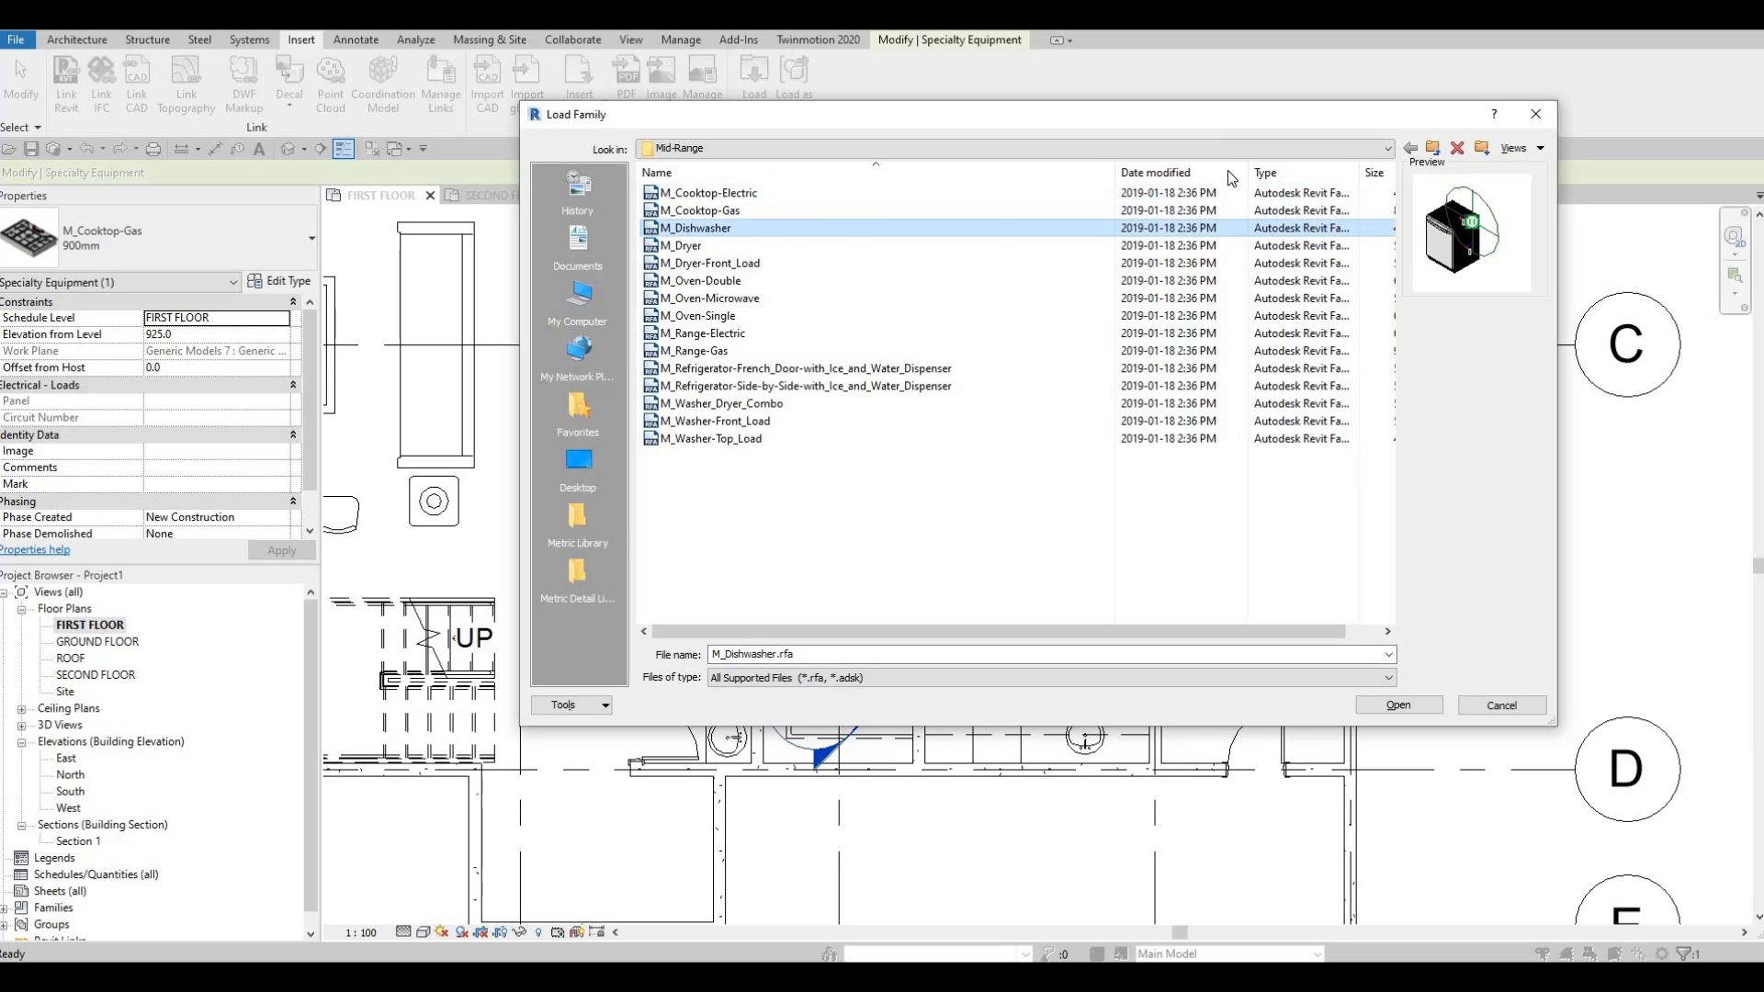
key("Down")
key("Down")
Load the M_Hood-Island family from the High-End folder under Domestic.
key("alt+2")
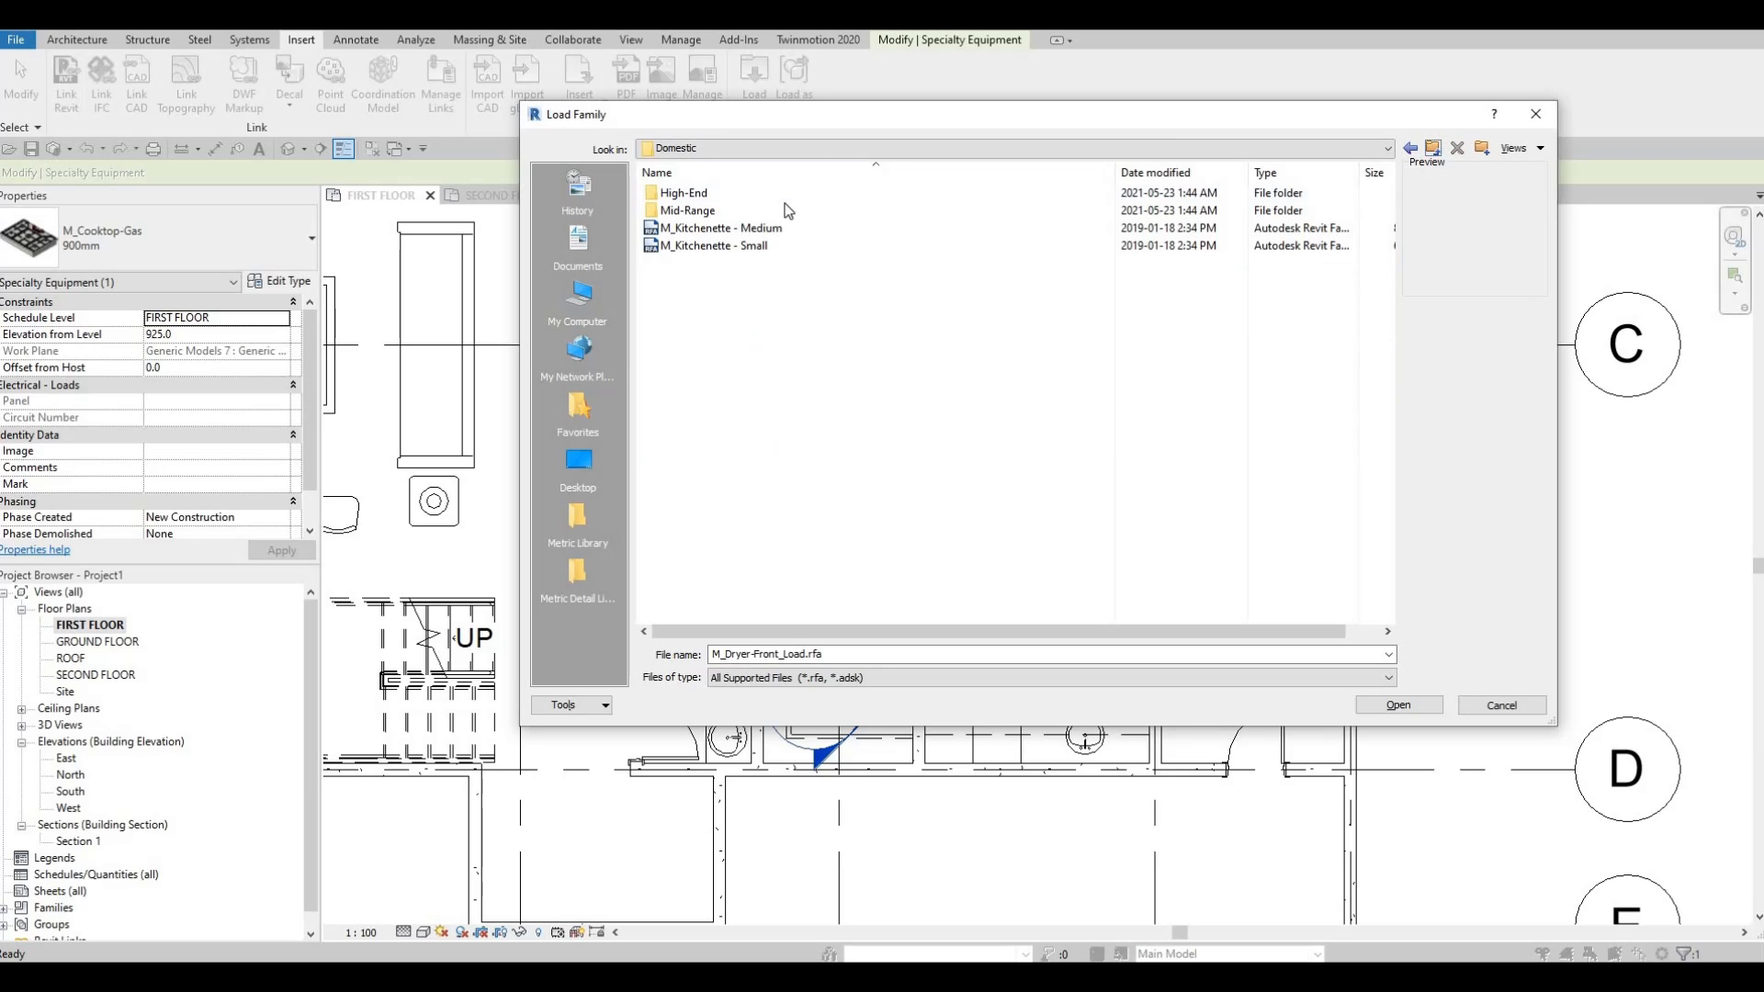
double_click(777, 194)
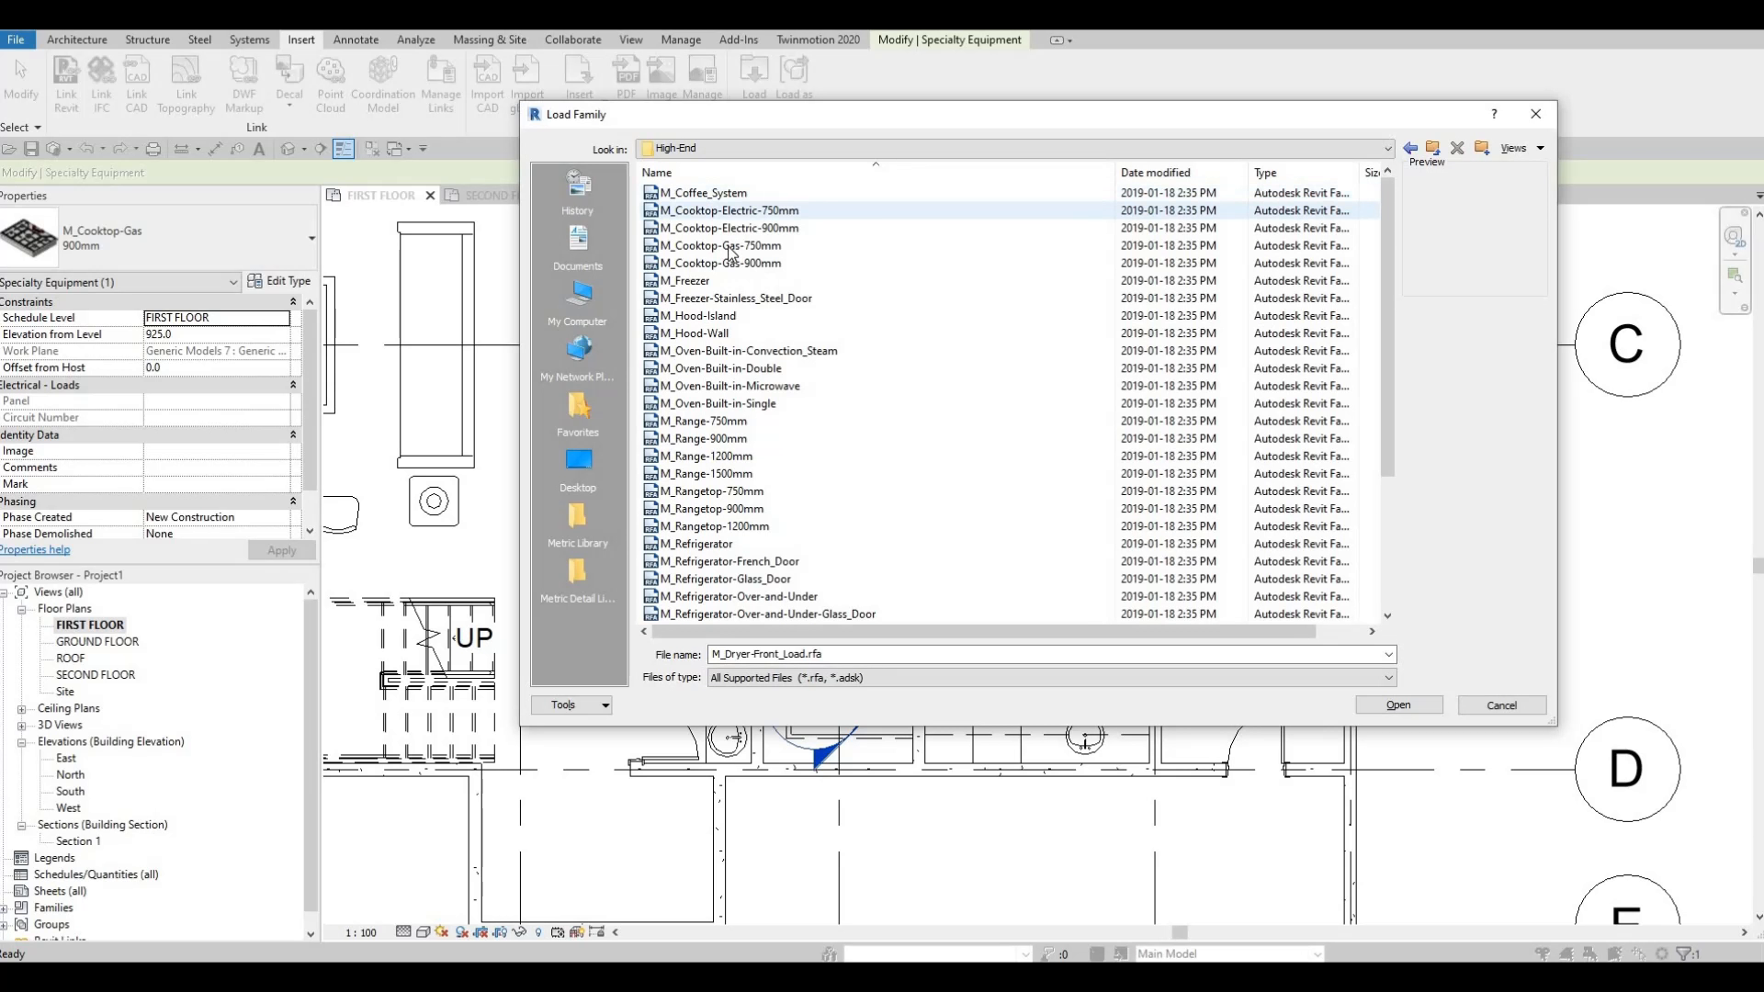
left_click(761, 195)
left_click(773, 321)
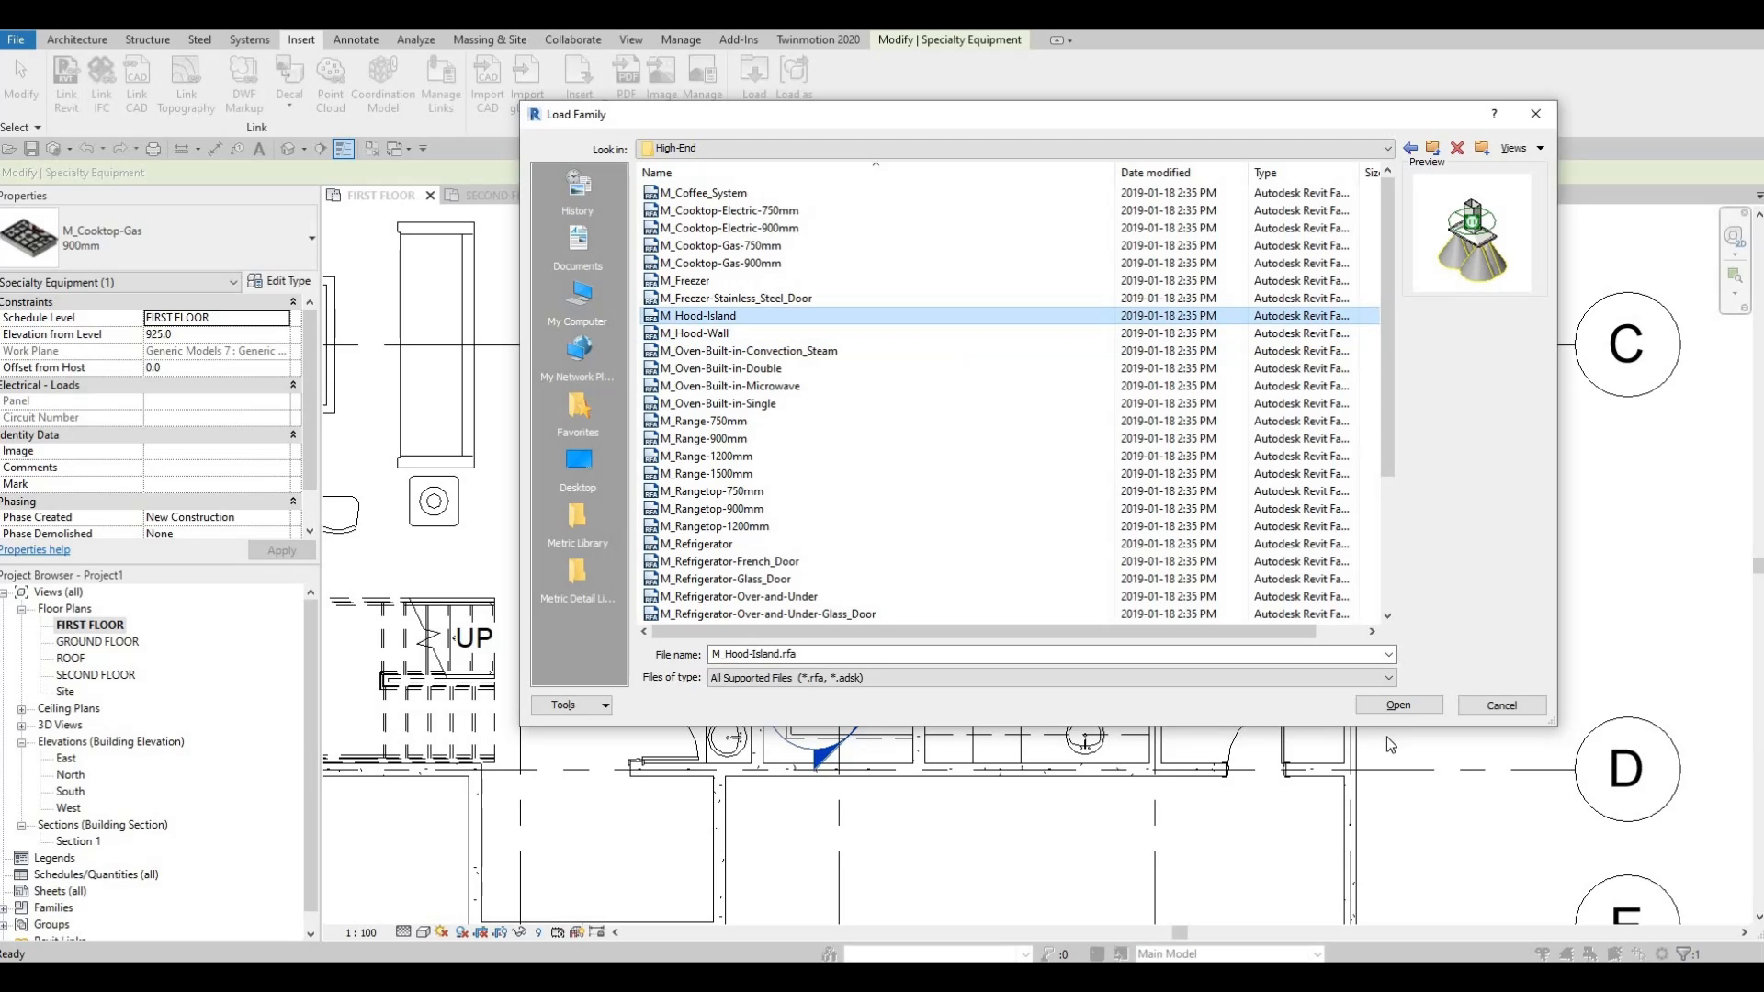
left_click(1405, 709)
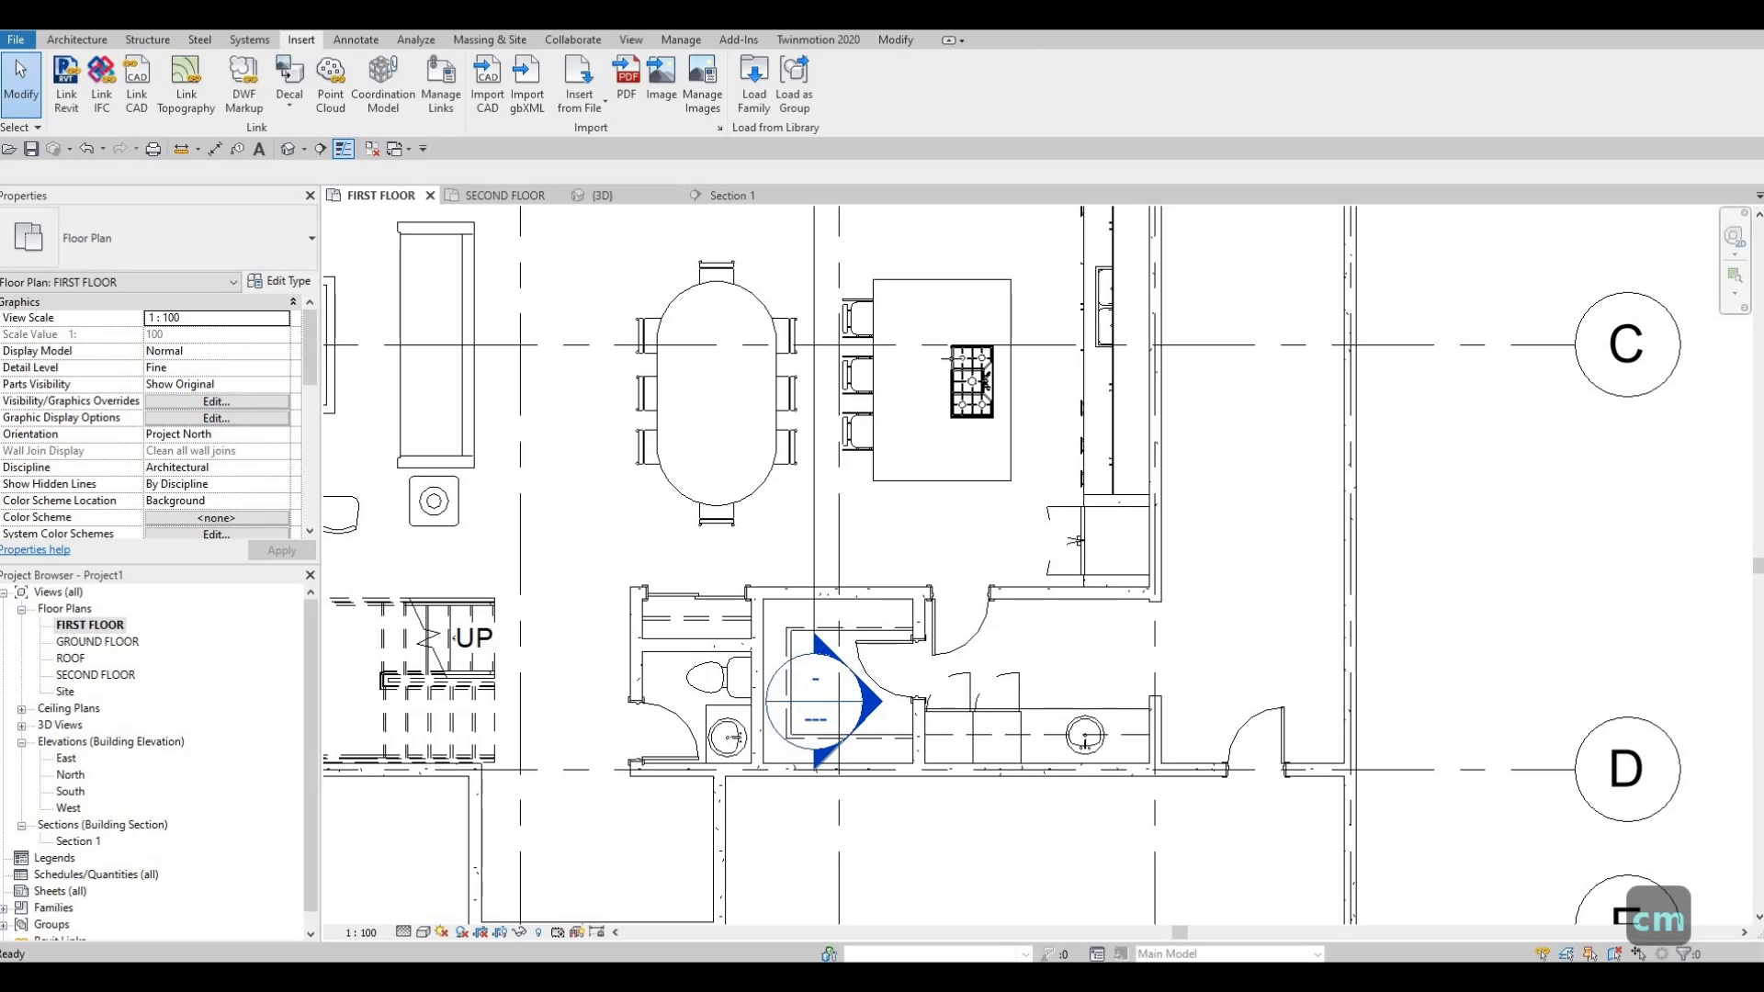
Place the 1100mm M_Hood-Island centred over the island cooktop, rotated to line up with it, and end component placement.
key("c")
key("m")
scroll(946, 354, "up", 4)
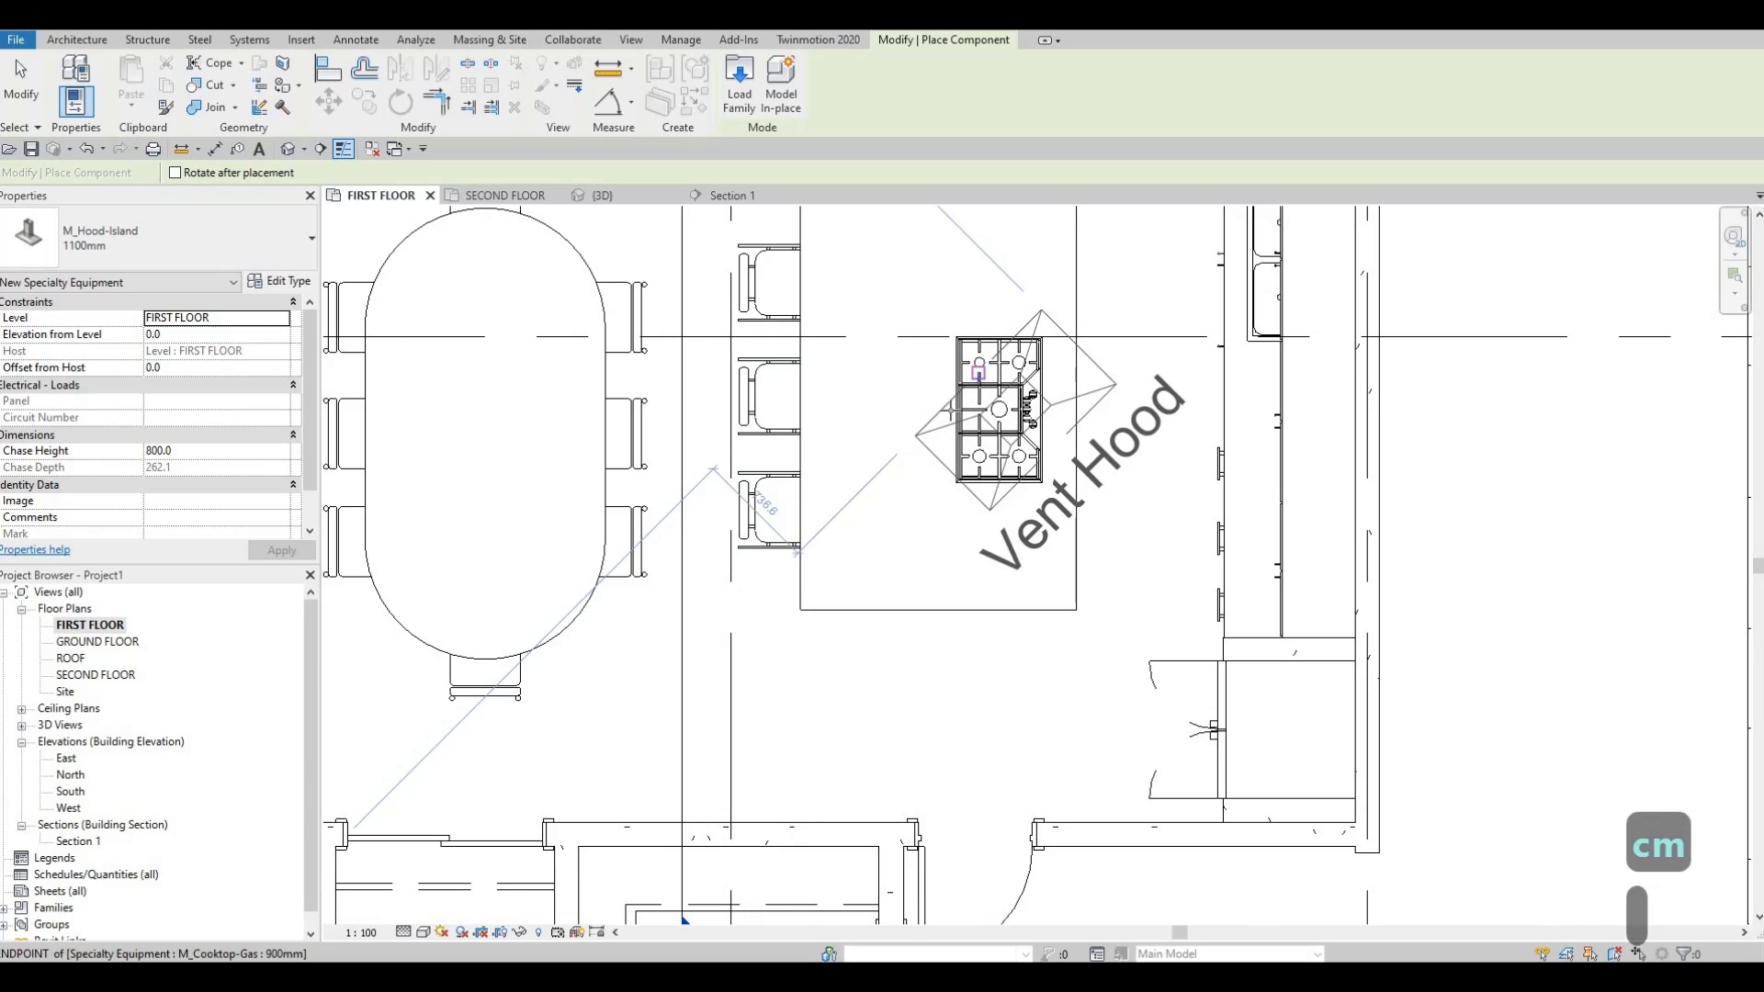
key("space")
key("space")
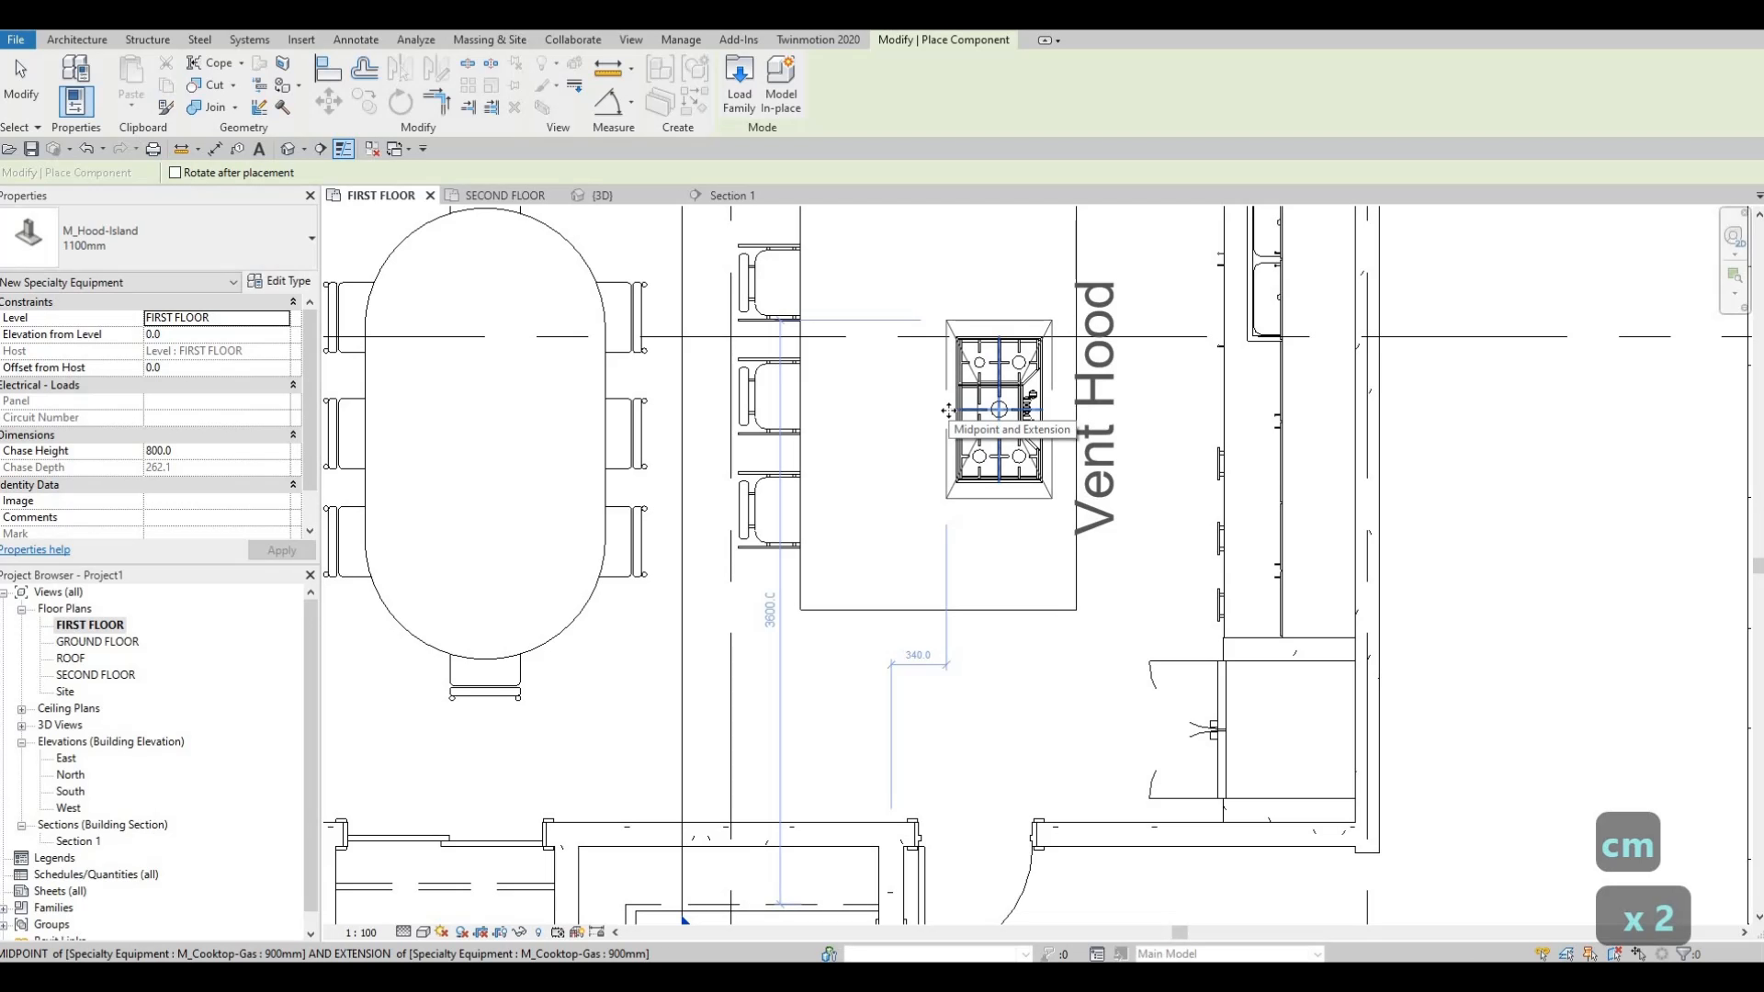
key("Escape")
scroll(1019, 381, "up", 2)
key("Escape")
key("Escape")
key("Escape")
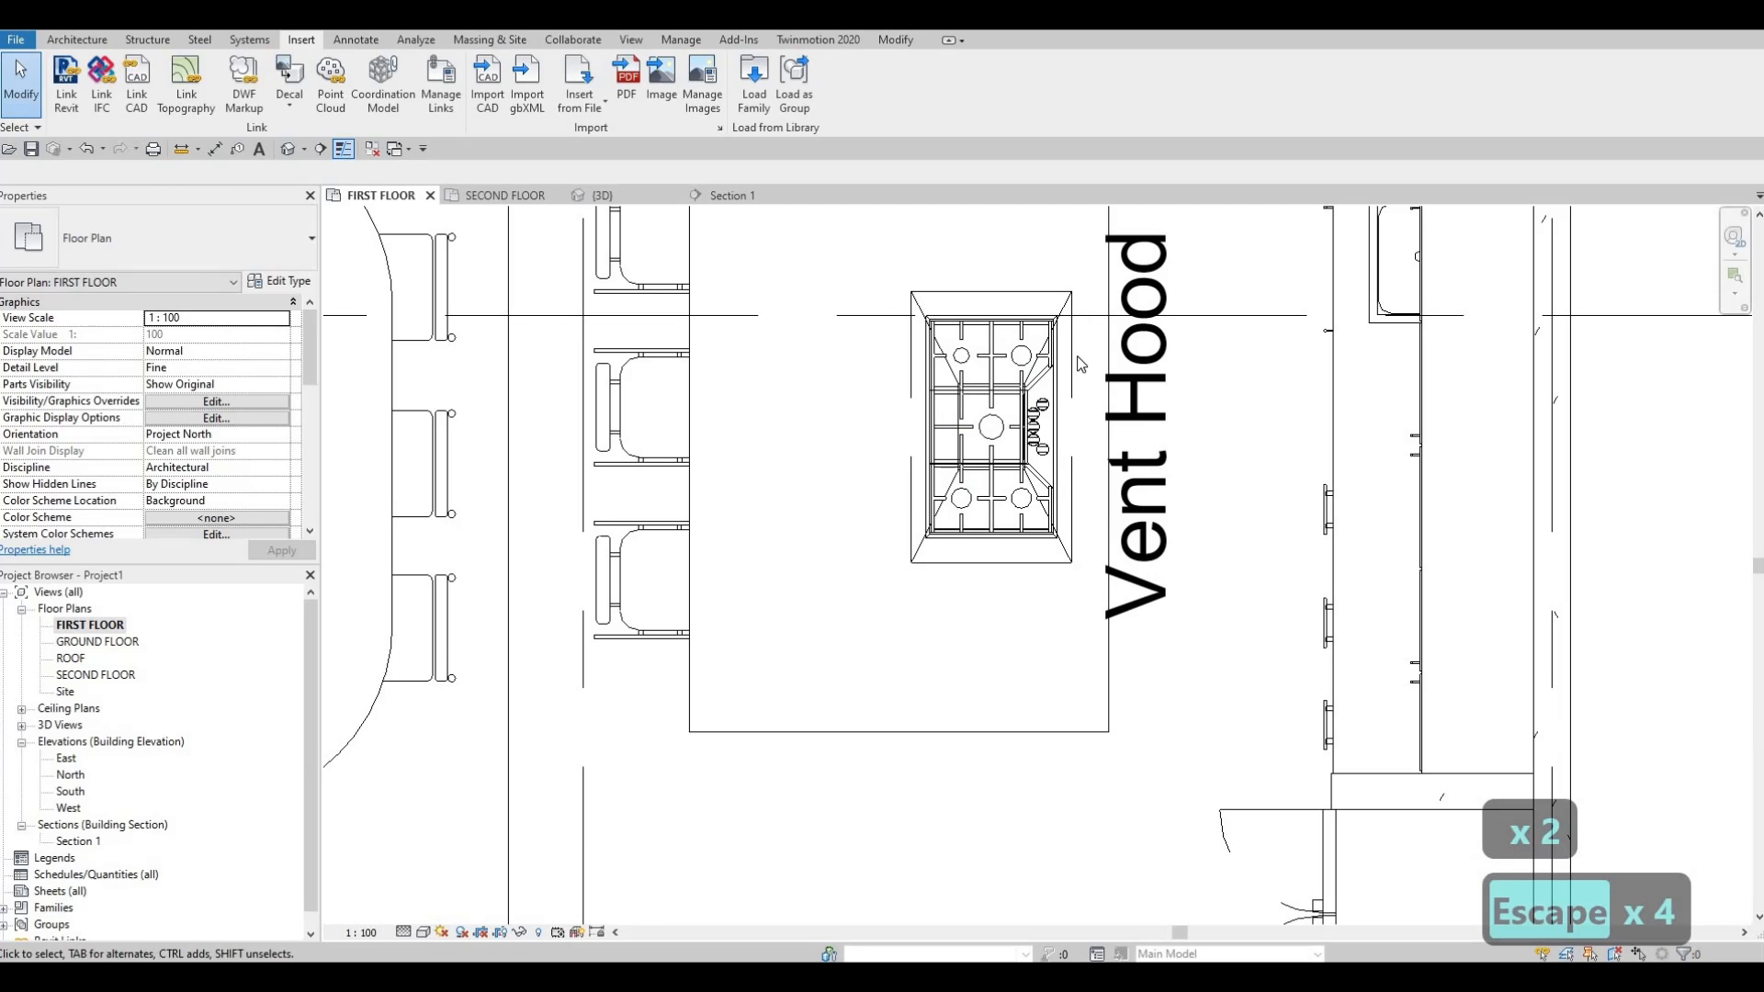
Turn off Show Label in the 1100mm island hood's type properties and deselect the hood.
left_click(912, 422)
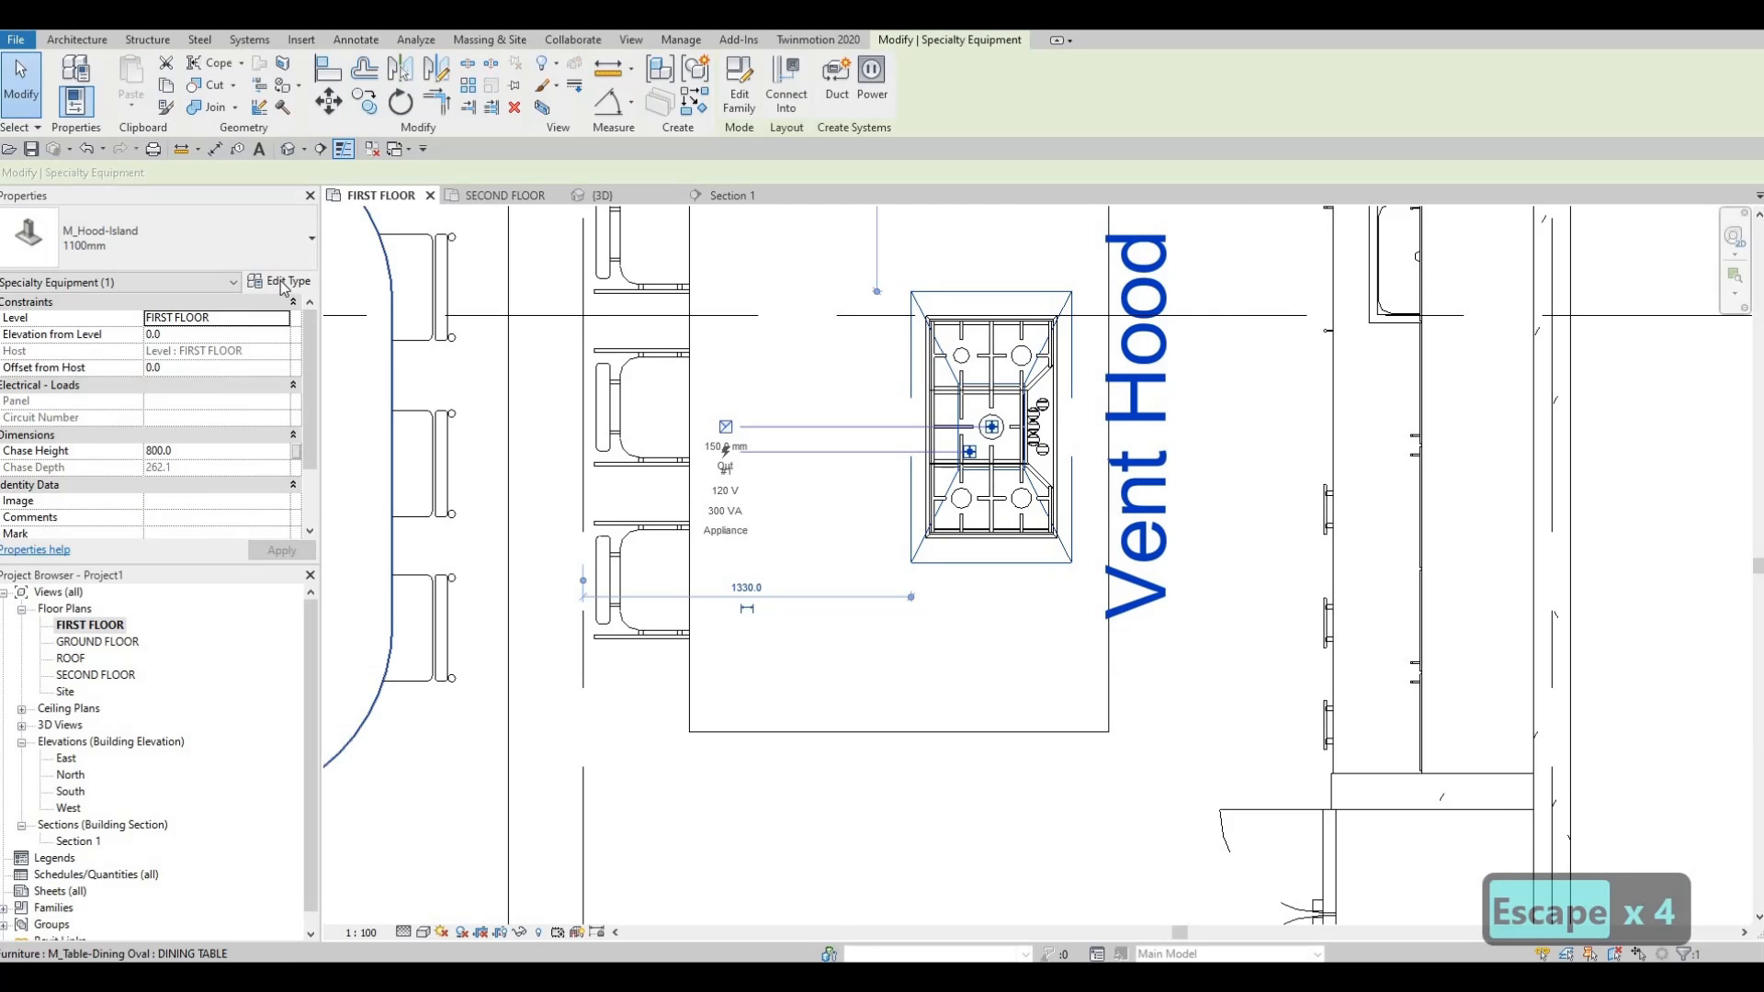
left_click(281, 280)
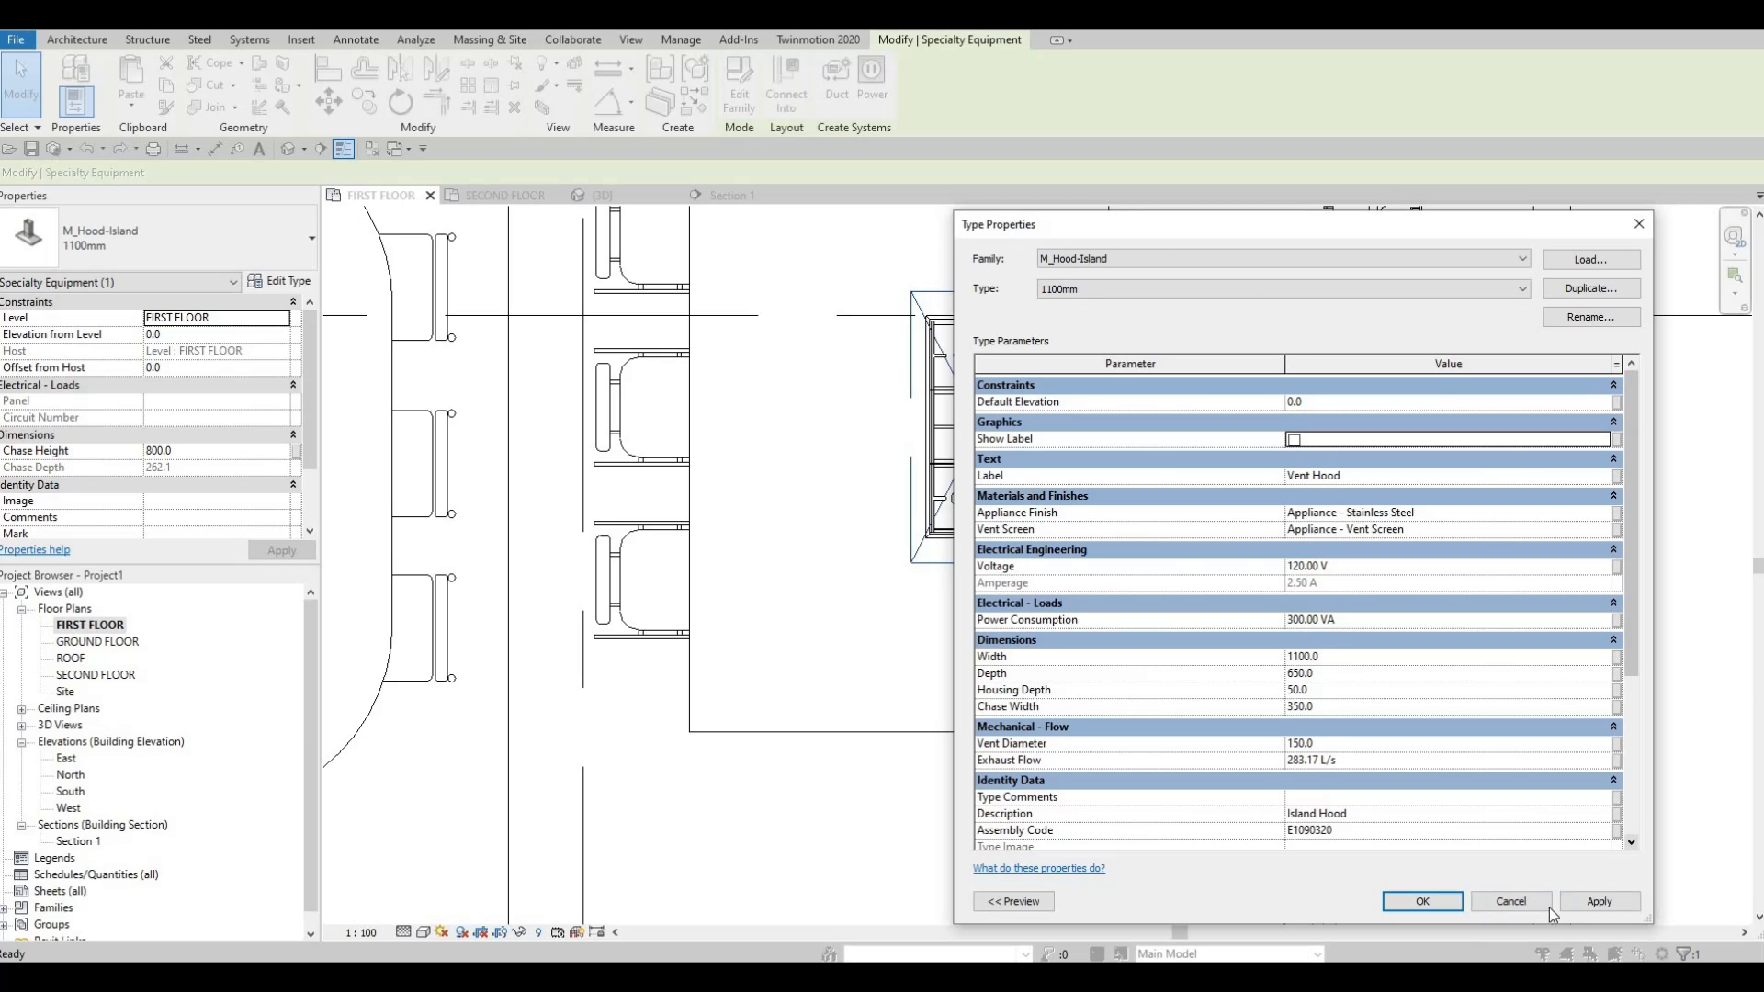
left_click(1562, 905)
left_click(1414, 902)
middle_click_drag(972, 675, 1005, 478)
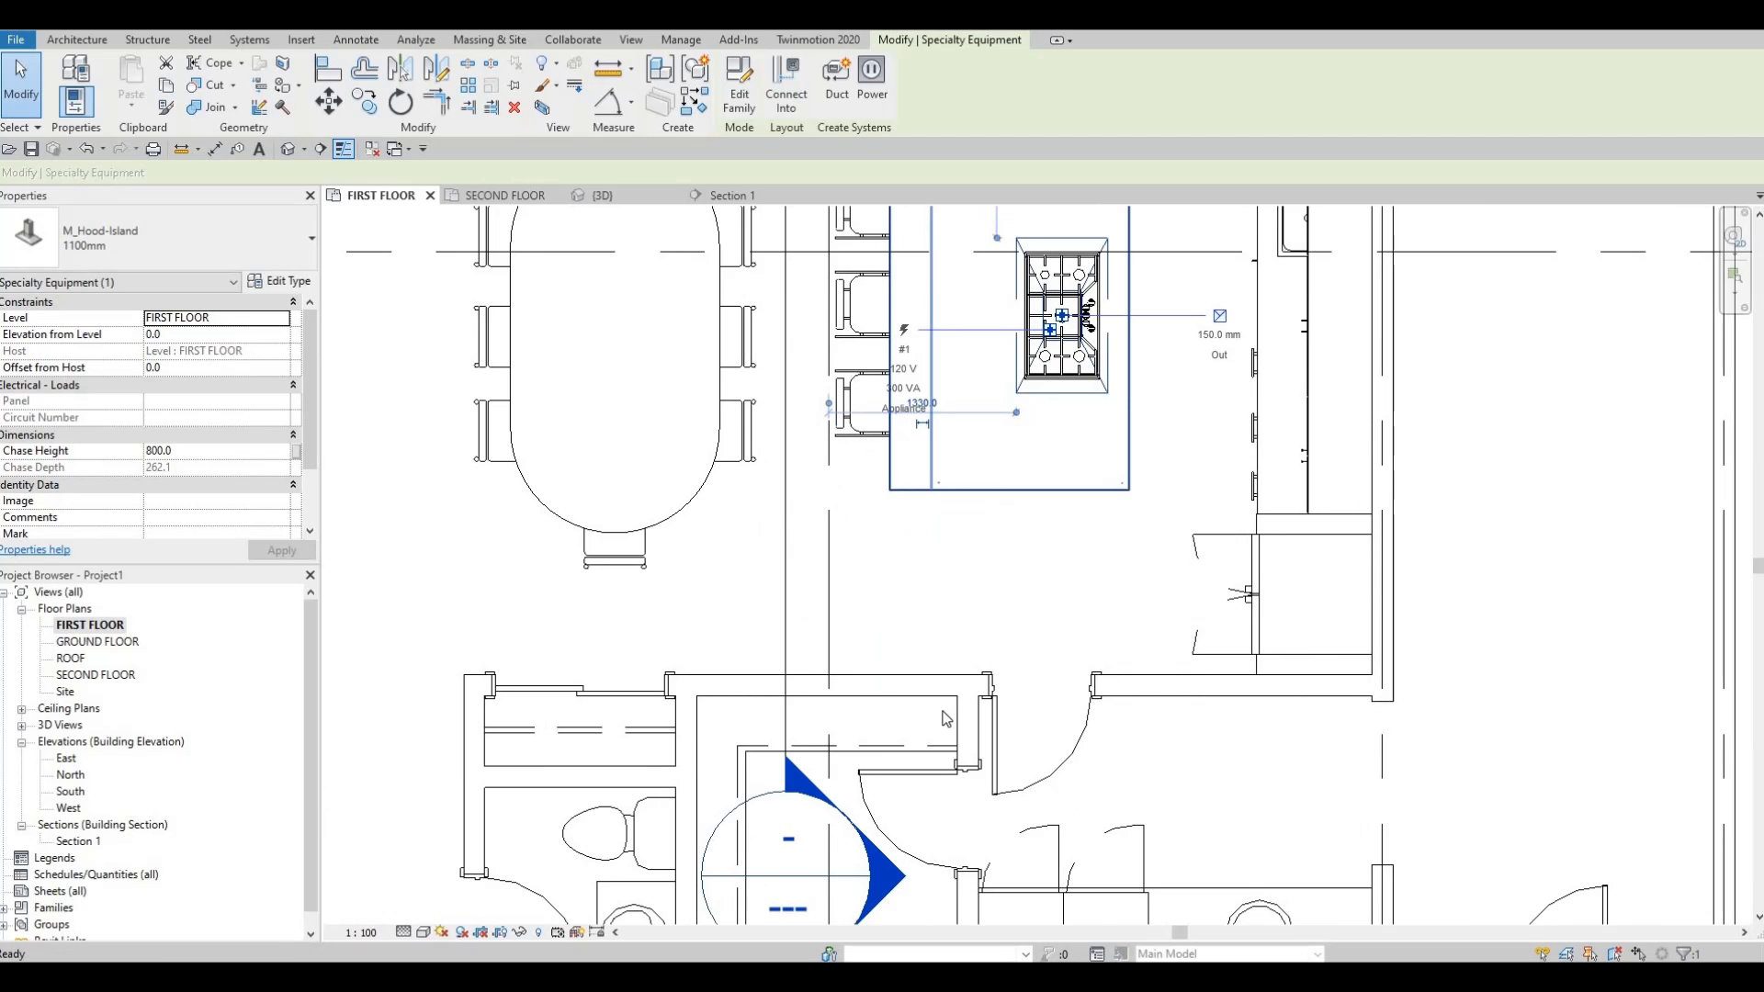
scroll(1007, 445, "down", 2)
key("Escape")
key("Escape")
Open Section 1 and examine the island and chairs to locate the placed hood.
double_click(942, 713)
scroll(1010, 501, "down", 6)
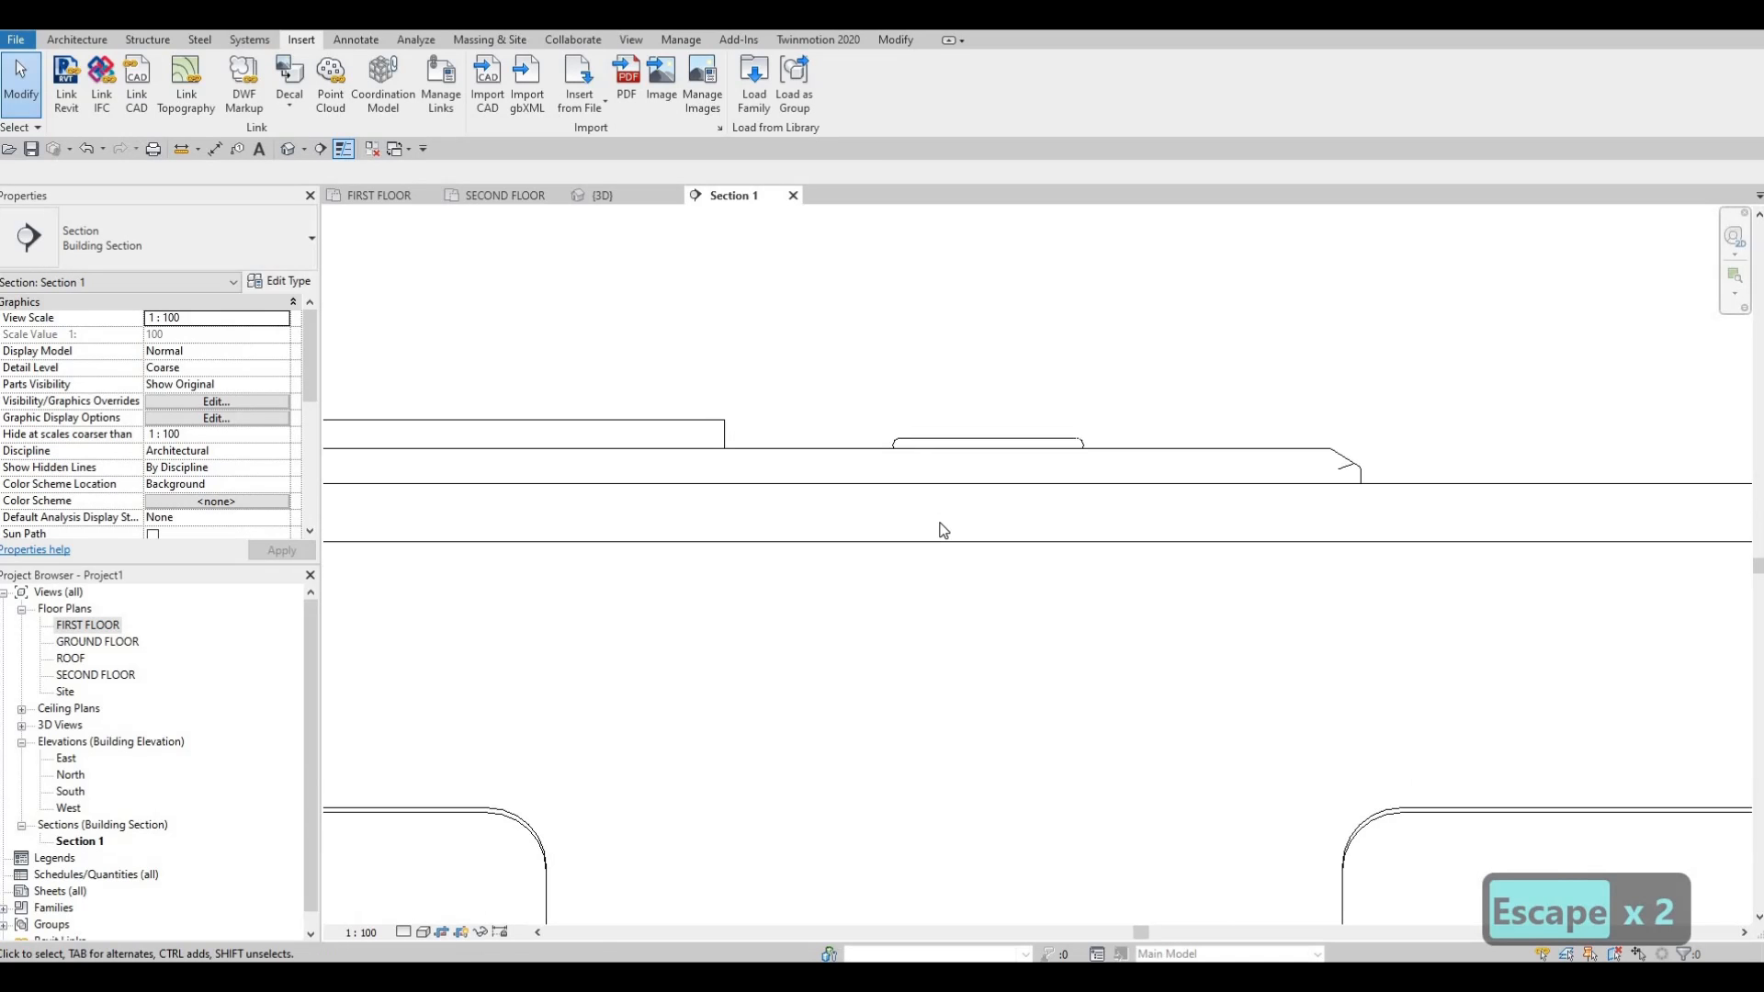
middle_click_drag(909, 551, 936, 590)
scroll(937, 592, "down", 3)
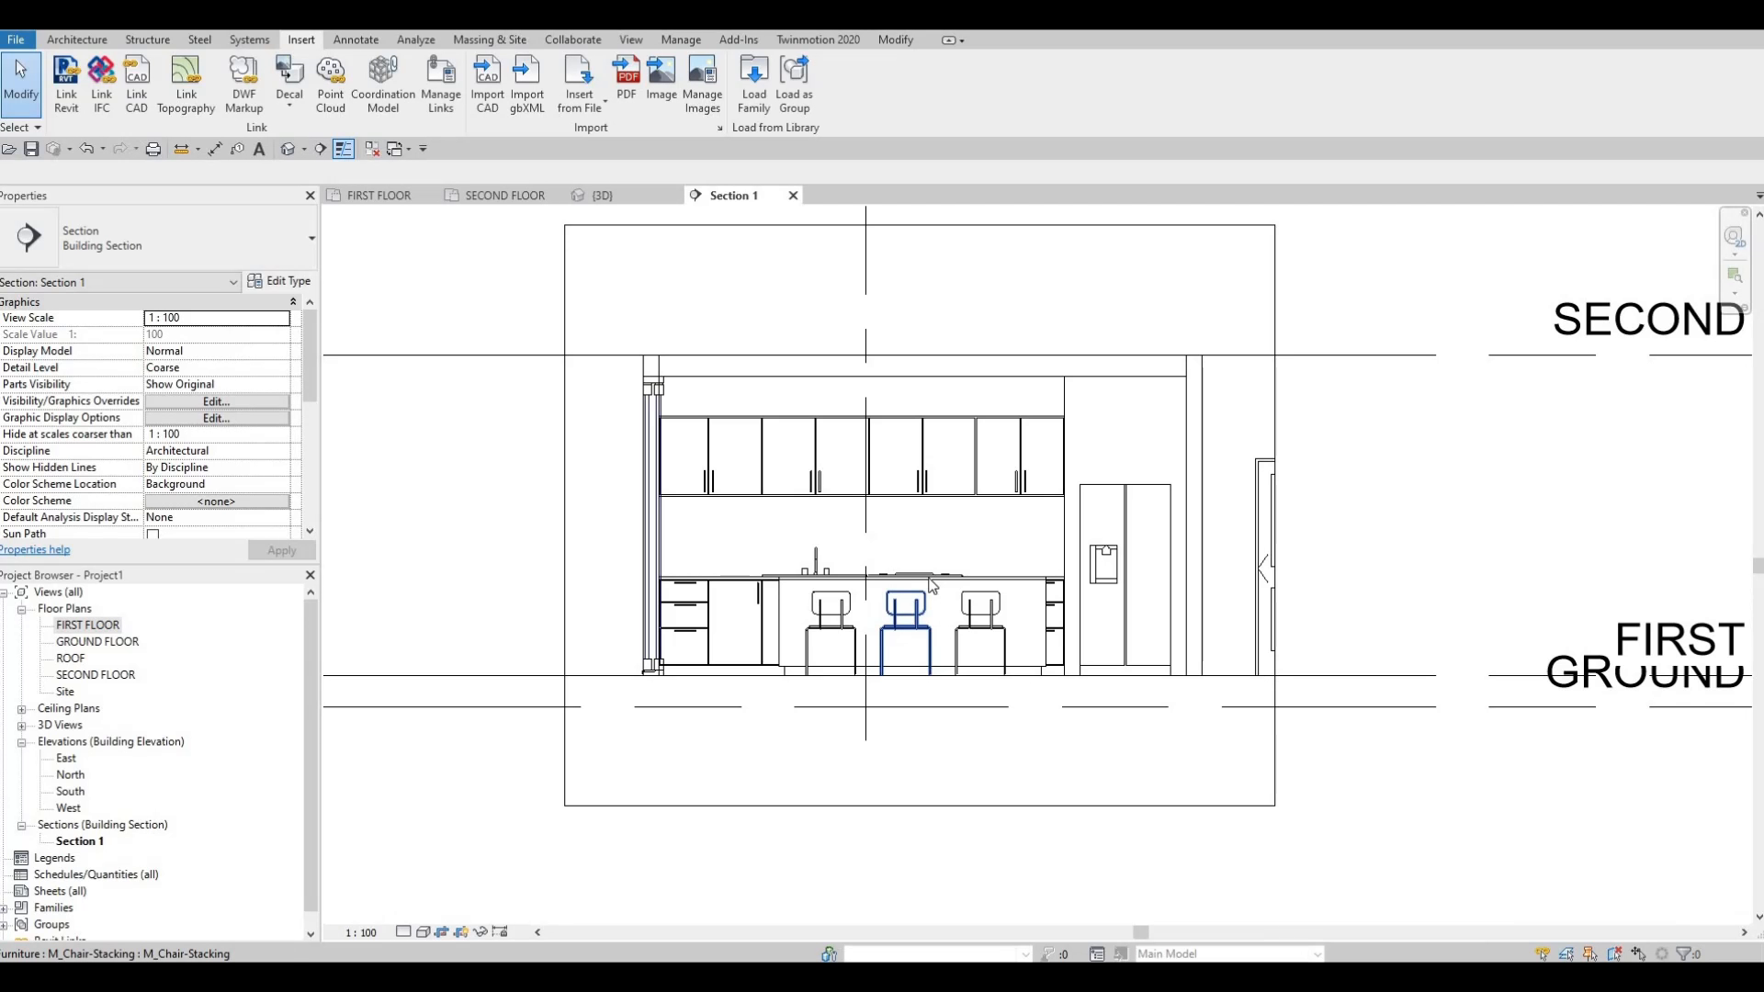
key("Tab")
key("Tab")
key("Tab")
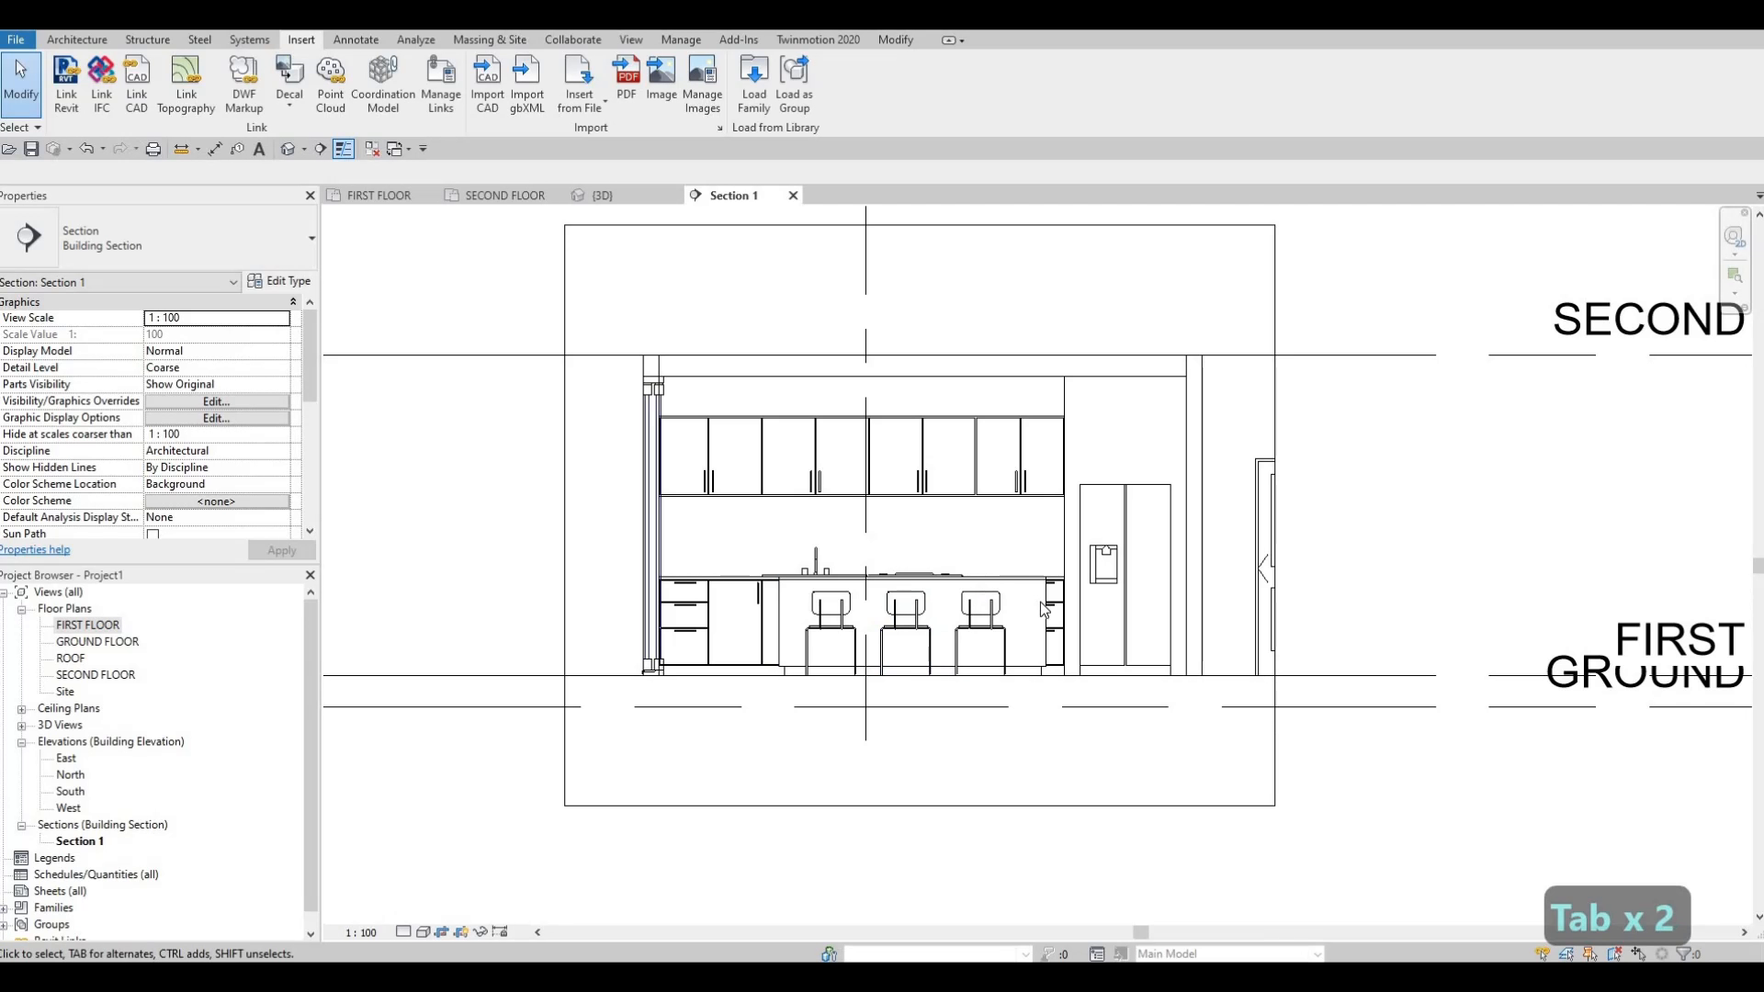
key("Tab")
key("Tab")
key("Tab")
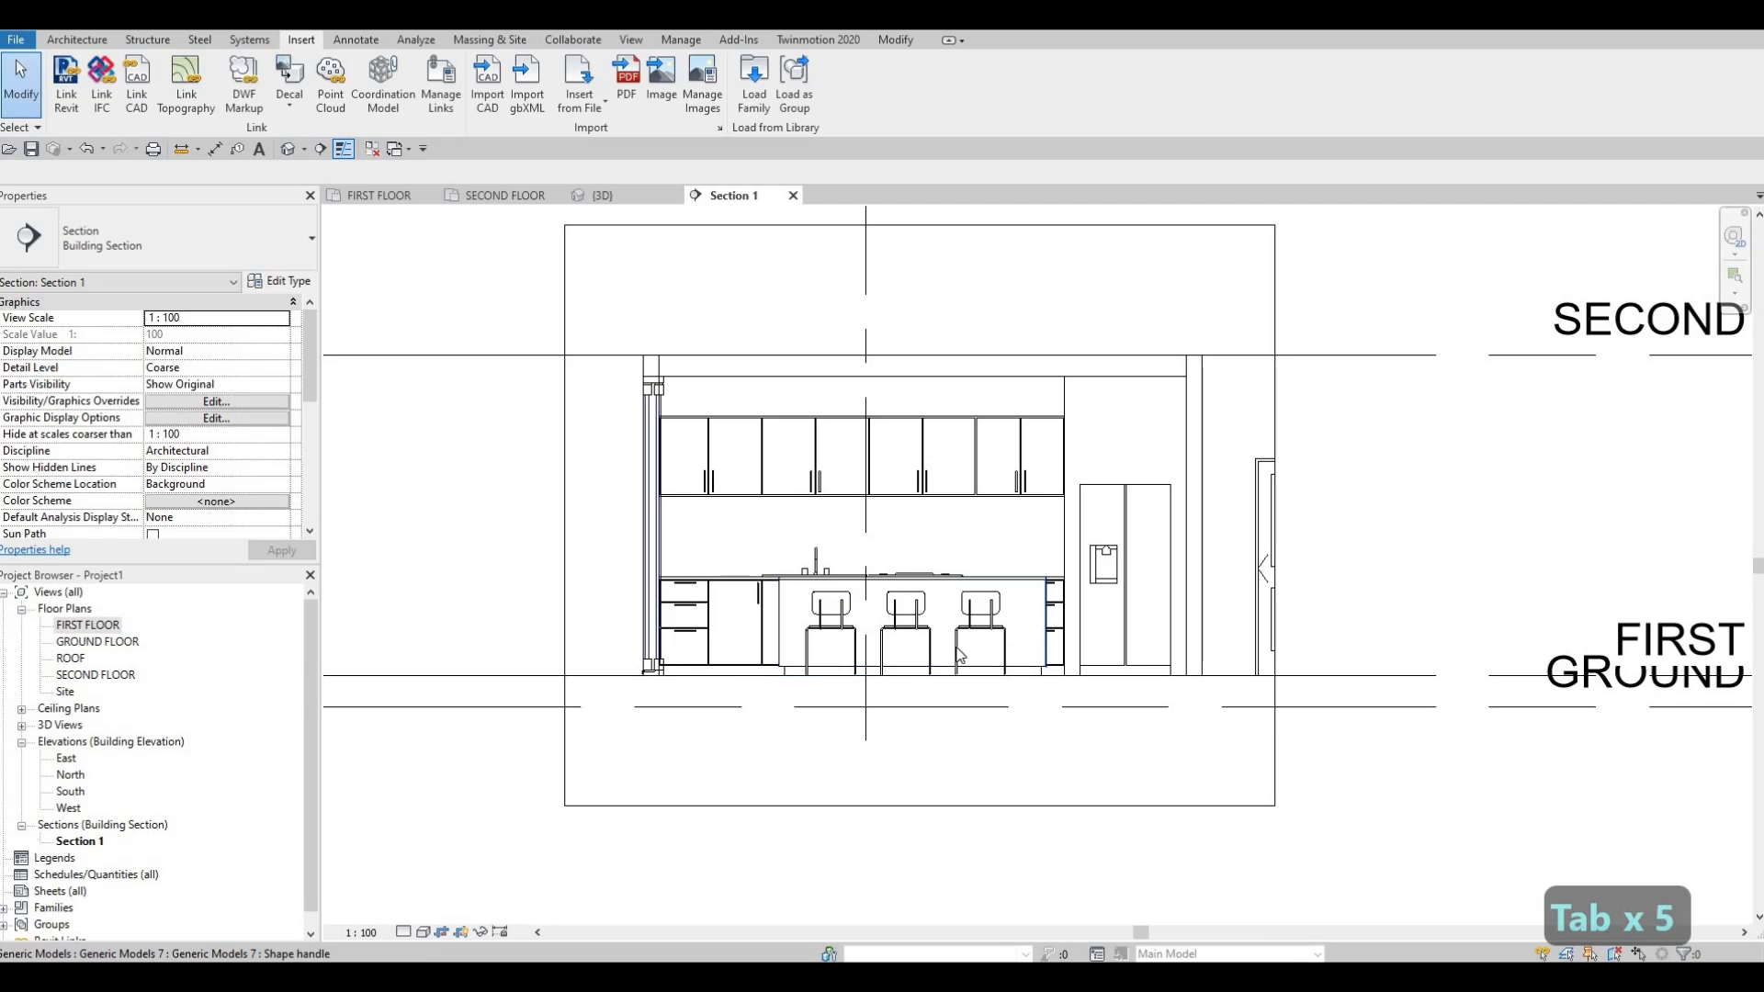
Set the Section 1 model display transparency to 20 in the graphic display options.
left_click(423, 931)
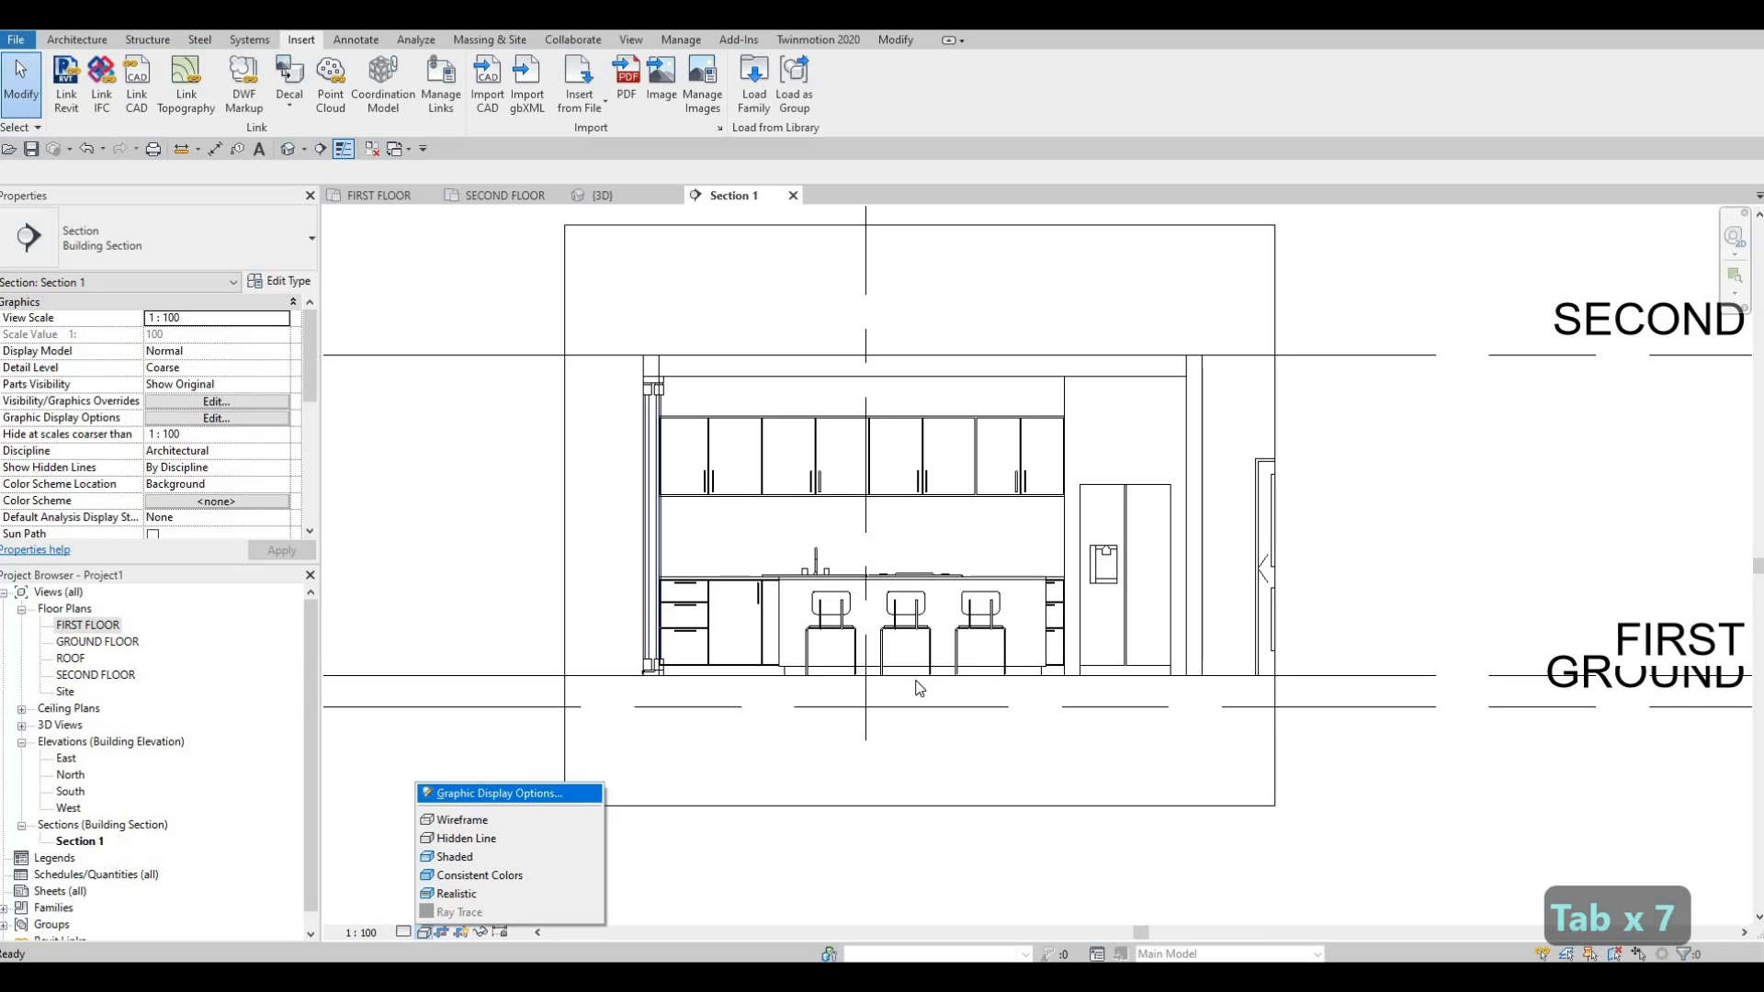
left_click(499, 793)
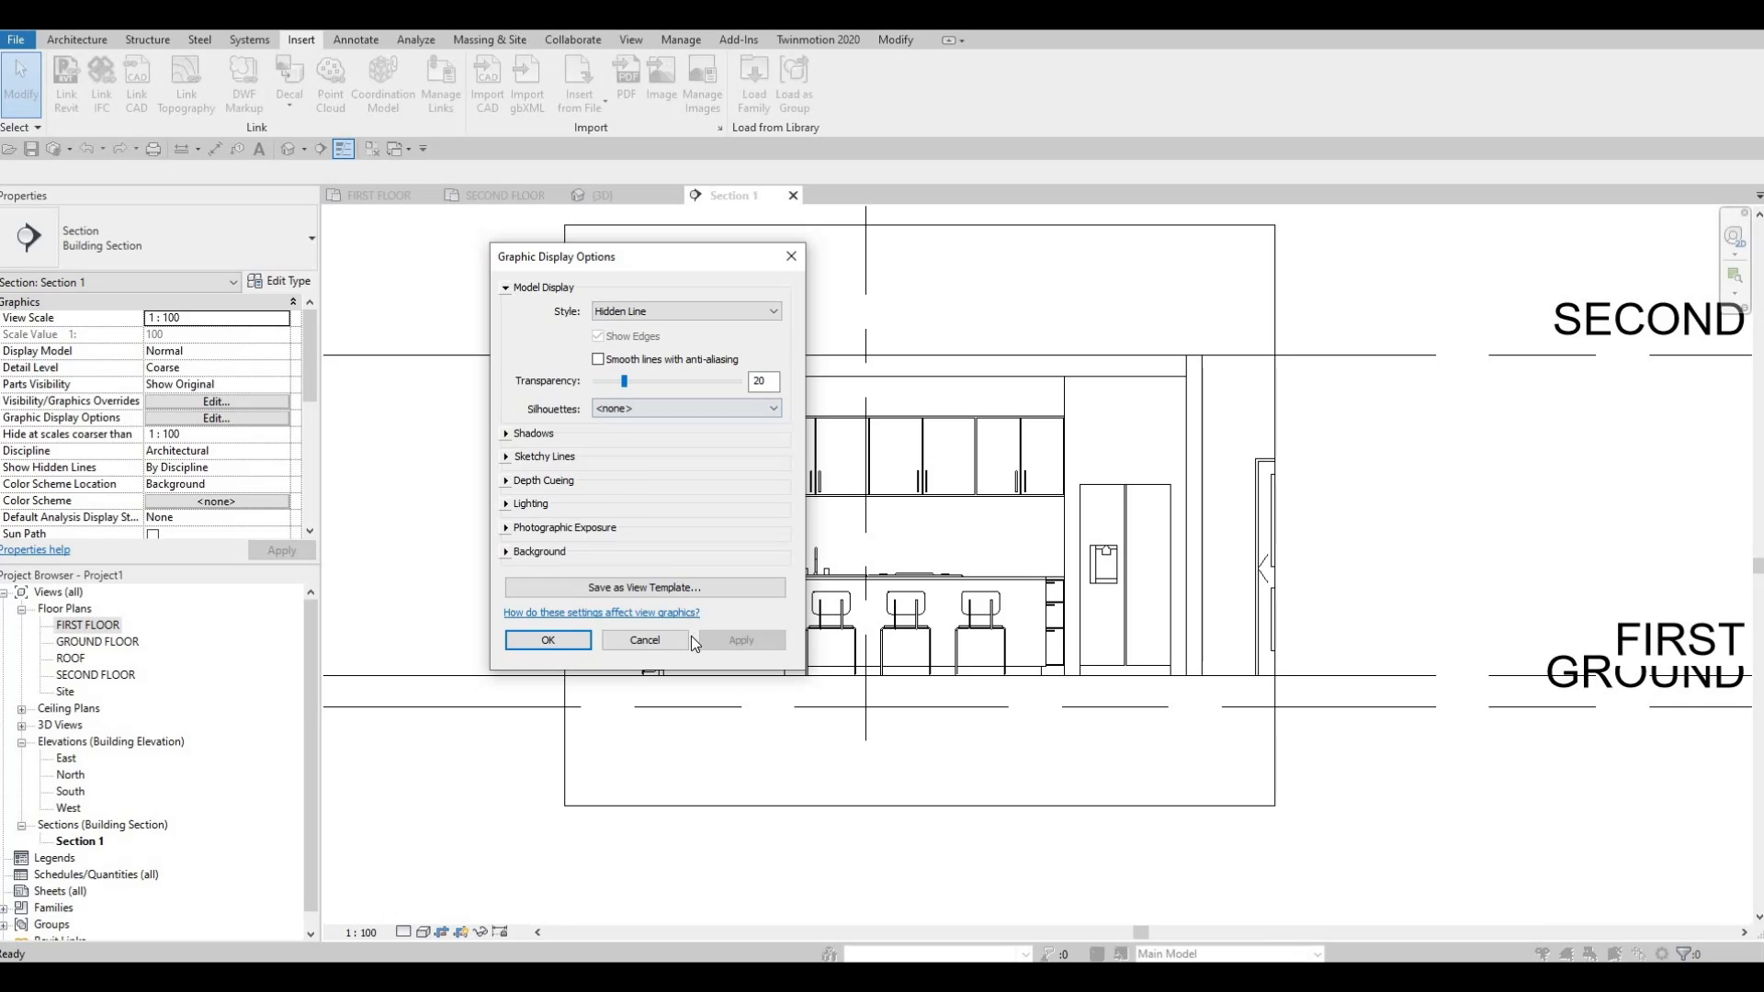
left_click(547, 641)
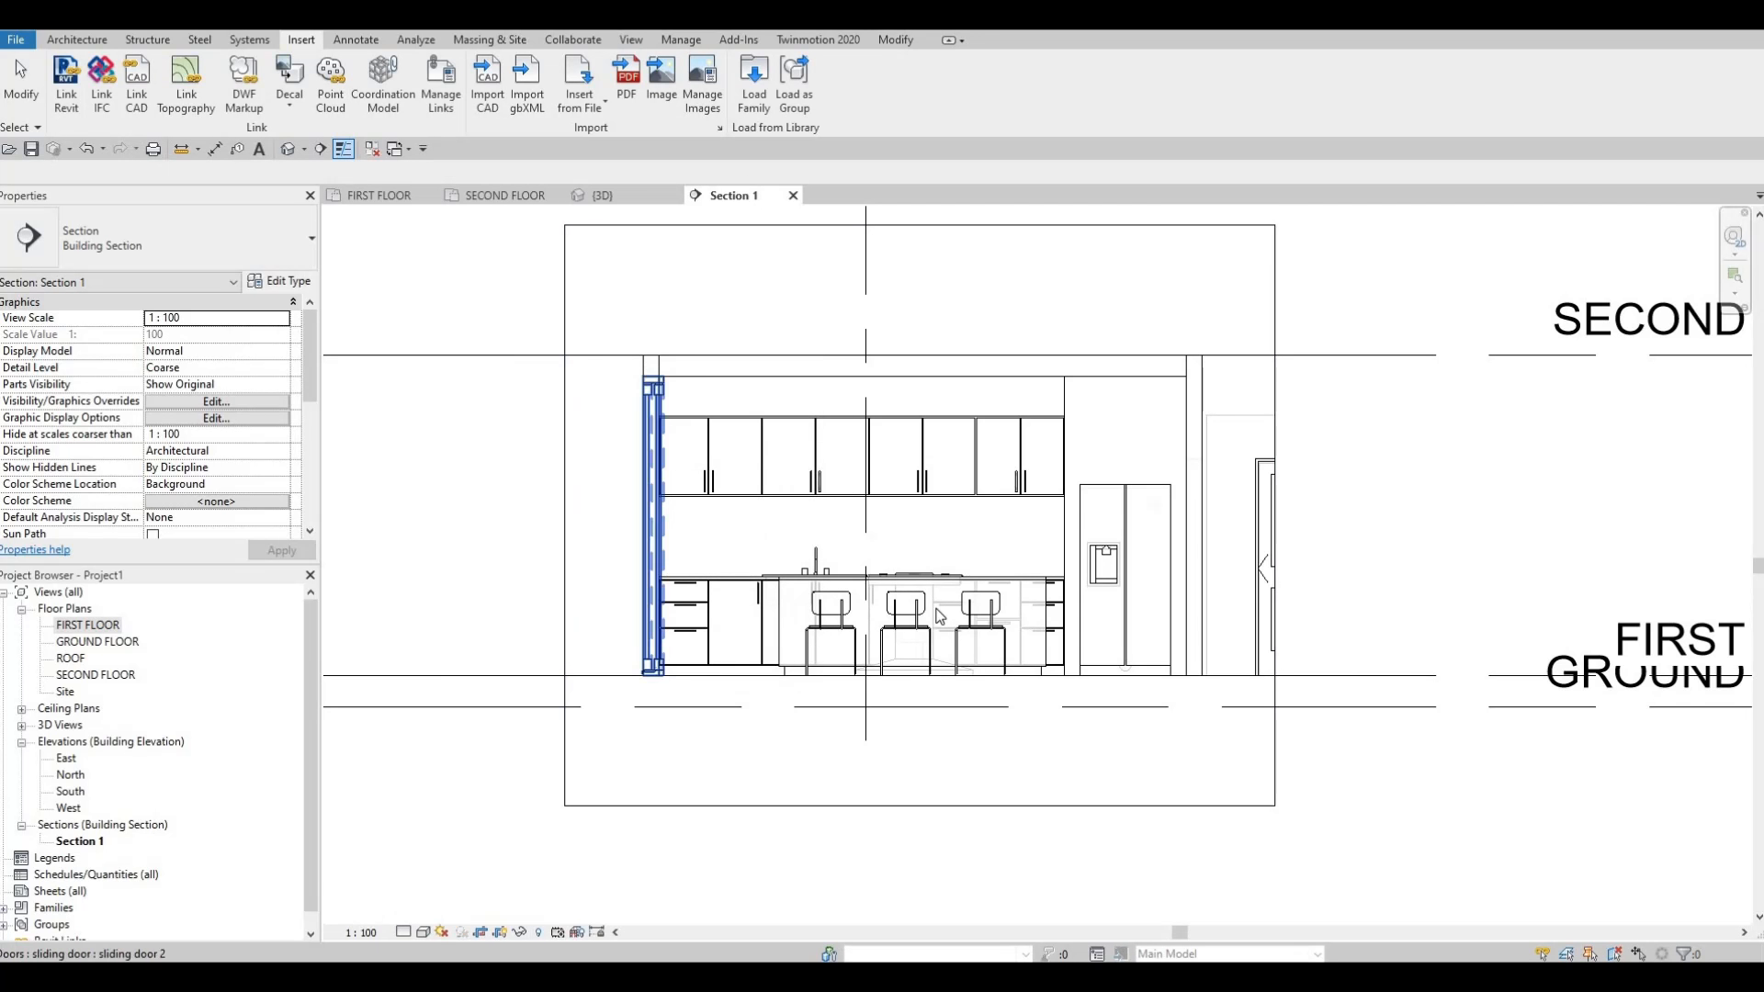
Raise the island hood above the cooktop to an elevation of 1270 mm from the FIRST FLOOR level.
scroll(872, 609, "up", 5)
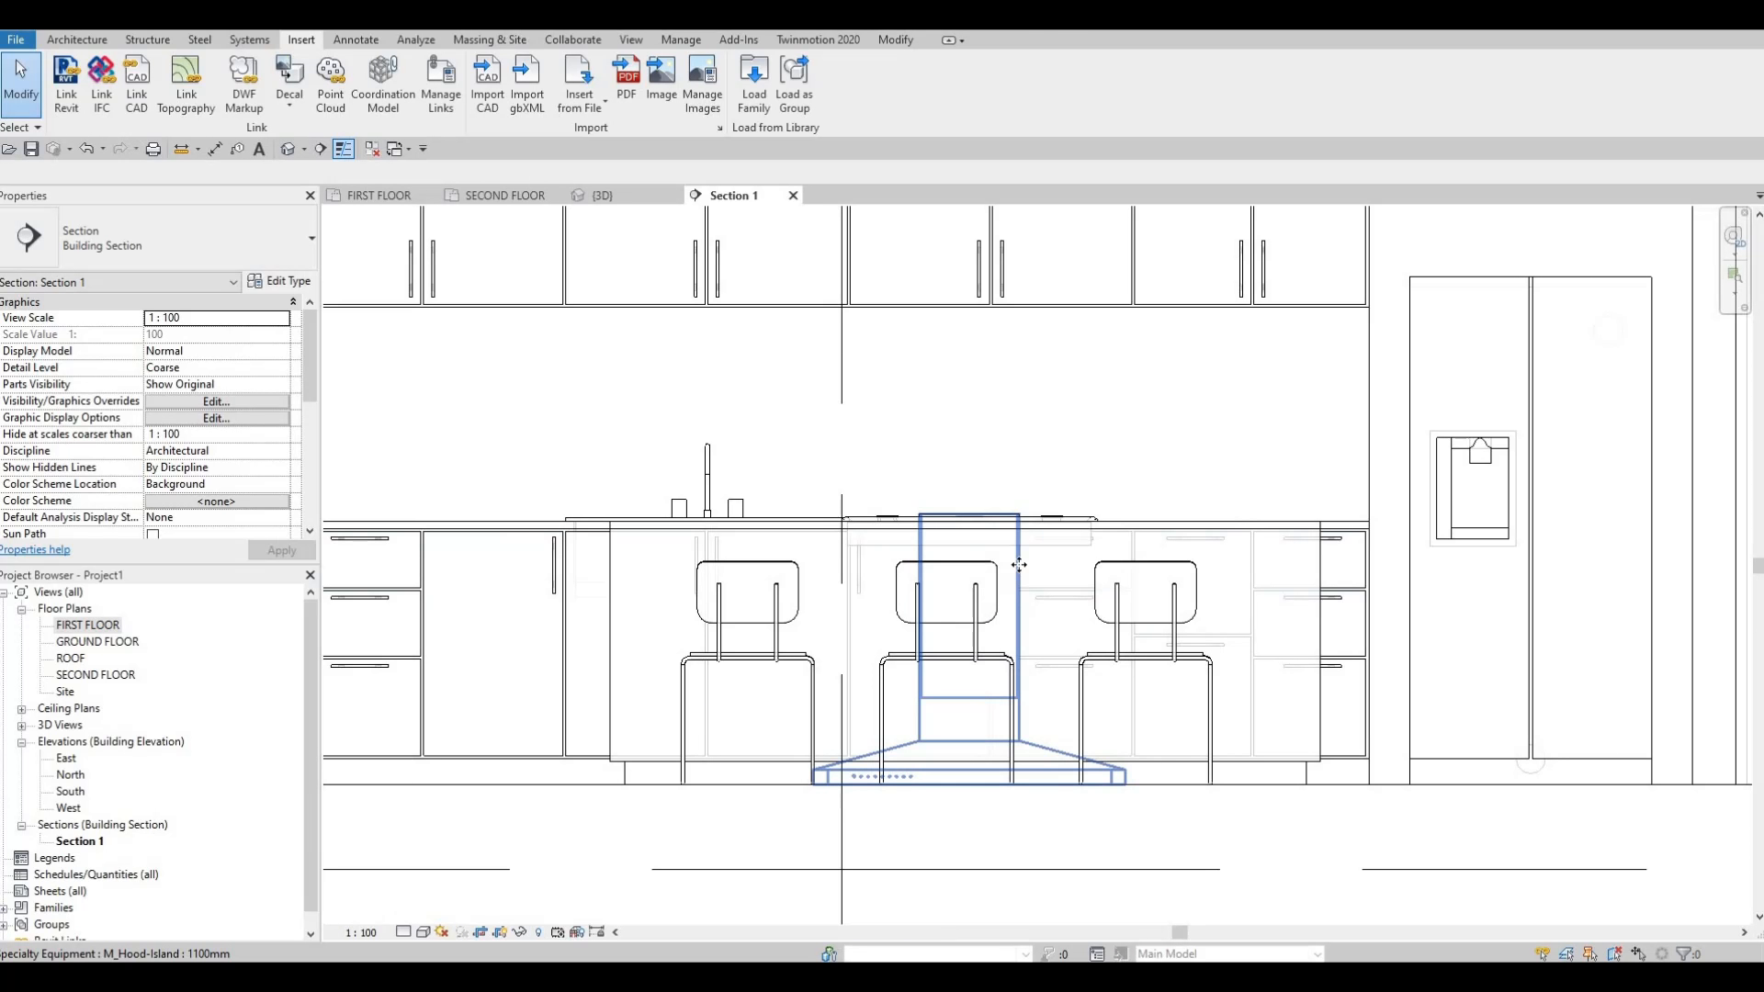
left_click(1018, 566)
key("Up")
key("Up")
key("Up")
key("Up")
key("Up")
key("Up")
key("Up")
key("Up")
key("Up")
key("Up")
key("Up")
key("Up")
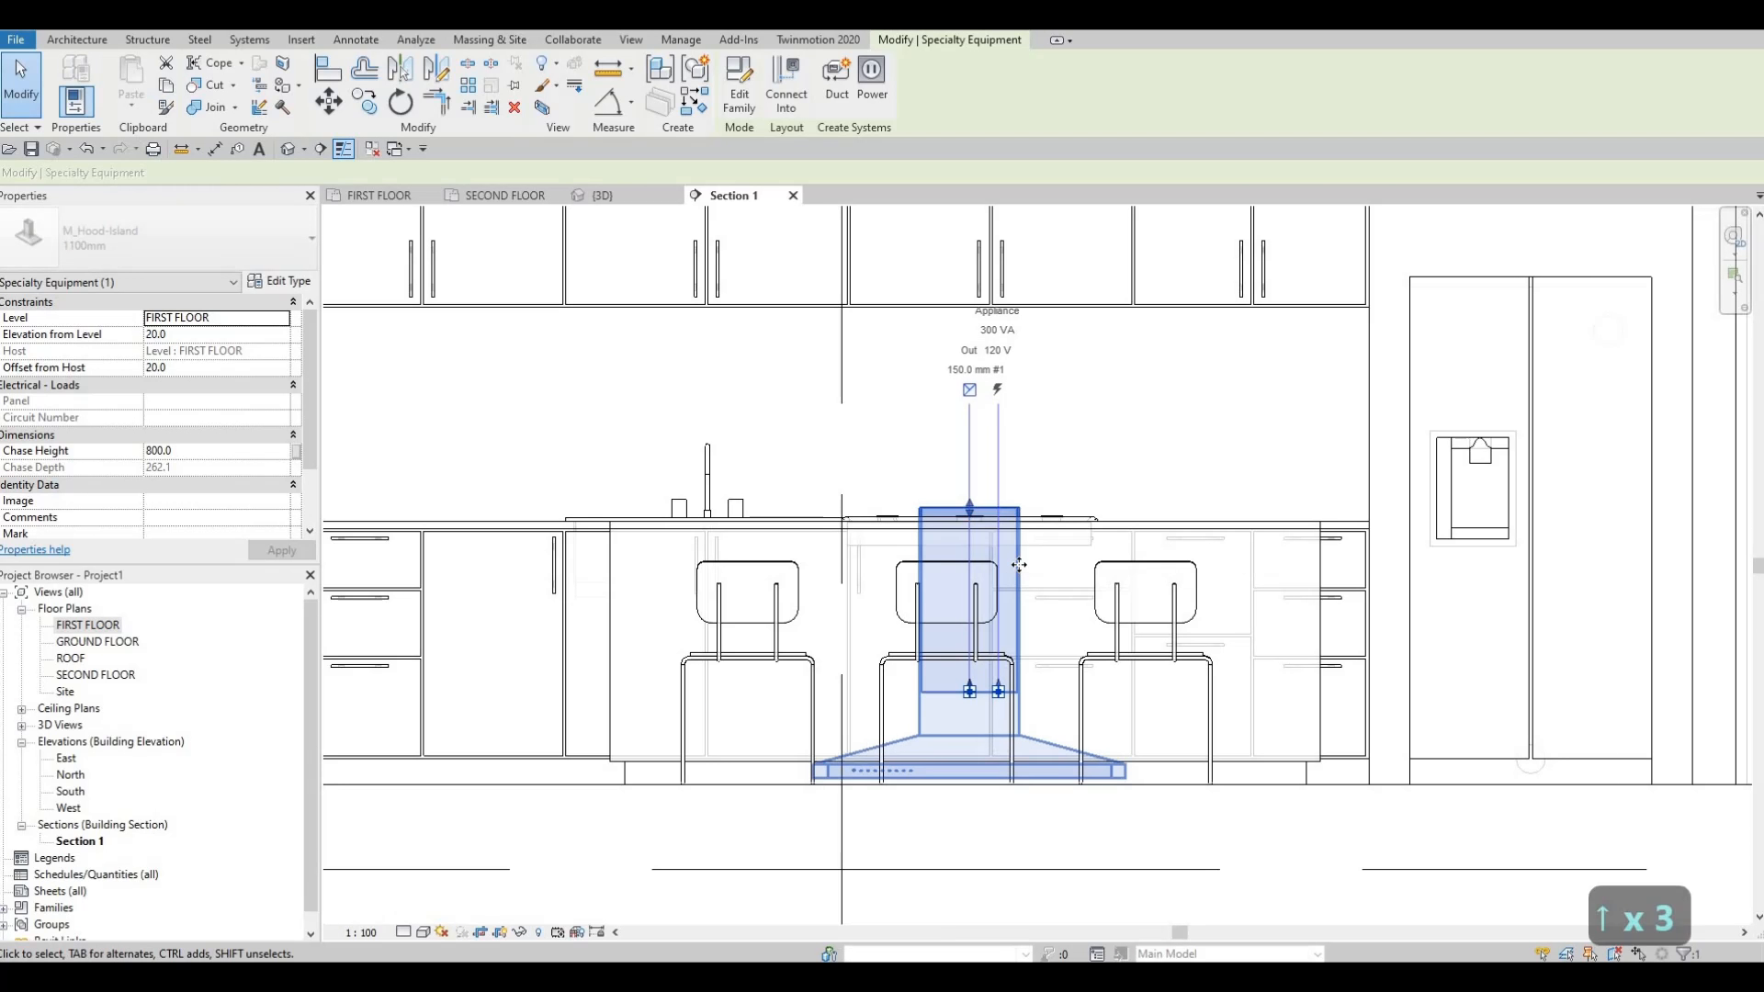
key("Up")
key("Up")
key("Up")
key("Up")
key("Up")
key("Up")
key("Up")
key("Up")
key("Up")
key("Up")
key("Up")
key("Up")
key("Up")
key("Up")
key("Up")
key("Up")
key("Up")
key("Up")
key("Up")
key("Up")
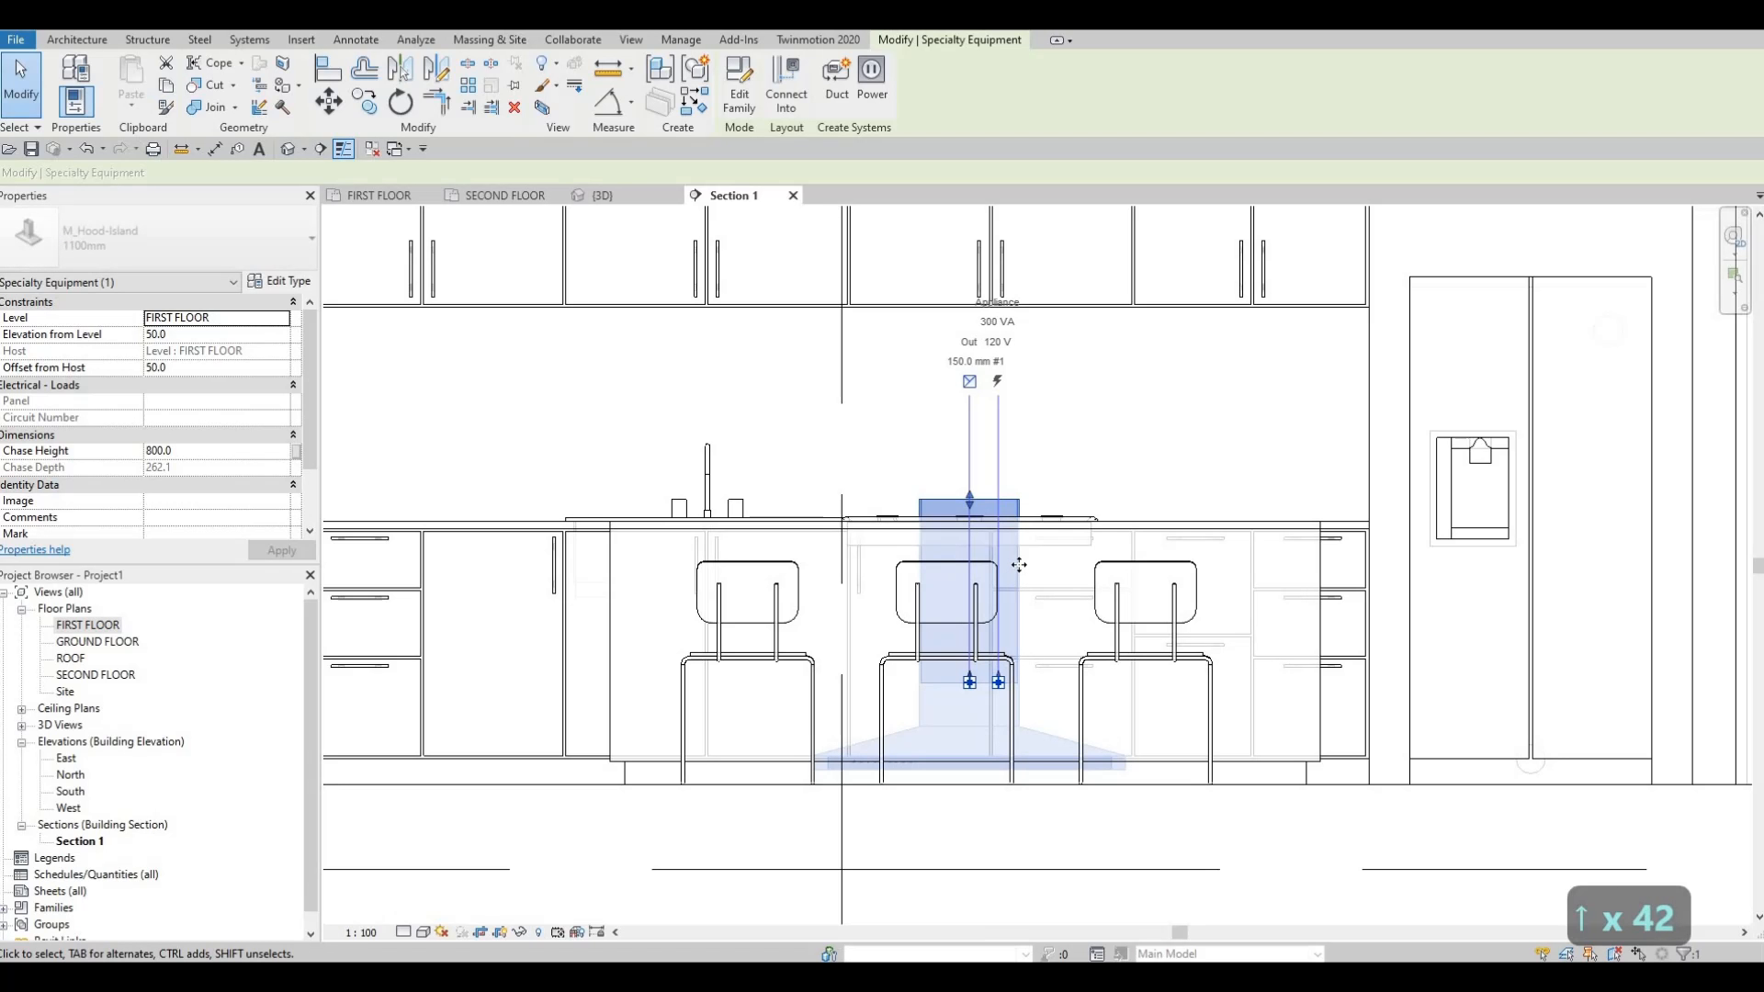
key("Up")
key("Up")
key("Up")
key("Up")
key("Up")
key("Up")
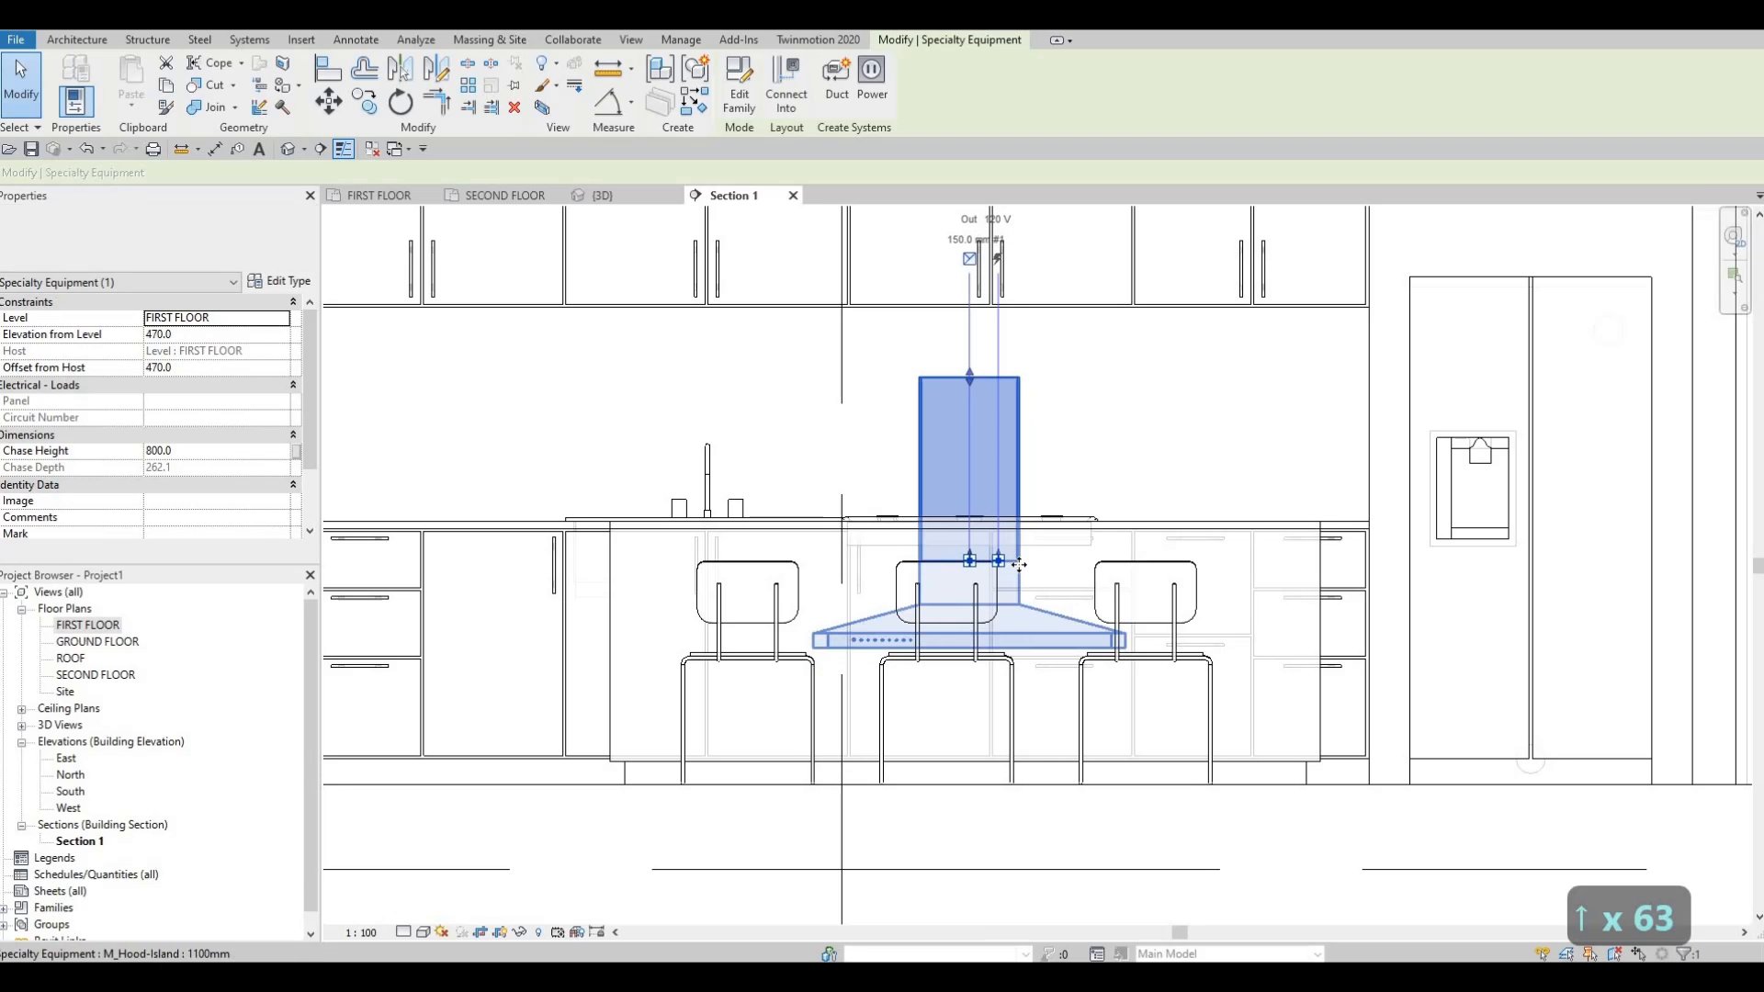
key("Up")
key("Up")
key("Up")
key("Up")
key("Up")
key("Up")
key("Up")
key("Up")
key("Up")
key("Up")
key("Up")
key("Up")
key("Up")
key("Up")
key("Up")
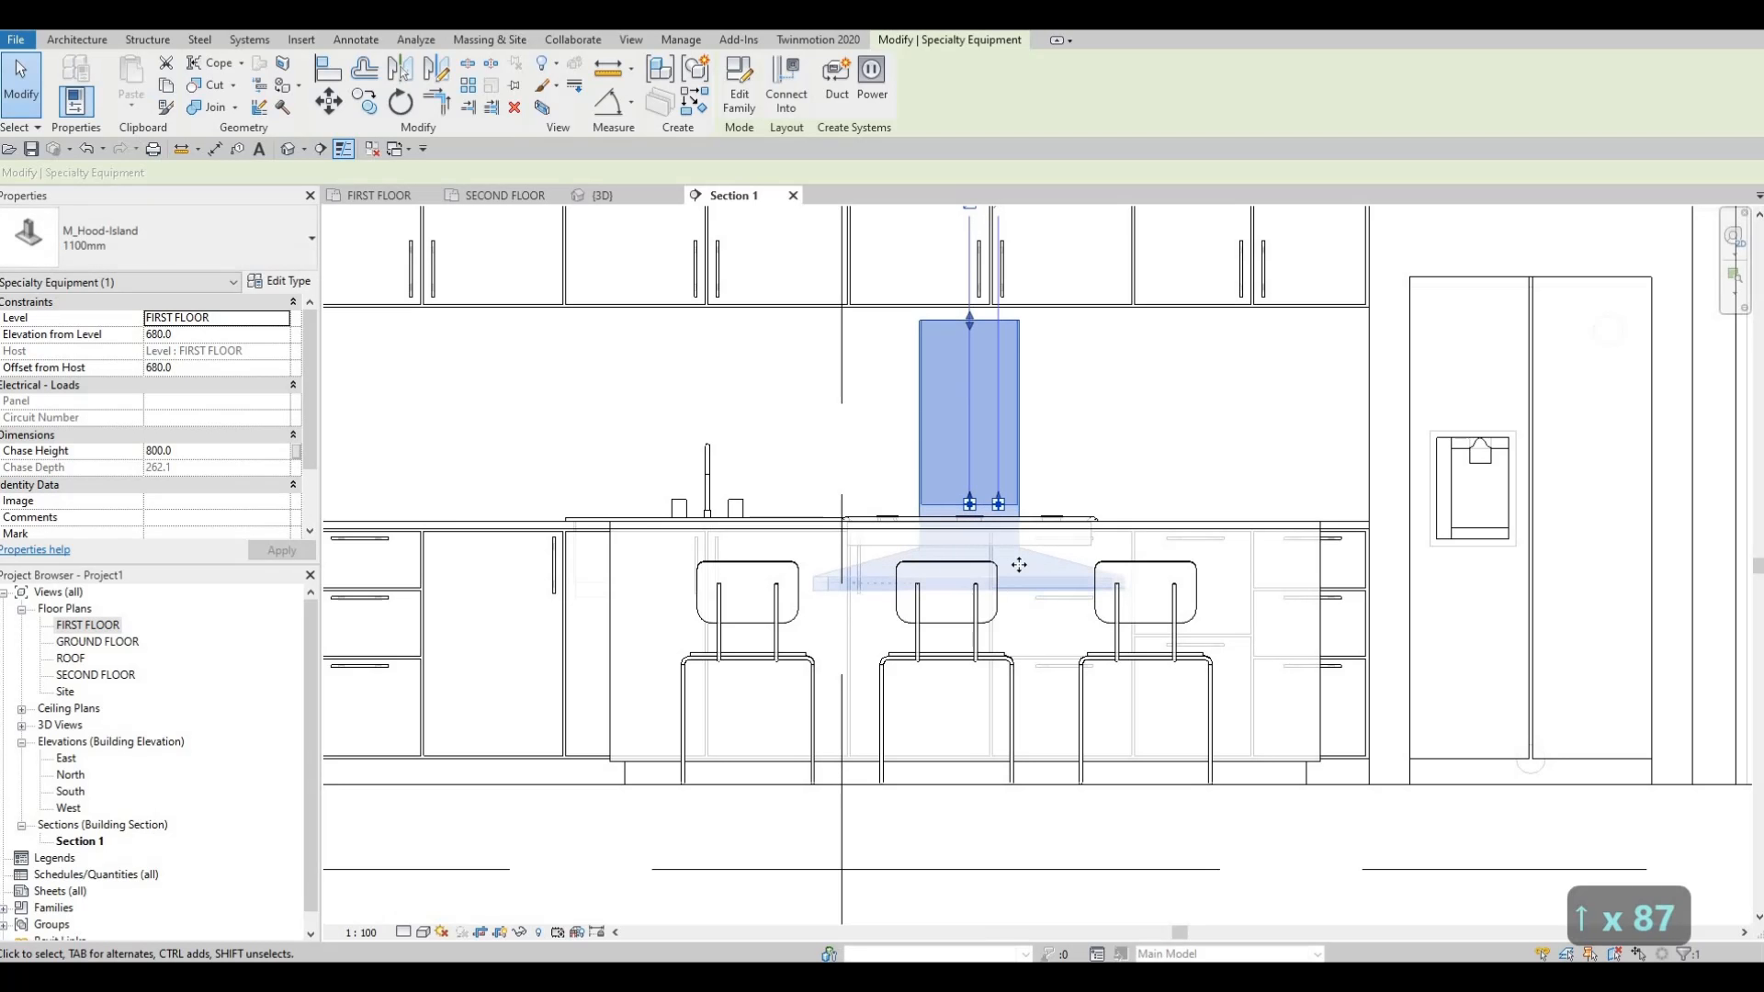
key("Up")
key("Up")
key("Up")
key("Up")
key("Up")
key("Up")
key("Up")
key("Up")
key("Up")
key("Up")
key("Up")
key("Up")
key("Up")
key("Up")
key("Up")
key("Up")
key("Up")
key("Up")
key("Up")
key("Up")
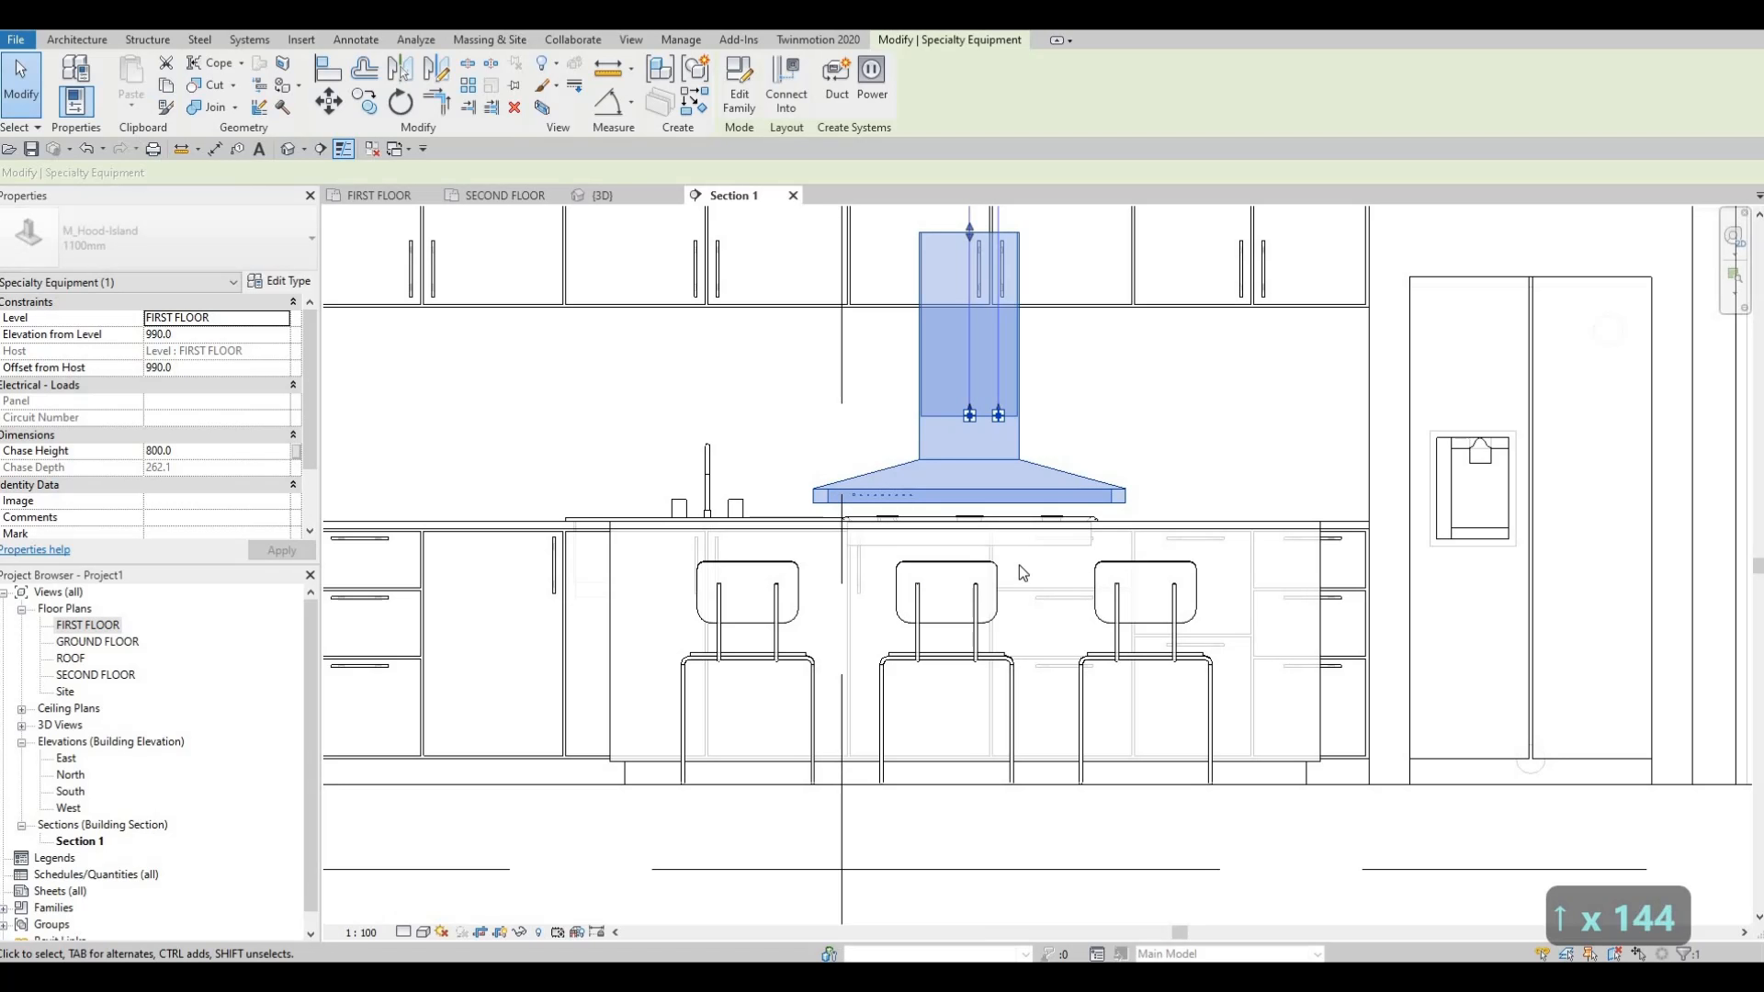
key("Up")
key("Up")
key("Up")
key("Up")
key("Up")
key("Up")
key("Up")
key("Up")
key("Up")
key("Up")
key("Up")
key("Up")
key("Up")
key("Up")
key("Up")
key("Up")
key("Up")
key("Up")
scroll(1027, 630, "down", 3)
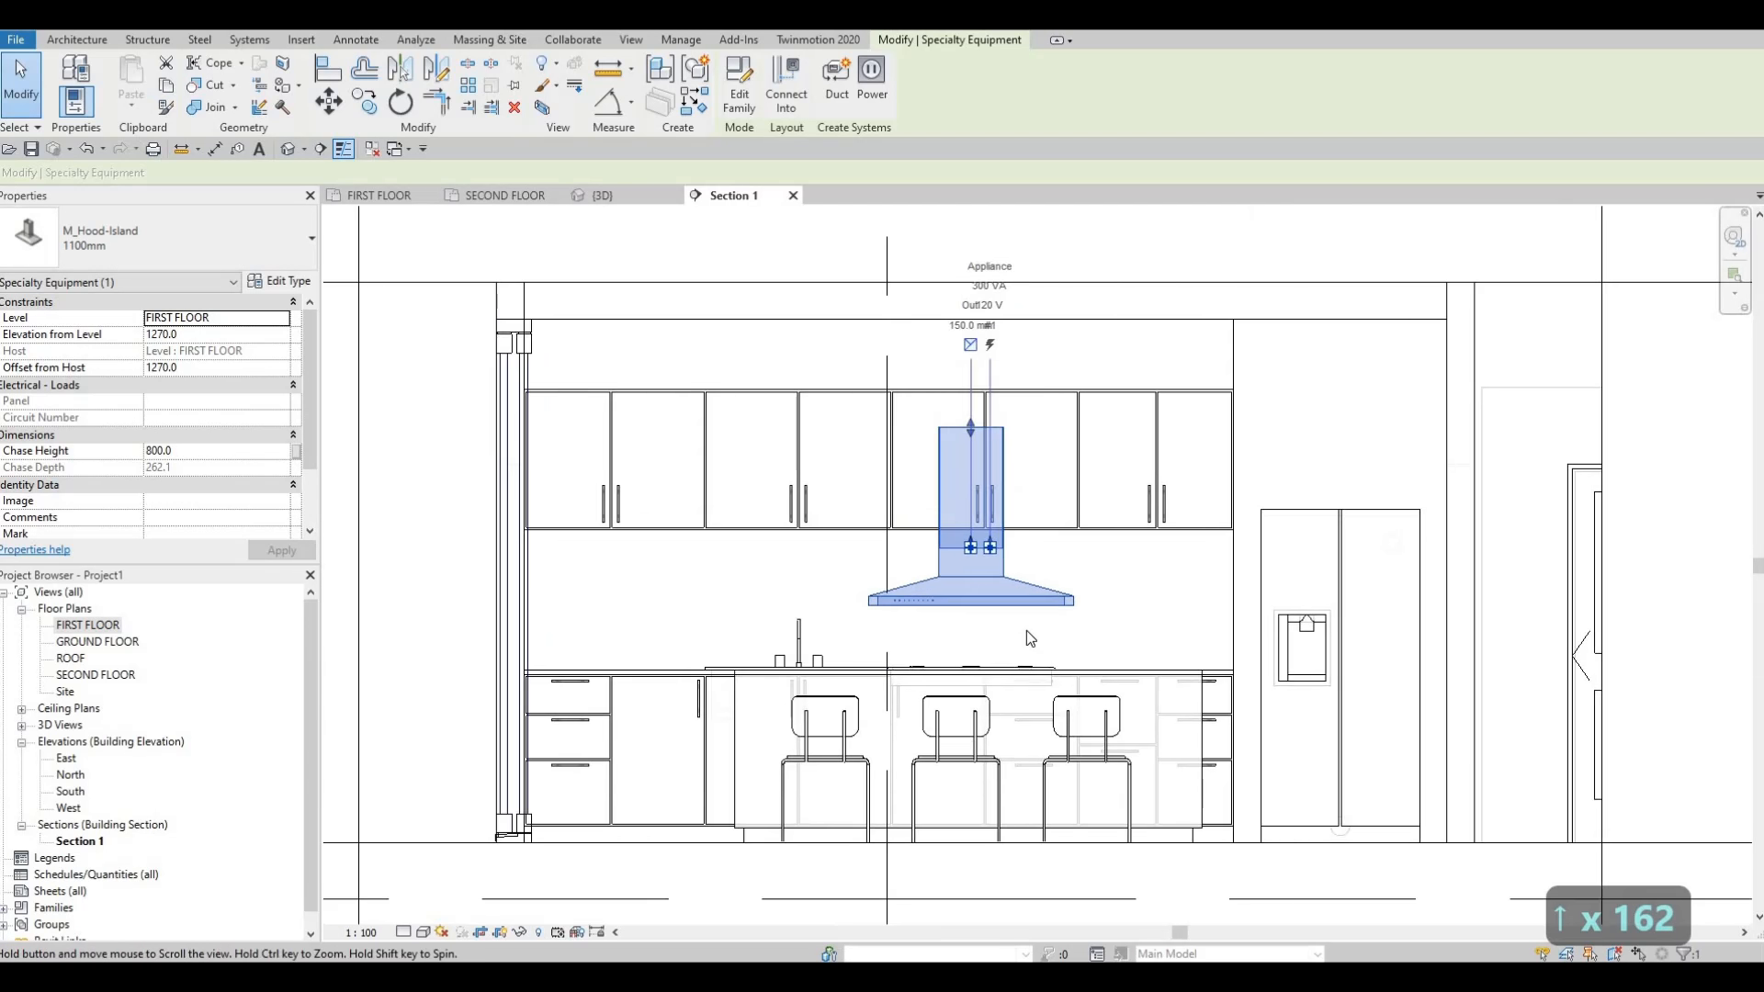
Raise the island hood further to an elevation of 1610 mm from the FIRST FLOOR level and deselect it.
scroll(1027, 630, "down", 1)
key("Up")
key("Up")
key("Up")
key("Up")
key("Up")
key("Up")
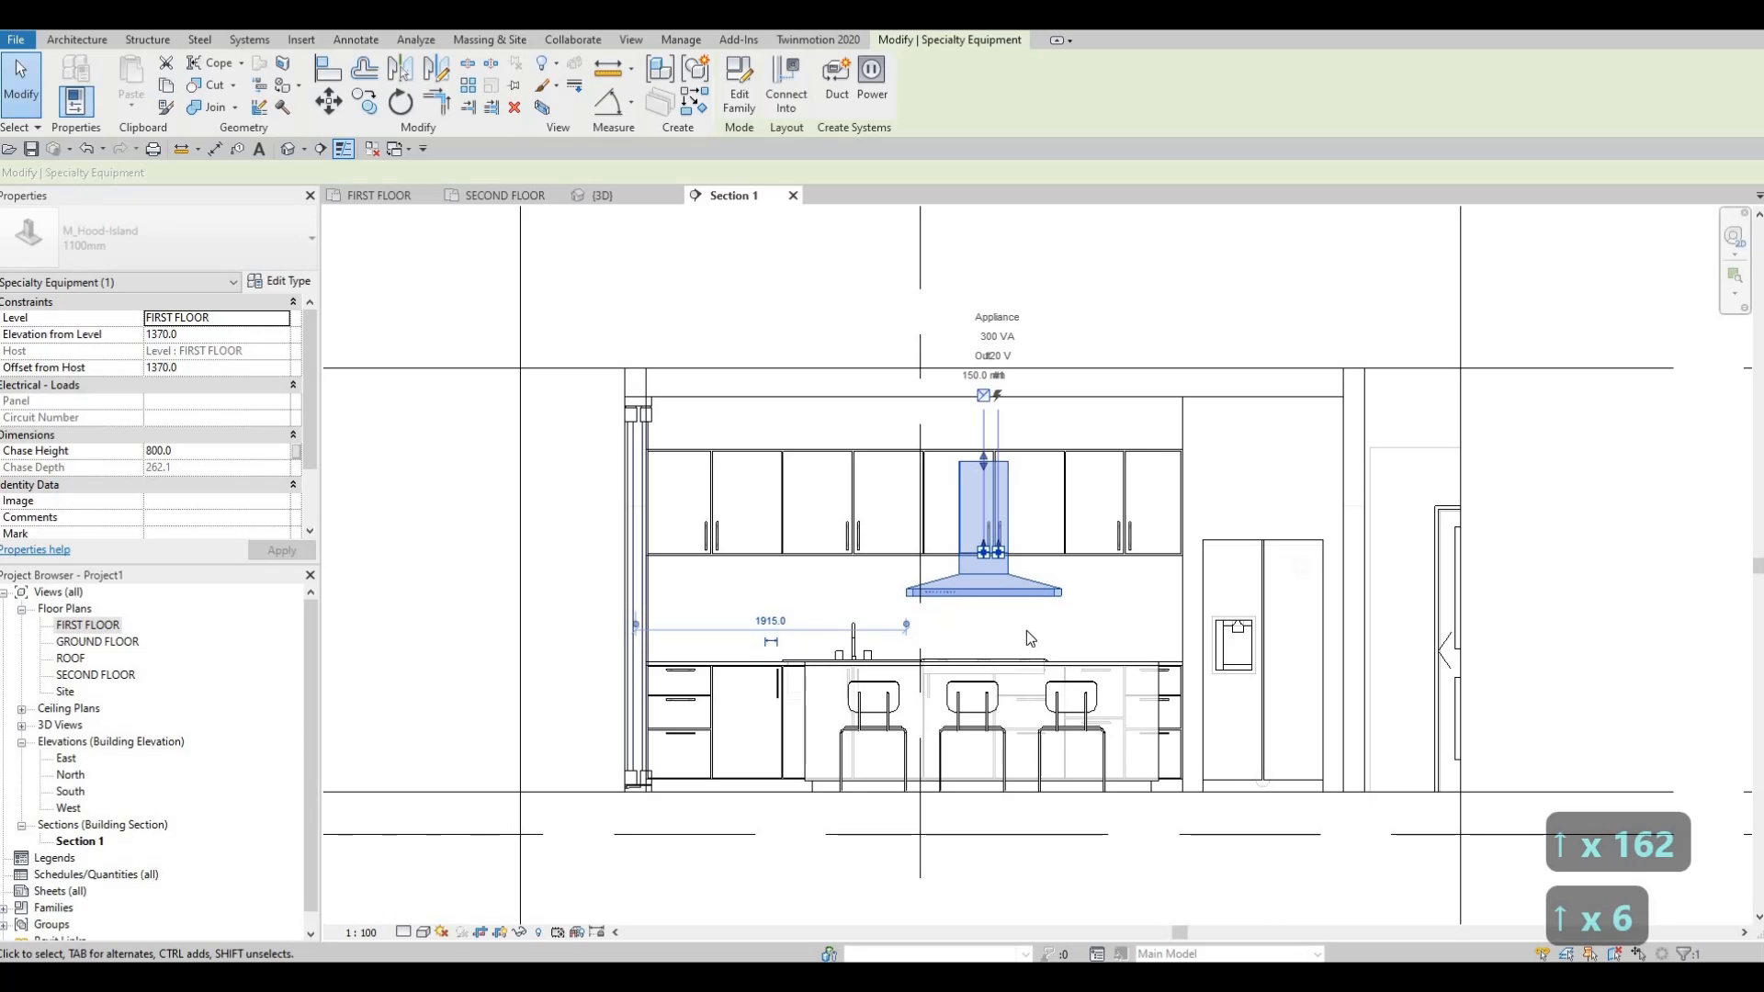
key("Up")
key("Up")
key("Up")
key("Up")
key("Up")
key("Up")
key("Up")
key("Up")
key("Up")
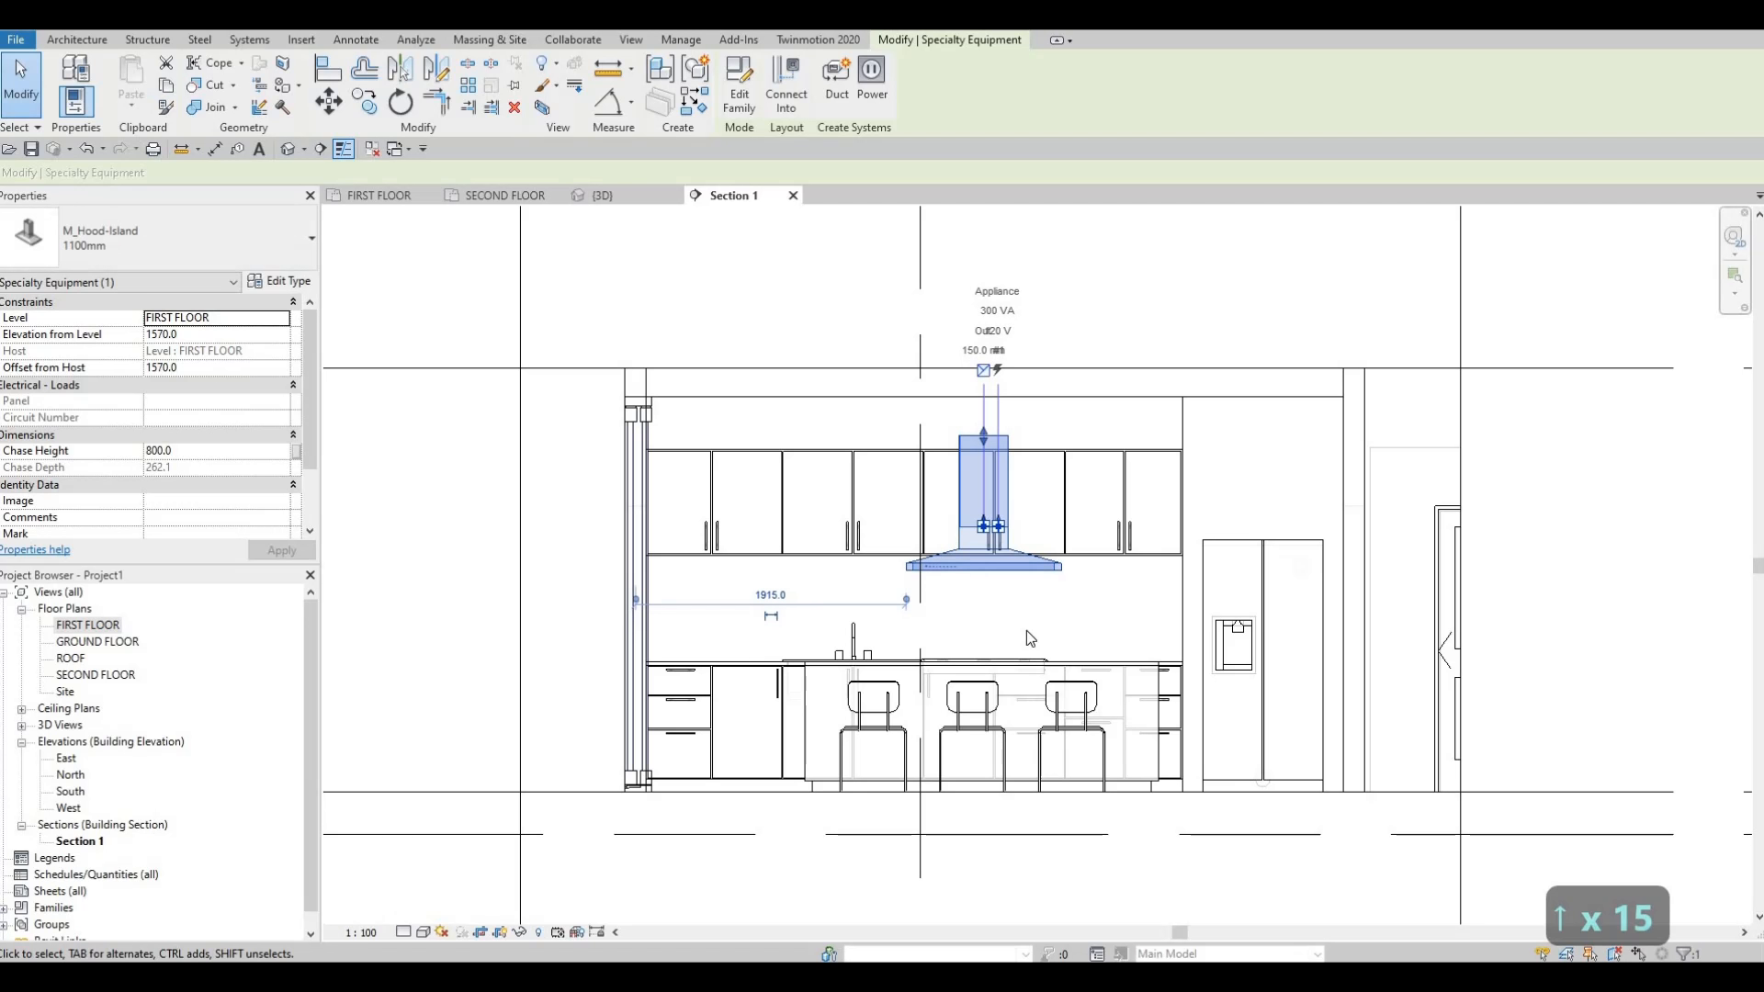
key("Up")
key("Up")
key("Up")
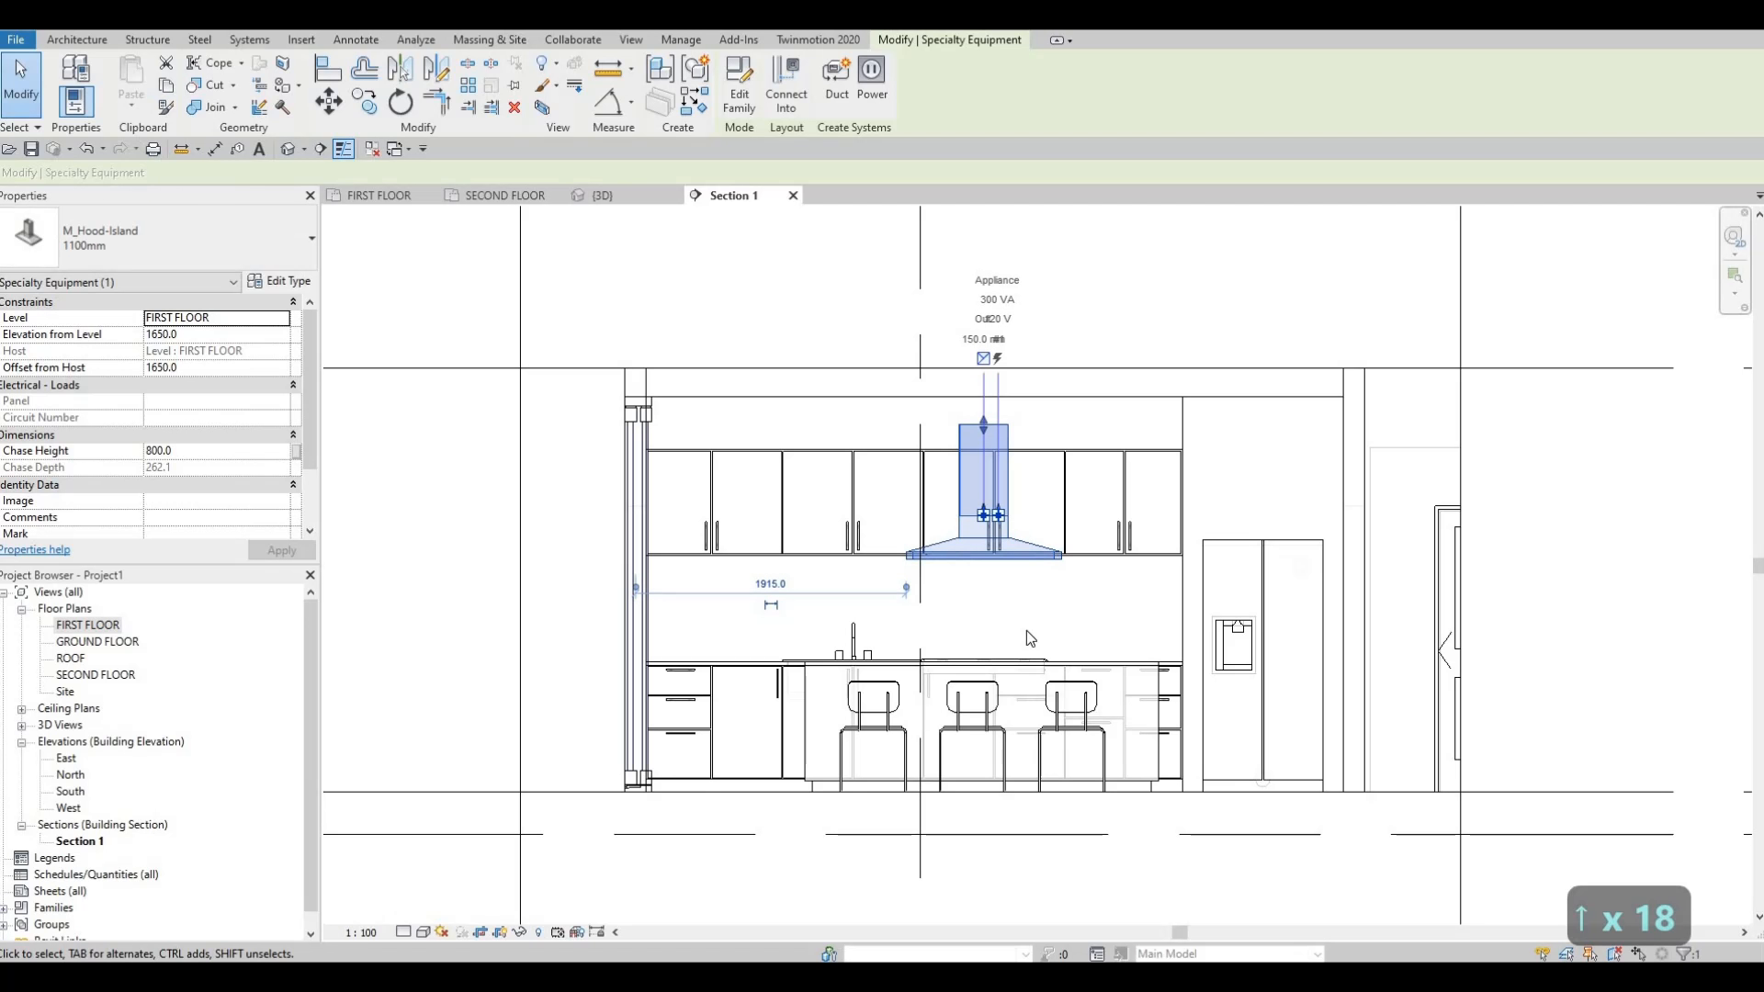
key("Up")
key("Up")
key("Down")
key("Down")
key("Escape")
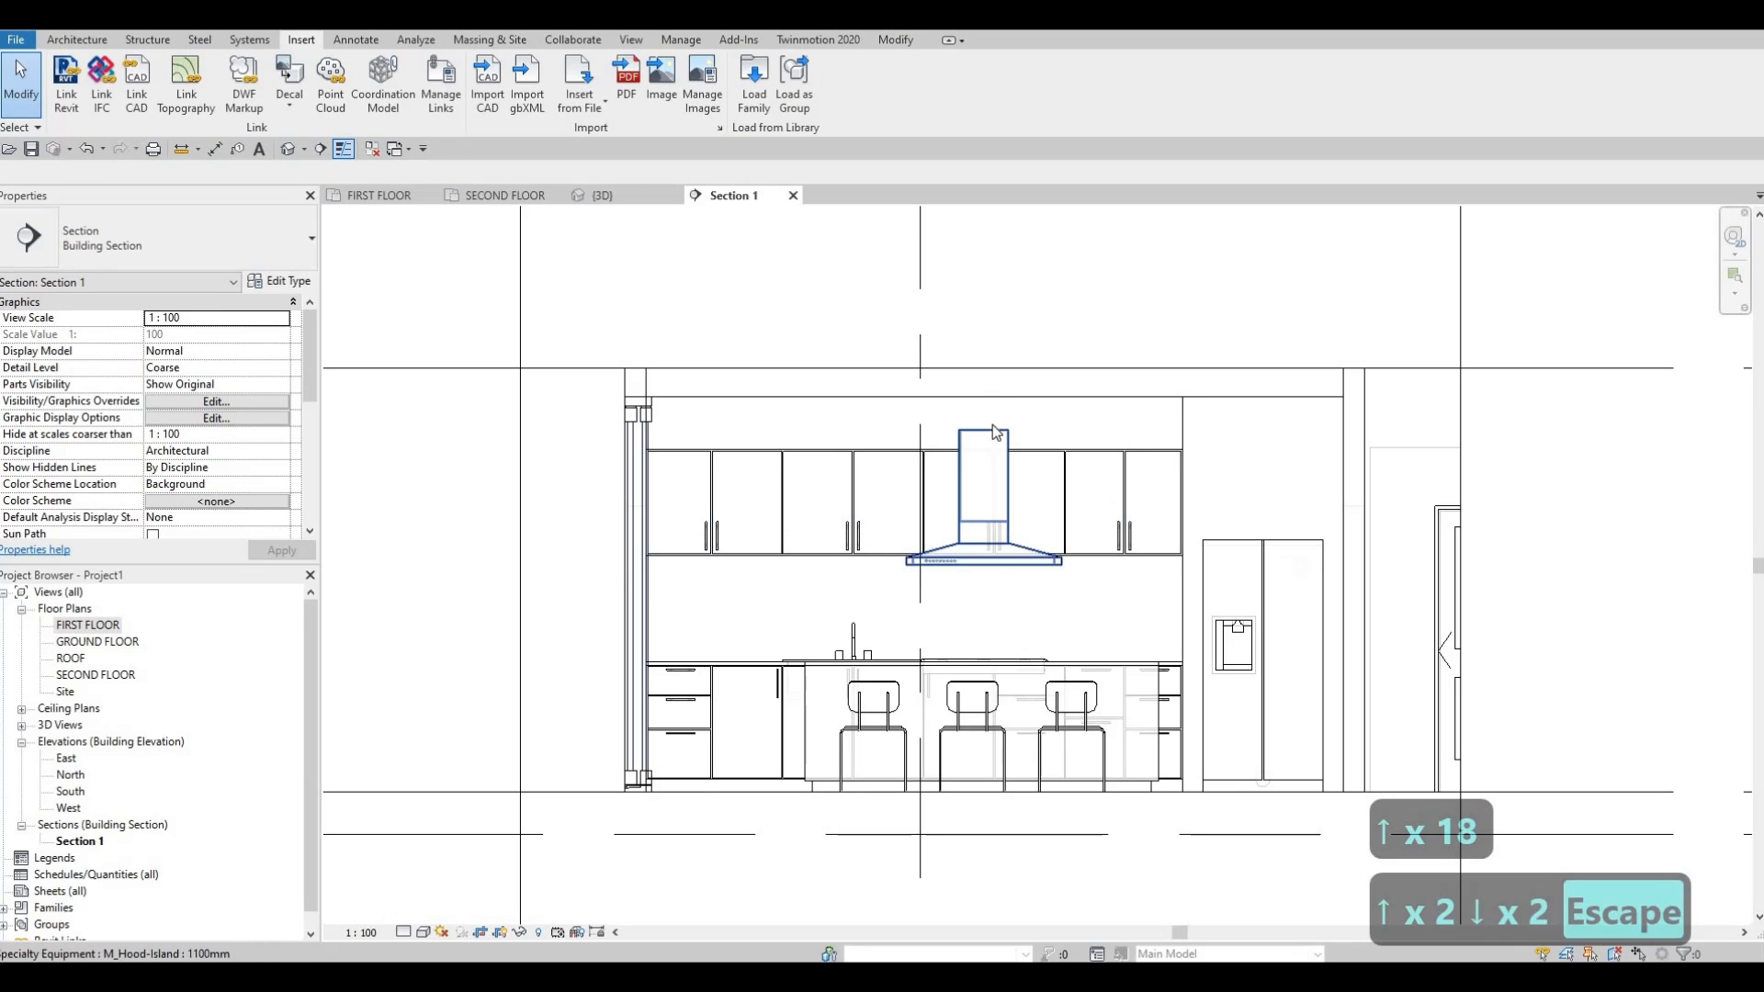
Extend the top of the island hood's chase up to the ceiling line, giving a chase height of 1037.6 mm.
scroll(992, 432, "up", 2)
left_click(984, 441)
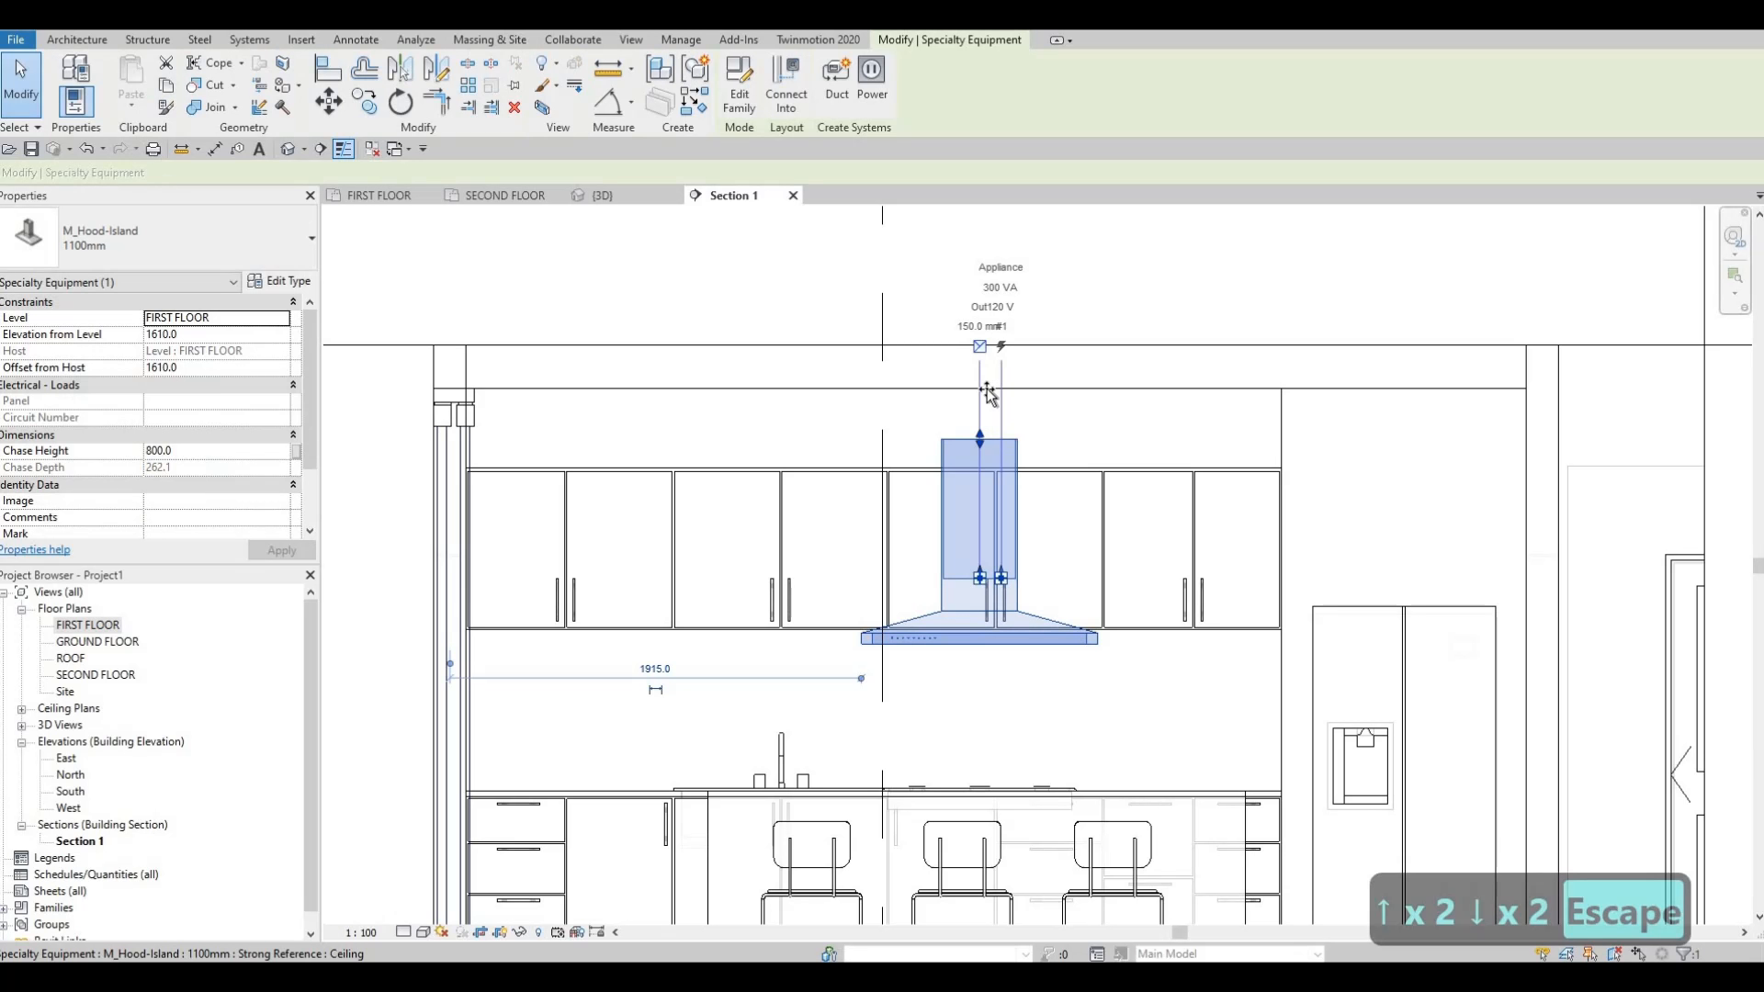
left_click_drag(979, 436, 980, 390)
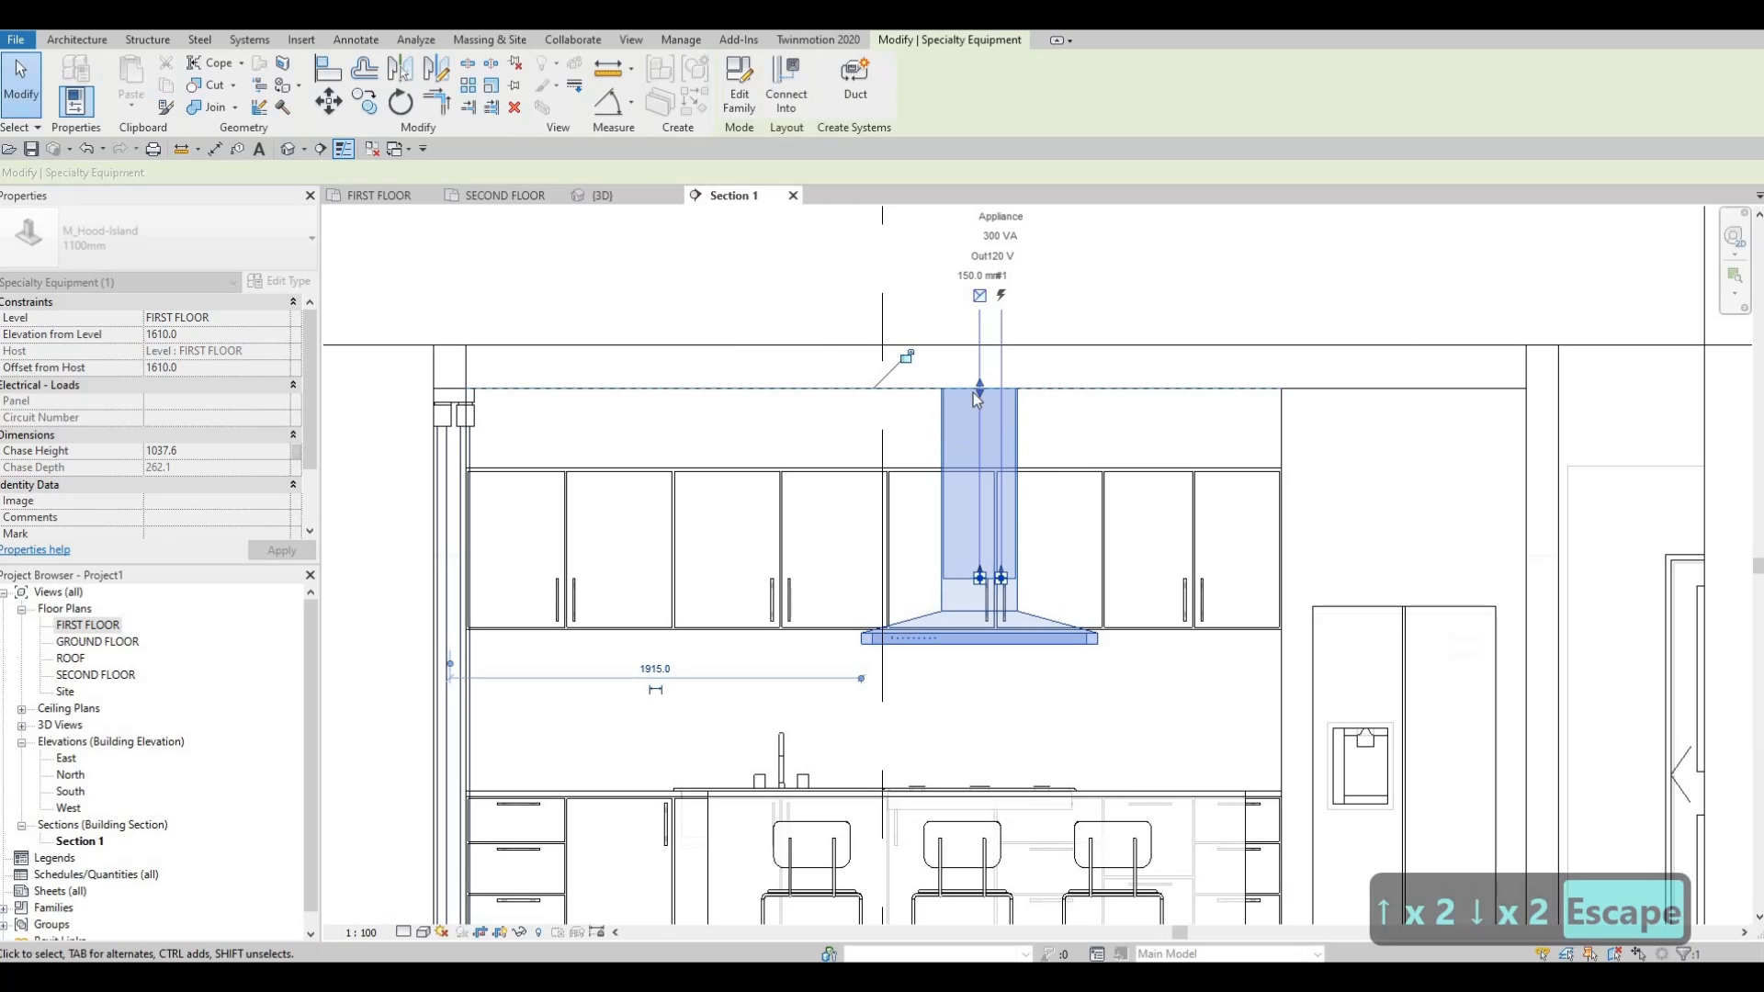
scroll(957, 551, "down", 5)
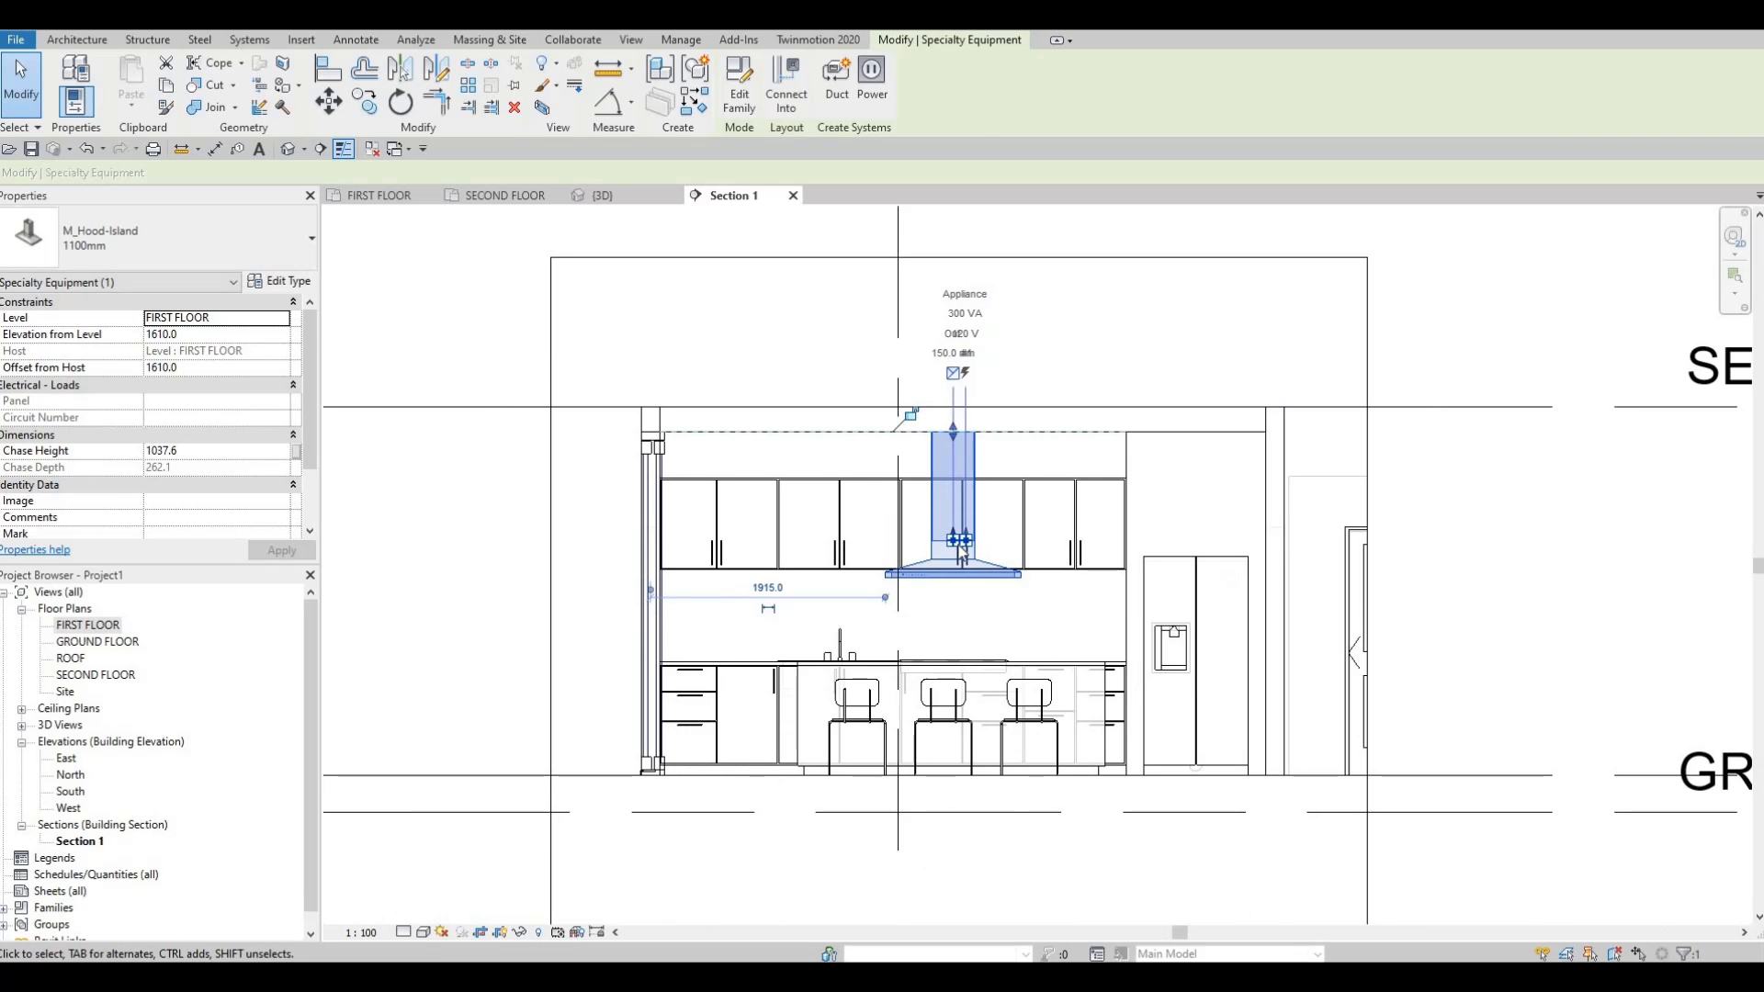
key("Escape")
key("Escape")
middle_click_drag(617, 799, 616, 805)
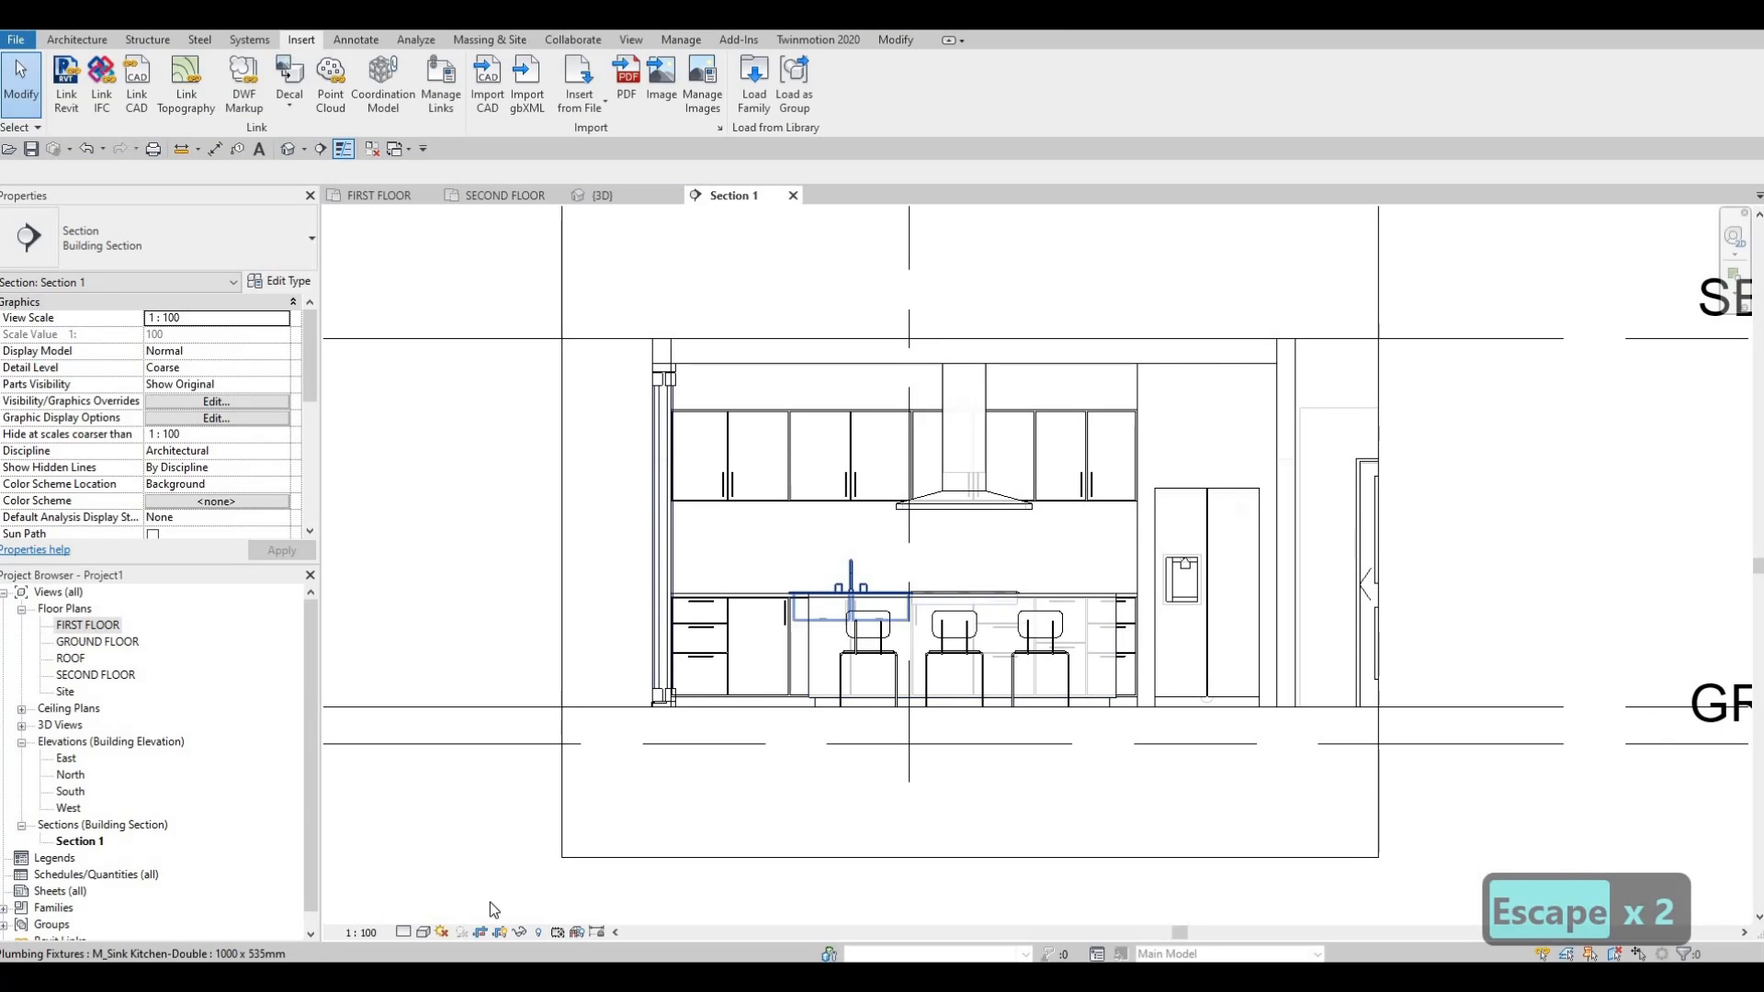
Set the Section 1 model display transparency to 0 in the graphic display options.
left_click(424, 932)
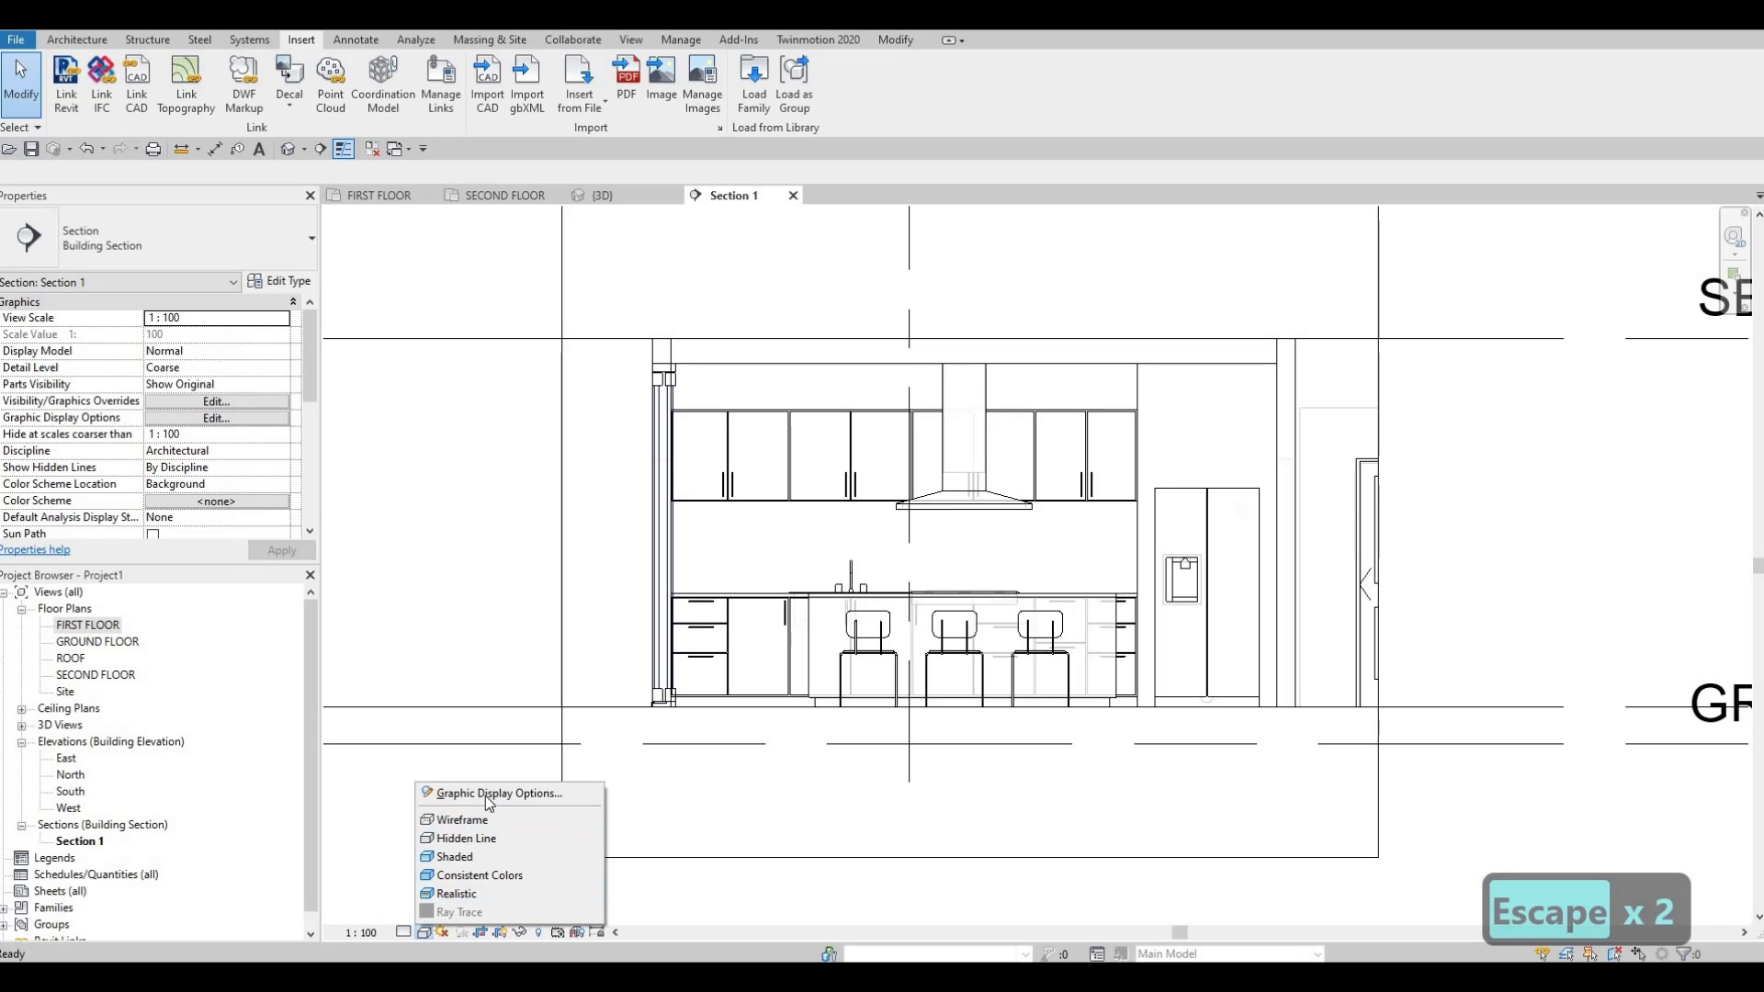
left_click(496, 790)
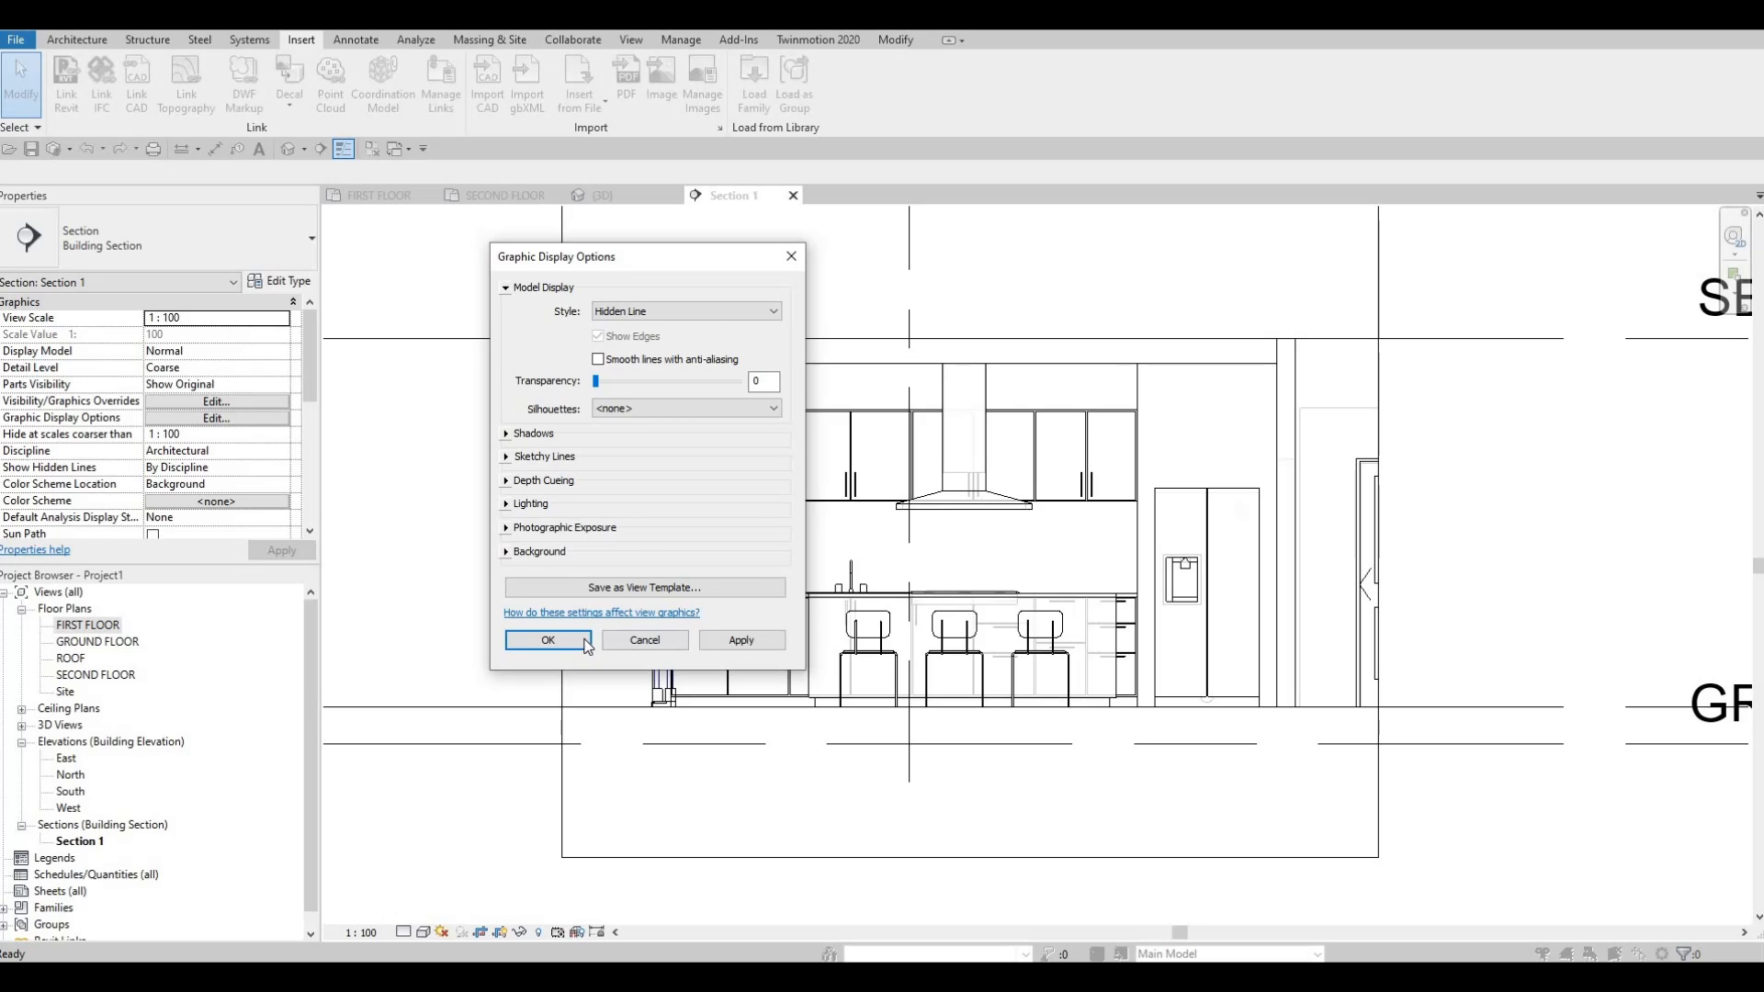
left_click(540, 641)
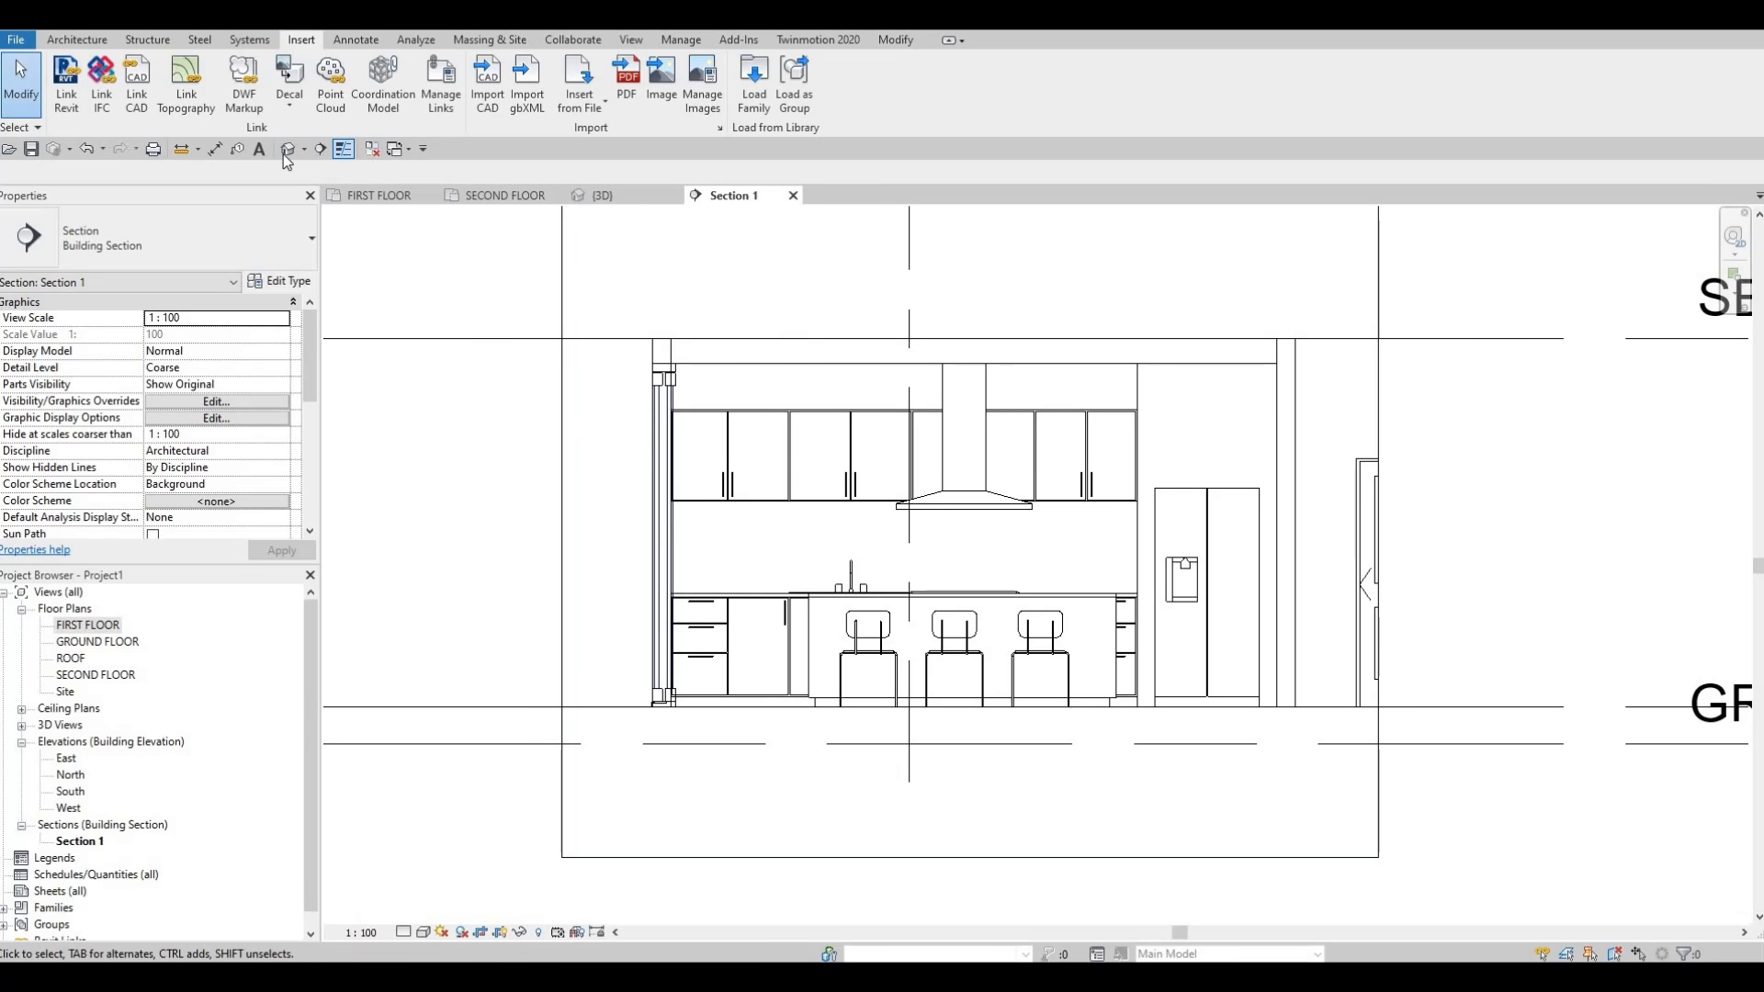
Open the 3D view and examine the kitchen island, chairs, cooktop and vent hood from several angles.
scroll(866, 432, "down", 3)
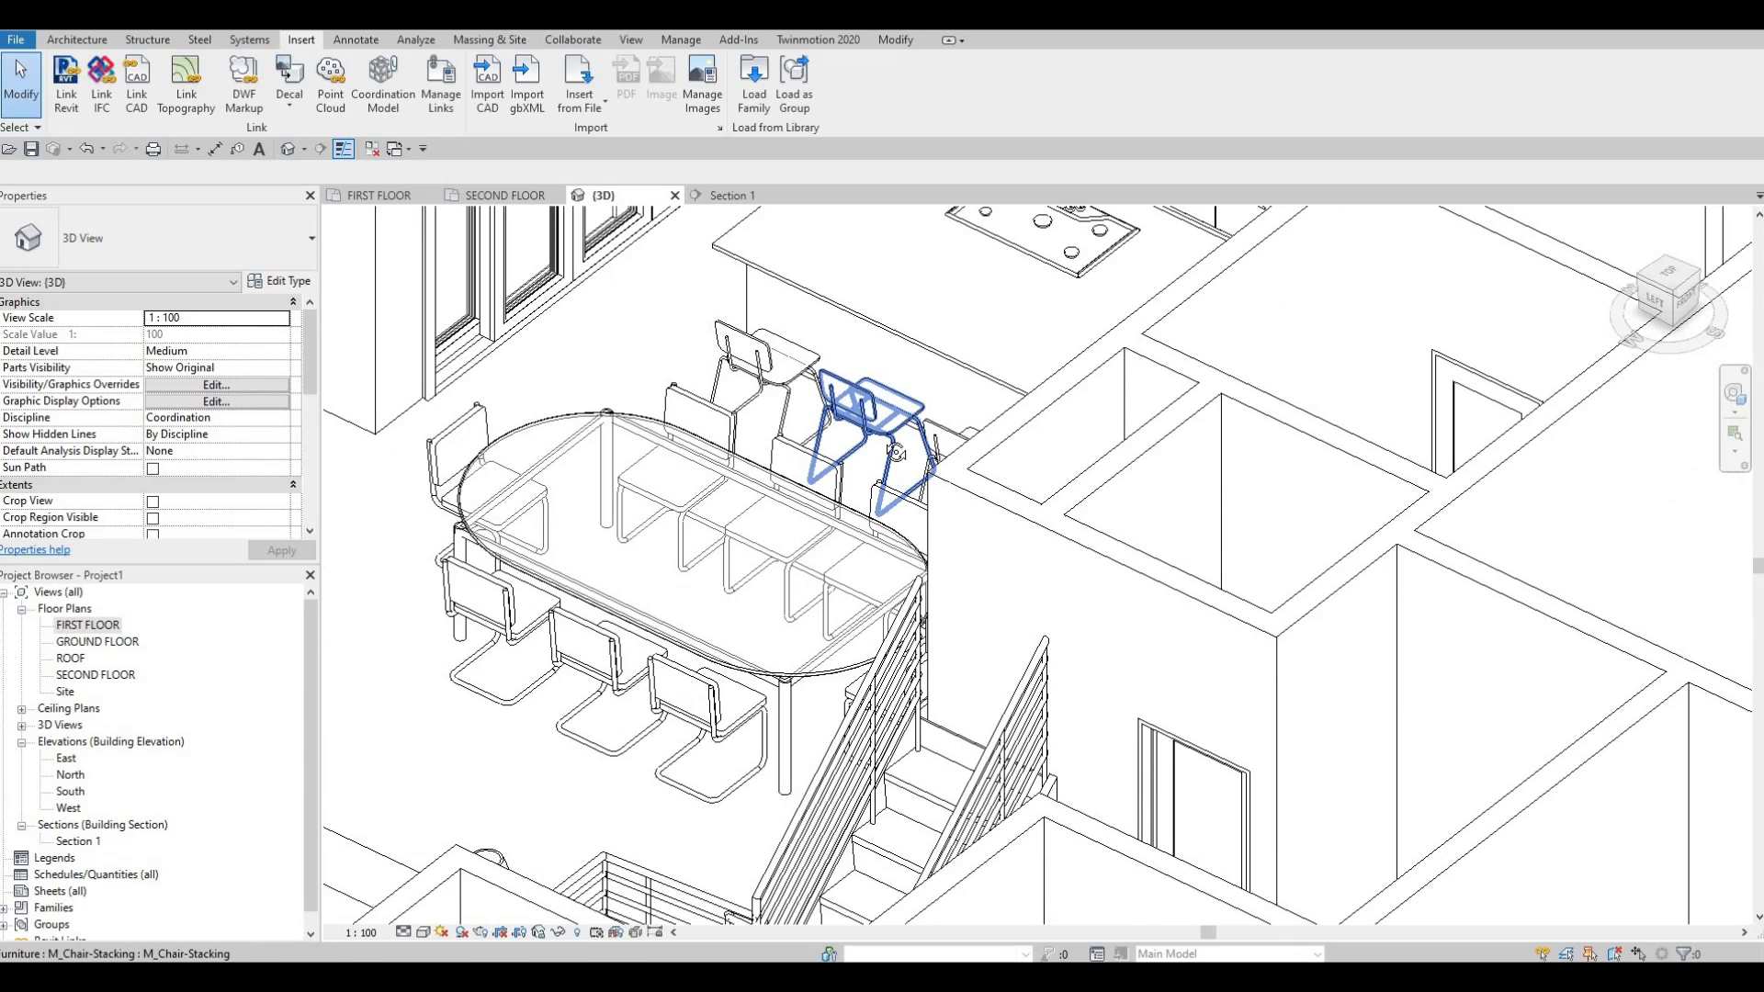
middle_click_drag(926, 614, 1079, 717, "shift")
middle_click_drag(872, 515, 877, 469, "shift")
key("Escape")
key("Escape")
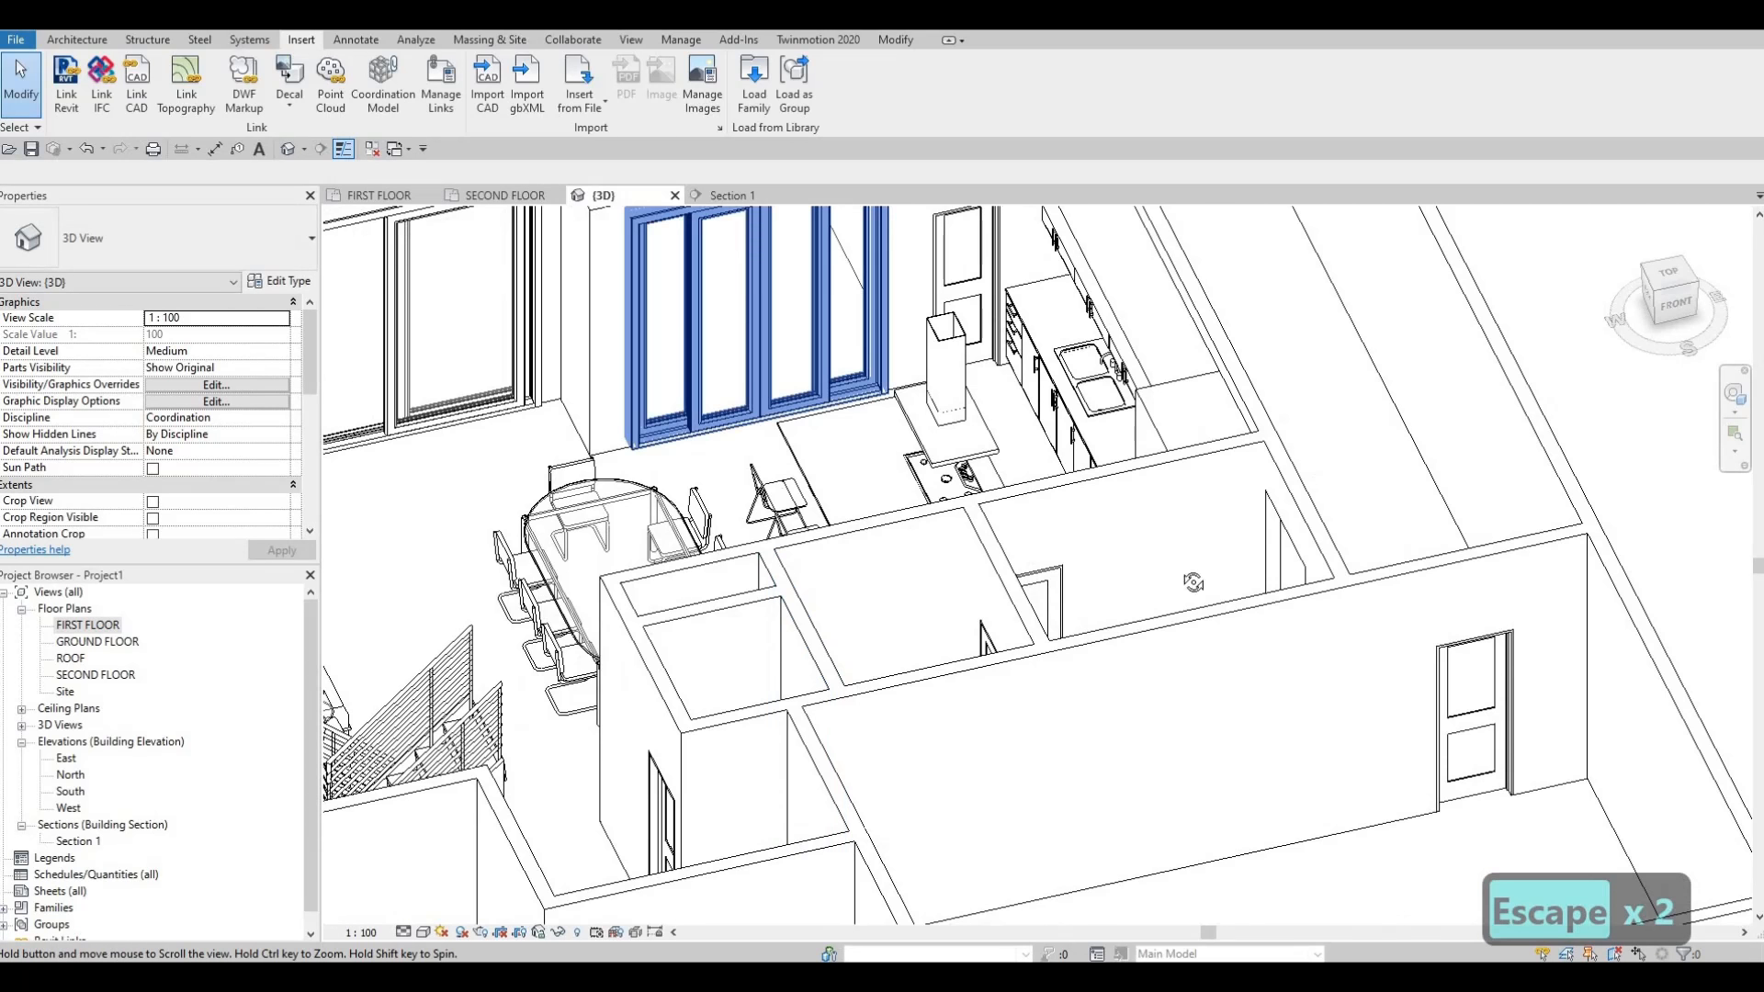
middle_click_drag(1192, 582, 1002, 361, "shift")
scroll(1038, 441, "up", 2)
middle_click_drag(985, 615, 1090, 435)
middle_click_drag(1190, 320, 1237, 256, "shift")
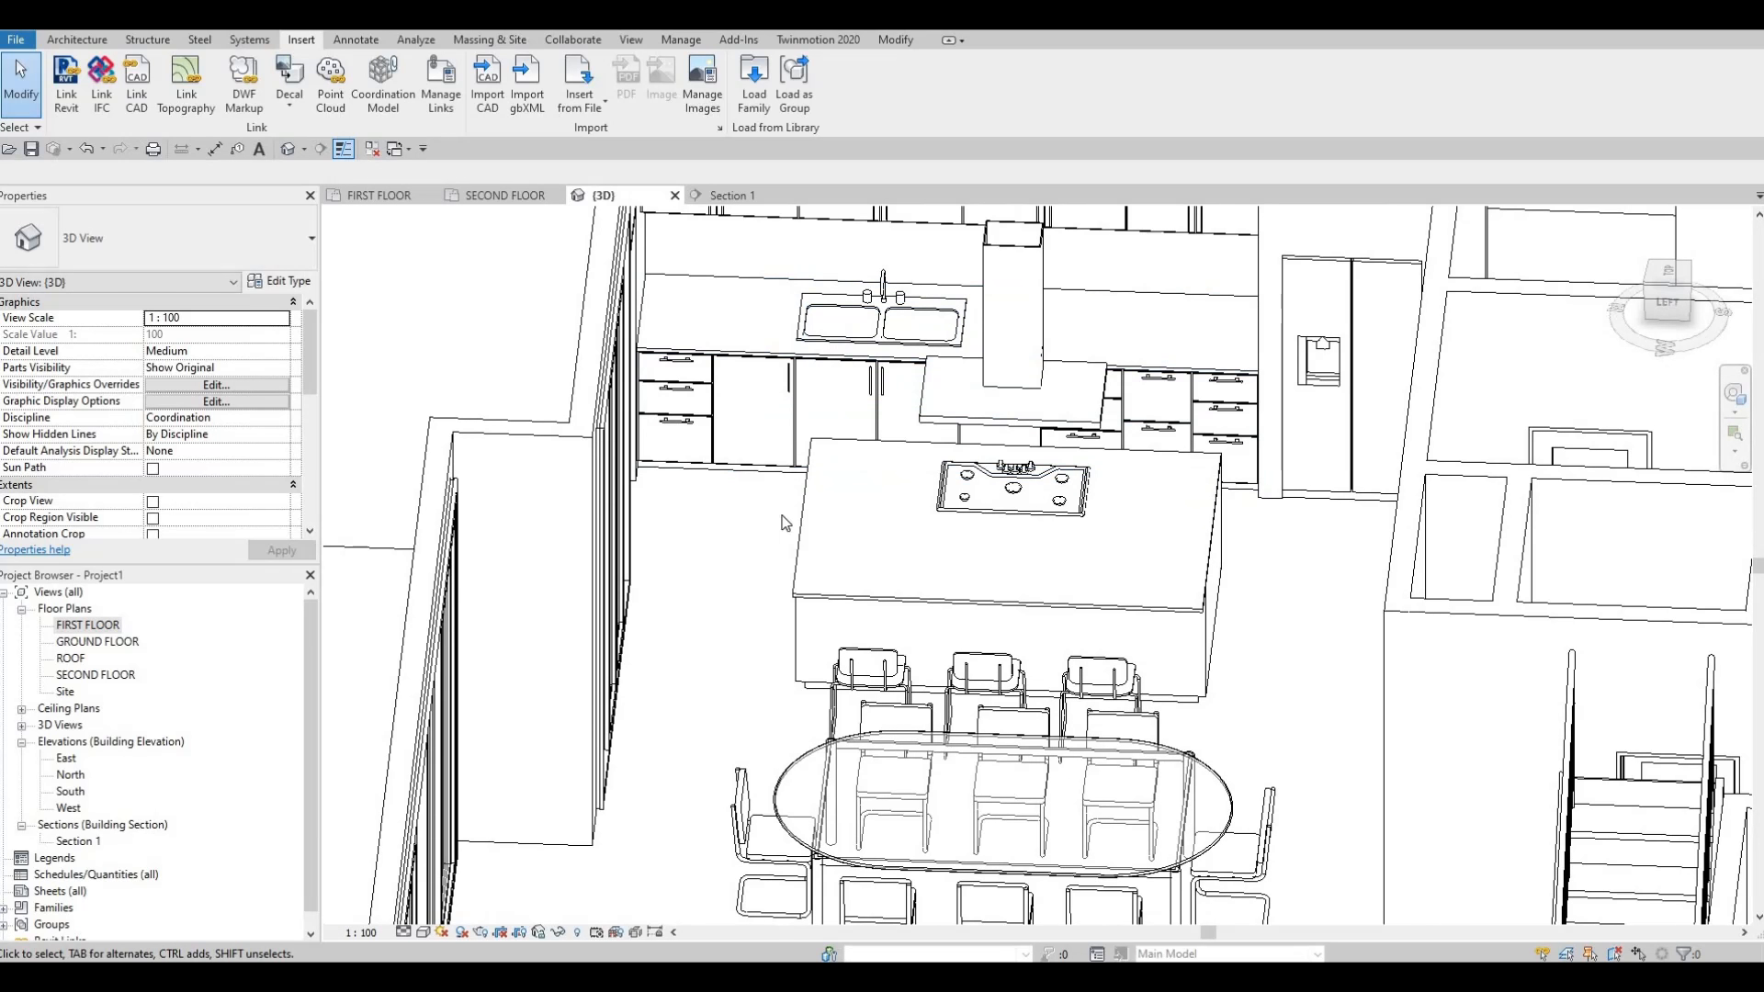
Open the FIRST FLOOR plan and go to Section 1 from the section line beside the island chairs.
double_click(82, 627)
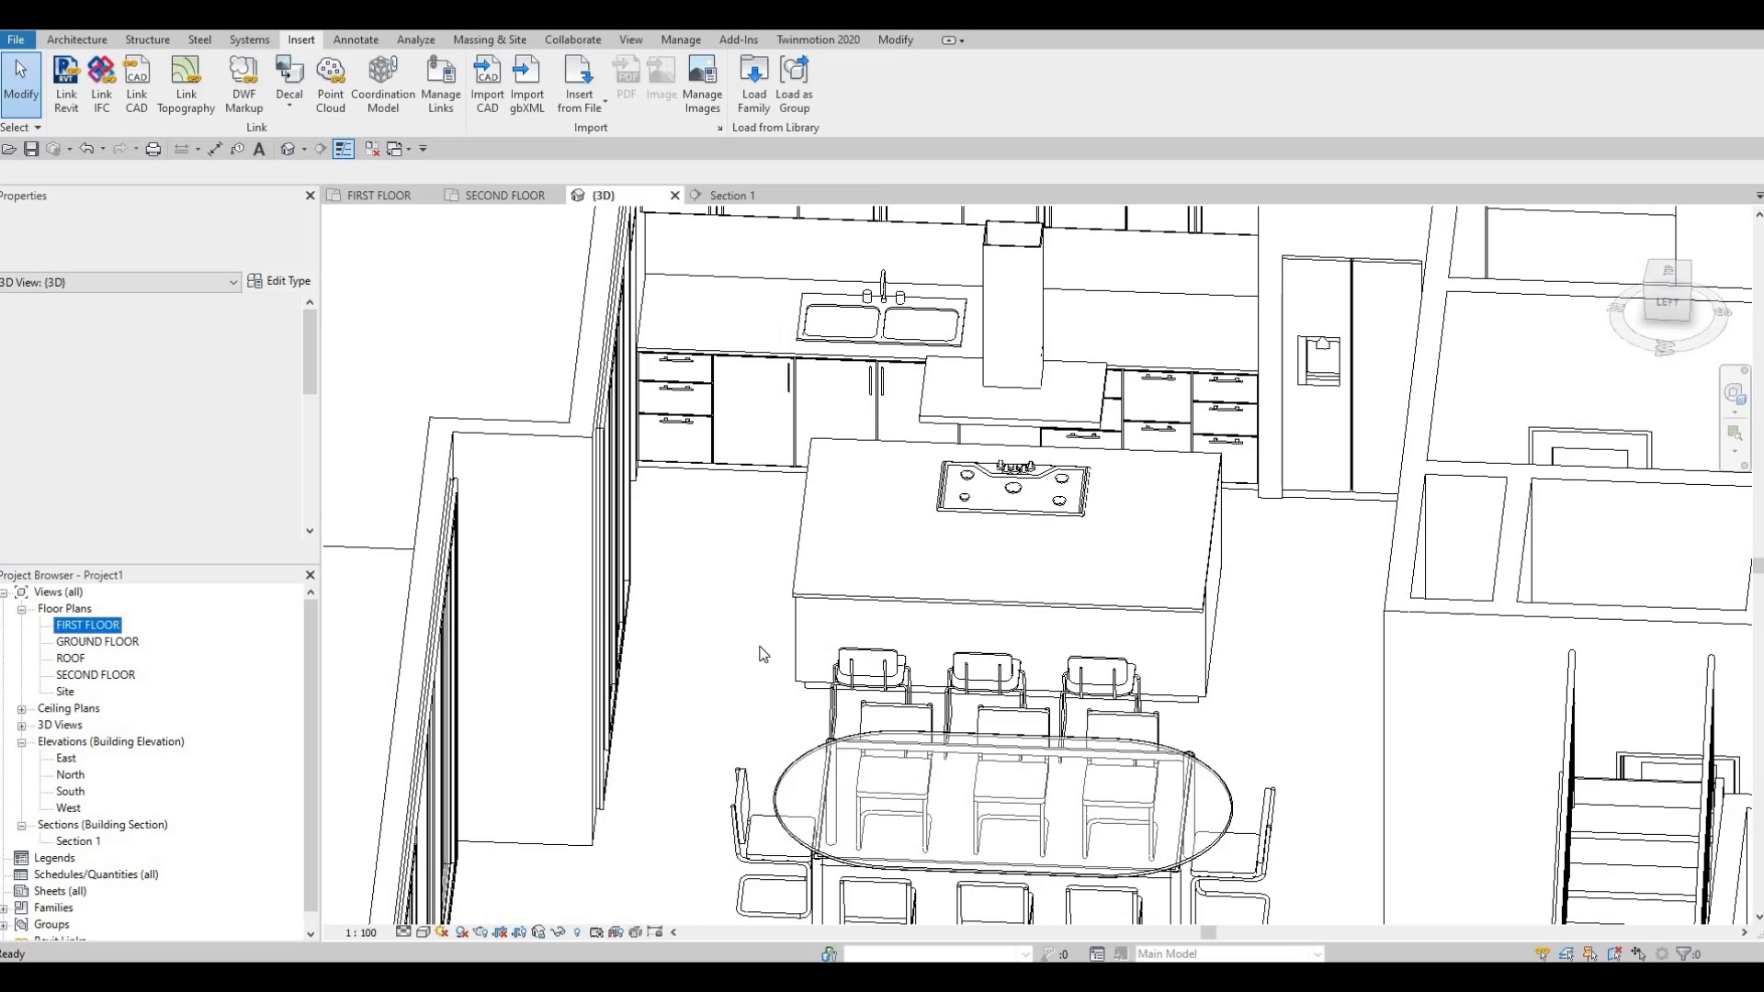
scroll(852, 790, "down", 3)
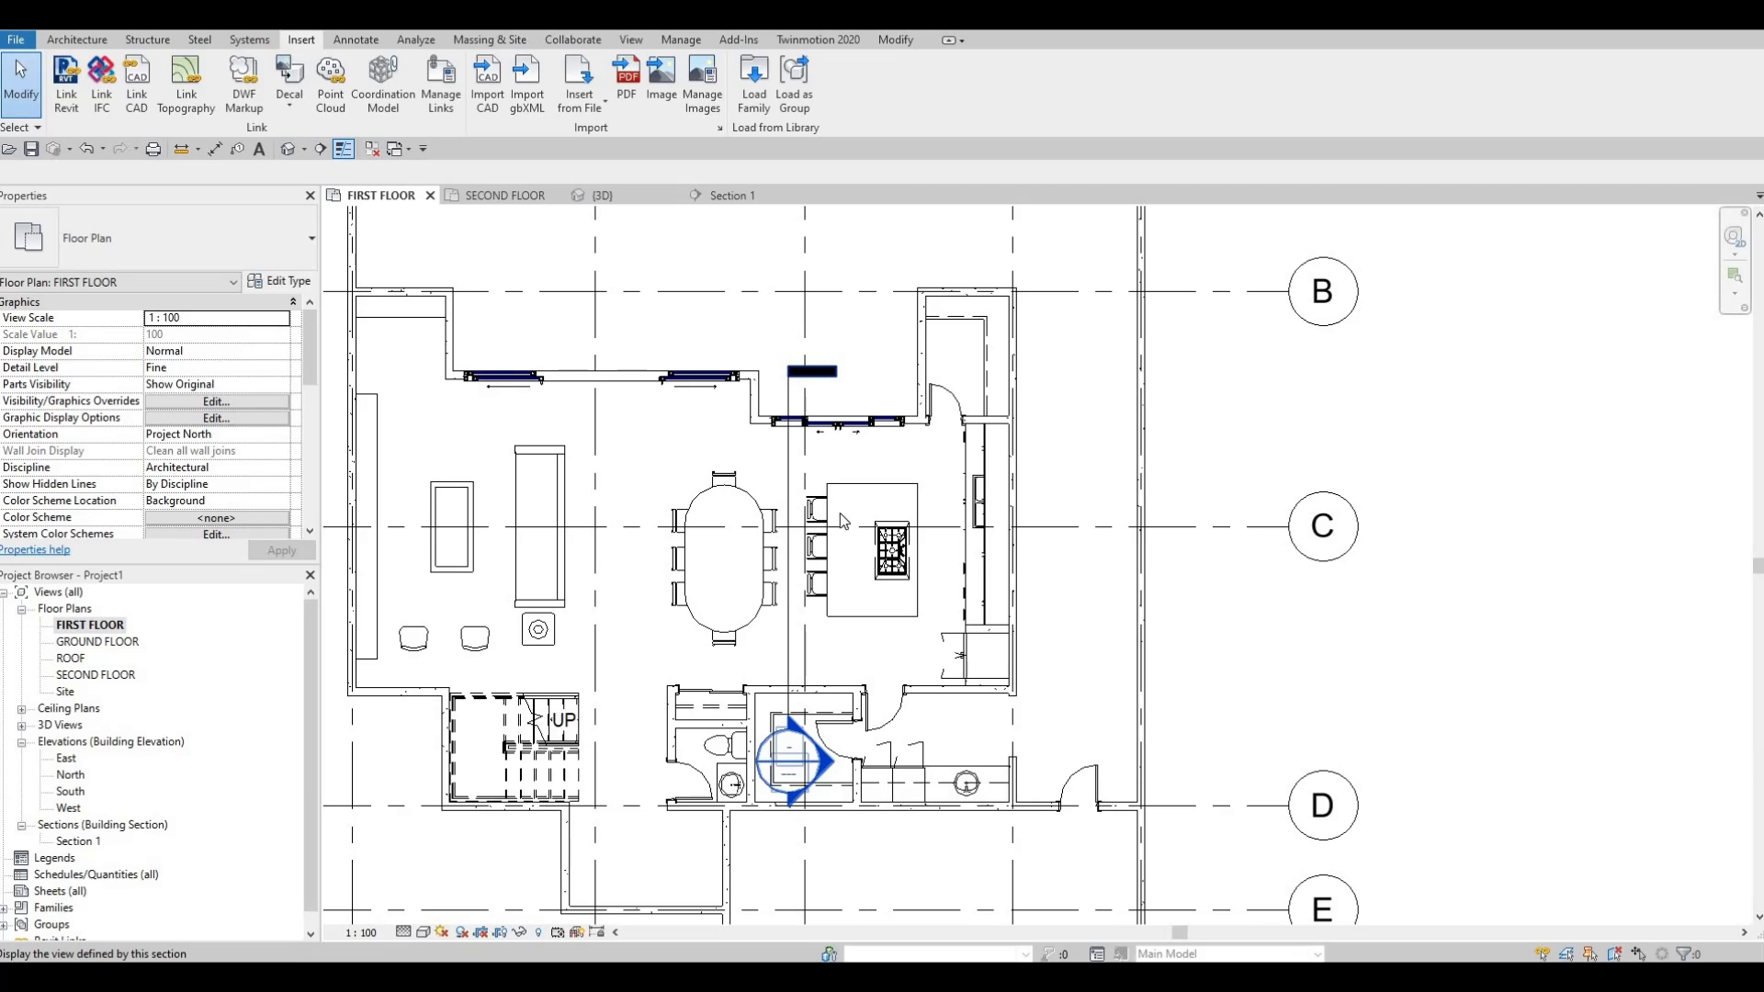
double_click(788, 524)
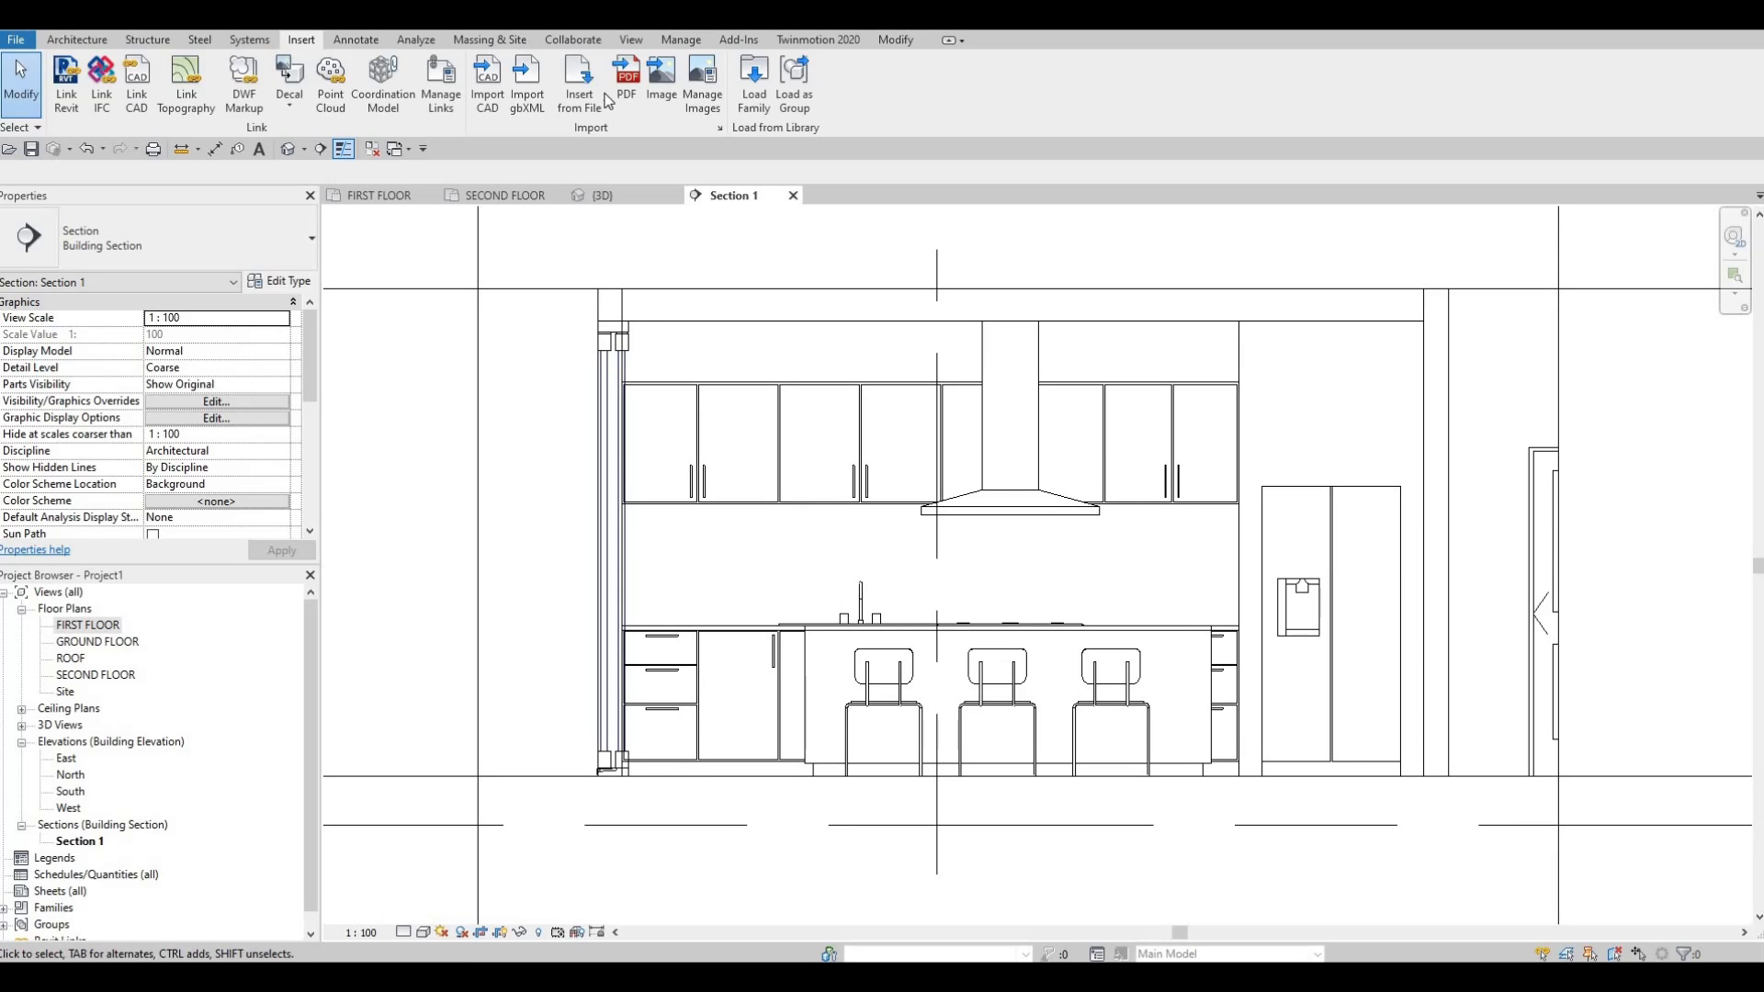
scroll(1010, 446, "down", 2)
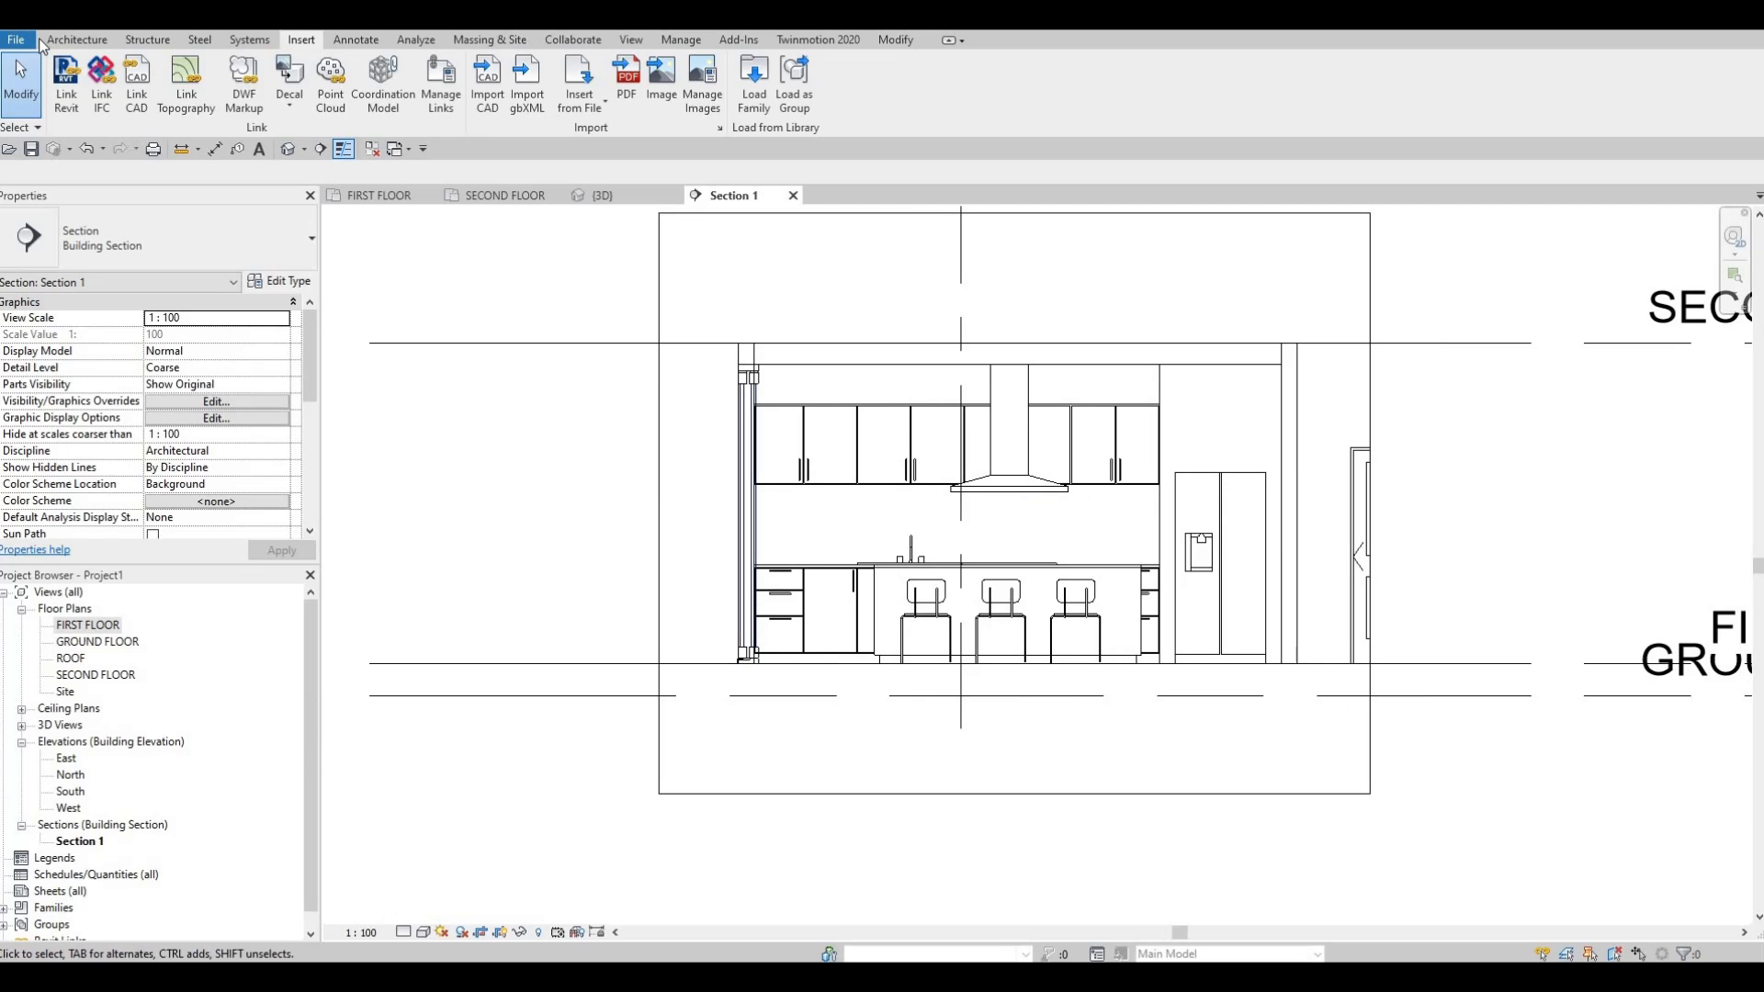
Start an in-place model component in the Generic Models category, keeping the suggested name.
left_click(76, 40)
left_click(211, 103)
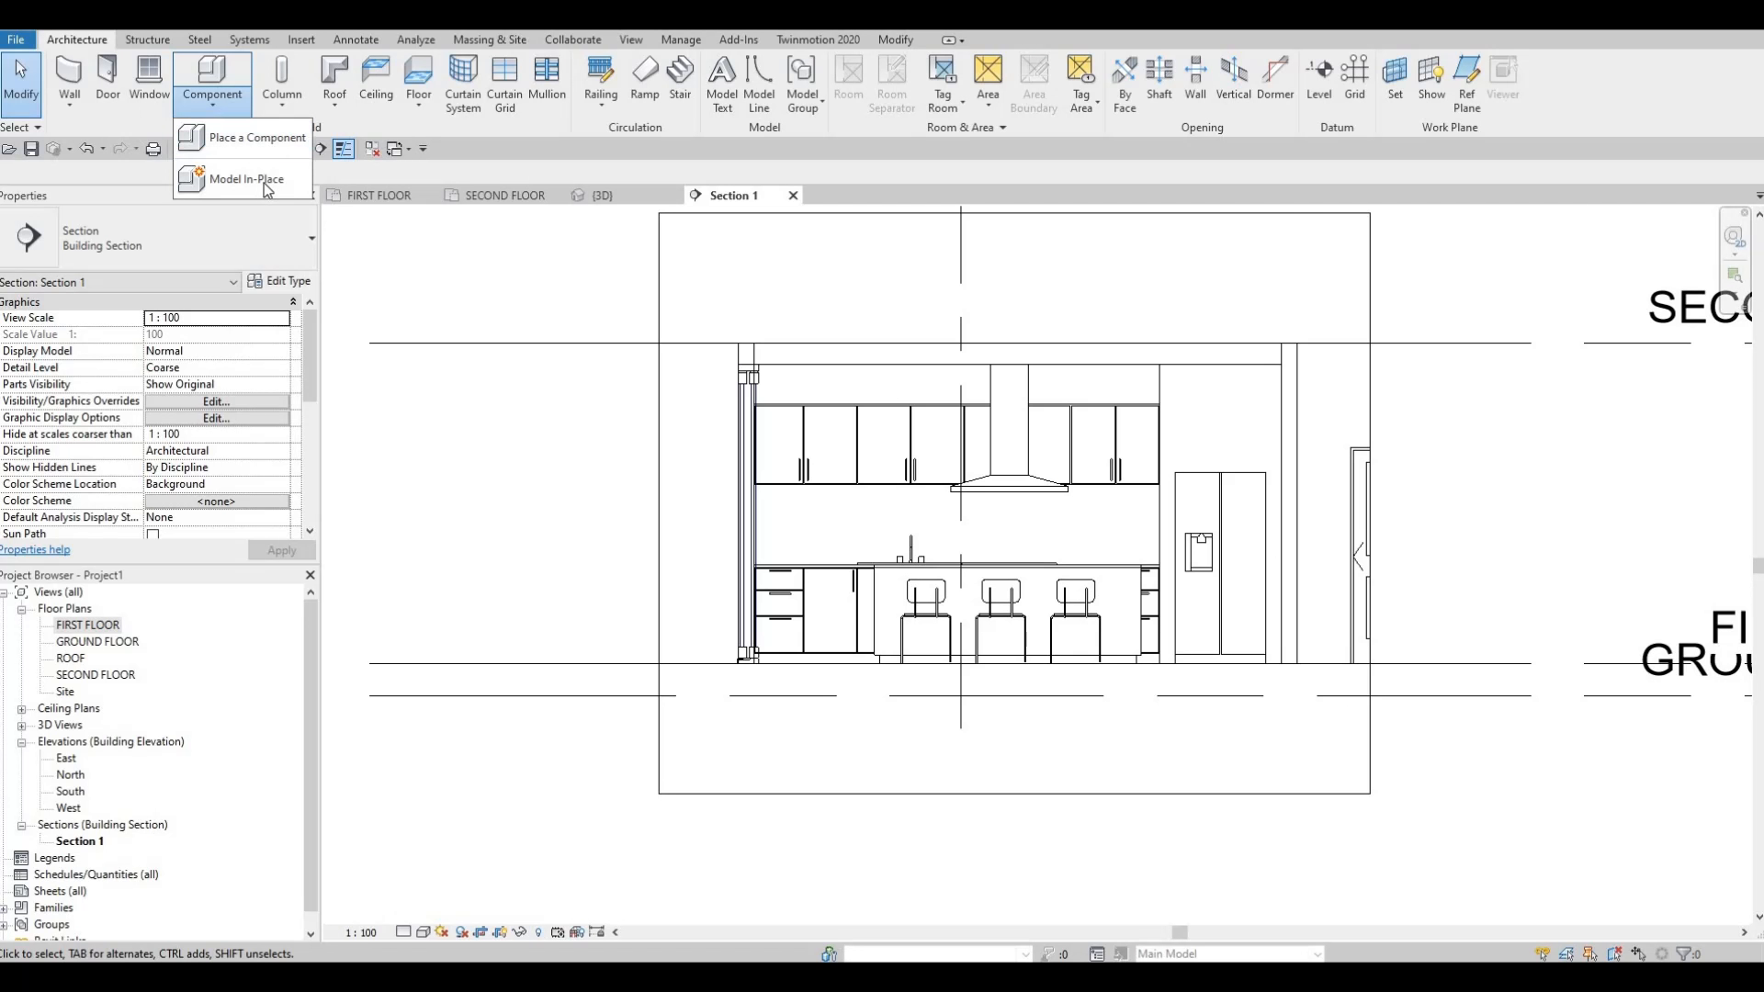
left_click(235, 183)
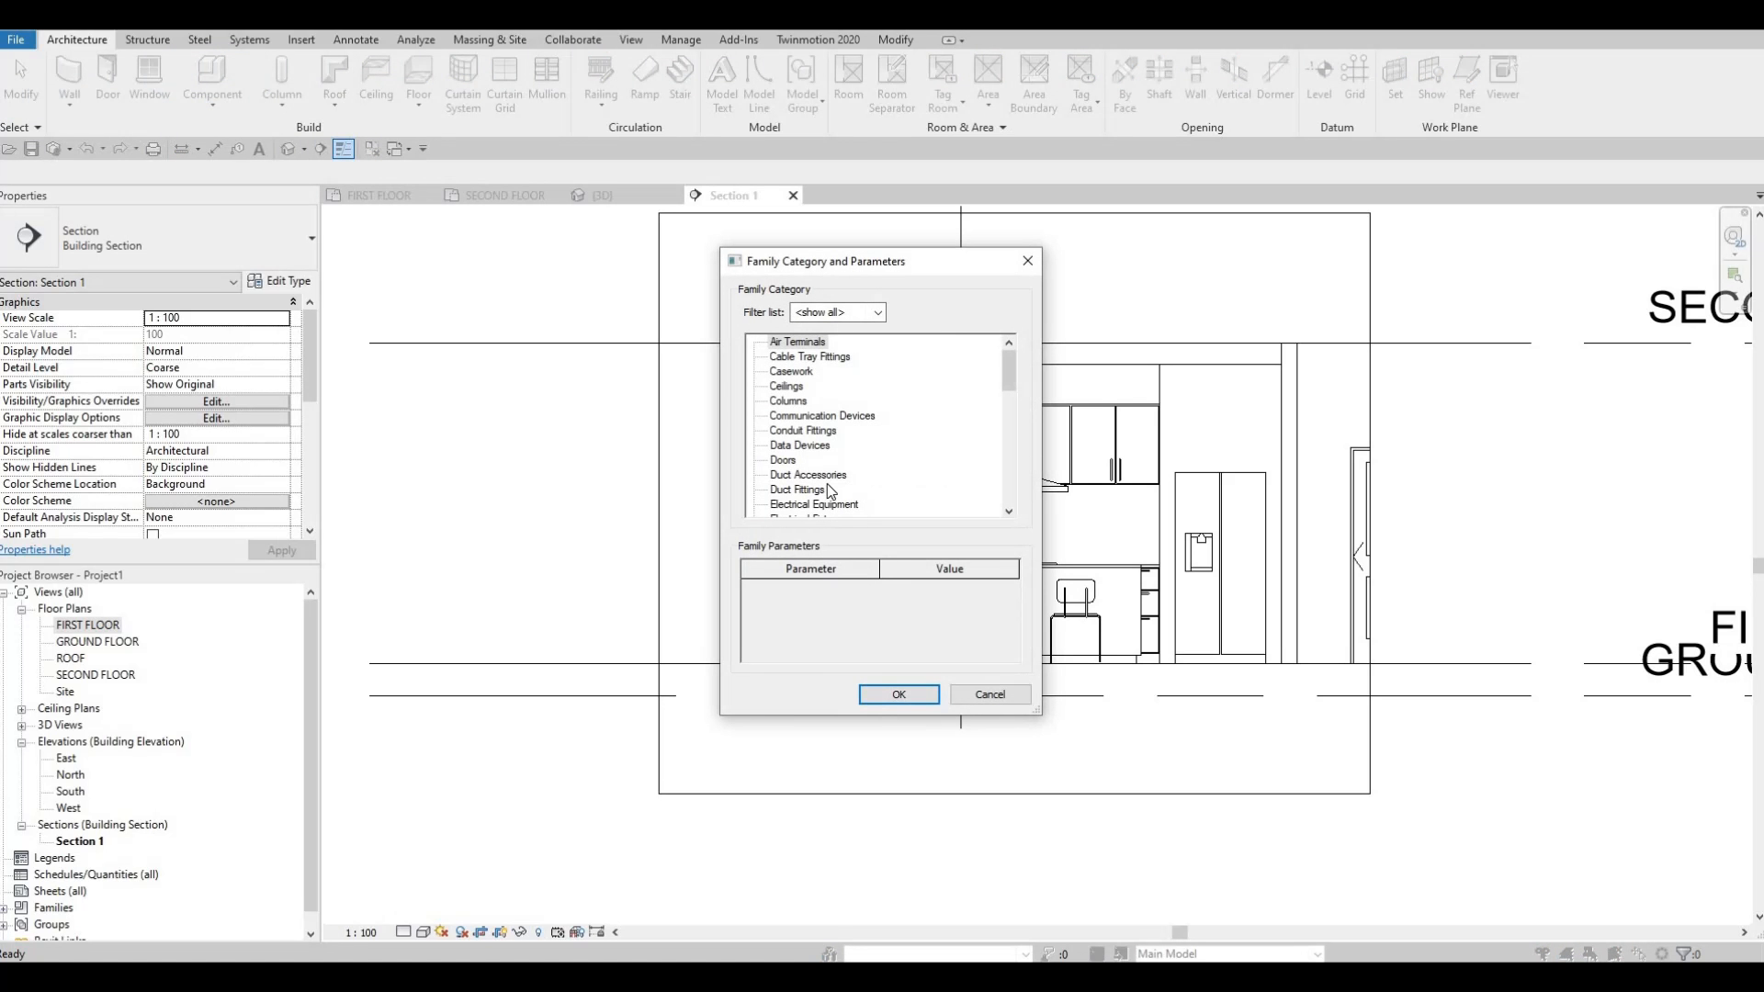
scroll(829, 490, "down", 4)
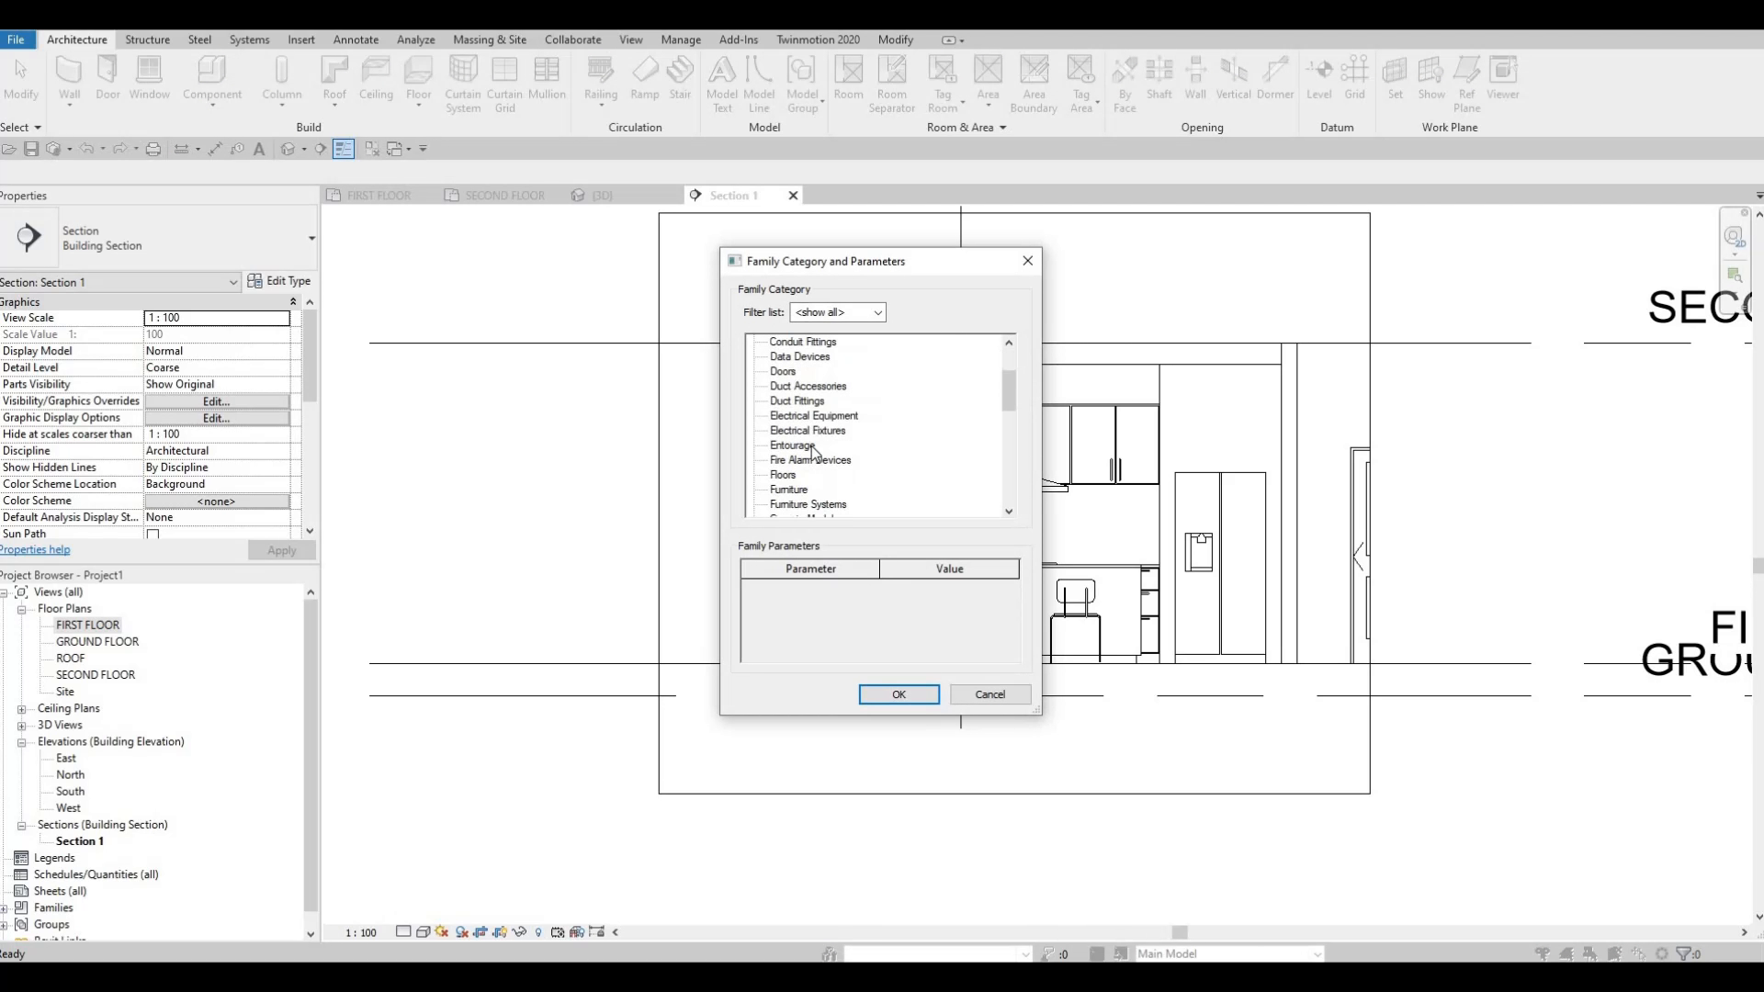
left_click(898, 694)
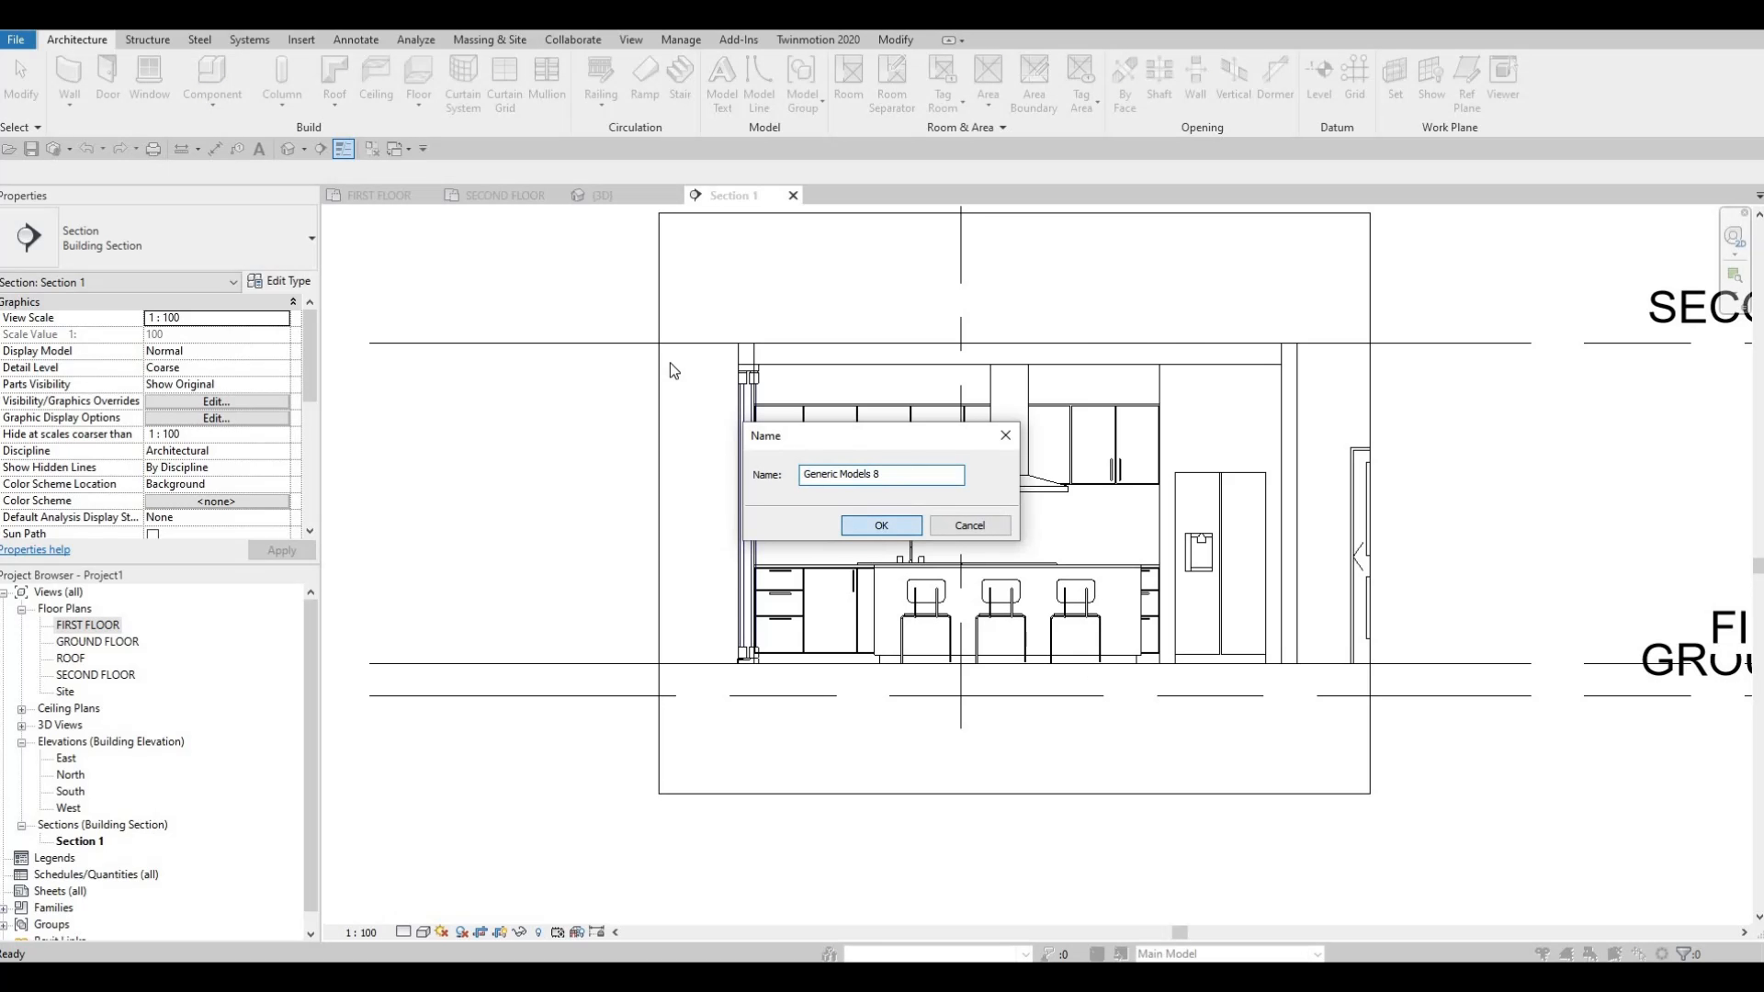
key("Return")
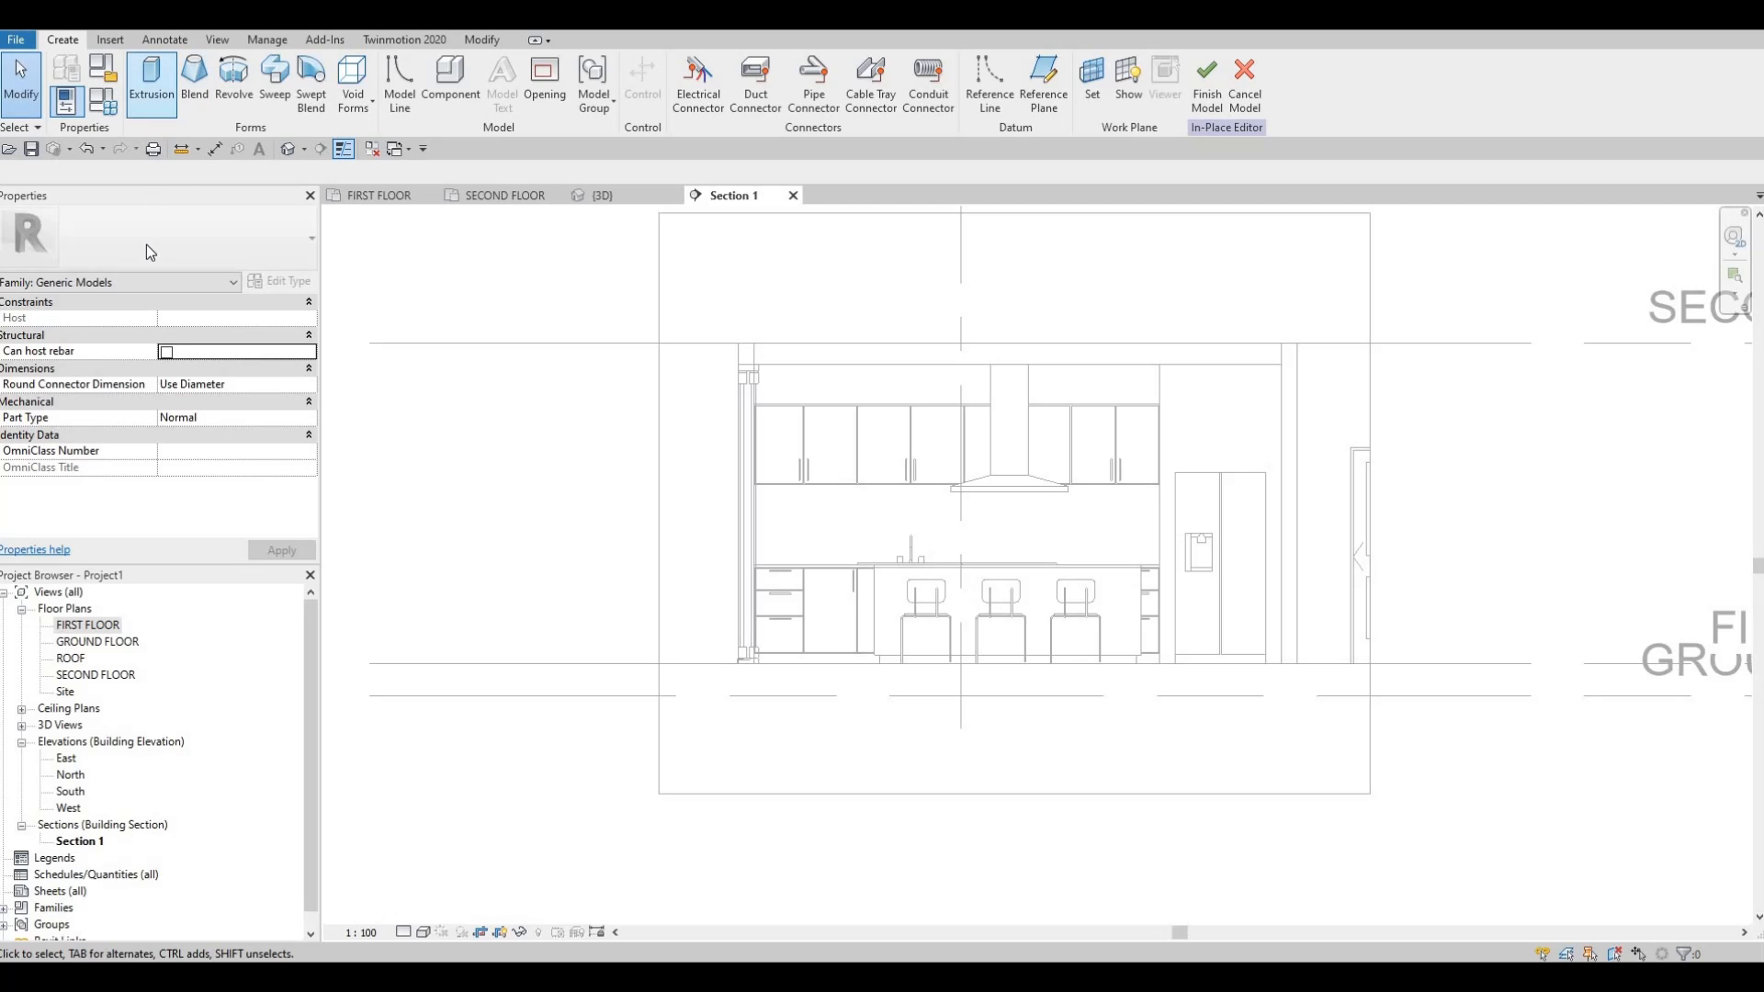
Start an extrusion on the EXTERIOR WALL 1 face as the picked work plane and set Extrusion End to 10 mm.
left_click(152, 81)
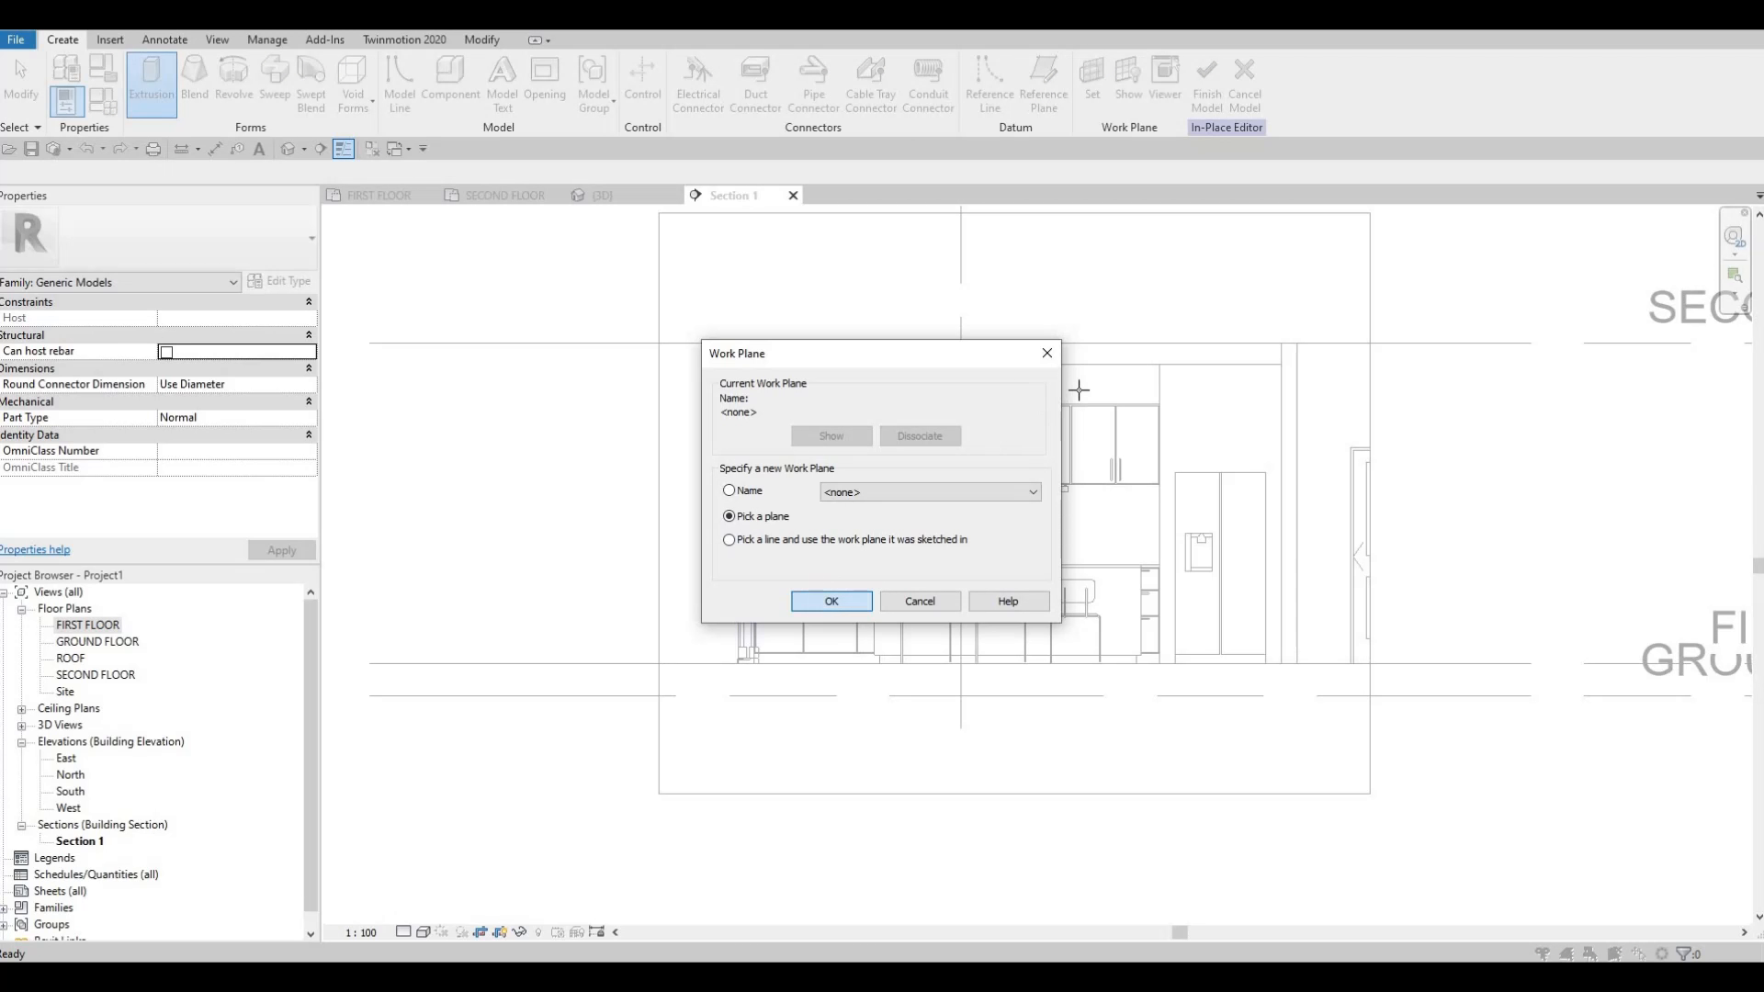
key("Return")
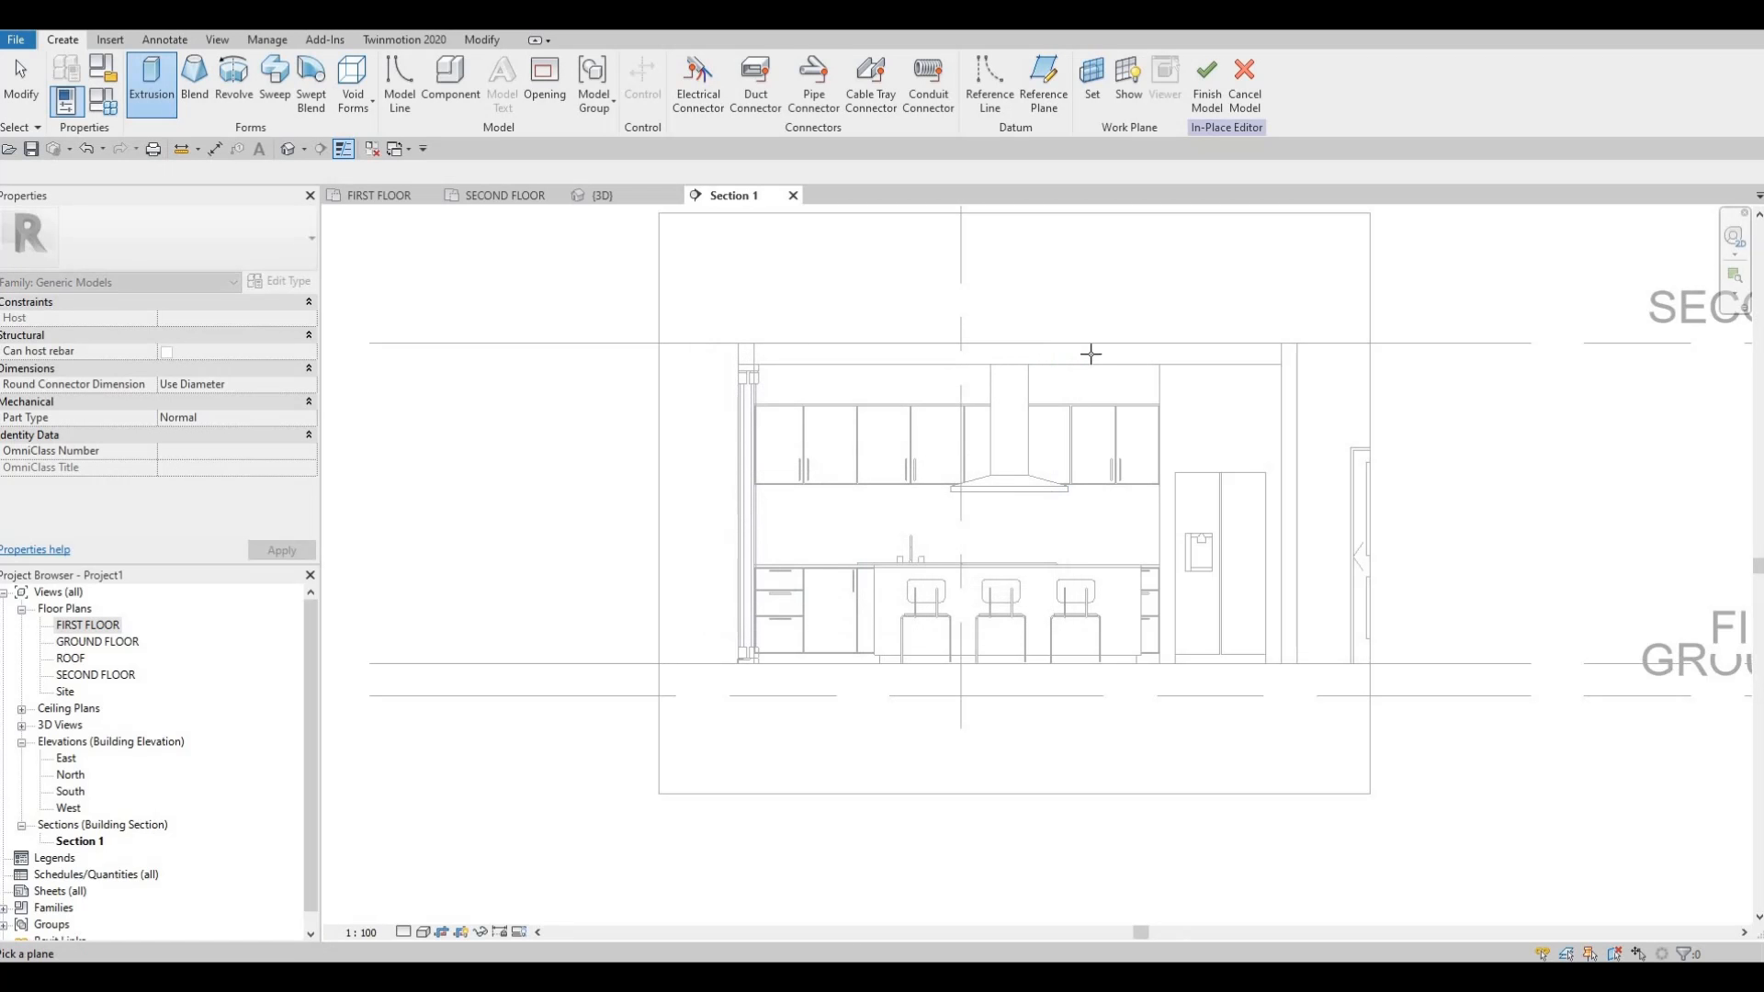
left_click(616, 282)
left_click(182, 319)
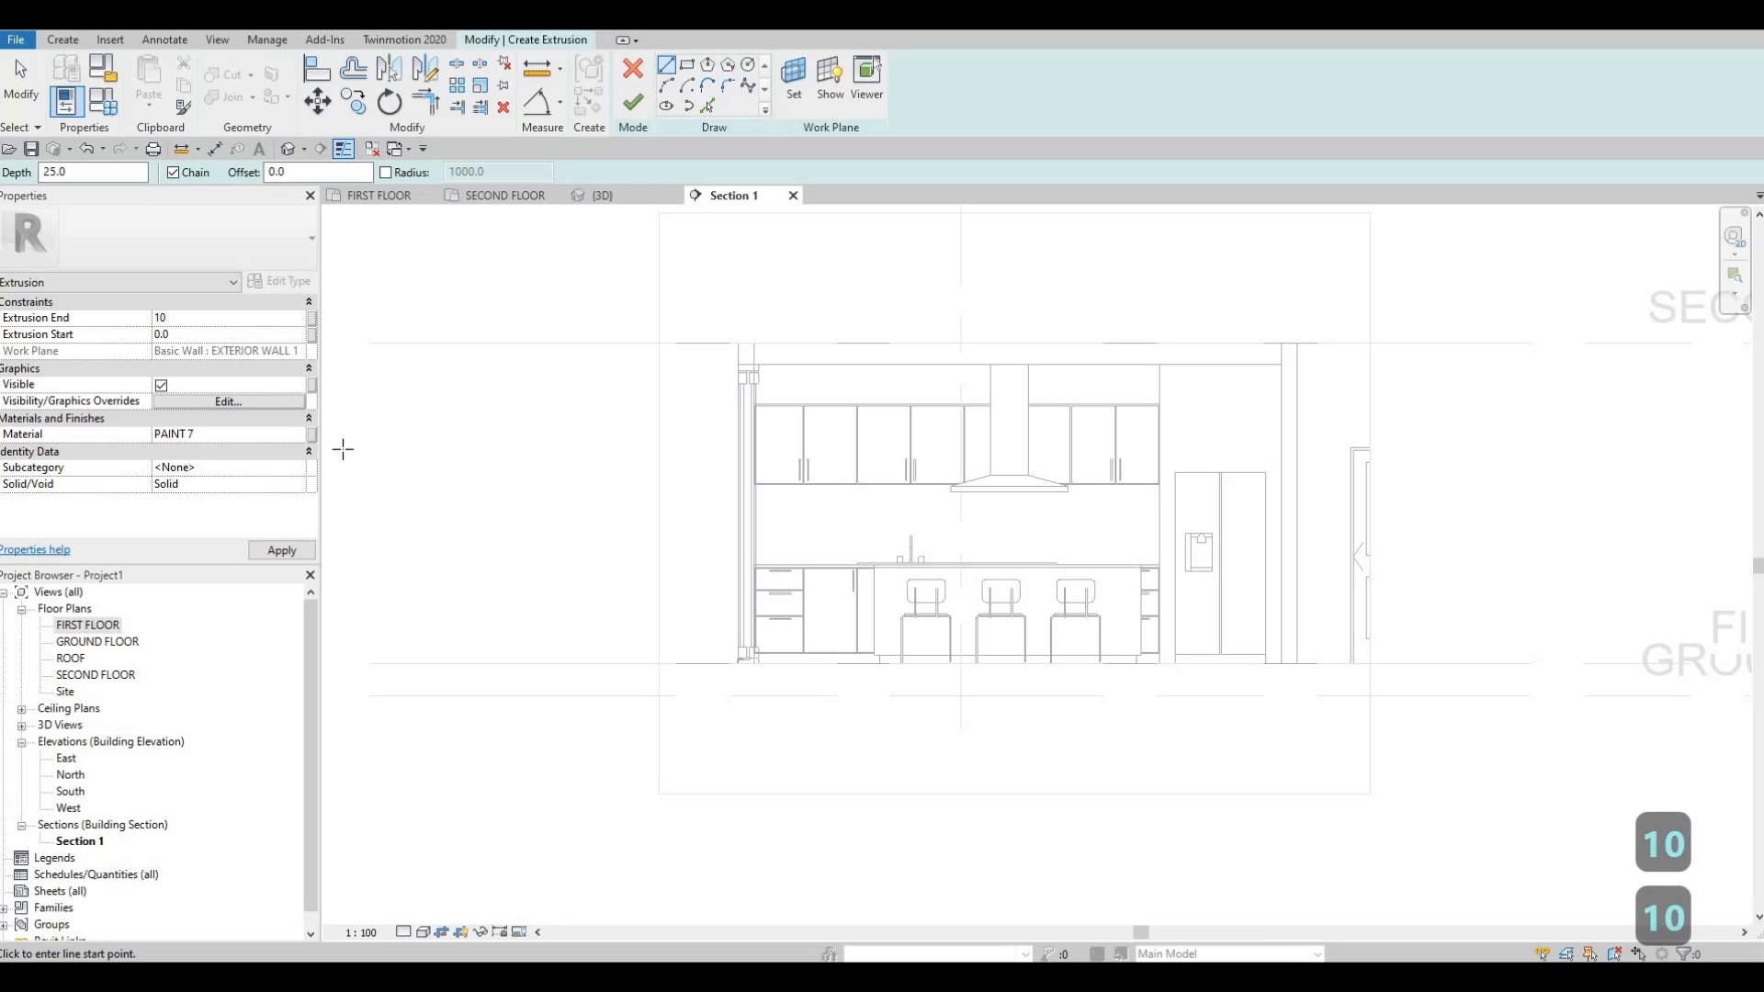
Duplicate the PAINT 7 material as PAINT 8 and assign it to the extrusion.
left_click(300, 434)
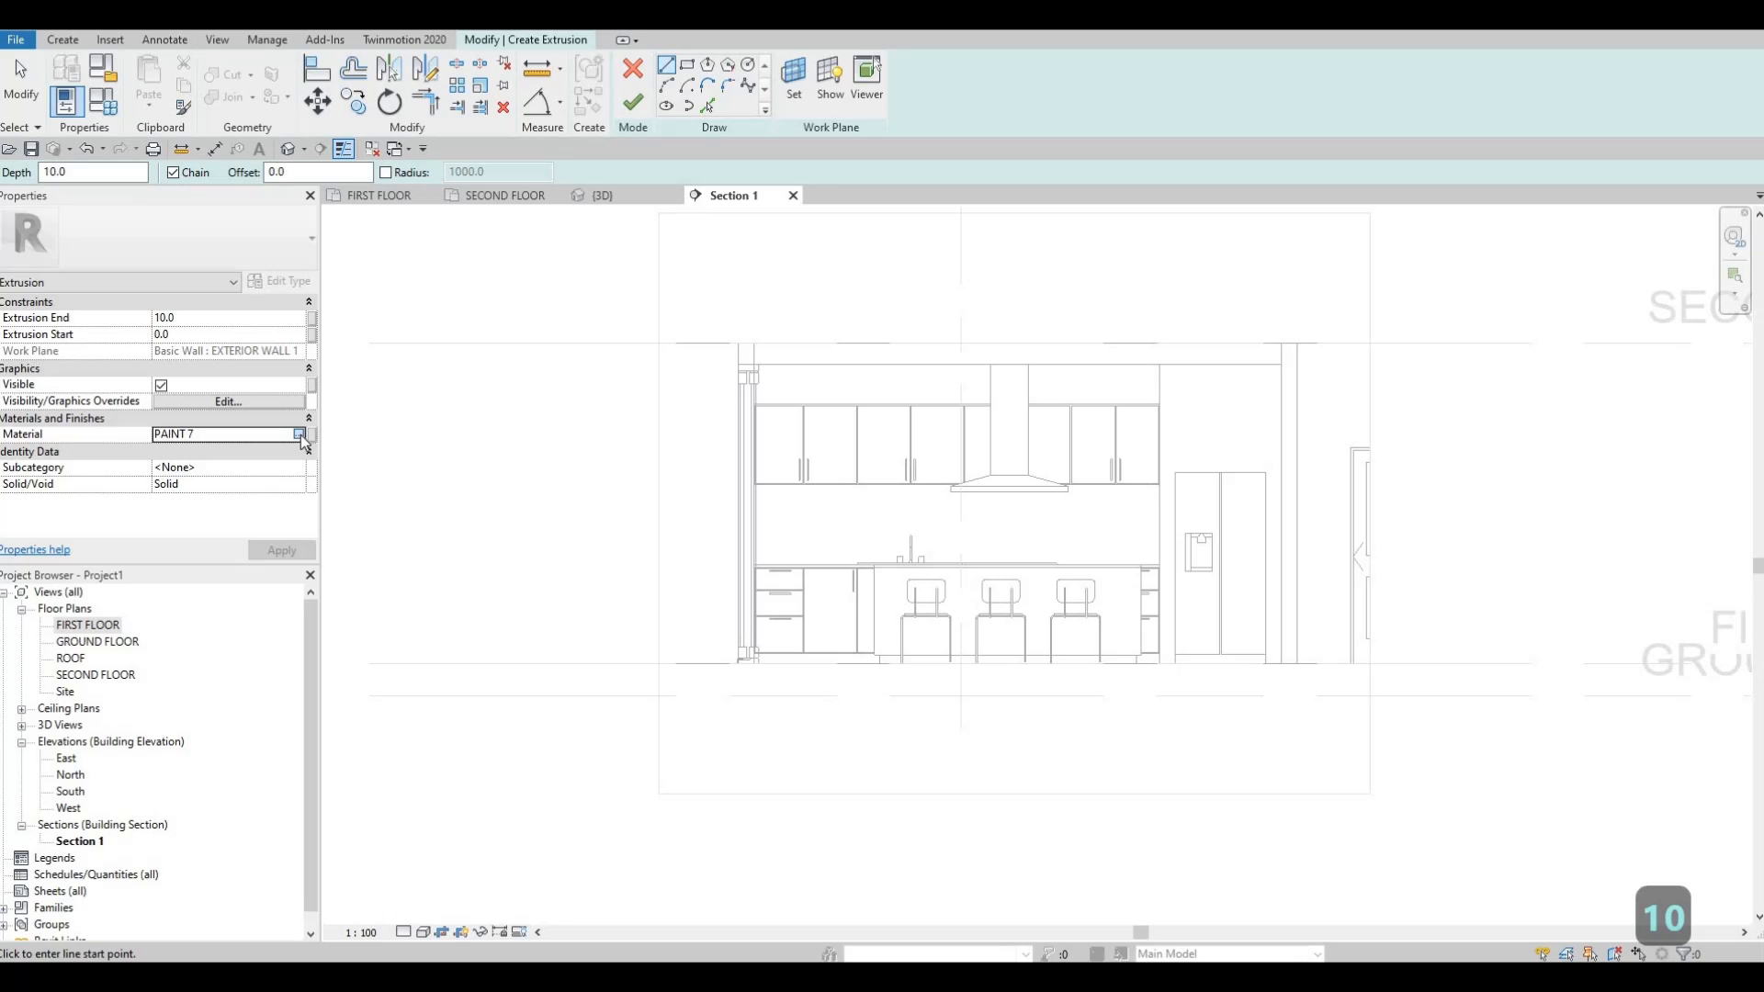
left_click(309, 434)
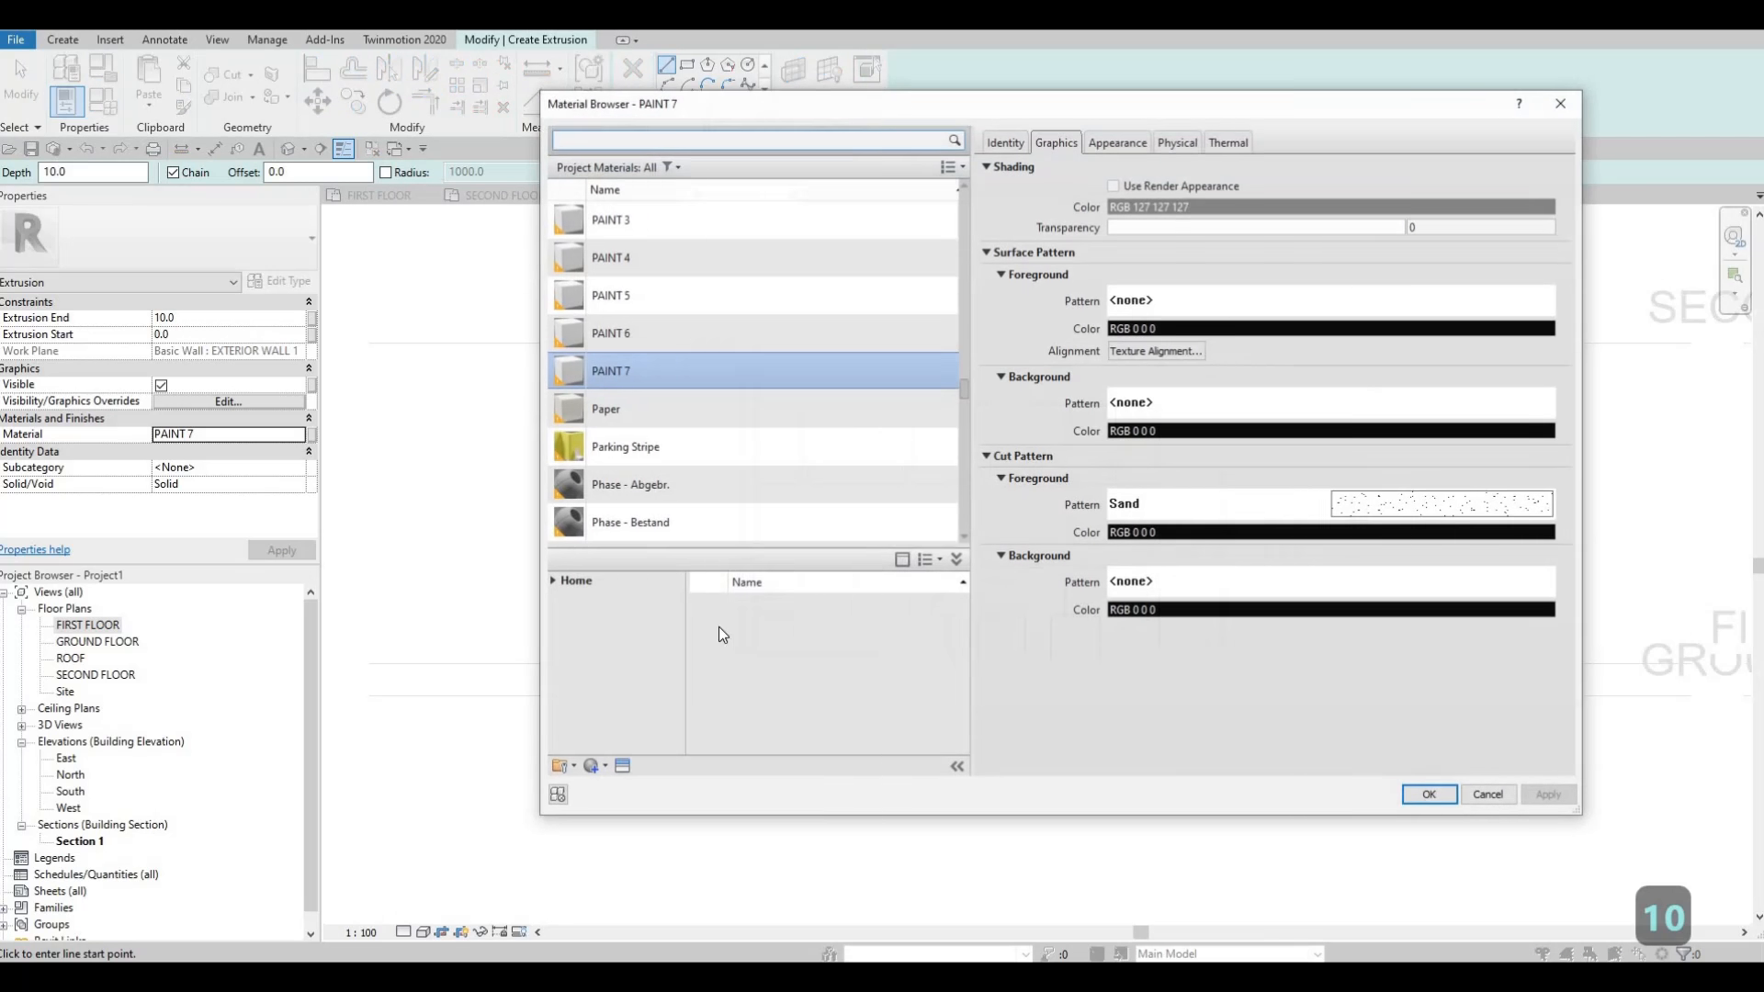
left_click(592, 768)
key("Return")
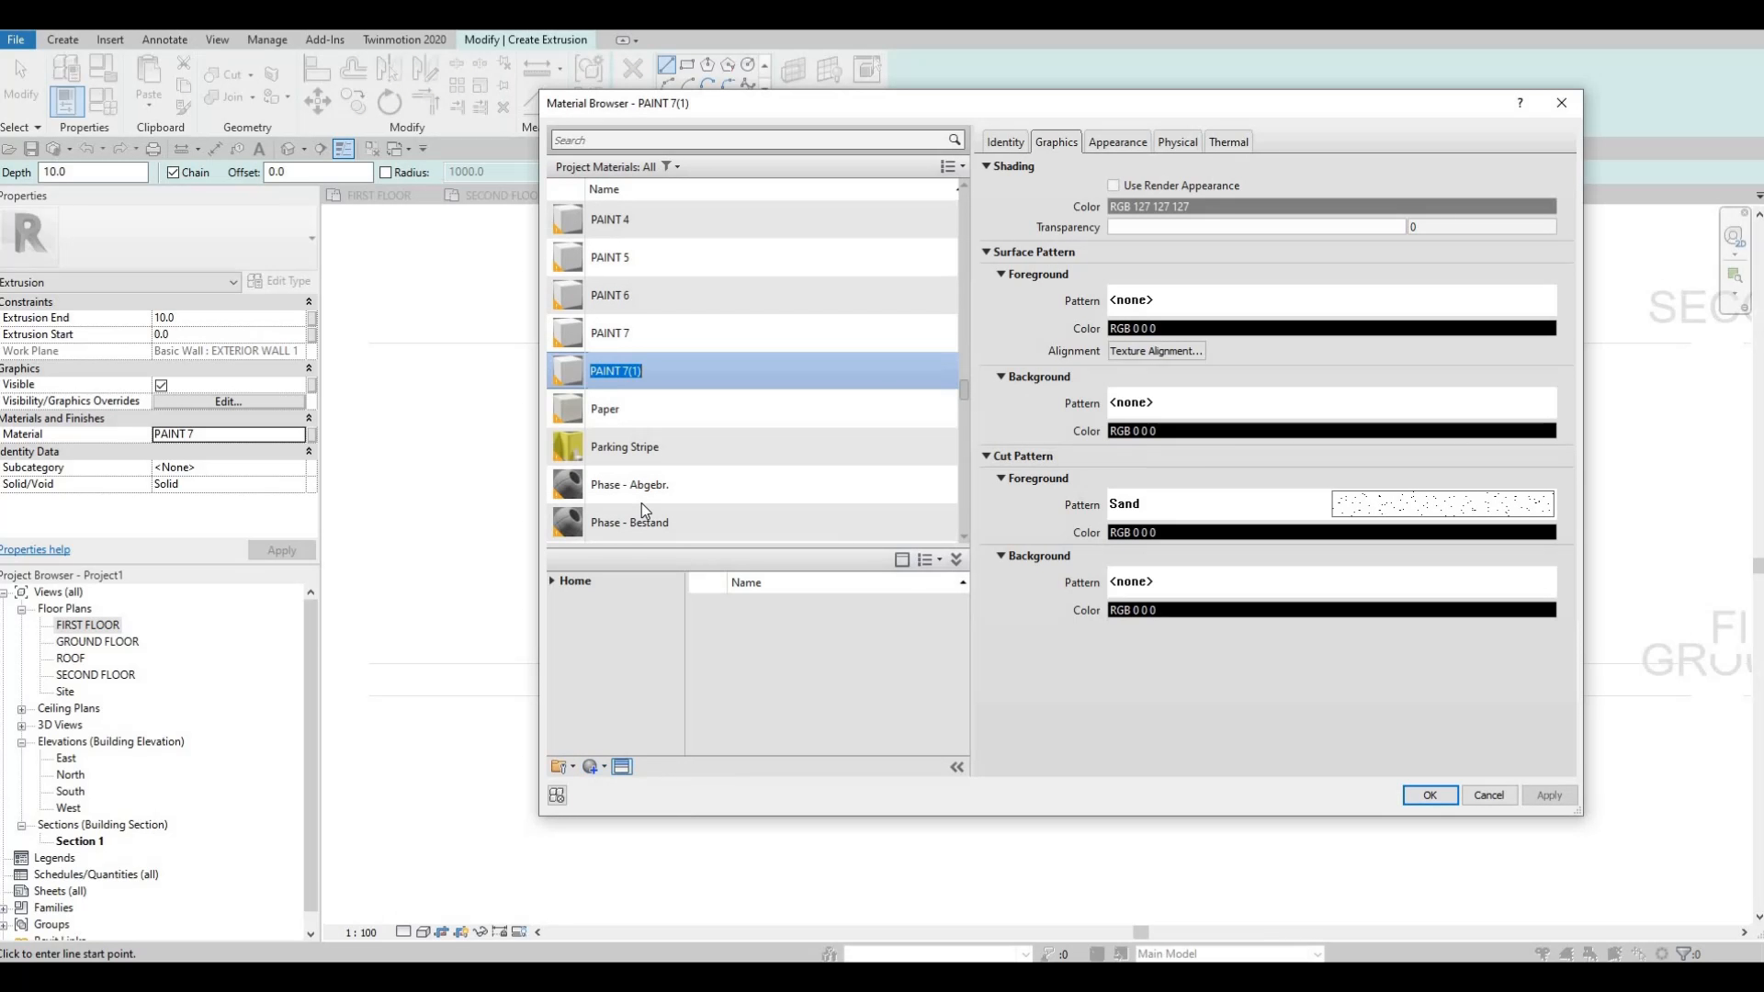
key("BackSpace")
key("BackSpace")
key("BackSpace")
key("BackSpace")
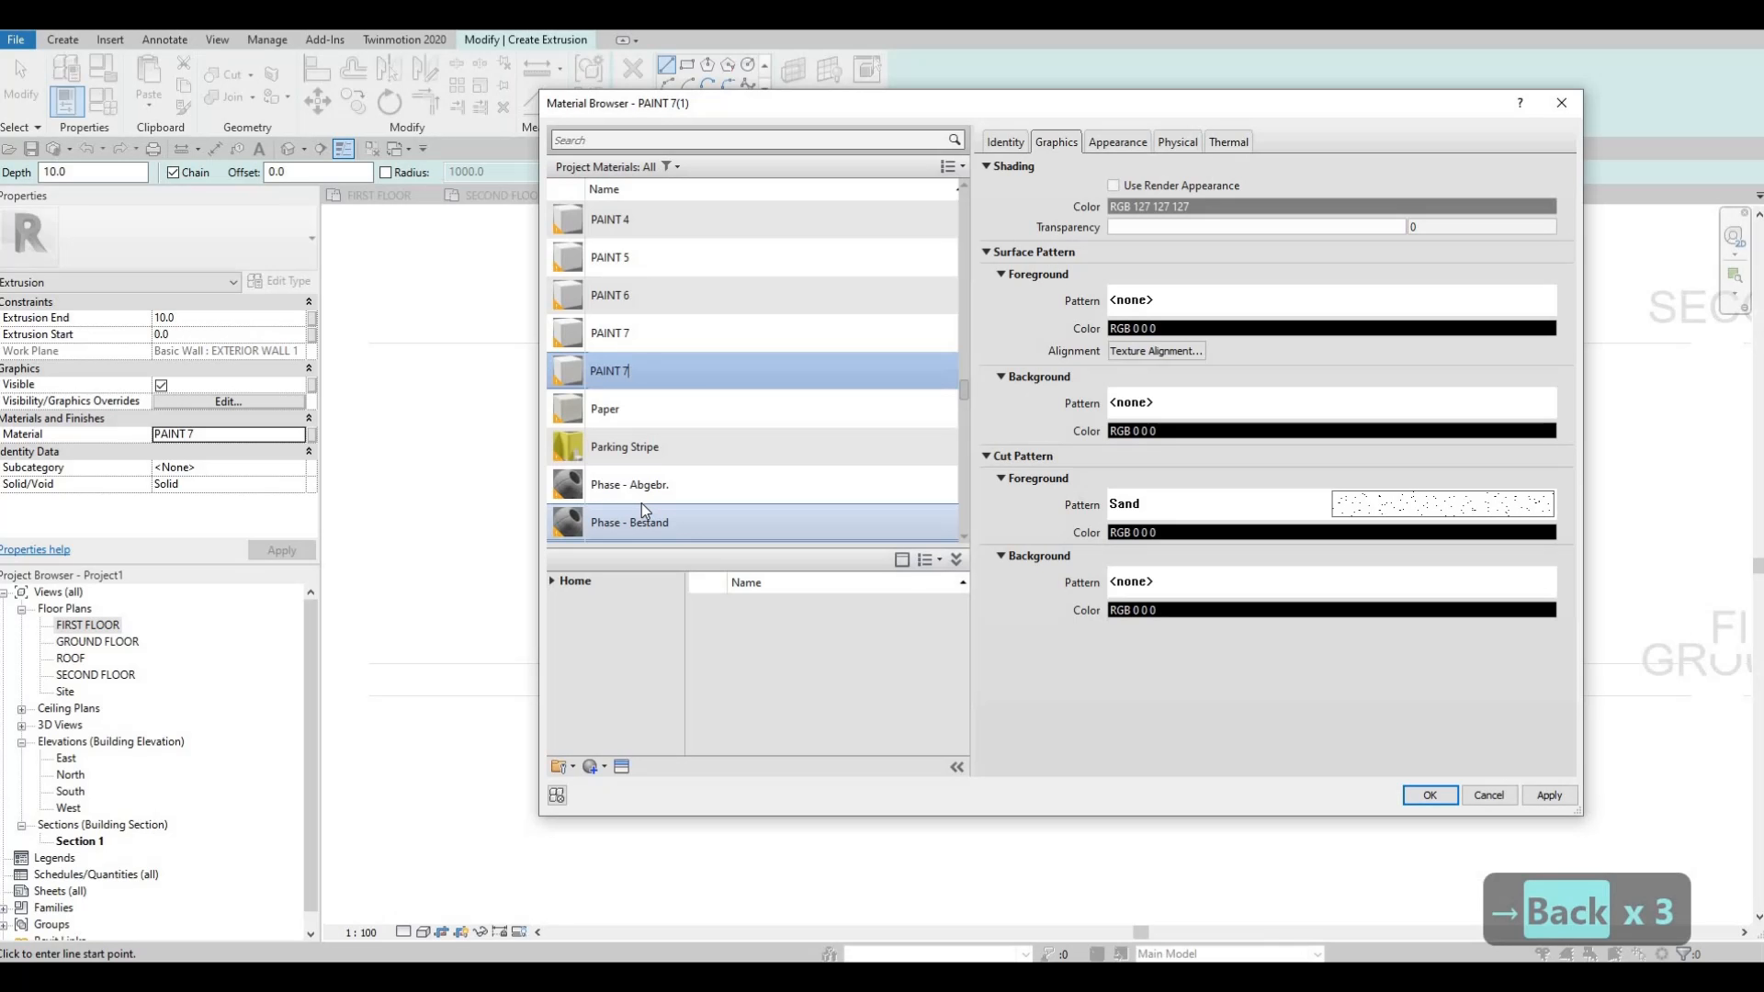
type("8")
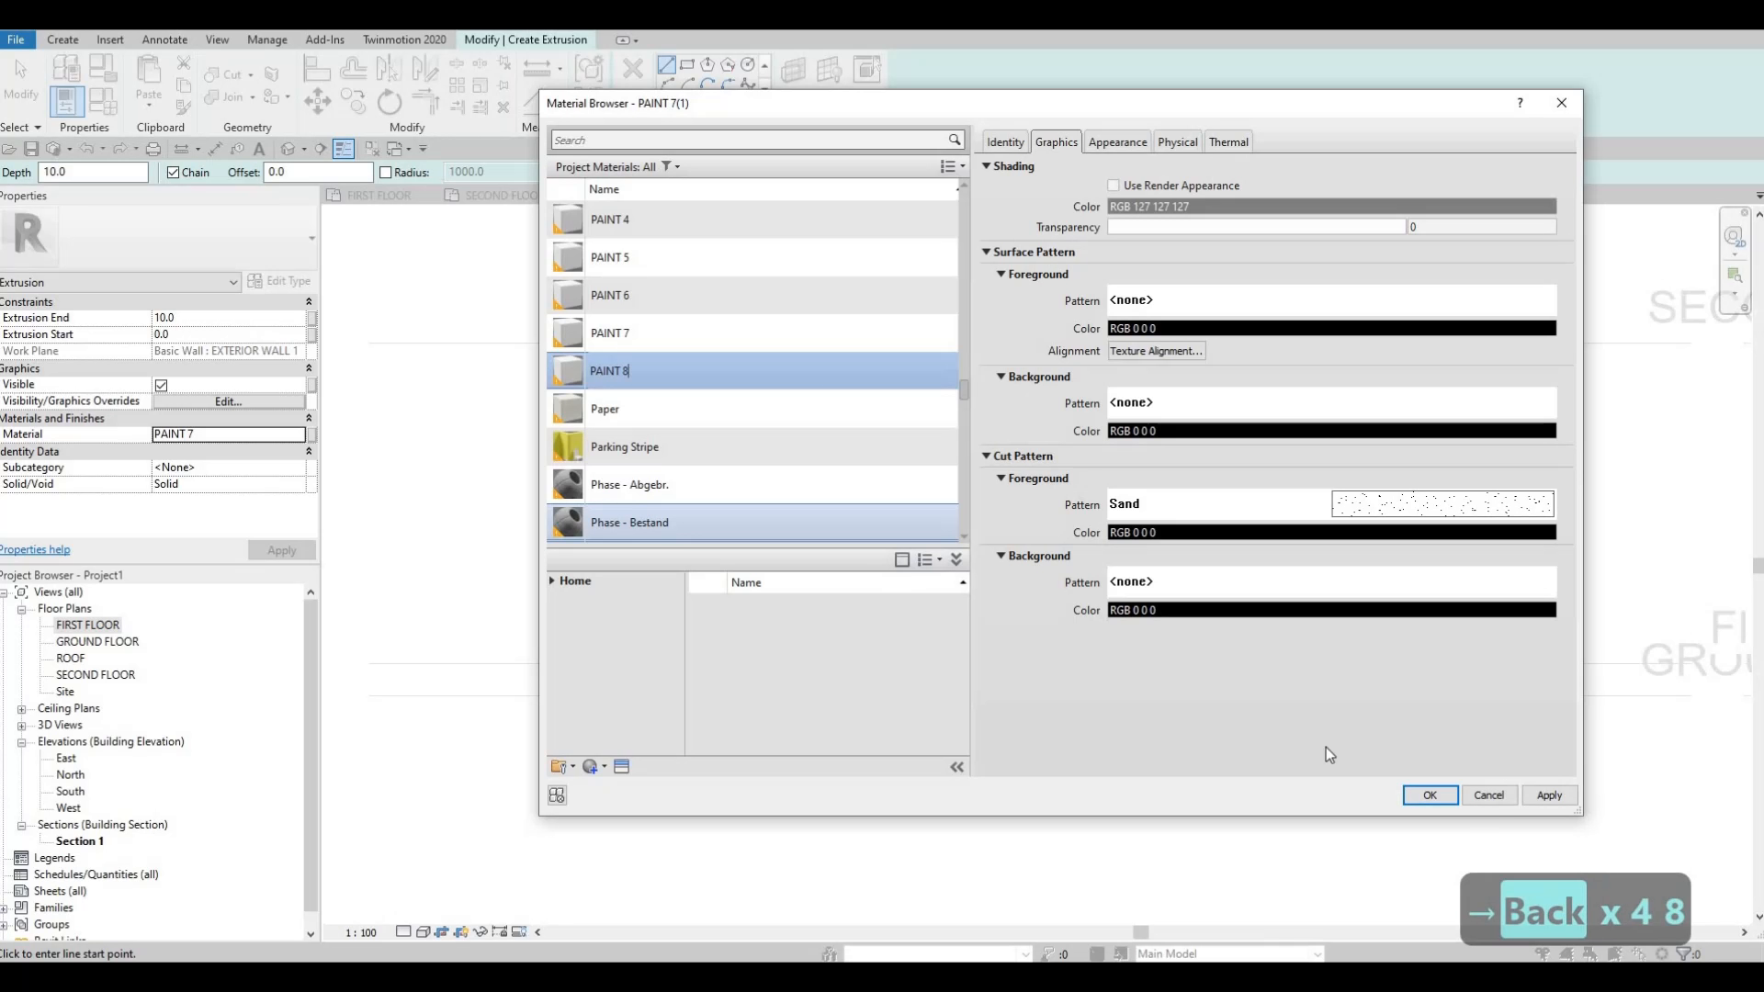
left_click(1527, 797)
Sketch the backsplash rectangle from the underside of the wall cabinets down to the countertop, spanning the cabinet run's full width.
scroll(950, 345, "up", 3)
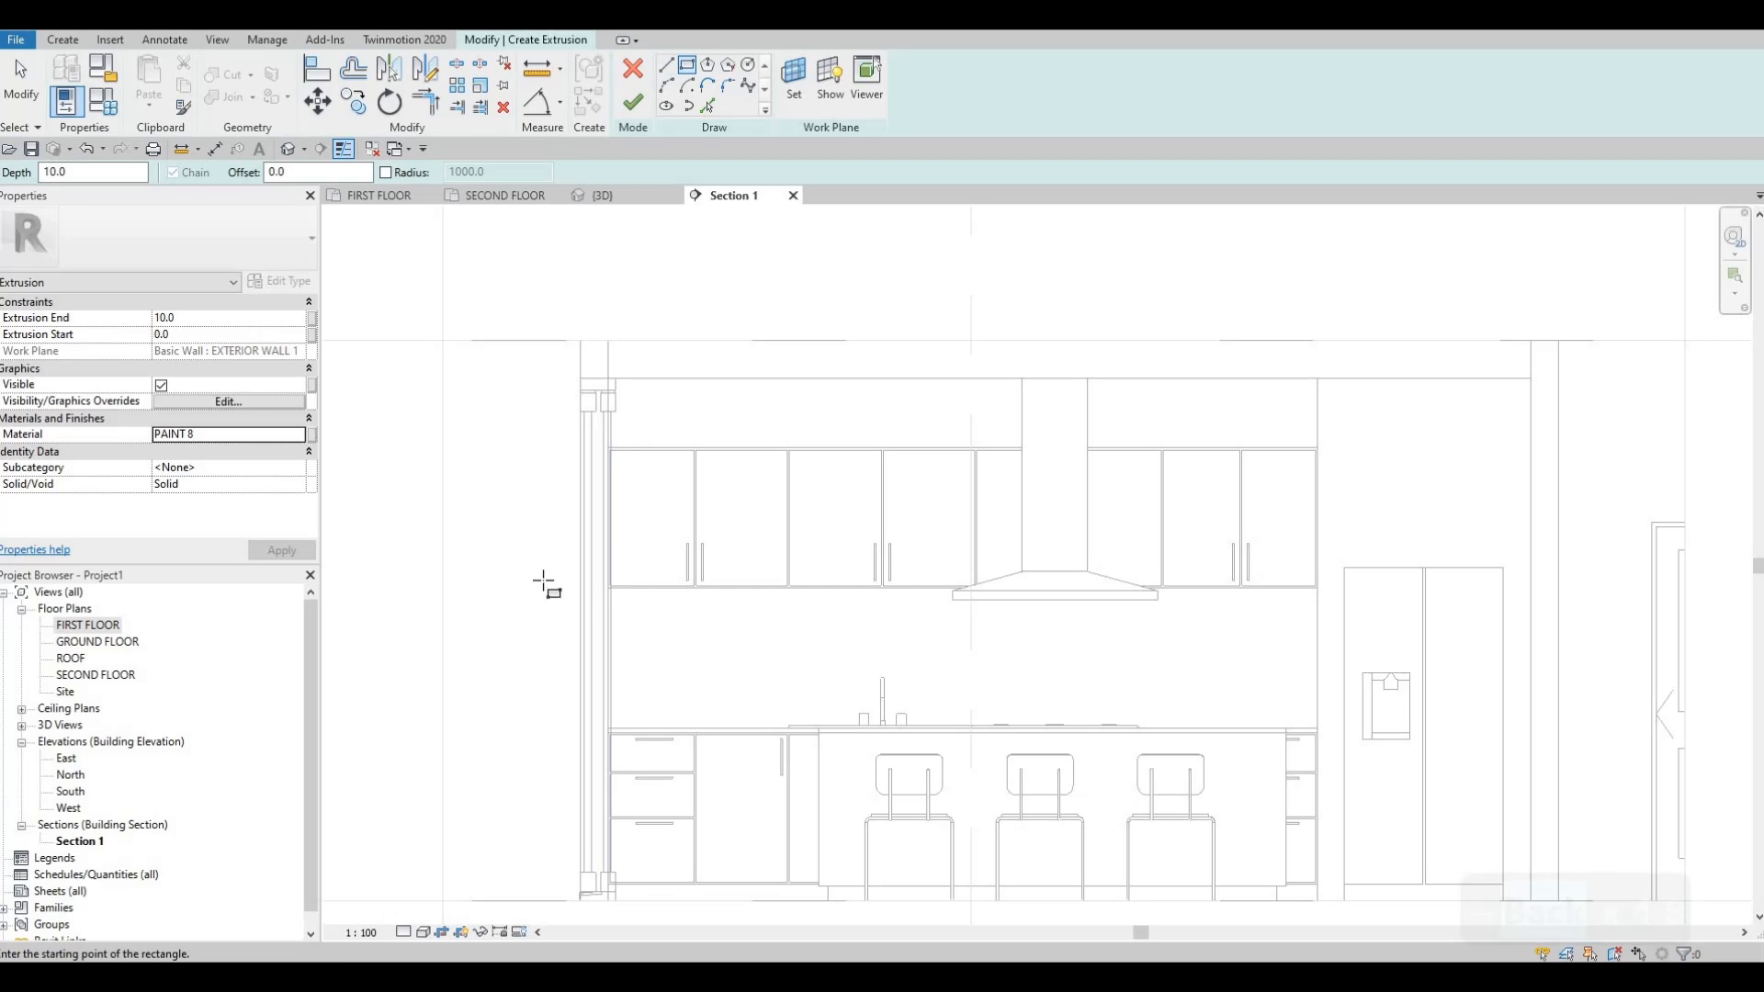
scroll(592, 578, "up", 5)
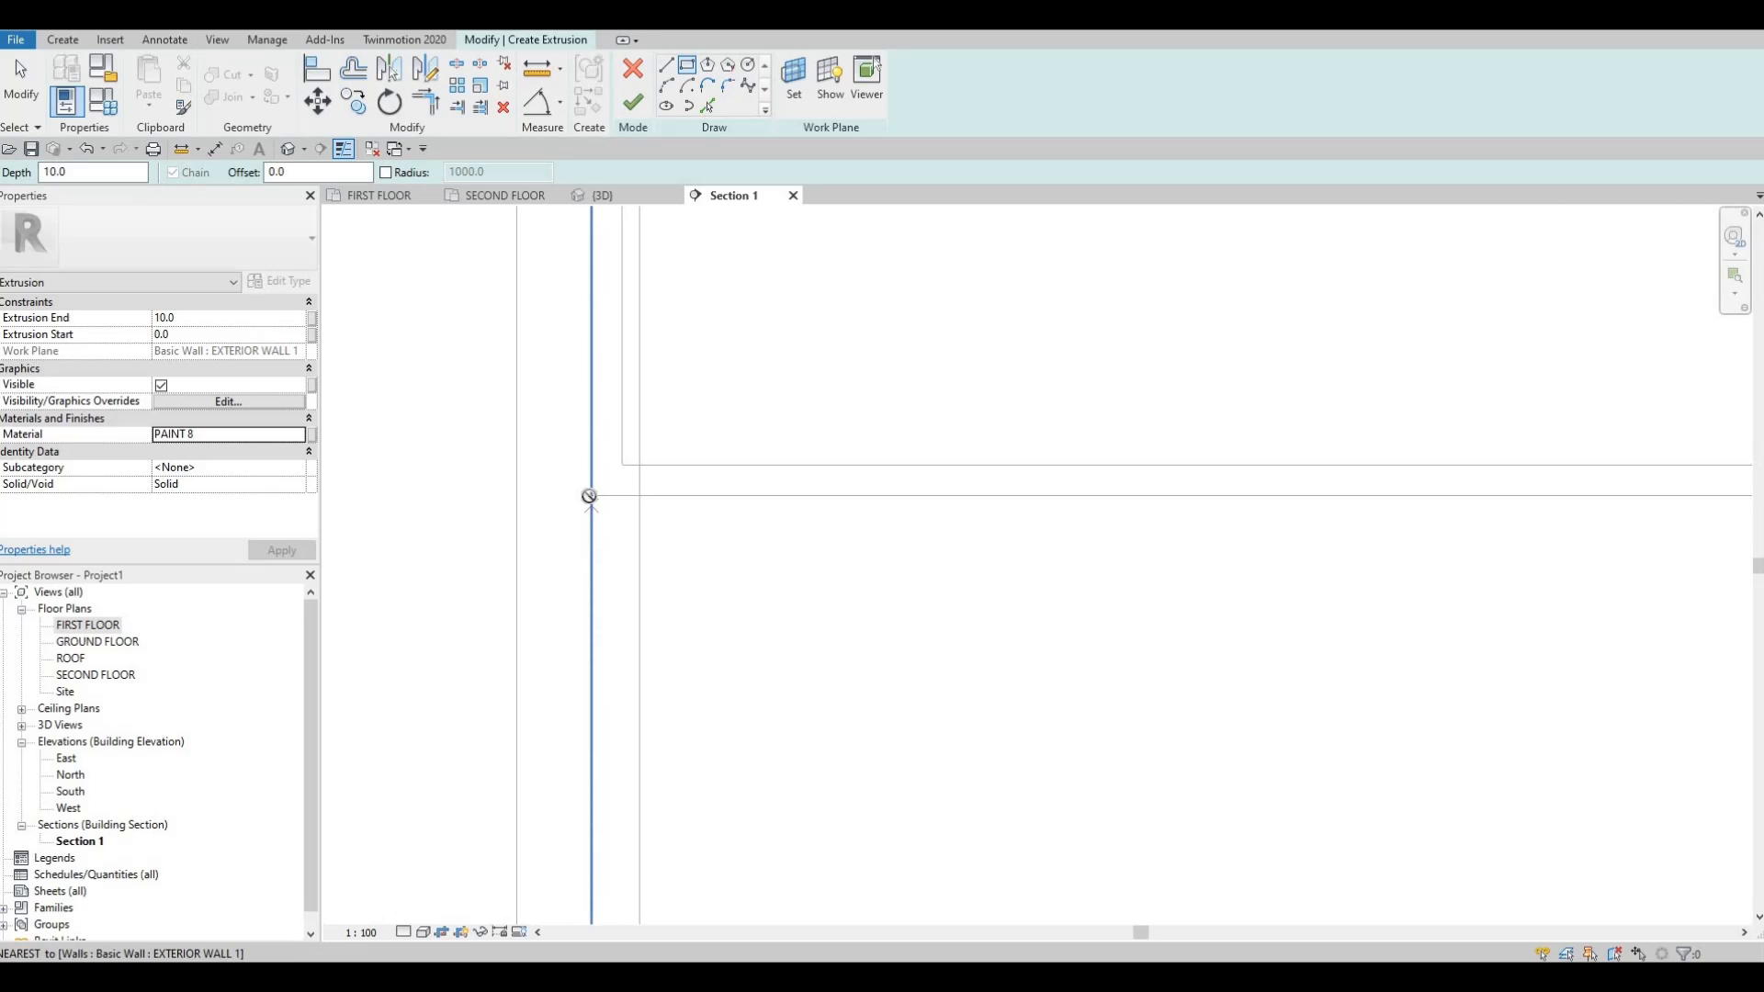
left_click(589, 494)
scroll(1003, 512, "down", 3)
scroll(750, 655, "down", 1)
middle_click_drag(1181, 732, 385, 386)
scroll(1165, 670, "down", 2)
middle_click_drag(1164, 669, 369, 698)
scroll(1163, 698, "up", 2)
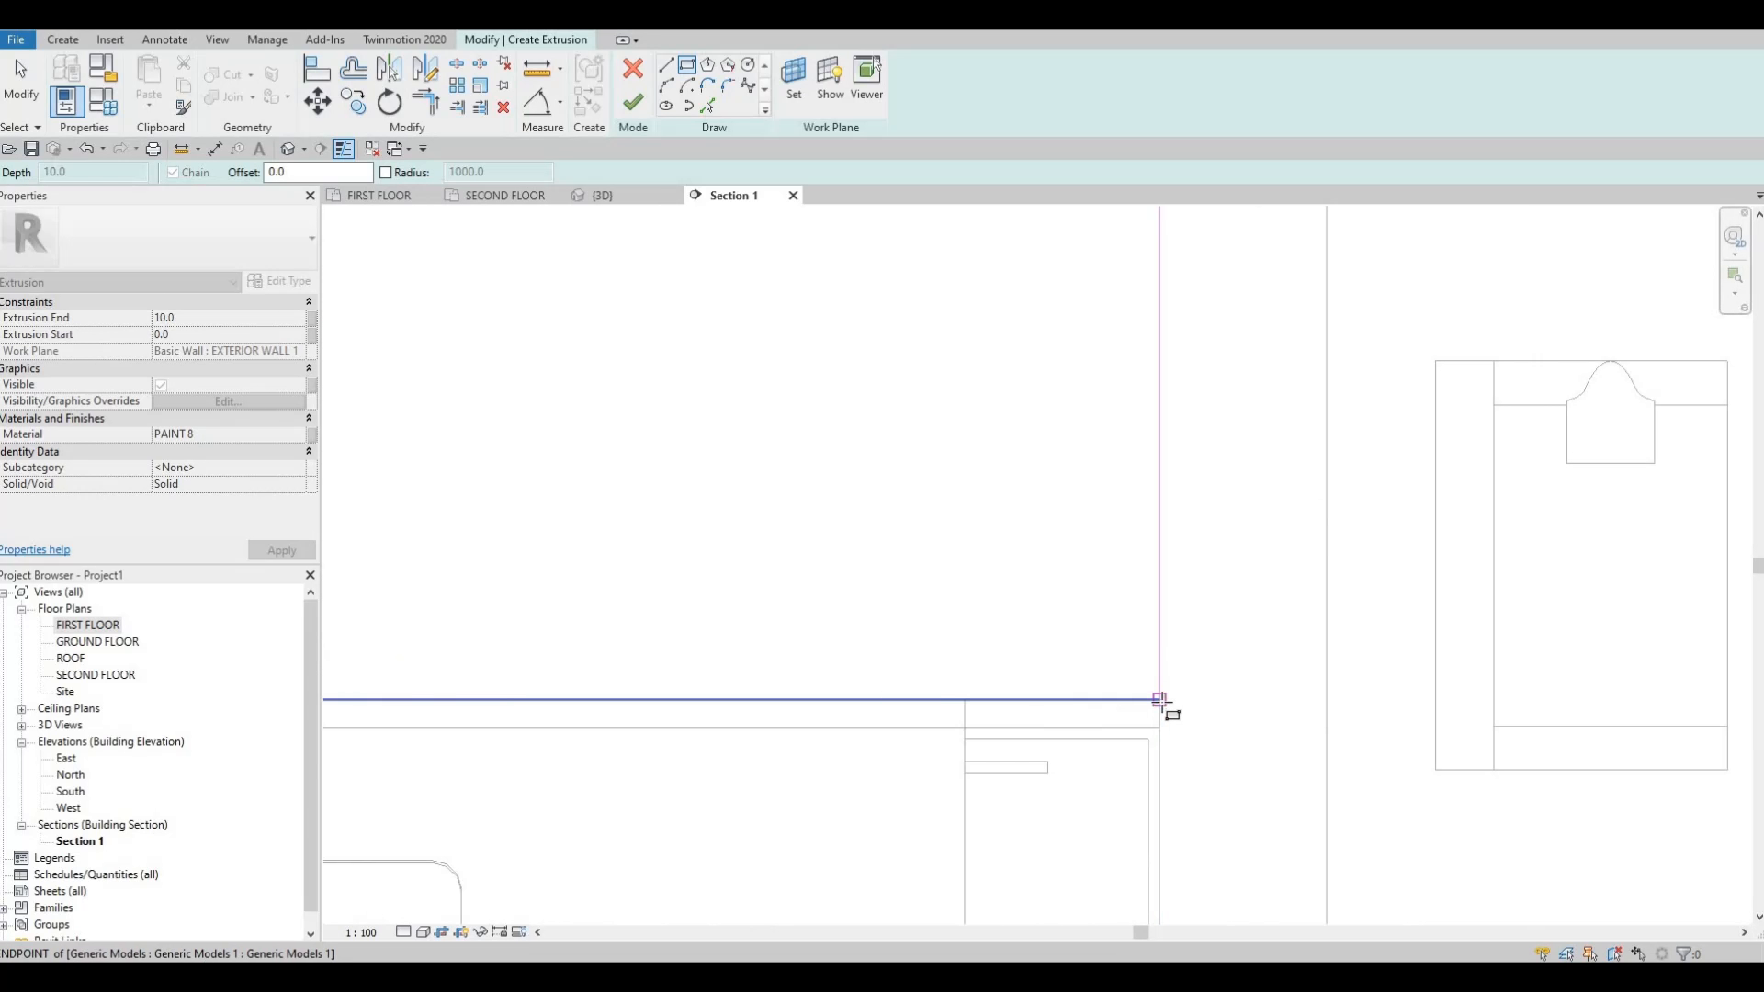
left_click(1161, 704)
scroll(734, 588, "down", 2)
scroll(815, 574, "down", 3)
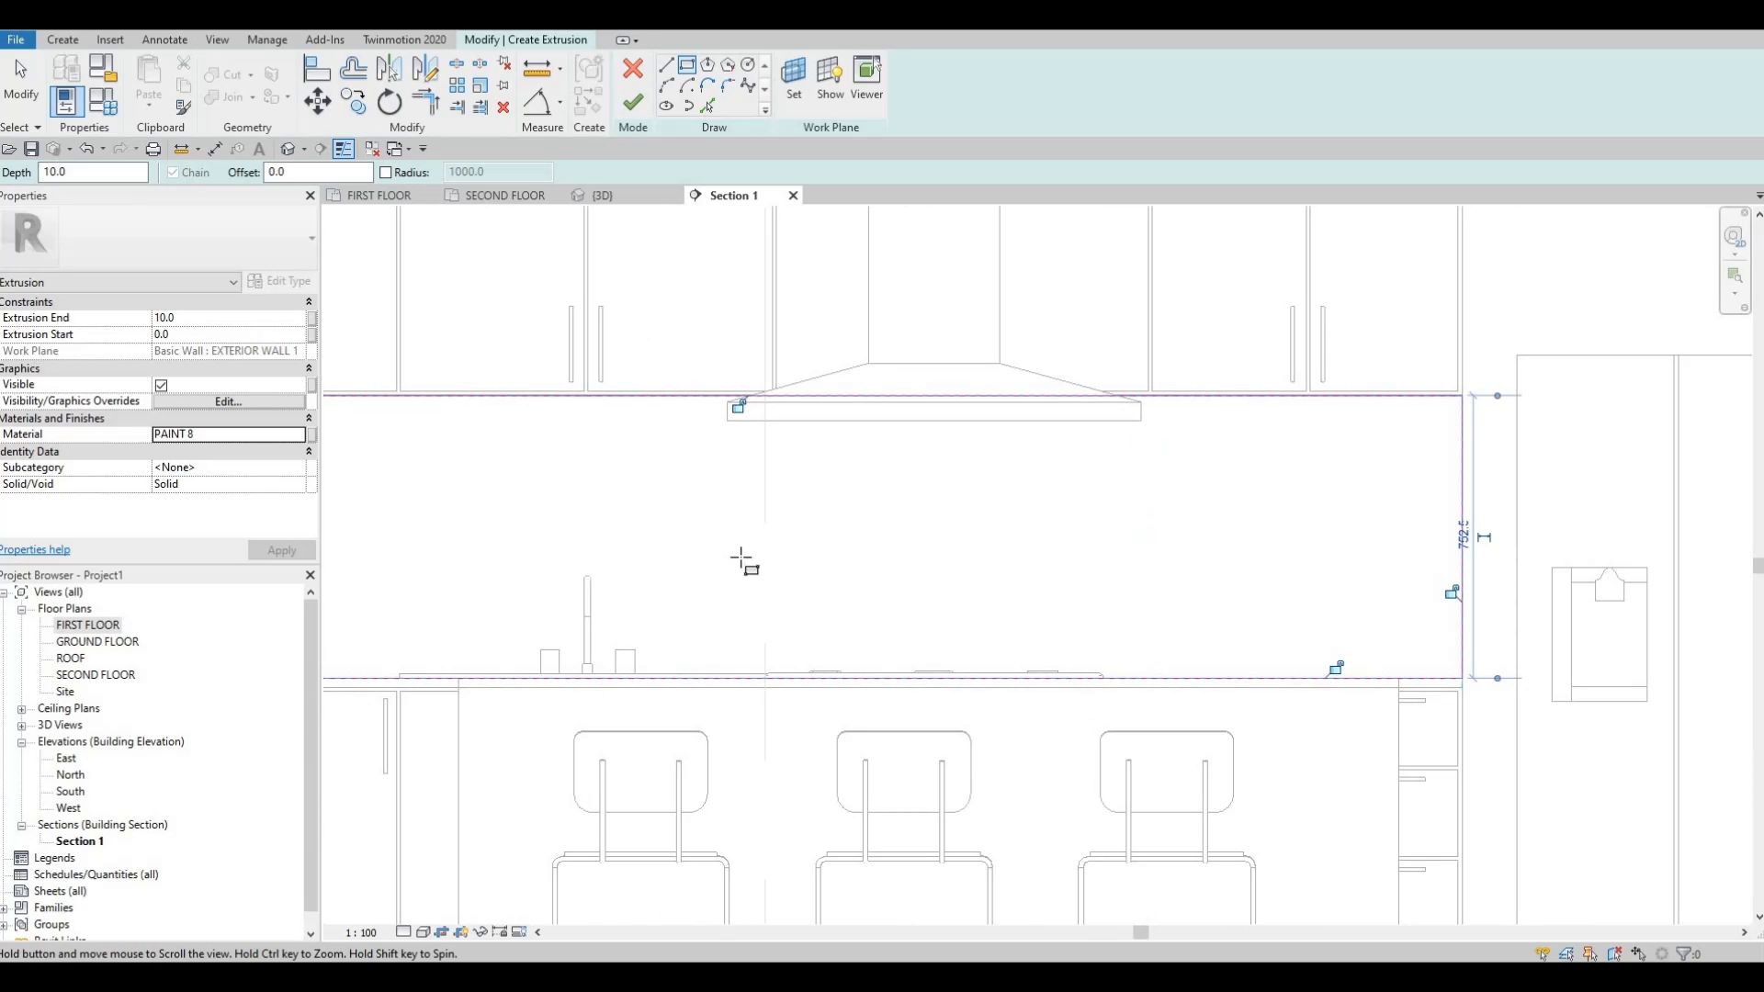
Check the backsplash rectangle's extents against the cabinets and complete the extrusion sketch.
scroll(587, 493, "up", 4)
scroll(584, 490, "up", 2)
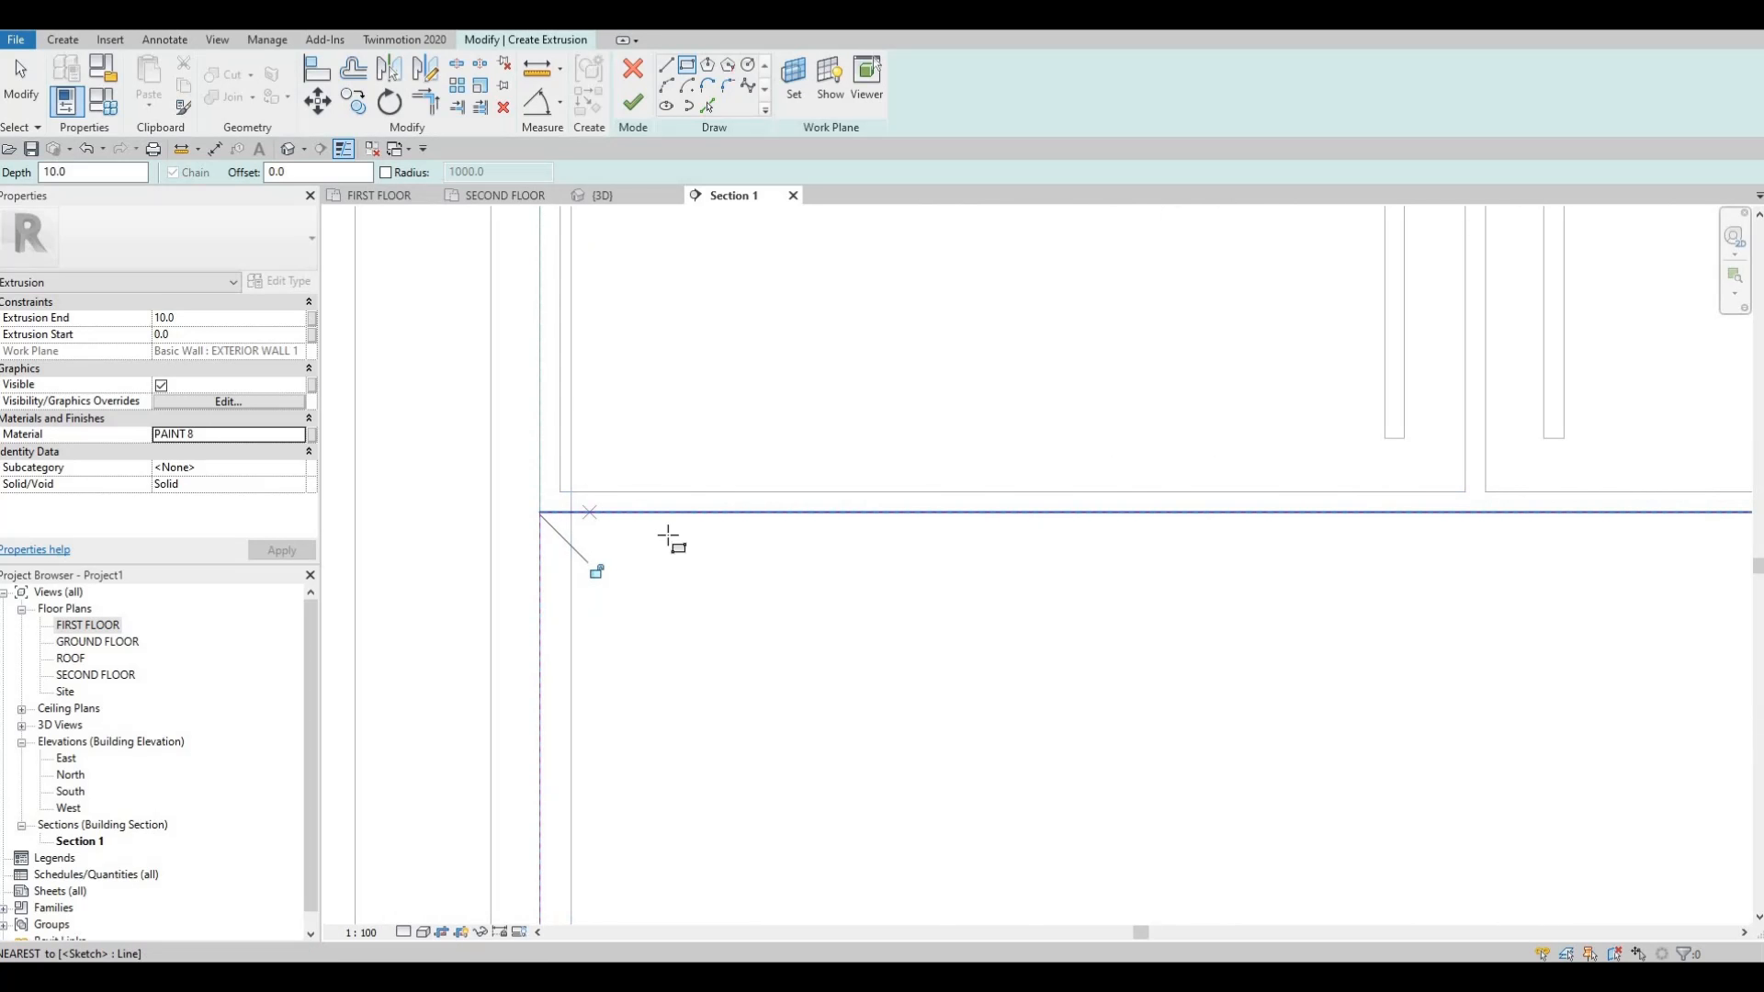
scroll(670, 621, "down", 3)
scroll(716, 728, "down", 3)
scroll(689, 523, "up", 2)
scroll(676, 524, "down", 1)
middle_click_drag(765, 241, 779, 405)
scroll(671, 528, "up", 2)
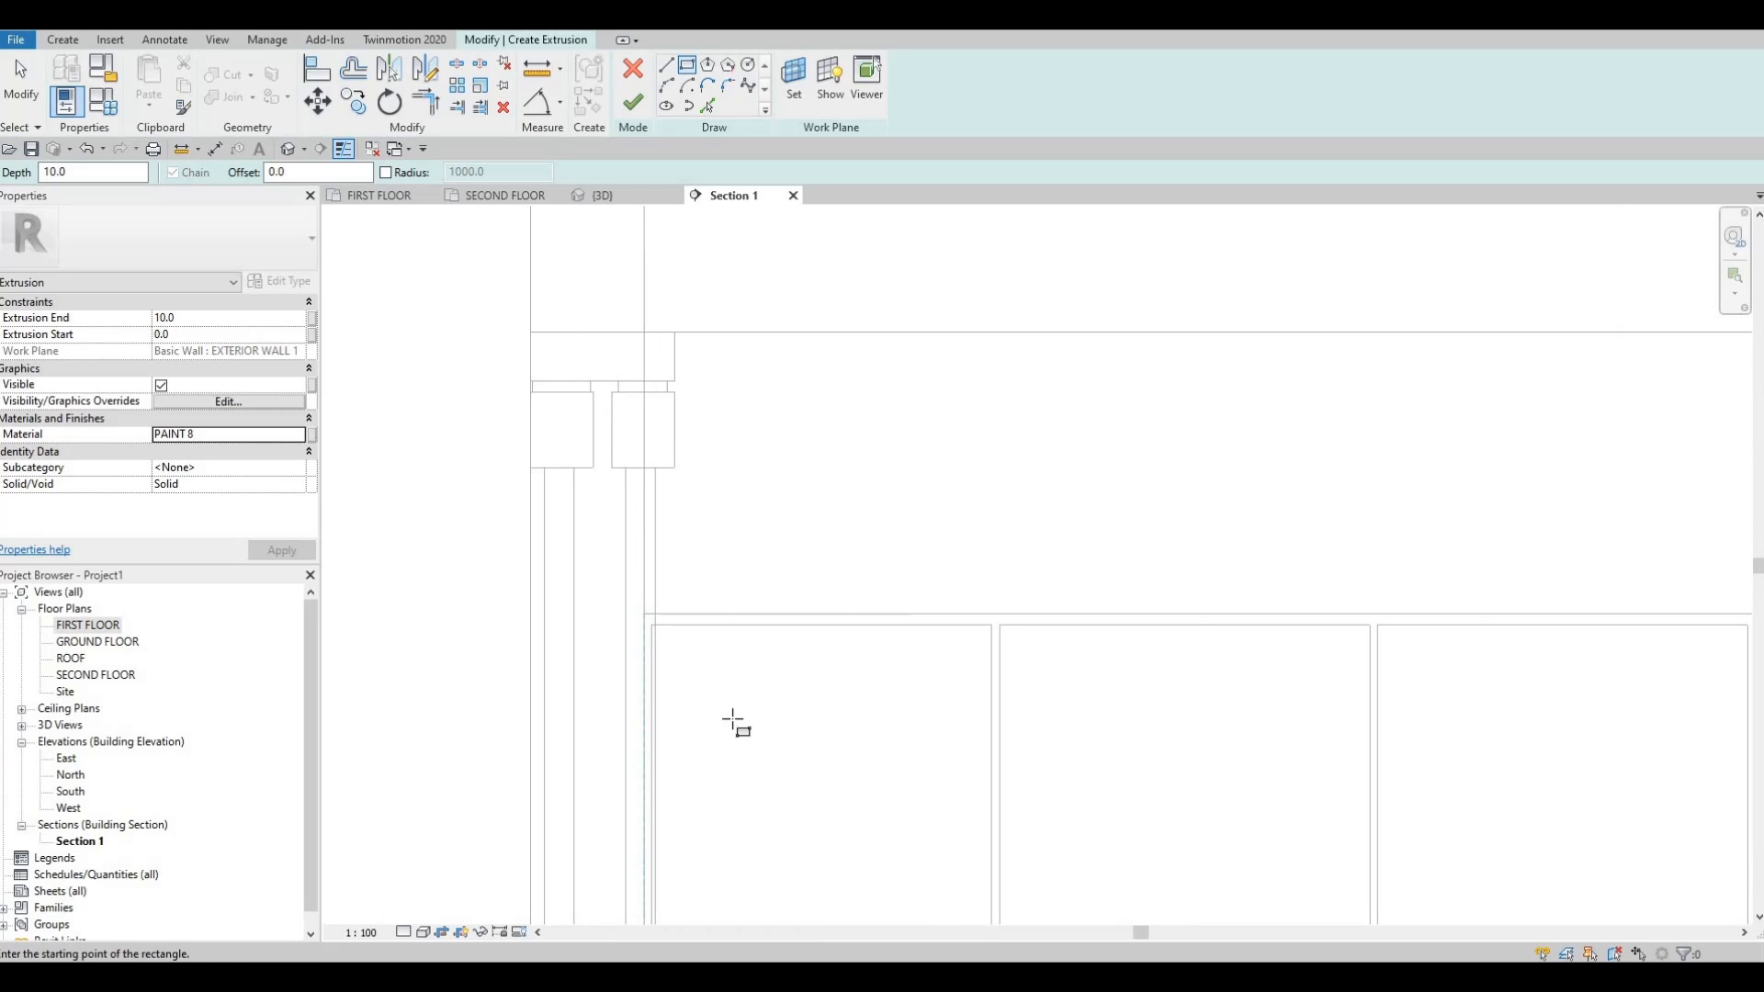
middle_click_drag(732, 720, 706, 272)
scroll(706, 273, "down", 2)
middle_click_drag(810, 728, 763, 445)
scroll(762, 445, "down", 2)
mouse_move(895, 605)
middle_mouse_down()
mouse_move(786, 485)
mouse_move(761, 508)
middle_mouse_up()
scroll(786, 487, "down", 1)
left_click(633, 102)
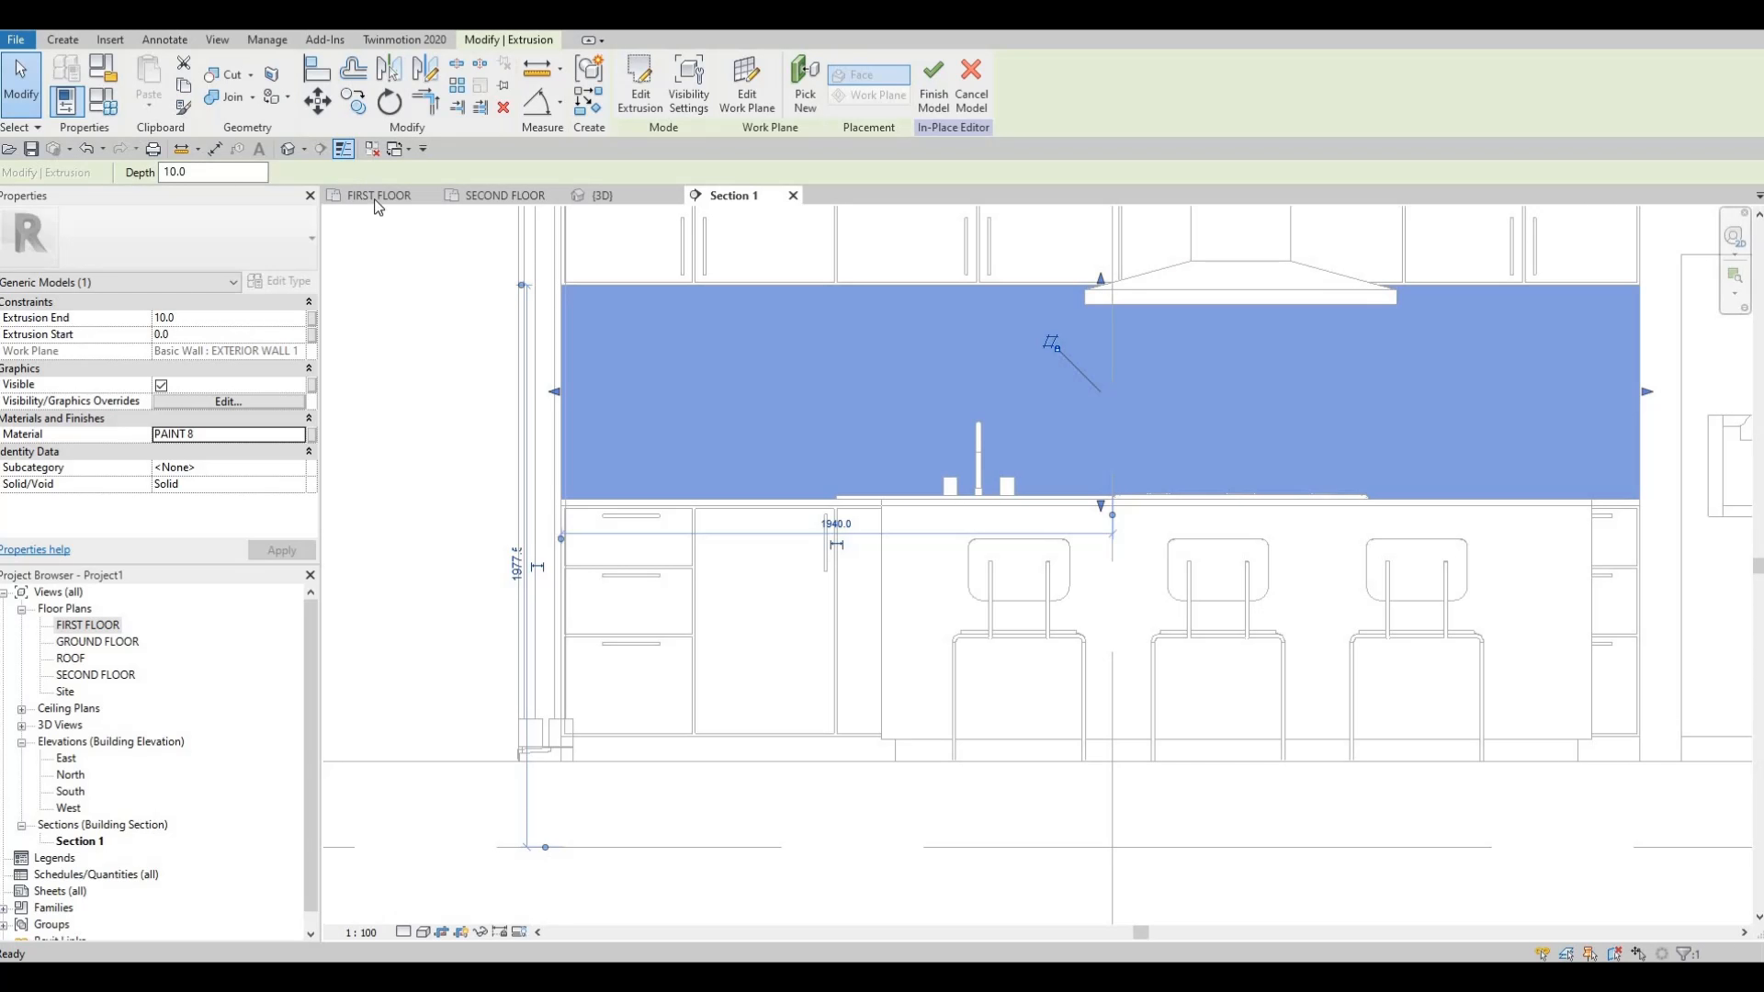
Check the backsplash in the 3D view and finish the in-place model from the FIRST FLOOR plan.
left_click(601, 195)
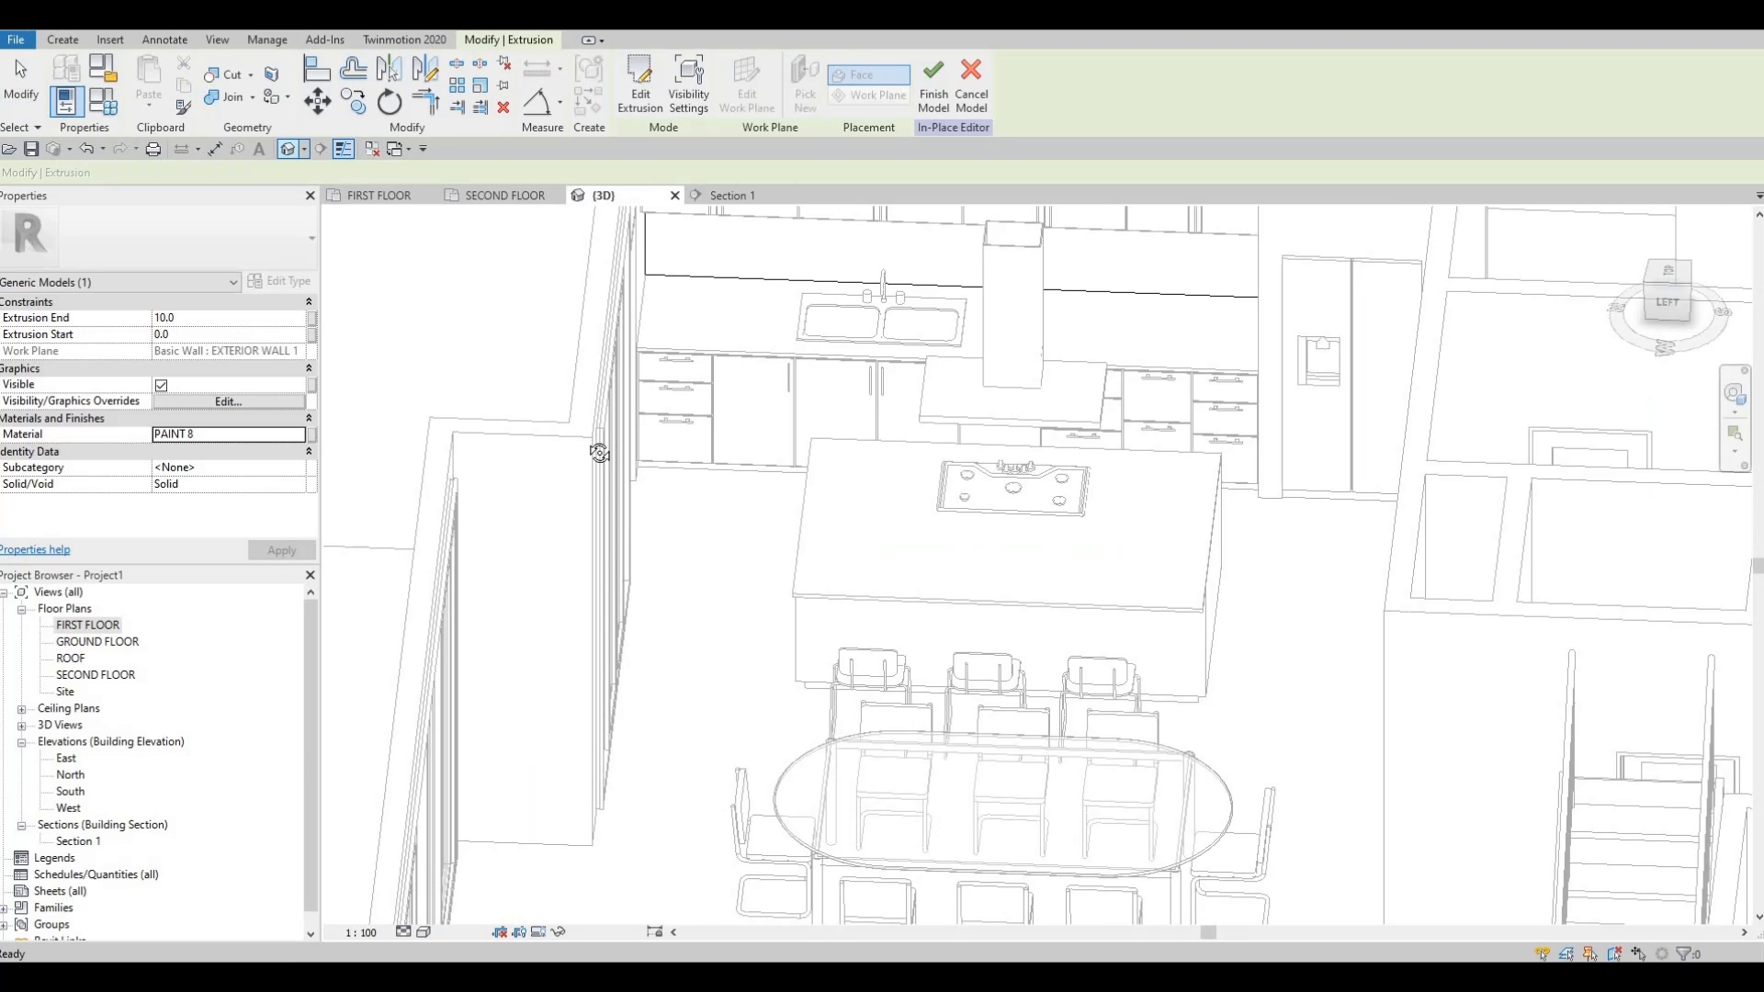
middle_click_drag(598, 453, 835, 524, "shift")
scroll(1114, 255, "up", 2)
middle_click_drag(1114, 255, 960, 540)
scroll(857, 590, "up", 2)
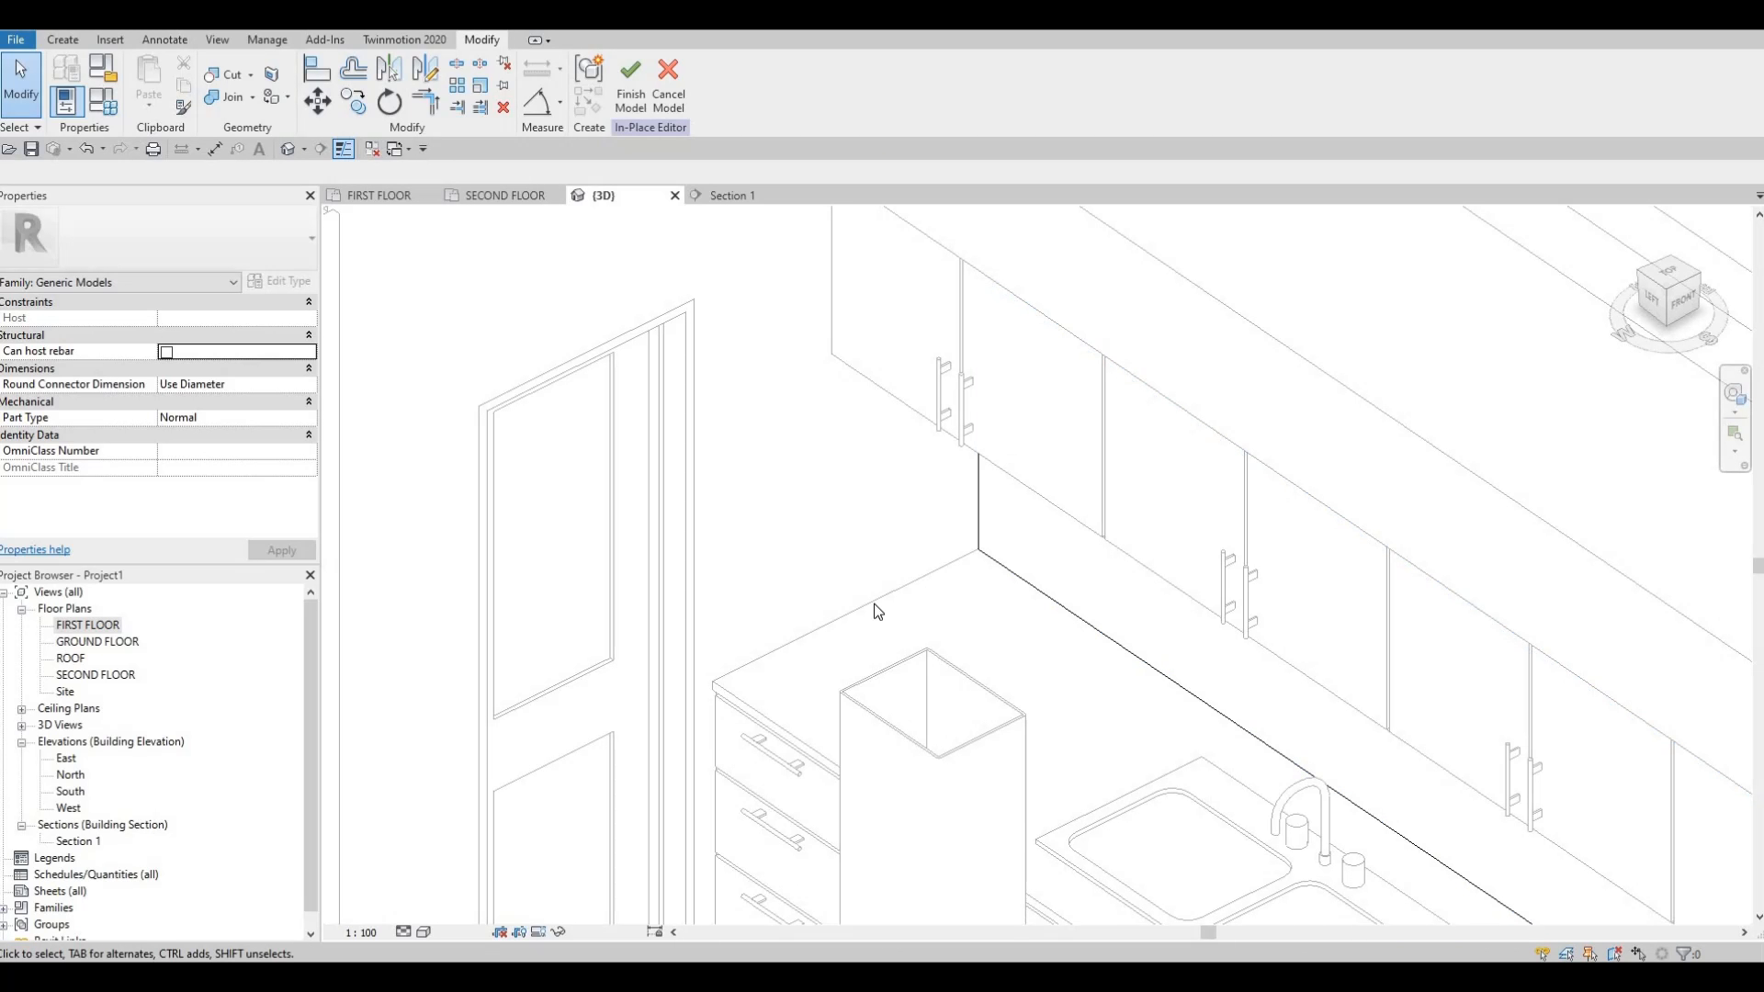
scroll(913, 563, "down", 4)
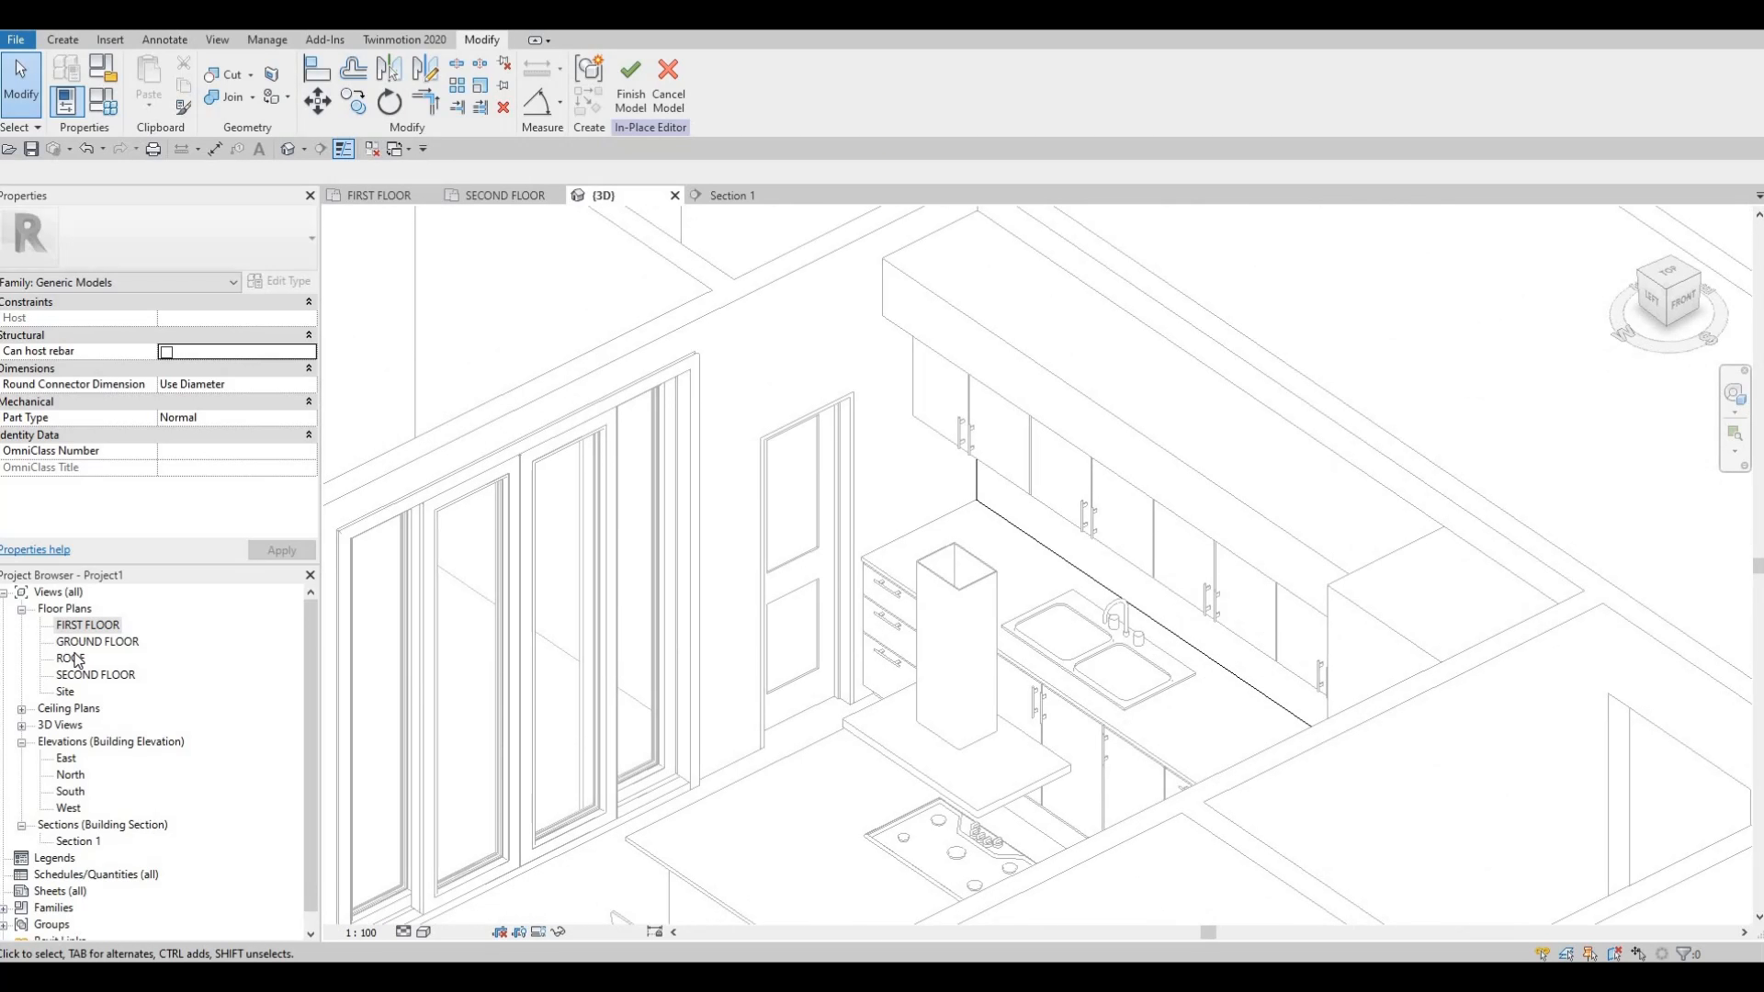
double_click(88, 625)
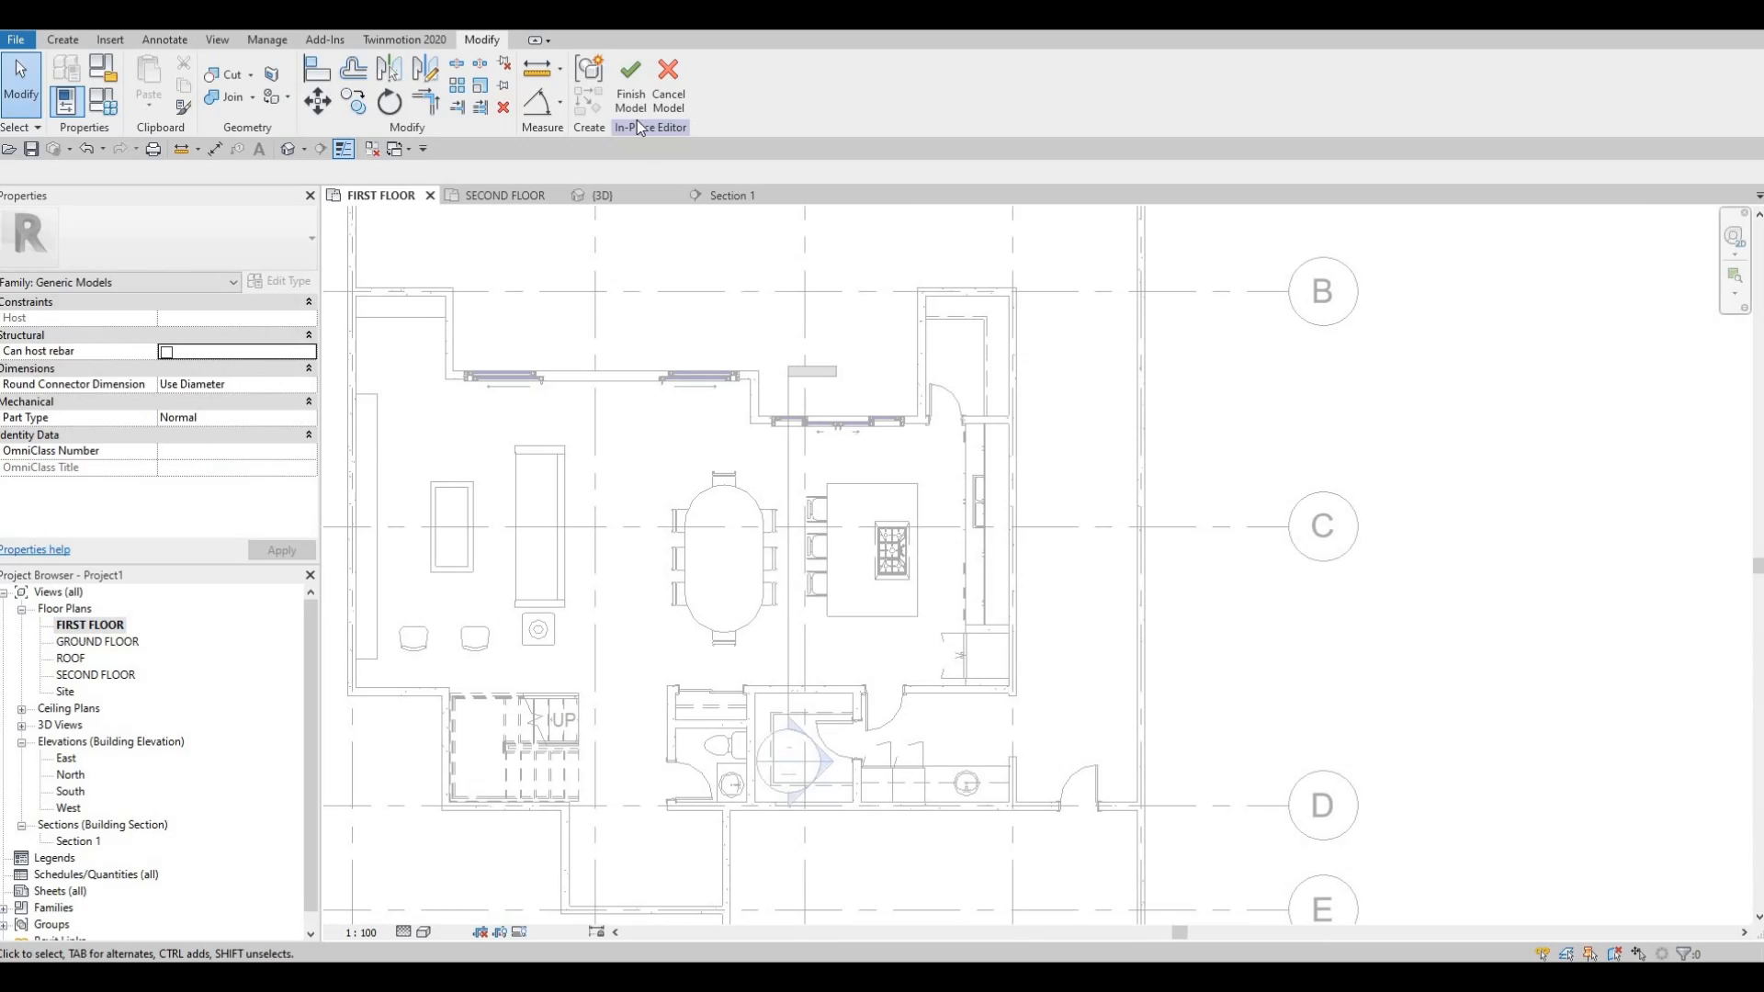
left_click(630, 87)
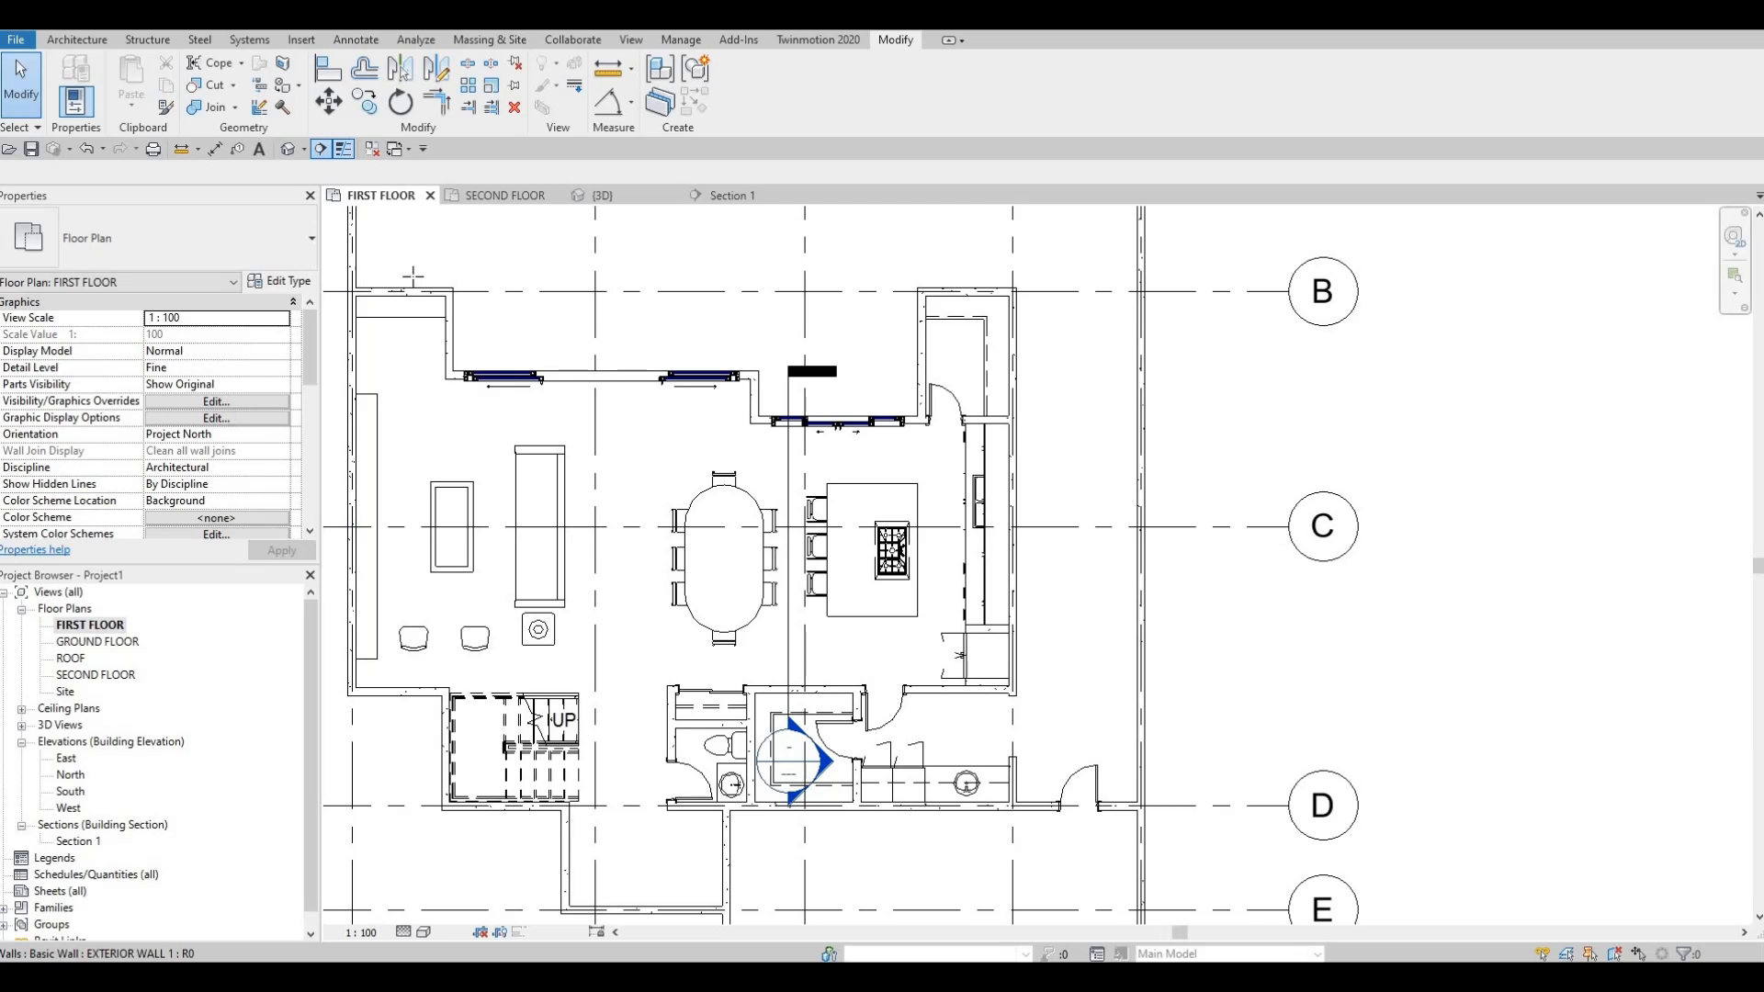
Draw a building section across the kitchen just above the island and flip it to face the wall beside the counter's end.
left_click(321, 148)
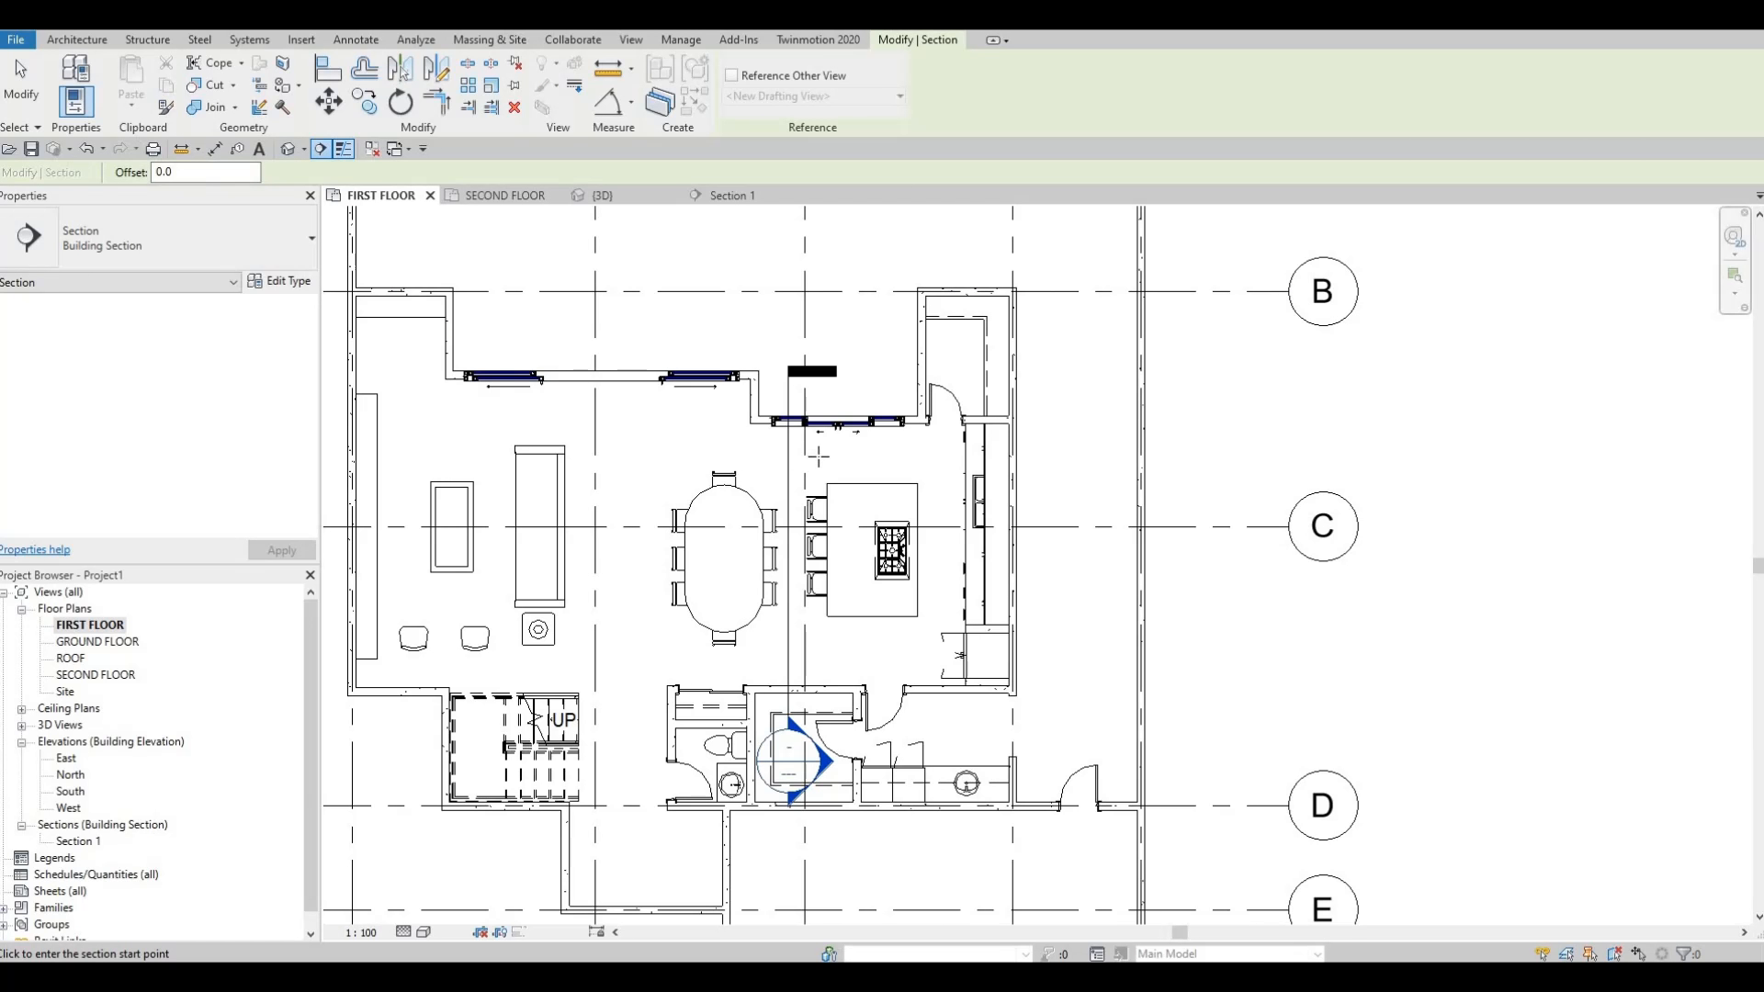
left_click(1085, 472)
left_click(751, 472)
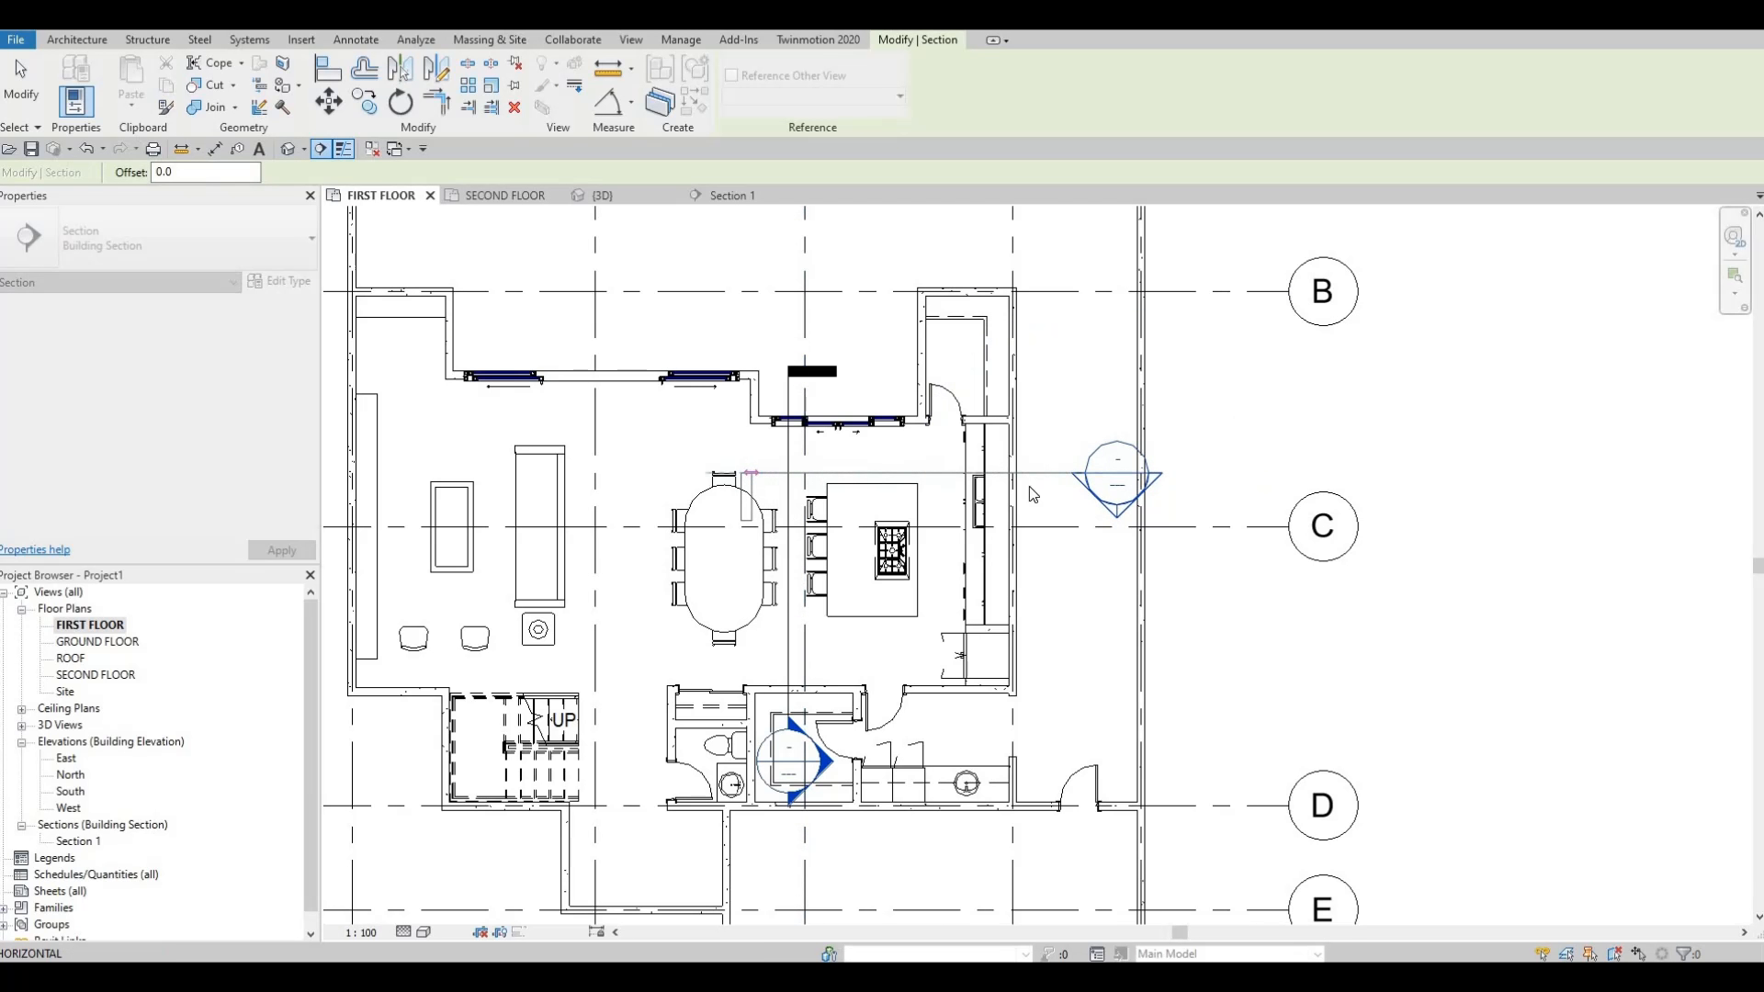
key("Escape")
key("Escape")
key("Escape")
left_click(1093, 479)
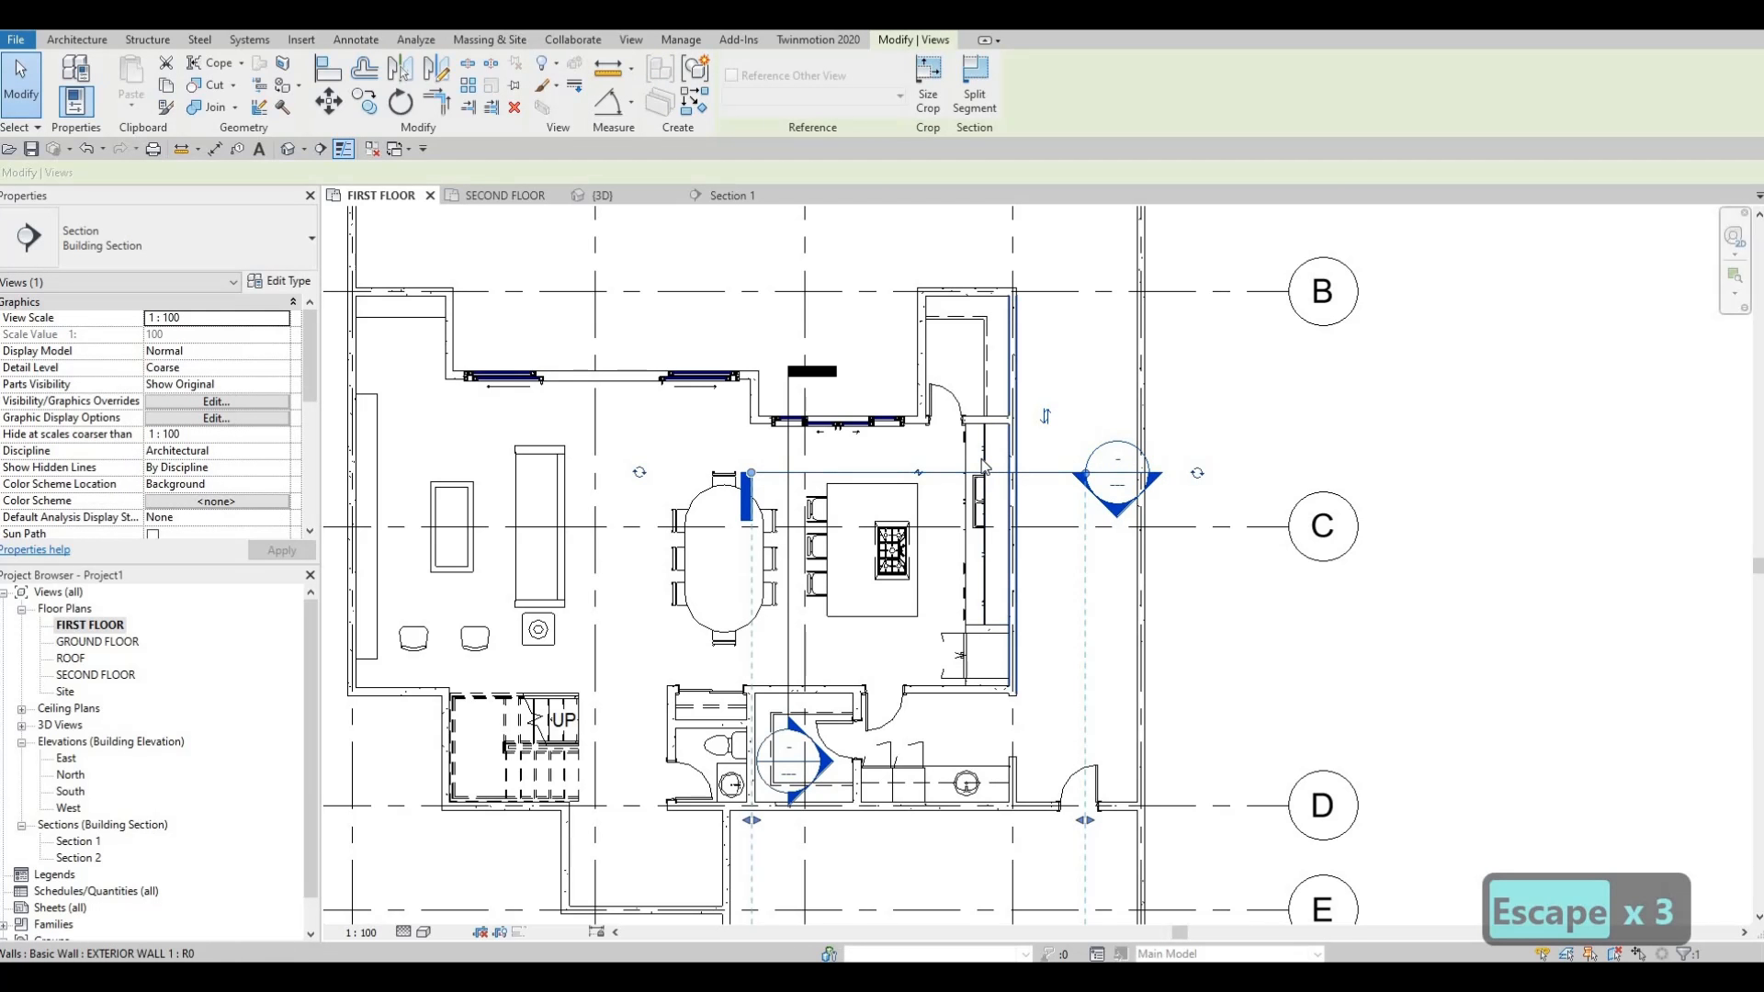
key("Escape")
key("Escape")
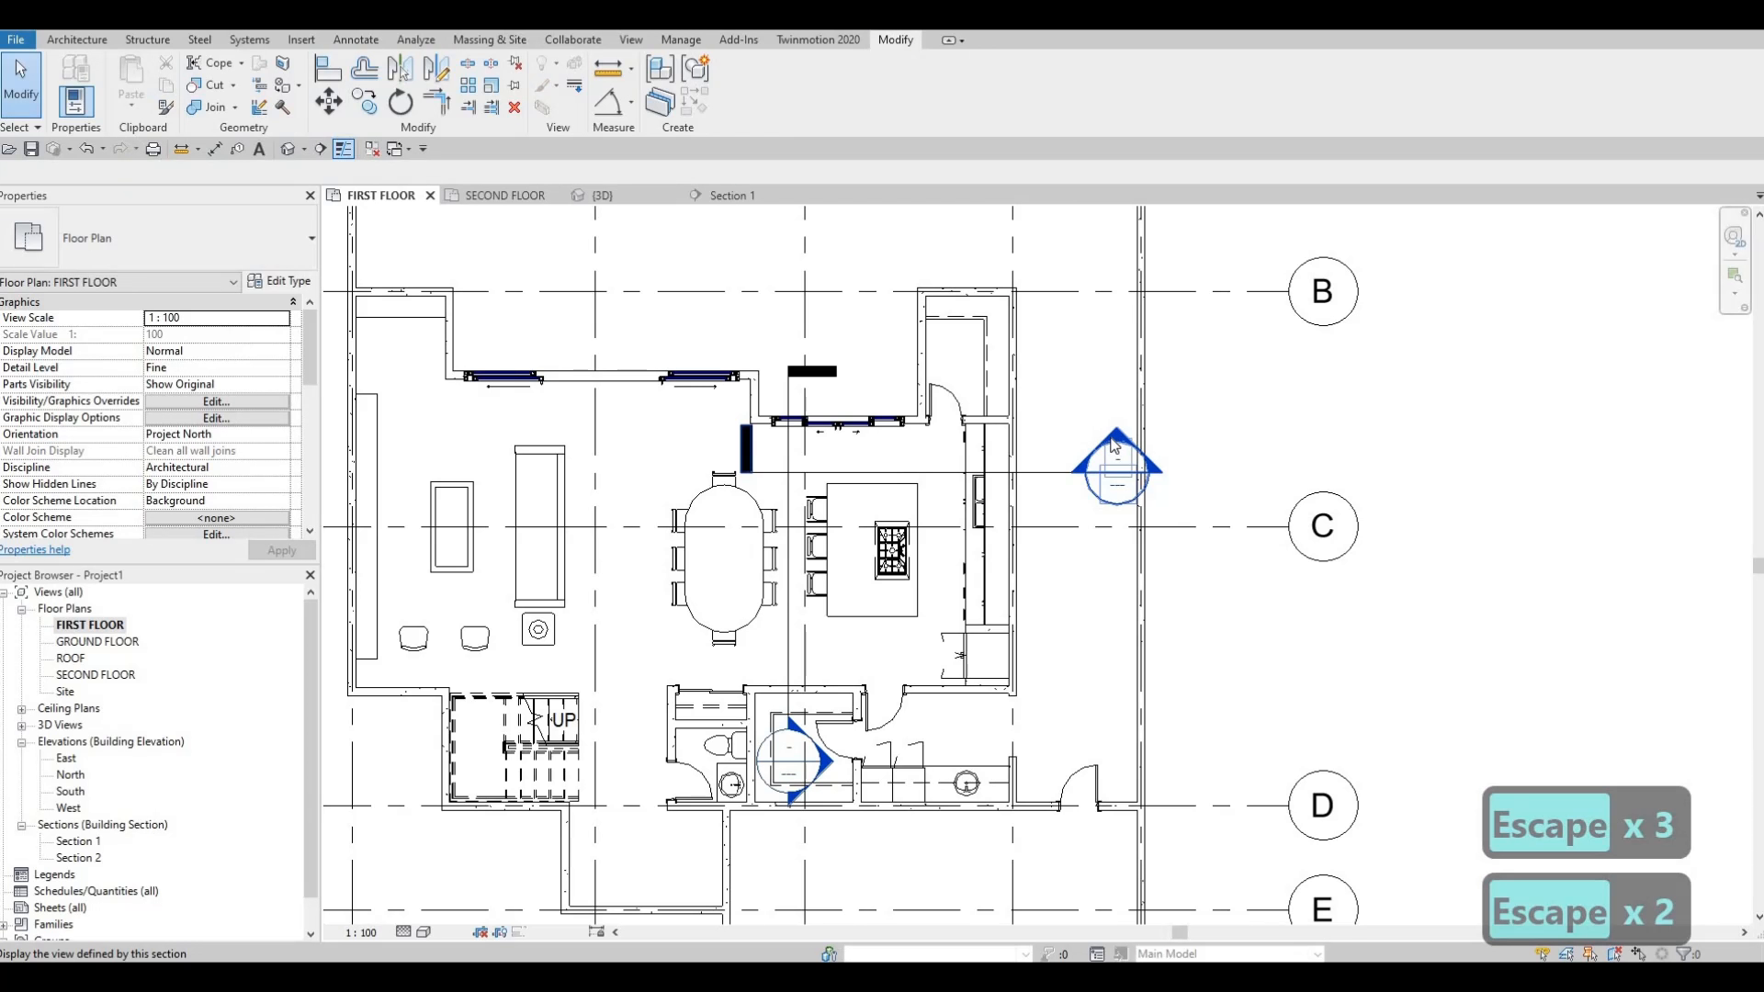
Open the new section's view at the gap between the countertop and the wall cabinets.
double_click(1113, 445)
scroll(925, 440, "up", 4)
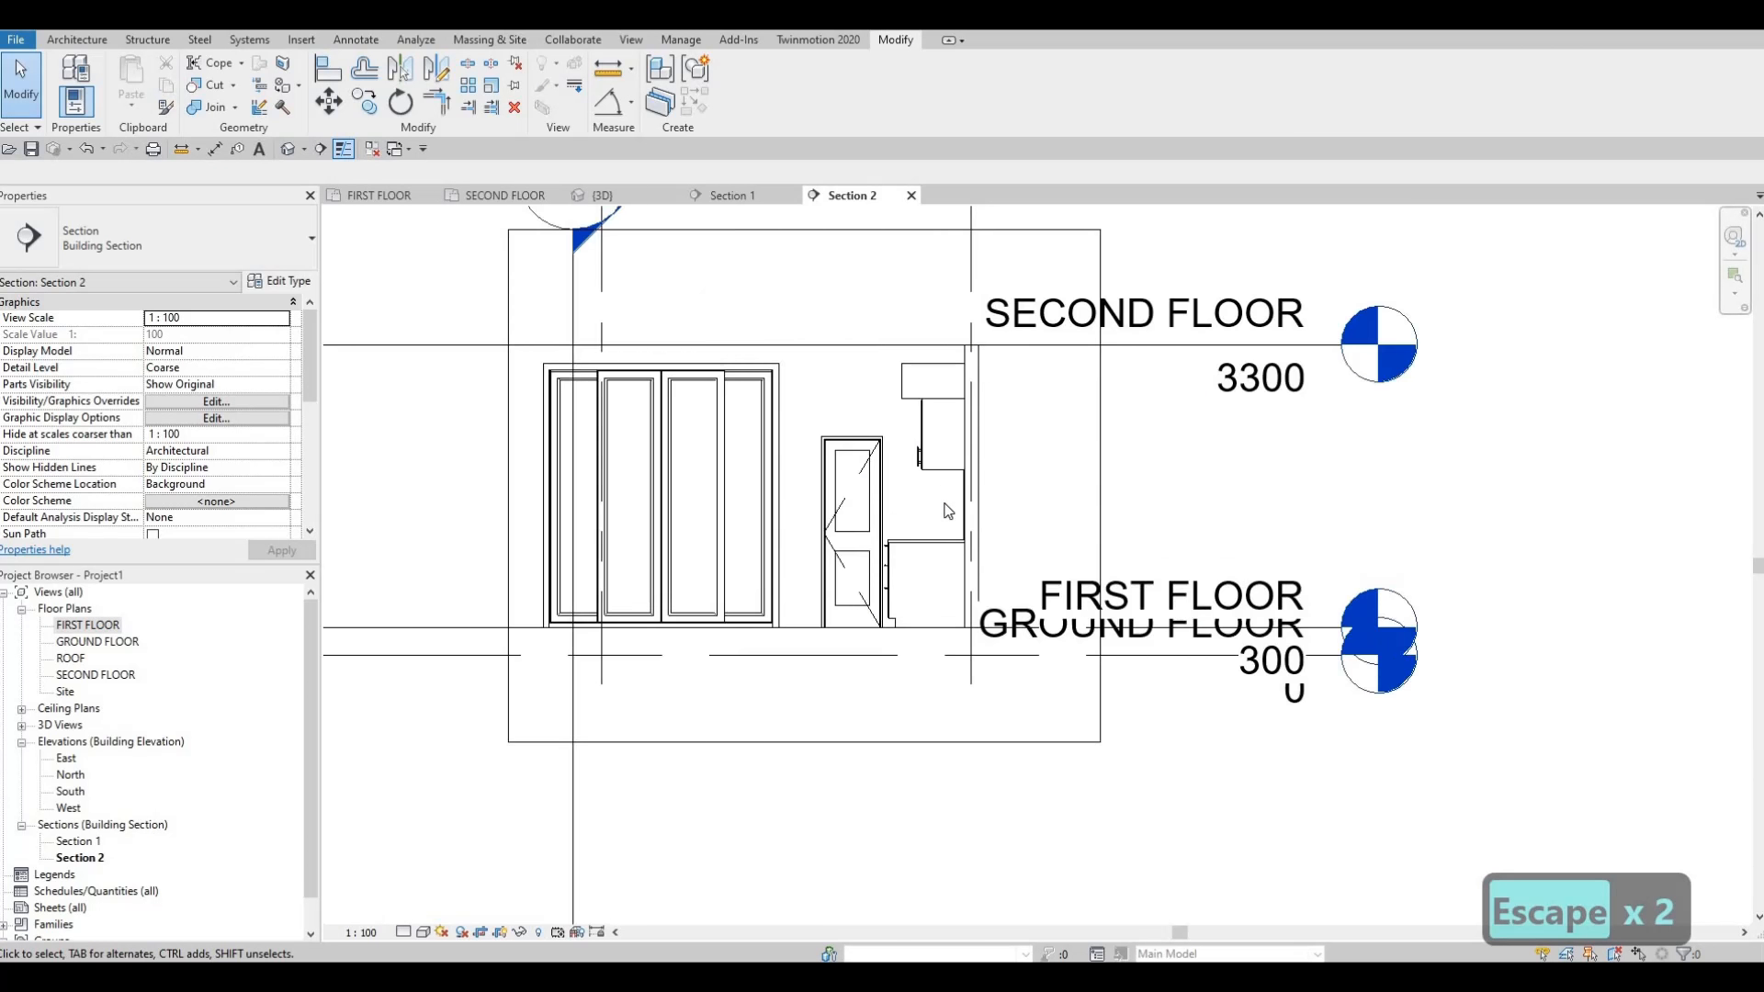
scroll(947, 511, "up", 3)
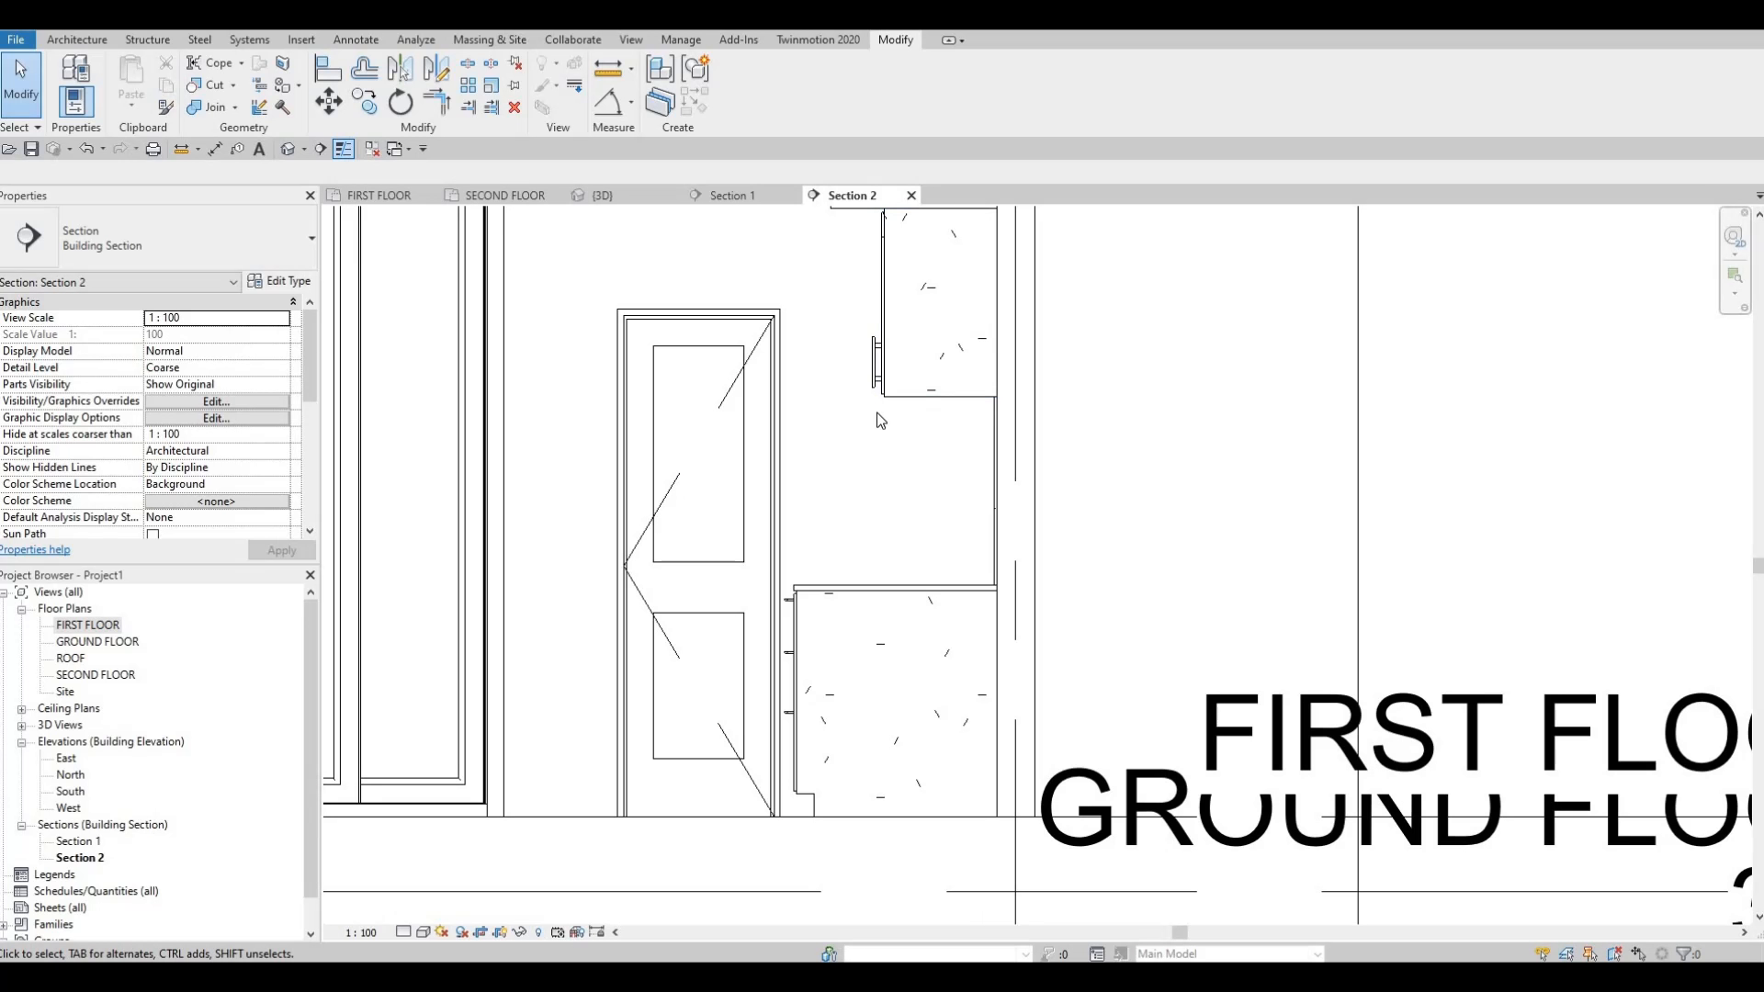
mouse_move(838, 371)
middle_mouse_down()
mouse_move(844, 500)
mouse_move(845, 390)
middle_mouse_up()
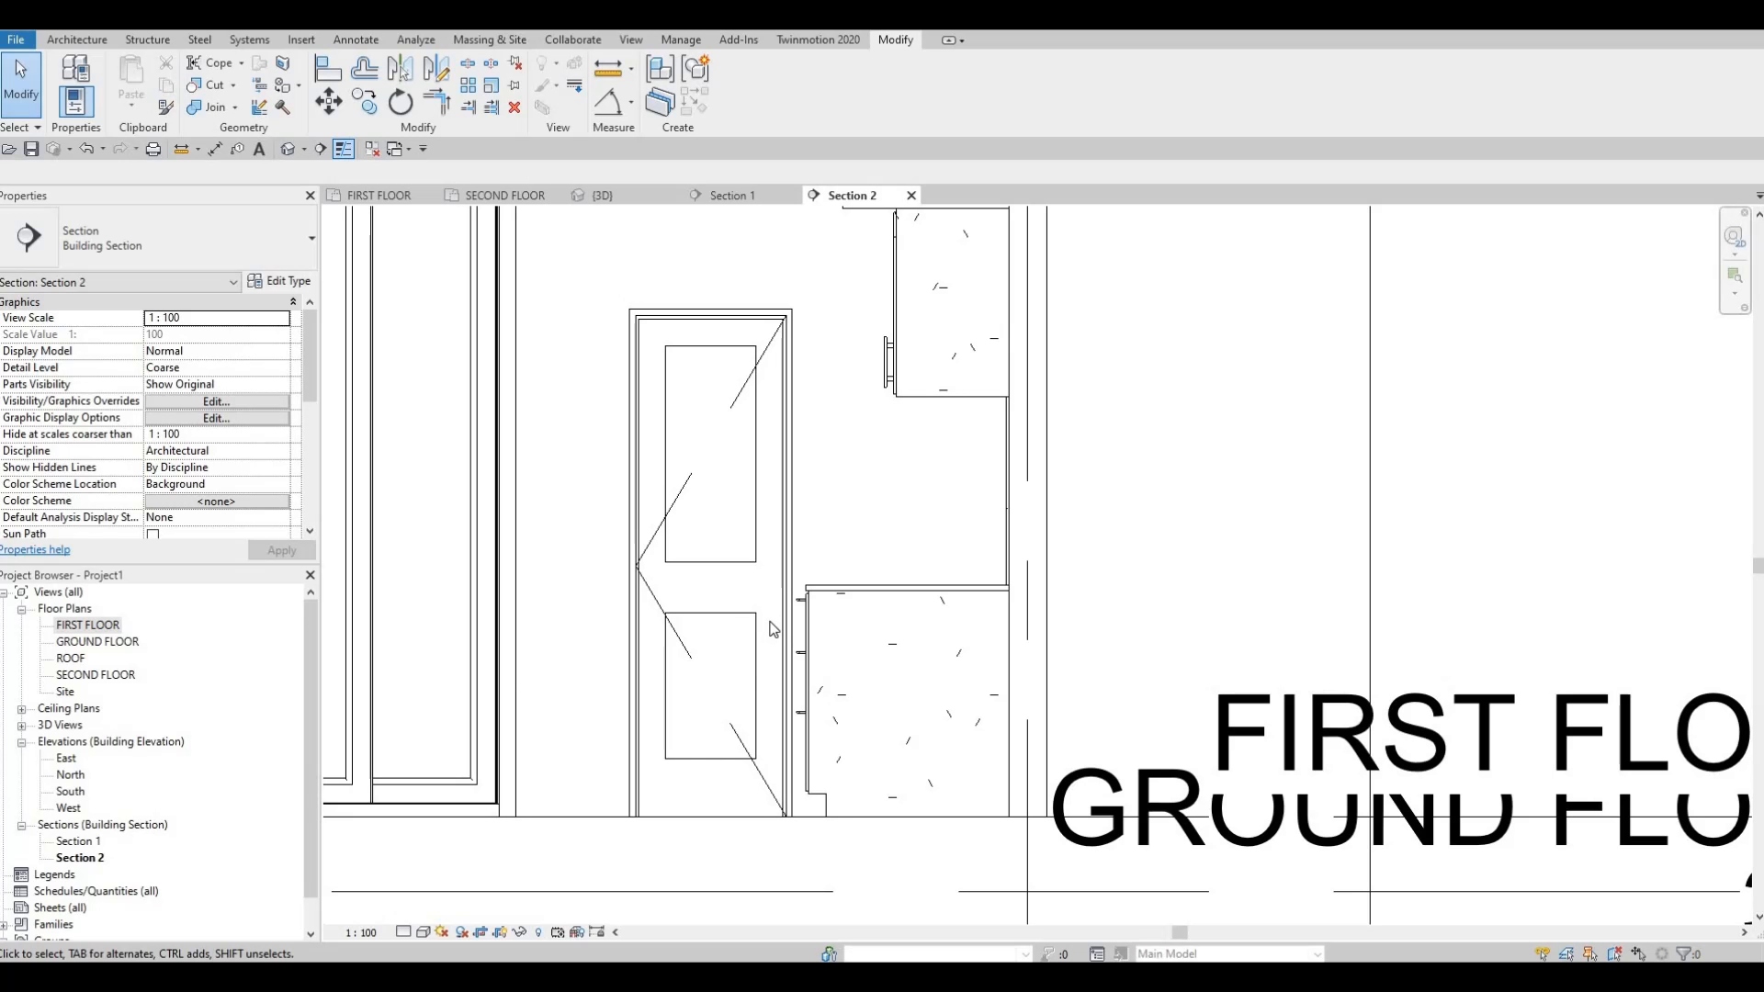
Start another in-place model component in the Generic Models category with the suggested name.
left_click(81, 39)
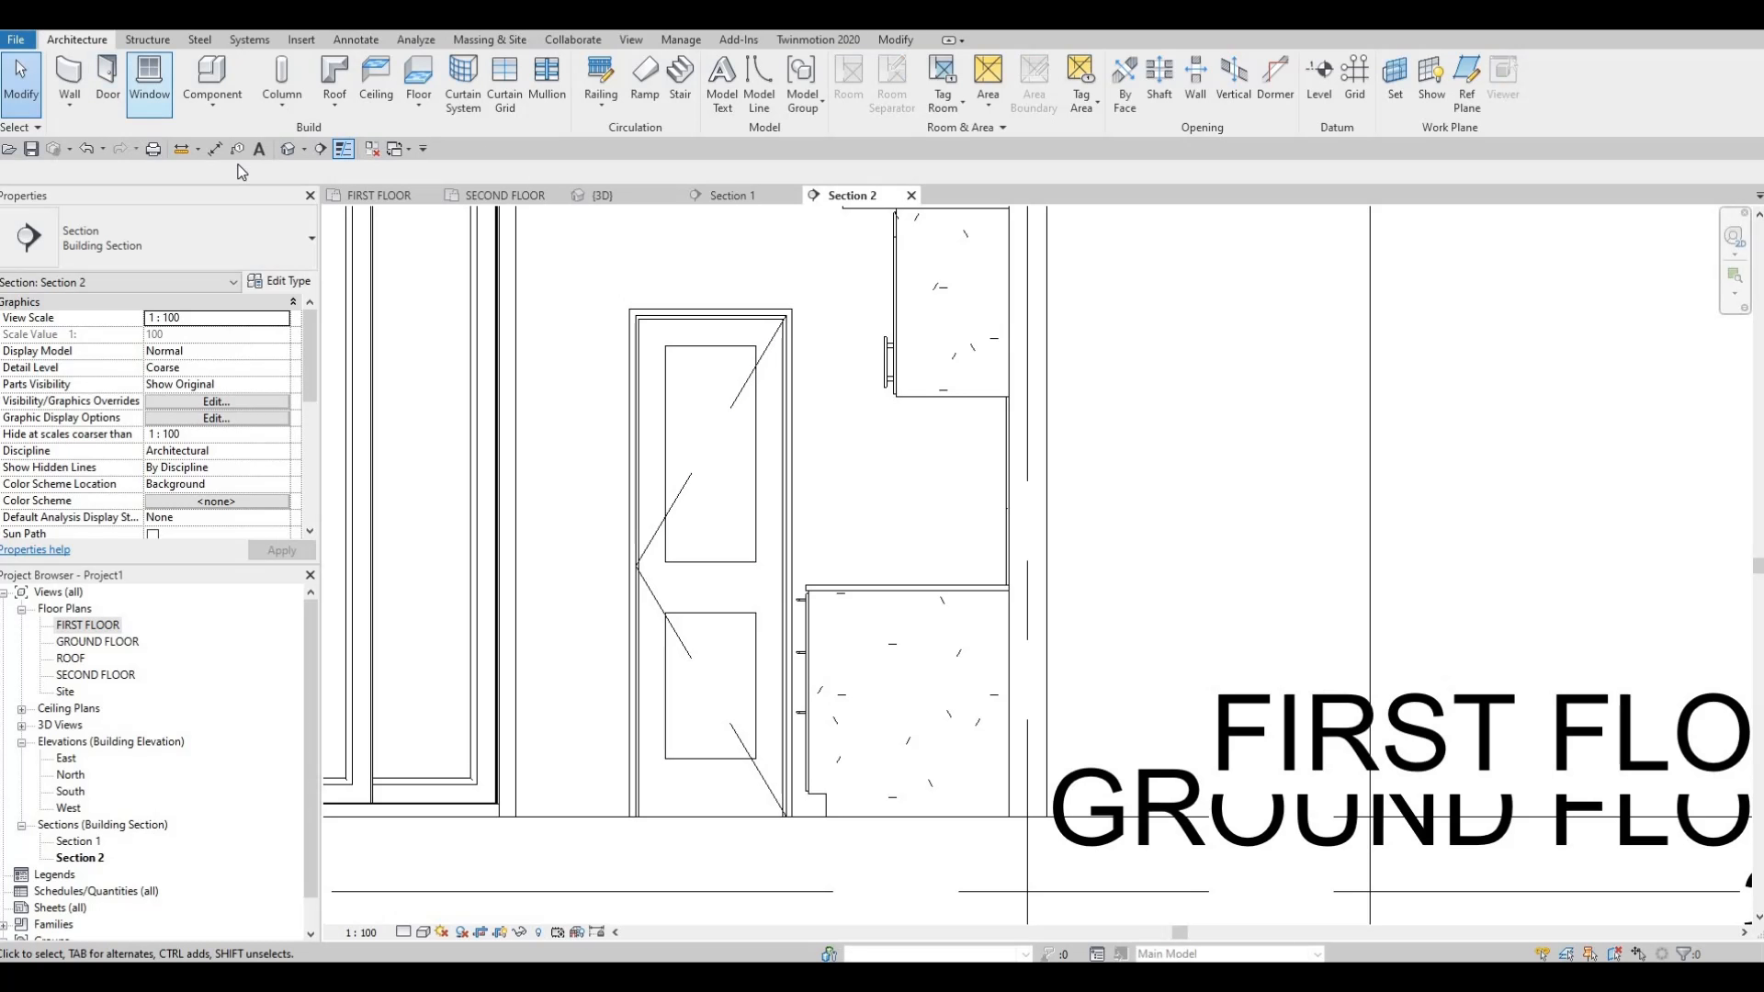
left_click(212, 95)
left_click(262, 177)
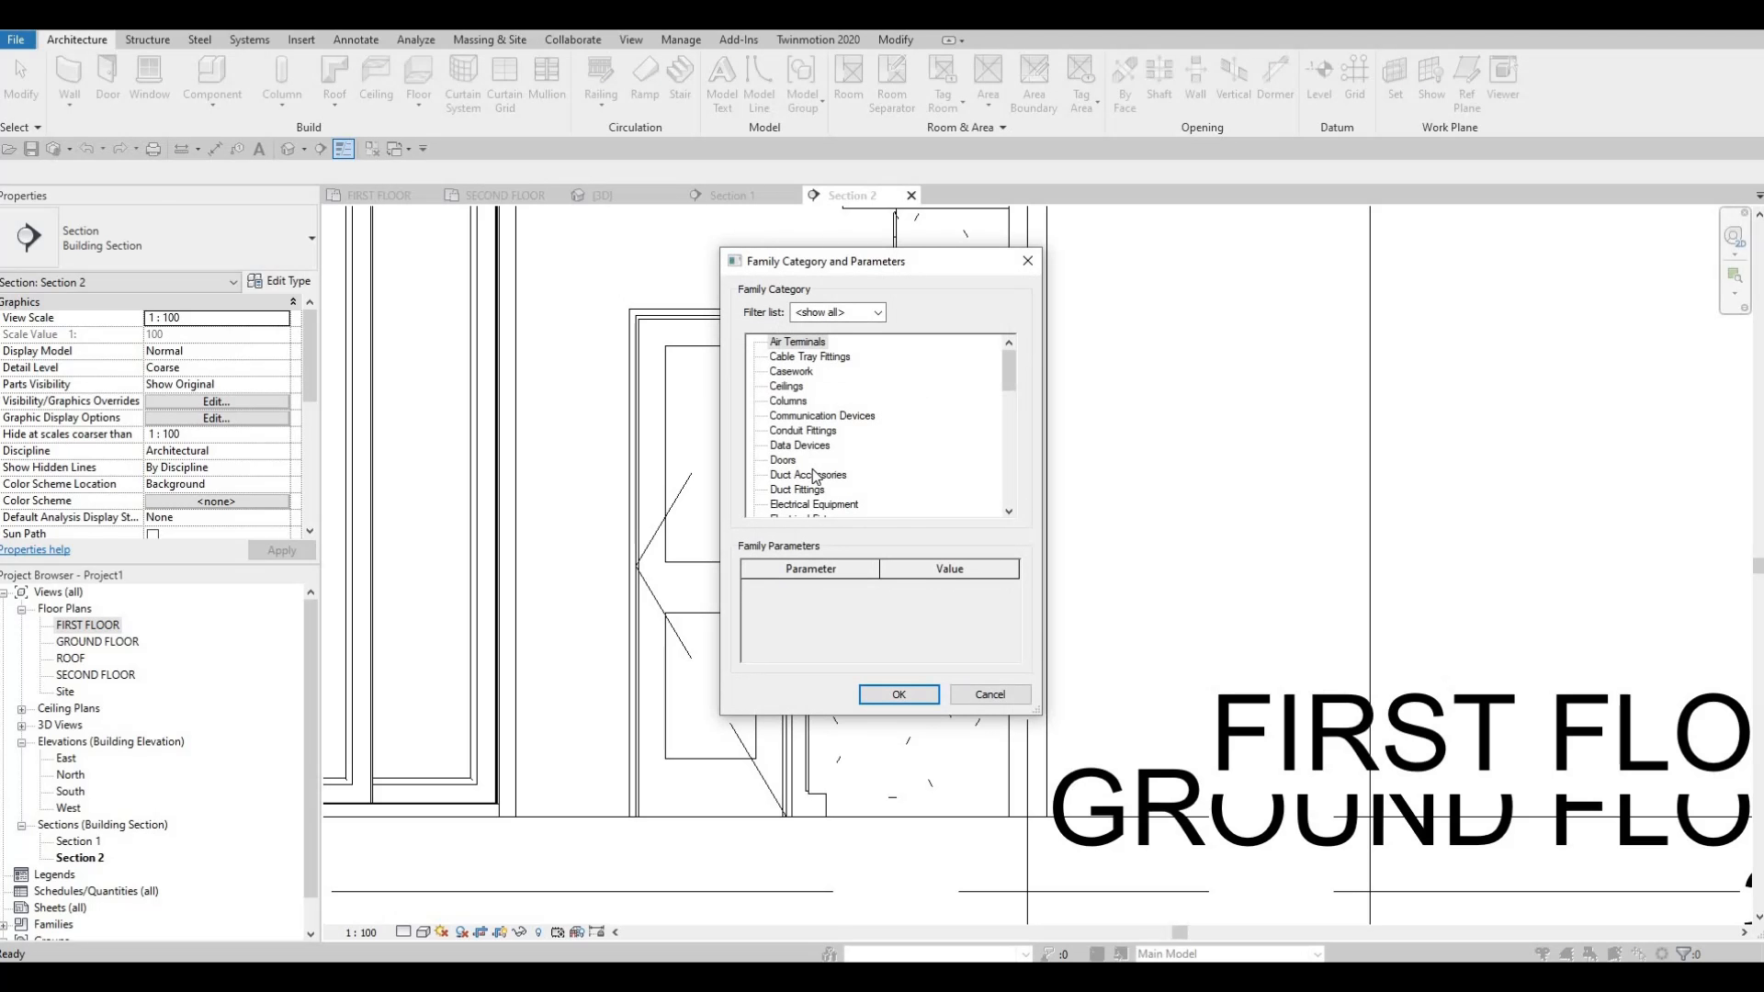
scroll(814, 475, "down", 3)
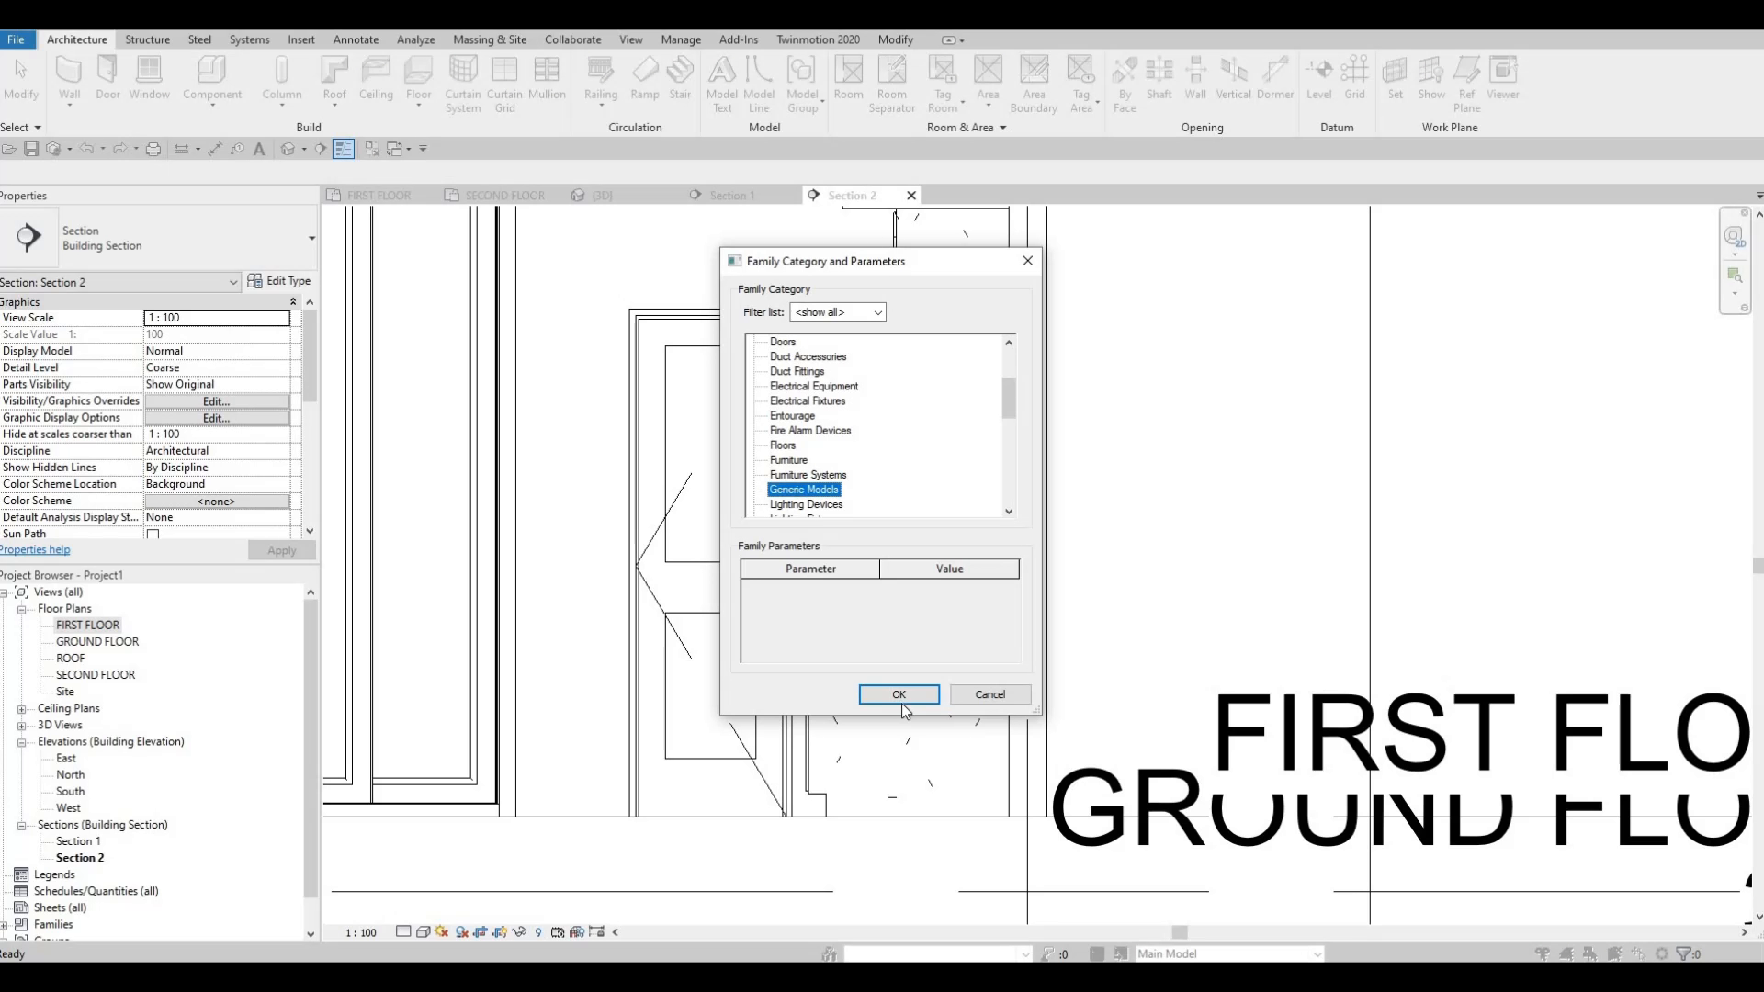
key("Return")
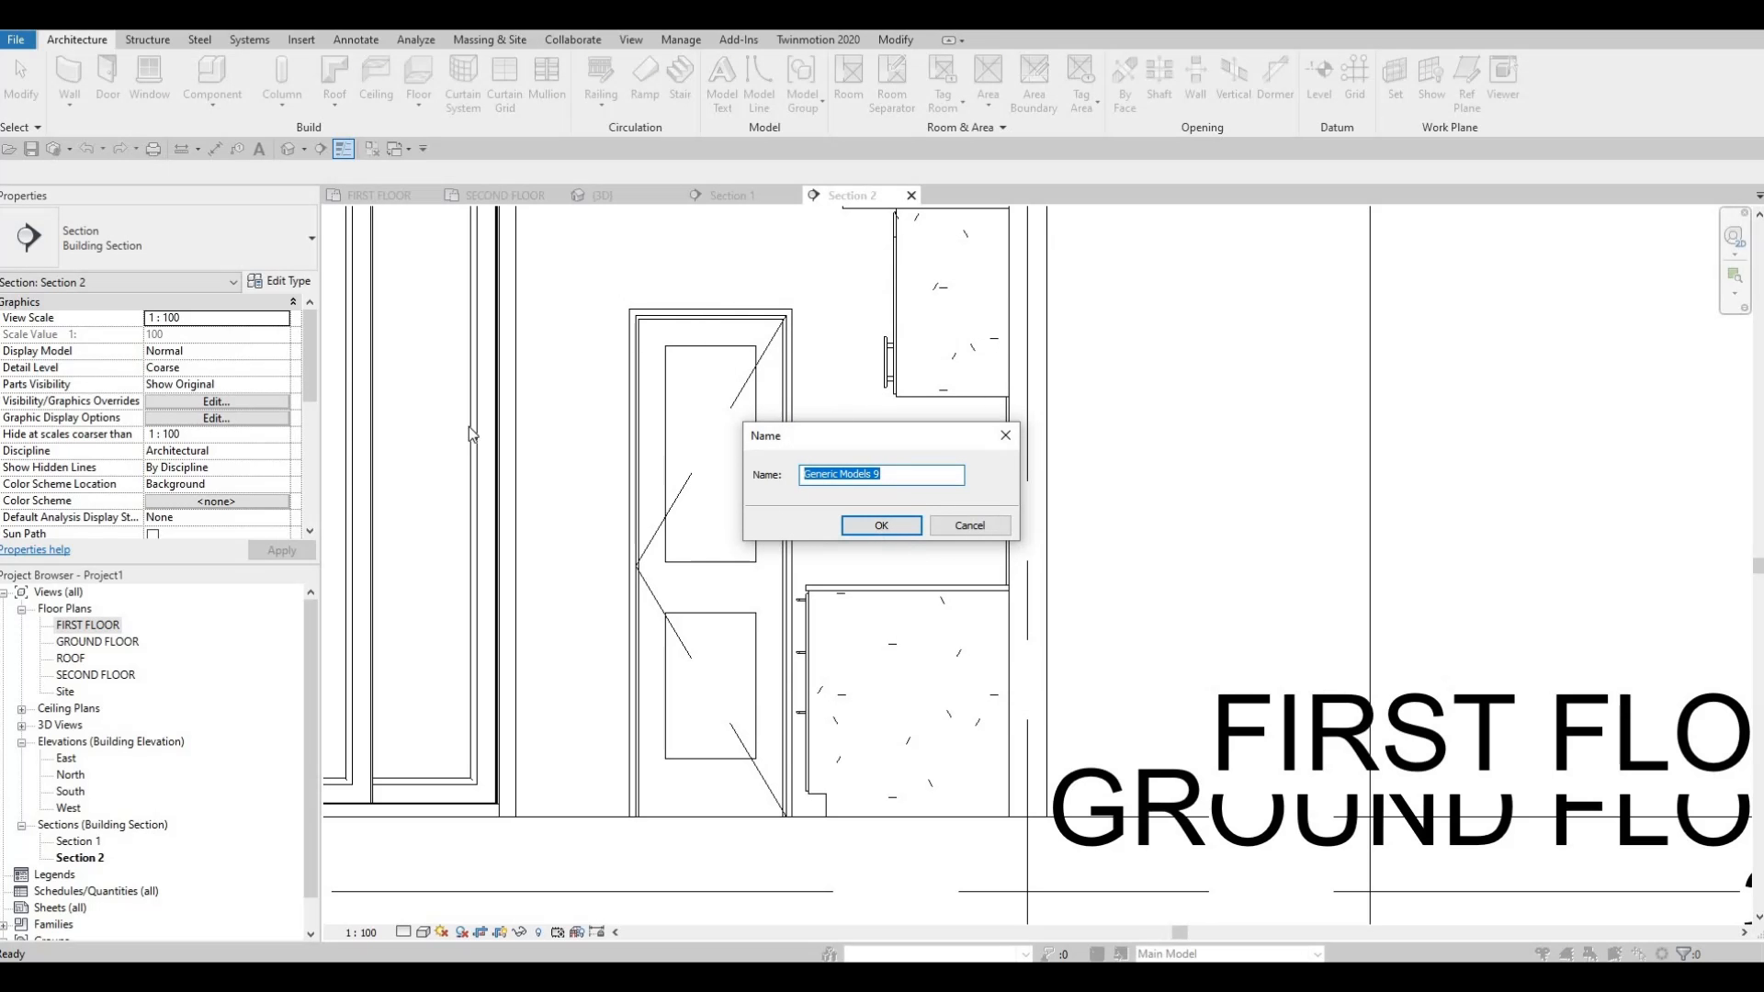
key("Return")
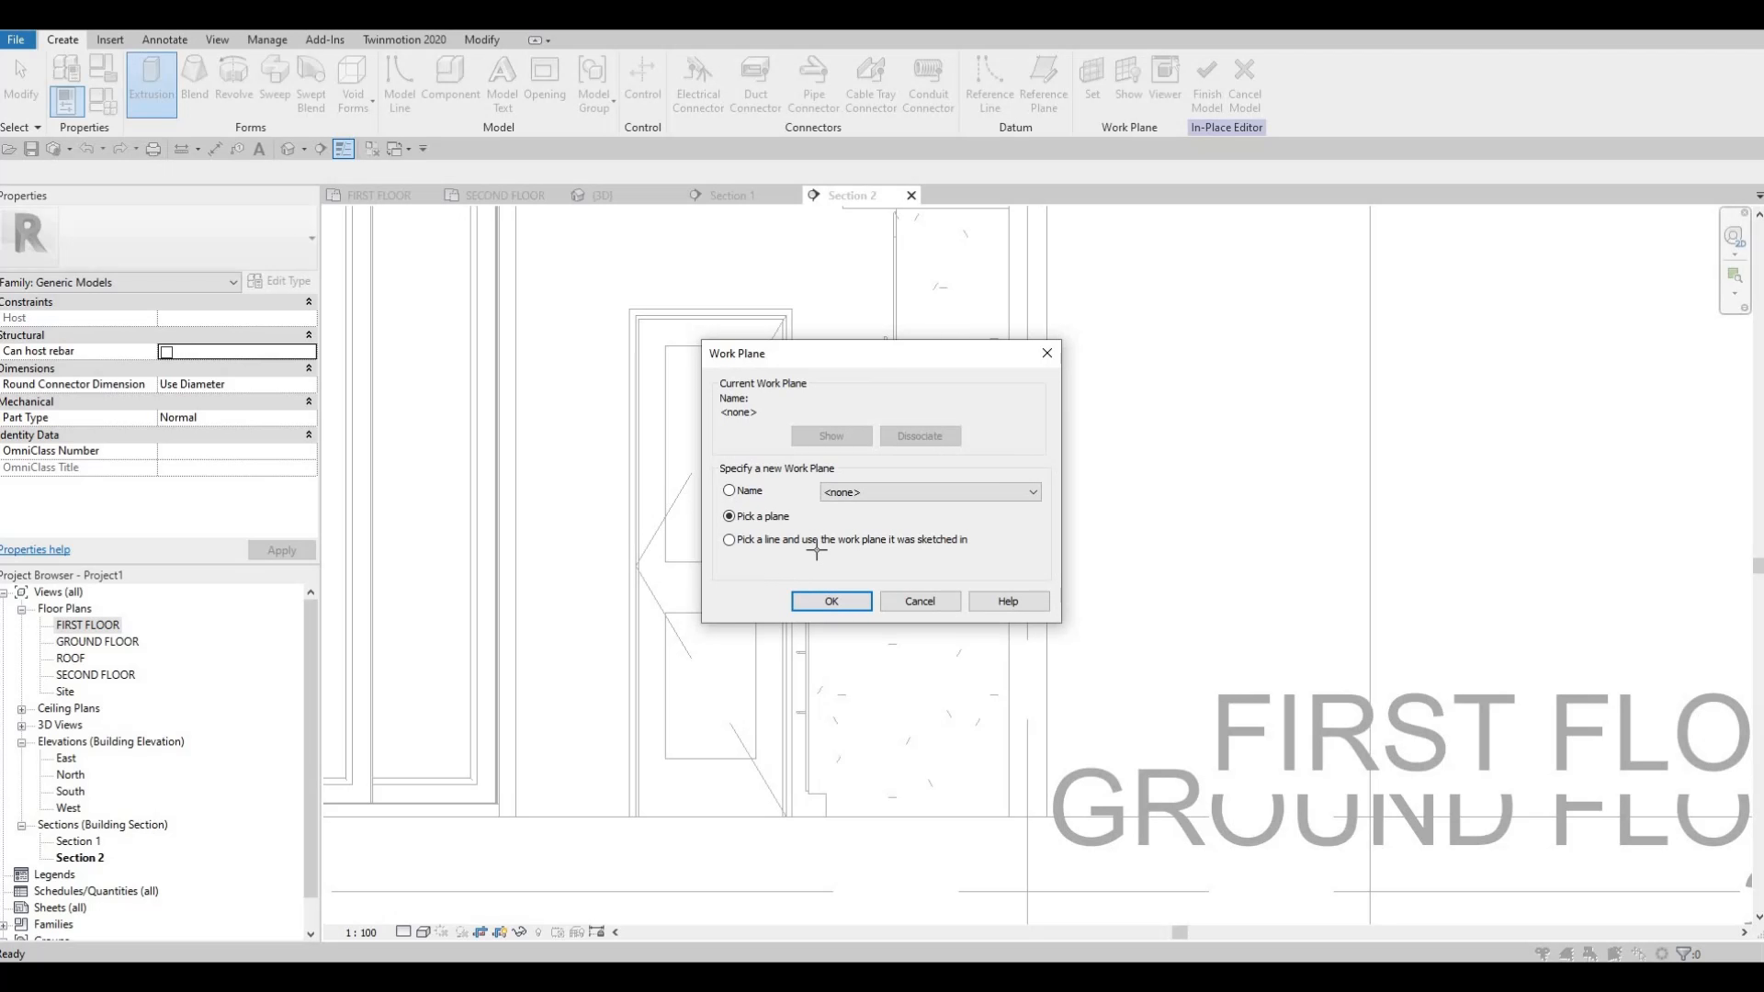
Start an extrusion using the INTERIOR WALL 1 face behind the door as the picked work plane.
left_click(807, 601)
middle_click_drag(775, 406, 760, 714)
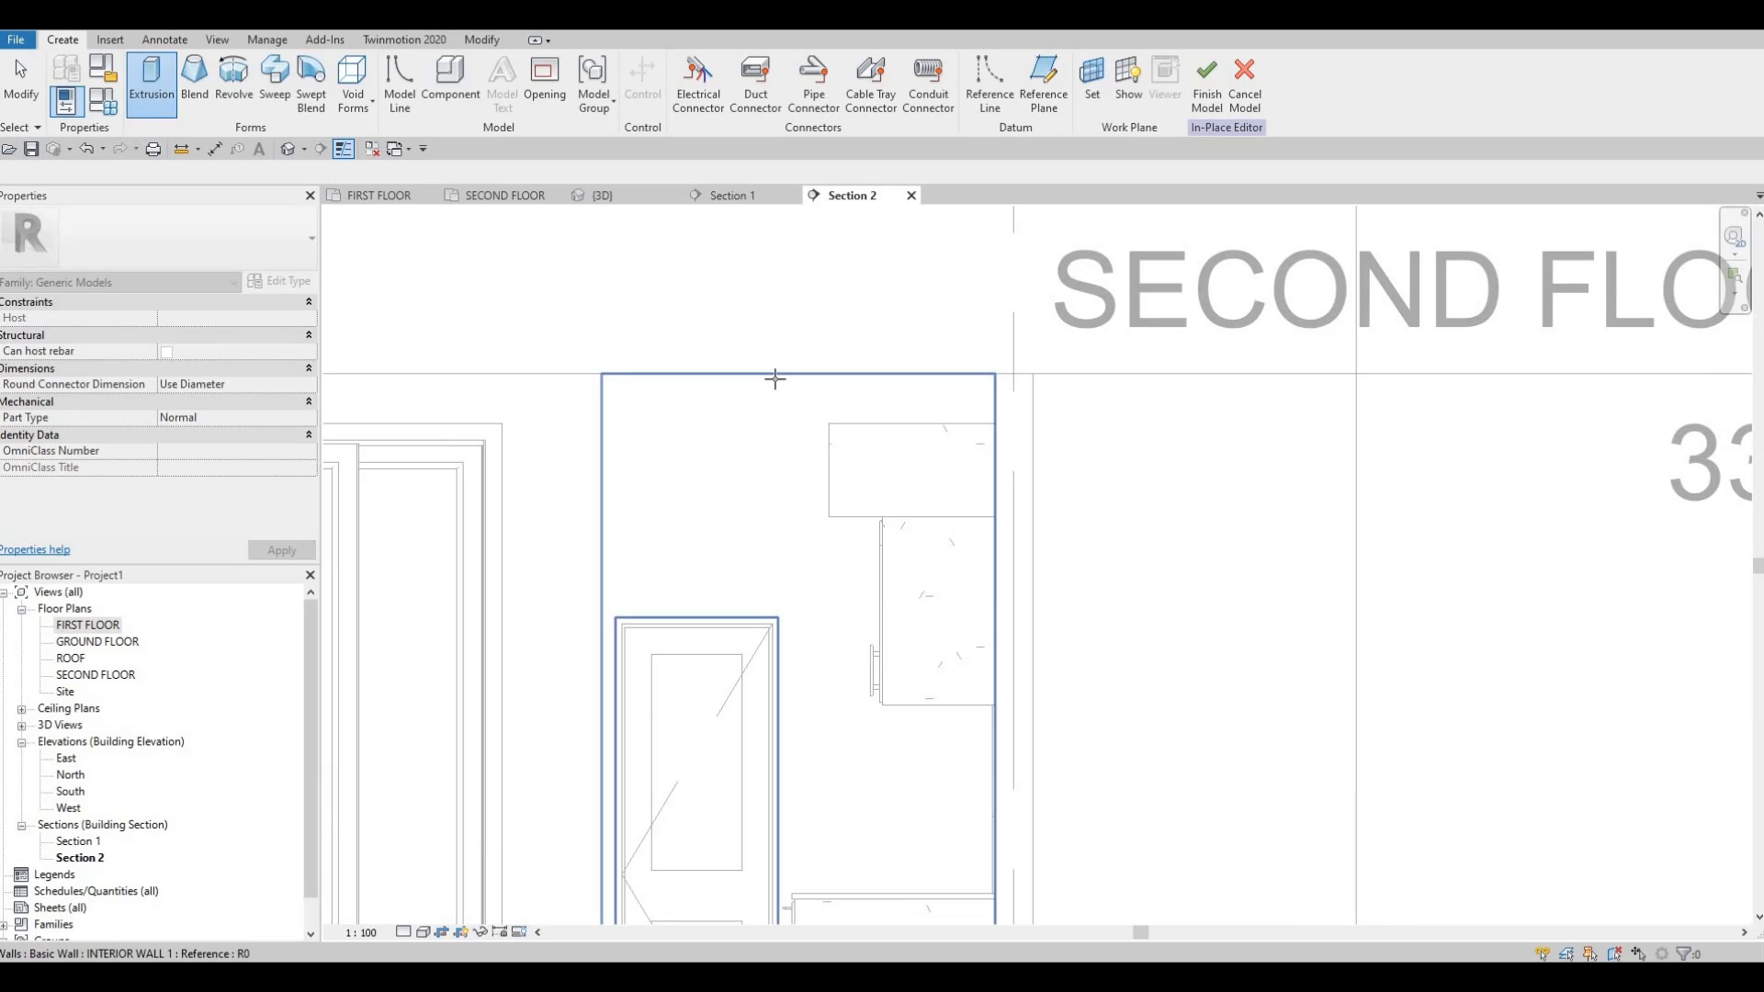
left_click(646, 572)
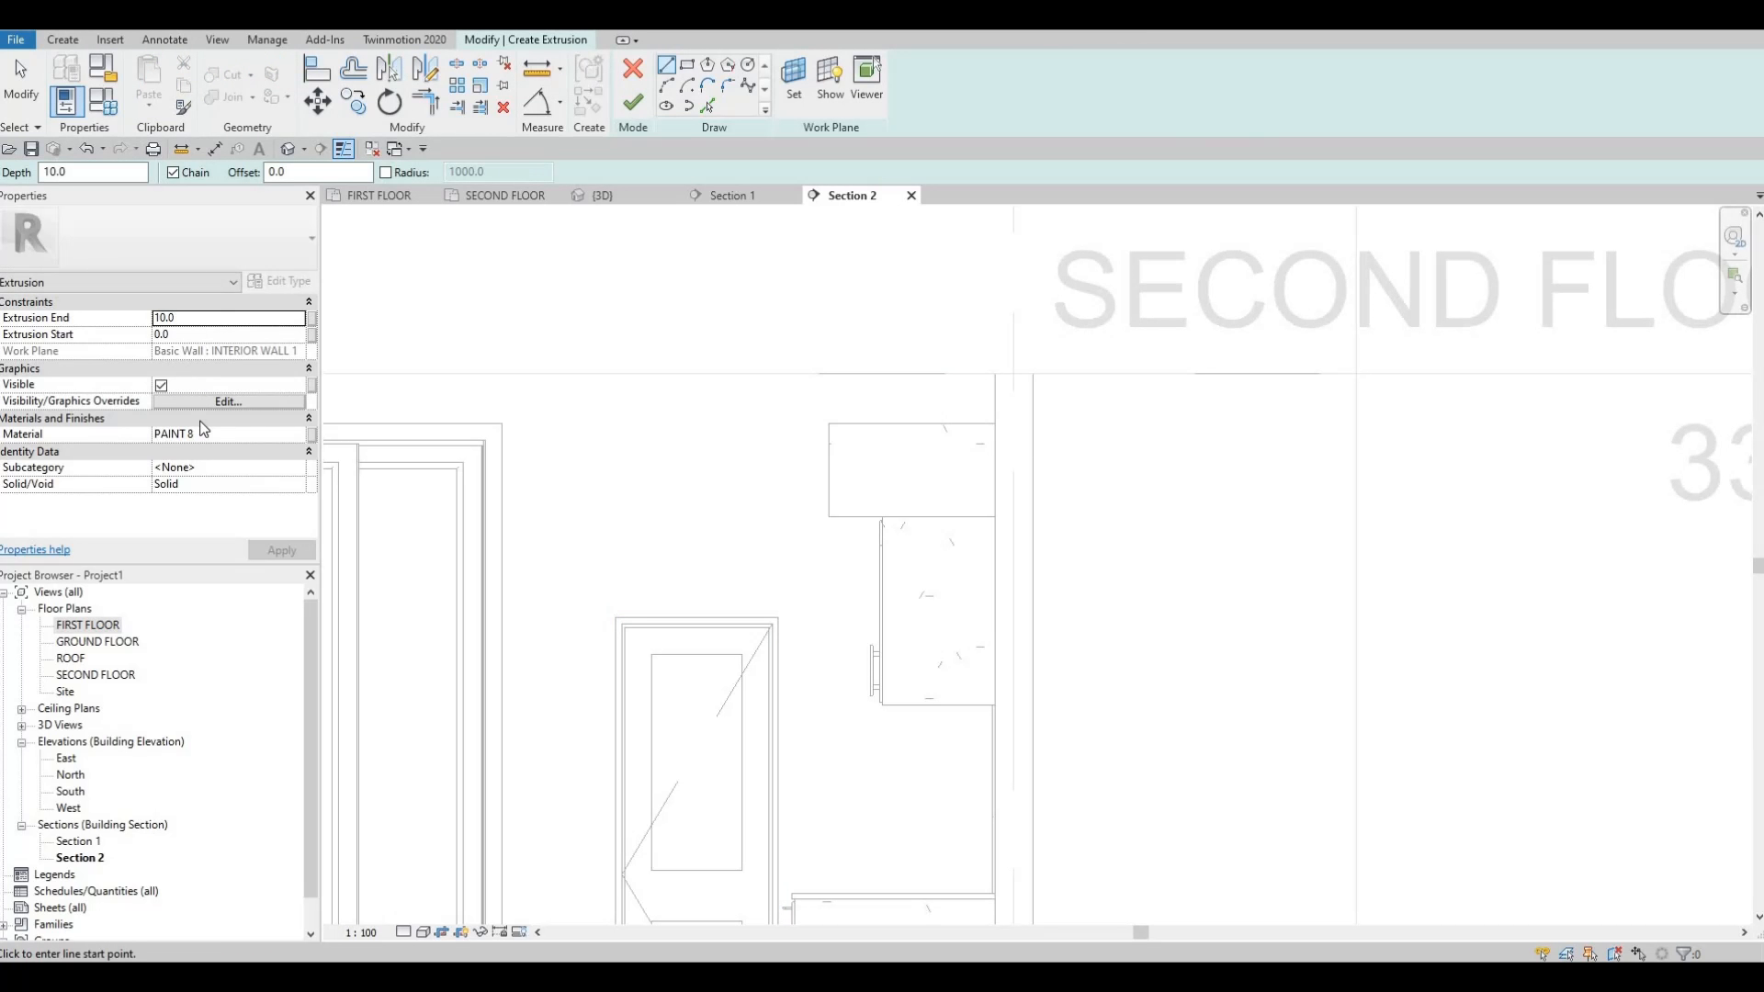
Sketch the side backsplash rectangle from the countertop at the rear backsplash to the counter's front edge, just below the wall cabinet.
left_click(692, 66)
middle_click_drag(1094, 665, 1183, 460)
scroll(1127, 747, "up", 1)
scroll(1128, 748, "up", 3)
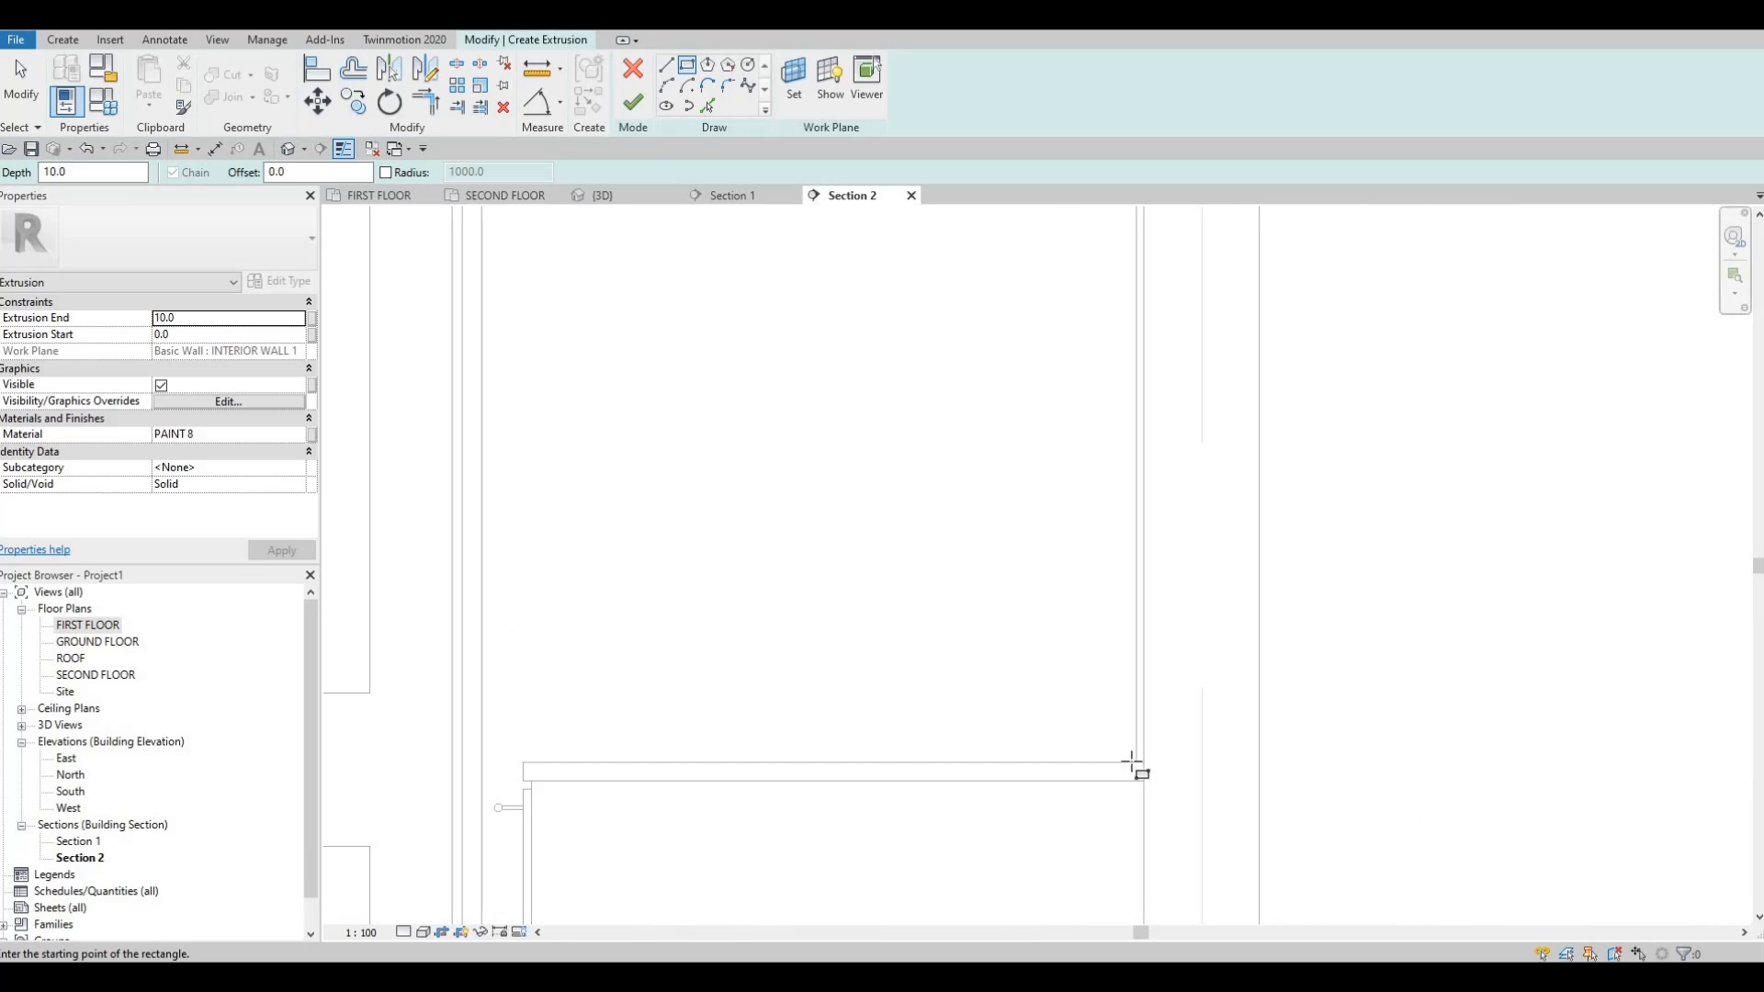
left_click(1133, 739)
scroll(746, 457, "down", 1)
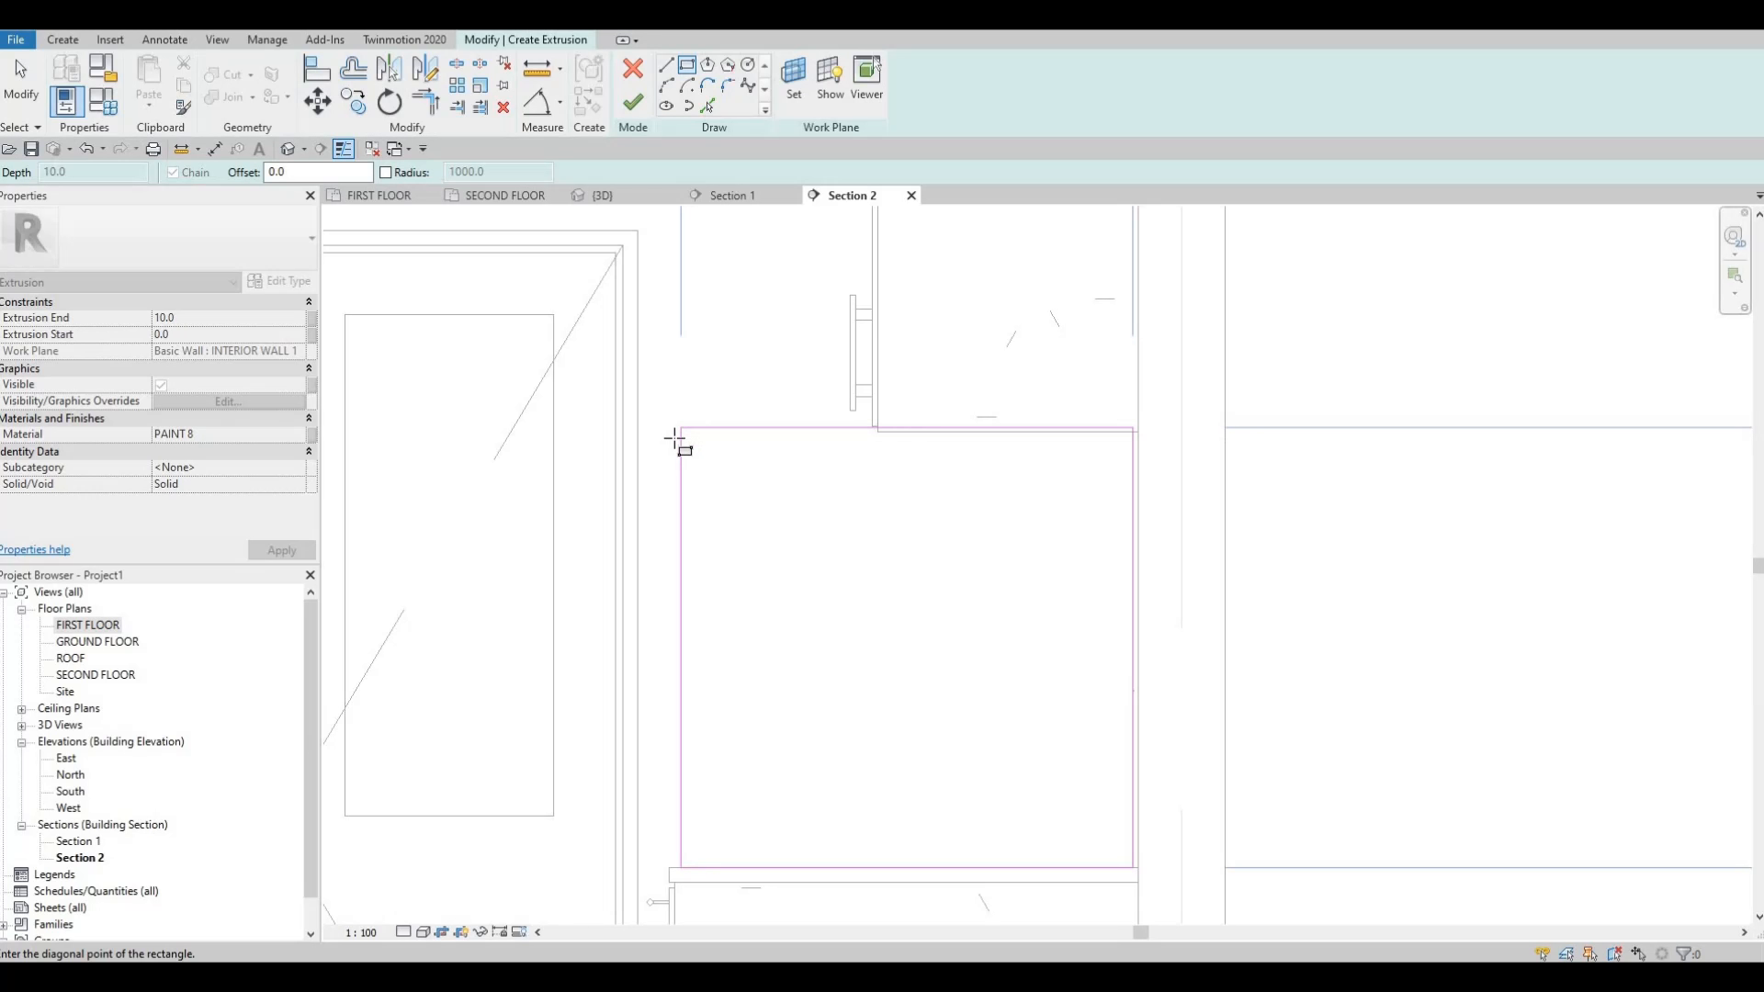
left_click(675, 441)
key("Escape")
key("Escape")
key("Escape")
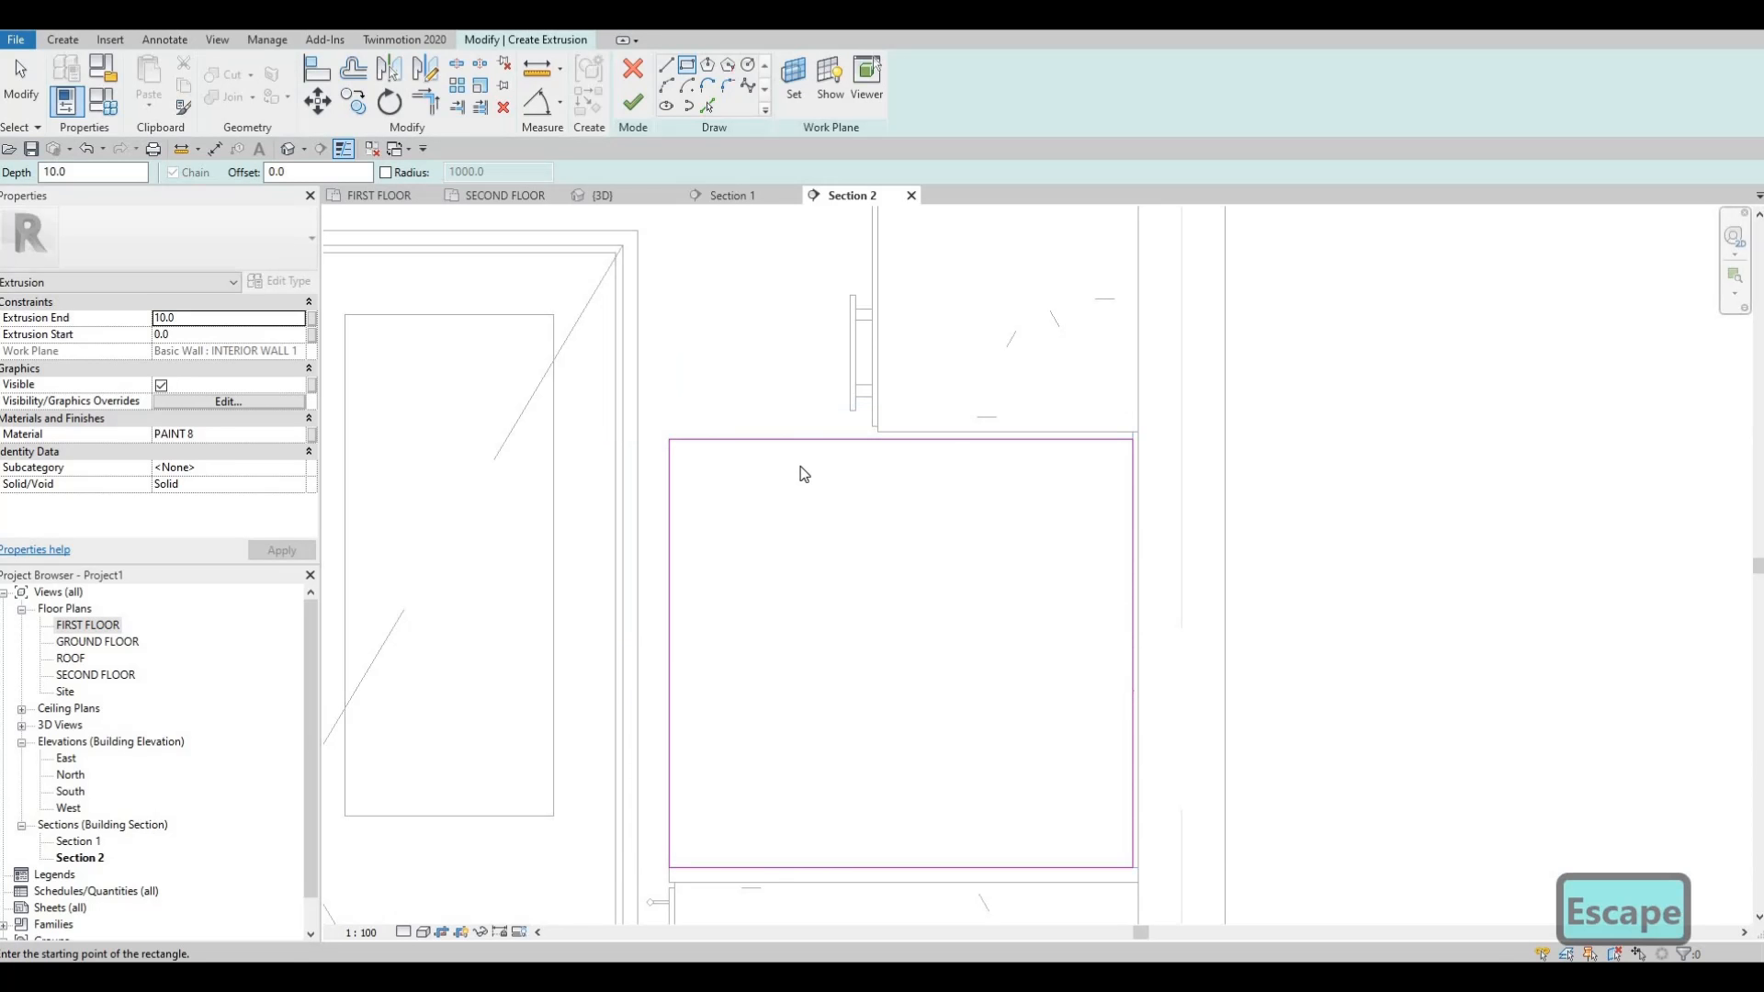
Align the rectangle's top edge with the wall cabinet's underside and finish the extrusion and its in-place model.
key("a")
key("l")
scroll(972, 437, "up", 2)
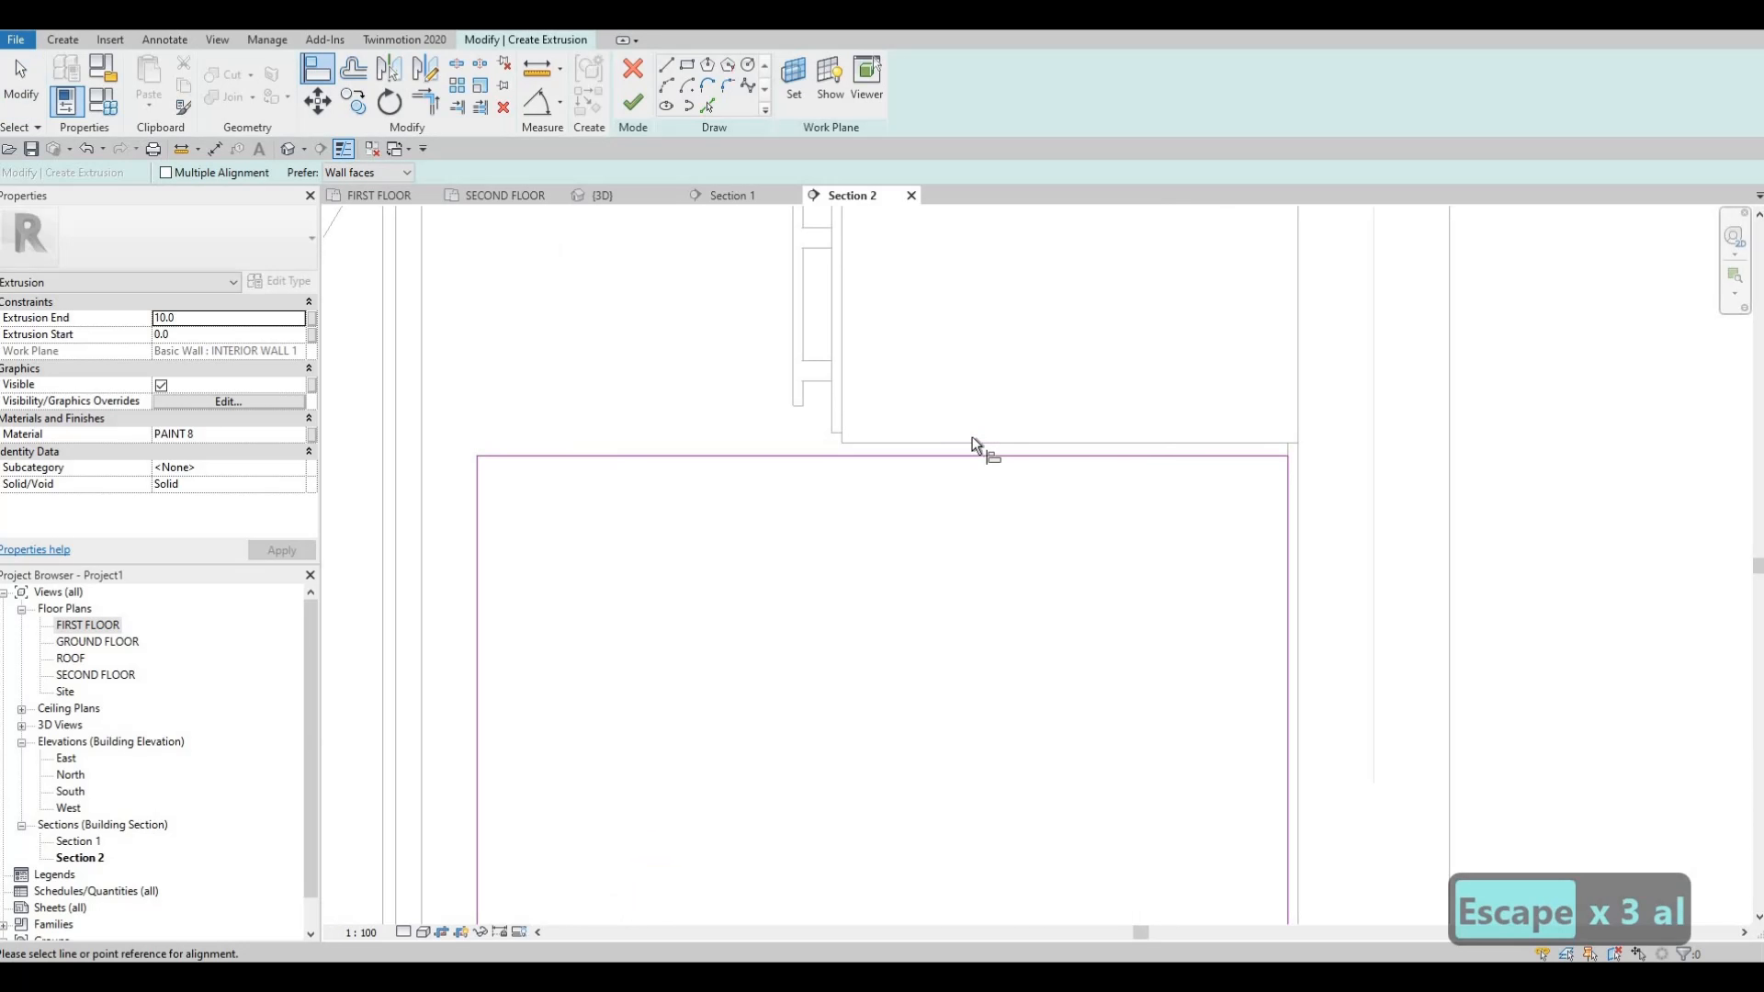
left_click(974, 457)
left_click(853, 457)
middle_click_drag(812, 691, 1050, 428)
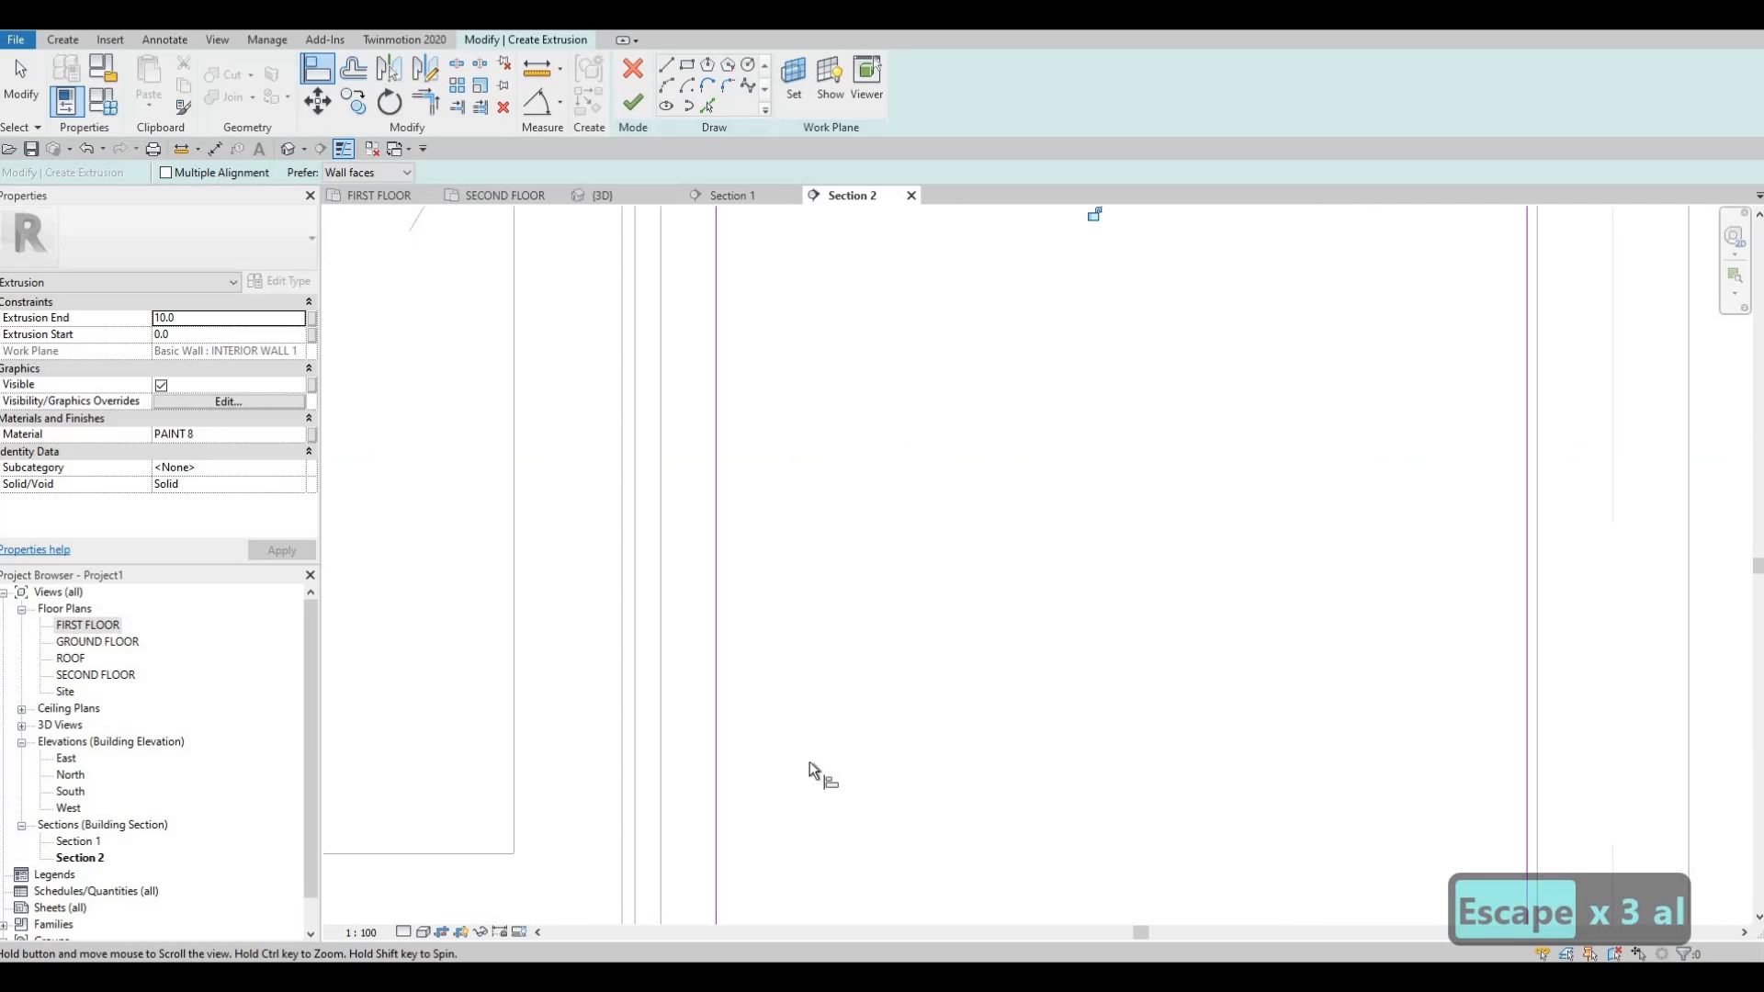
scroll(808, 761, "down", 1)
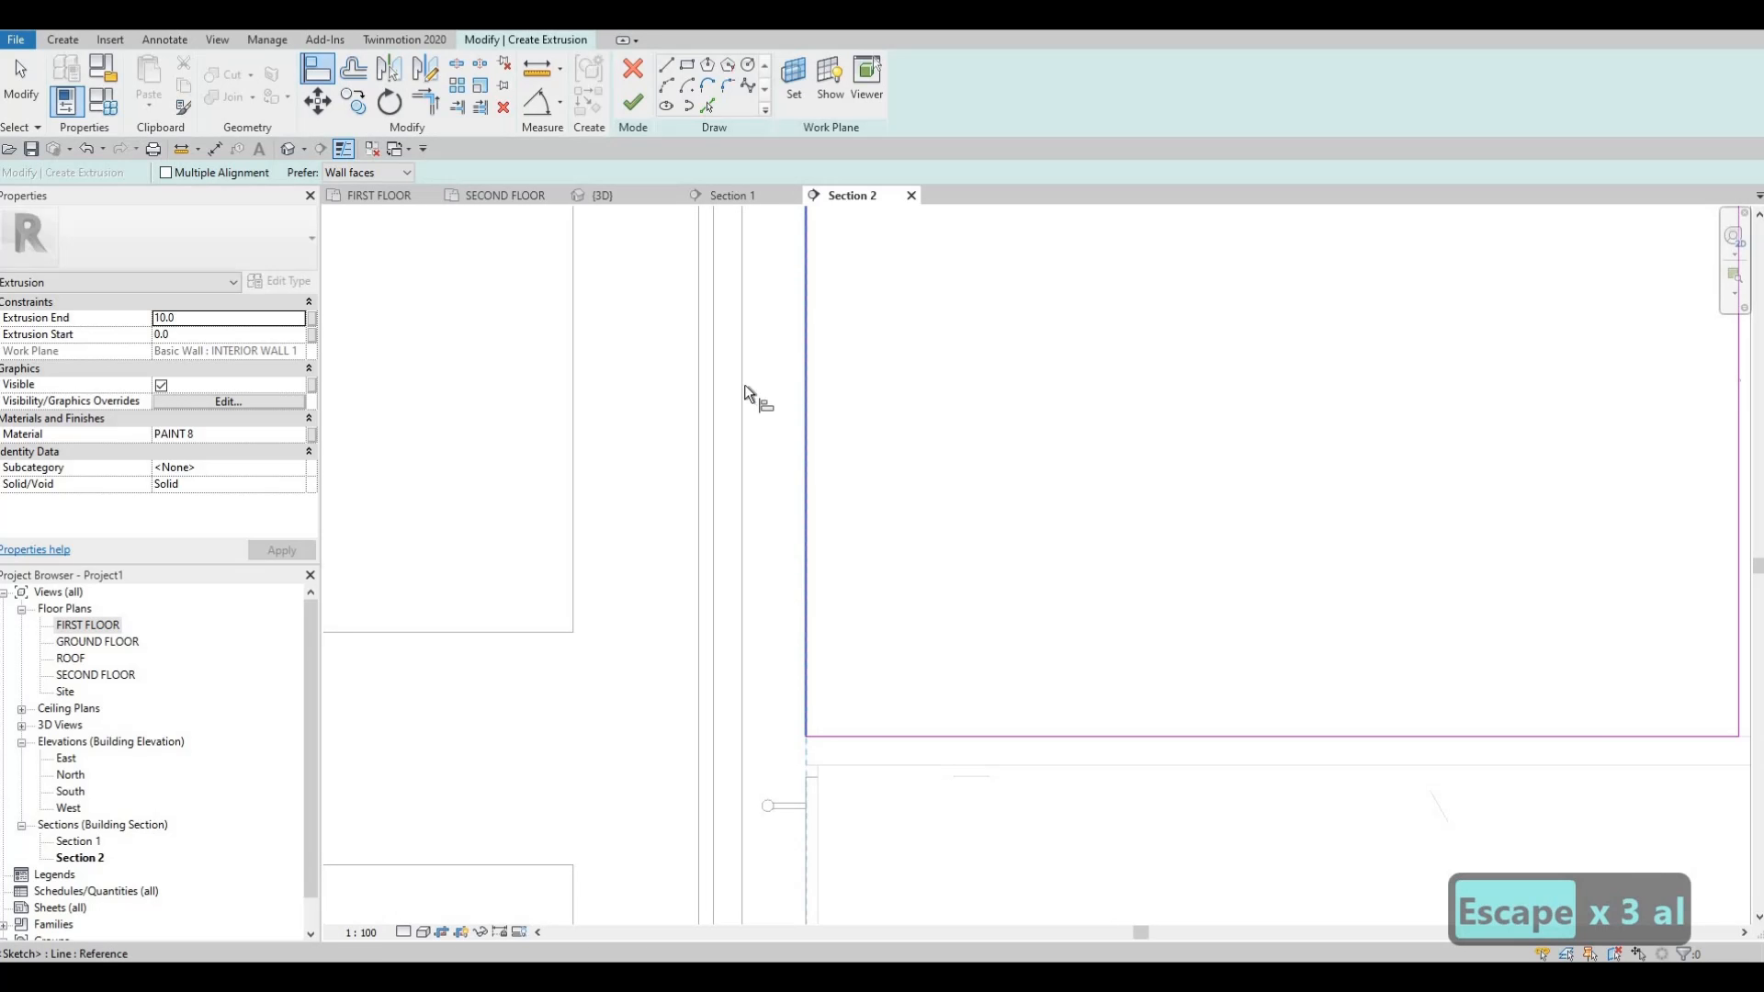
scroll(726, 198, "down", 1)
key("Escape")
key("Escape")
left_click(633, 103)
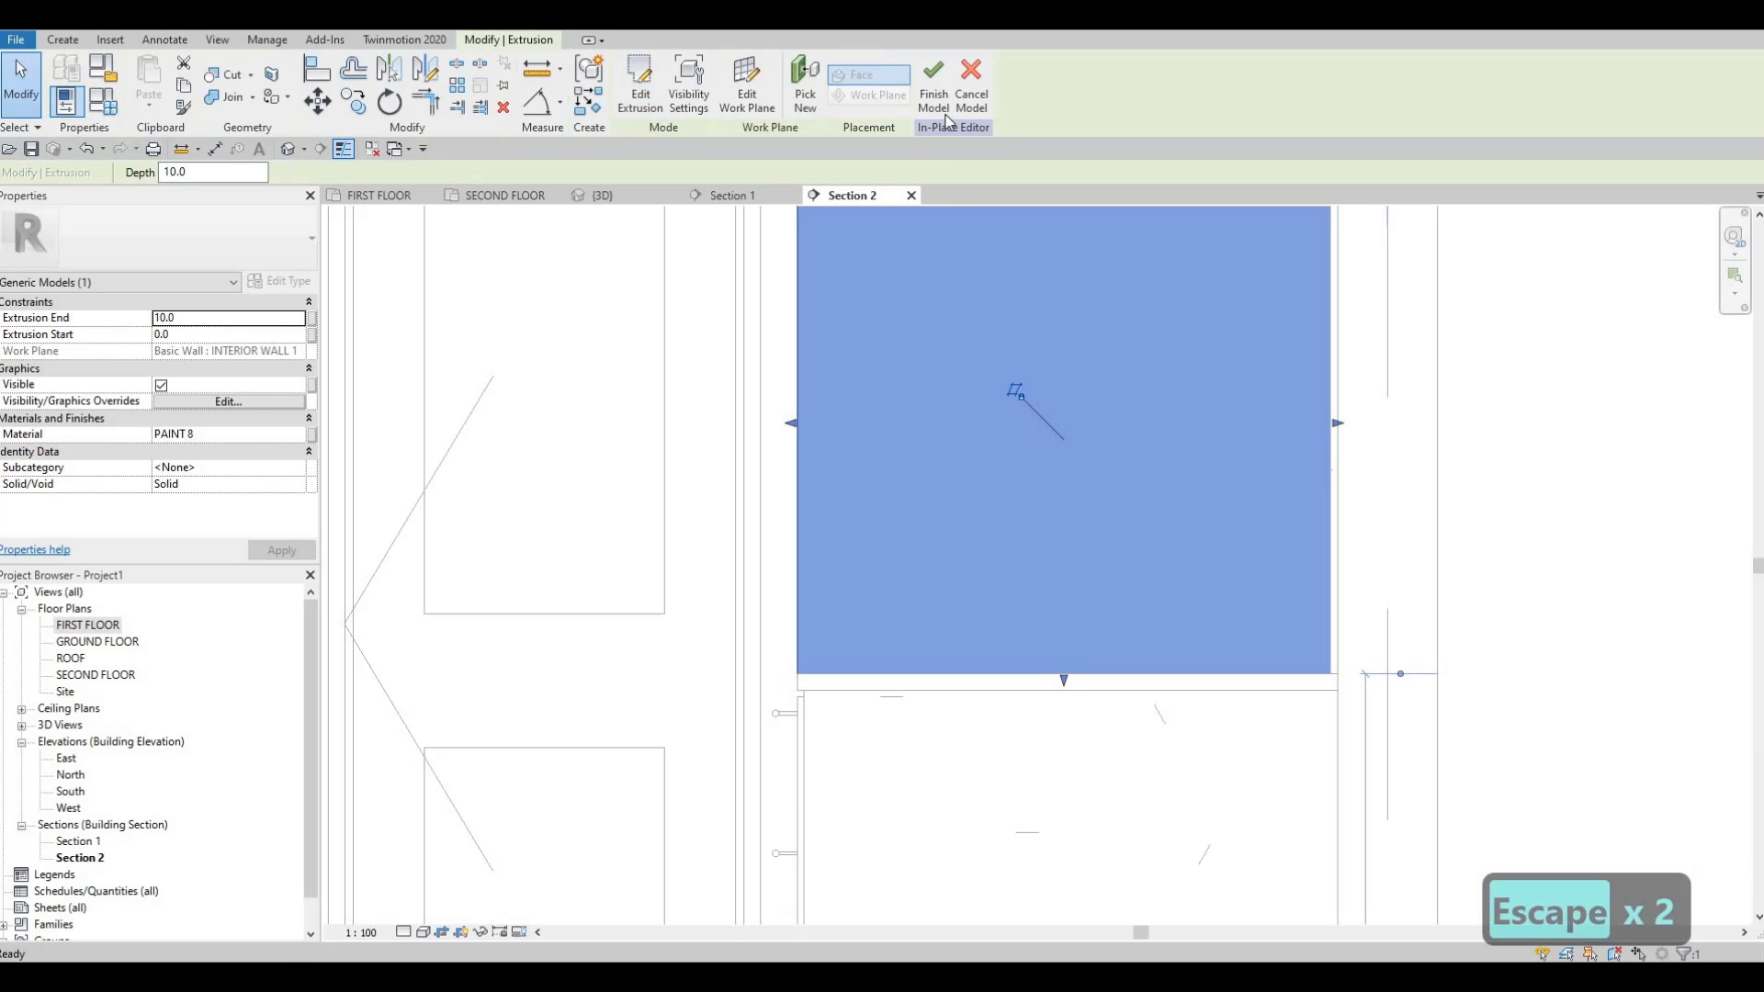
left_click(934, 84)
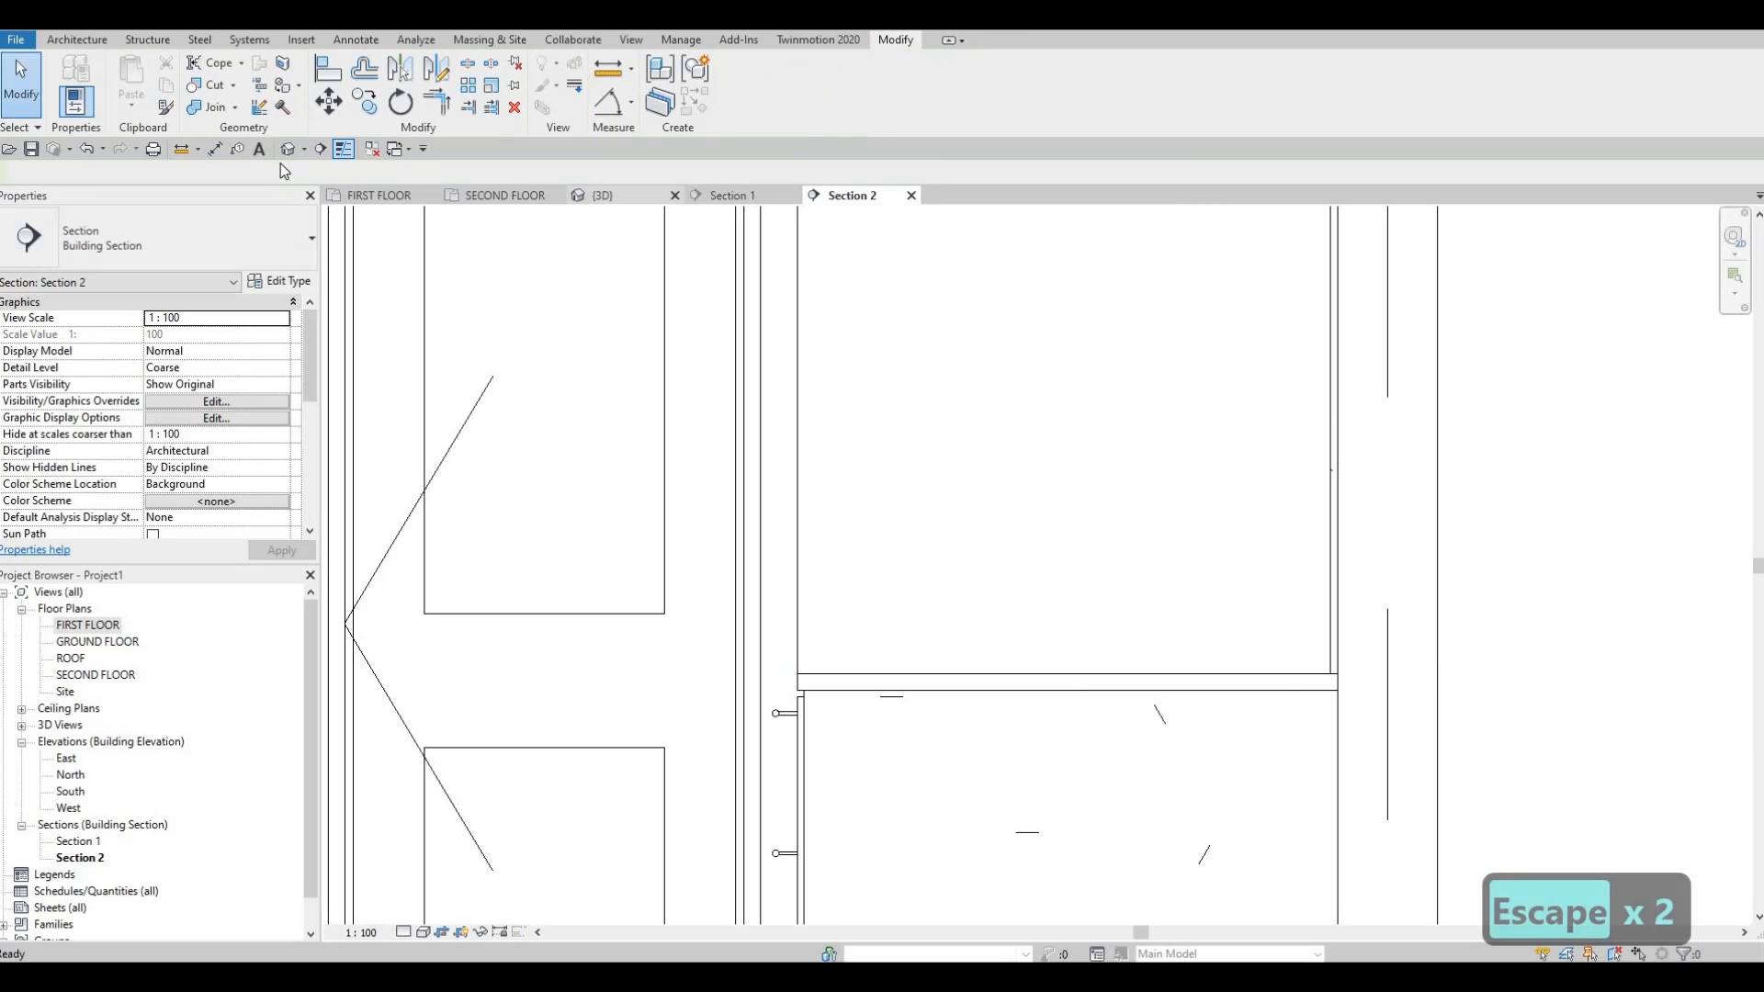
Examine the rear and side backsplashes around the kitchen counter in the 3D view.
scroll(669, 459, "down", 2)
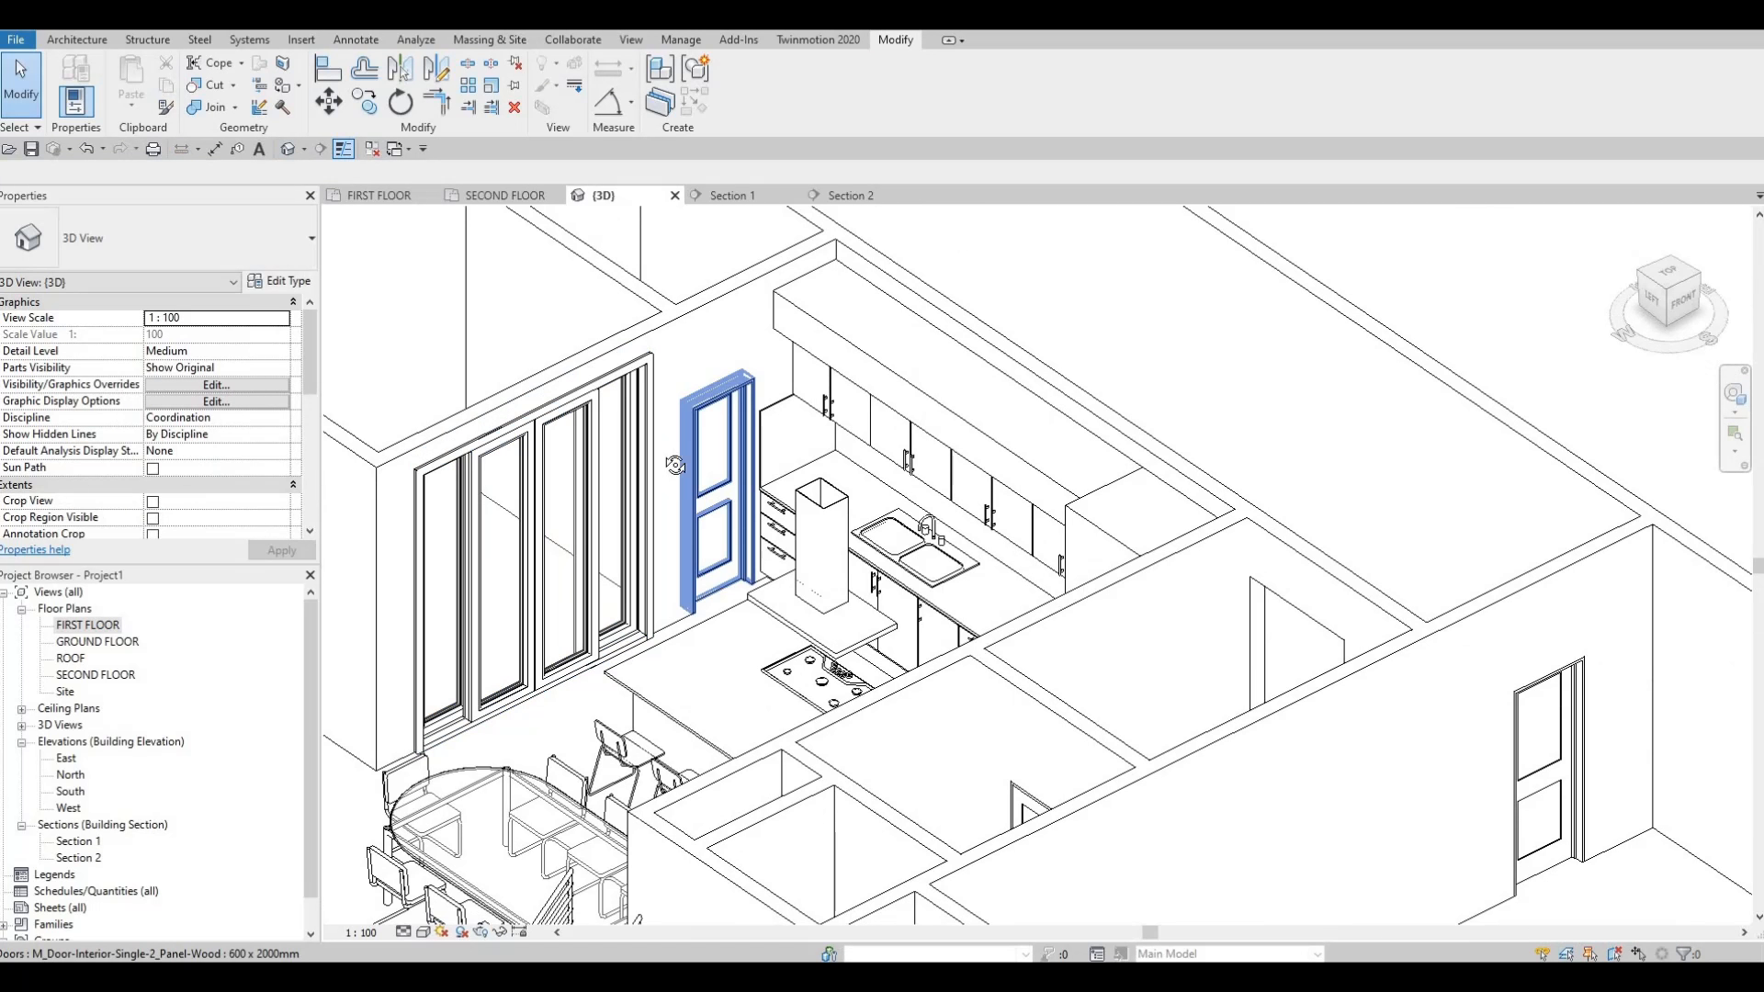
middle_click_drag(674, 464, 857, 374, "shift")
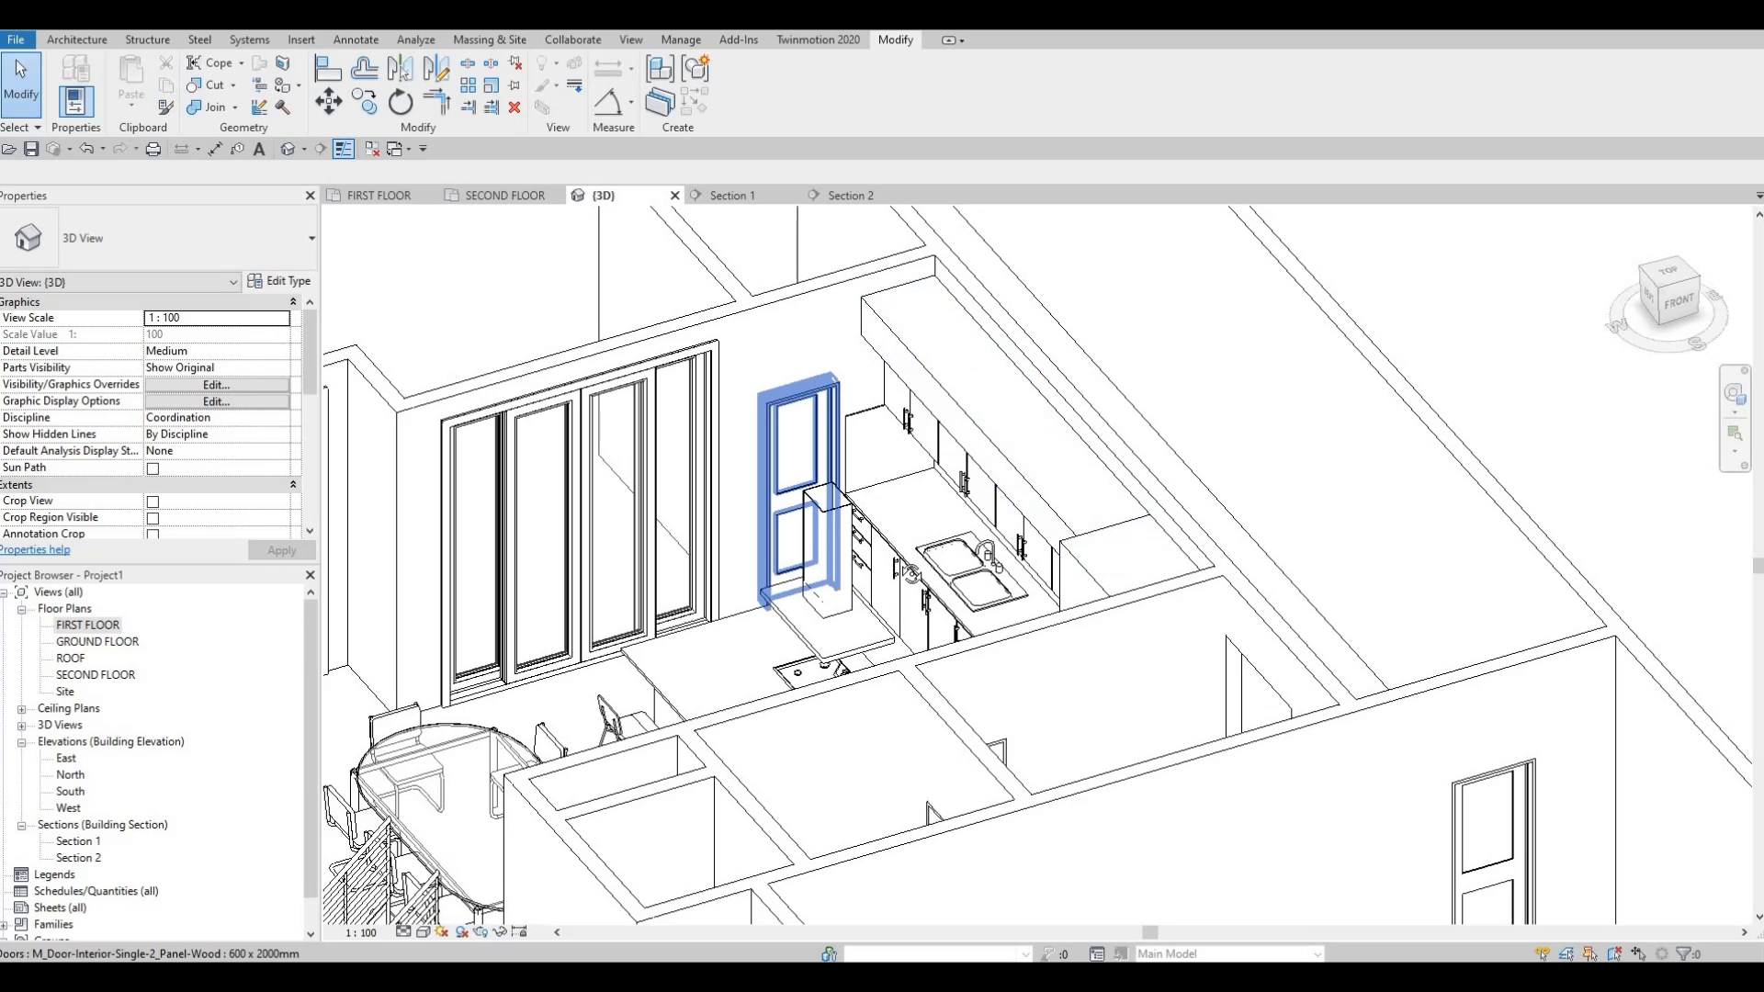
middle_click_drag(799, 431, 809, 782, "shift")
scroll(809, 782, "down", 2)
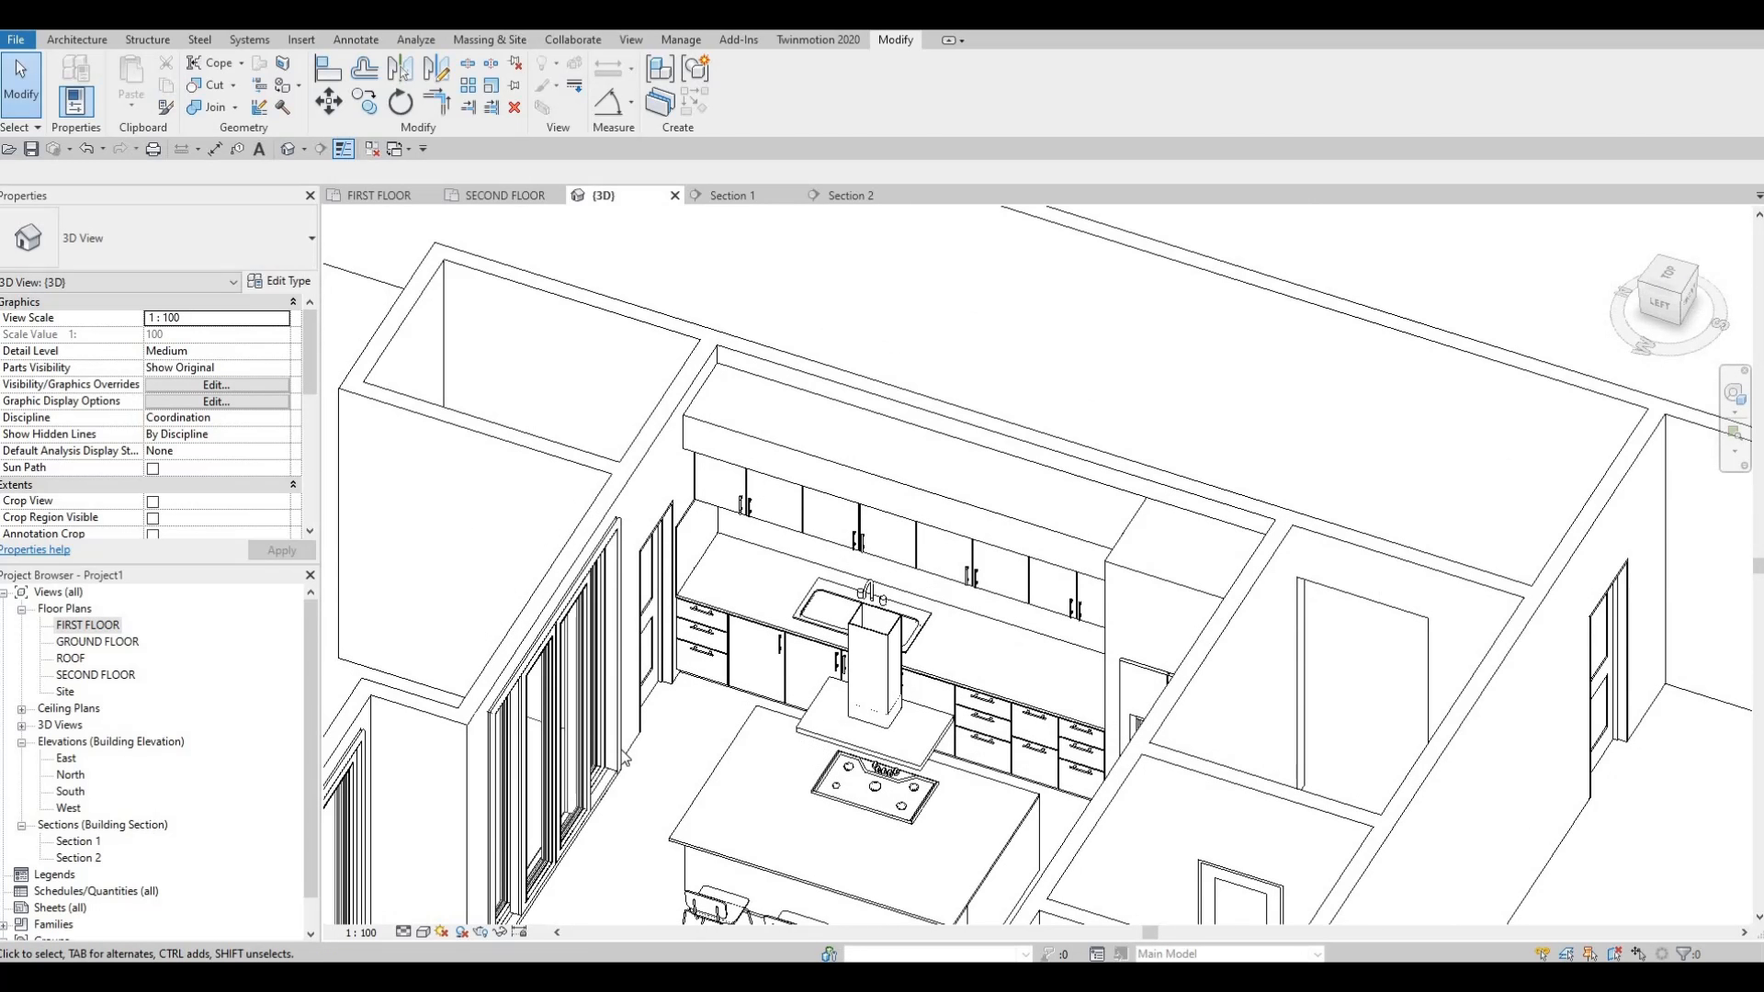